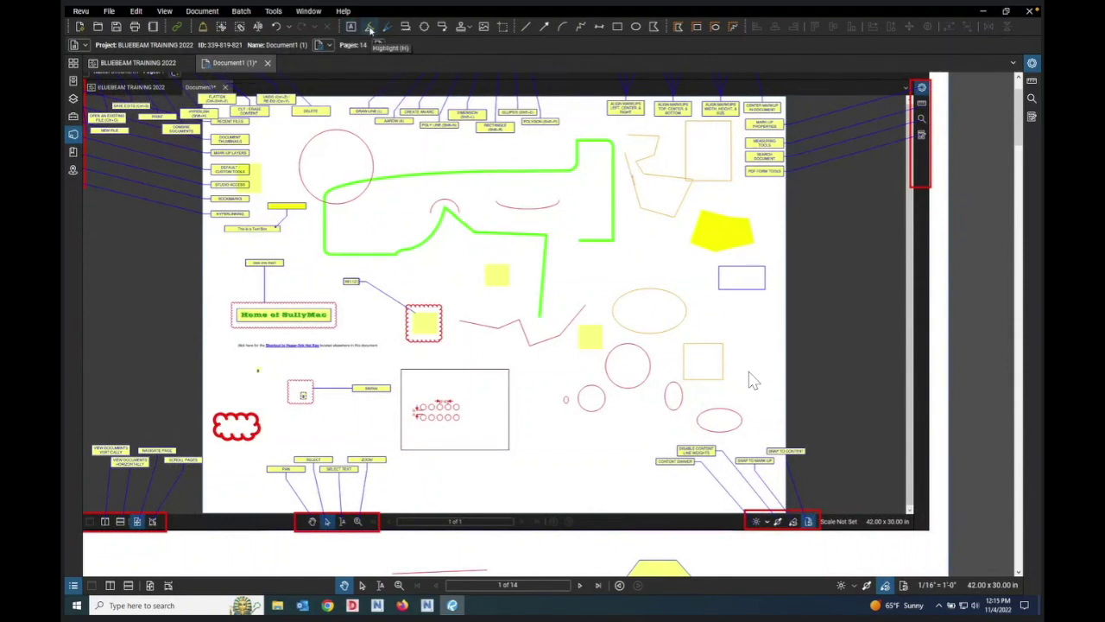
Step: Start the Highlight tool and show its properties to look over the color palette and the Highlight option
click(371, 29)
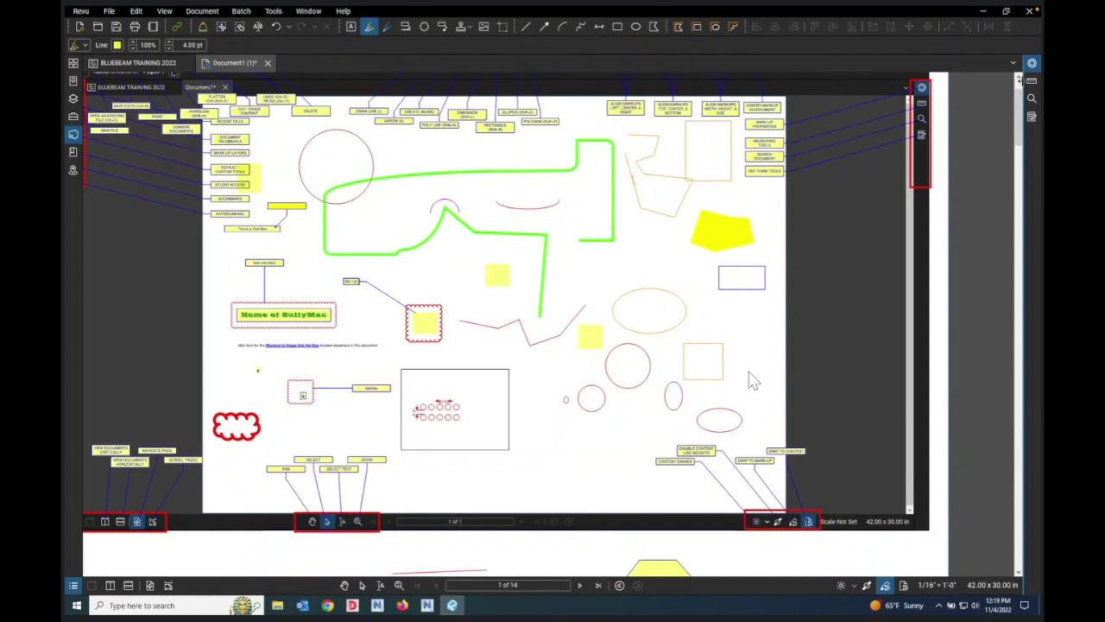
click(1033, 61)
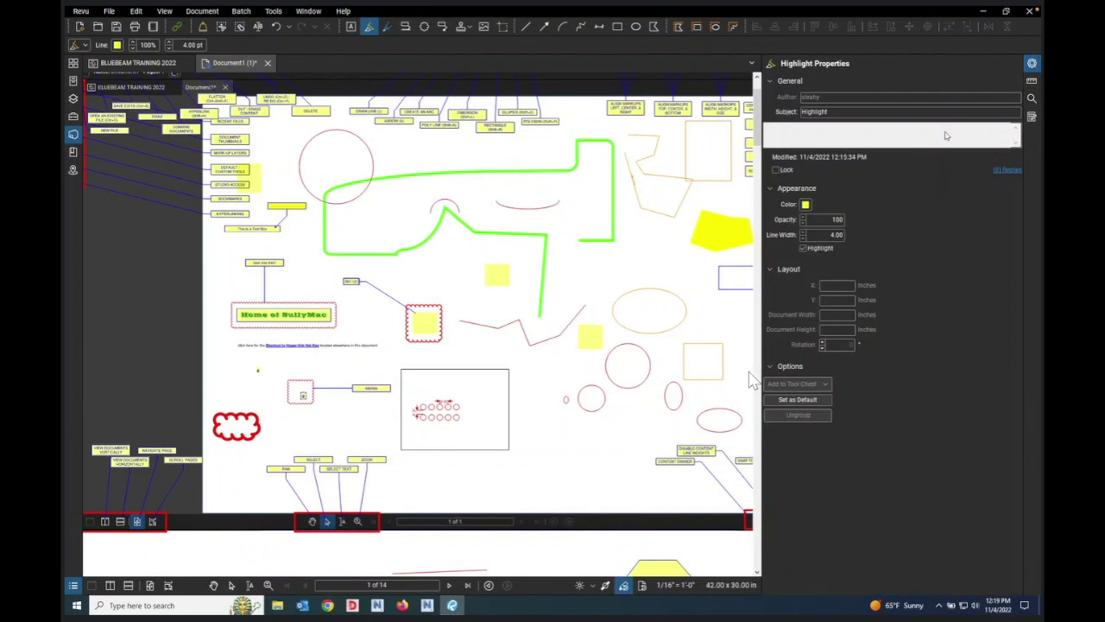
click(807, 204)
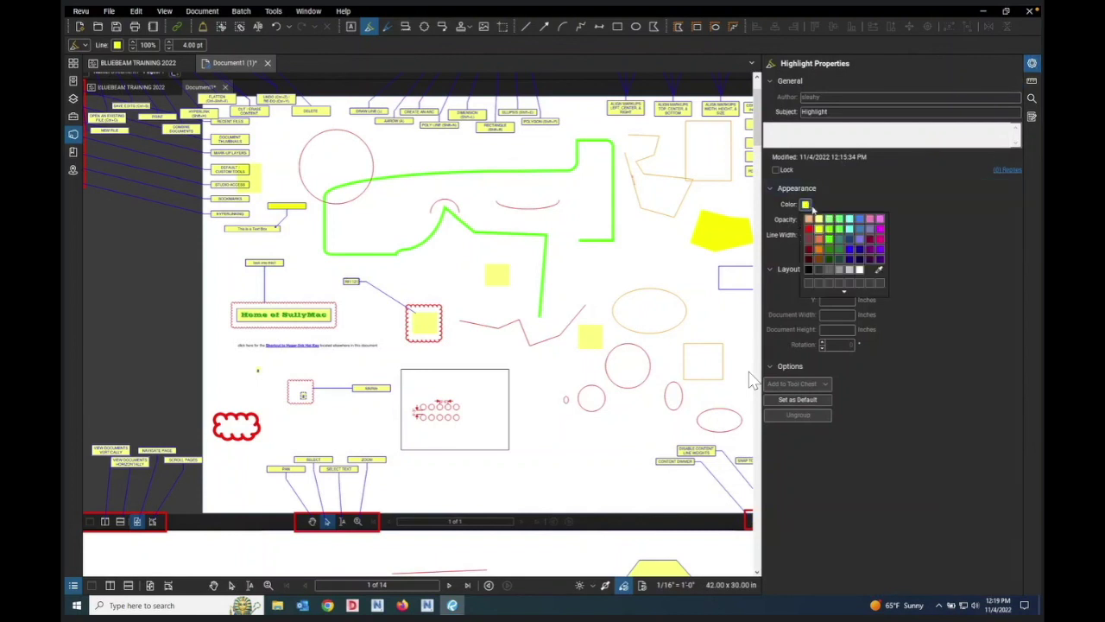
click(925, 229)
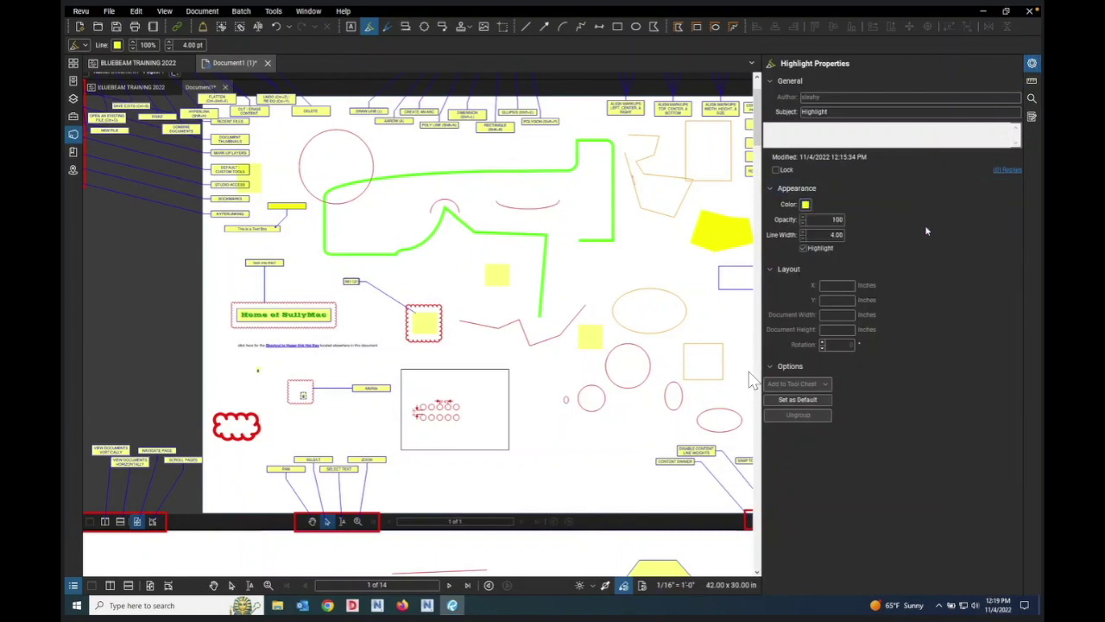
click(803, 249)
click(803, 249)
Step: Browse the page thumbnails and open page 5, the Typical Construction Temp Power Requirements list
scroll(639, 237, up, 3)
scroll(597, 286, down, 5)
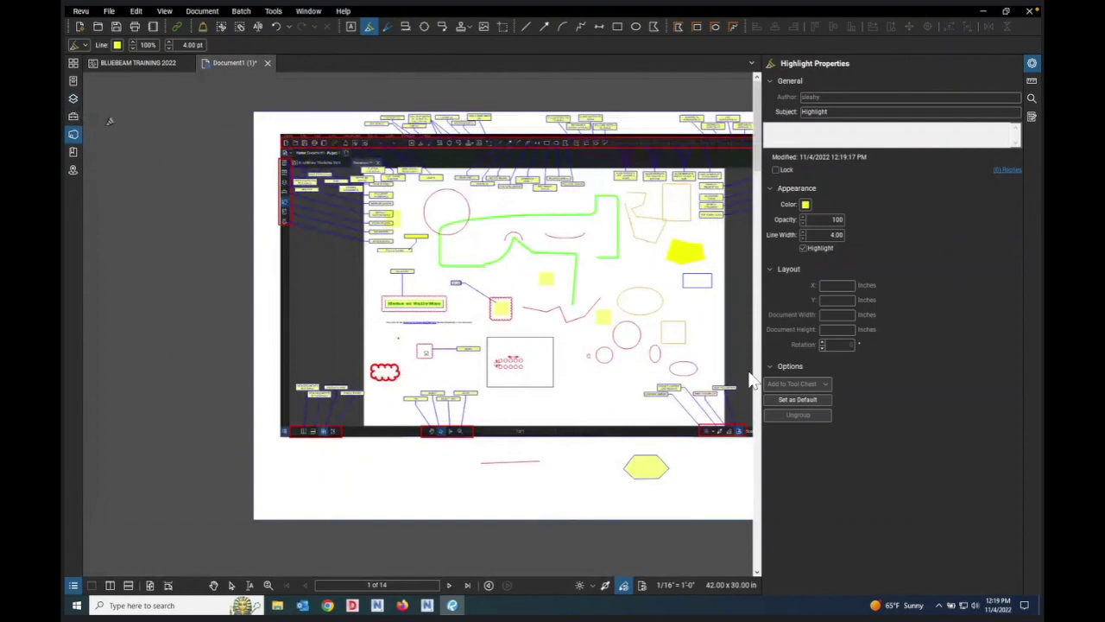
click(72, 80)
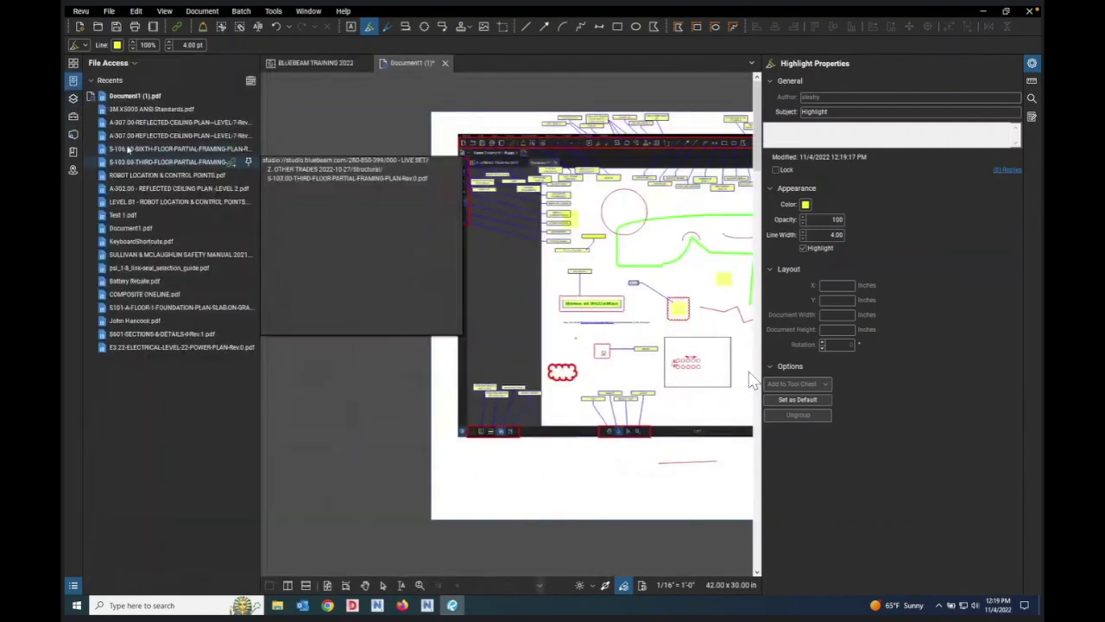
click(73, 98)
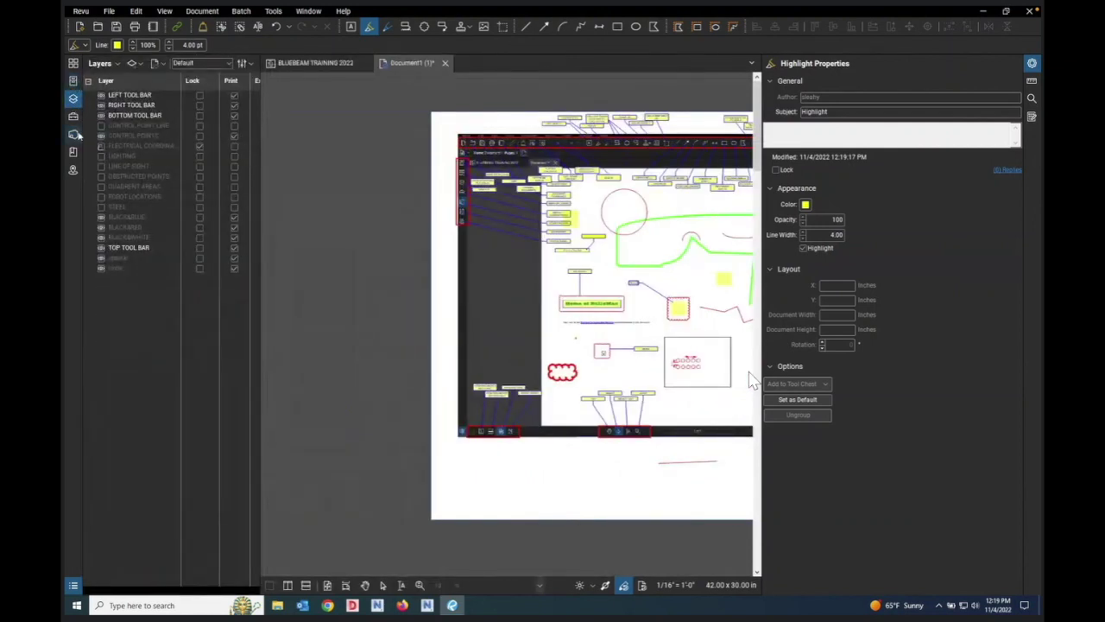
click(74, 65)
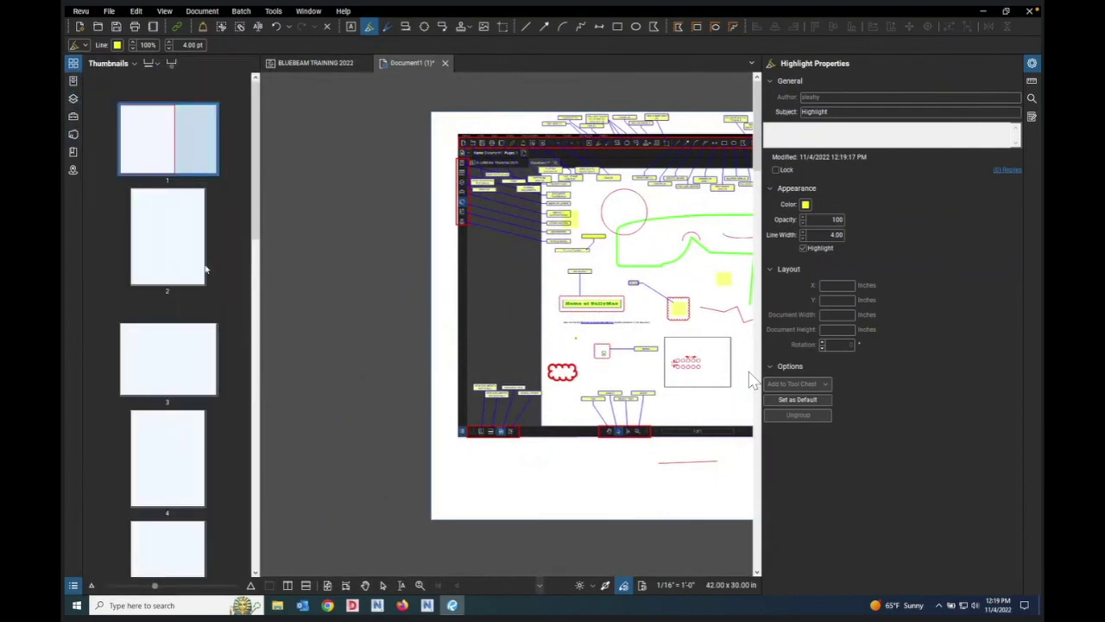
scroll(182, 310, down, 3)
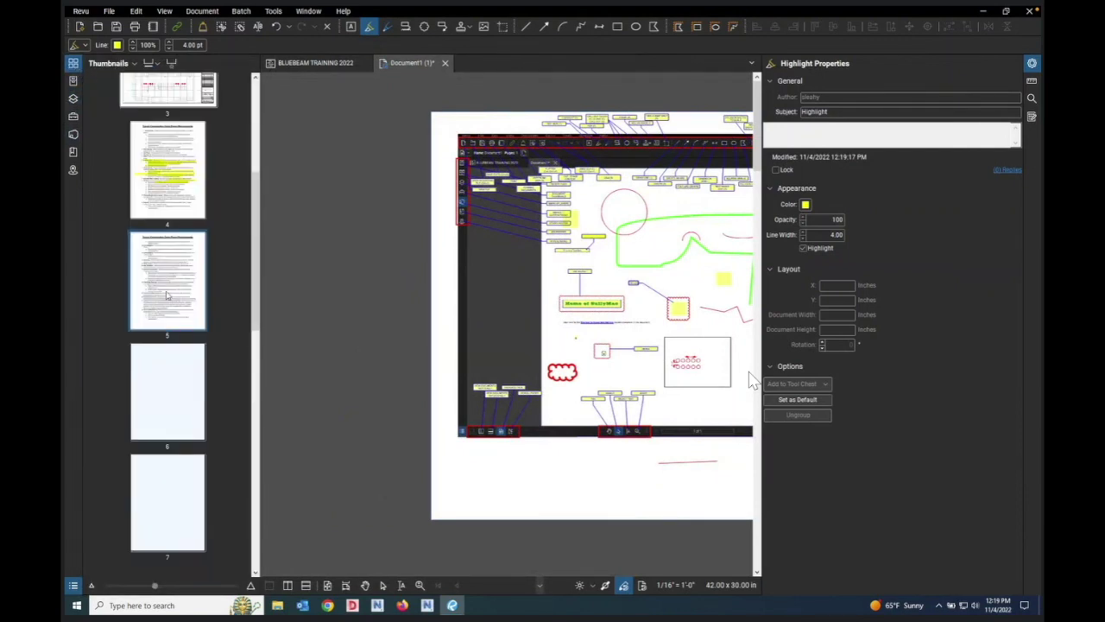
click(169, 293)
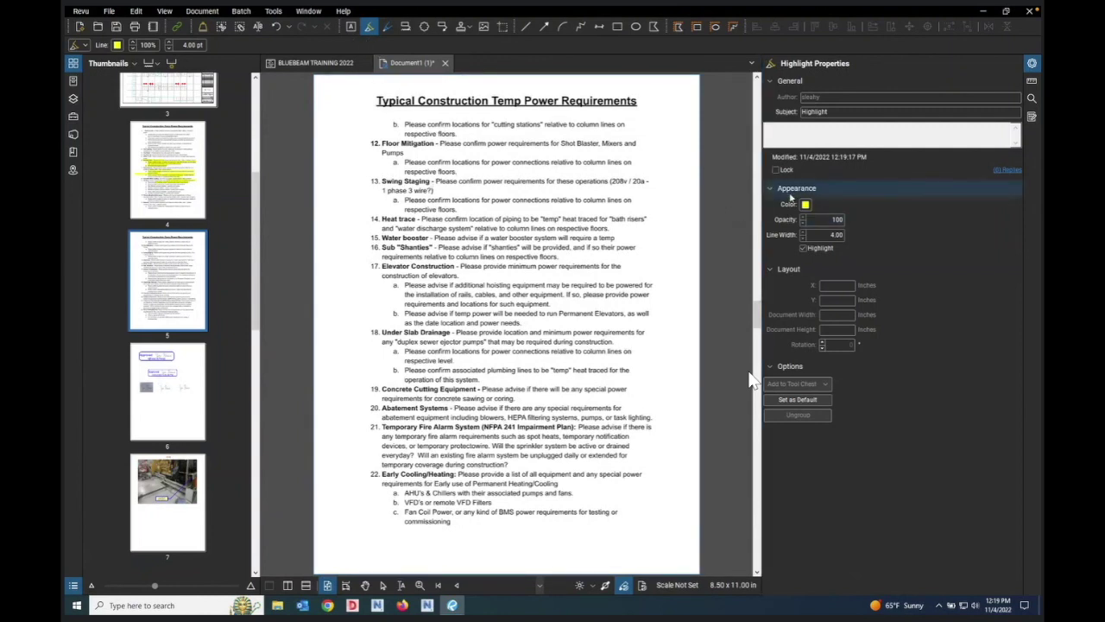
Step: Turn off the Highlight option and mark the heat trace item's text through "water discharge system" in yellow
click(803, 248)
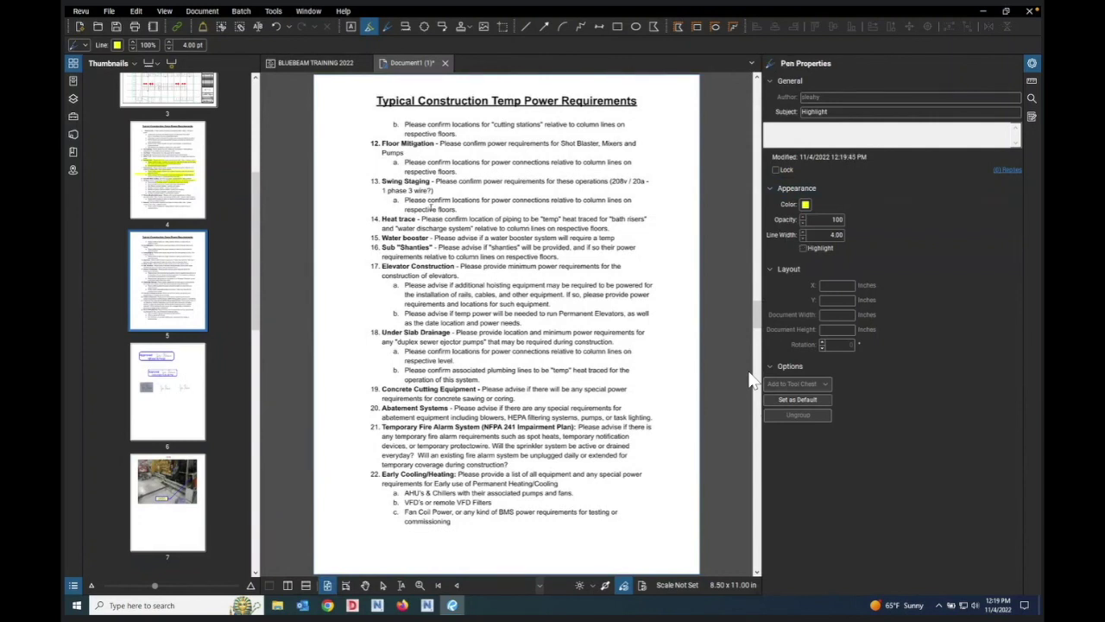
drag(398, 218, 473, 228)
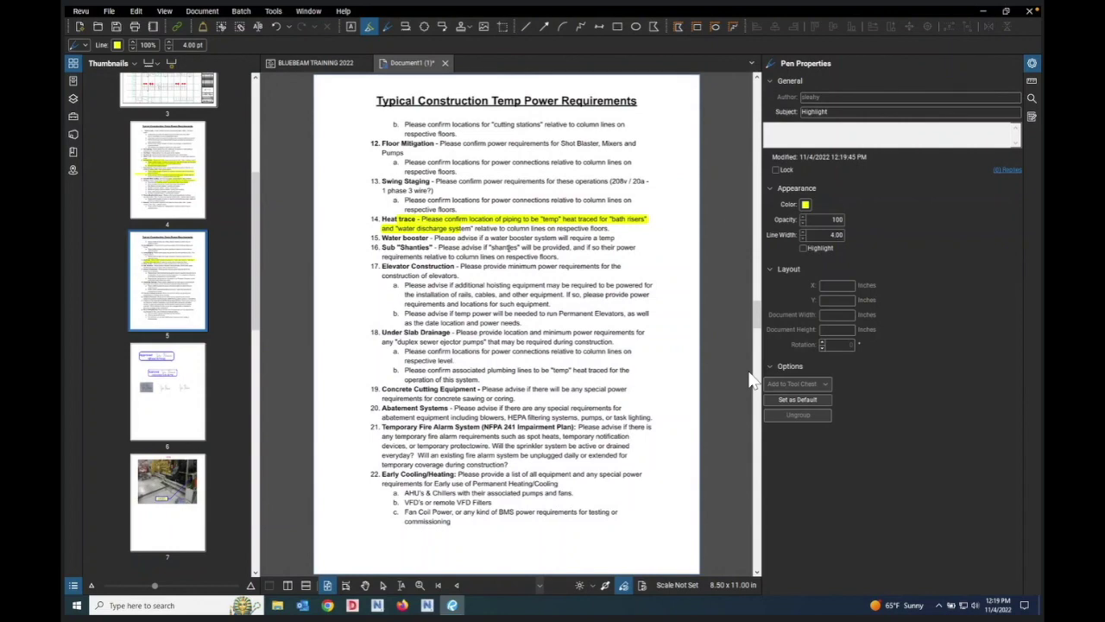
scroll(750, 380, up, 1)
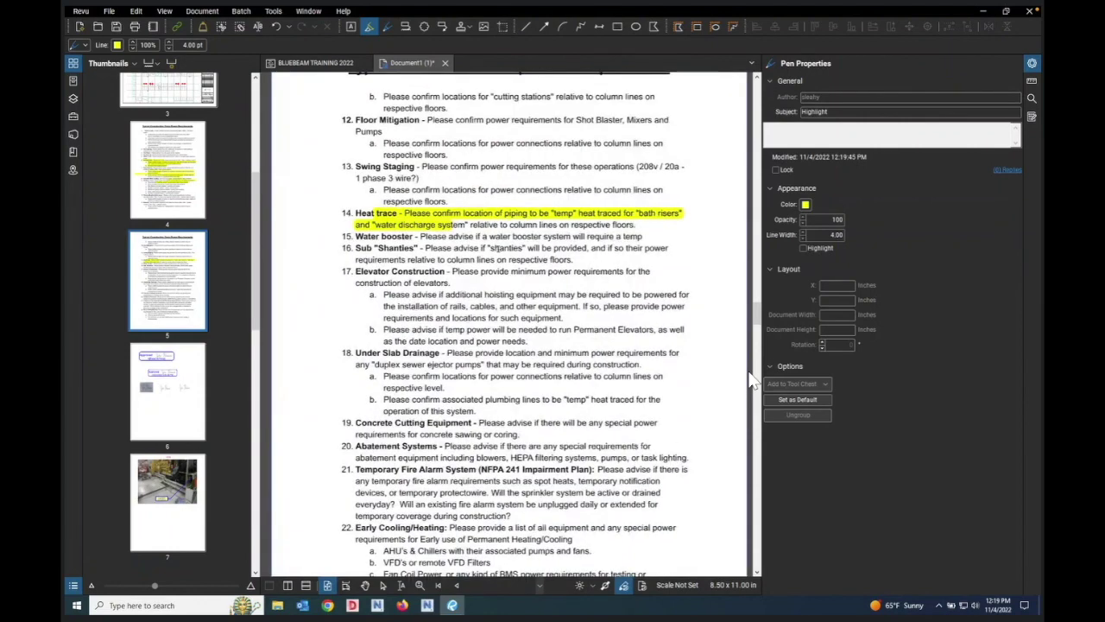
scroll(750, 380, up, 1)
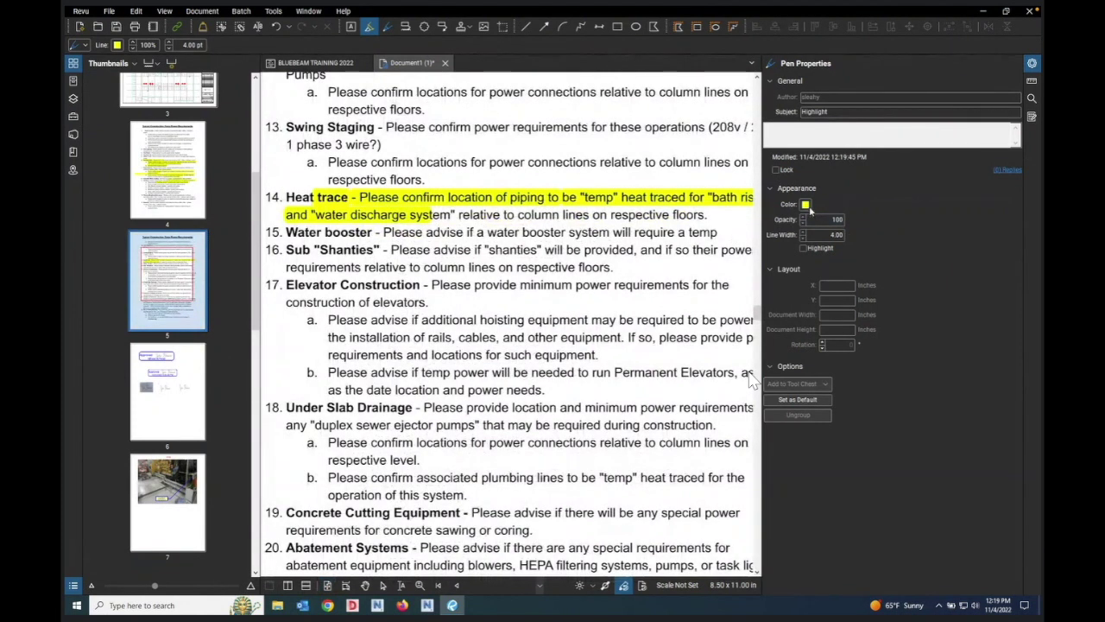
Step: Try highlighting "Please advise if a" in the water booster item with the Highlight option on, and undo the test markup
click(803, 248)
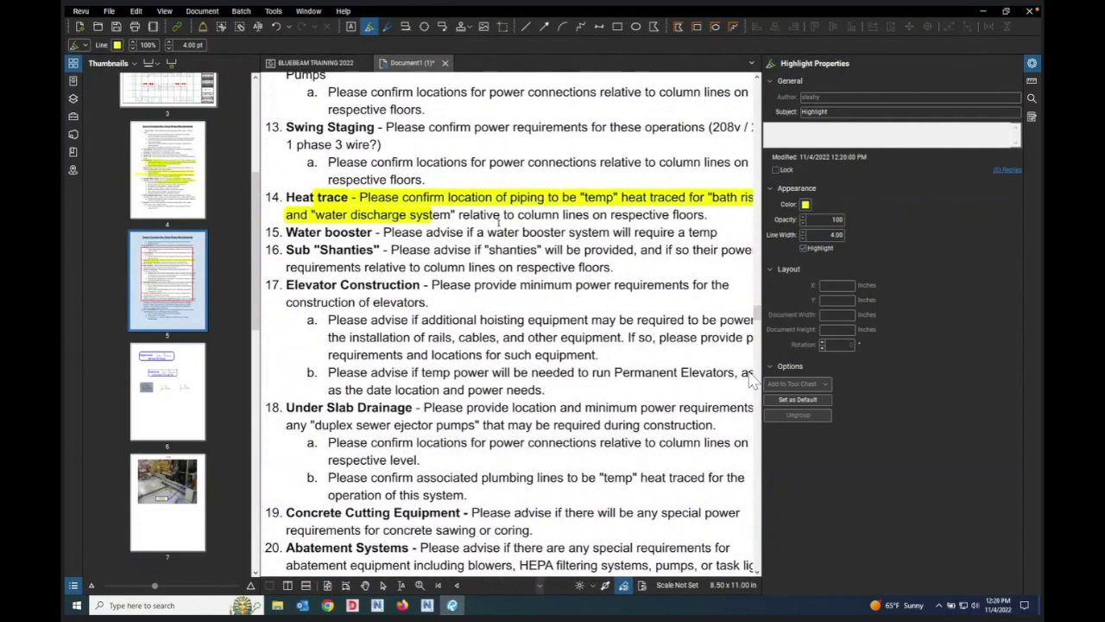
drag(381, 232, 487, 234)
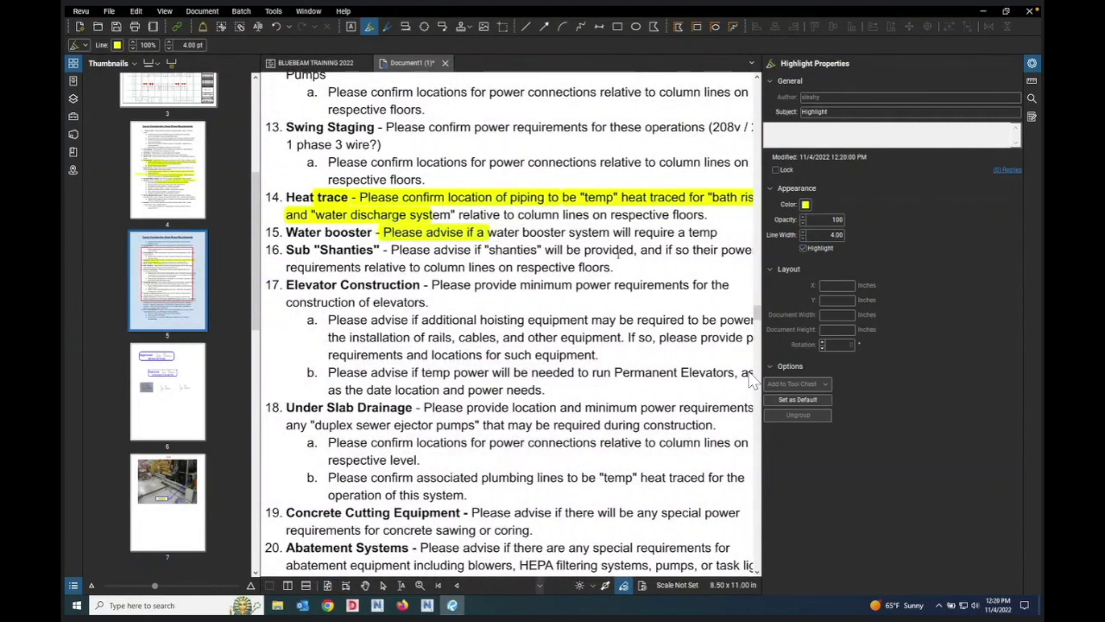
click(804, 247)
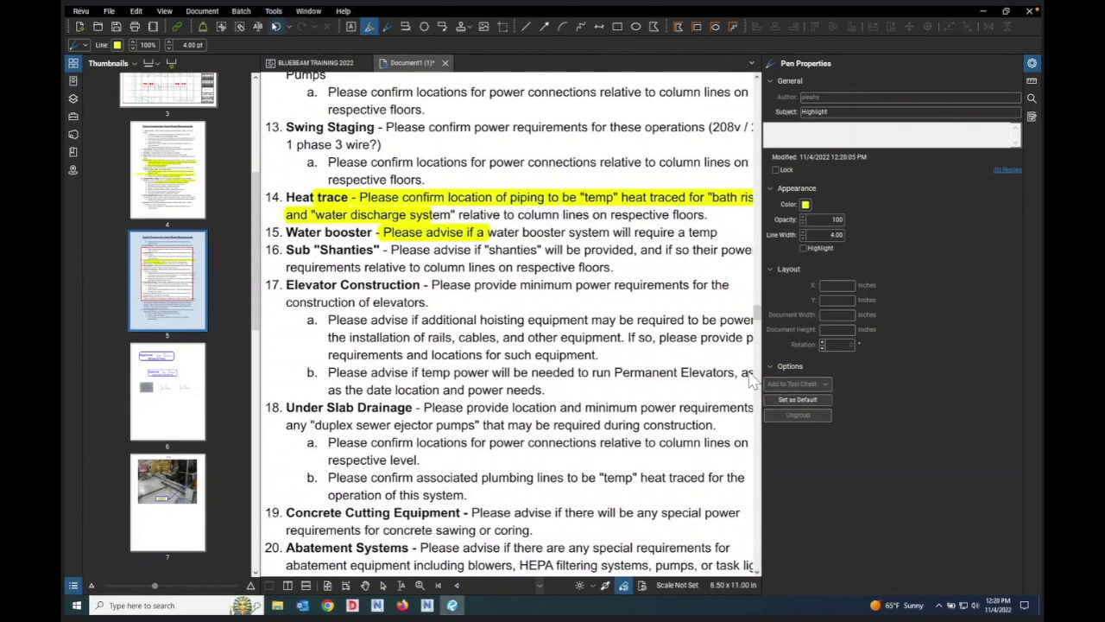
click(275, 27)
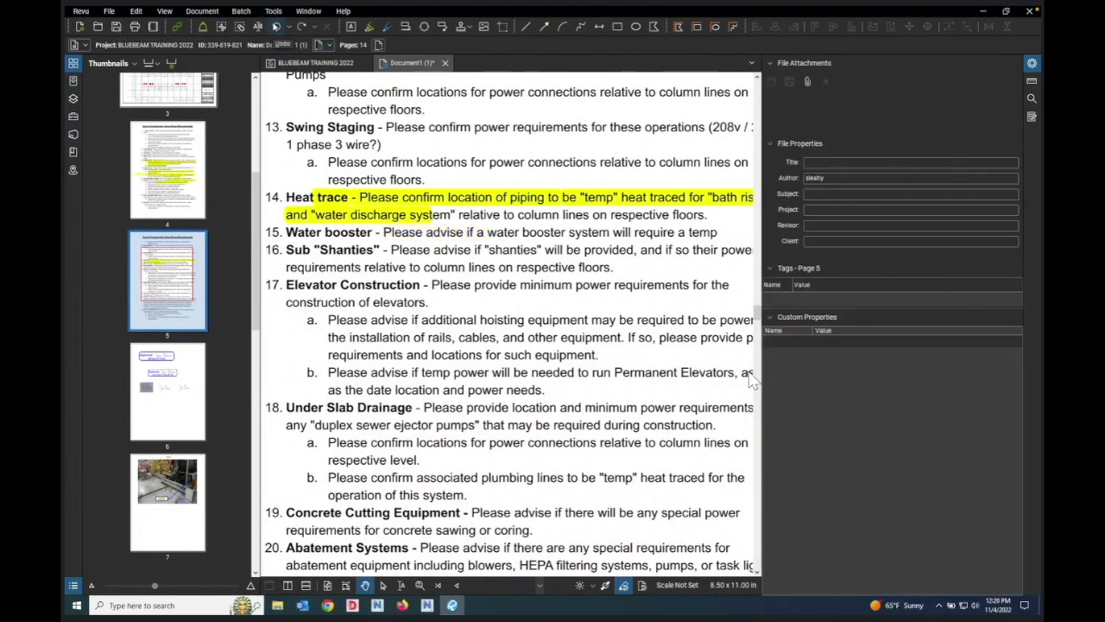
Step: With the Highlight option off, highlight from item 13a's text through "Please confirm" in item 14, Heat trace
scroll(751, 380, down, 3)
key(h)
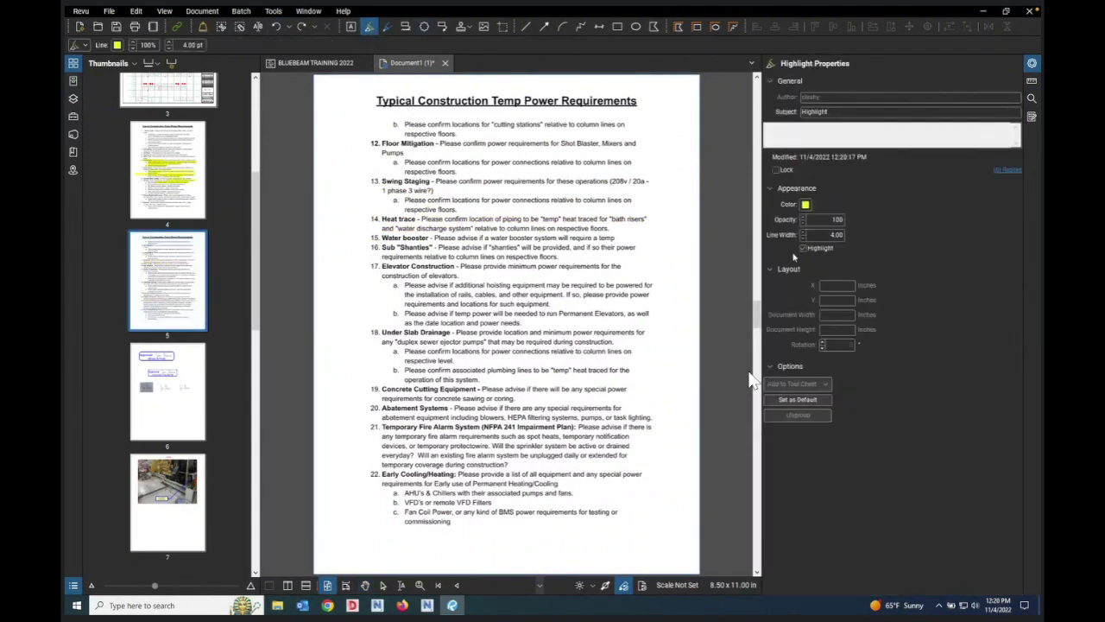
click(803, 248)
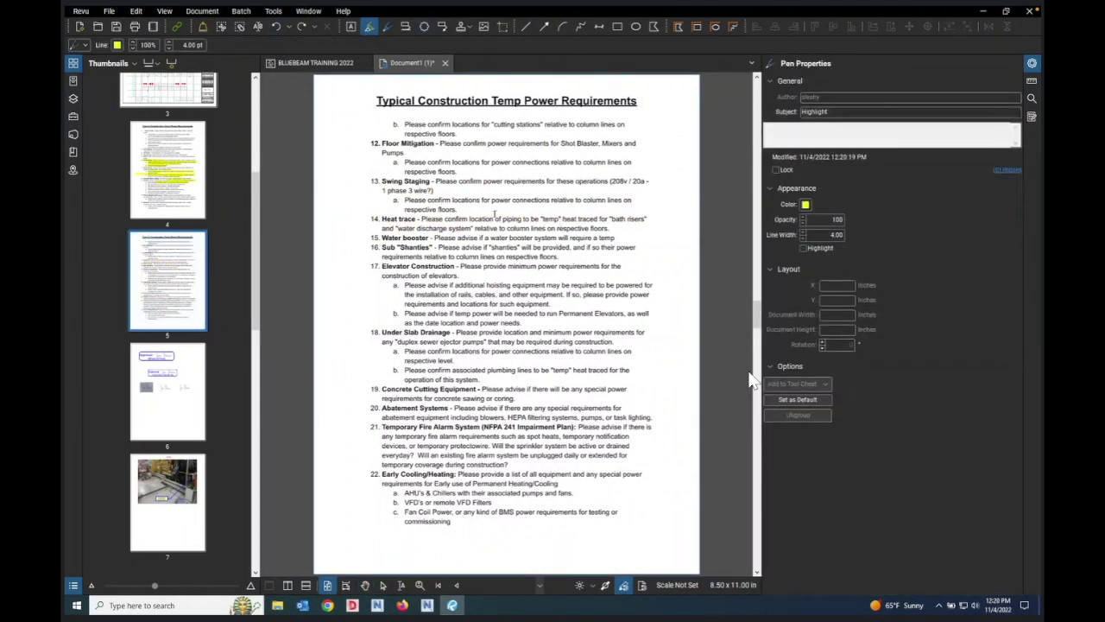
drag(405, 201, 469, 220)
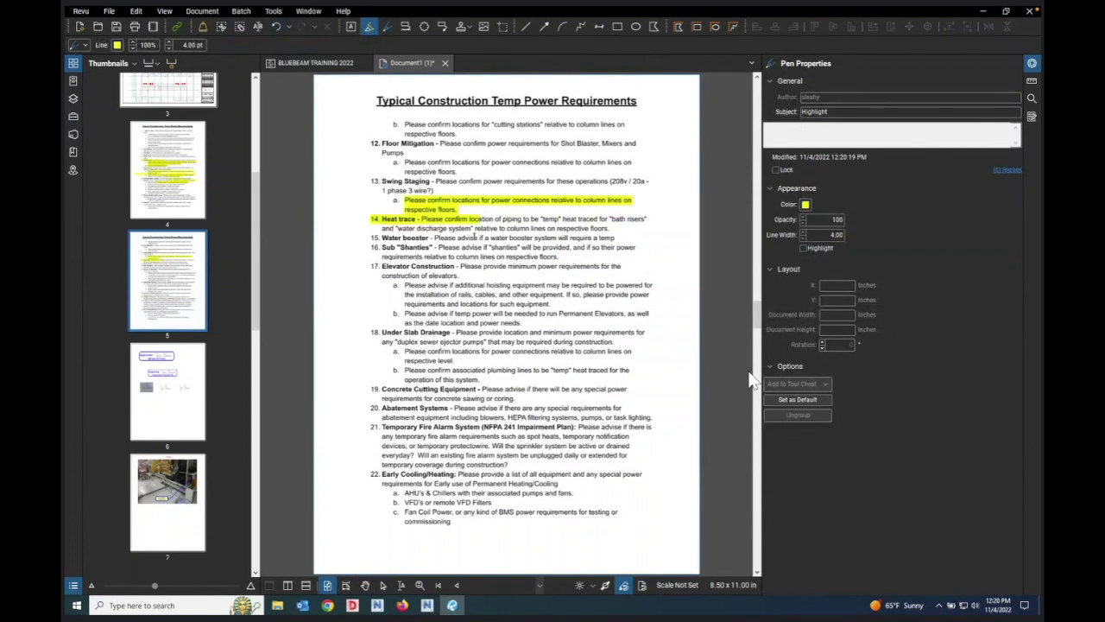
Step: Turn the Highlight option back on, set the opacity to 60, and highlight "to column lines on" in item 16
click(804, 249)
click(816, 235)
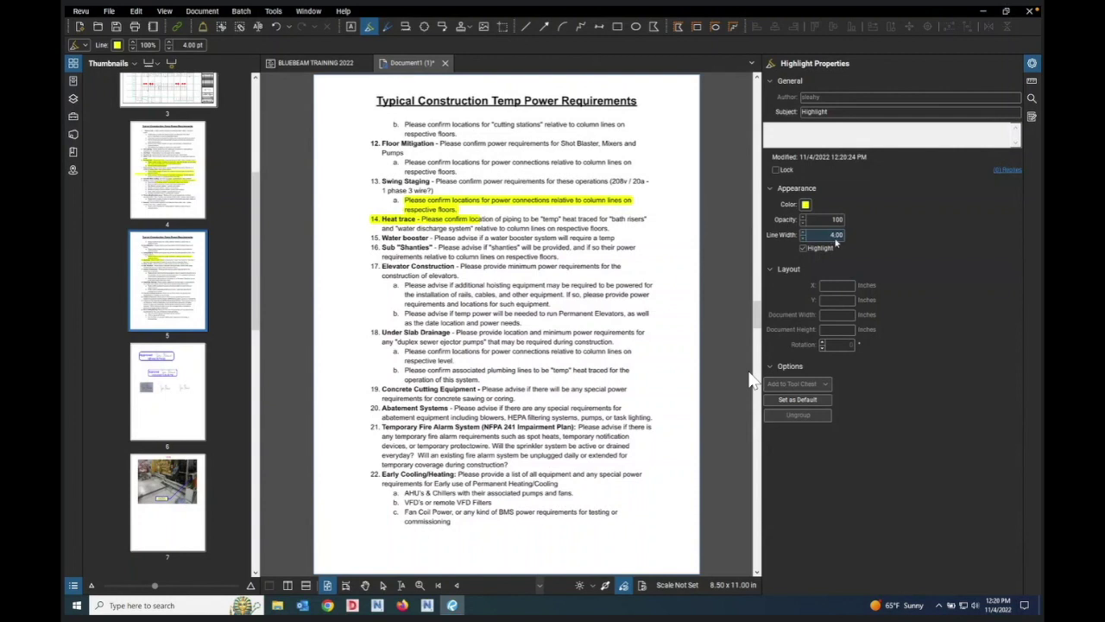
click(834, 220)
drag(836, 220, 801, 227)
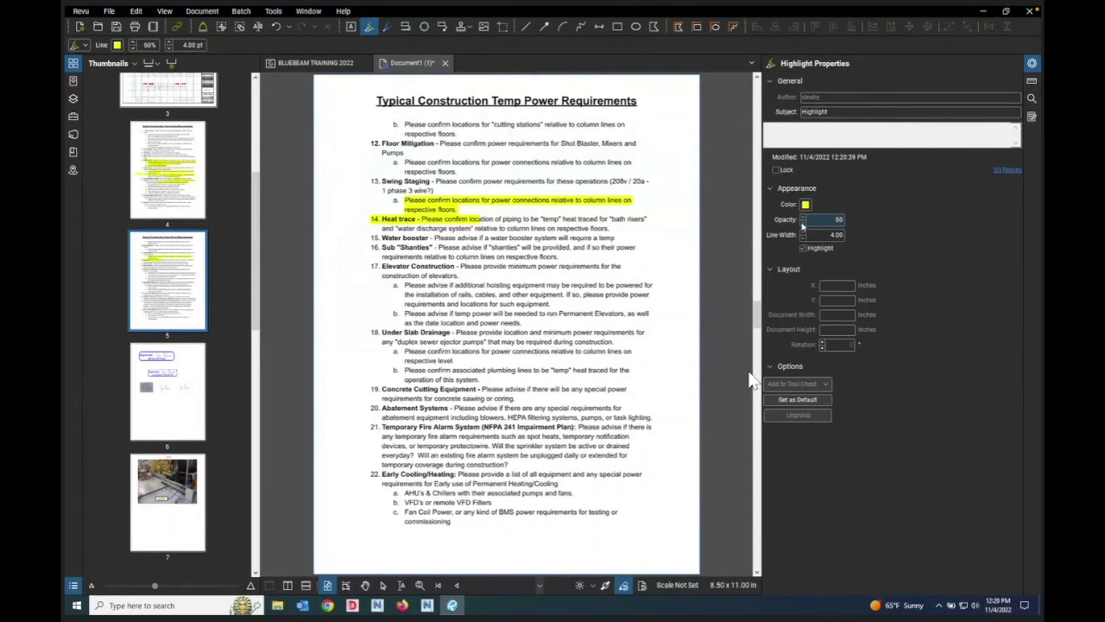
drag(435, 257, 509, 257)
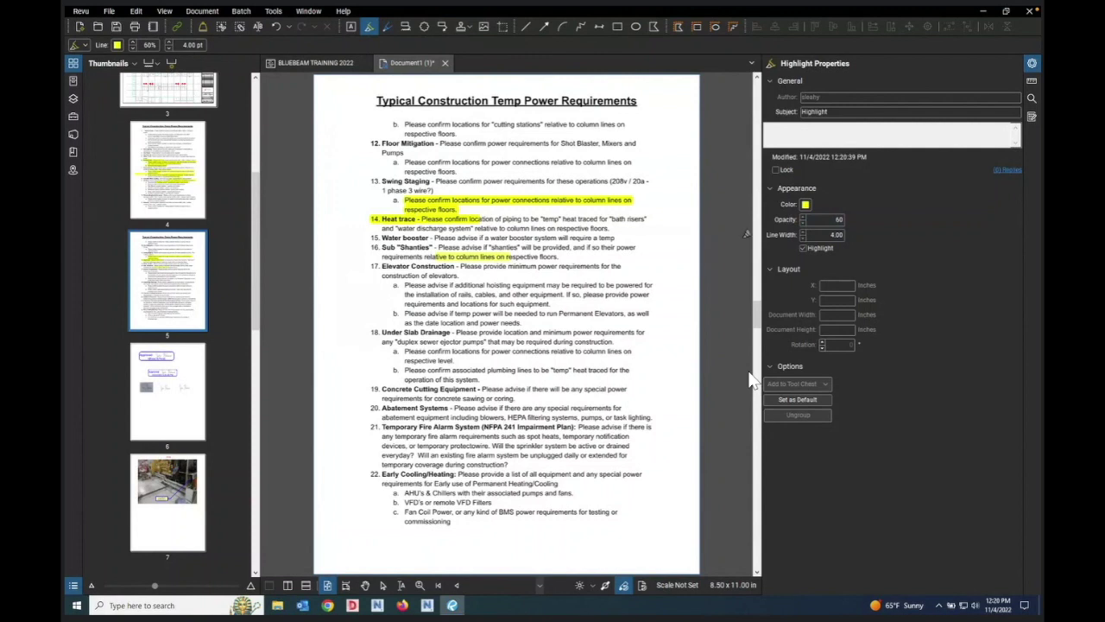
Step: Highlight "Please provide minimum power" in item 17 at 10 opacity and "additional" in item 17a at 20 opacity
drag(841, 221, 803, 223)
click(803, 223)
drag(573, 270, 561, 276)
scroll(498, 278, up, 3)
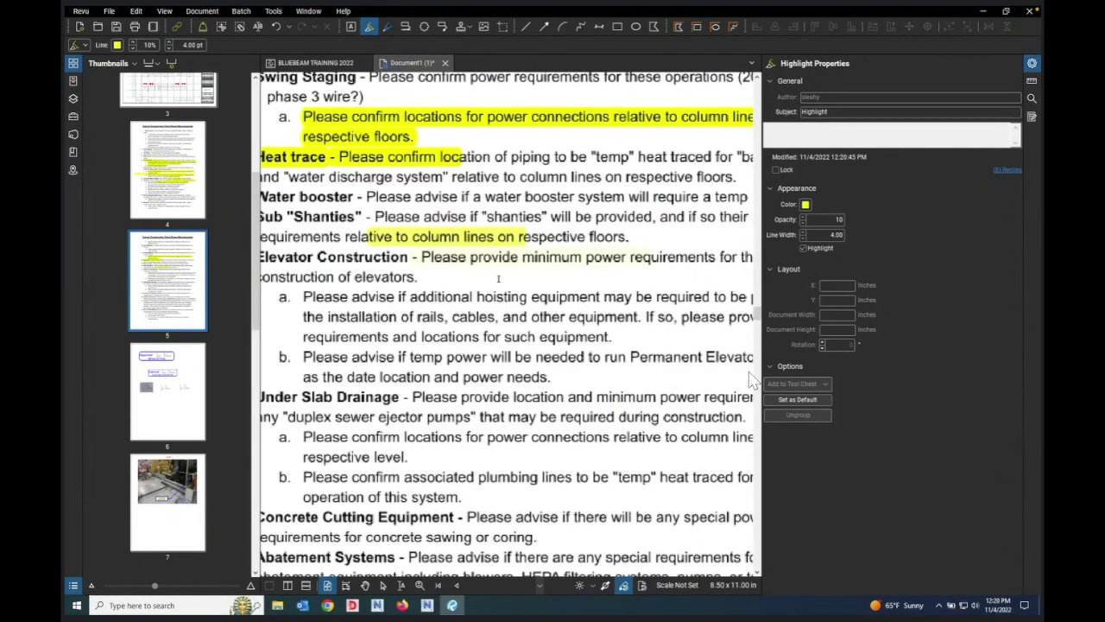
scroll(499, 278, up, 2)
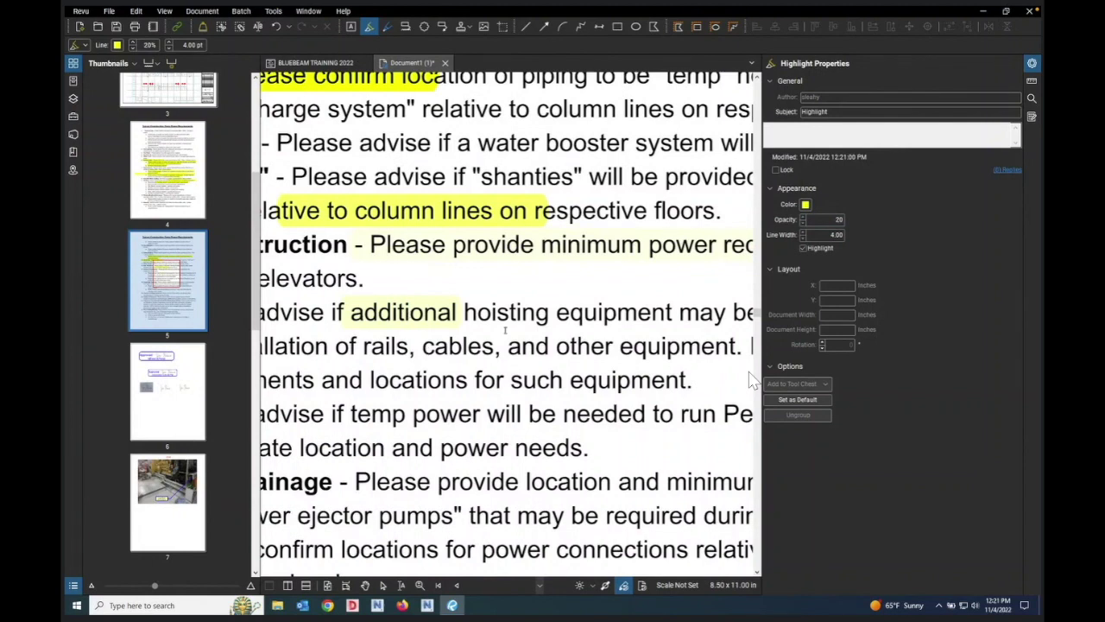
scroll(749, 380, down, 1)
scroll(749, 380, up, 2)
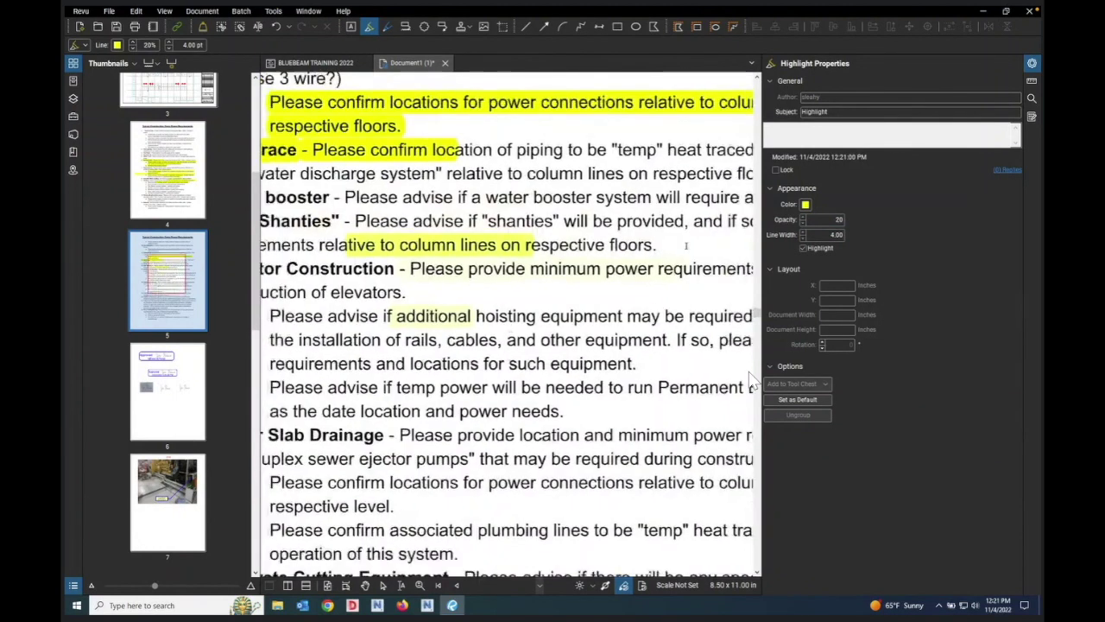
Step: Set the highlight opacity to 100 and highlight the word "requirements" in item 17a
click(804, 219)
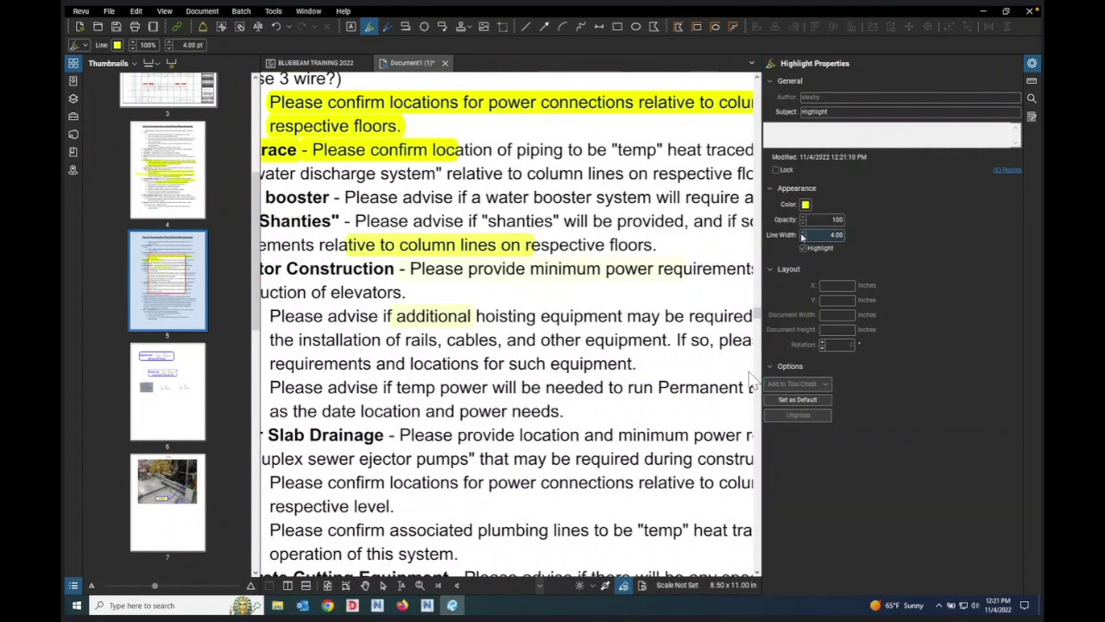
scroll(751, 379, down, 3)
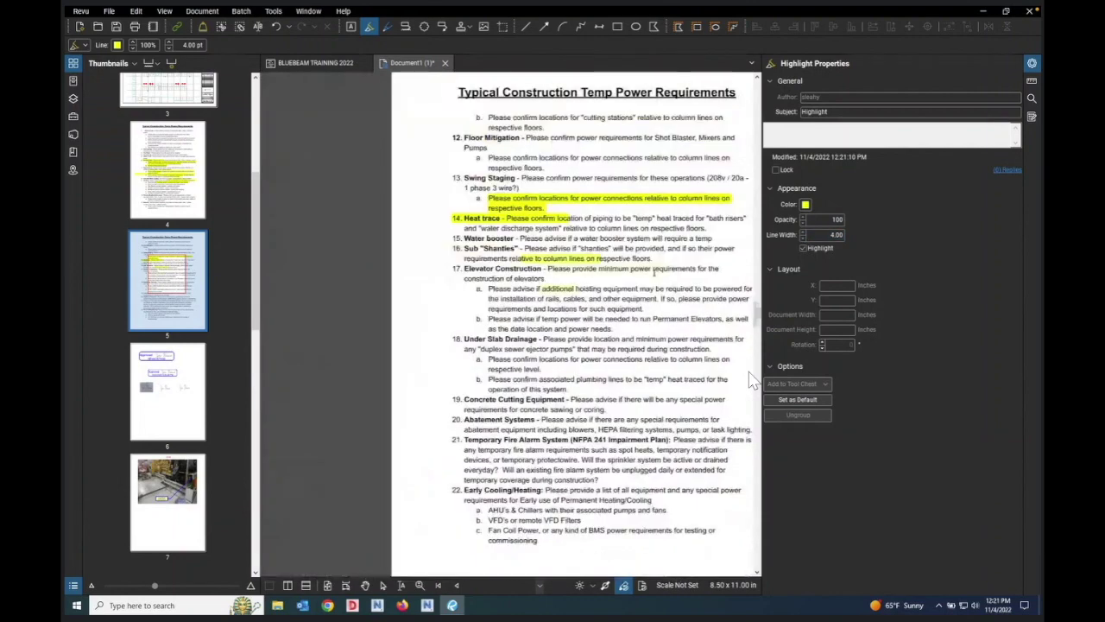
scroll(751, 380, up, 3)
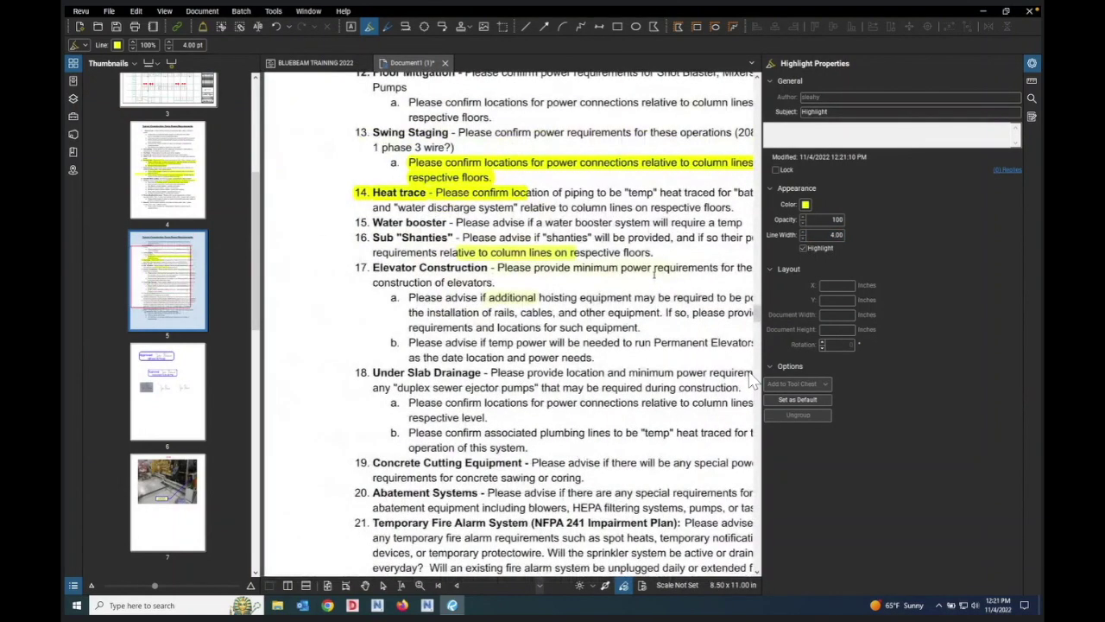
scroll(751, 380, up, 1)
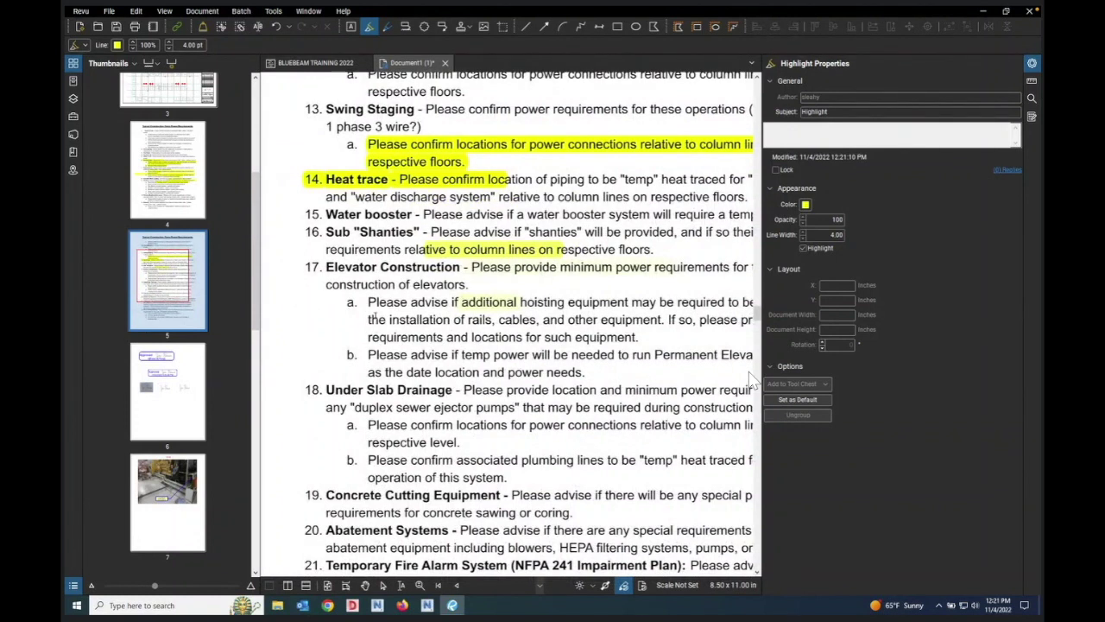
scroll(330, 296, down, 3)
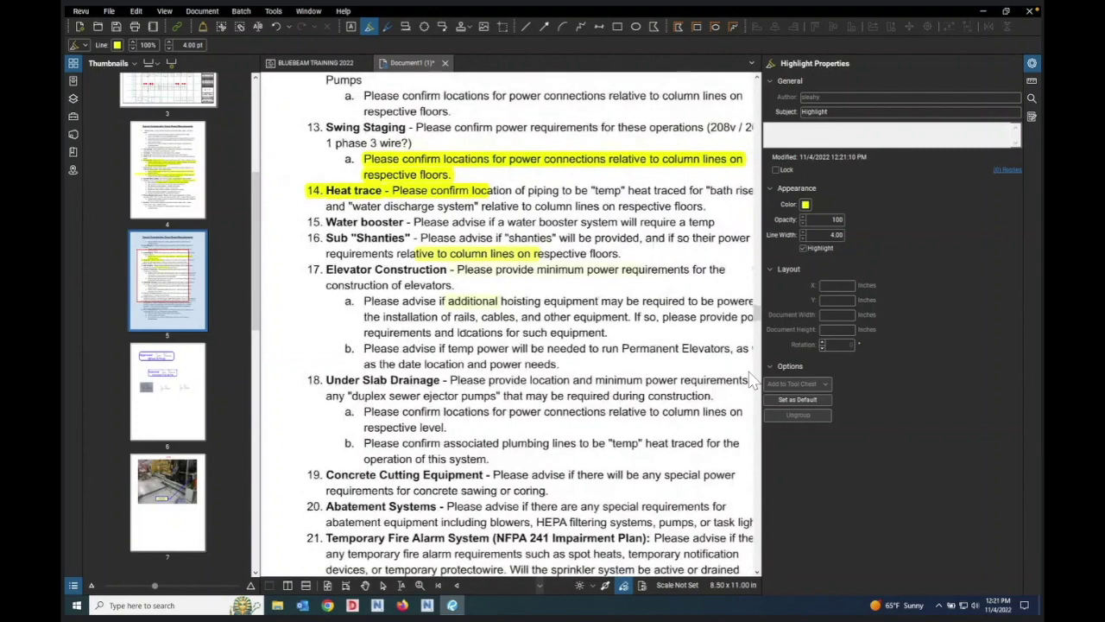
scroll(316, 311, up, 3)
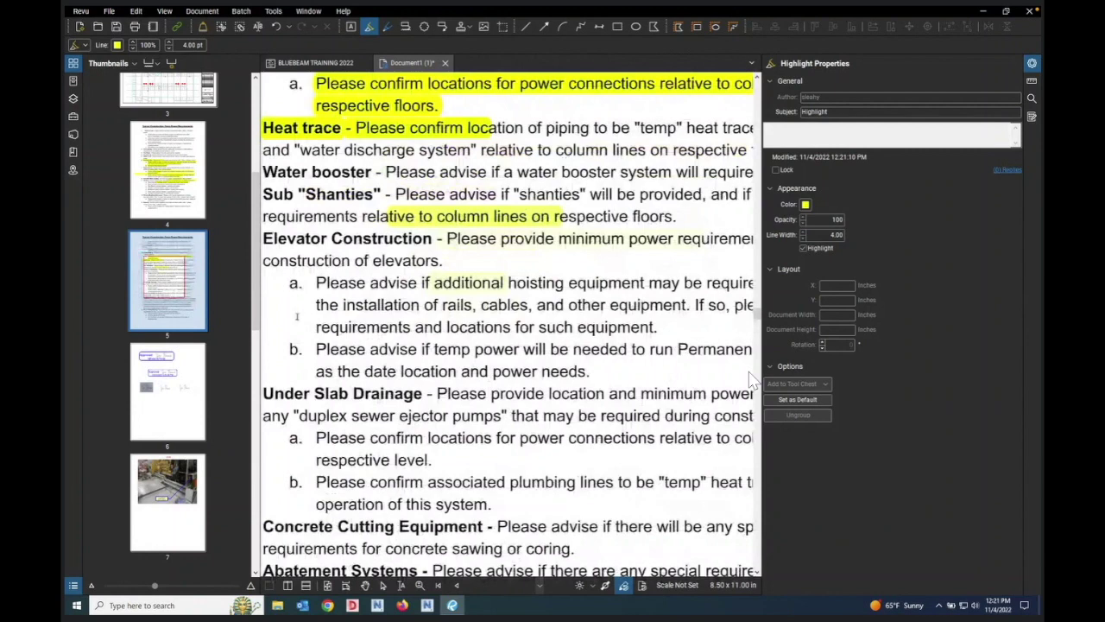
drag(310, 327, 417, 337)
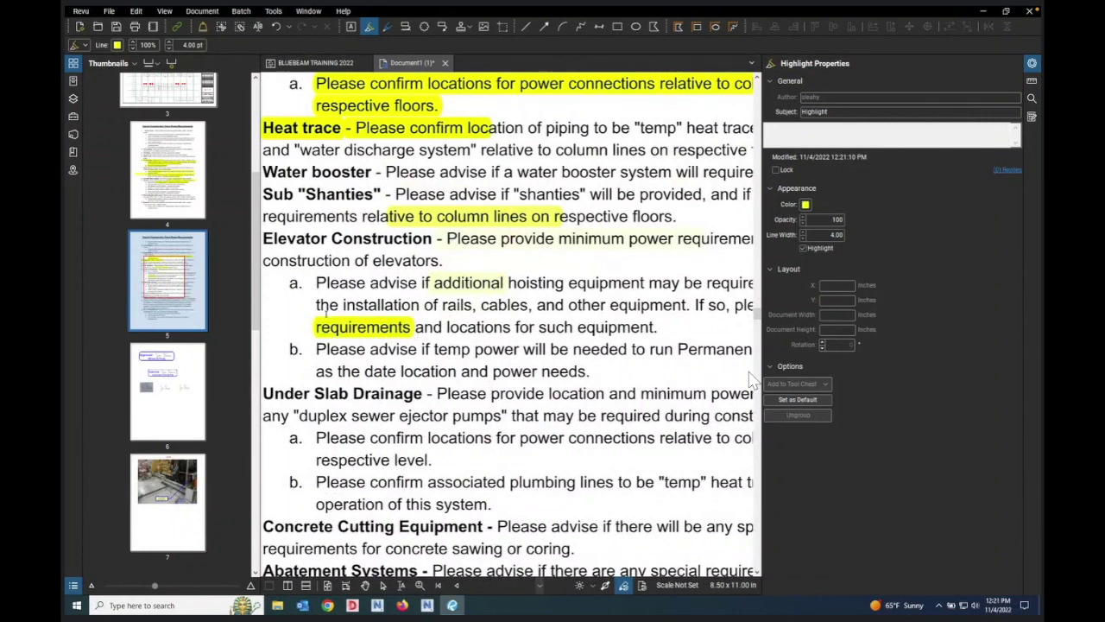
scroll(478, 299, down, 2)
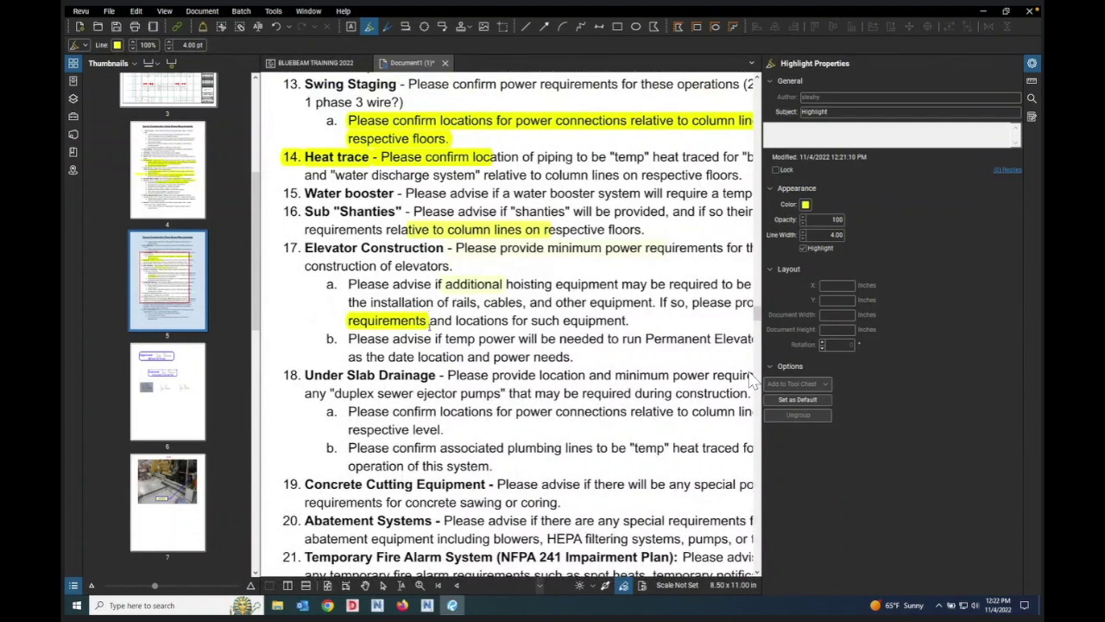
Step: Open the Studio projects list and change its filter to show the attended projects
scroll(245, 350, up, 5)
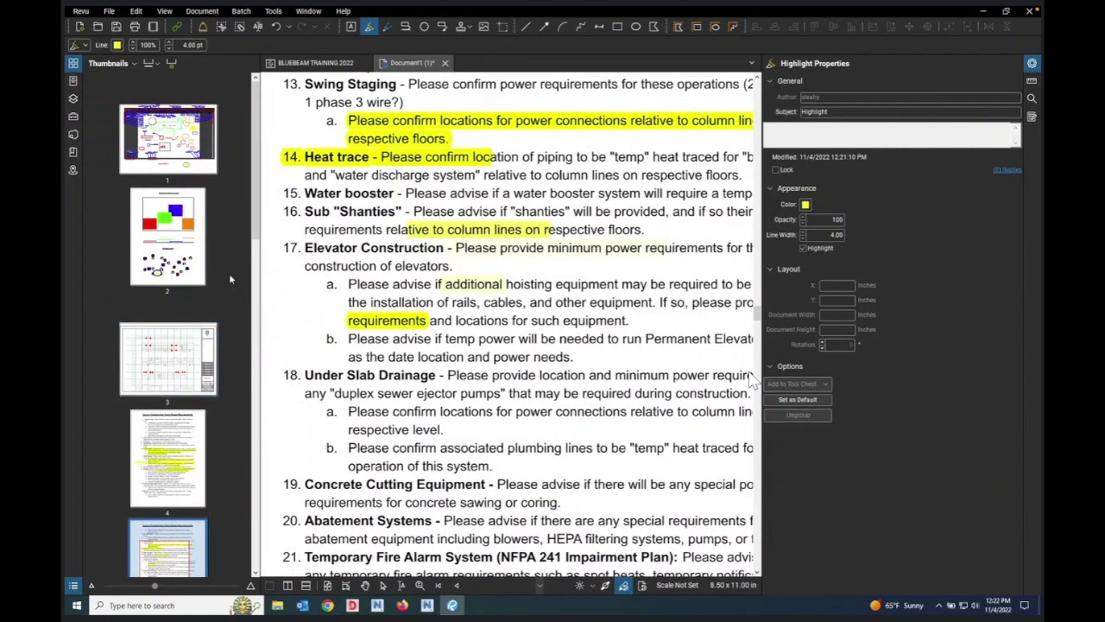
click(73, 81)
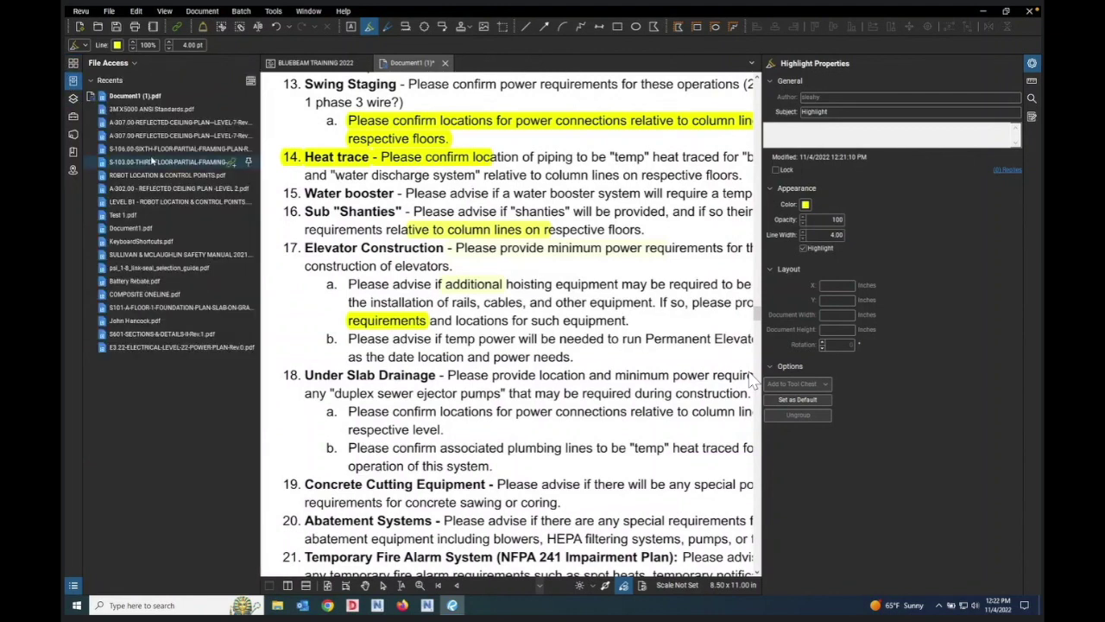
click(73, 134)
click(249, 82)
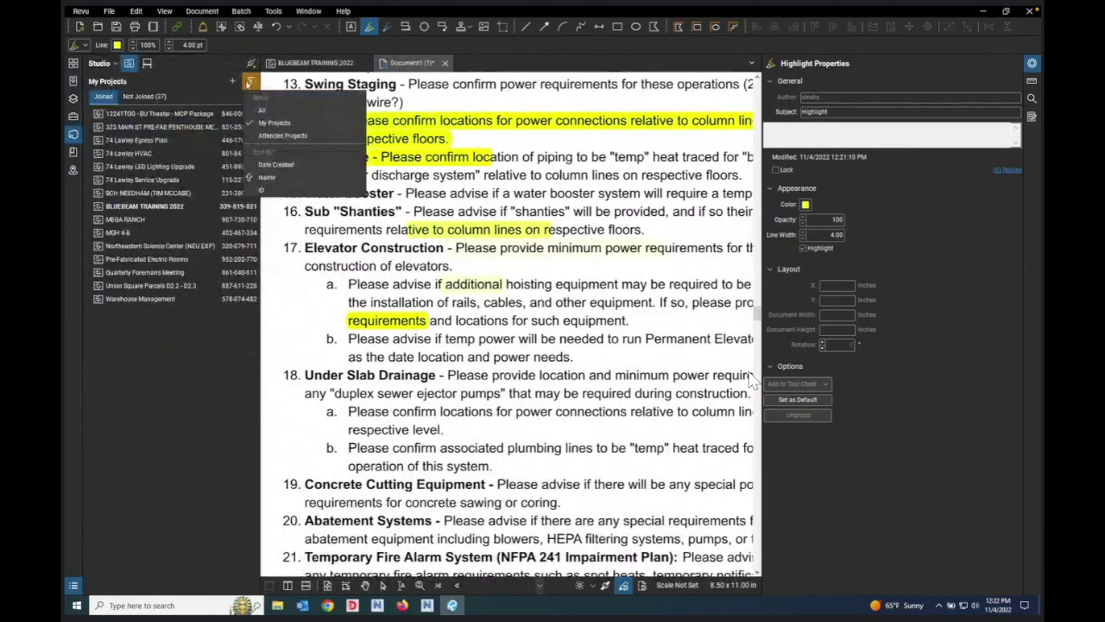
click(262, 109)
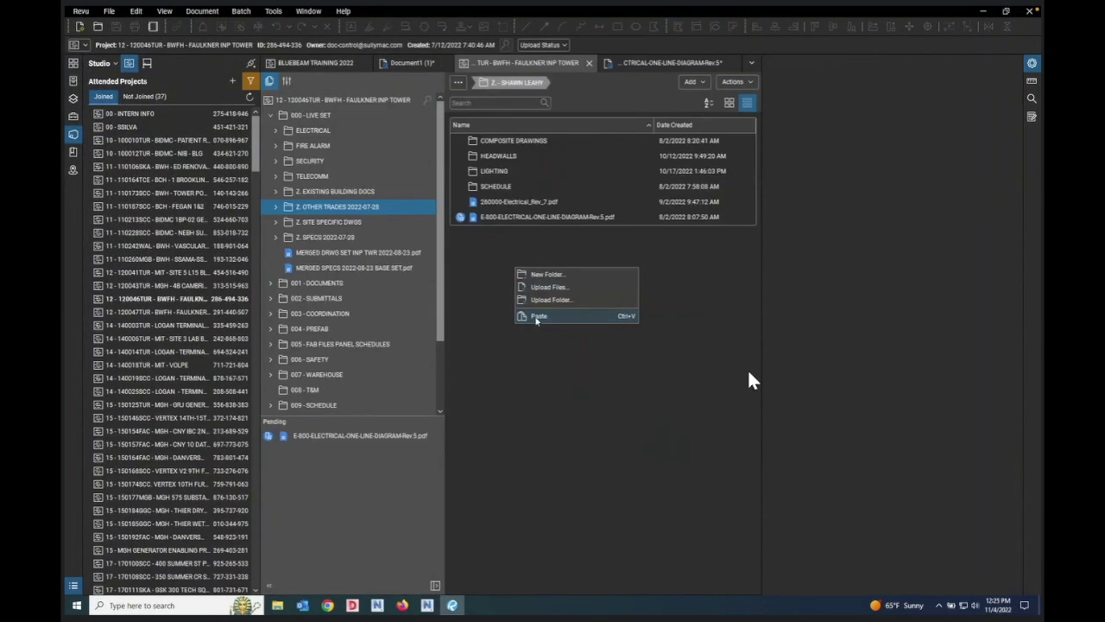
Step: Paste the copied drawing into the personal subfolder of the FAULKNER INP TOWER project and open AE104-A2-FLOOR-4-FLOOR-PLAN--SECTOR-A2-Rev.4.pdf
click(538, 316)
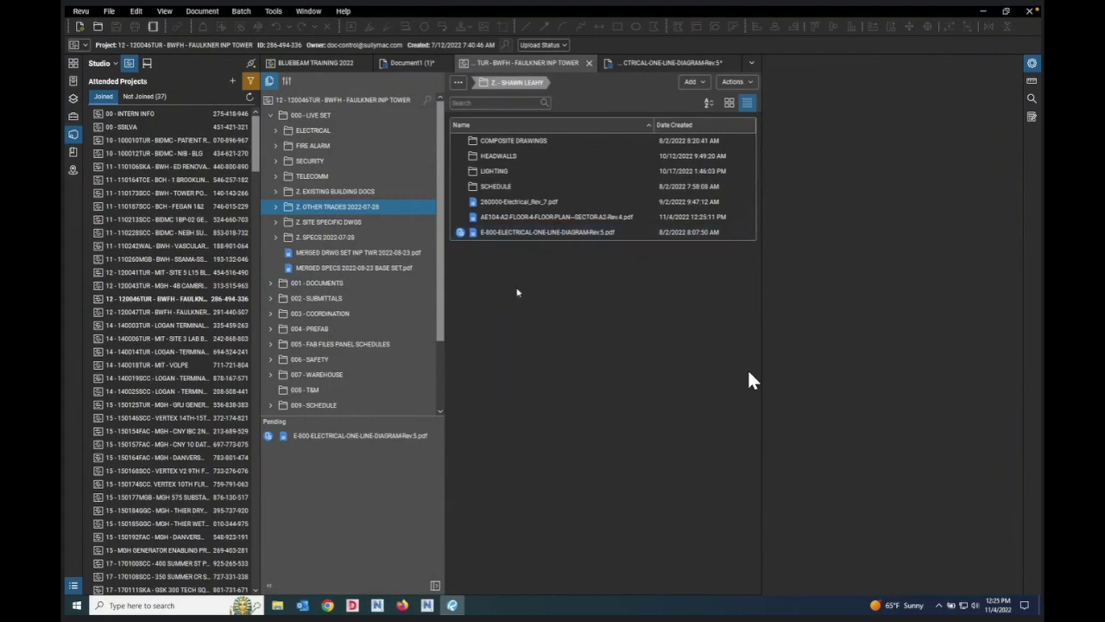
double_click(514, 218)
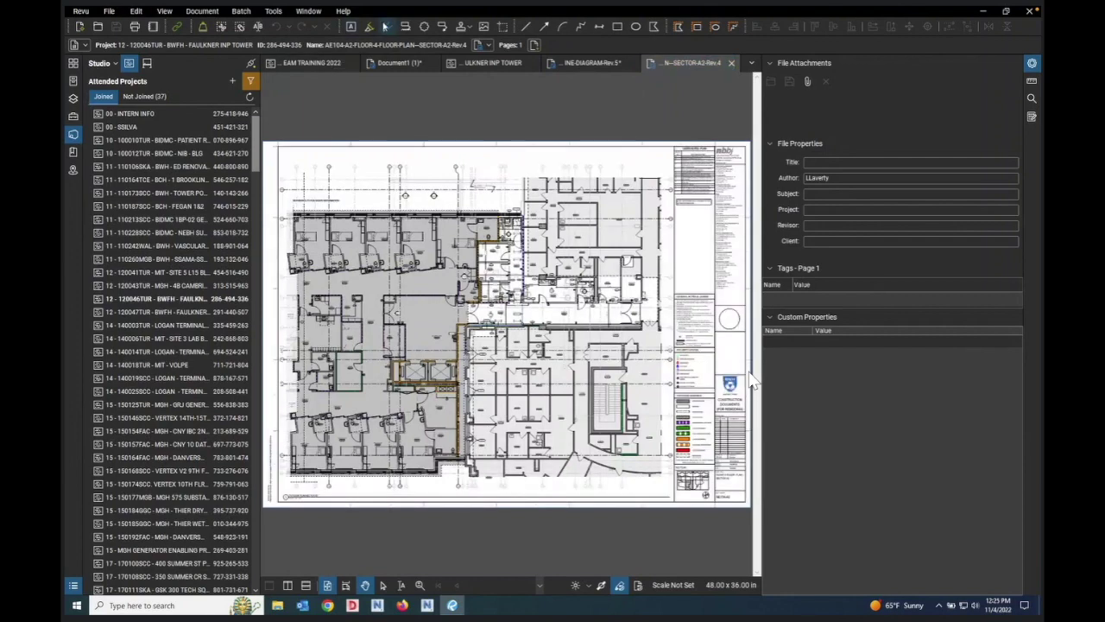
Step: With the Highlight tool, highlight the wall tag A_3AS and the nearby door number N4204 on the floor plan
click(369, 26)
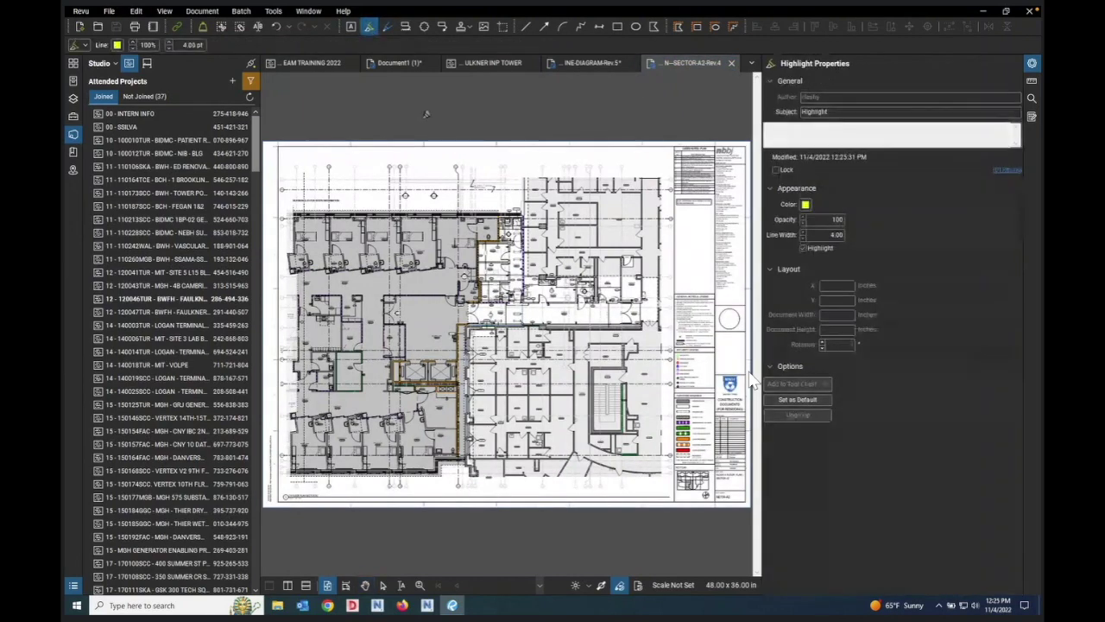
scroll(751, 379, up, 5)
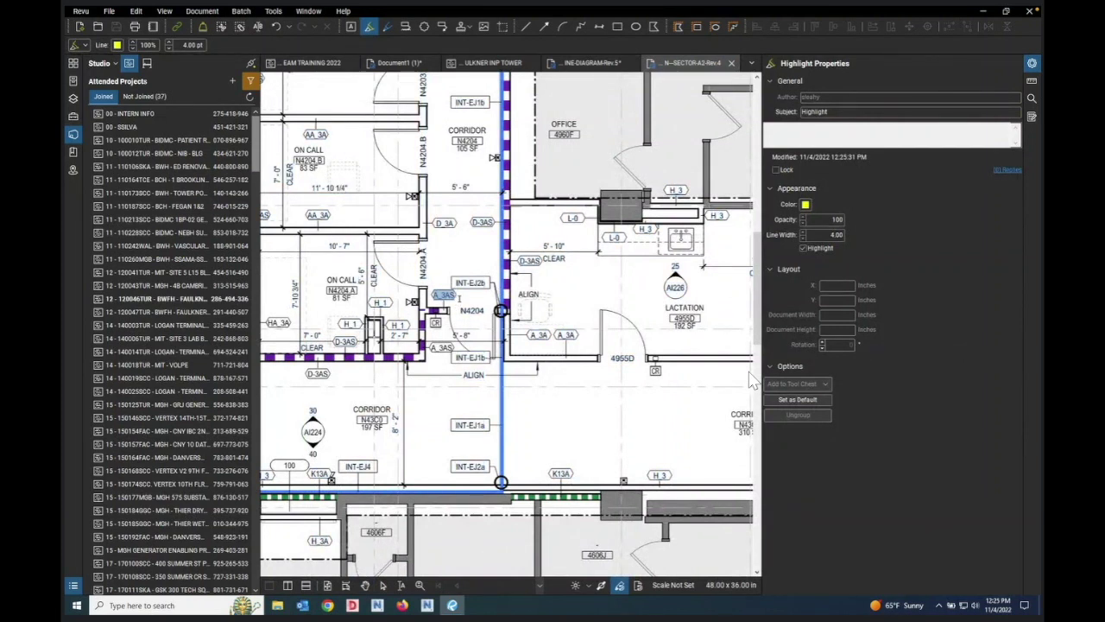
drag(432, 295, 459, 299)
key(ctrl+plus)
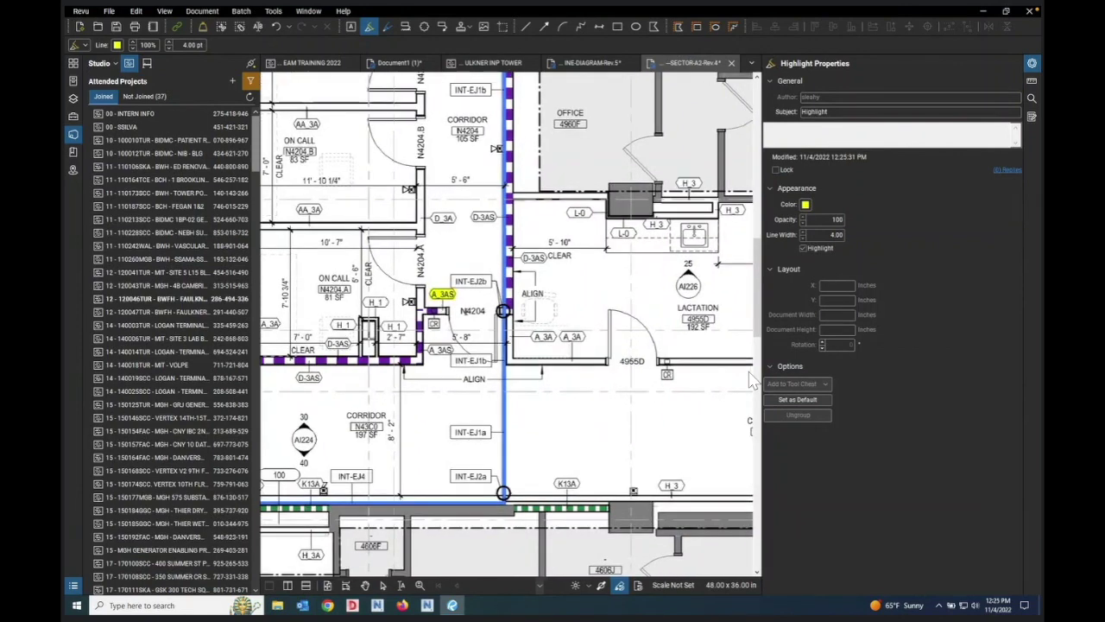
key(ctrl+plus)
drag(449, 333, 606, 332)
key(ctrl+minus)
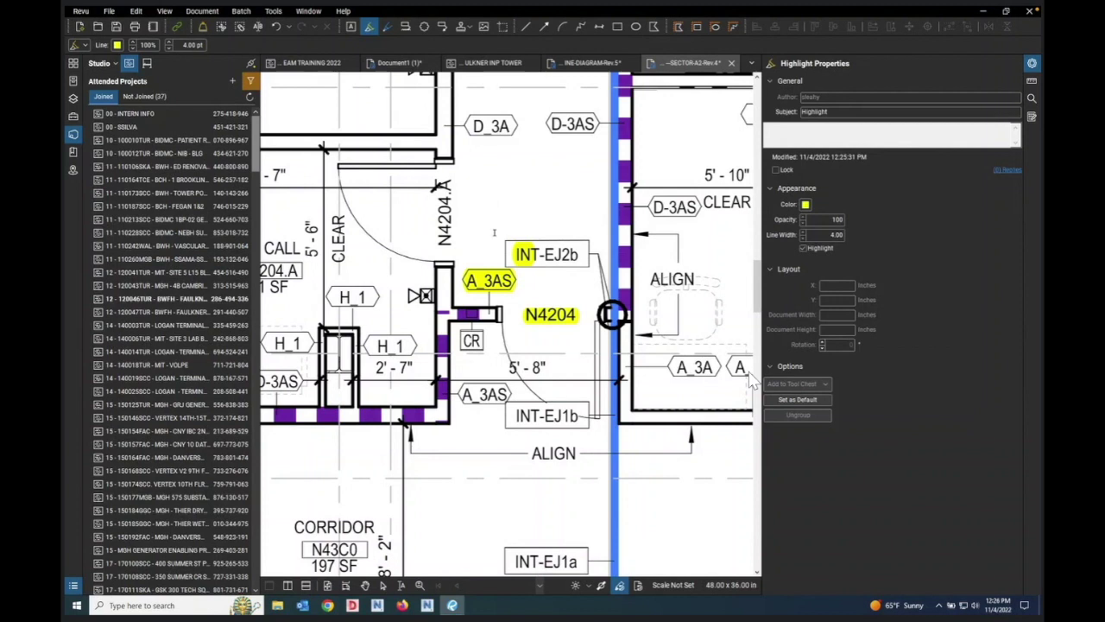
Step: Undo the stray highlights on the labels around the Lactation room and on "INT" in the INT-EJ2b label
scroll(491, 227, right, 5)
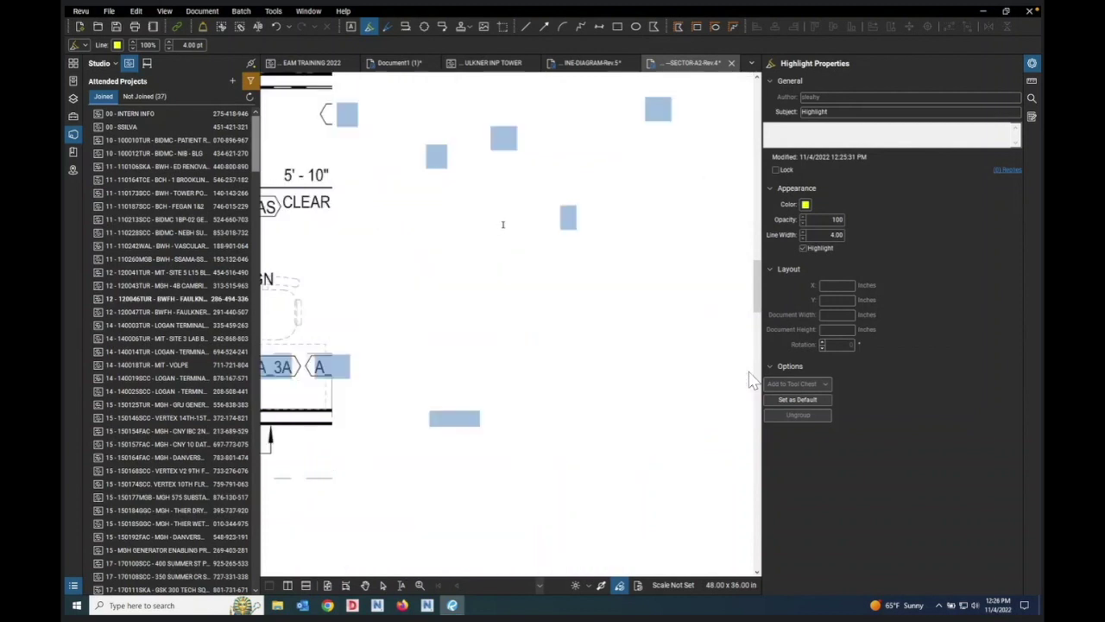
key(super)
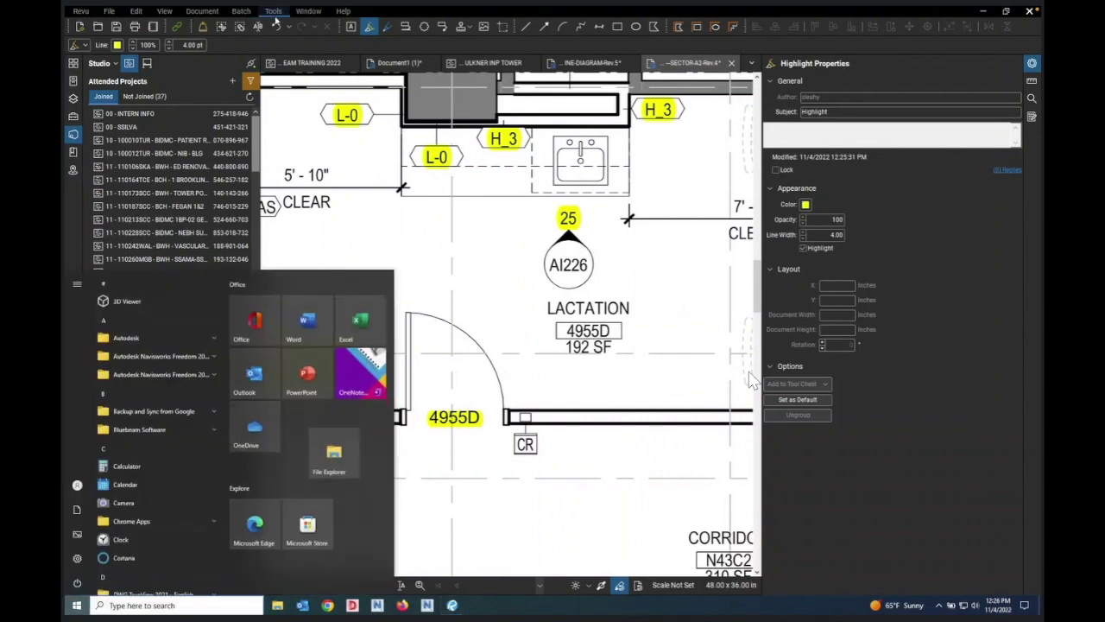
key(Escape)
key(Escape)
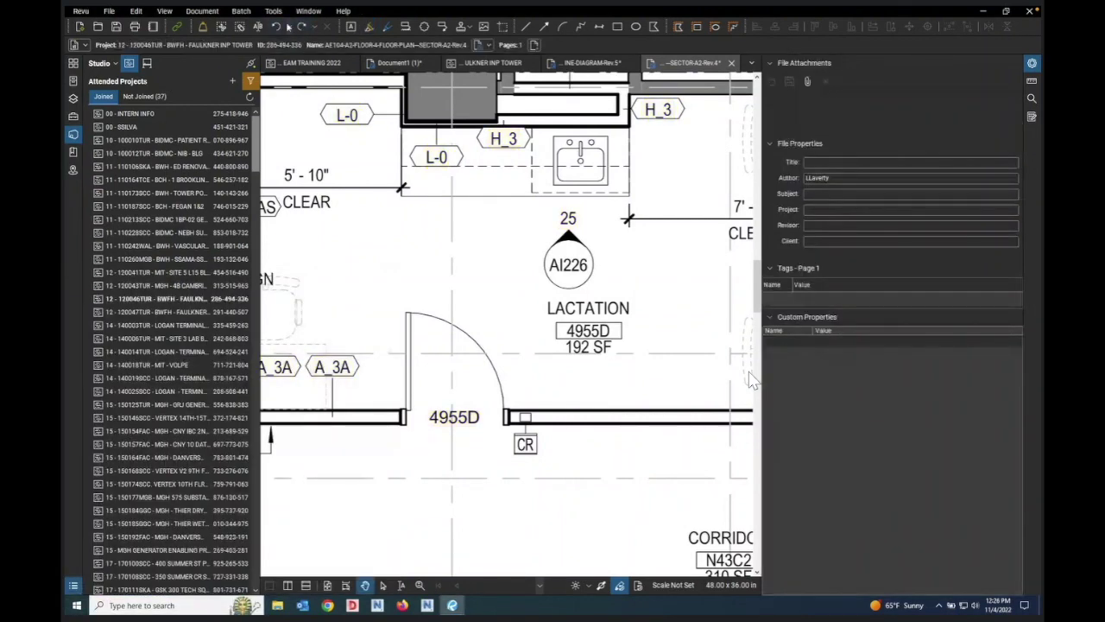
click(277, 28)
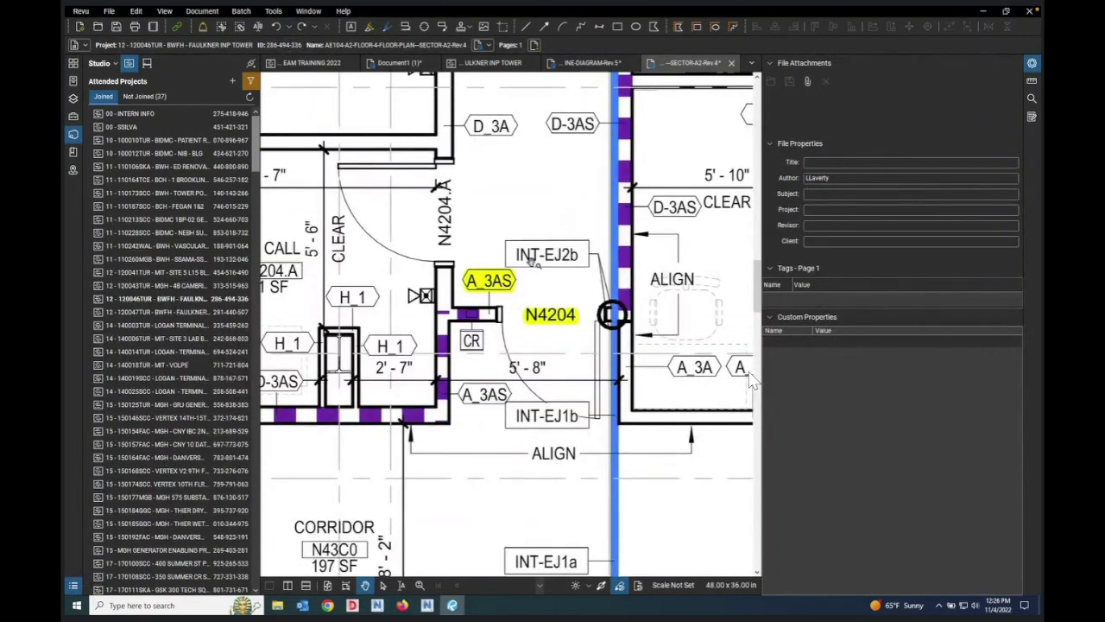
Step: Draw a freehand highlight squiggle in the corridor beside the D_3A tag and highlight the D-3AS tag next to it
click(369, 26)
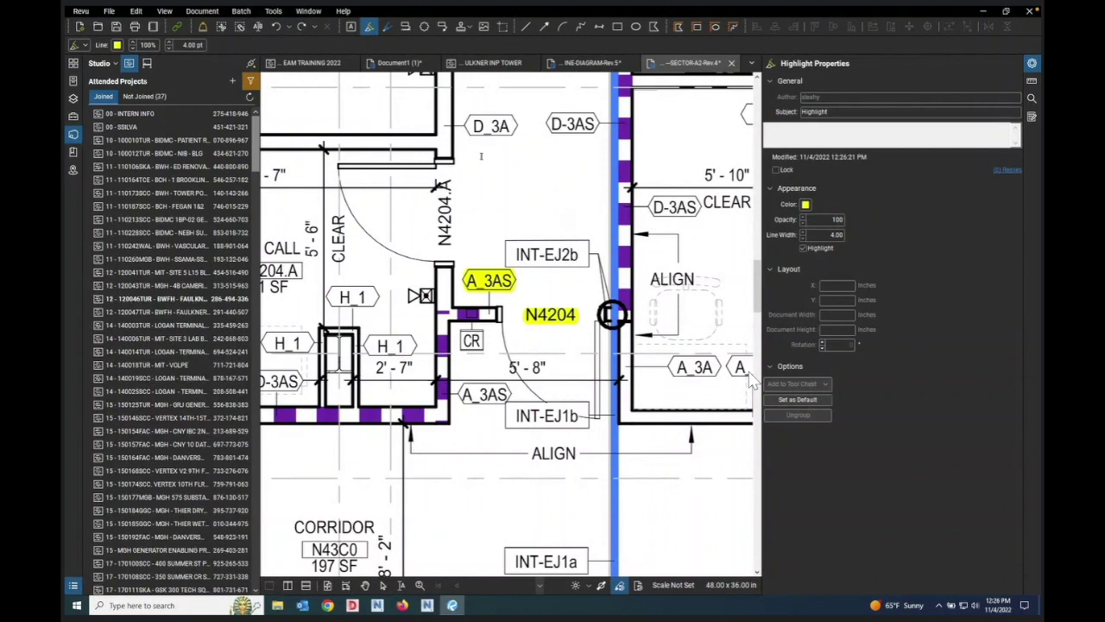
mouse_move(532, 130)
mouse_down()
mouse_move(541, 142)
mouse_move(524, 170)
mouse_move(578, 170)
mouse_up()
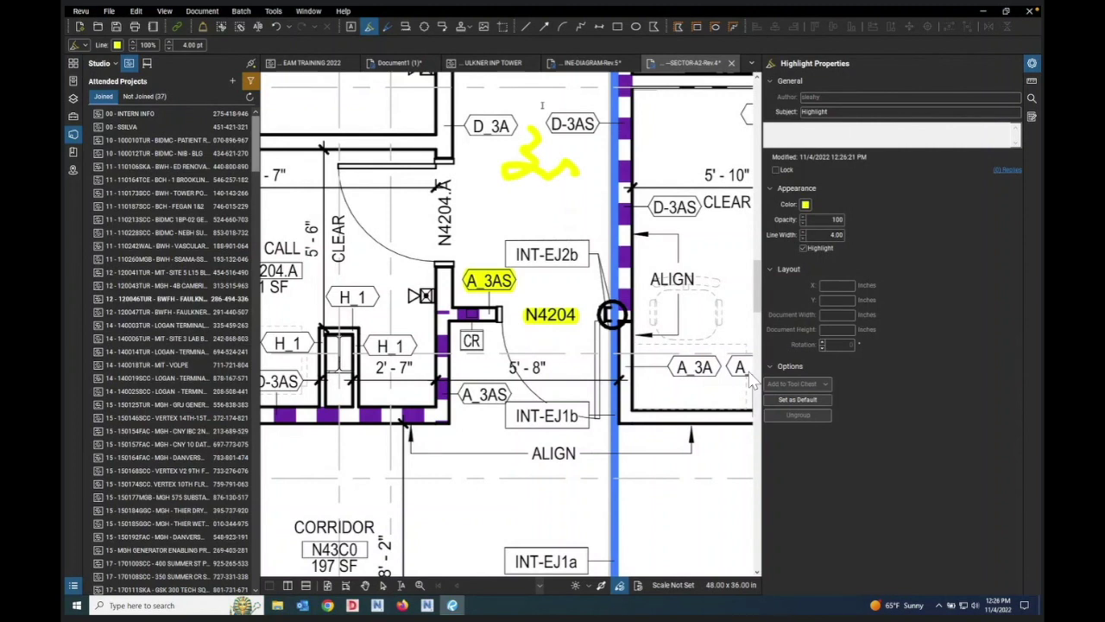
mouse_move(536, 105)
mouse_down()
mouse_move(554, 126)
mouse_move(584, 124)
mouse_up()
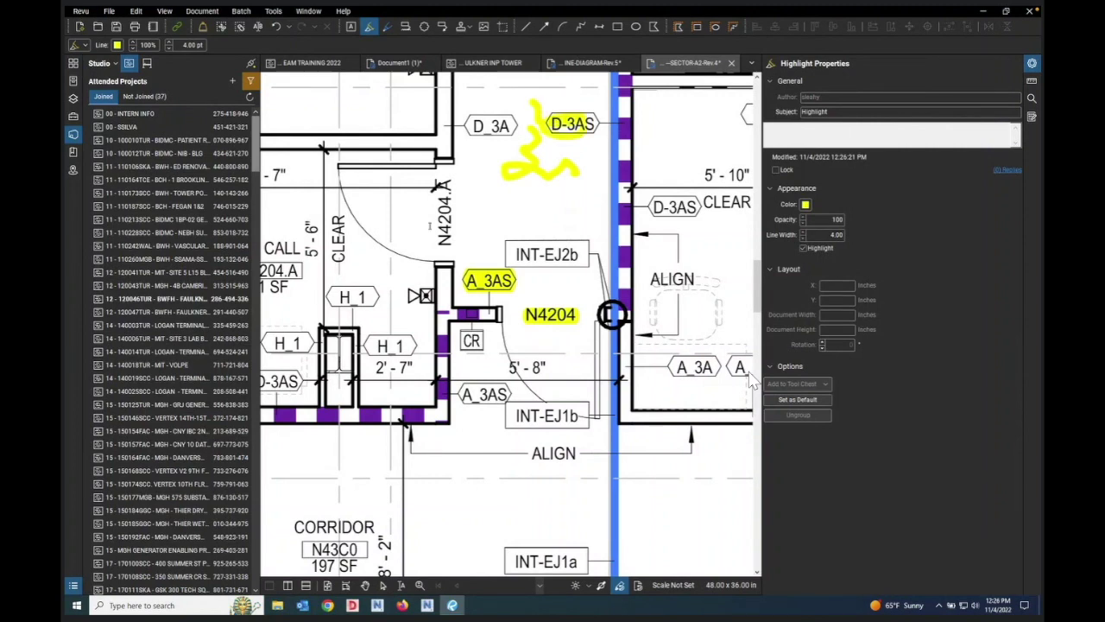
Step: Highlight the two H_1 tags beside door N4204.A and the D-3AS tag next to the 5'-10" CLEAR dimension
drag(332, 296, 371, 298)
drag(373, 345, 416, 347)
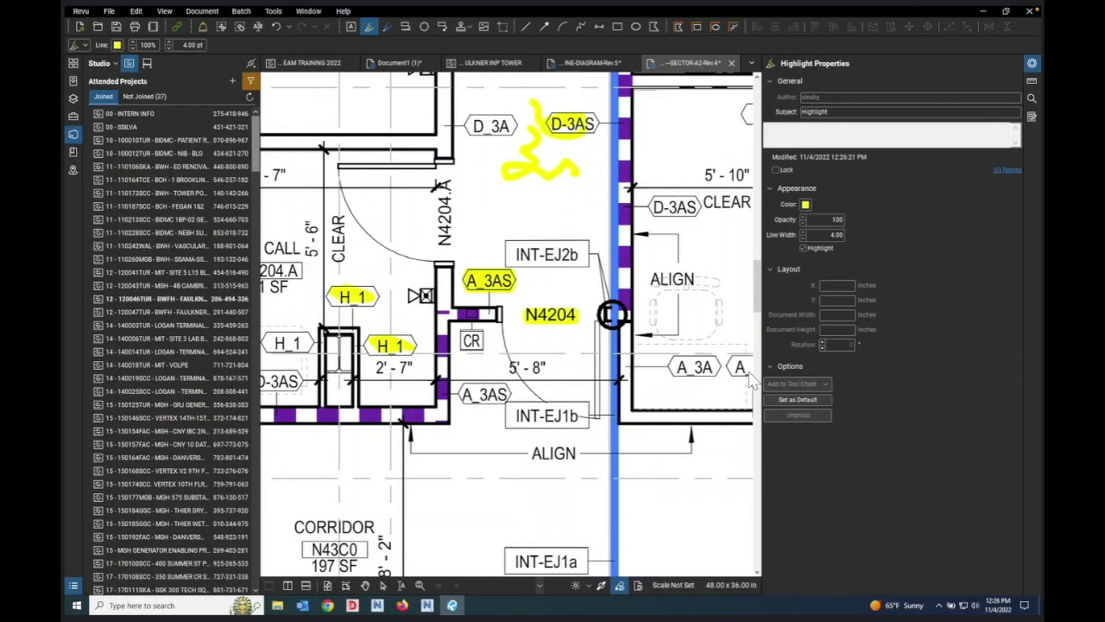
drag(649, 205, 696, 207)
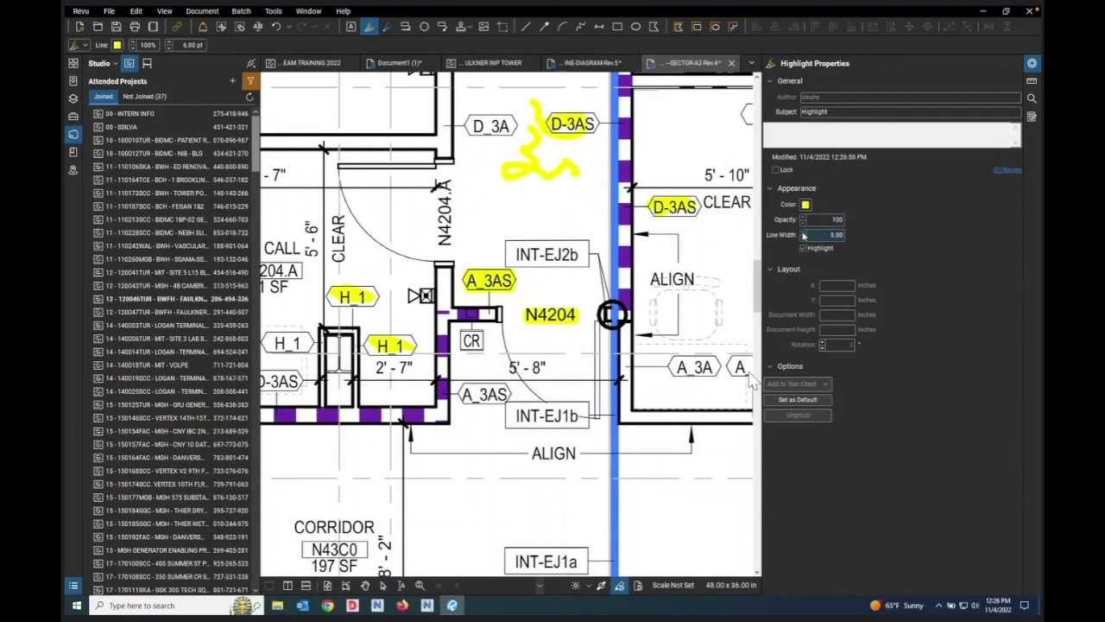
Step: Set the highlight line width to 10.00 and highlight the word "ALIGN" below the D-3AS tag
click(803, 232)
drag(641, 279, 693, 279)
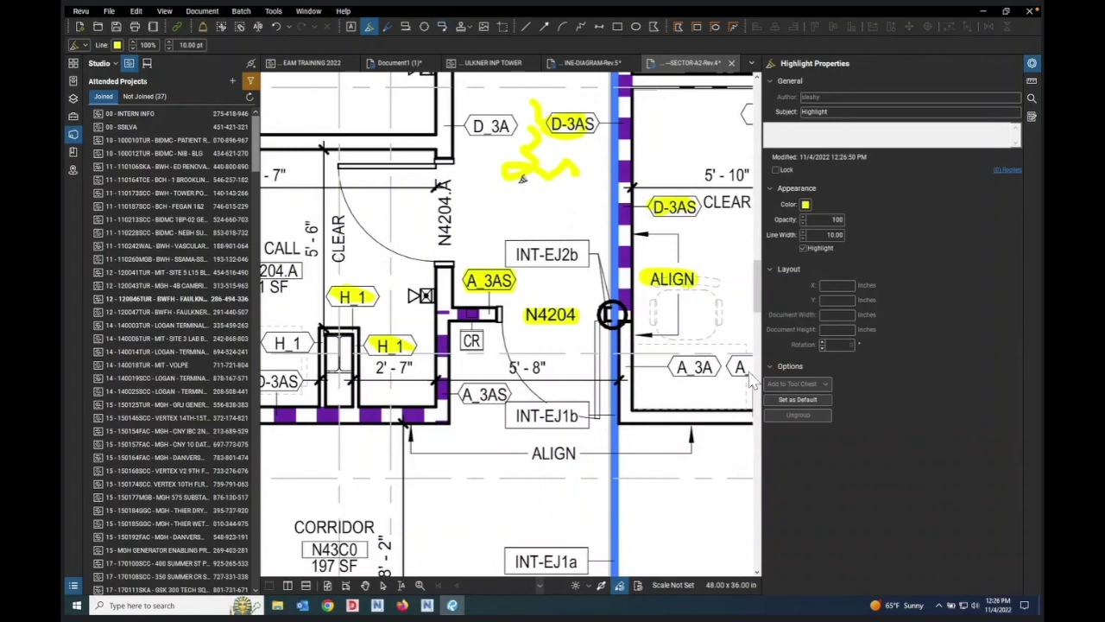
scroll(528, 173, down, 2)
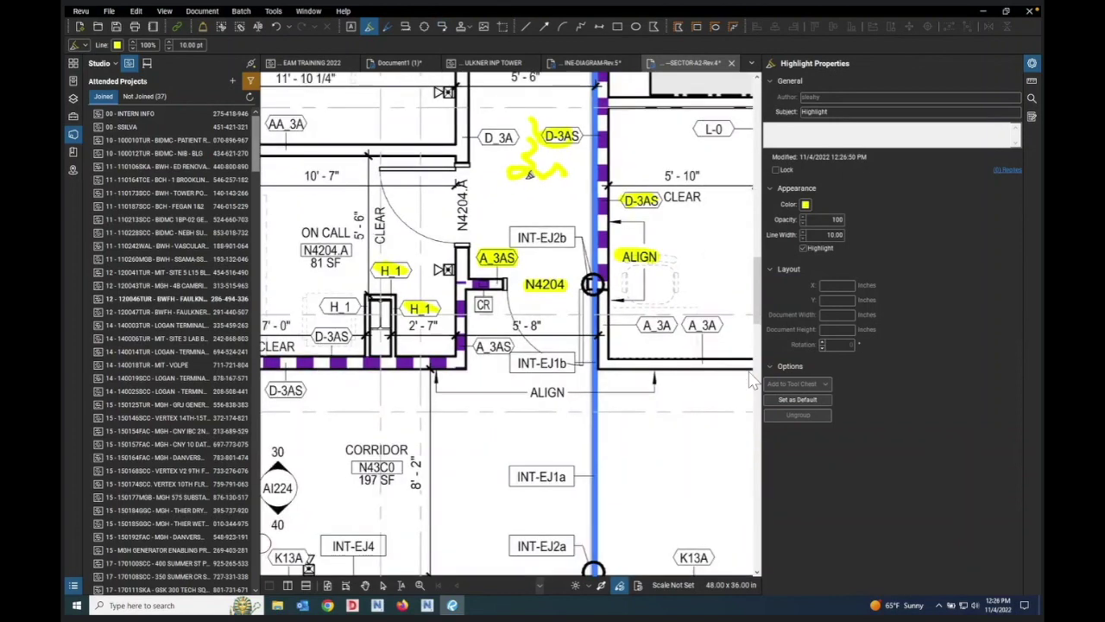
scroll(751, 380, down, 3)
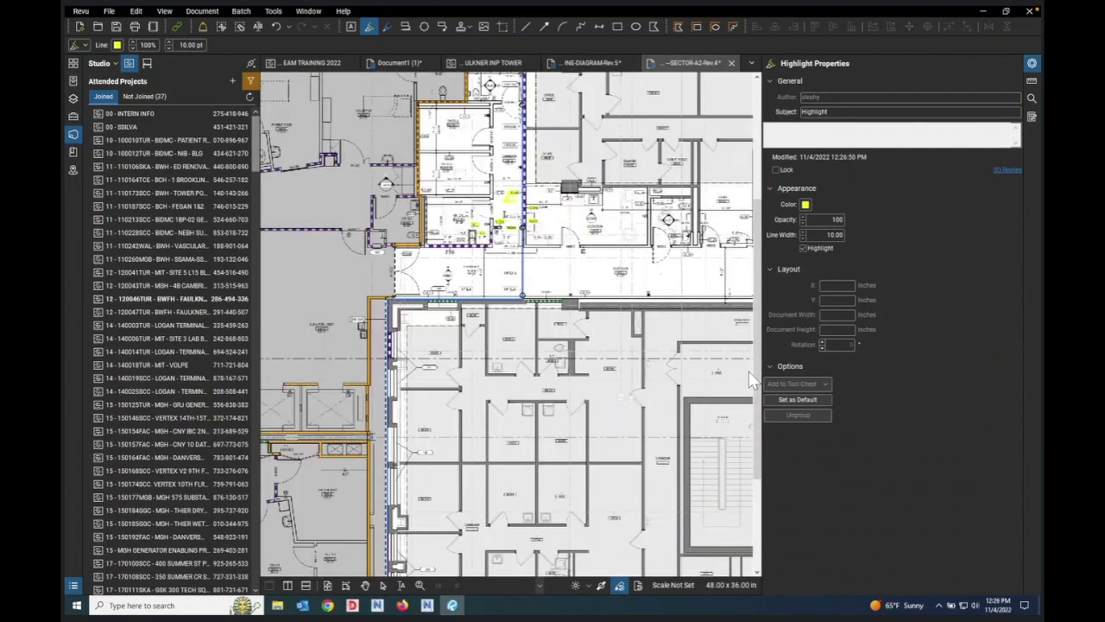
Step: Show the page thumbnails, switch back to Document1 (1) and go to page 1
click(74, 64)
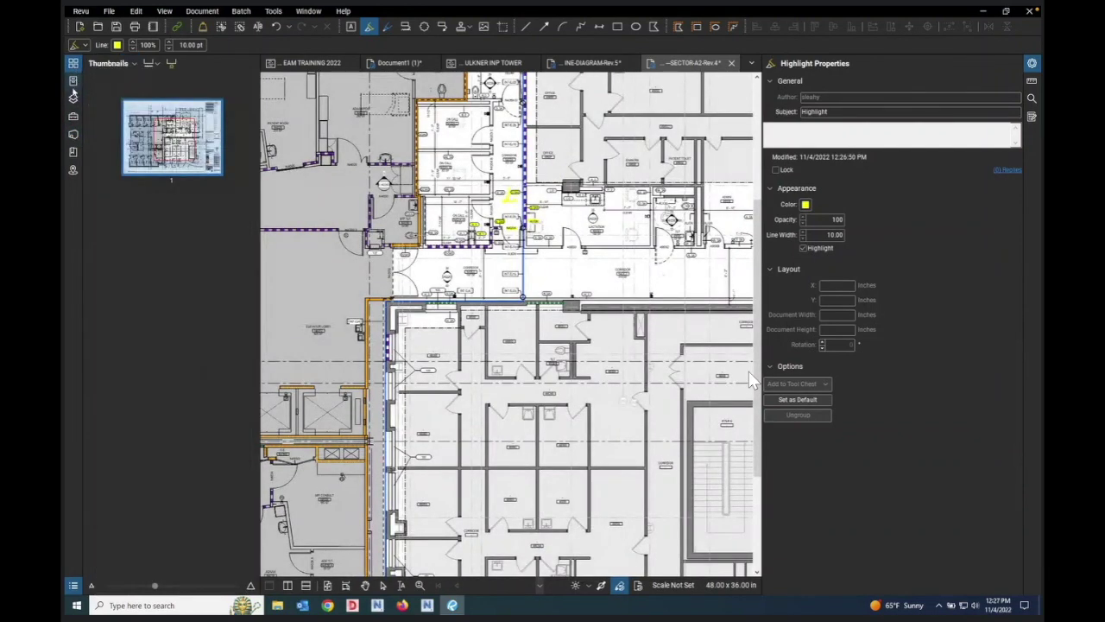
click(401, 64)
scroll(192, 277, up, 1)
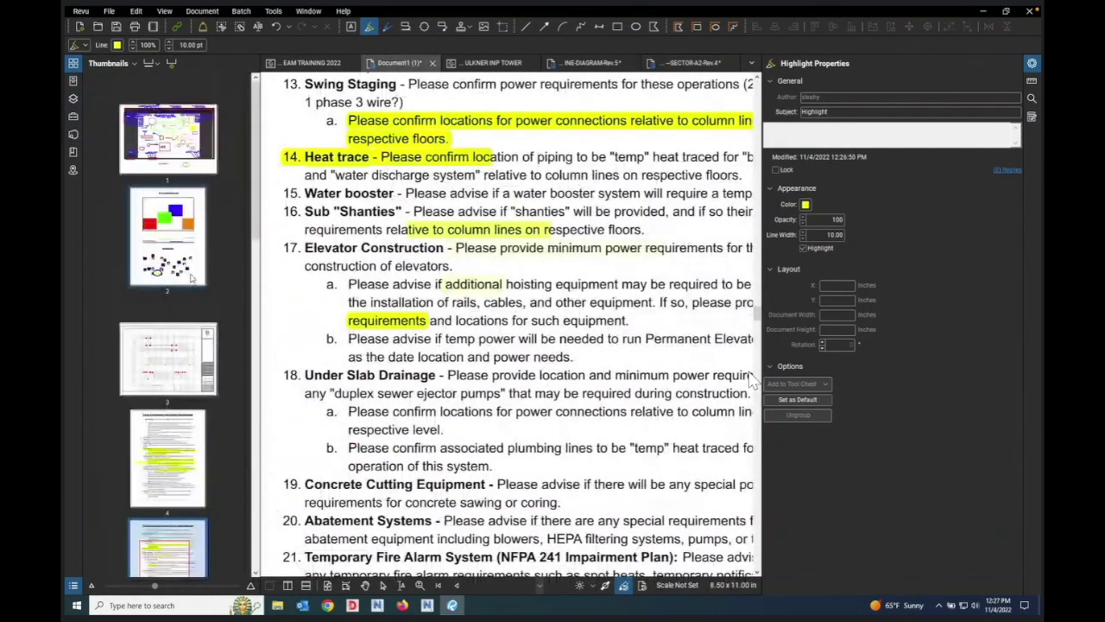
click(168, 139)
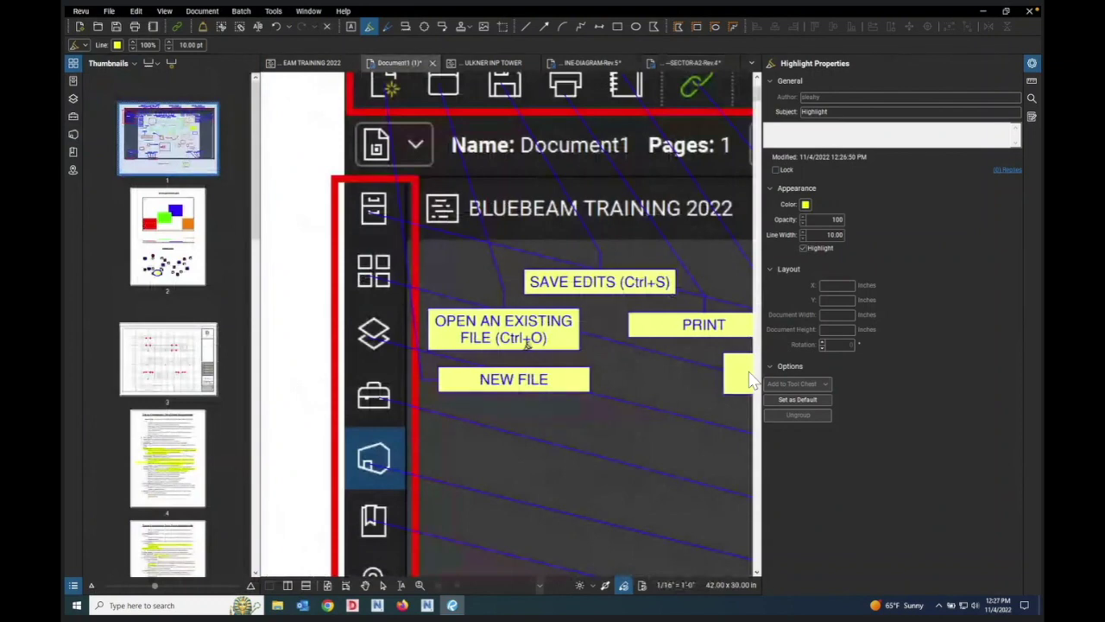
Step: Draw curved and wavy freehand highlight strokes below and across the rectangle containing the red circles
scroll(750, 380, down, 4)
scroll(749, 380, up, 4)
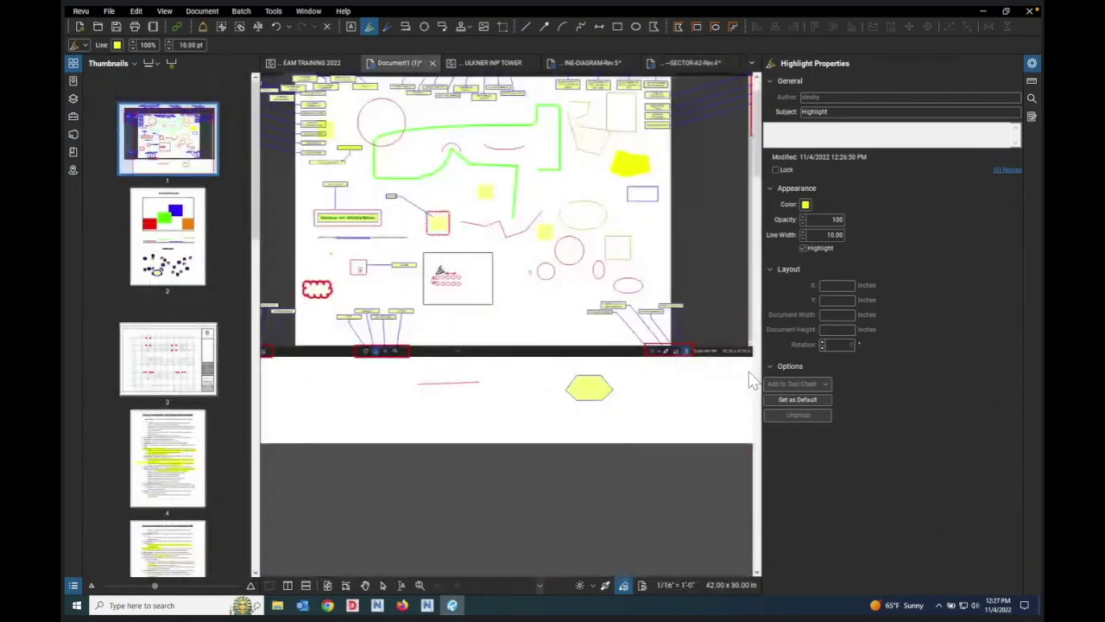
scroll(750, 380, up, 1)
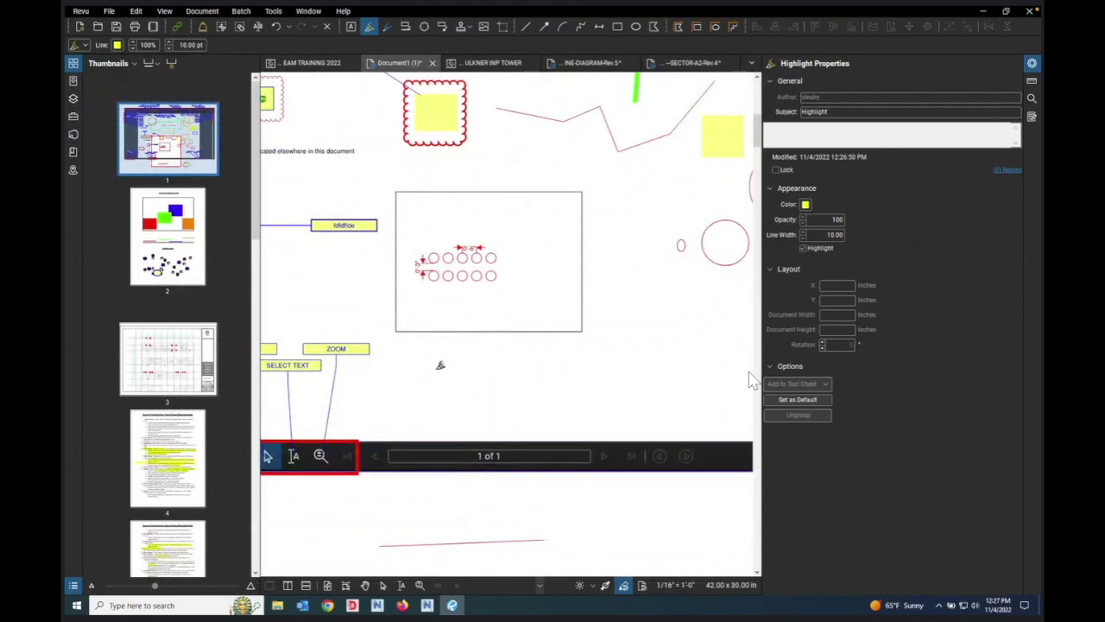
mouse_move(424, 365)
mouse_down()
mouse_move(691, 369)
mouse_move(513, 315)
mouse_move(508, 326)
mouse_up()
scroll(494, 389, up, 2)
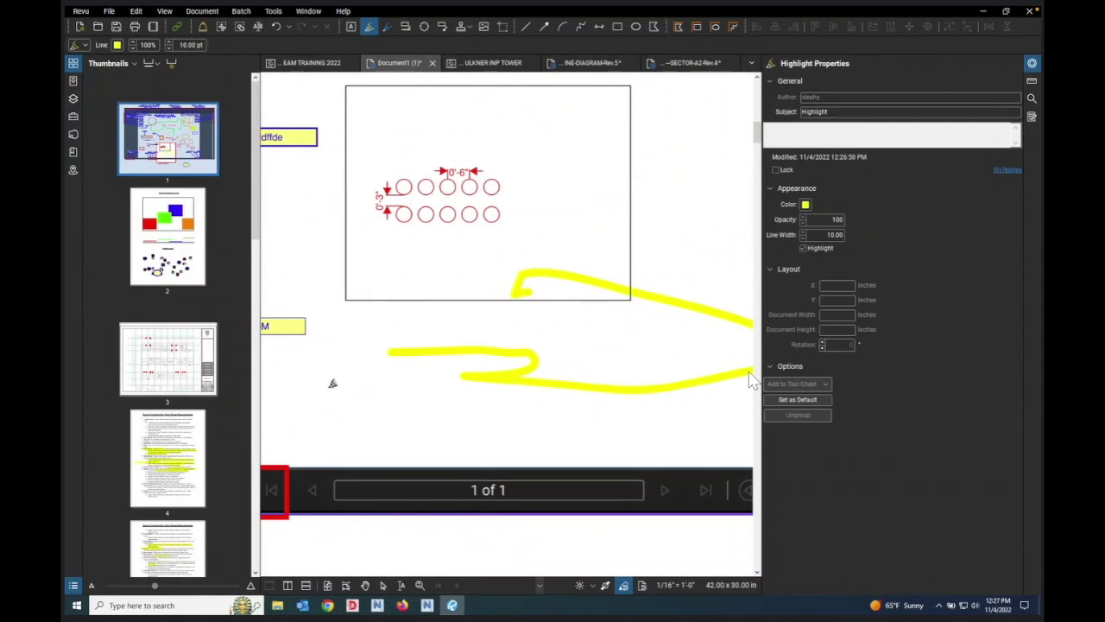
drag(286, 391, 395, 389)
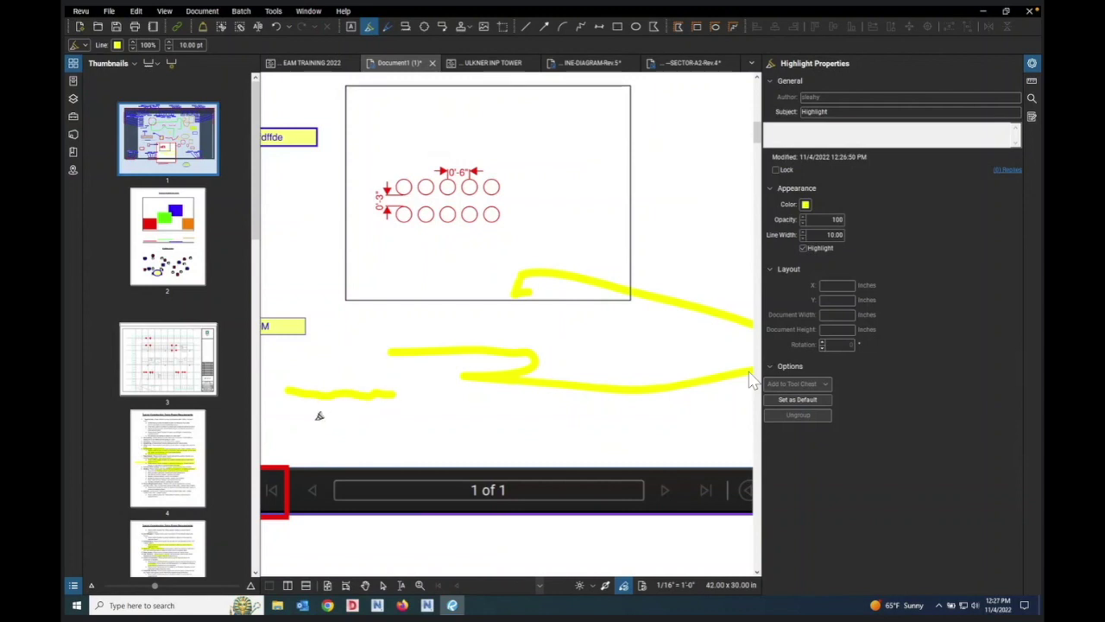
Step: Draw straight highlight lines, one horizontal below the rectangle and one vertical along each of its sides, plus a short freehand stroke
drag(285, 418, 617, 425)
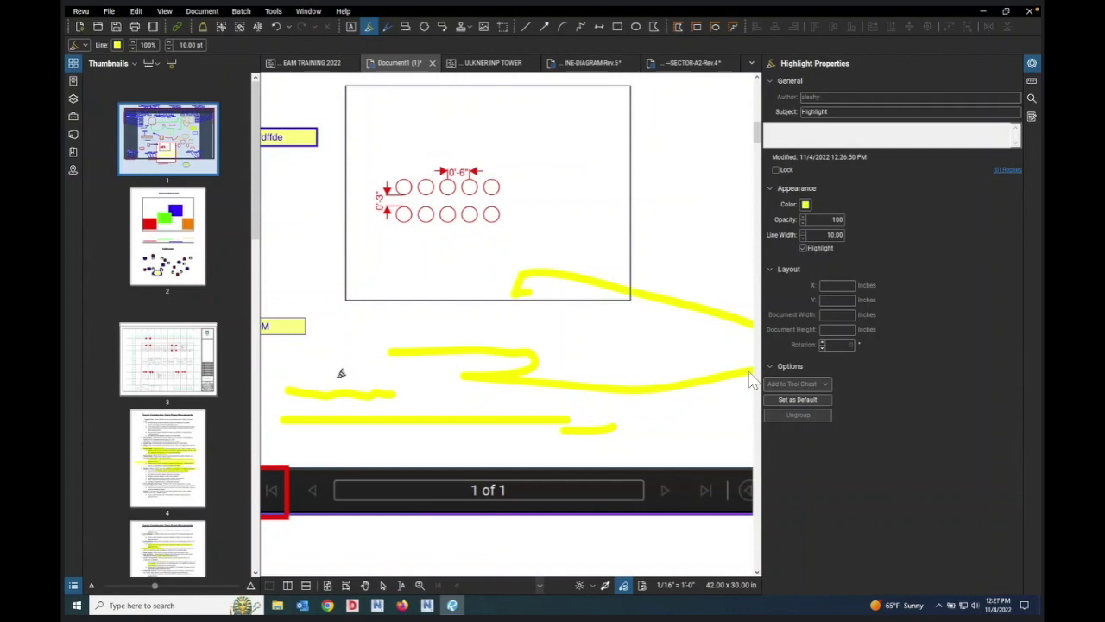
drag(337, 378, 348, 105)
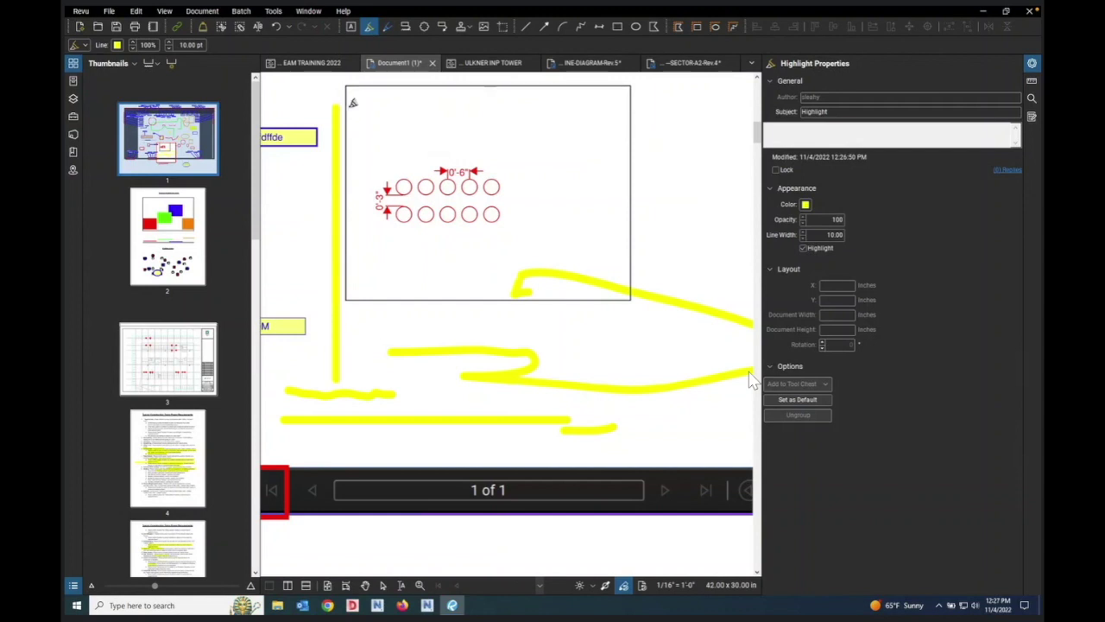
drag(674, 109, 675, 342)
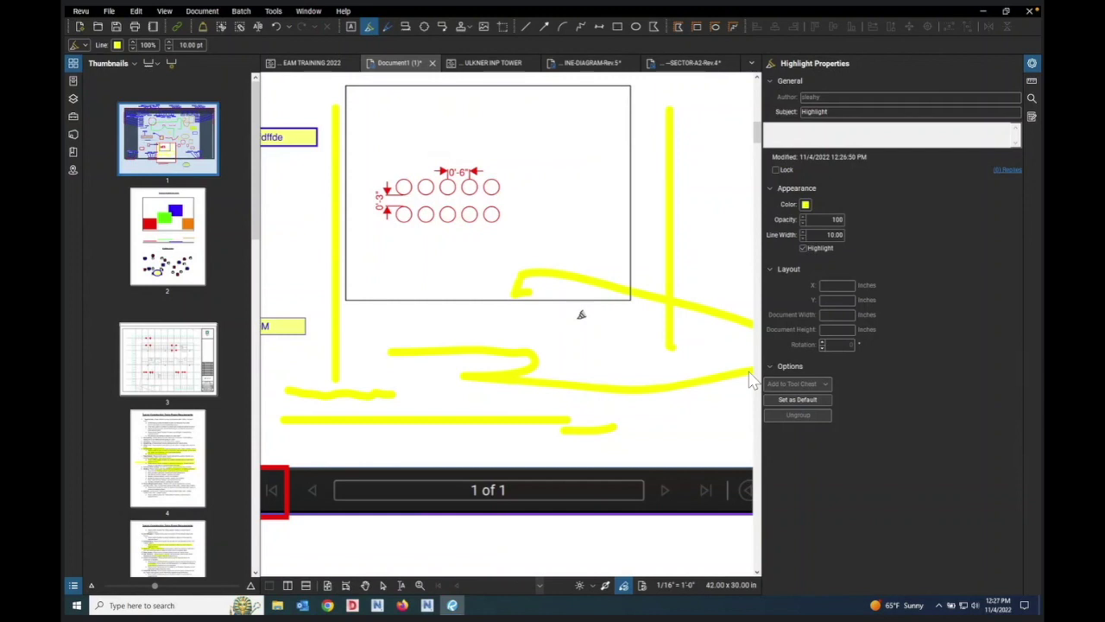
Step: Shorten the vertical highlight line on the rectangle's left side to a height of about 1.37 inches and delete it
scroll(665, 278, down, 3)
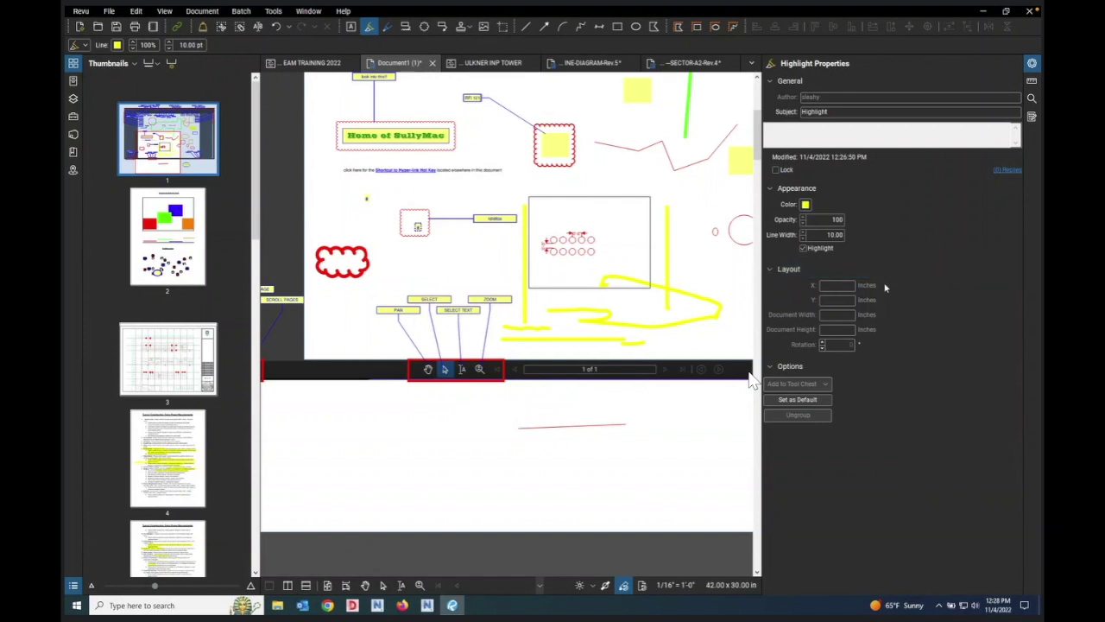
click(804, 248)
scroll(680, 253, up, 3)
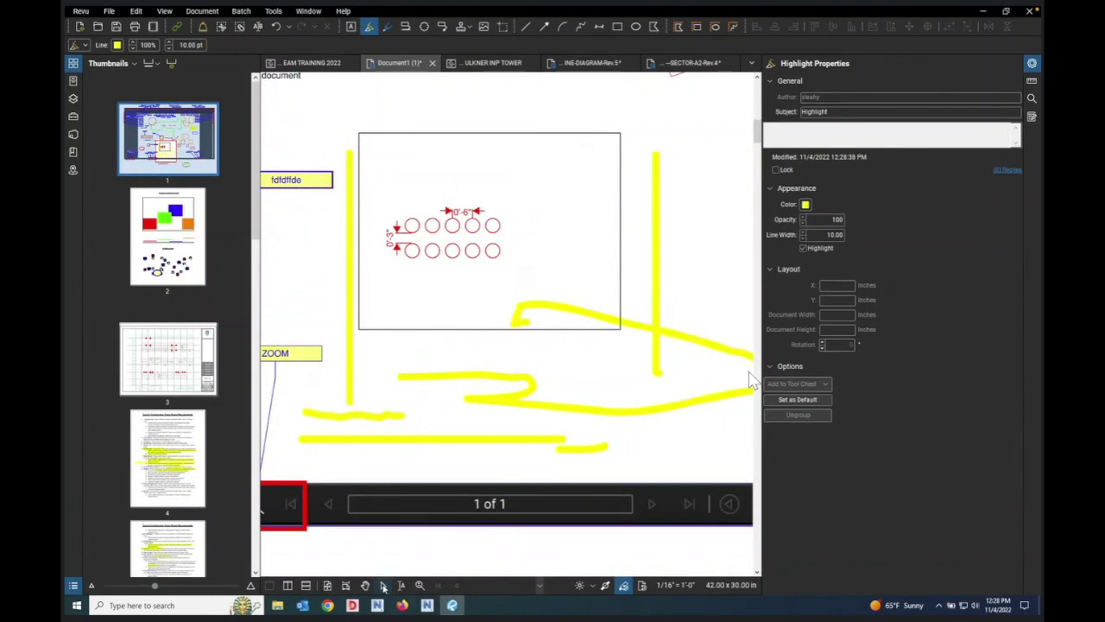
click(383, 587)
click(350, 354)
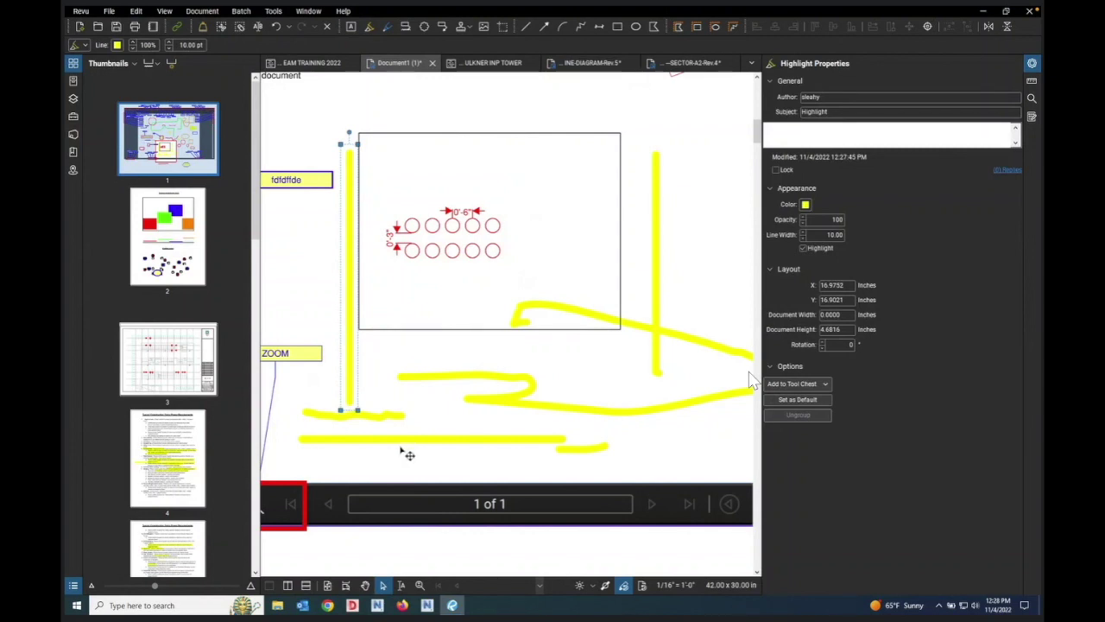
scroll(389, 439, up, 3)
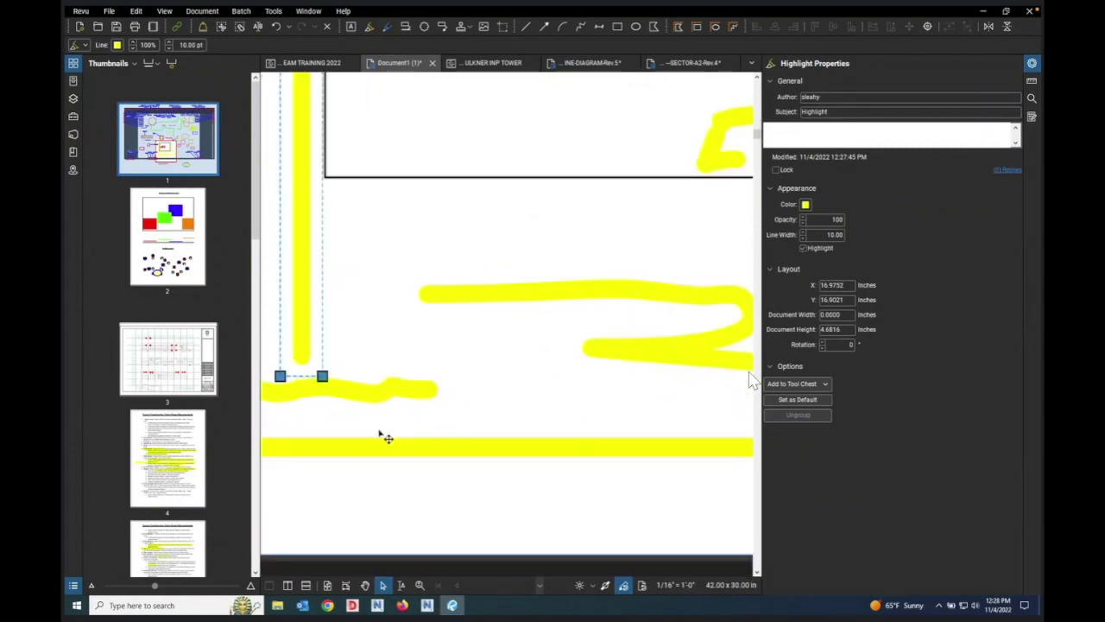
scroll(387, 438, down, 3)
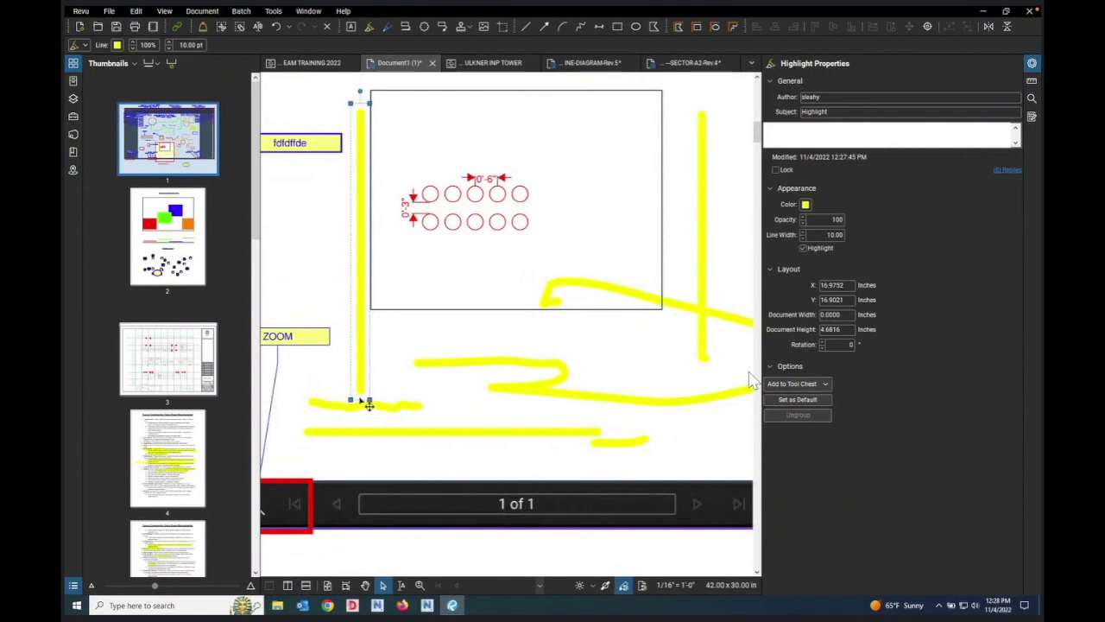
drag(369, 400, 370, 321)
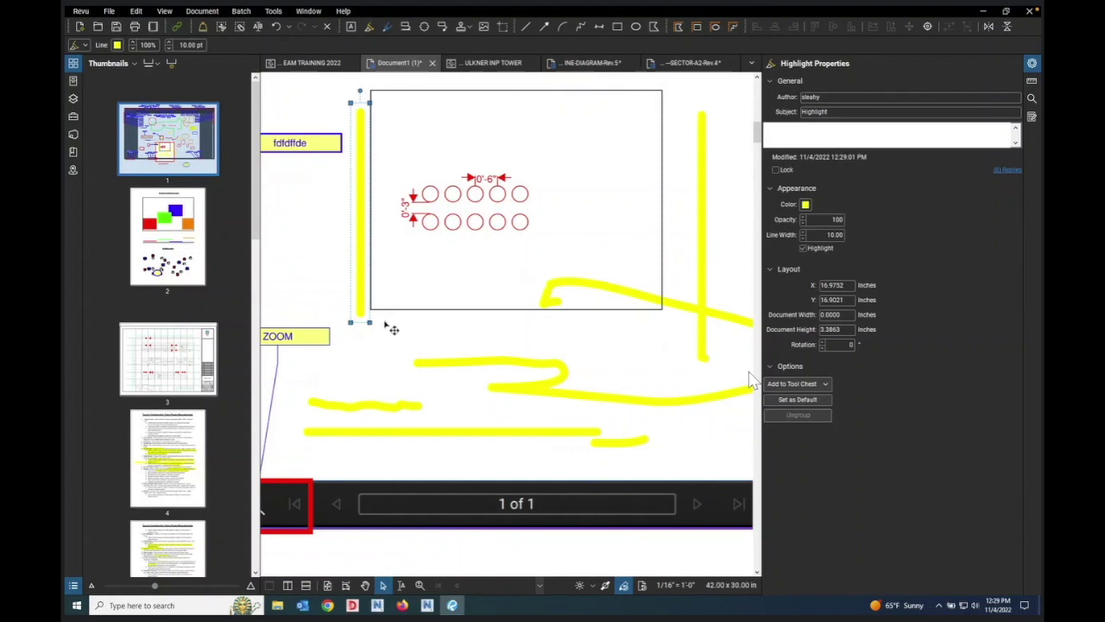
drag(369, 321, 370, 202)
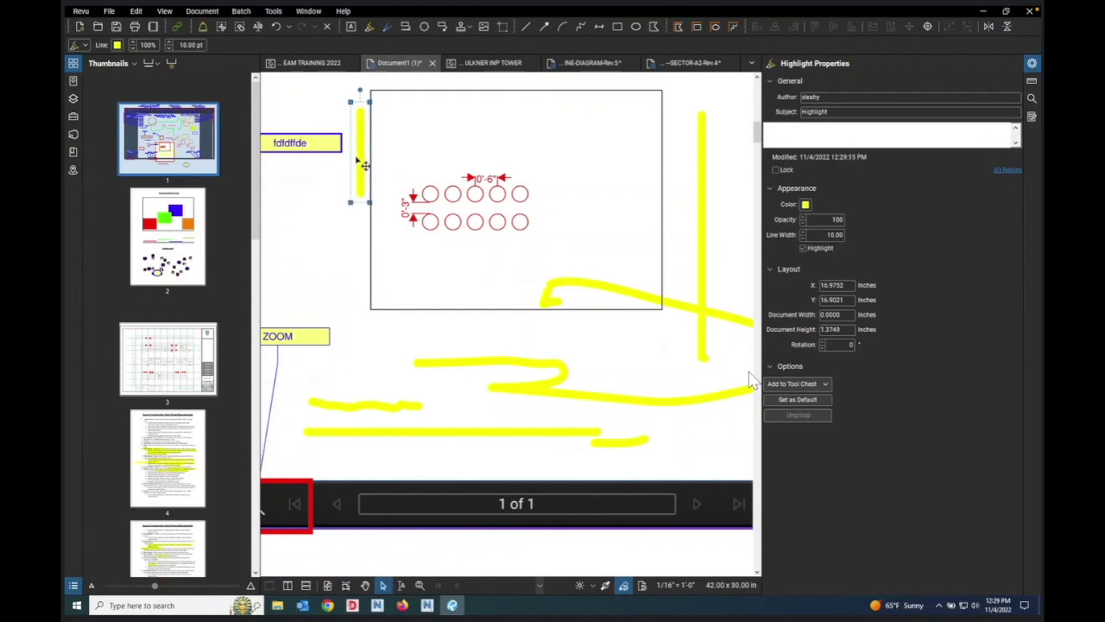
click(326, 27)
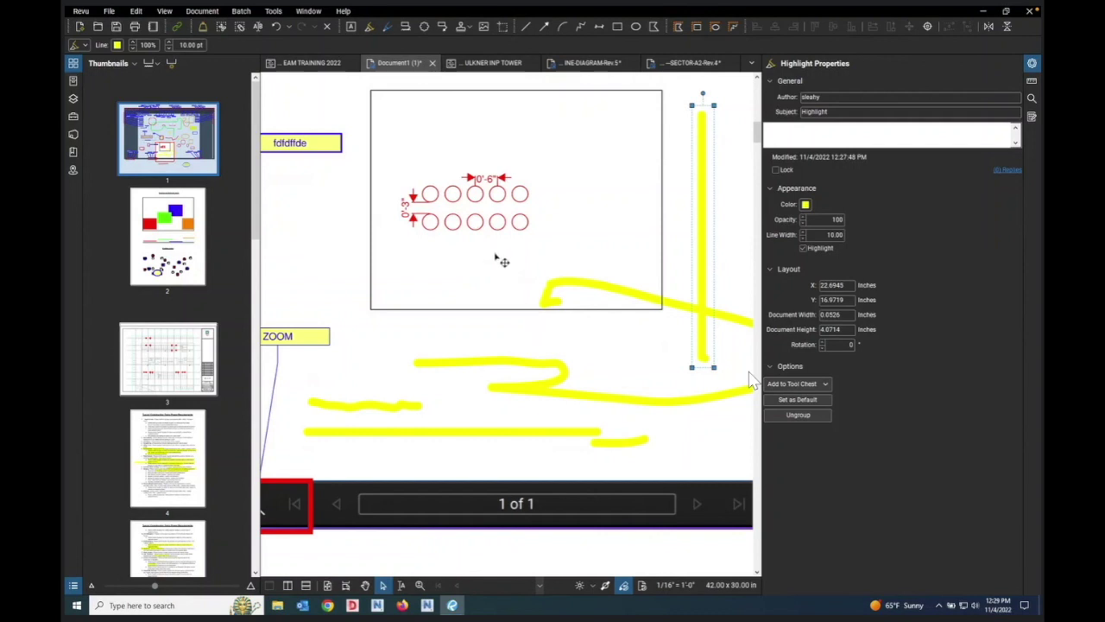
Step: Draw a curved freehand green Pen stroke across the page navigation bar image below the rectangle
click(387, 27)
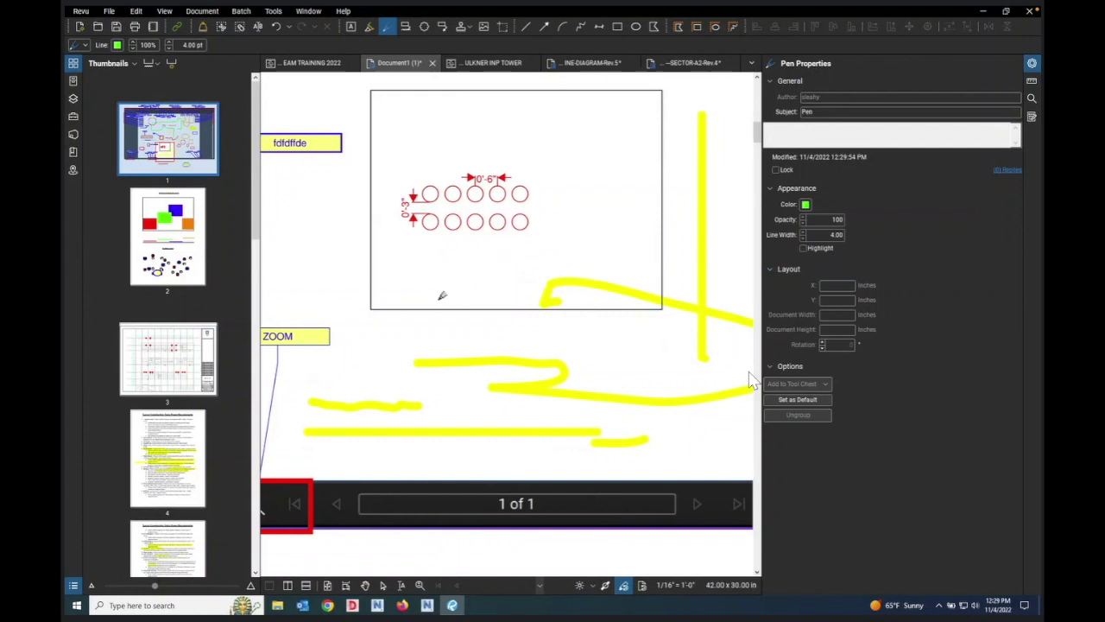
scroll(442, 295, down, 3)
mouse_move(385, 462)
mouse_down()
mouse_move(452, 420)
mouse_move(626, 425)
mouse_up()
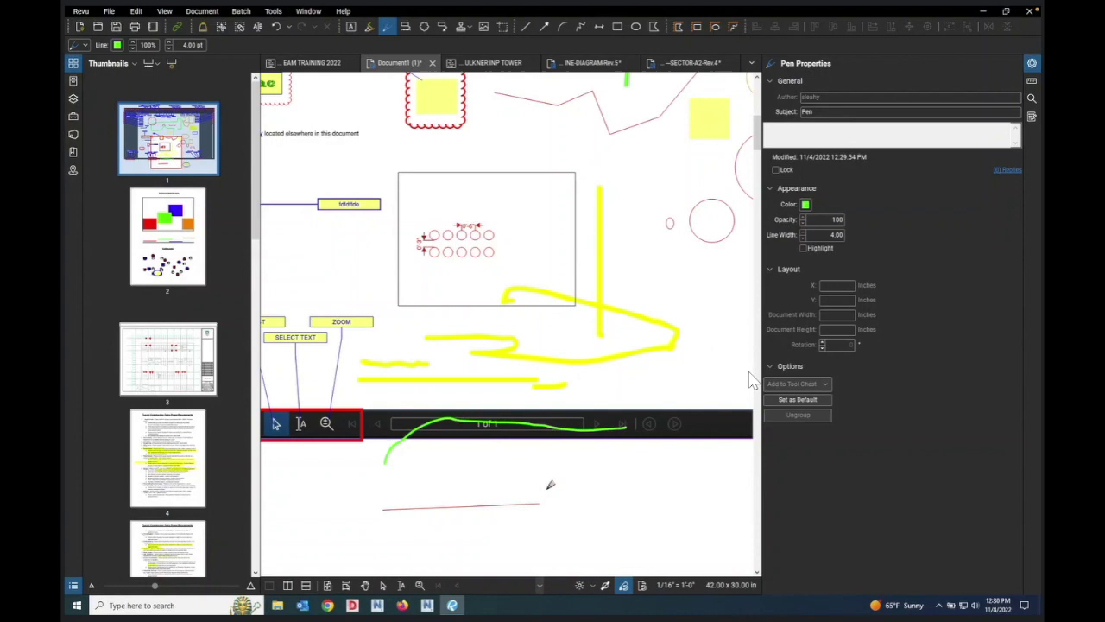
Step: Turn on the Pen's Highlight option and draw a short slanted freehand stroke, a straight horizontal line and a straight vertical line
click(803, 248)
drag(633, 481, 671, 395)
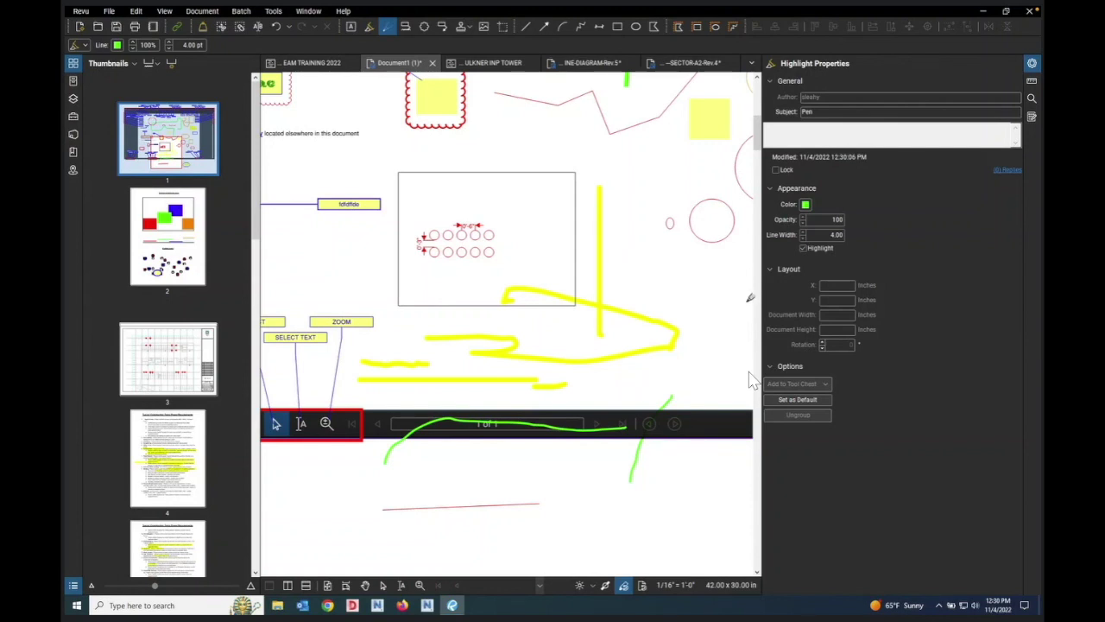
click(804, 248)
click(804, 249)
drag(388, 481, 611, 483)
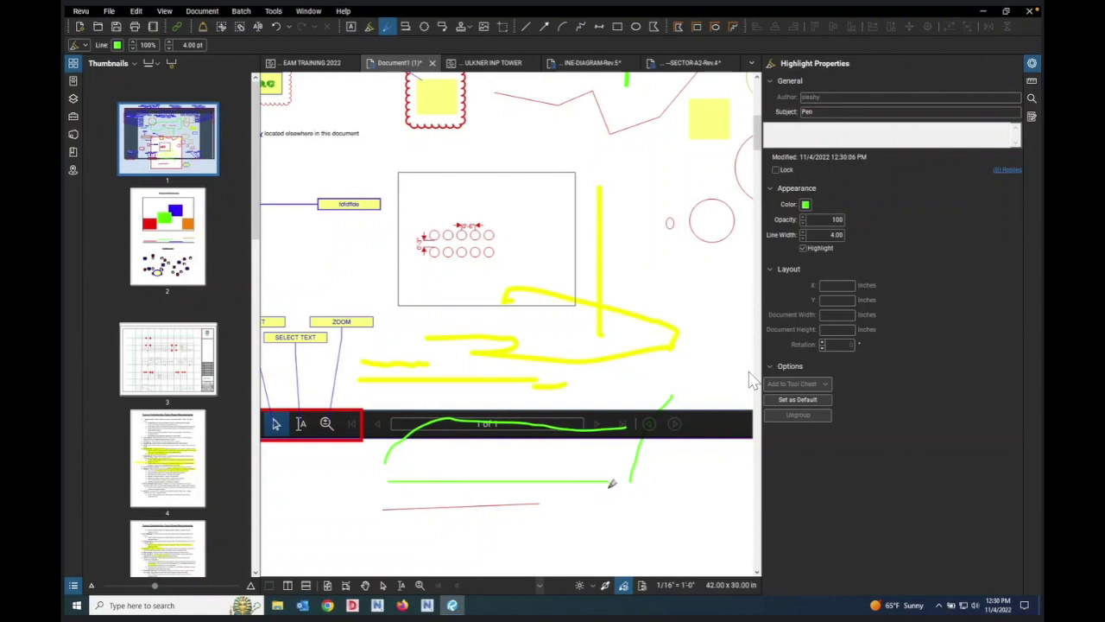
mouse_move(343, 525)
mouse_down()
mouse_move(370, 458)
mouse_move(395, 291)
mouse_up()
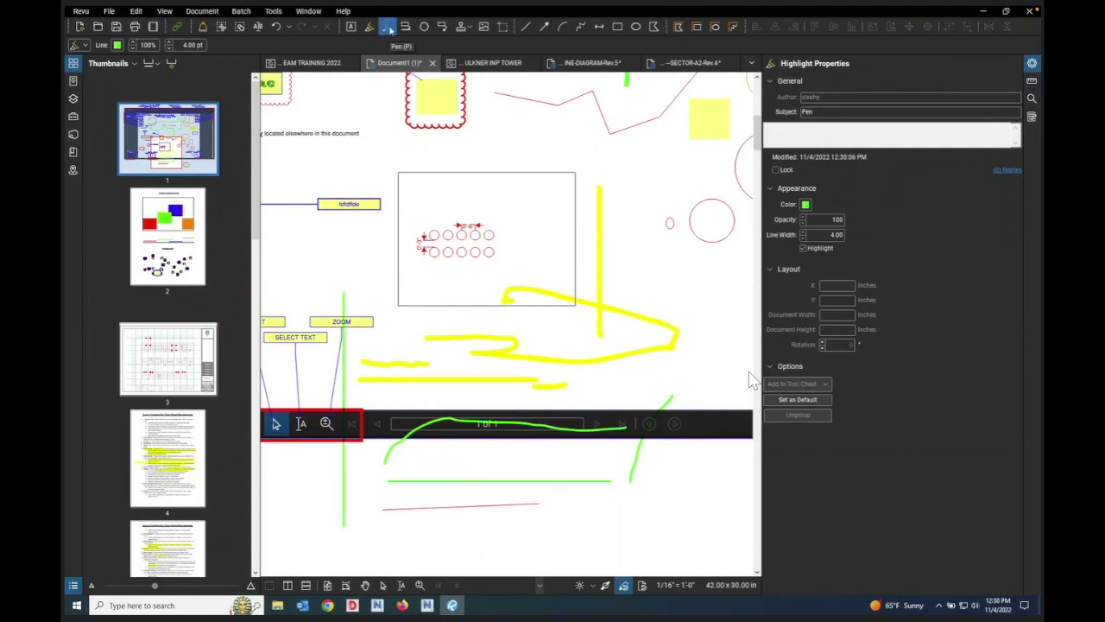
Step: Leave the Pen and draw a short freehand yellow Highlight stroke above the rectangle's upper-left corner
click(389, 36)
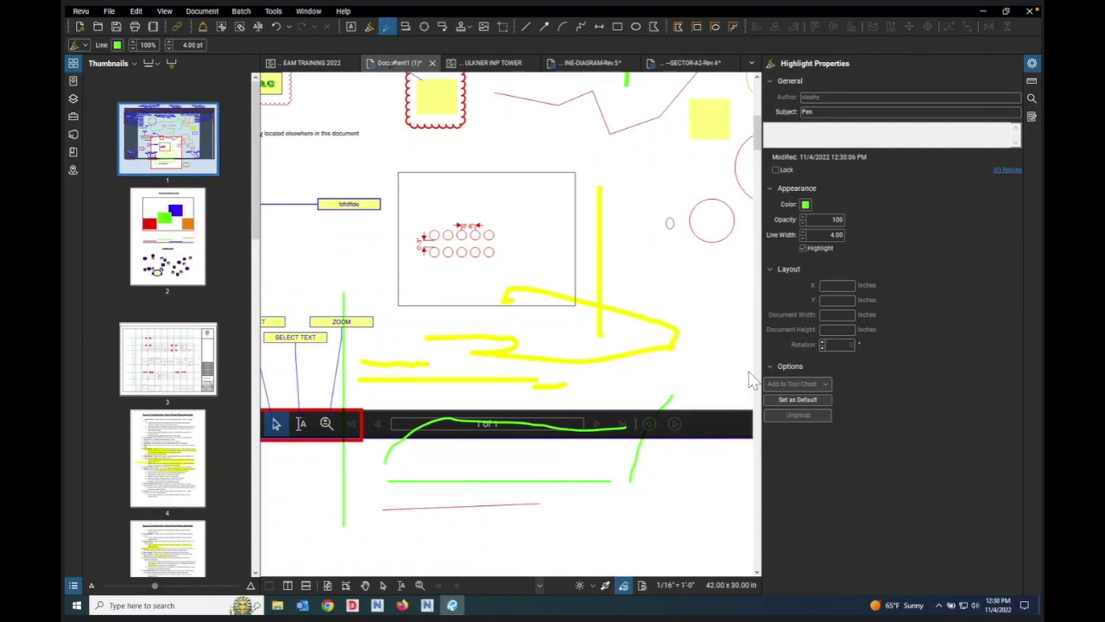
key(Escape)
key(h)
drag(368, 162, 474, 156)
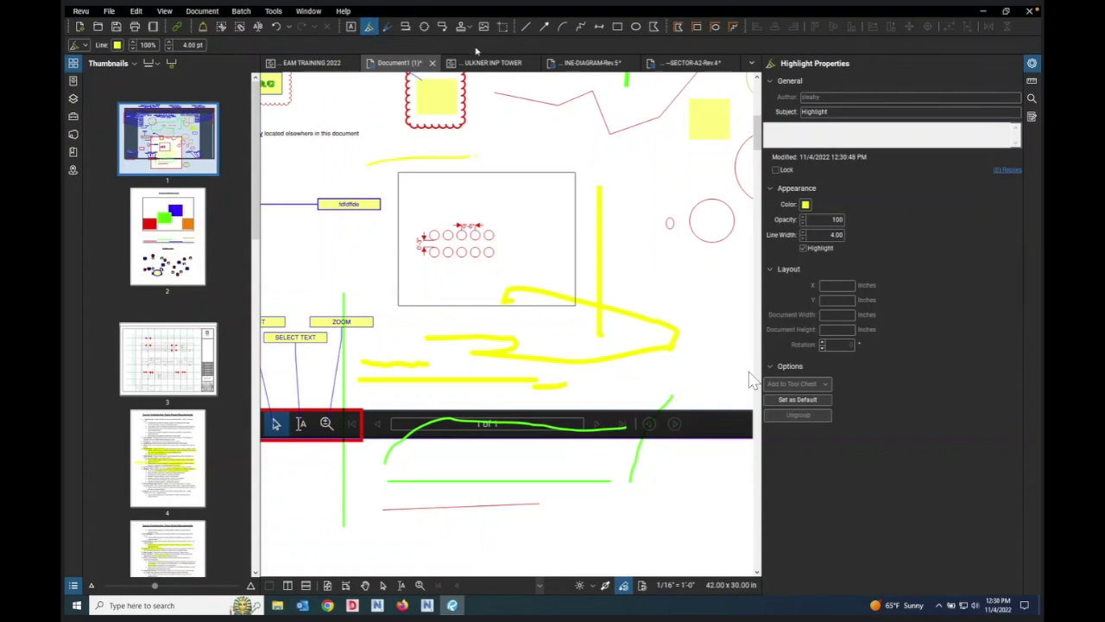
Step: Draw three short, slightly sloping red lines above the rectangle with the Line tool
click(525, 27)
drag(480, 143, 508, 139)
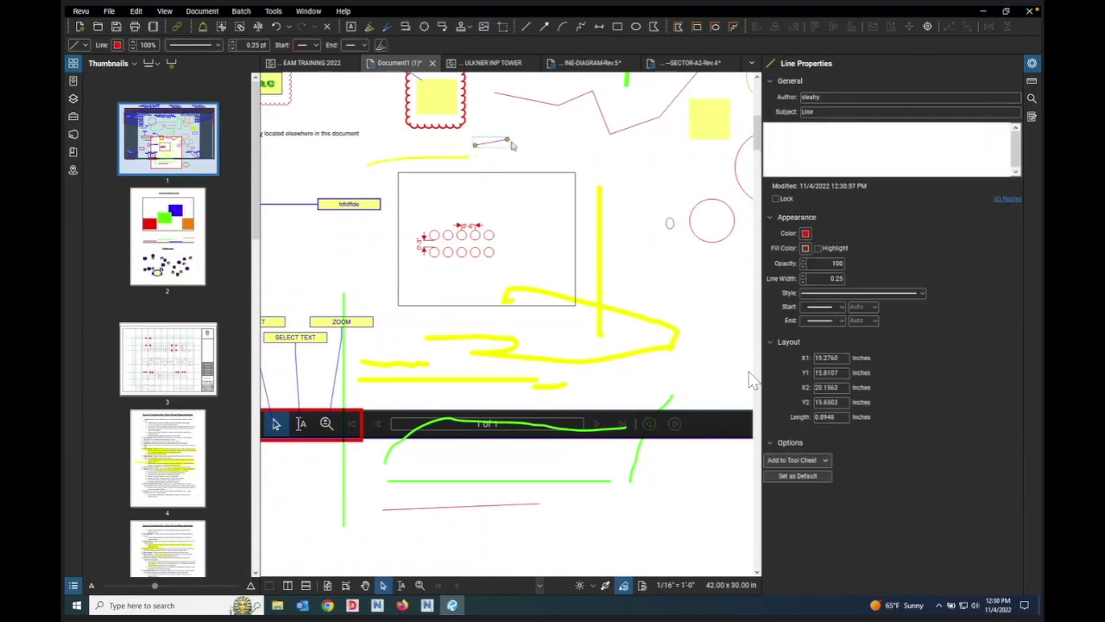
click(559, 128)
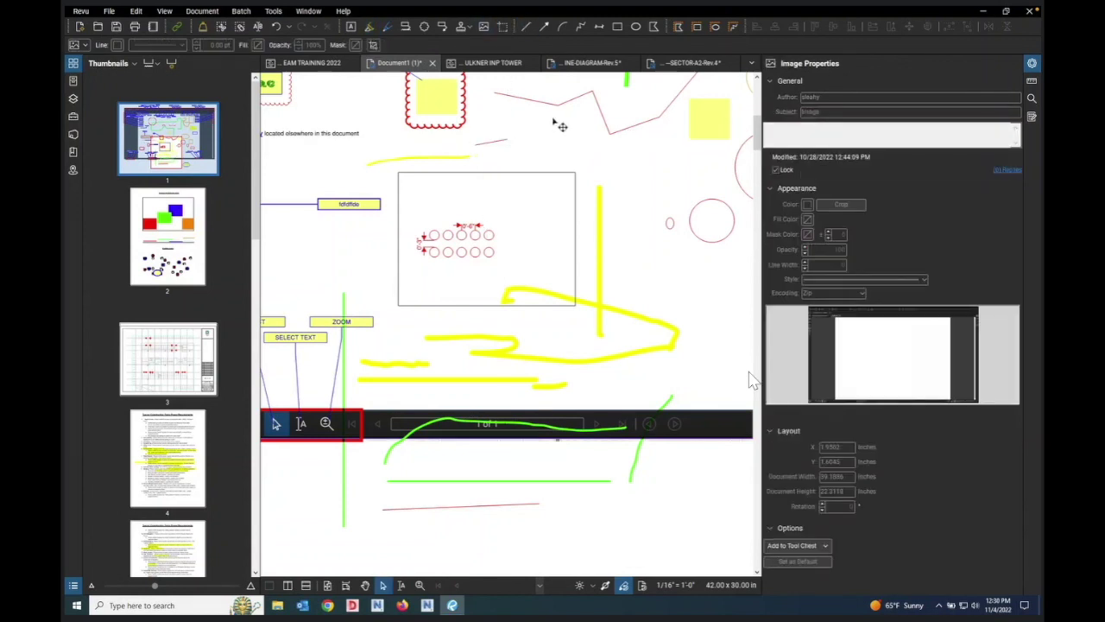
click(525, 26)
drag(533, 161, 644, 166)
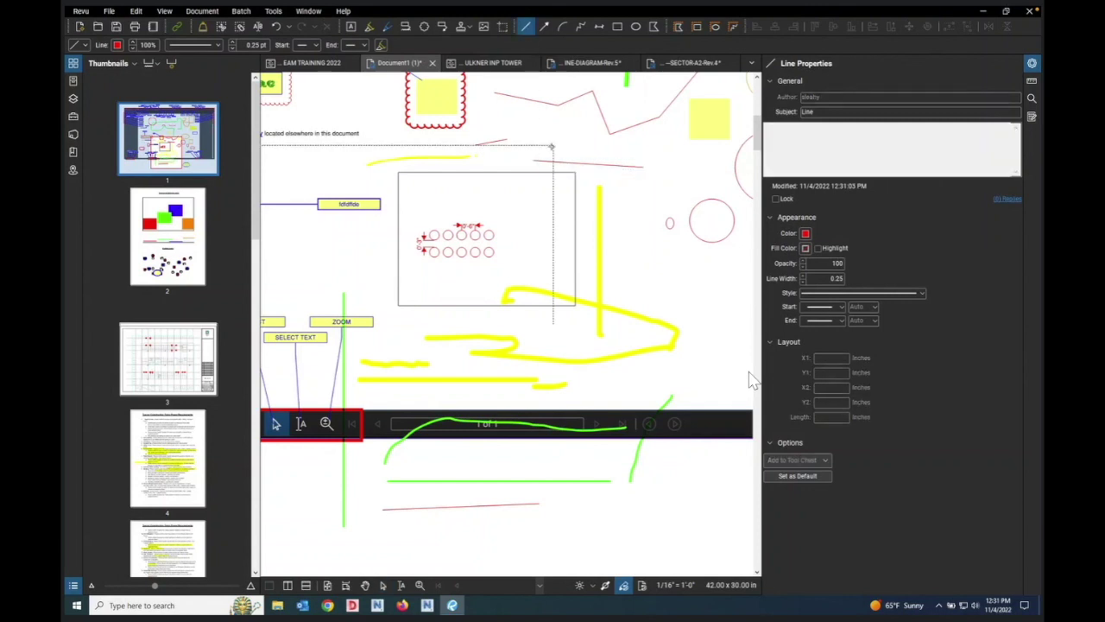
drag(553, 145, 622, 151)
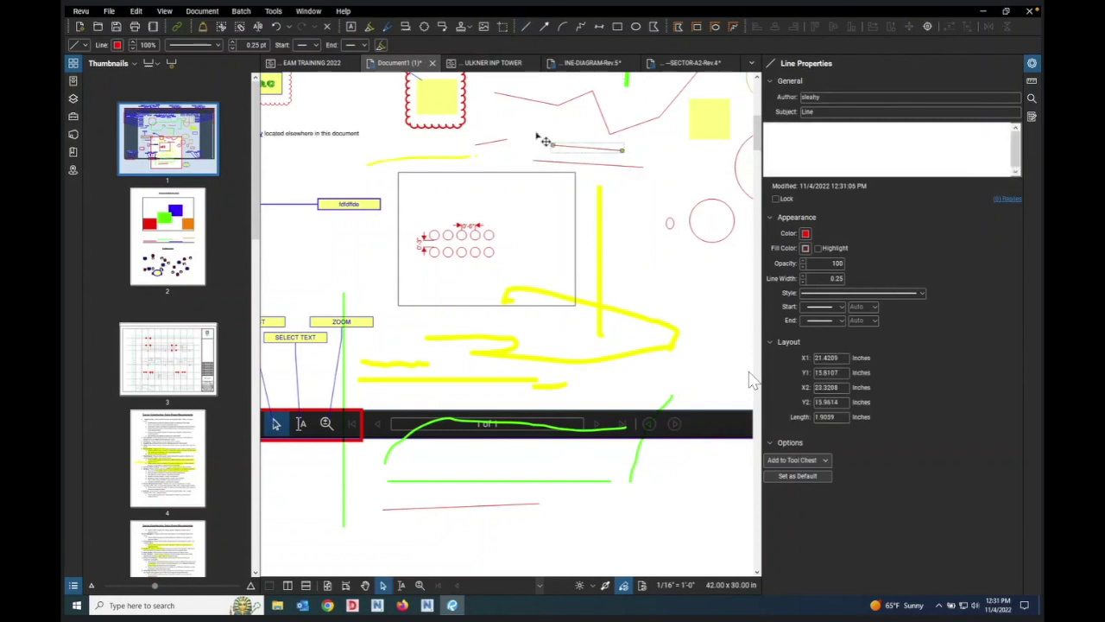
Step: Draw several thin freehand yellow Highlight strokes beside, across and below the rectangle, and return to selection mode
click(368, 27)
drag(315, 181, 376, 178)
drag(319, 251, 423, 262)
drag(461, 206, 598, 207)
mouse_move(466, 329)
mouse_down()
mouse_move(647, 325)
mouse_move(749, 308)
mouse_up()
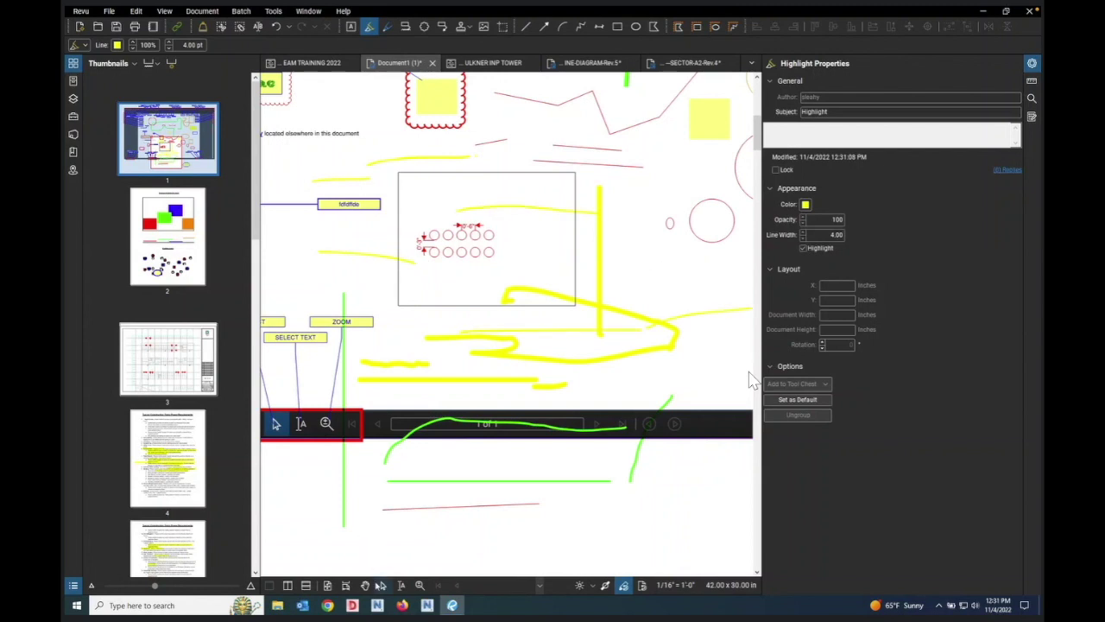
click(384, 586)
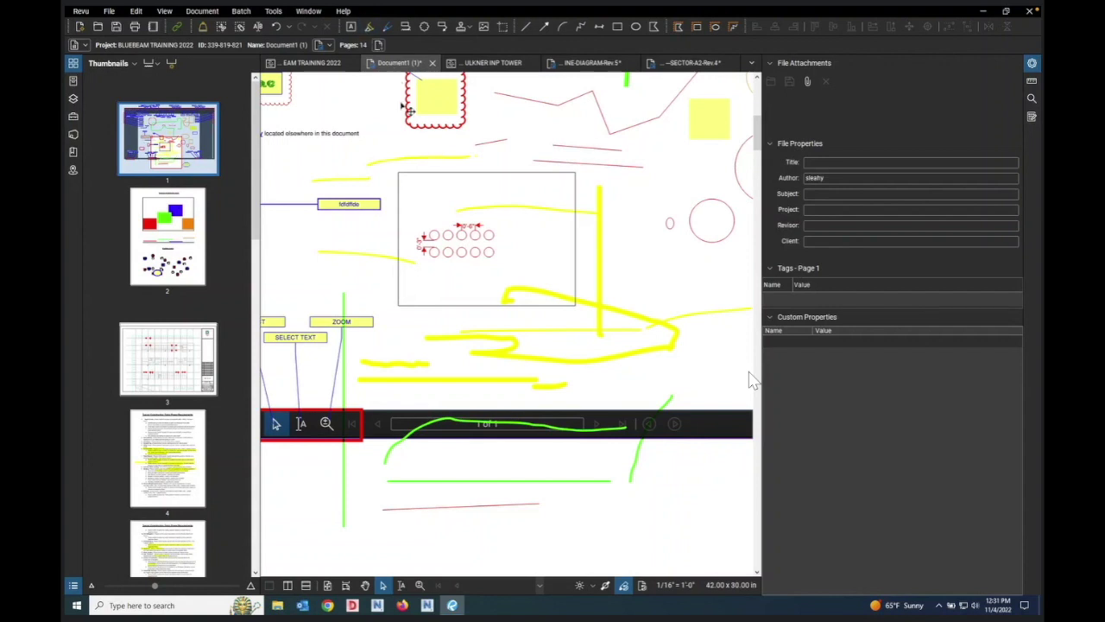
Step: With the green Pen, handwrite a first name beside the rectangle, circle the "fdfdffde" callout and outline the rectangle freehand
click(389, 28)
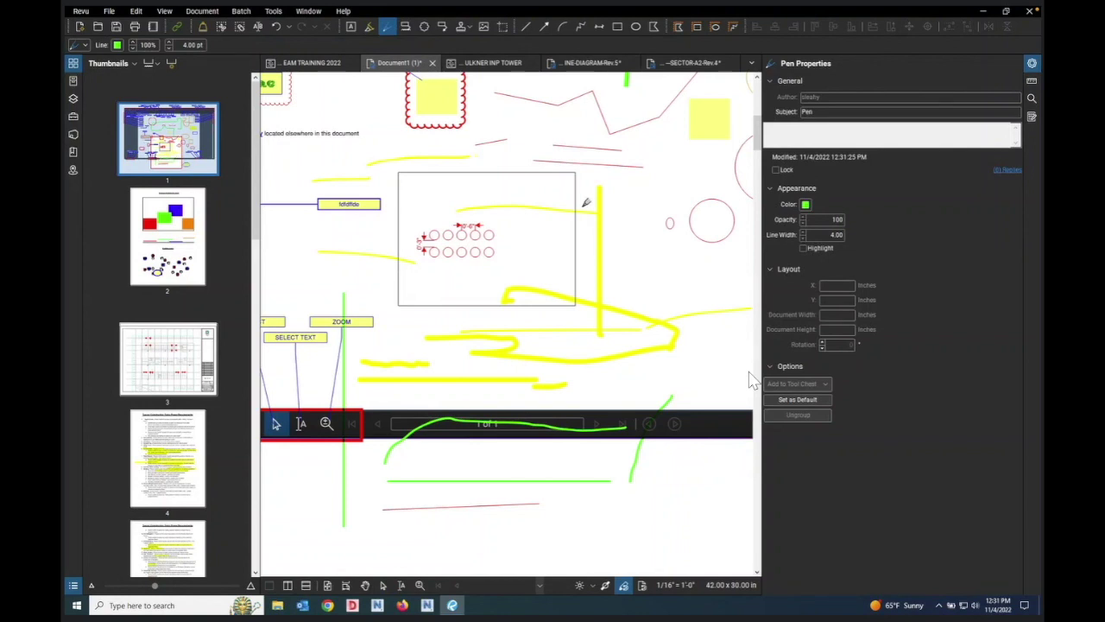
mouse_move(646, 190)
mouse_down()
mouse_move(590, 244)
mouse_move(646, 222)
mouse_move(663, 247)
mouse_move(701, 251)
mouse_up()
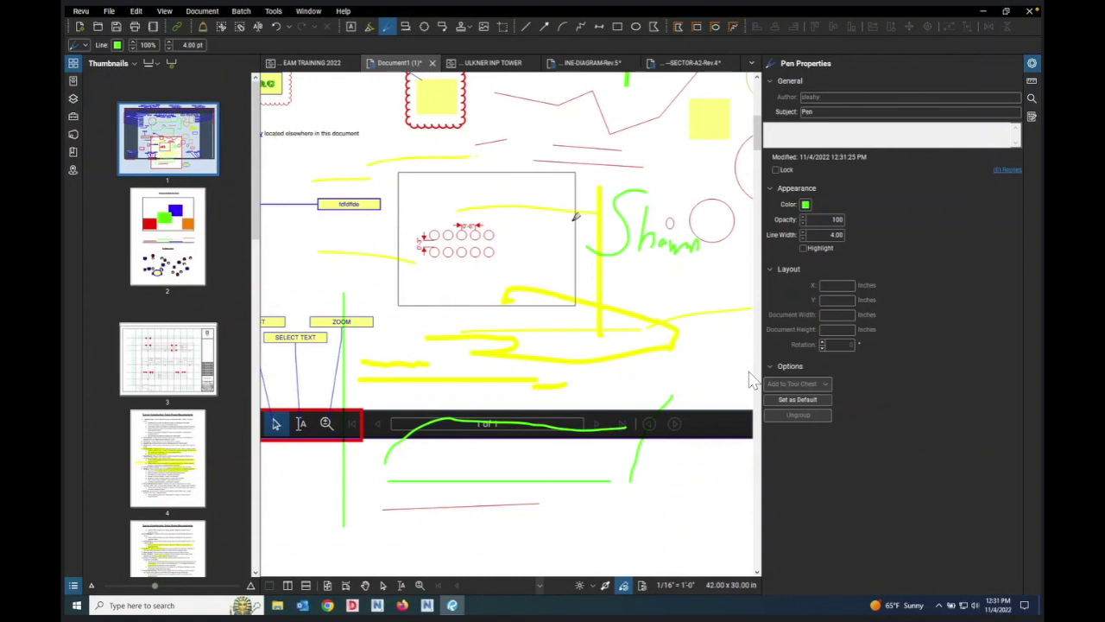
mouse_move(349, 150)
mouse_down()
mouse_move(380, 238)
mouse_move(356, 197)
mouse_up()
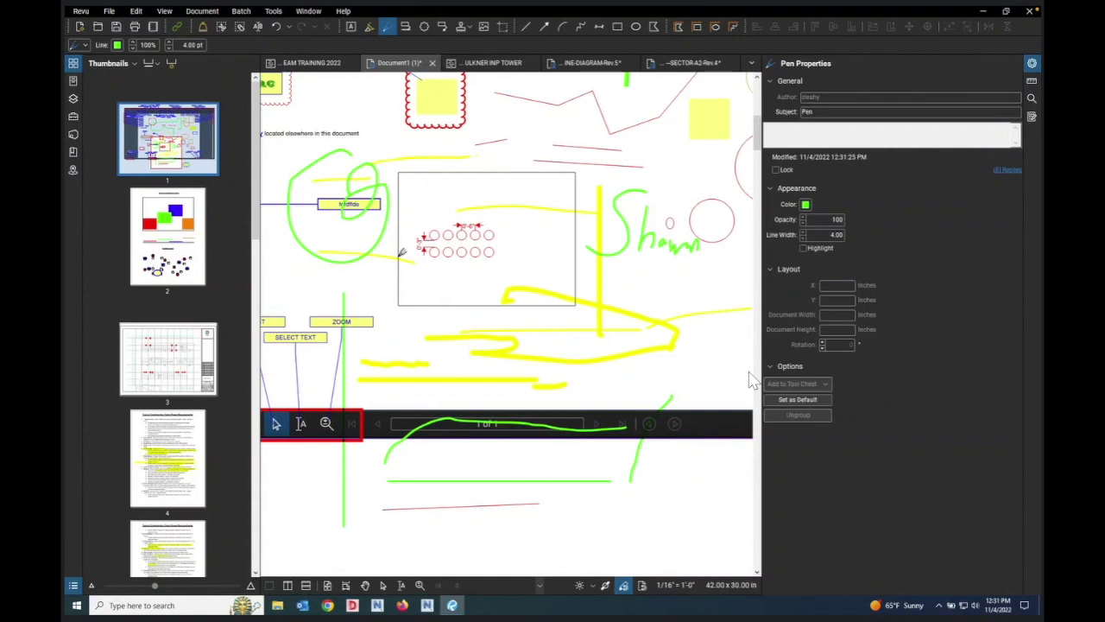
mouse_move(406, 292)
mouse_down()
mouse_move(404, 173)
mouse_move(579, 177)
mouse_move(567, 286)
mouse_move(411, 287)
mouse_up()
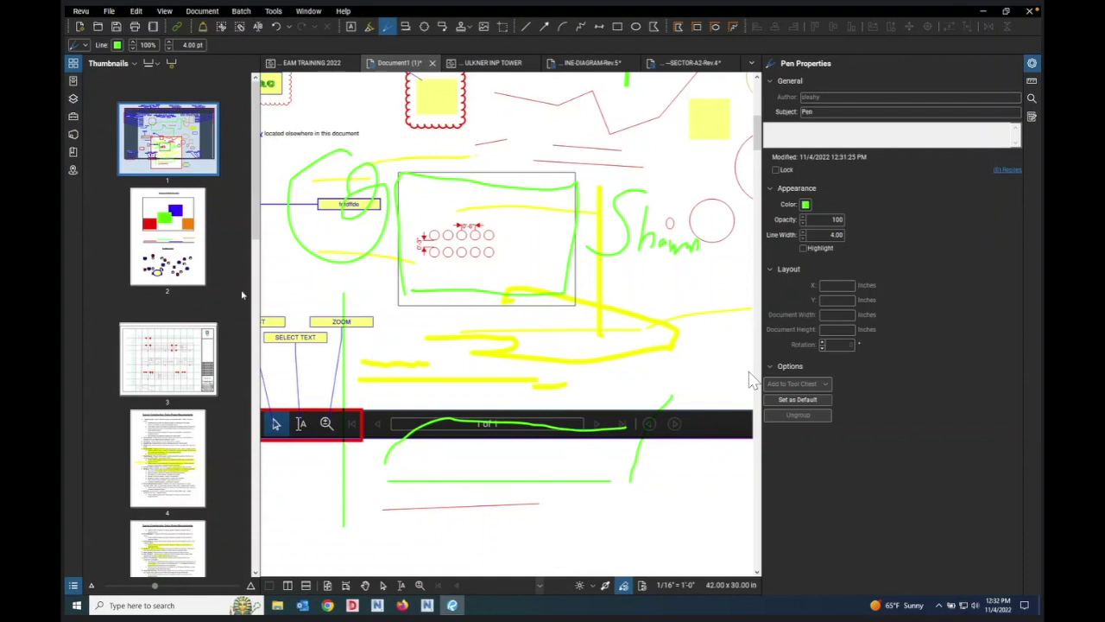
Step: Open E-800-ELECTRICAL-ONE-LINE-DIAGRAM-Rev.5.pdf from the FAULKNER INP TOWER project and bring its vertical feeder lines into view
click(506, 66)
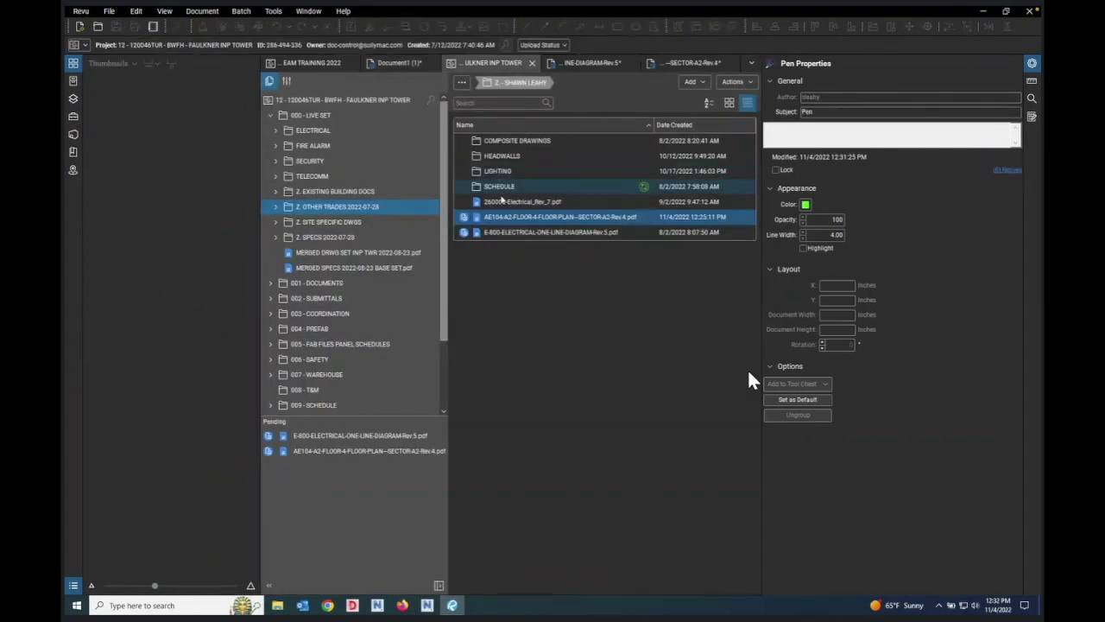
double_click(541, 233)
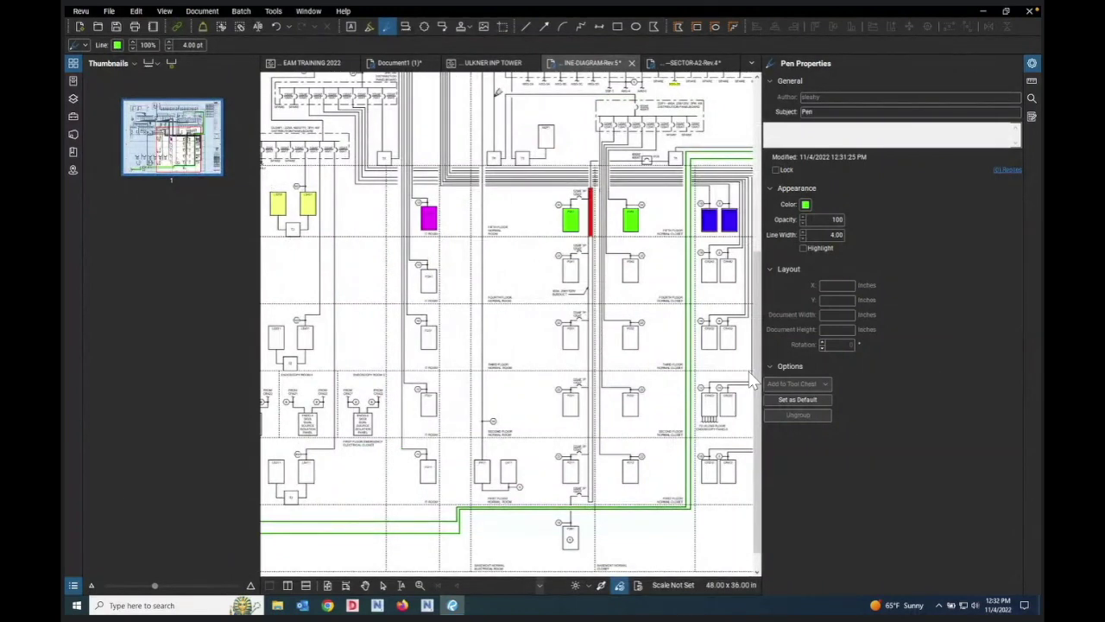
scroll(517, 239, up, 5)
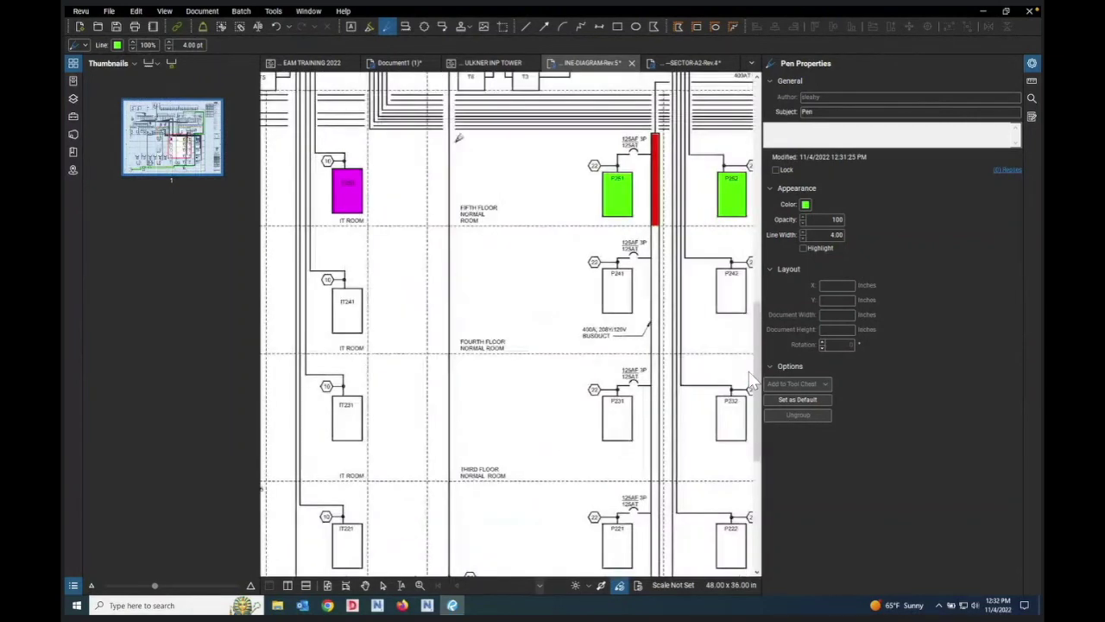
scroll(471, 190, down, 5)
scroll(750, 379, up, 5)
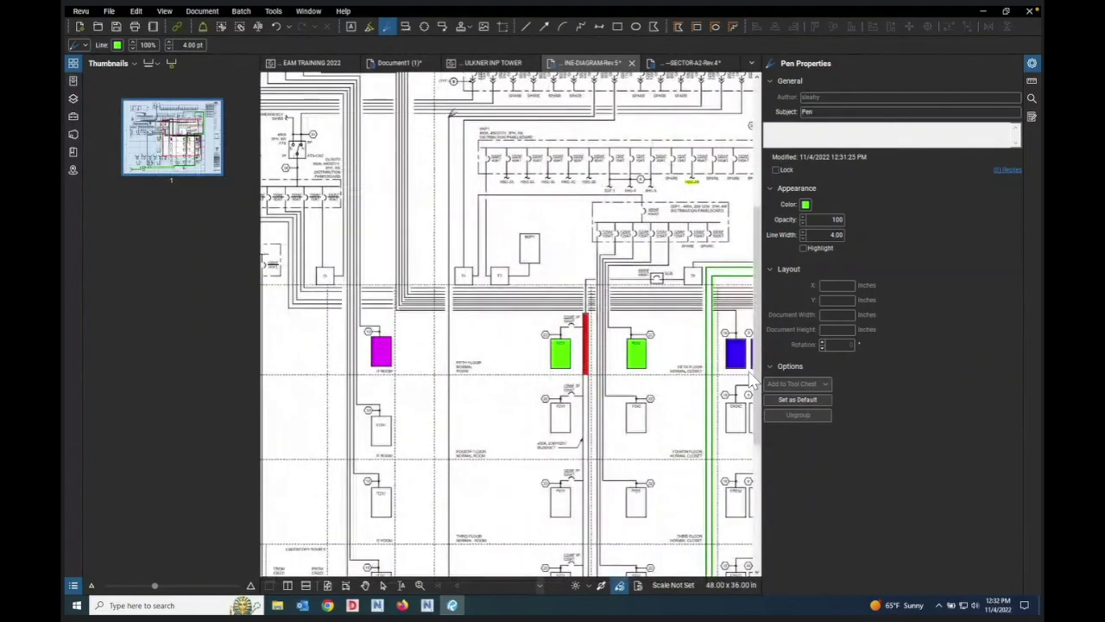
Step: Try tracing the upper part of the vertical feeder line with a freehand Pen stroke and undo it
drag(449, 112, 452, 221)
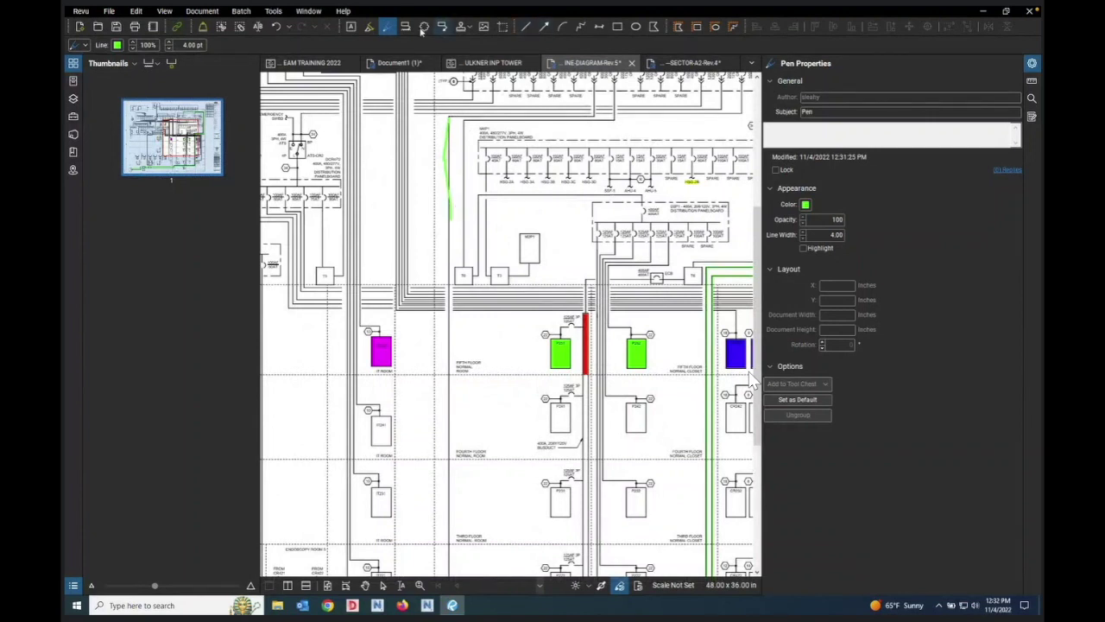
click(275, 27)
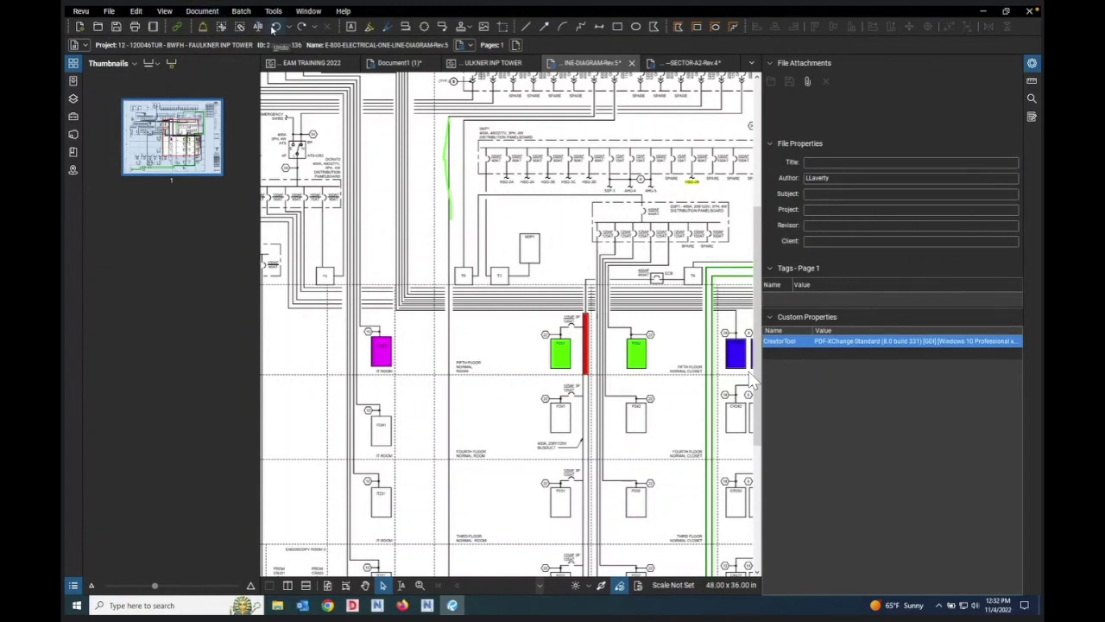
click(275, 26)
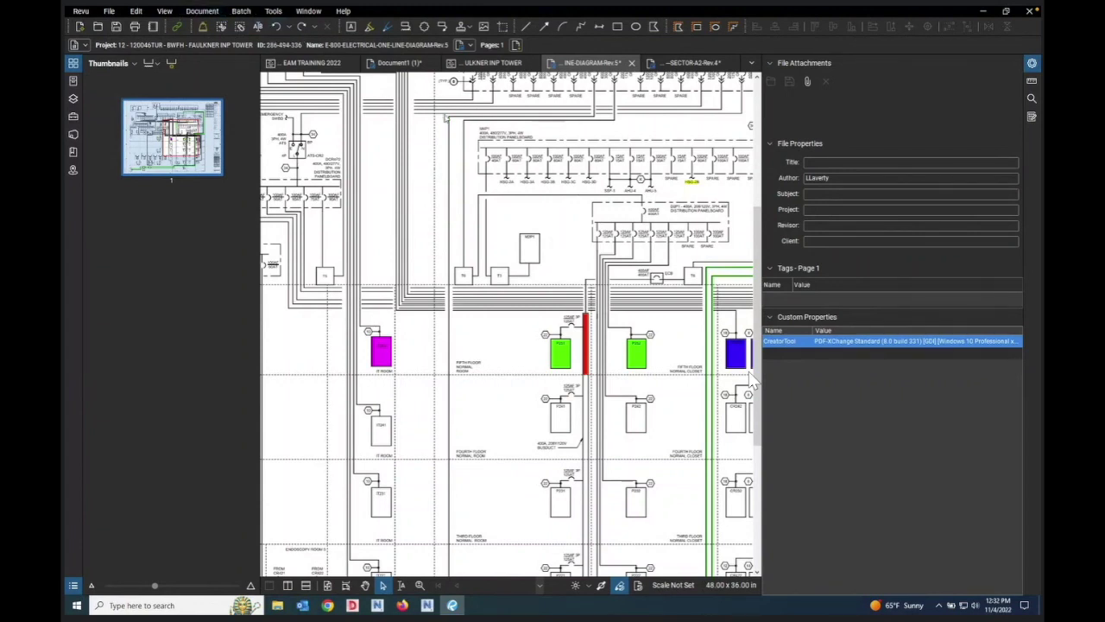
Step: Turn on the Pen's Highlight option and trace the vertical feeder line straight down to just below the fifth floor normal room
click(386, 27)
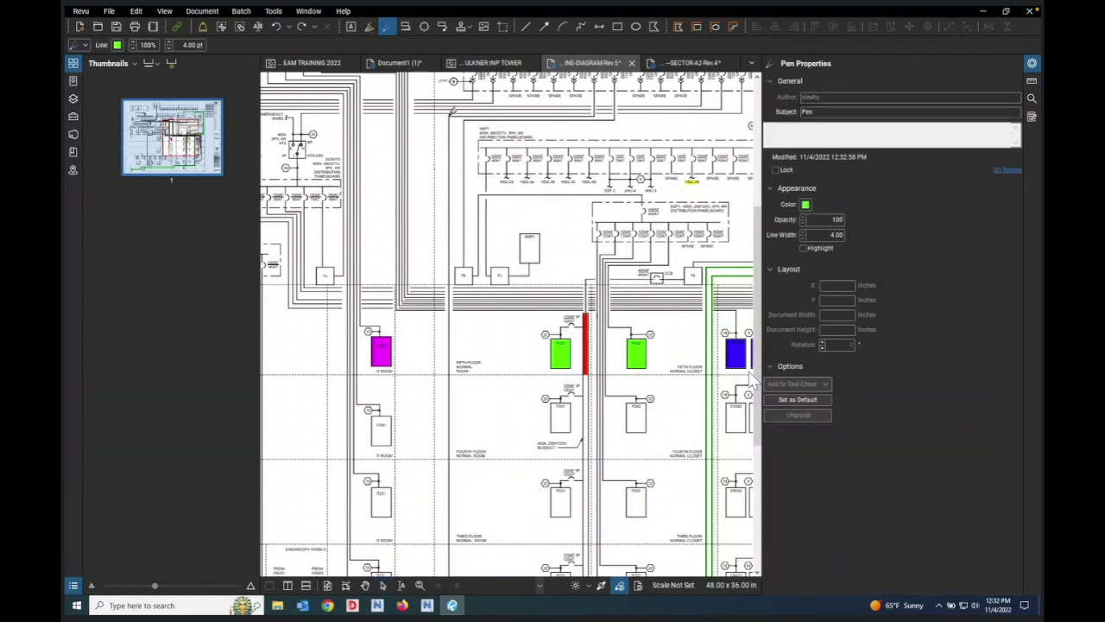
click(804, 248)
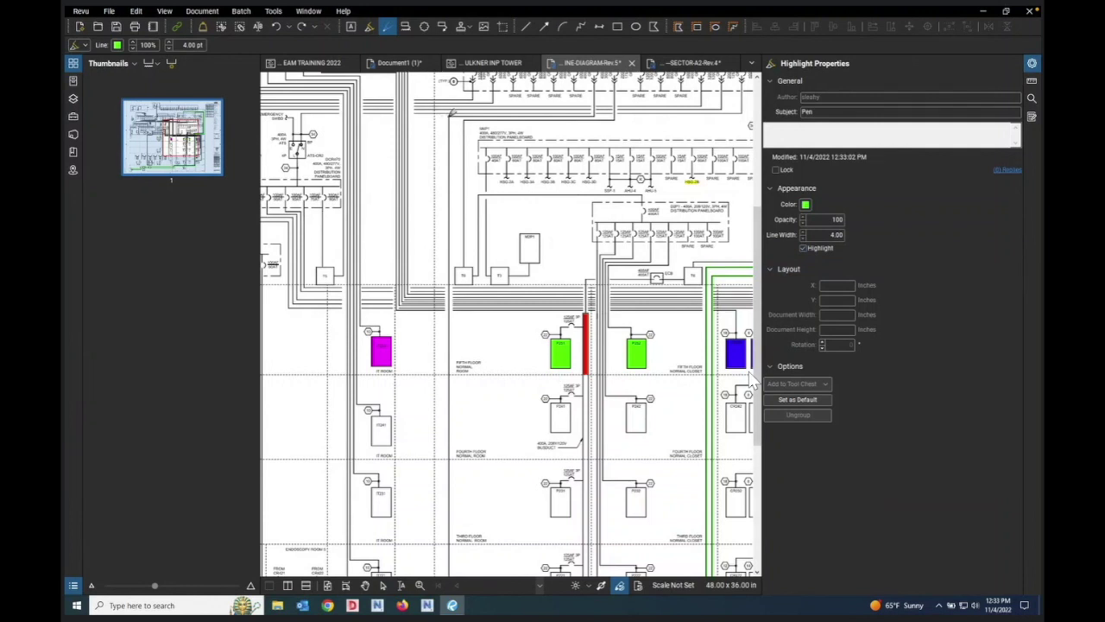
drag(448, 107, 421, 394)
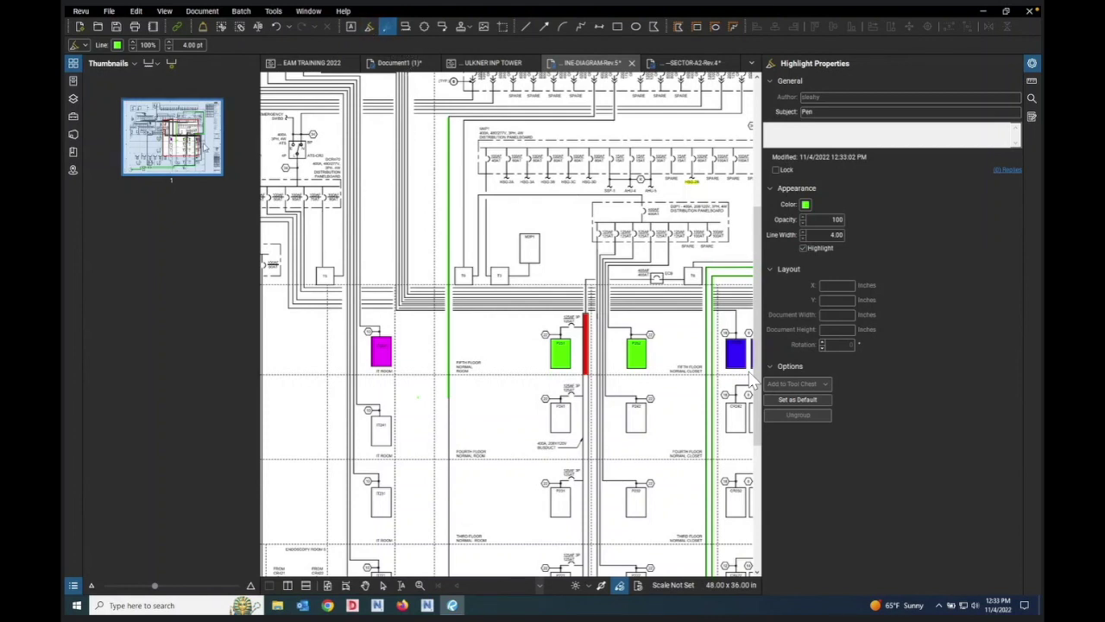
Step: Switch to Document1 and draw a Cloud+ around the yellow square inside the green outline, above the thick red cloud
click(408, 65)
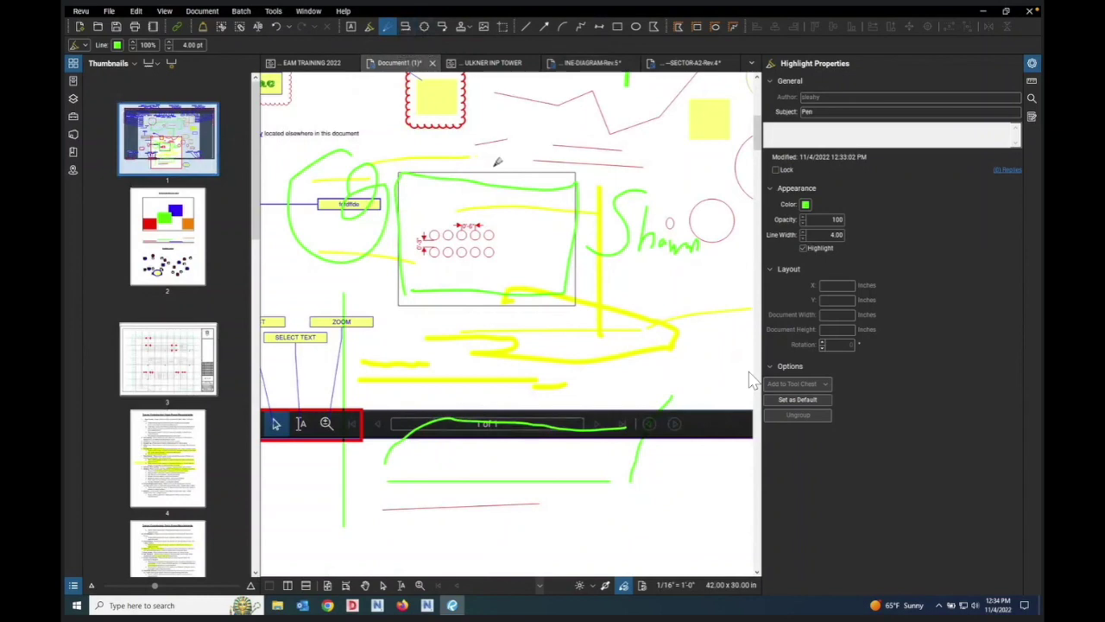
scroll(497, 162, down, 3)
scroll(507, 317, up, 2)
scroll(507, 317, down, 3)
scroll(546, 183, up, 2)
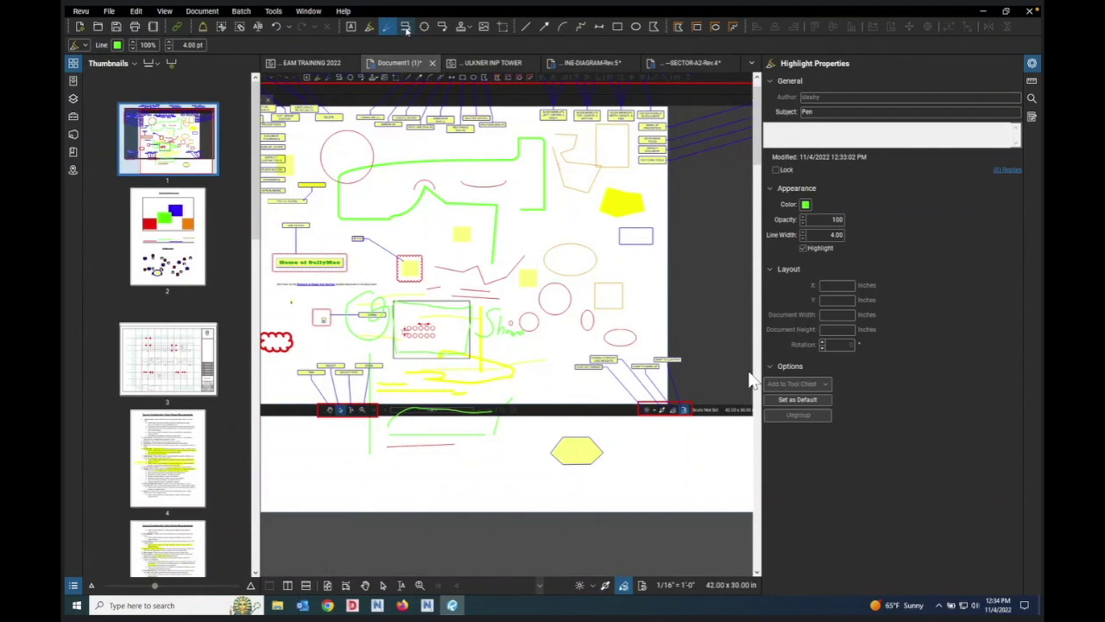
click(406, 28)
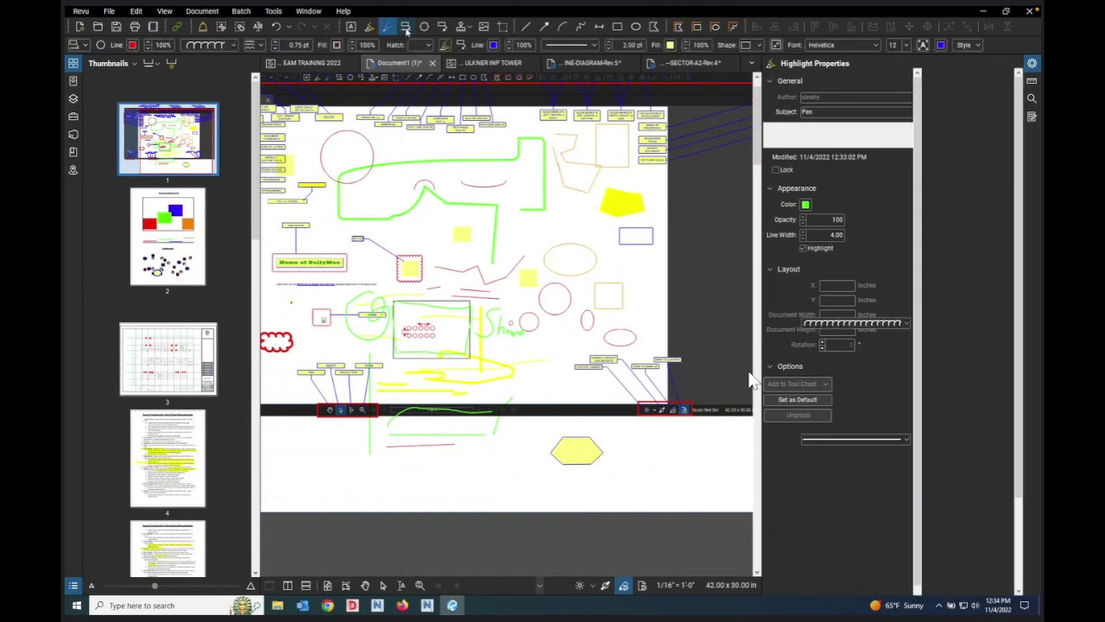
scroll(378, 314, up, 4)
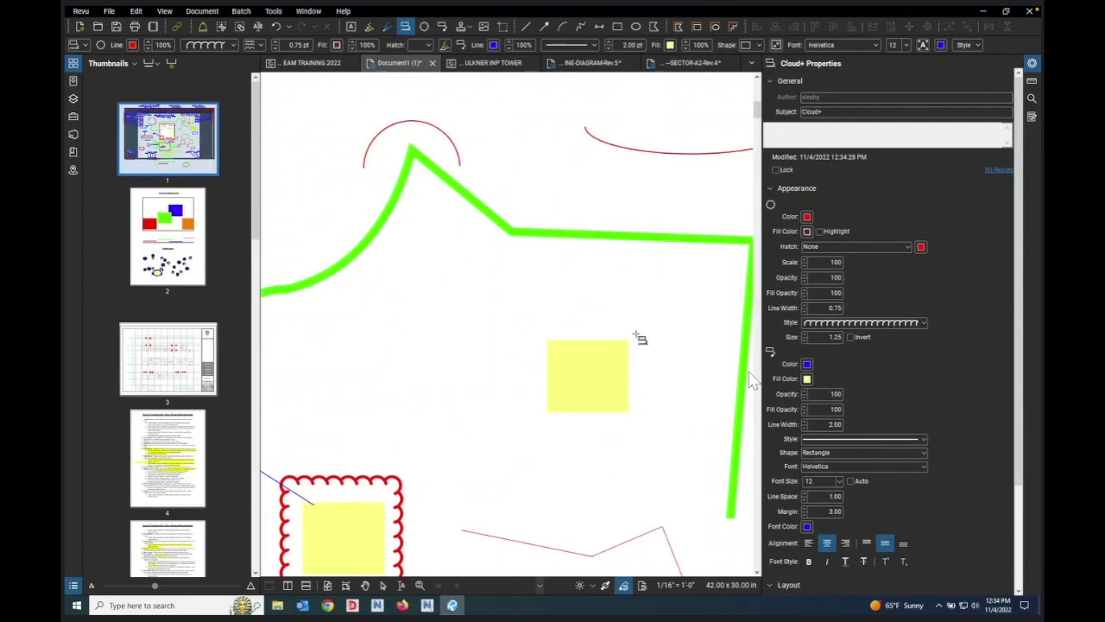
drag(637, 335, 528, 422)
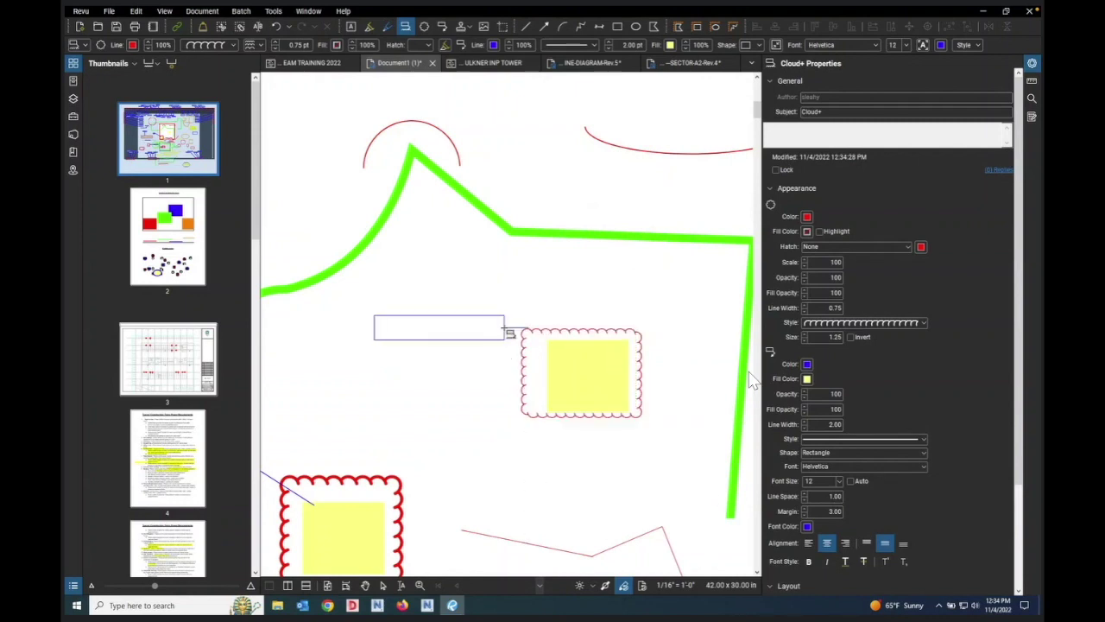
Step: Place the Cloud+ callout box above and to the left of the cloud and enter "wkdkhawbfd" as its text
click(449, 288)
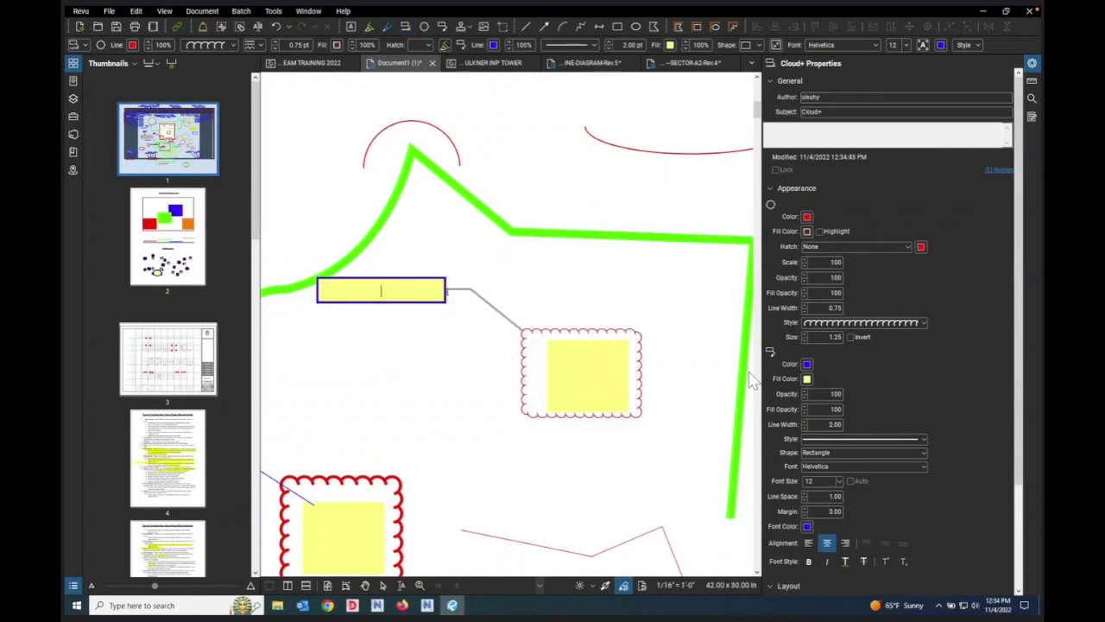
text(wkdkhawbfd)
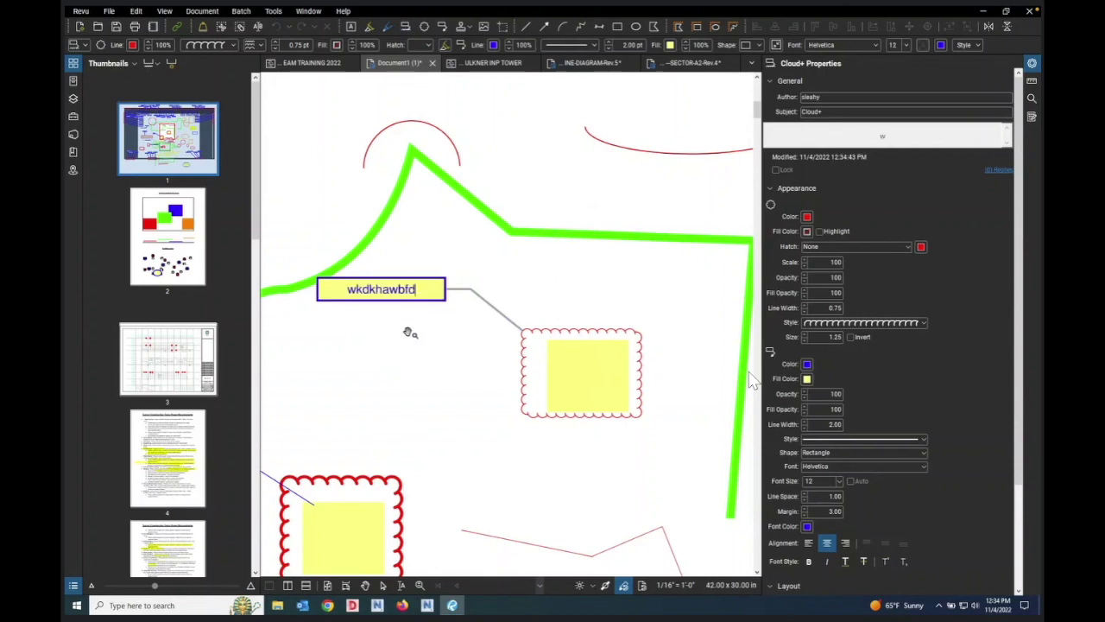
click(411, 332)
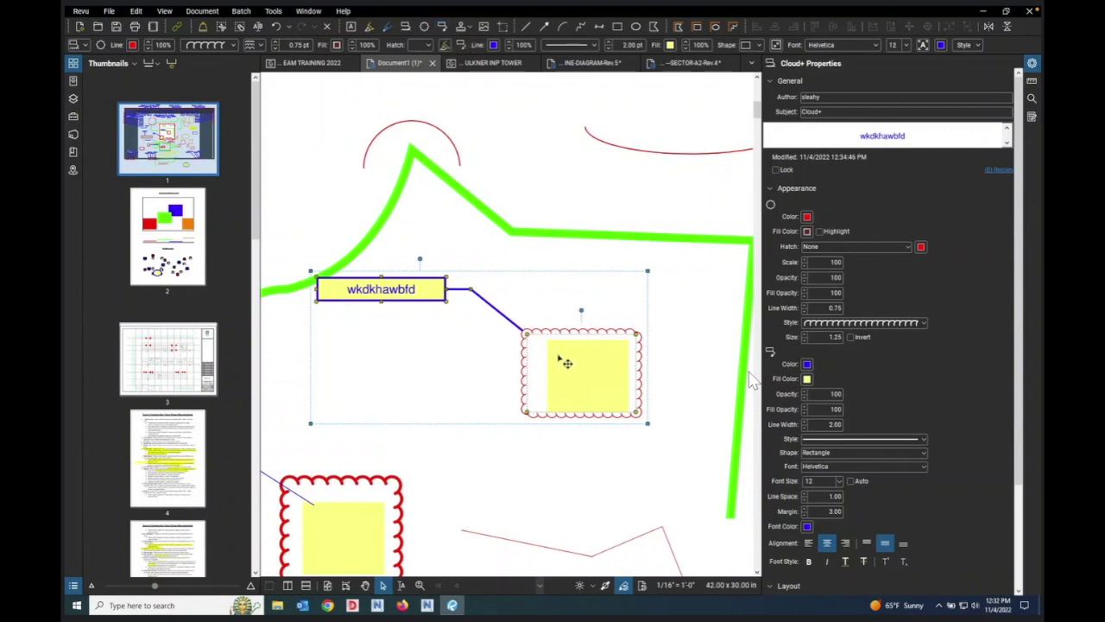
Step: Draw a Cloud about 1.63 by 1.58 inches around the yellow square beside the orange ellipse
scroll(575, 329, down, 1)
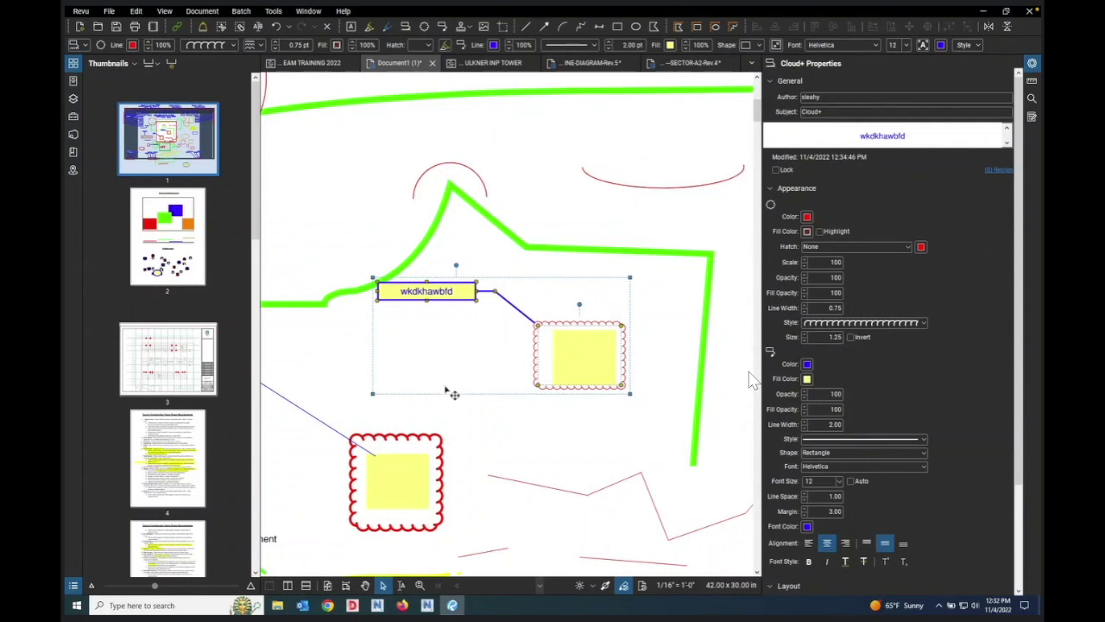
scroll(456, 389, down, 1)
scroll(456, 389, down, 3)
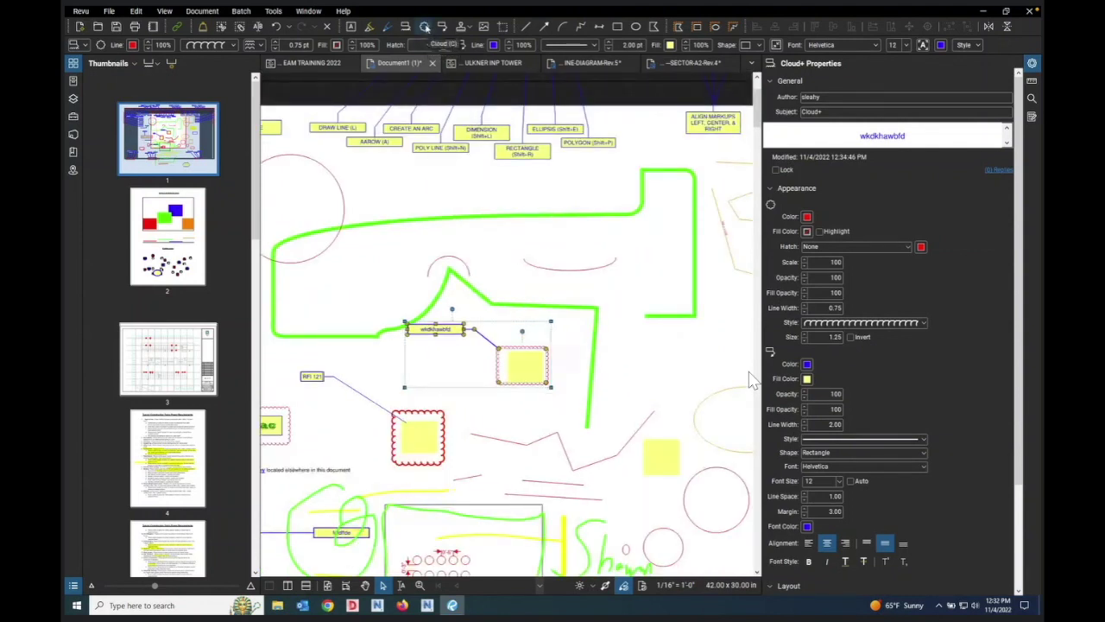
click(423, 28)
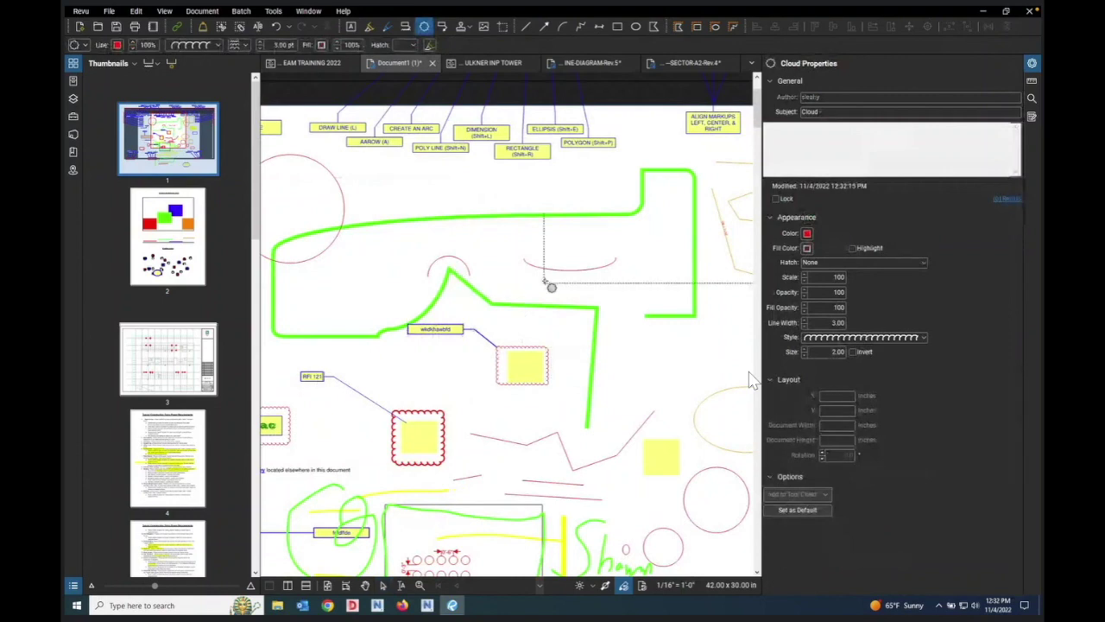
scroll(551, 287, down, 1)
scroll(604, 311, up, 1)
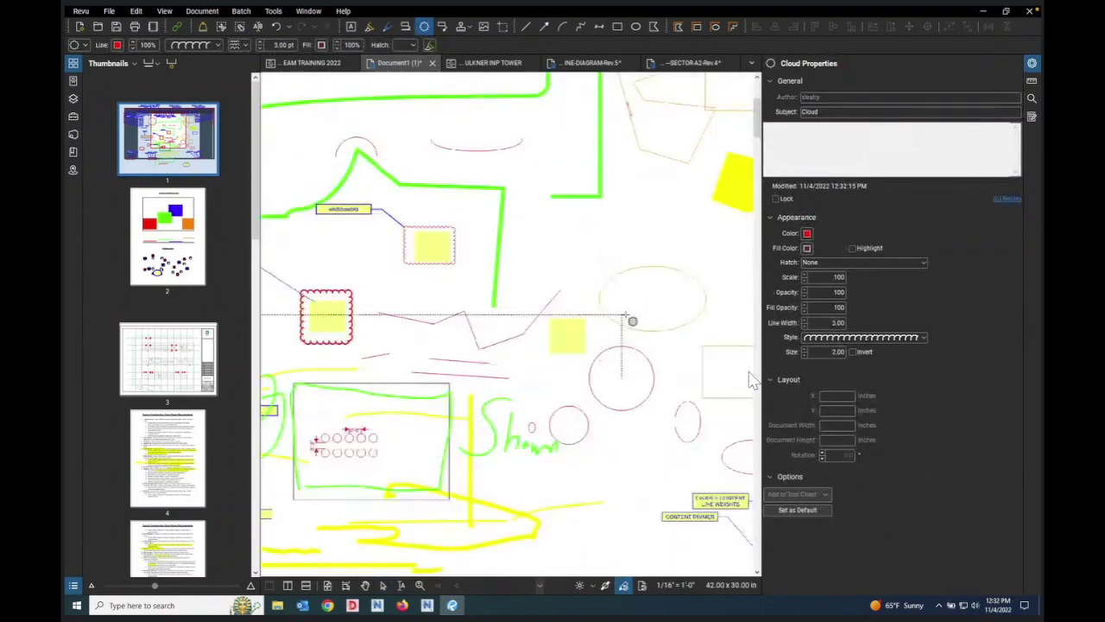
scroll(622, 314, up, 1)
drag(505, 311, 578, 382)
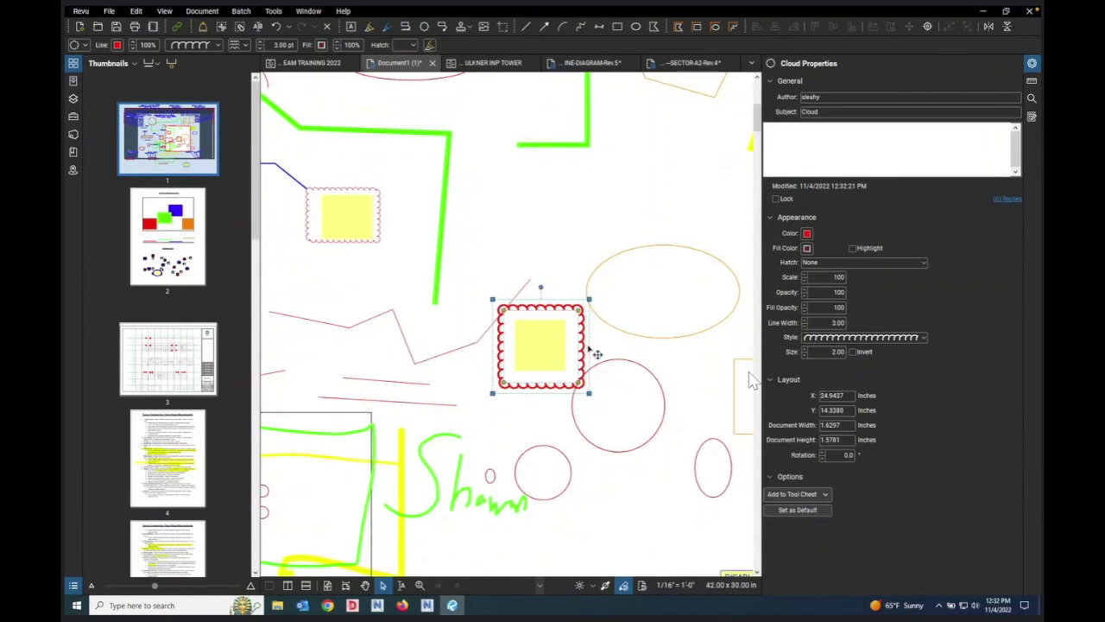
Step: Review the available line styles for the new cloud and set its style to Solid
click(925, 338)
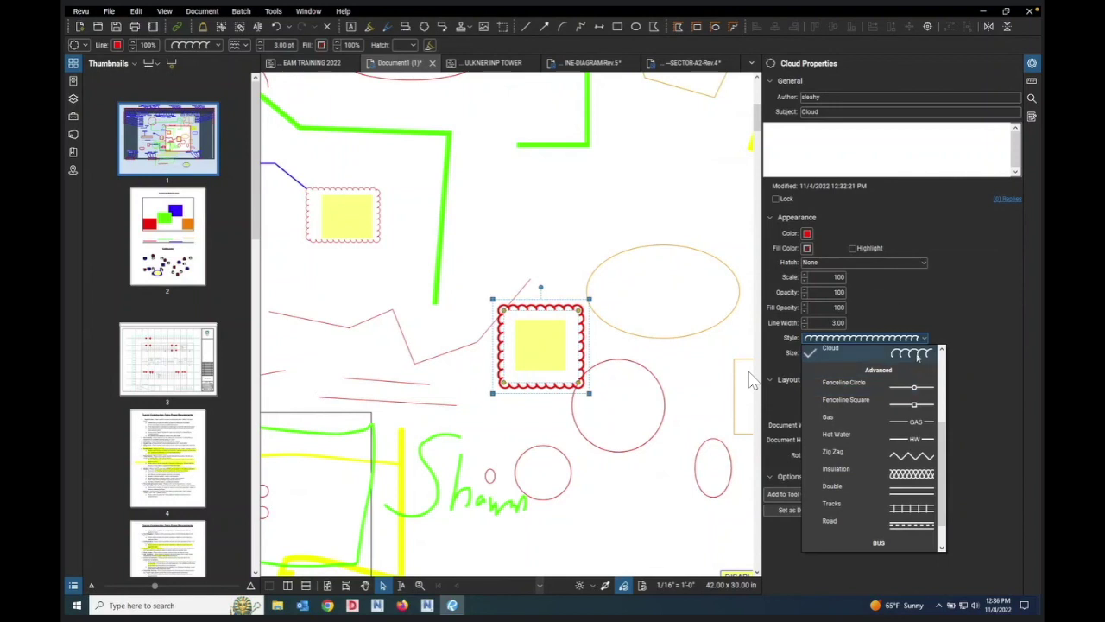
scroll(911, 429, down, 1)
scroll(911, 429, down, 1)
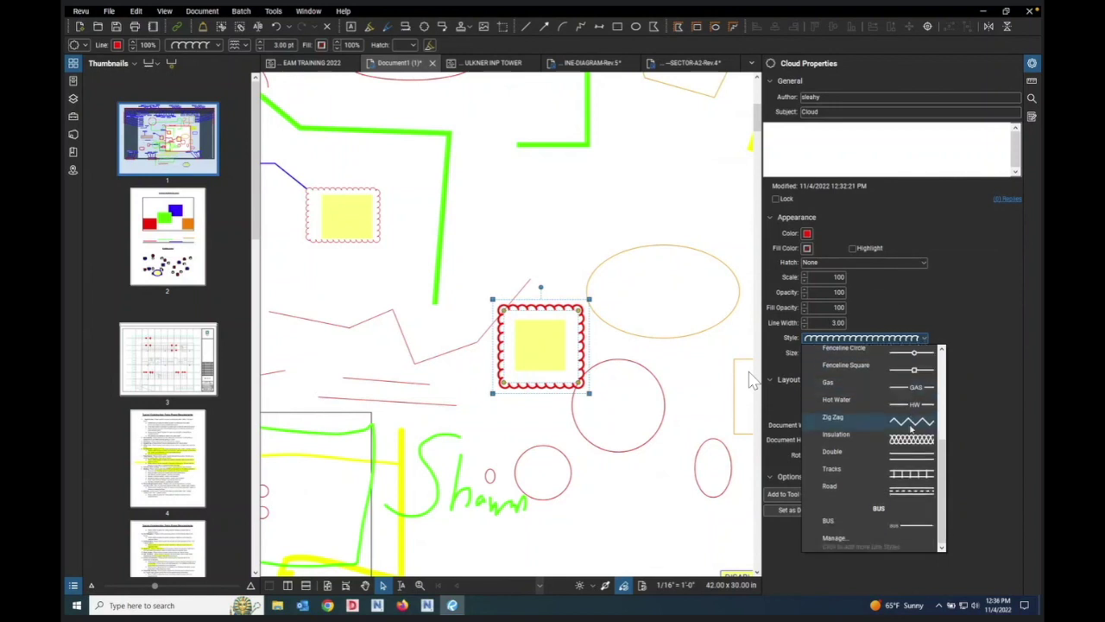
scroll(911, 429, up, 5)
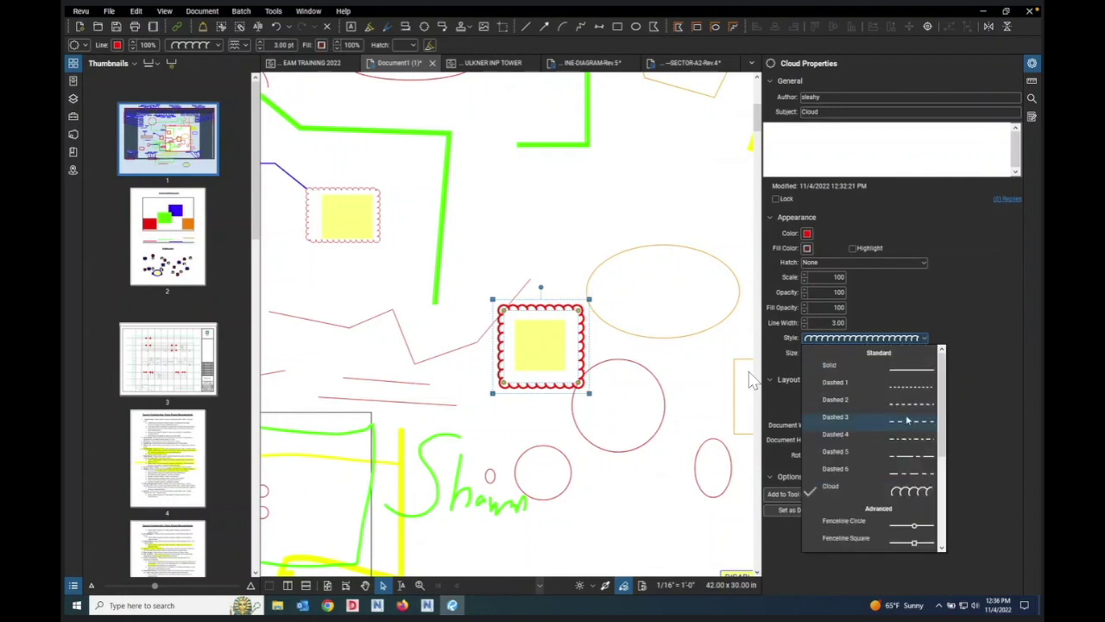
click(911, 366)
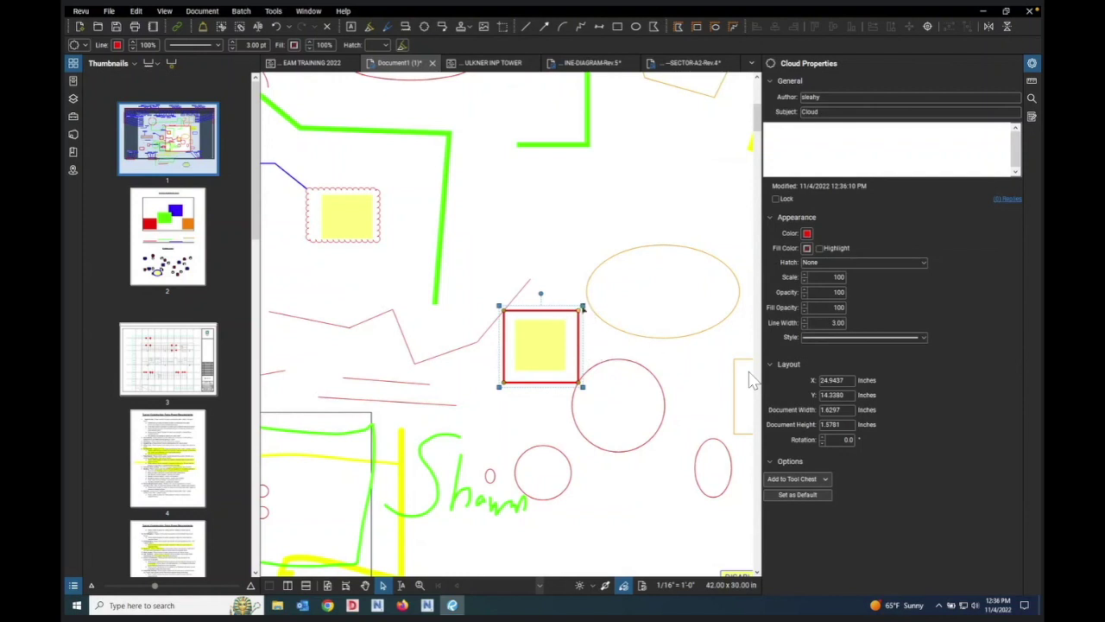
Step: Resize the outline to about 3.33 by 1.31 inches and shift it up and left around the yellow square
drag(582, 306, 691, 306)
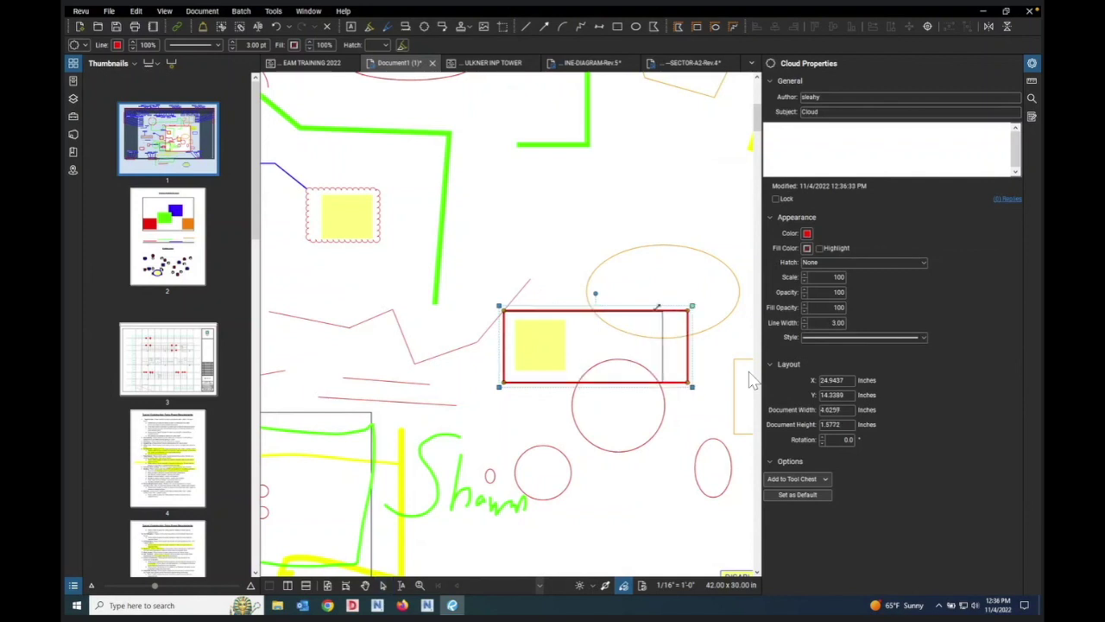
key(ctrl+z)
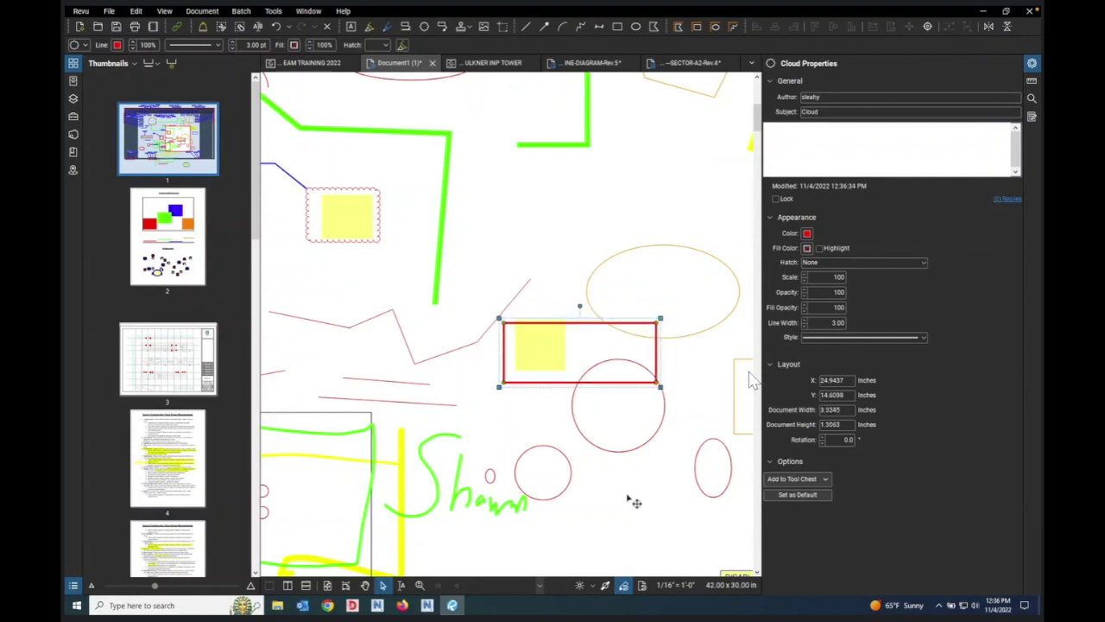
drag(601, 325, 568, 312)
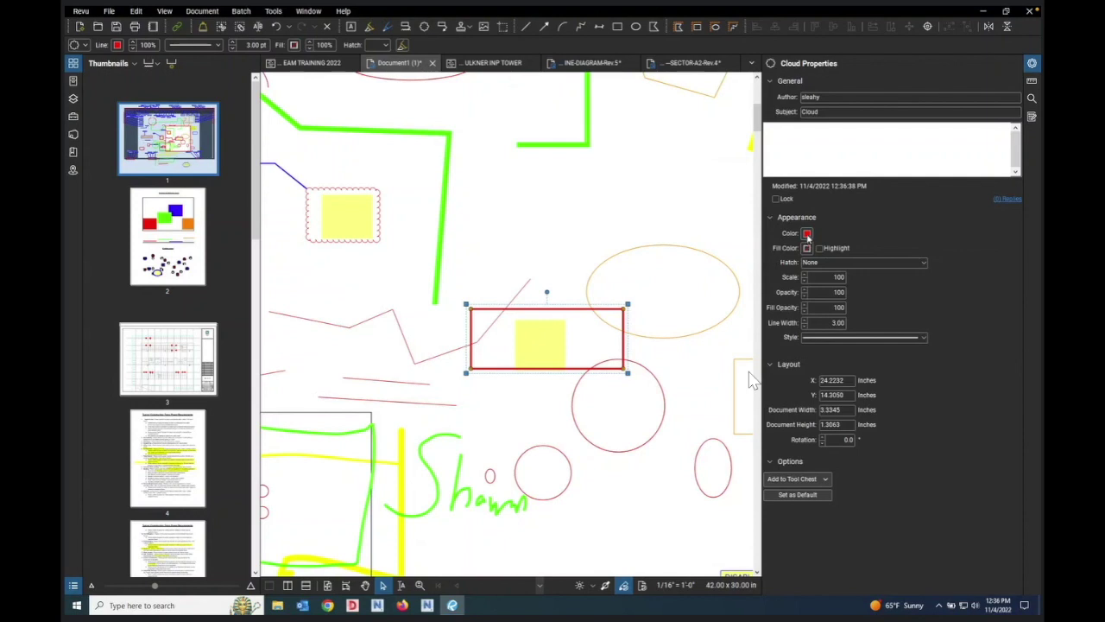
Step: Set the outline's line style to Cloud and its arc size to 3.25
click(922, 339)
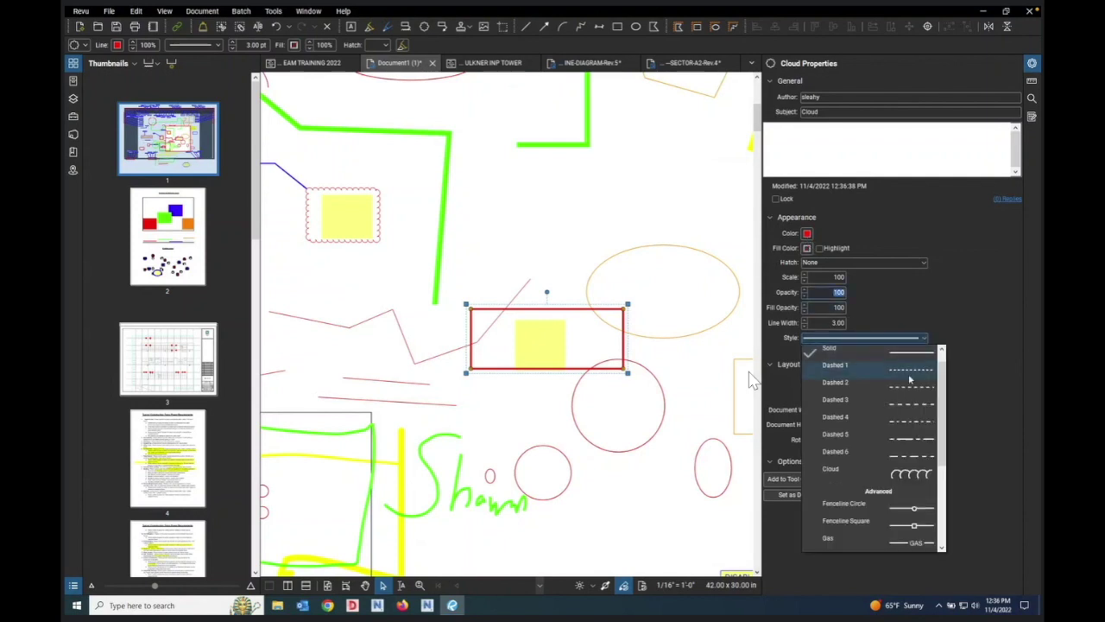
click(901, 475)
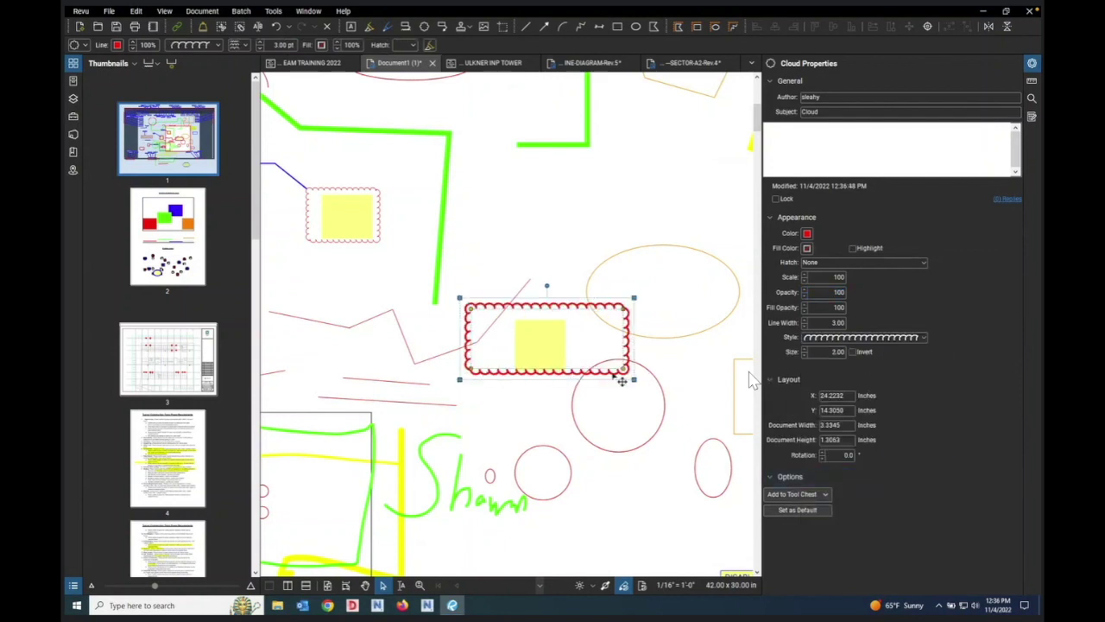
click(805, 356)
click(805, 356)
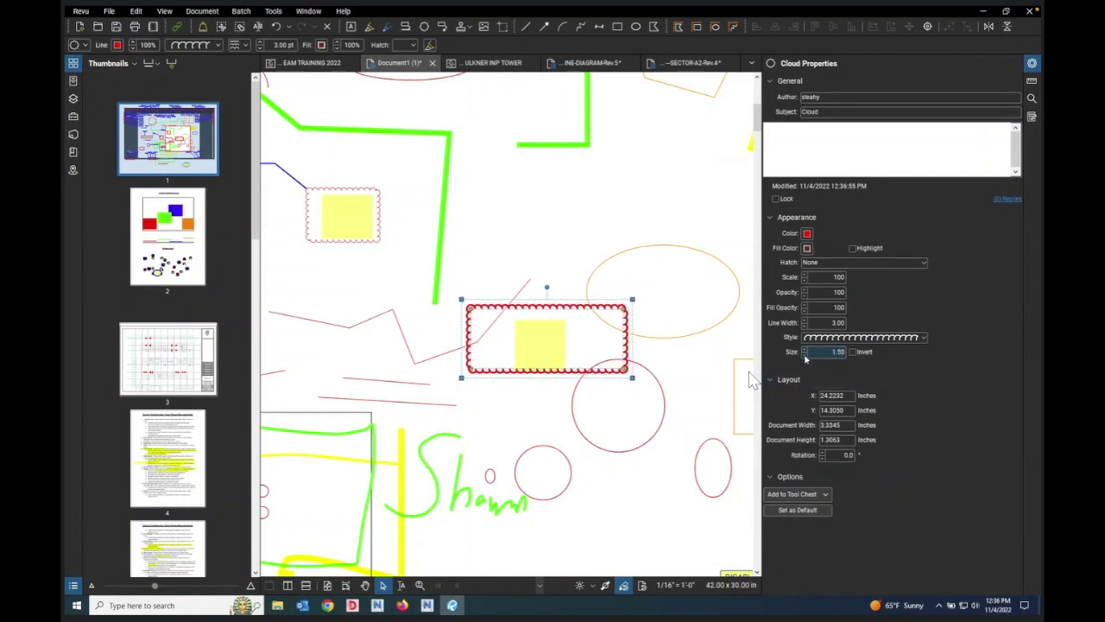
click(805, 350)
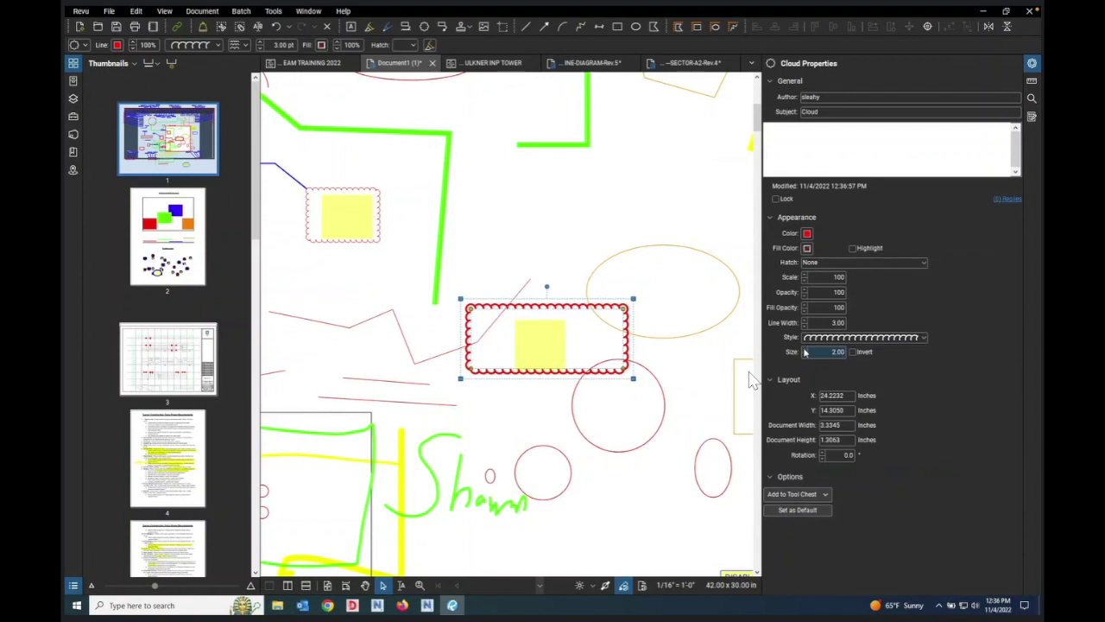
click(805, 350)
click(805, 350)
click(805, 350)
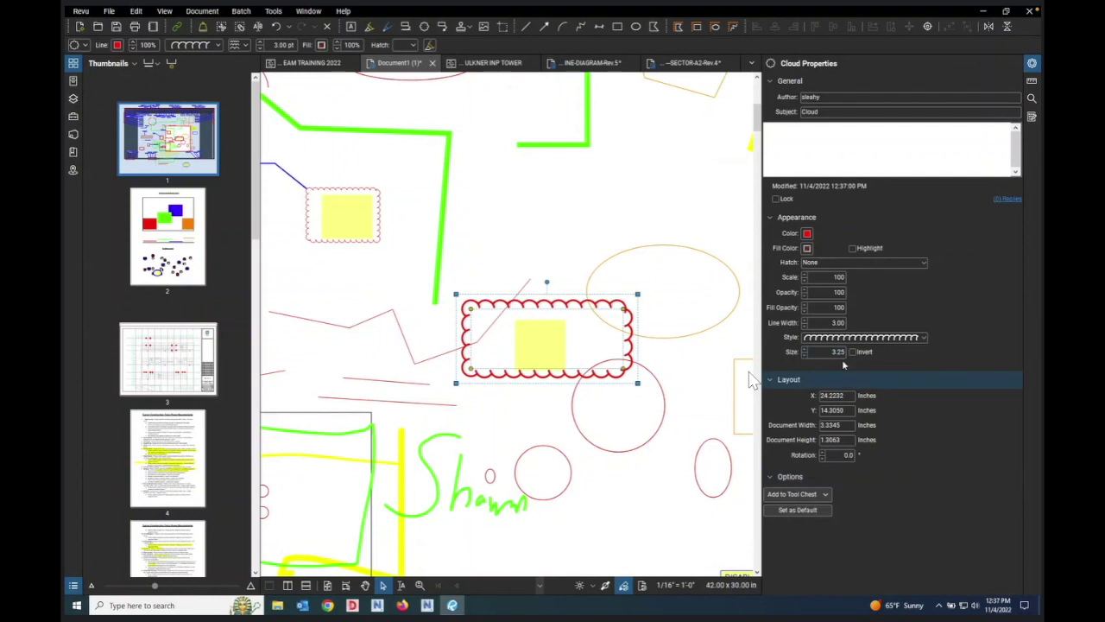
Step: Set the cloud's line width to 1.00 and turn on its Invert option
click(805, 327)
click(805, 326)
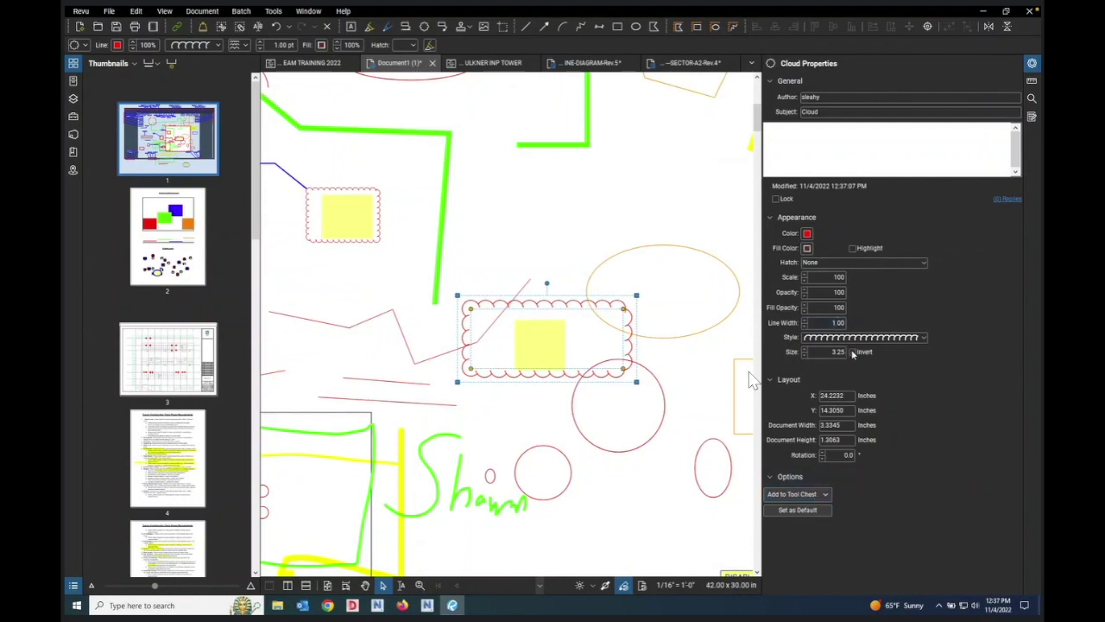
click(854, 352)
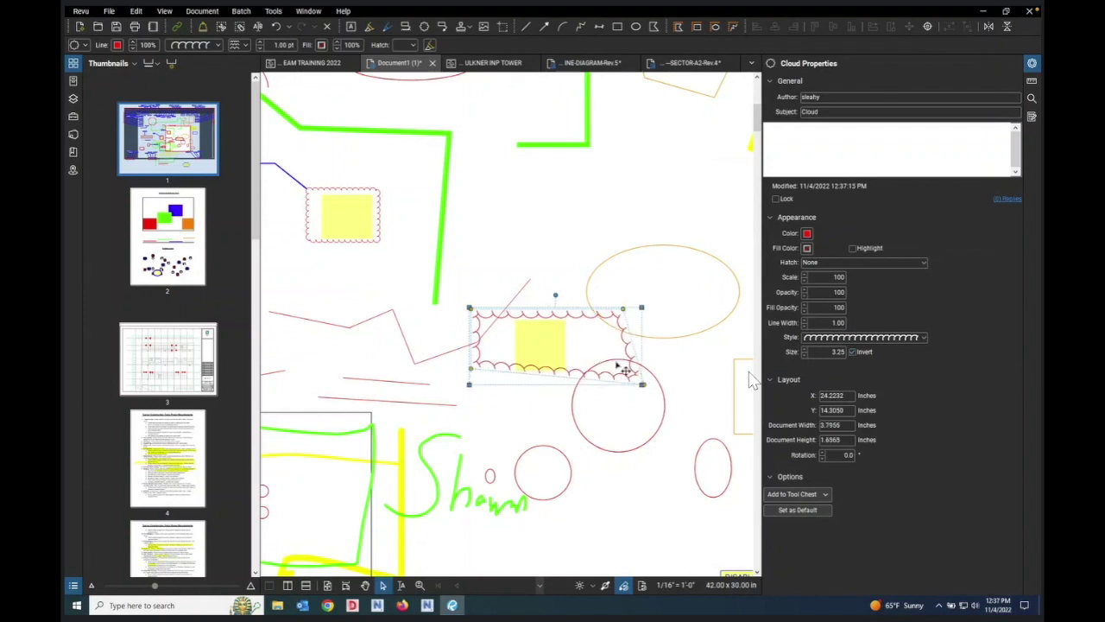
Step: Pull the cloud's lower-left control point outward and its upper-left one upward, and turn off the Invert option
click(465, 397)
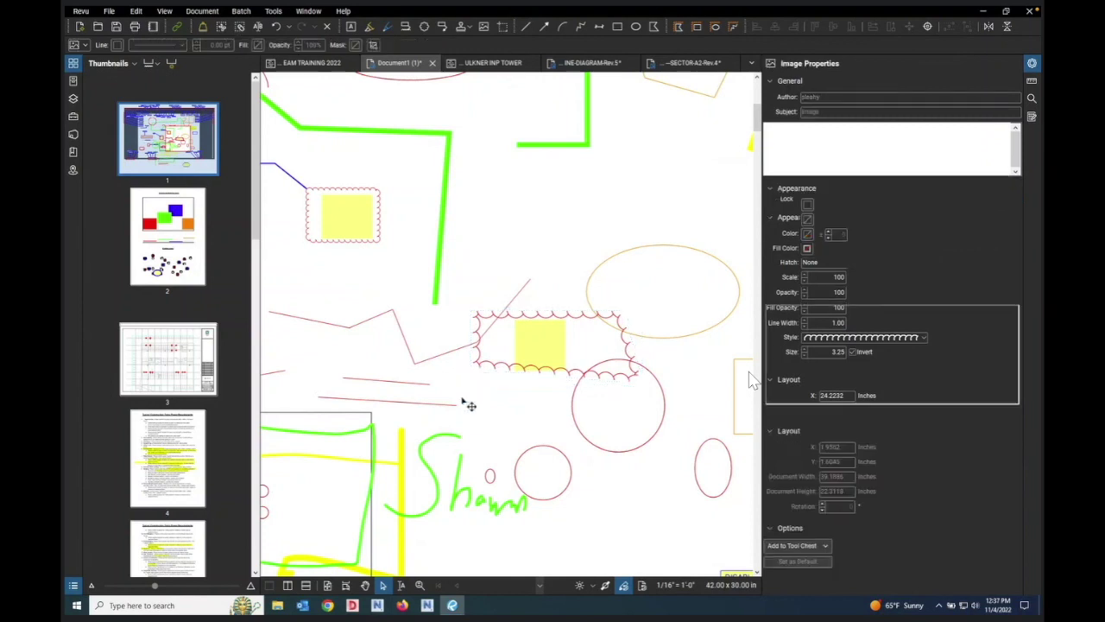
click(526, 366)
click(511, 370)
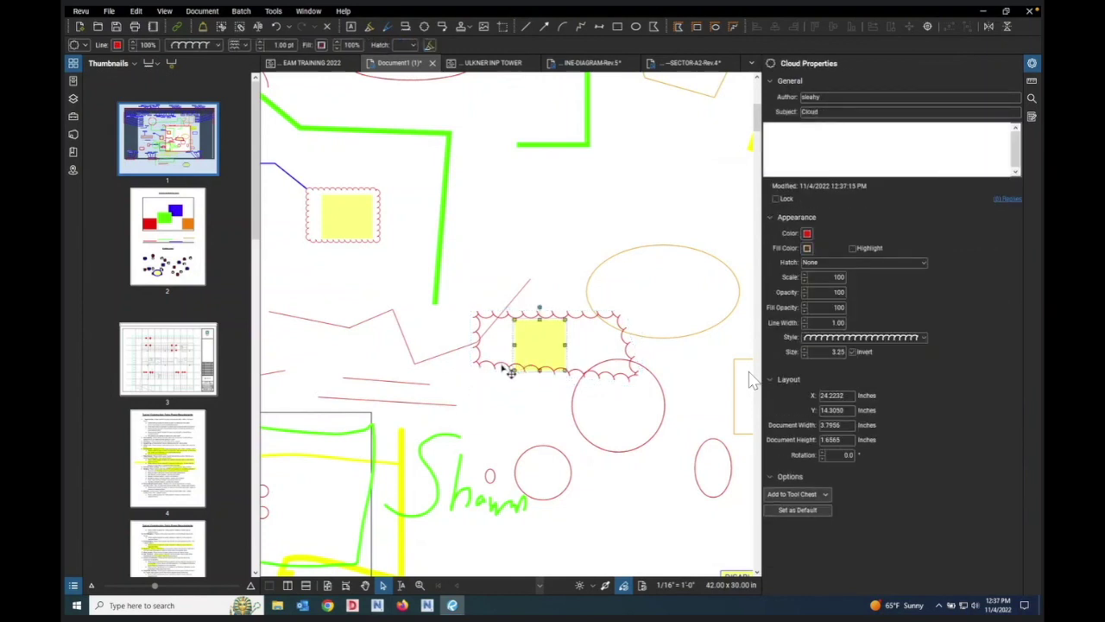
drag(469, 370, 436, 396)
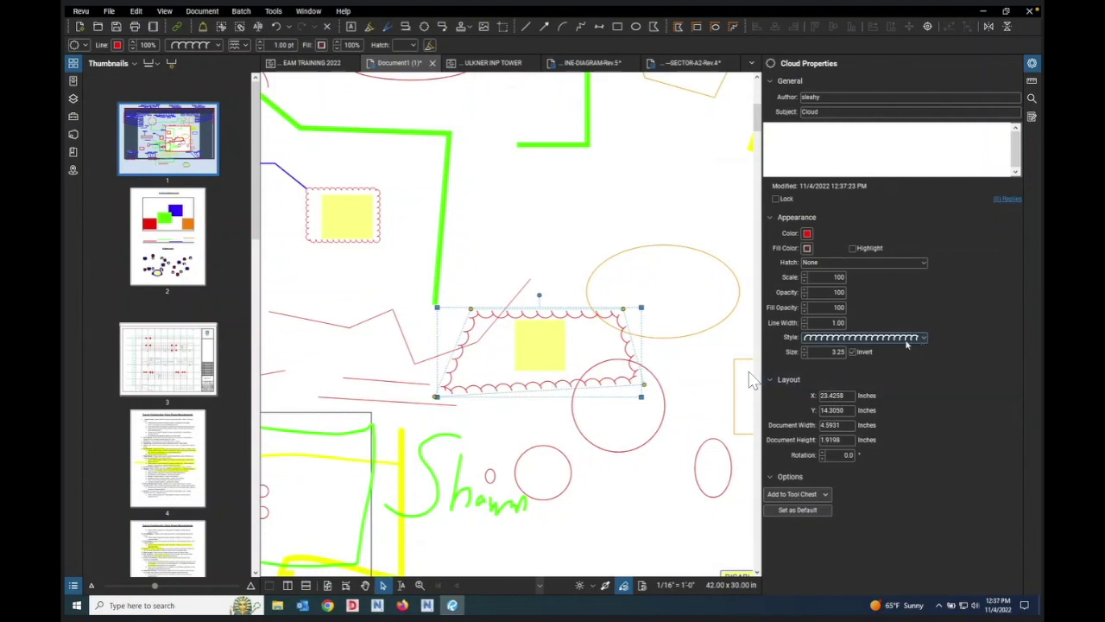
click(853, 352)
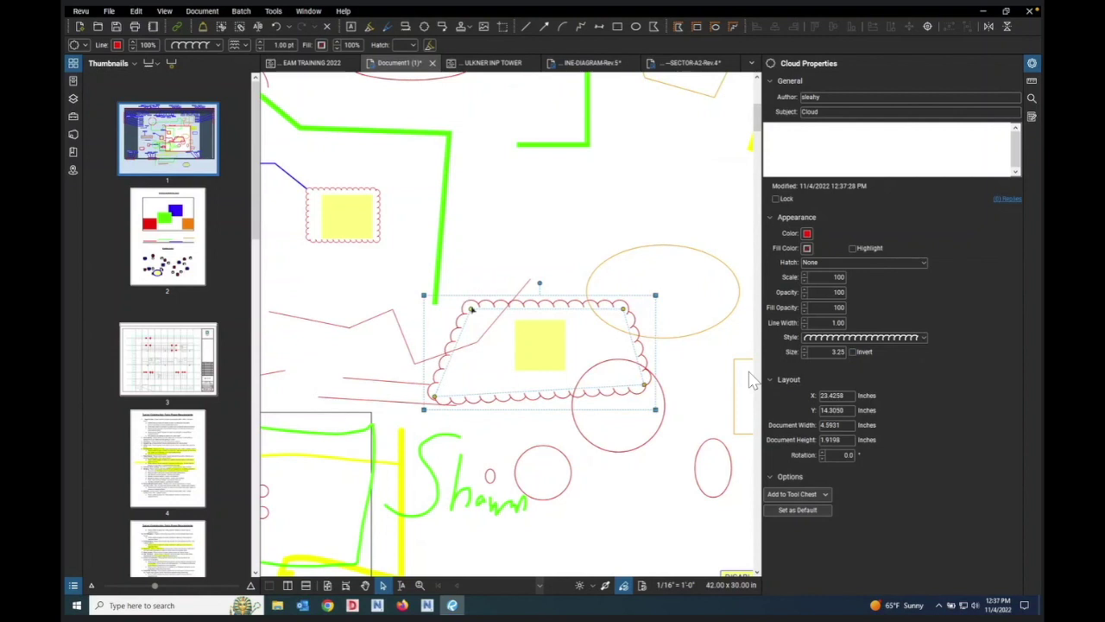
mouse_move(474, 306)
mouse_down()
mouse_move(427, 298)
mouse_move(467, 284)
mouse_up()
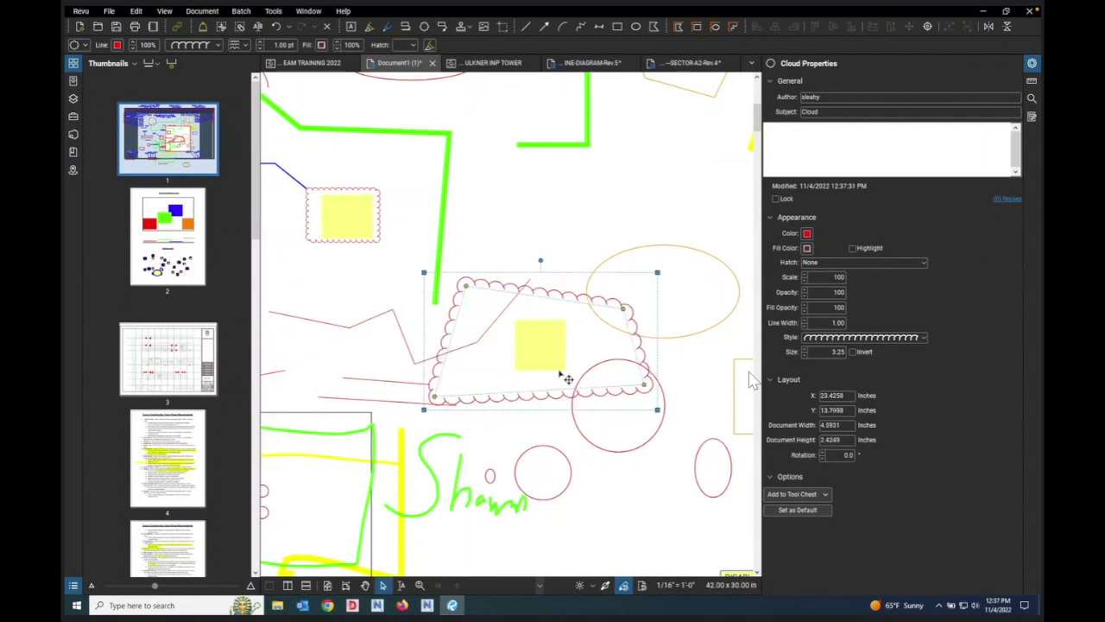
Step: Add a control point midway along the cloud's upper edge and pull it upward into a peak
right_click(551, 301)
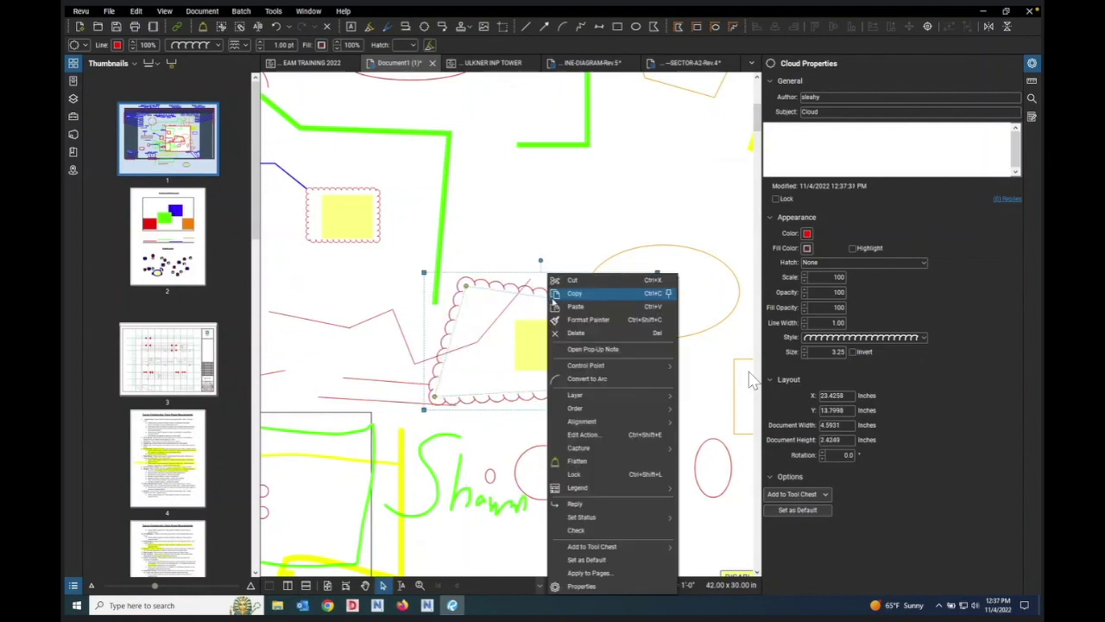
mouse_move(593, 369)
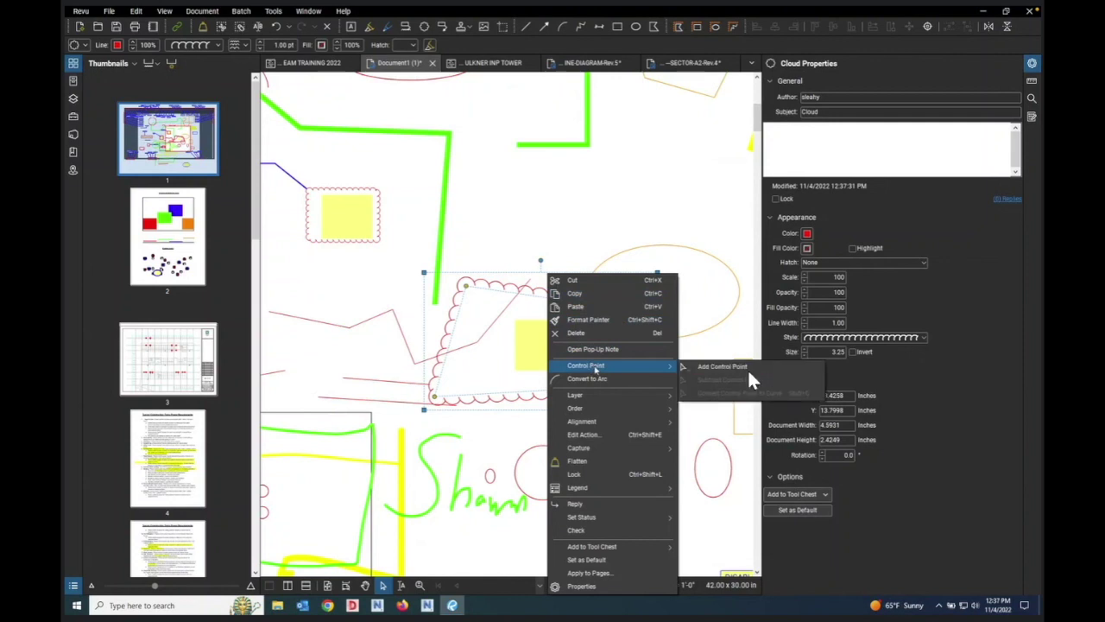
click(701, 366)
drag(545, 298, 558, 236)
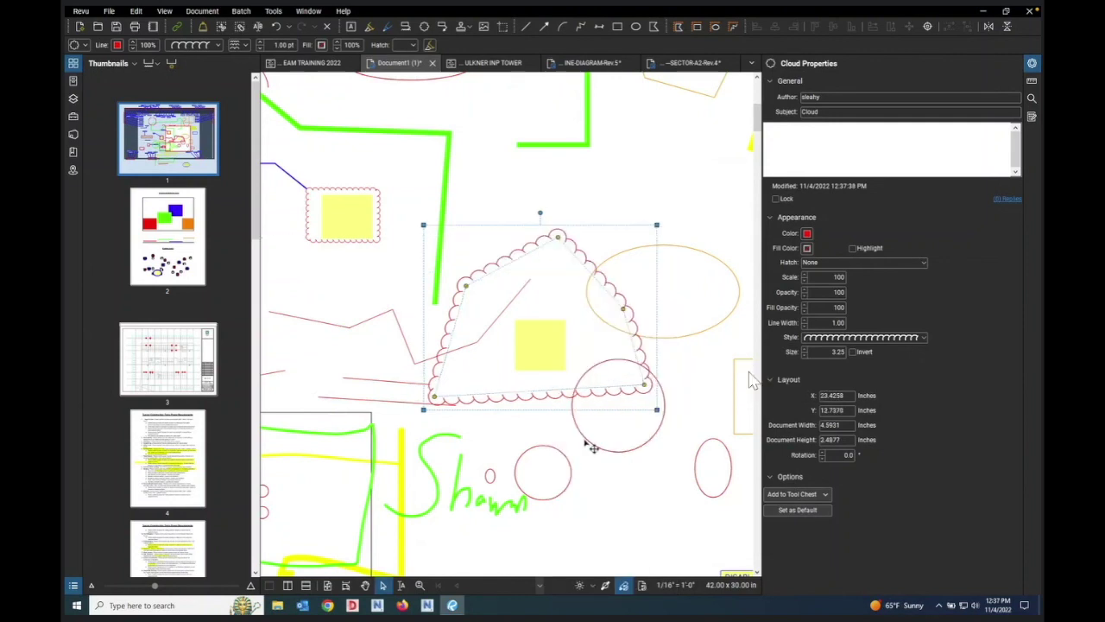
Step: Add a control point midway along the cloud's lower edge and pull it downward into a point
right_click(540, 391)
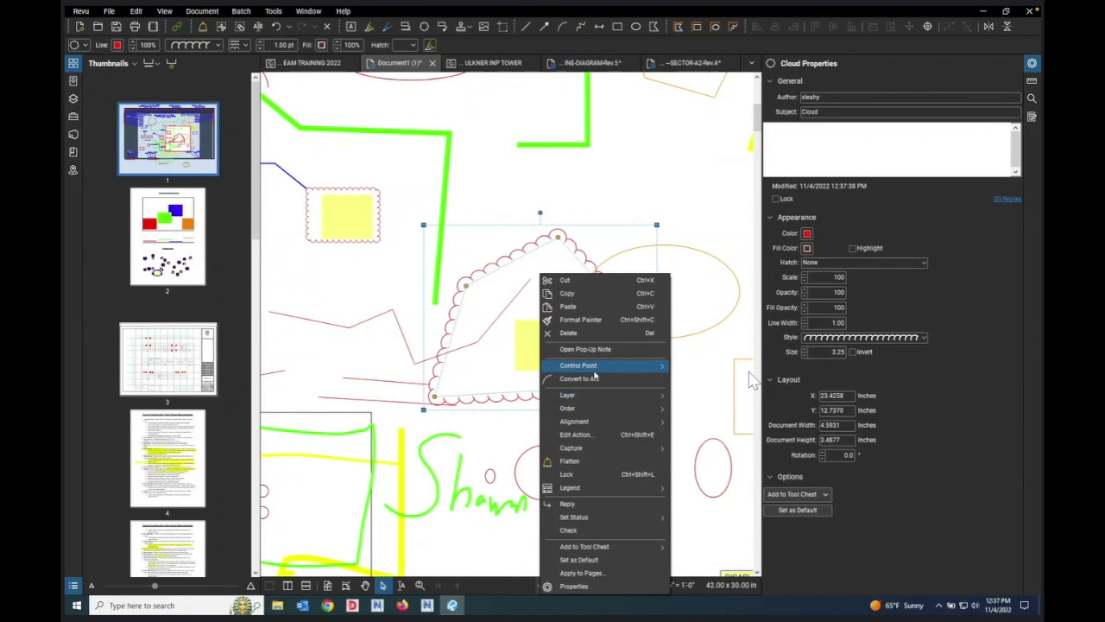
mouse_move(594, 369)
click(746, 371)
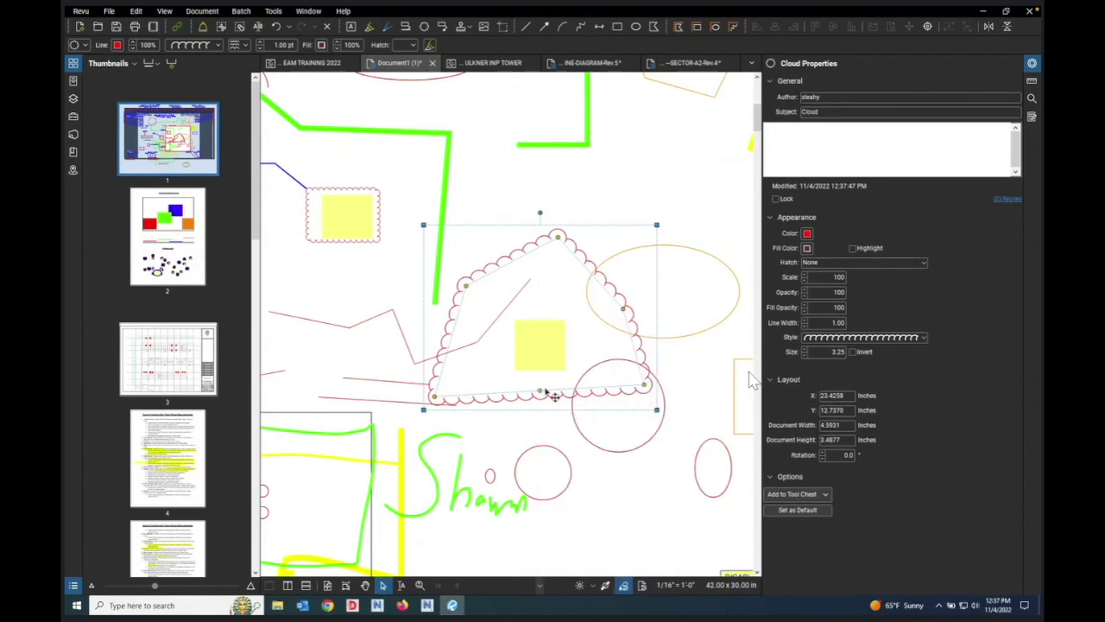
drag(544, 392, 547, 455)
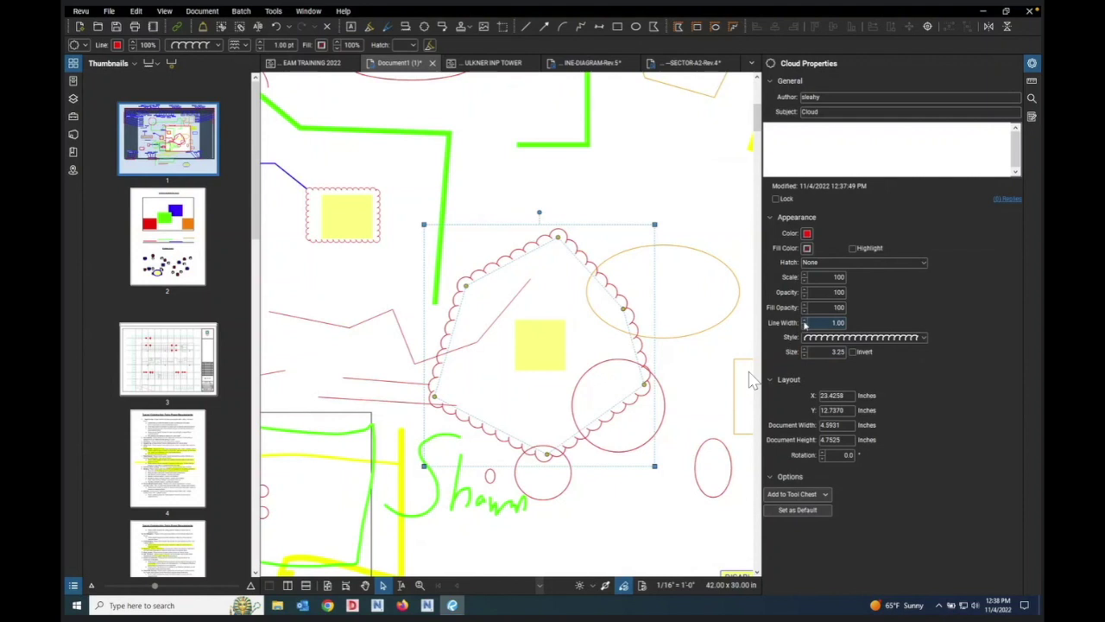
Step: Set the cloud's line width to 11.00 and turn on its Highlight option
scroll(805, 323, up, 10)
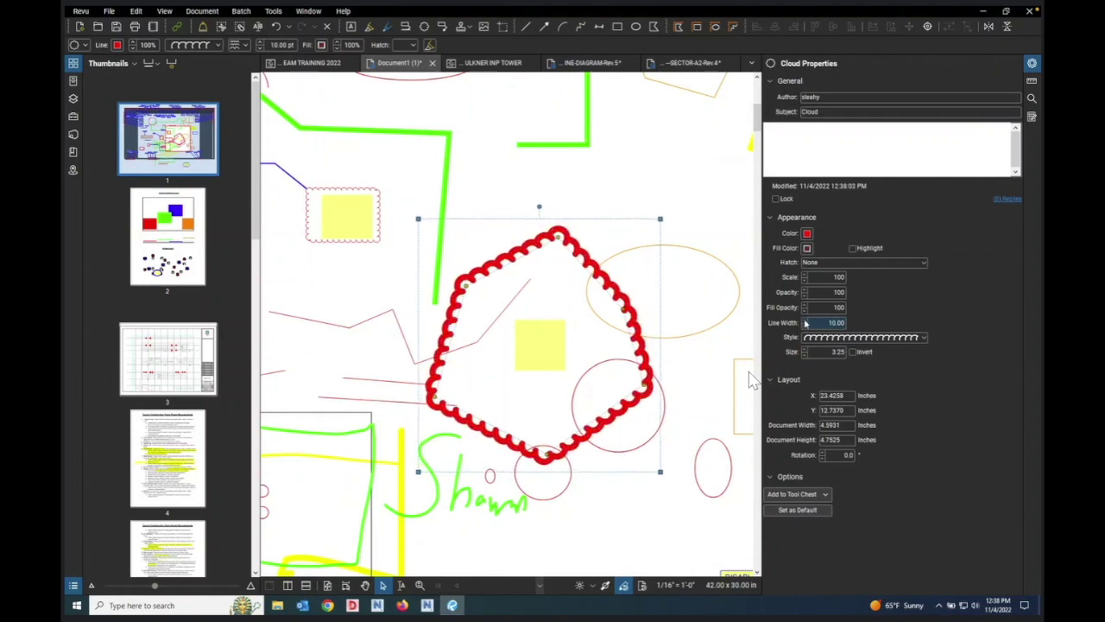
click(558, 300)
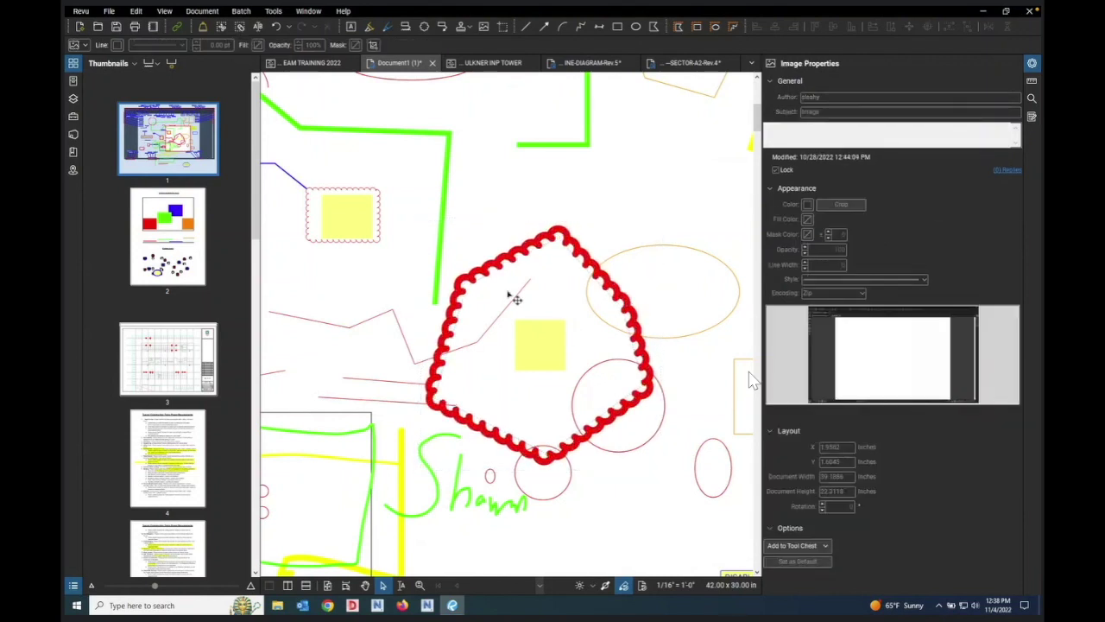
drag(511, 272, 516, 380)
click(853, 247)
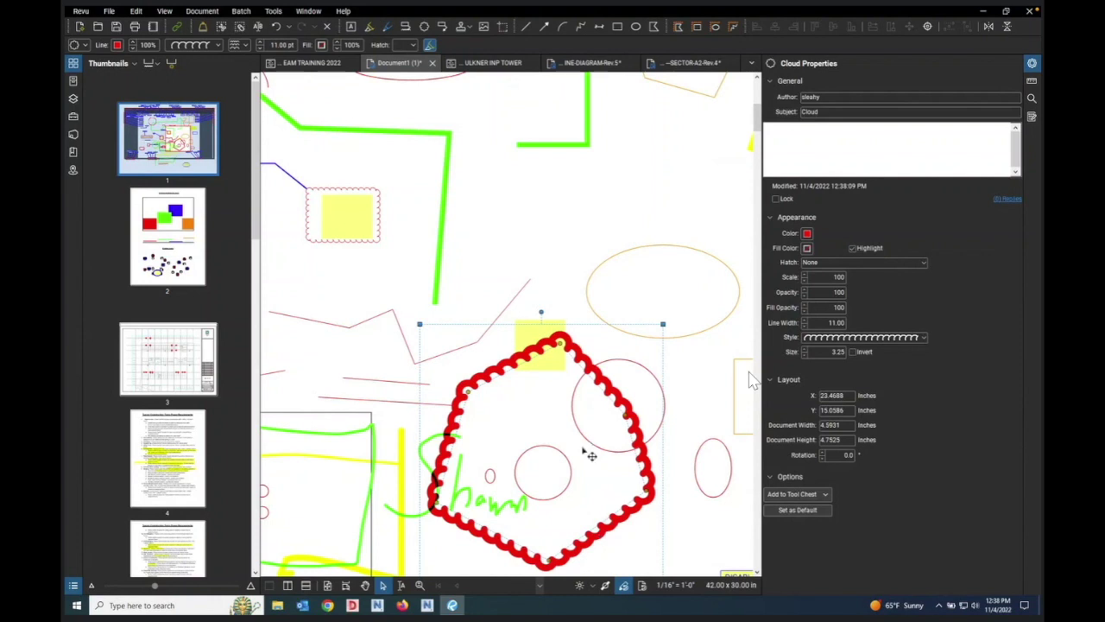
Step: Move the highlighted cloud up and to the left so its outline crosses the thick green line
drag(619, 408, 562, 228)
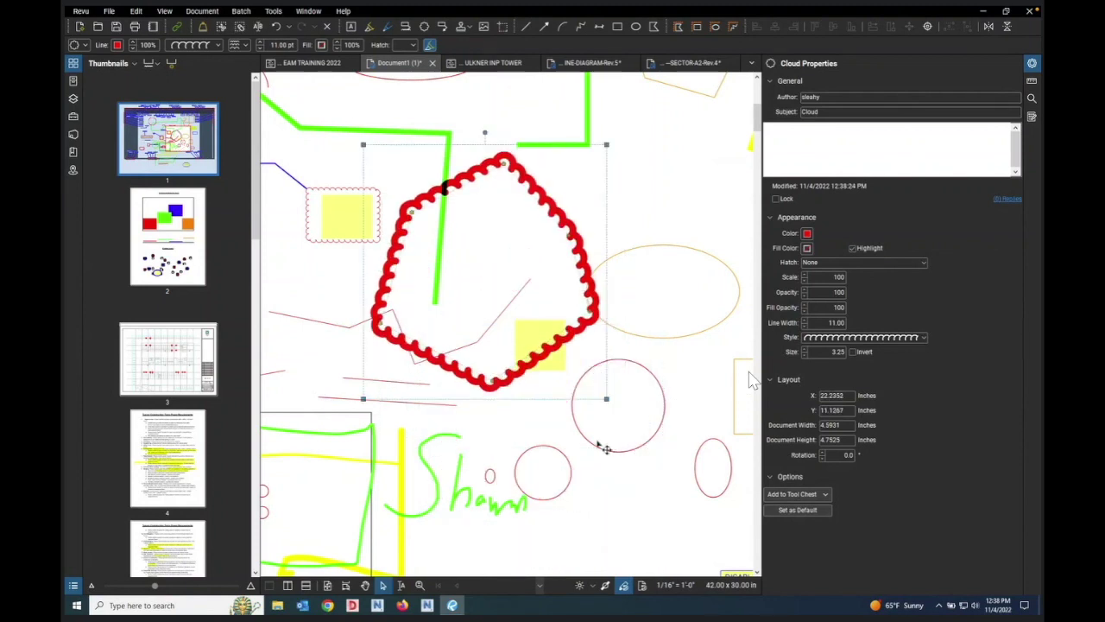
scroll(651, 222, down, 1)
scroll(651, 222, down, 1)
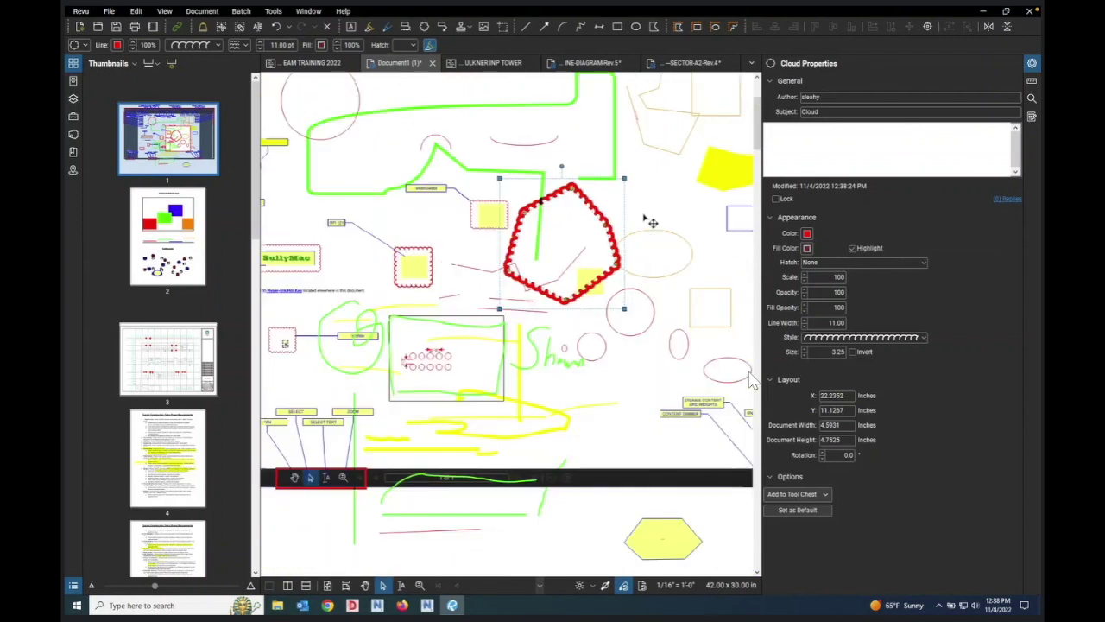
scroll(651, 222, up, 2)
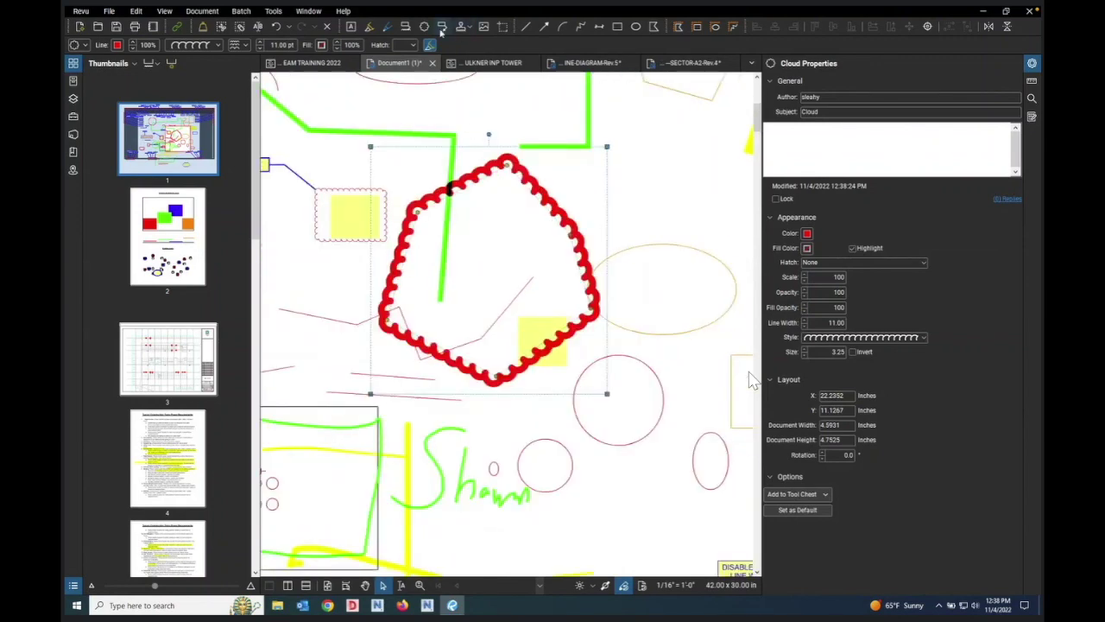
Step: Start the Callout tool
key(q)
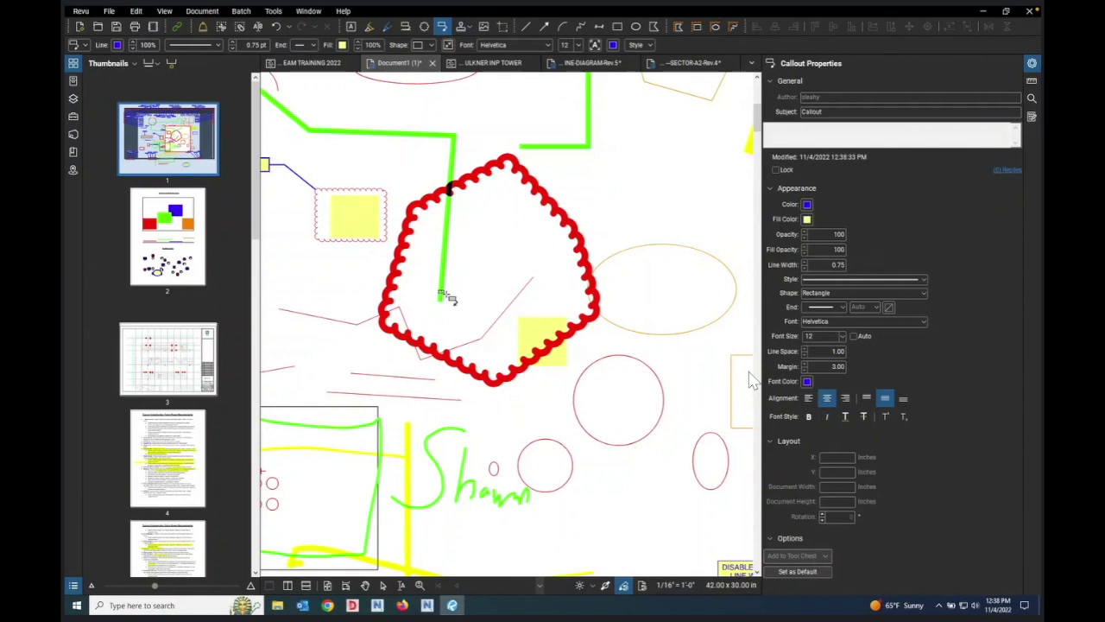
scroll(752, 380, down, 3)
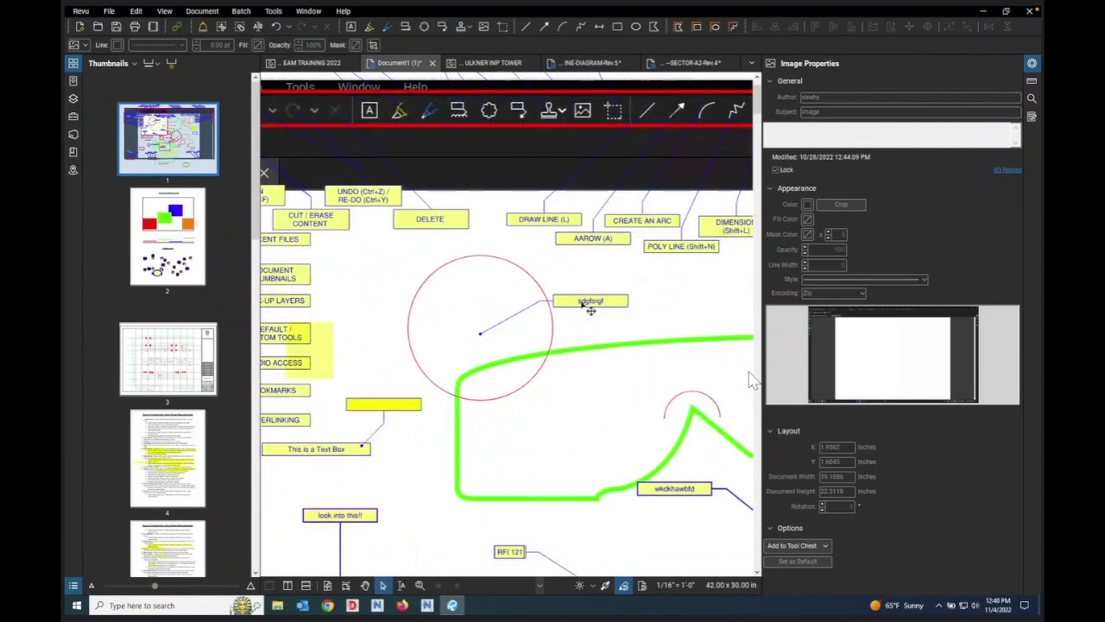
Step: Move the "sdgfsrgf" callout's text box up and left onto the upper part of the red circle
click(590, 303)
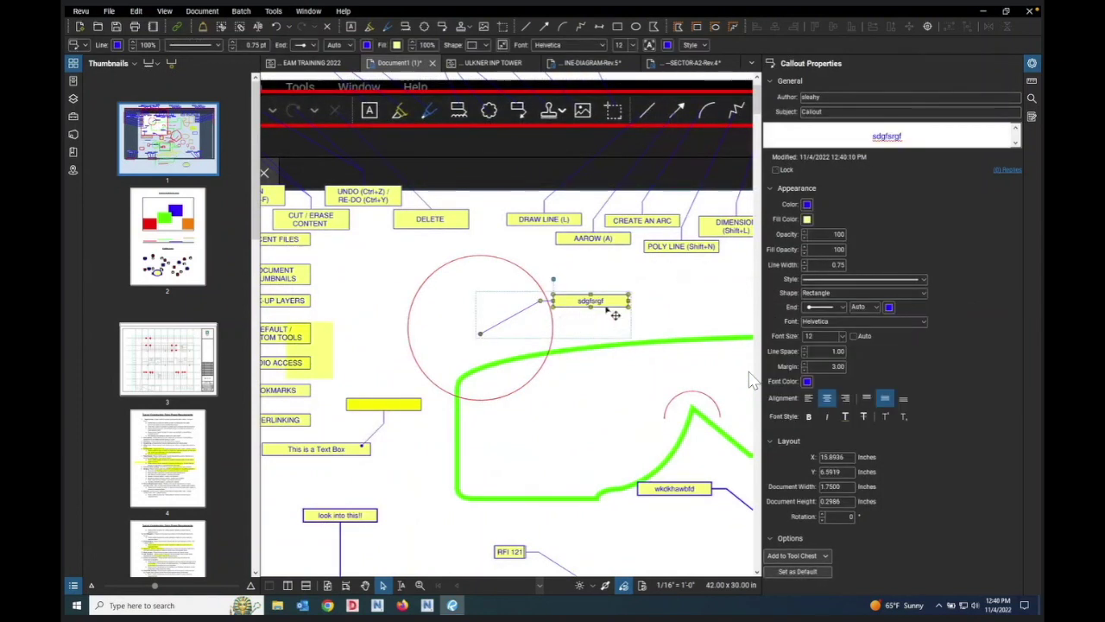
scroll(611, 312, up, 1)
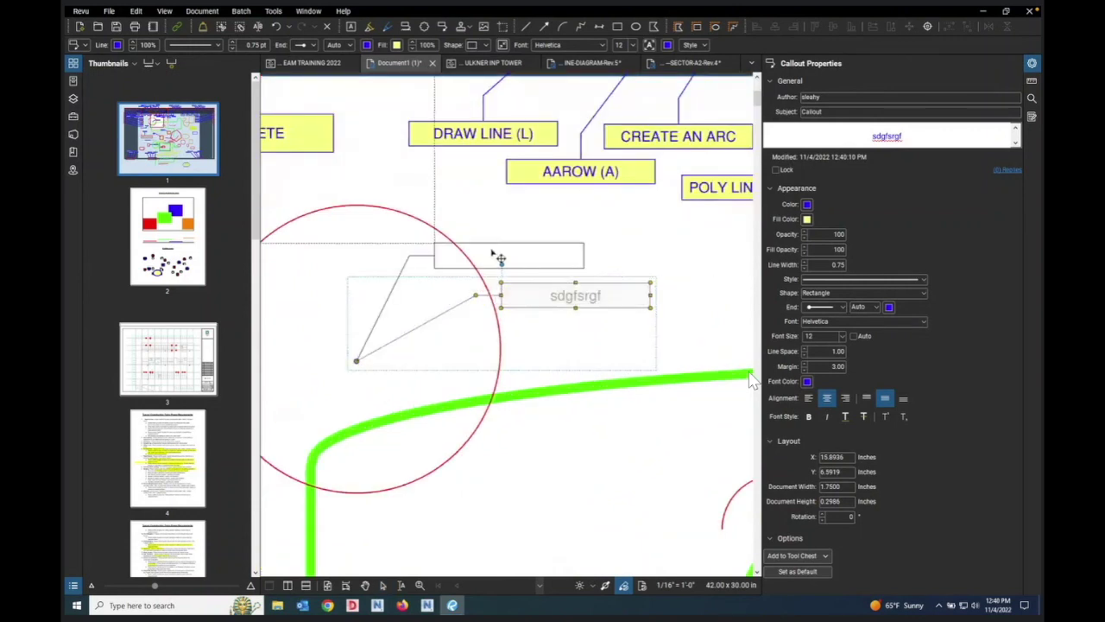
drag(434, 248, 431, 244)
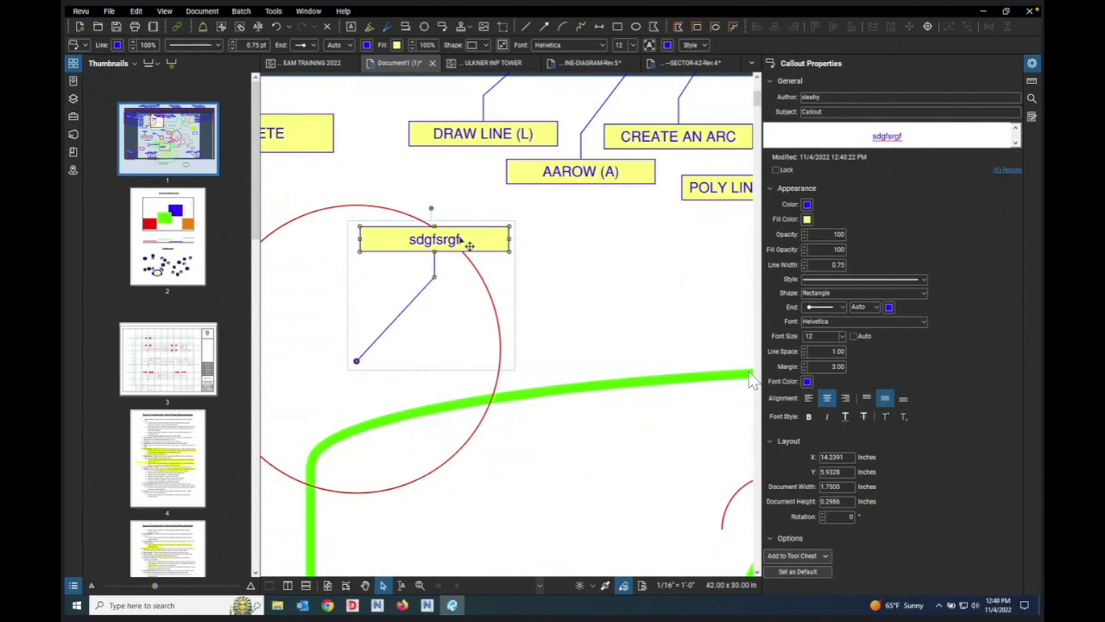
Step: Move the callout's leader elbow around its text box, and shift the box to the circle's upper left, ending with the elbow above the box
scroll(610, 338, down, 2)
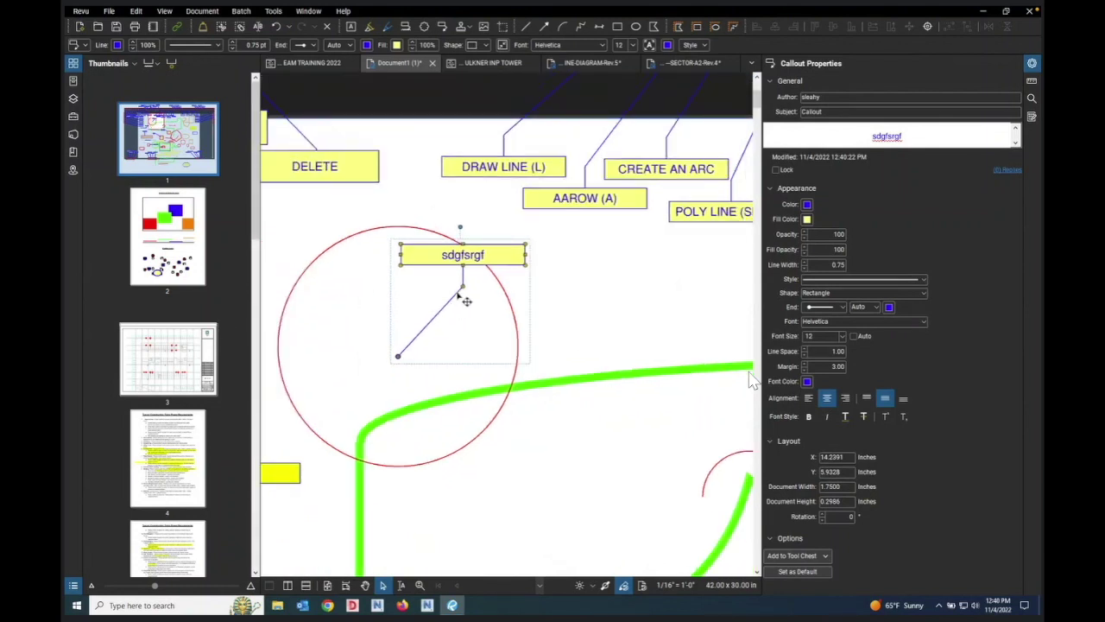
drag(463, 287, 377, 255)
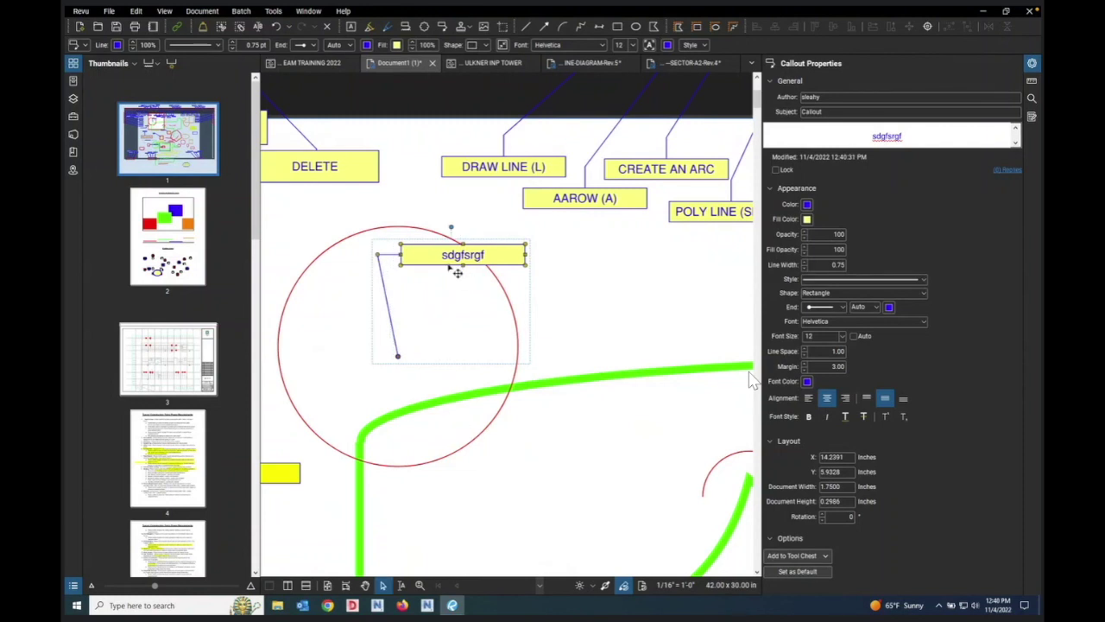
drag(481, 264, 433, 202)
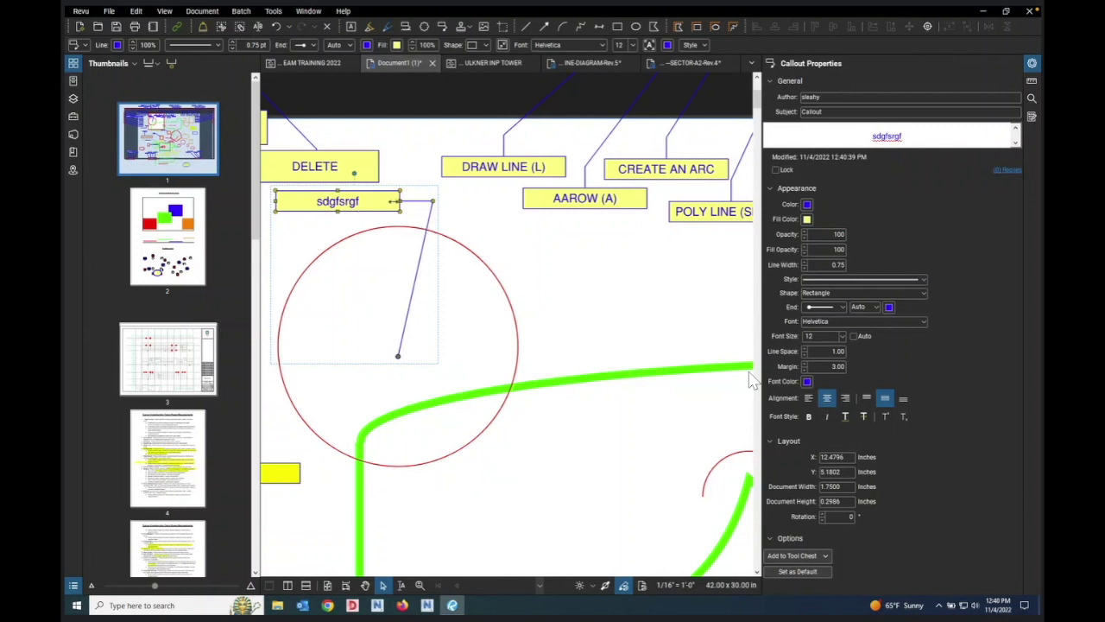
drag(434, 202, 337, 131)
mouse_move(520, 592)
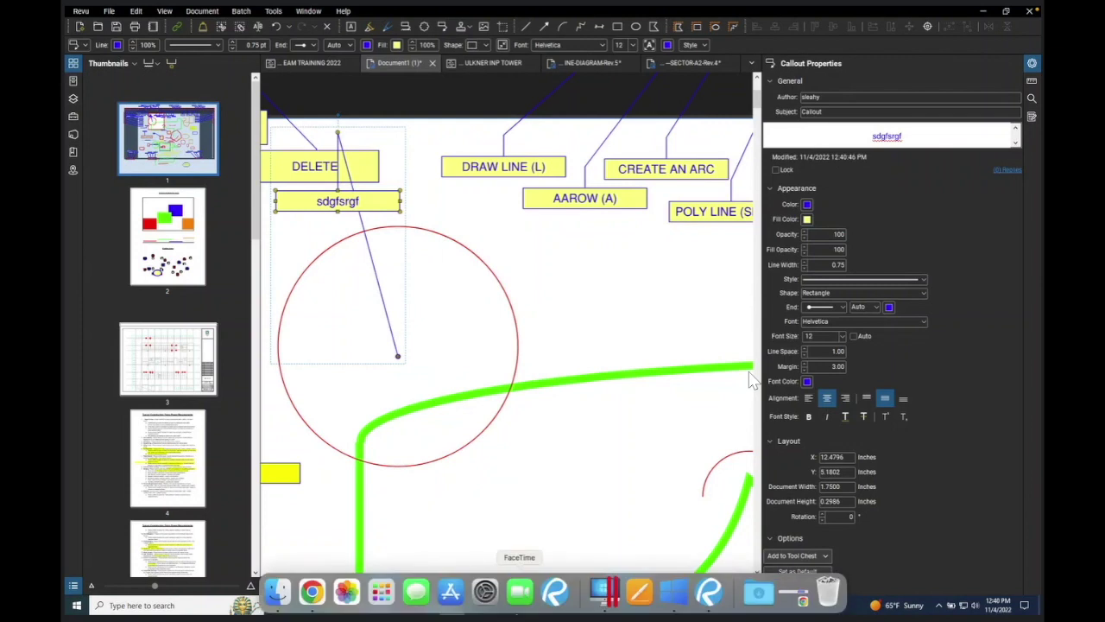
Step: Move the callout's text box to the right of the red circle and place its leader tip on the circle's upper-right edge
drag(347, 207, 609, 345)
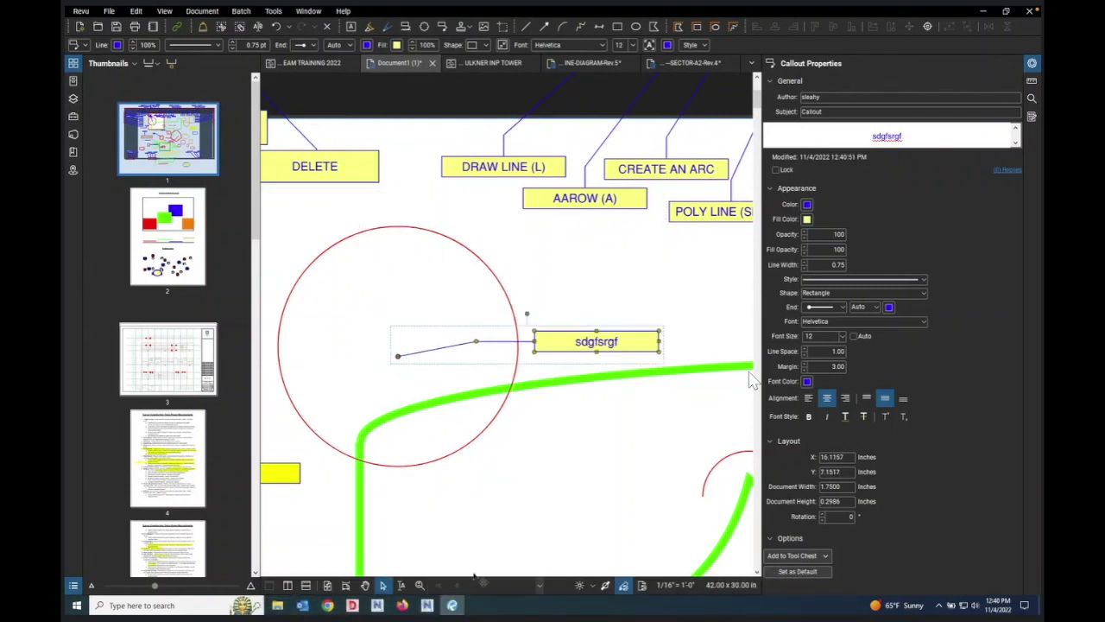
click(508, 244)
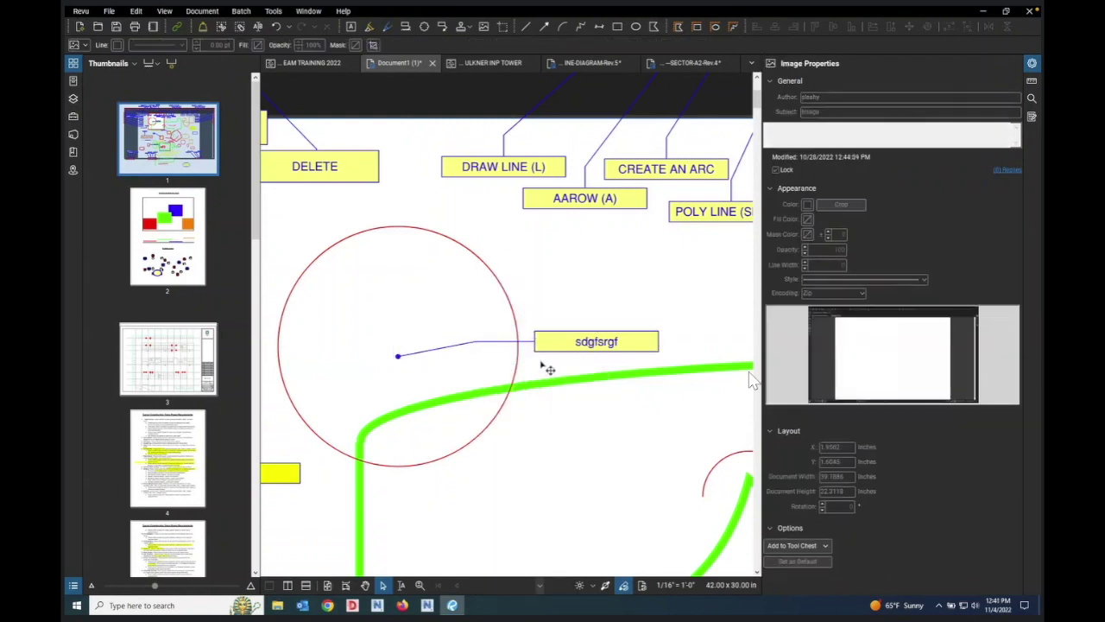
scroll(579, 326, down, 3)
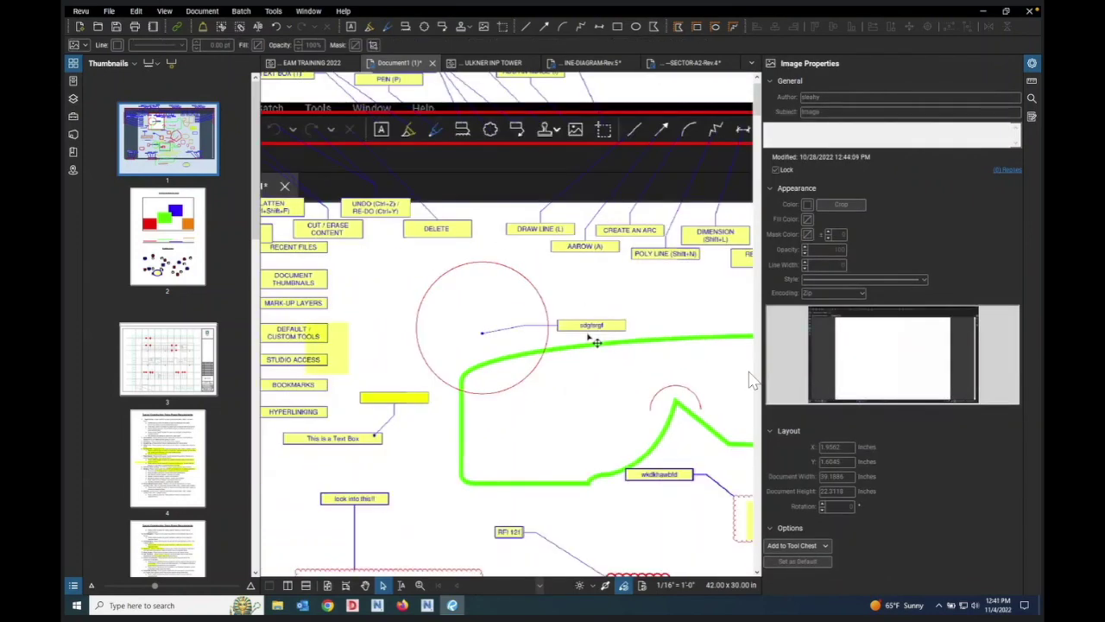
drag(588, 335, 626, 313)
drag(484, 333, 512, 268)
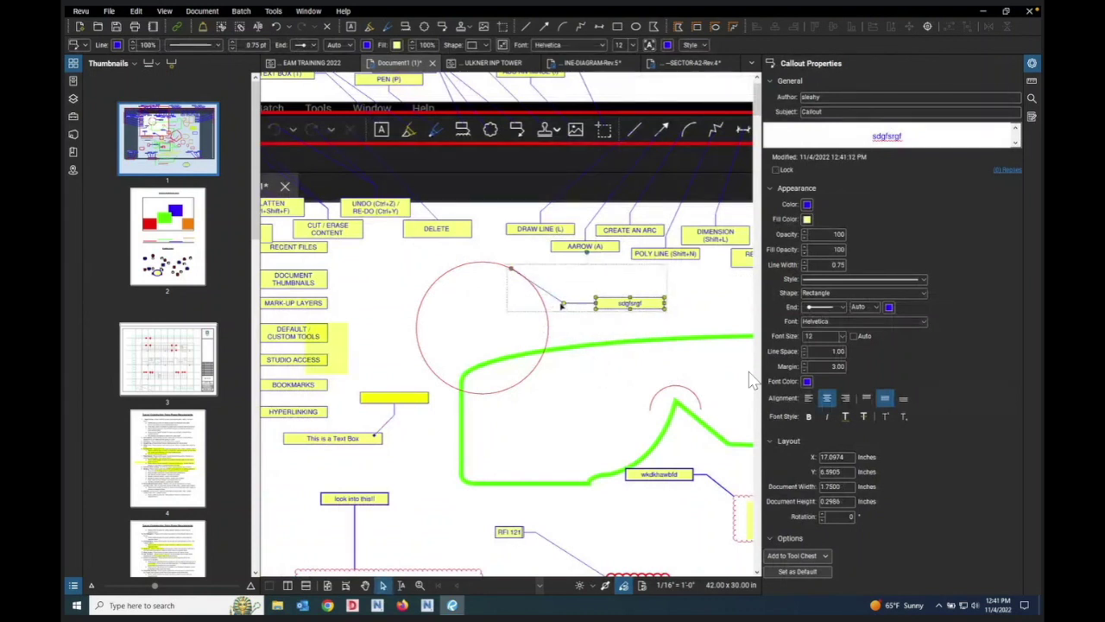
Step: Add a second leader from the callout to the RFI 121 label and align its elbow with the first leader's
right_click(564, 304)
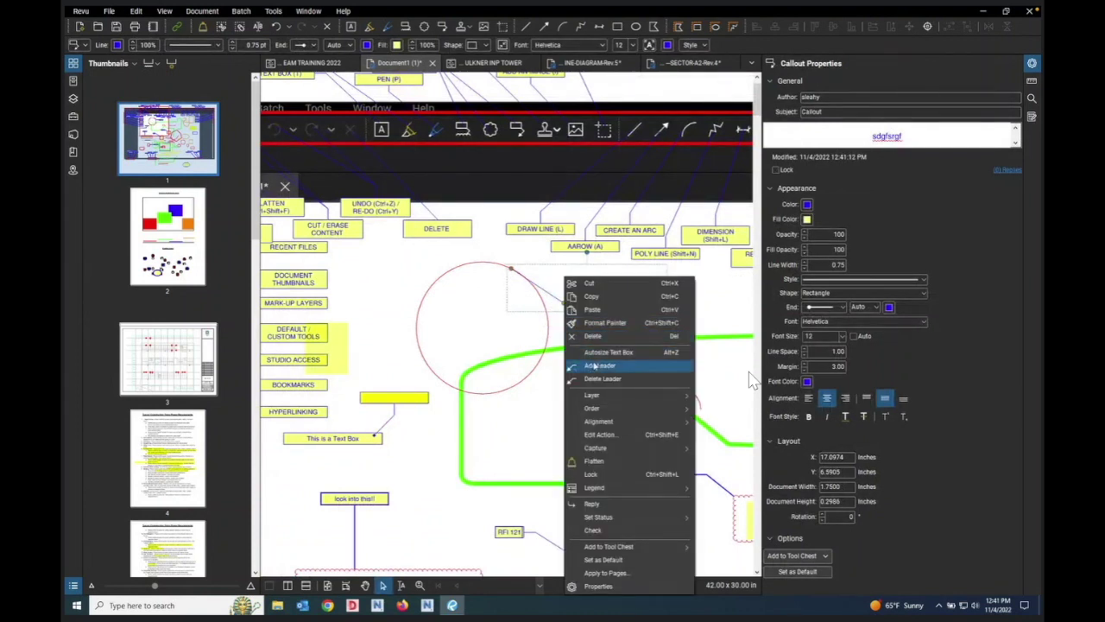
click(594, 354)
click(523, 529)
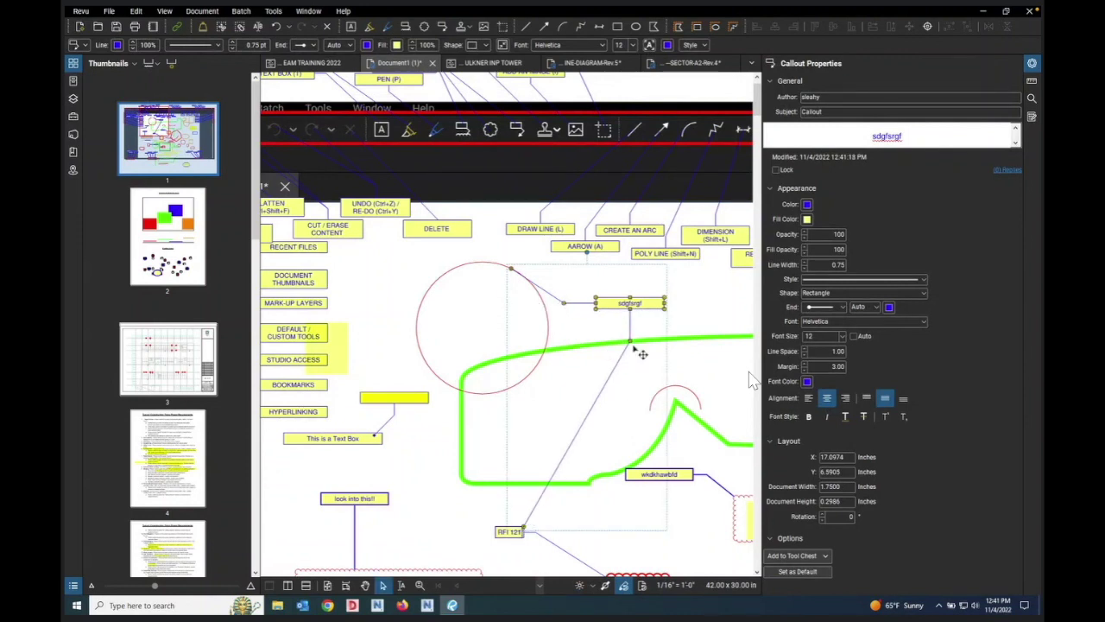
drag(631, 344, 577, 305)
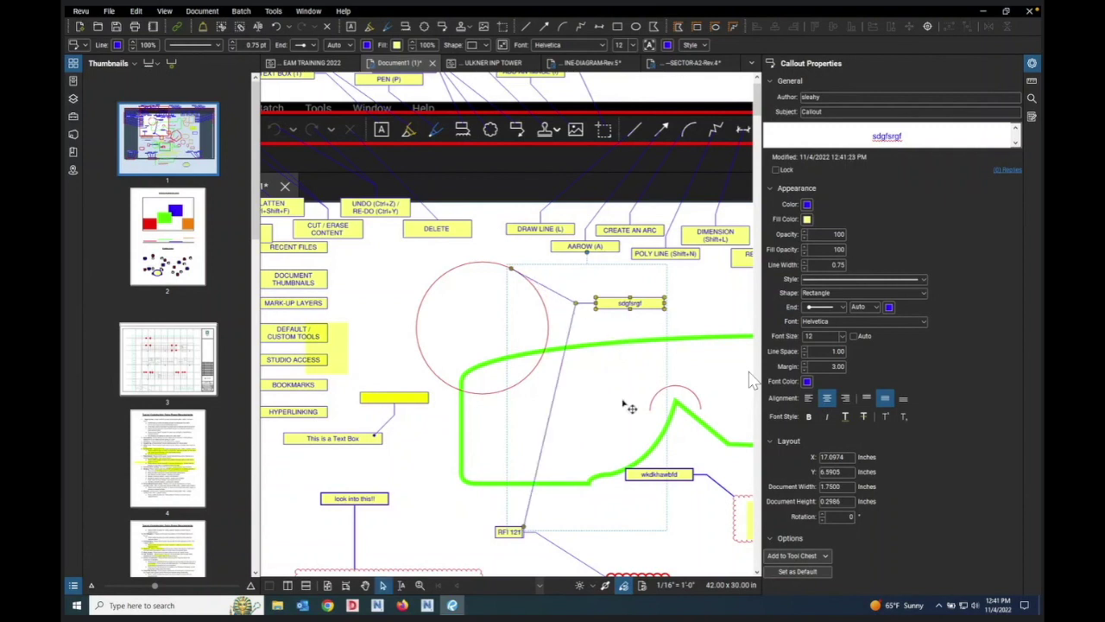
Step: Delete the callout's leader that points to the RFI 121 label
scroll(533, 334, up, 1)
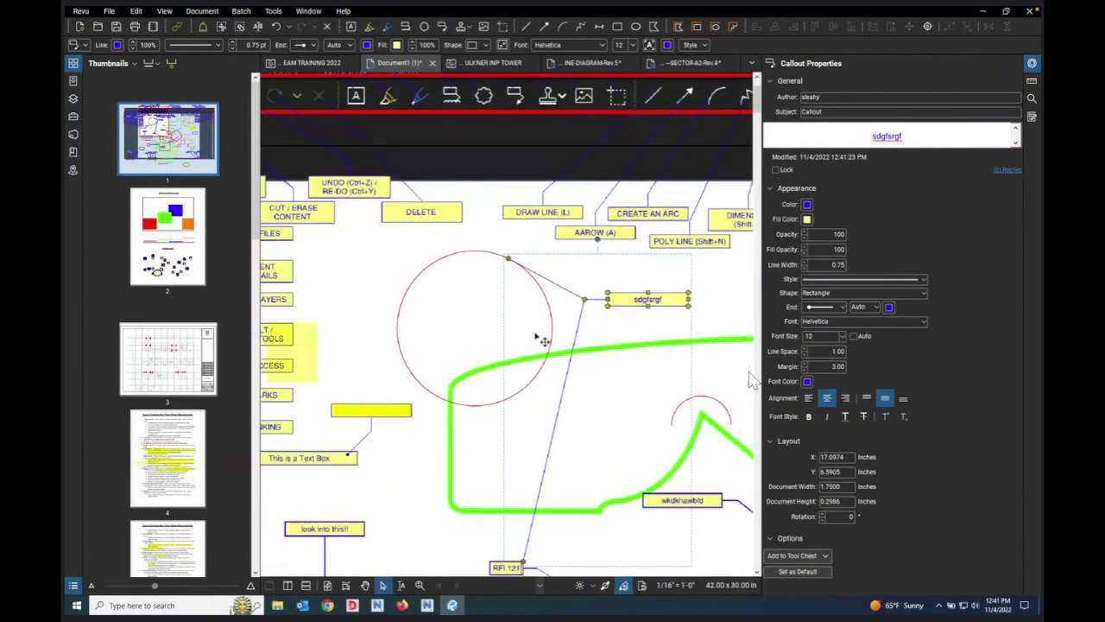
right_click(585, 300)
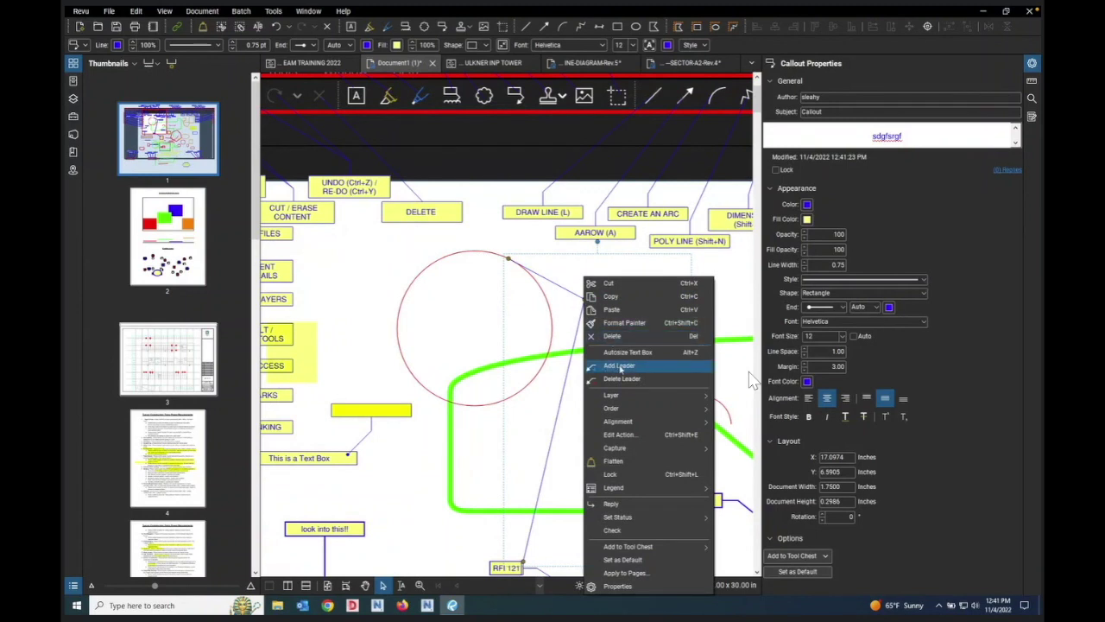
key(Escape)
right_click(563, 394)
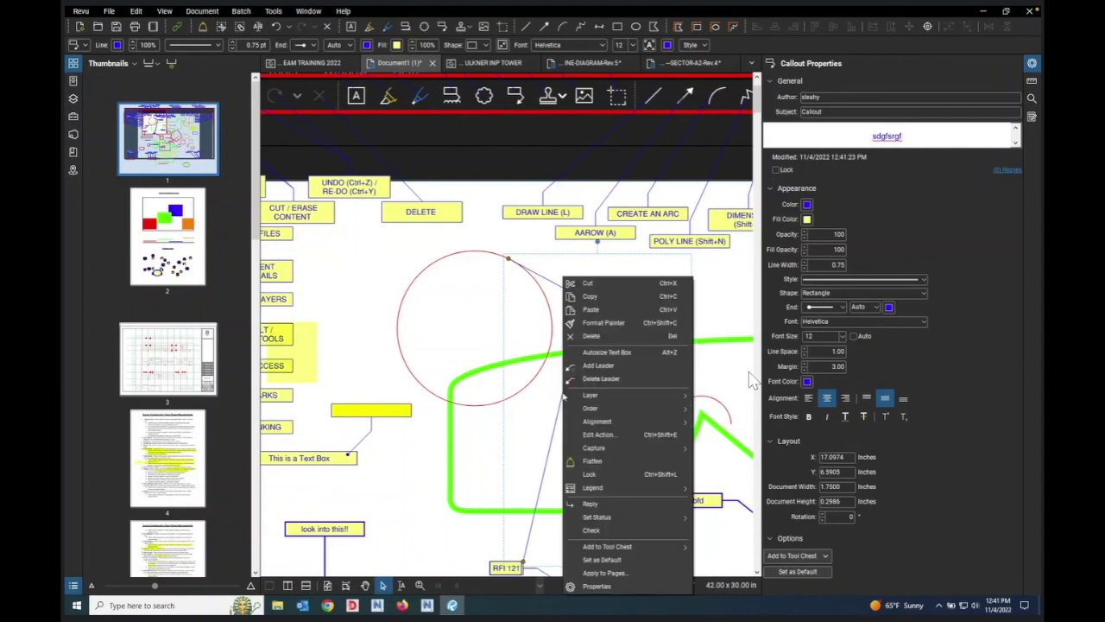
click(603, 378)
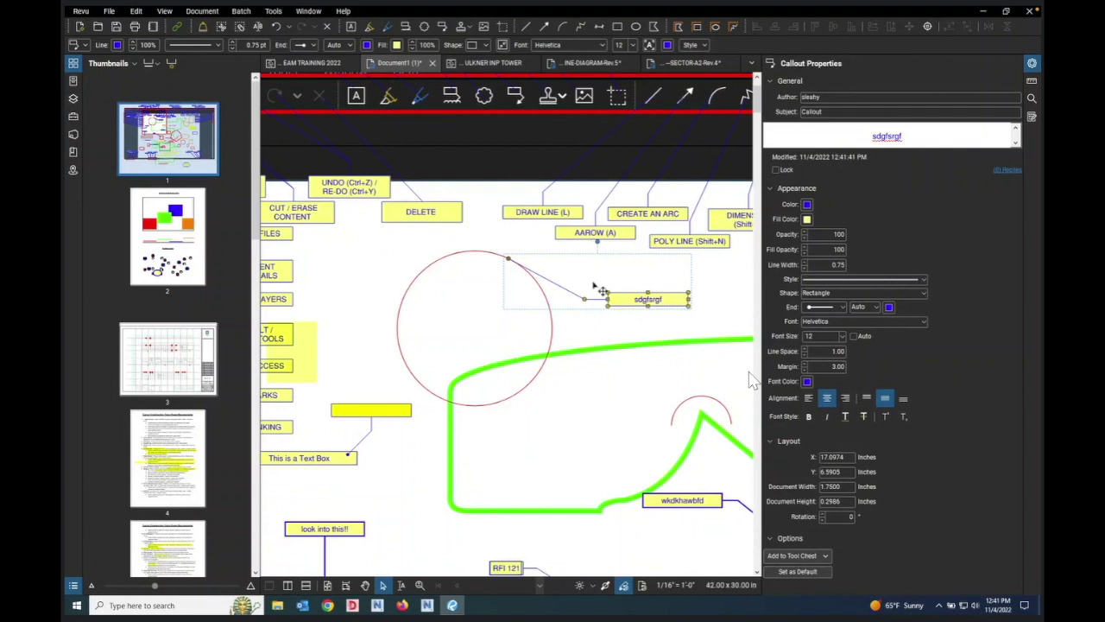
Step: Duplicate the callout below the original, lower the copy's text box, and move its leader tip down and left inside the circle
drag(635, 307, 623, 355)
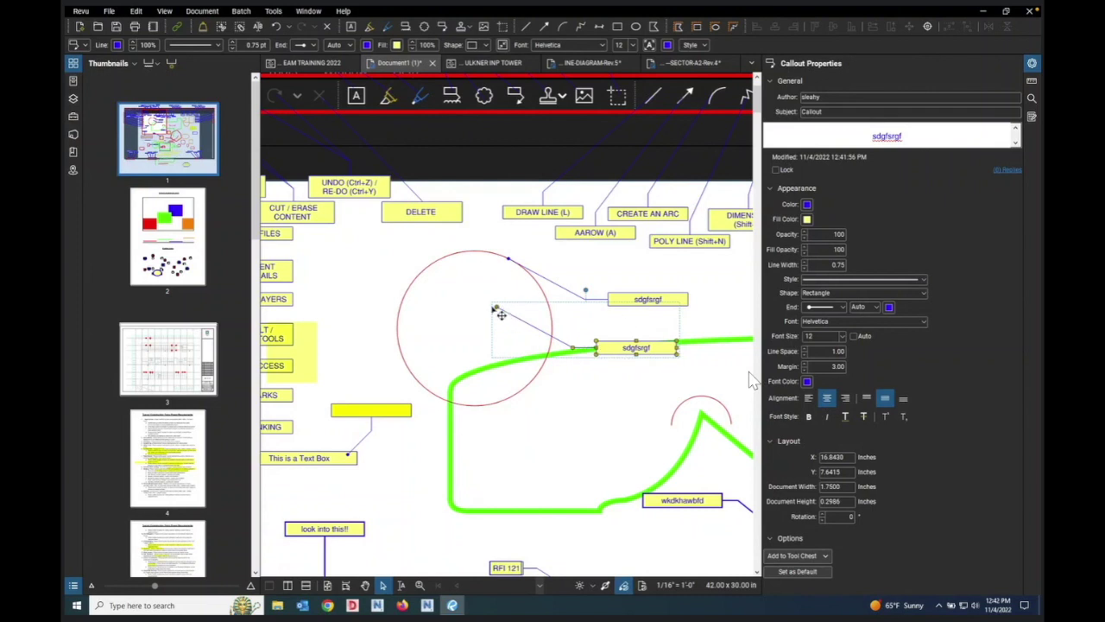
drag(616, 356, 629, 404)
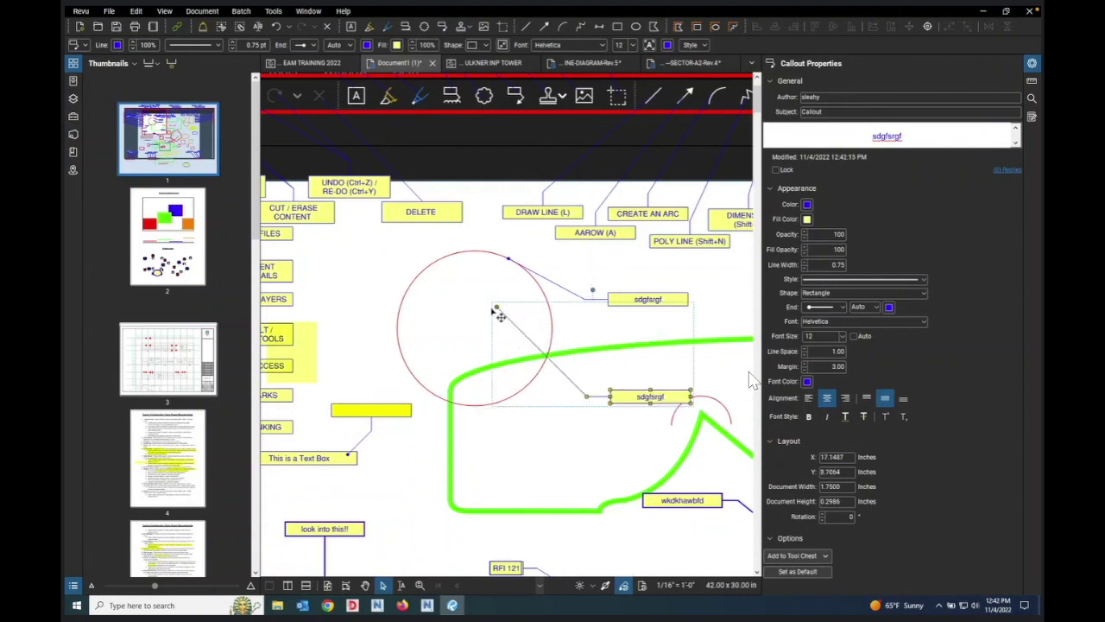
drag(494, 310, 449, 348)
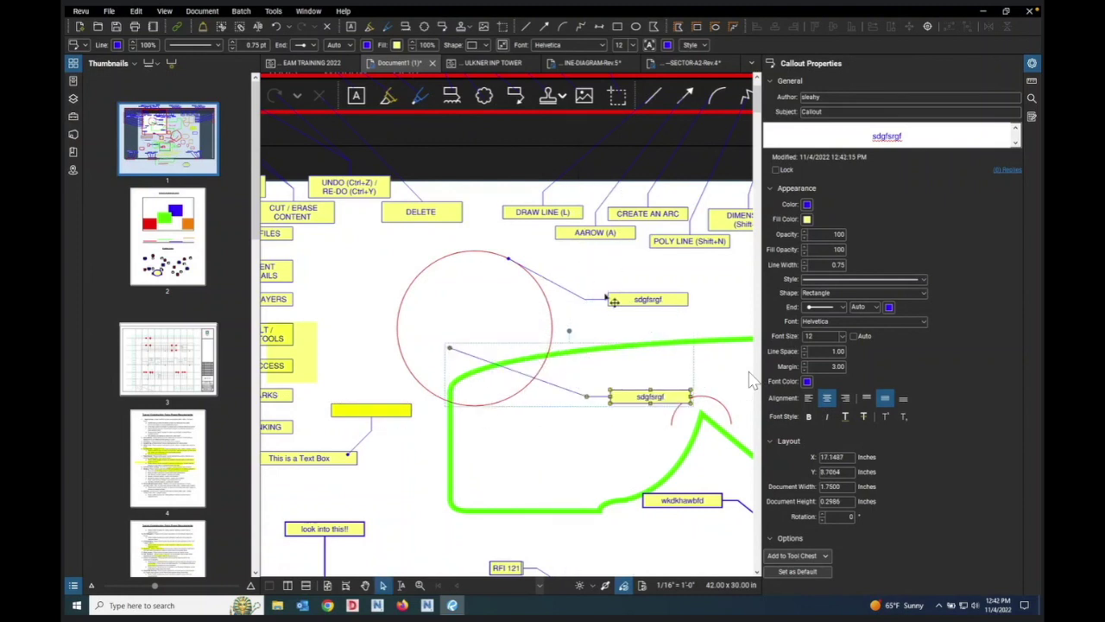
Step: Duplicate the original callout to the left, placing the copy's text box inside the red circle
click(648, 301)
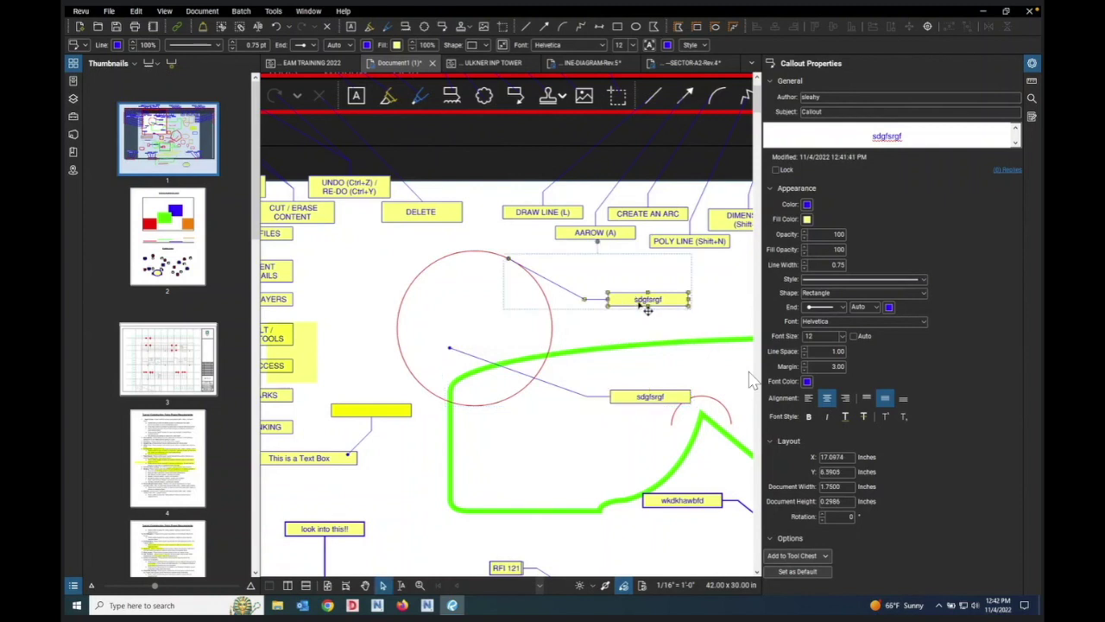
drag(648, 309, 469, 311)
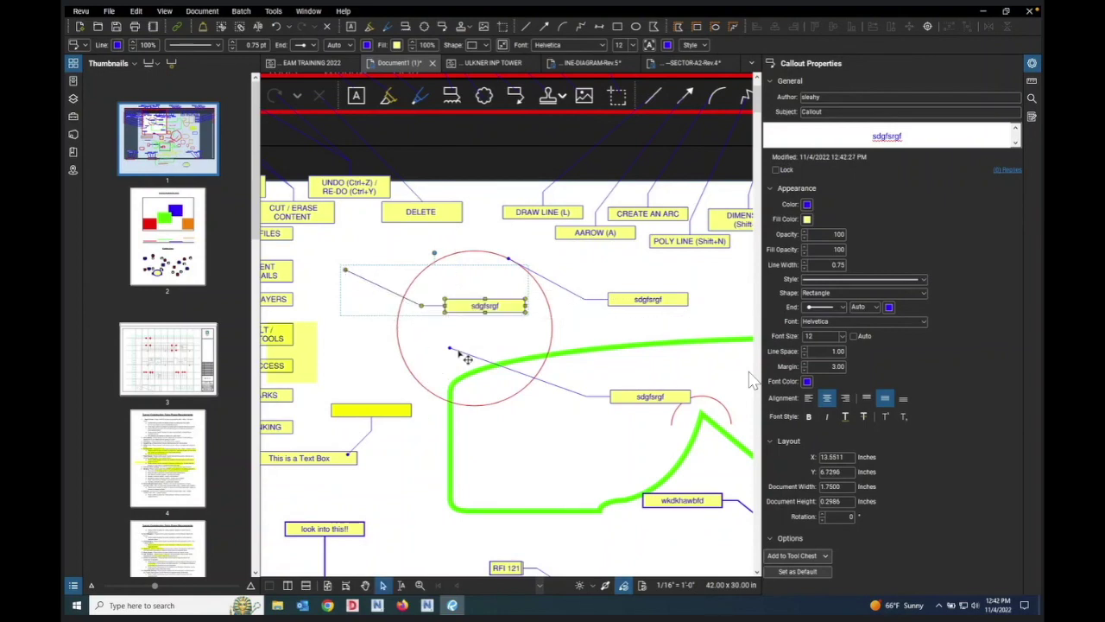
scroll(420, 308, down, 5)
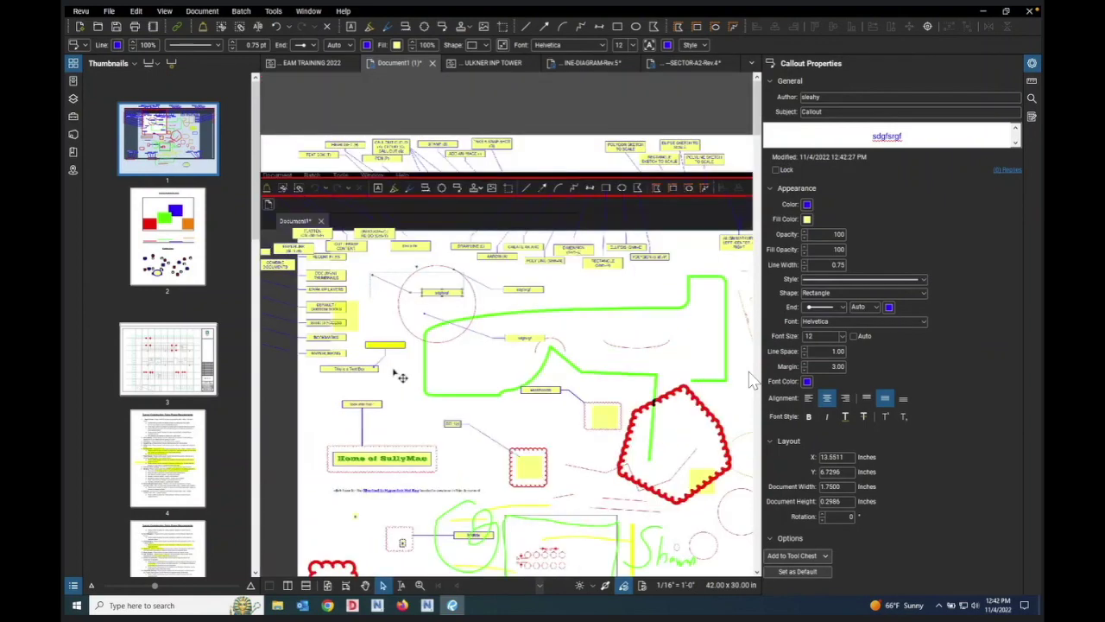
Step: Draw two clouds beside the callouts: one about 3.6 × 1.7 in below the original callout, another about 1.4 × 1.8 in at the circle's edge
scroll(545, 241, up, 4)
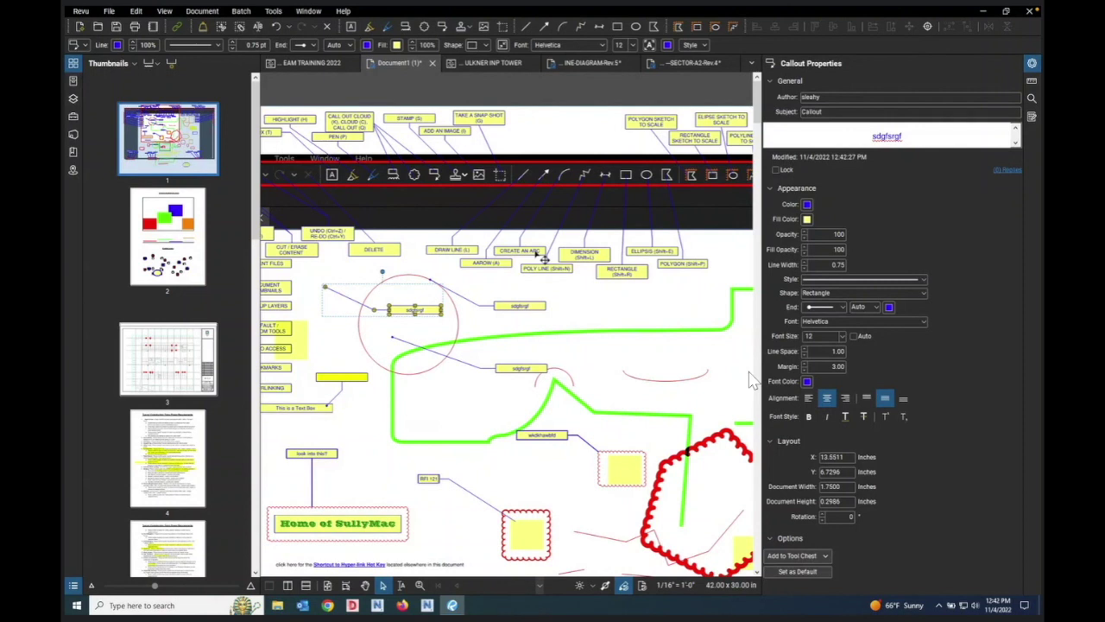
click(424, 27)
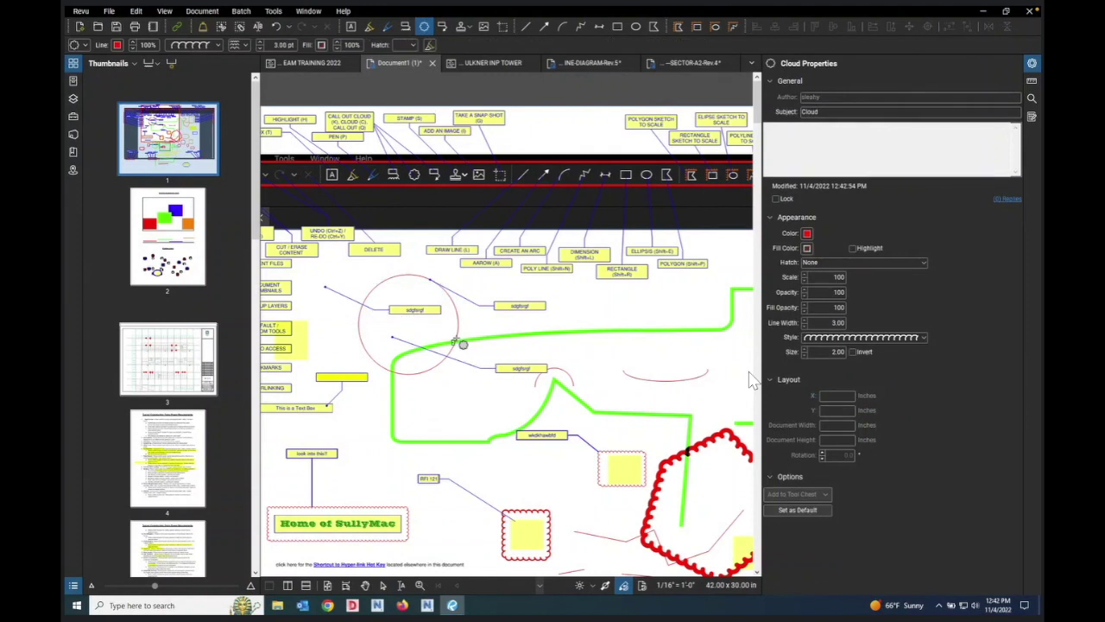
drag(486, 318, 598, 372)
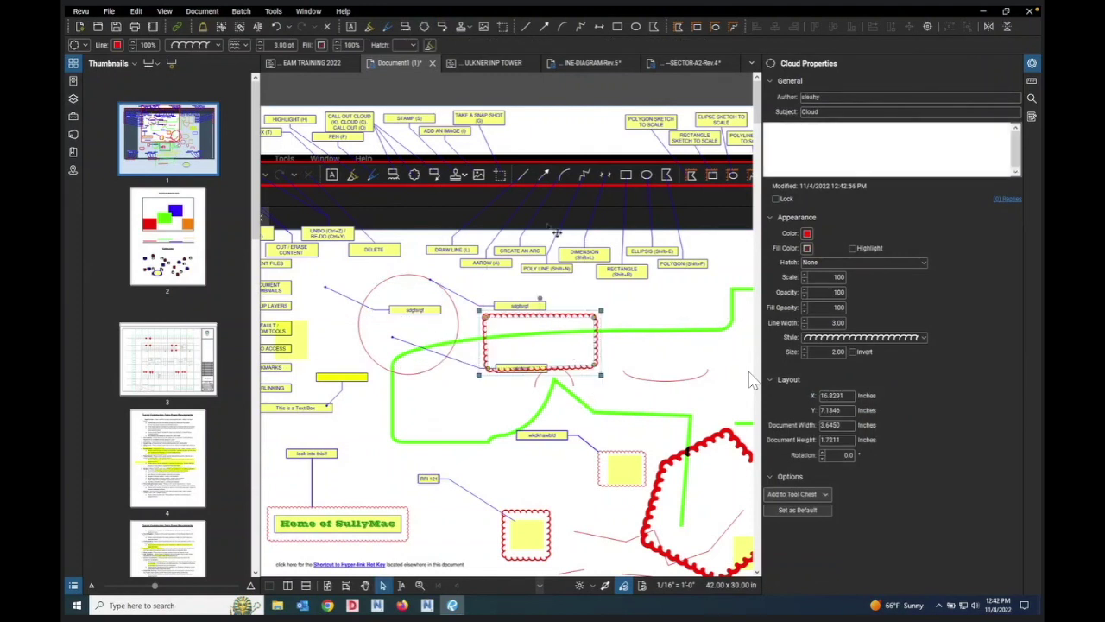
click(424, 27)
drag(416, 320, 467, 380)
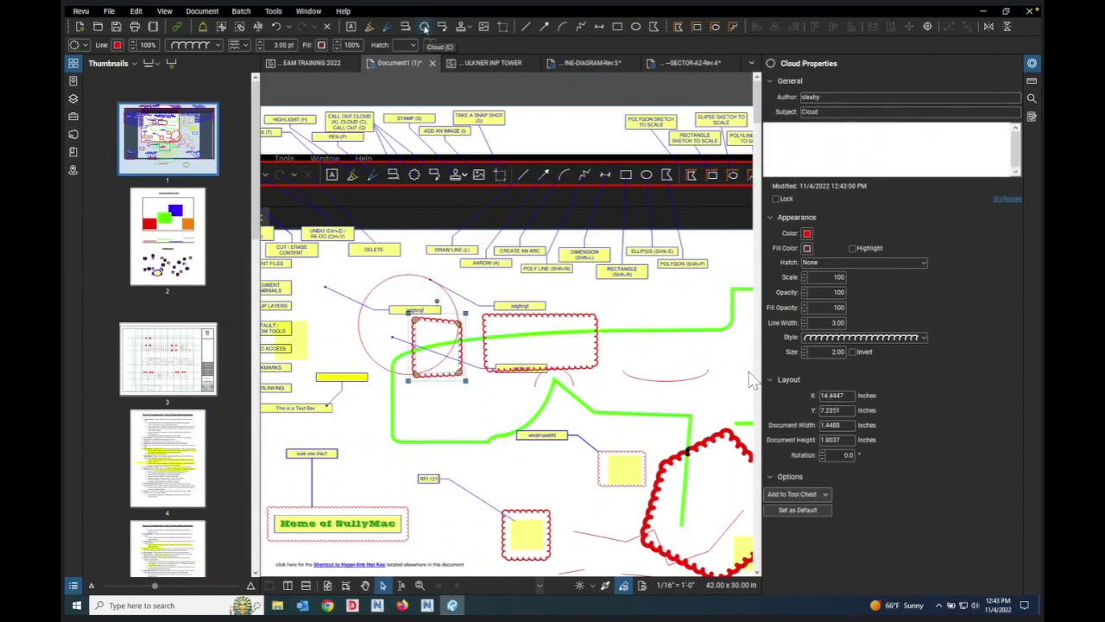
Step: Draw five more rectangular clouds around the green pen line, ending with one about 0.7 × 1.1 in inside the red circle
click(424, 26)
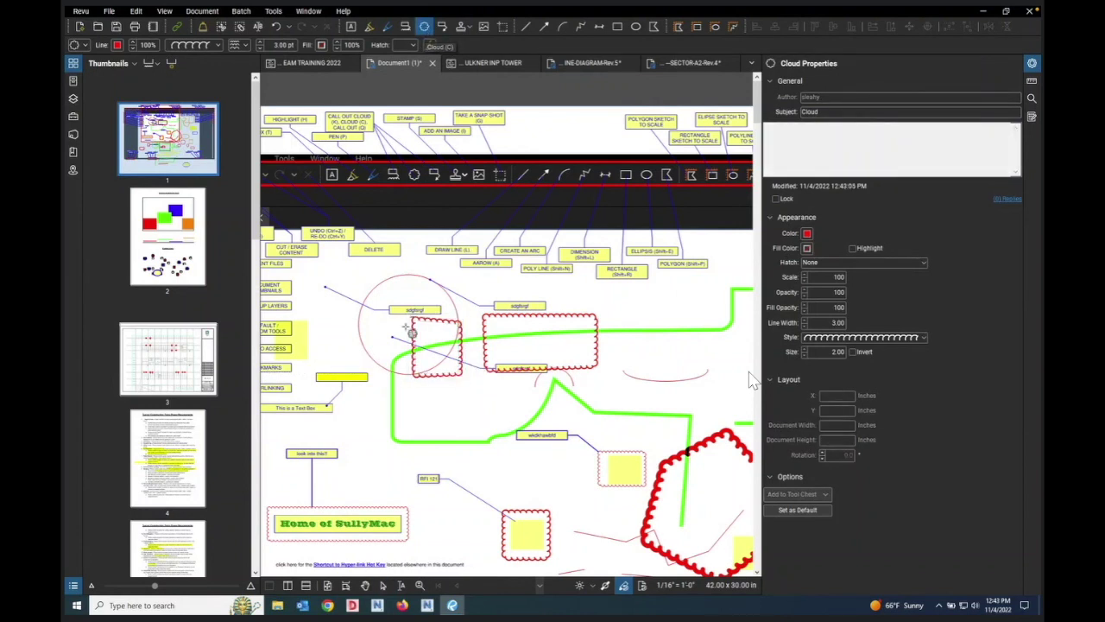
drag(365, 424, 455, 470)
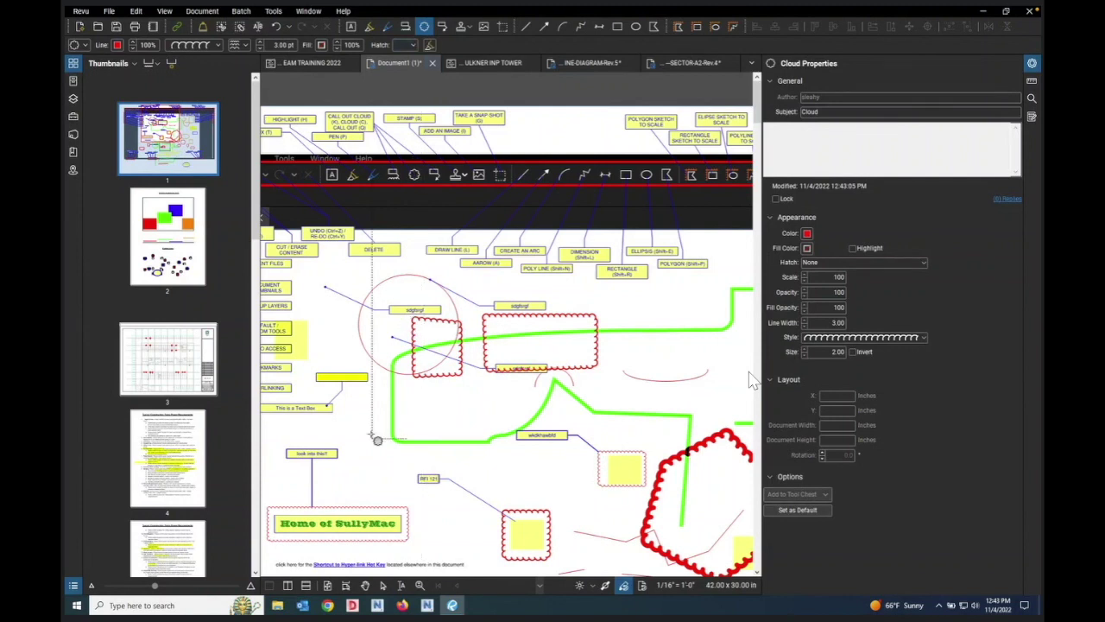
drag(484, 387, 509, 429)
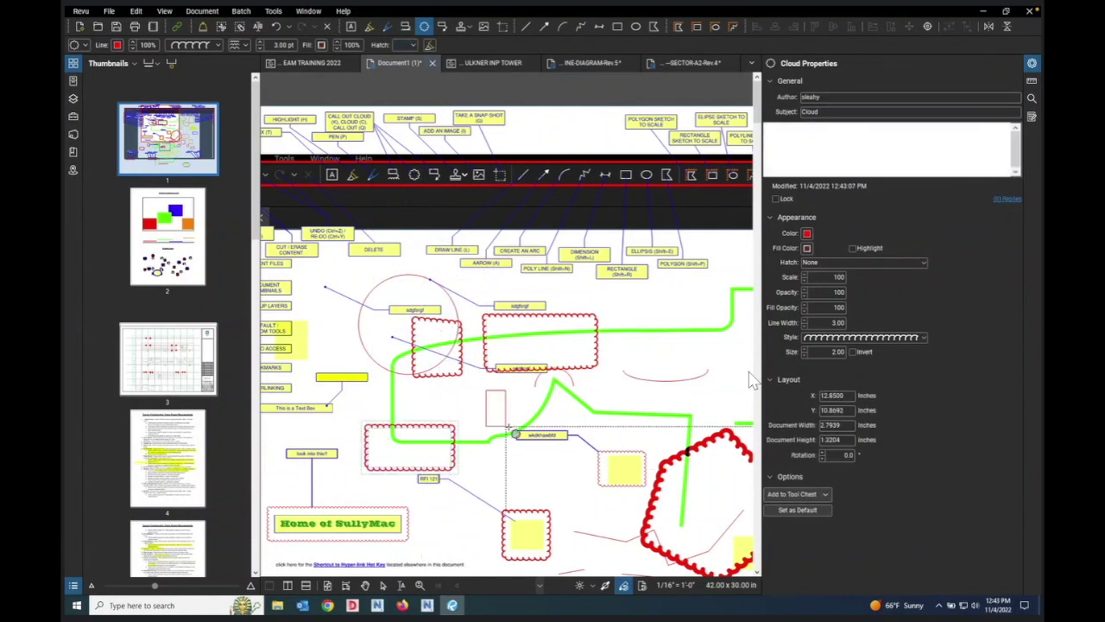
drag(579, 372, 645, 418)
drag(663, 331, 698, 377)
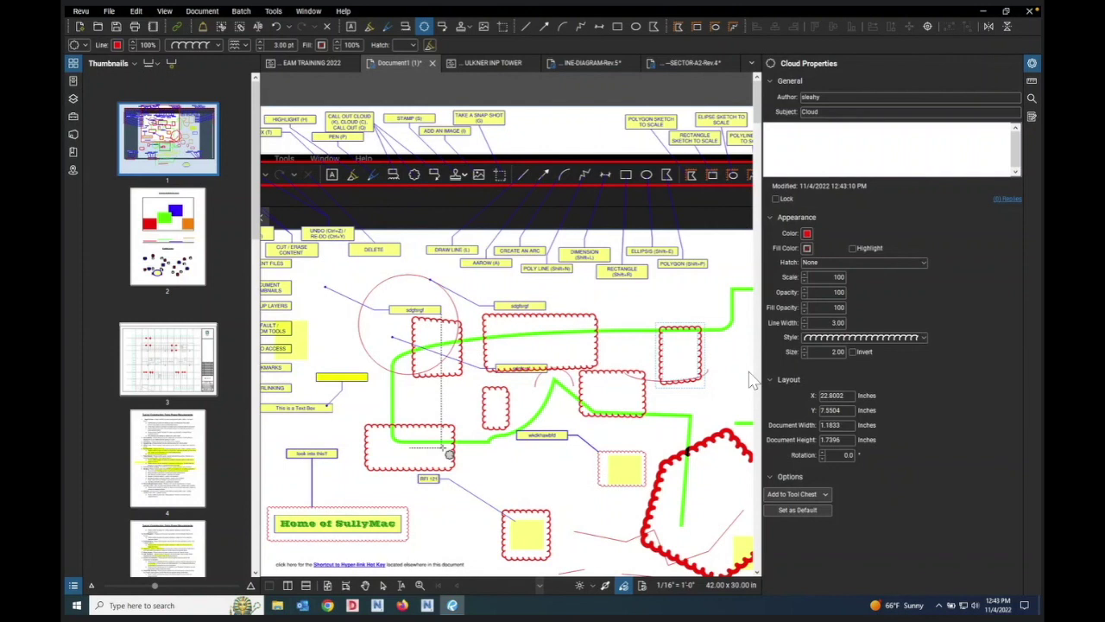
click(425, 29)
drag(370, 325, 398, 367)
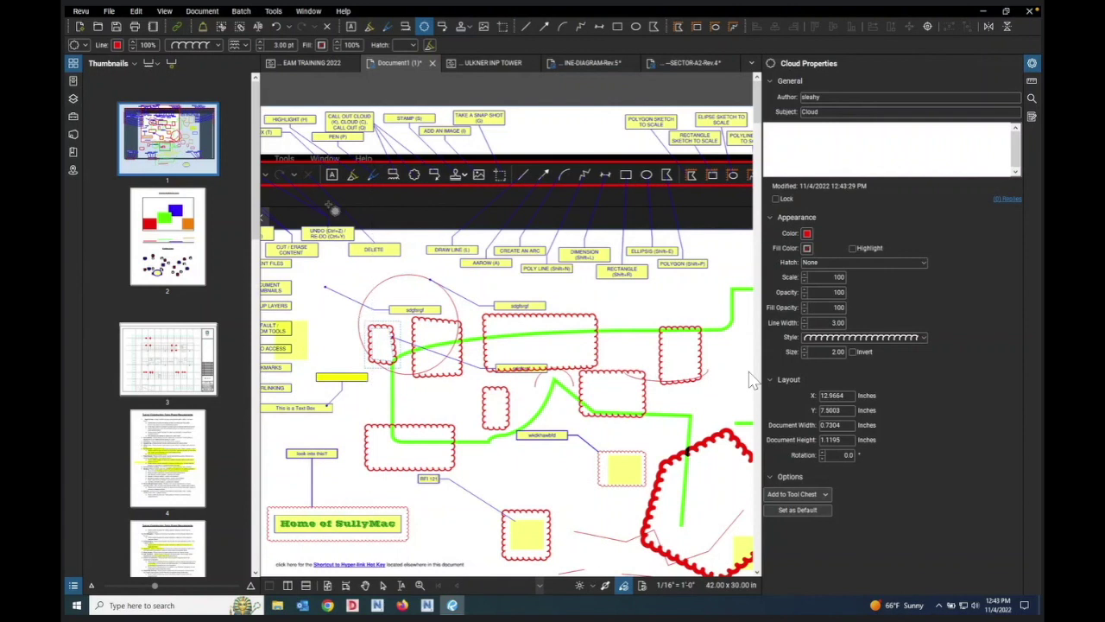
Step: Draw two more clouds along the upper part of the red circle, about 0.8 × 0.7 in and 1.2 × 0.9 in
click(251, 13)
mouse_move(270, 15)
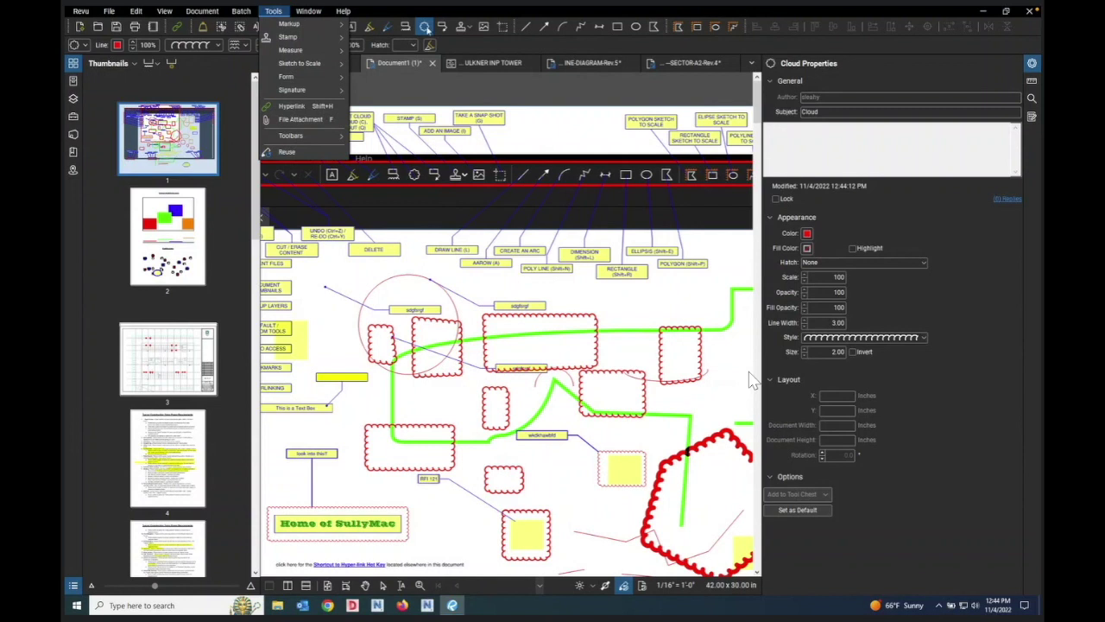
key(Escape)
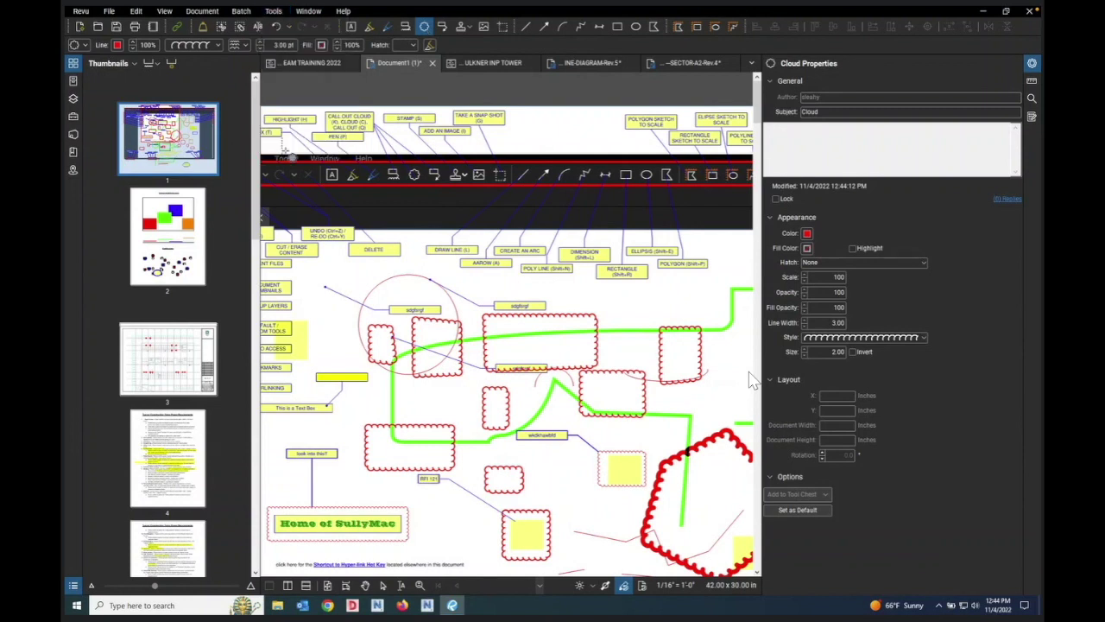
key(ctrl+v)
key(ctrl+v)
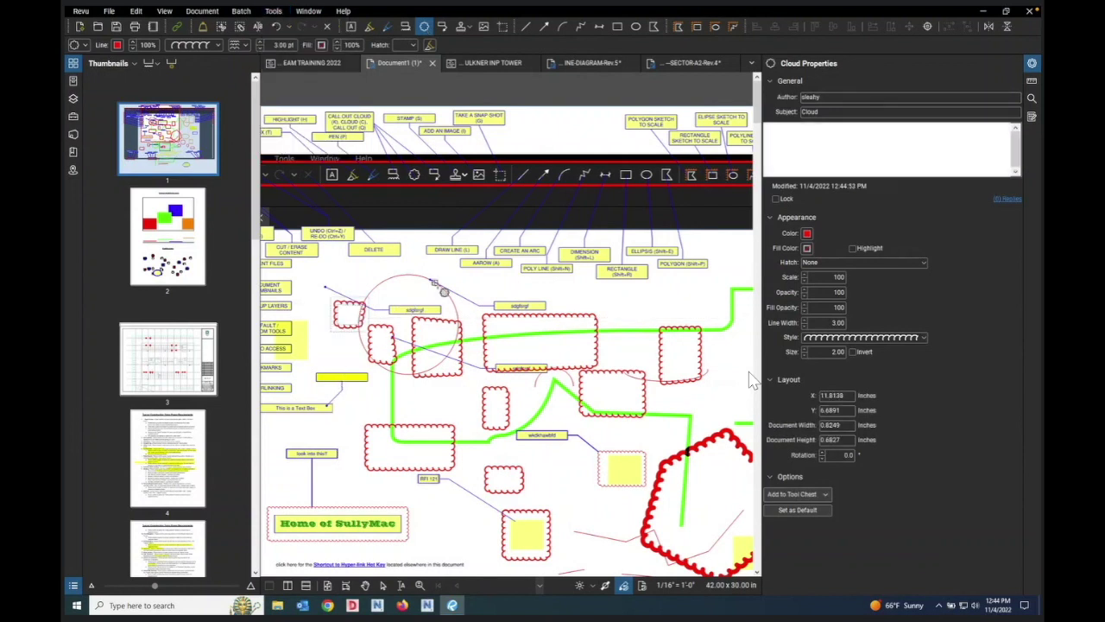
key(Escape)
key(c)
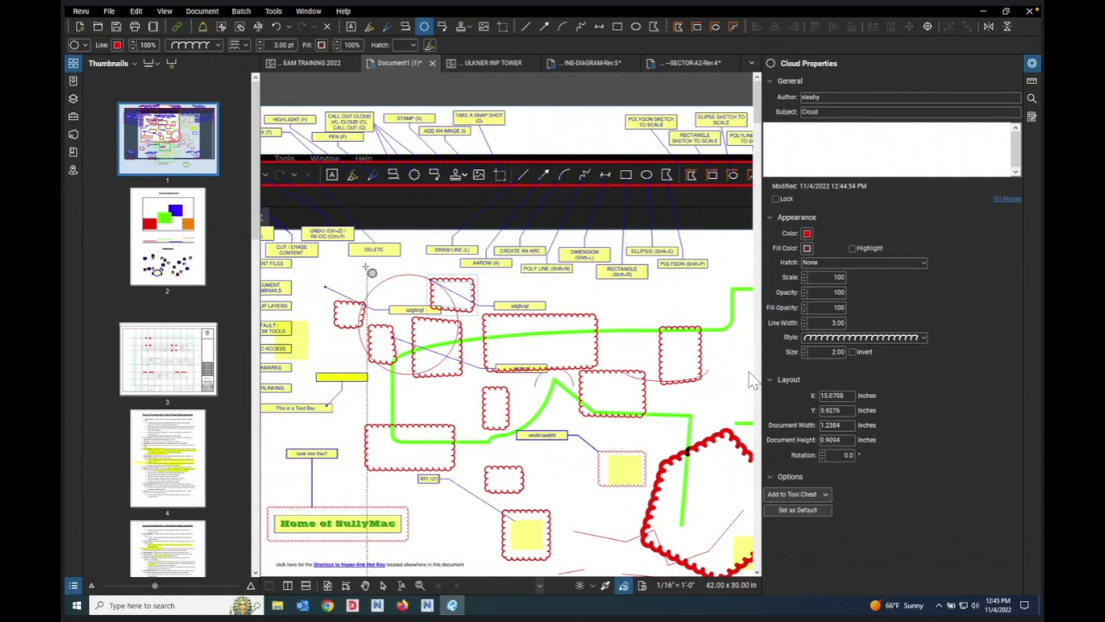
Step: Leave the Cloud tool, toggle the Reuse option, and activate Cloud again
right_click(345, 275)
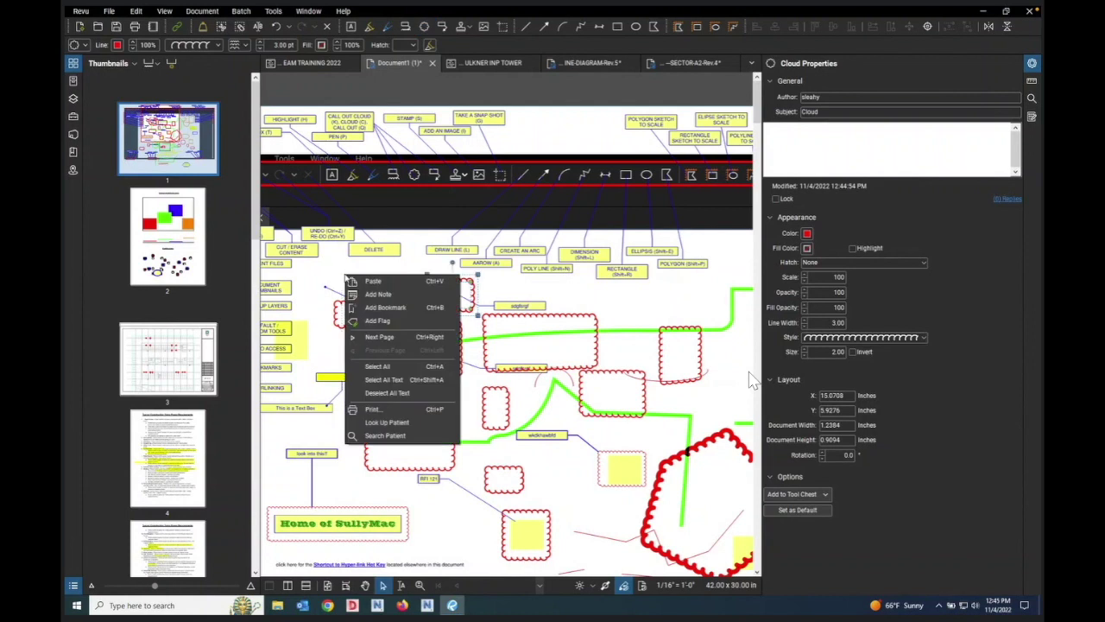
click(327, 268)
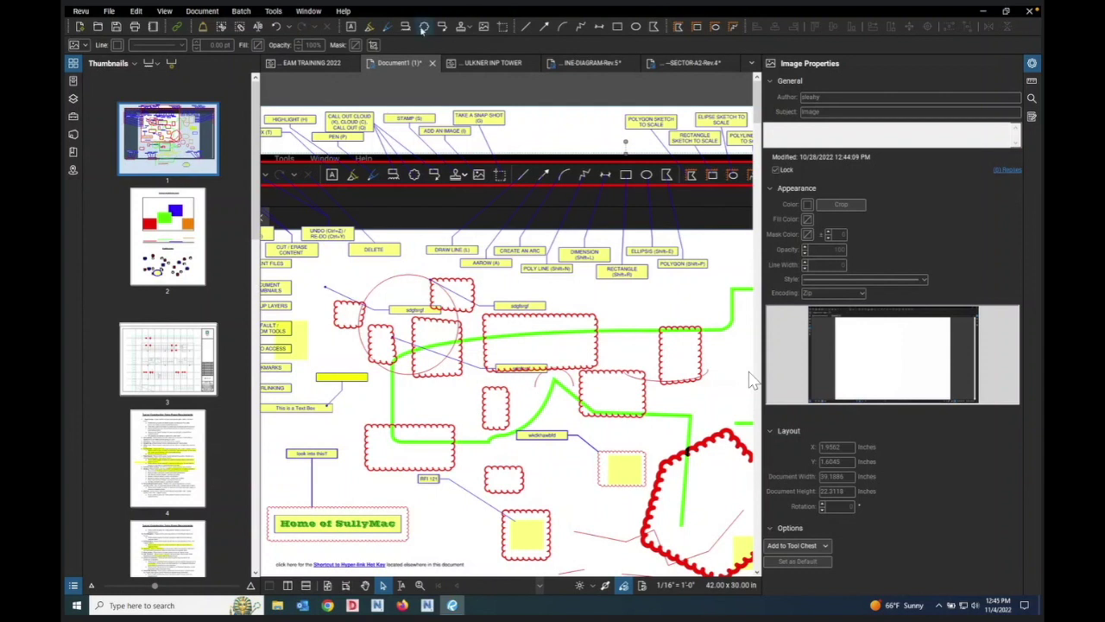
click(275, 12)
click(286, 155)
click(425, 28)
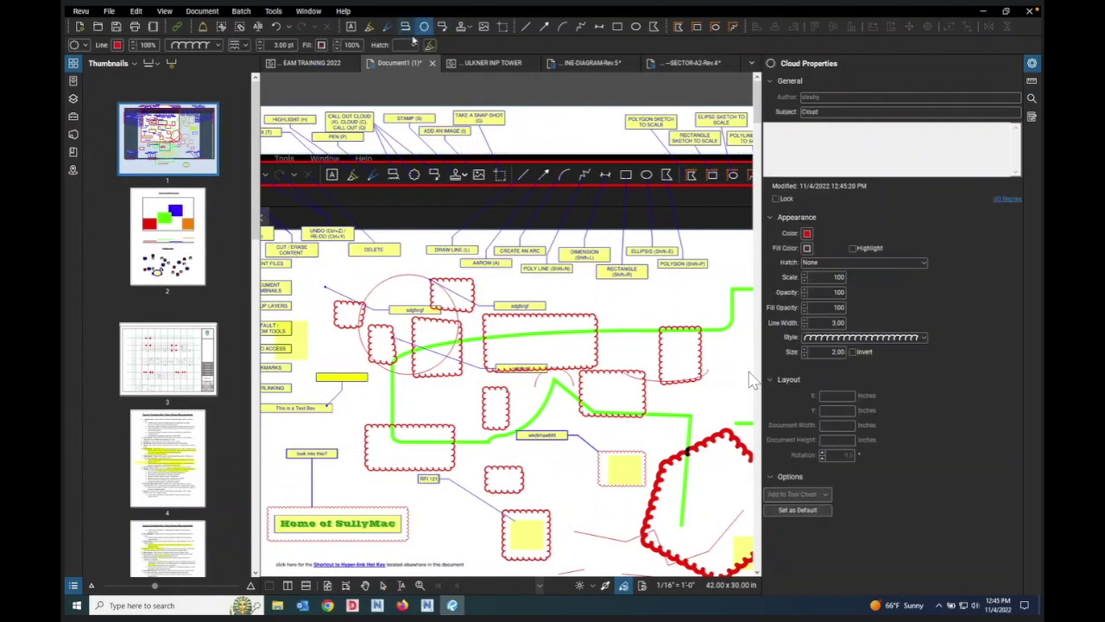
Step: Turn off the Reuse option for markup tools and leave the Cloud tool
click(273, 11)
click(291, 166)
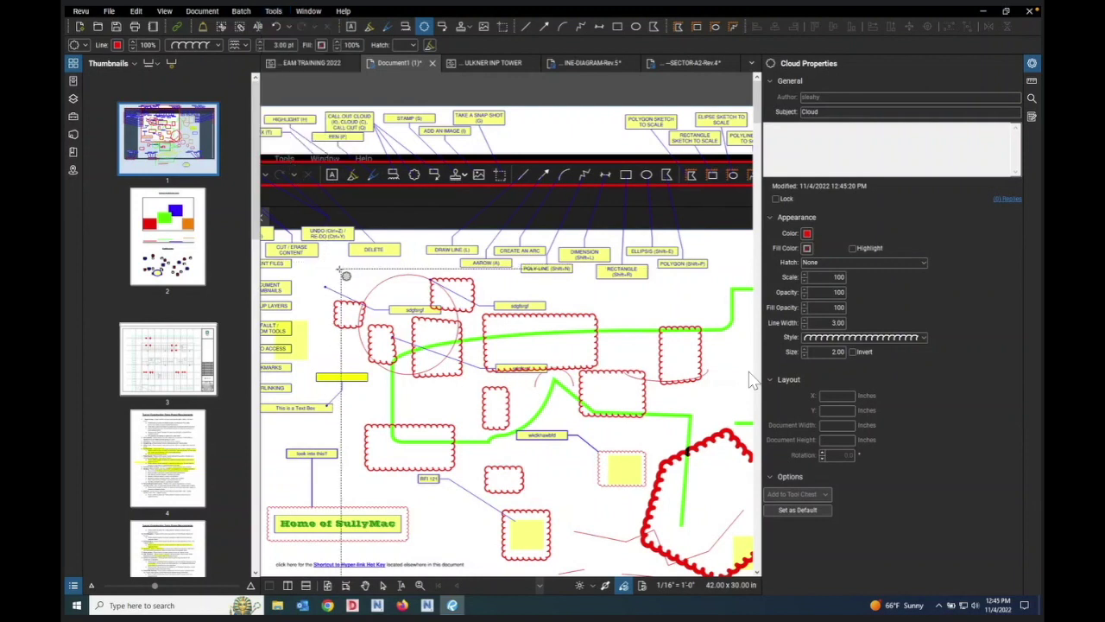
click(273, 11)
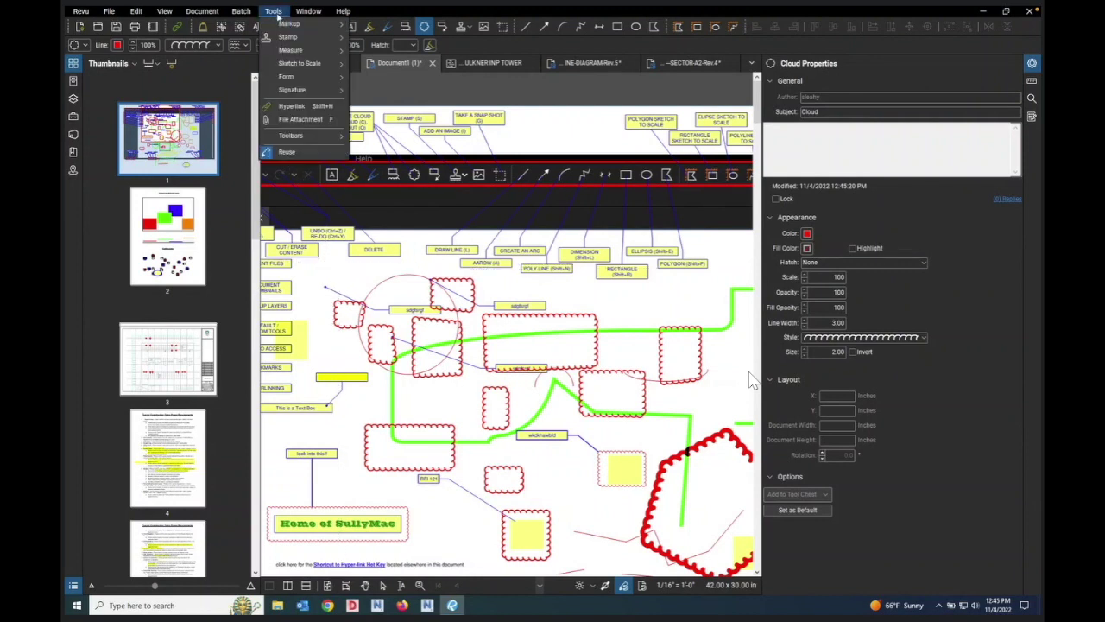
click(292, 156)
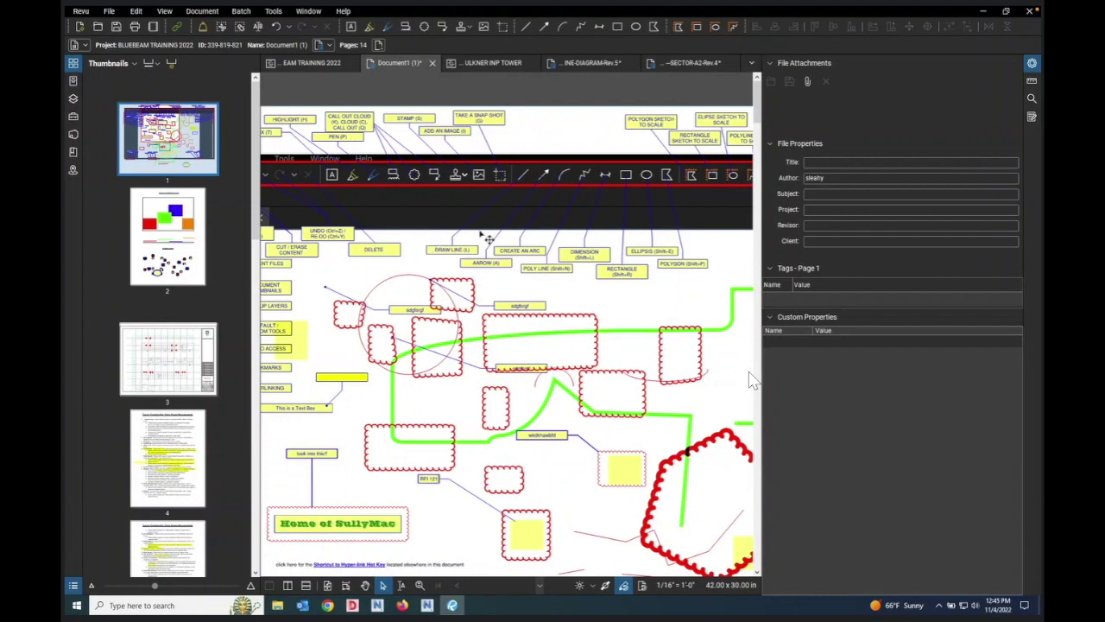
Step: Start a polygonal cloud beside the small circle below the red pentagon cloud and turn off Snap to Markup
scroll(475, 266, down, 2)
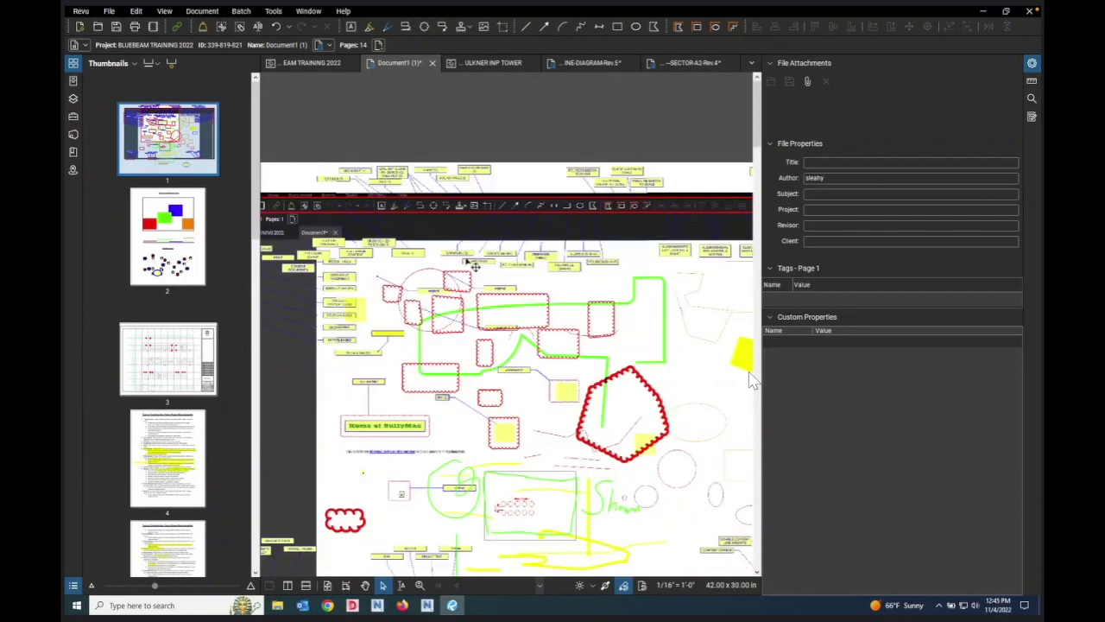
scroll(474, 266, down, 1)
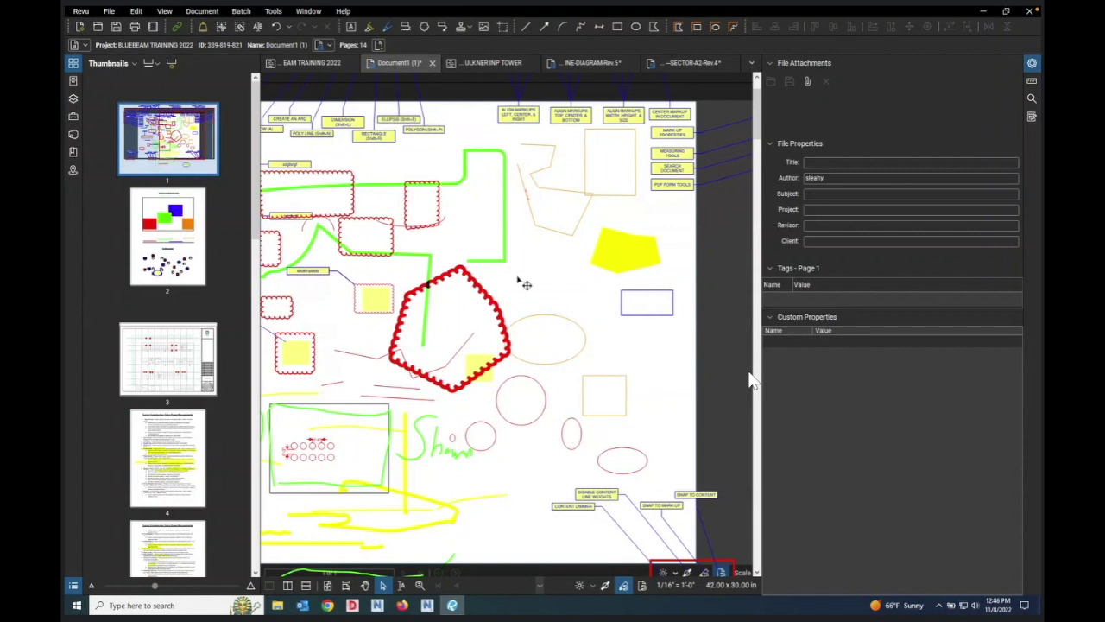
click(424, 27)
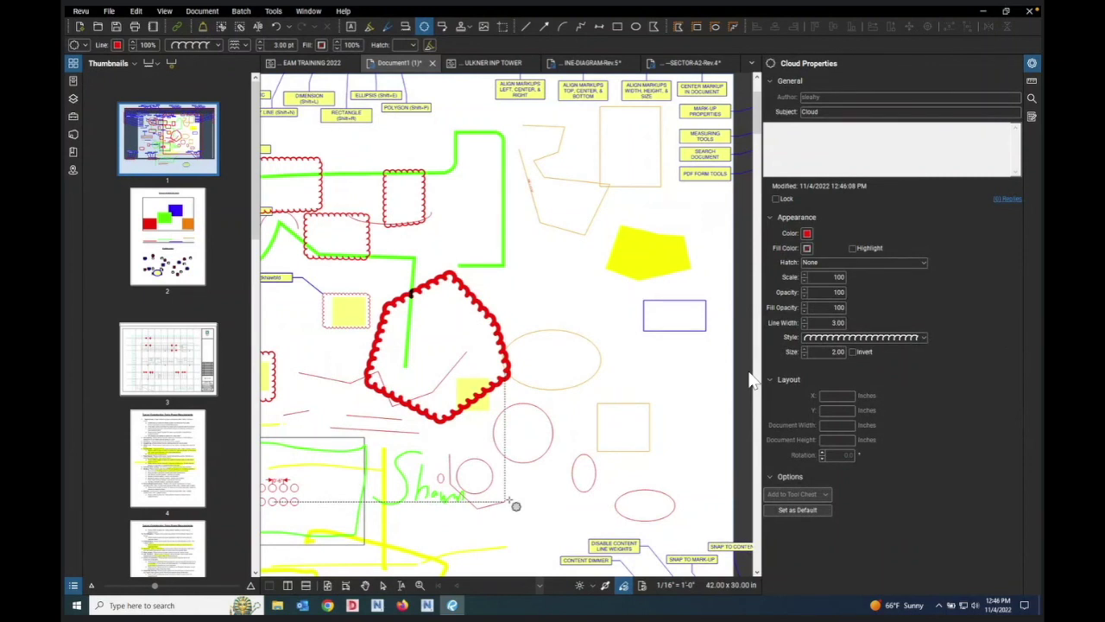
click(624, 586)
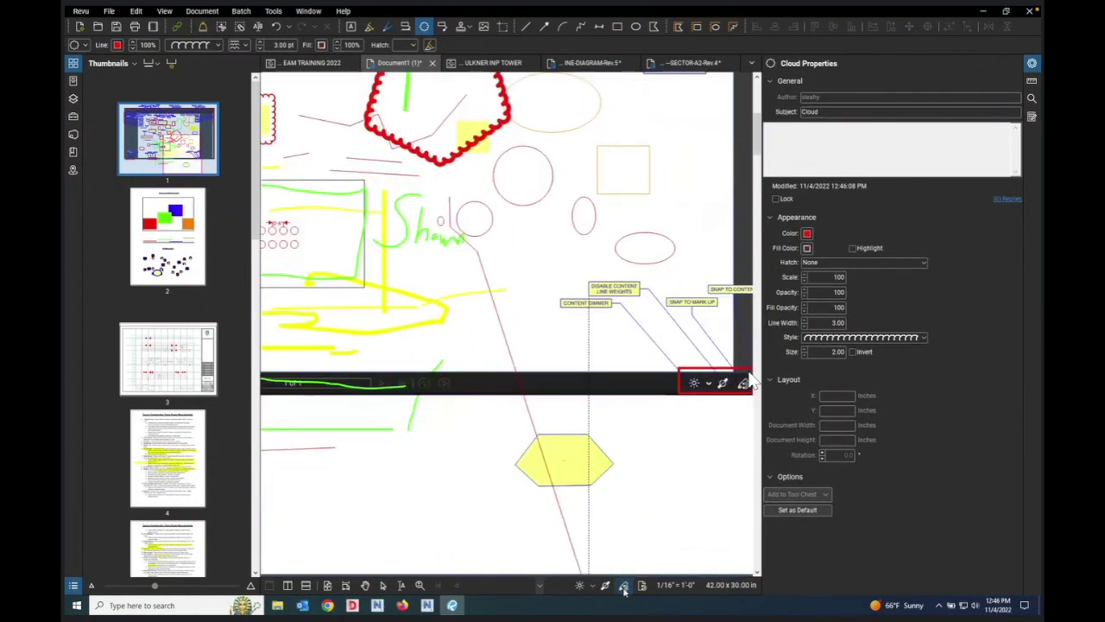
Step: Outline and close the polygonal cloud, about 7.9 × 4.2 in, enclosing the small circle, narrow ellipse and orange square while skirting the large circle
click(509, 225)
click(490, 192)
click(482, 156)
click(510, 138)
click(553, 143)
click(562, 172)
click(556, 207)
click(561, 242)
click(594, 240)
click(644, 215)
click(682, 164)
click(660, 130)
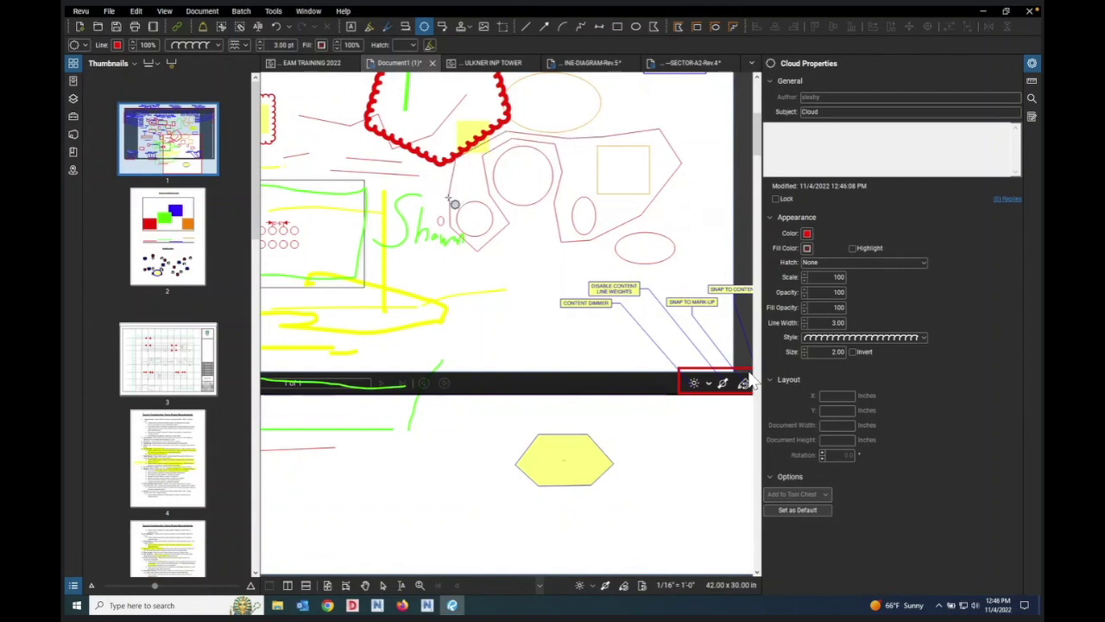
click(444, 248)
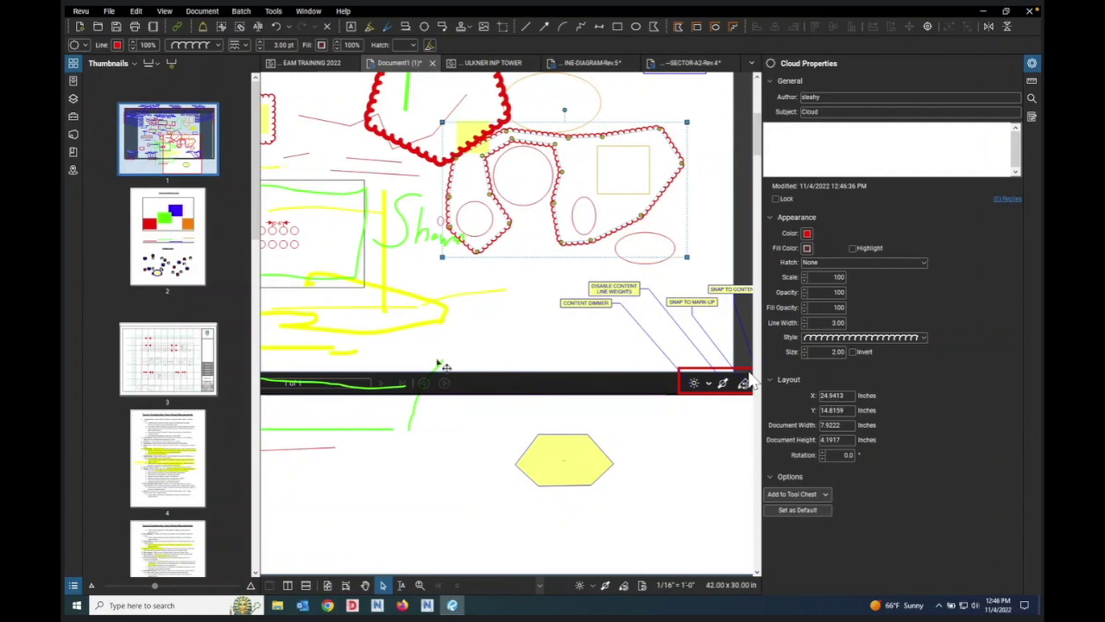
Step: Fill the new polygonal cloud with bright green and enable its Highlight option
scroll(536, 282, down, 3)
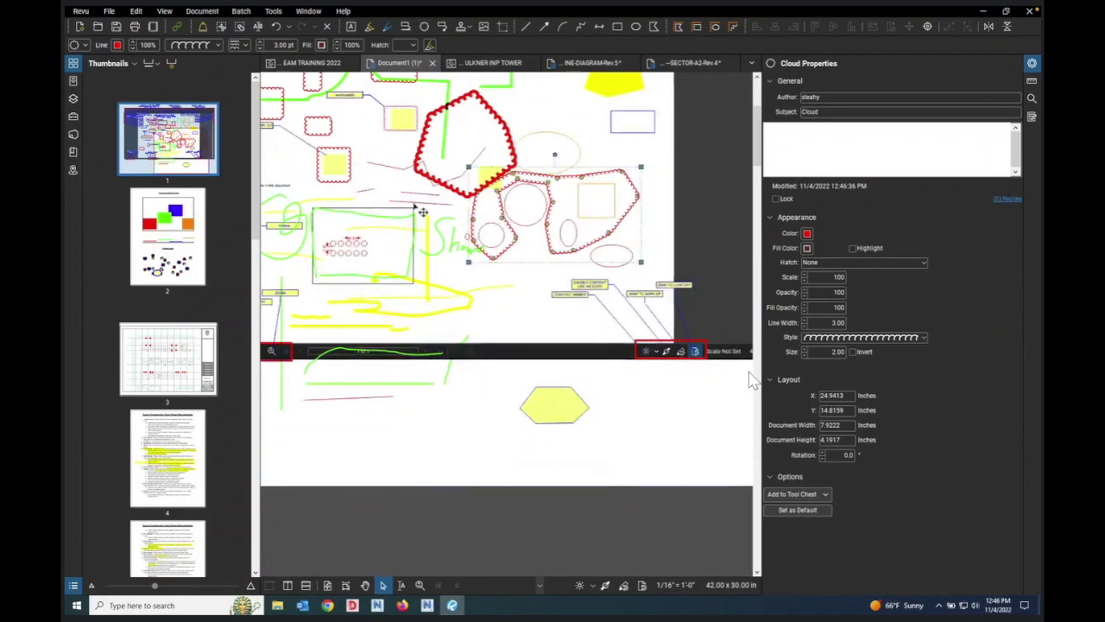
double_click(834, 292)
click(815, 275)
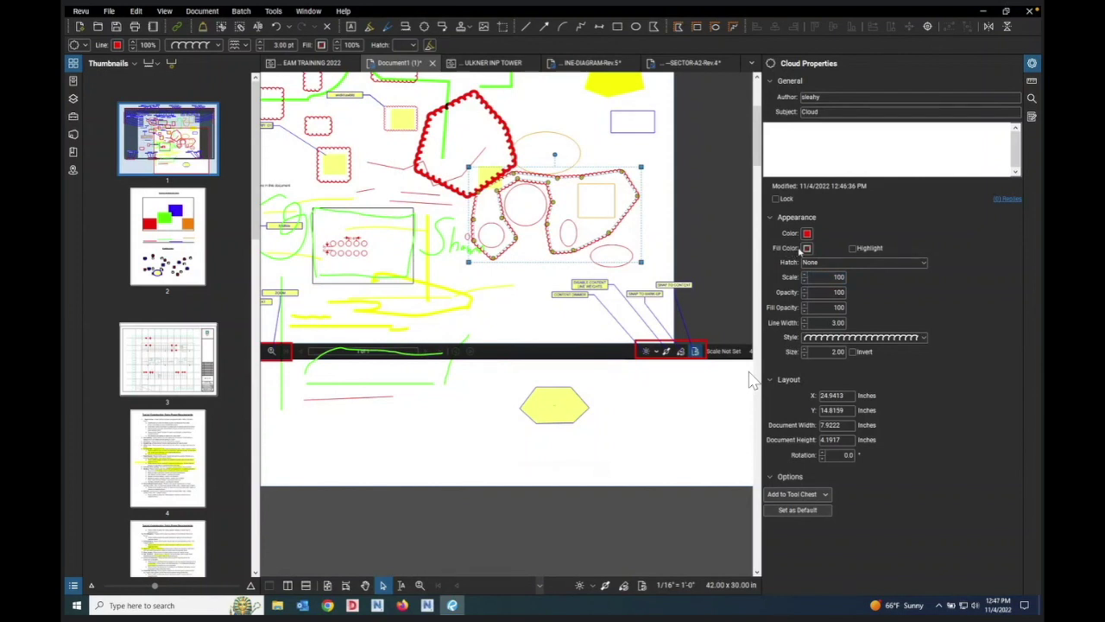
click(808, 250)
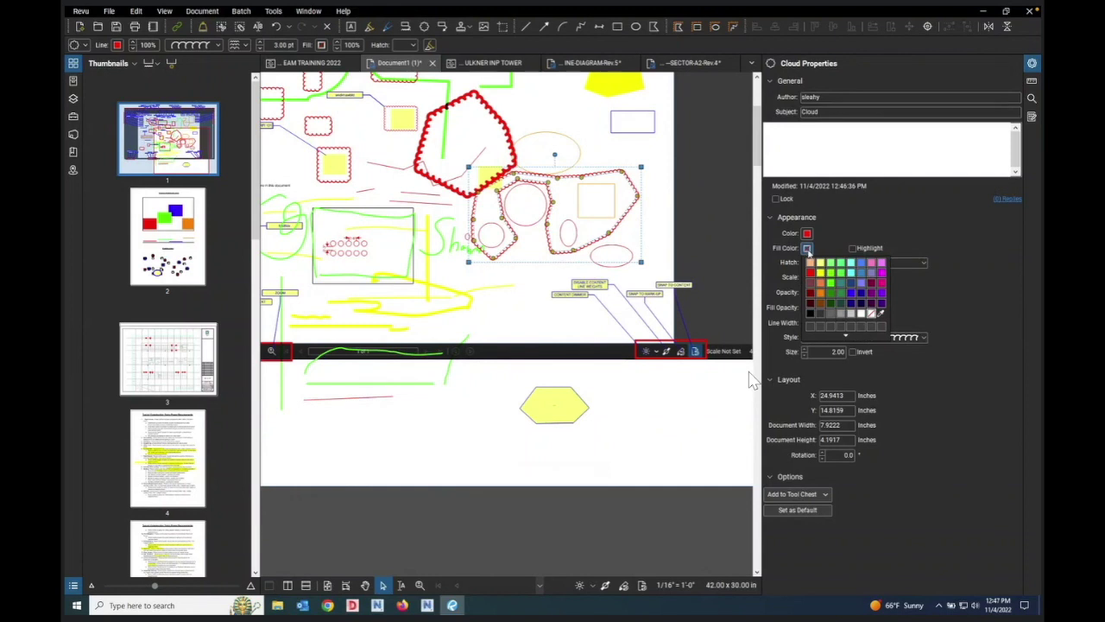
click(831, 284)
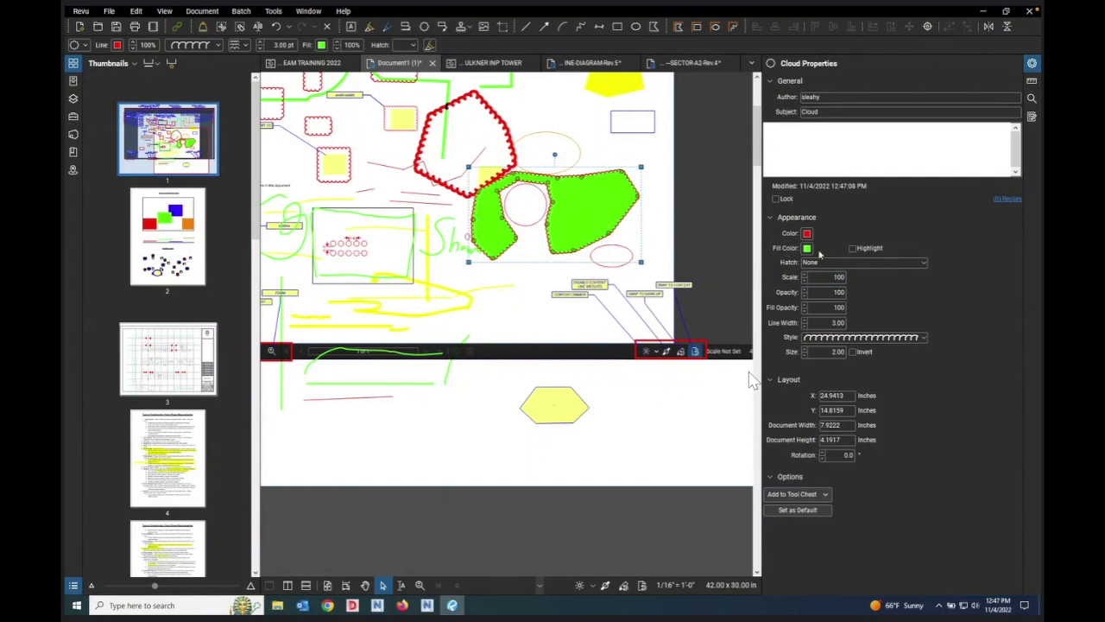
click(853, 249)
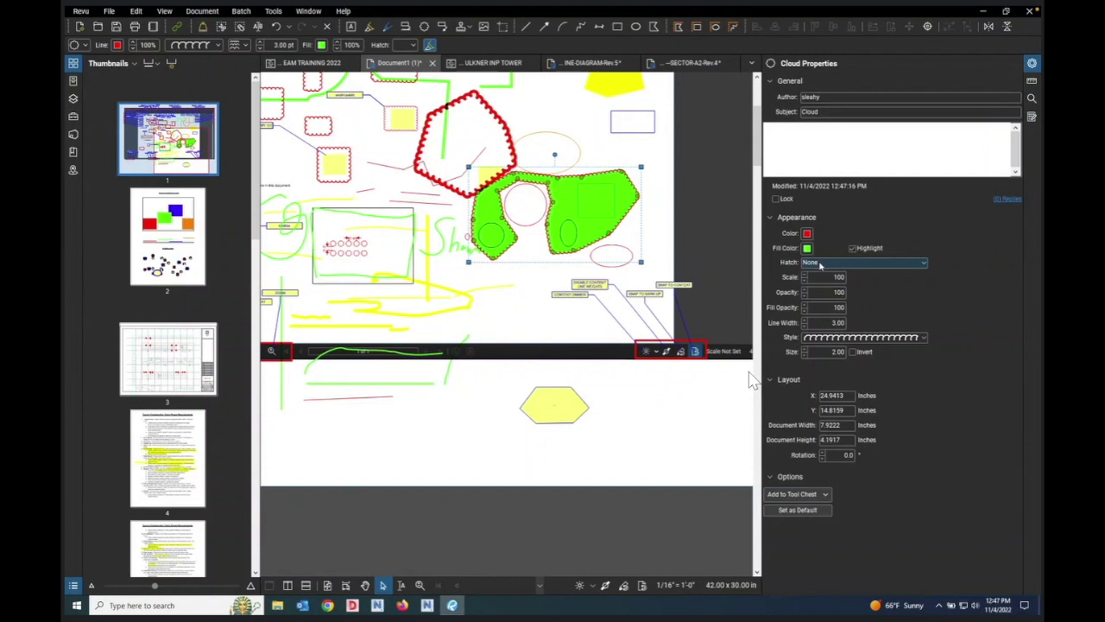
Step: Apply a blue Diagonal Down hatch to the polygonal cloud and remove its fill color
click(924, 266)
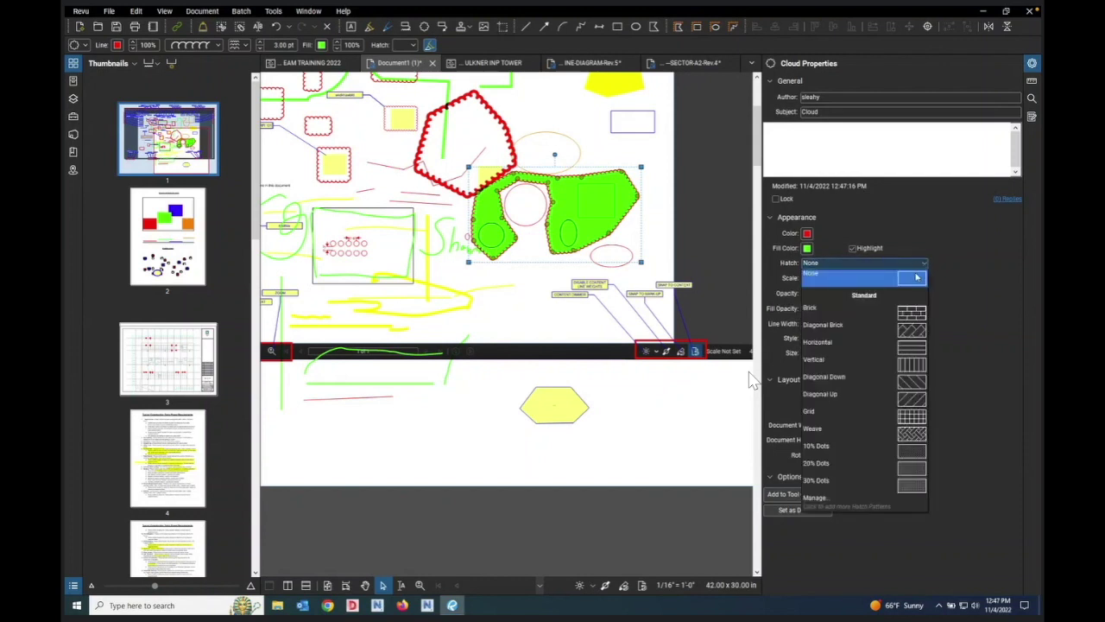
click(918, 383)
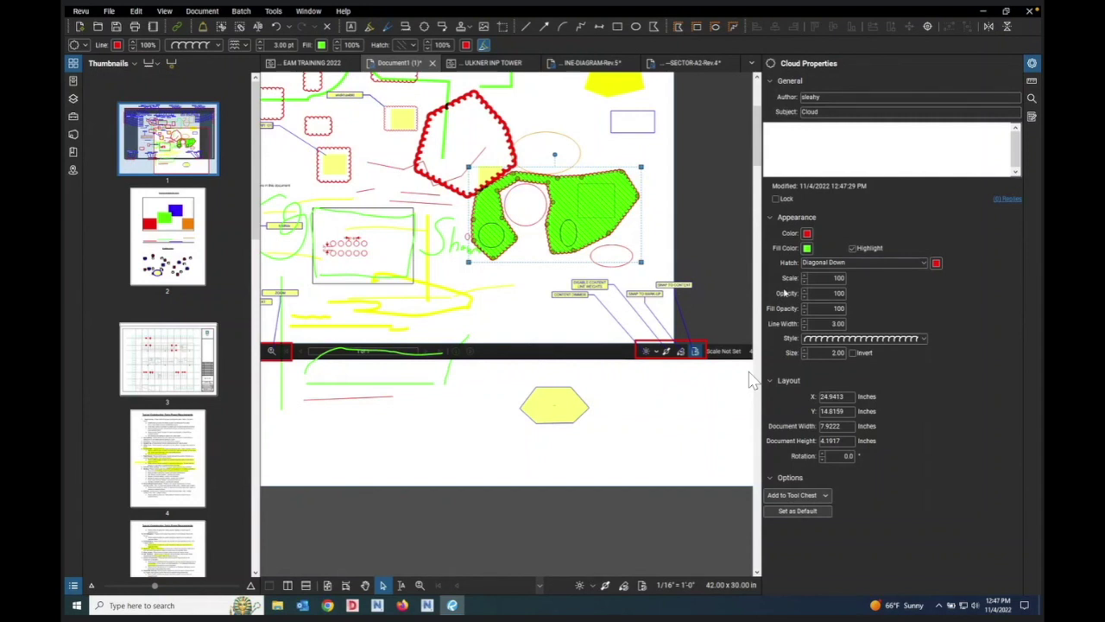
click(937, 265)
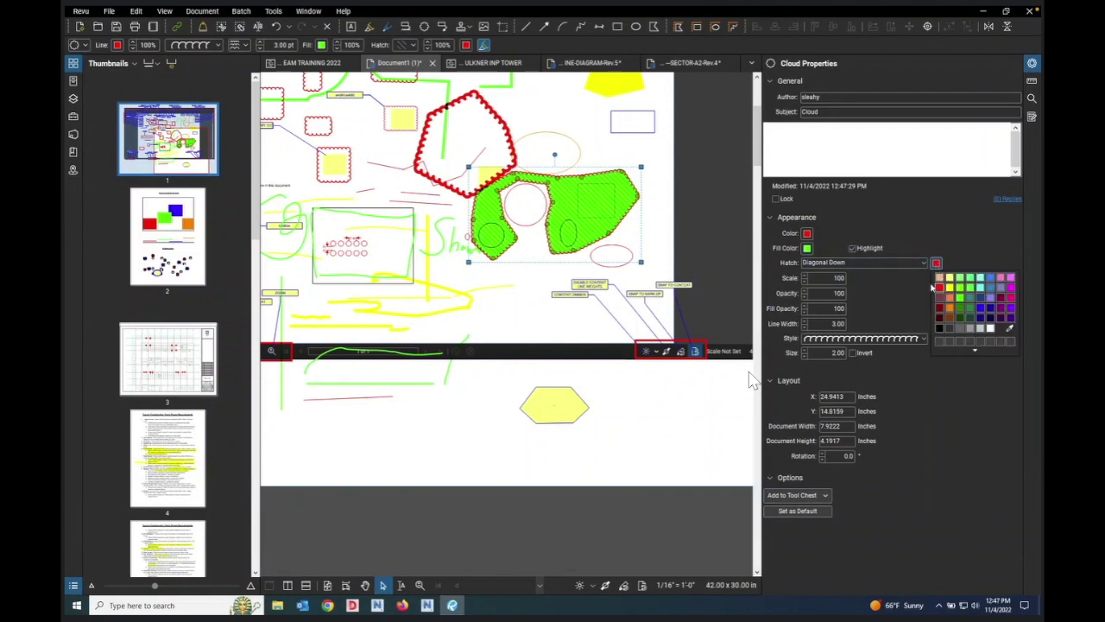
click(980, 303)
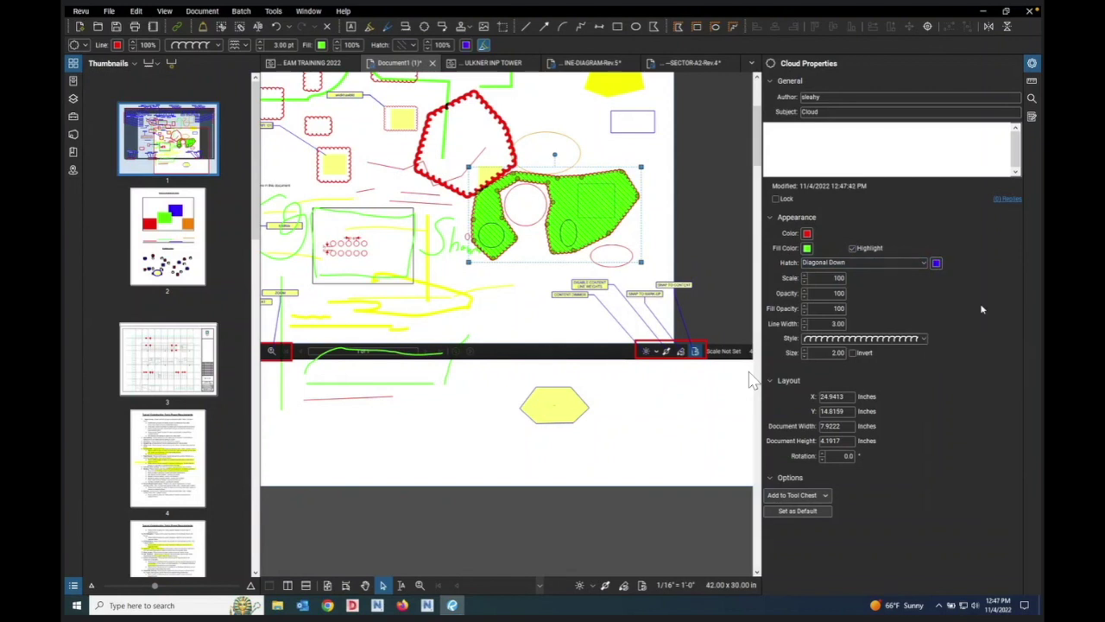
click(808, 249)
click(873, 314)
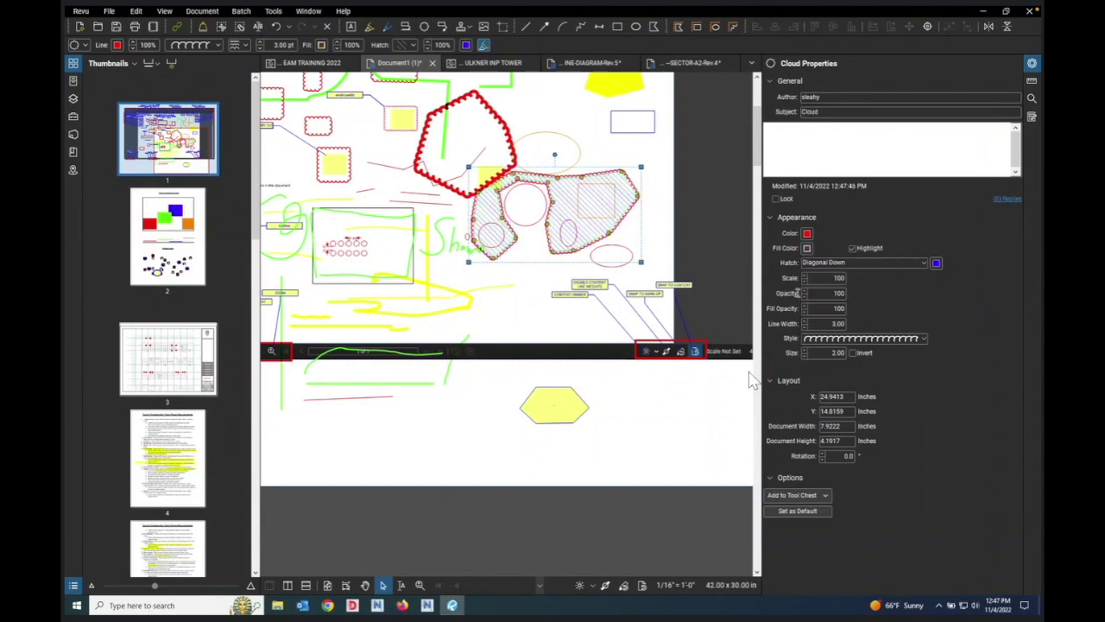
Step: Reduce the hatch scale of the polygonal cloud to 70
scroll(605, 216, up, 5)
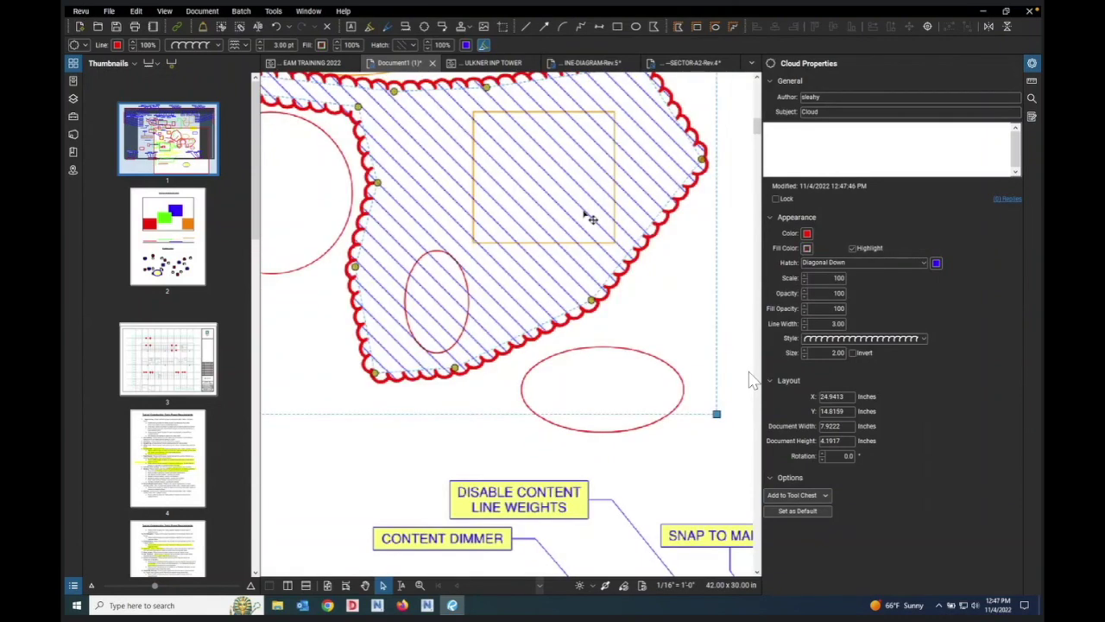
scroll(694, 323, down, 3)
click(922, 270)
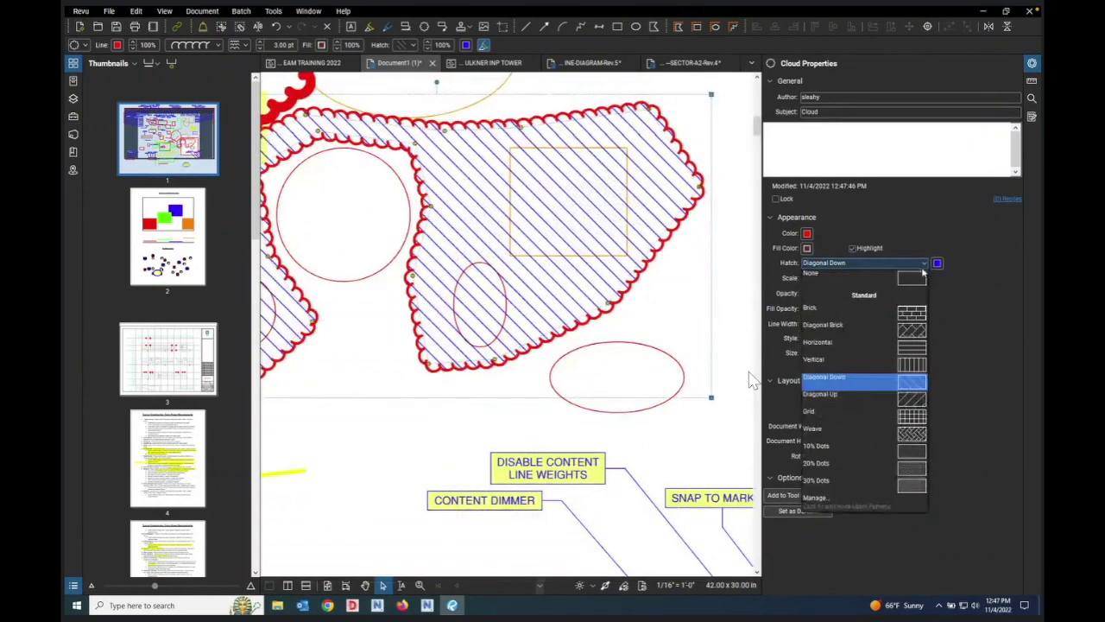
click(977, 288)
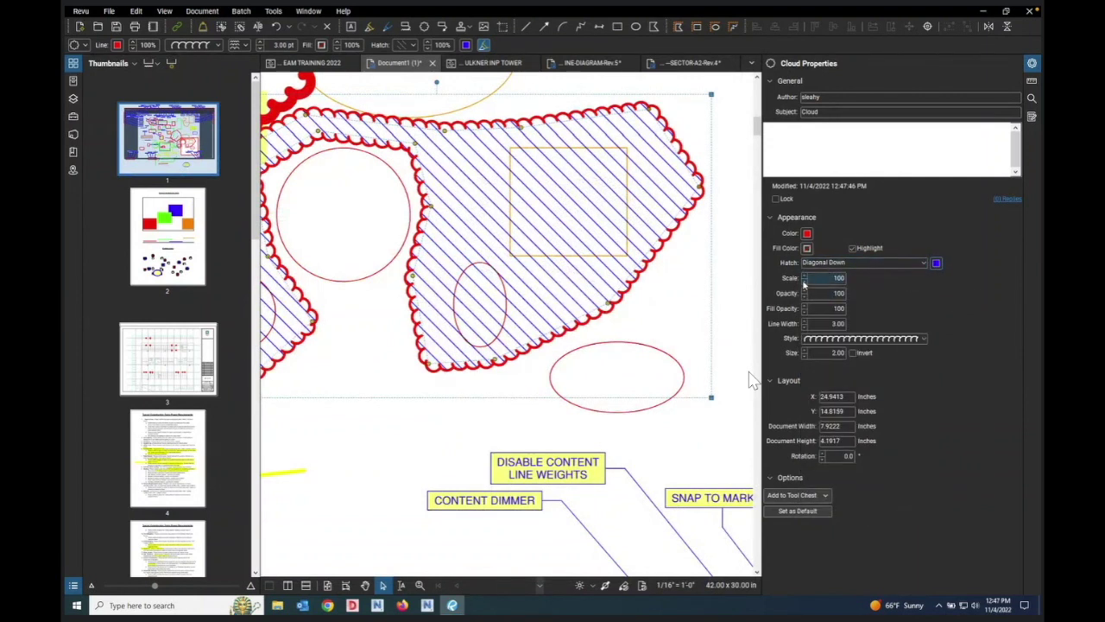
text(70)
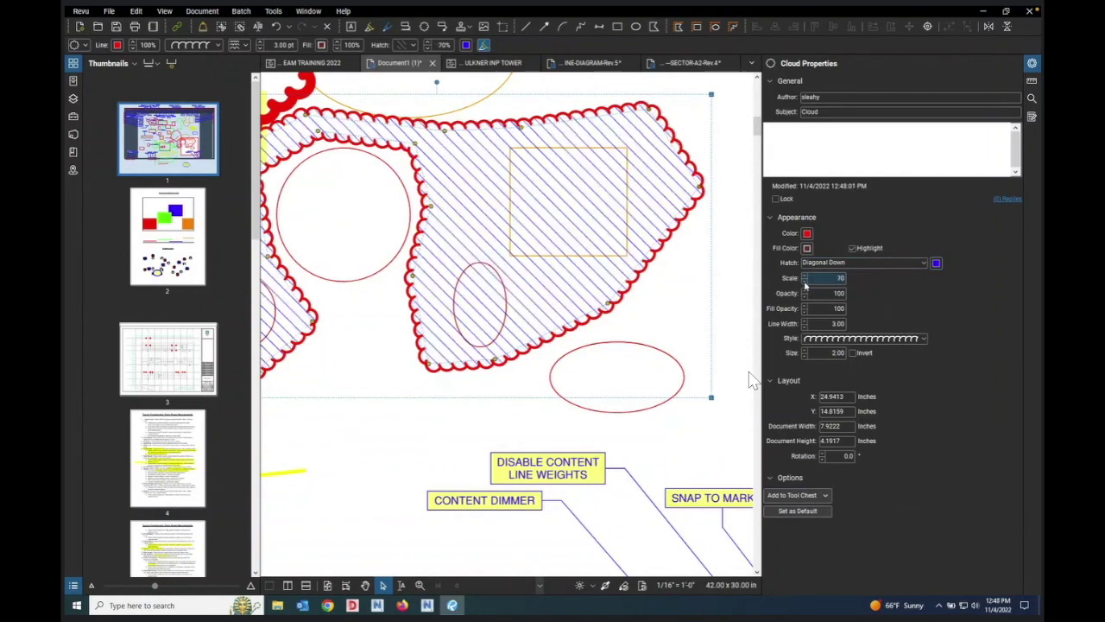
Step: Set the hatch scale of the polygonal cloud to 130, keeping the Diagonal Down pattern
click(805, 278)
click(806, 277)
click(805, 277)
click(805, 277)
click(805, 277)
click(805, 277)
click(805, 277)
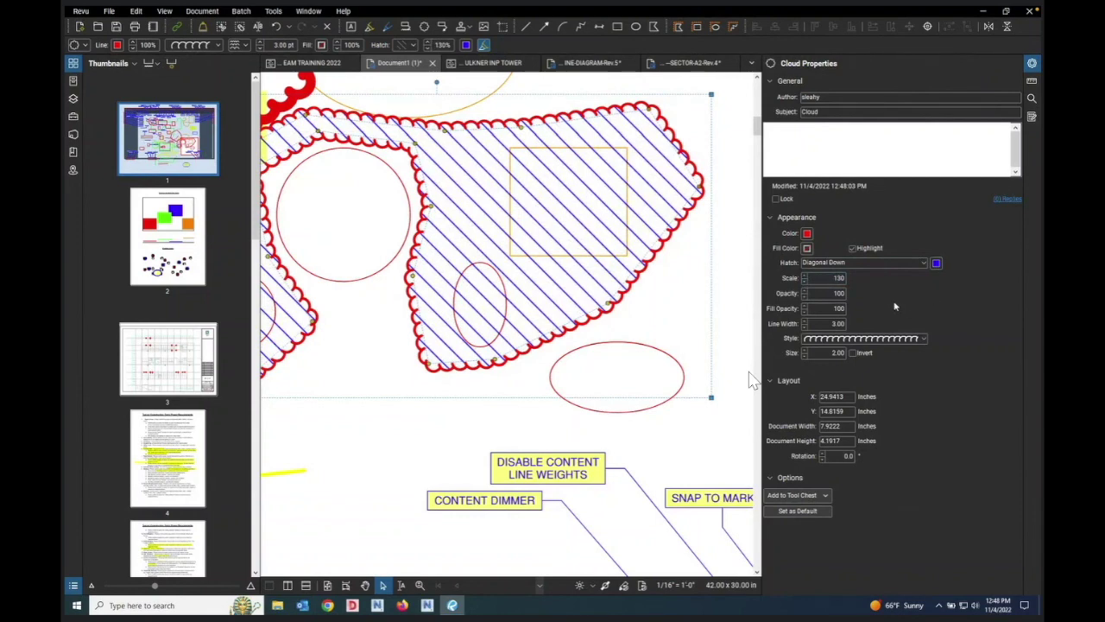
scroll(691, 358, down, 2)
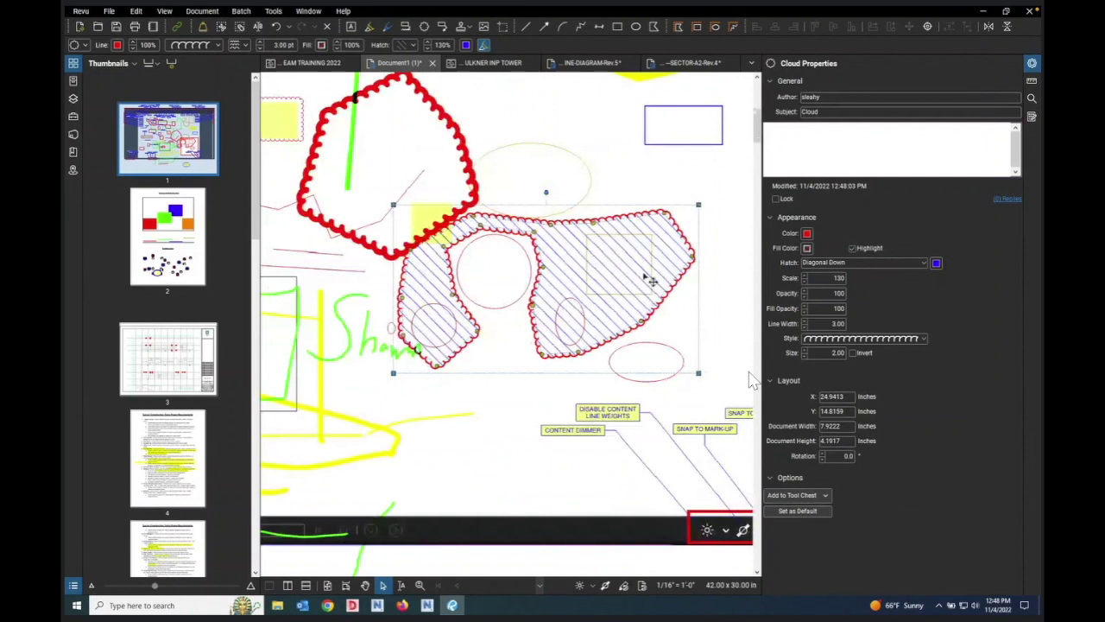
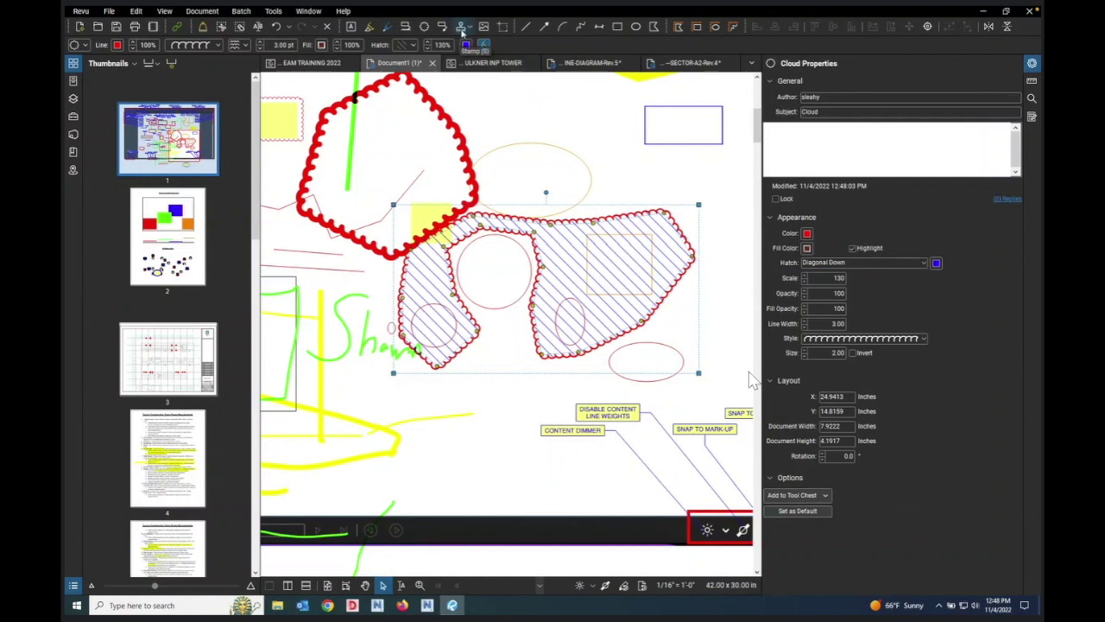
Step: Place the Stamp.pdf "OK to Pay" stamp in the blank area below the hatched polygonal cloud
click(462, 31)
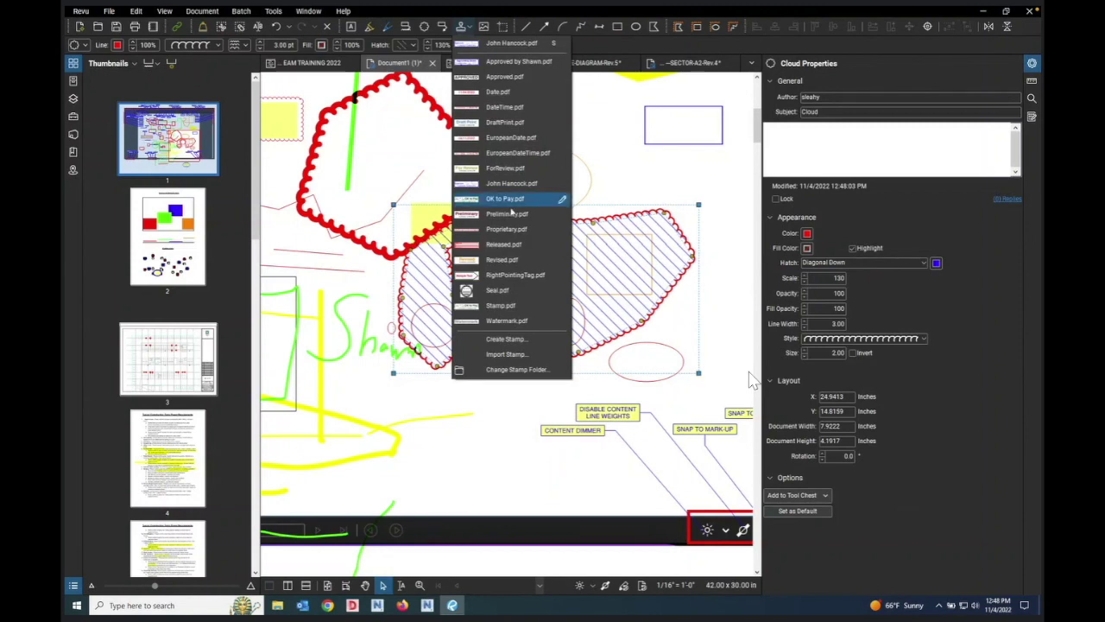
click(497, 306)
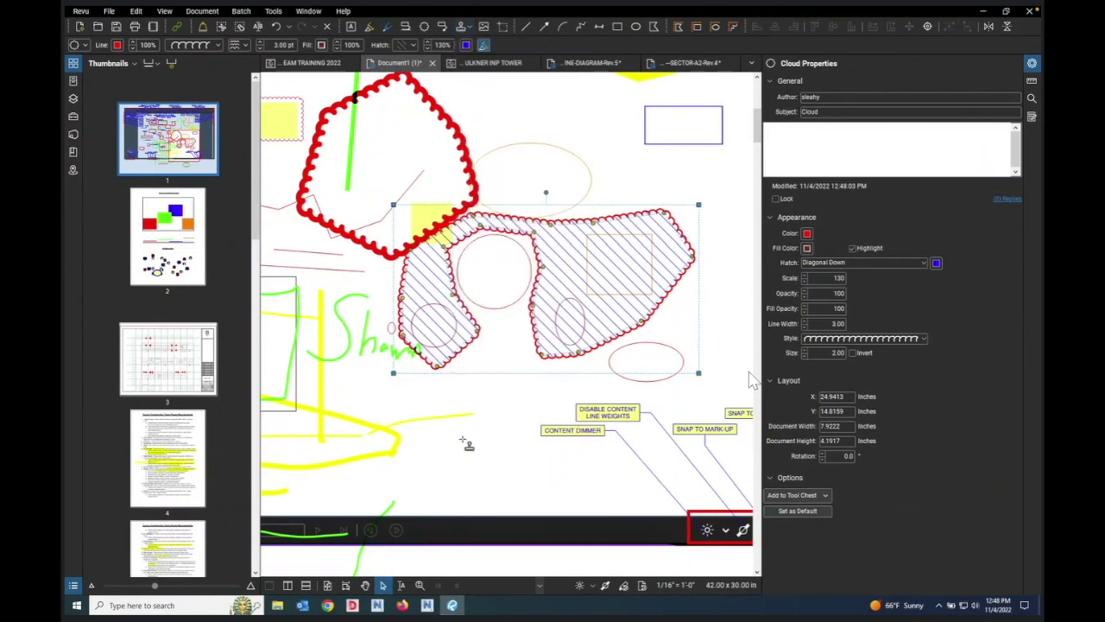
click(519, 454)
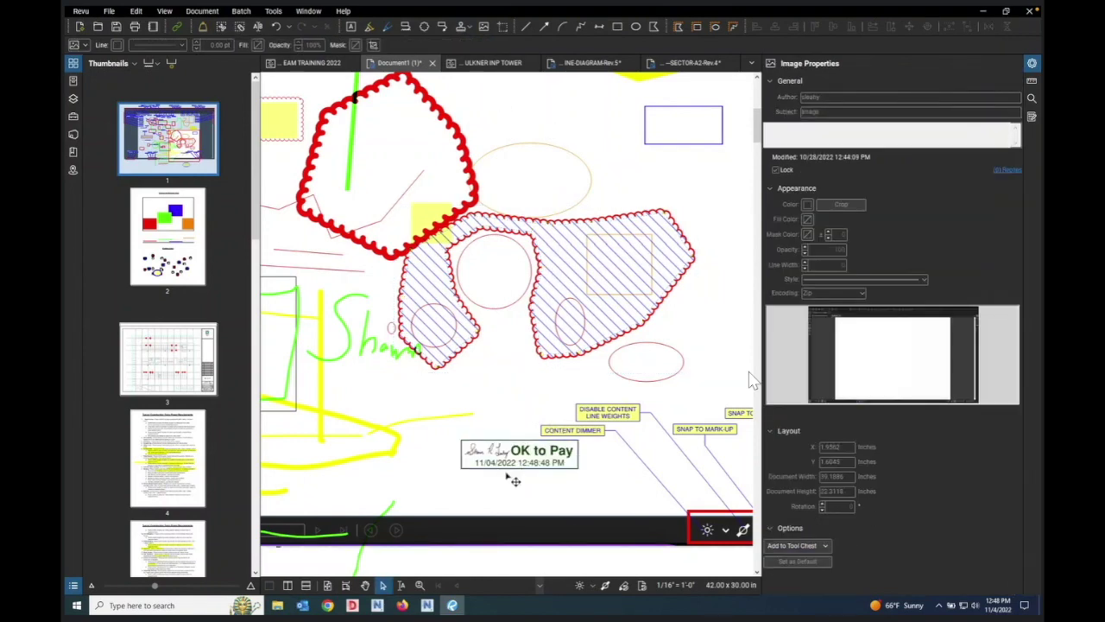
scroll(513, 480, up, 3)
scroll(537, 486, up, 2)
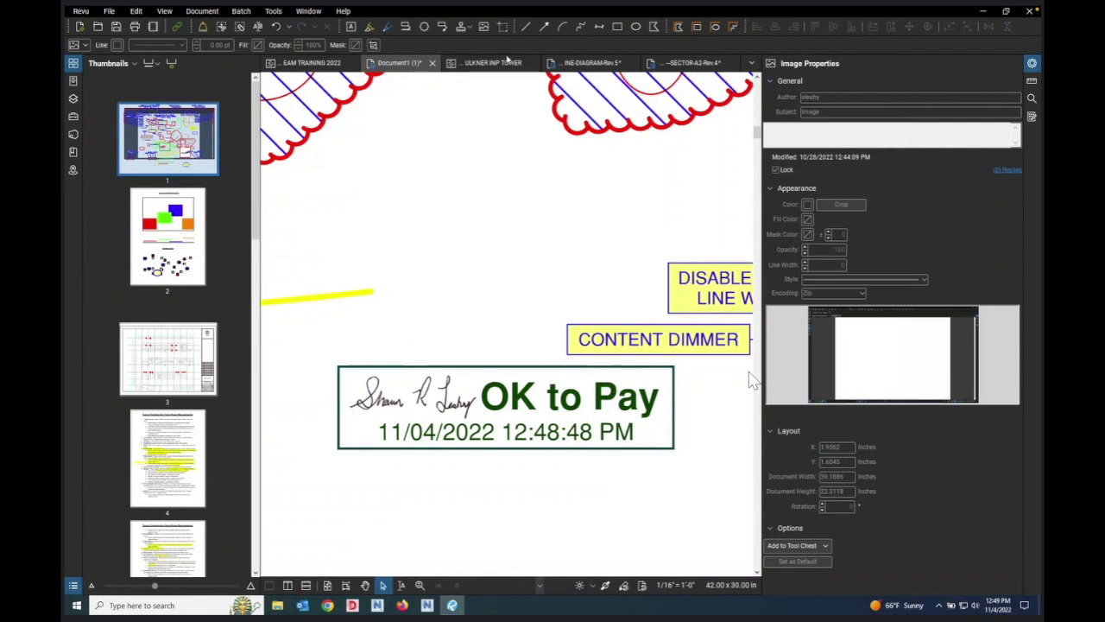
Step: Place the Approved.pdf stamp above the OK to Pay stamp and the John Hancock.pdf stamp just below it
click(468, 29)
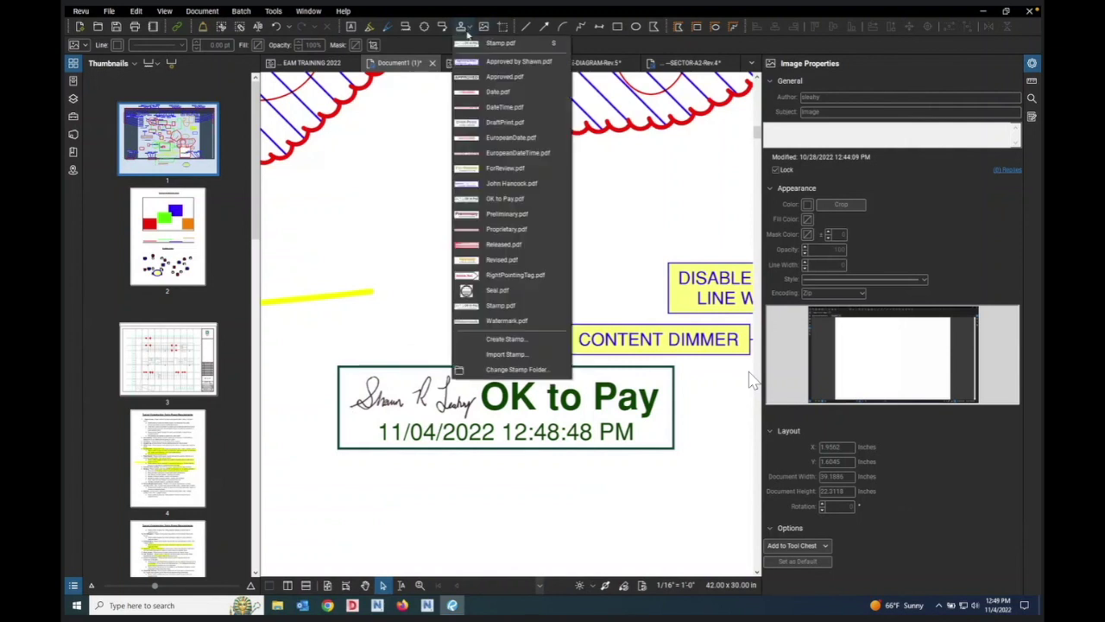
click(505, 77)
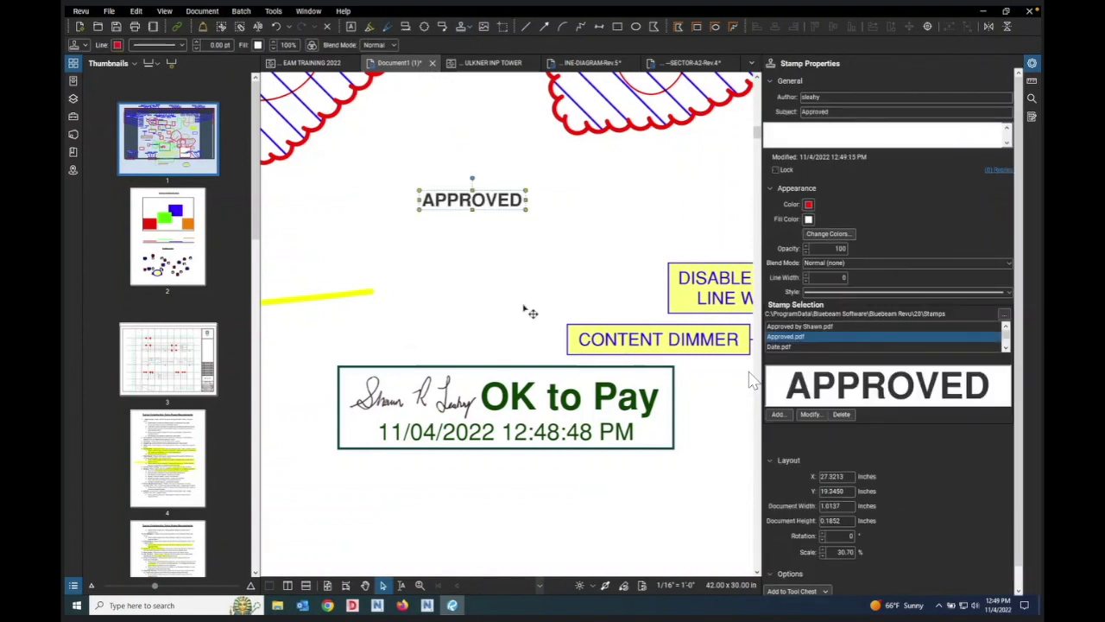
click(467, 29)
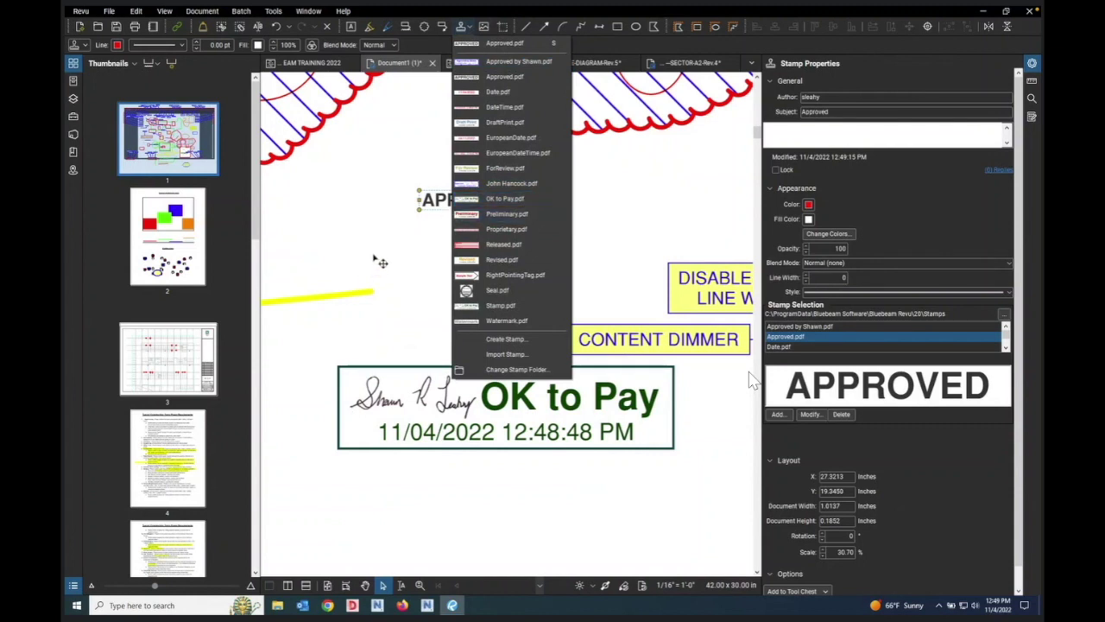
click(518, 184)
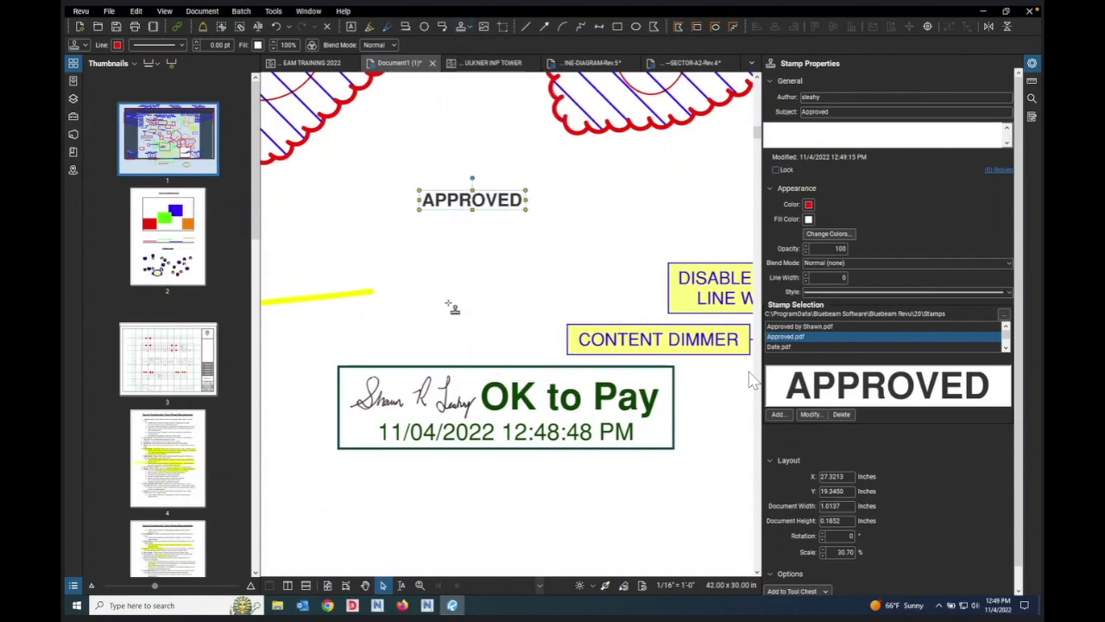
scroll(449, 248, down, 3)
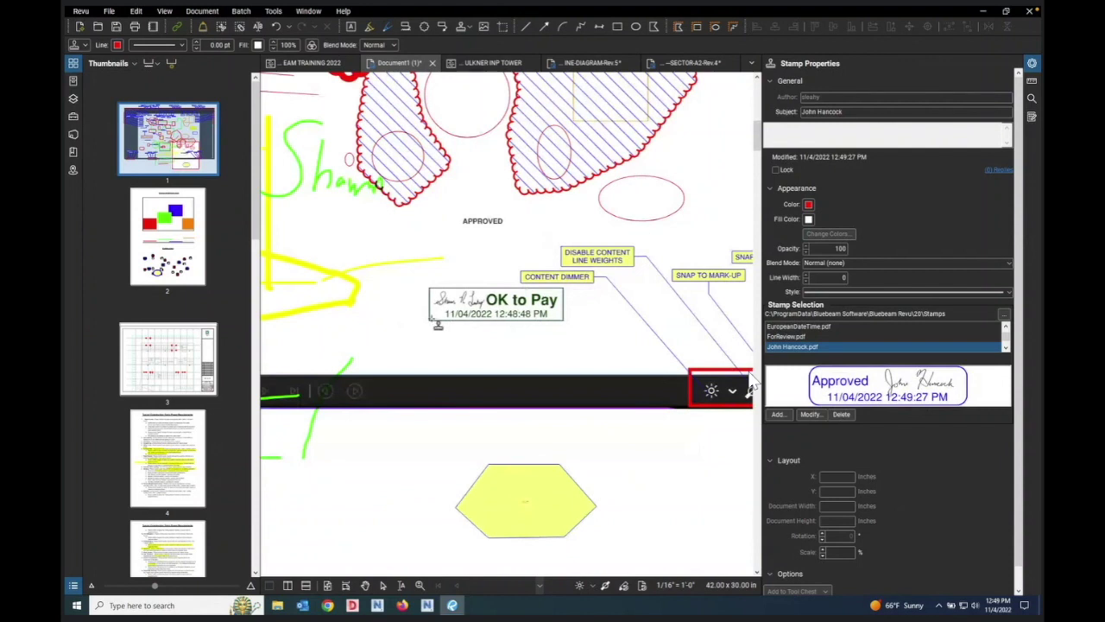
click(384, 337)
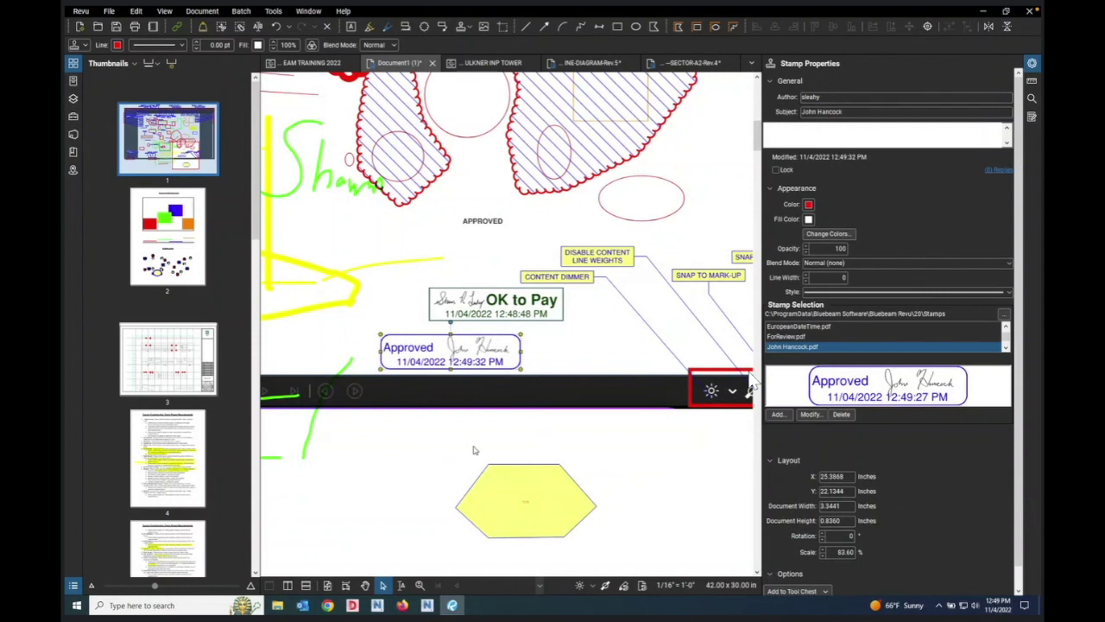
Step: Start creating a custom stamp with the subject "test" and the Text with Rounded Border template
click(470, 29)
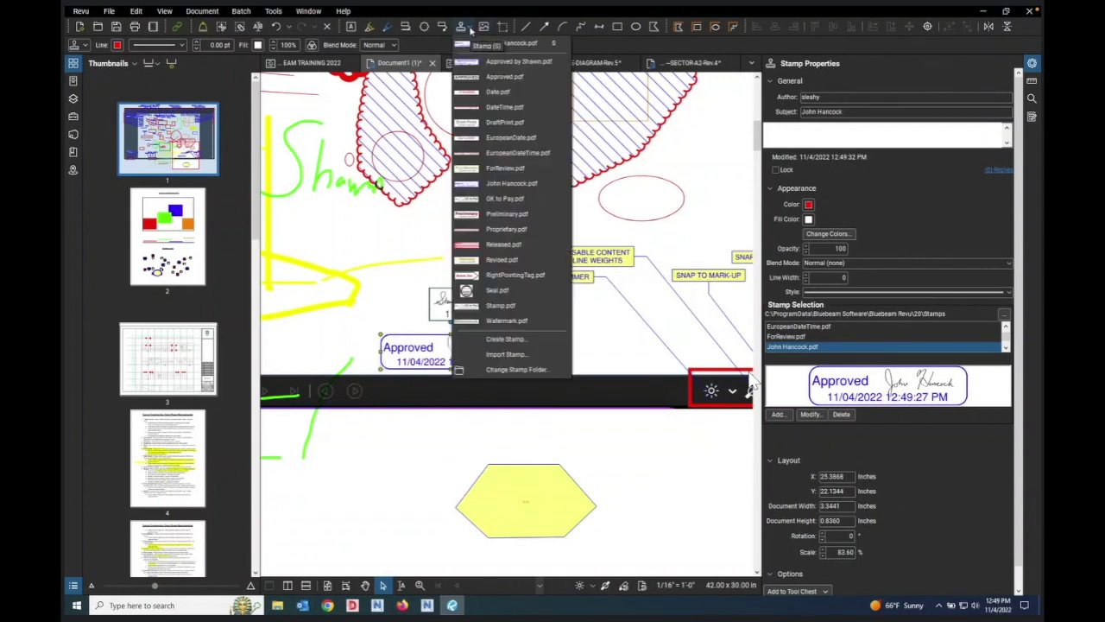
click(513, 341)
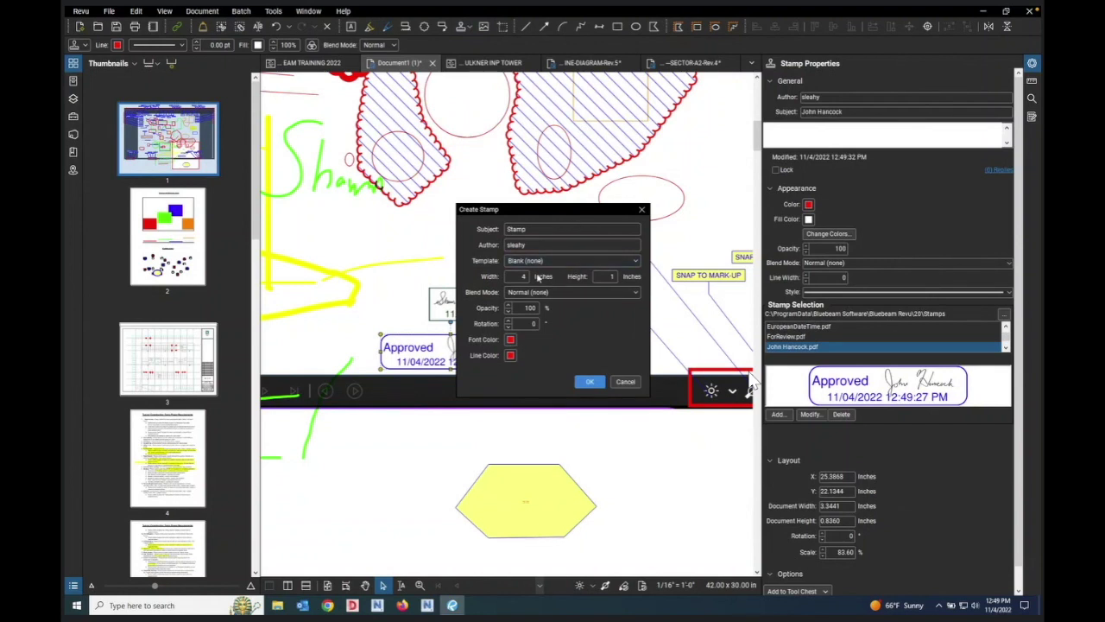
double_click(546, 229)
text(test)
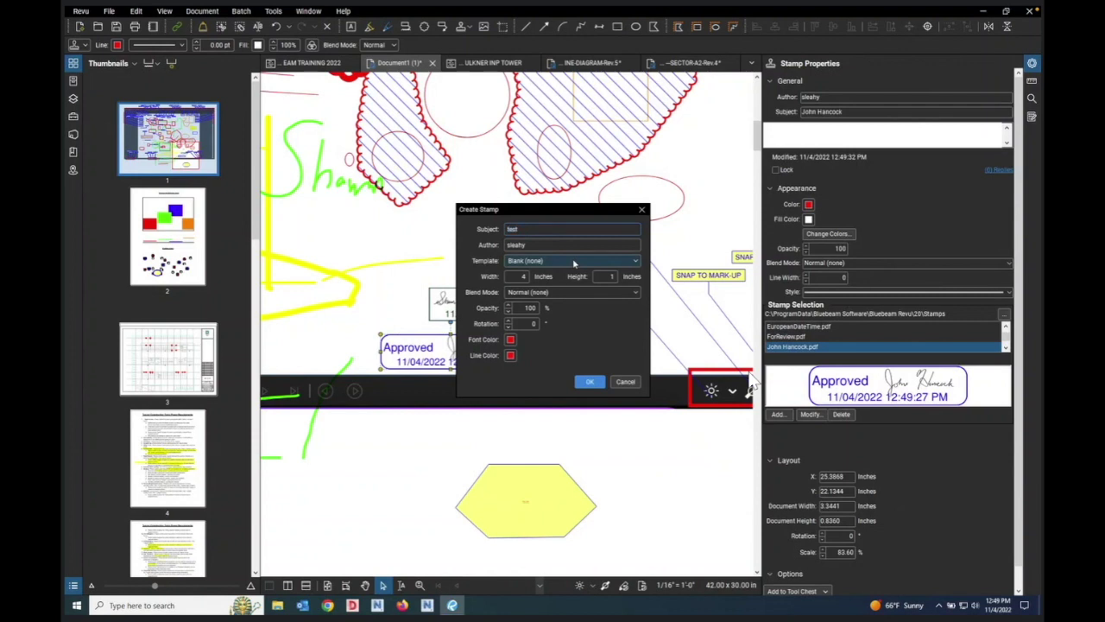
click(635, 264)
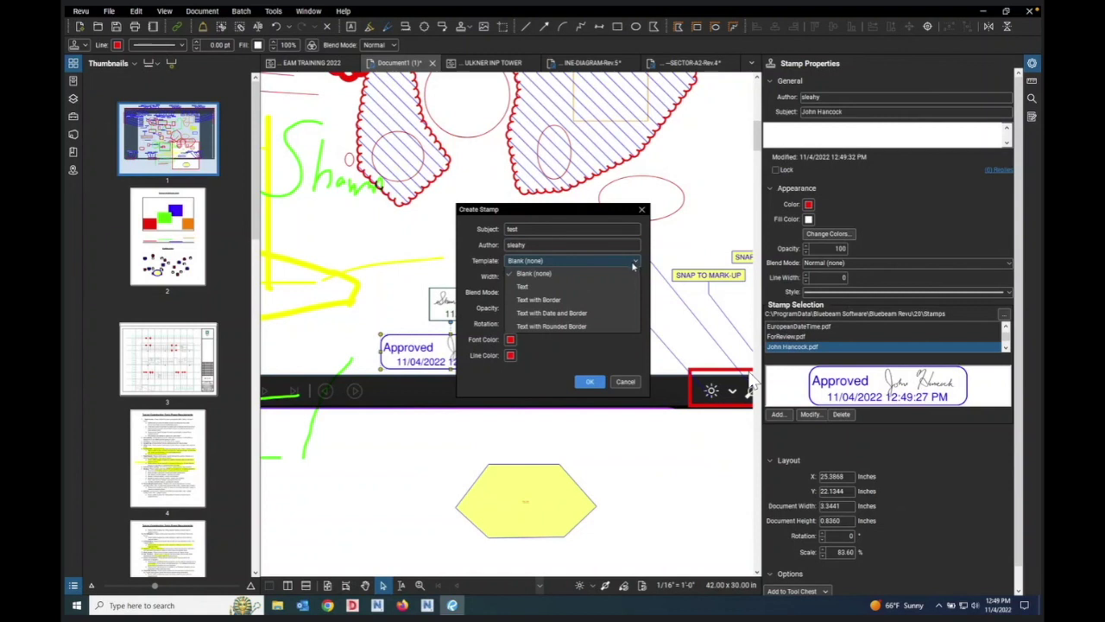
click(593, 327)
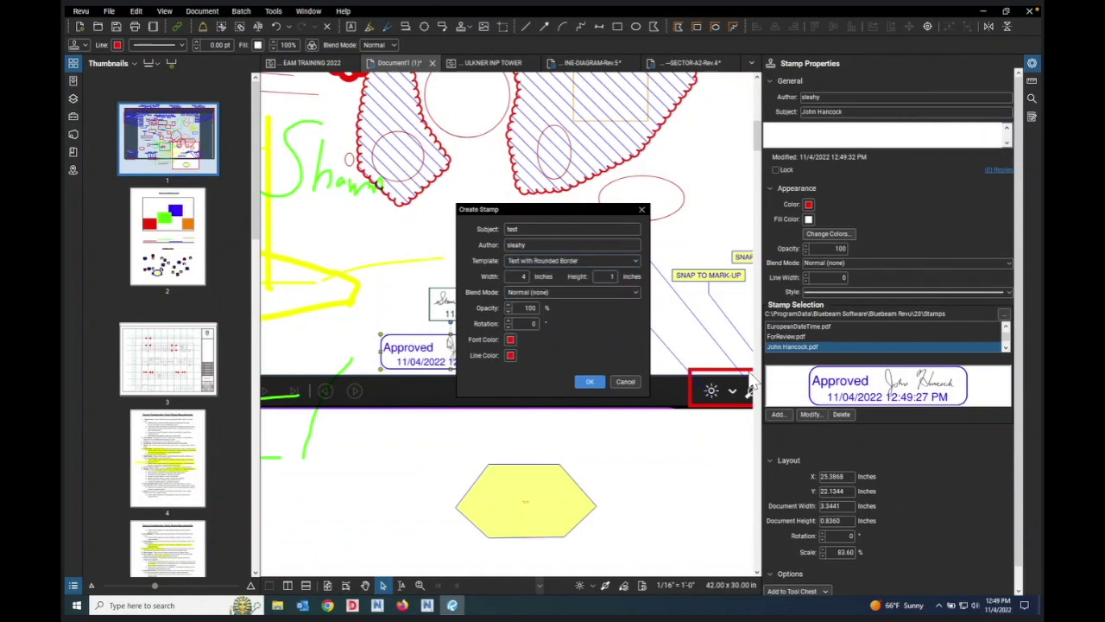
Step: Set the new stamp's font and line colors to magenta and create the 4 × 1 in stamp
click(511, 340)
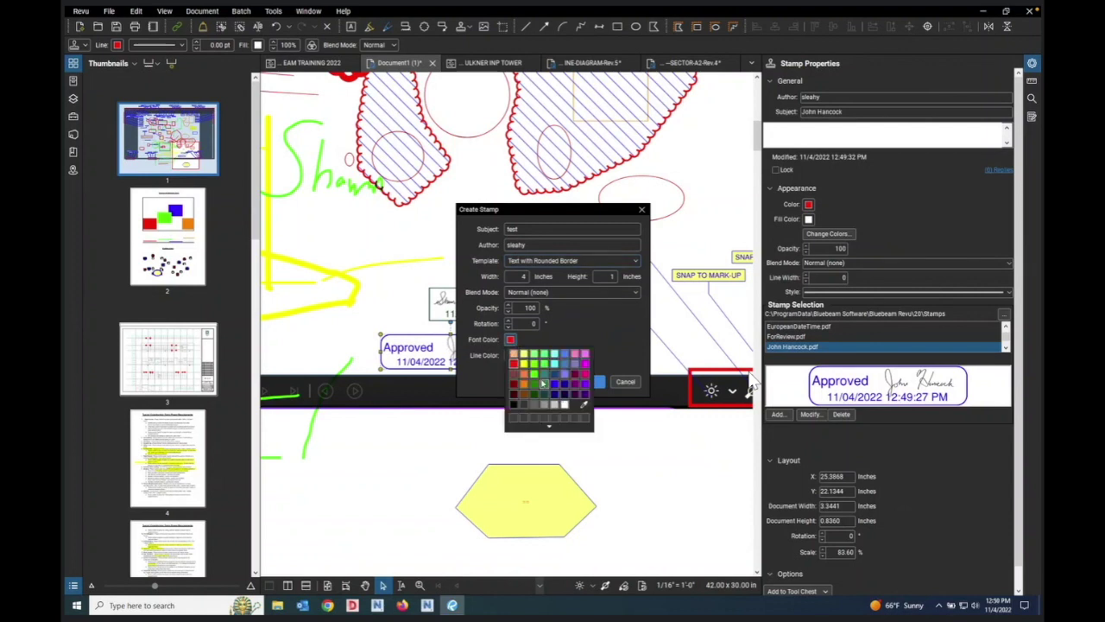
click(585, 381)
click(510, 356)
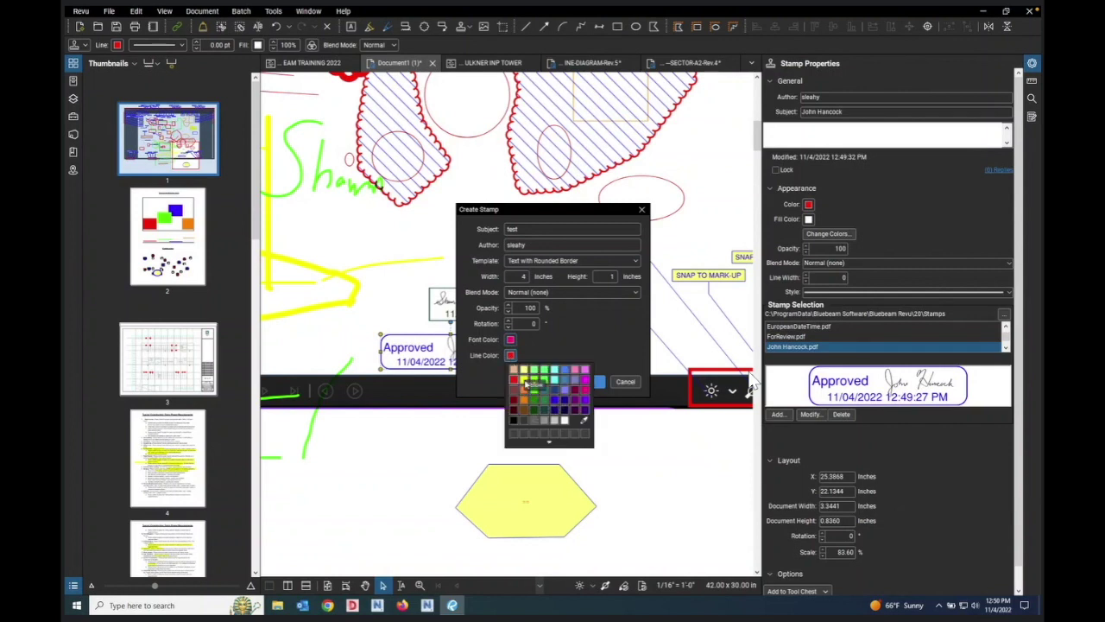
click(582, 395)
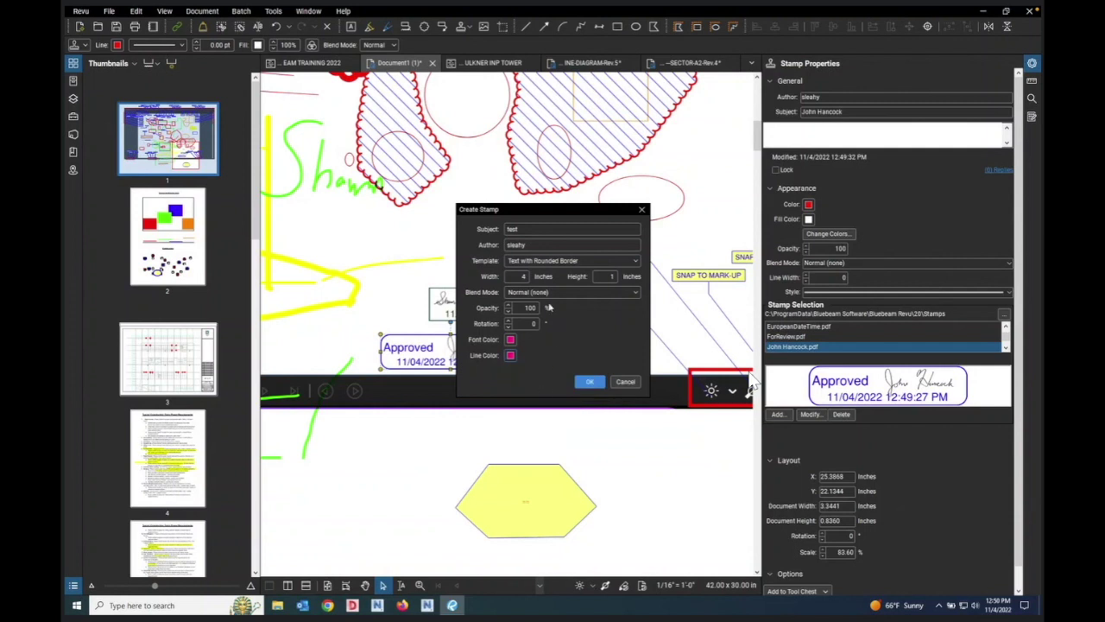
click(589, 382)
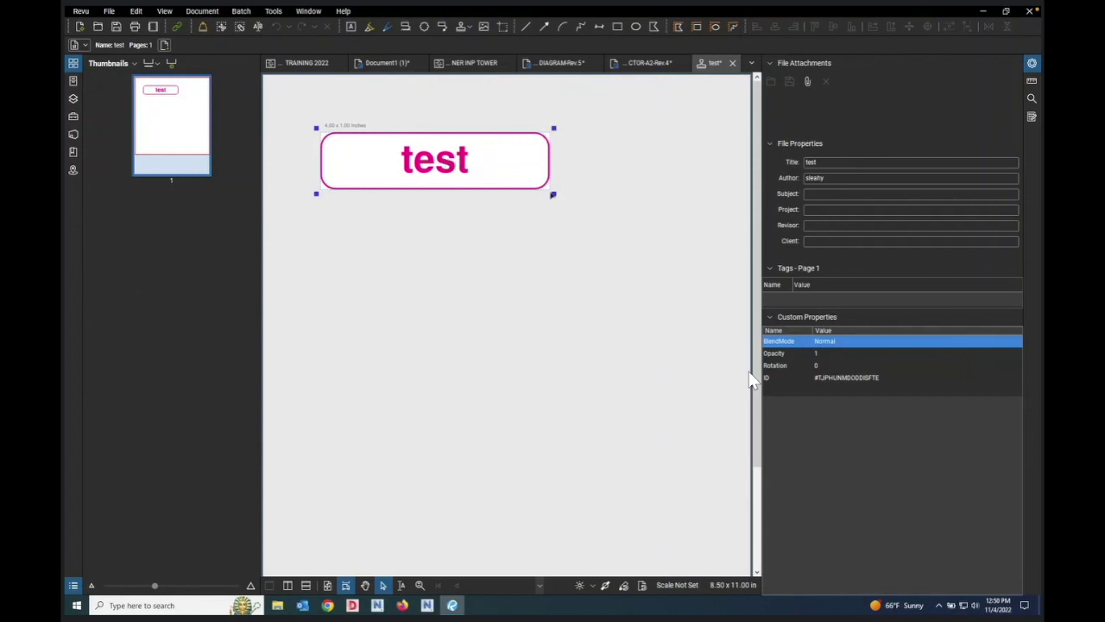
Step: Replace the "test" text in the stamp's text box with the dynamic Date field
click(487, 164)
right_click(487, 163)
click(402, 192)
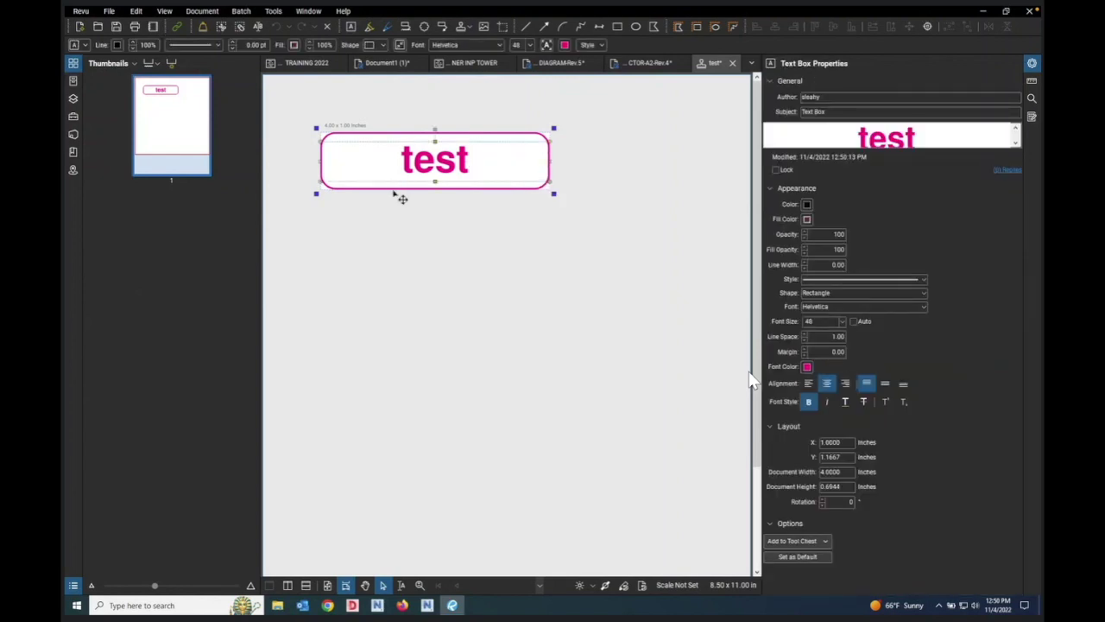
double_click(505, 176)
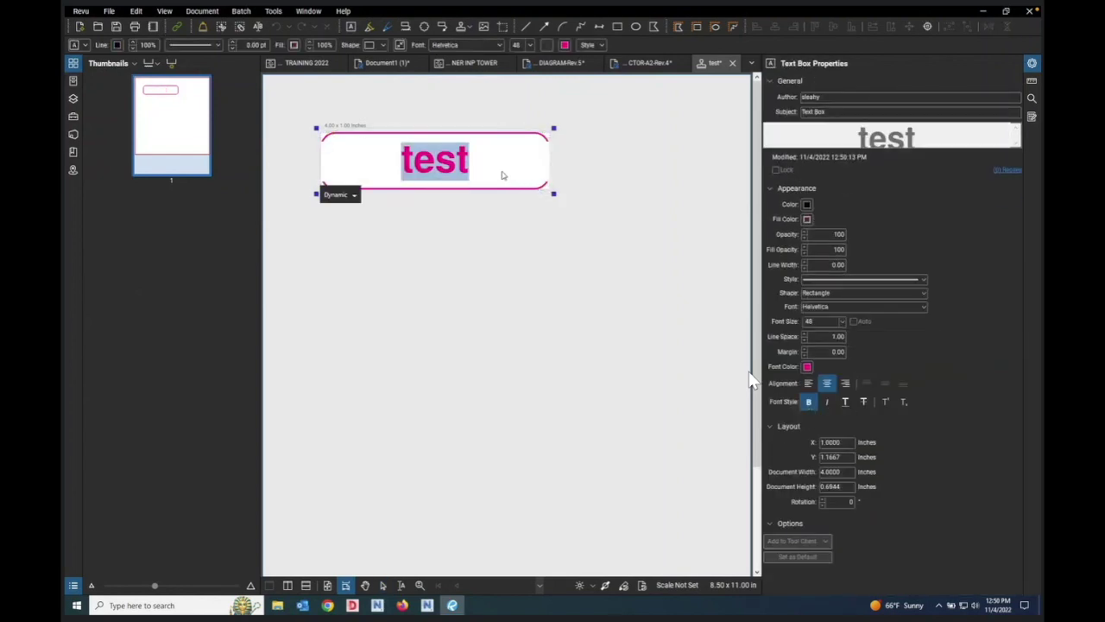
click(354, 196)
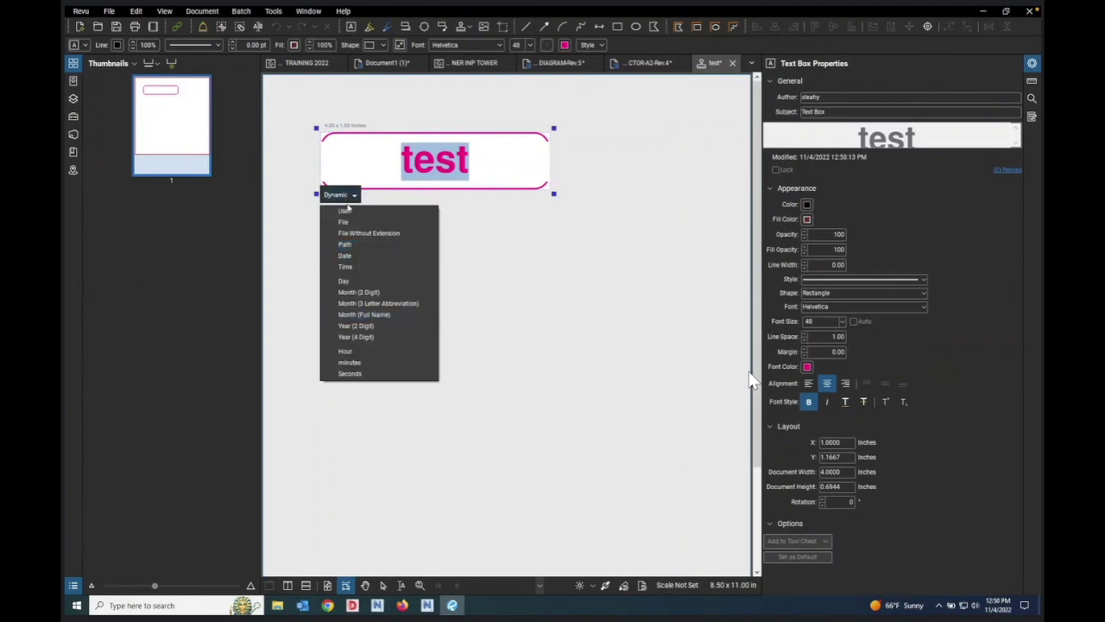
click(472, 219)
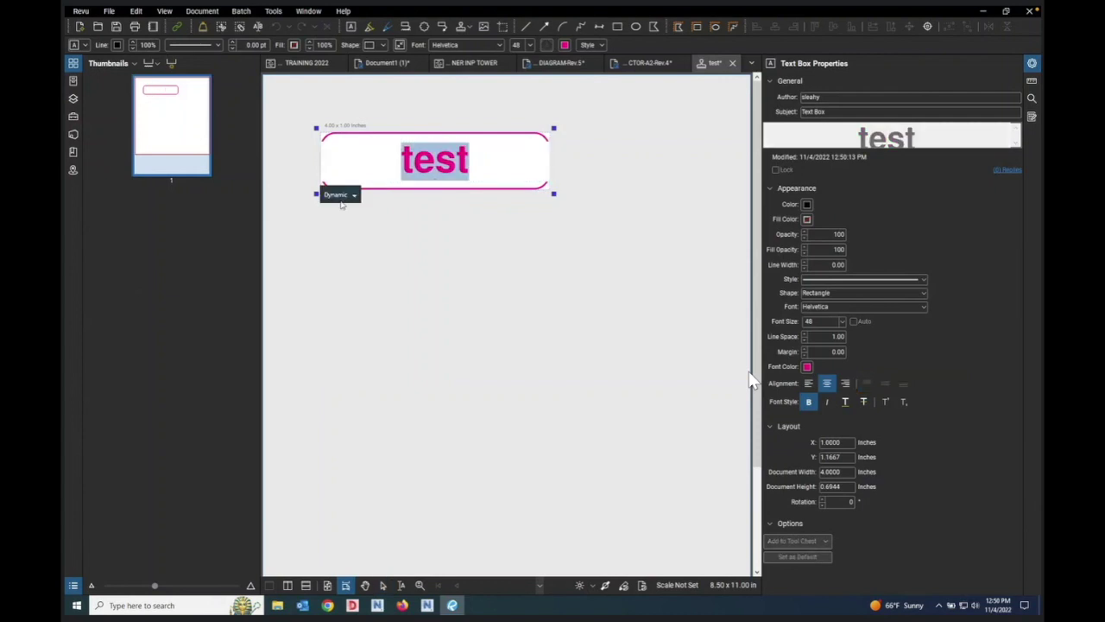
click(353, 197)
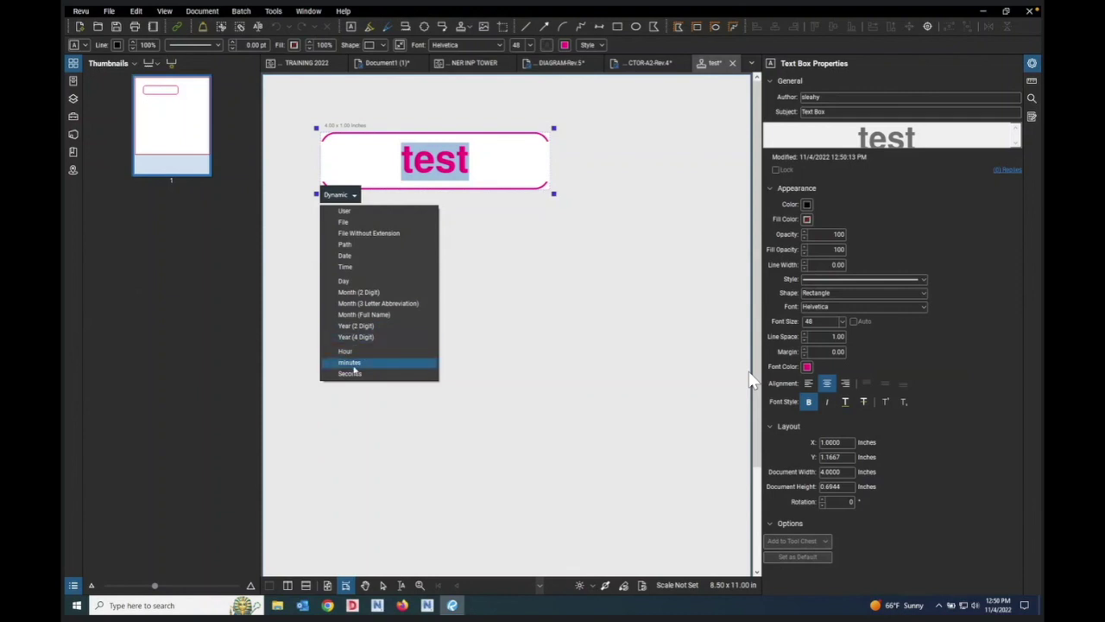
click(351, 256)
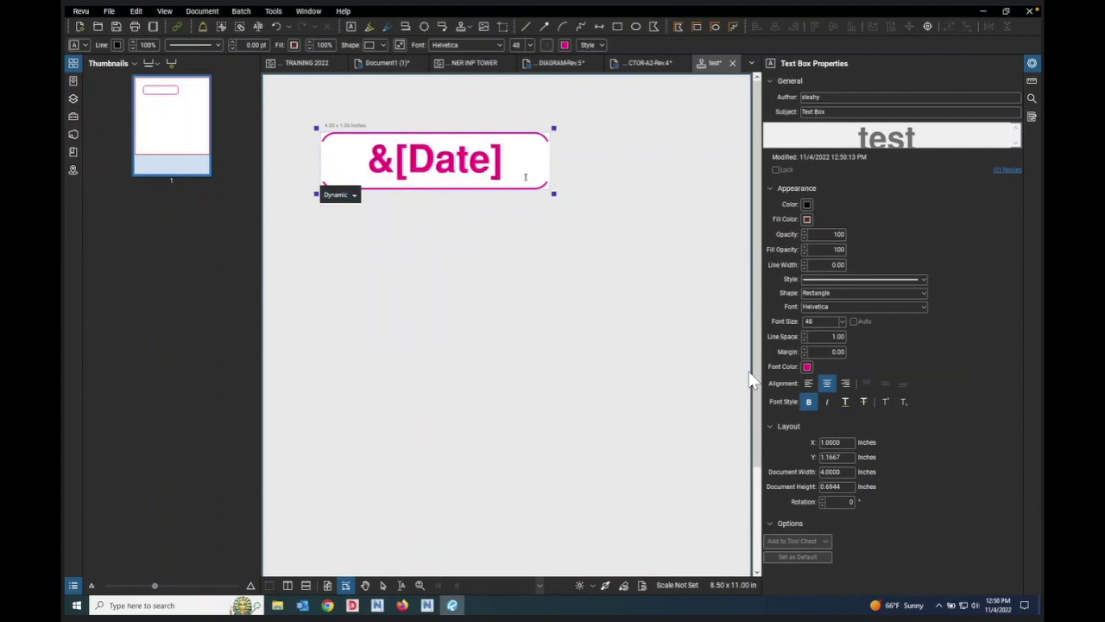
Step: Set the font size of the stamp's &[Date] text to 12
drag(519, 165, 362, 158)
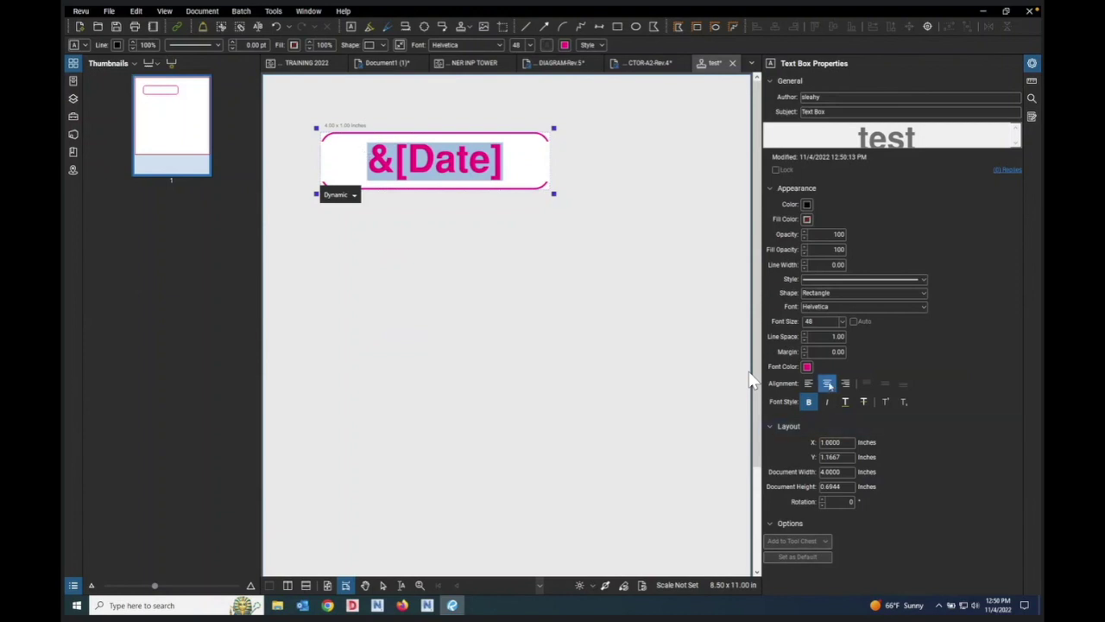
click(844, 321)
click(818, 418)
click(405, 147)
click(481, 182)
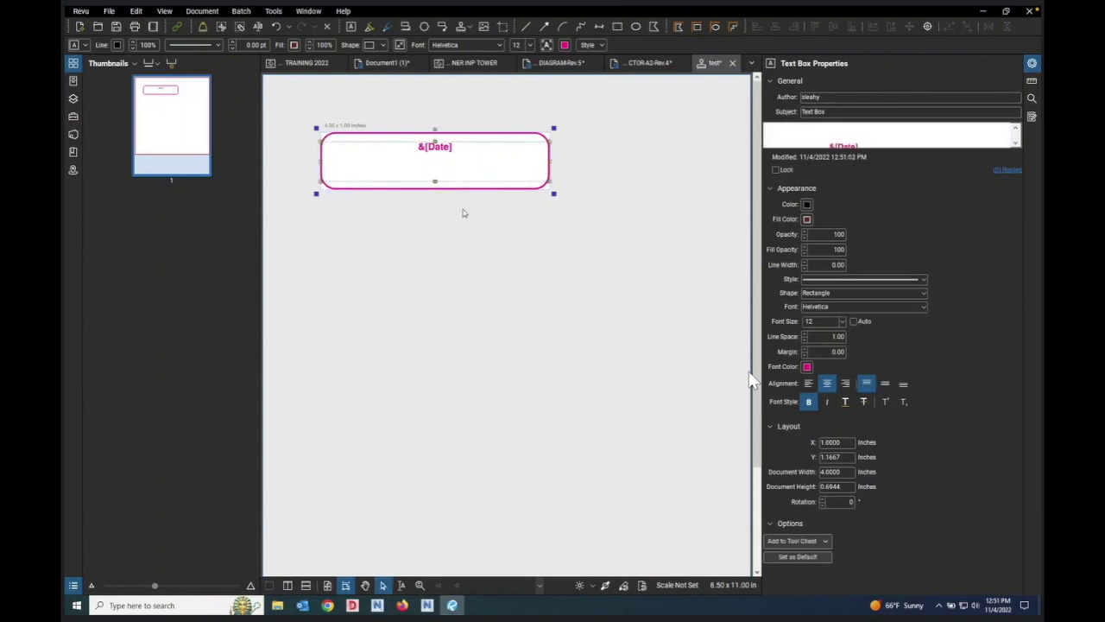
key(Escape)
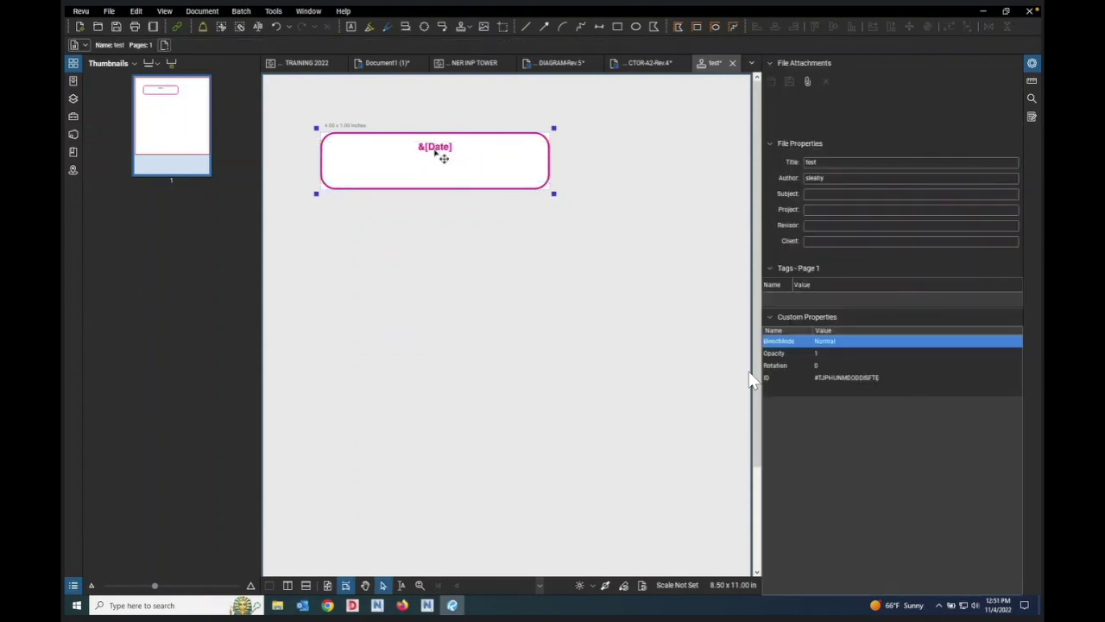
Step: Shrink the &[Date] text box to about 0.25 in high and move it down to the stamp's lower edge
click(444, 158)
drag(435, 180, 435, 156)
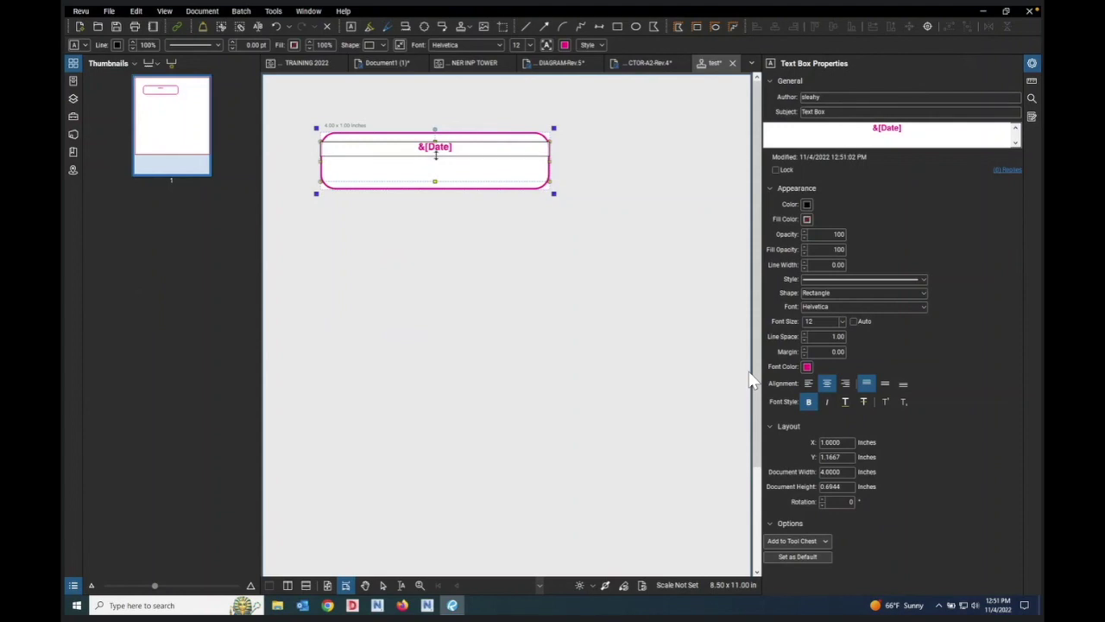
drag(473, 151, 476, 178)
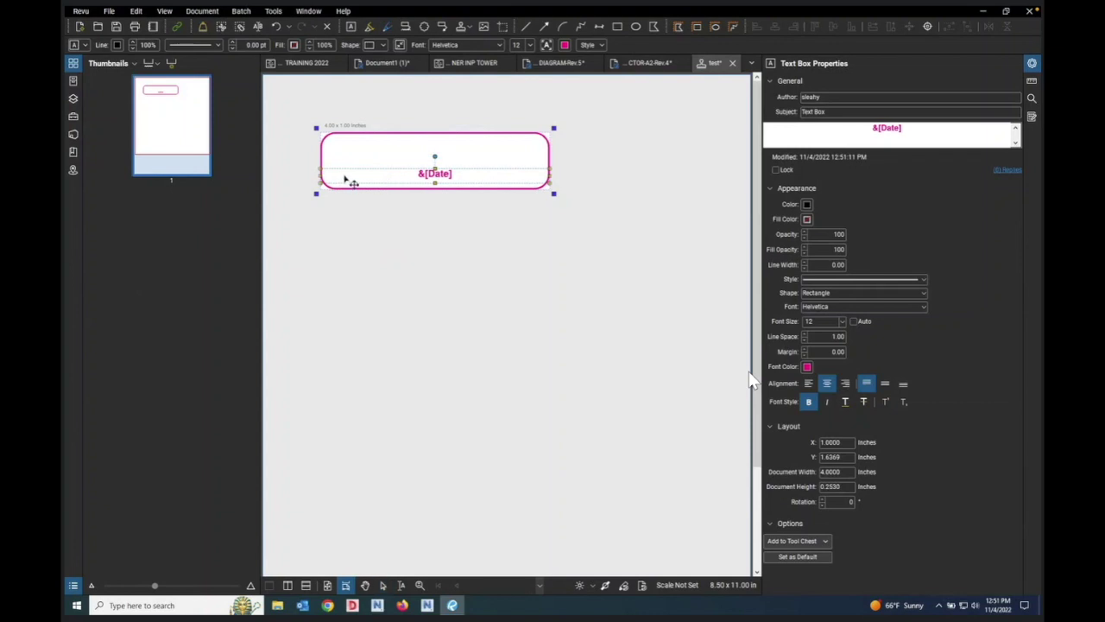
Step: Insert the dynamic Time field in front of &[Date] in the stamp's text box
click(349, 181)
click(353, 198)
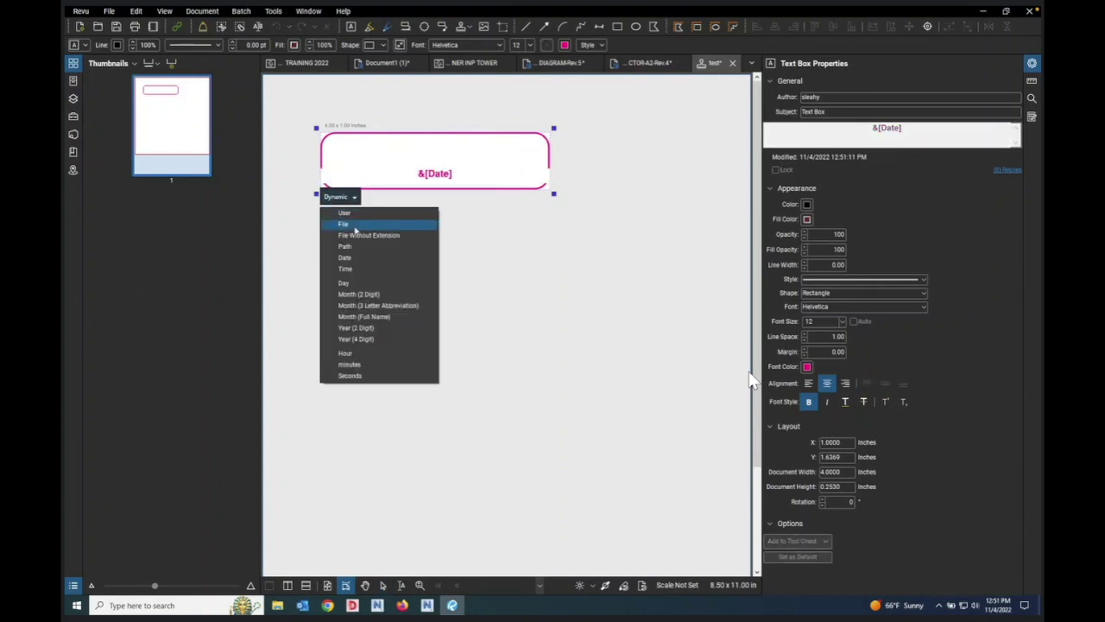
click(358, 269)
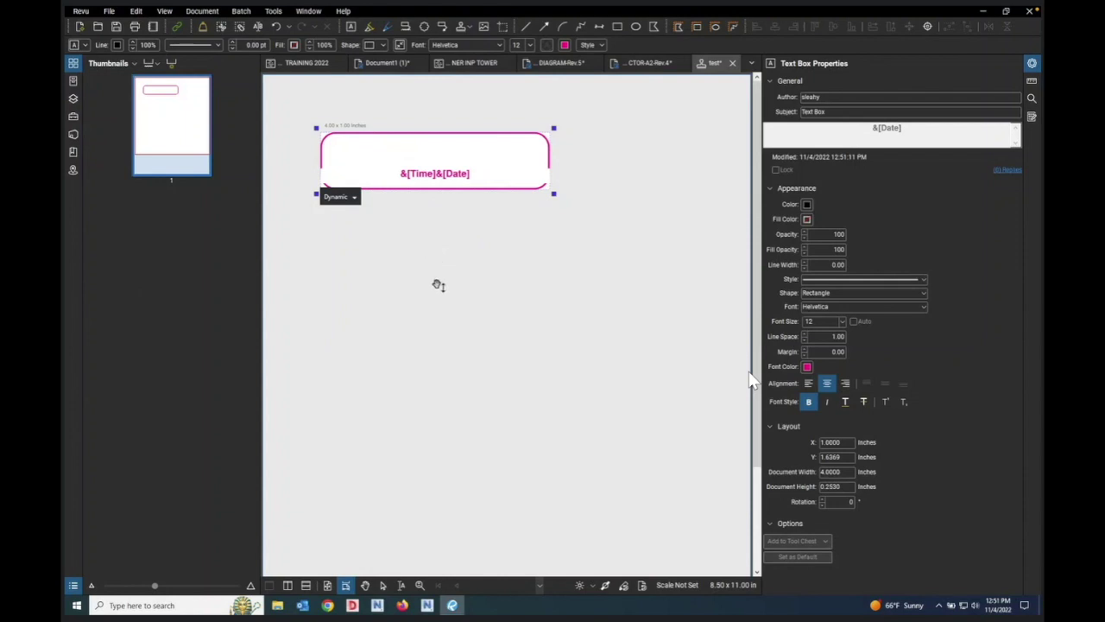
double_click(404, 164)
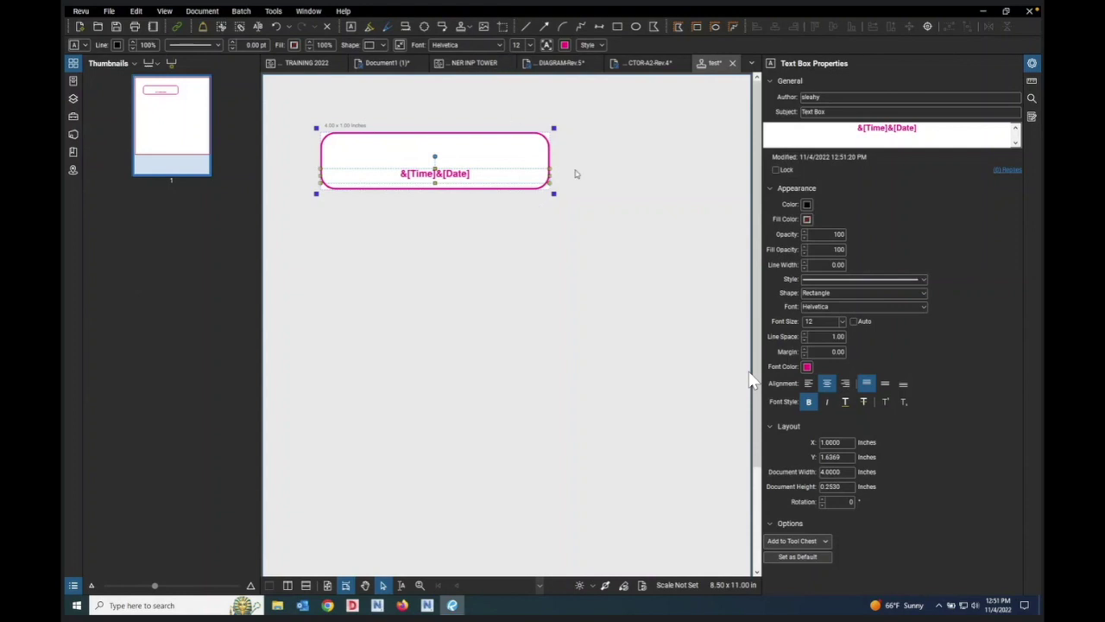
Step: Draw a text box about 3.28 × 0.30 in above the time and date, with a solid line style and line width 0
click(352, 27)
drag(349, 143, 537, 160)
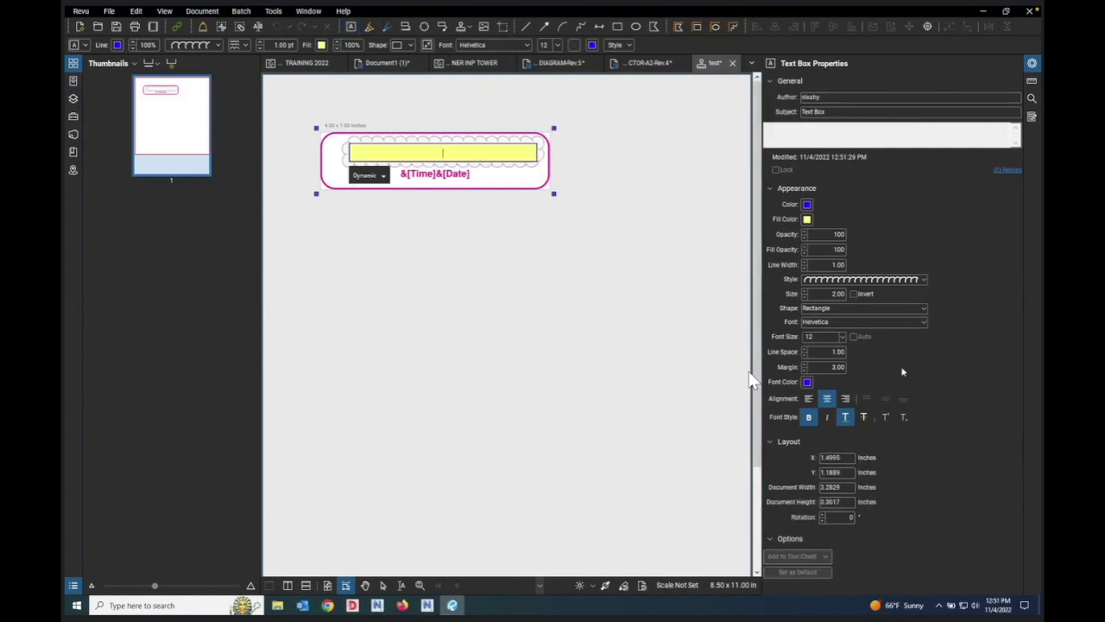
click(917, 281)
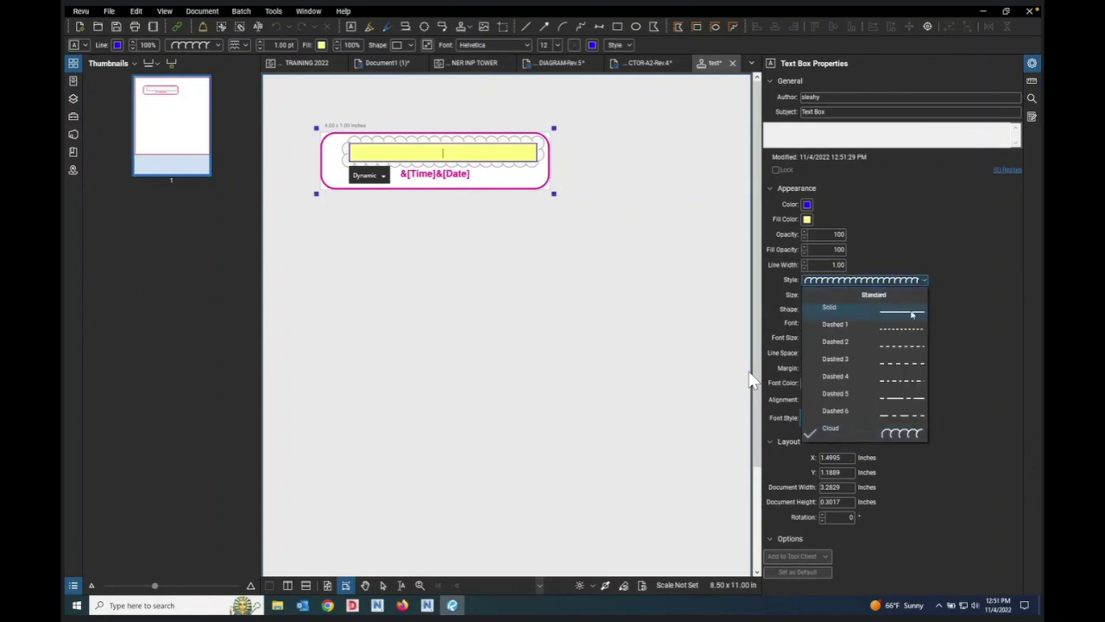
click(904, 311)
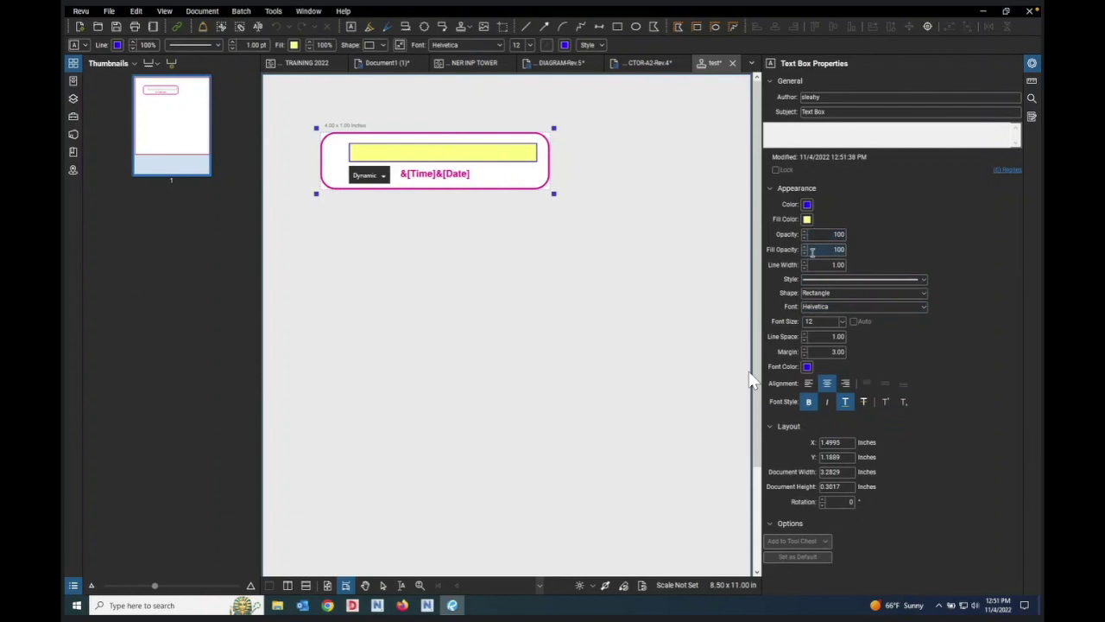
click(804, 269)
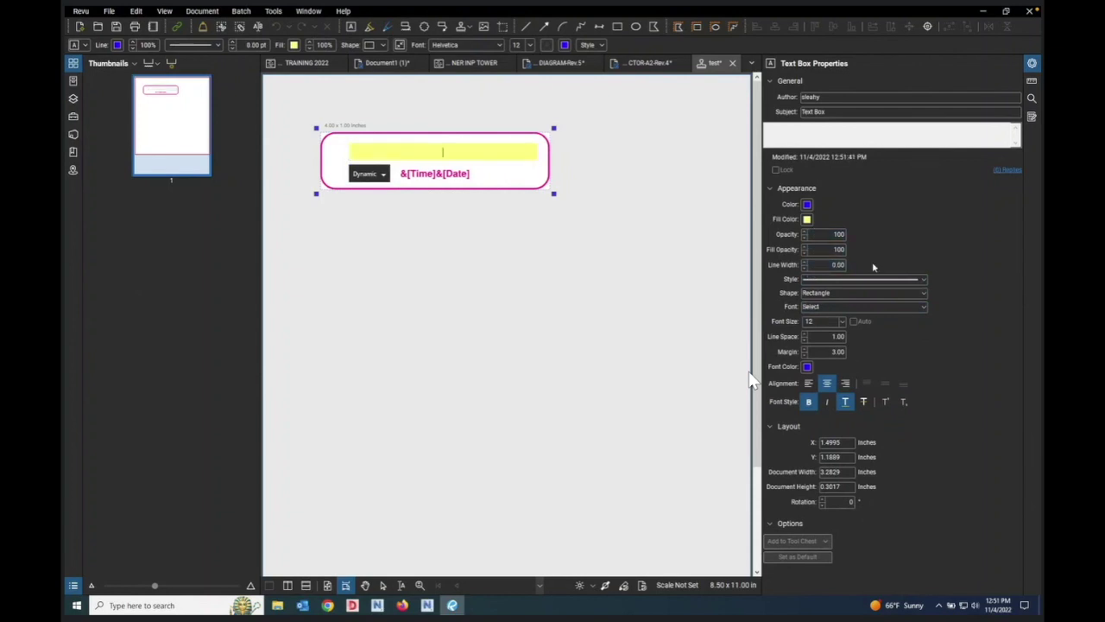
Step: Remove the new text box's fill and pick magenta as its font color
click(808, 219)
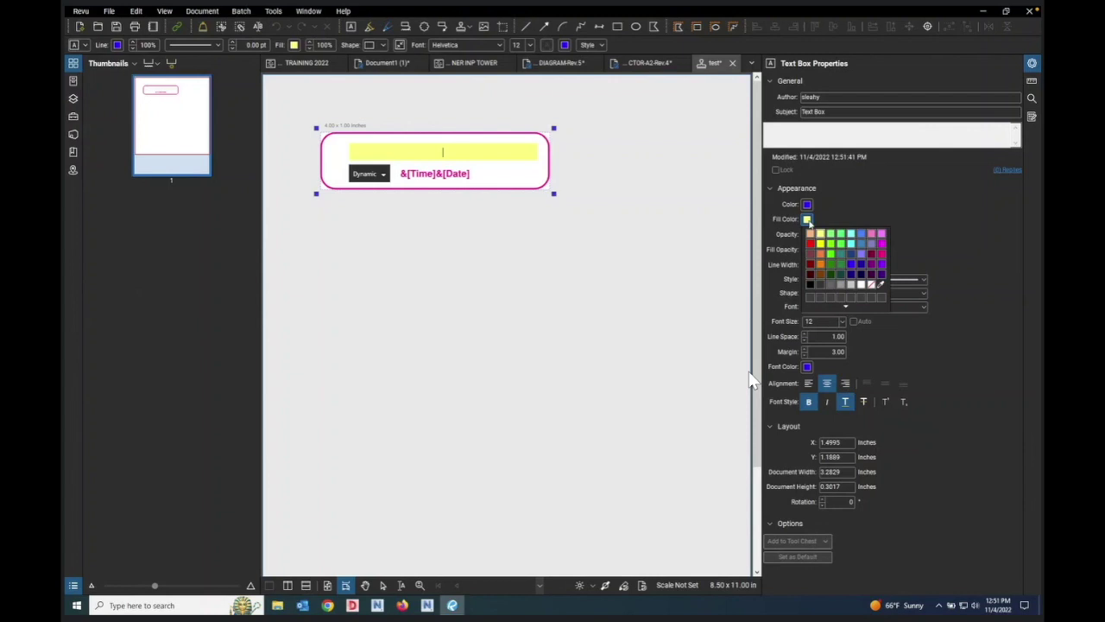
click(872, 283)
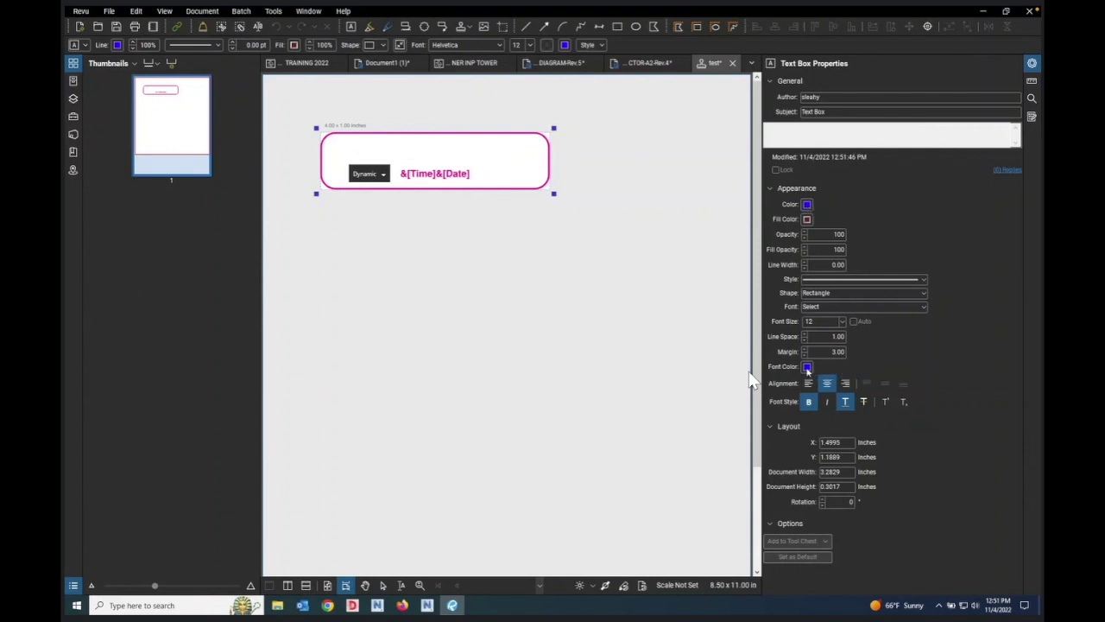
click(806, 367)
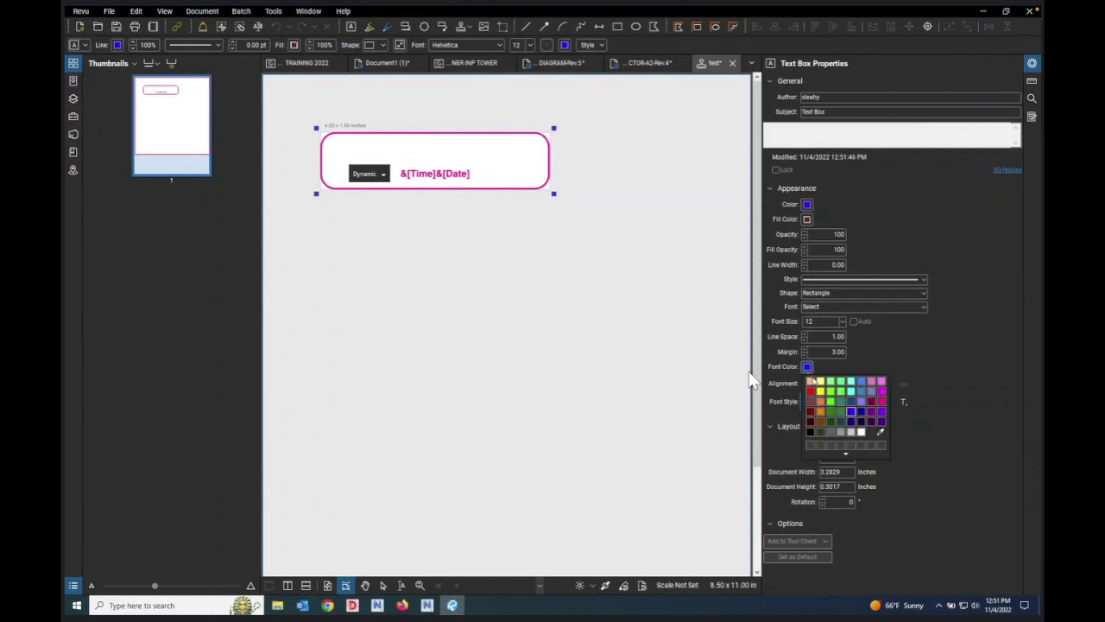
click(881, 400)
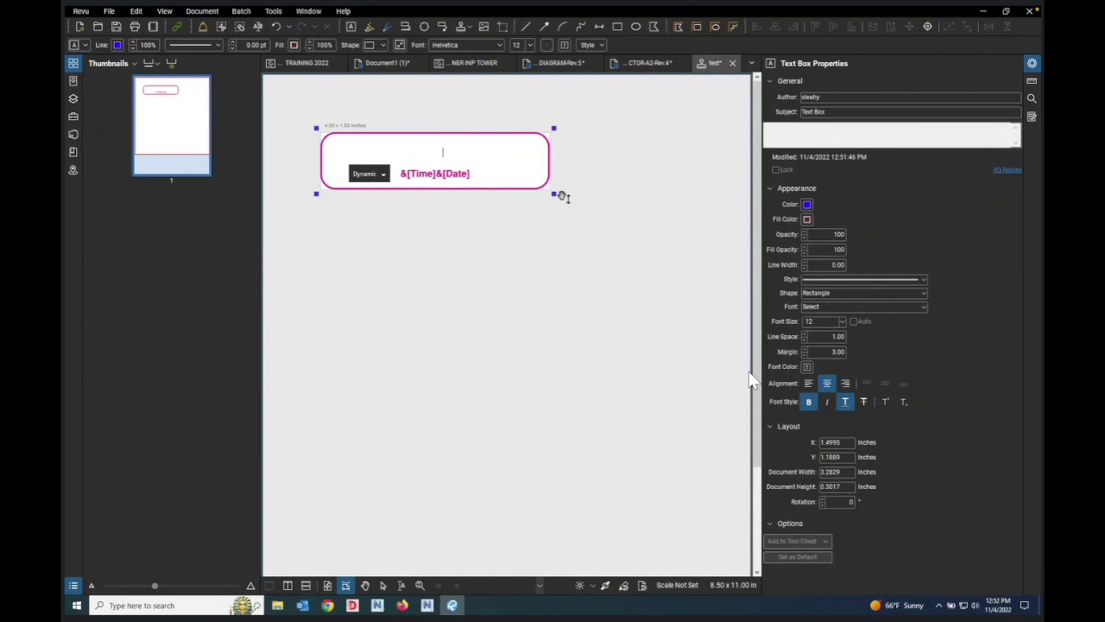
Step: Enter "Approved" in the new text box and set its text to magenta at font size 24
text(Approved)
key(Escape)
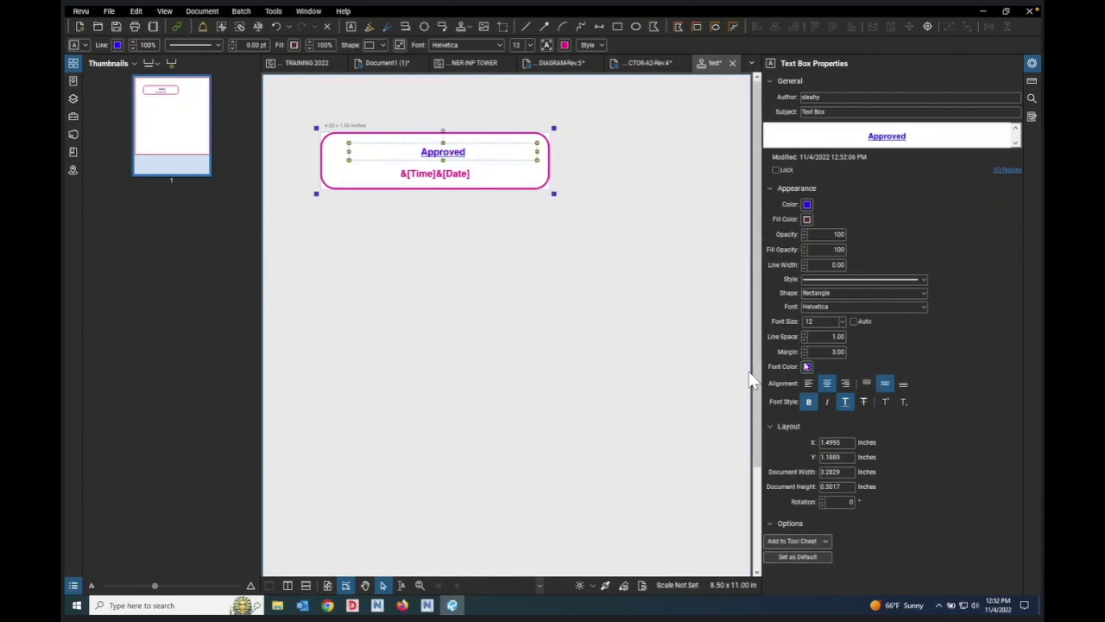
click(807, 366)
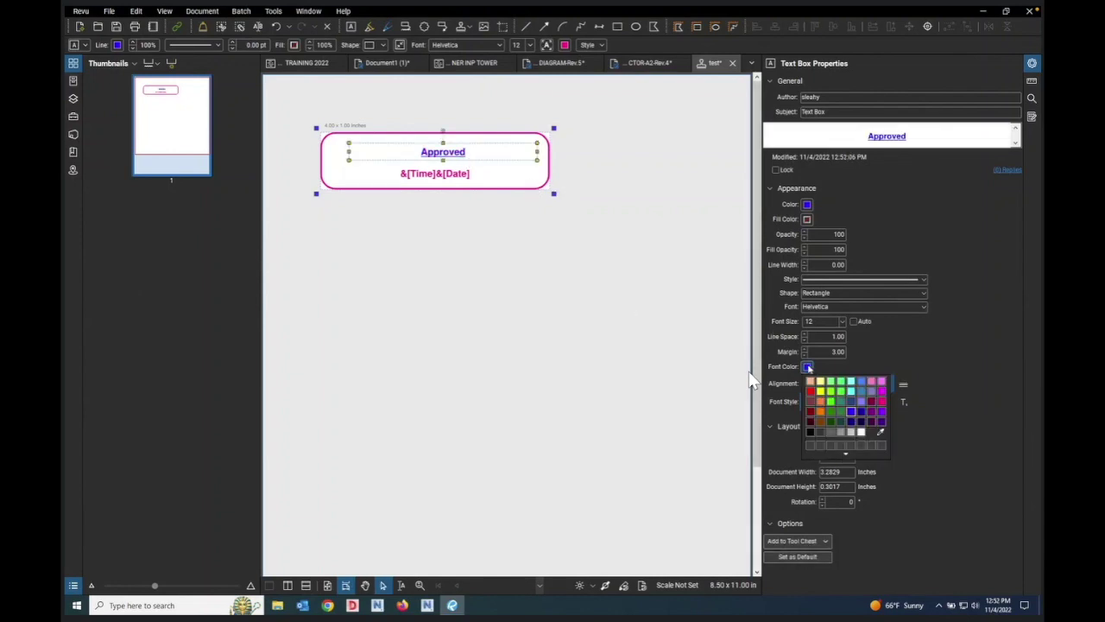
click(881, 402)
click(842, 322)
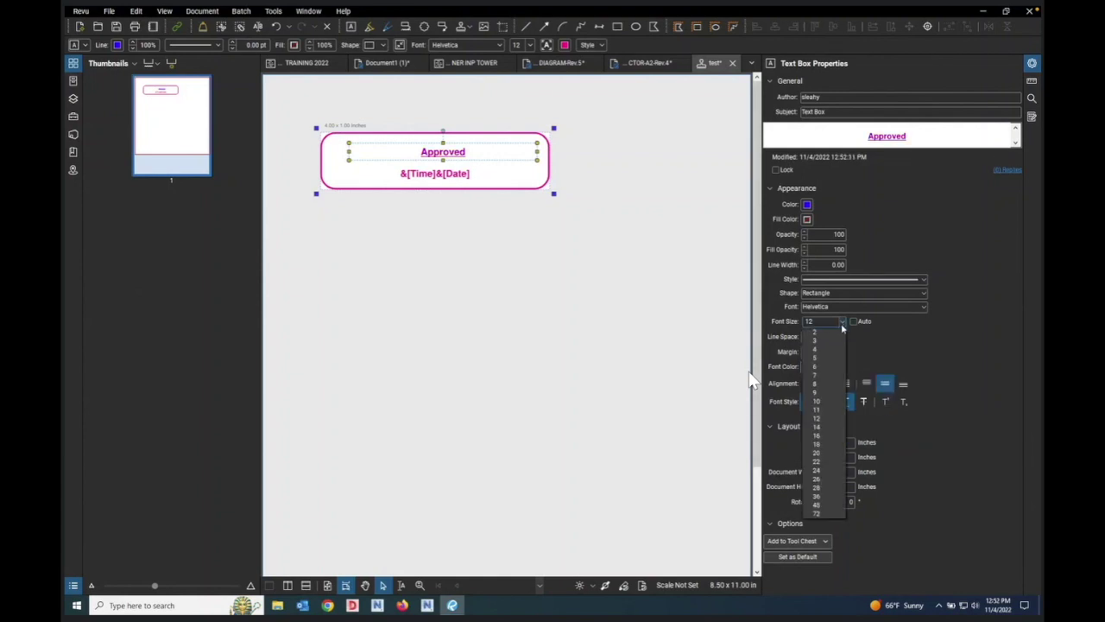
click(825, 472)
click(547, 403)
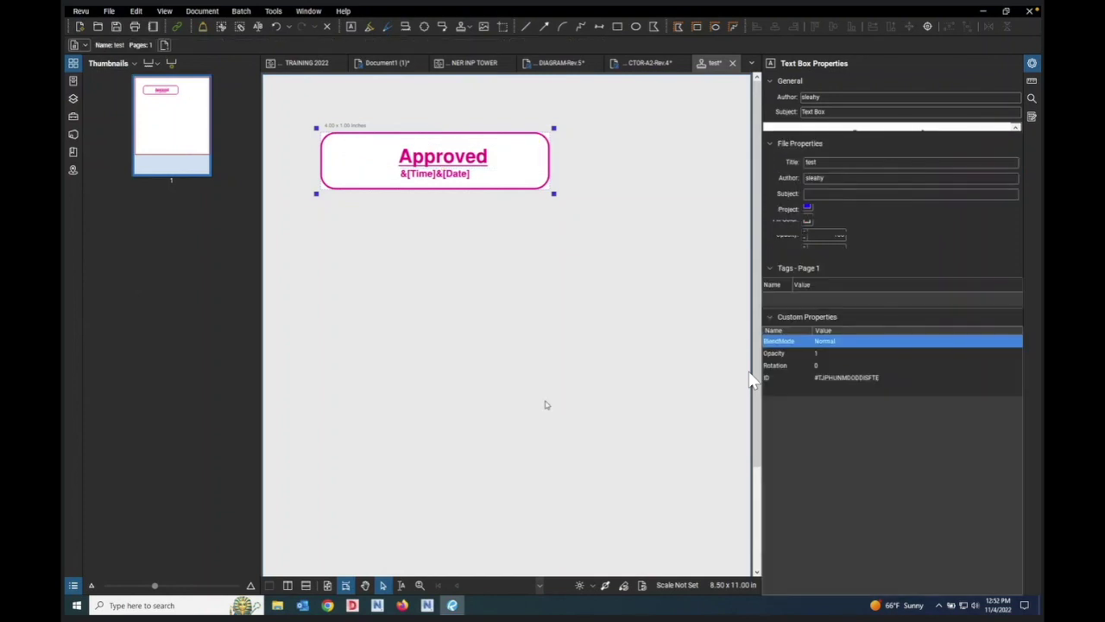
Step: Move the "Approved" text box up and into the right half of the stamp, at about X 2.16 in, Y 1.07 in
click(458, 166)
click(533, 293)
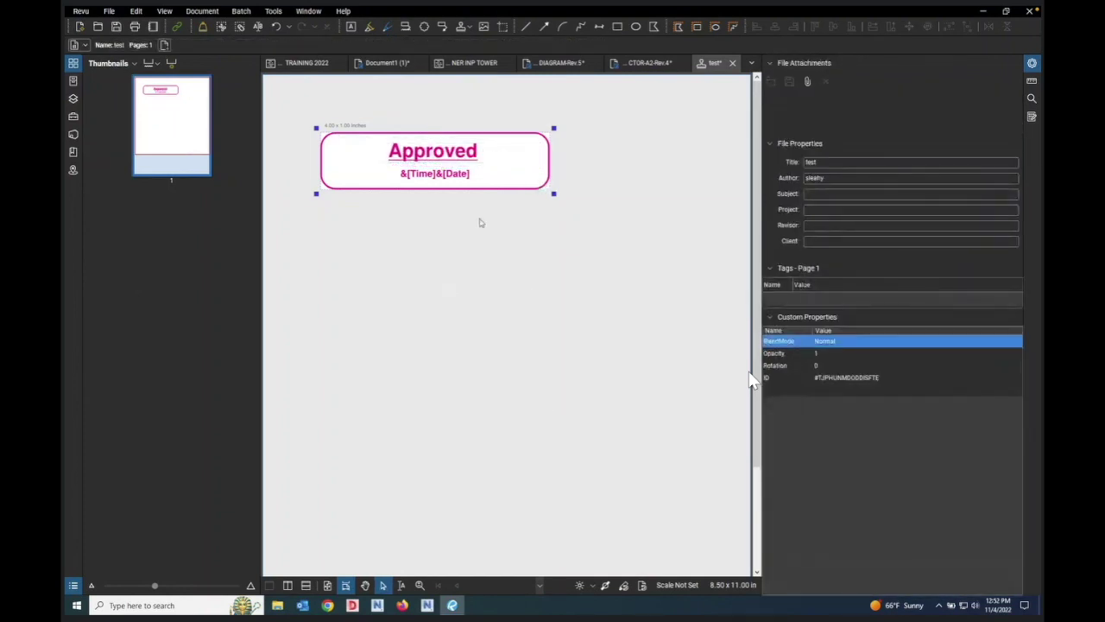
drag(447, 160, 495, 160)
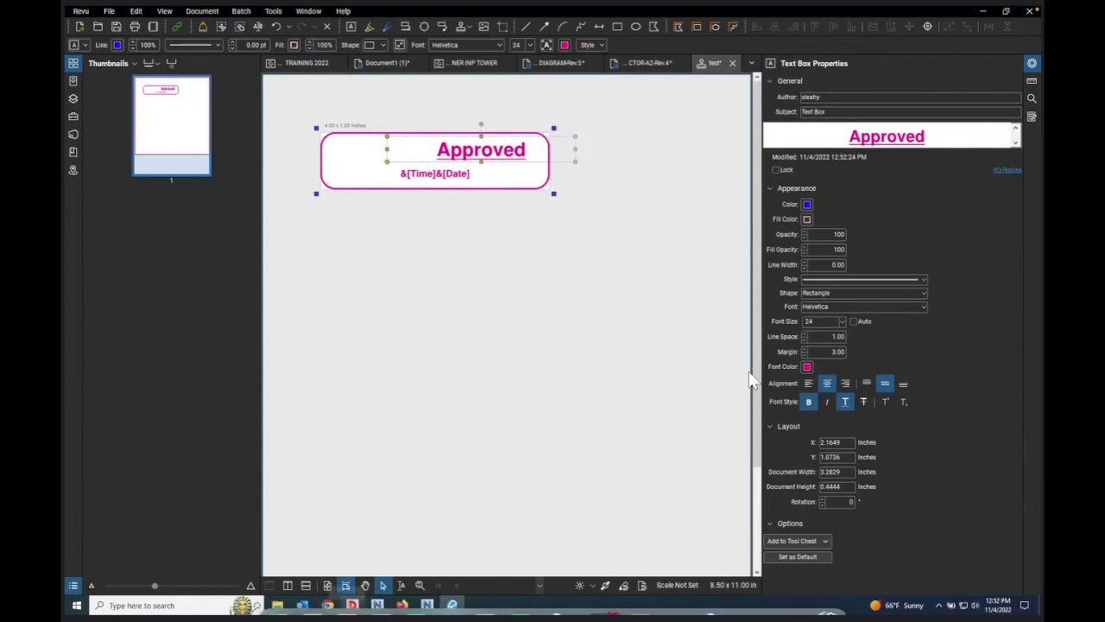
Step: Switch to Google Photos in the browser and open the lighter green Sullivan & McLaughlin logo from the IMAGES album
mouse_move(421, 615)
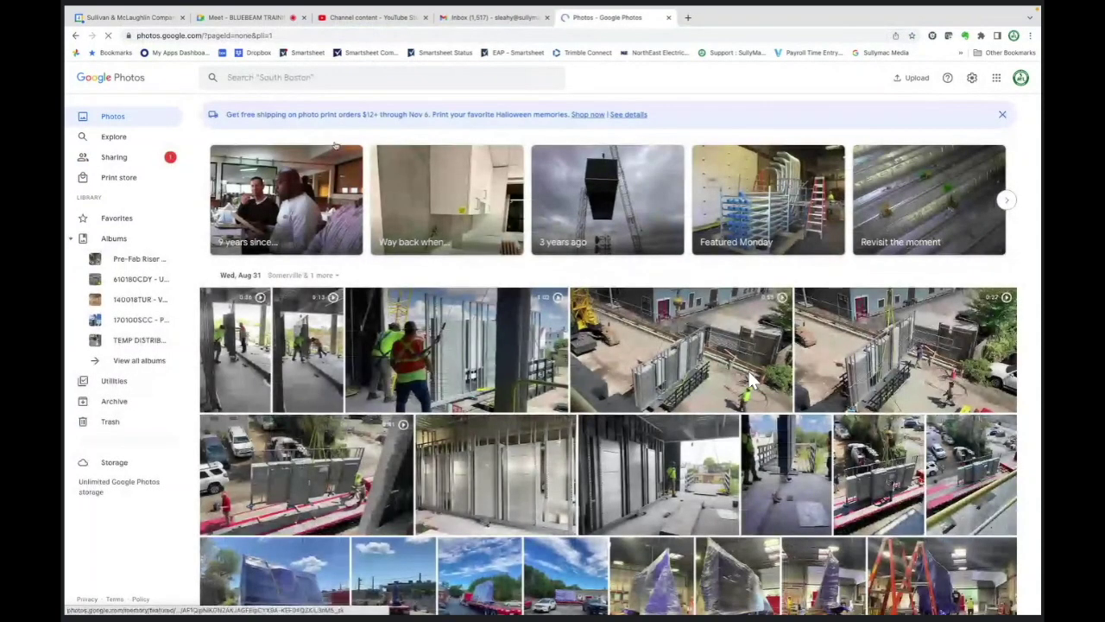
click(121, 240)
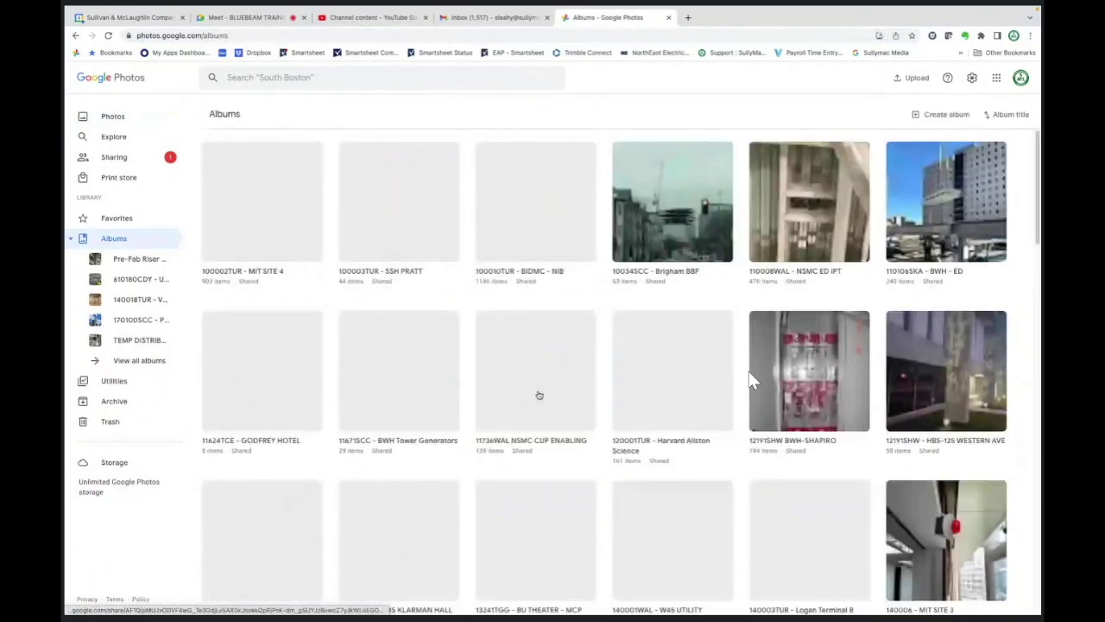
scroll(751, 380, down, 10)
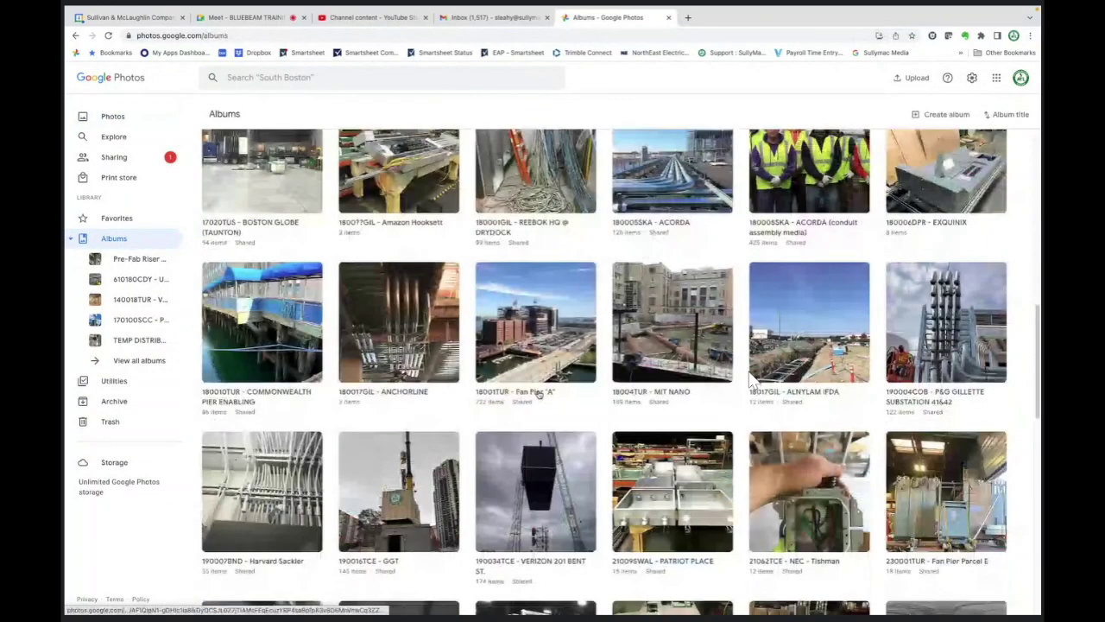
scroll(752, 380, down, 15)
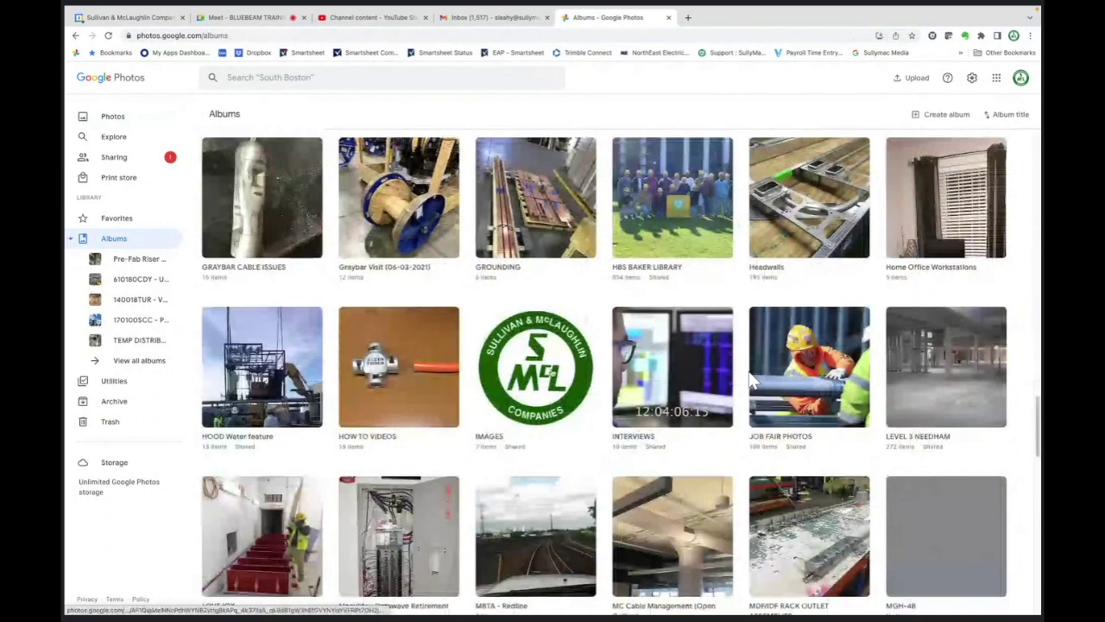
click(751, 379)
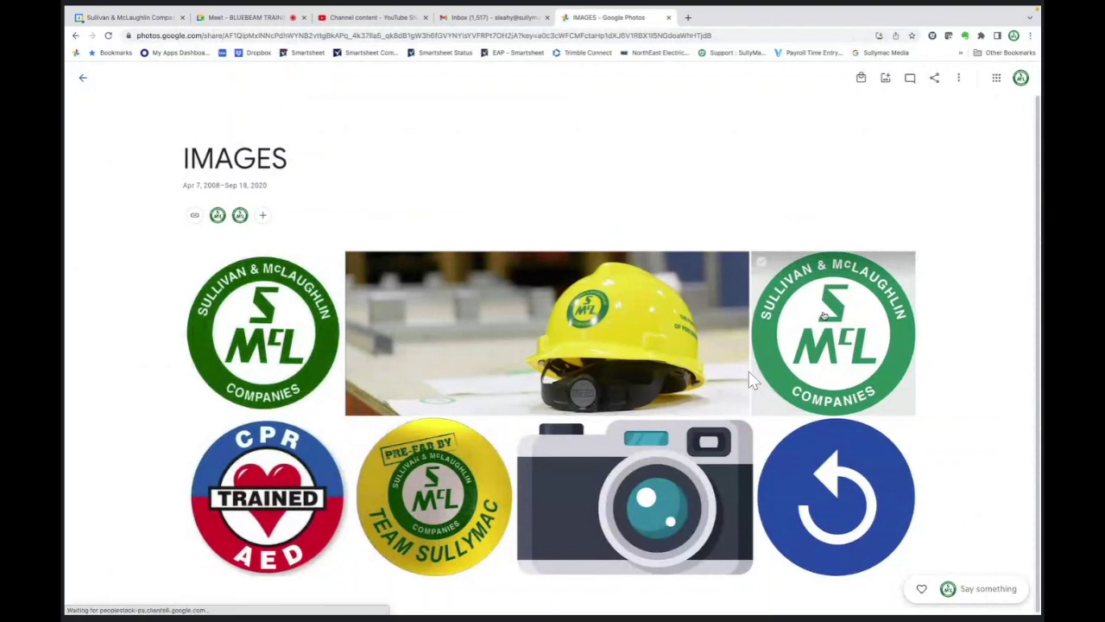
click(752, 380)
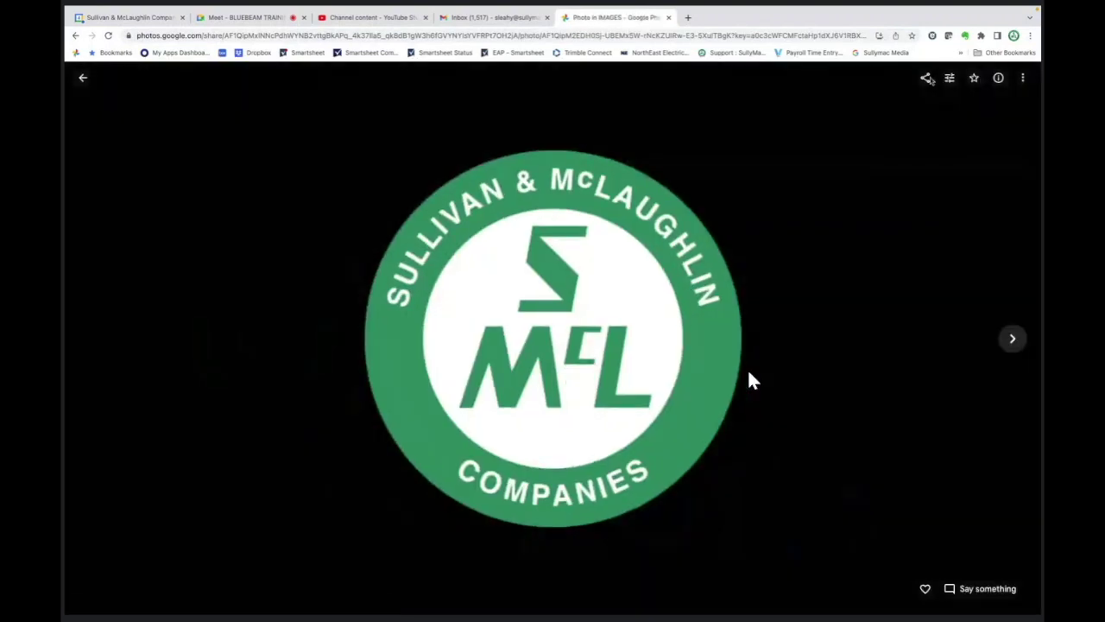
Step: Download the logo image to the Desktop as Sully-Mac-Logo
click(1024, 79)
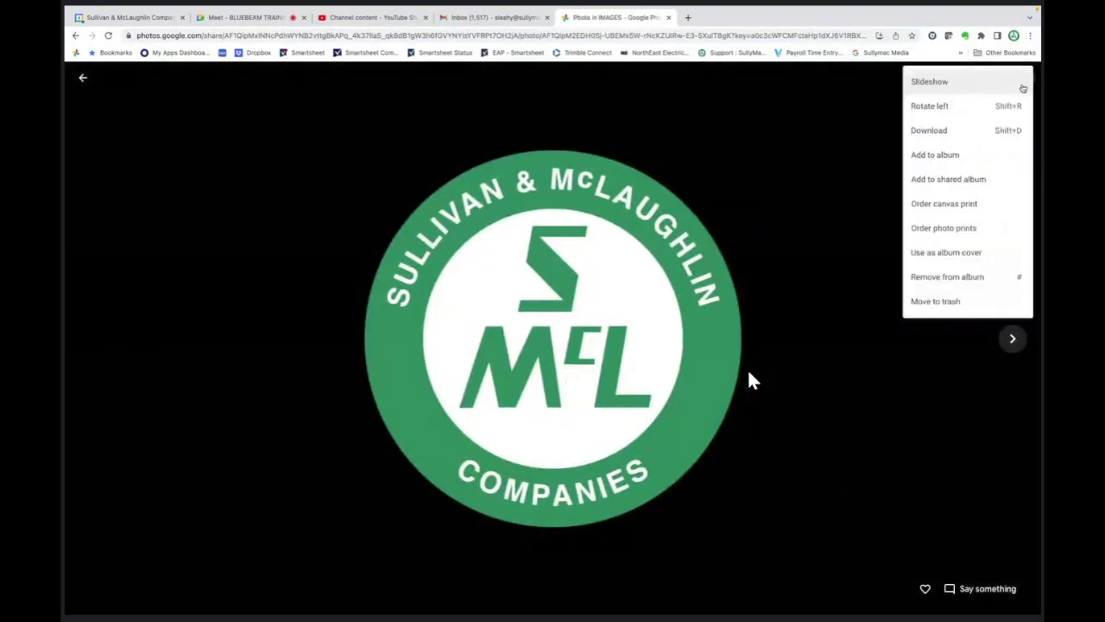
click(947, 136)
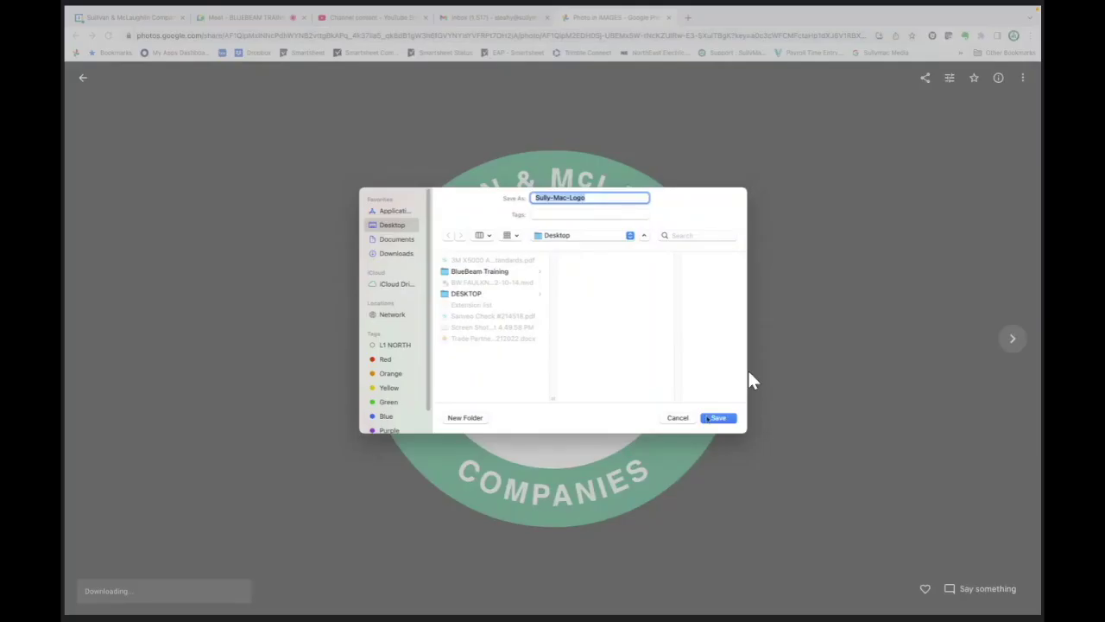
click(721, 419)
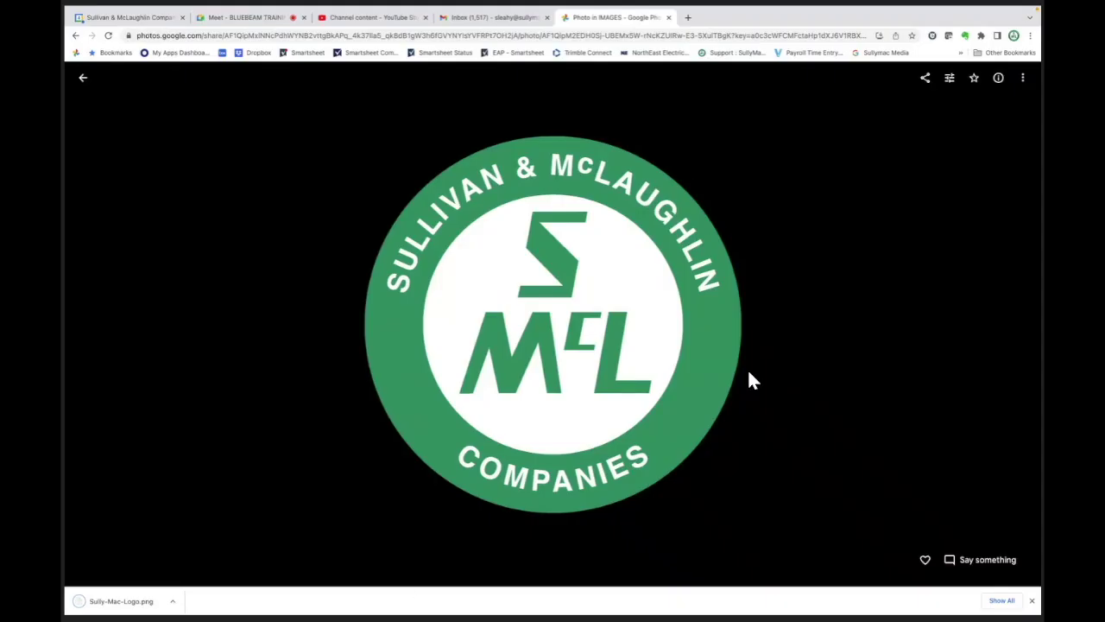
Step: Switch back to Bluebeam Revu and place the Sully-Mac-Logo image inside the left end of the stamp
mouse_move(415, 592)
mouse_move(710, 591)
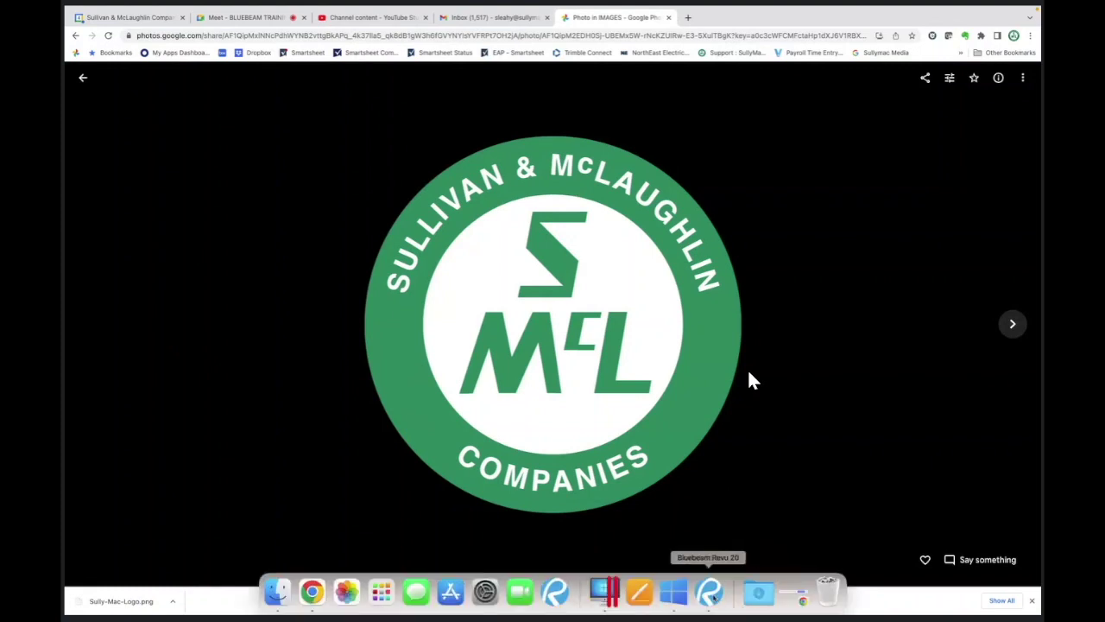
click(710, 592)
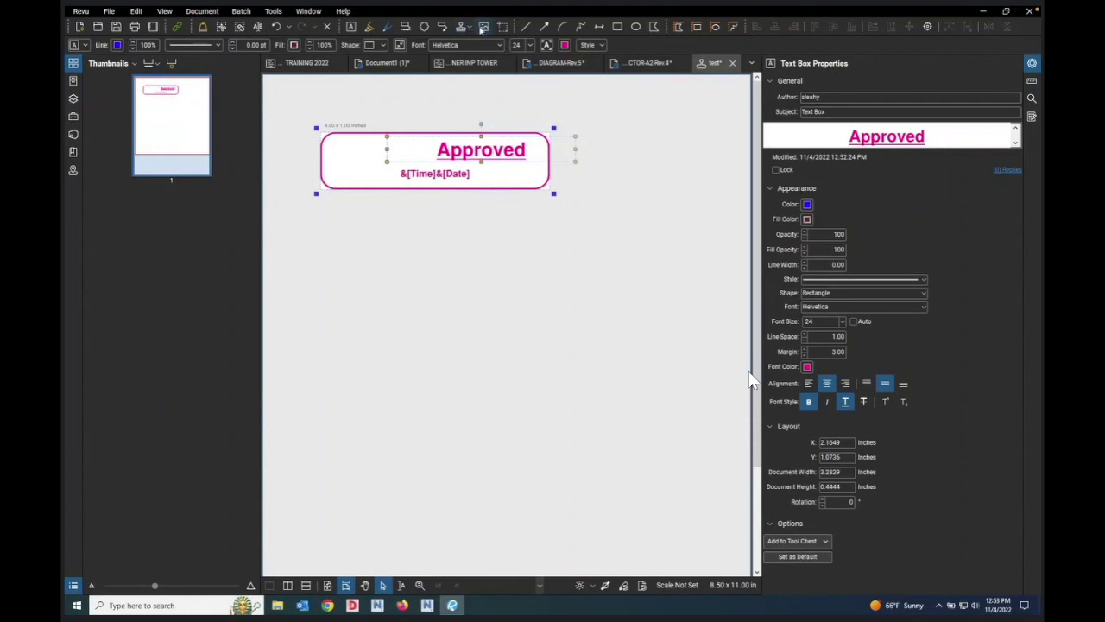
click(484, 27)
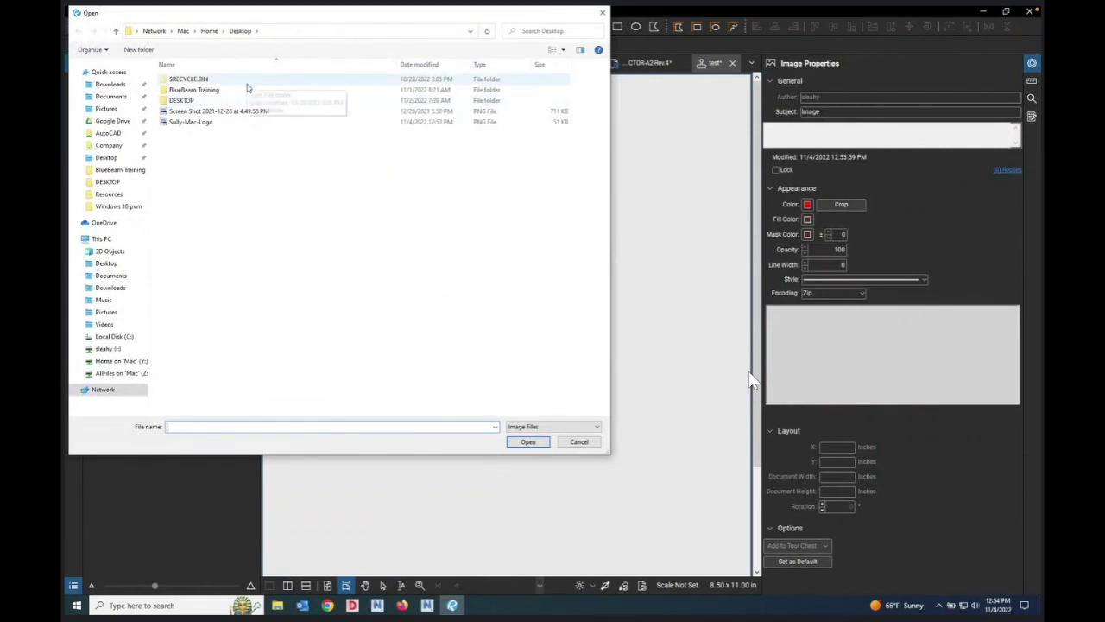
click(182, 126)
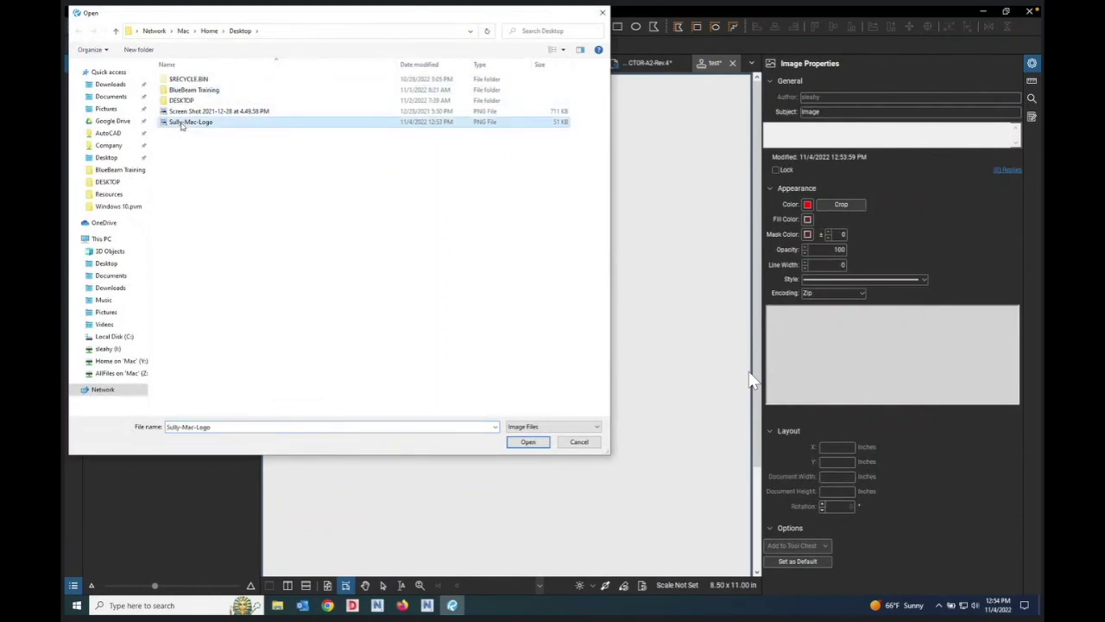
click(511, 443)
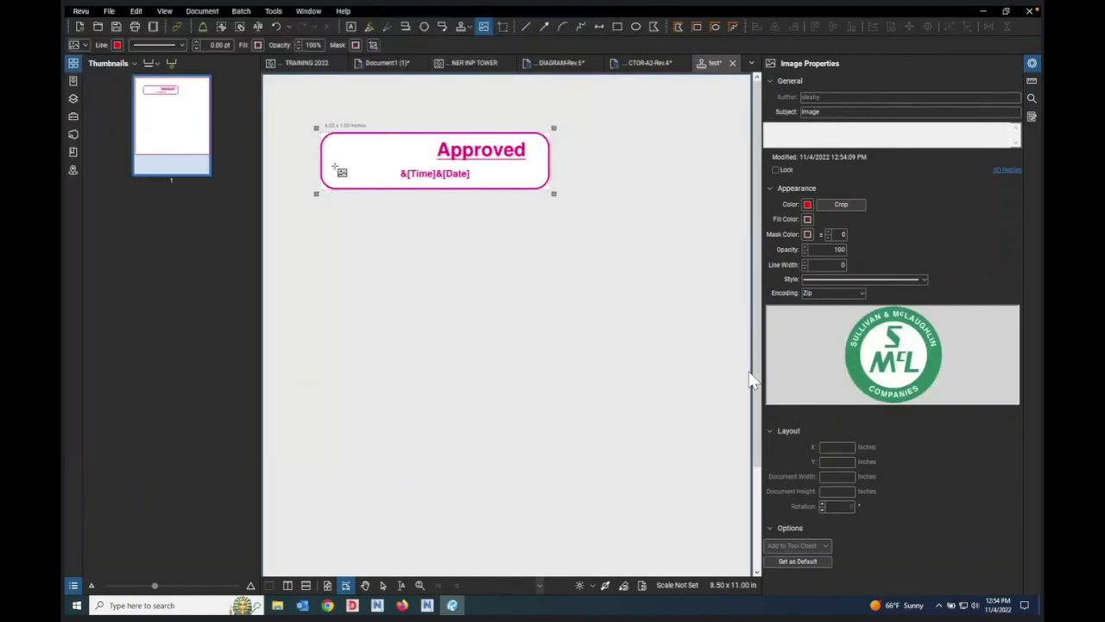
drag(328, 140, 369, 190)
click(361, 302)
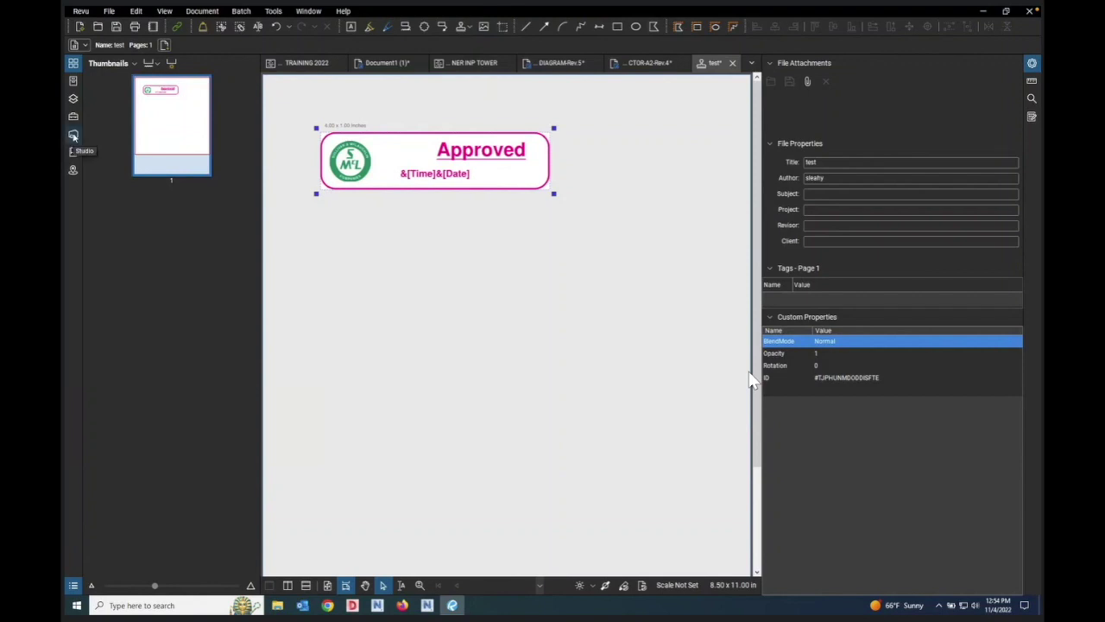
Step: Switch to the BLUEBEAM TRAINING 2022 project and look inside its 10 - STAMP folder
click(304, 63)
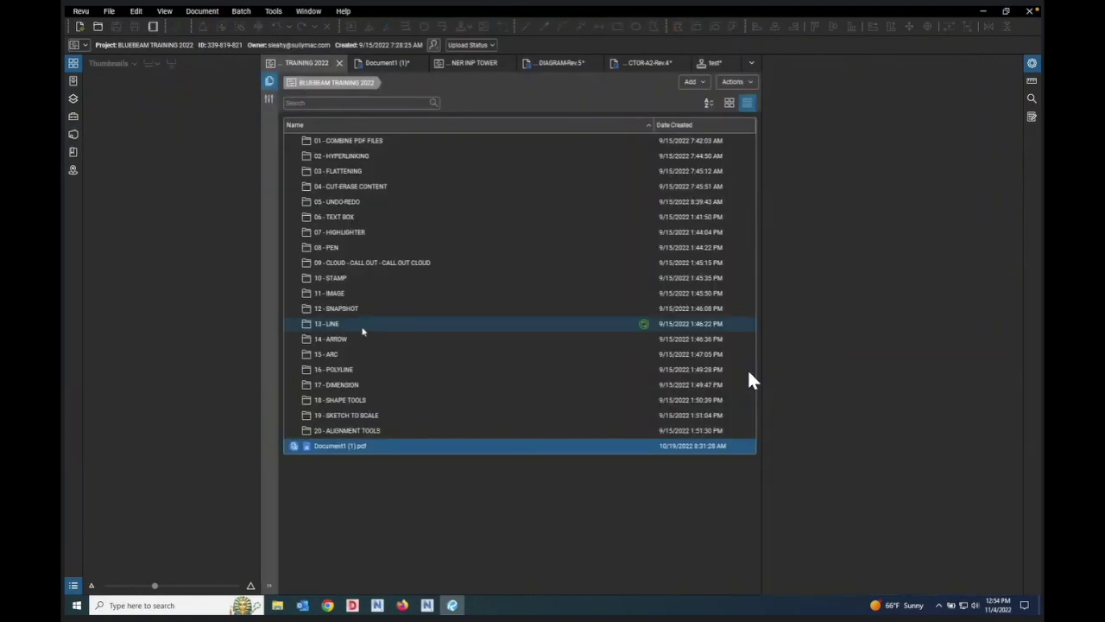
click(342, 278)
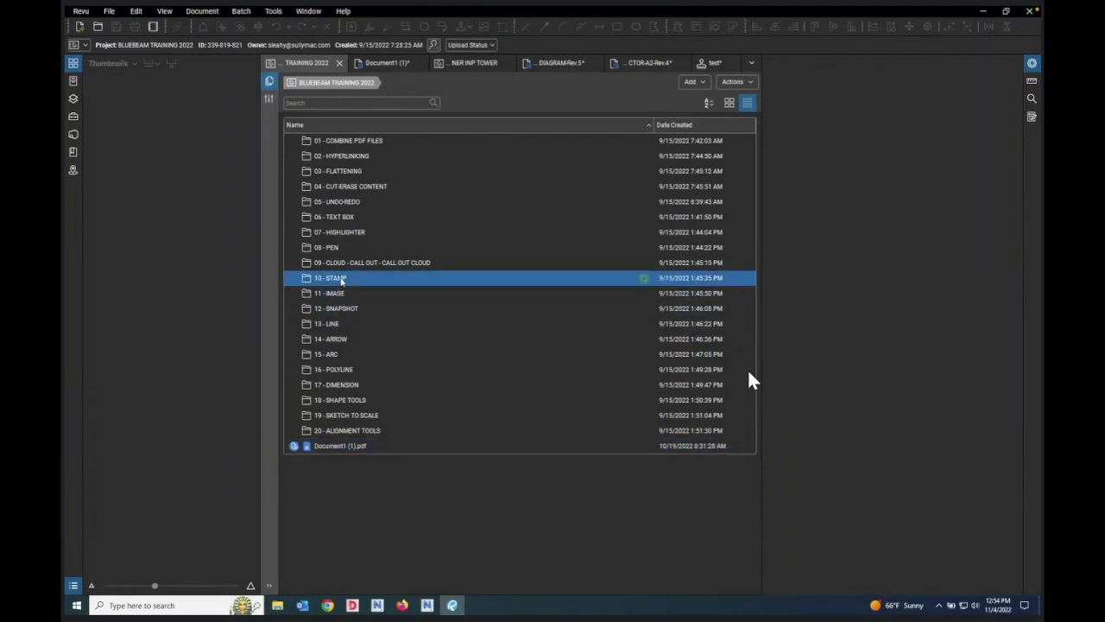
double_click(342, 278)
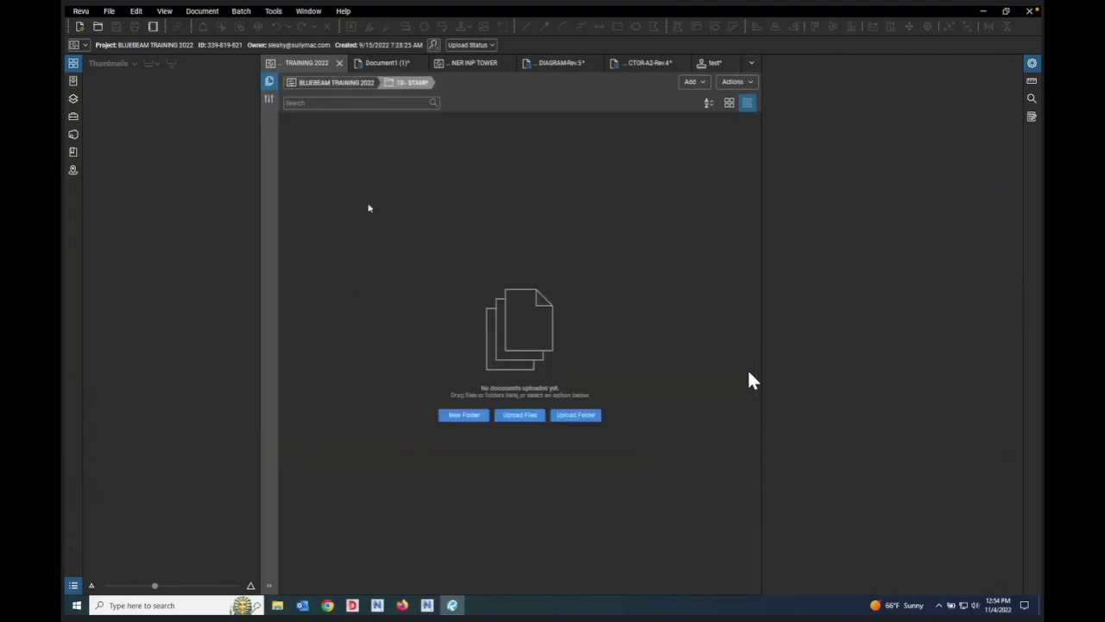
Step: Return to Document1, go to page 6 and select the signature photo with the grey background
click(378, 64)
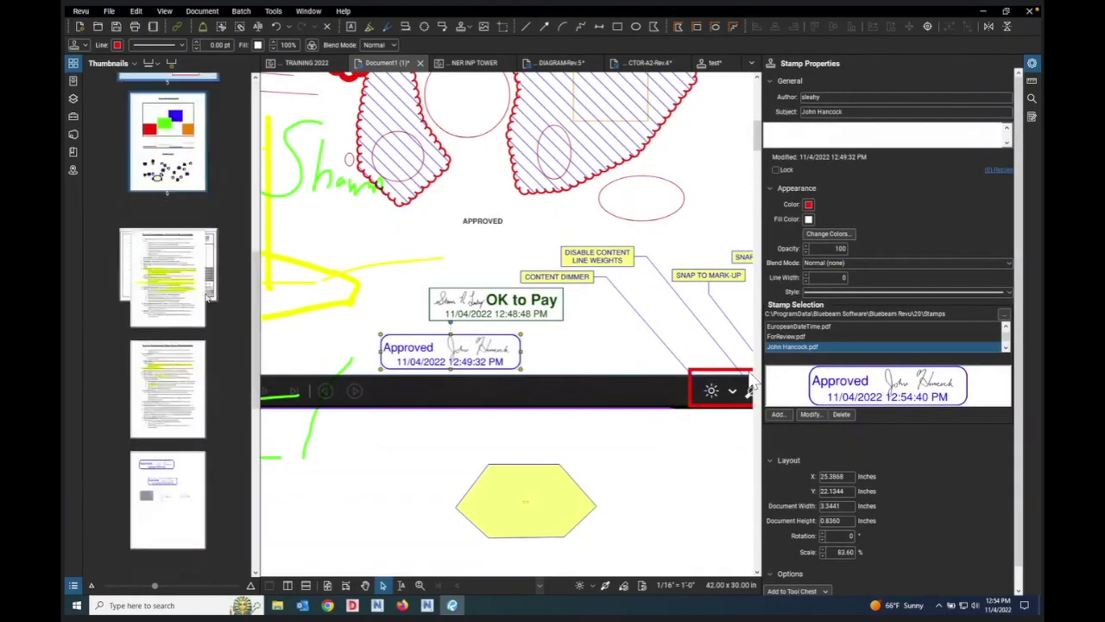
scroll(201, 268, down, 3)
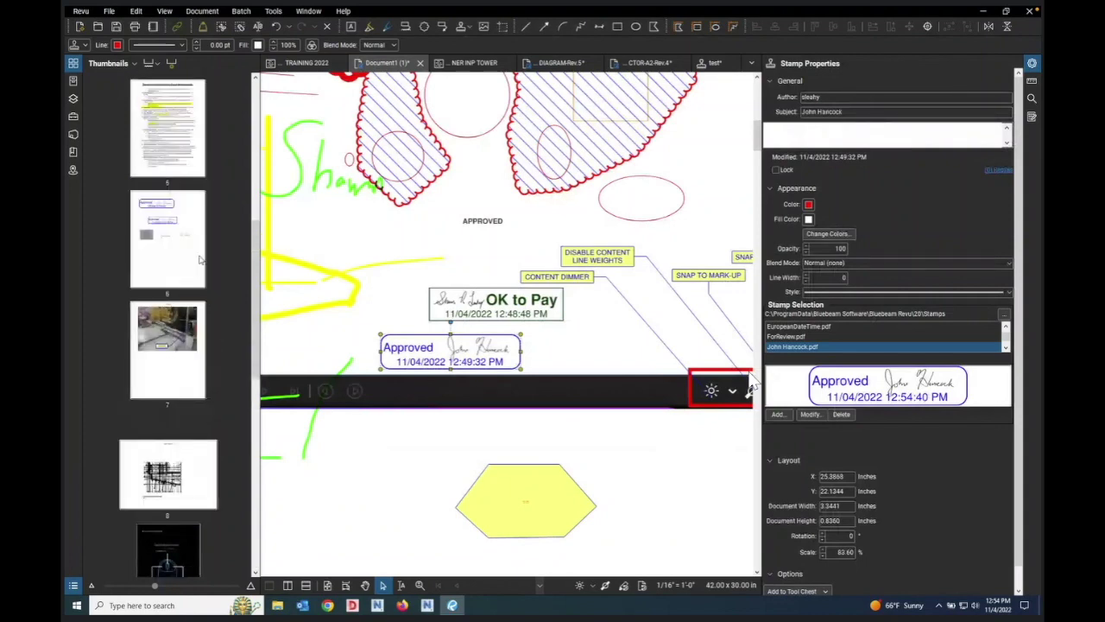
click(199, 259)
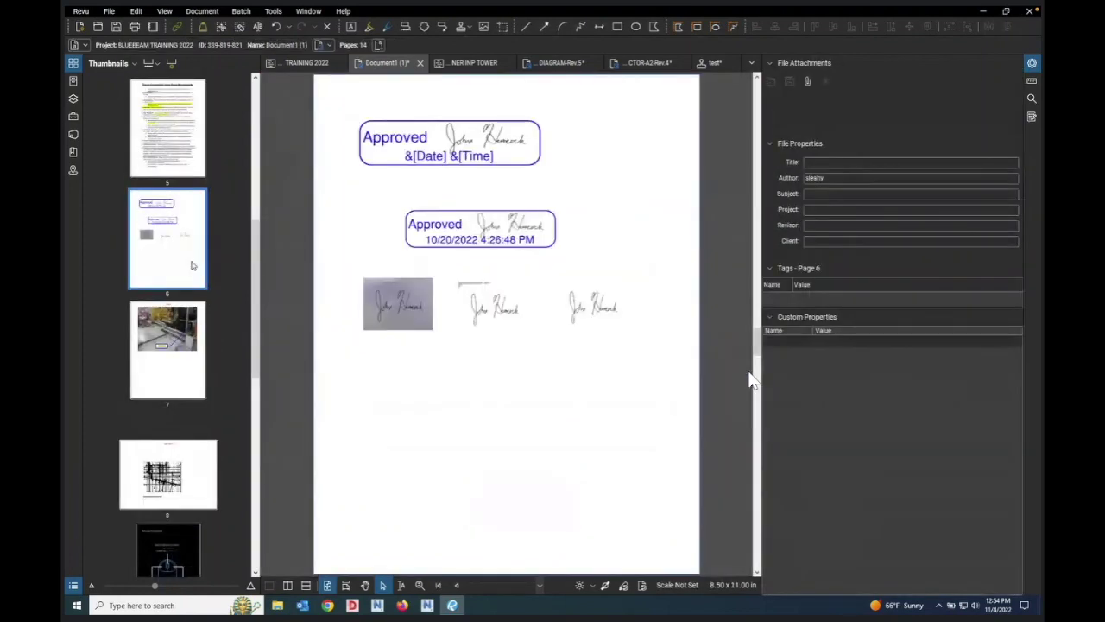
click(400, 321)
scroll(400, 362, up, 5)
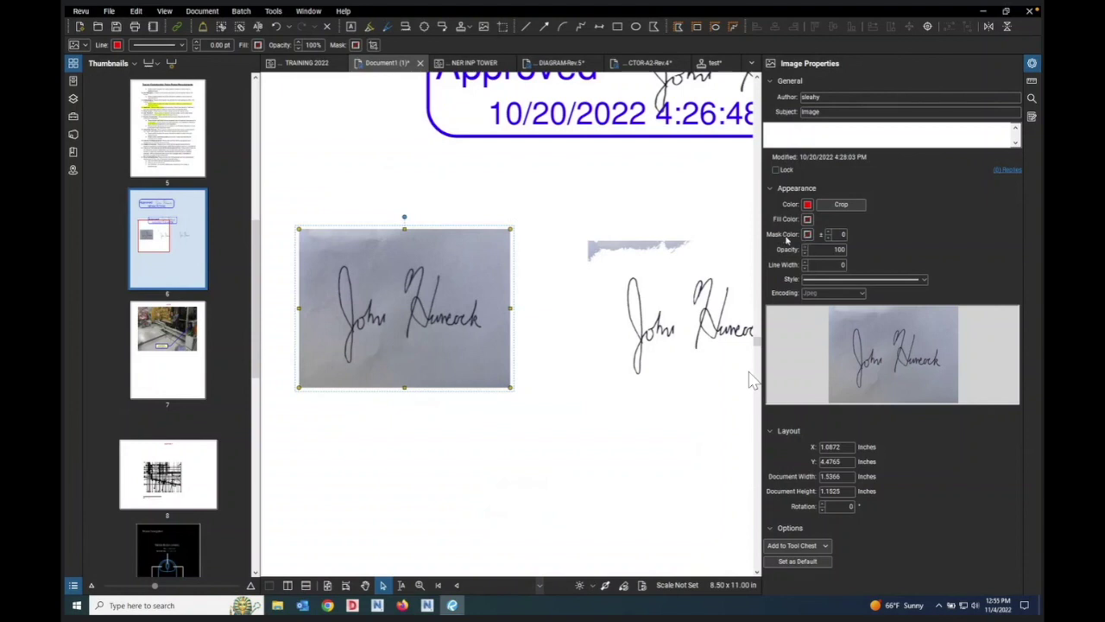
click(833, 249)
click(833, 234)
click(808, 235)
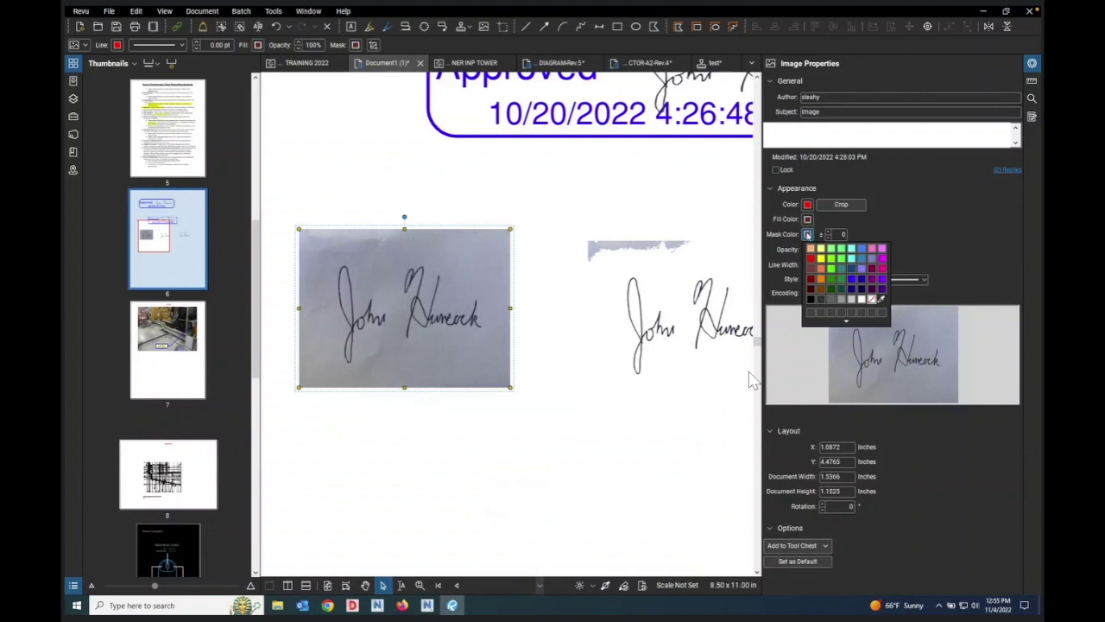
click(882, 300)
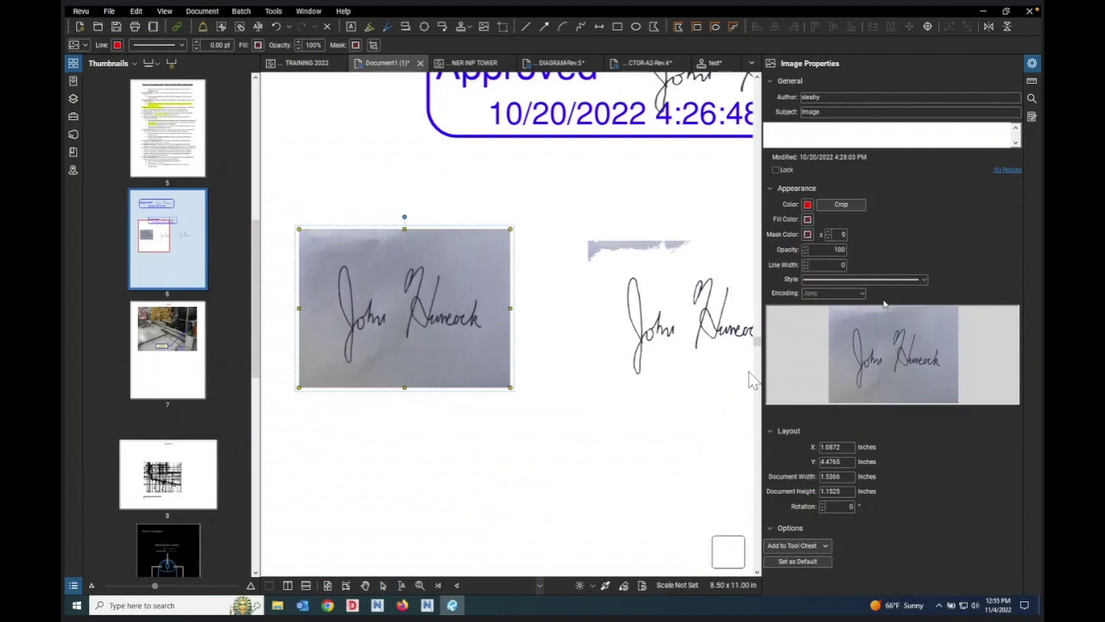
click(905, 378)
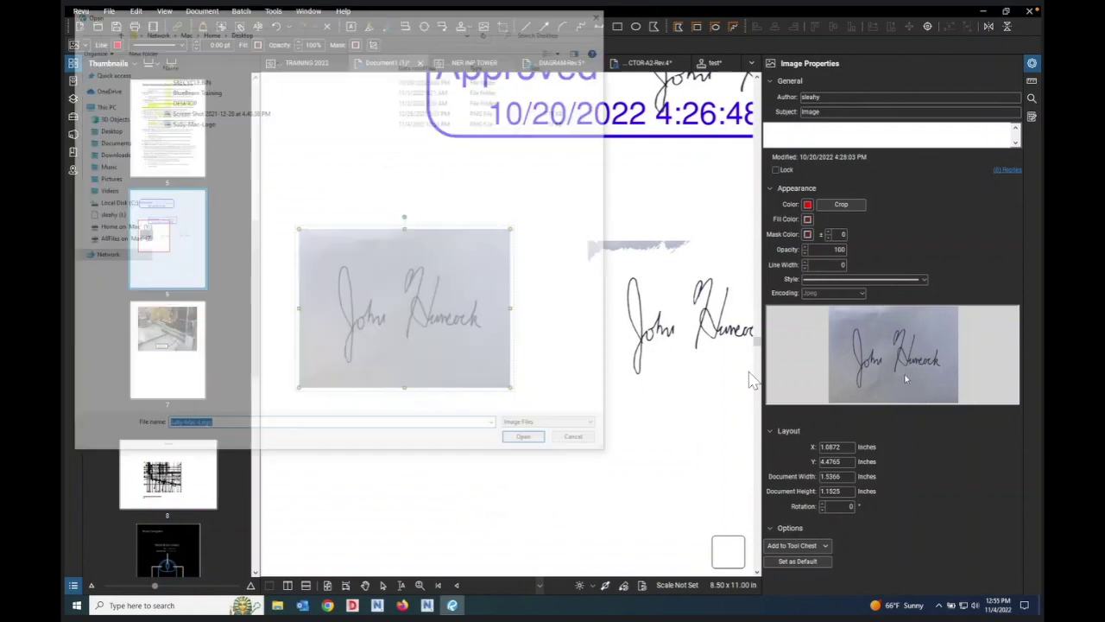
click(579, 441)
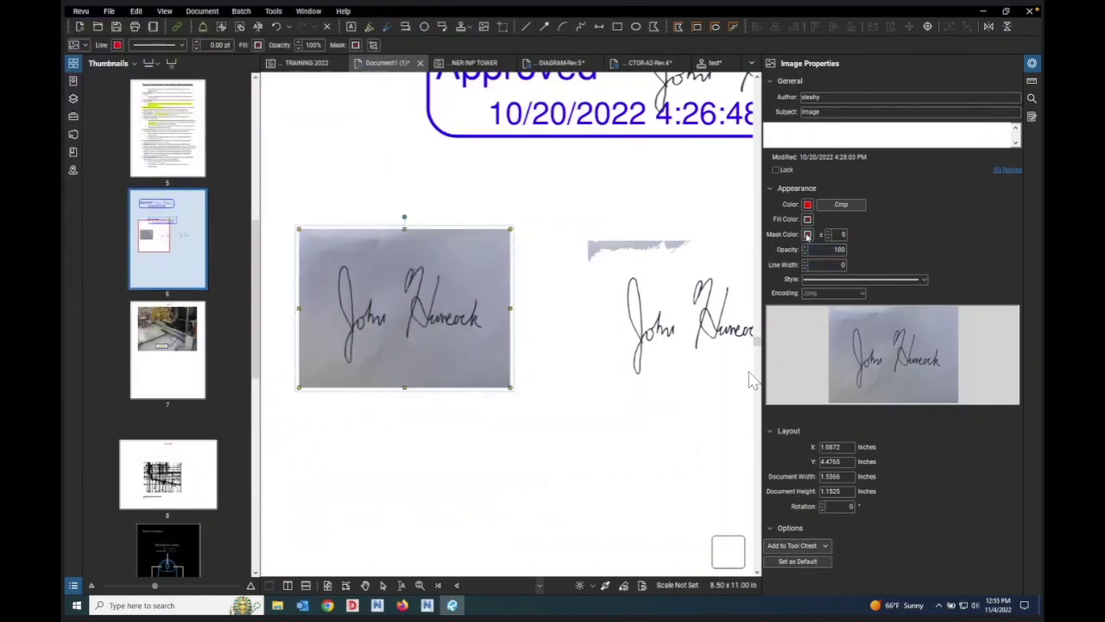
click(810, 235)
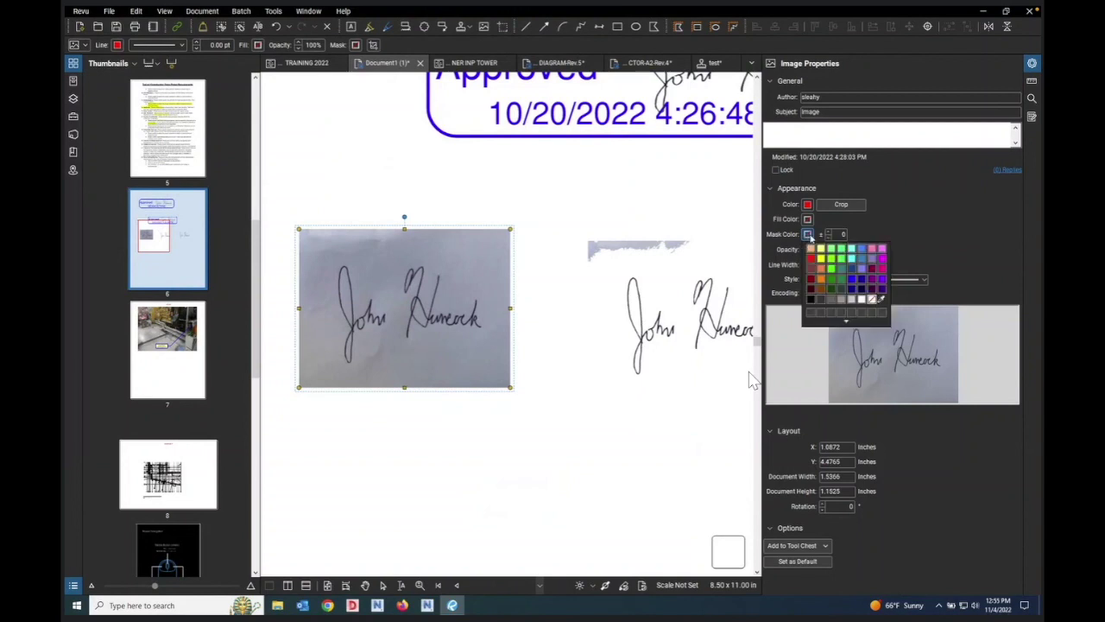
click(881, 302)
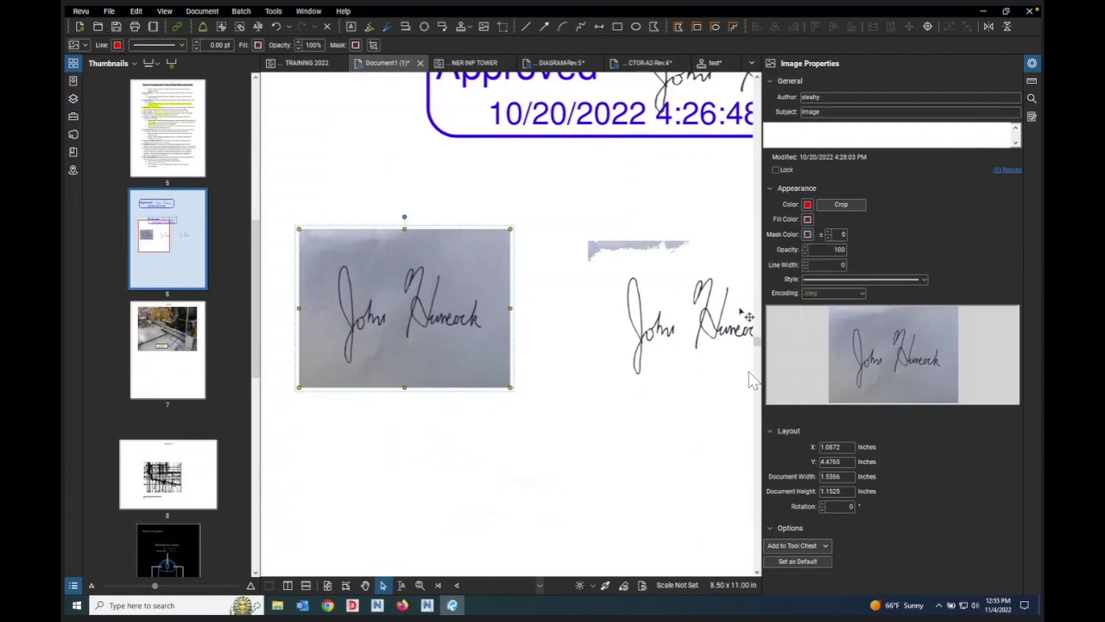
Step: Set the signature photo's mask color by sampling the grey paper just below the handwriting
click(841, 233)
click(810, 235)
click(881, 304)
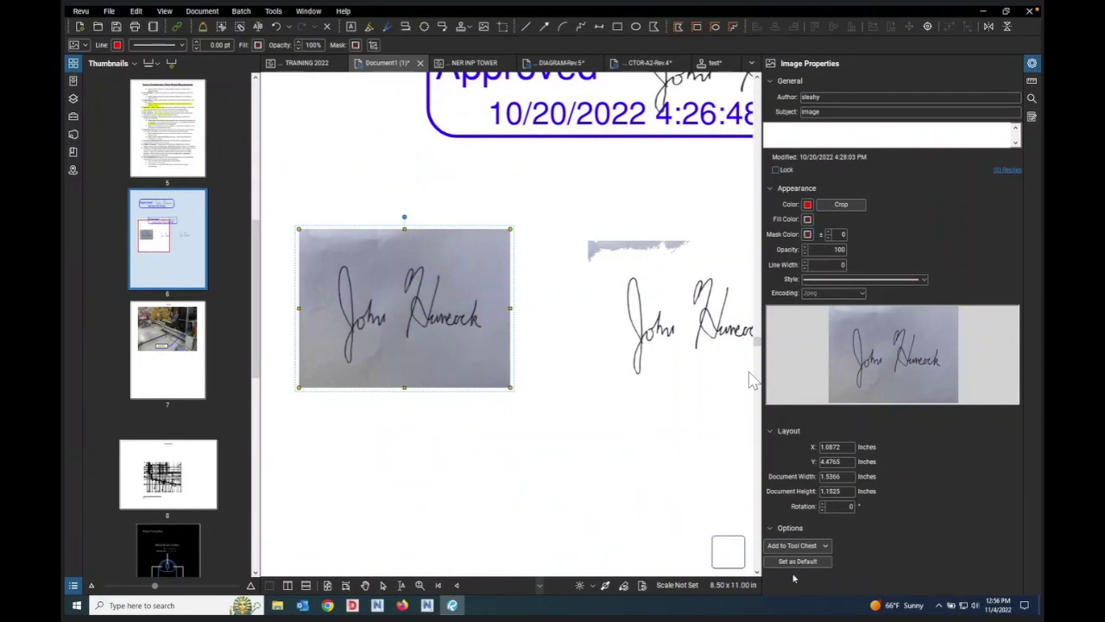
click(424, 349)
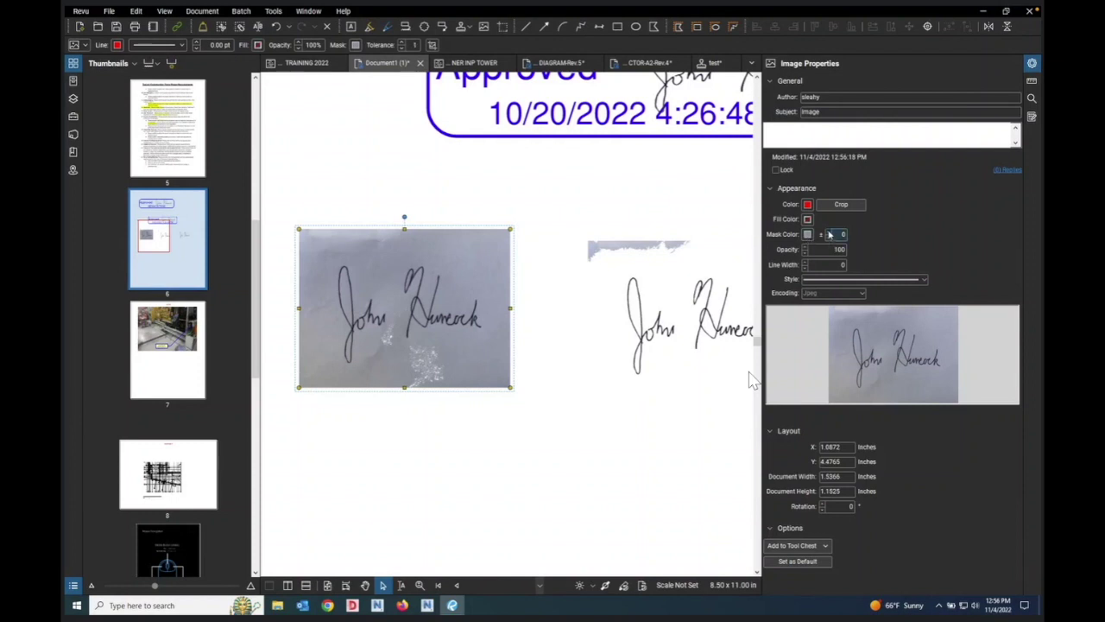
Step: Raise the mask color tolerance gradually past 4 to clear more of the grey background around the signature
scroll(829, 234, up, 1)
scroll(829, 234, up, 1)
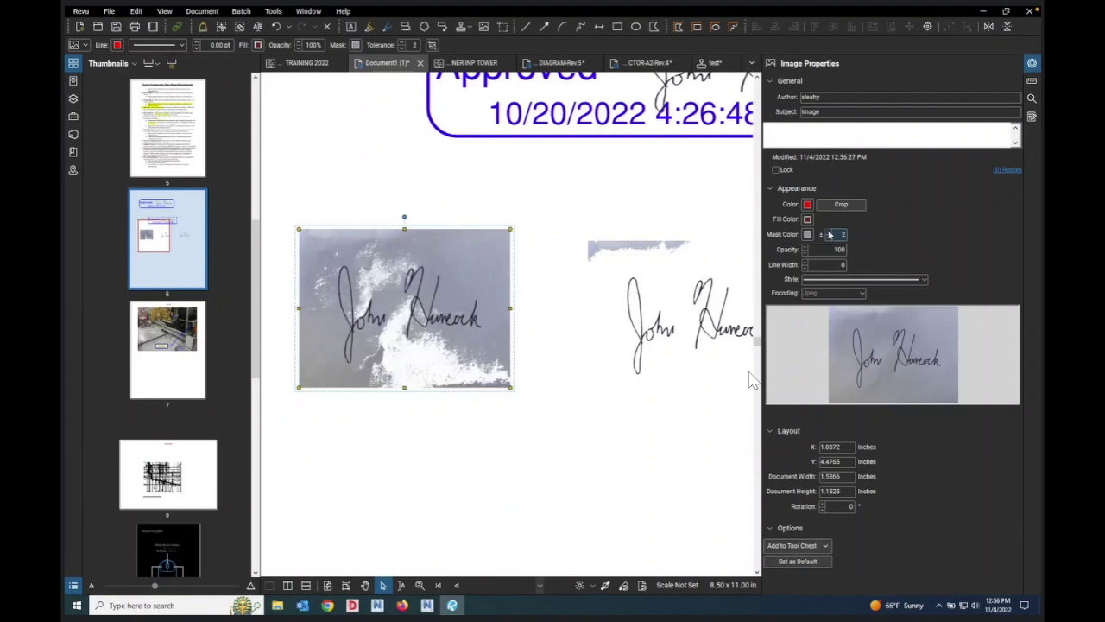
scroll(829, 234, up, 1)
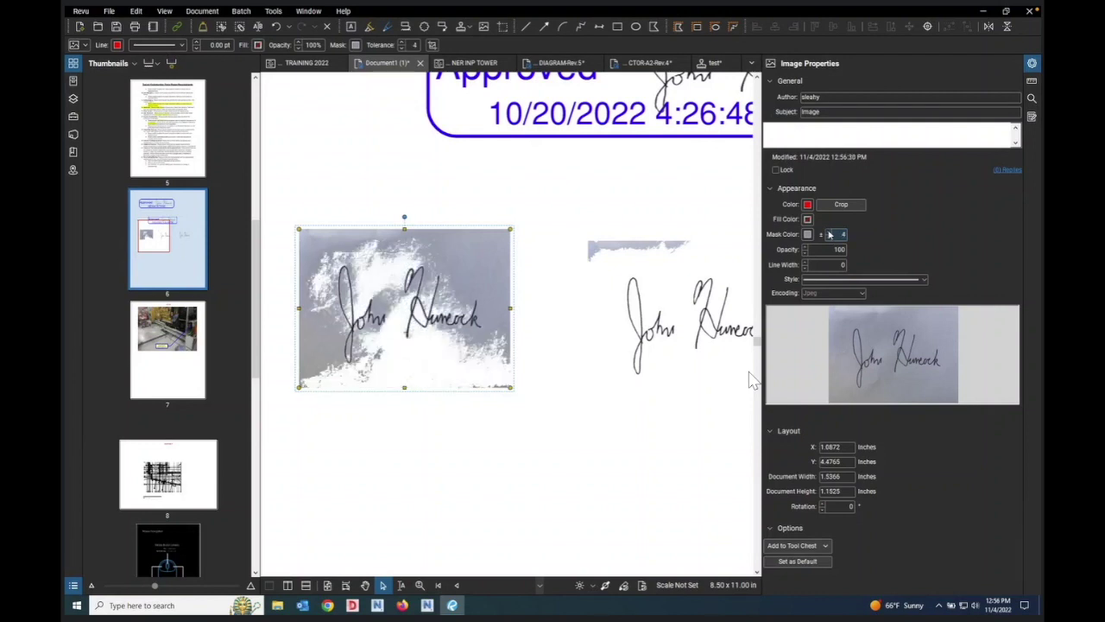
scroll(829, 234, up, 2)
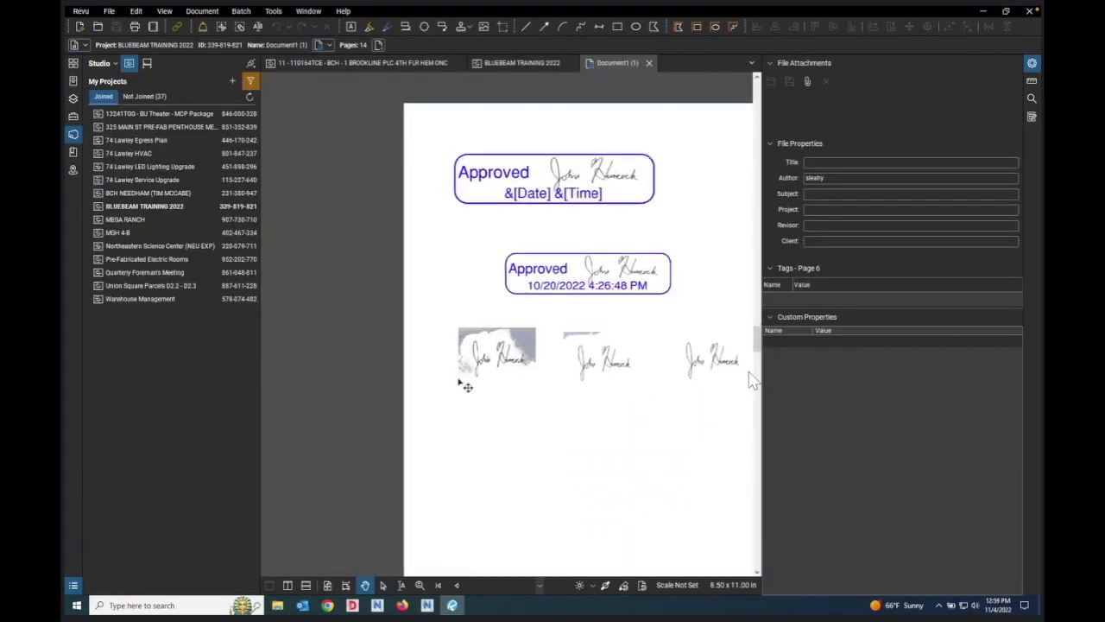
Step: Move the Approved stamp dated 10/20/2022 on page 6 slightly up and to the right
scroll(462, 380, up, 3)
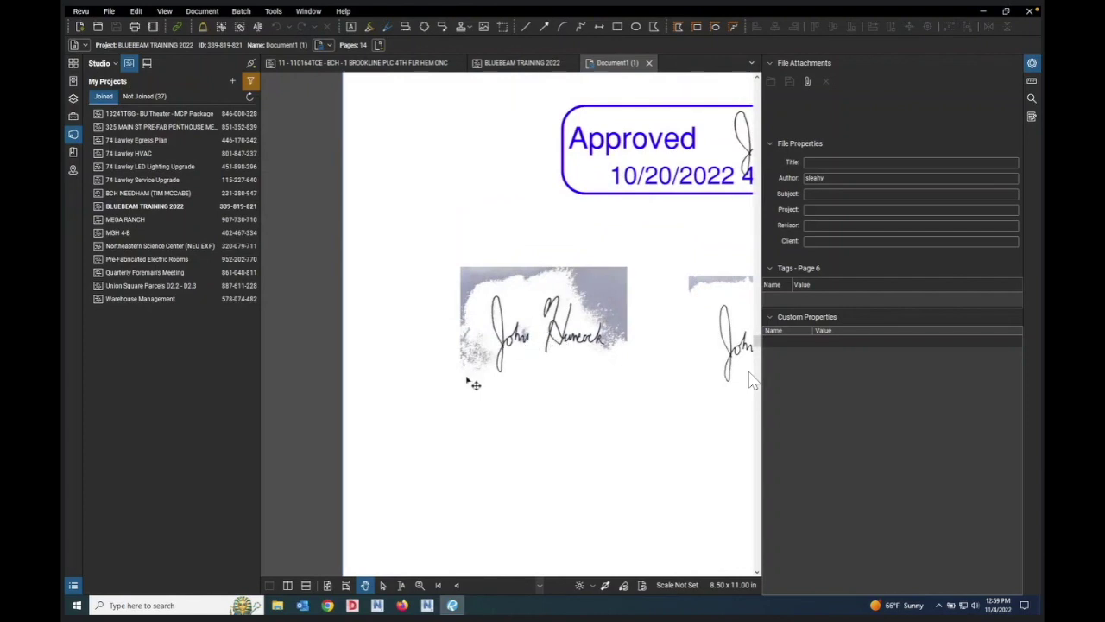
scroll(437, 378, down, 3)
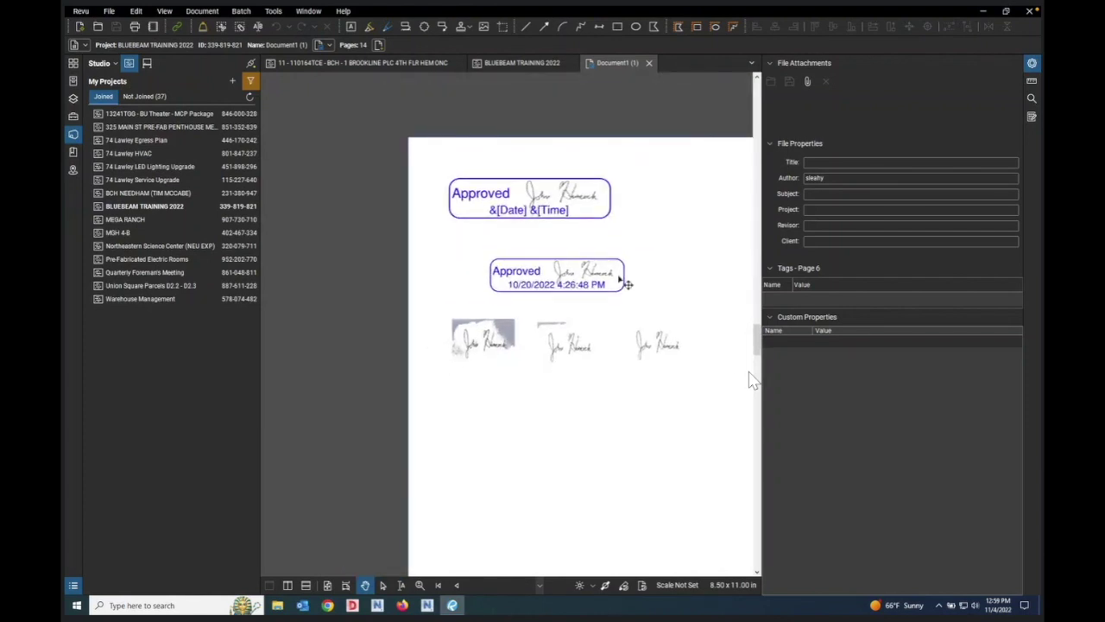
scroll(615, 285, up, 4)
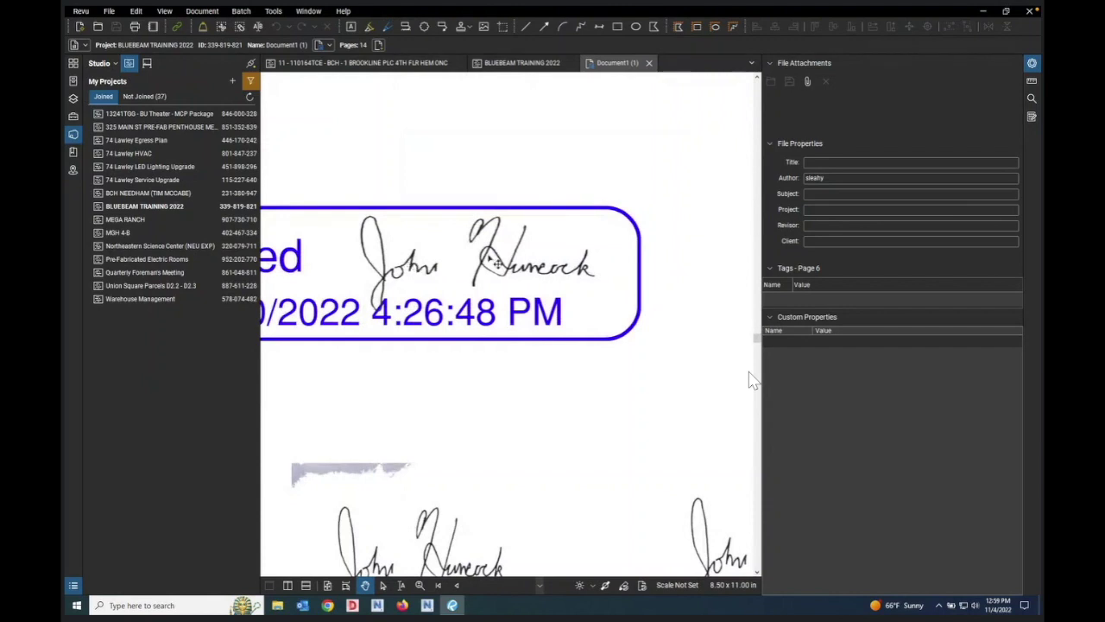
scroll(598, 344, down, 2)
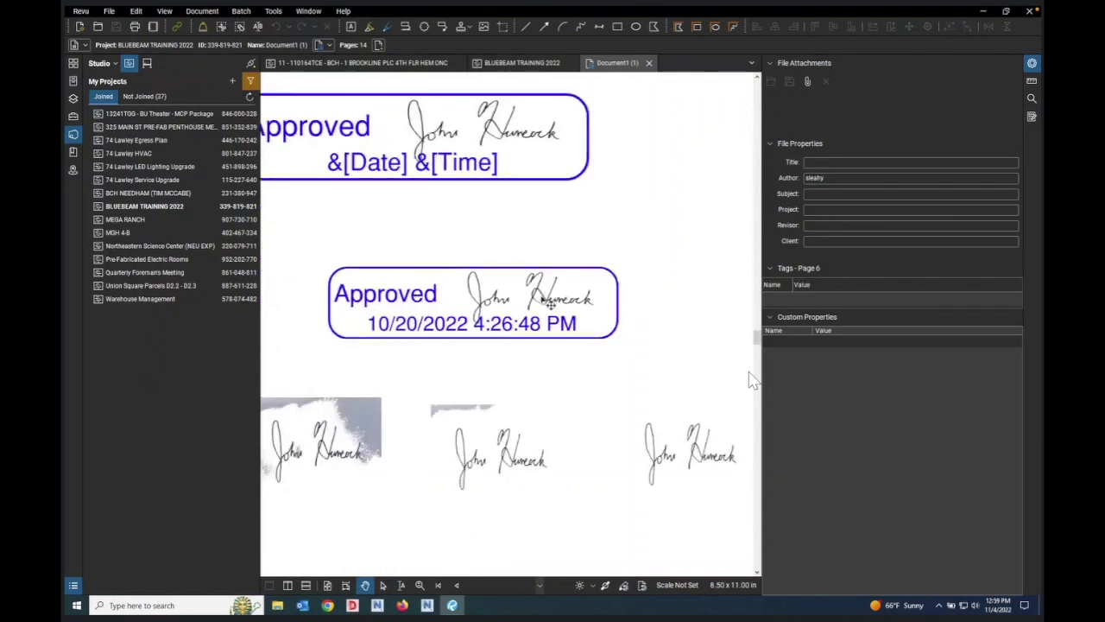
click(550, 304)
mouse_move(550, 304)
mouse_down()
mouse_move(565, 267)
mouse_move(557, 296)
mouse_up()
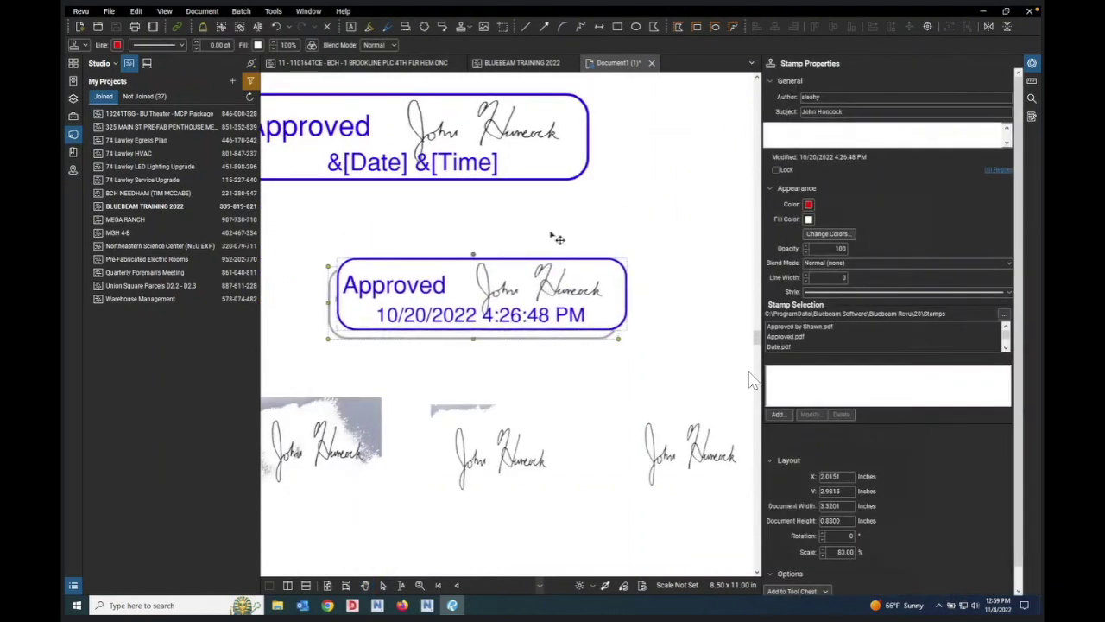
Step: Move the signature snapshot out of the upper Approved stamp to about X 5.40 in, Y 1.41 in, and copy it
key(ctrl+v)
drag(536, 138, 652, 144)
scroll(540, 354, down, 2)
mouse_move(596, 251)
mouse_down()
mouse_move(621, 272)
mouse_move(640, 268)
mouse_up()
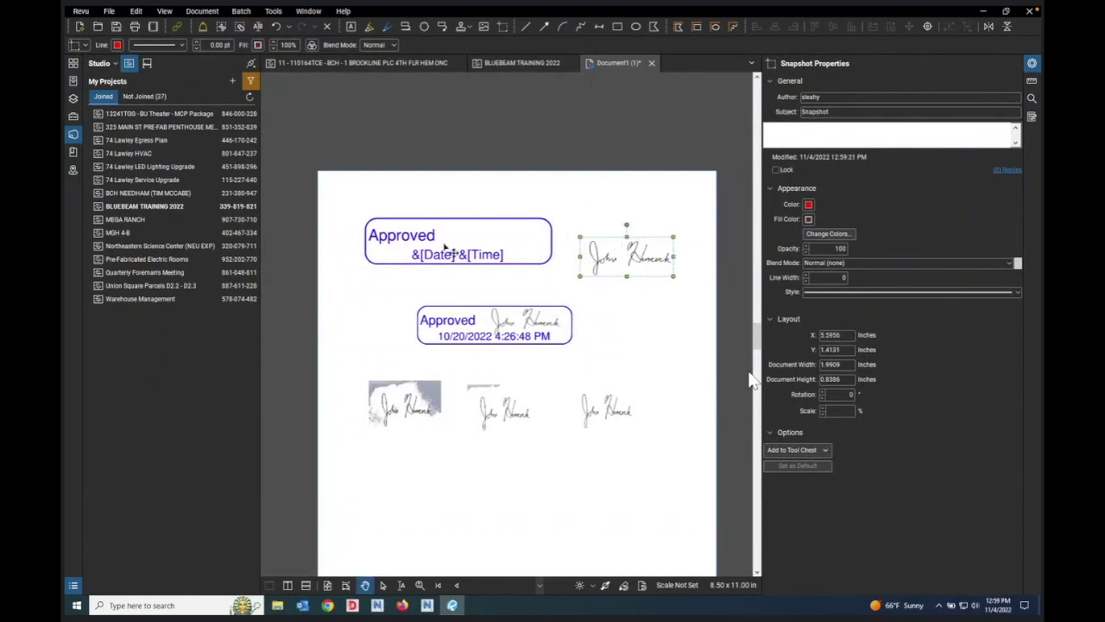
right_click(622, 260)
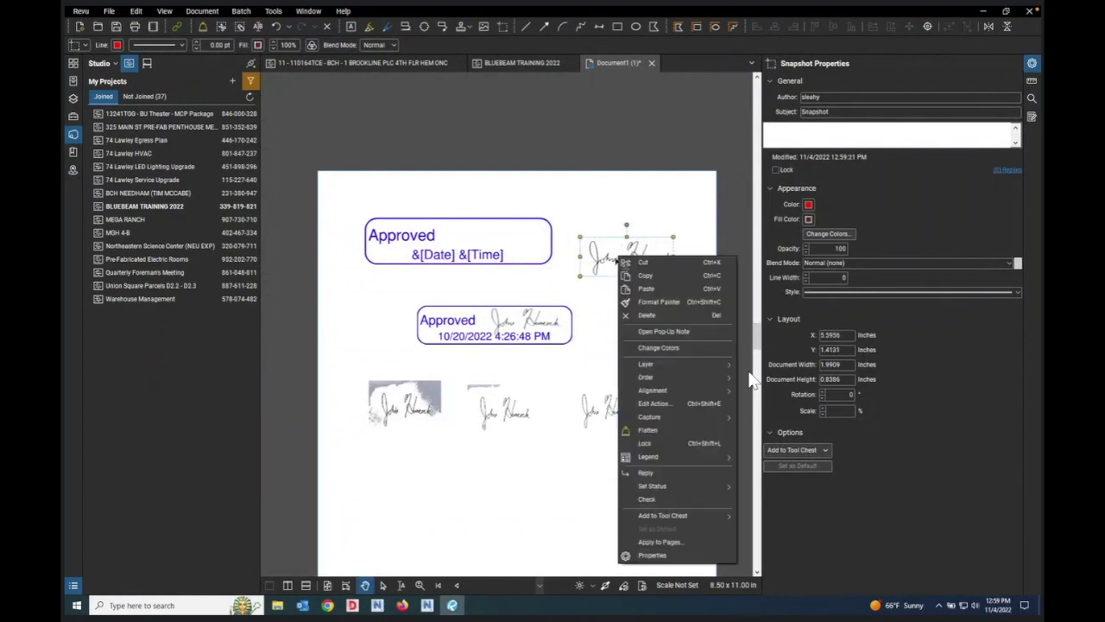
click(657, 275)
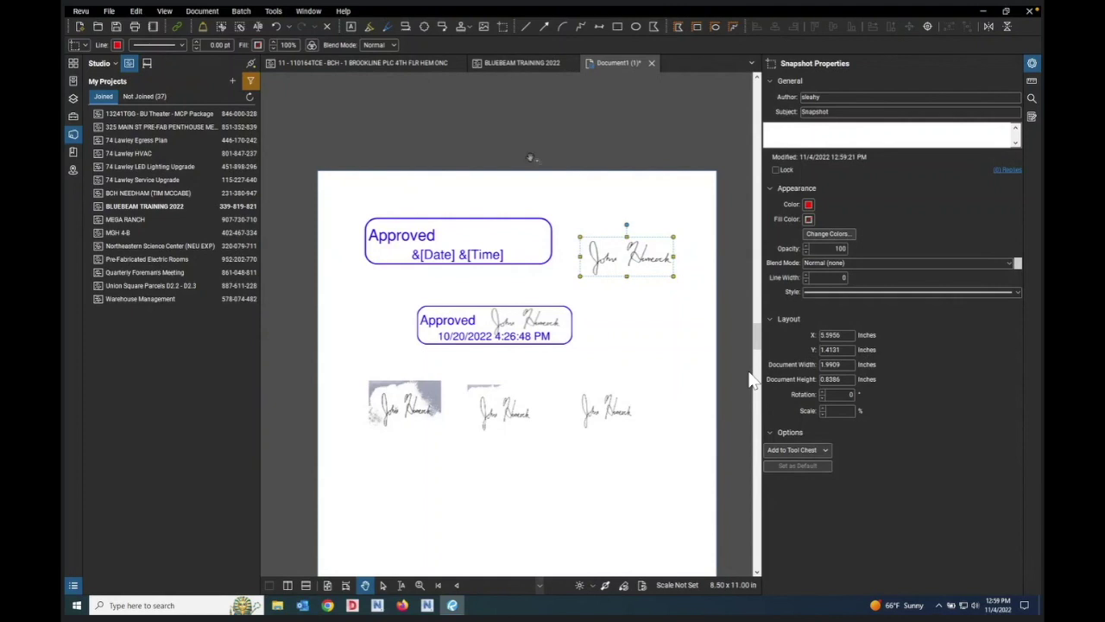
click(467, 30)
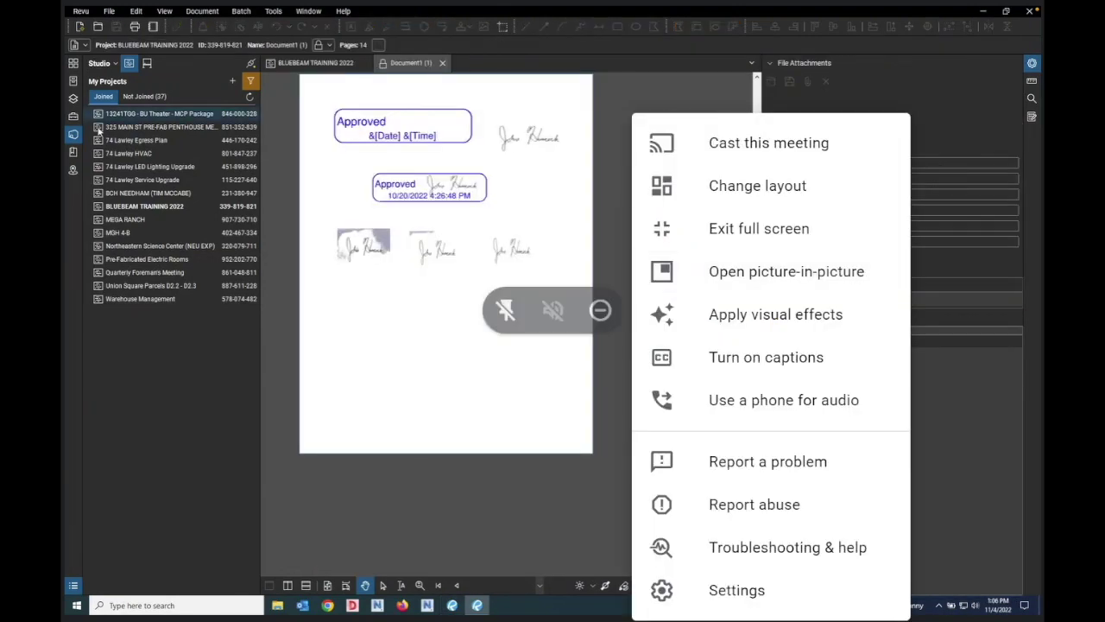
Step: Show the page thumbnails of Document1 and go to page 1
scroll(364, 129, down, 1)
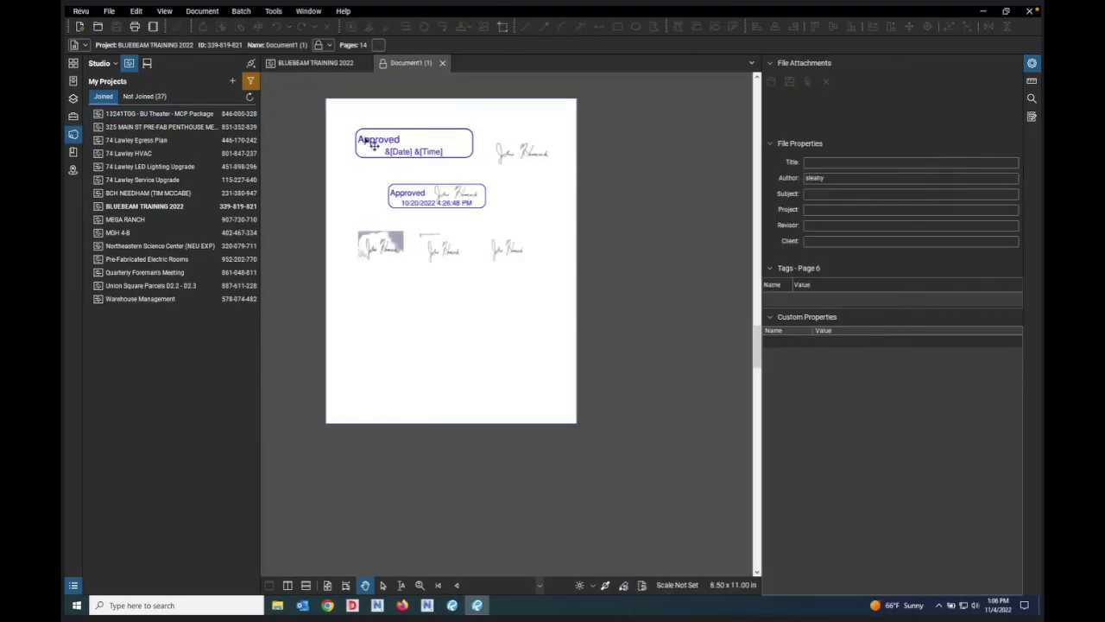
scroll(363, 130, up, 3)
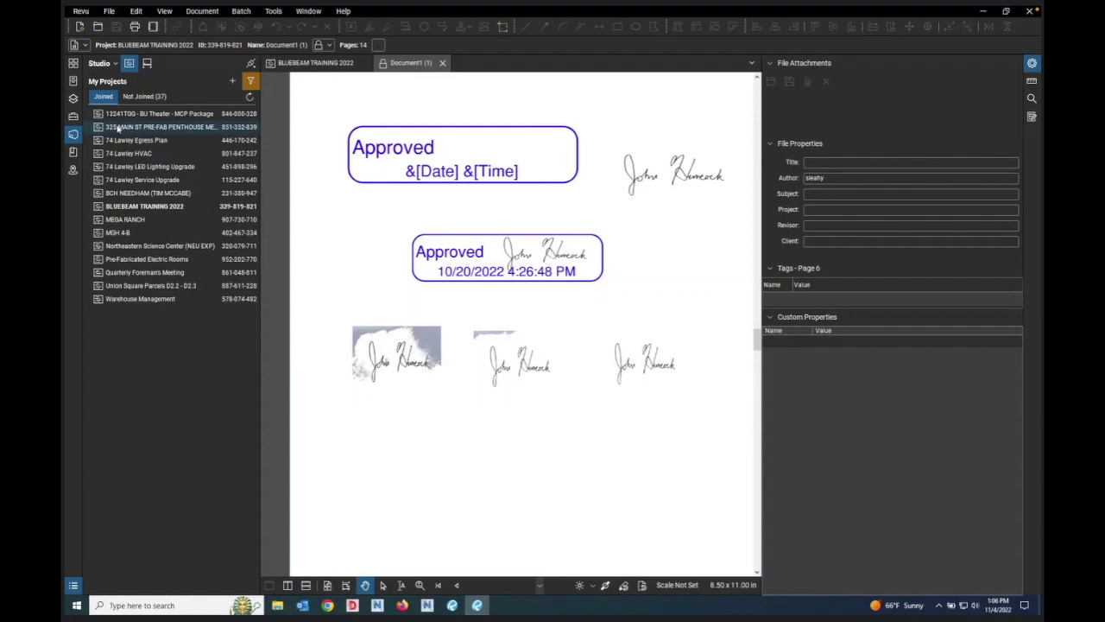
click(73, 63)
scroll(277, 200, down, 2)
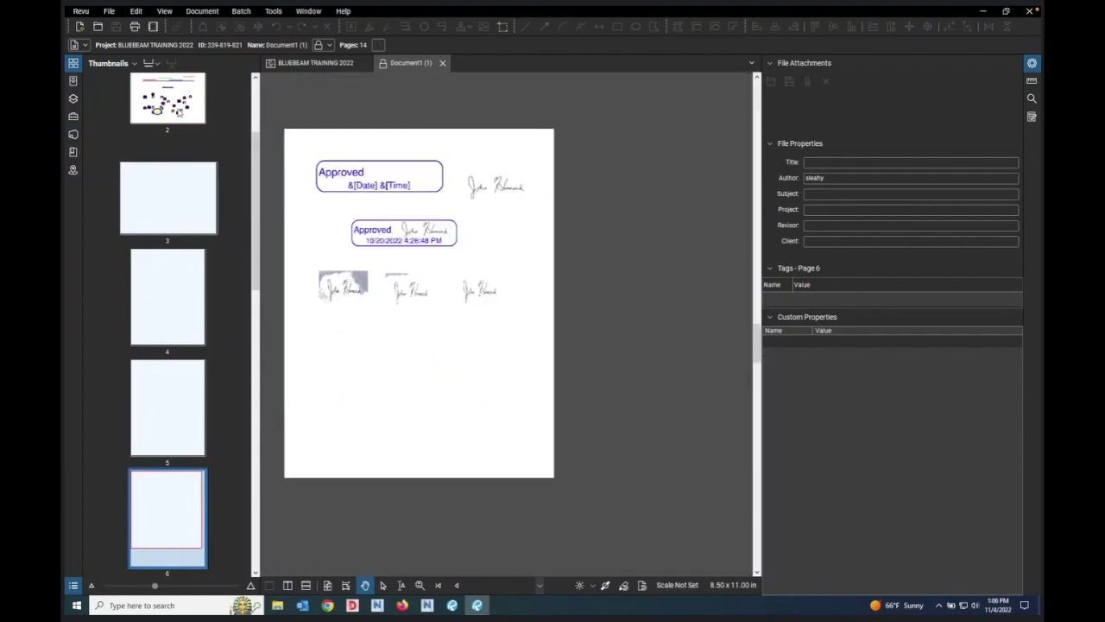
scroll(173, 112, up, 3)
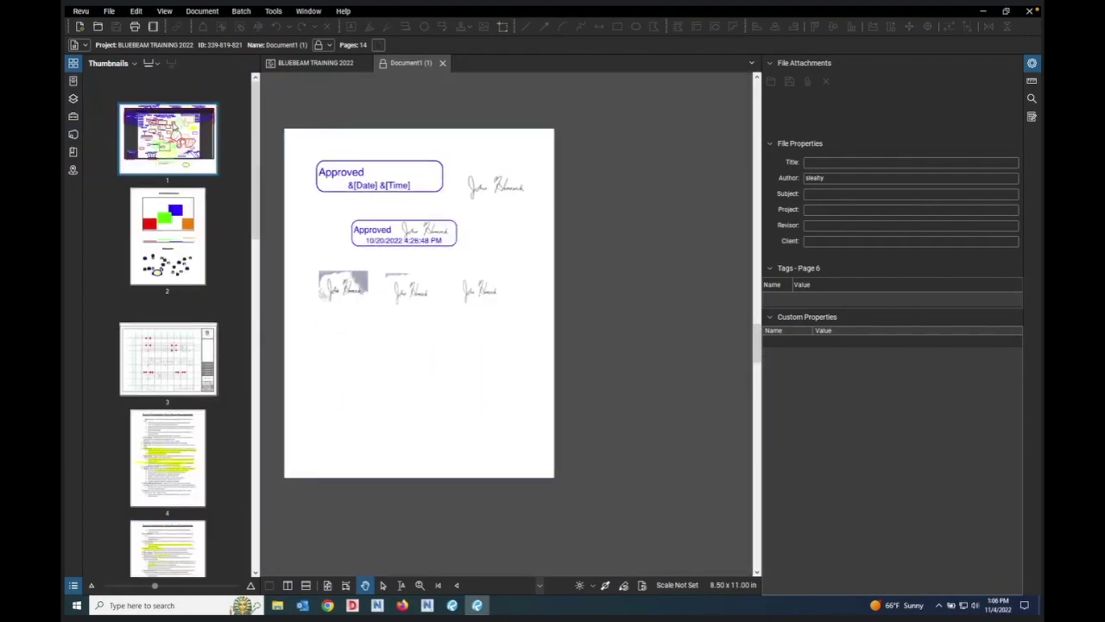
click(172, 123)
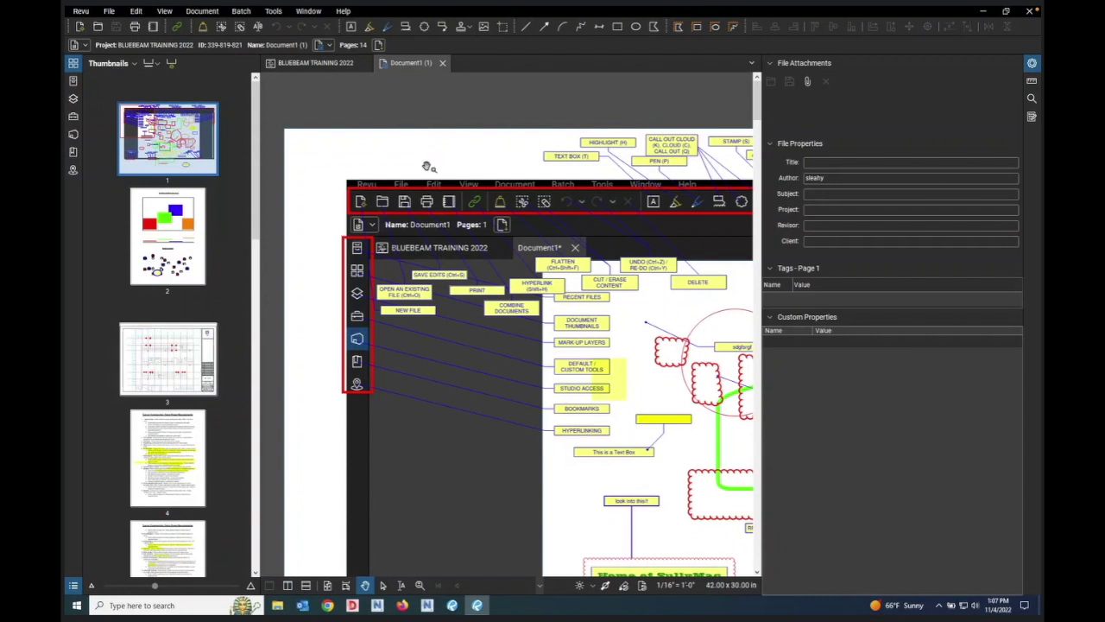
Step: Insert the image "Screen Shot 2021-12-28 at 4.49.58 PM" in the blank area at the bottom of page 1
scroll(430, 166, down, 5)
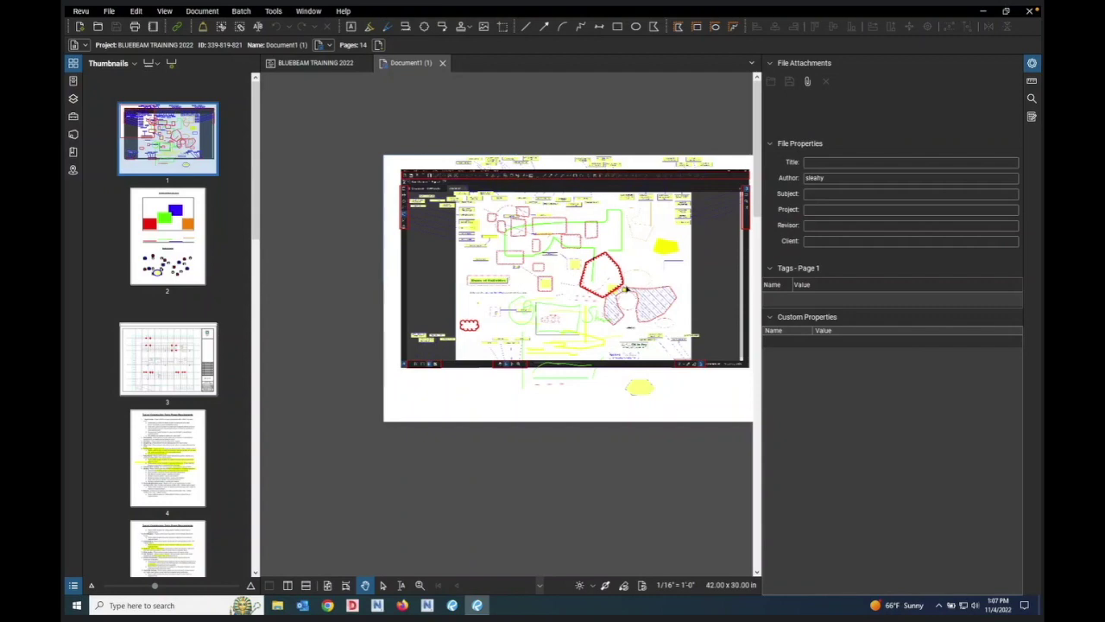
scroll(623, 286, up, 3)
scroll(605, 280, up, 1)
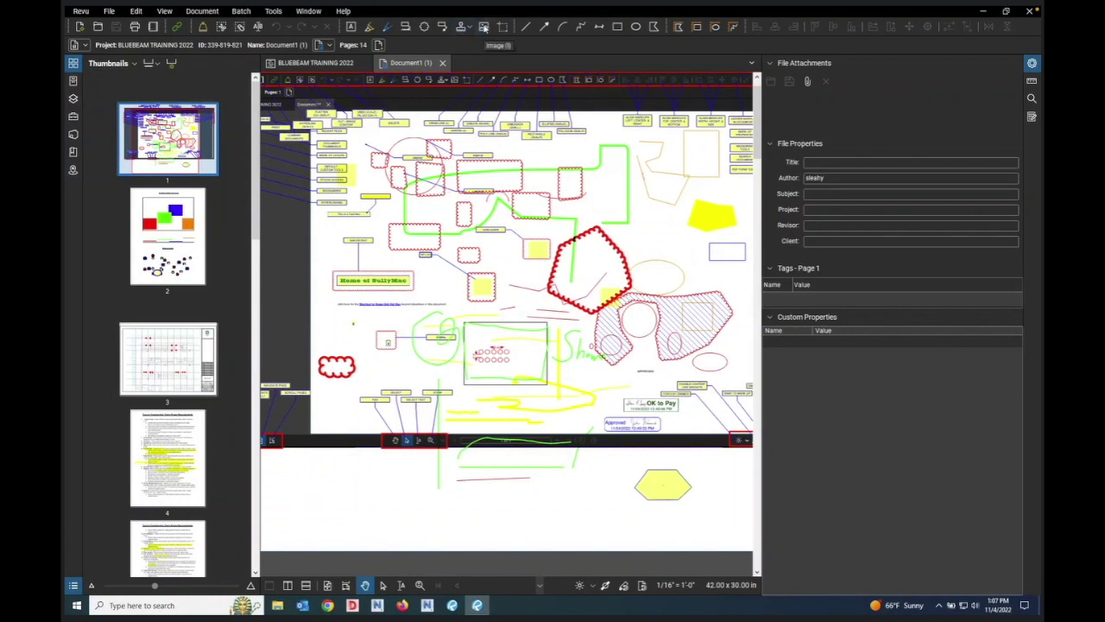
click(484, 26)
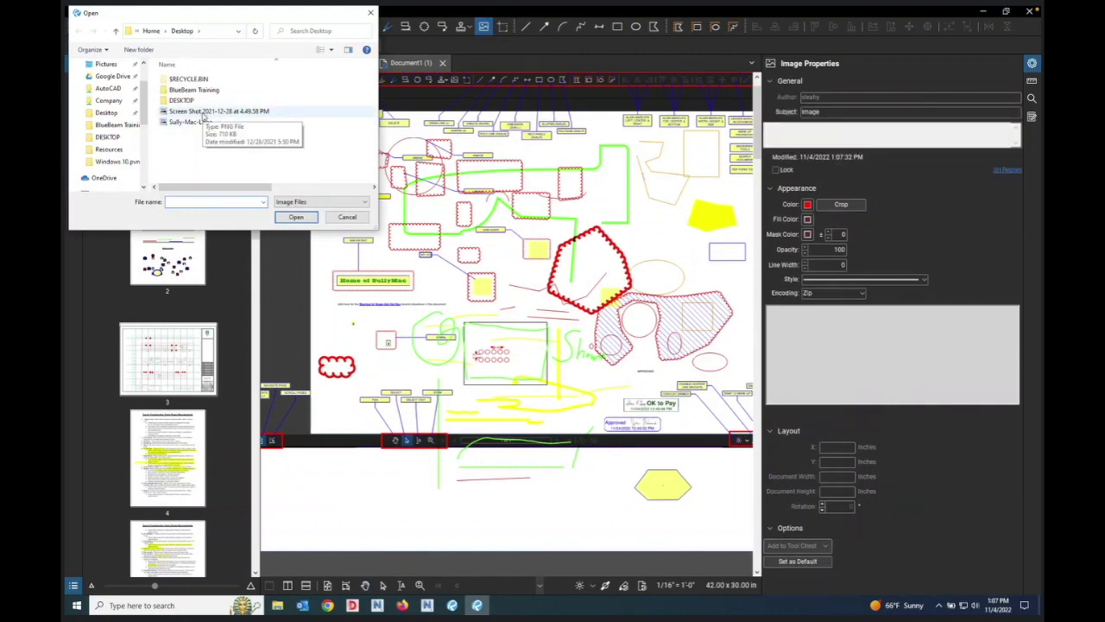
click(204, 114)
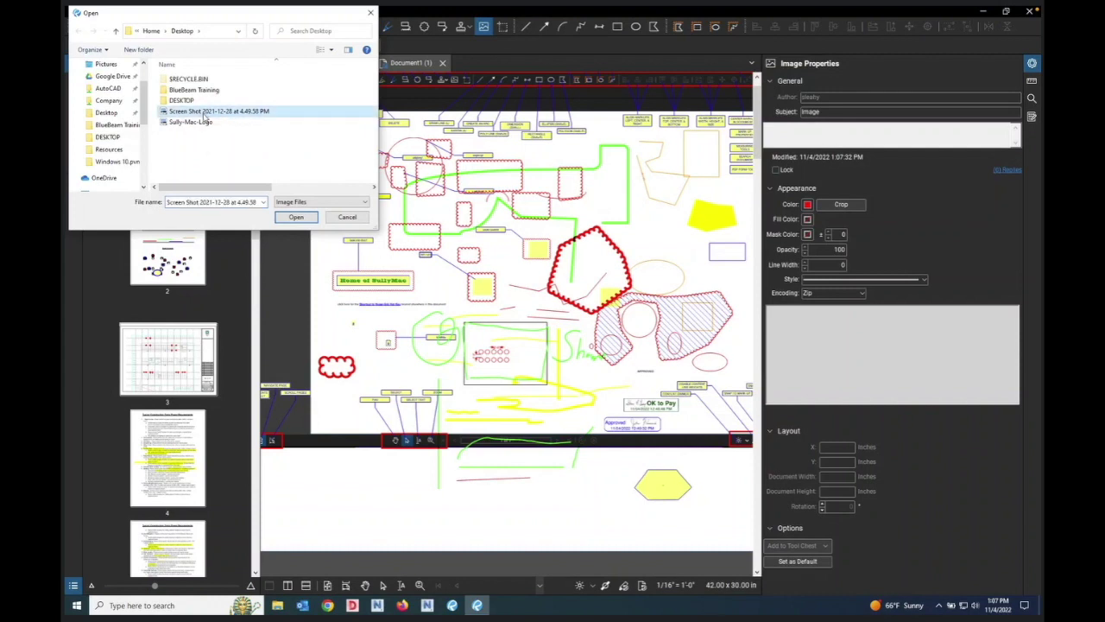
click(296, 218)
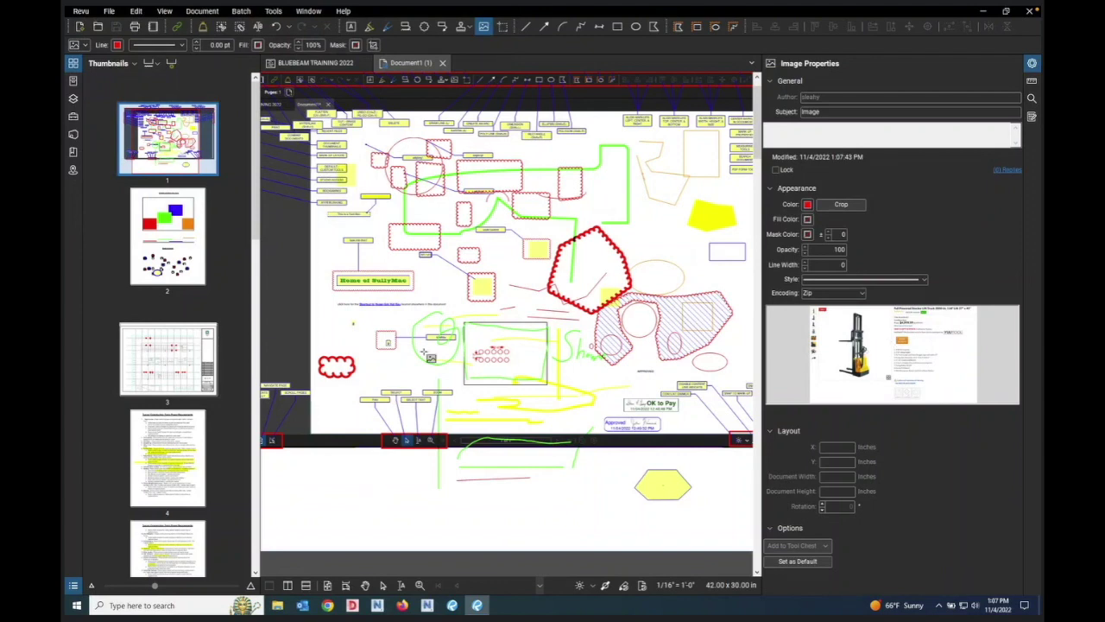
scroll(423, 373, up, 3)
scroll(428, 464, down, 5)
scroll(417, 408, up, 5)
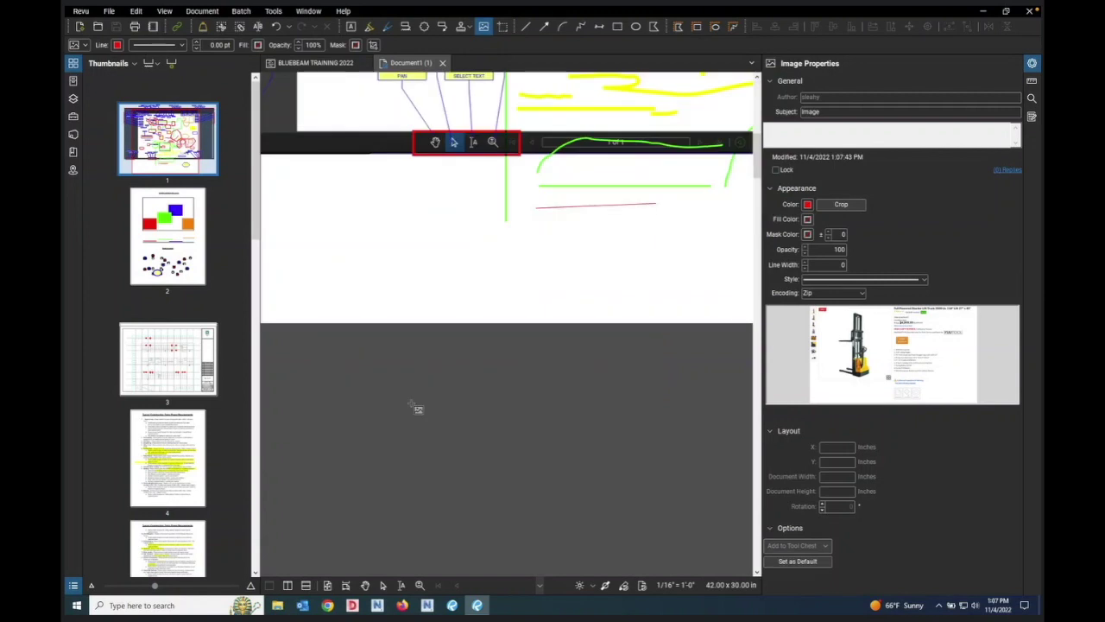
scroll(417, 408, down, 2)
drag(351, 279, 436, 342)
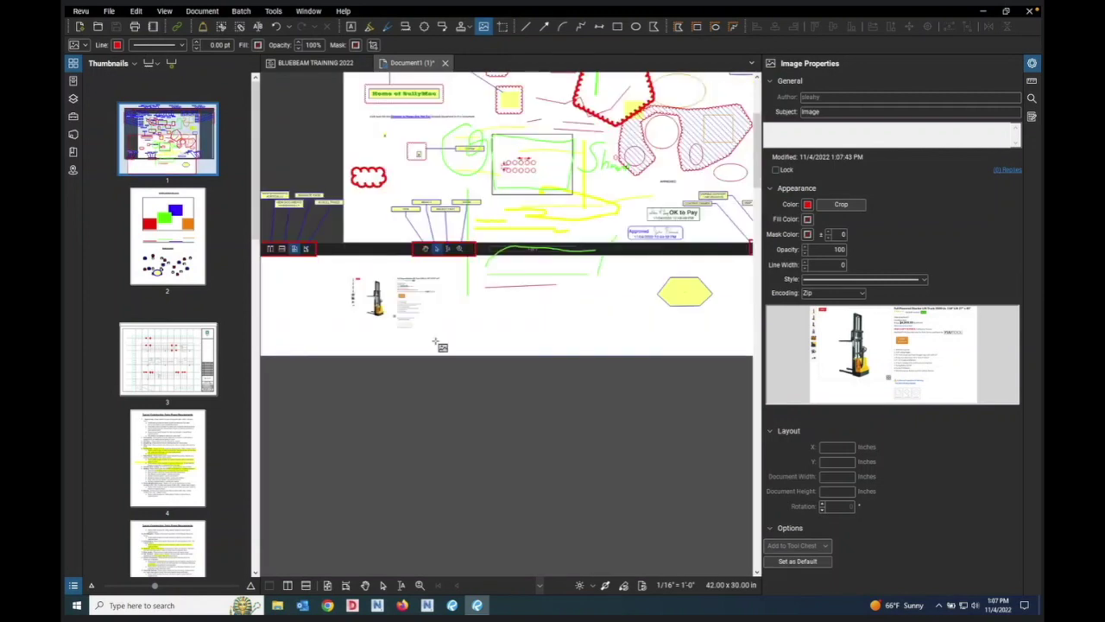
Step: Enlarge the inserted lift truck image to about 23.70 by 13.69 inches and deselect it
drag(442, 279, 467, 263)
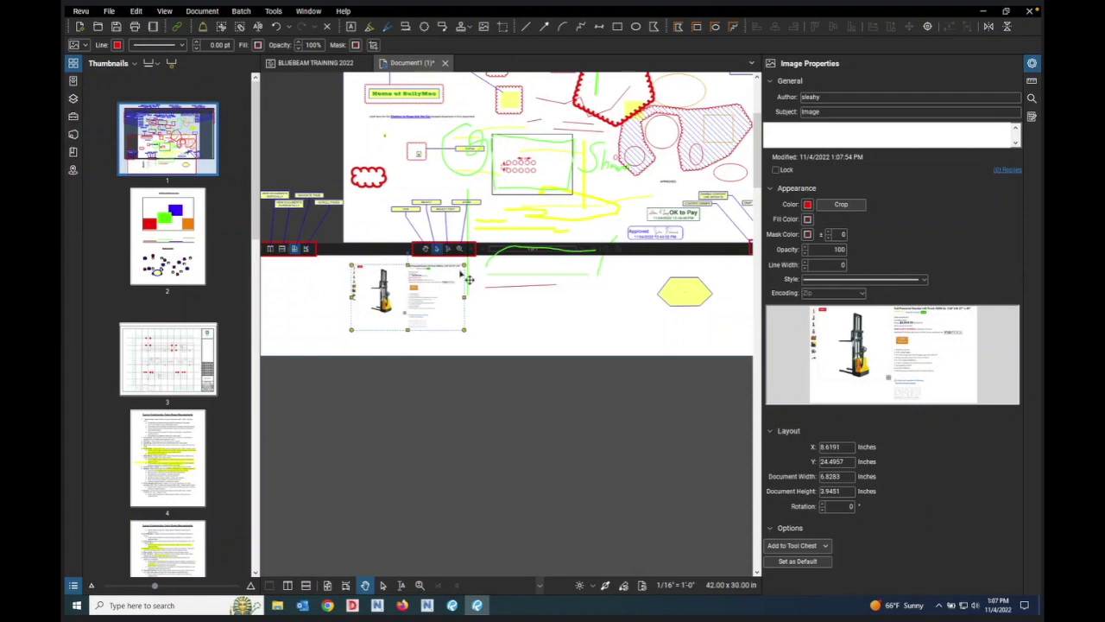
drag(469, 278, 437, 191)
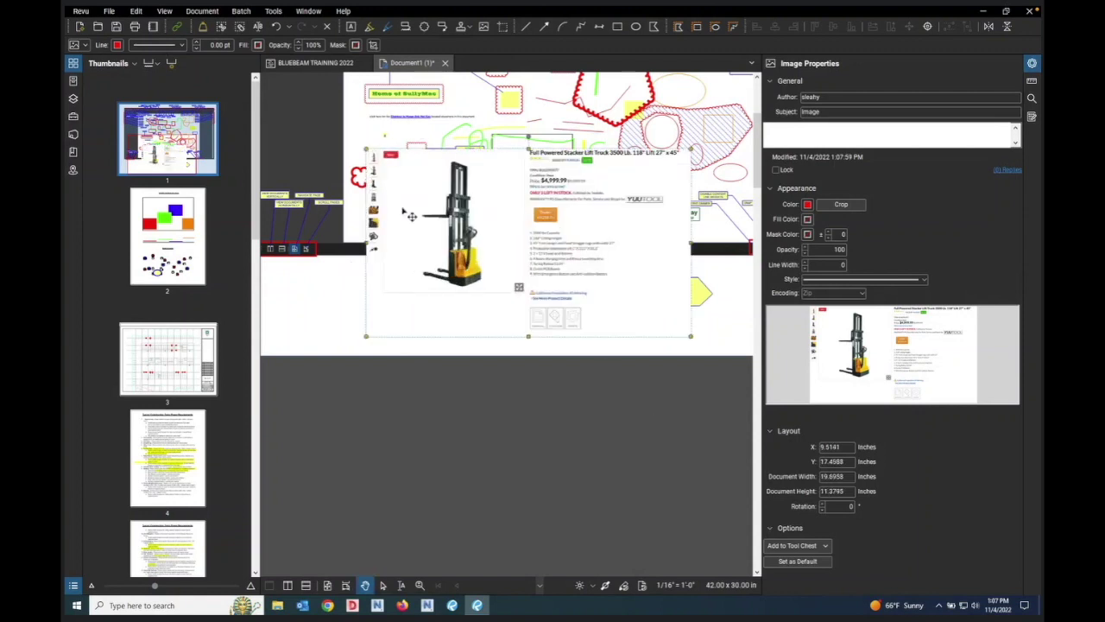
drag(369, 152, 300, 110)
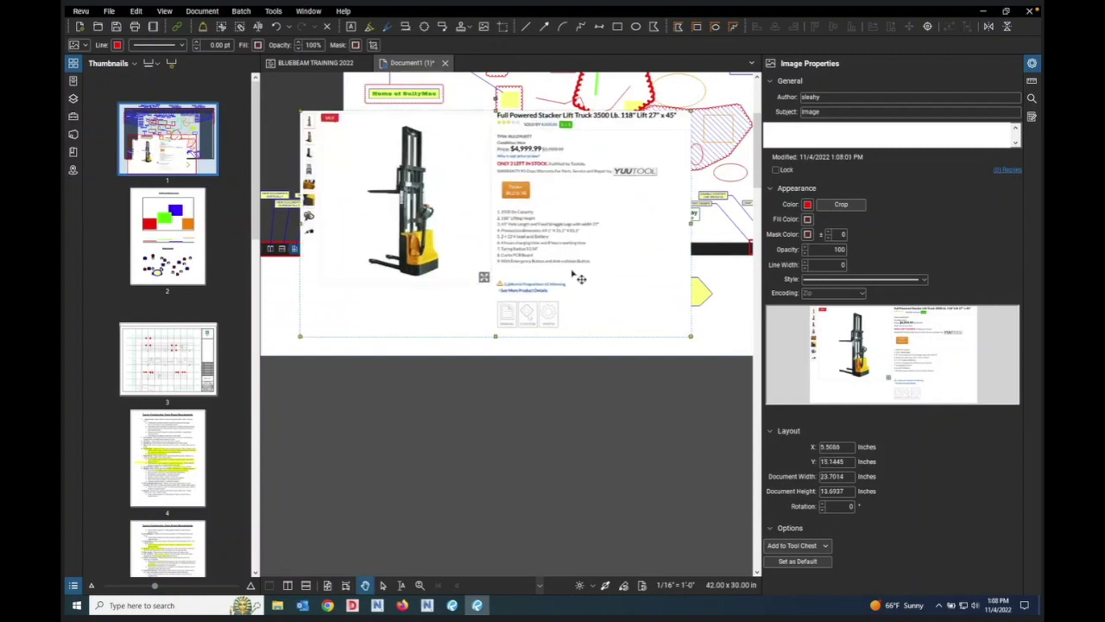
scroll(580, 278, down, 1)
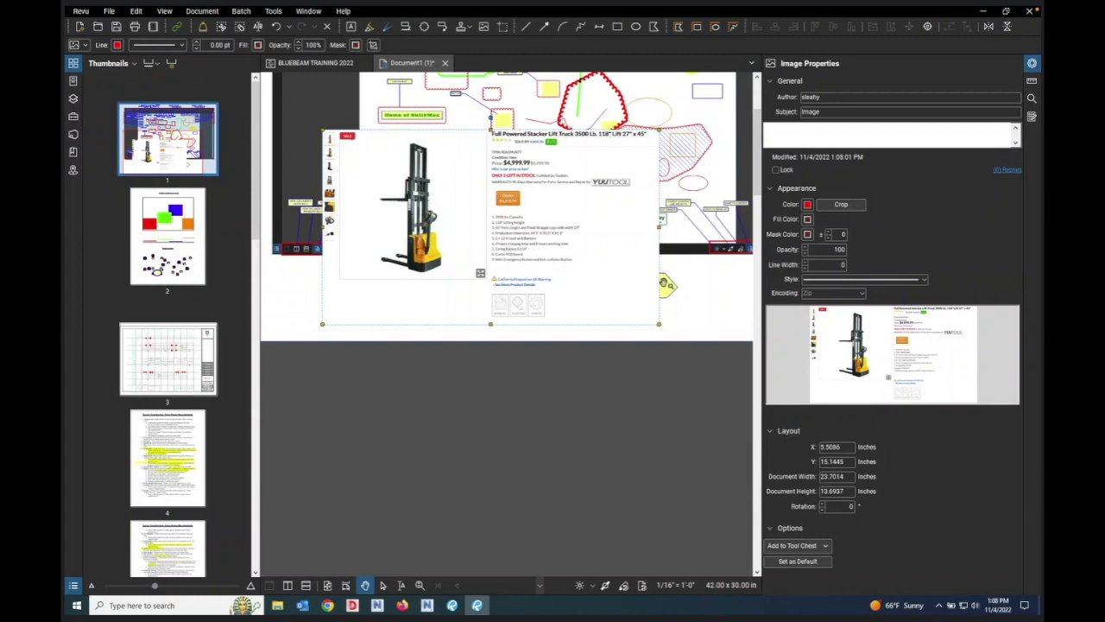
click(743, 312)
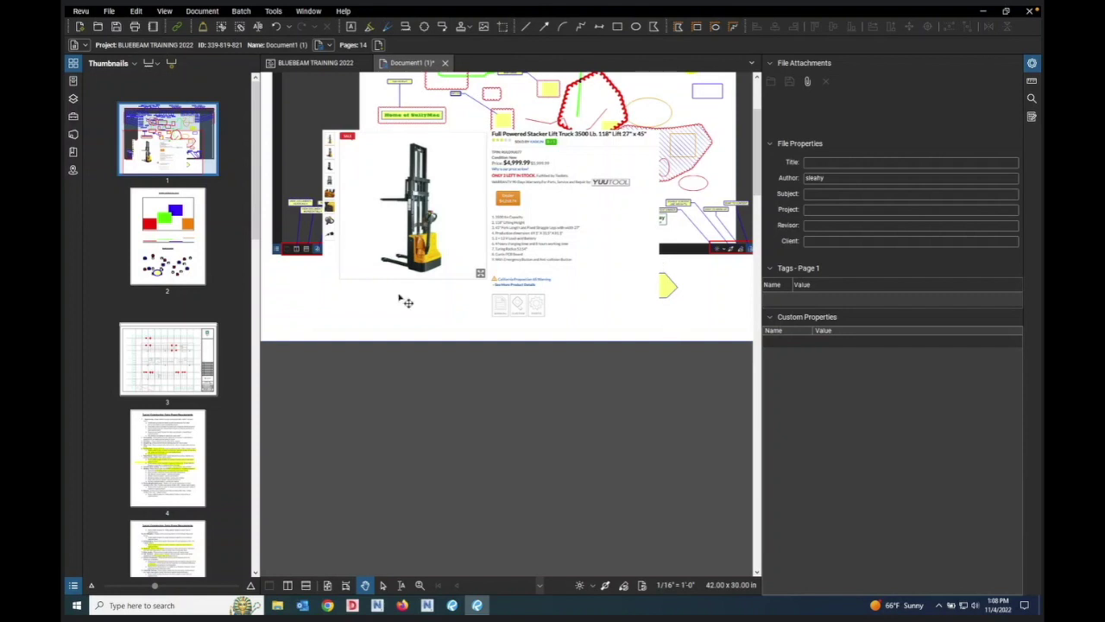
Step: Give the lift truck image a red border with a line width of 5.00 pt
click(424, 308)
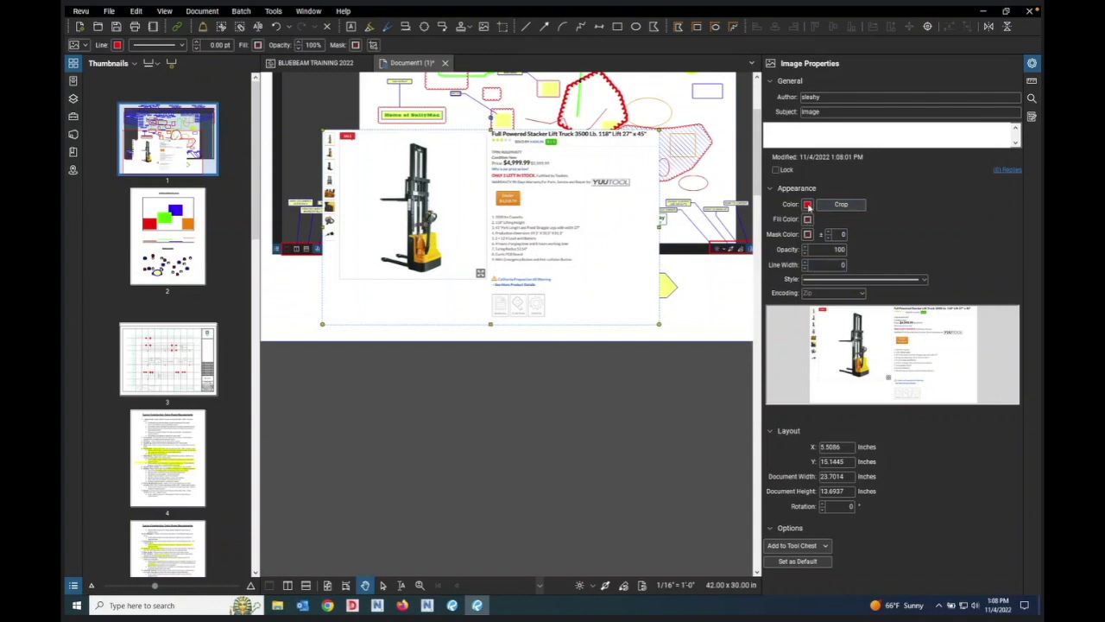
click(805, 264)
click(806, 264)
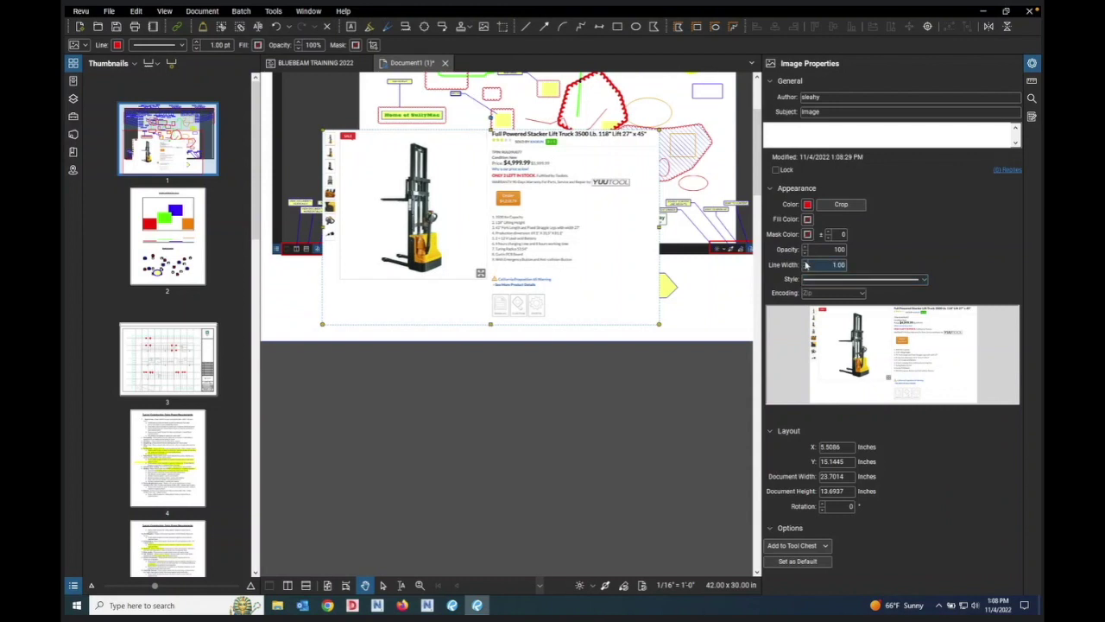
click(805, 264)
click(728, 341)
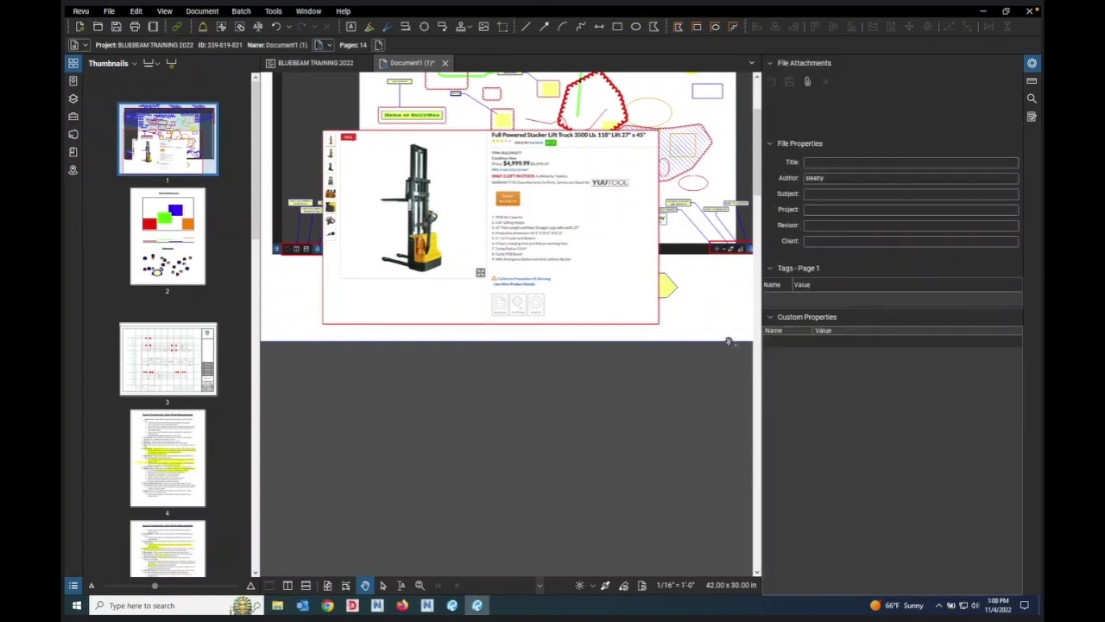
Step: Change the lift truck image's border line style to Cloud
click(614, 294)
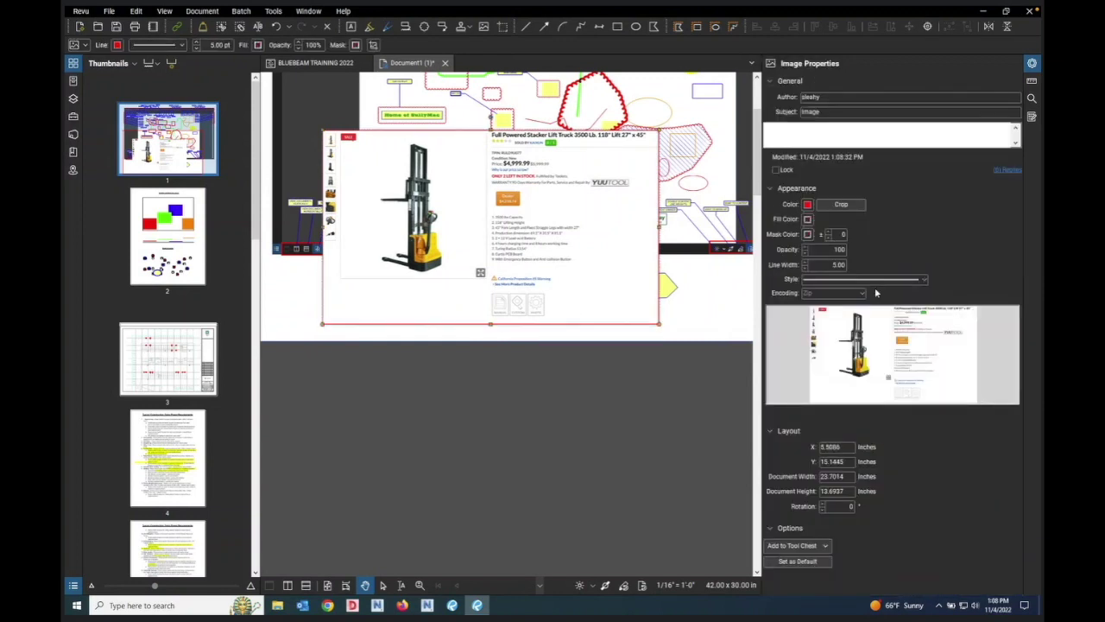
click(924, 280)
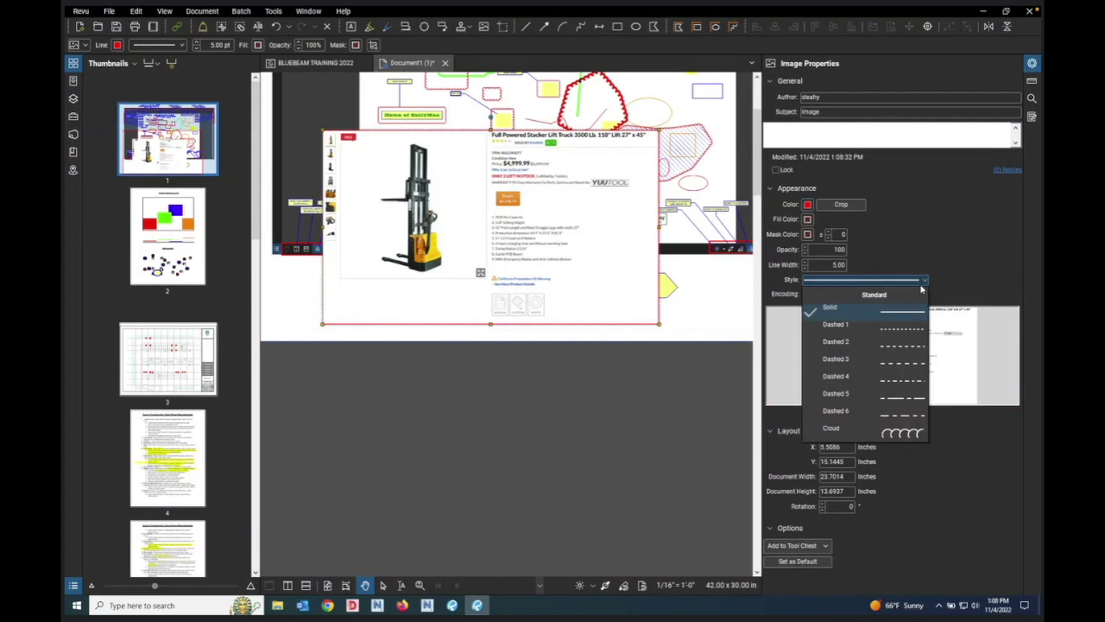
click(898, 432)
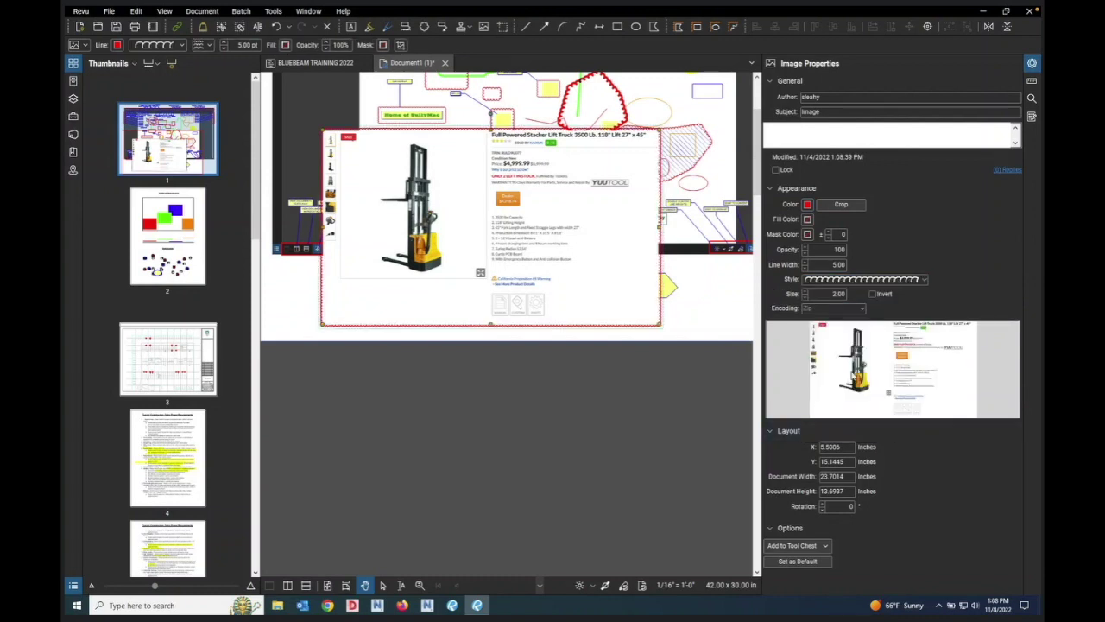
click(736, 309)
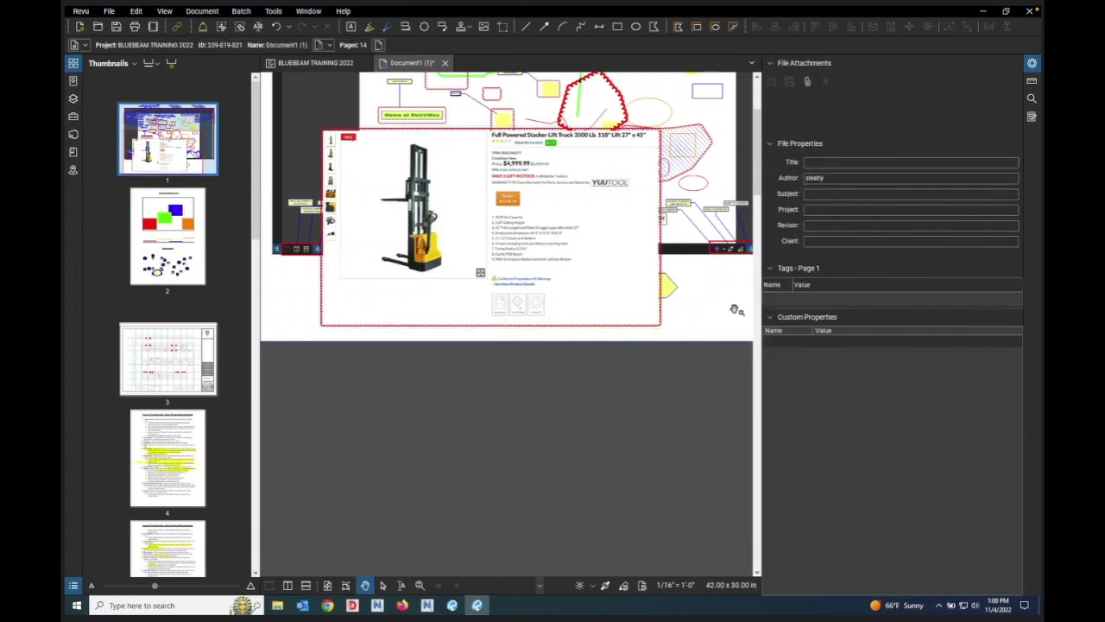
Step: Lower the lift truck image's opacity to 80 and restore it to 100
click(628, 279)
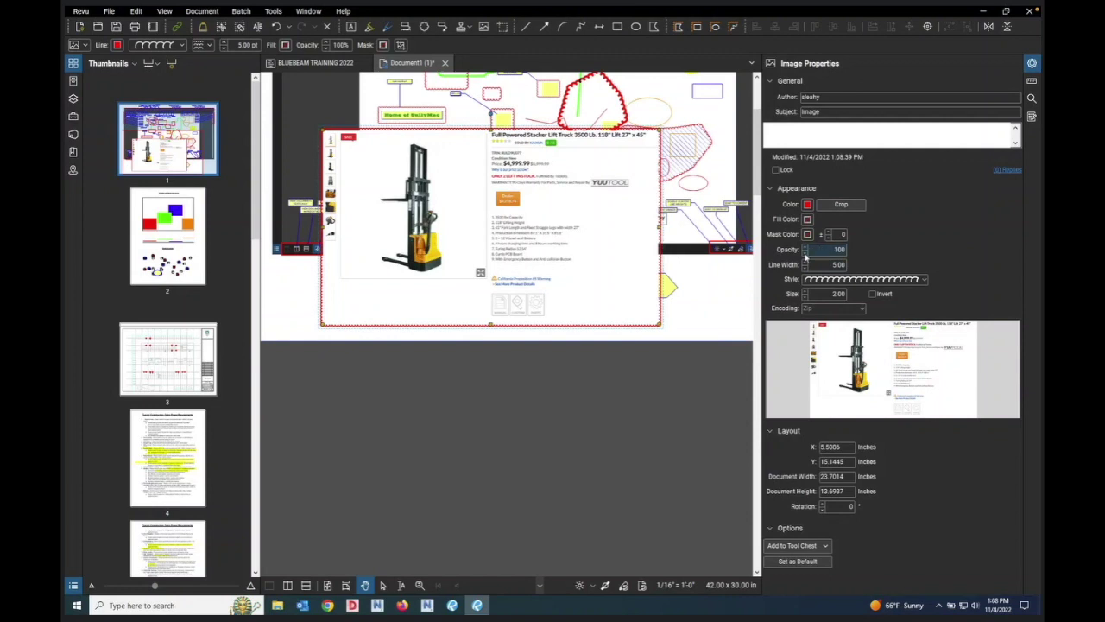
click(805, 254)
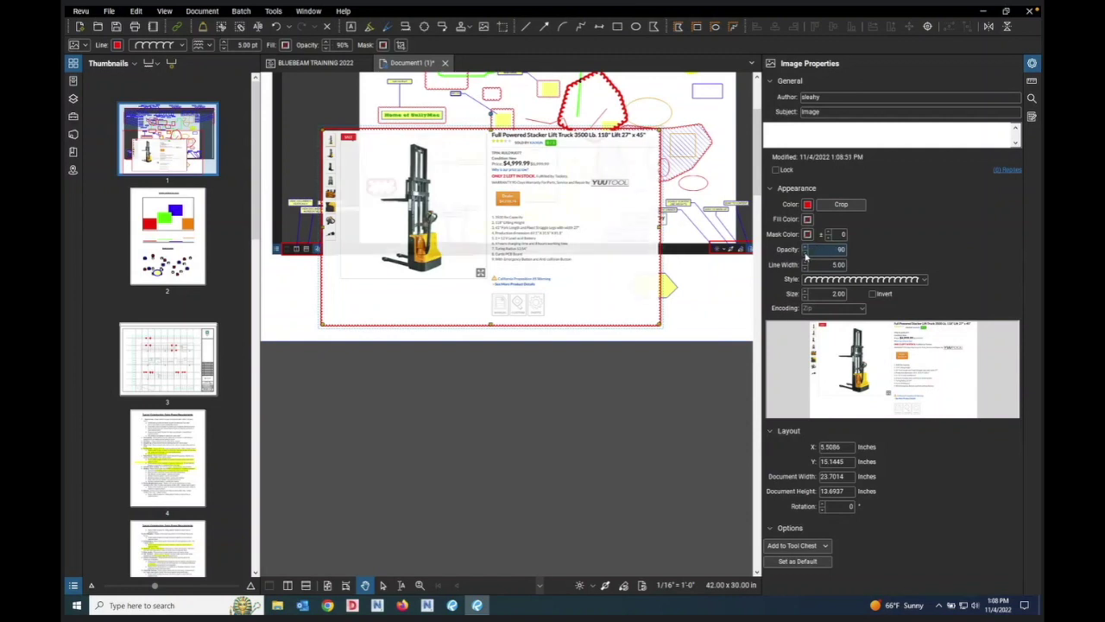
click(806, 254)
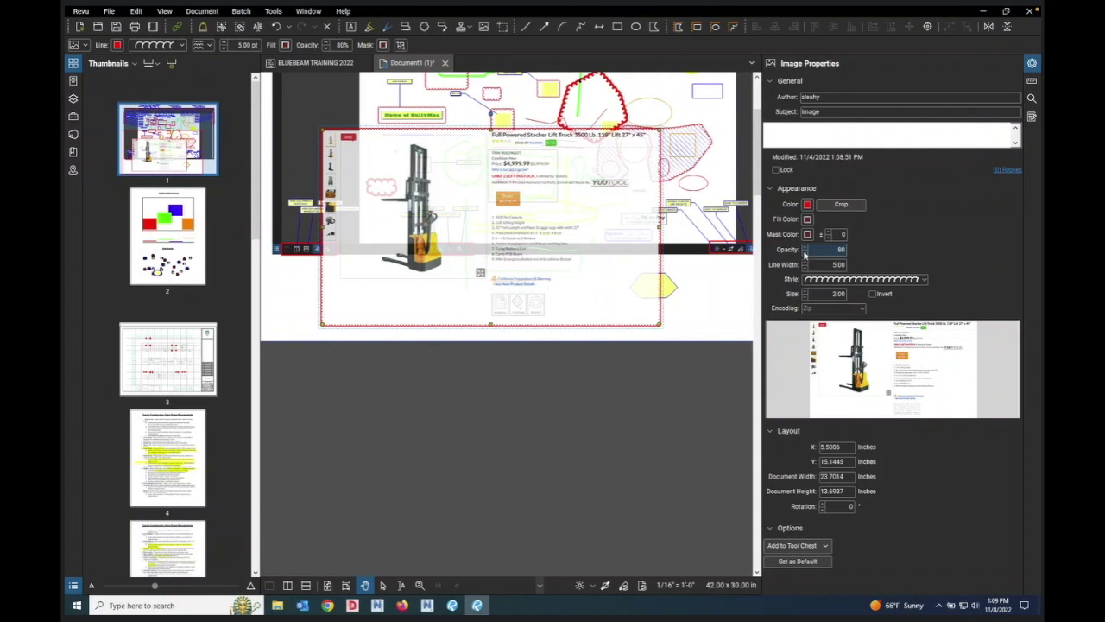
text(100)
key(Return)
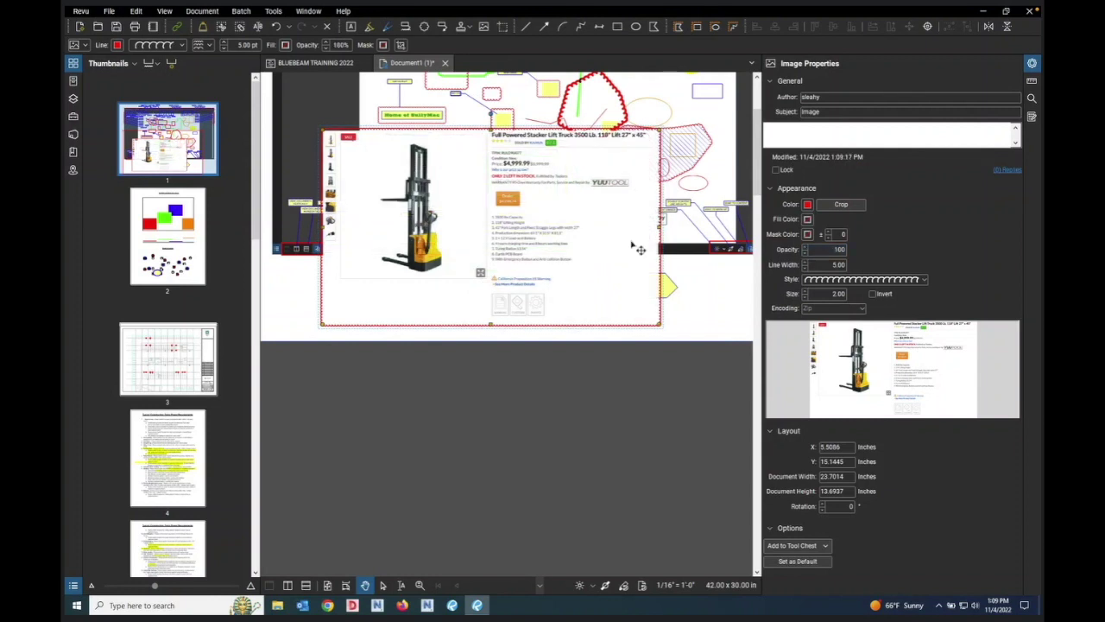
Step: Sample the red on the lift truck's handle as the image's mask color and set the mask tolerance to 8
scroll(637, 249, up, 5)
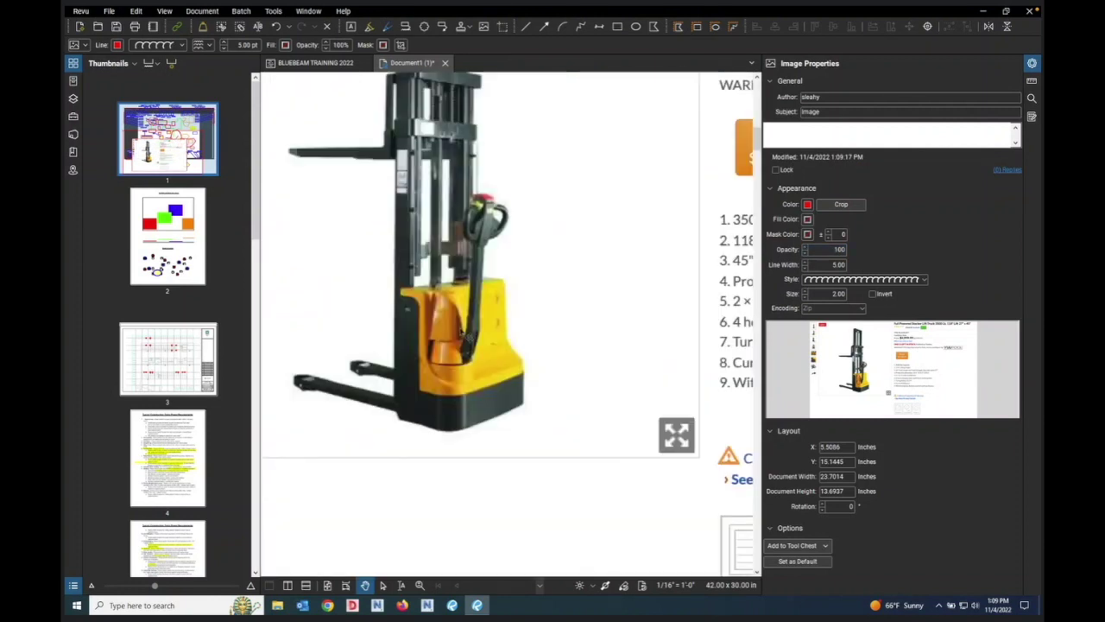
scroll(509, 204, up, 2)
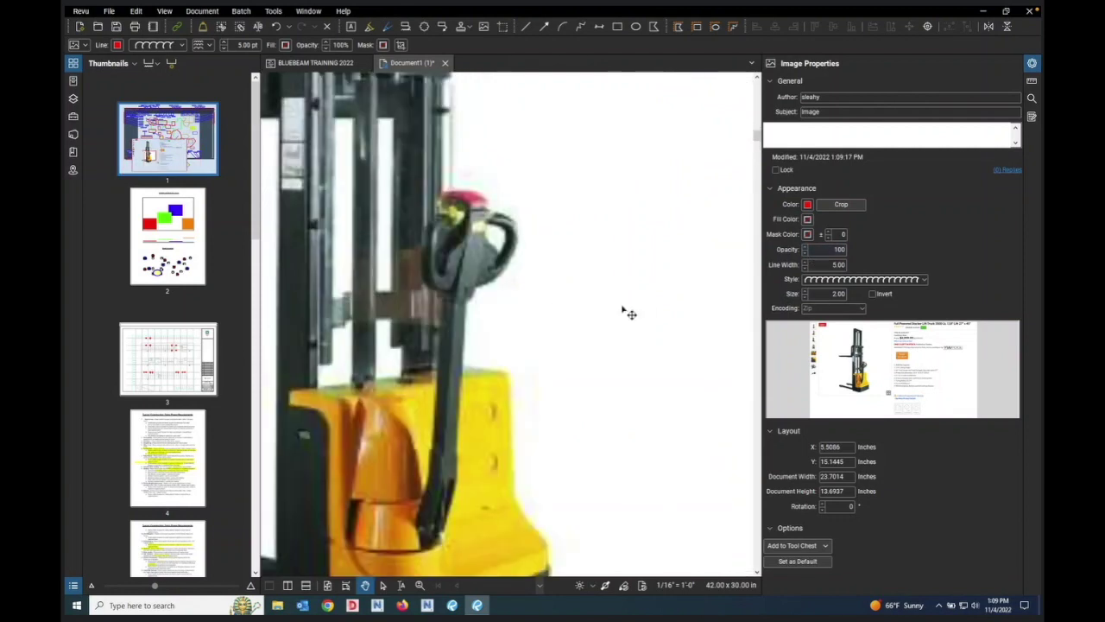
scroll(626, 313, down, 2)
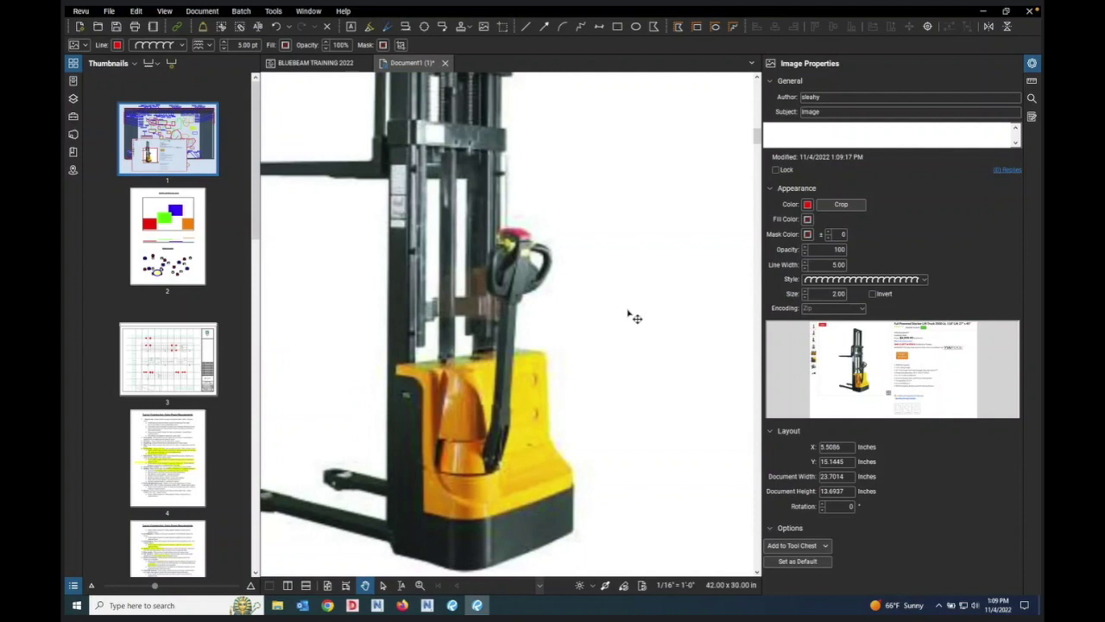
click(807, 235)
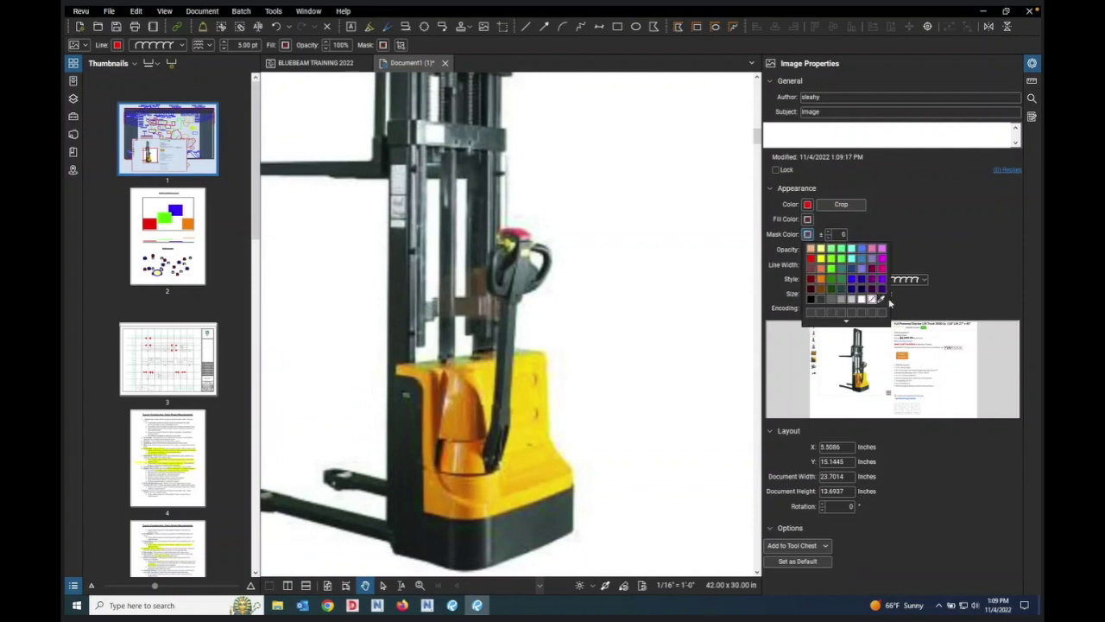
click(890, 301)
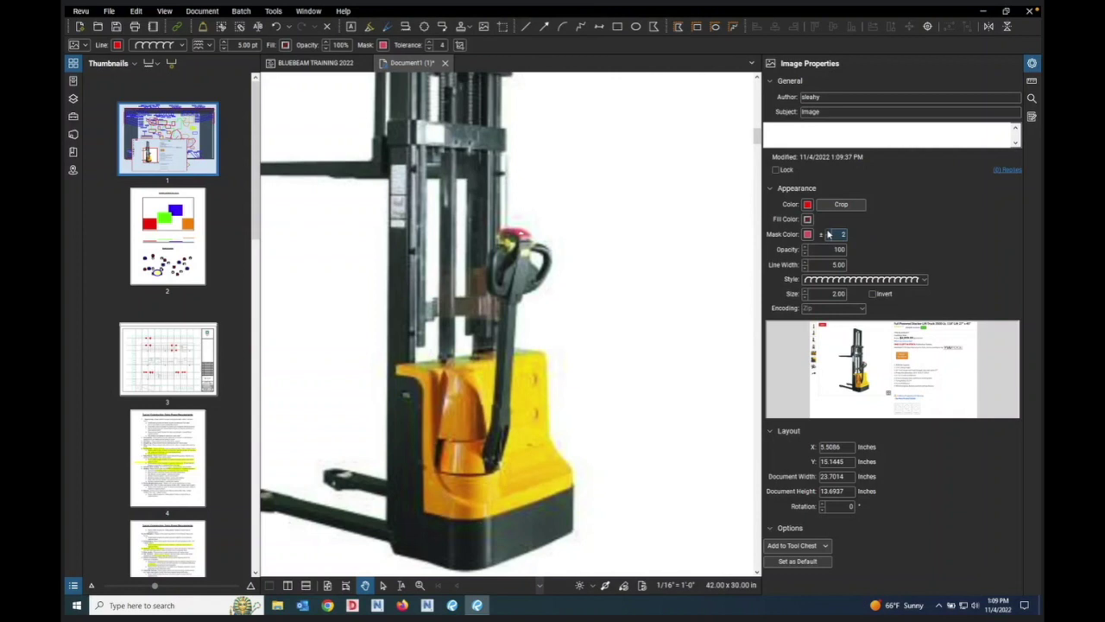
text(6)
scroll(584, 336, down, 1)
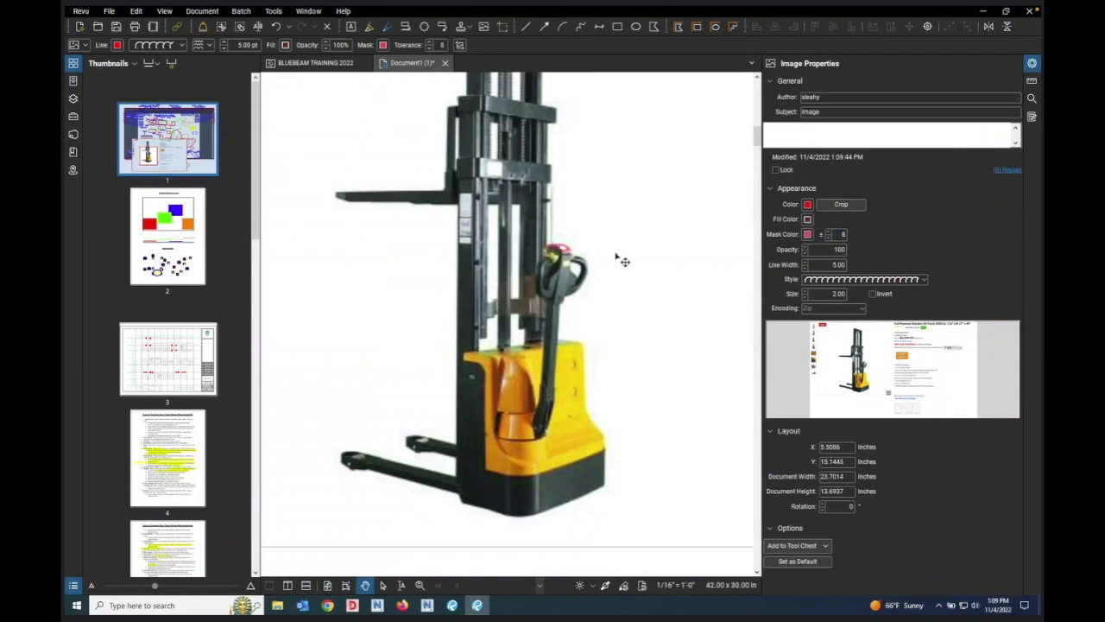
scroll(604, 271, up, 1)
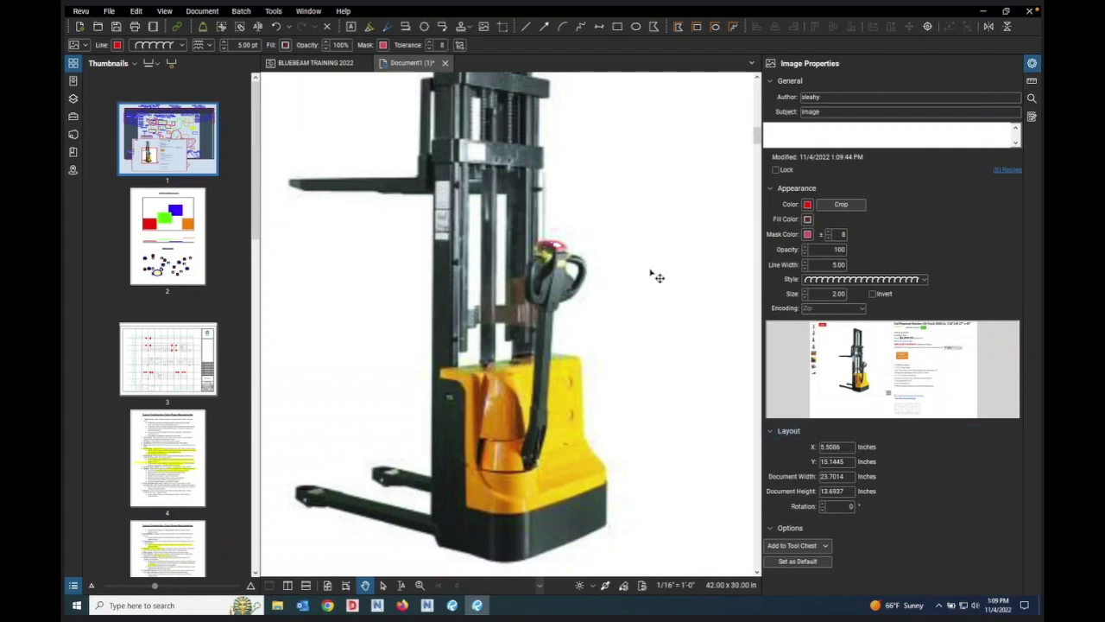
Step: Flip the lift truck image horizontally, and try a vertical flip before reversing it
scroll(653, 275, down, 3)
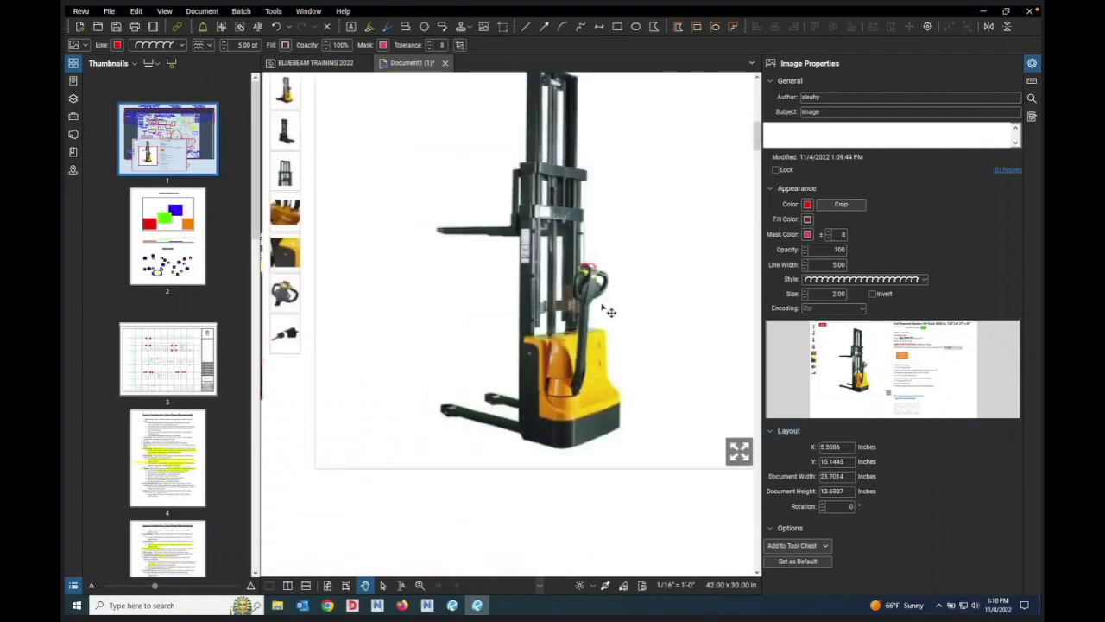
scroll(340, 409, down, 3)
scroll(341, 408, up, 1)
scroll(534, 318, down, 1)
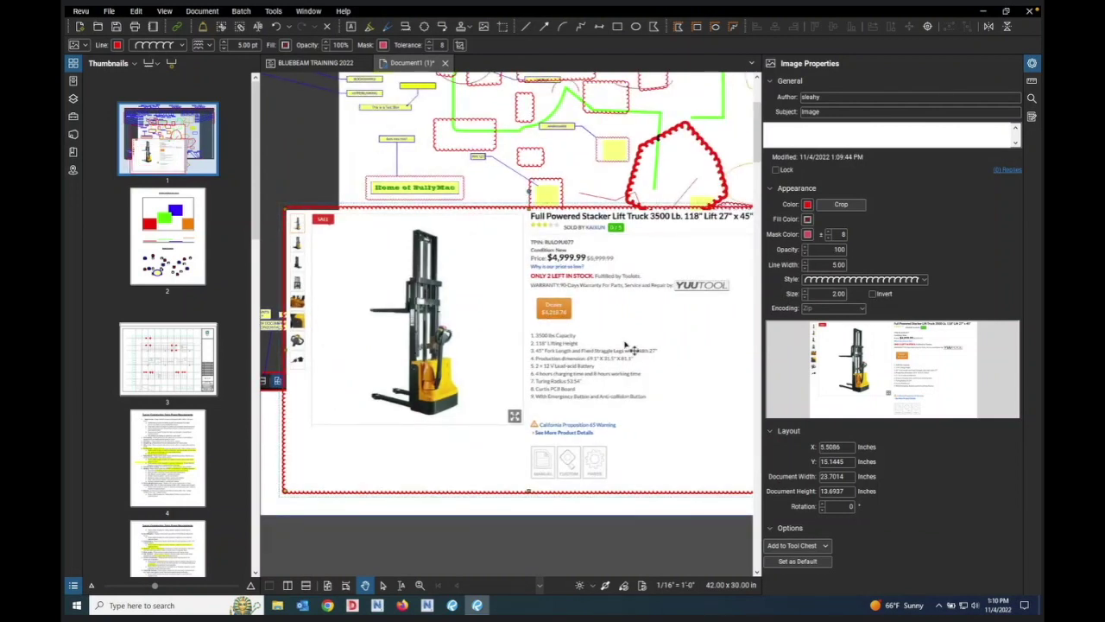
click(990, 26)
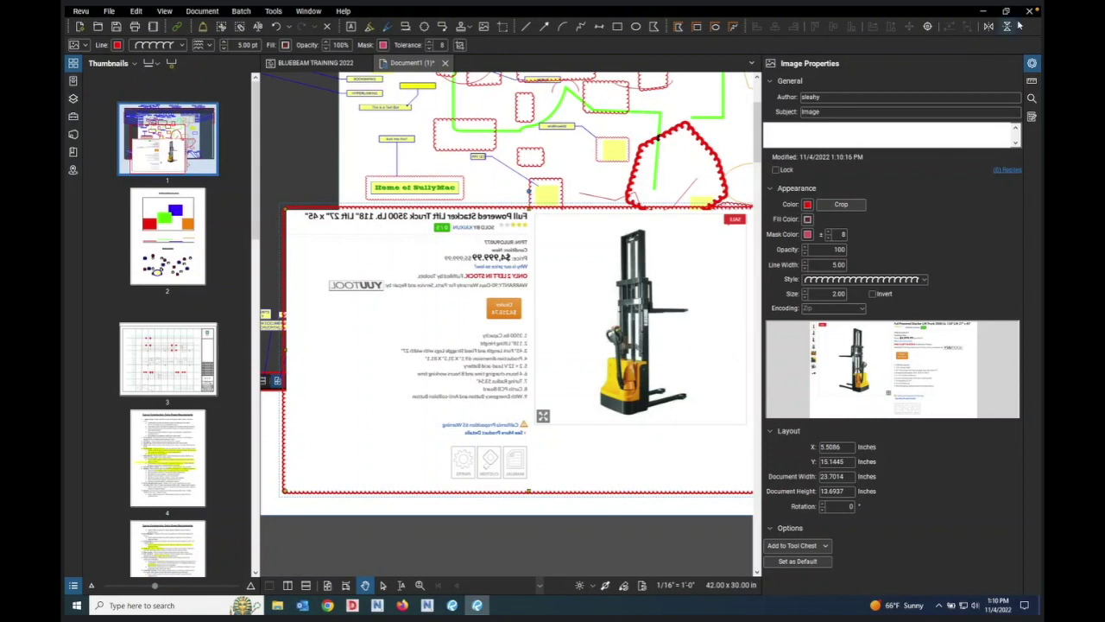
mouse_move(1012, 33)
click(1008, 27)
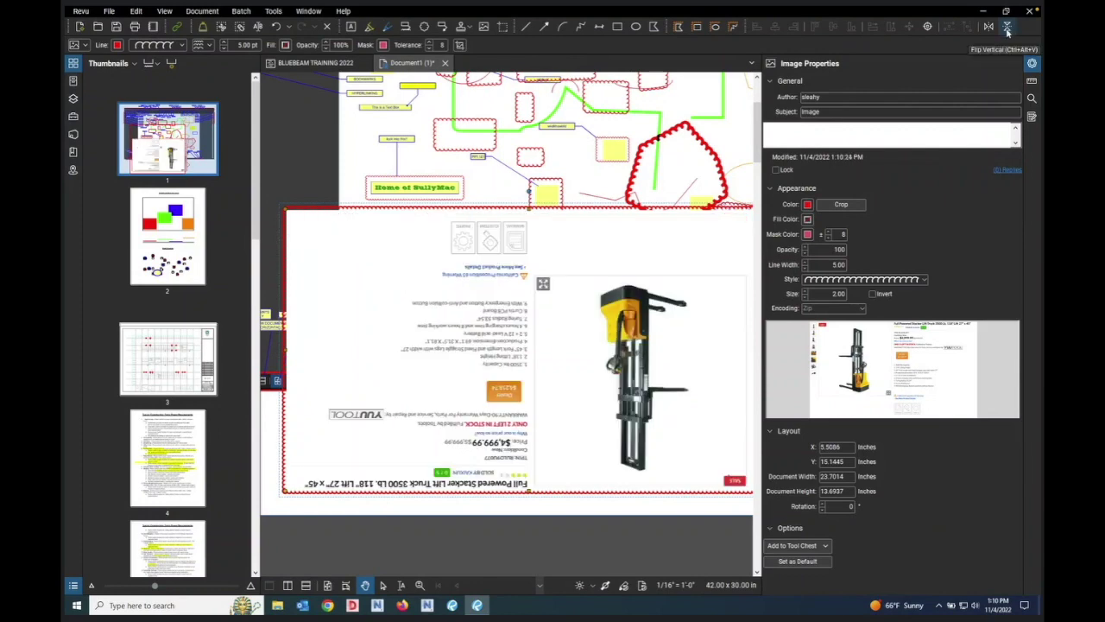
click(1008, 29)
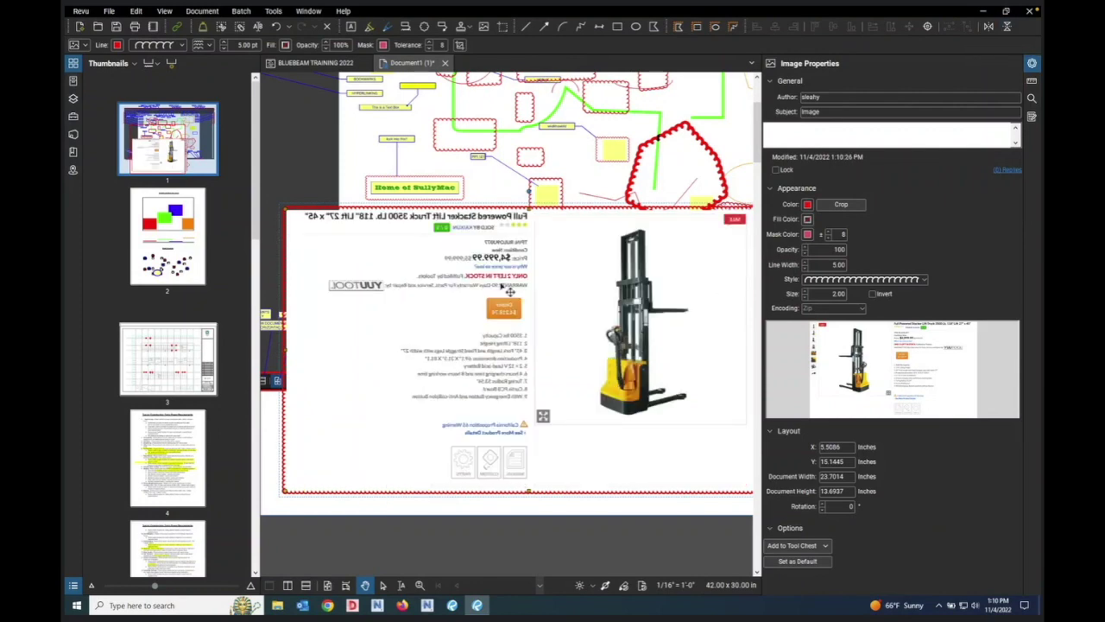
Step: Enlarge the lift truck image proportionally from its corner to about 29.65 by 17.13 inches
scroll(446, 234, down, 2)
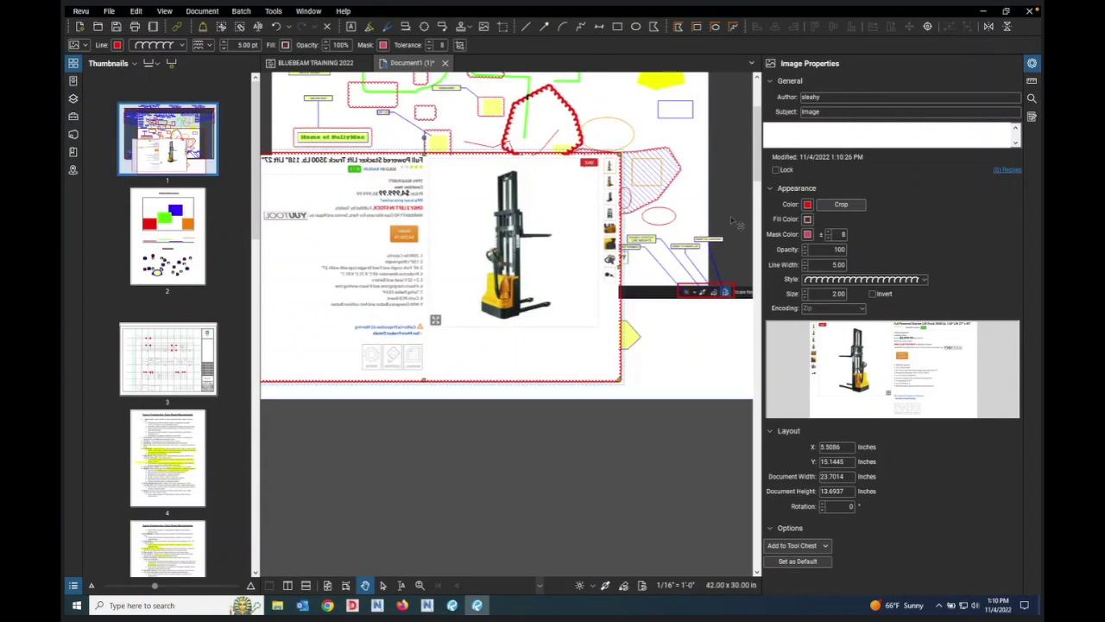
scroll(648, 263, up, 4)
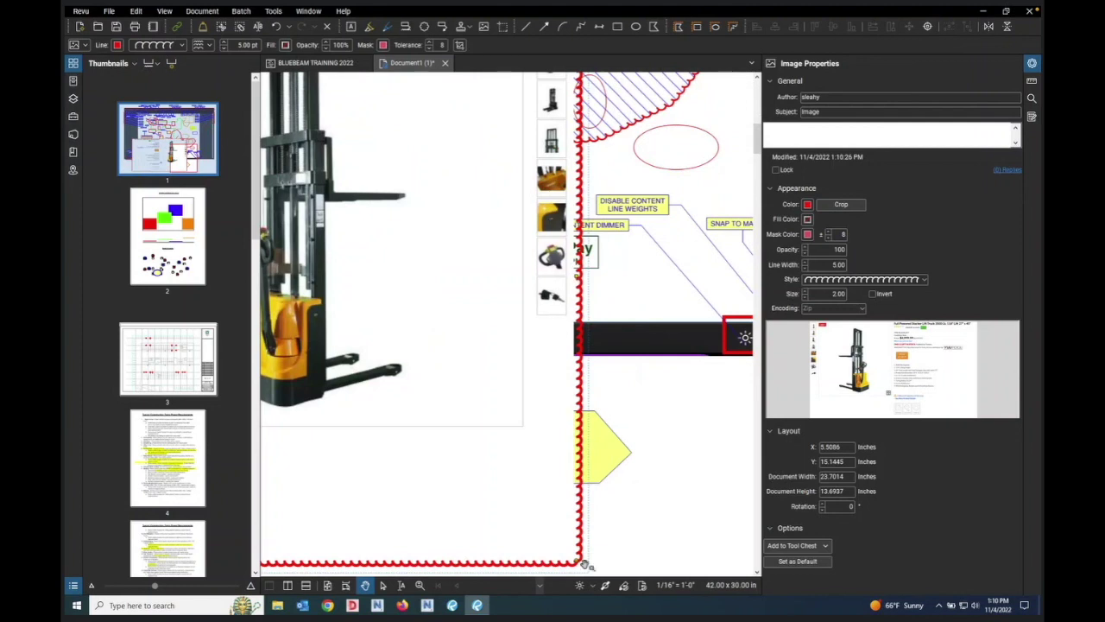
scroll(654, 290, down, 3)
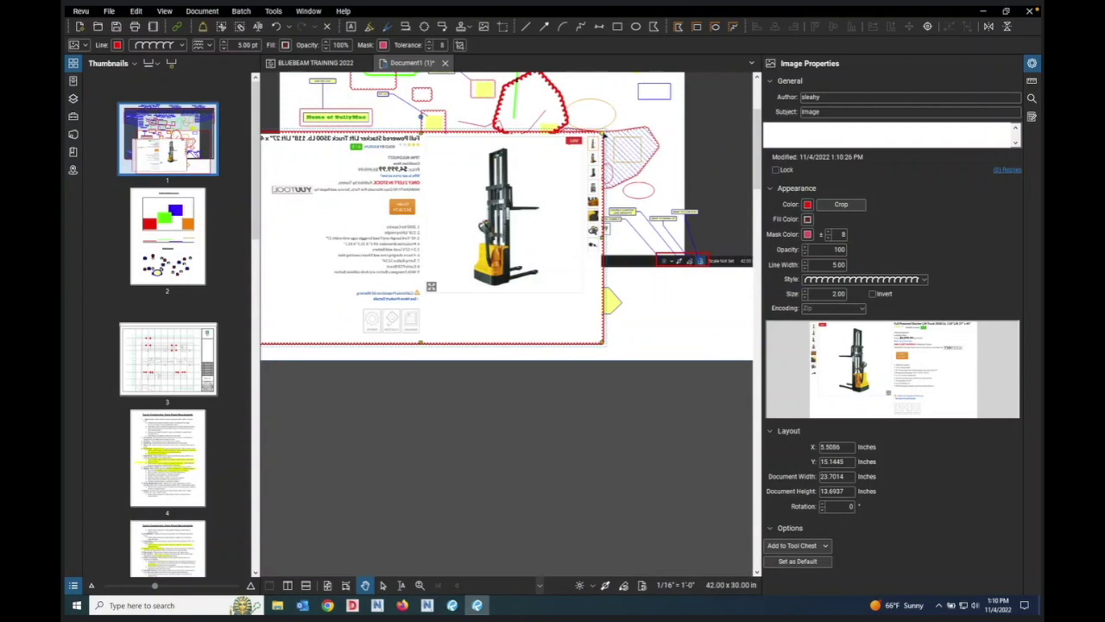
drag(602, 134, 698, 97)
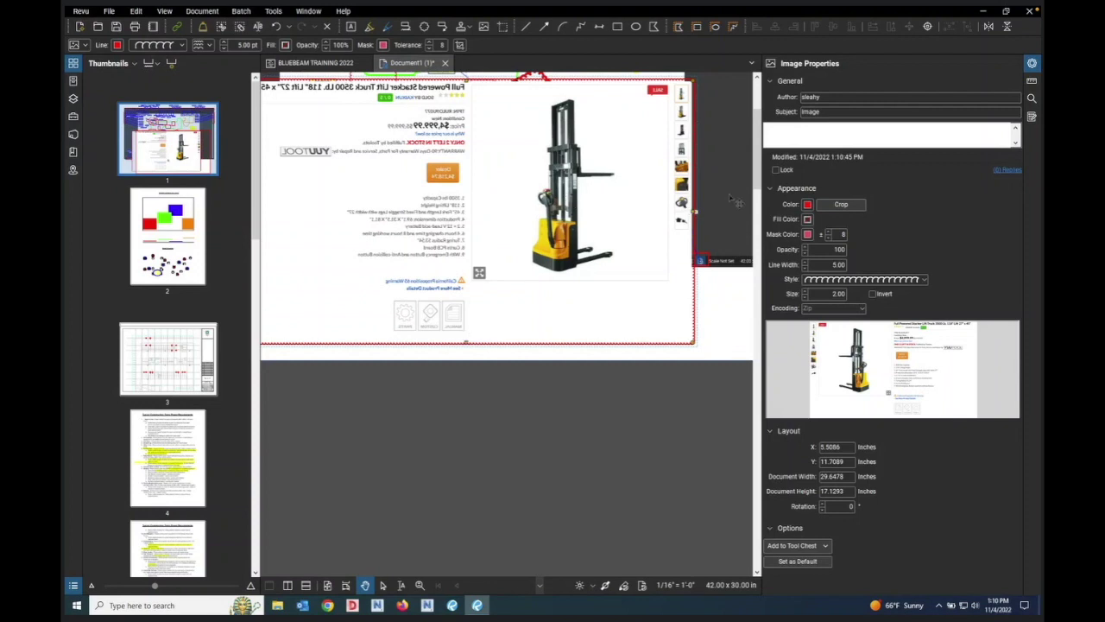
Step: Try to stretch the lift truck image sideways to about 56.19 inches wide, and undo the stretch
drag(692, 210, 732, 230)
scroll(485, 256, down, 5)
scroll(484, 254, up, 2)
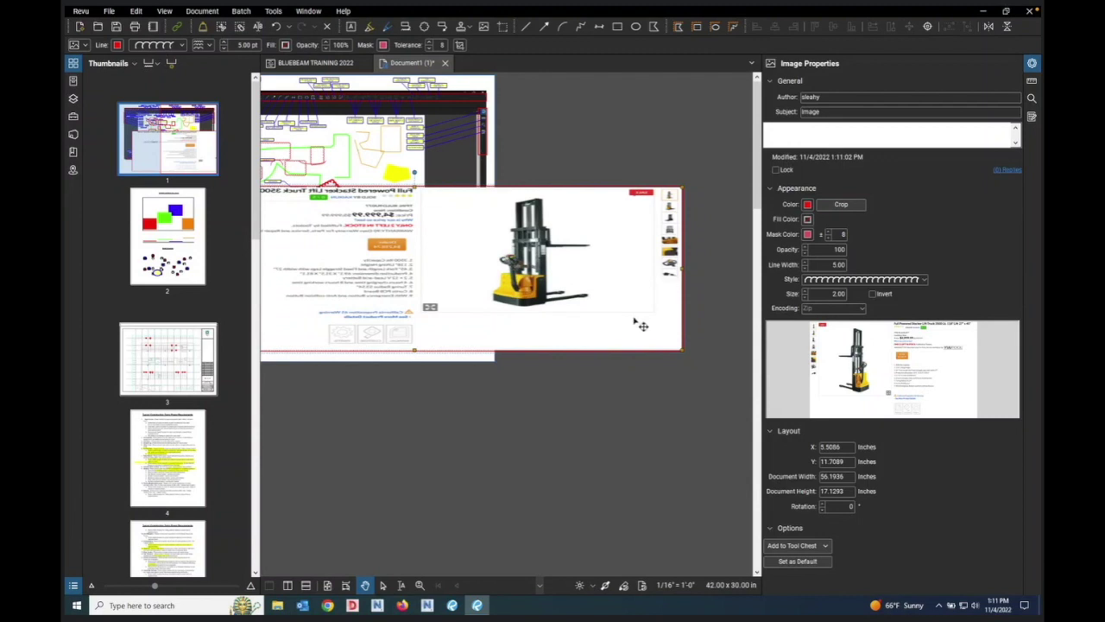
click(276, 28)
click(275, 28)
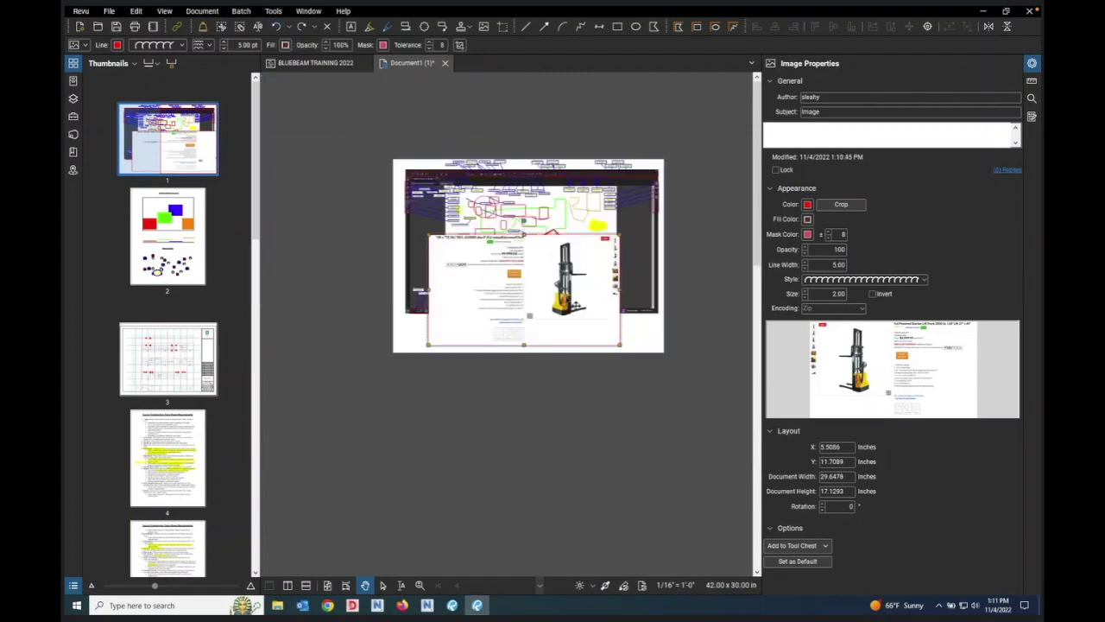
scroll(570, 313, up, 1)
scroll(574, 317, up, 1)
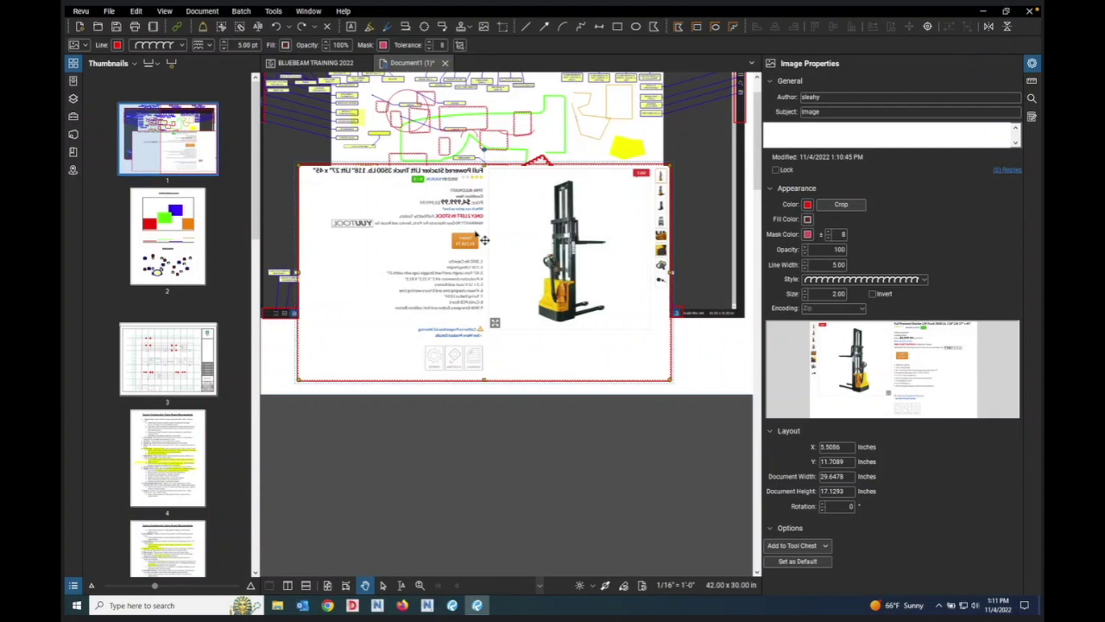
scroll(496, 258, up, 1)
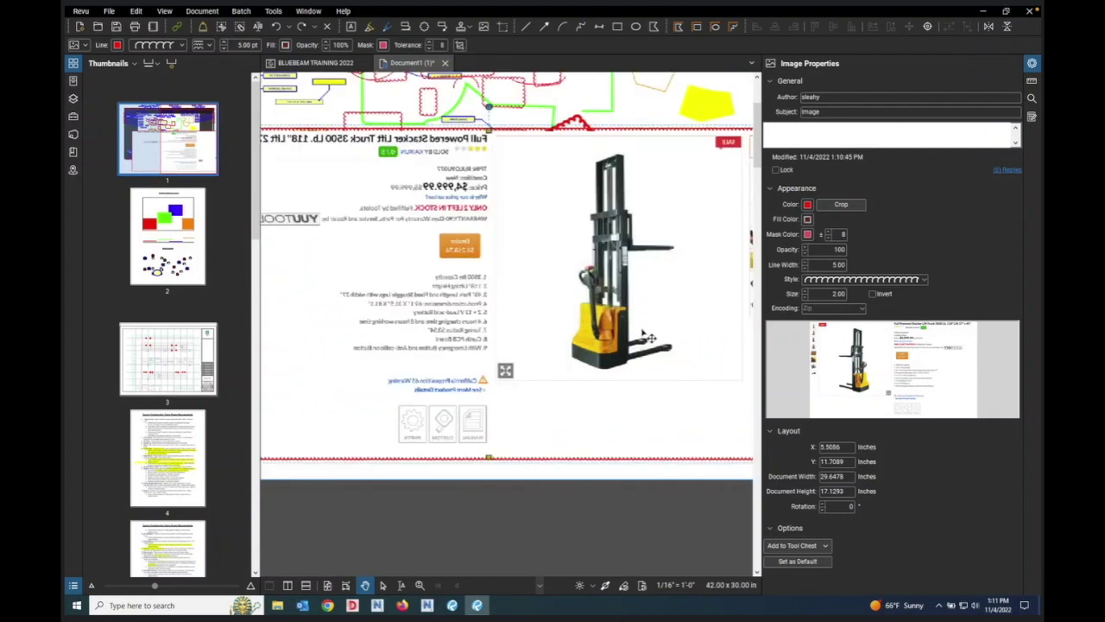
click(834, 266)
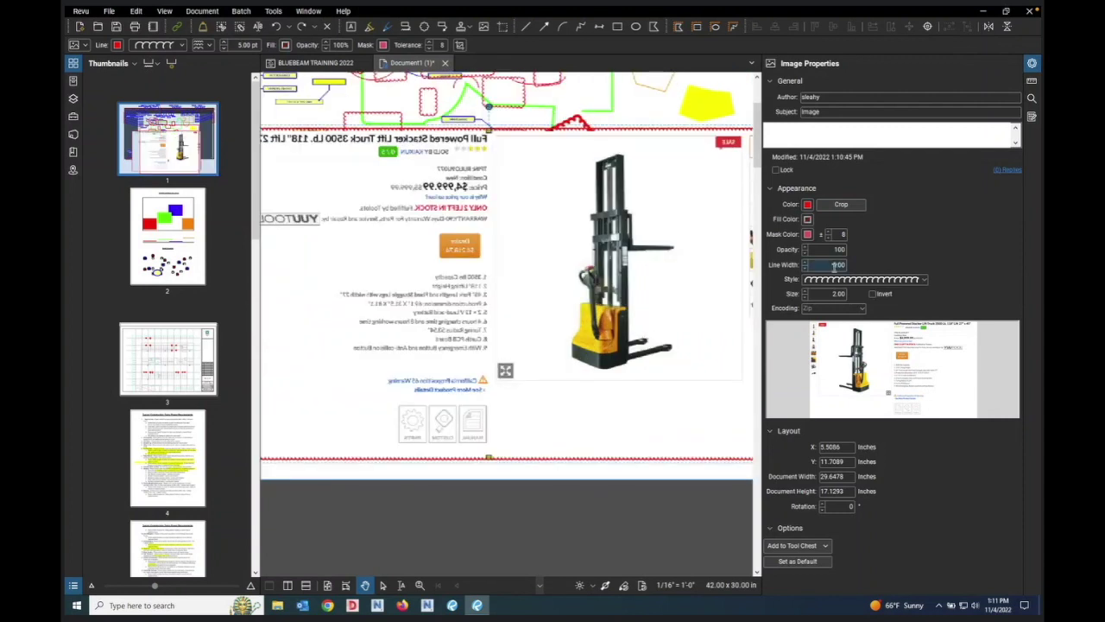
key(Return)
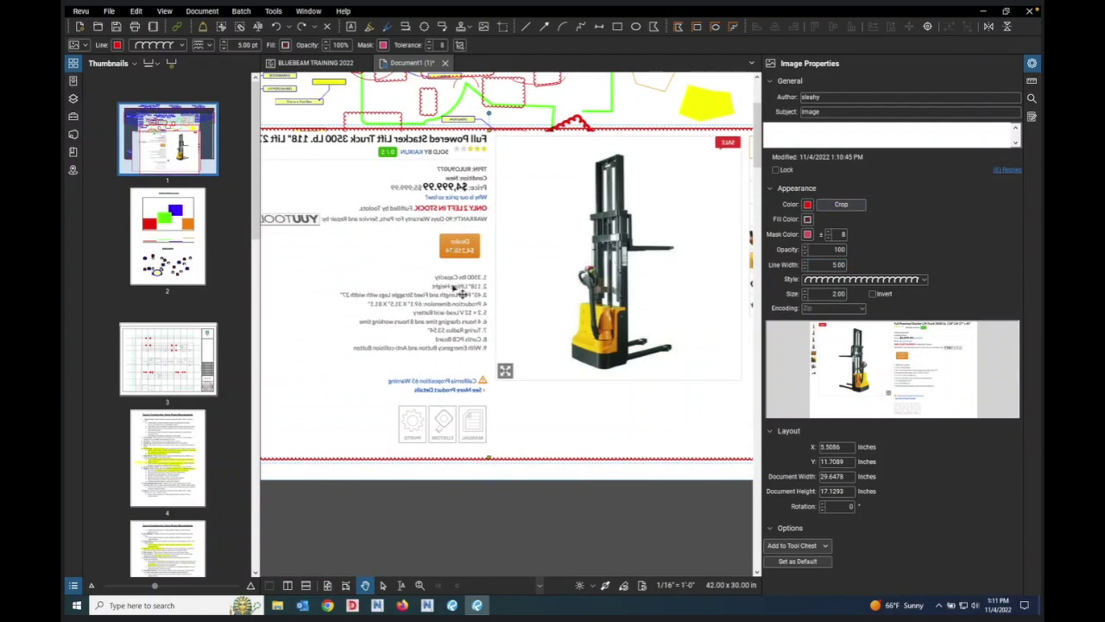
scroll(453, 288, down, 1)
scroll(581, 298, up, 1)
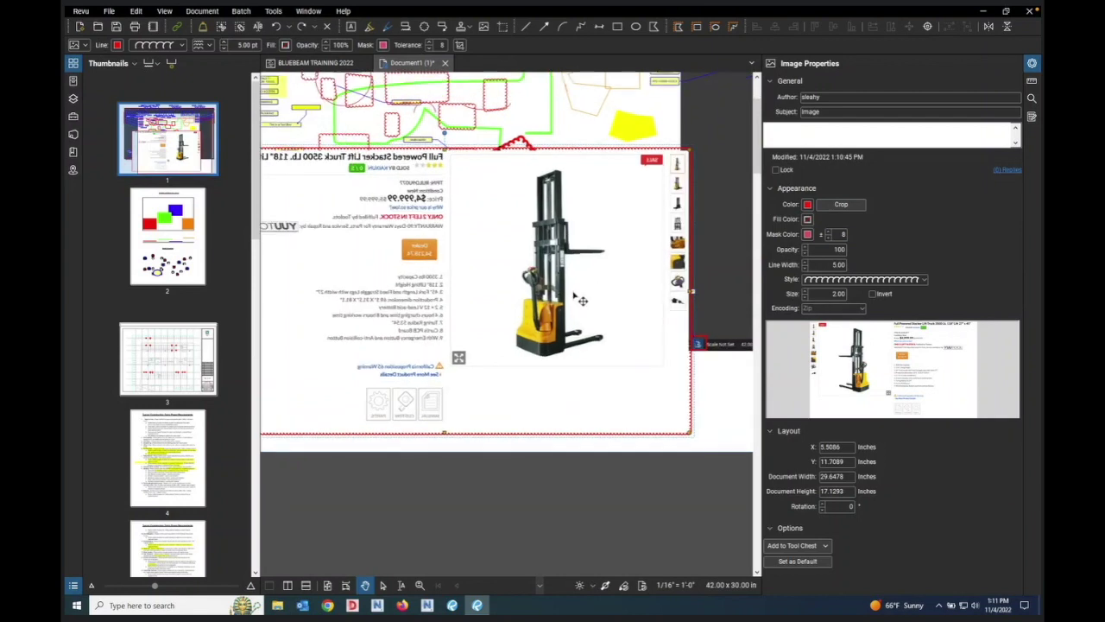
Step: Try to crop the mirrored product image to the area around the lift truck
scroll(581, 298, up, 1)
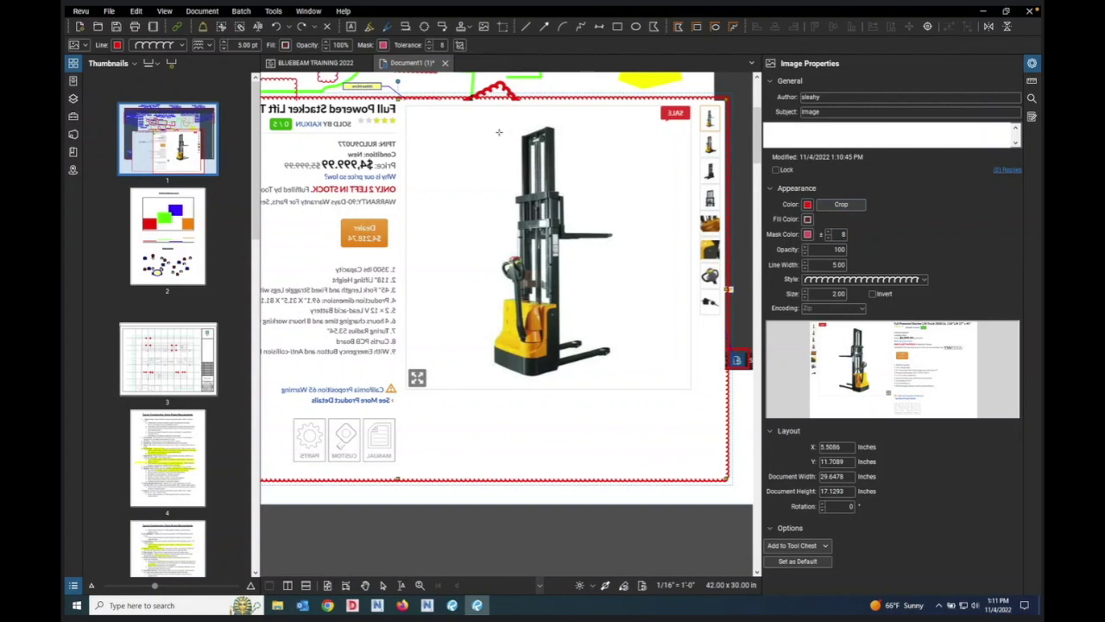
drag(464, 119, 618, 379)
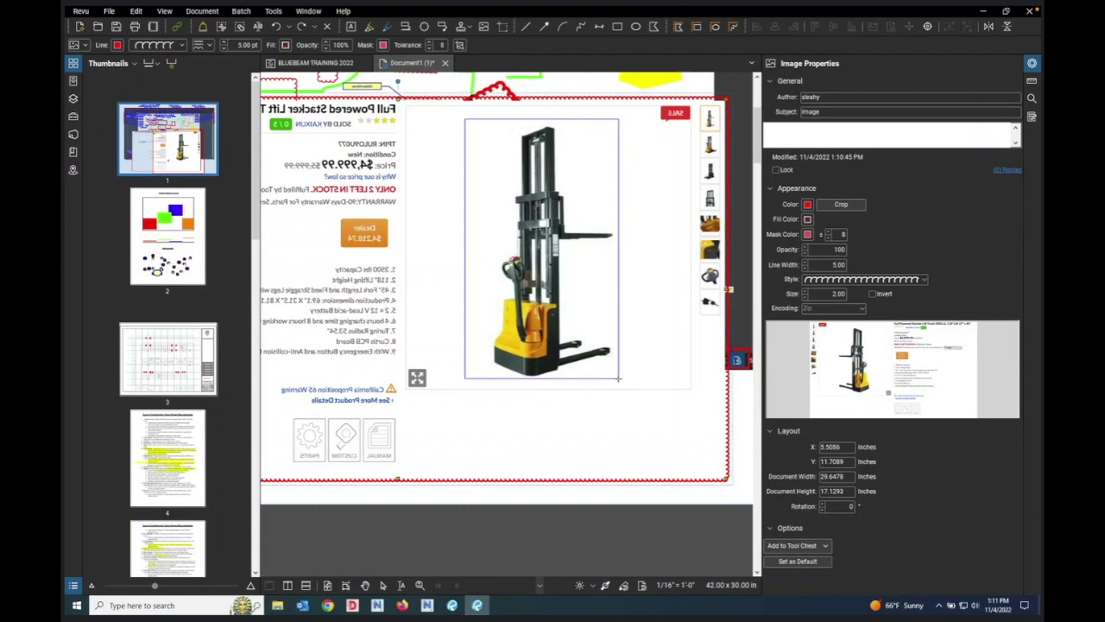
key(Return)
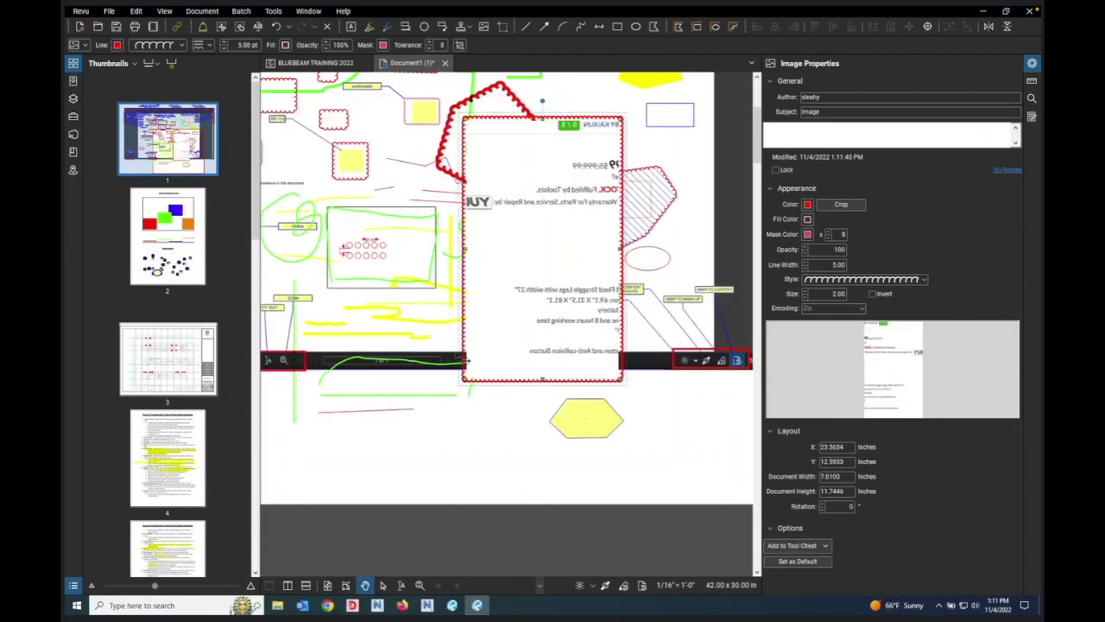
Step: Paste the copied snapshot into the blank margin below the lower-left part of page 1's drawing
scroll(681, 403, down, 5)
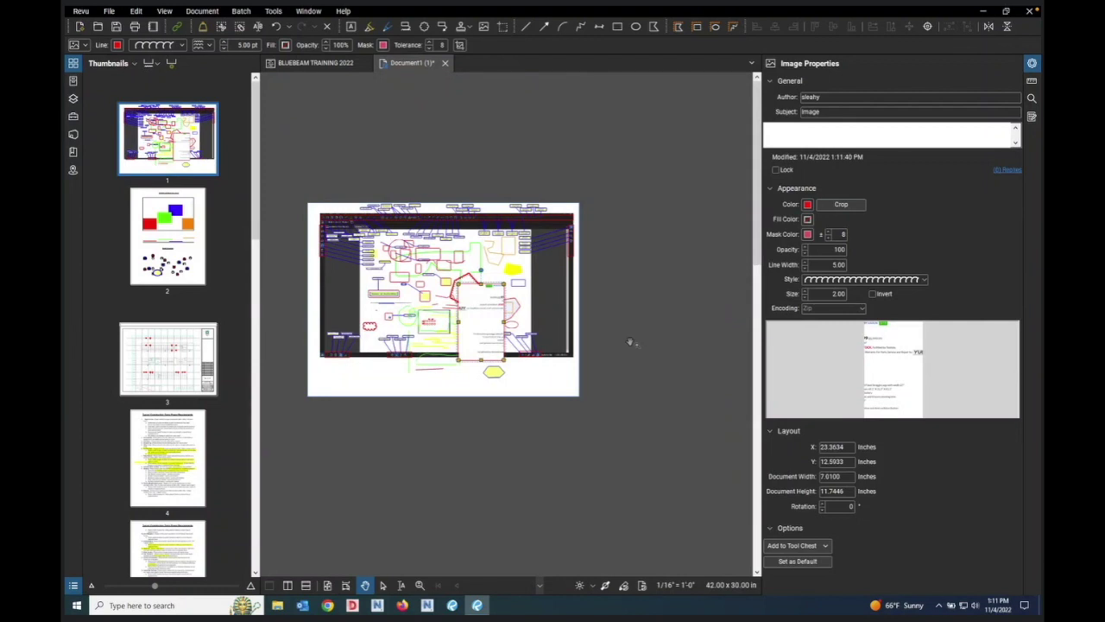
right_click(365, 384)
click(398, 373)
click(377, 380)
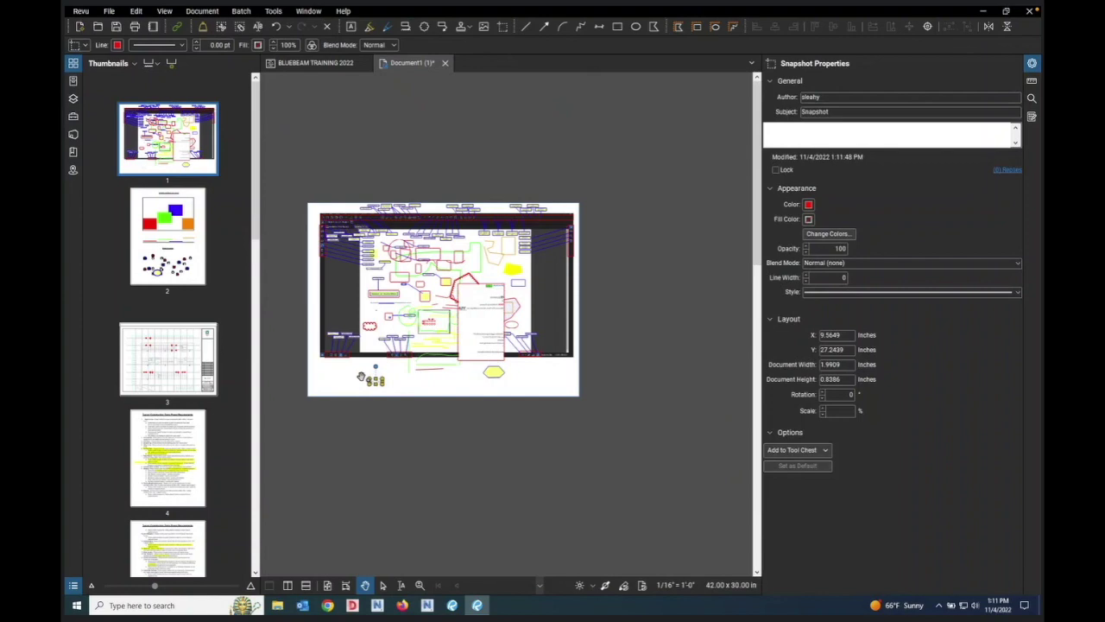
scroll(362, 380, up, 5)
scroll(337, 391, down, 3)
scroll(388, 363, up, 2)
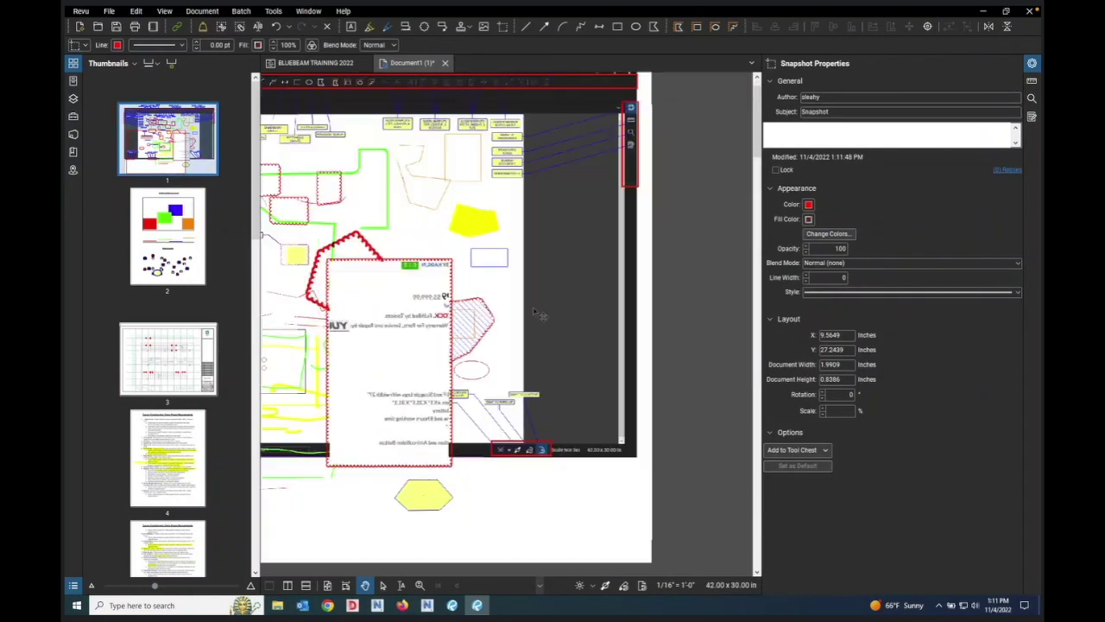
Step: Undo the pasted snapshot, the crop and the last resize of the product image
scroll(436, 339, down, 2)
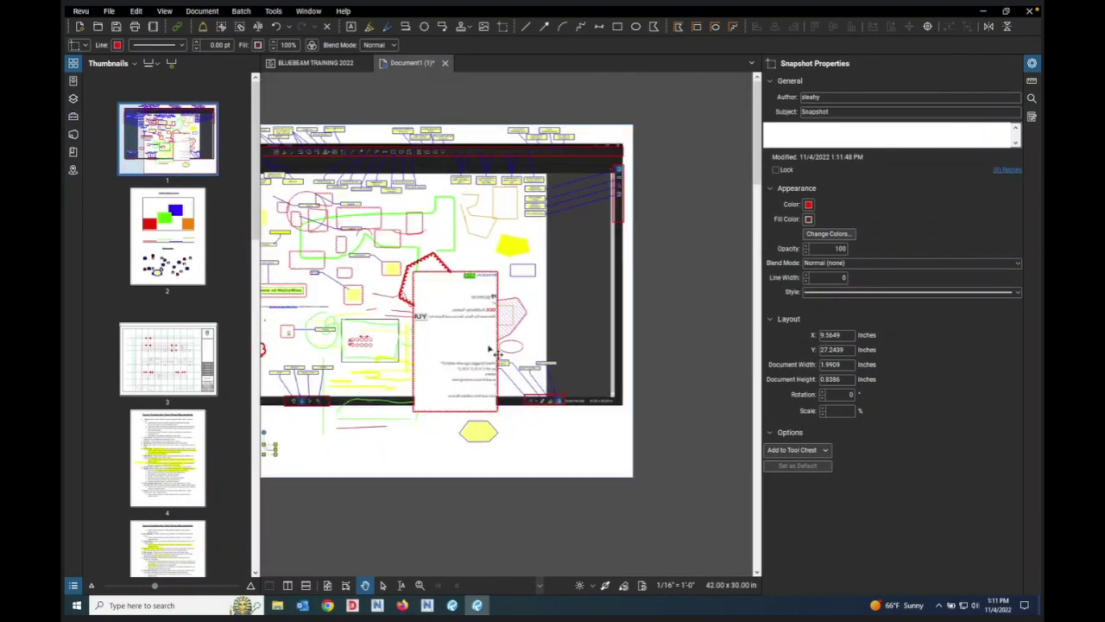
scroll(491, 348, up, 1)
click(274, 27)
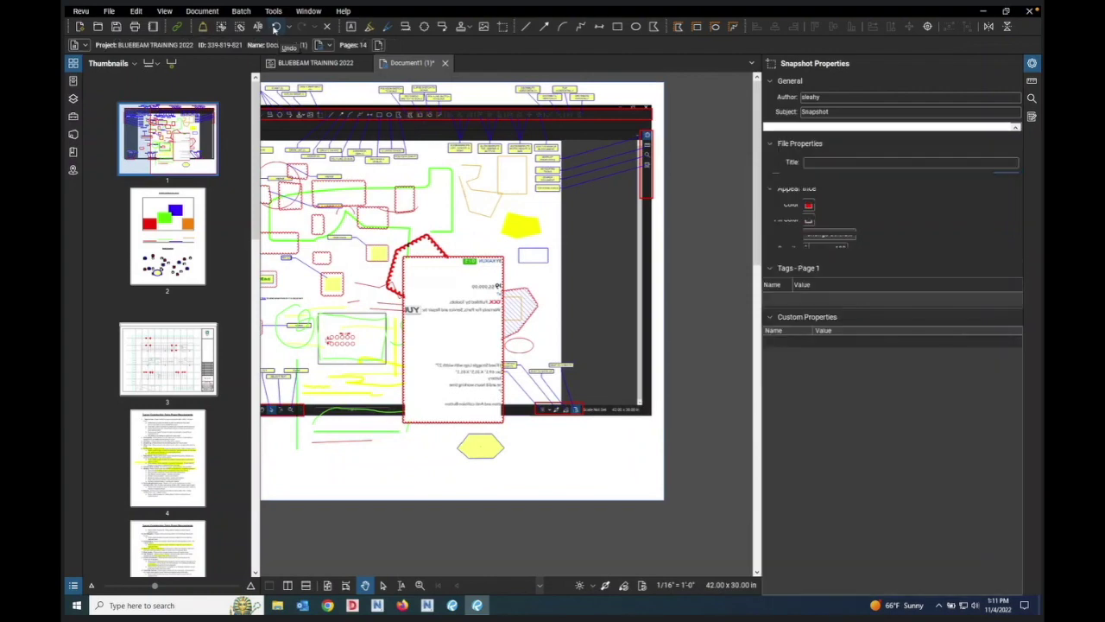
click(275, 27)
click(274, 27)
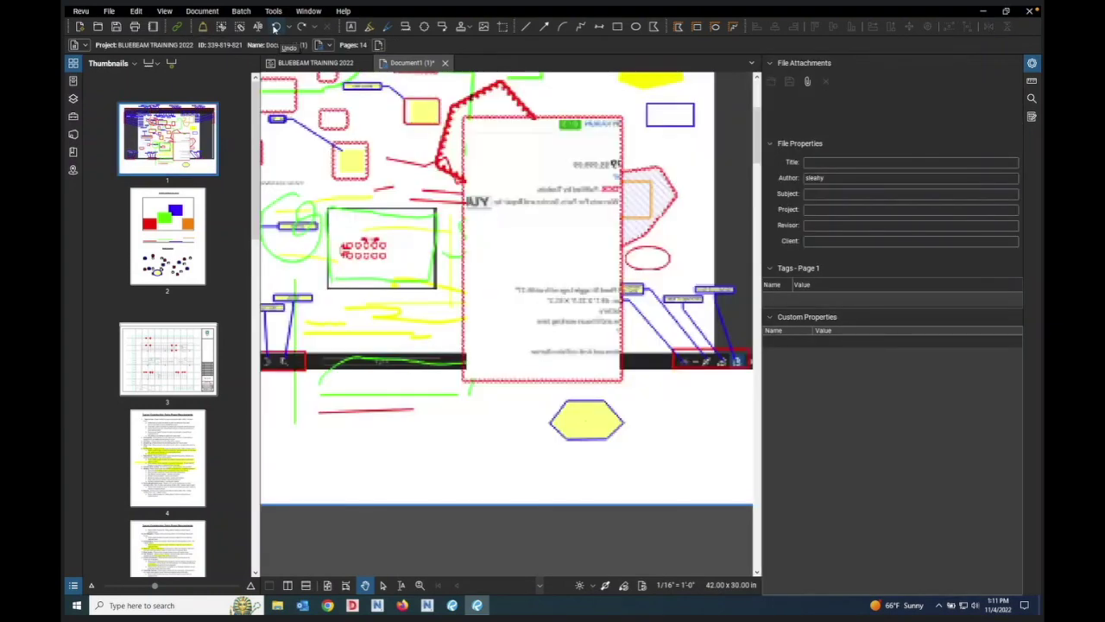
click(275, 26)
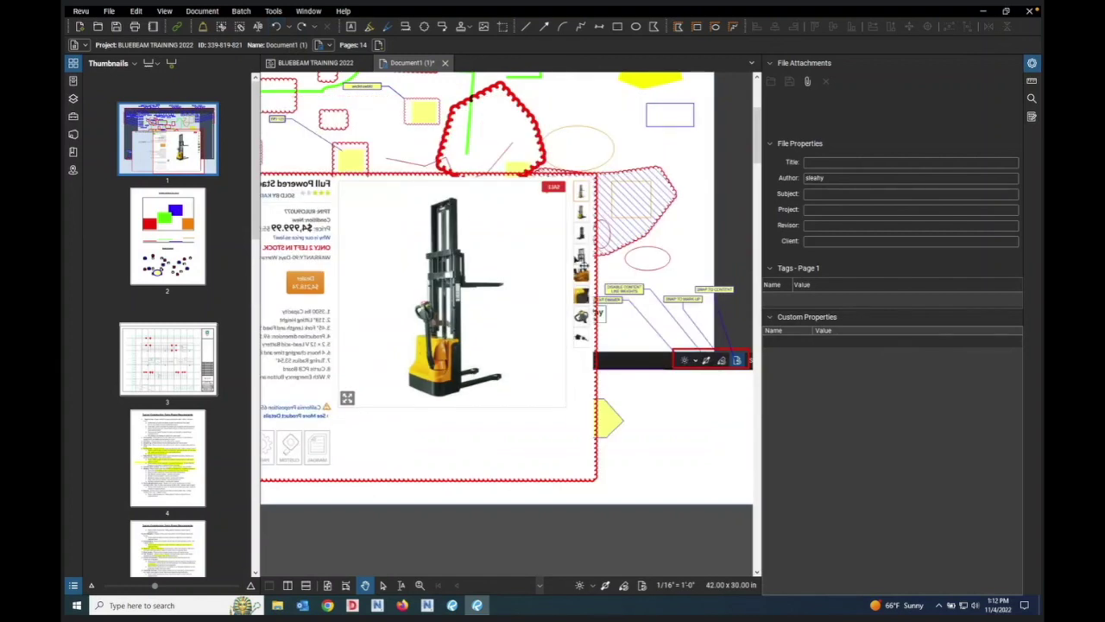
Step: Try again to crop the mirrored product image with a frame around the lift truck
scroll(581, 257, down, 3)
scroll(572, 279, up, 3)
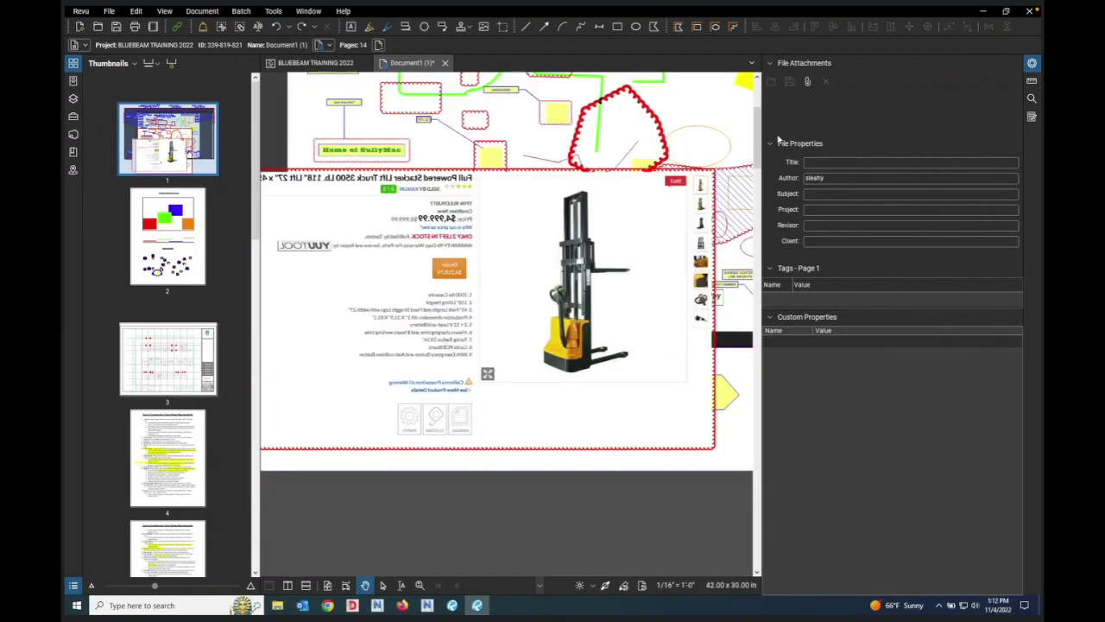
click(559, 274)
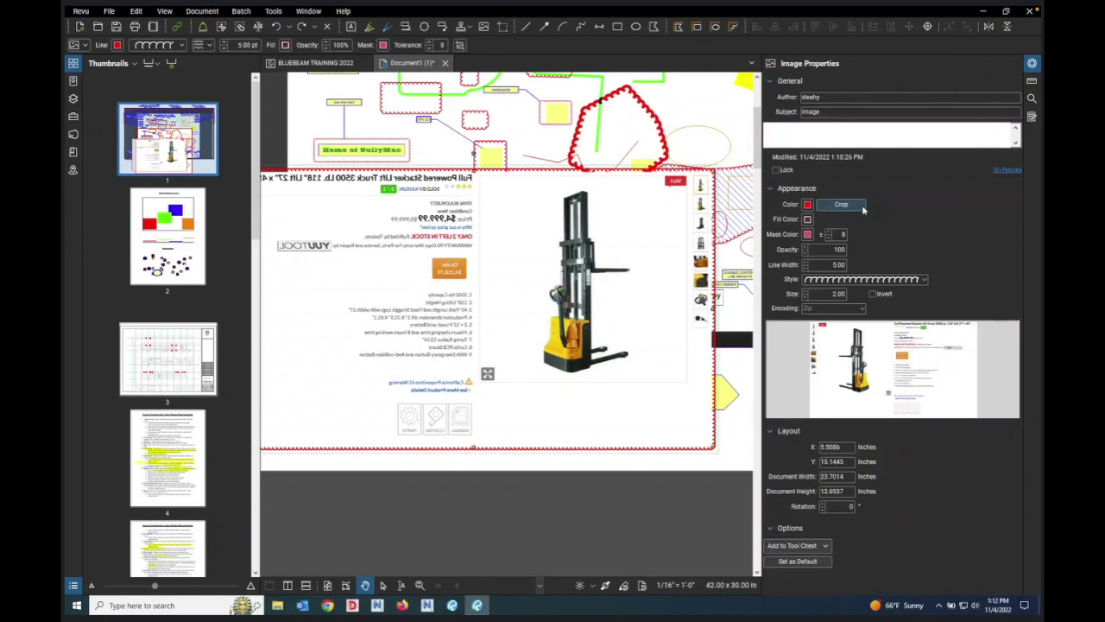
click(849, 208)
drag(540, 184, 637, 377)
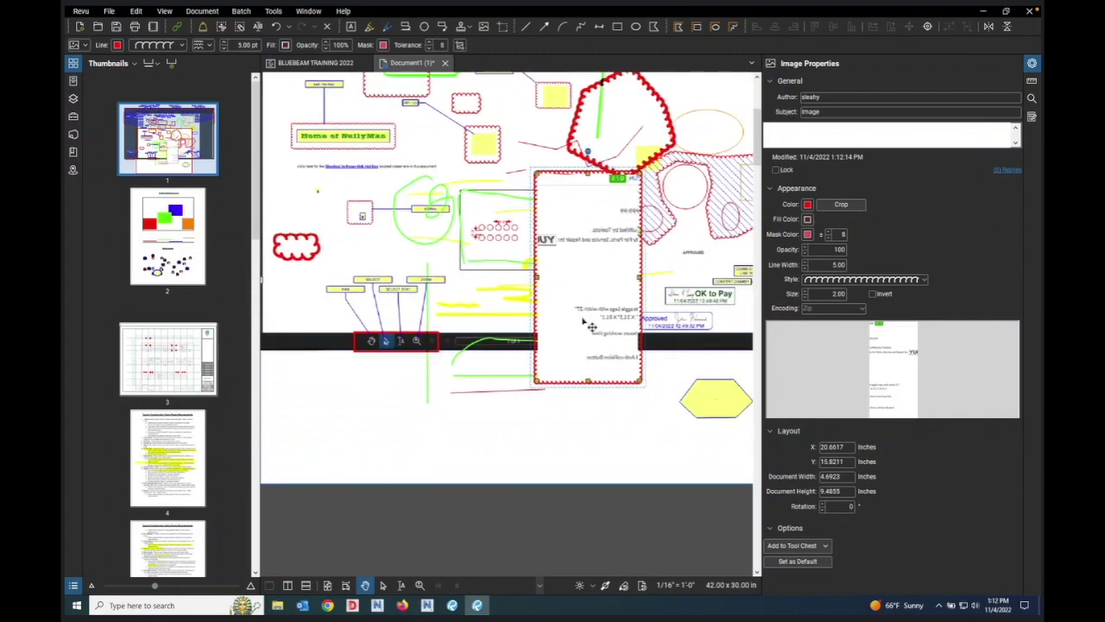
Step: Move the cropped image a short way left and down on the page and flip it horizontally
scroll(592, 326, up, 2)
drag(592, 328, 533, 354)
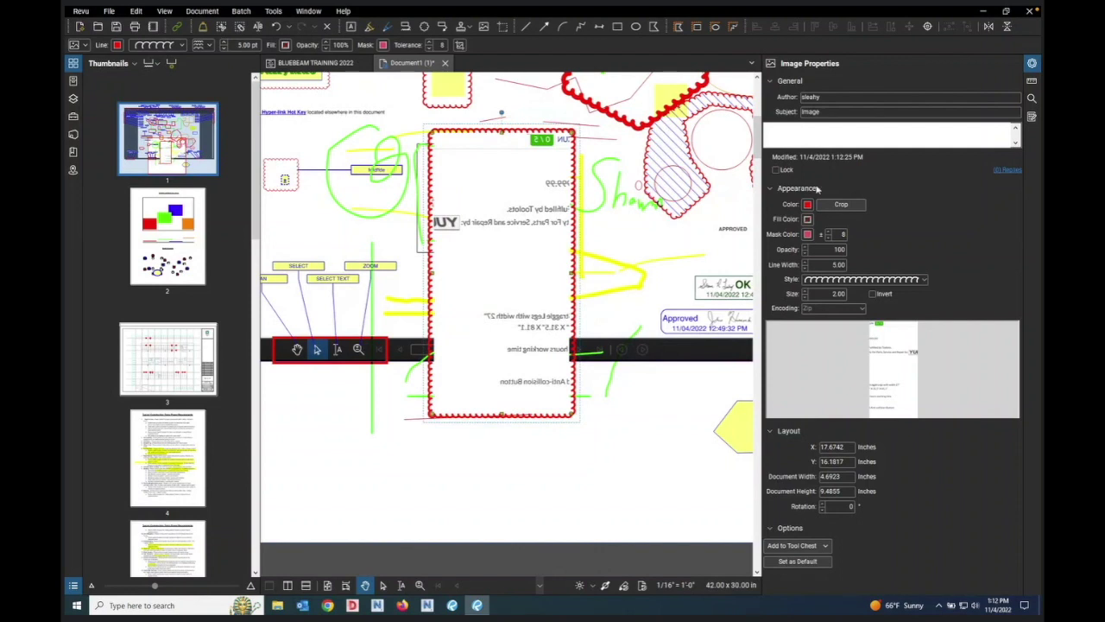
click(991, 27)
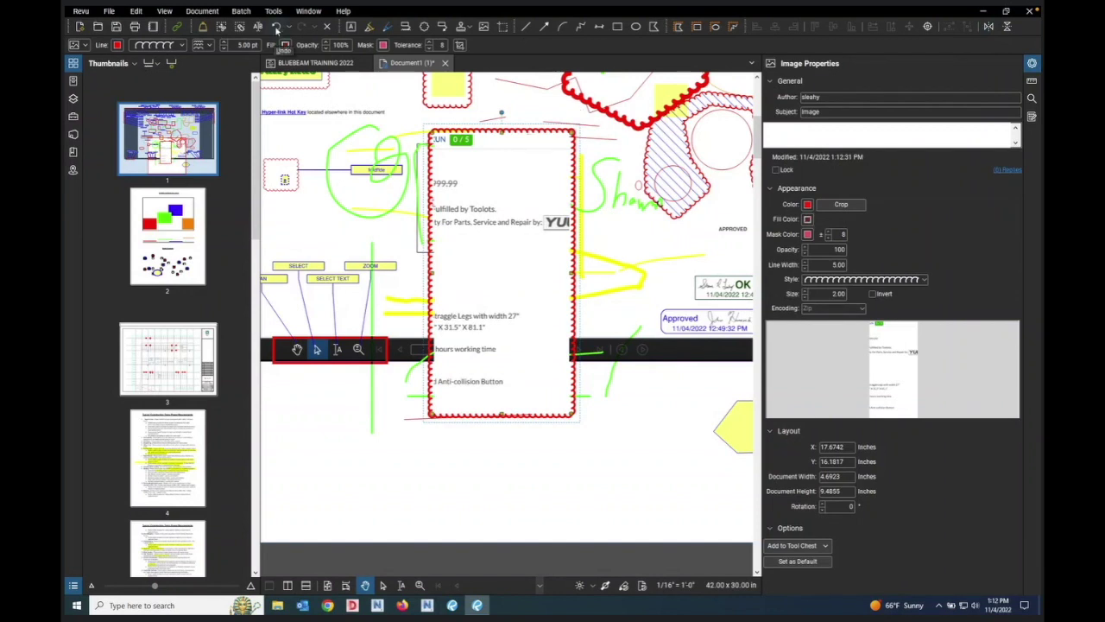
Step: Undo the horizontal flip, the move and the crop of the product image
click(276, 27)
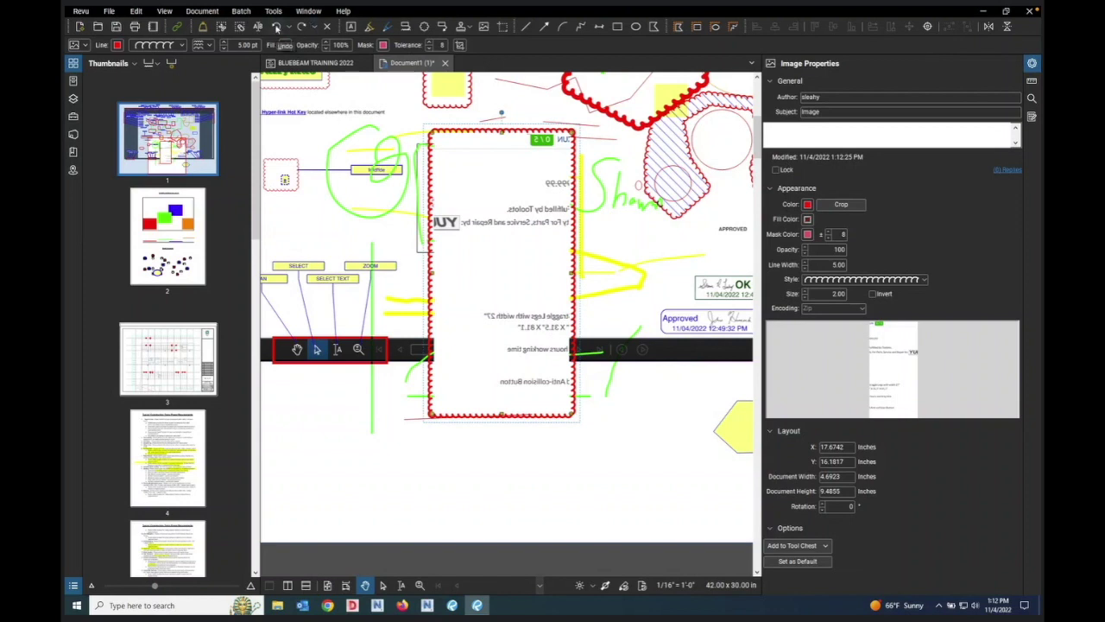
click(276, 27)
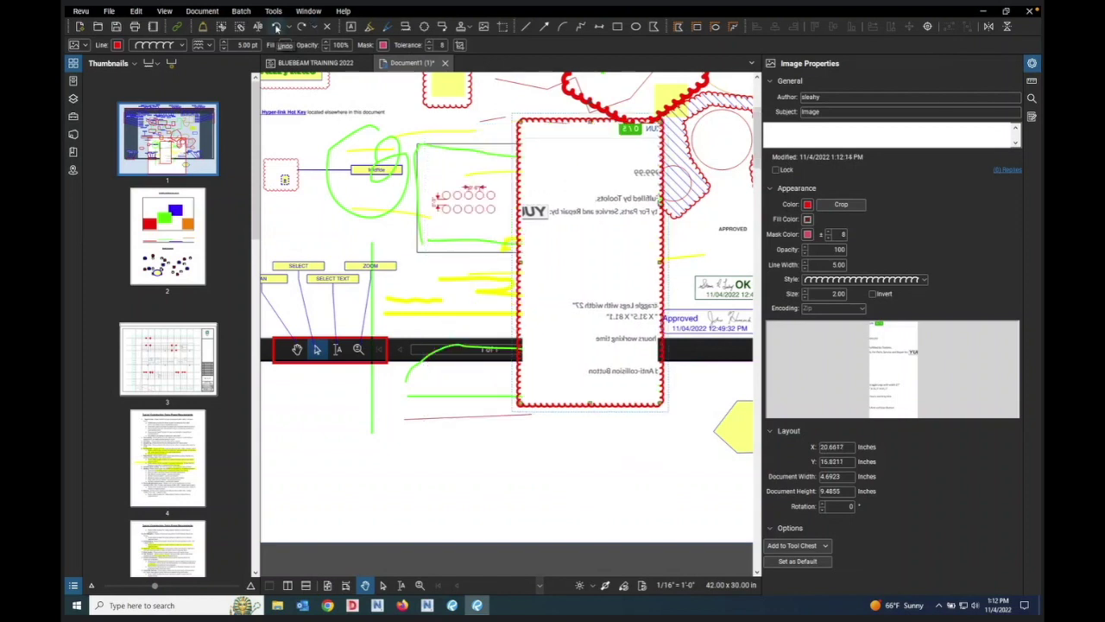
click(276, 27)
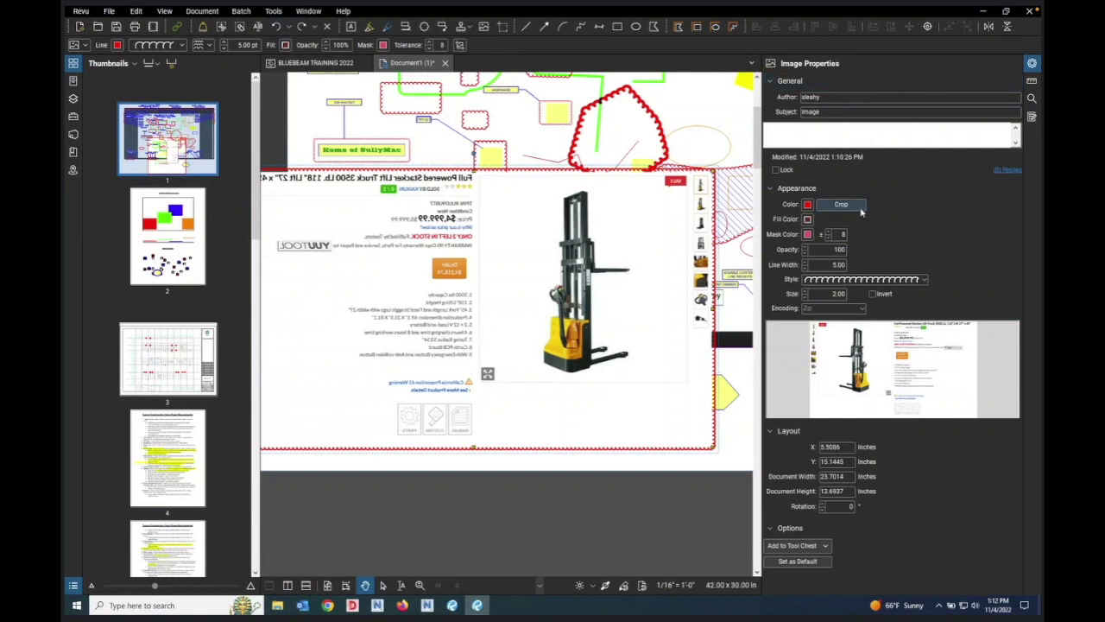
Step: Flip the full product image horizontally and crop it to just the lift truck
click(988, 27)
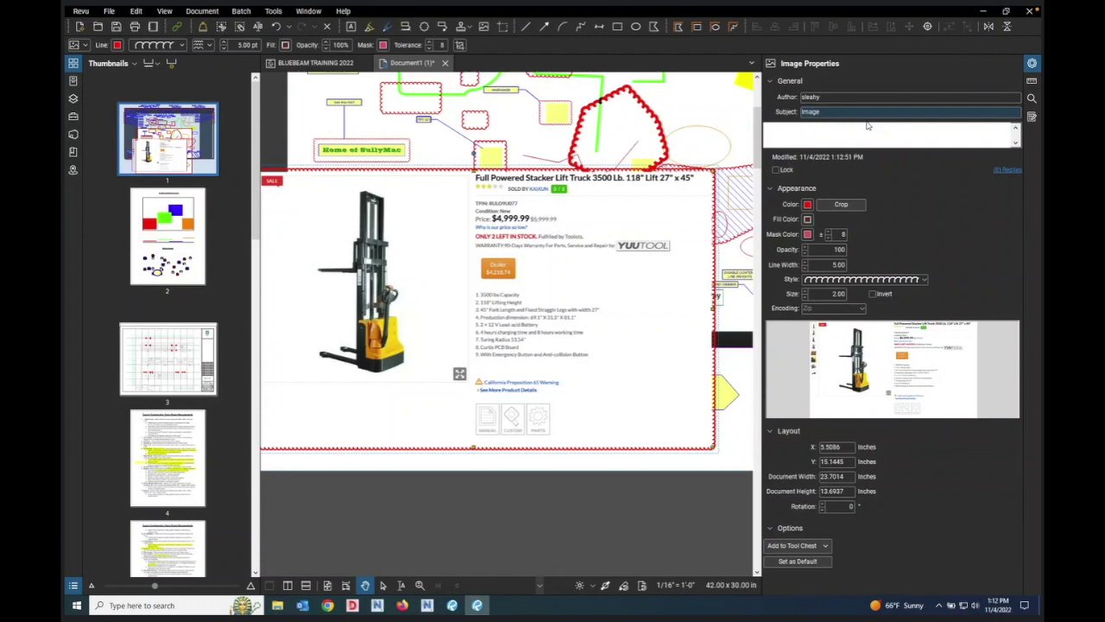
scroll(552, 313, down, 5)
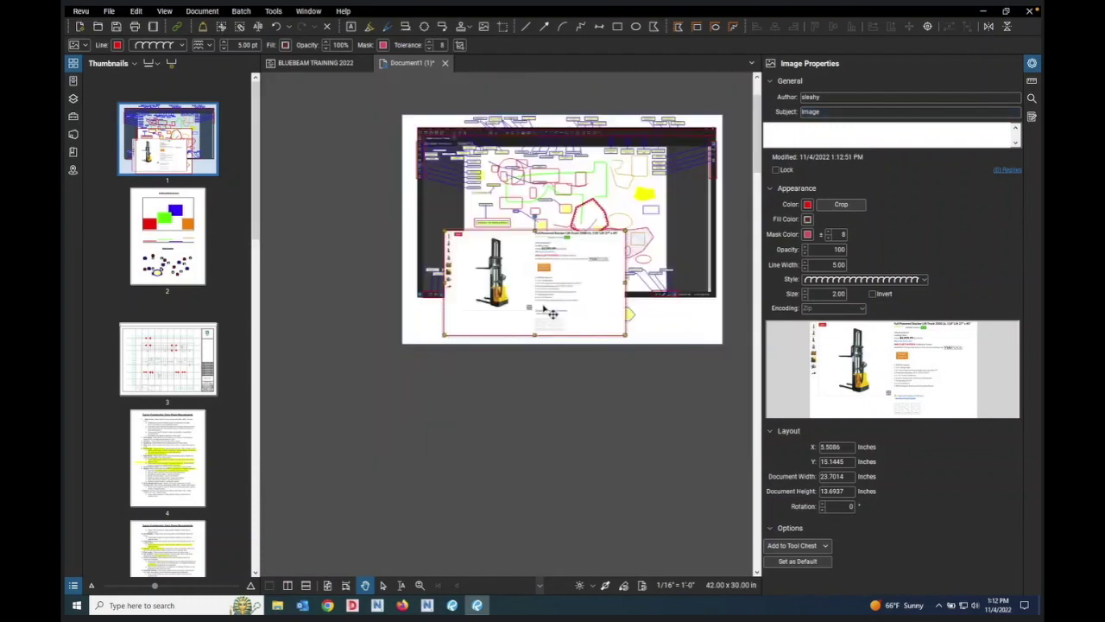
scroll(553, 313, up, 5)
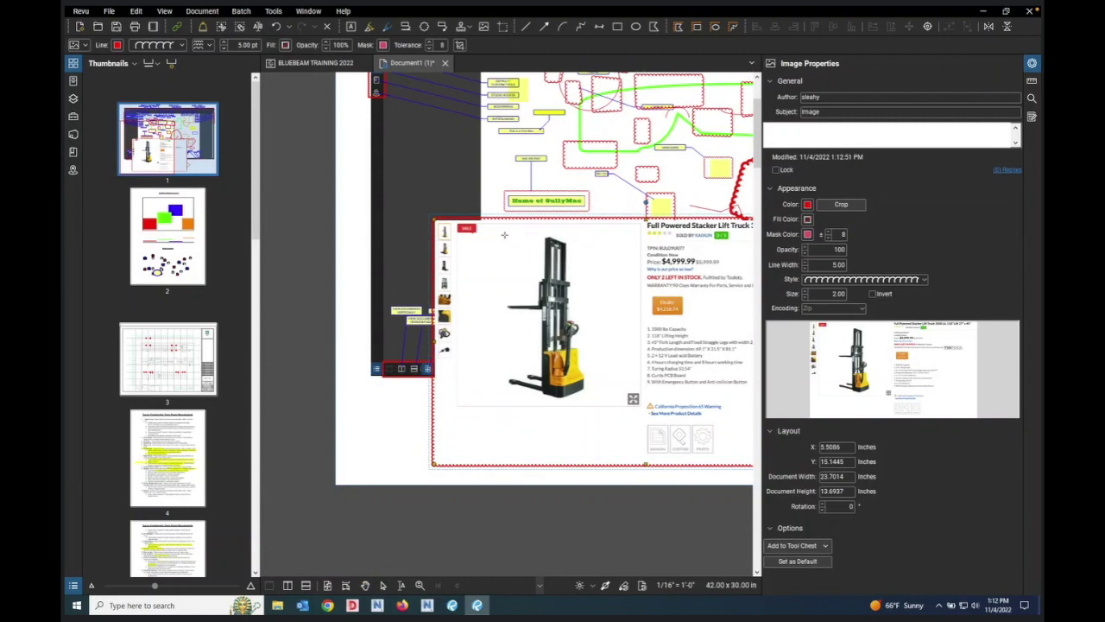
drag(503, 231, 592, 402)
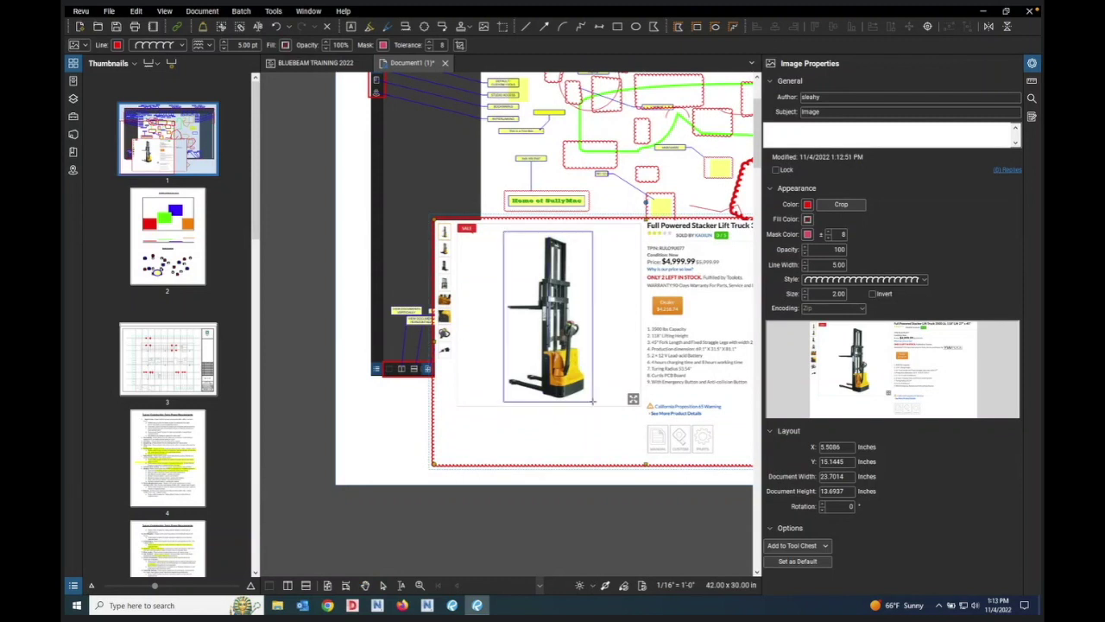
key(Return)
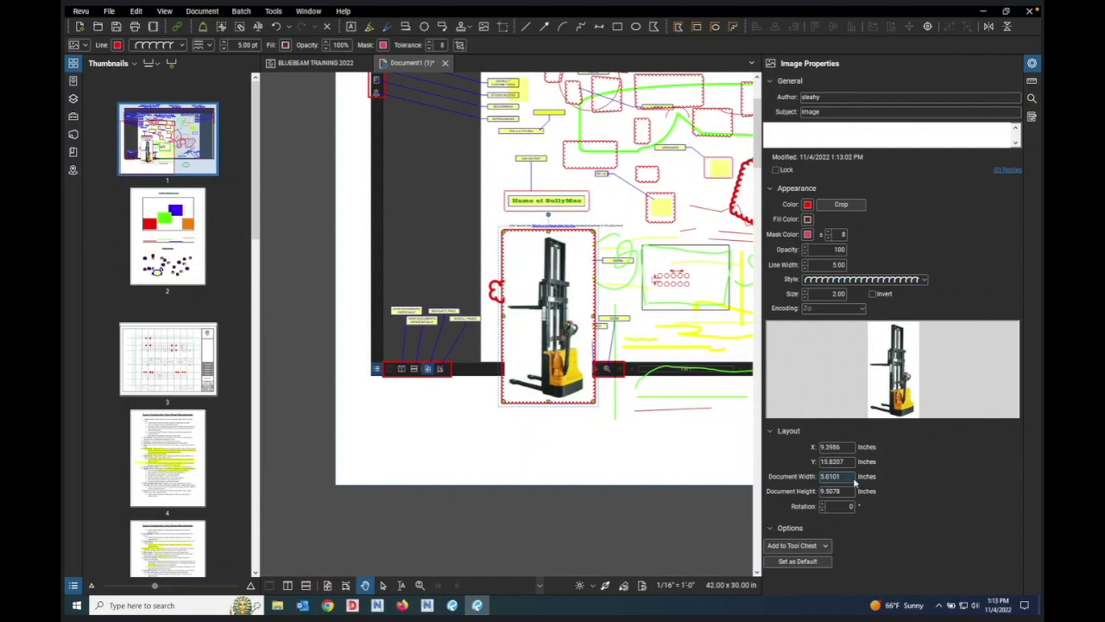
Step: Take a rectangular snapshot of the lower-left part of page 1, covering the cropped lift truck image and the markups beside it
scroll(430, 349, down, 2)
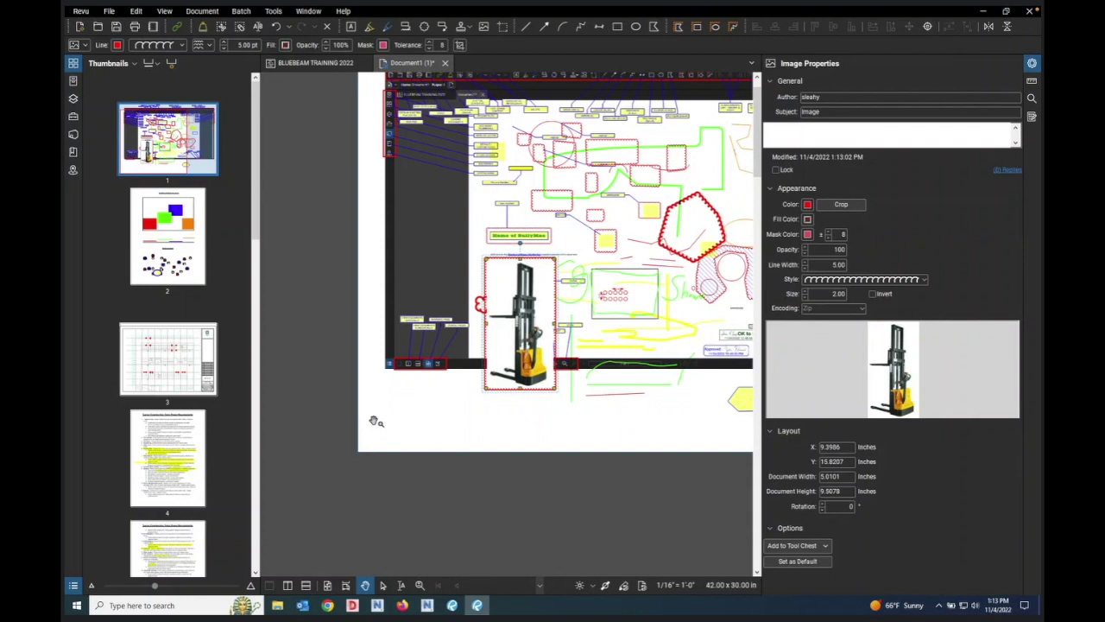
scroll(374, 421, down, 2)
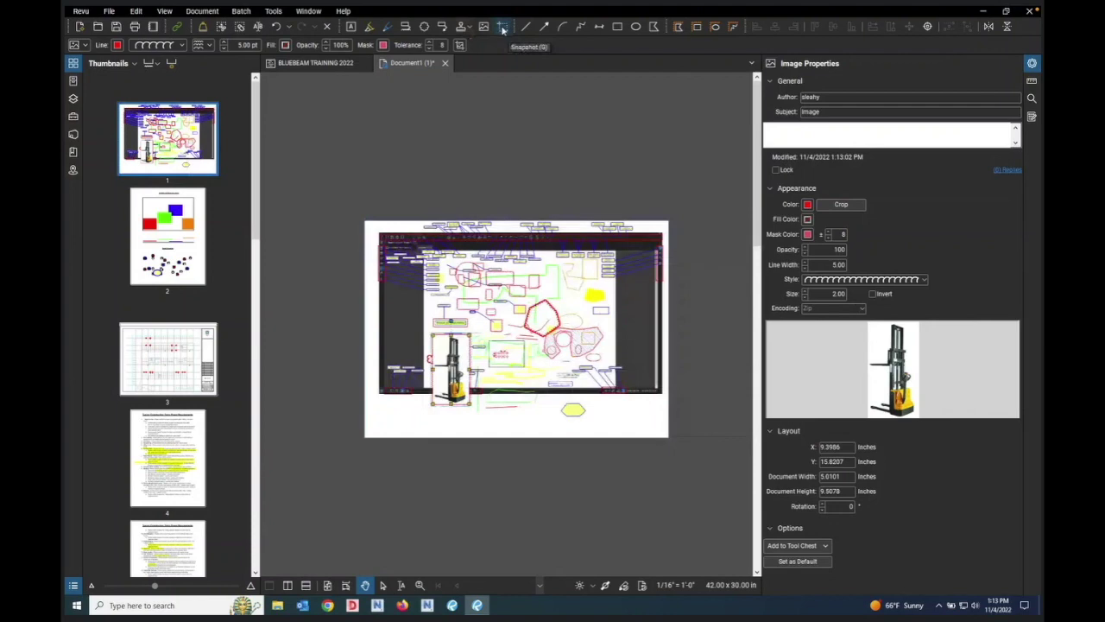
click(502, 26)
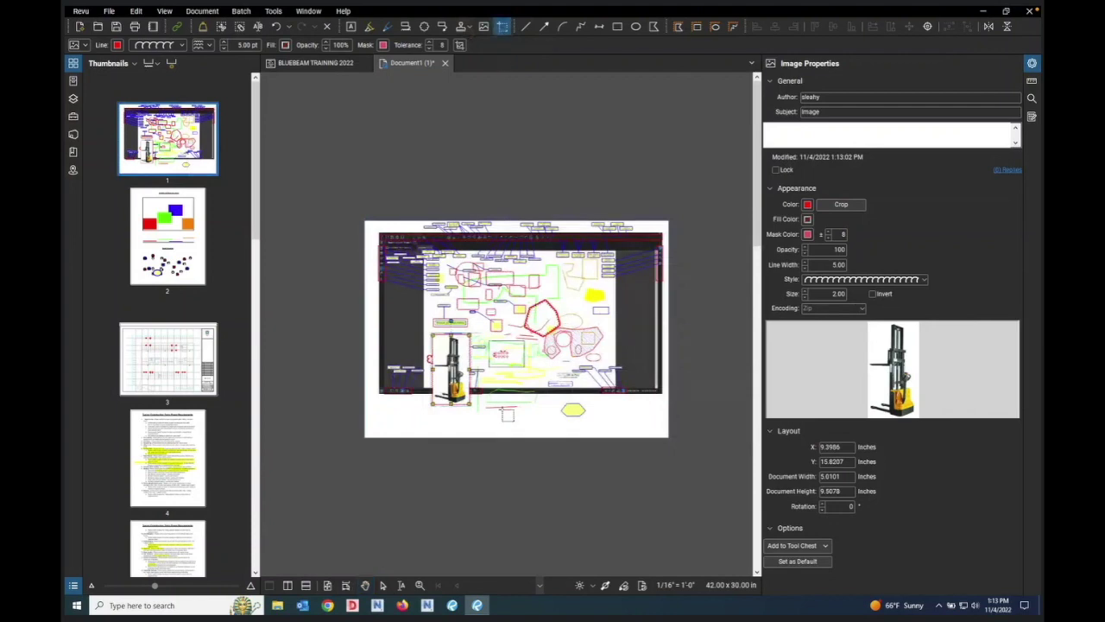
scroll(560, 325, up, 2)
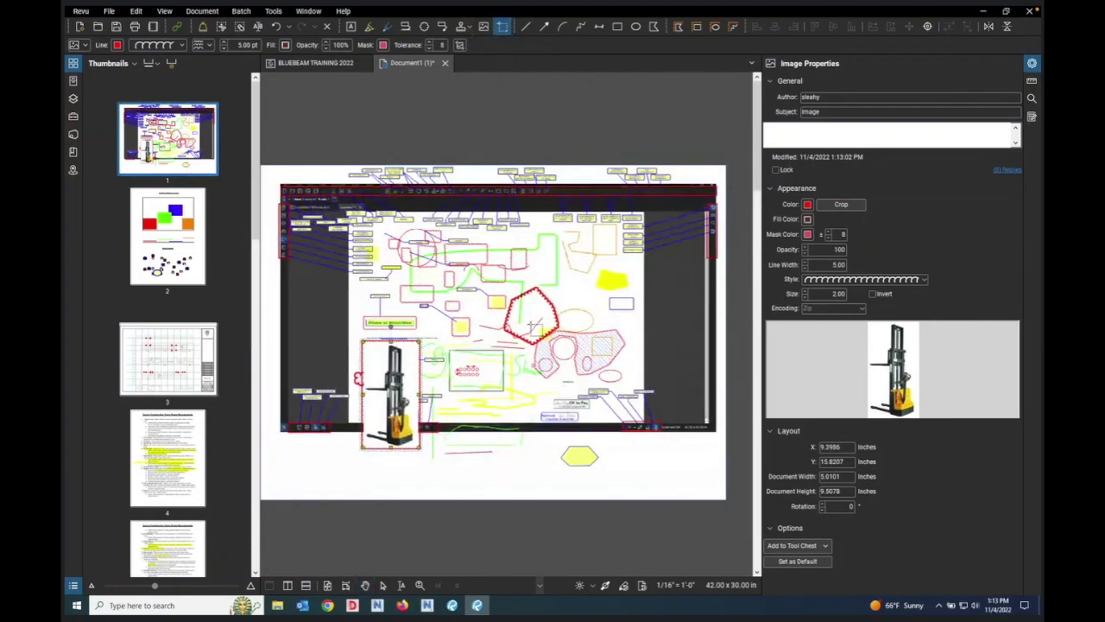
scroll(610, 328, up, 1)
scroll(610, 329, up, 4)
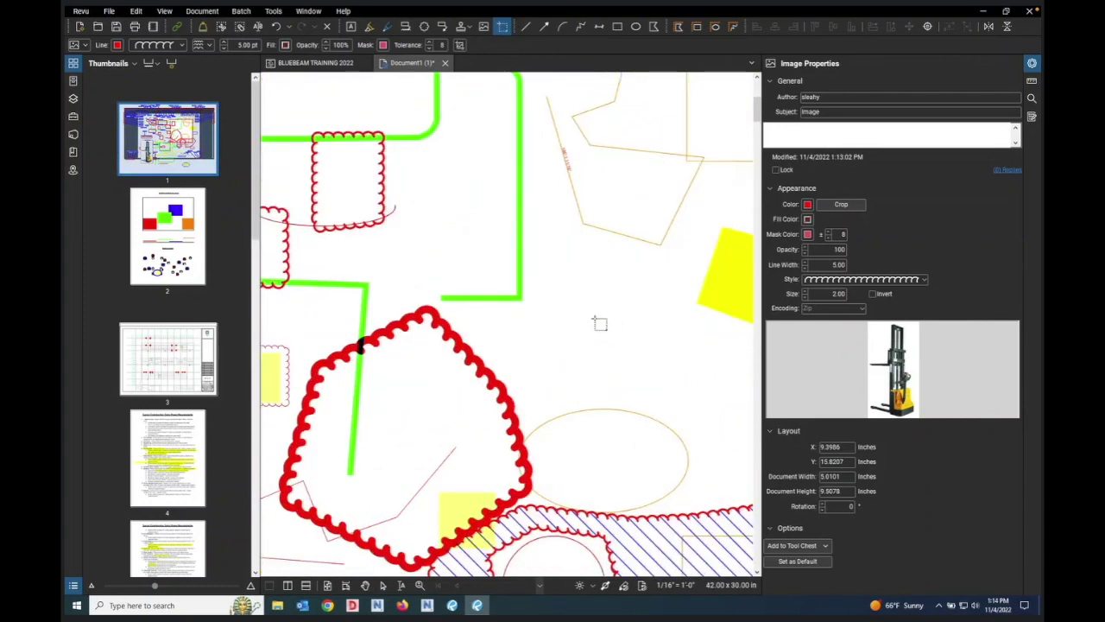
scroll(601, 323, down, 3)
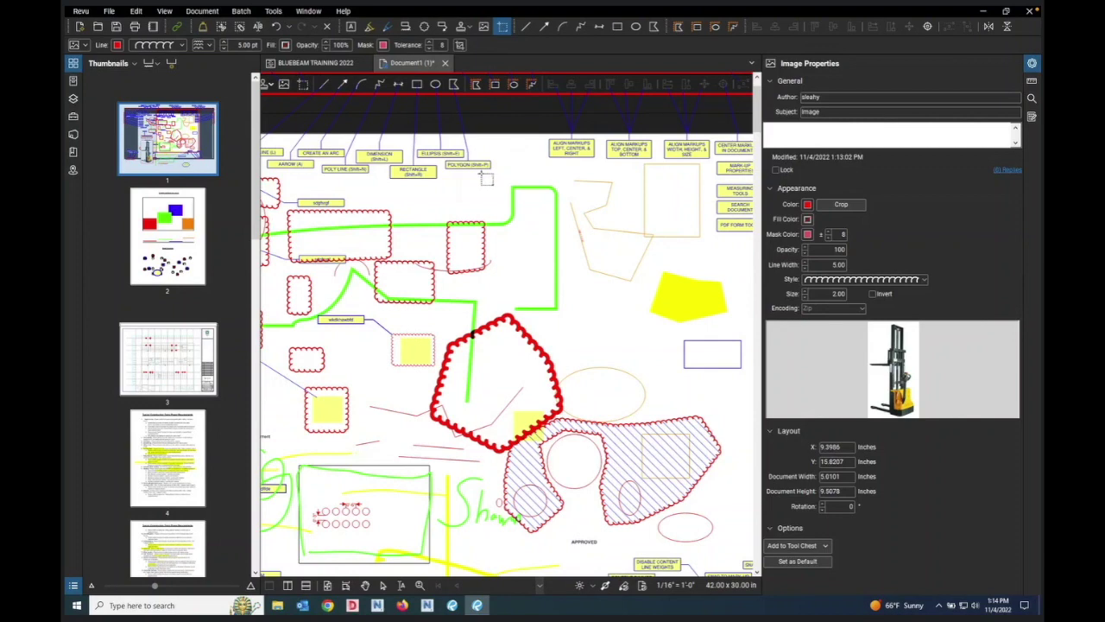
scroll(487, 179, down, 2)
scroll(486, 179, down, 2)
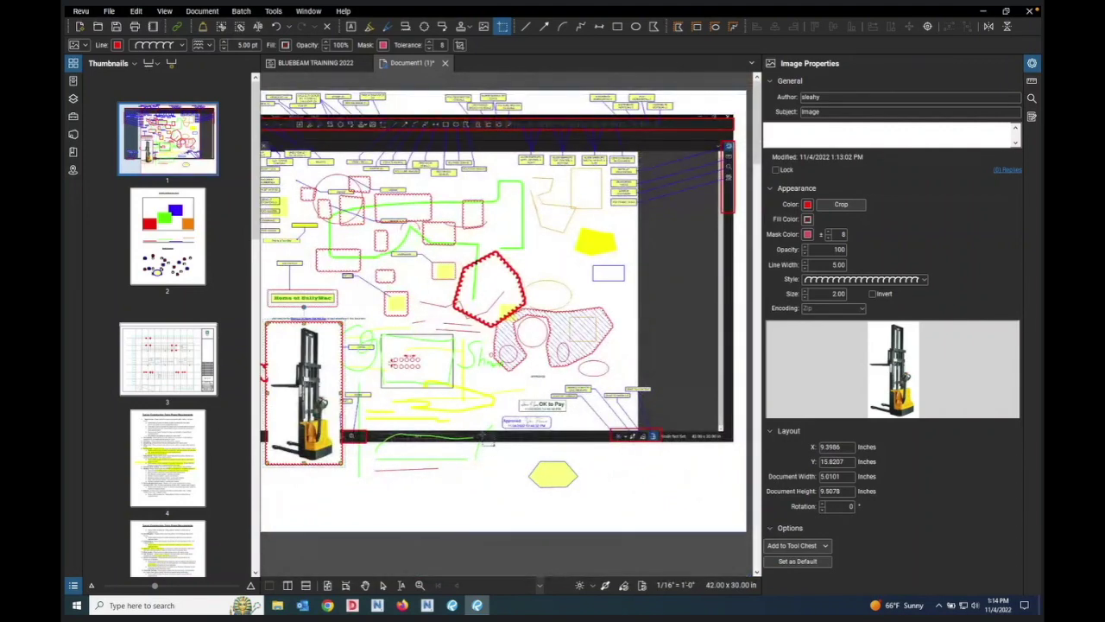
scroll(560, 350, down, 2)
scroll(383, 406, up, 3)
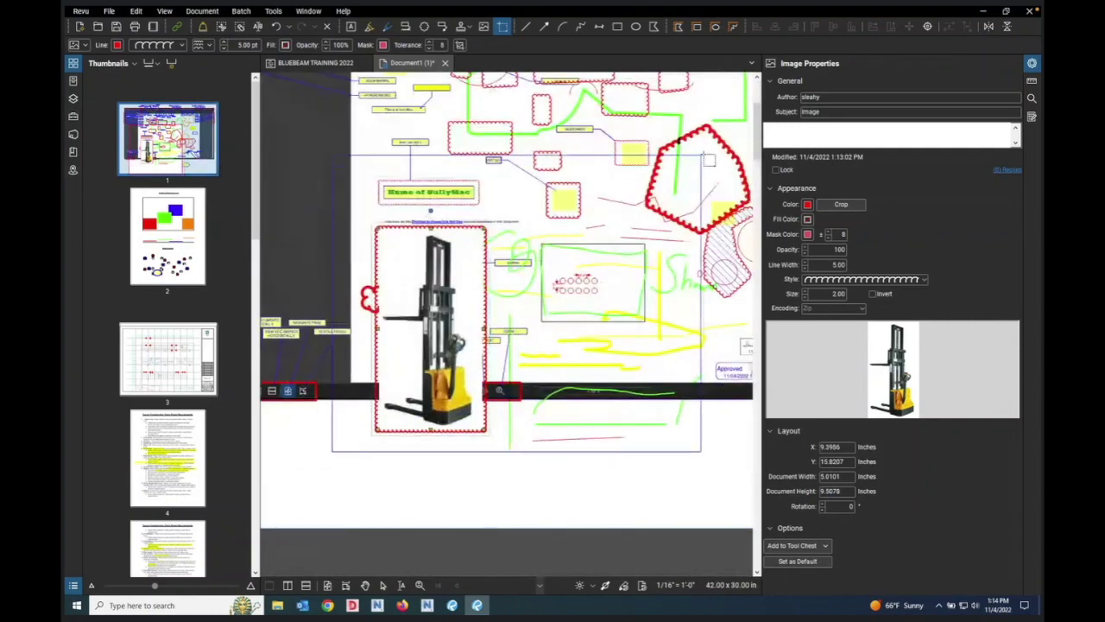
scroll(533, 334, down, 3)
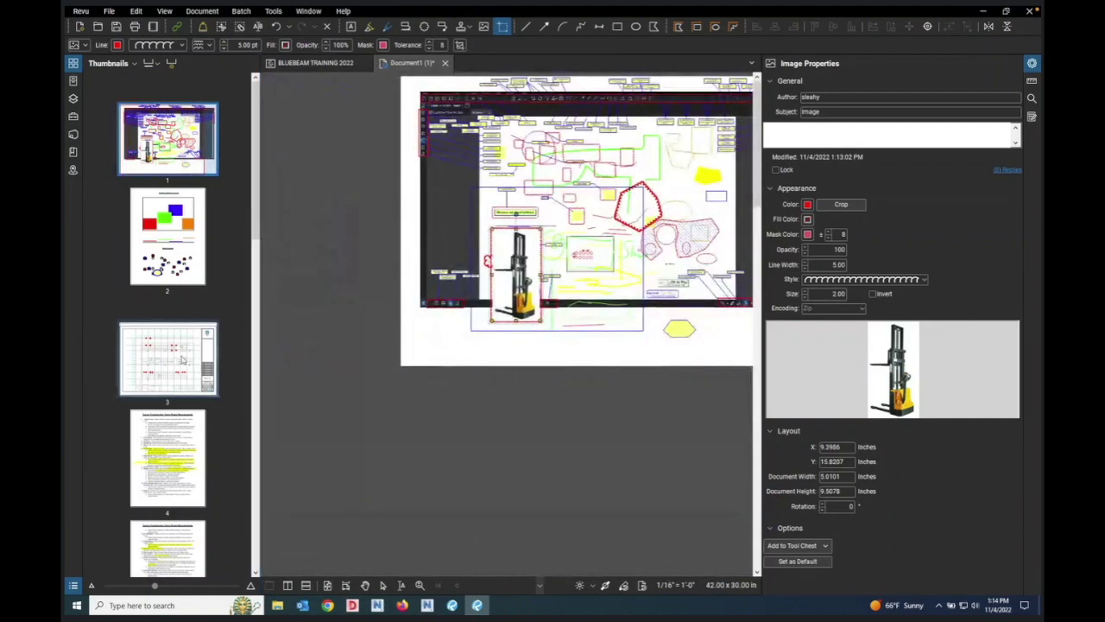
Step: Insert one blank 42 x 30 inch landscape page after the last page of the document
scroll(183, 361, down, 10)
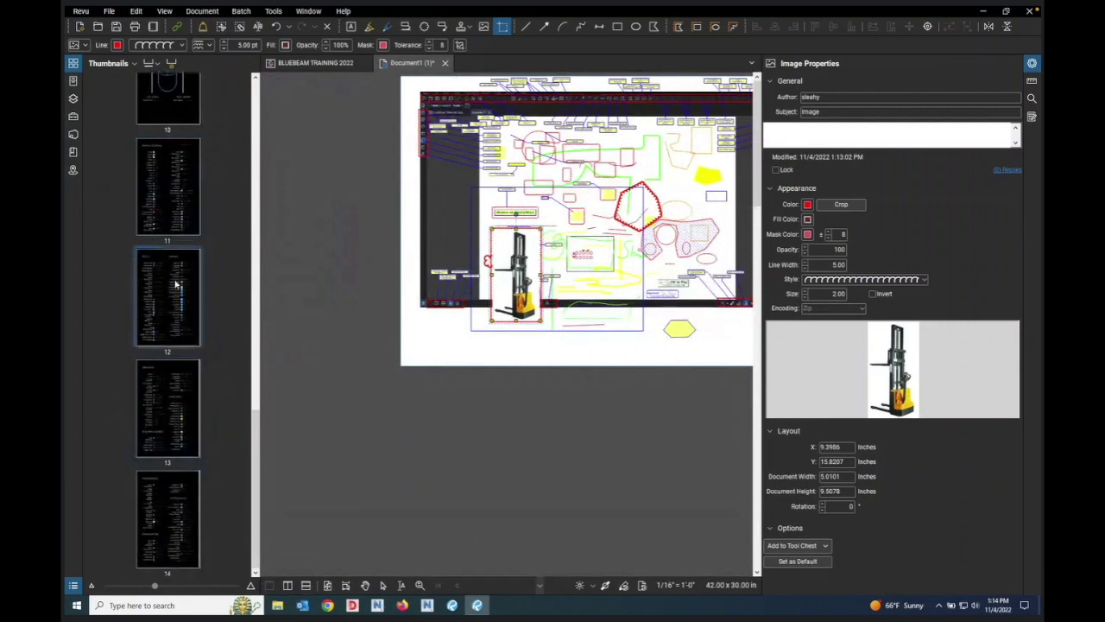
right_click(235, 366)
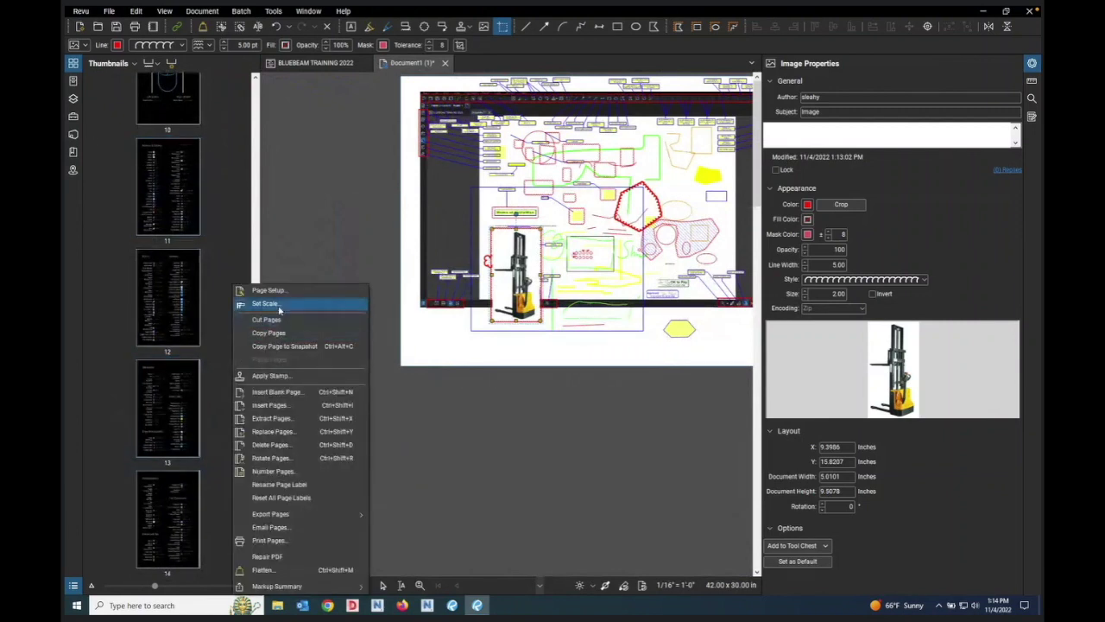
click(278, 391)
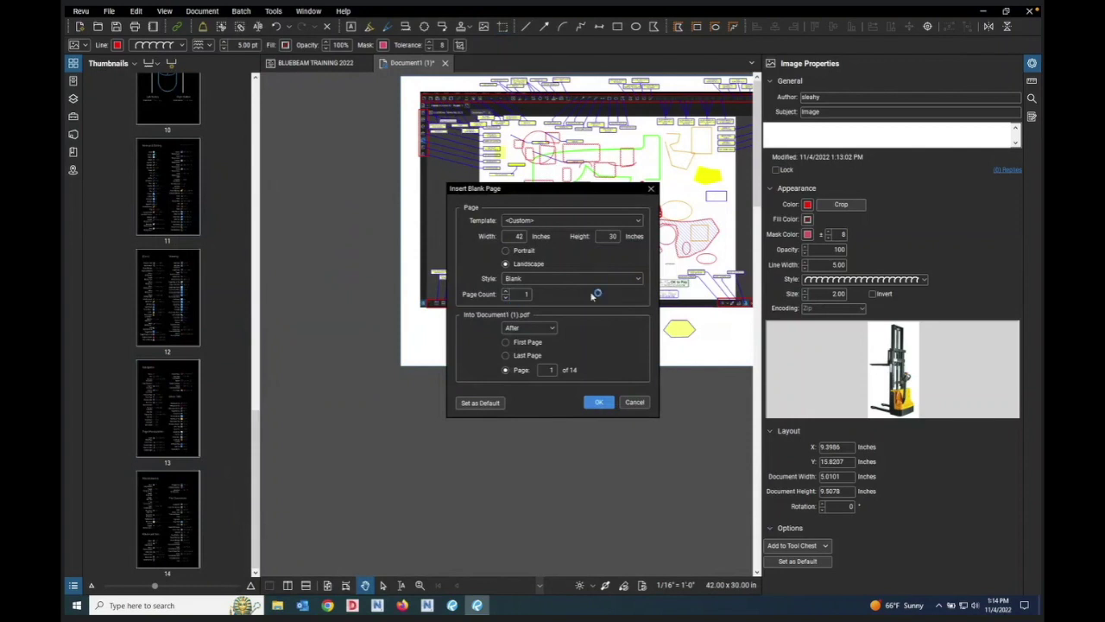
click(506, 356)
click(598, 402)
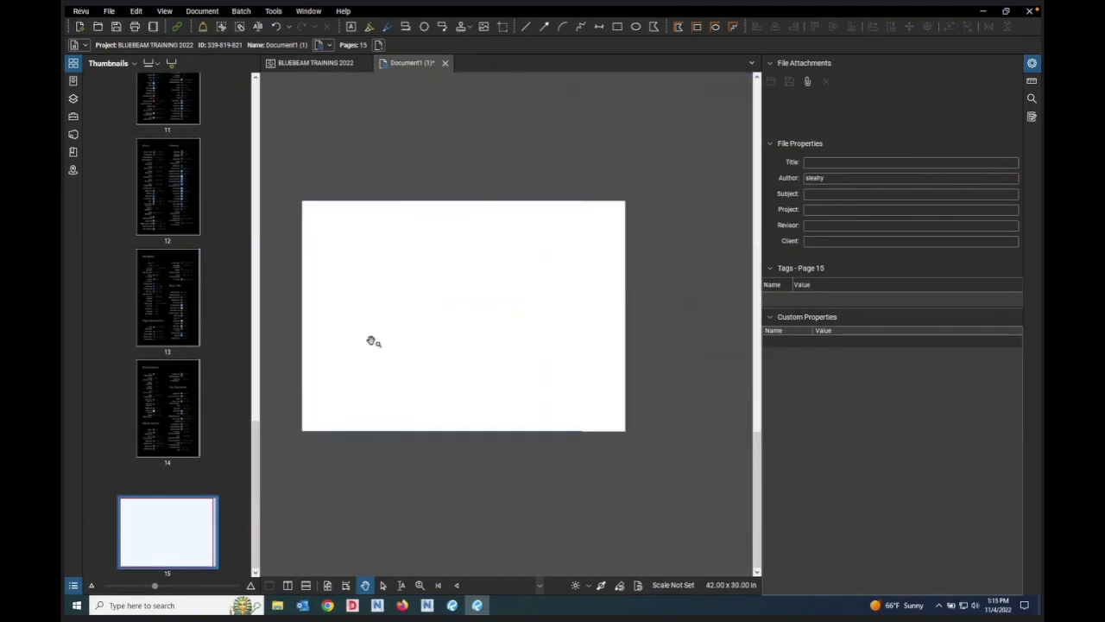
Step: Paste the copied snapshot onto the new blank page 15 and inspect its markups up close
right_click(373, 333)
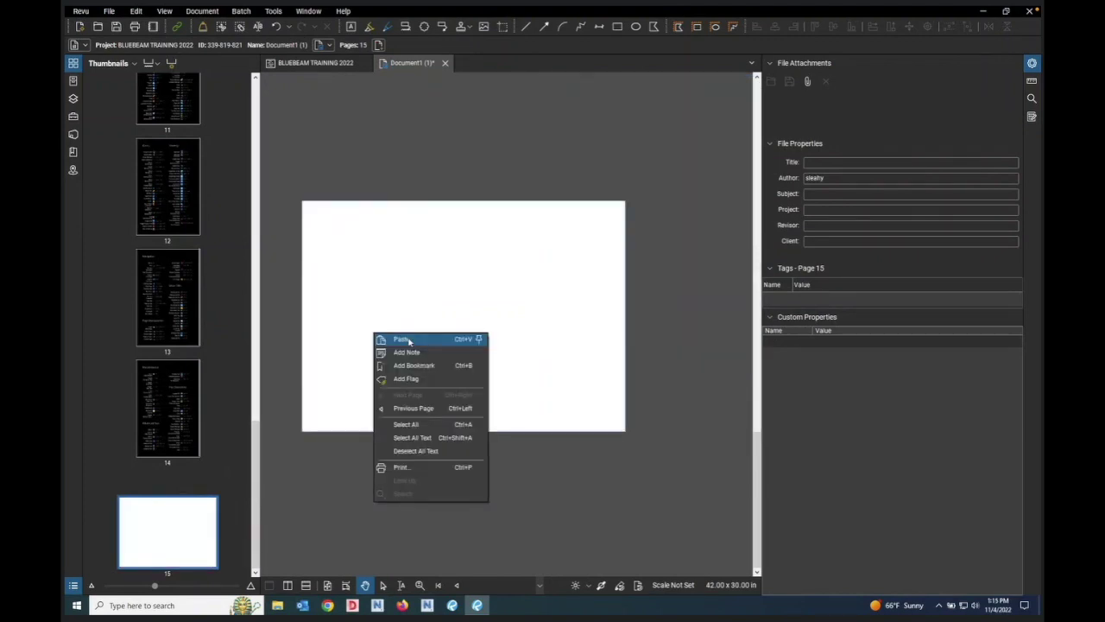
click(403, 340)
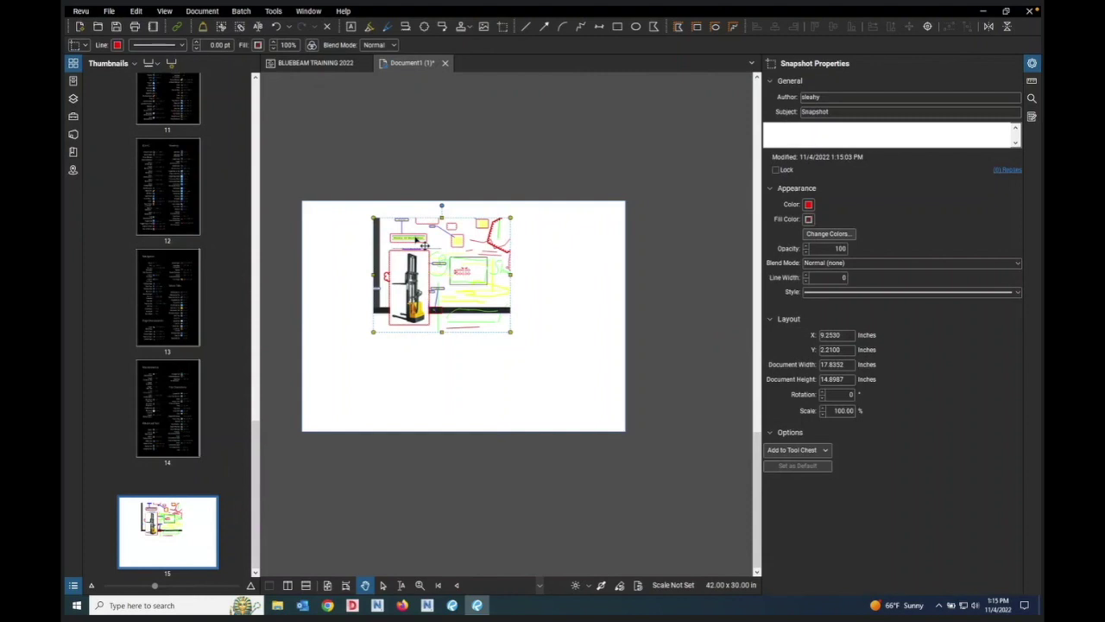
scroll(424, 245, up, 3)
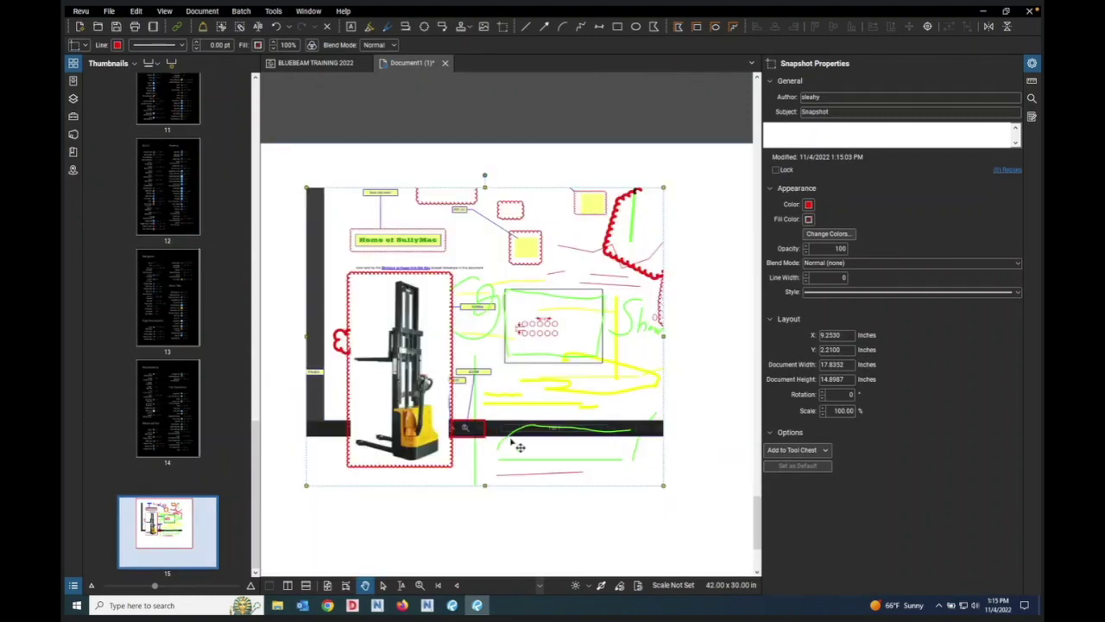
scroll(584, 350, up, 1)
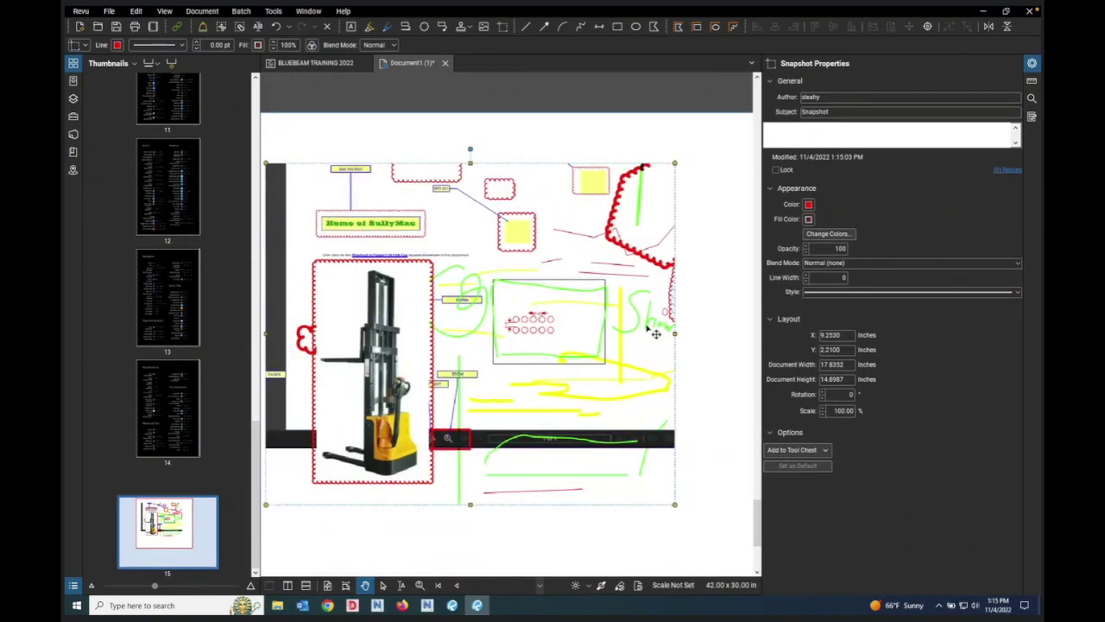
scroll(681, 325, down, 1)
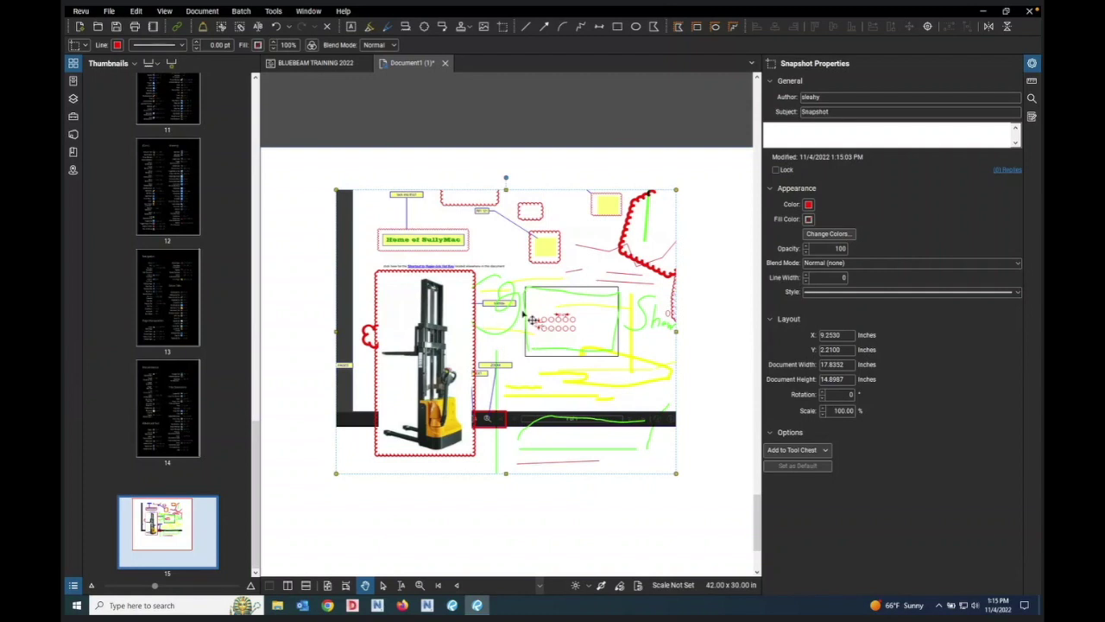
scroll(505, 313, up, 1)
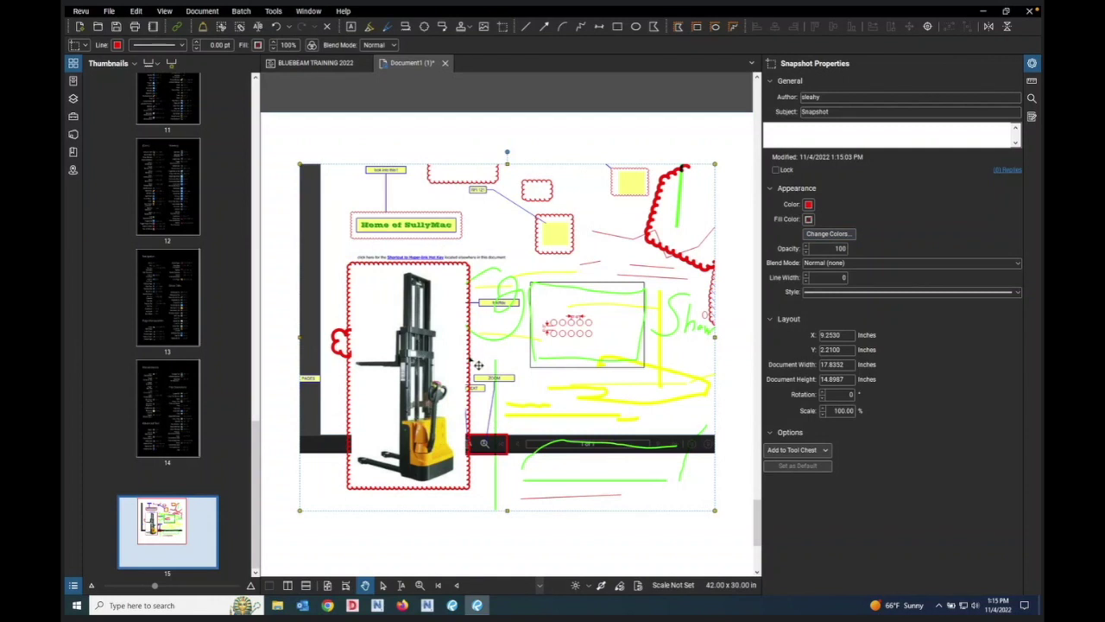
Step: Change the snapshot's colors with Modify Colors, replacing the source color red with bright green
click(827, 234)
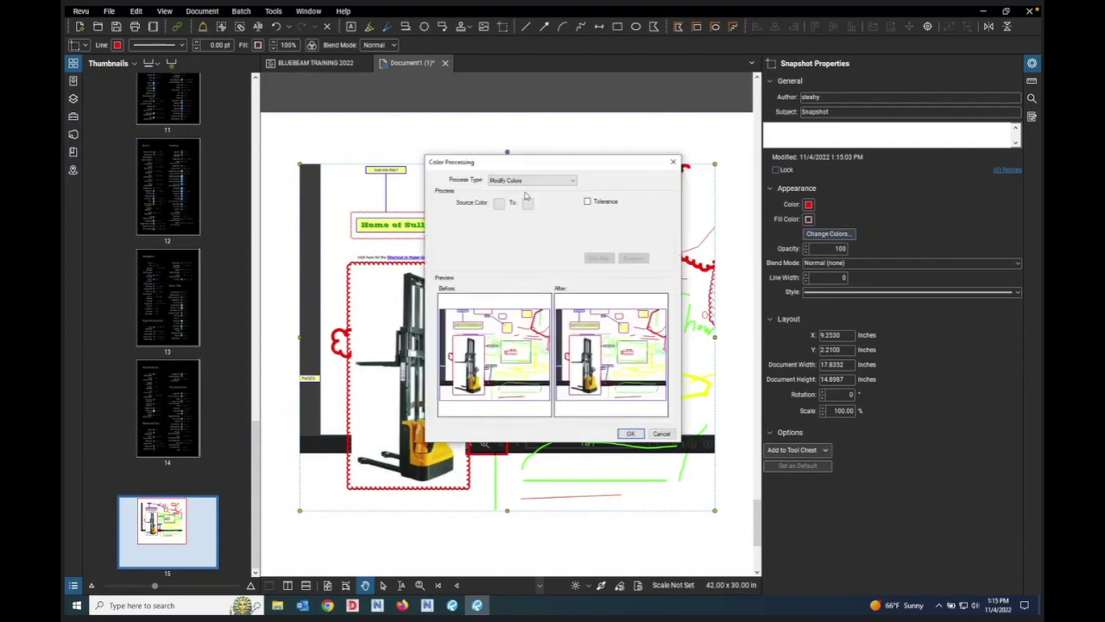
click(499, 204)
click(501, 216)
click(530, 205)
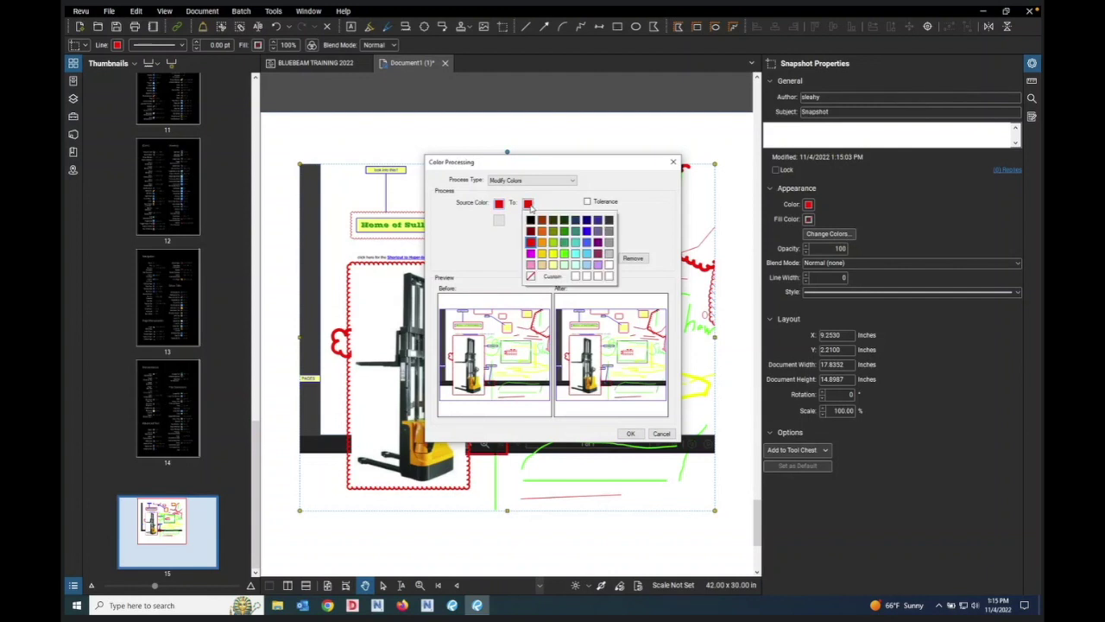
click(565, 255)
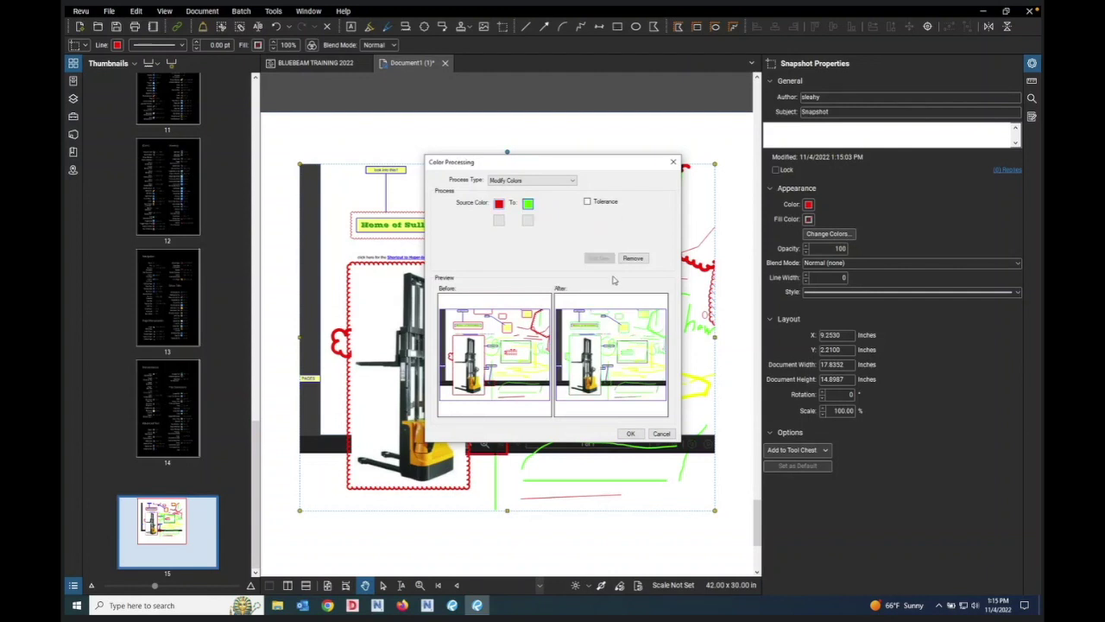
click(628, 432)
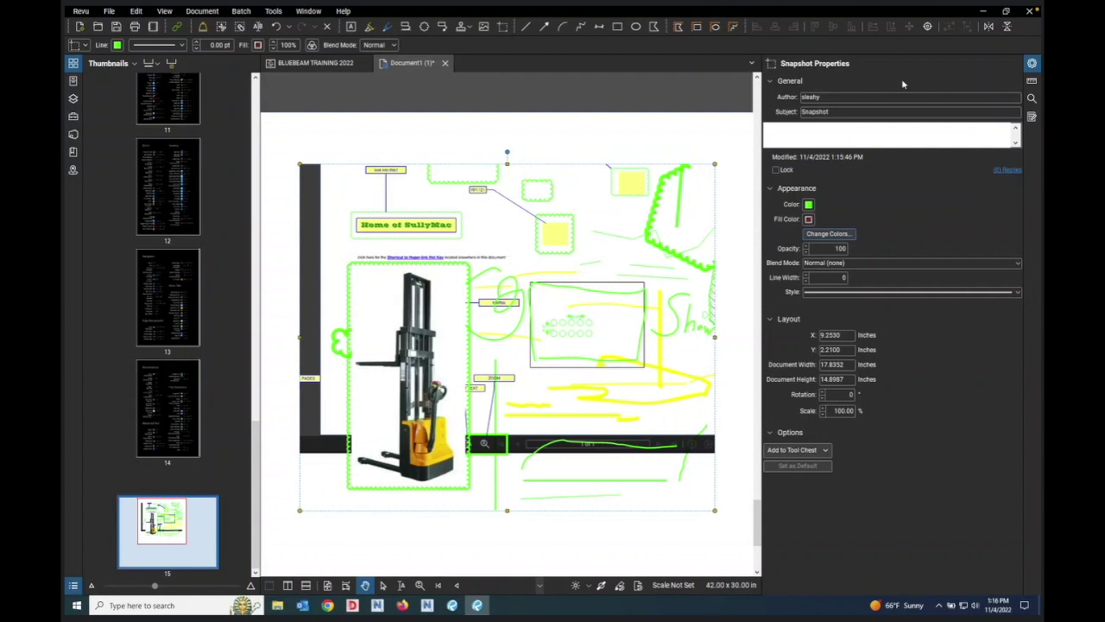
Step: Flip the snapshot horizontally and vertically, and flip it back to its original orientation
click(990, 27)
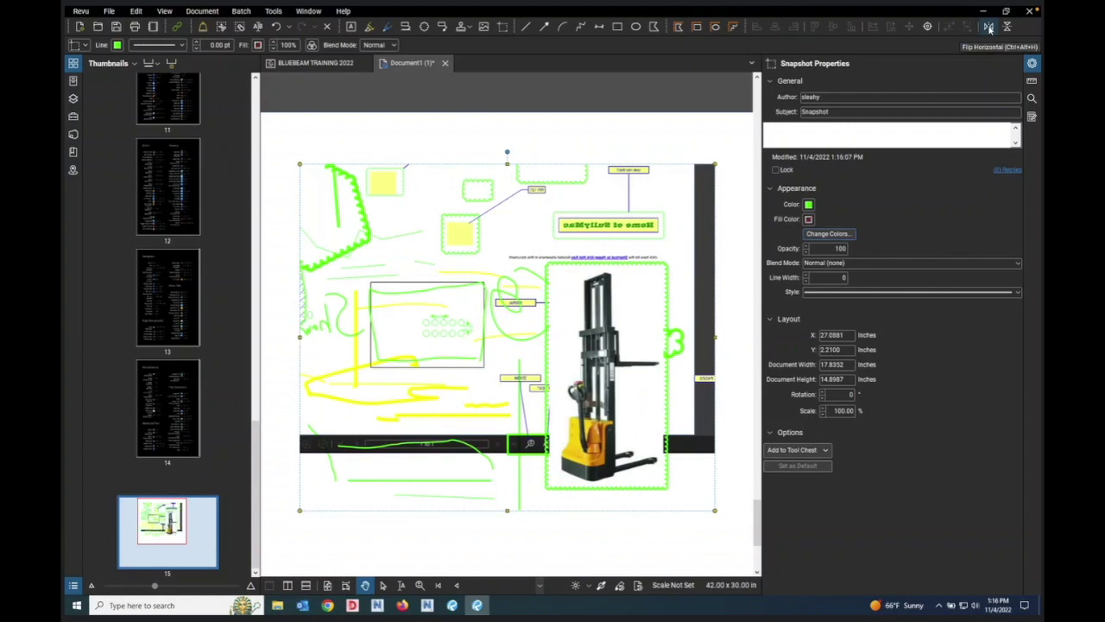
click(1008, 28)
click(989, 27)
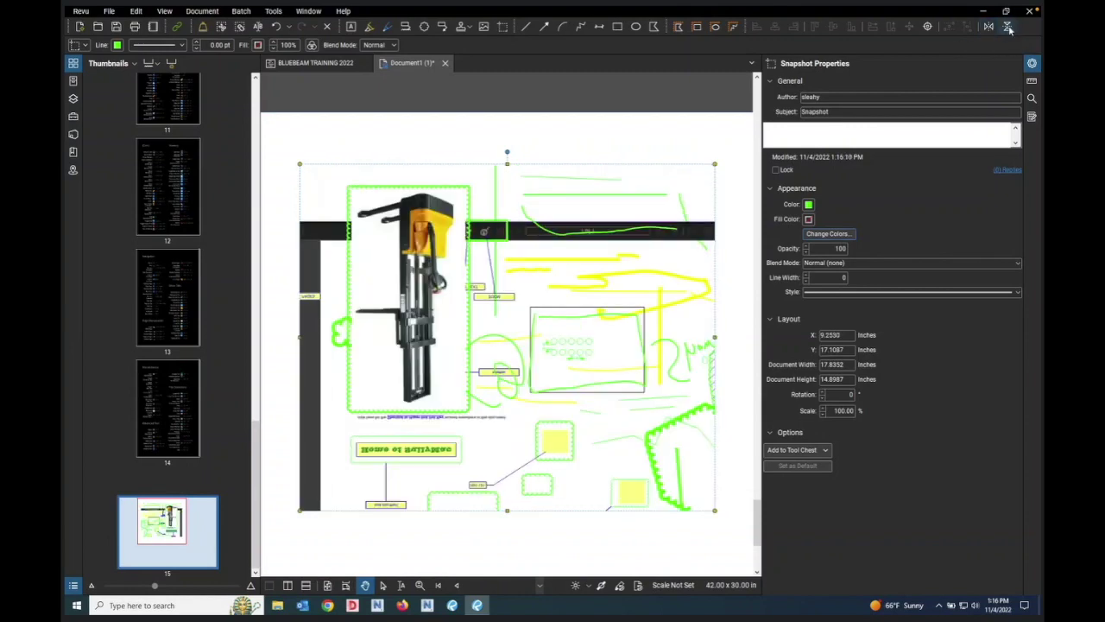
click(1008, 28)
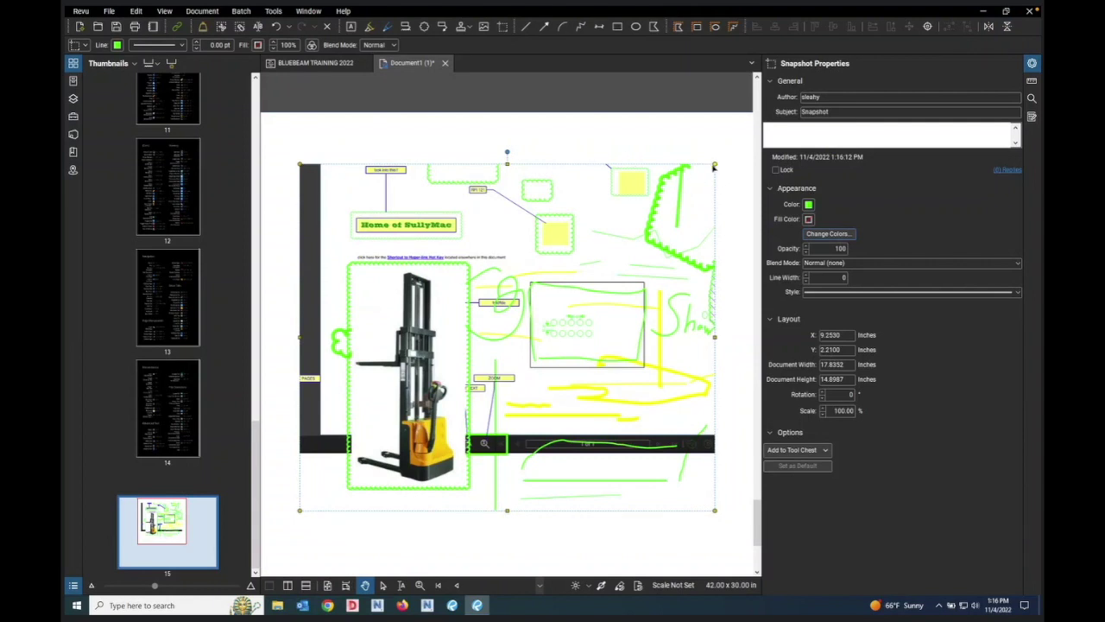
Step: Shrink the snapshot to about 65% scale and move it up and right to about X 12.6, Y 3.6 inches
drag(715, 166, 570, 286)
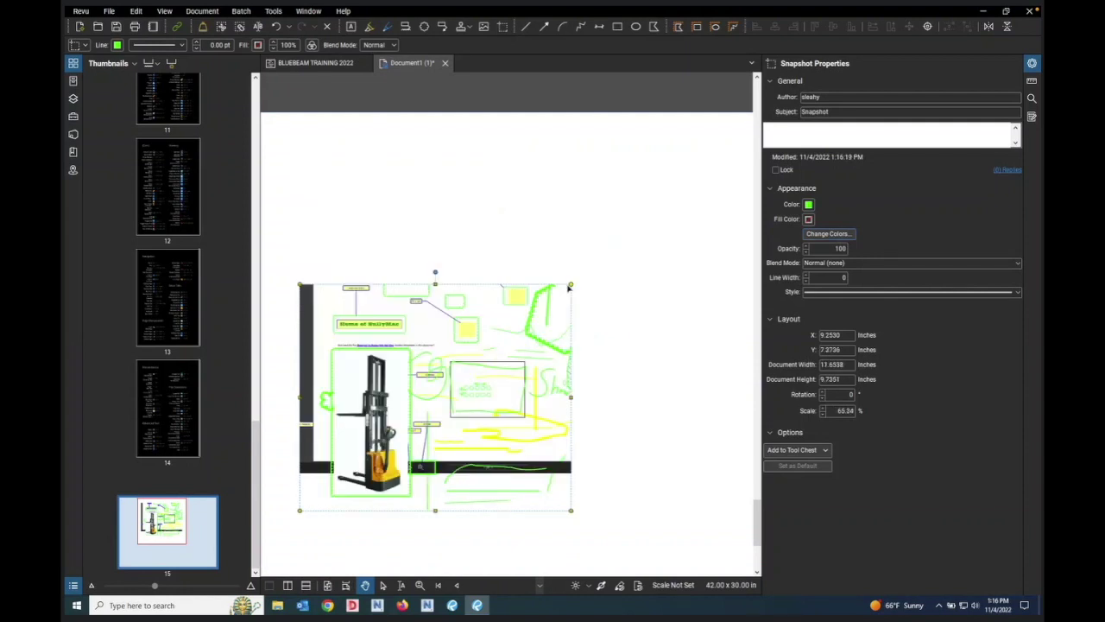
drag(459, 344, 537, 256)
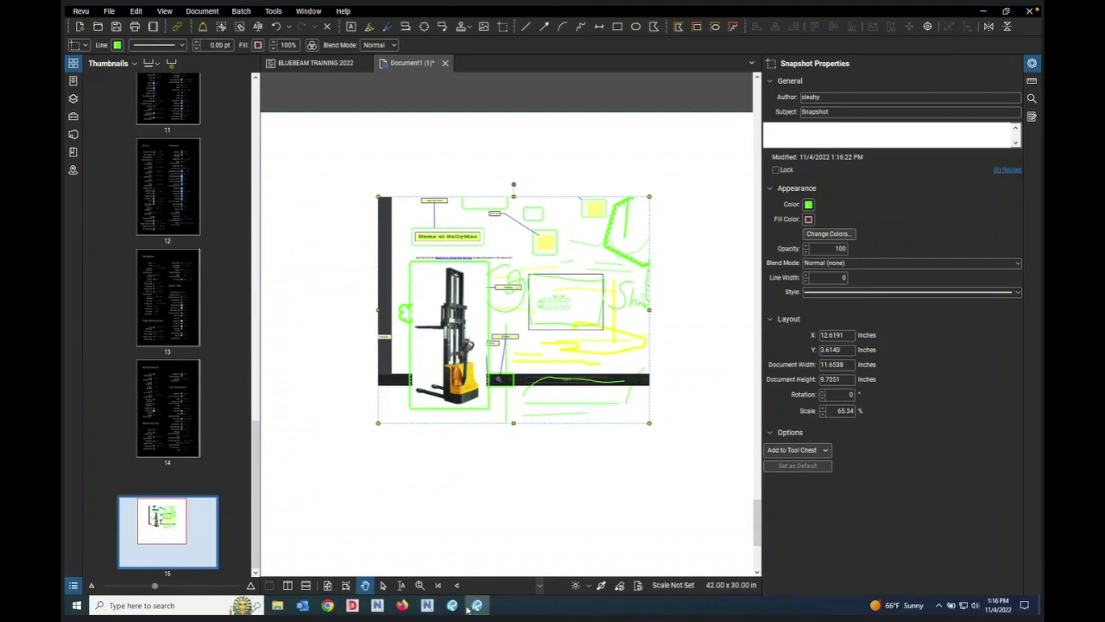
Step: Switch to Chrome and open the Gmail inbox in a new tab
mouse_move(423, 612)
click(329, 593)
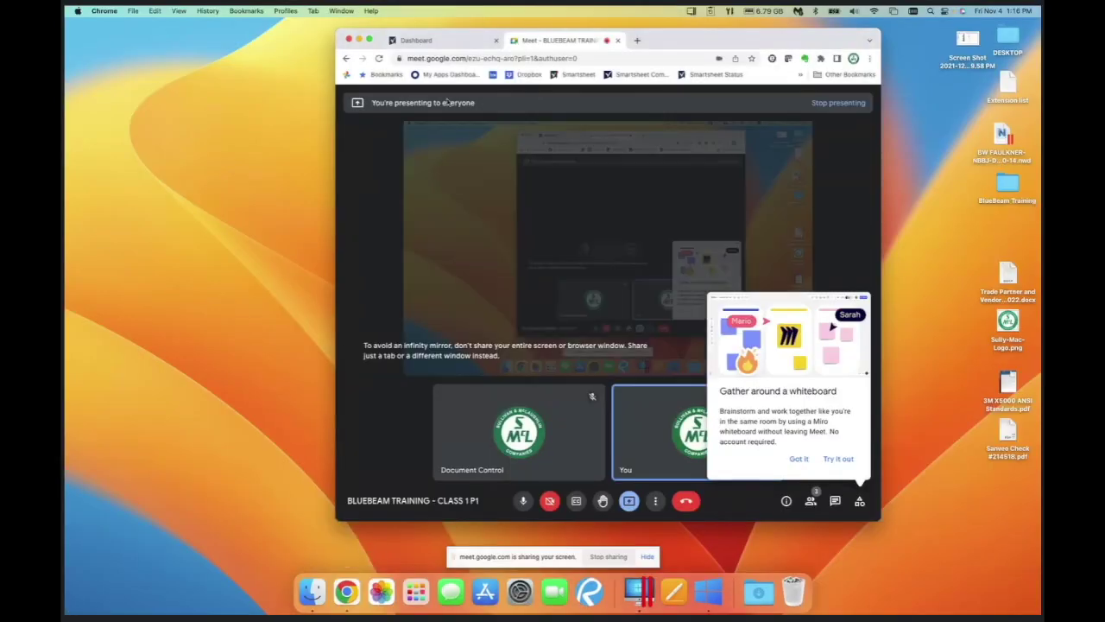
click(639, 42)
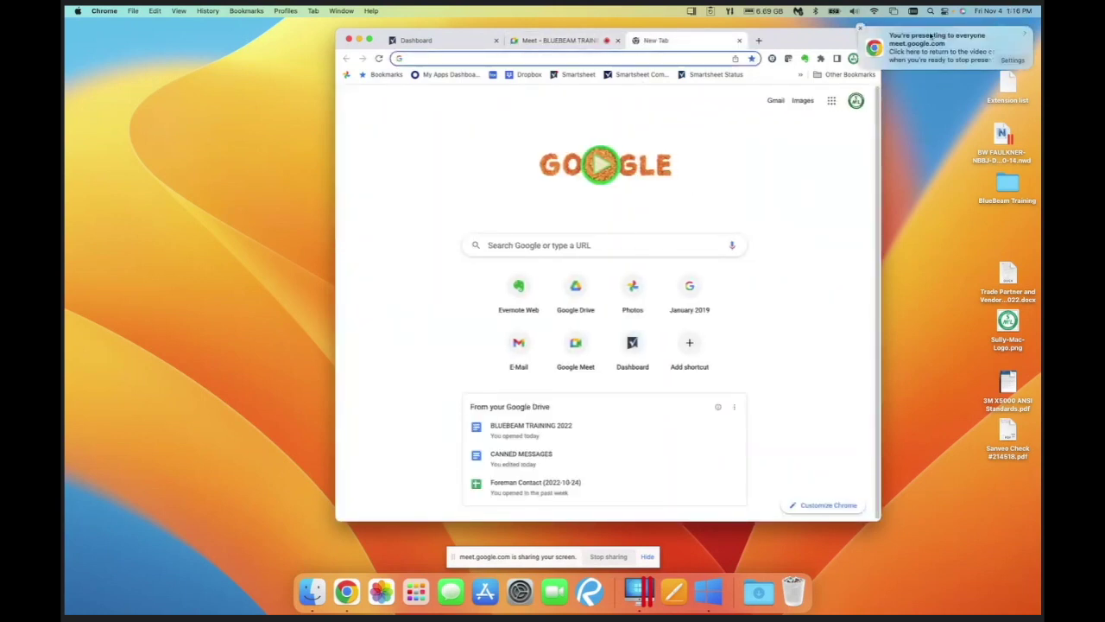
click(832, 100)
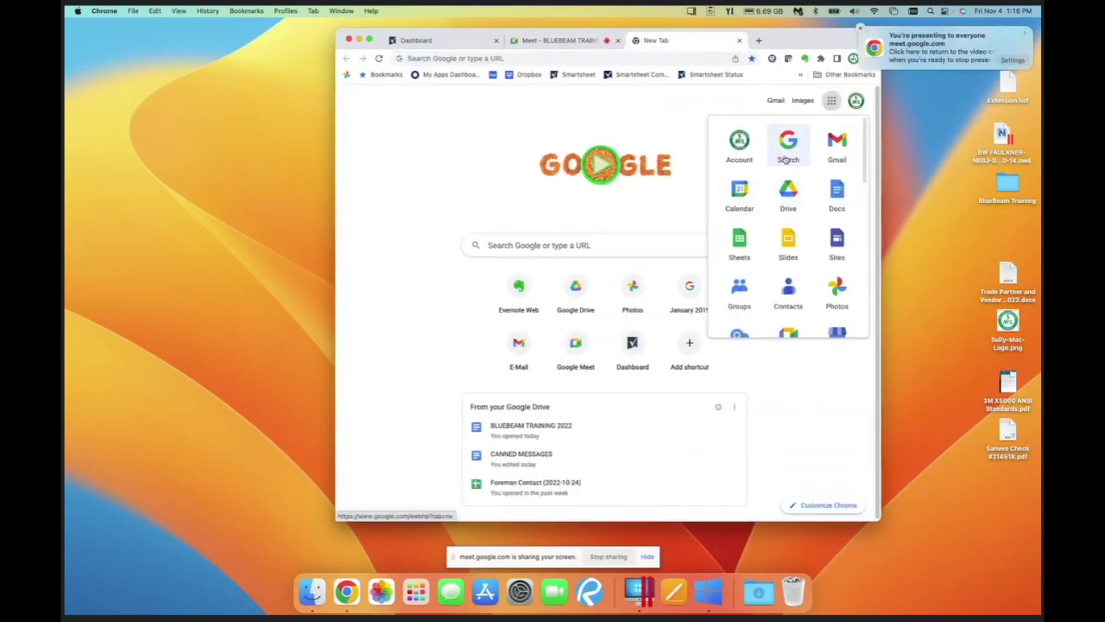
click(837, 149)
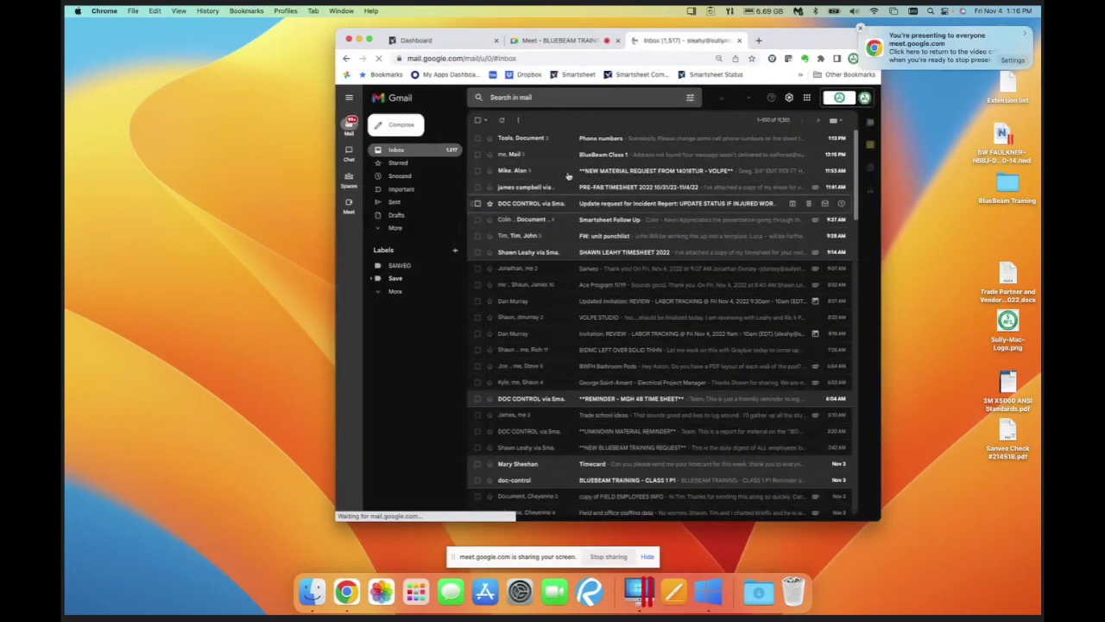
Step: Compose a new message addressed to the company's Document Control contact with the subject "test"
click(406, 128)
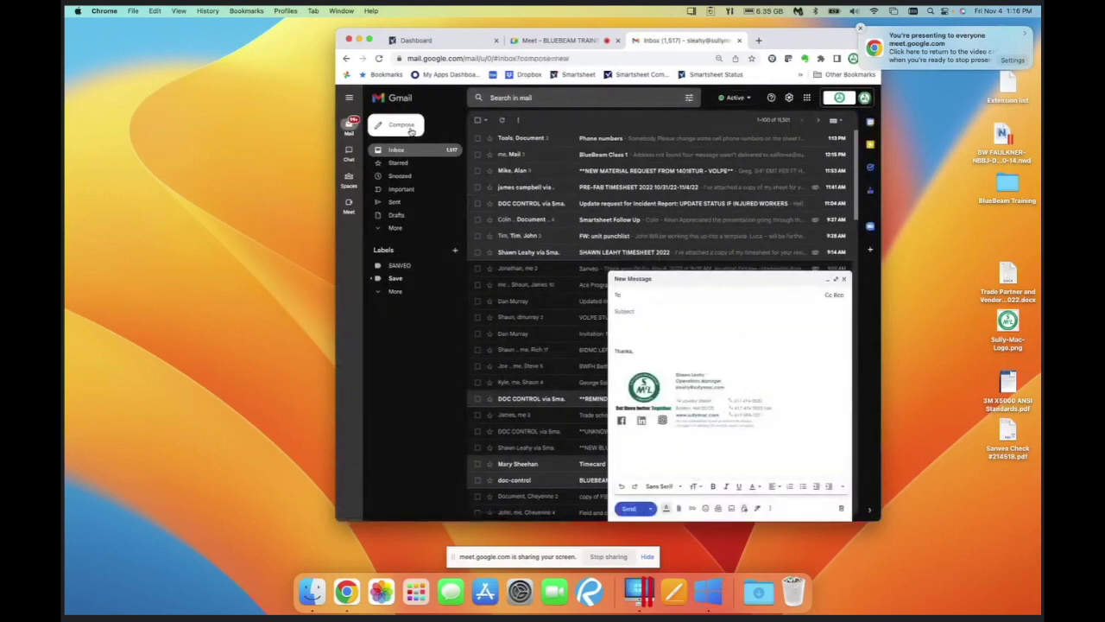
text(doc)
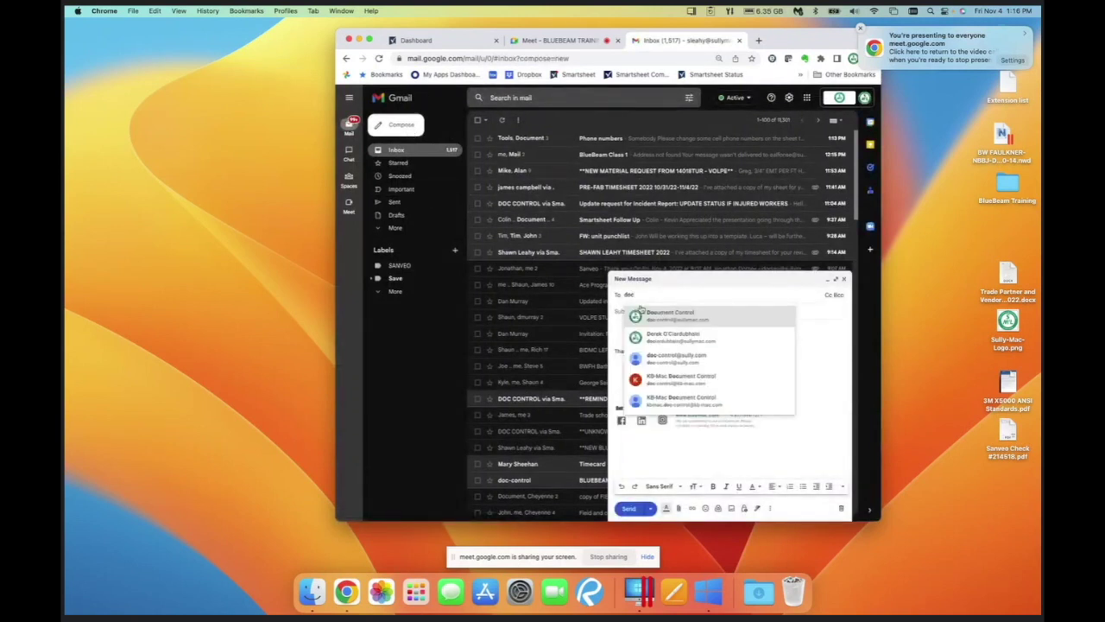
click(699, 319)
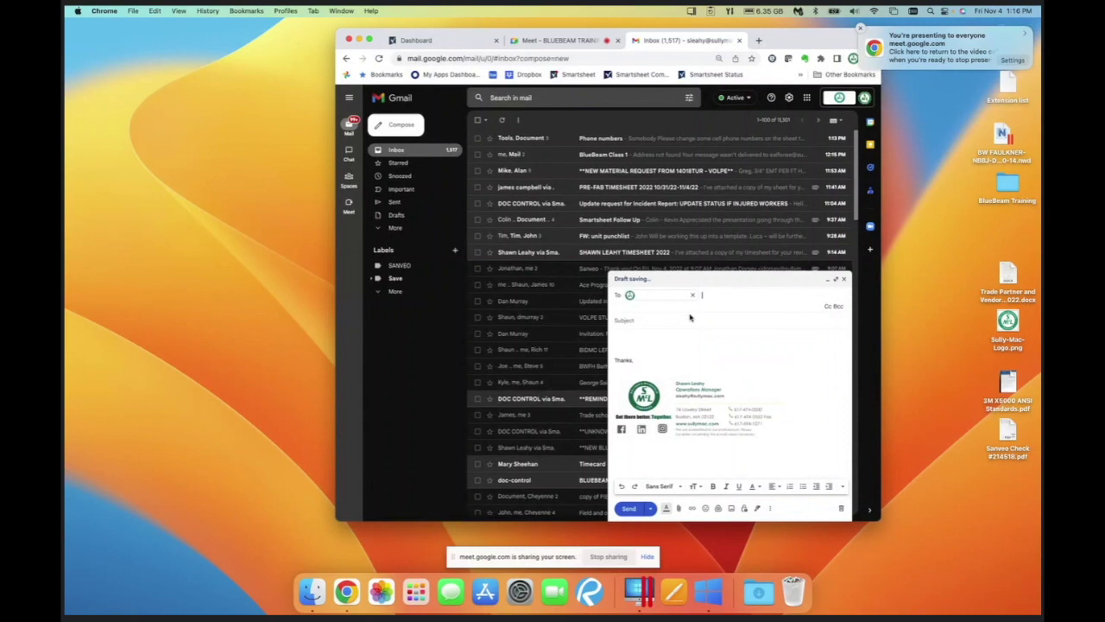
click(642, 324)
text(T)
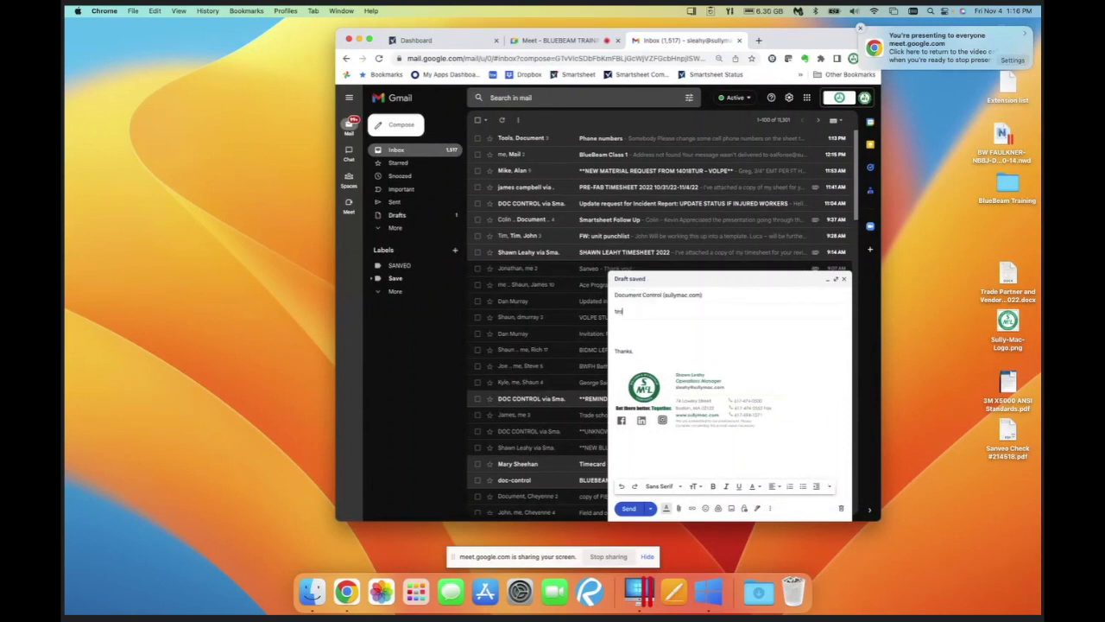
Step: Paste the copied snapshot into the message body above the signature and send the e-mail
right_click(632, 333)
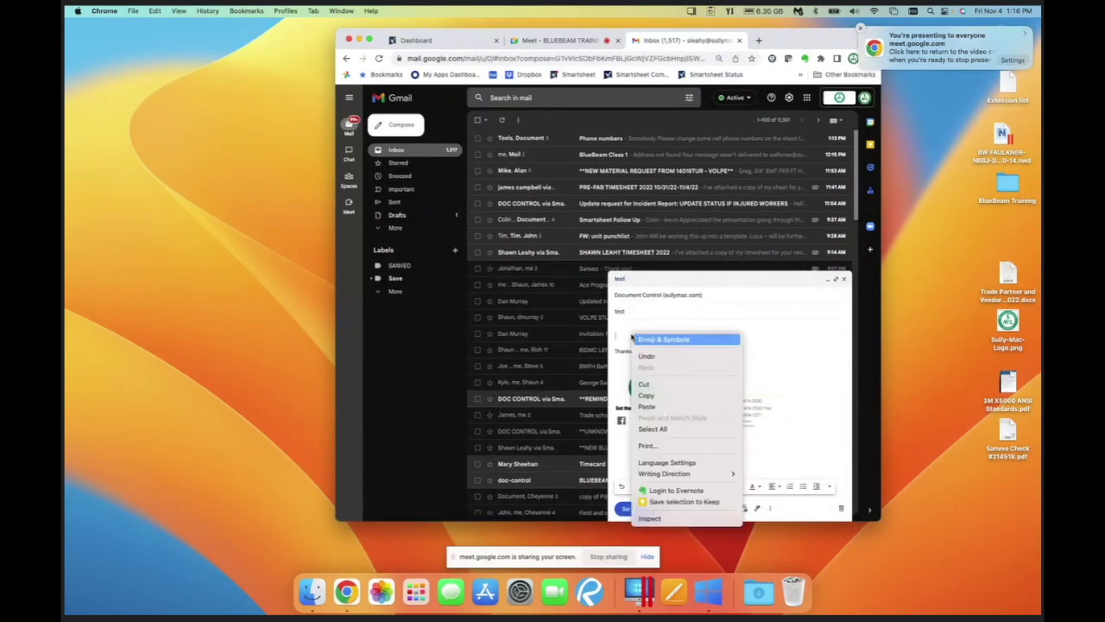
click(658, 406)
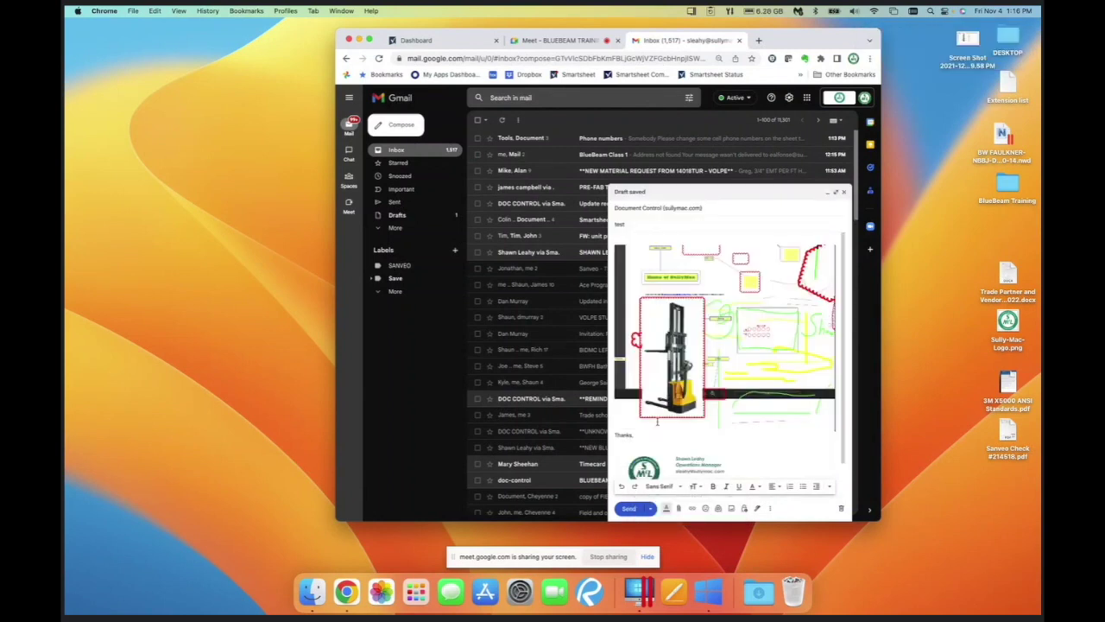
click(630, 510)
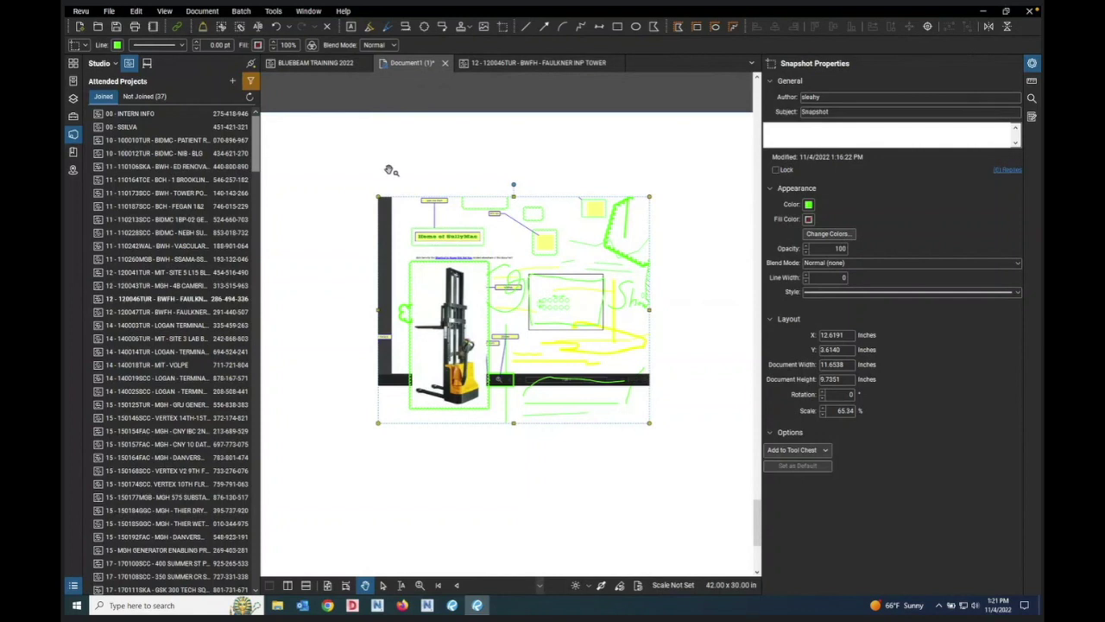
Step: Return to page 1 of the training document, activate the Line tool and look over the existing line markups around its callout
click(319, 64)
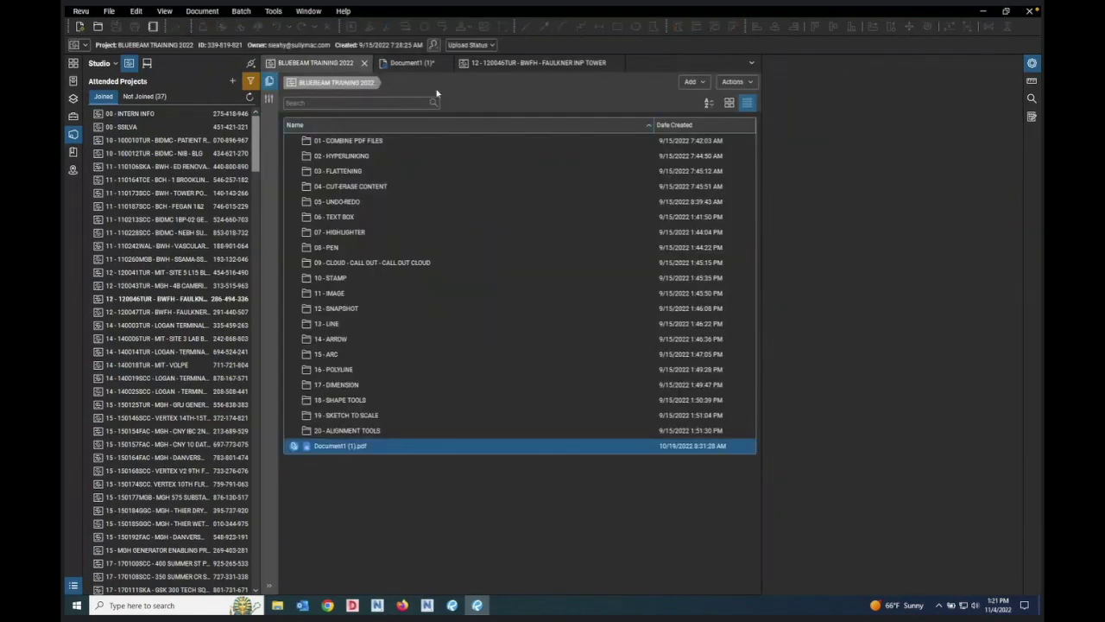
key(ctrl+Tab)
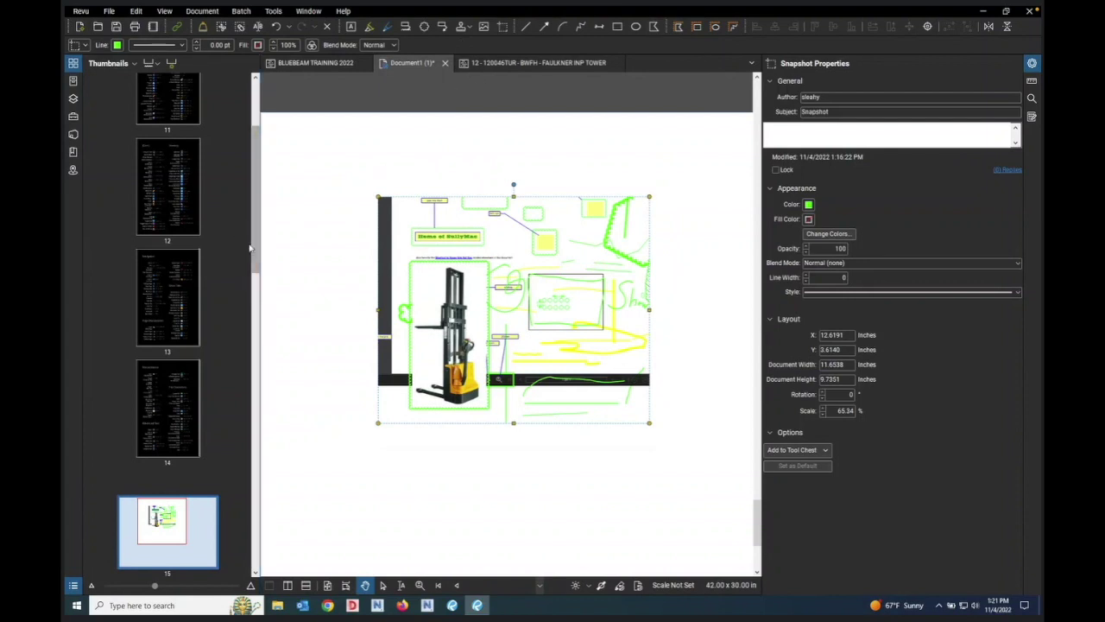
scroll(210, 257, up, 15)
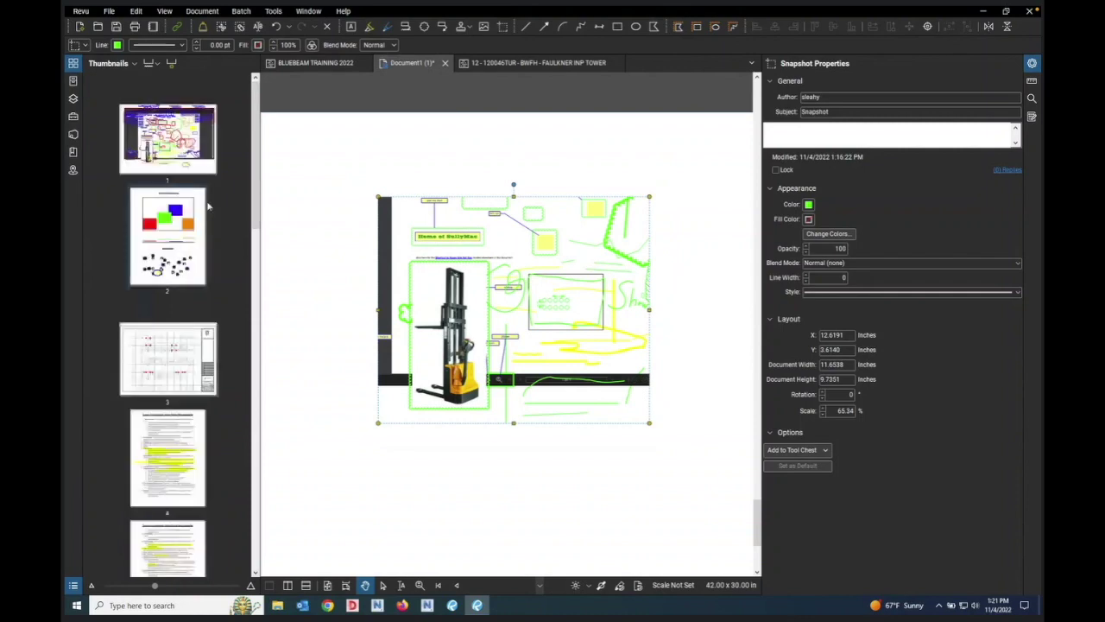
click(208, 162)
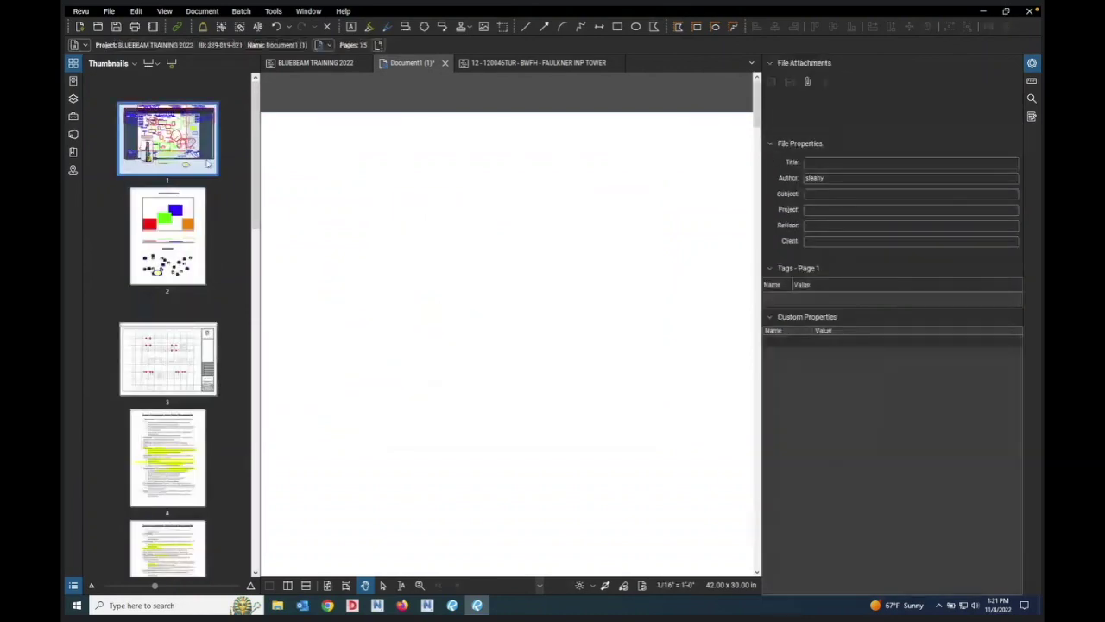
click(525, 27)
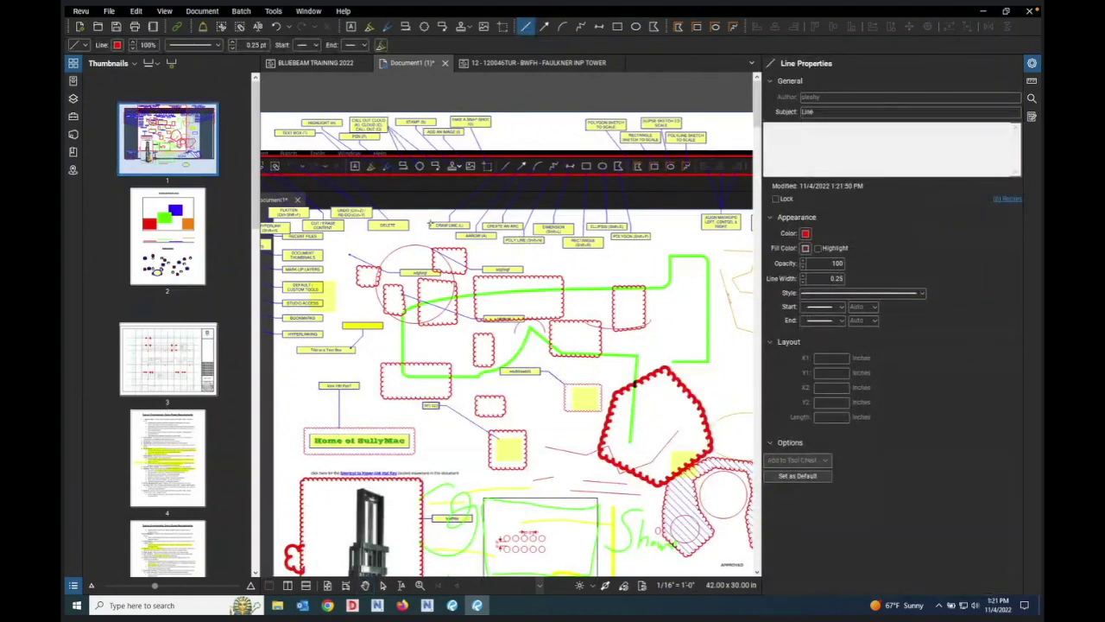
scroll(429, 221, down, 2)
scroll(389, 250, up, 1)
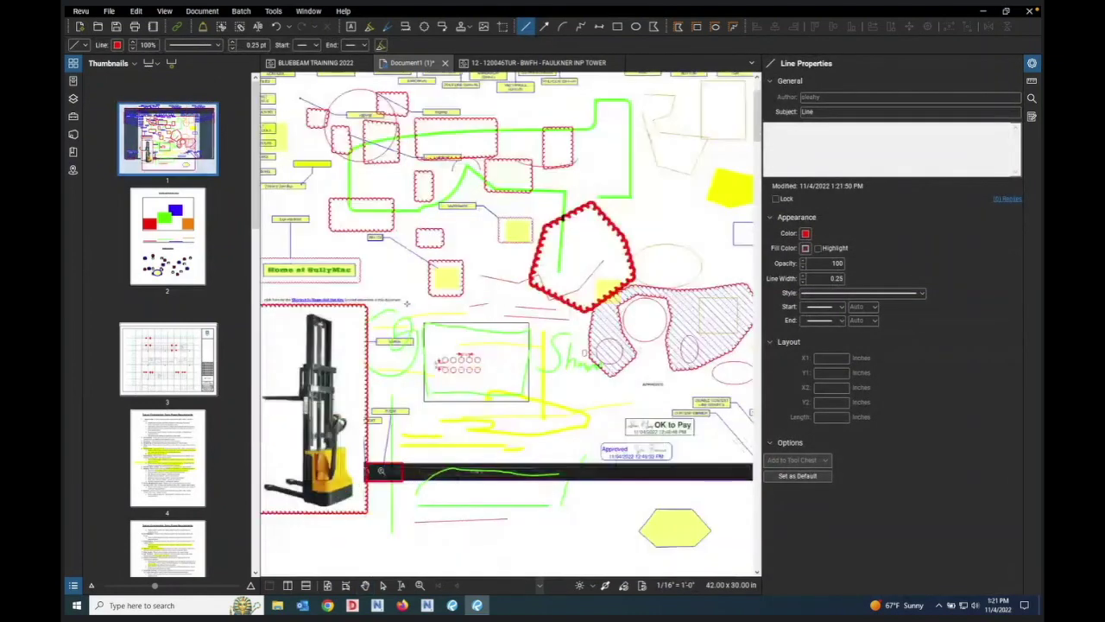
scroll(350, 281, down, 3)
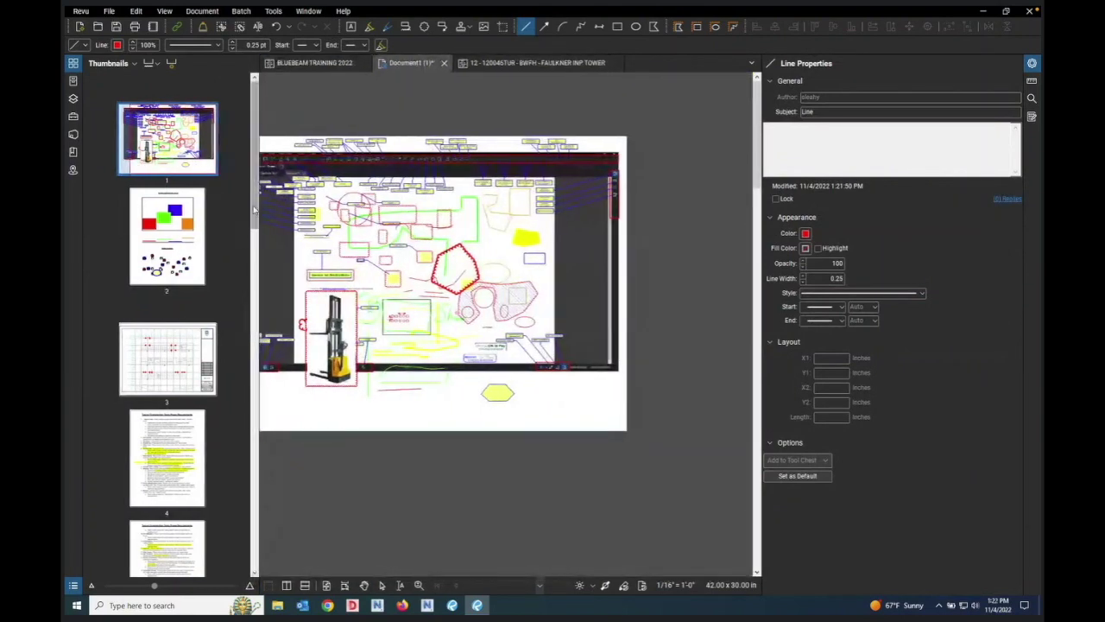
Step: On page 15, draw a straight horizontal line about 19 inches long below the snapshot
scroll(231, 294, down, 10)
click(173, 536)
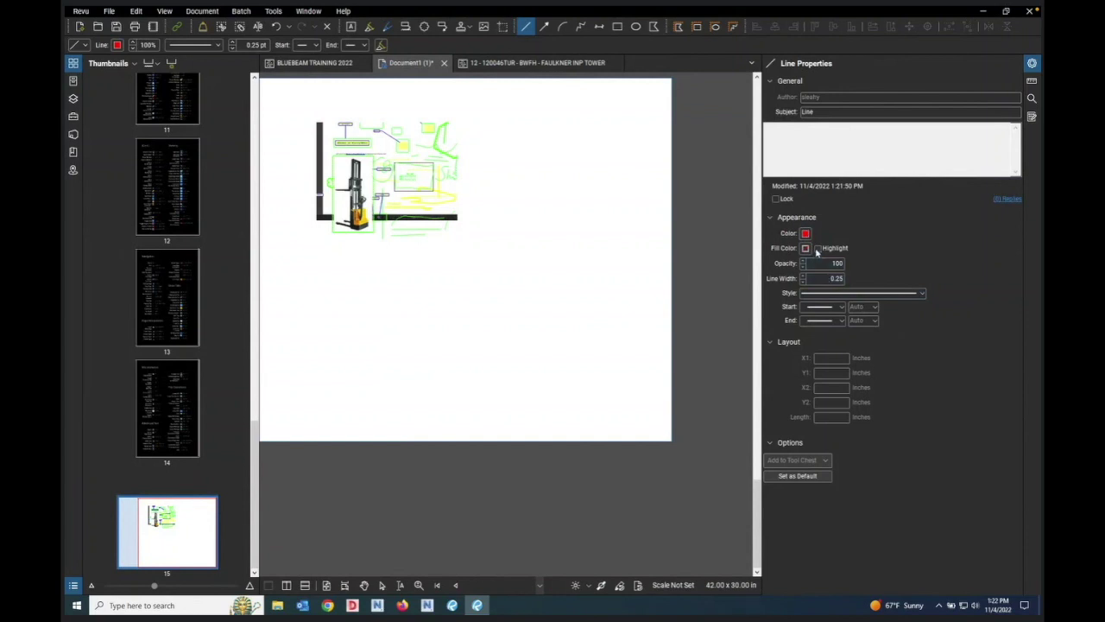
click(808, 280)
click(320, 308)
shift+click(551, 361)
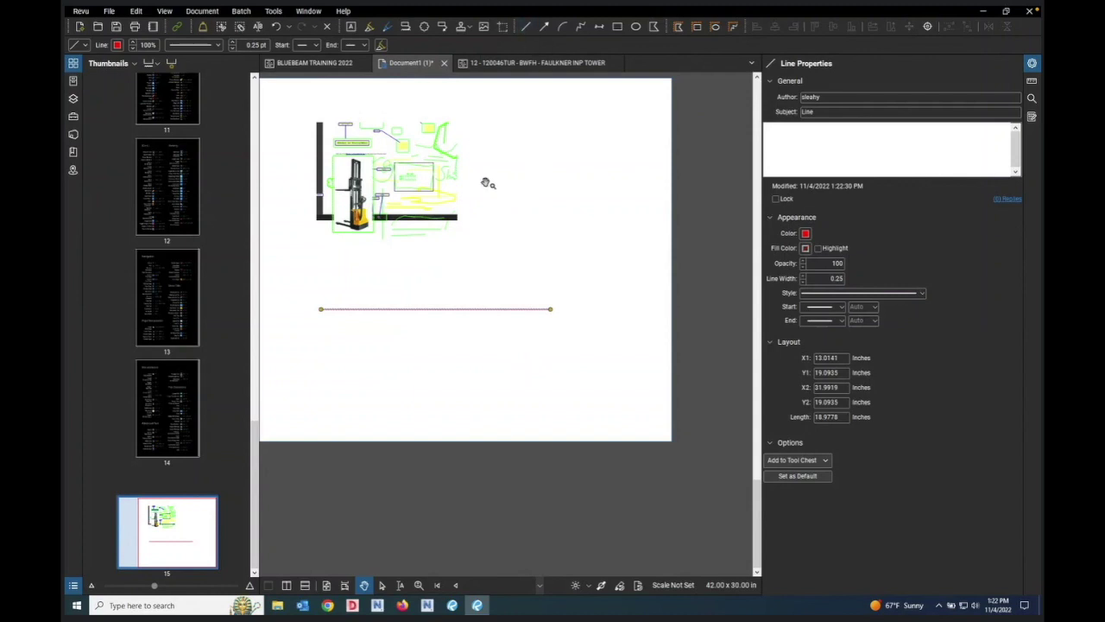
Step: Draw a 45-degree diagonal line about 9.1 inches long crossing the first horizontal line
click(525, 29)
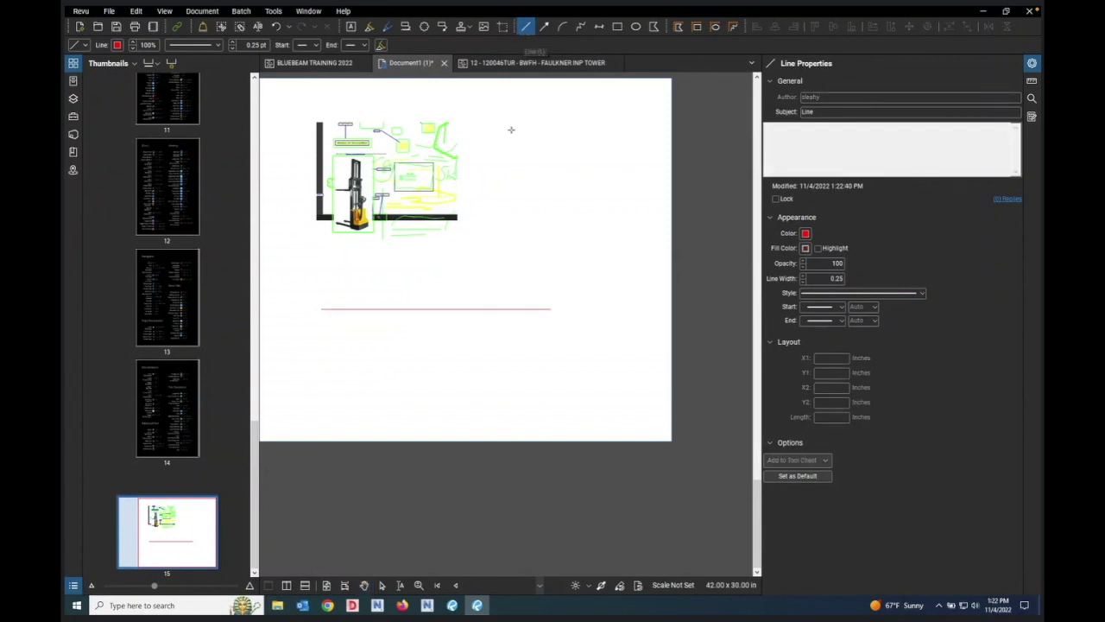
click(334, 342)
click(428, 280)
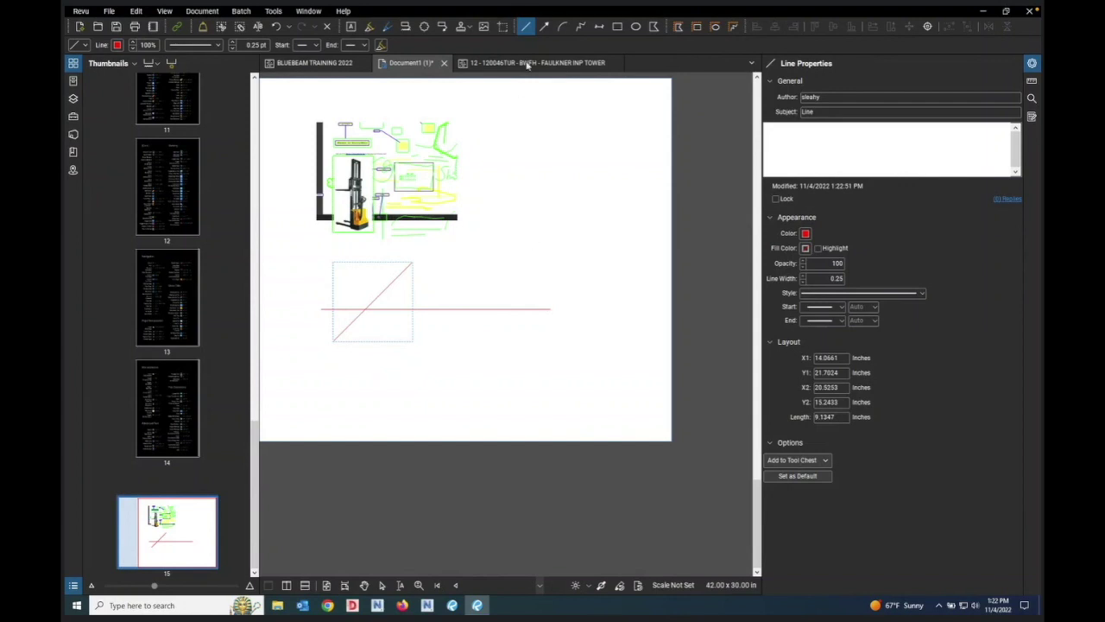
Step: Draw a vertical line about 13.8 inches long near the page's right side and a horizontal line about 16.1 inches long near its lower edge
click(574, 216)
shift+click(560, 379)
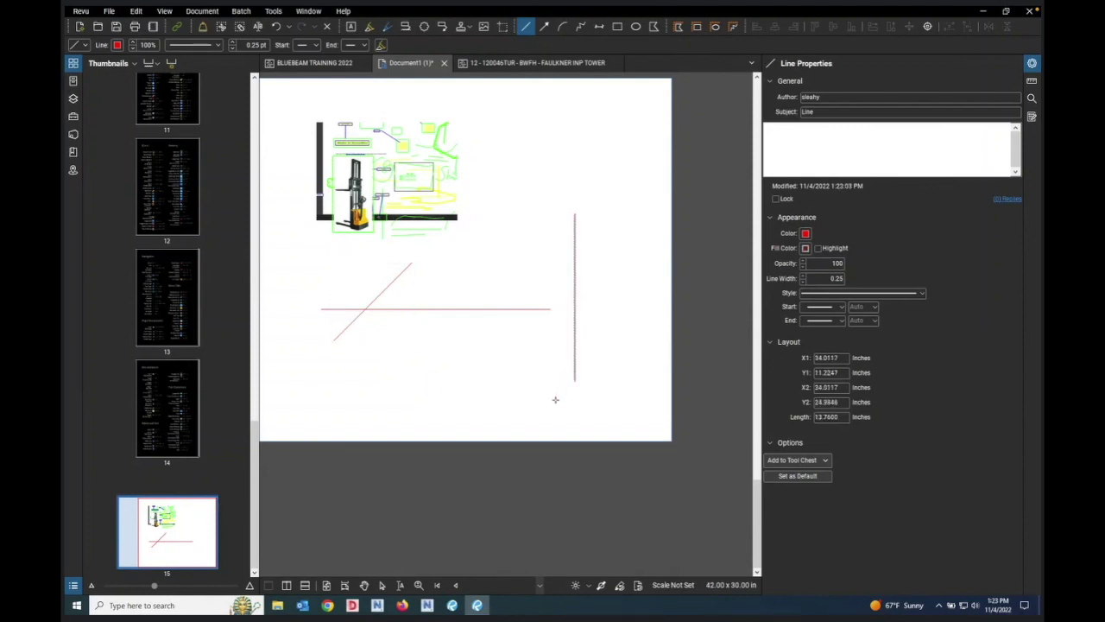
click(555, 400)
click(361, 399)
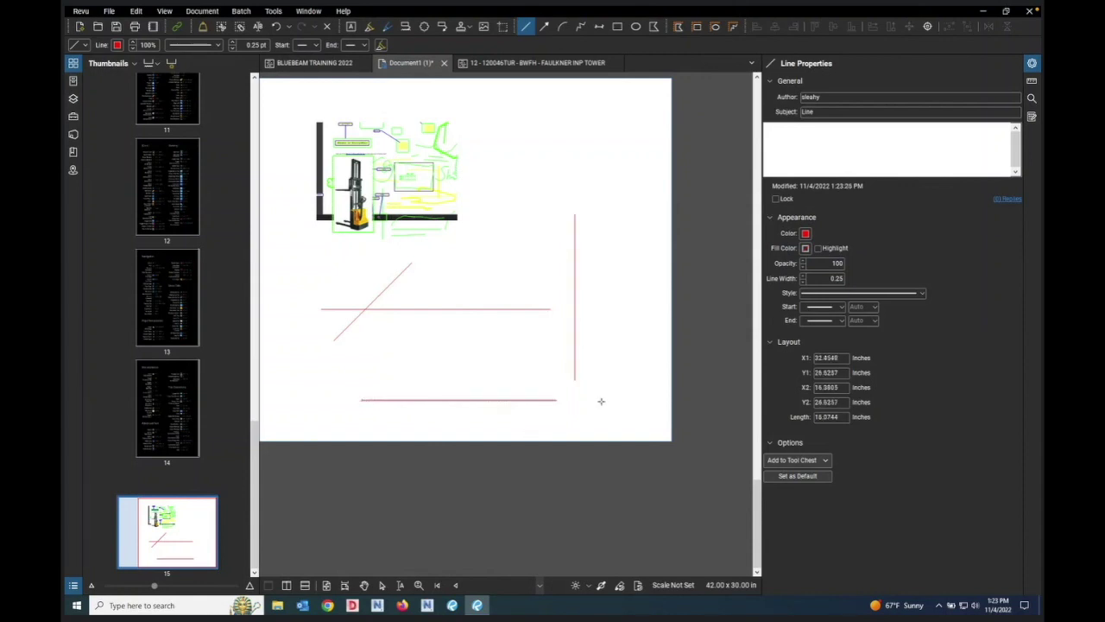
Step: Enable Highlight for the lowest horizontal line, set its line width to 10 pt and color it bright green
scroll(619, 397, up, 3)
scroll(449, 387, down, 2)
scroll(466, 387, up, 3)
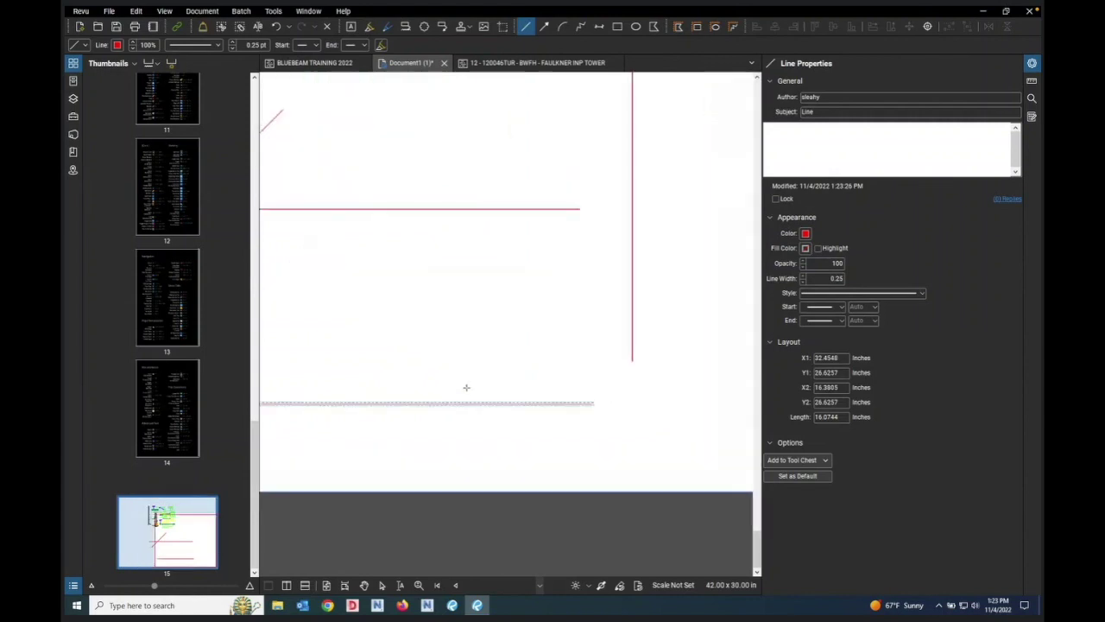
click(817, 247)
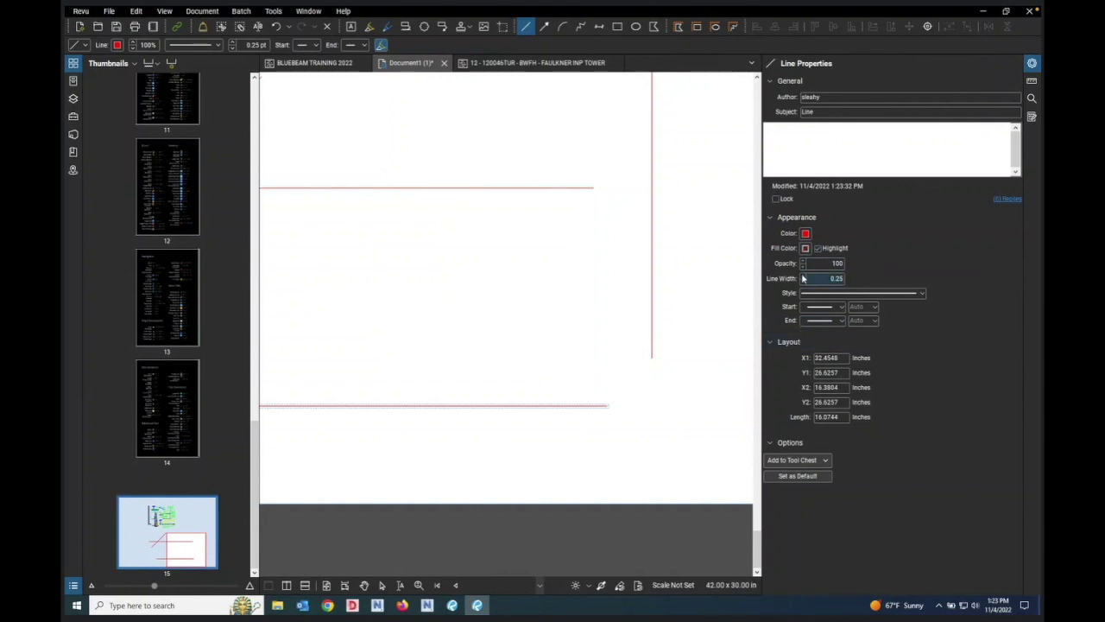
drag(803, 278, 803, 264)
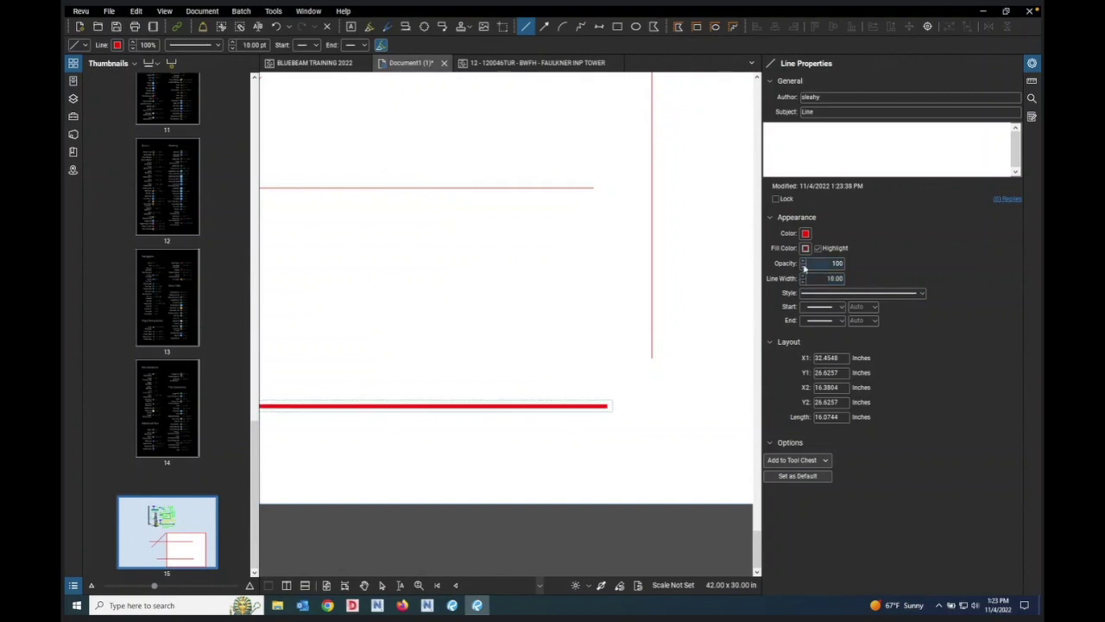
click(806, 234)
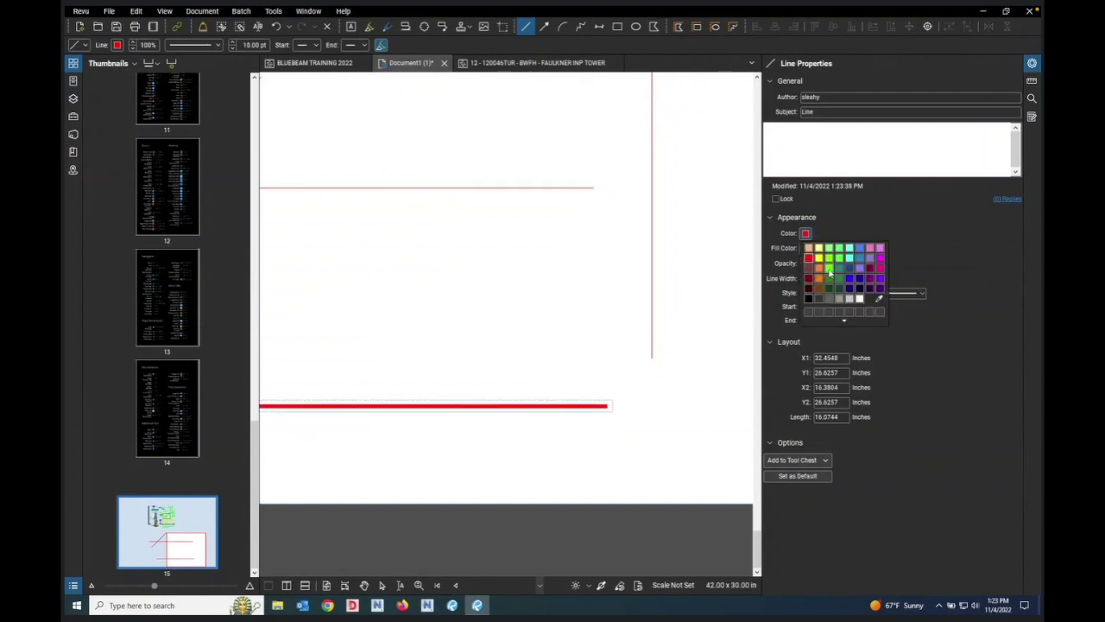
click(830, 274)
Step: Draw a roughly horizontal green line about 5.8 inches long above the thick green line, using the same formatting
scroll(689, 432, down, 2)
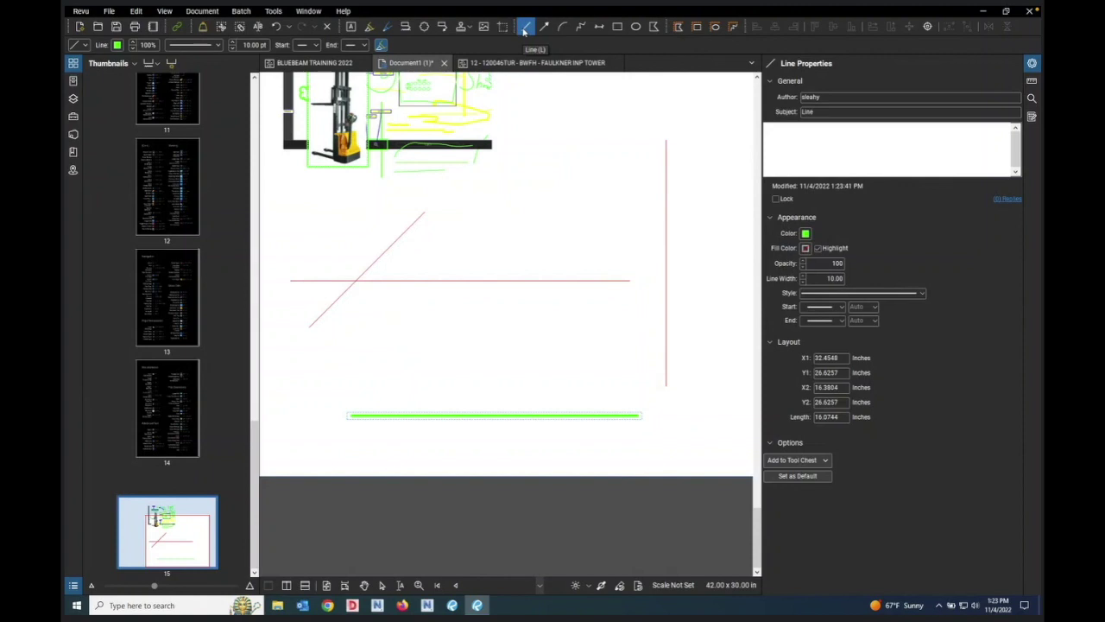
click(364, 338)
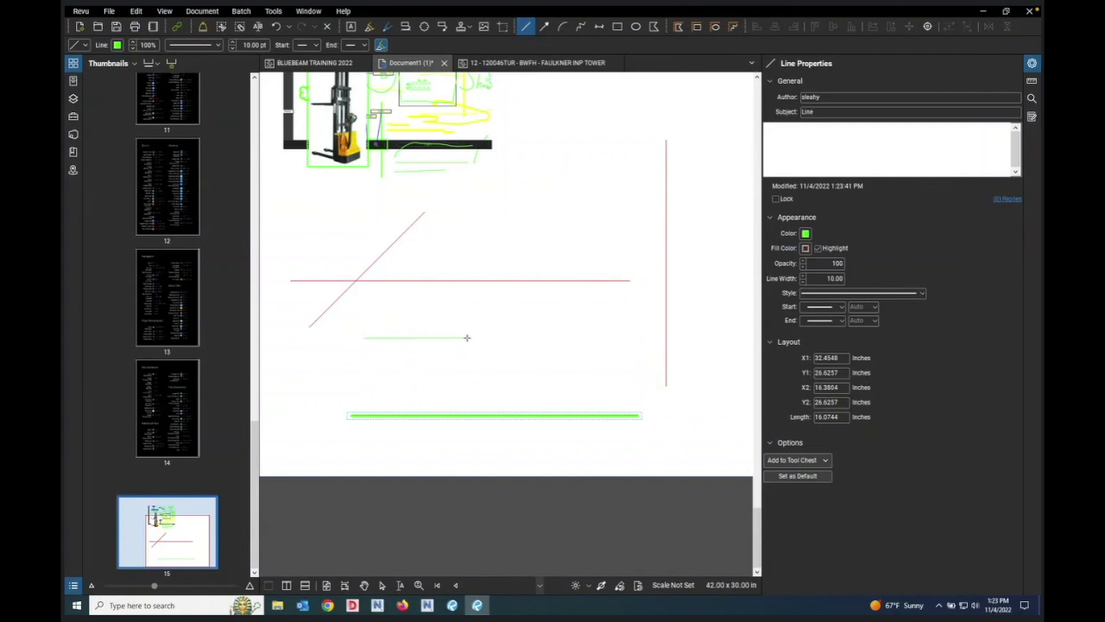
click(466, 338)
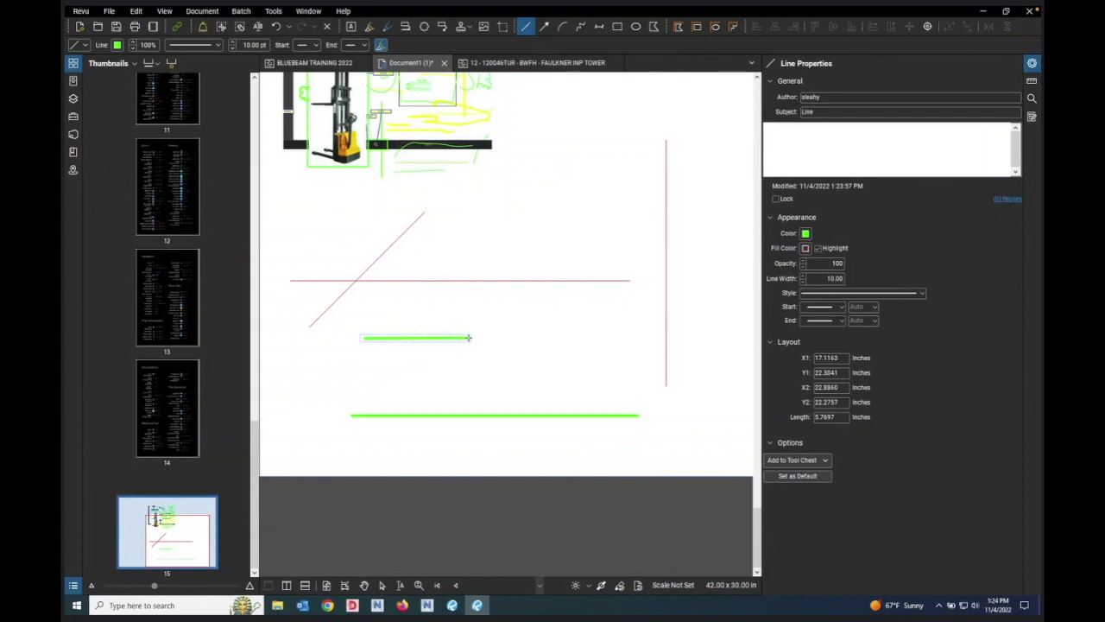
Step: Draw four end-to-end green lines, from a 3.6-inch horizontal segment below the snapshot to a 5.4-inch downward one, and check how a corner meets
click(456, 243)
click(519, 243)
click(521, 242)
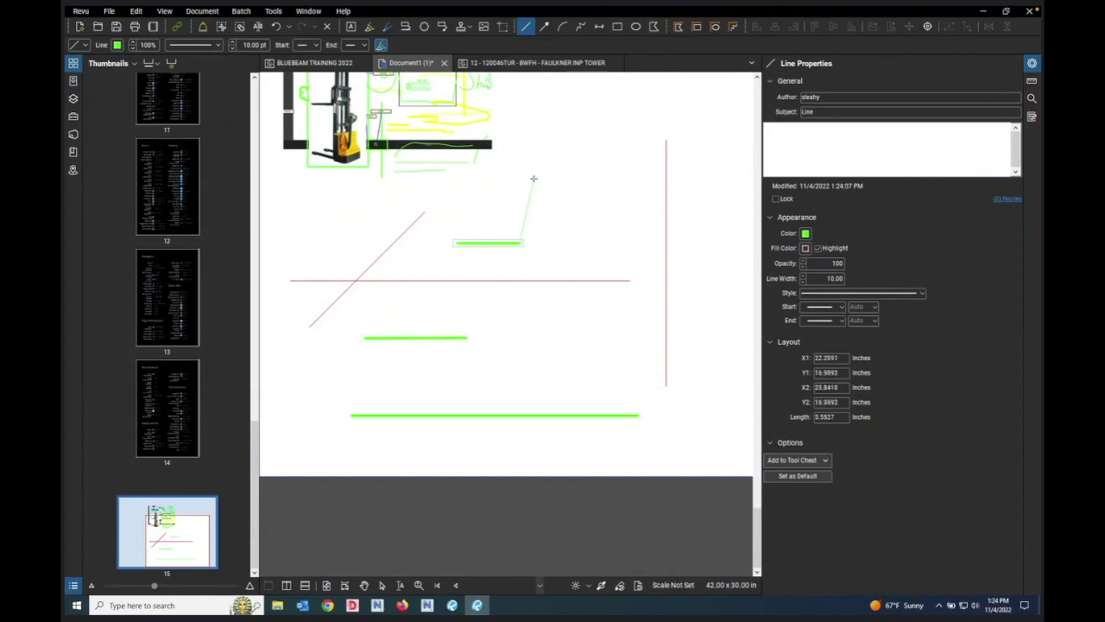
click(533, 179)
click(535, 178)
click(618, 173)
click(618, 173)
click(614, 265)
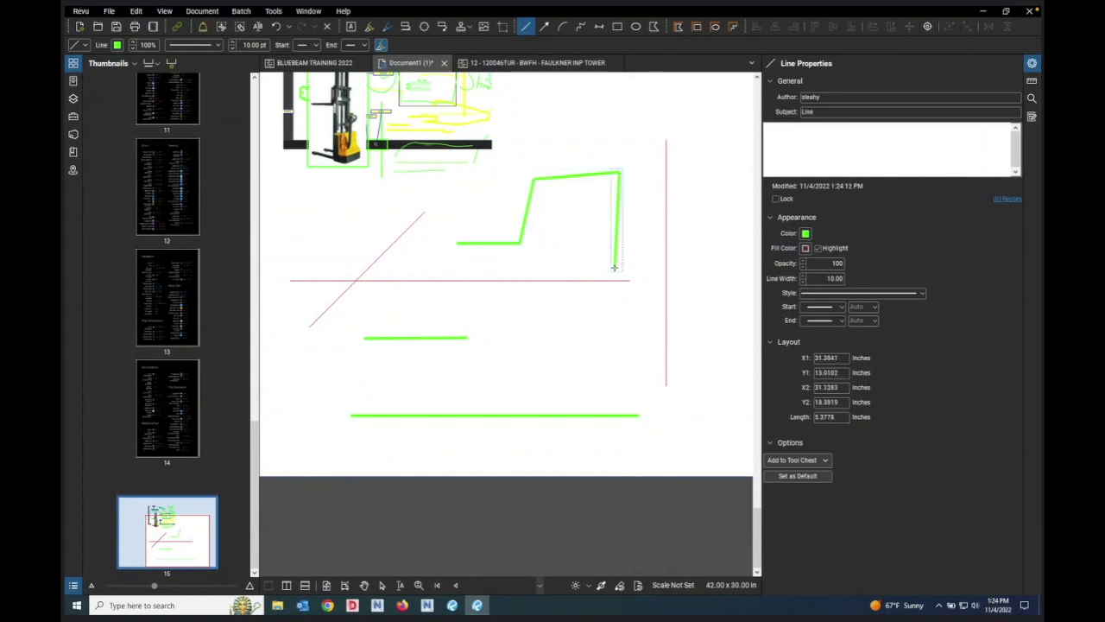
scroll(516, 190, up, 5)
scroll(628, 138, up, 3)
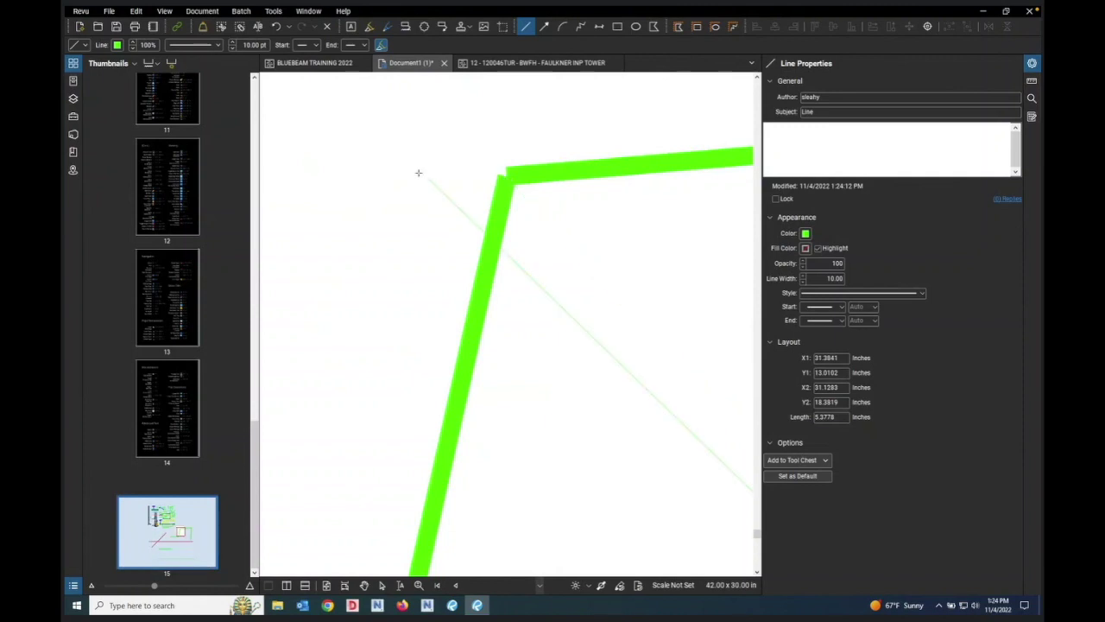
scroll(395, 168, down, 8)
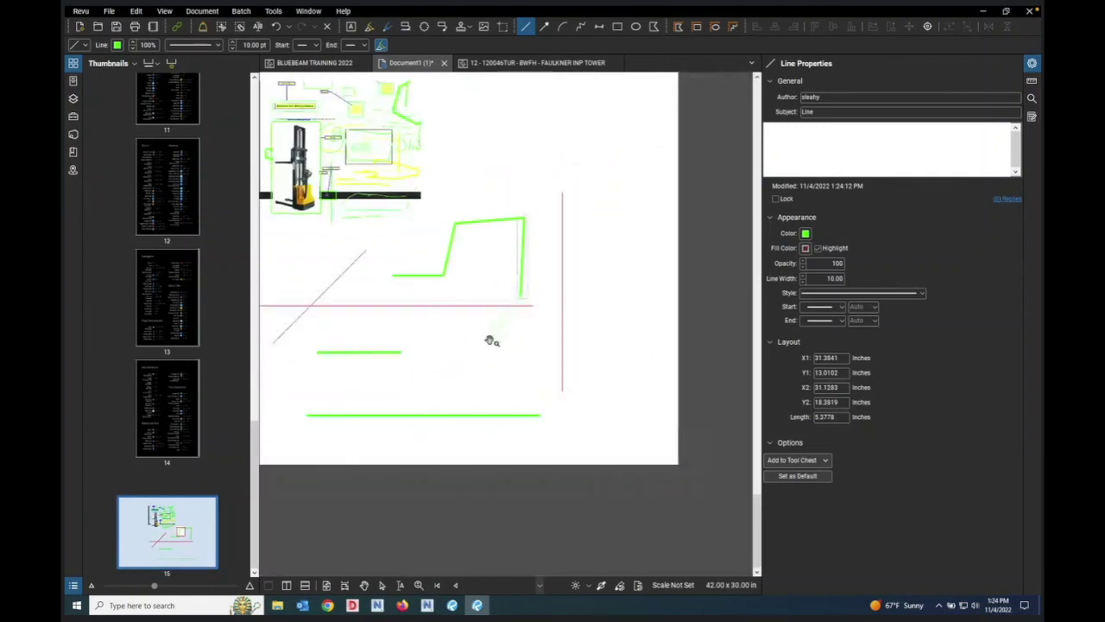
right_click(490, 341)
key(Escape)
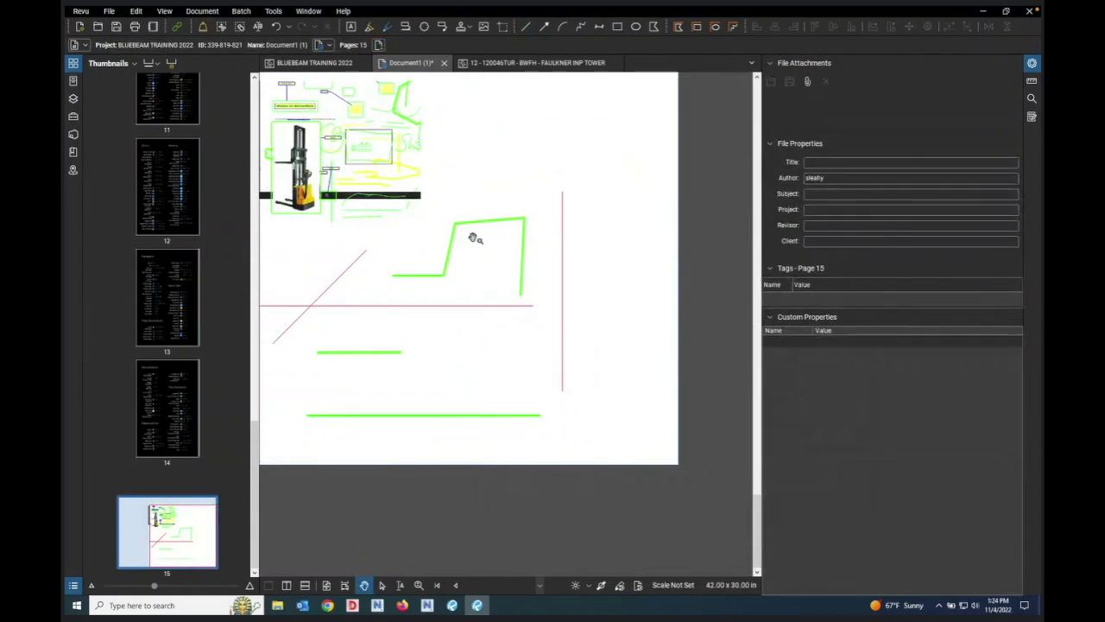
Step: Draw a thin red horizontal line about 18.2 inches long that crosses the vertical line
click(525, 27)
click(392, 335)
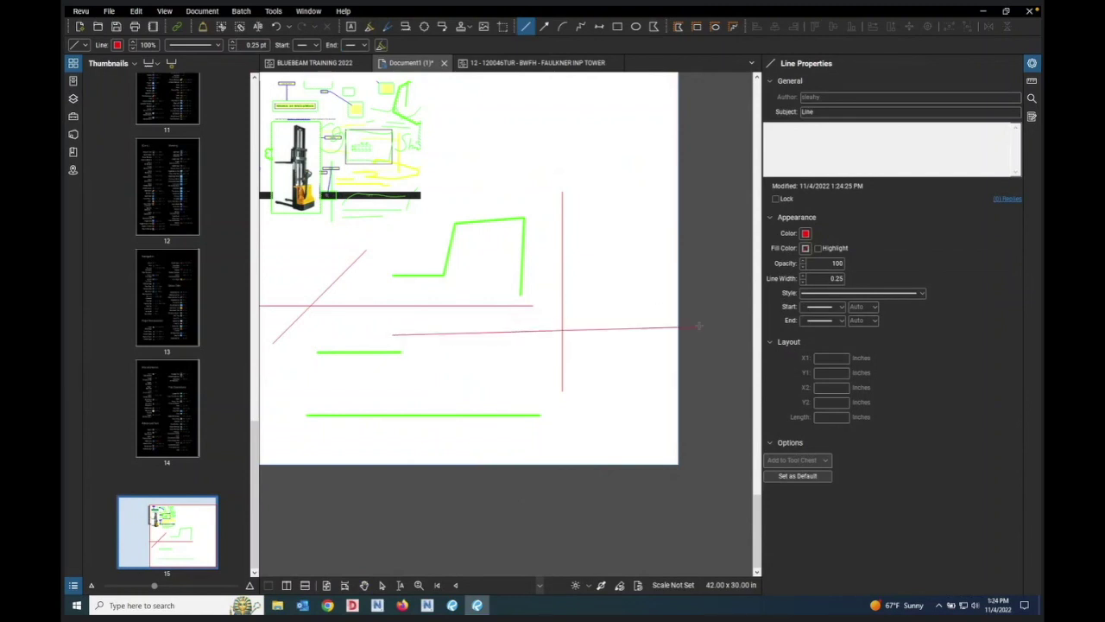
click(656, 334)
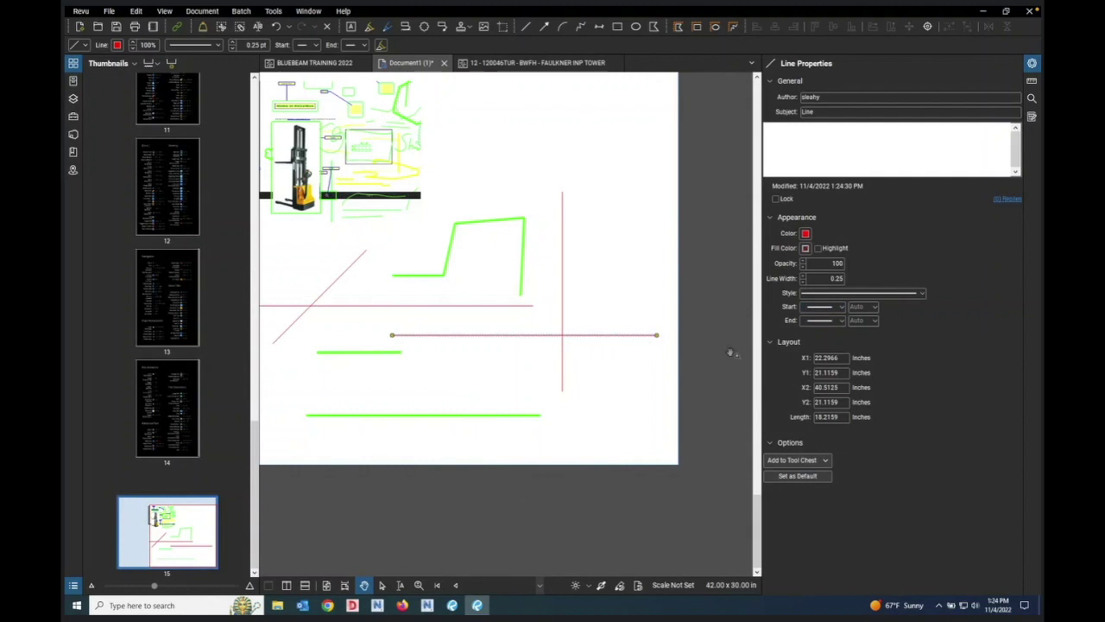
Step: Give the new red horizontal line an arrowhead at its start and a reversed arrowhead at its end, and deselect it
click(842, 308)
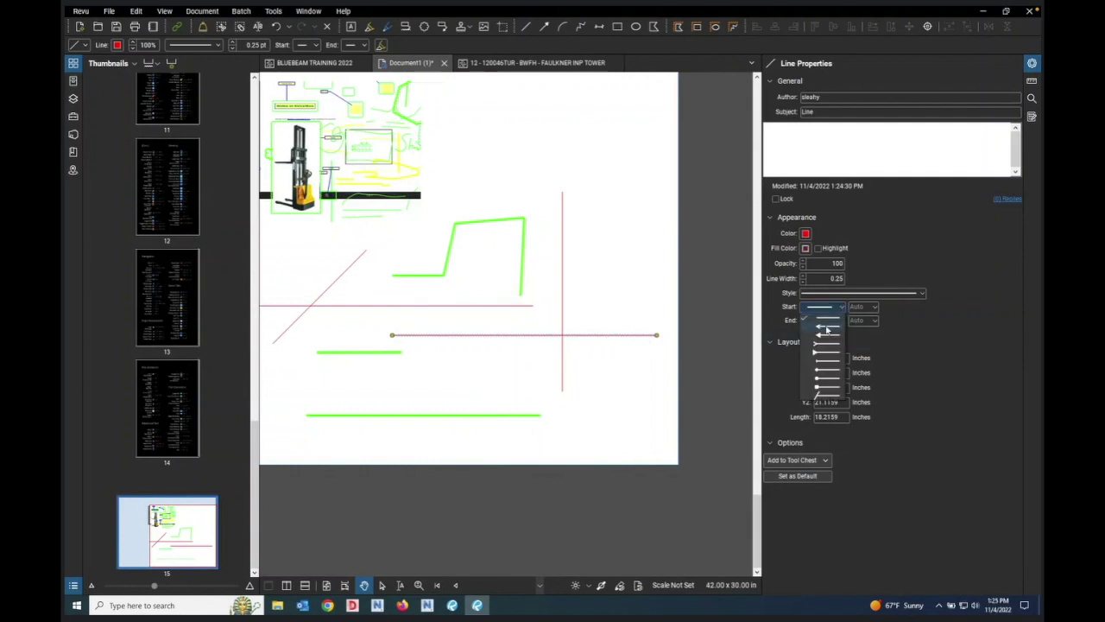
click(828, 330)
click(842, 321)
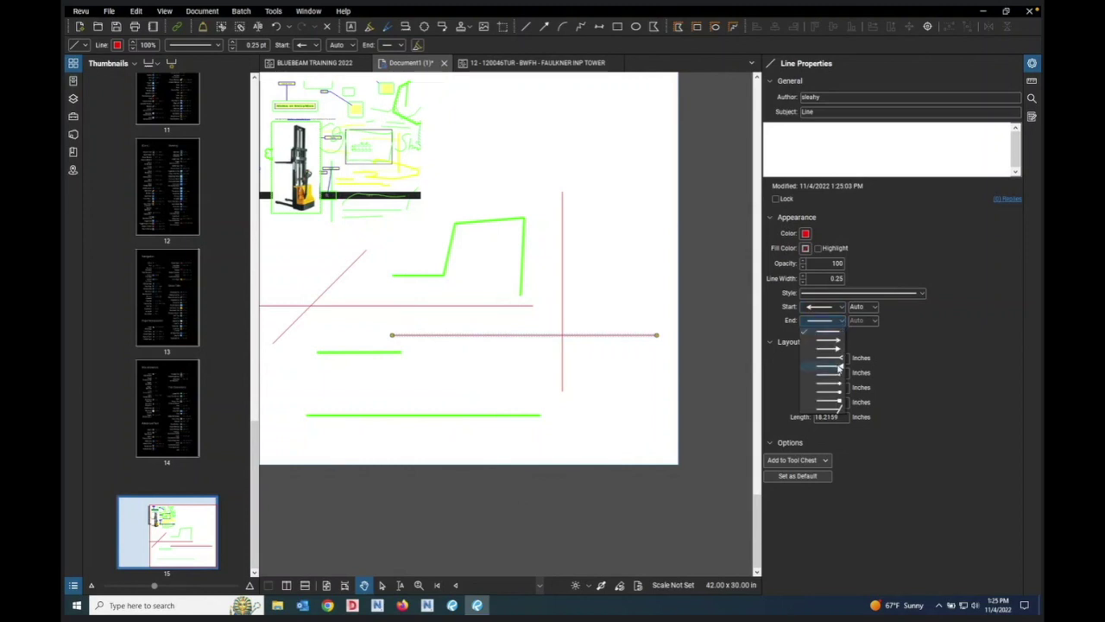
click(839, 368)
click(551, 151)
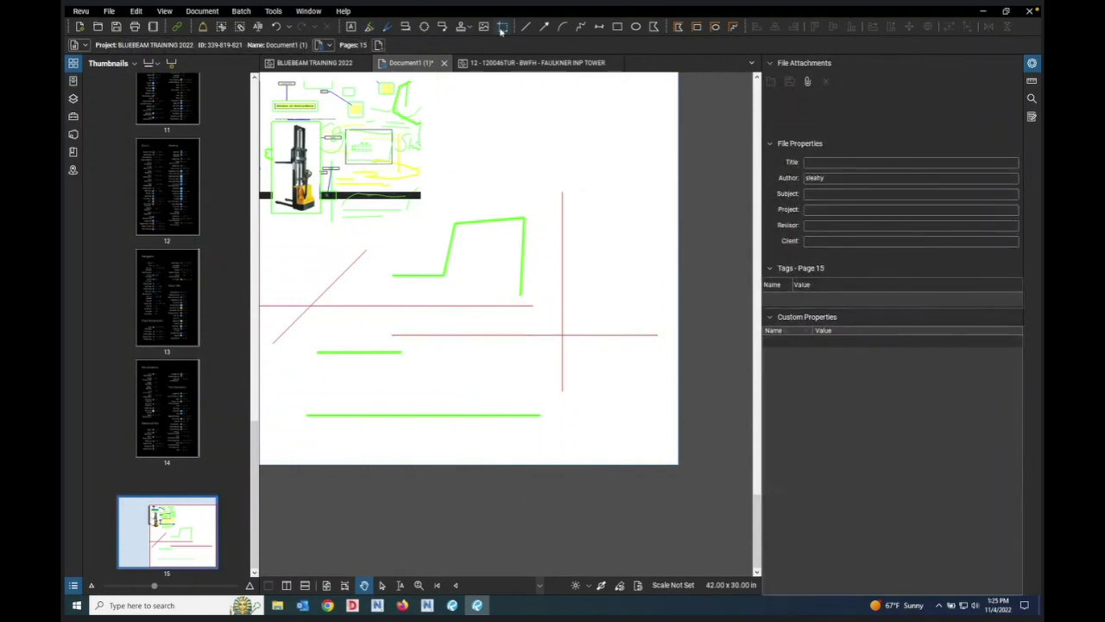
Step: Preset arrowheads for the start and end of the Line tool and draw a line about 8.4 inches long above the vertical line
click(527, 29)
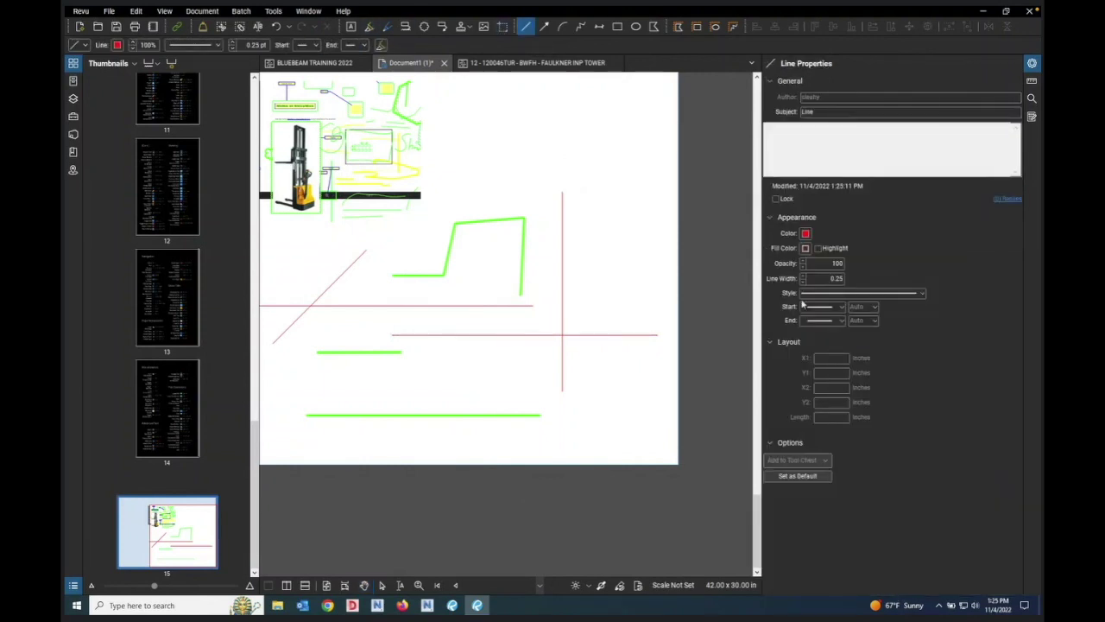
click(838, 309)
click(831, 339)
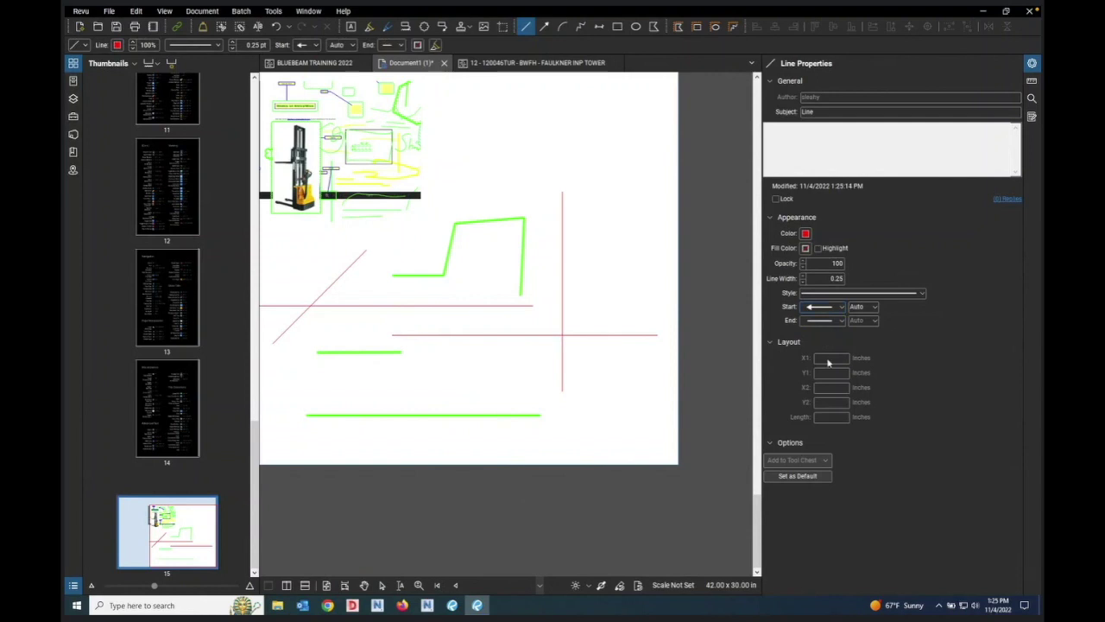
click(840, 320)
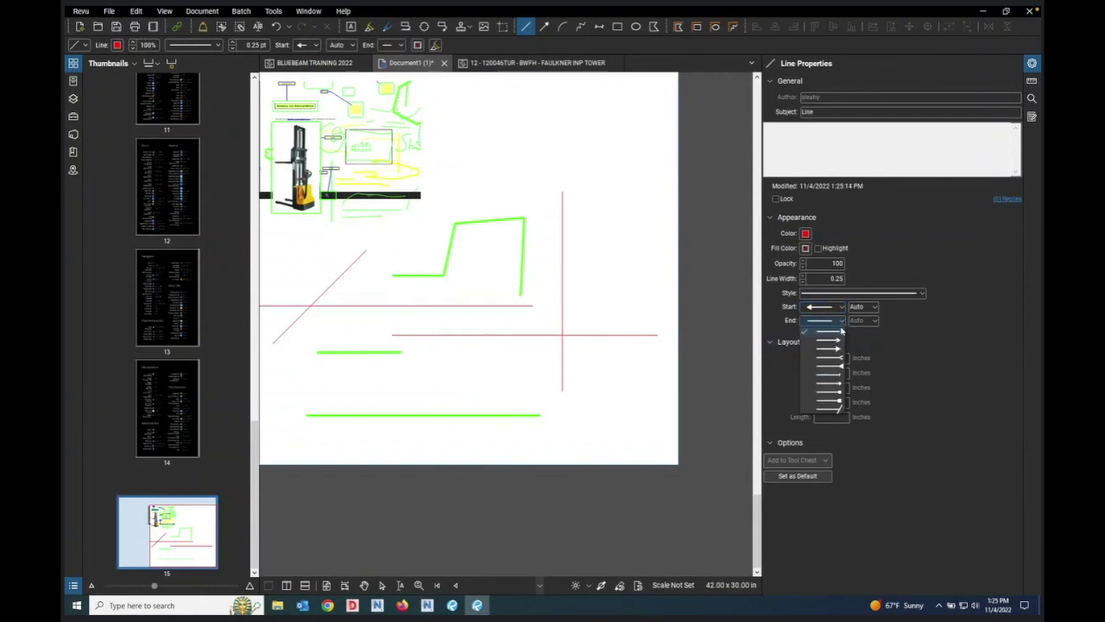
click(829, 374)
drag(472, 153, 593, 153)
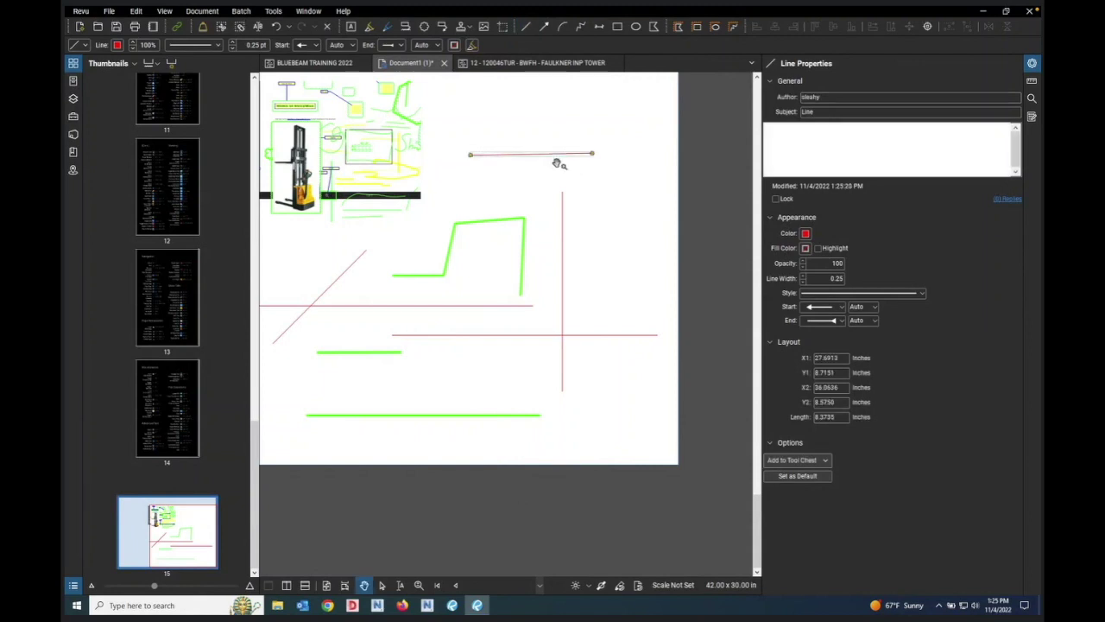
scroll(562, 163, up, 6)
scroll(704, 192, down, 2)
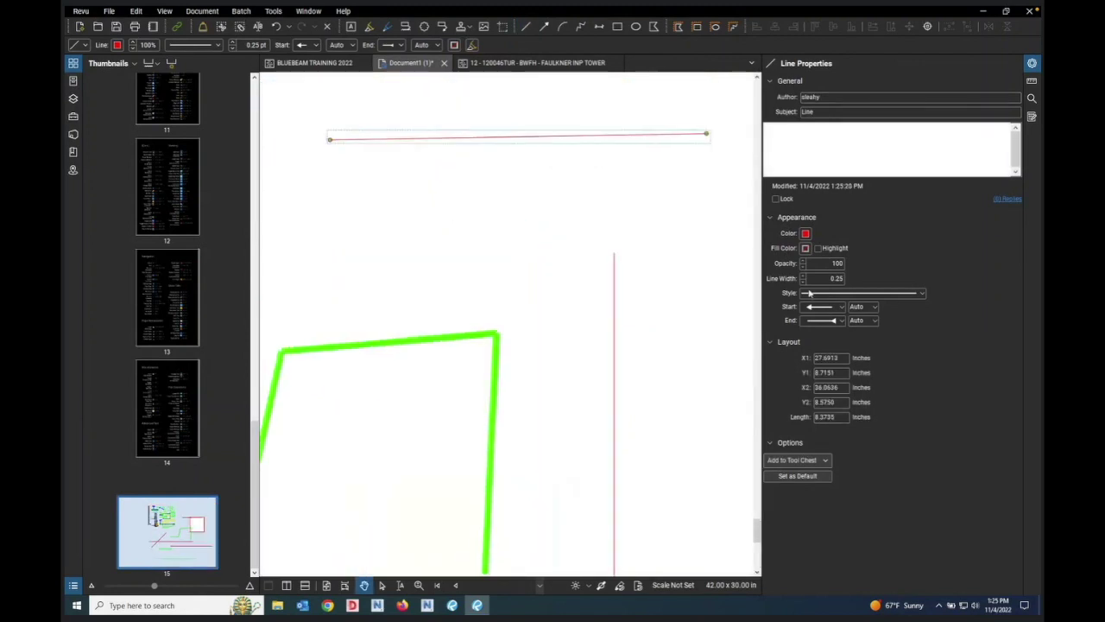
Step: Set the new red line's width to 5 and give its arrowheads a red fill
click(803, 276)
drag(803, 276, 803, 276)
scroll(434, 246, down, 2)
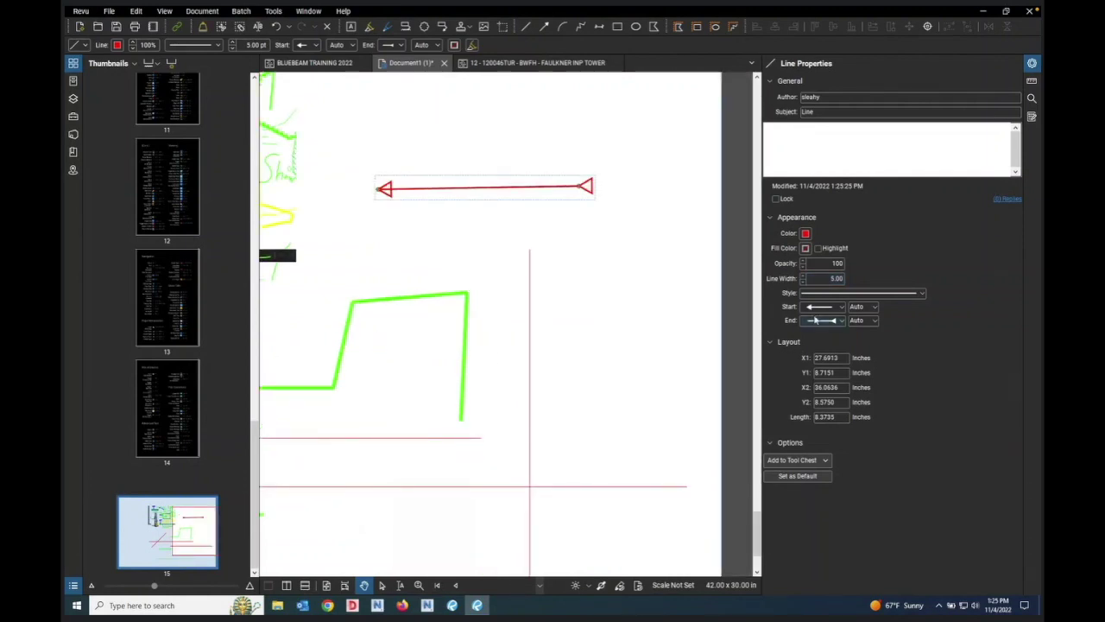
click(805, 248)
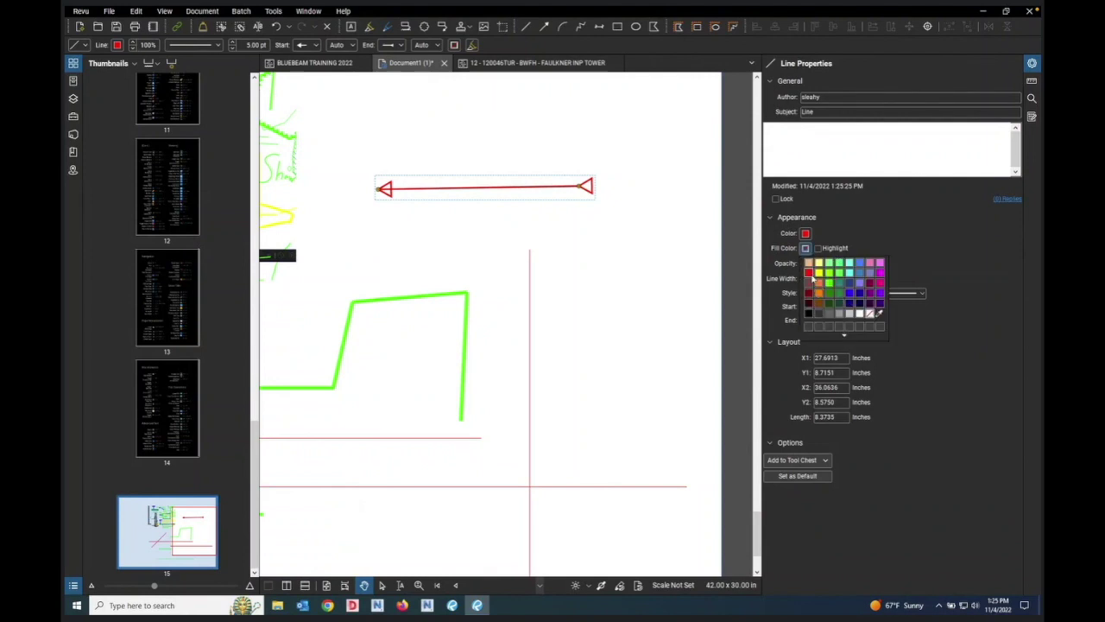
click(809, 273)
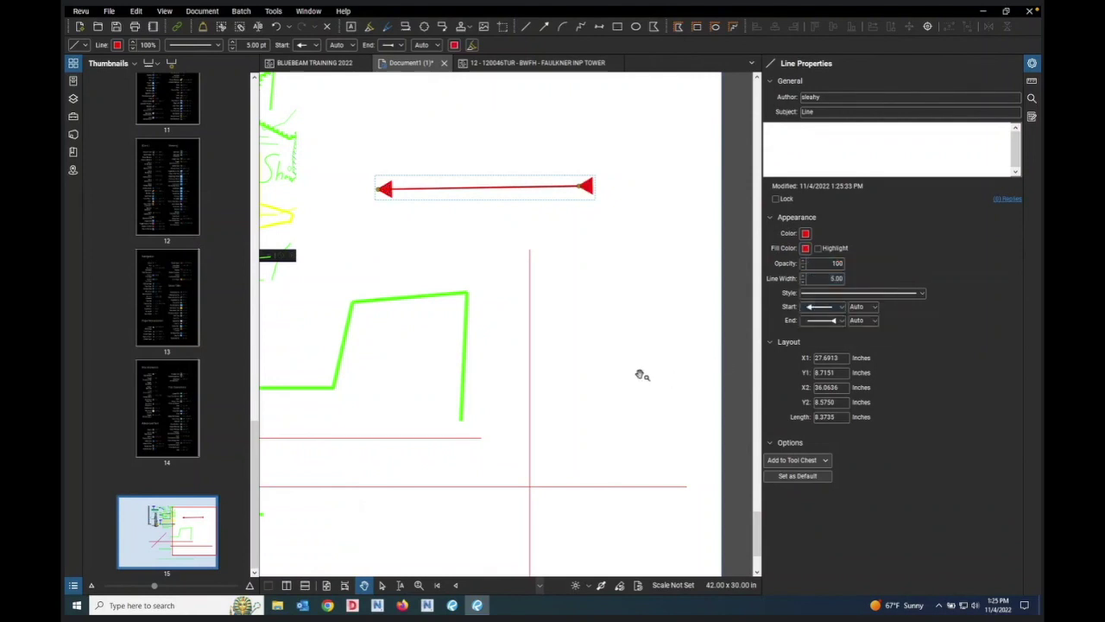
Step: Change both the start and end symbols of the thick red line to slash ends
click(839, 307)
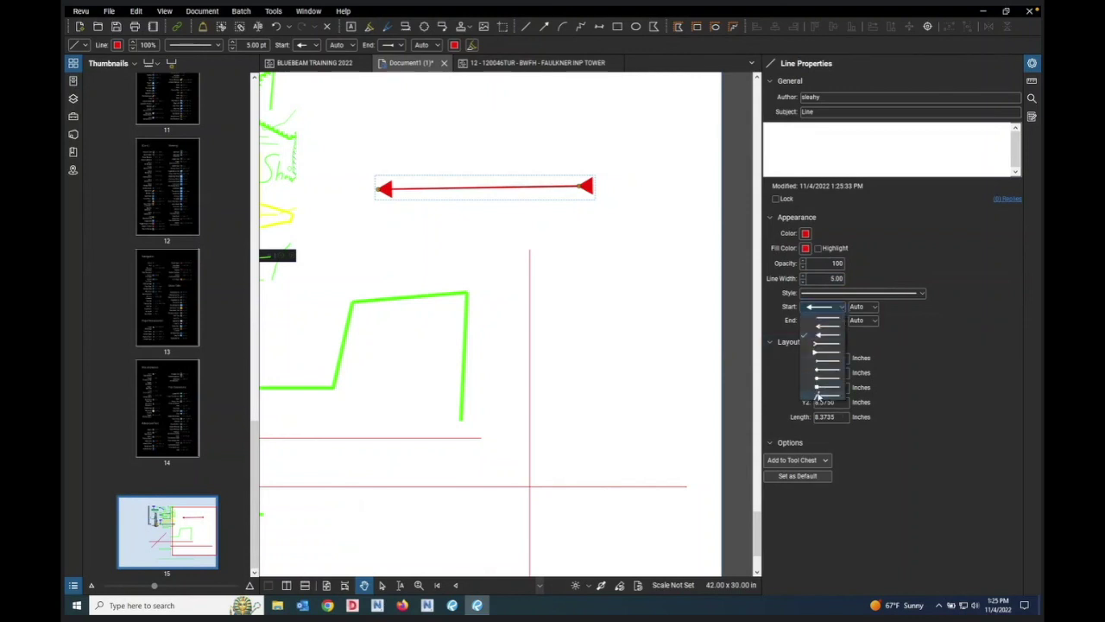
click(524, 28)
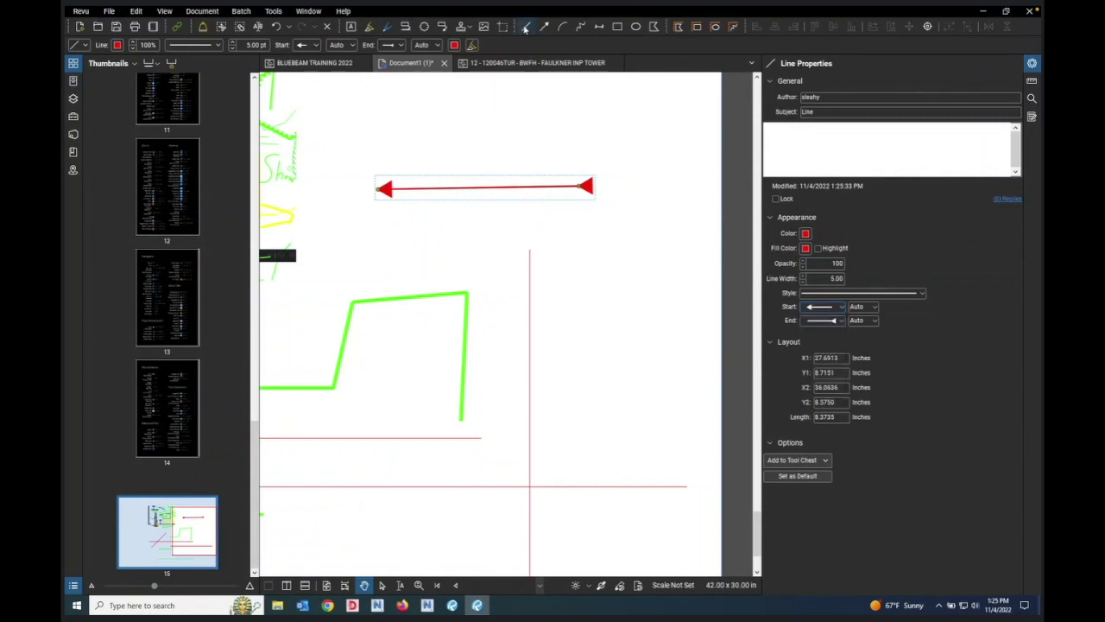
click(825, 306)
click(829, 401)
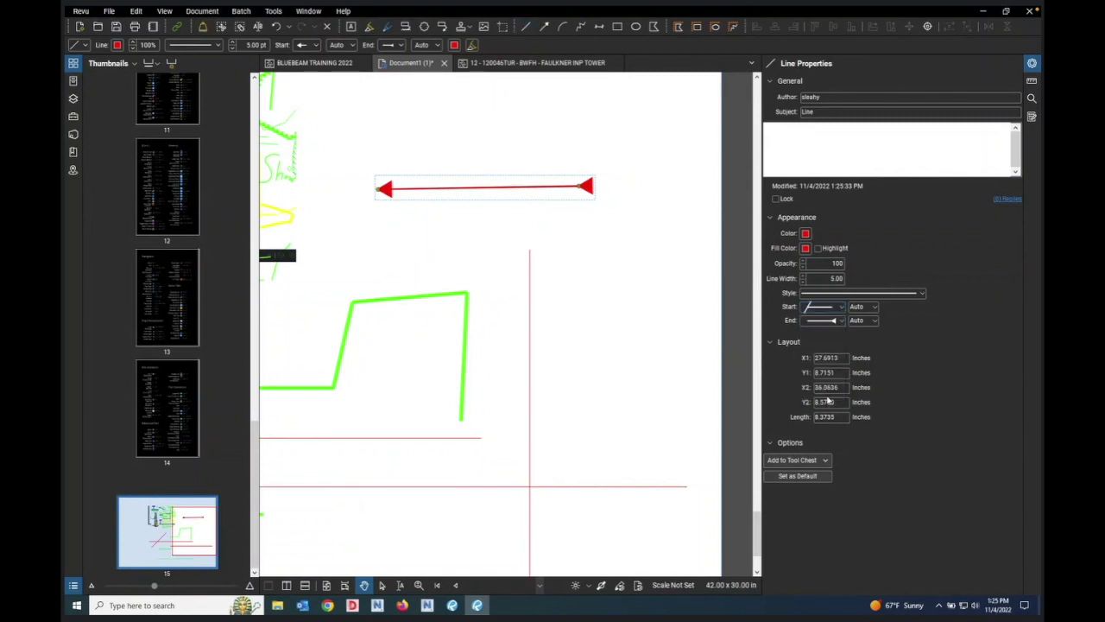
click(844, 320)
click(831, 408)
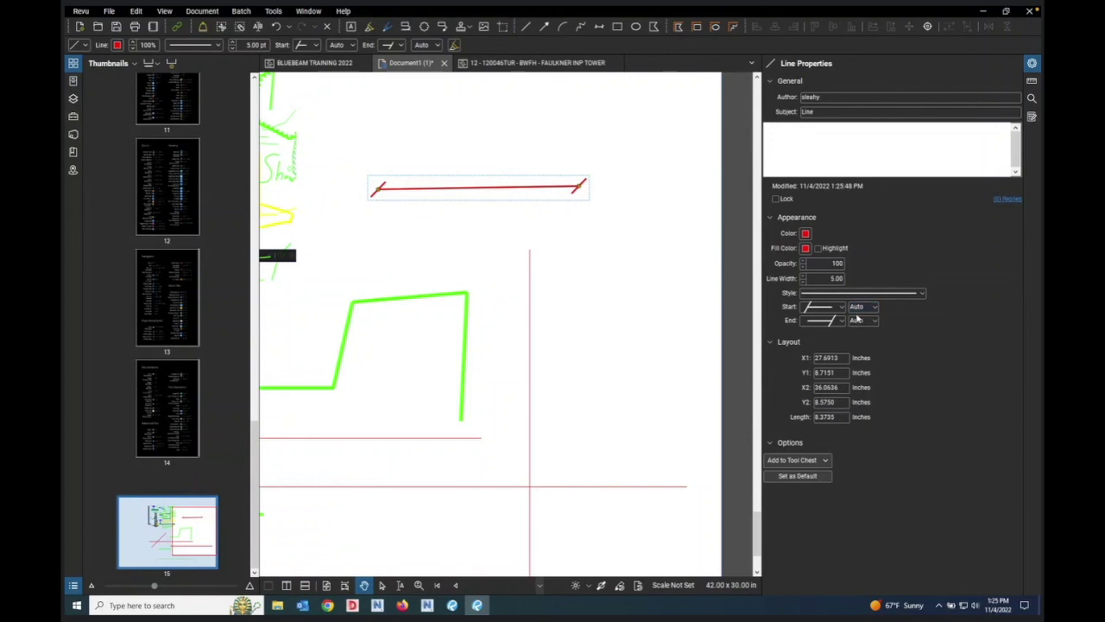
Step: Apply the BUS line style to the thick red line
click(807, 277)
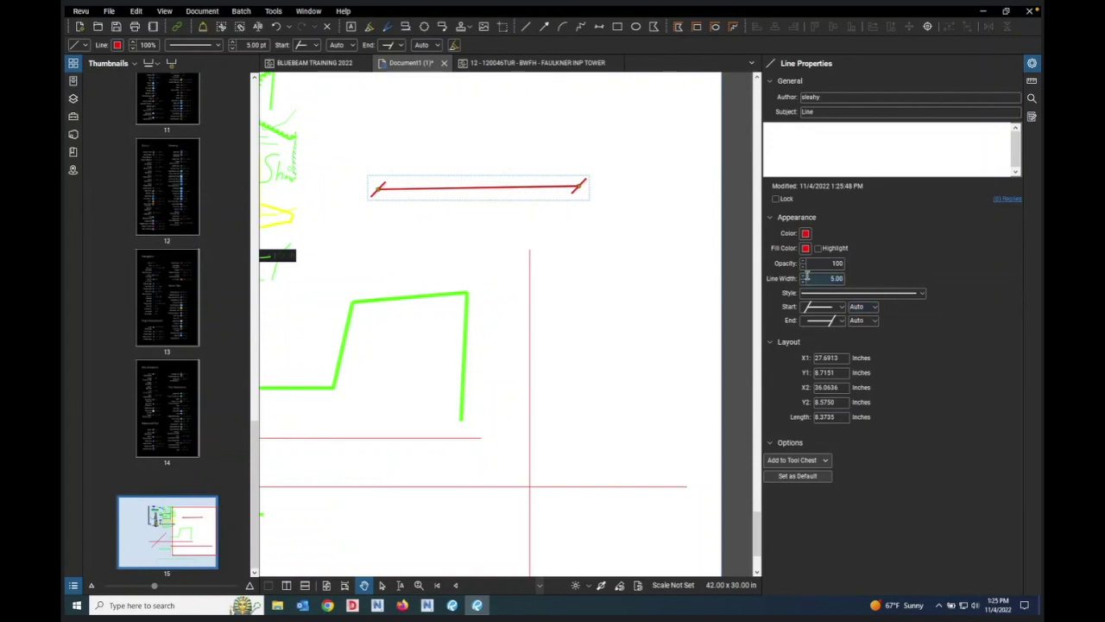
click(923, 295)
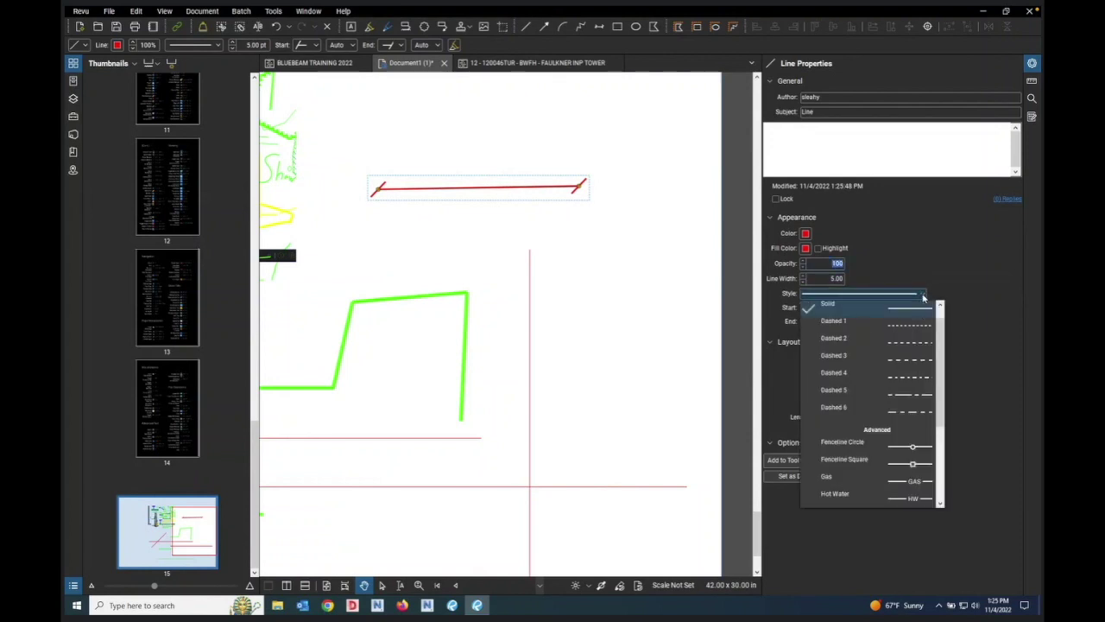
drag(940, 408, 943, 485)
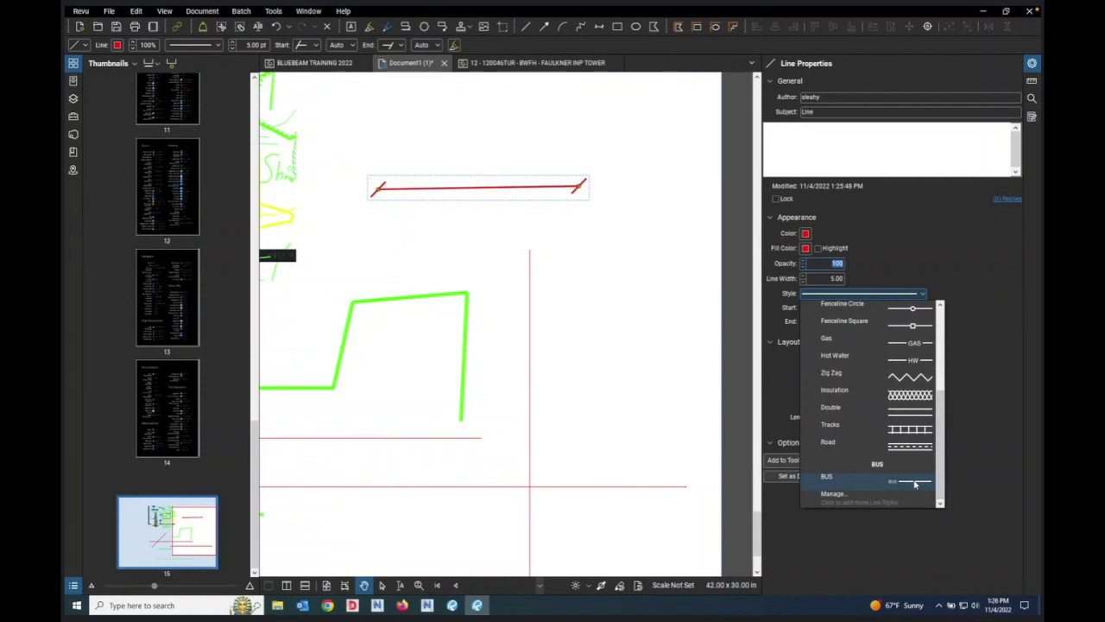
click(910, 482)
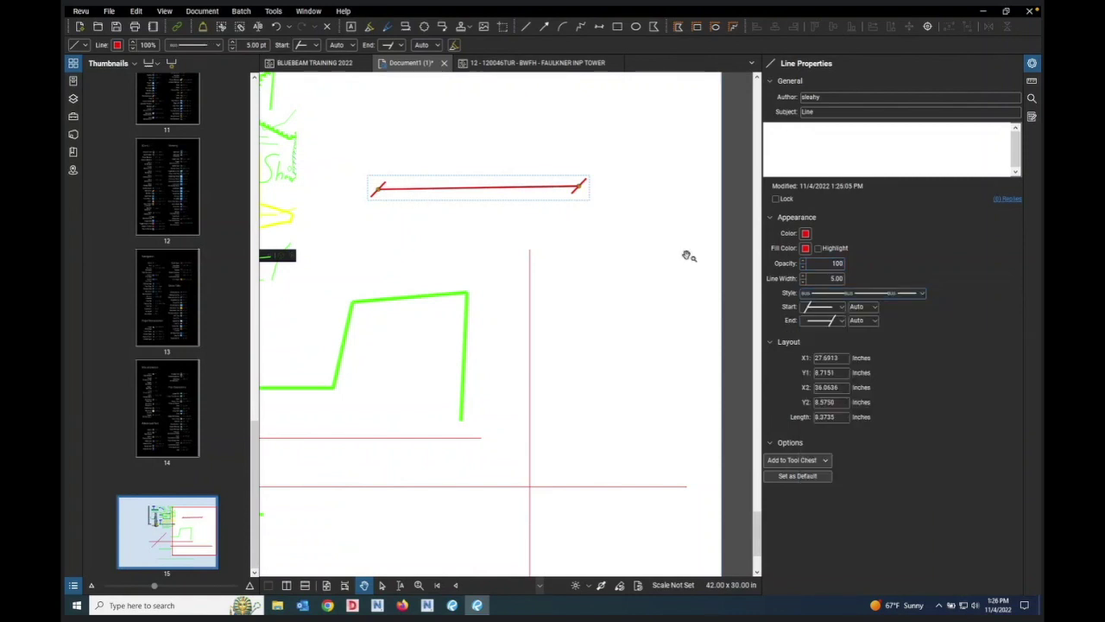
Step: Preset the BUS style for the Line tool, draw a horizontal line about 13 inches long below the slash-ended line, and inspect its pattern
click(527, 28)
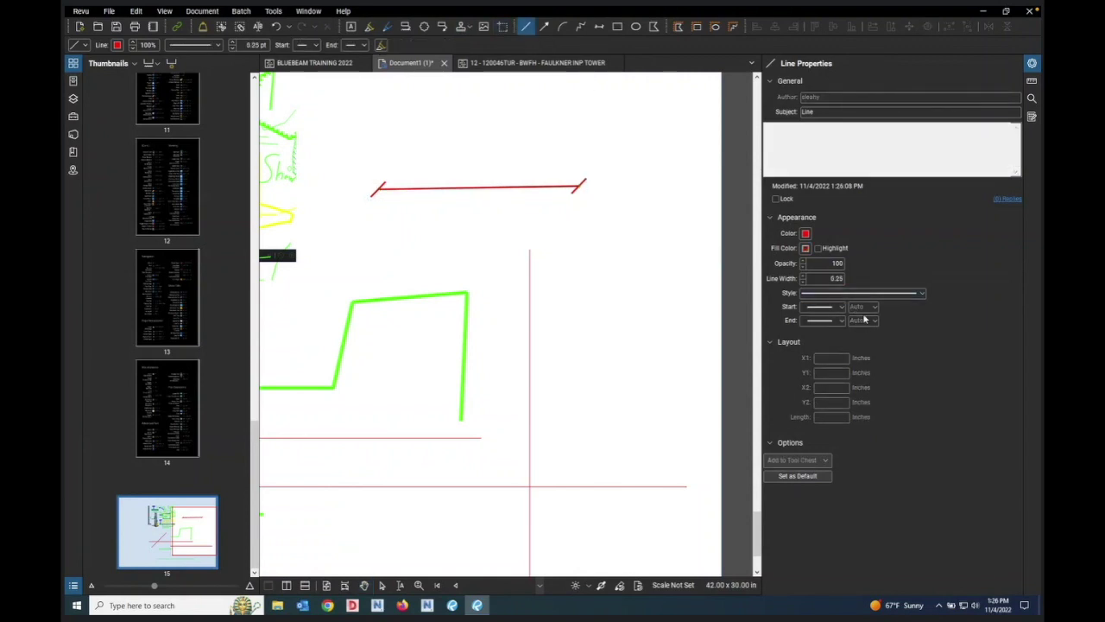
click(922, 293)
scroll(907, 397, down, 5)
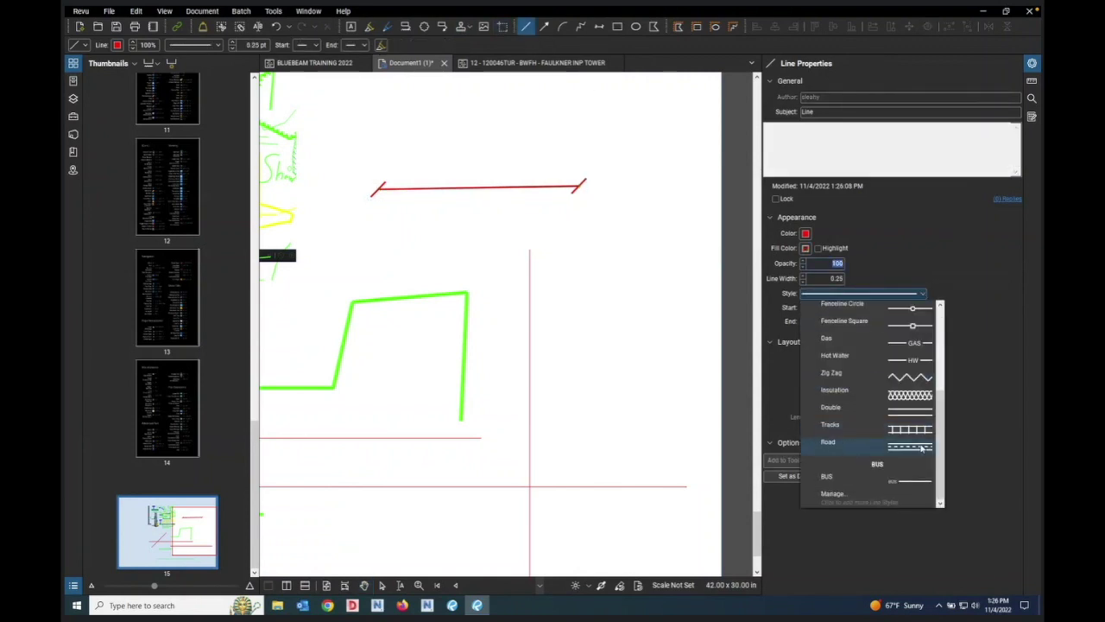
click(917, 481)
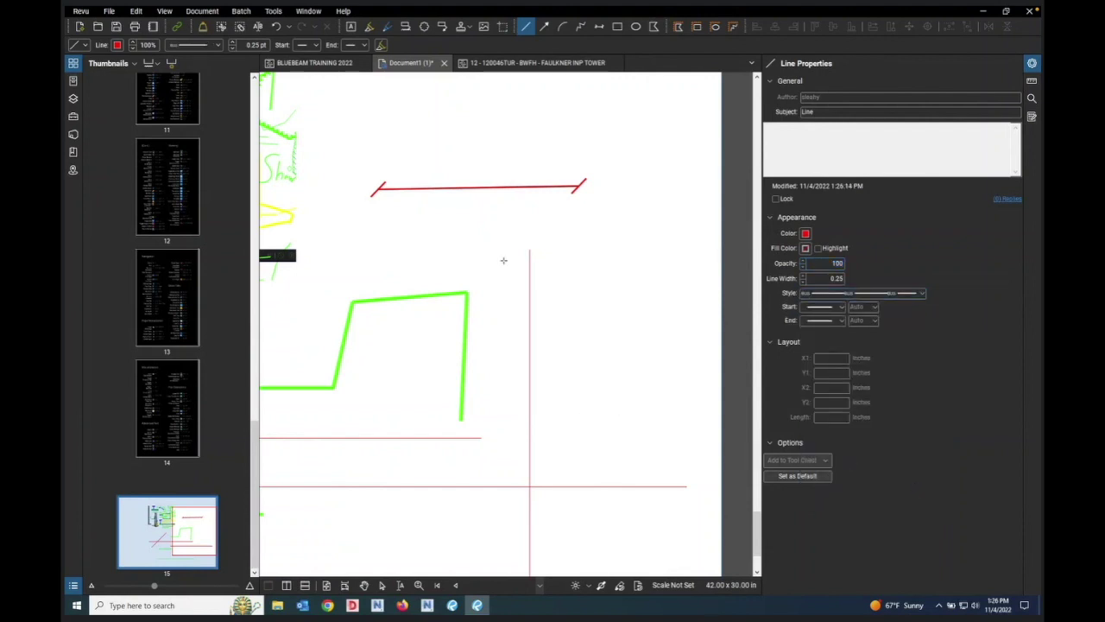
drag(338, 230, 651, 231)
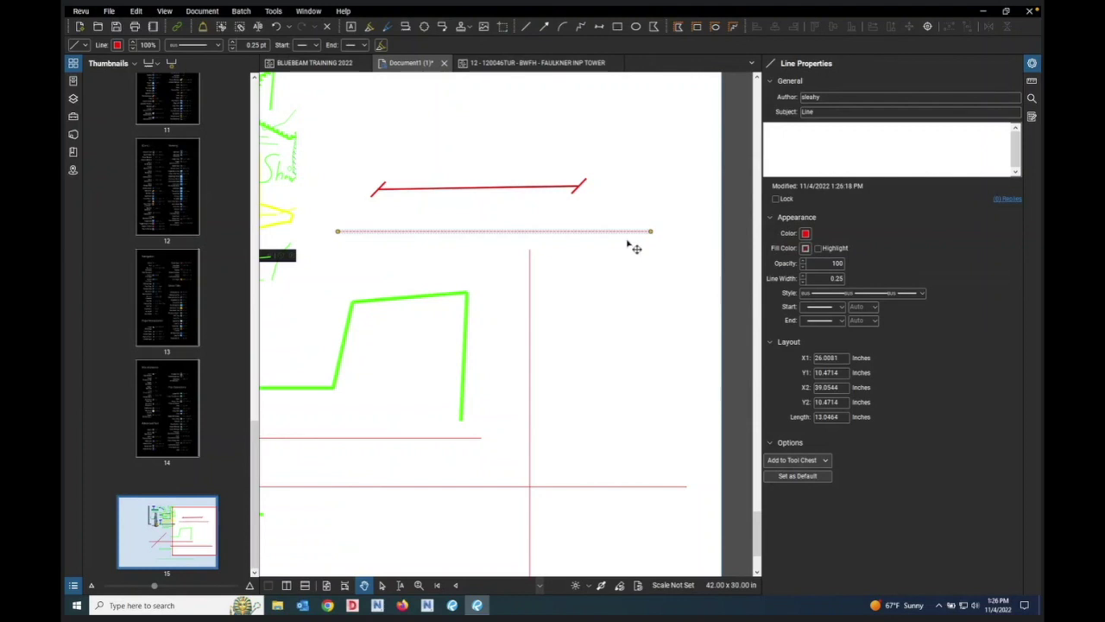
scroll(538, 218, up, 6)
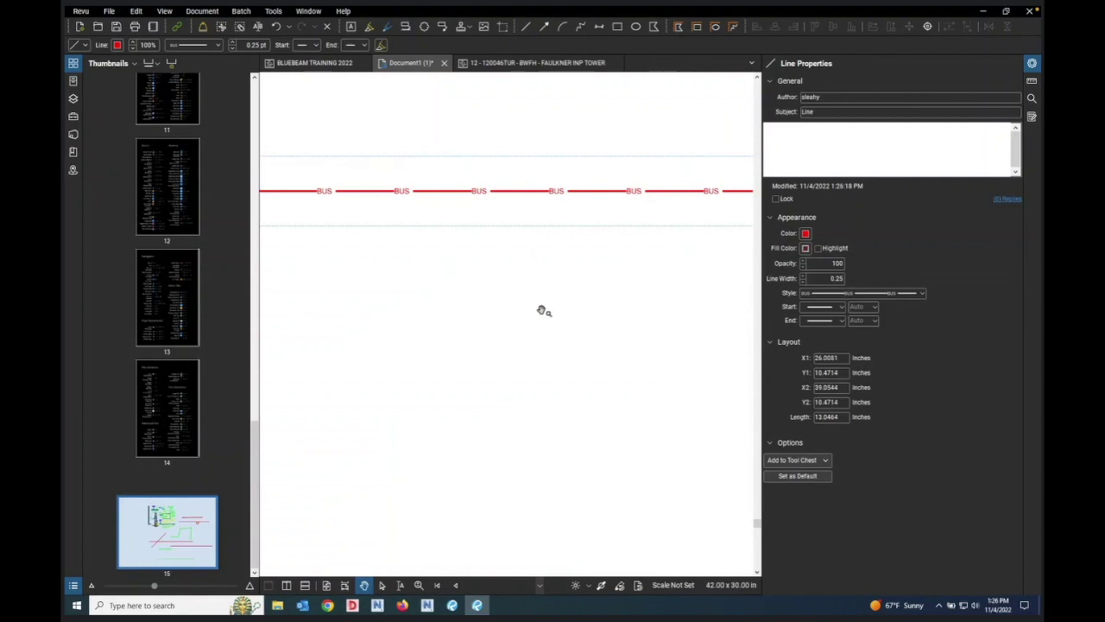
scroll(553, 314, up, 3)
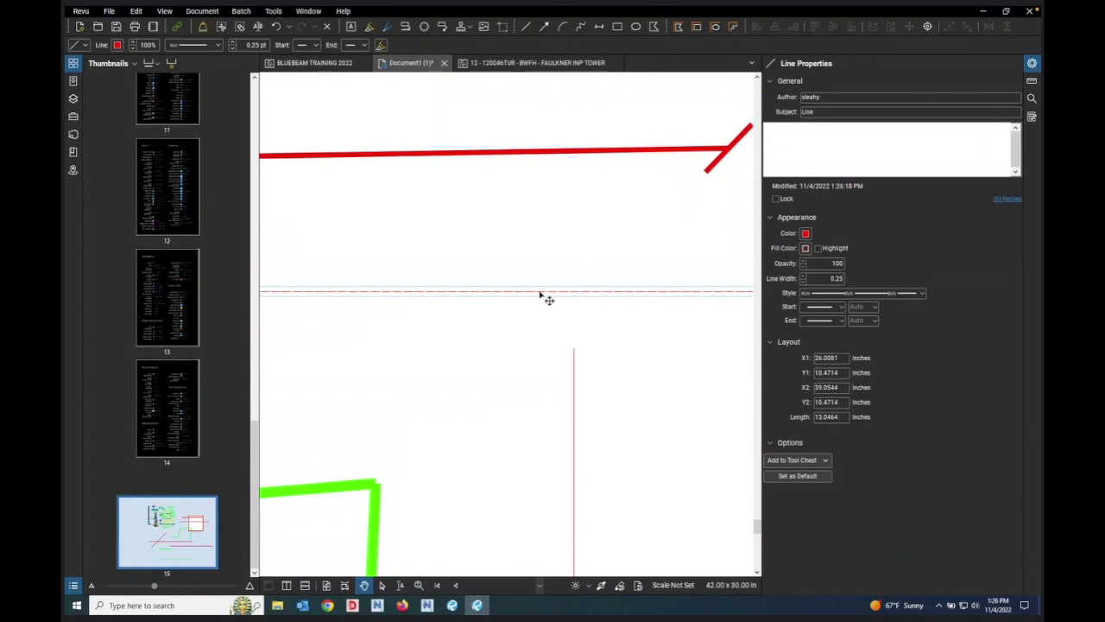
scroll(540, 294, up, 5)
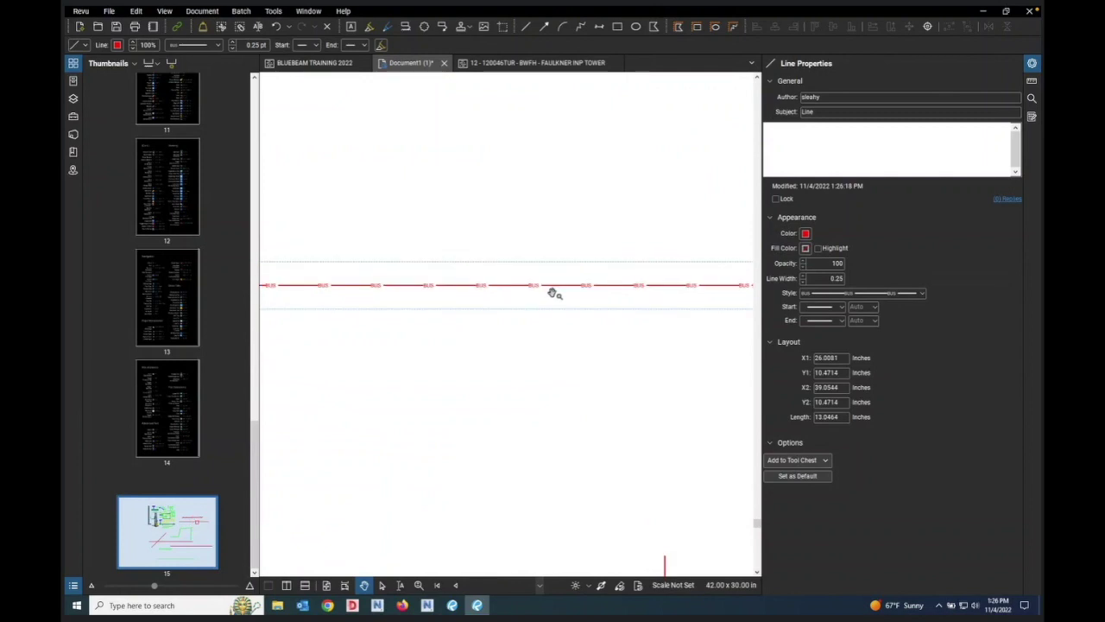
Step: Review the available sets in the line style manager and close it
click(922, 296)
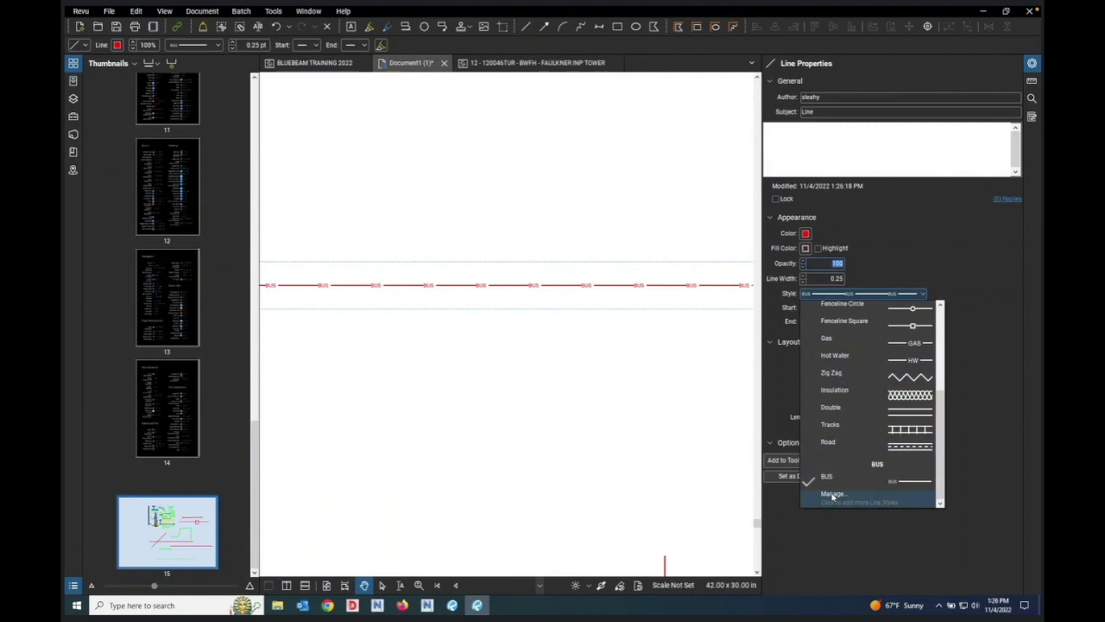
click(832, 495)
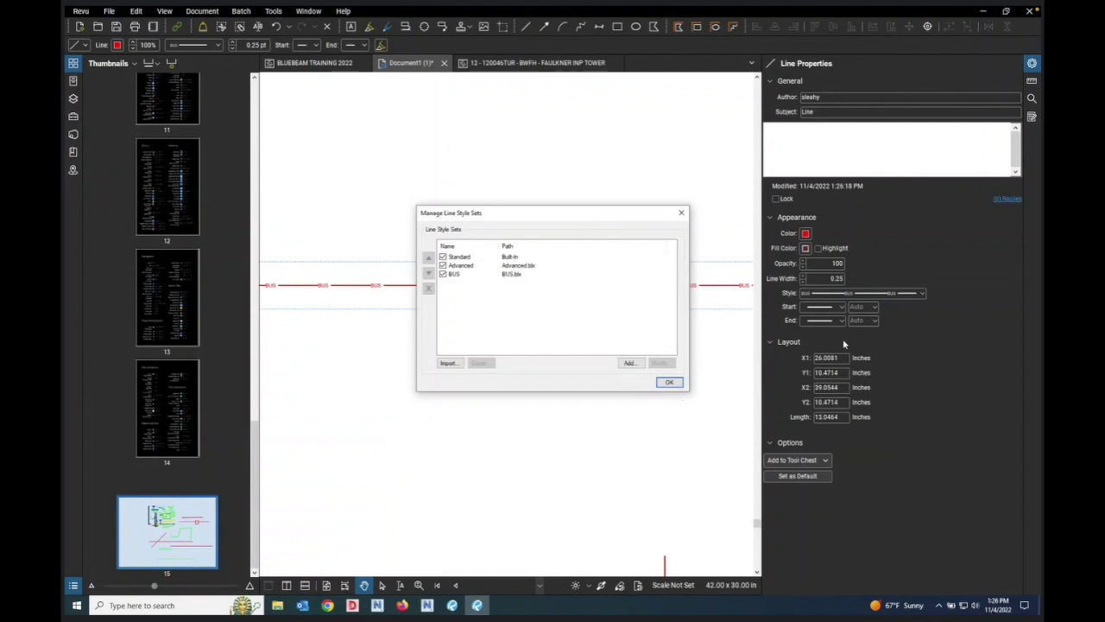
click(680, 386)
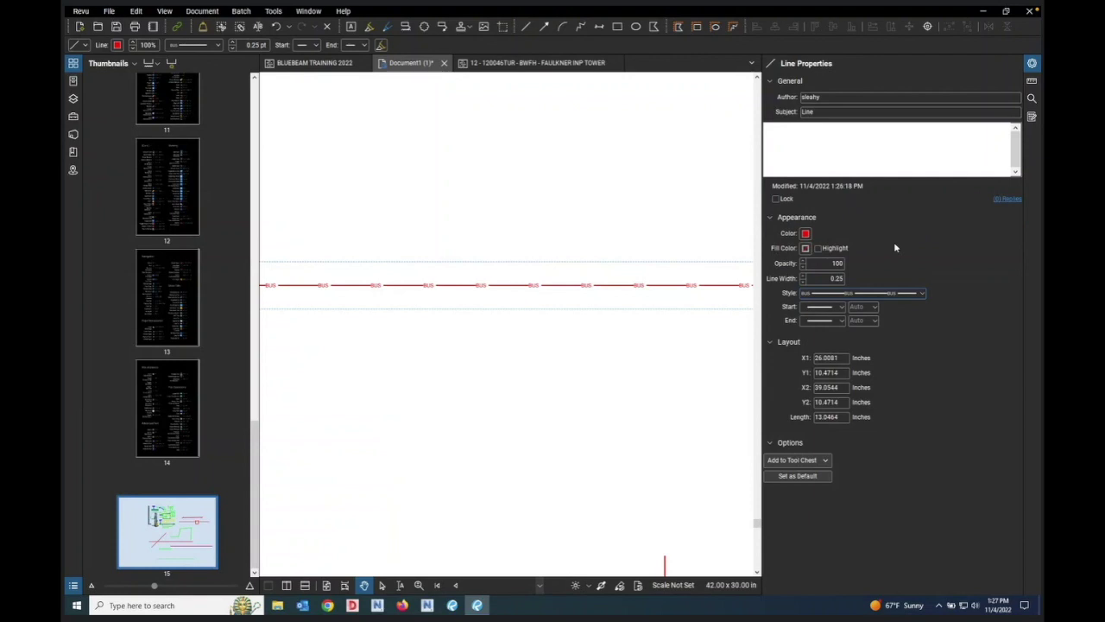
Step: Turn on highlighting for the BUS-style line and compare its appearance up close and from farther out
click(819, 248)
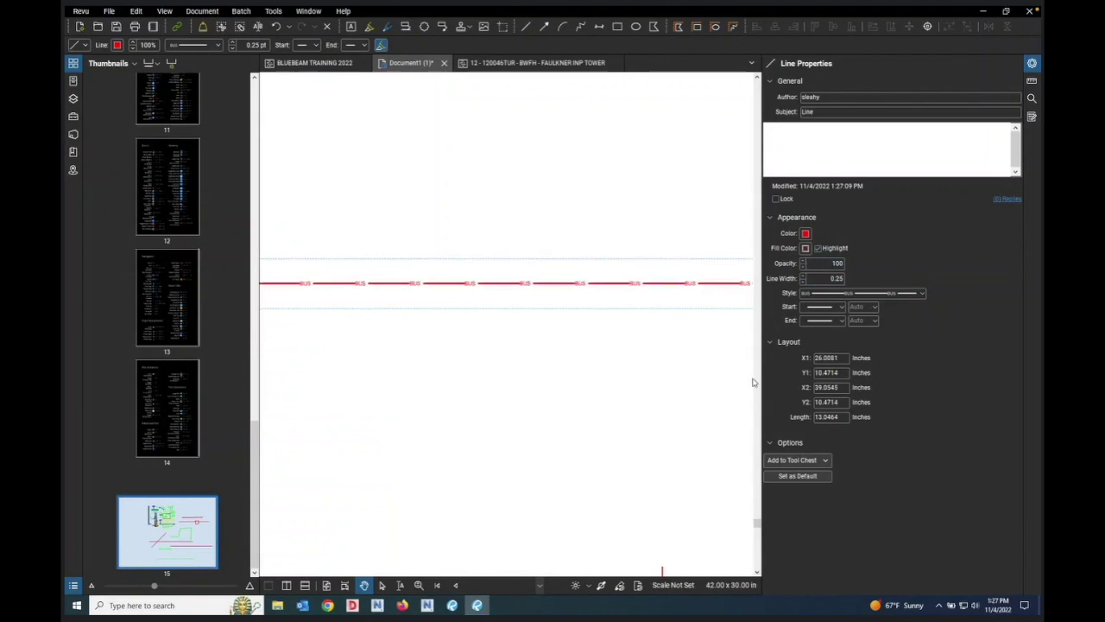
scroll(693, 437, up, 3)
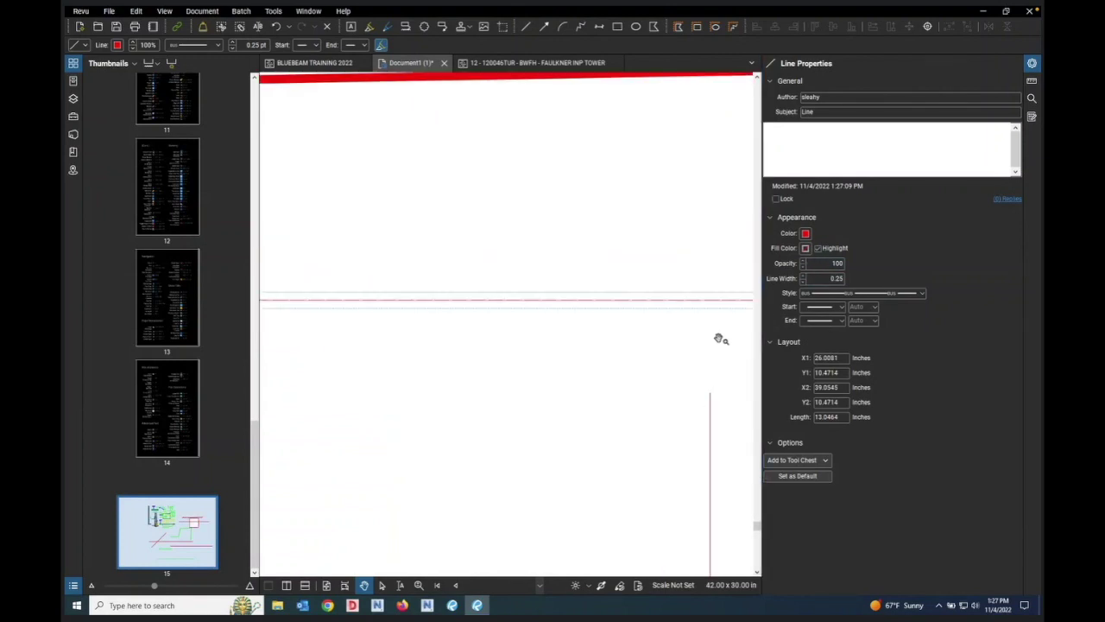
scroll(720, 339, down, 3)
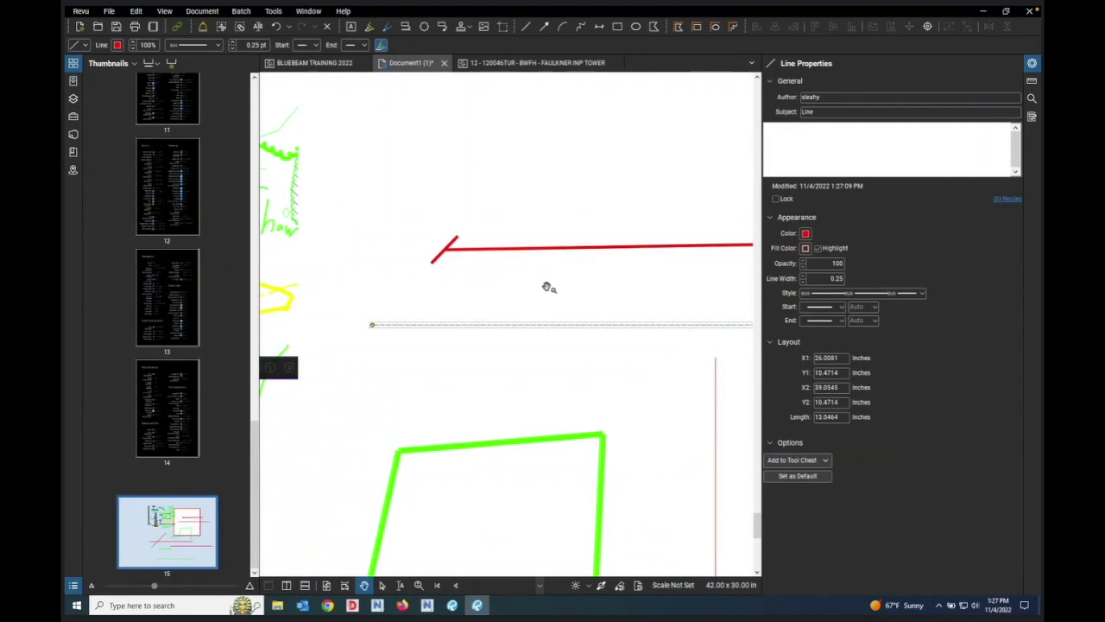
scroll(542, 328, up, 4)
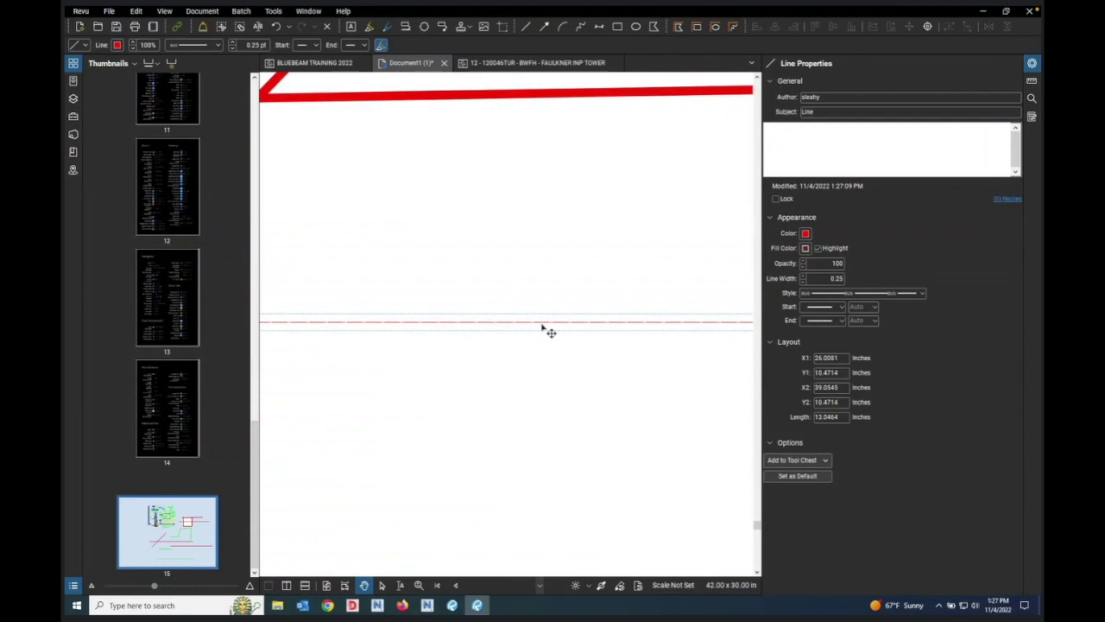
click(831, 262)
scroll(575, 248, up, 3)
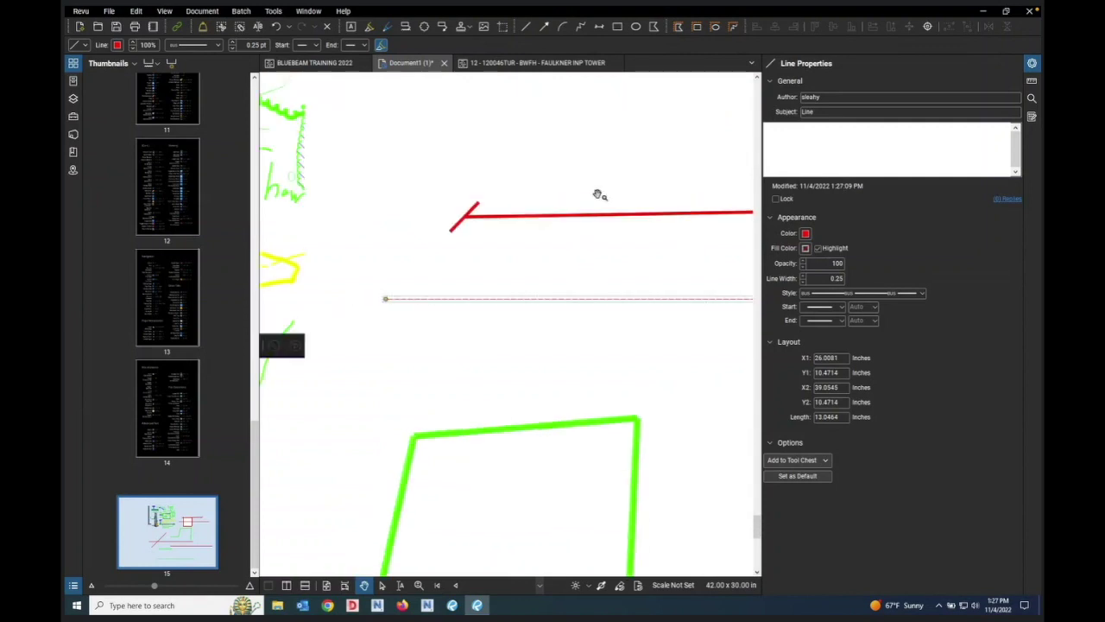
Step: Turn on highlighting for the thick slash-ended line and move the line slightly down and to the left
click(568, 262)
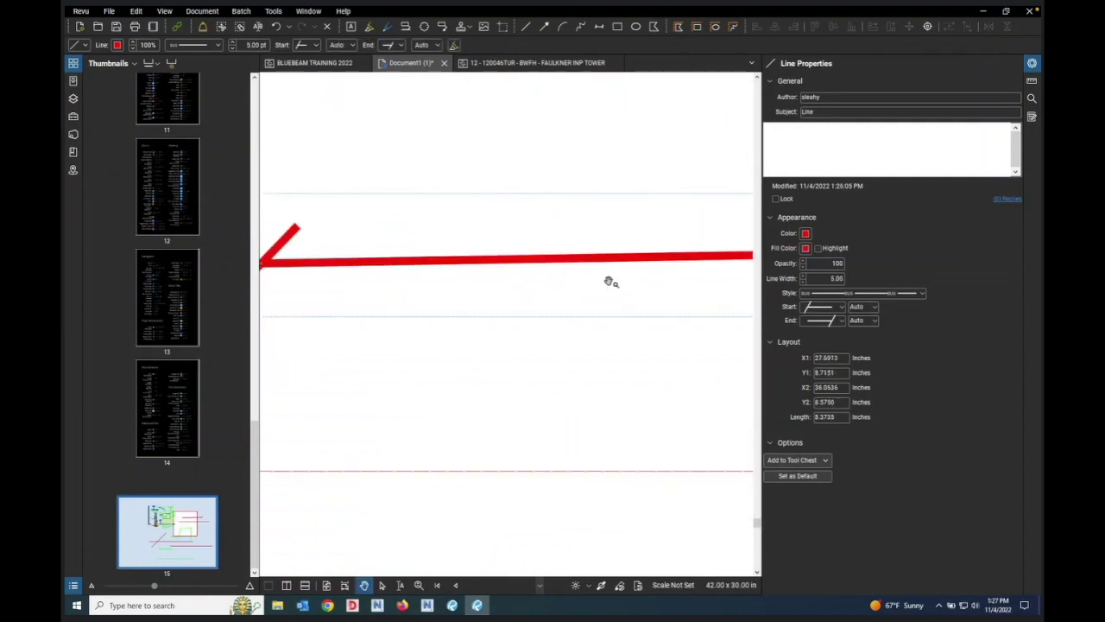
click(819, 248)
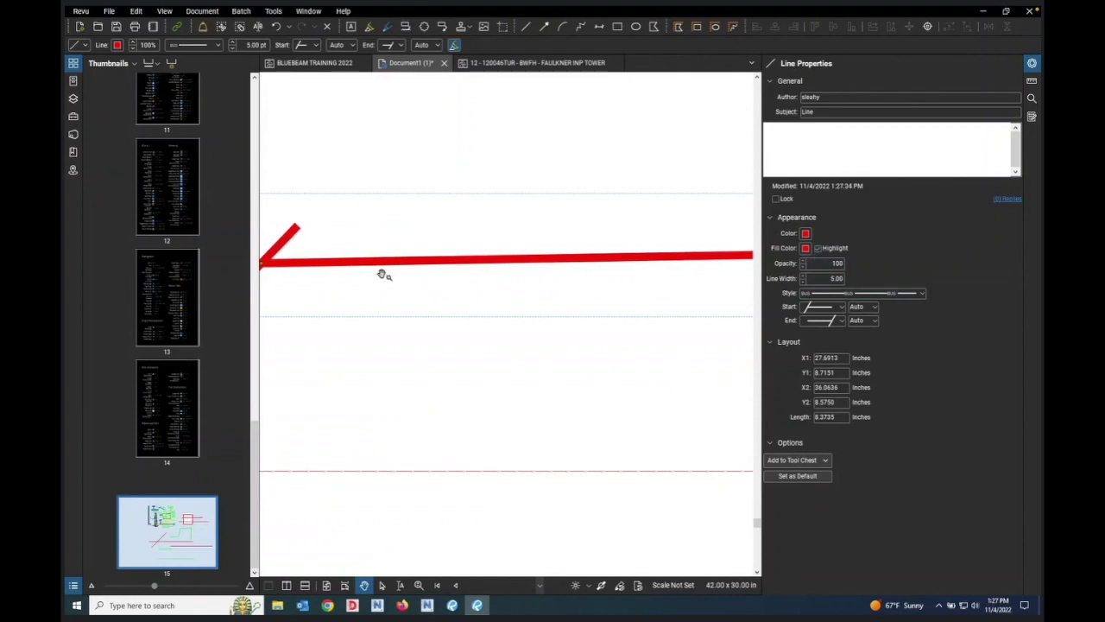
scroll(501, 246, down, 2)
drag(521, 260, 471, 282)
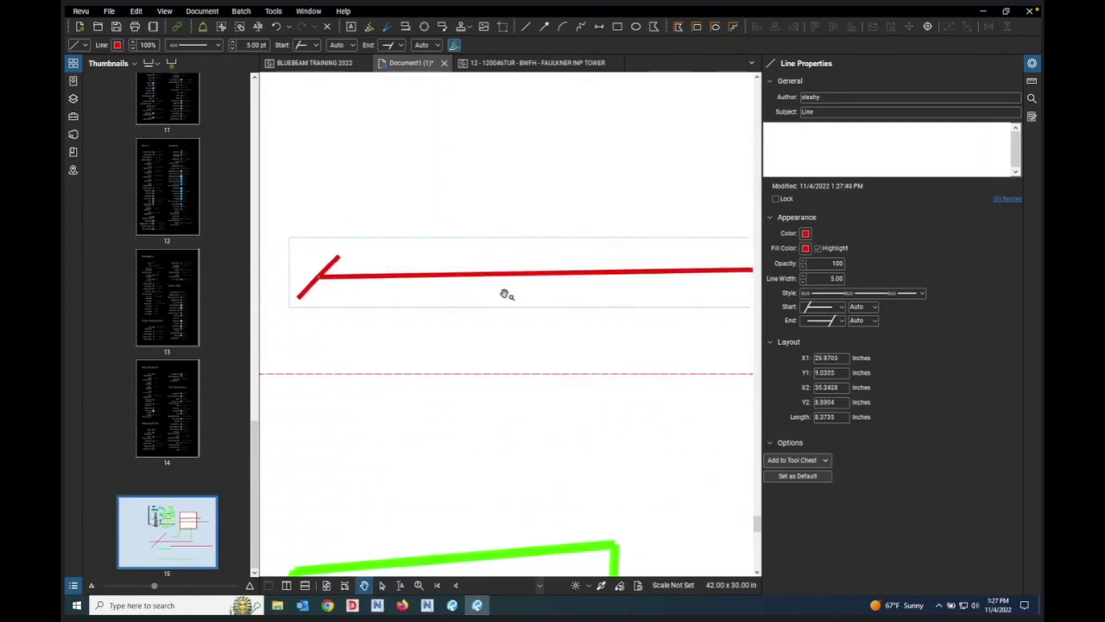
Step: Turn off highlighting for the thick slash-ended line and lower its opacity to 30
click(803, 270)
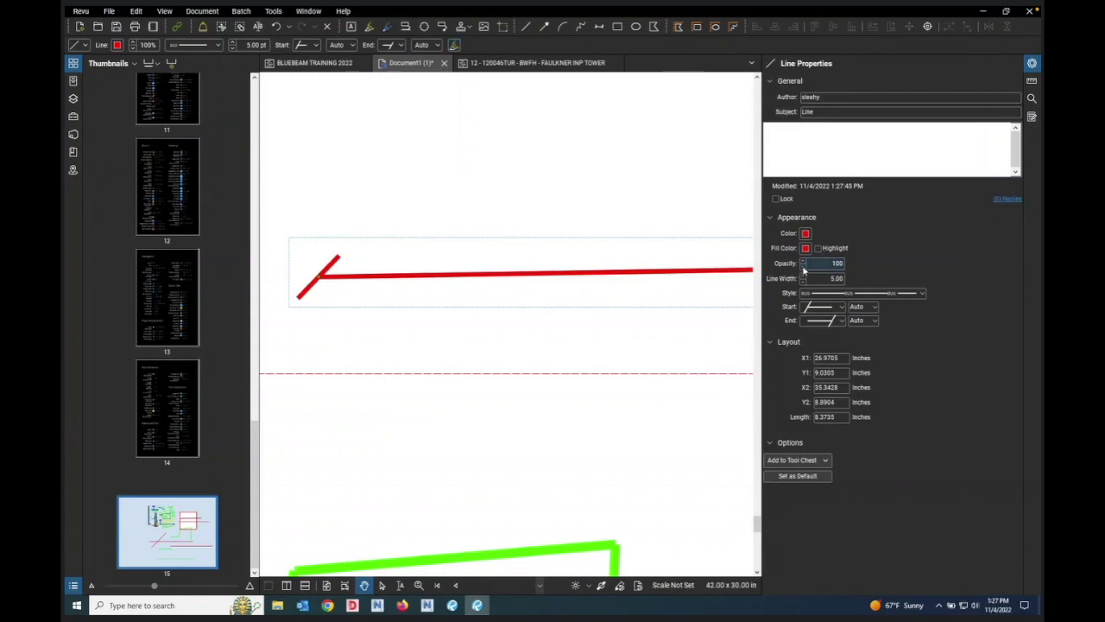
click(803, 268)
click(803, 267)
click(803, 268)
click(803, 268)
click(803, 268)
click(803, 268)
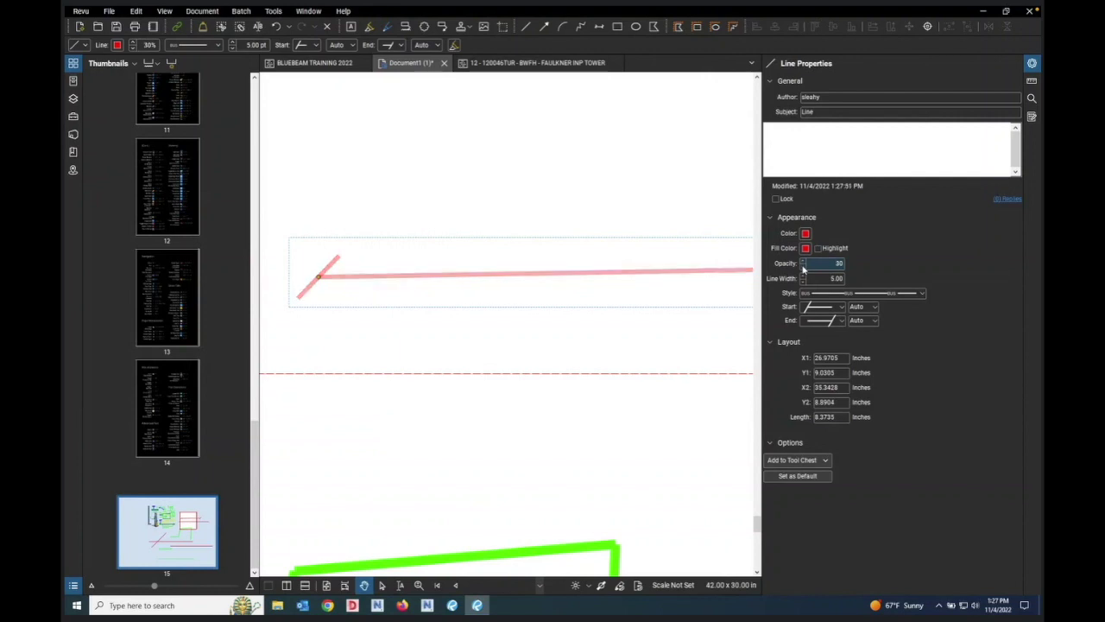
Step: Move the faded slash-ended line upward by about one inch and set its opacity back to 100
drag(592, 281, 570, 219)
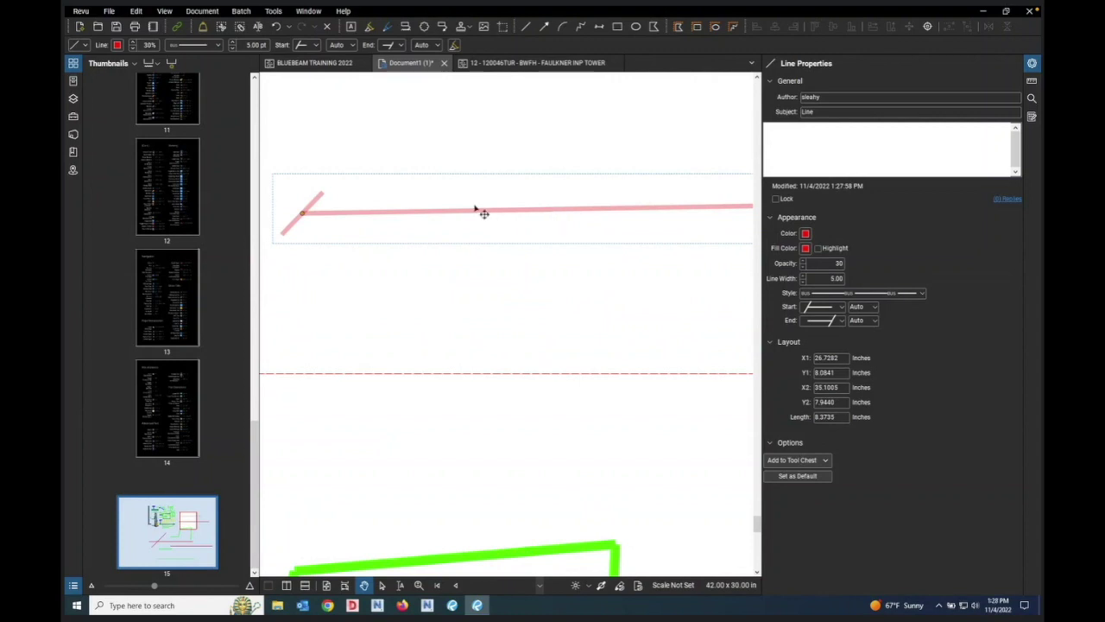
click(802, 264)
scroll(803, 263, up, 6)
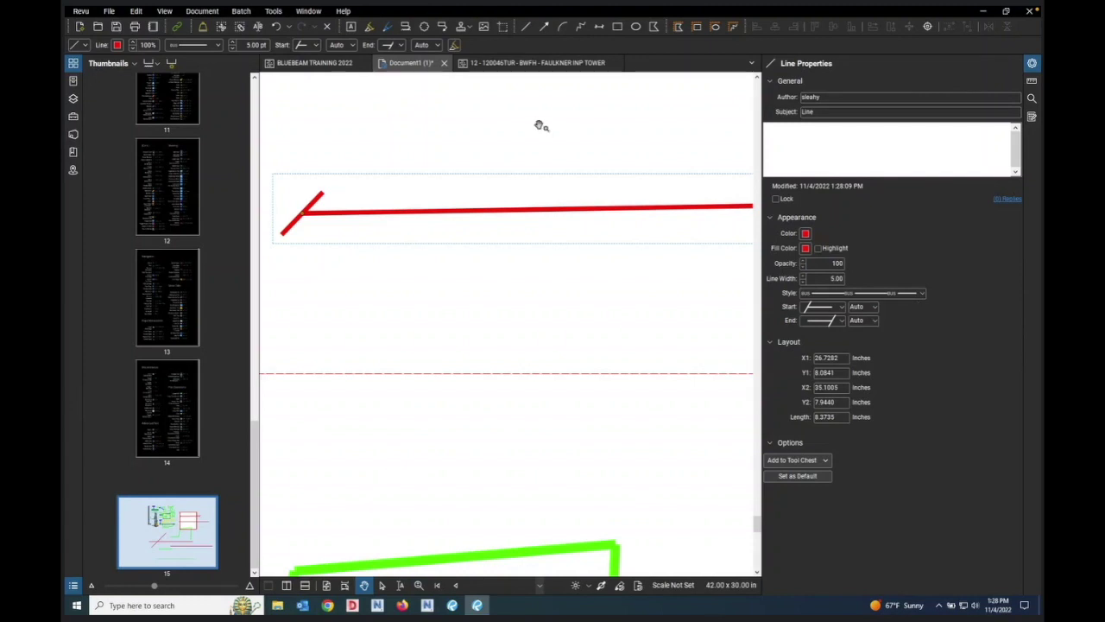
Step: Draw an arrow about 2.12 inches long to the right of the image's hatched edge, with its arrowhead on that edge
click(545, 27)
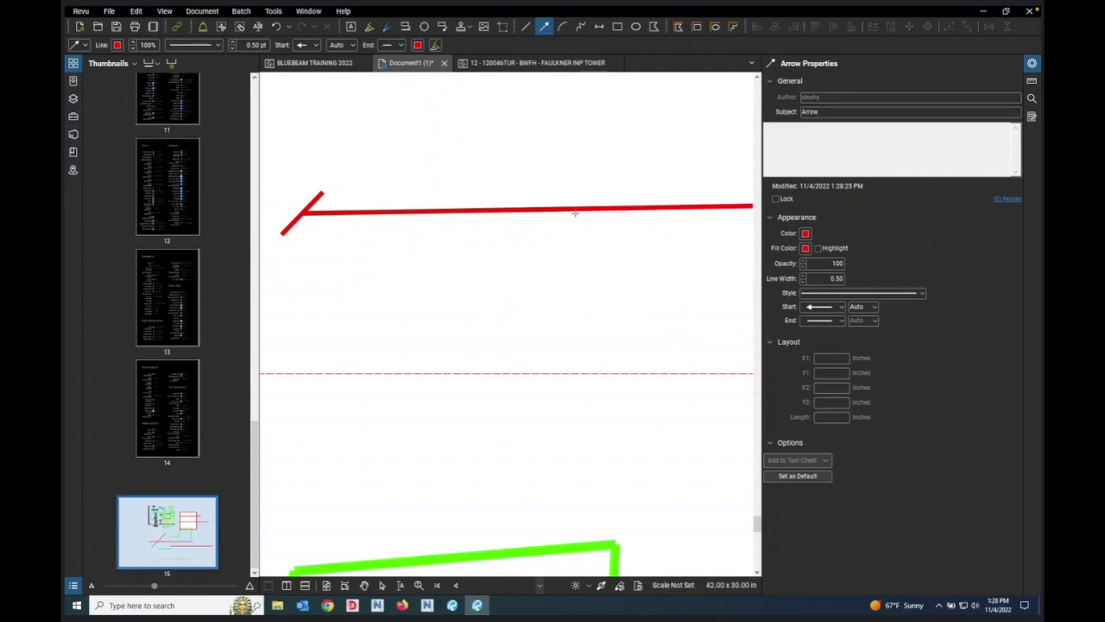
scroll(574, 212, down, 4)
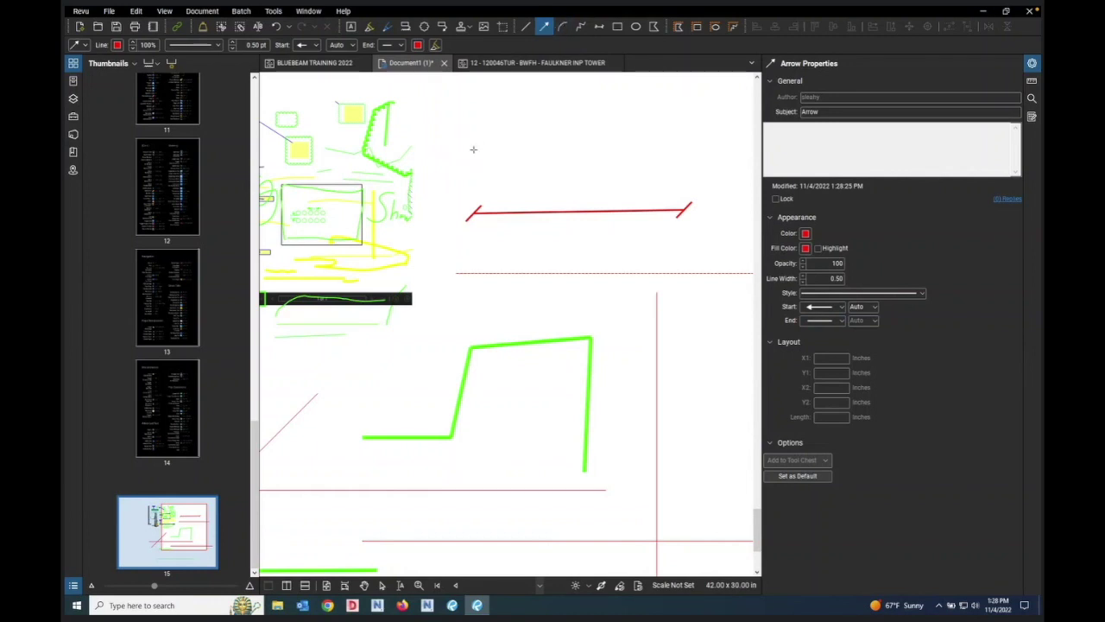
scroll(473, 148, up, 3)
drag(309, 260, 449, 248)
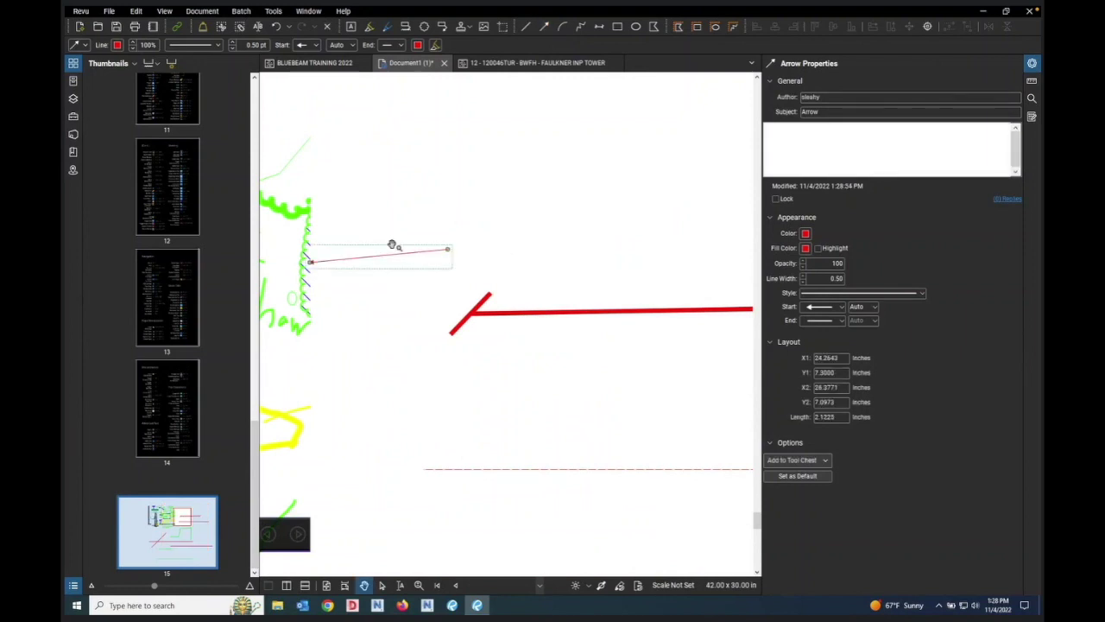
scroll(354, 269, up, 2)
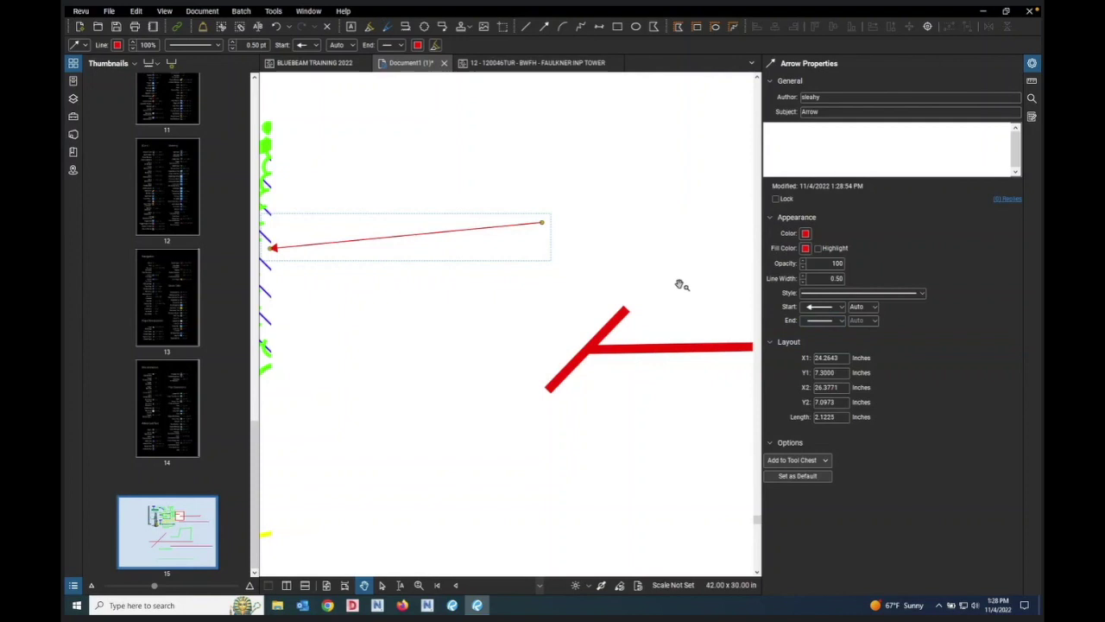
Step: Draw a second arrow about 1.49 inches long above the first one and give its end a filled arrowhead
click(545, 27)
drag(274, 200, 464, 173)
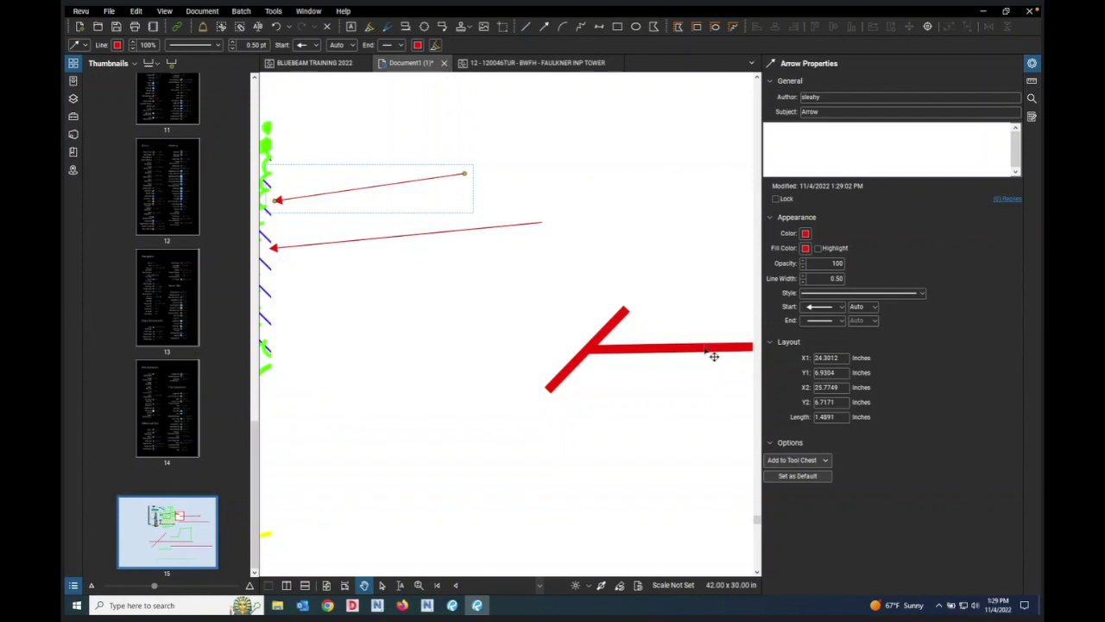
click(841, 320)
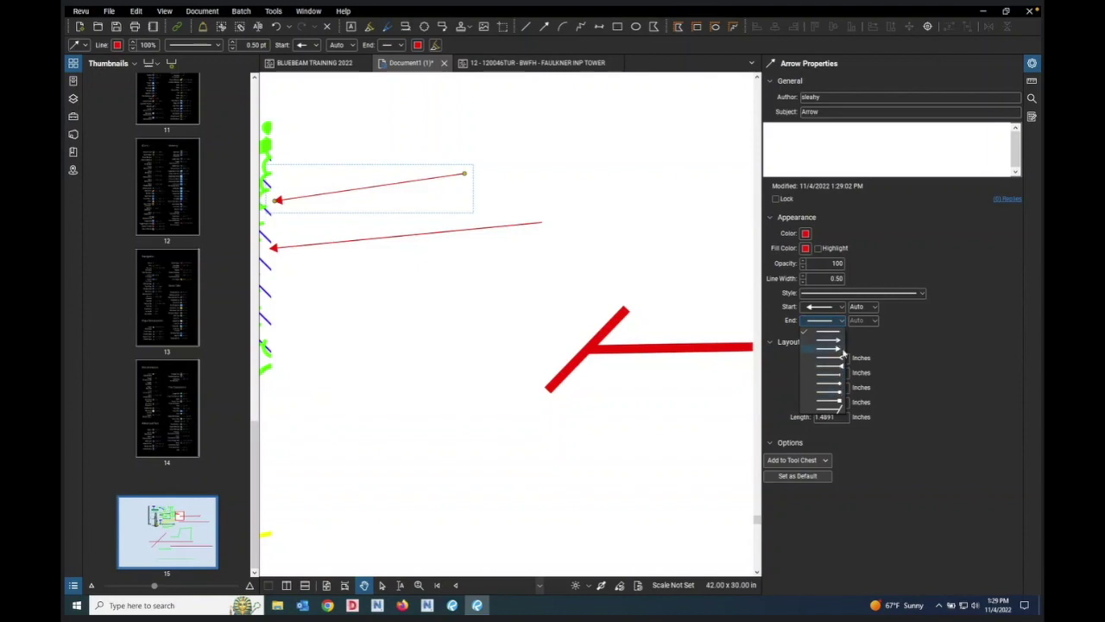
click(840, 349)
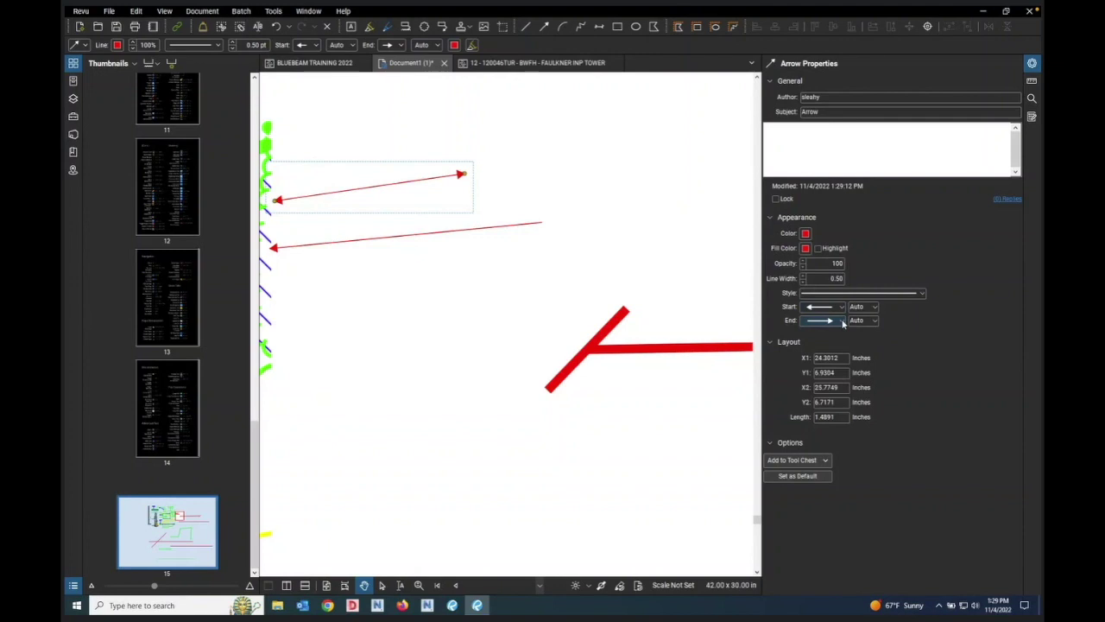
click(842, 323)
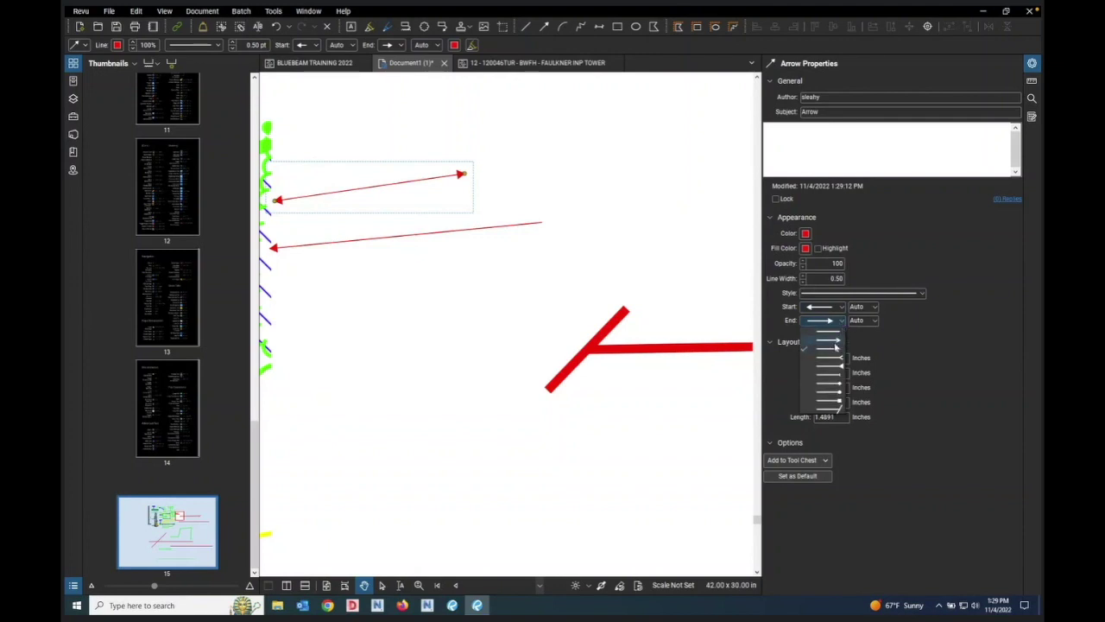
click(842, 324)
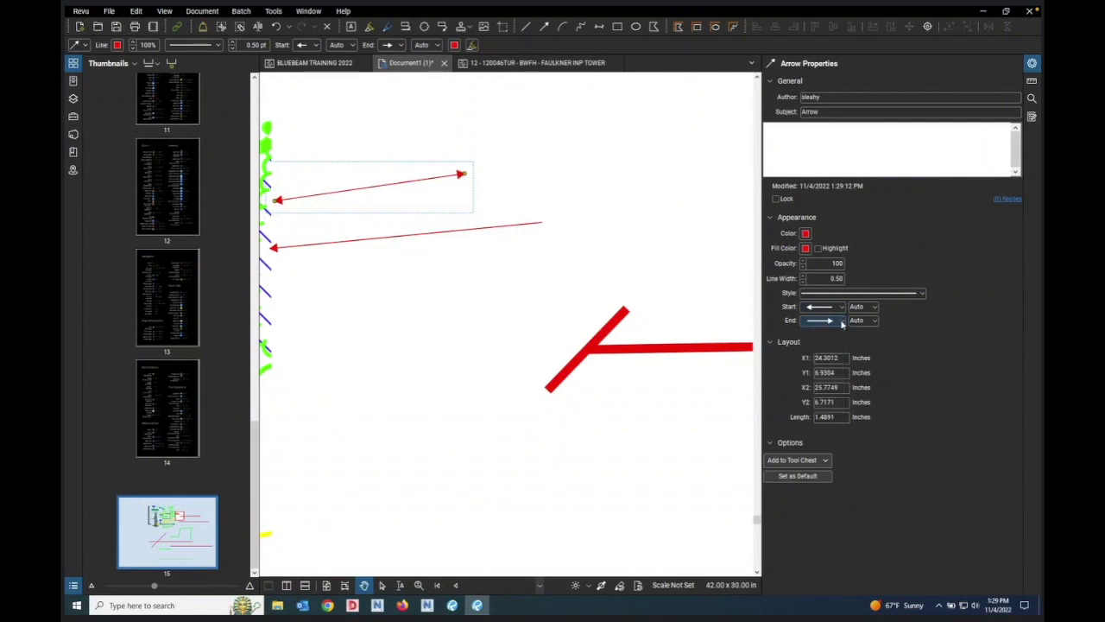
Step: Remove the arrowhead from the start of the upper arrow, keeping the filled arrowhead at its end
click(841, 308)
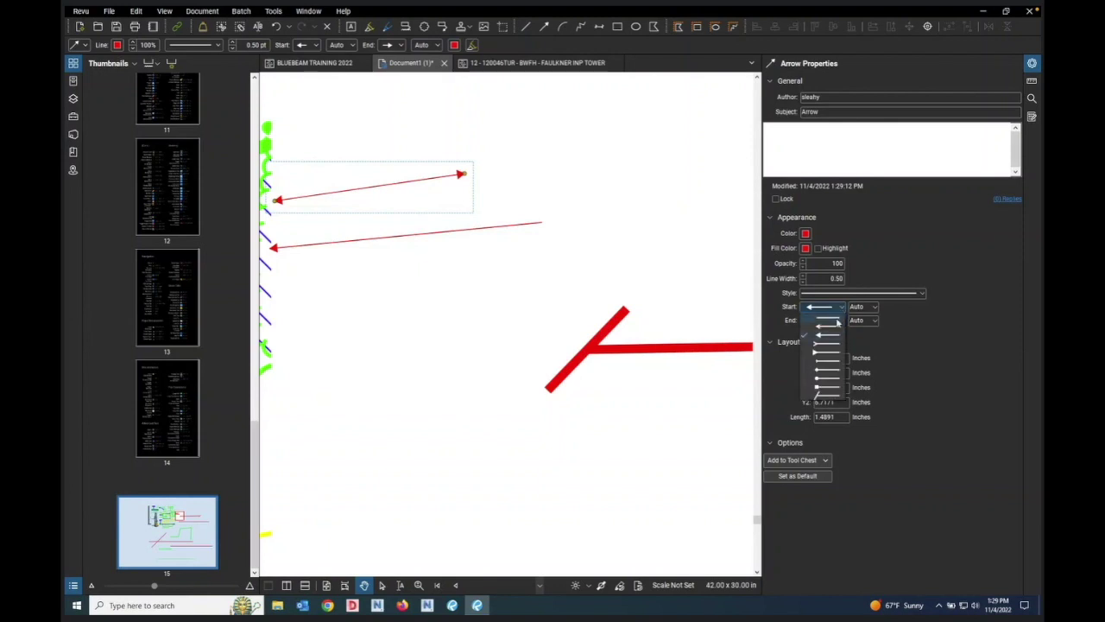
click(834, 323)
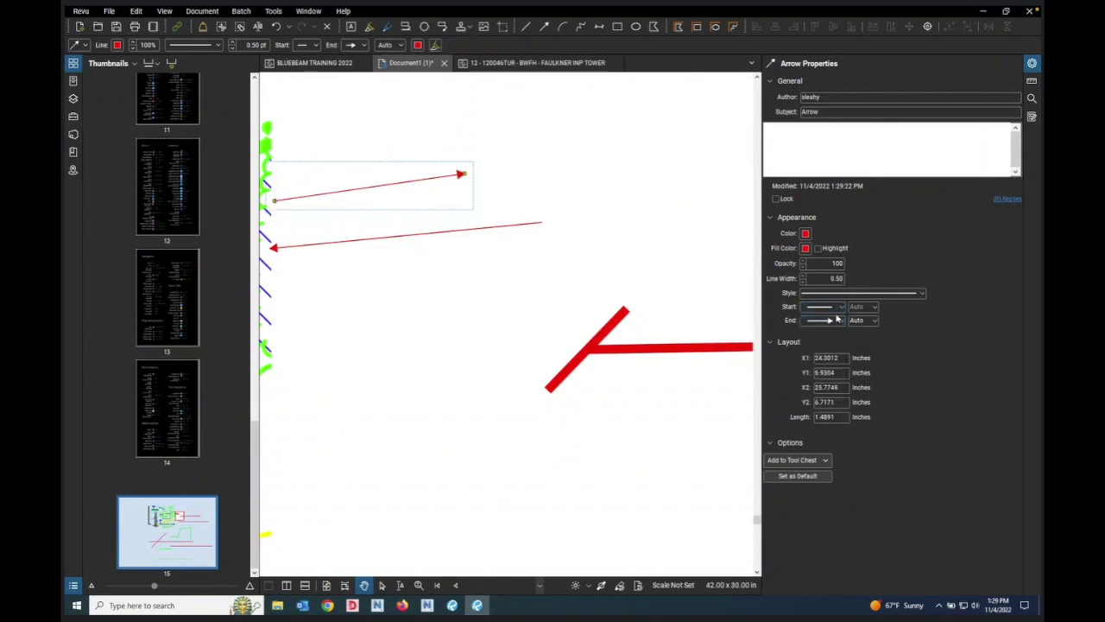
click(842, 323)
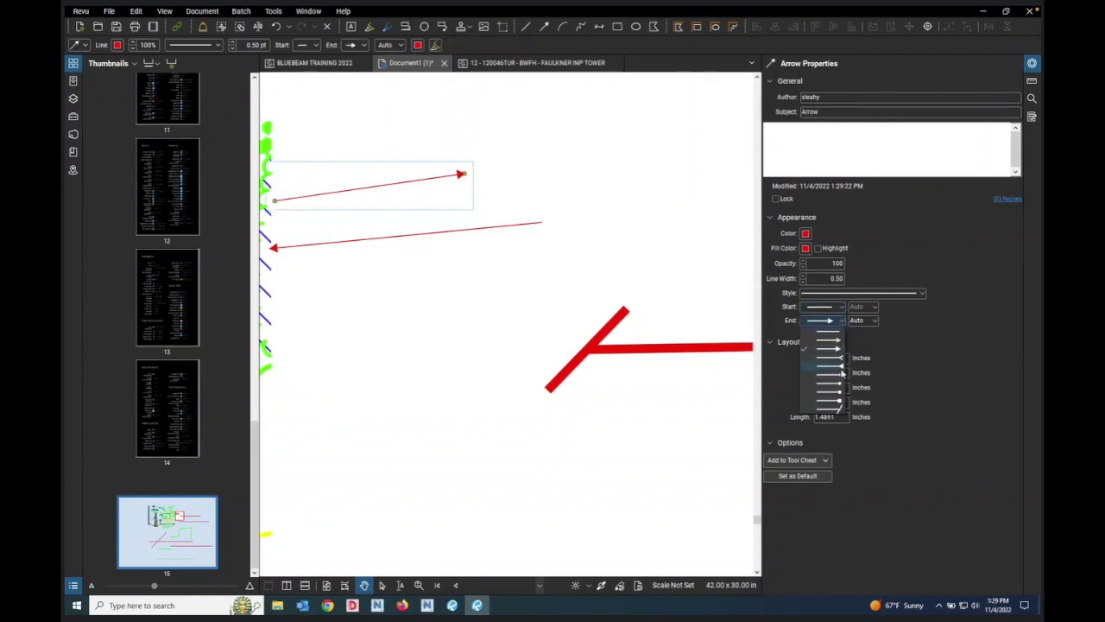
click(734, 286)
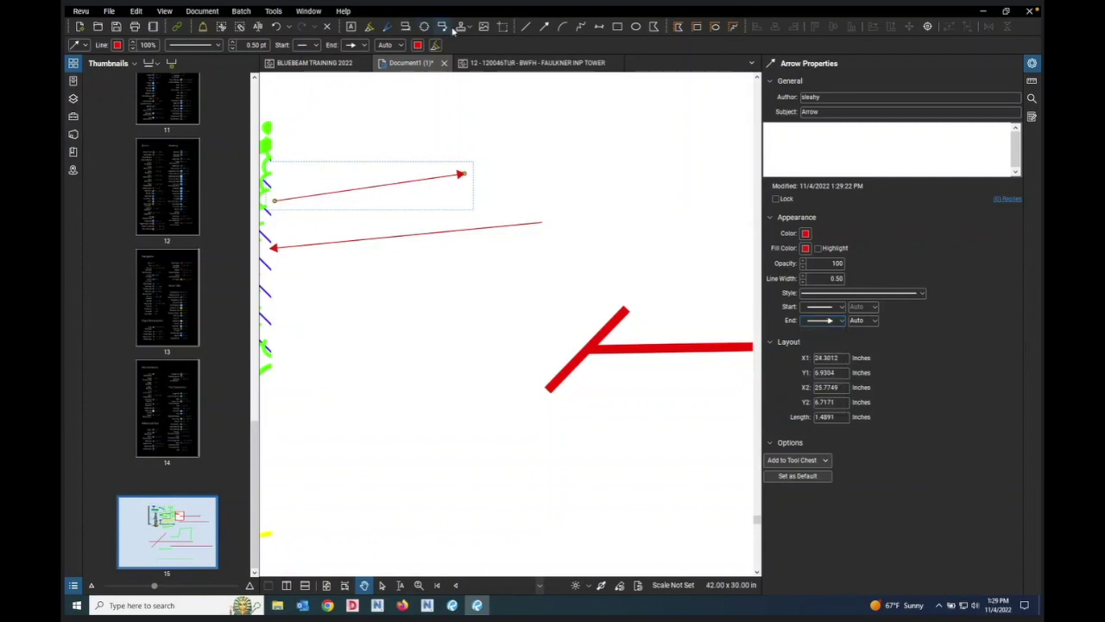
Step: Try the filled arrowhead as the Line tool's end symbol
click(524, 29)
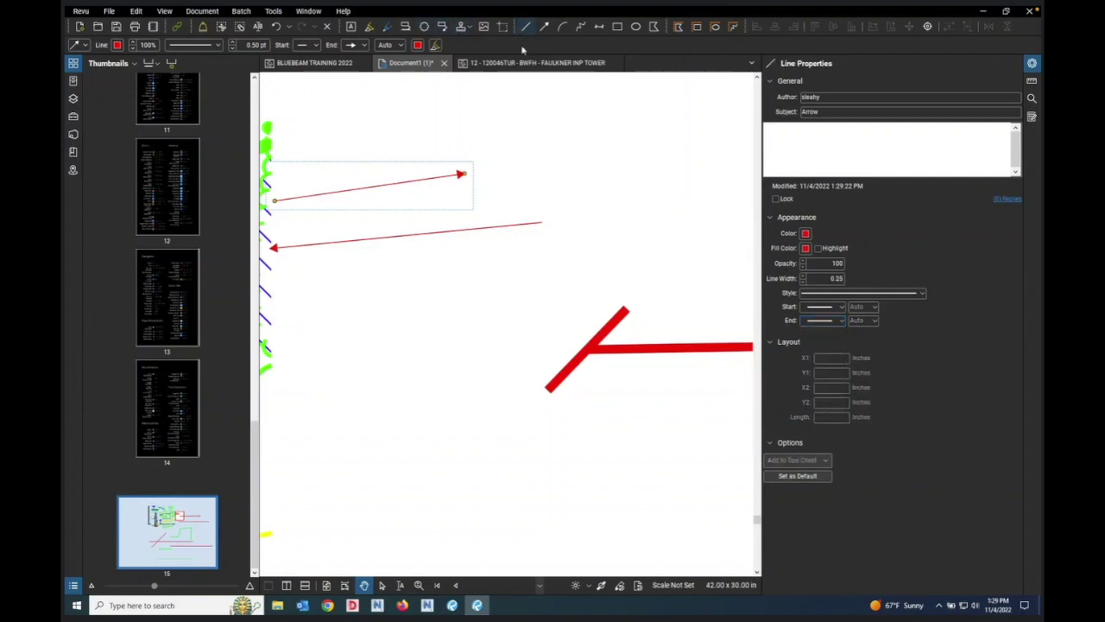
click(833, 321)
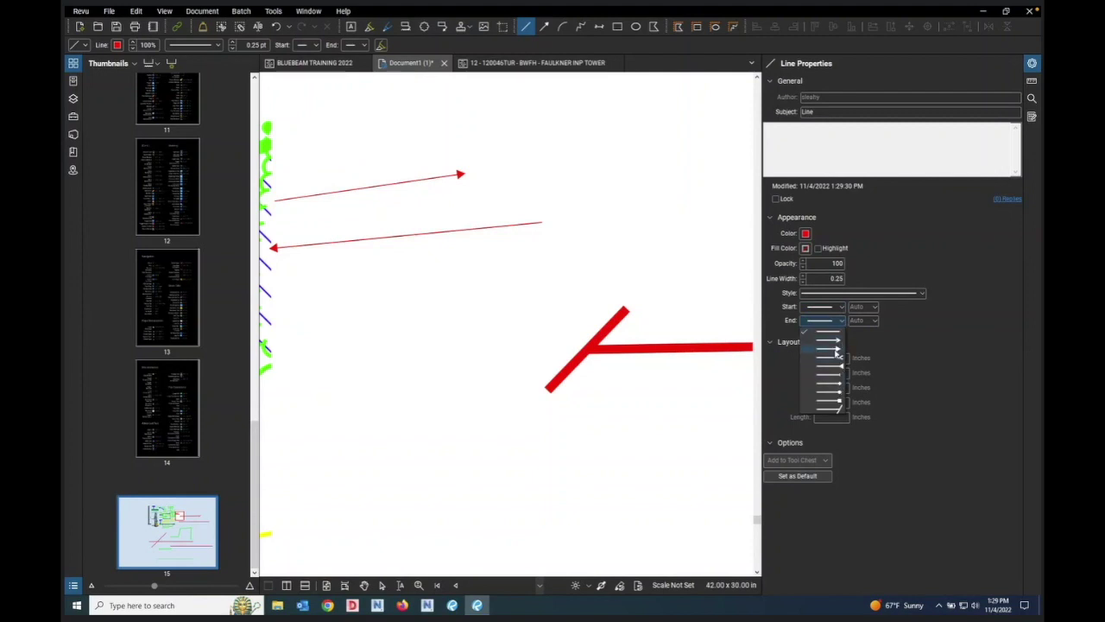
click(836, 351)
Step: Set the Arrow tool to a plain start and a filled arrowhead end, and draw a left-pointing arrow about 2.31 inches long below the other two
click(544, 27)
click(834, 308)
click(835, 321)
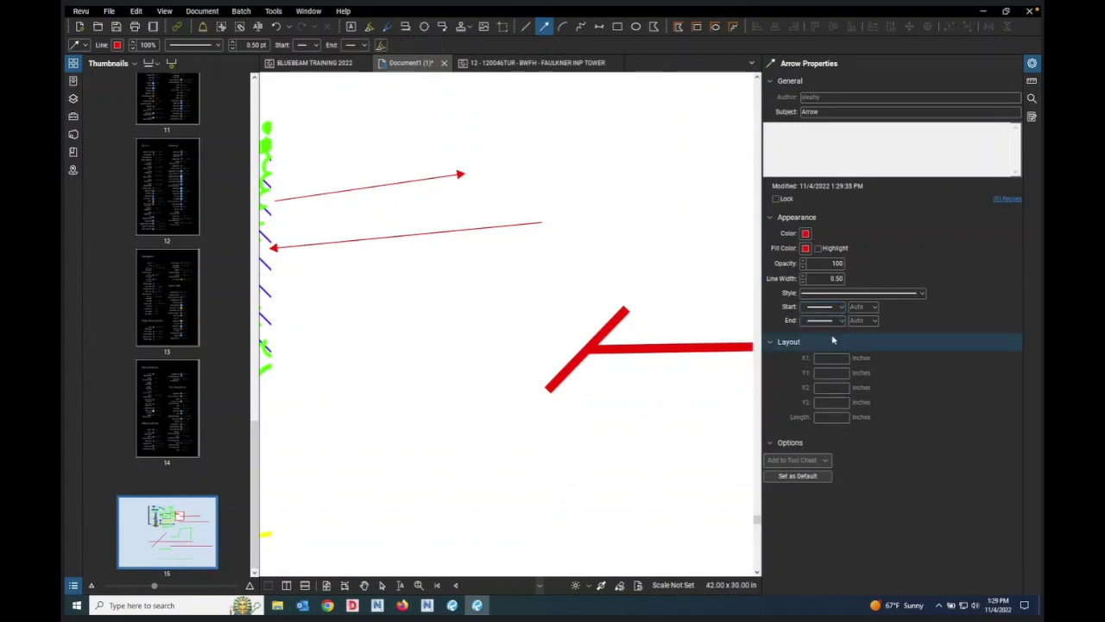
click(836, 320)
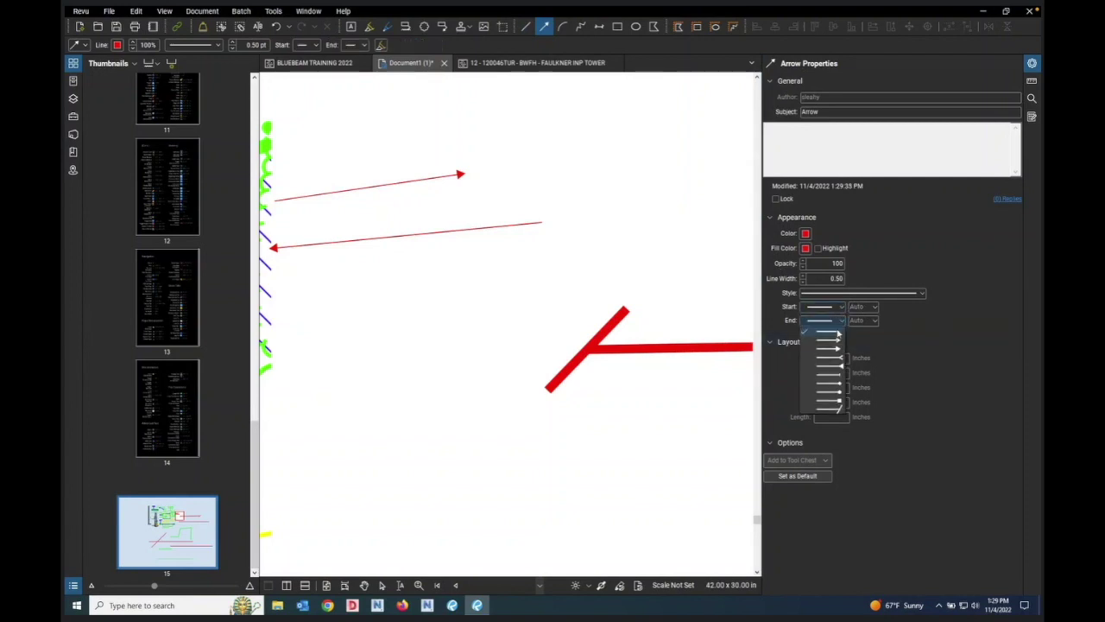
click(836, 348)
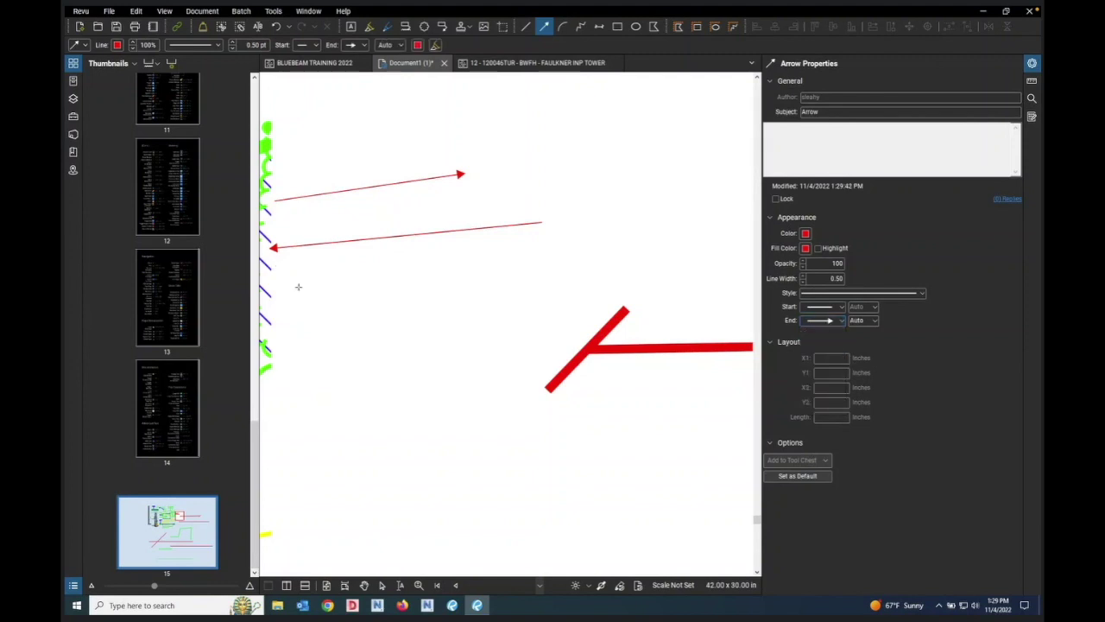
mouse_move(569, 256)
mouse_down()
mouse_move(316, 280)
mouse_move(274, 298)
mouse_up()
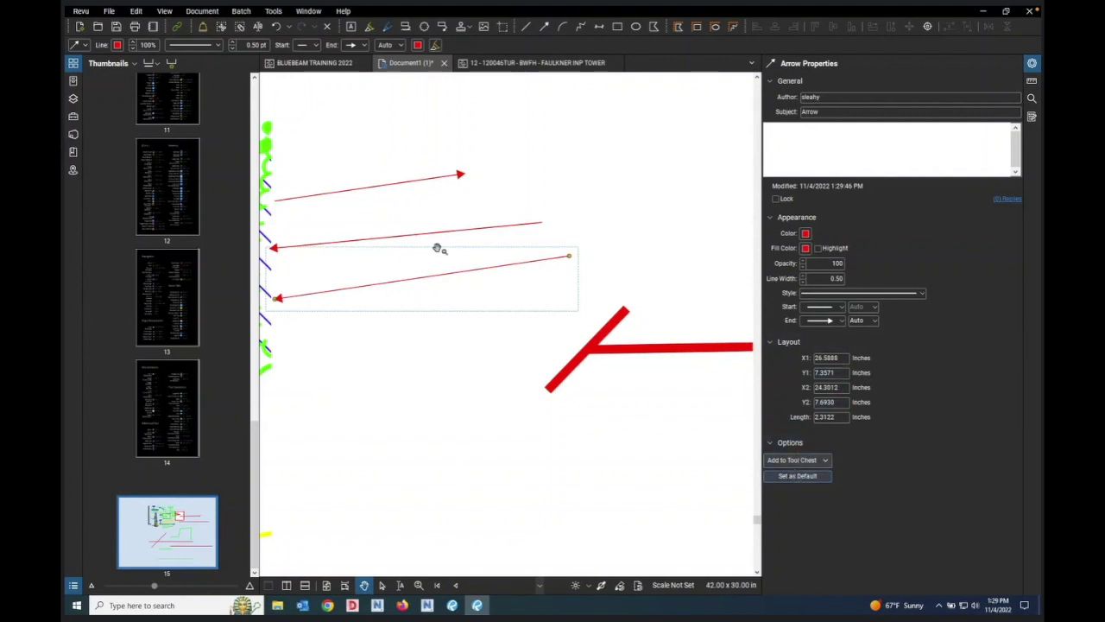
Step: Draw two more left-pointing arrows, one below the others and one about 1.88 inches long between the top two
click(544, 27)
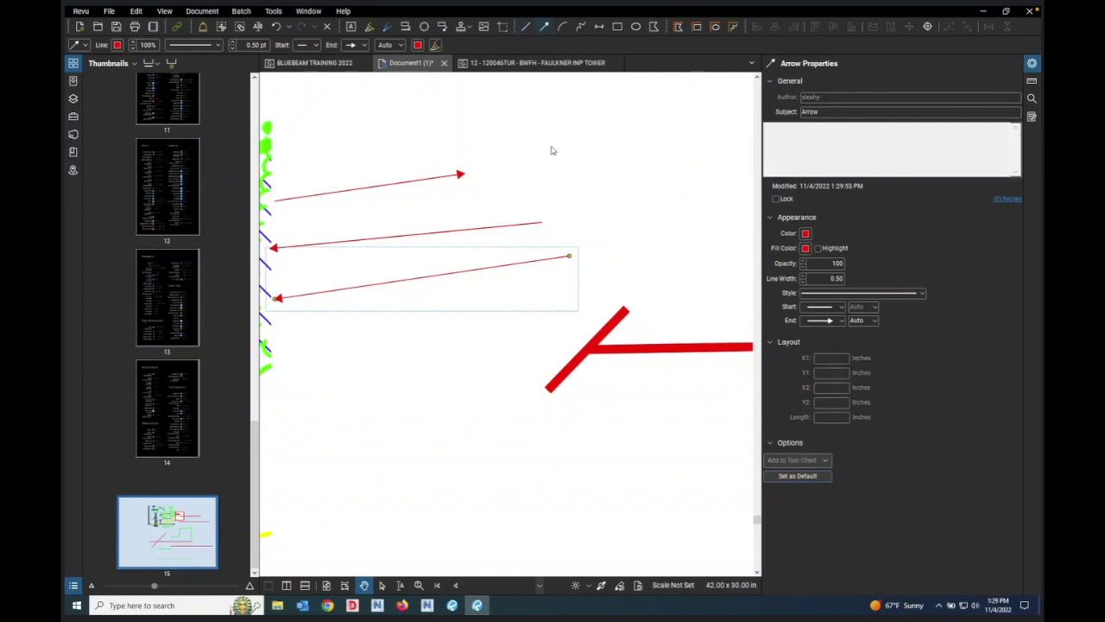
drag(570, 320, 315, 369)
click(530, 456)
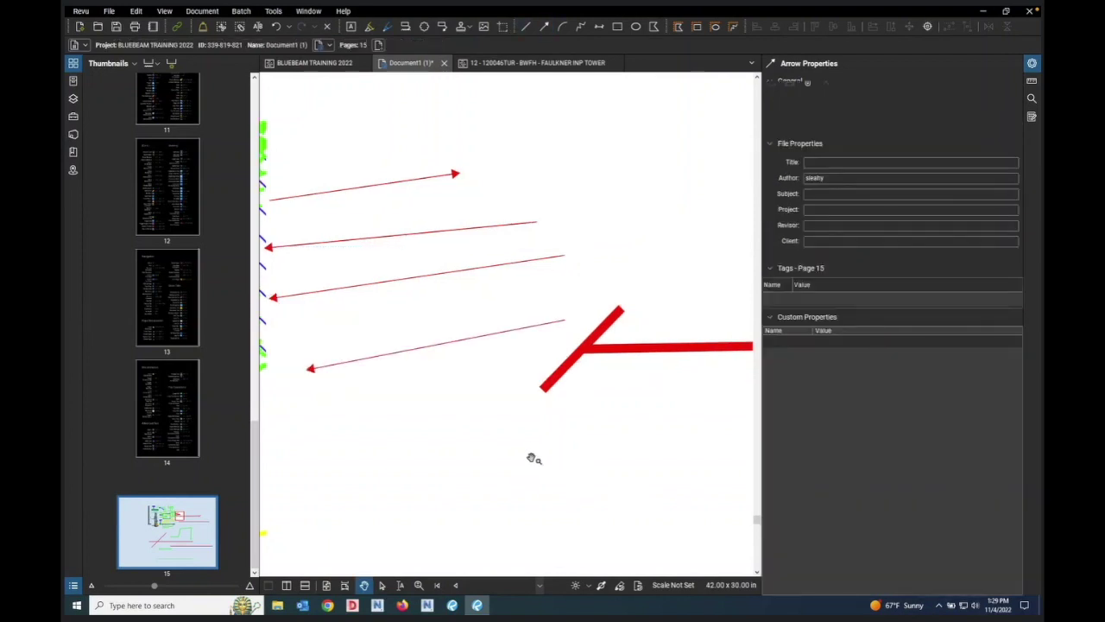
click(544, 27)
drag(533, 182, 294, 203)
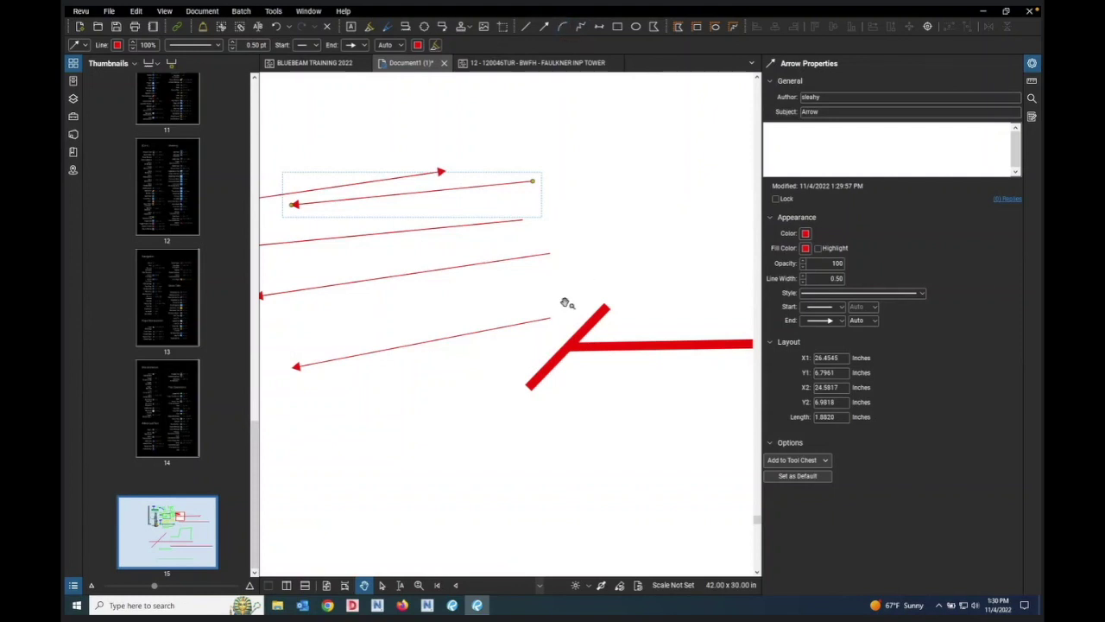
Step: Draw a vertical line about 1.74 inches long upward from the left end of the short horizontal green line
scroll(686, 264, down, 4)
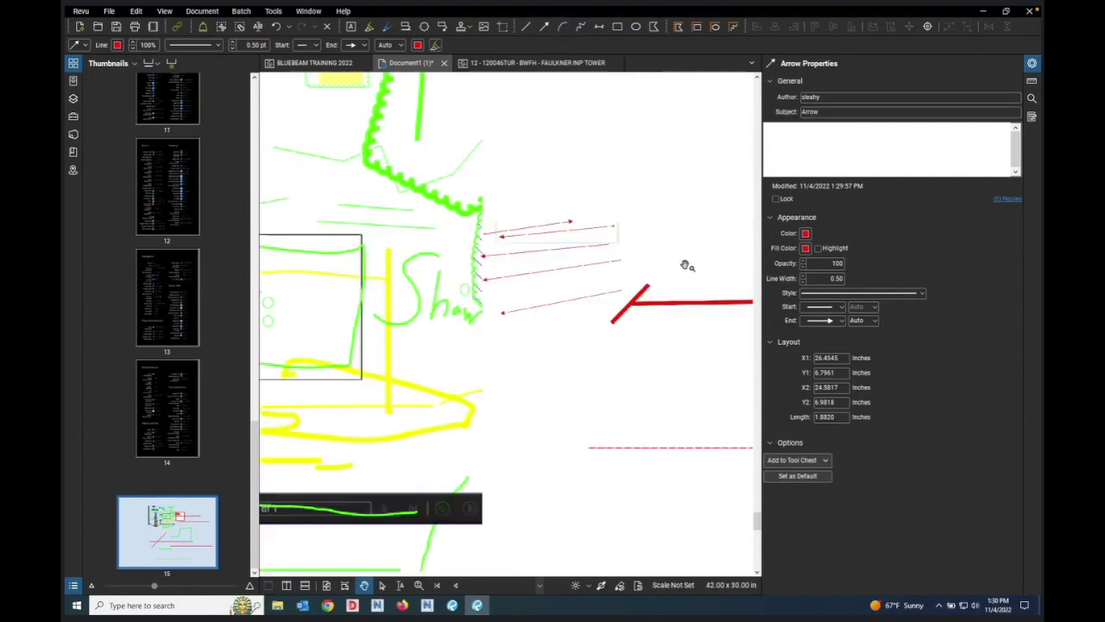
scroll(553, 337, down, 3)
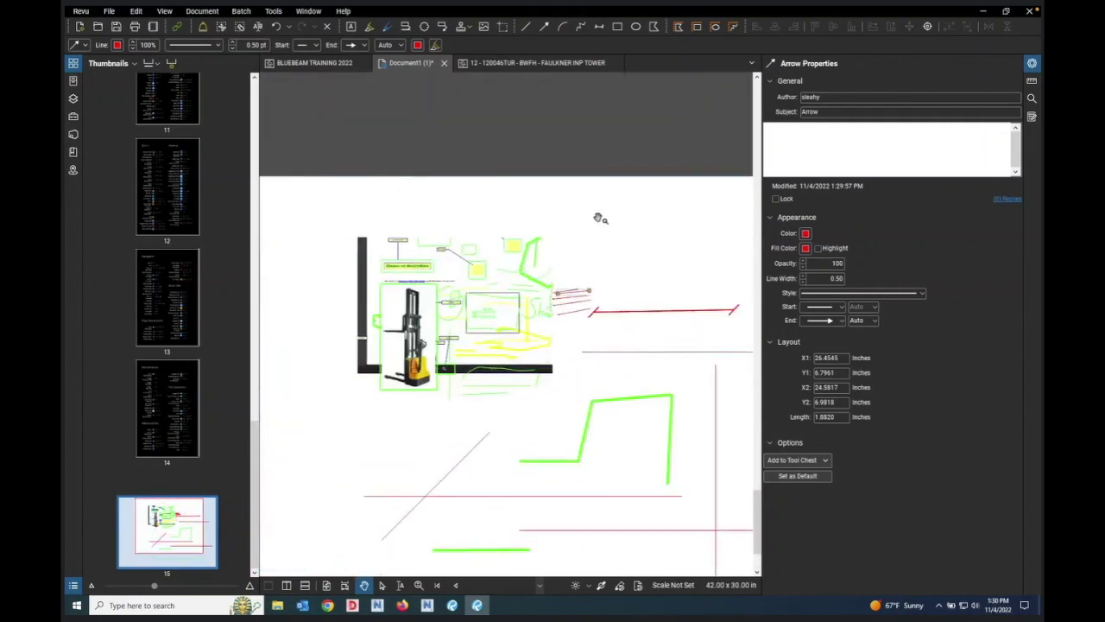
scroll(591, 229, down, 2)
scroll(568, 309, up, 3)
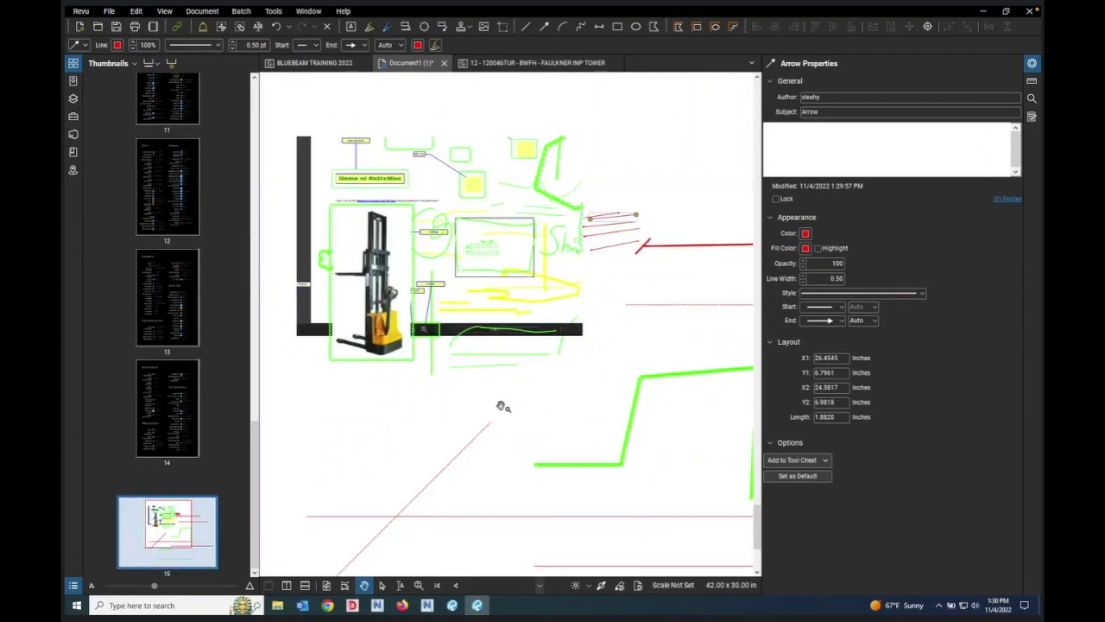
drag(558, 395, 490, 275)
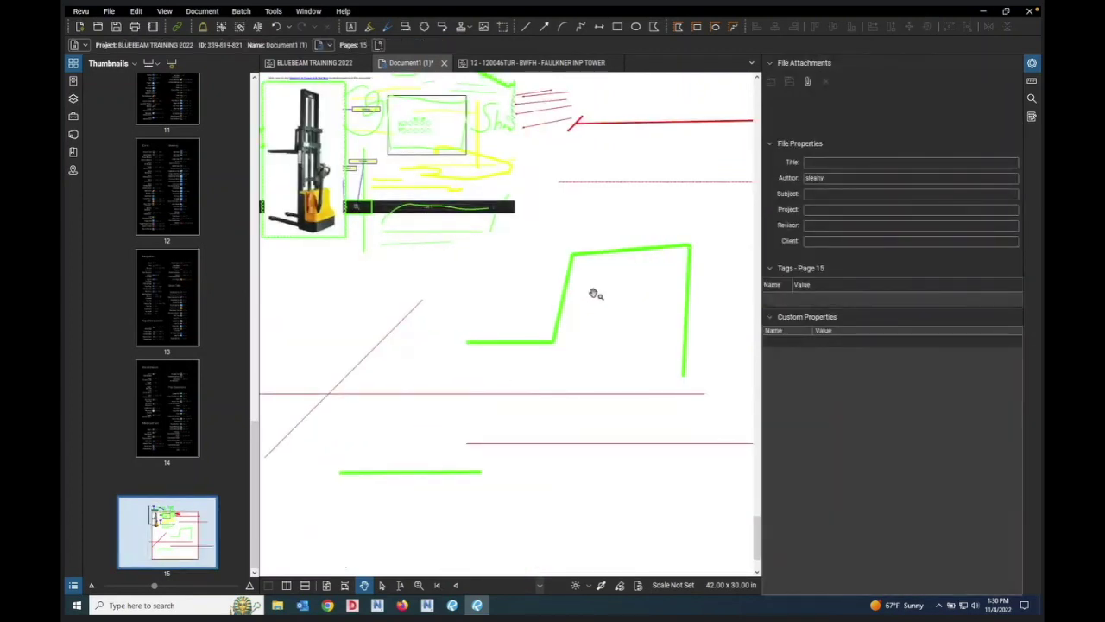
scroll(623, 327, down, 2)
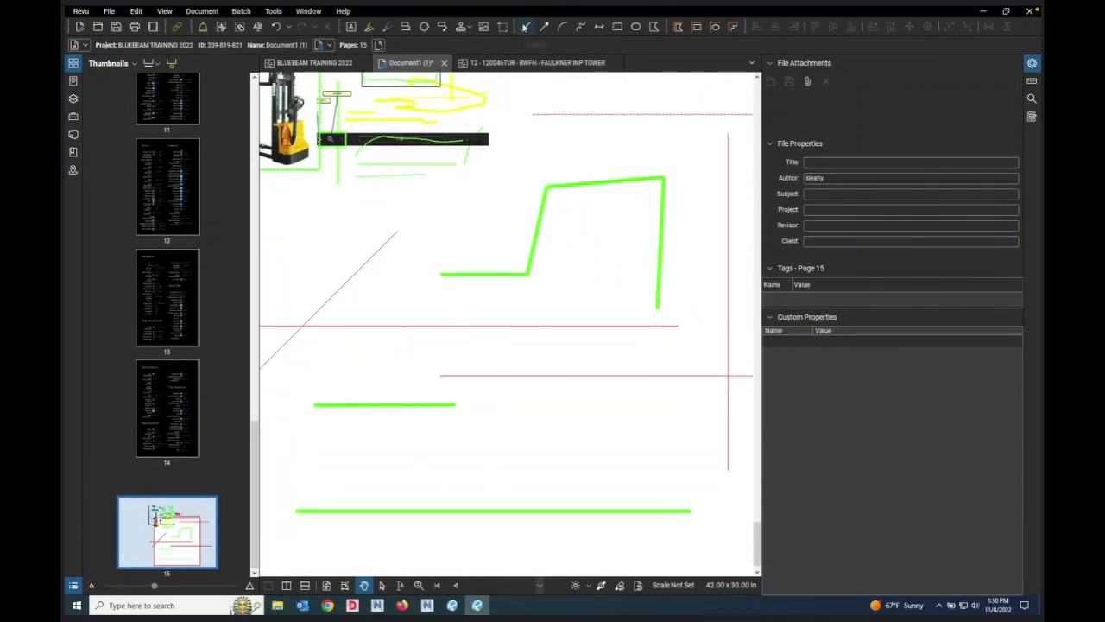
click(525, 27)
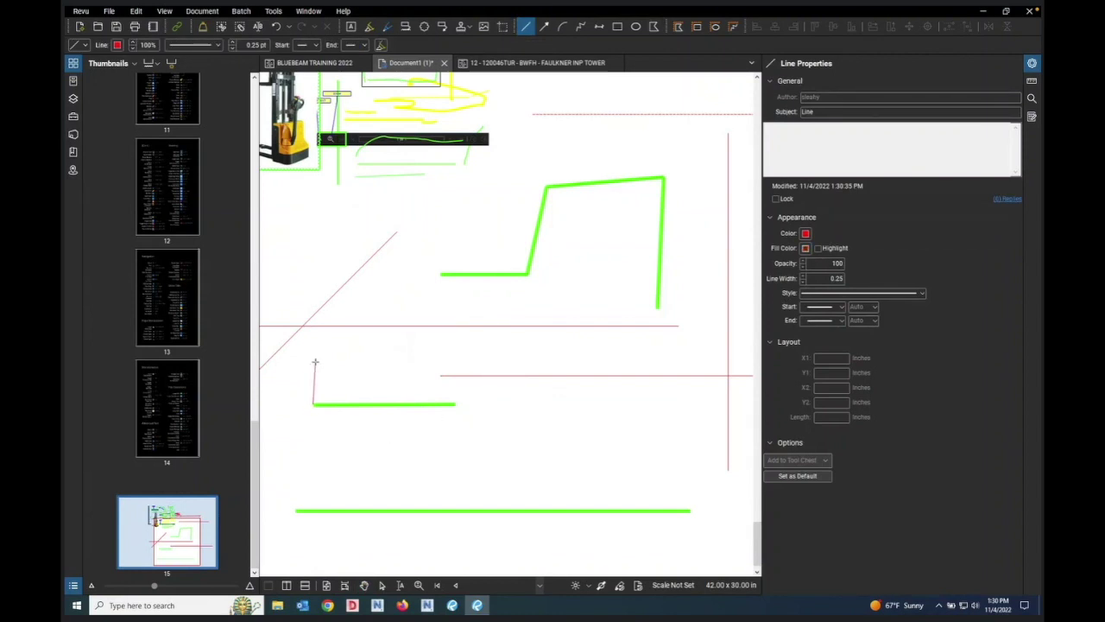
click(313, 362)
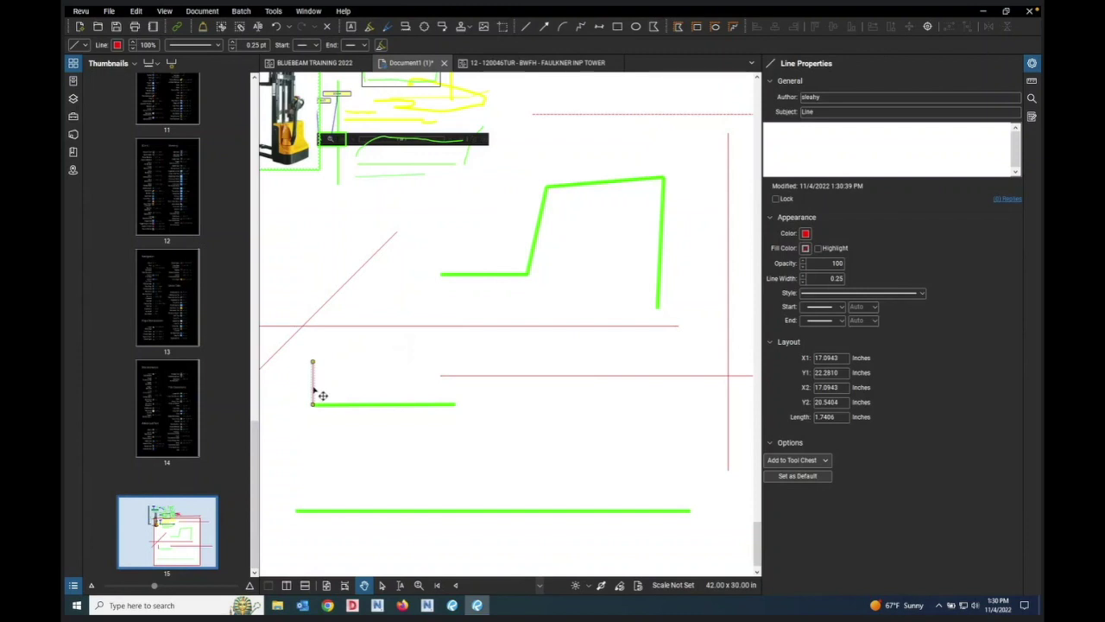
Step: Change the new vertical line's color to bright green and set its line width to 10
scroll(341, 407, up, 3)
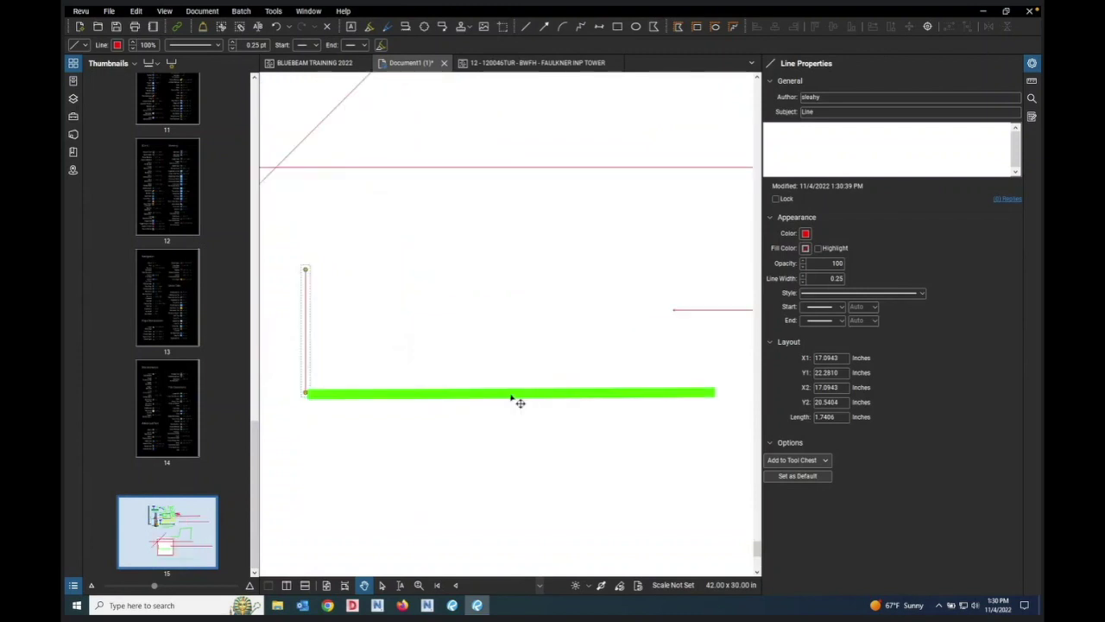
click(807, 234)
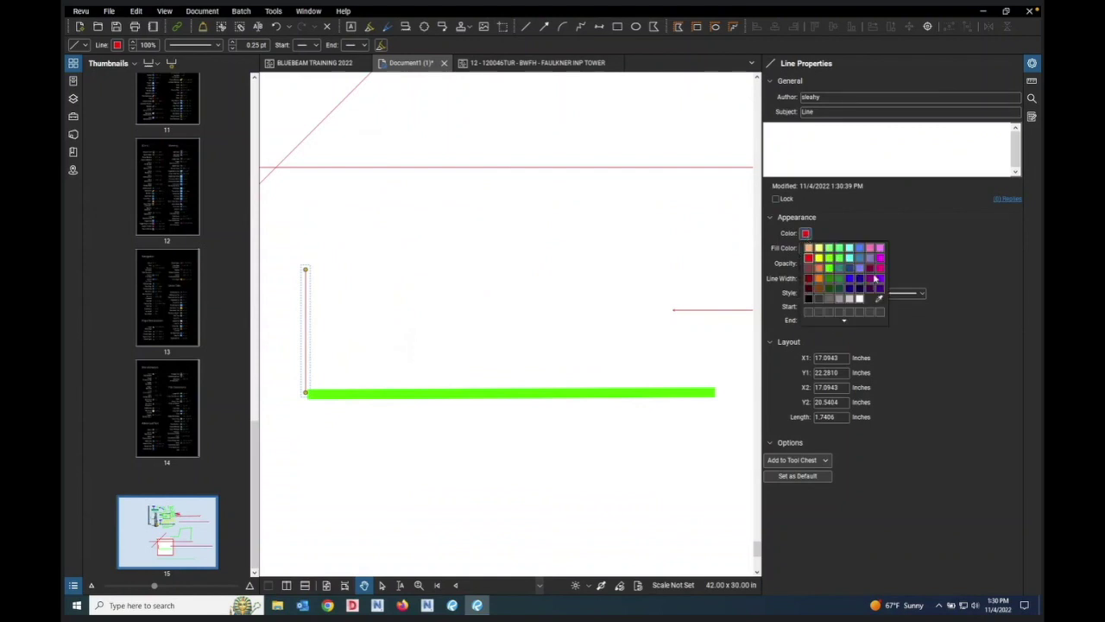
click(828, 277)
click(804, 279)
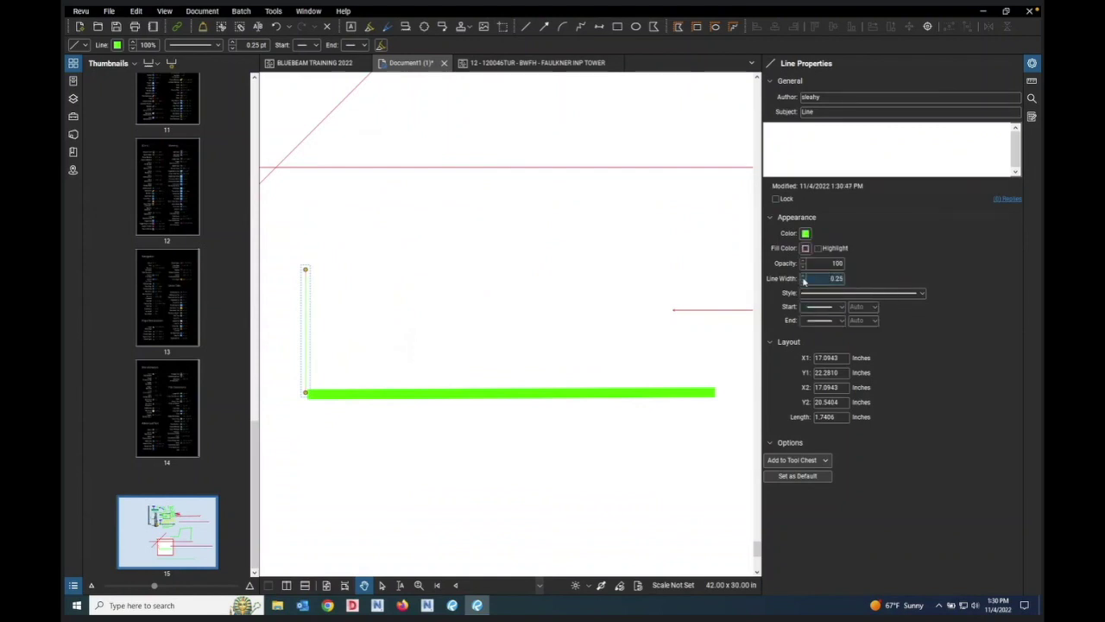
scroll(804, 279, up, 9)
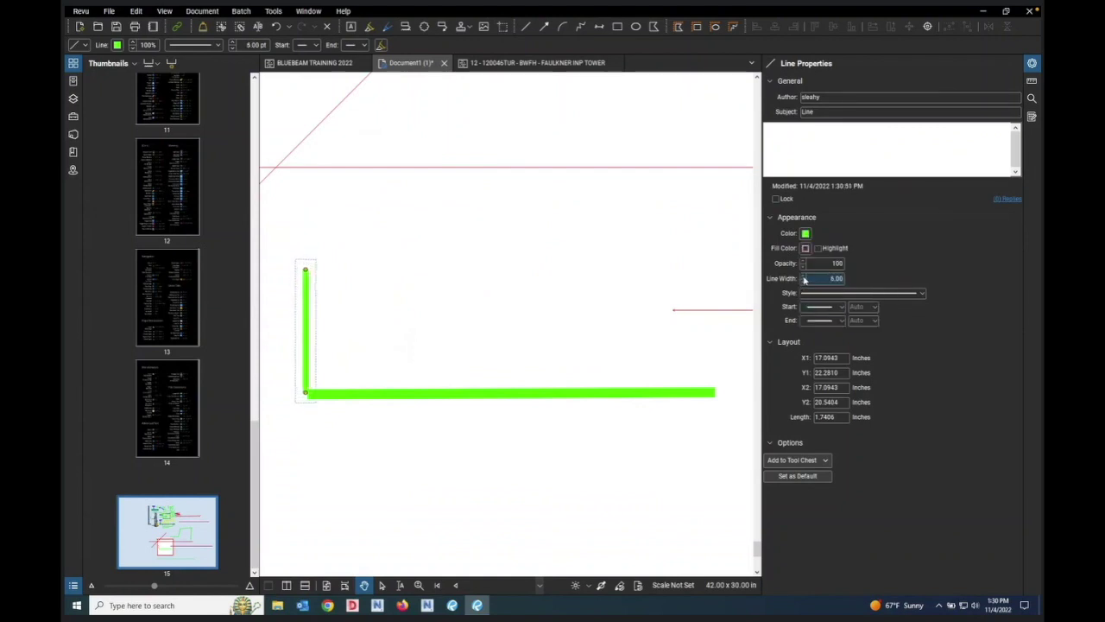
scroll(804, 279, up, 3)
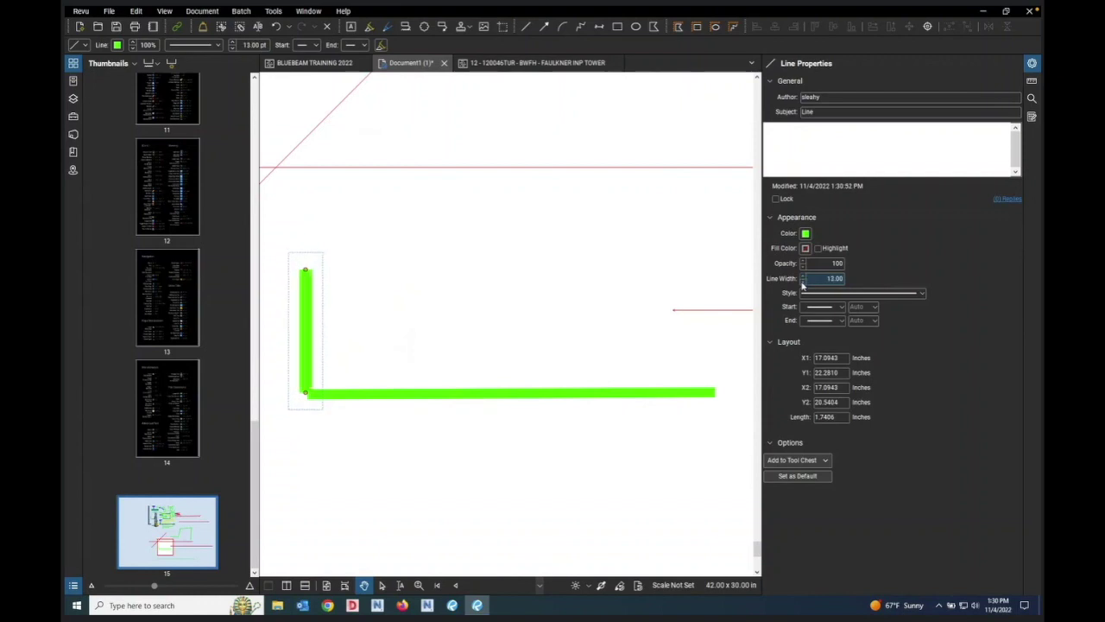
scroll(804, 279, down, 3)
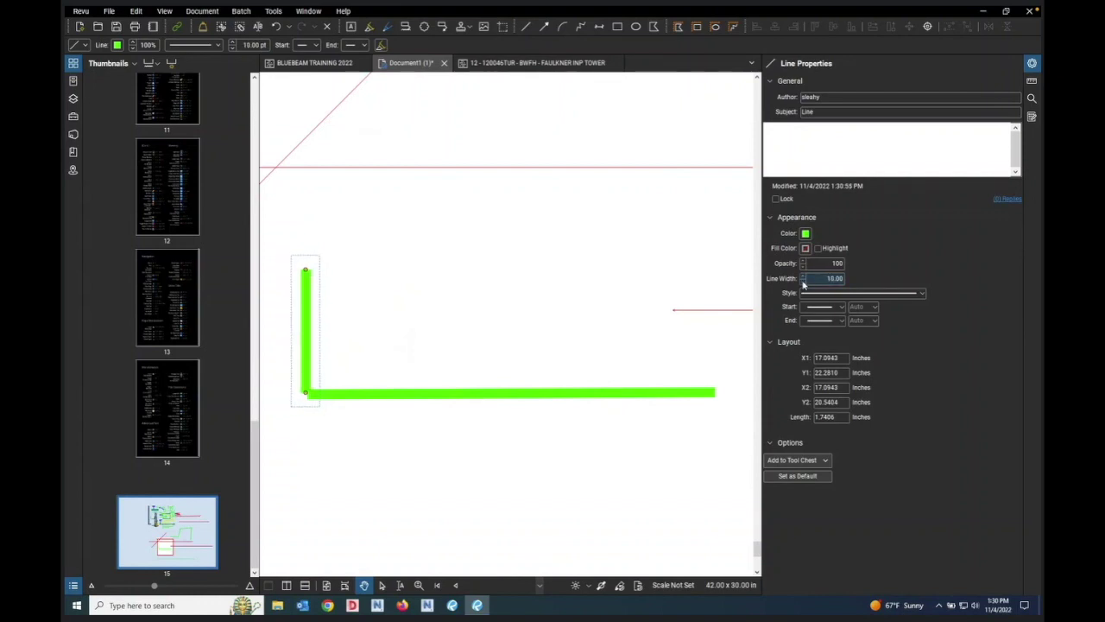
Step: Move the vertical green line right so its lower end lines up with the horizontal green line's left end
drag(304, 354, 320, 355)
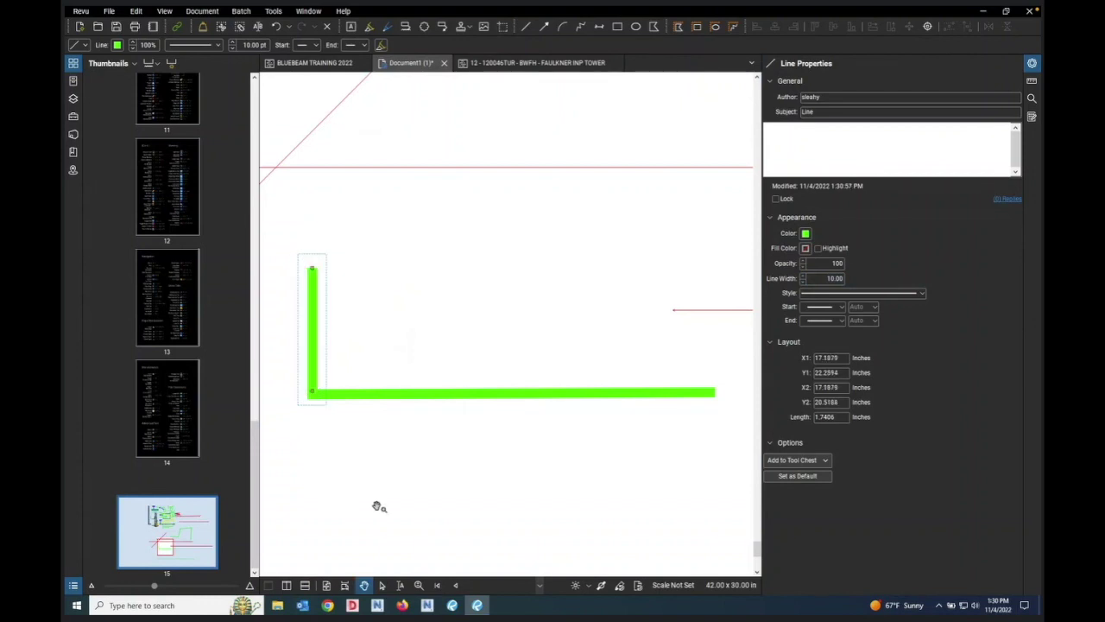
scroll(440, 501, down, 2)
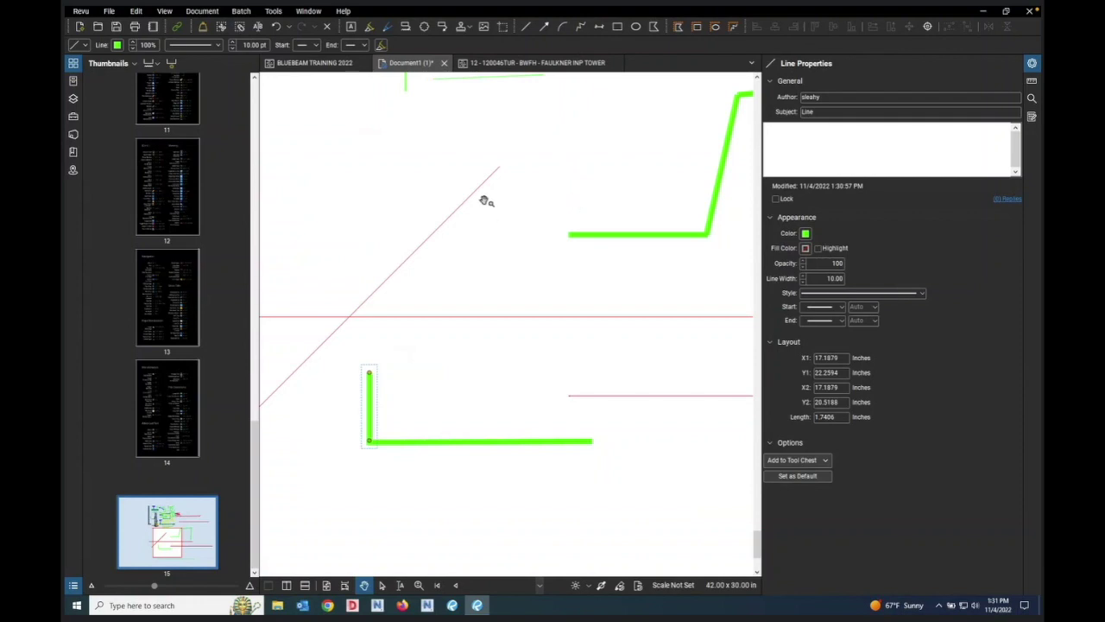
Step: Draw a bright green quarter arc with line width 4, on a circle about 2.28 inches wide, above and left of the diagonal red line
click(561, 28)
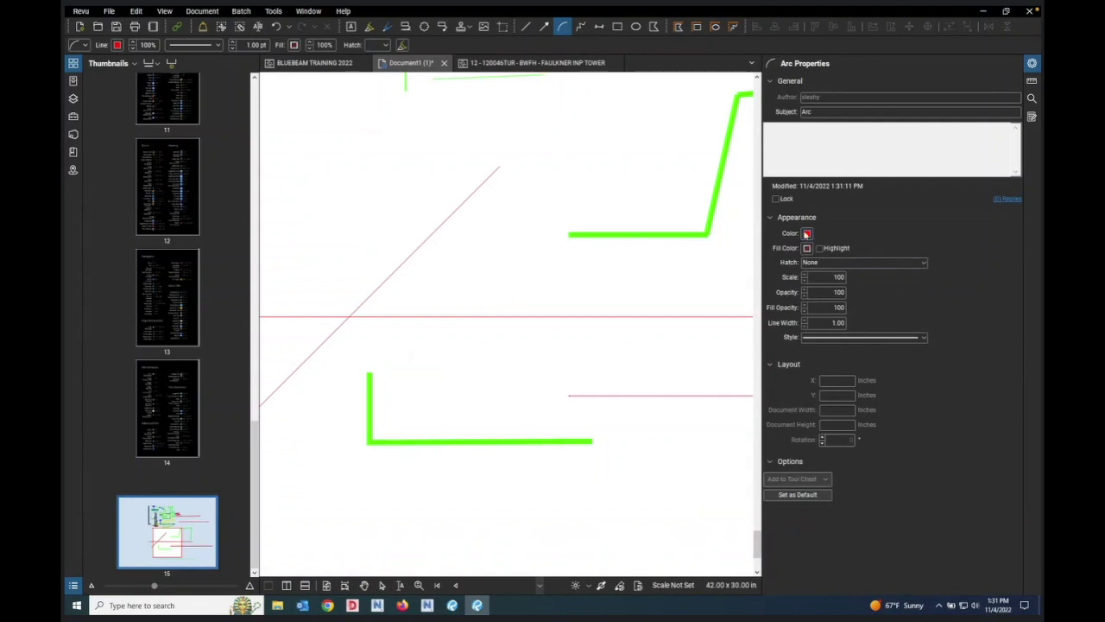
click(807, 233)
click(833, 284)
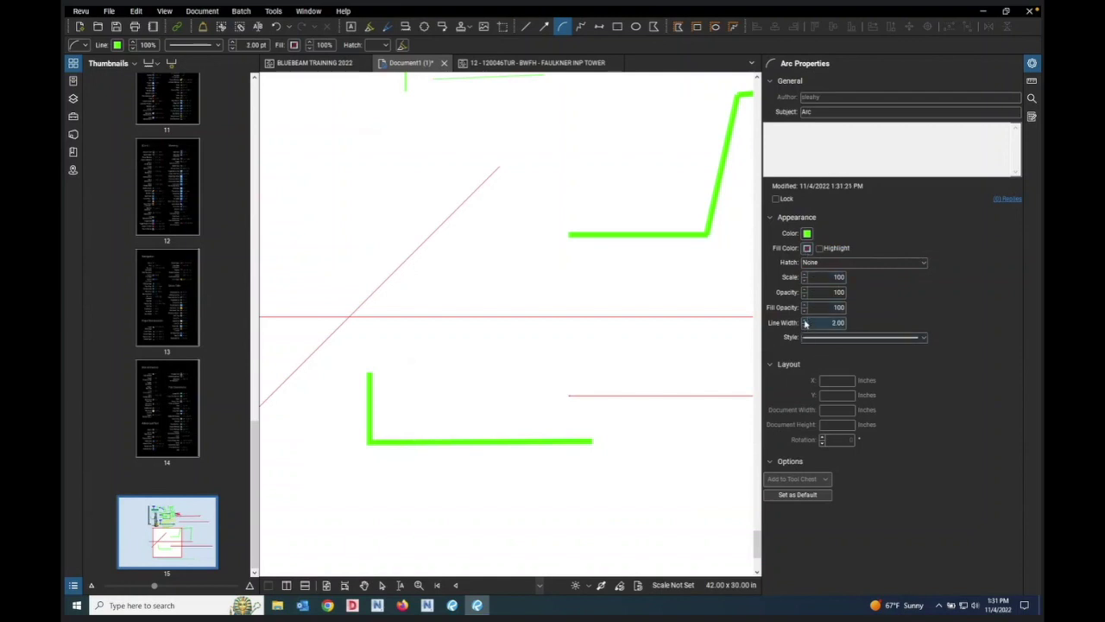
click(806, 321)
scroll(296, 111, left, 2)
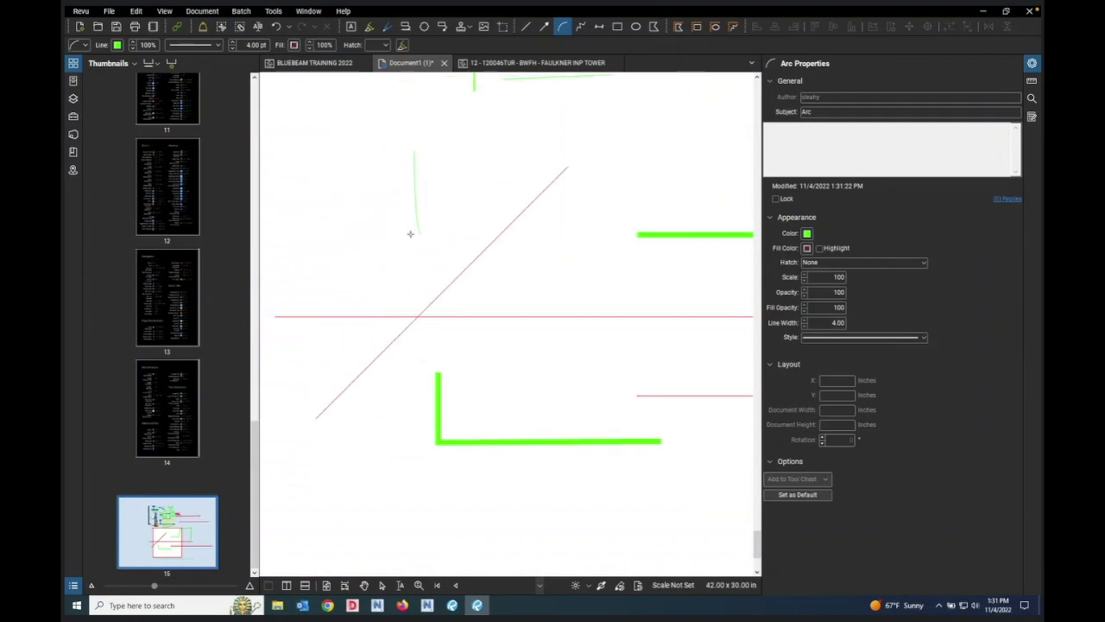
scroll(271, 239, left, 1)
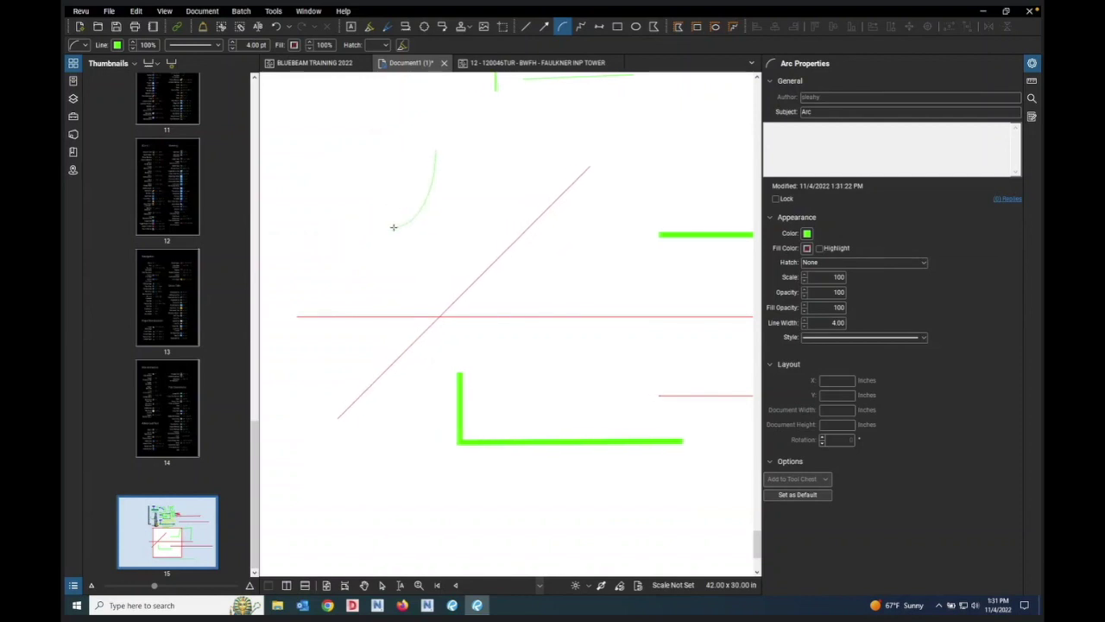
click(390, 195)
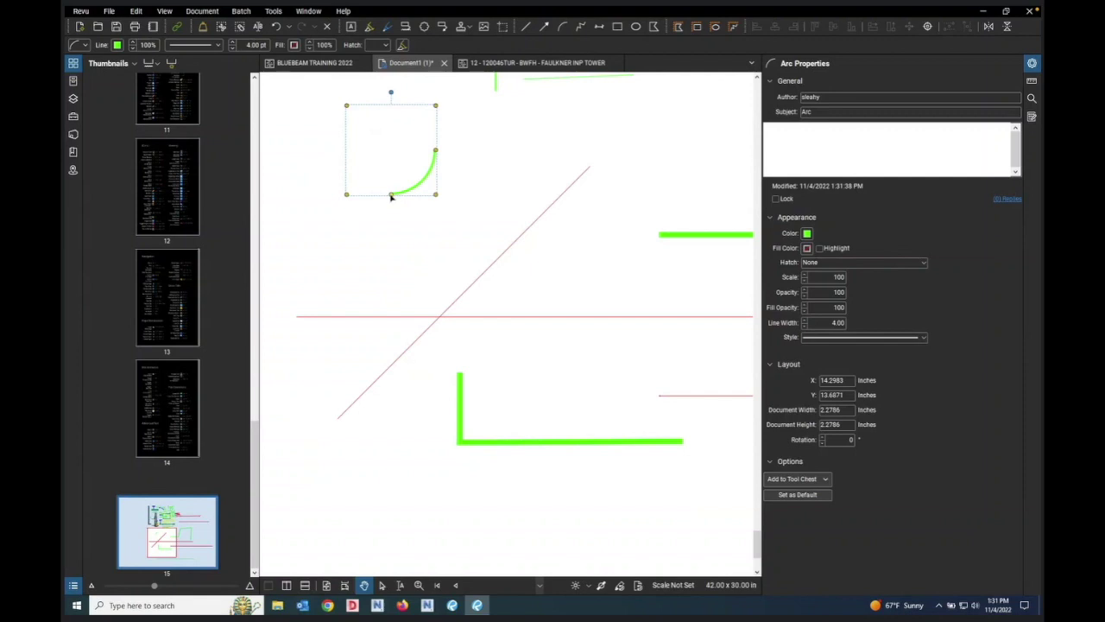
Step: Try stretching the green arc along its circle, keep it as a quarter circle, and rotate it 90 degrees clockwise
drag(391, 195, 413, 118)
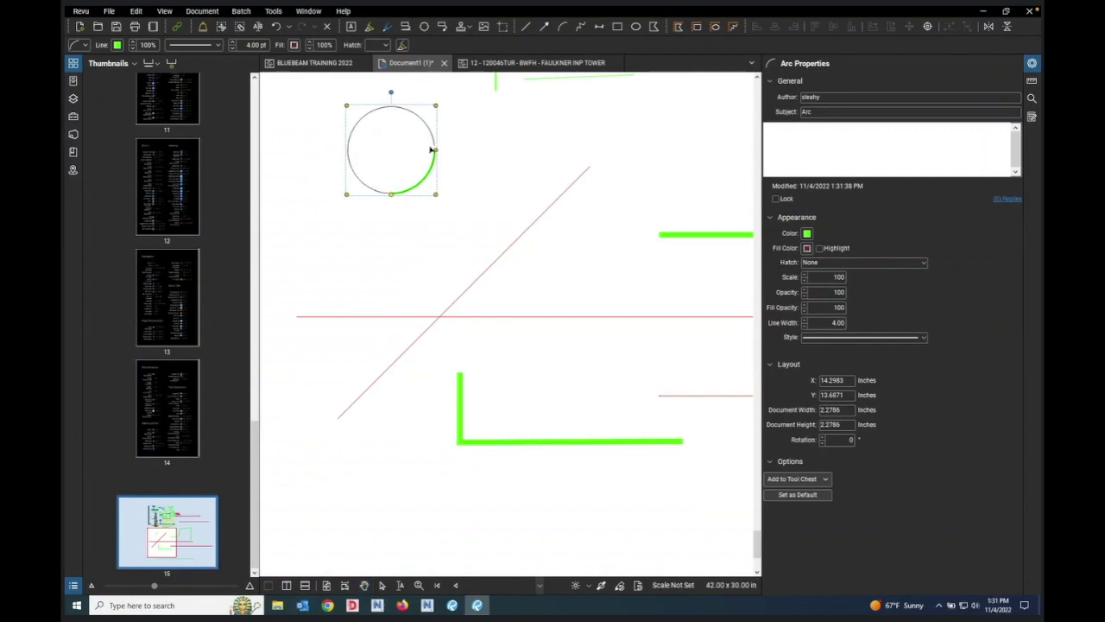
drag(363, 133, 380, 180)
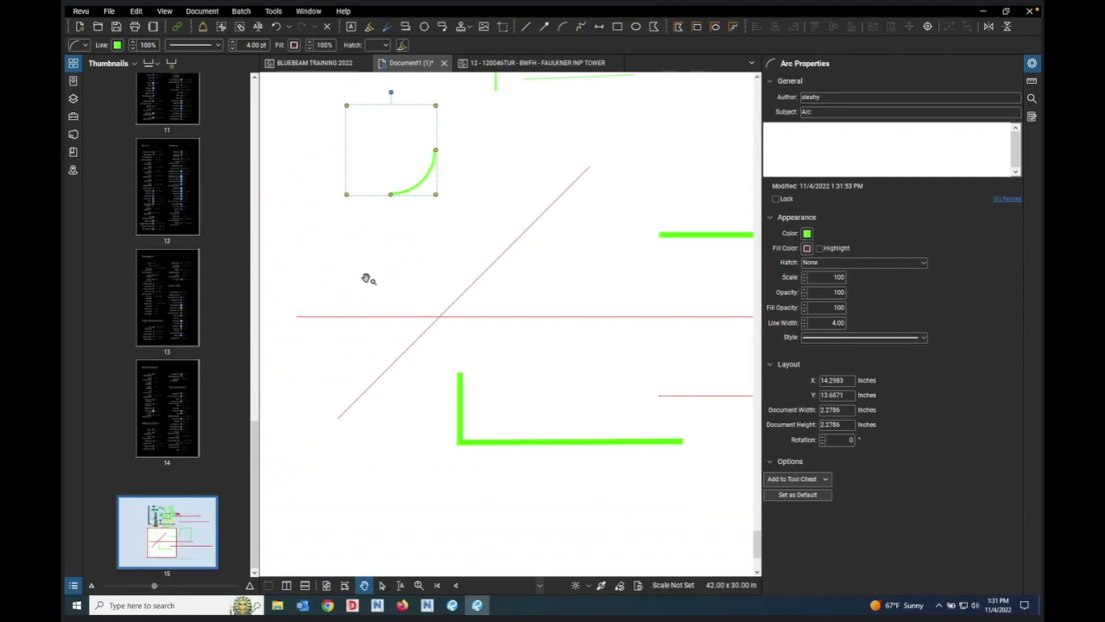
drag(392, 93, 440, 149)
click(435, 210)
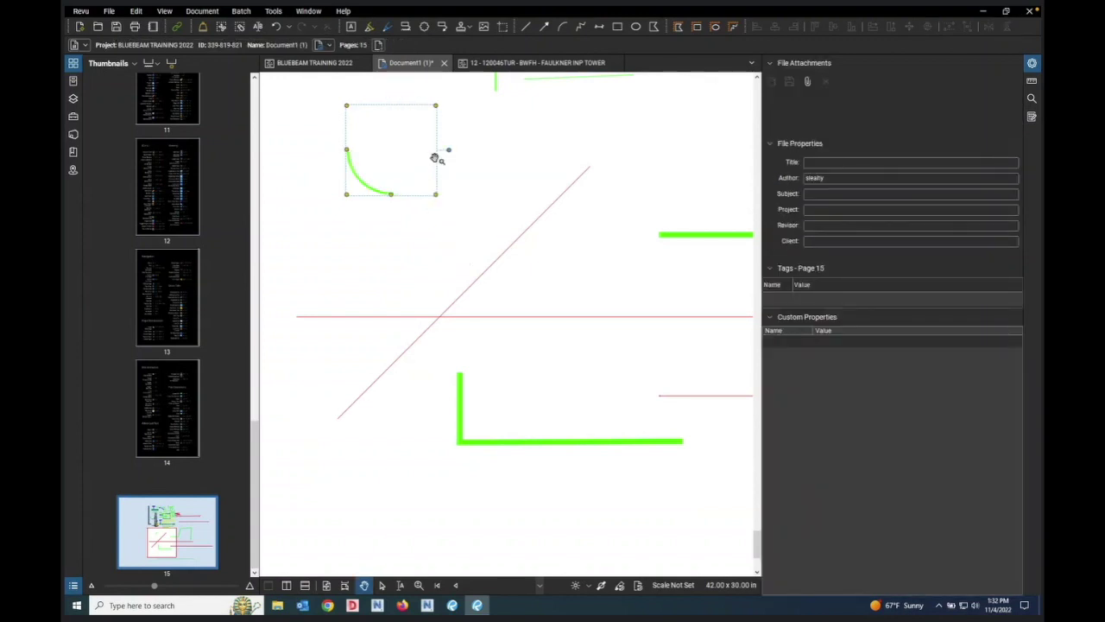
Step: Shift the vertical green line up and left, and move the arc into the corner between the vertical and horizontal green lines
drag(374, 82, 439, 173)
scroll(414, 250, down, 5)
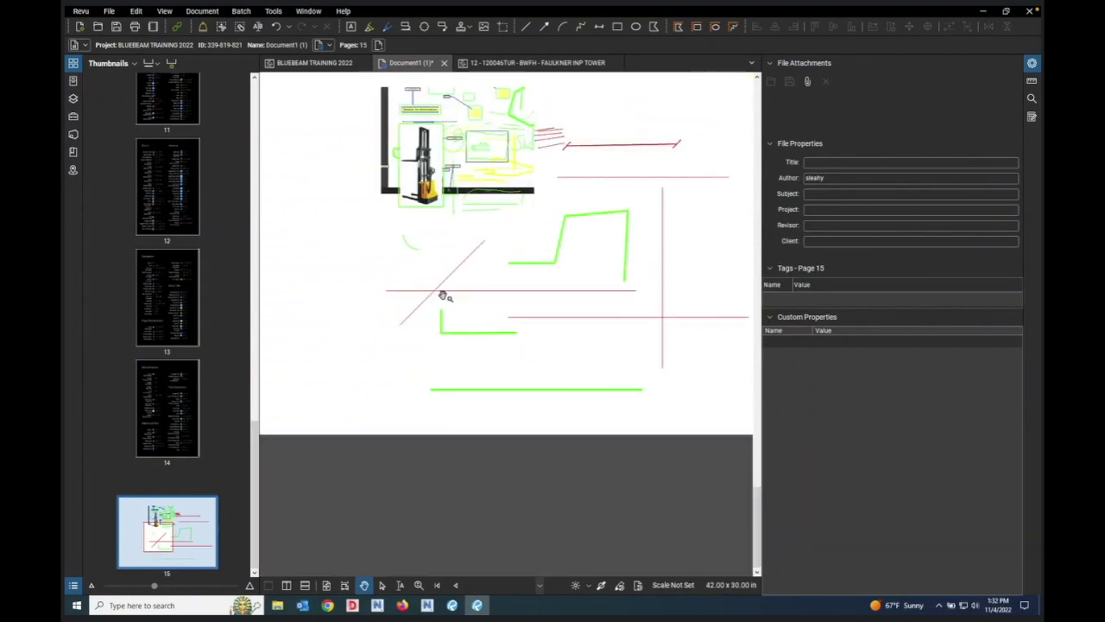
scroll(453, 307, up, 4)
drag(436, 350, 402, 316)
click(370, 188)
drag(369, 188, 418, 368)
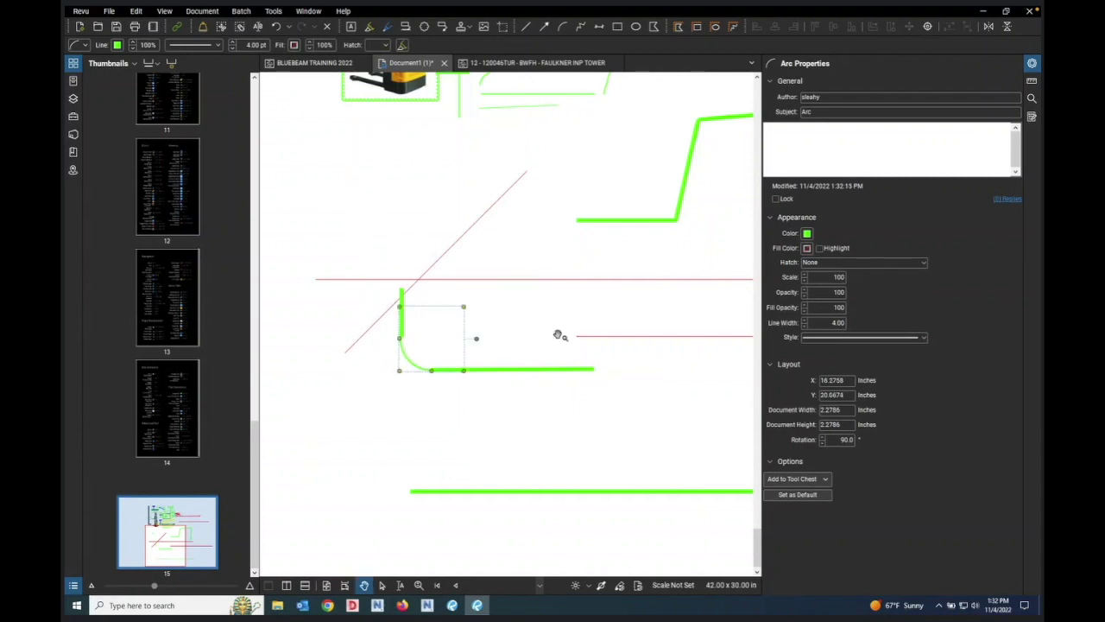
Step: Set the corner arc's line width to 10 and nudge the arc into line with the horizontal green line
click(812, 327)
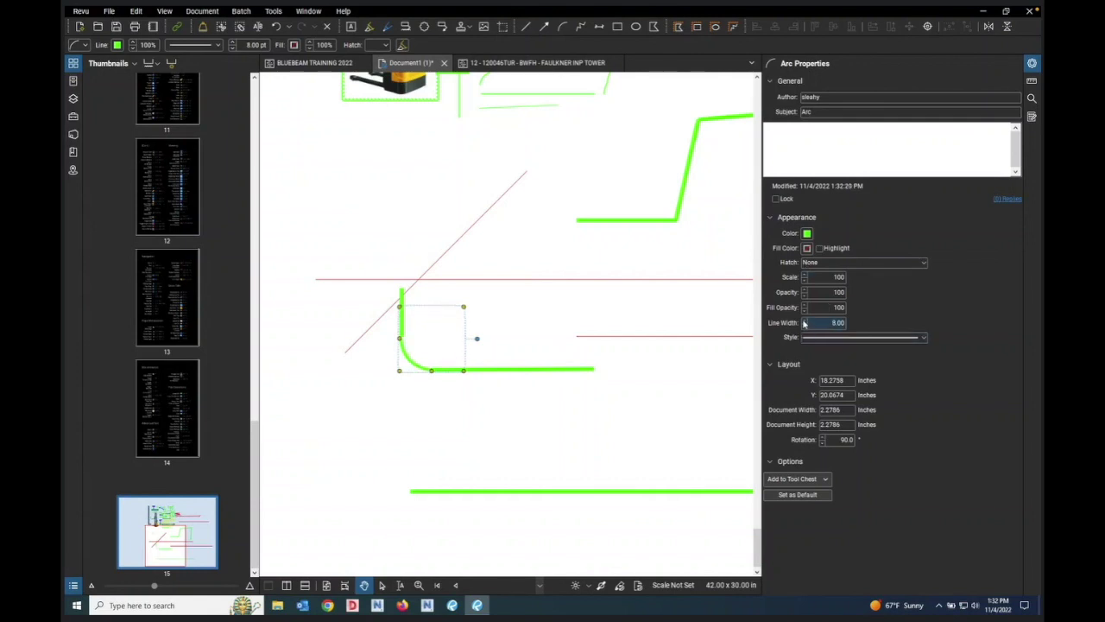
scroll(383, 370, down, 2)
scroll(389, 368, up, 5)
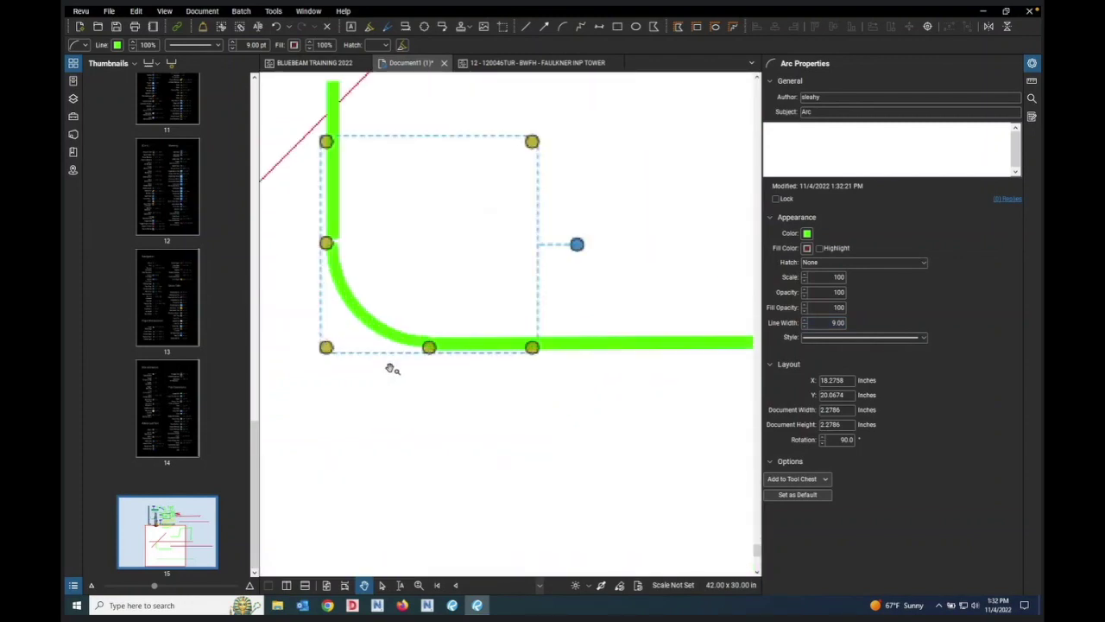
click(341, 411)
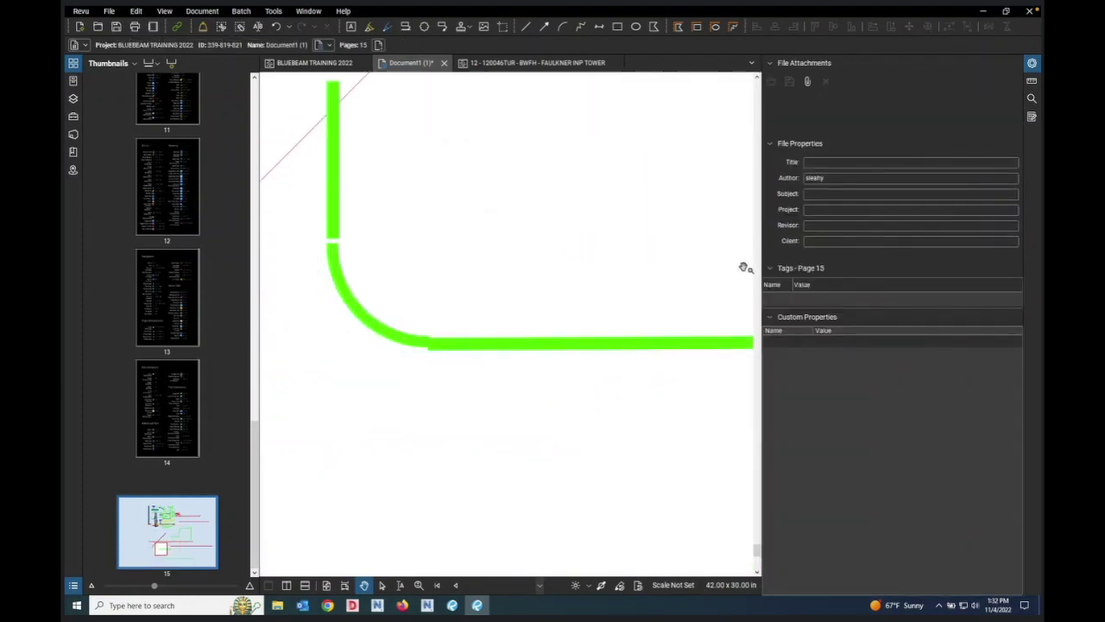
click(397, 342)
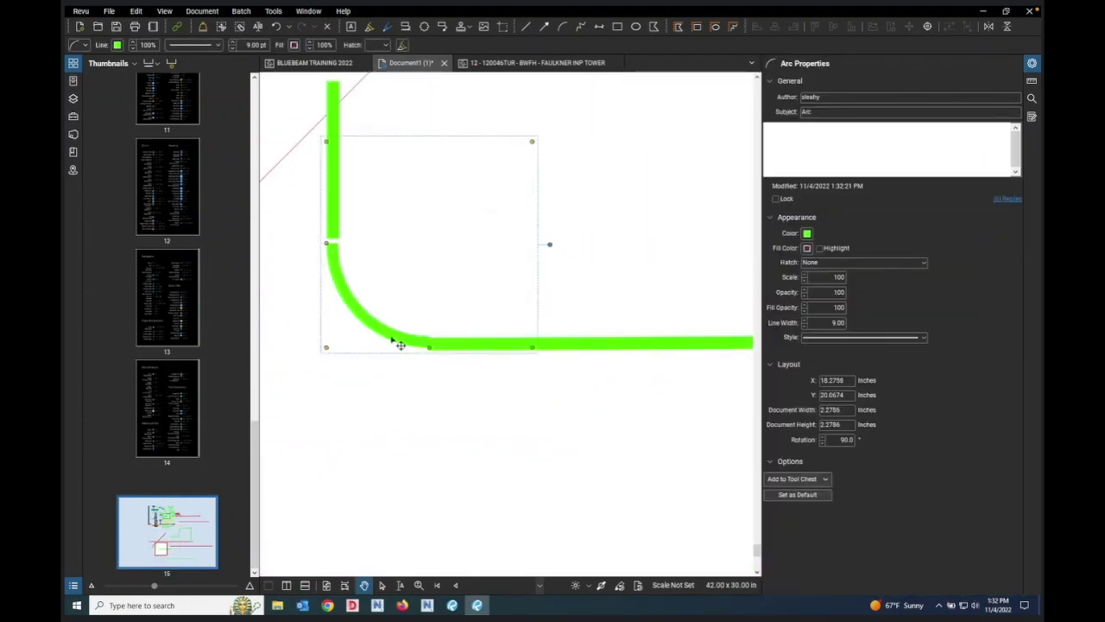
drag(401, 348, 399, 351)
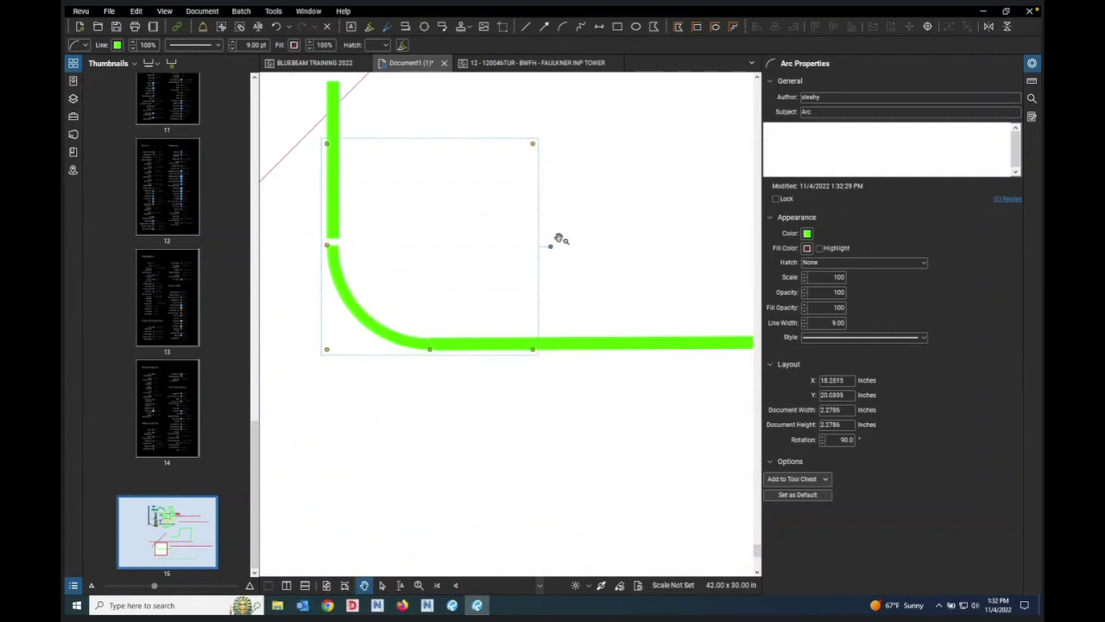
click(804, 319)
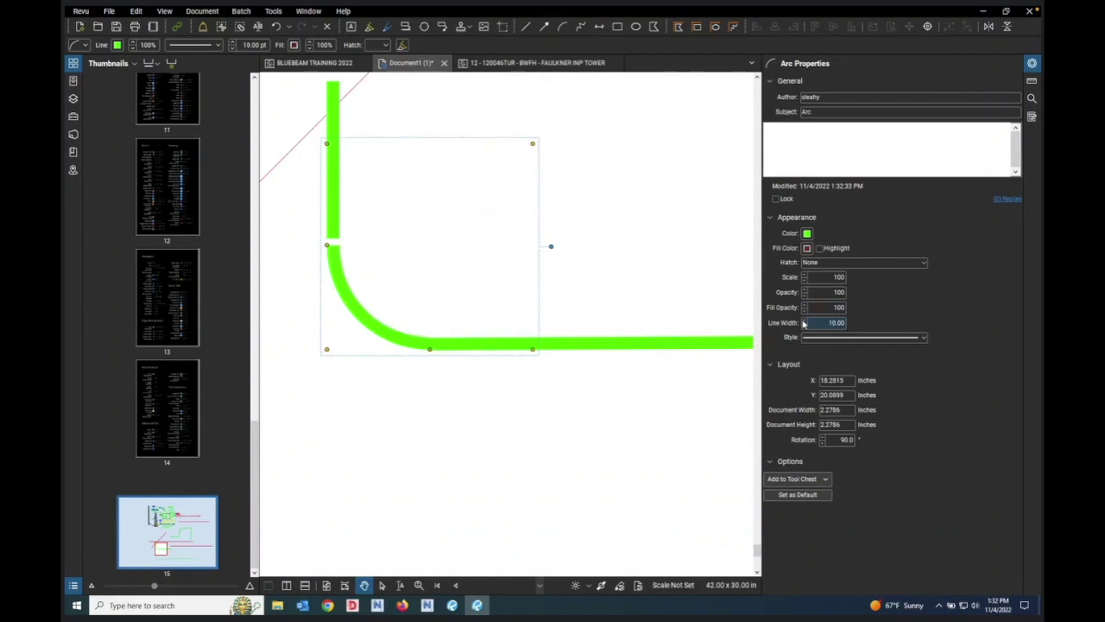
Step: Move the vertical green line down to meet the upper end of the corner arc
click(341, 123)
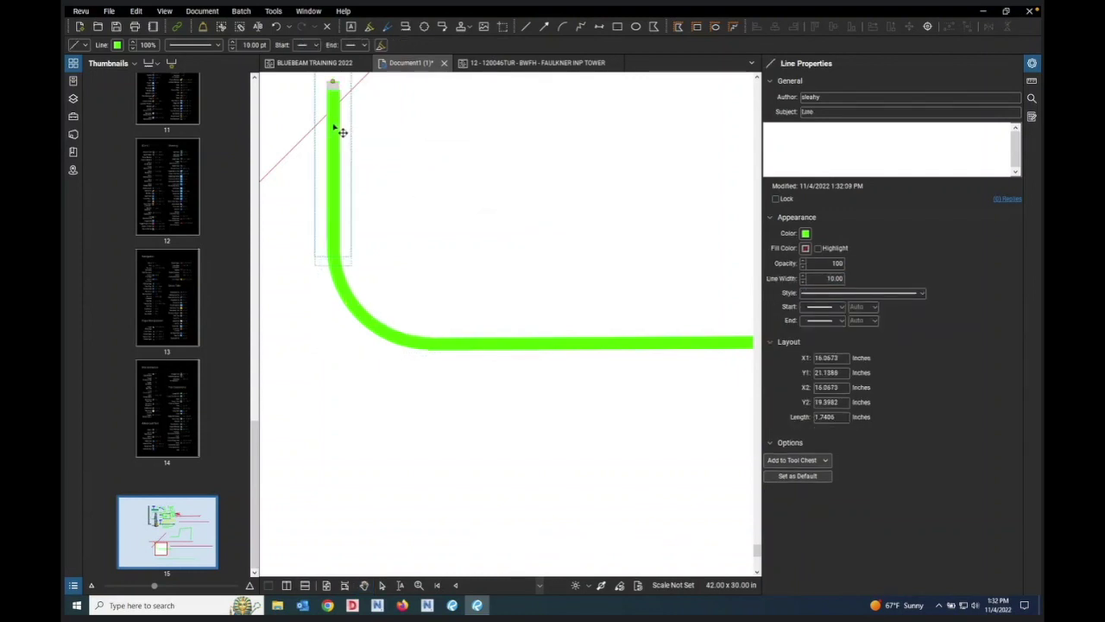
click(337, 353)
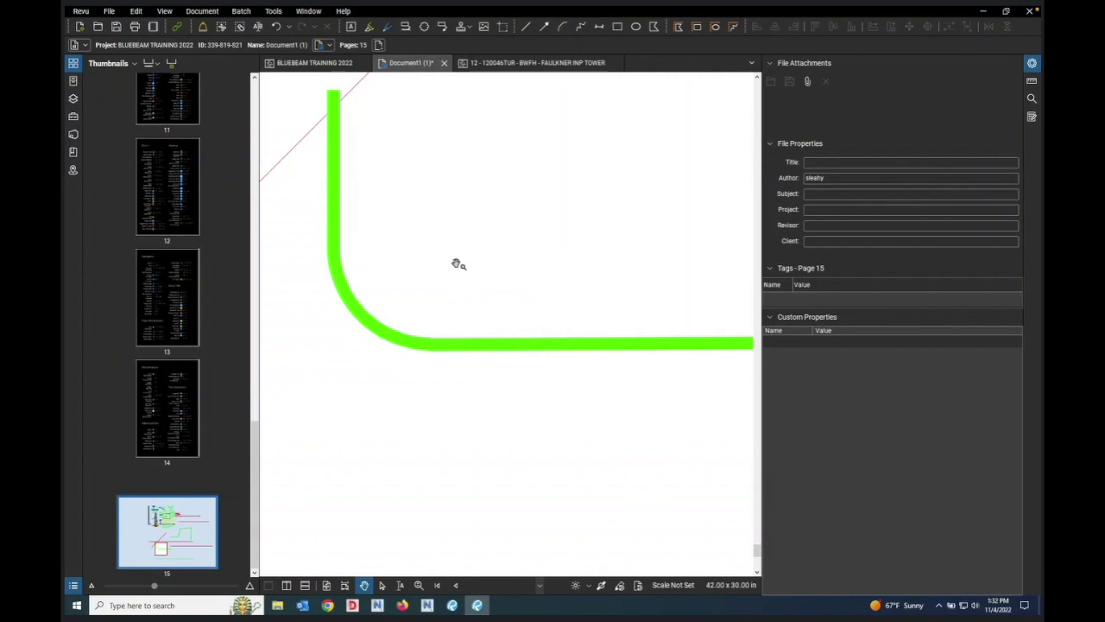
scroll(456, 259, down, 3)
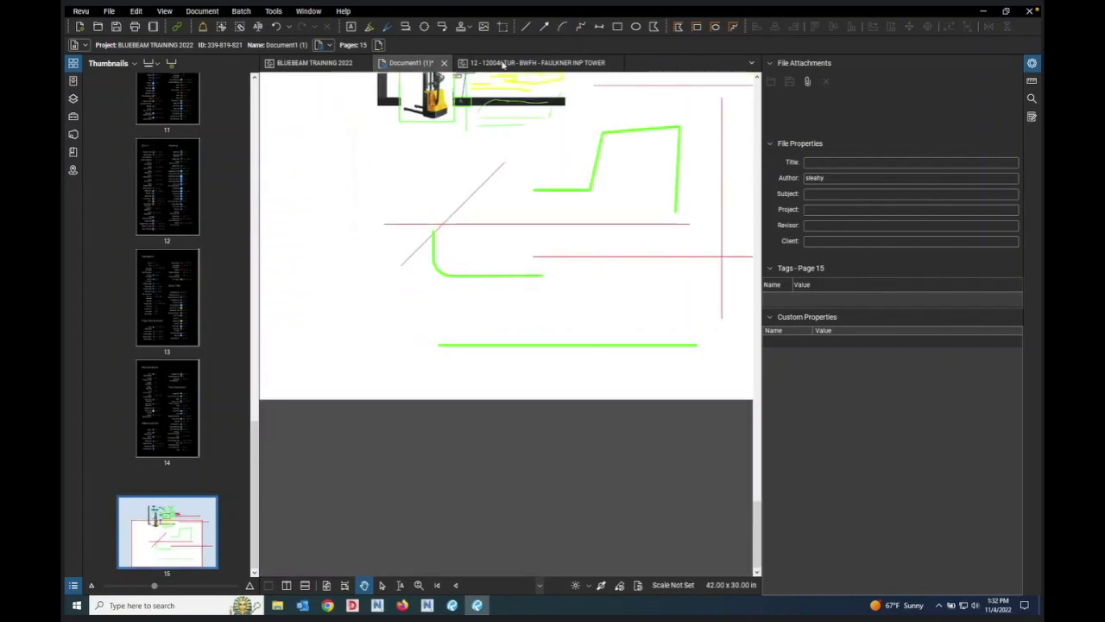
Step: Draw a red arc above the bottom green line, on an ellipse about 26.05 inches wide and 5.75 inches high
click(562, 27)
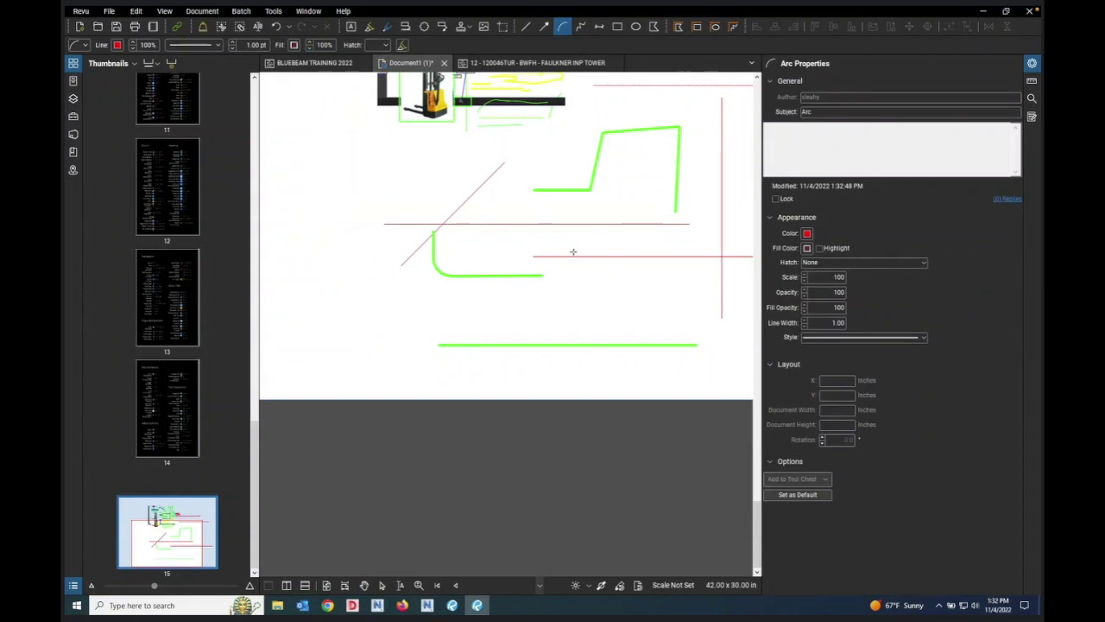
drag(437, 334, 643, 284)
scroll(371, 334, down, 3)
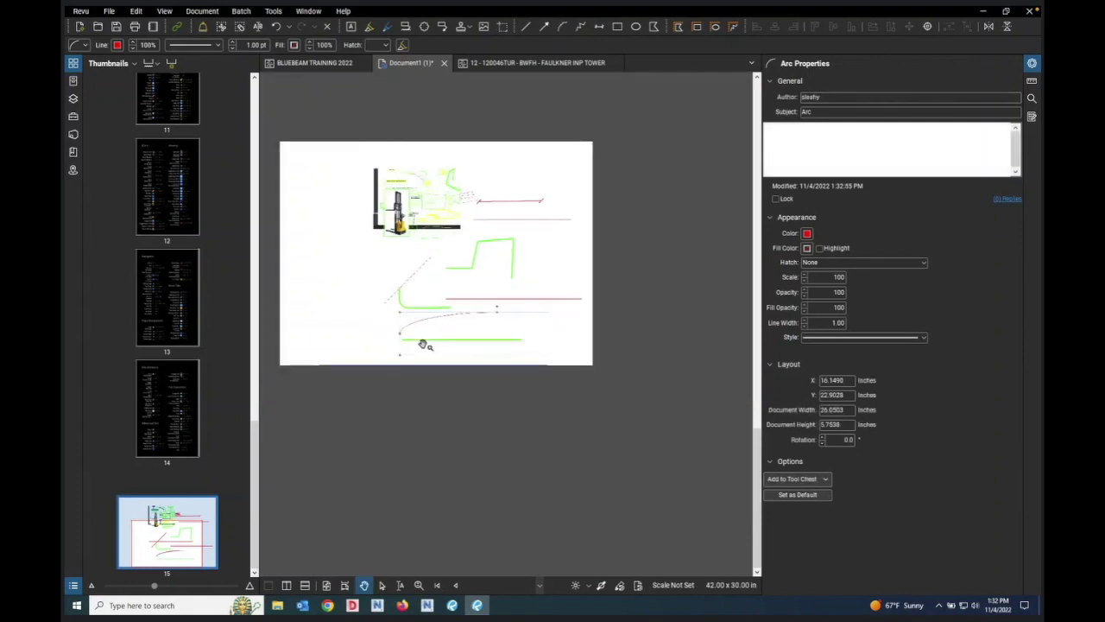
Step: Extend the red arc's end past its crest toward the page's right edge and shift the arc left over the bottom green line
drag(497, 316, 534, 322)
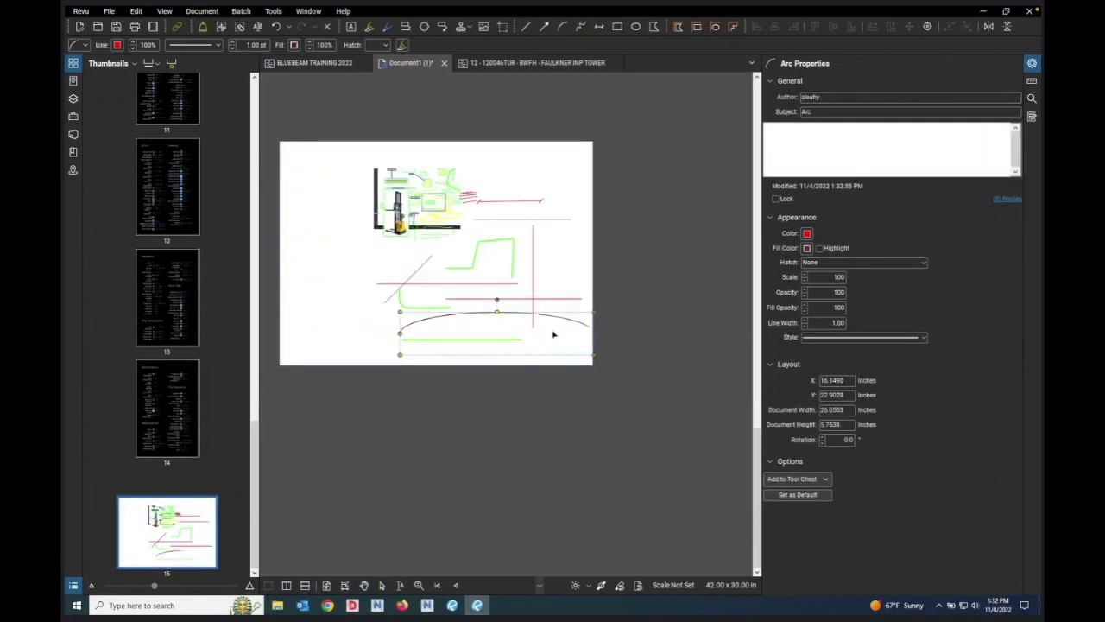
scroll(380, 289, up, 4)
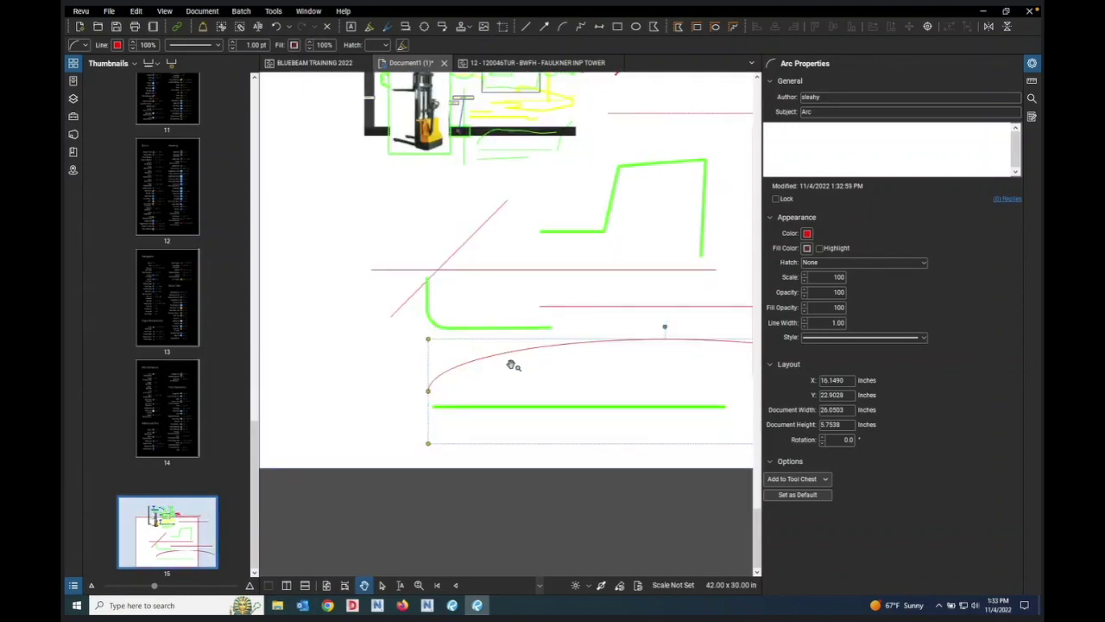
drag(504, 357, 355, 372)
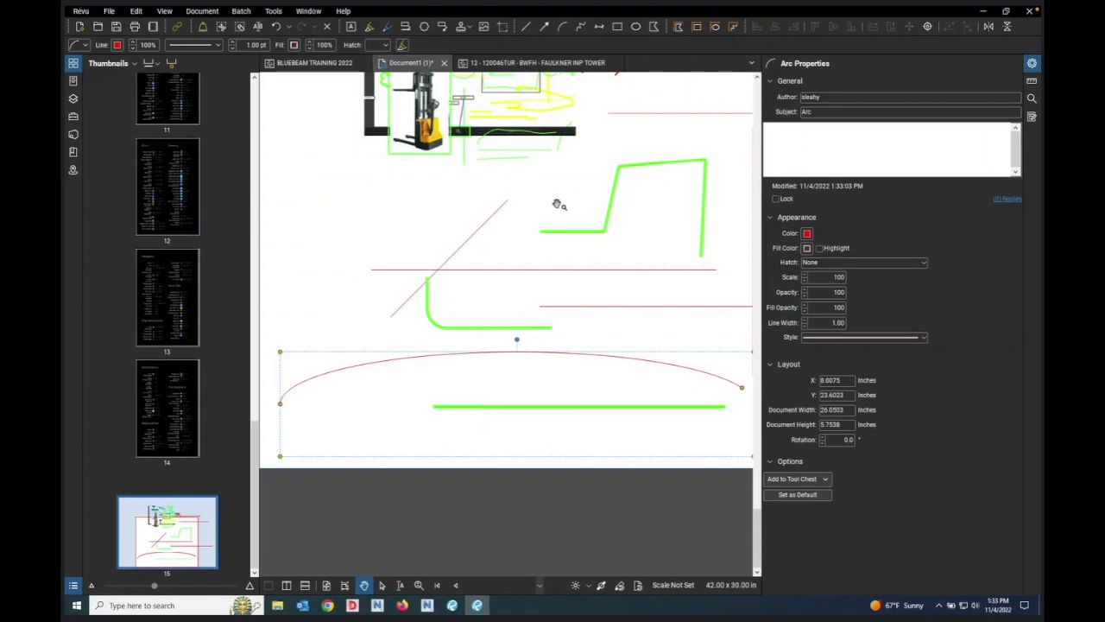
Step: Activate the Polyline tool and open E-800-ELECTRICAL-ONE-LINE-DIAGRAM-Rev.5.pdf from the author's own folder in the FAULKNER INP TOWER project
click(576, 30)
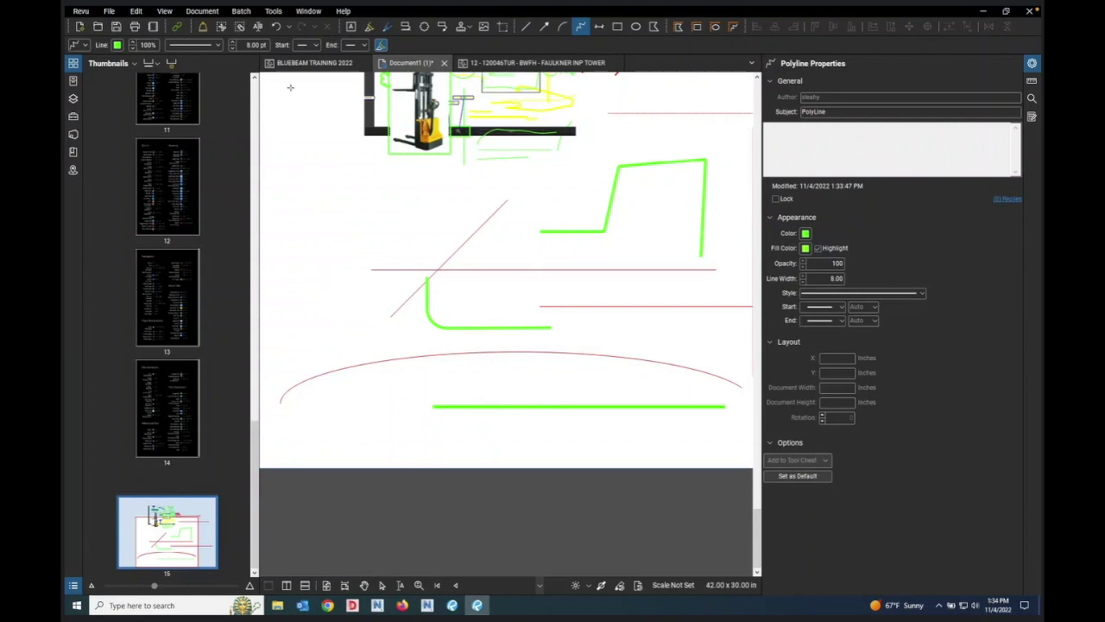
click(549, 67)
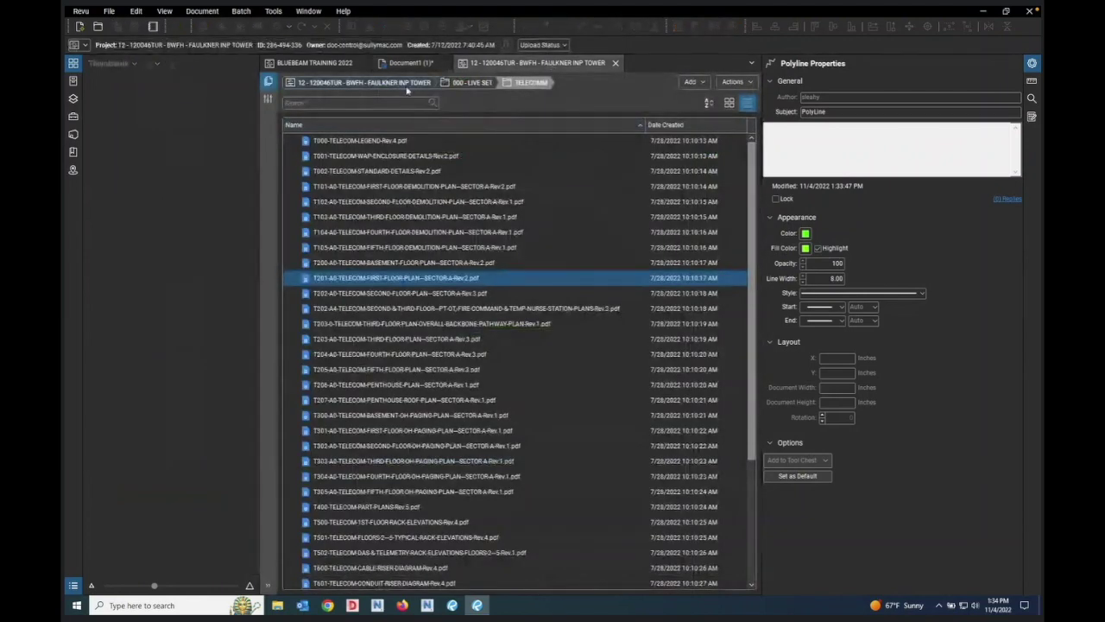
click(413, 84)
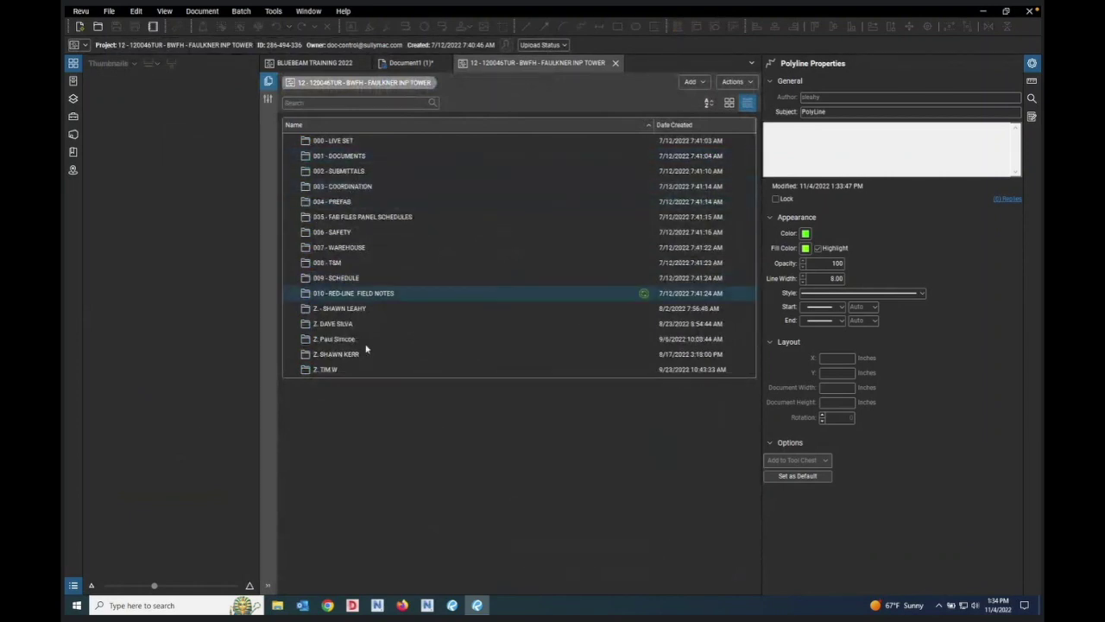
double_click(350, 312)
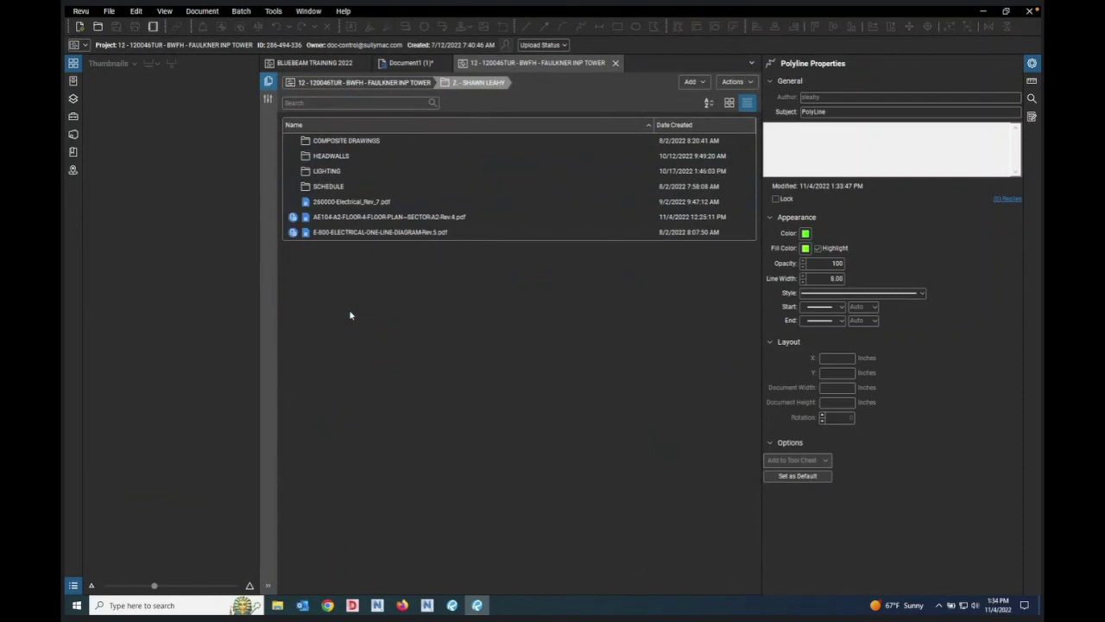
double_click(370, 233)
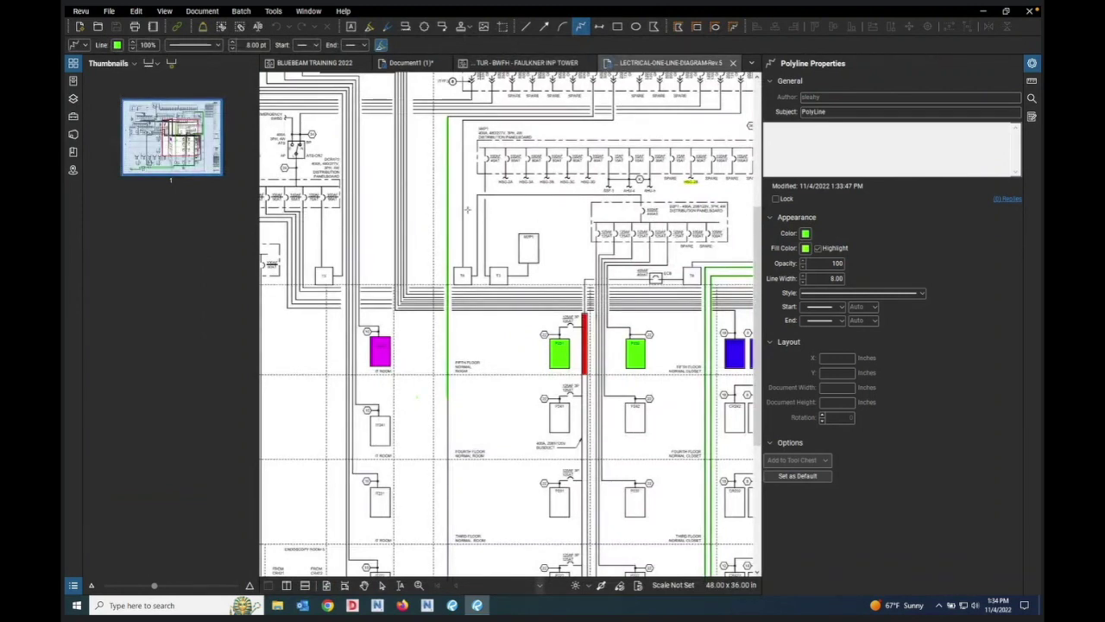
Step: Set the polyline line width to 4.00 and trace the feeder from a 100AF/100AT breaker down and across to its second bend
scroll(468, 210, down, 5)
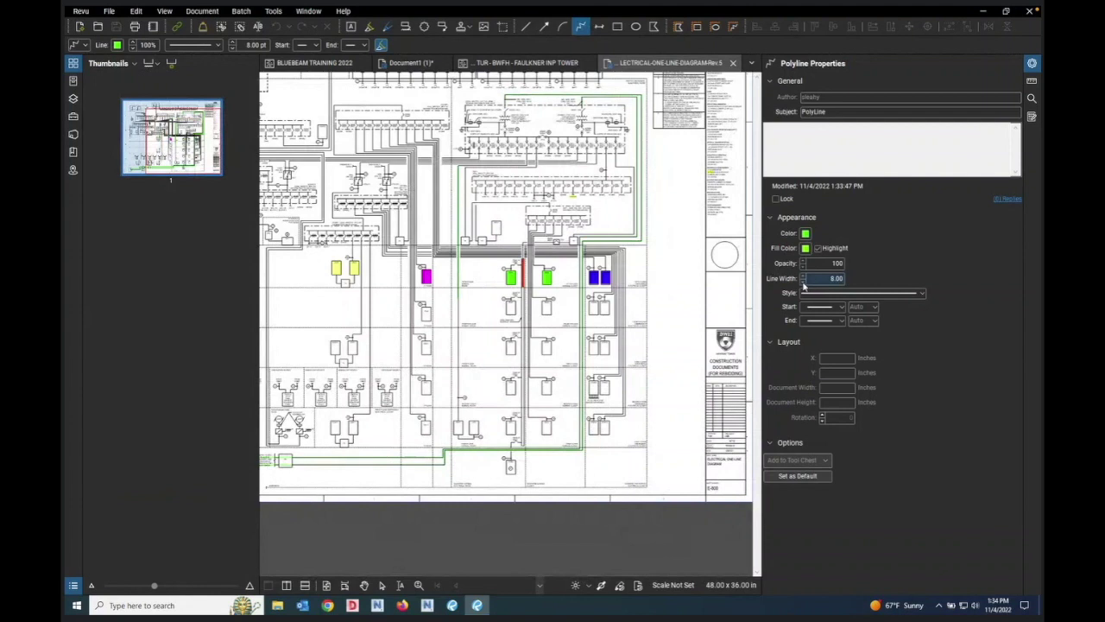
click(803, 283)
scroll(498, 133, up, 6)
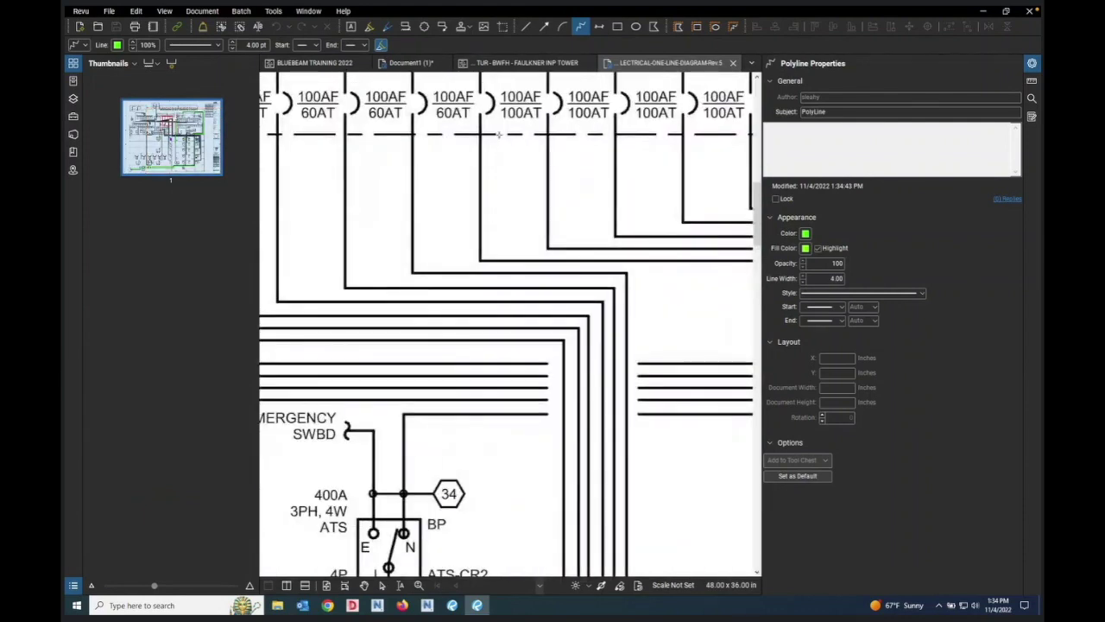
click(480, 118)
double_click(480, 259)
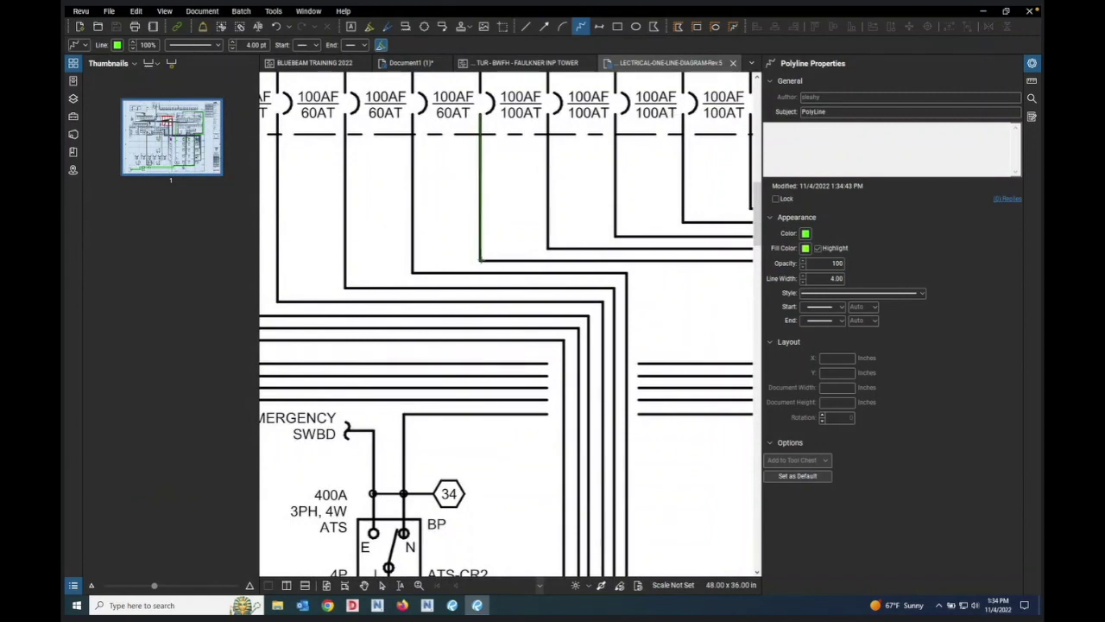
scroll(734, 268, right, 5)
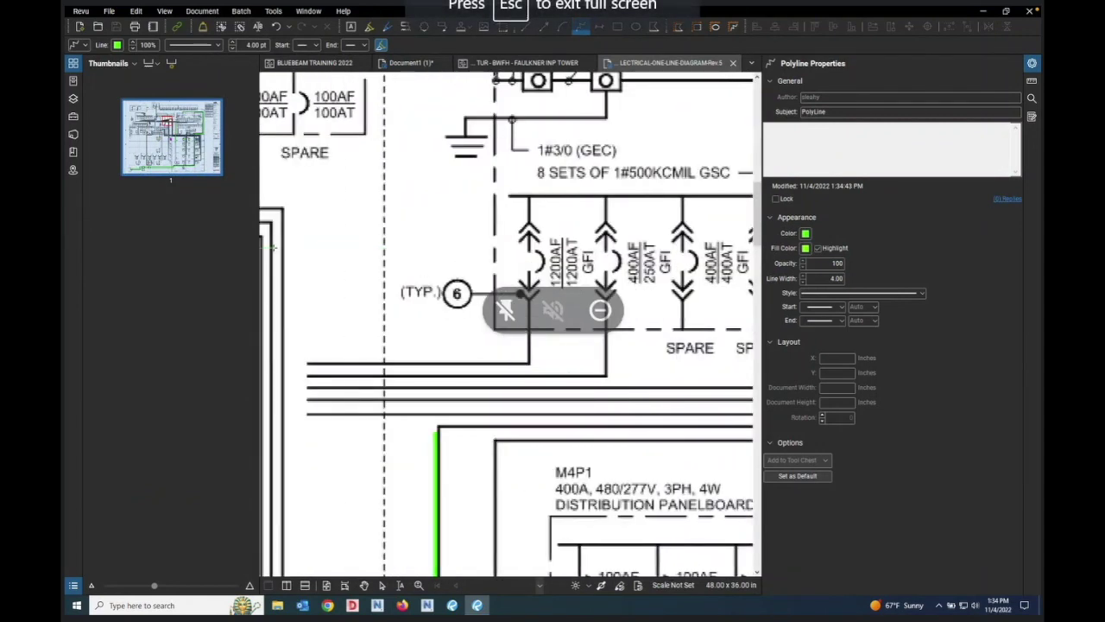
scroll(508, 325, down, 3)
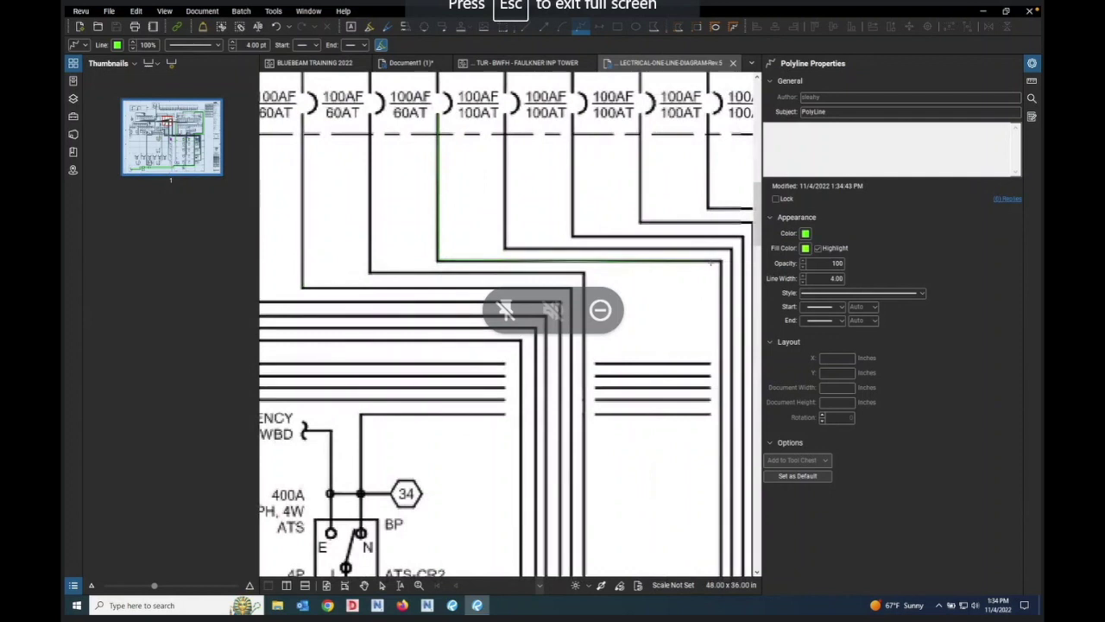
double_click(722, 259)
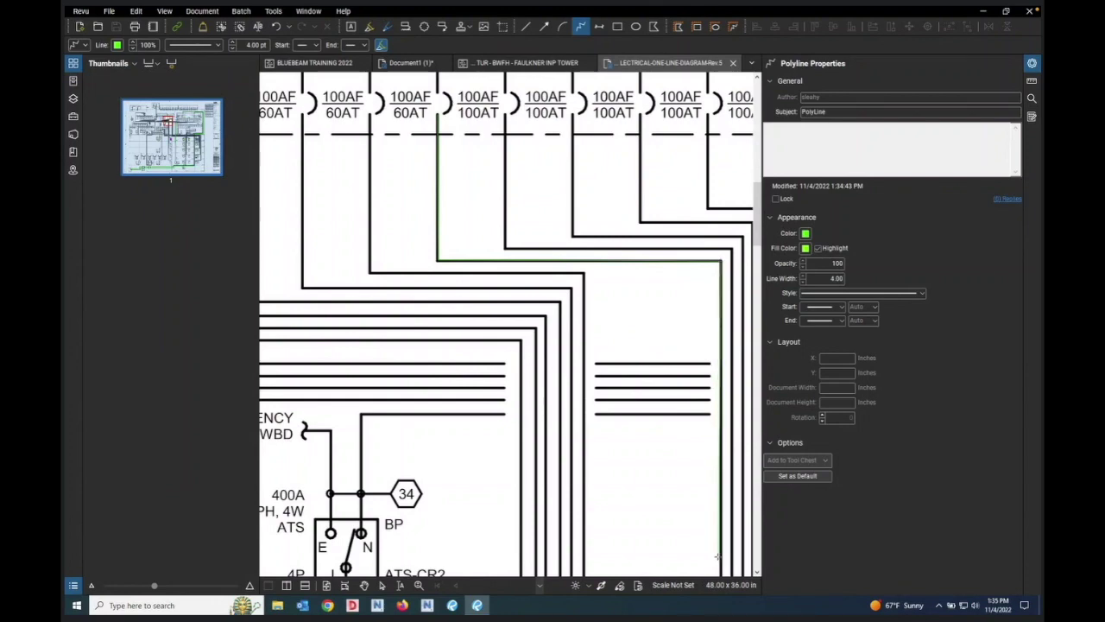
Step: Continue the green polyline down the feeder and across below the feeder bundle, ending it at the top of panel CR252
scroll(719, 566, down, 2)
scroll(719, 566, down, 2)
scroll(708, 518, down, 10)
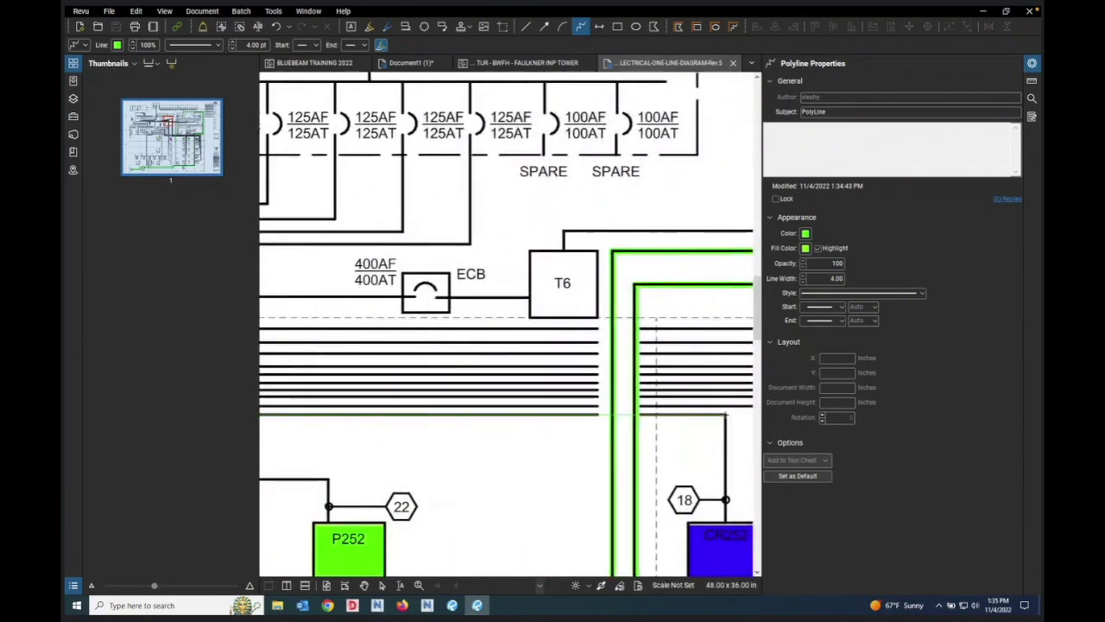
click(727, 416)
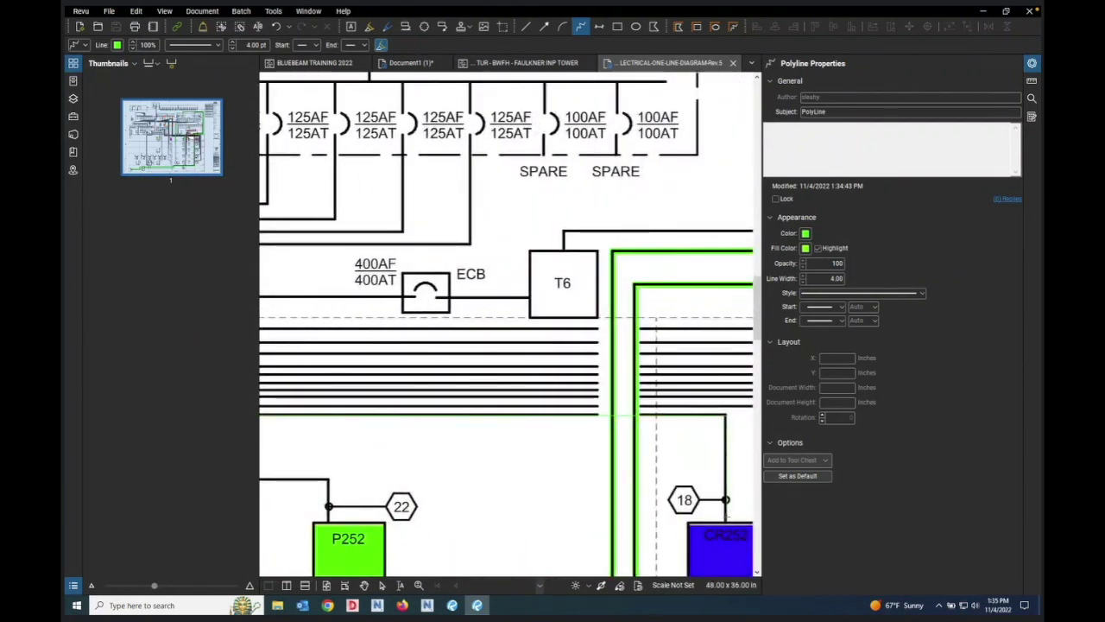
double_click(726, 500)
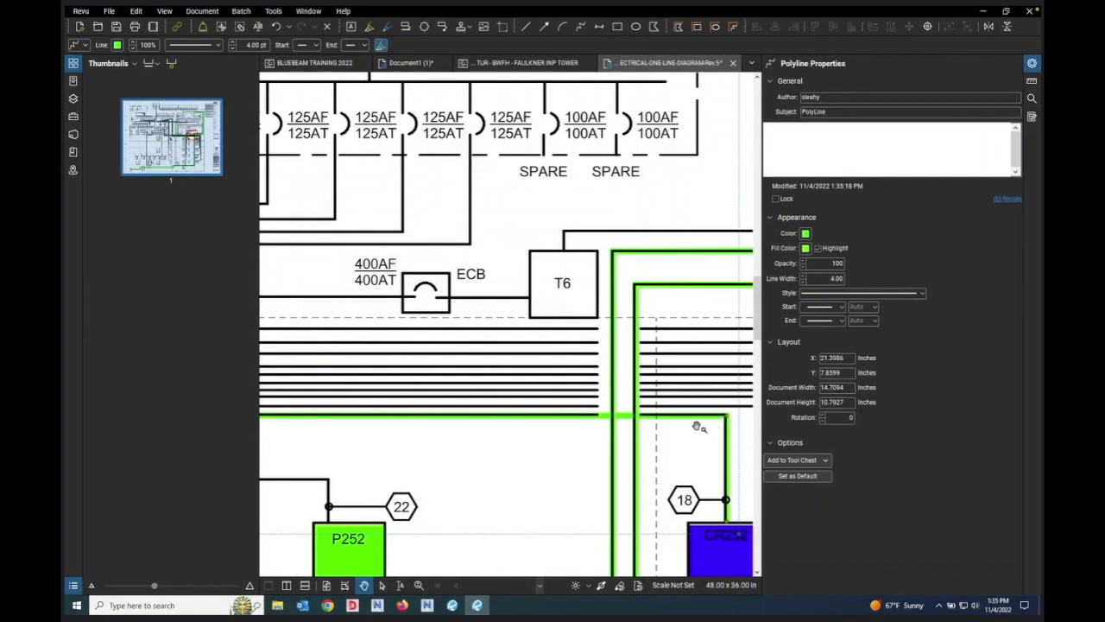
Step: Examine how the traced polyline follows the feeder at its corners and along its route from breaker to panel
scroll(716, 424, down, 3)
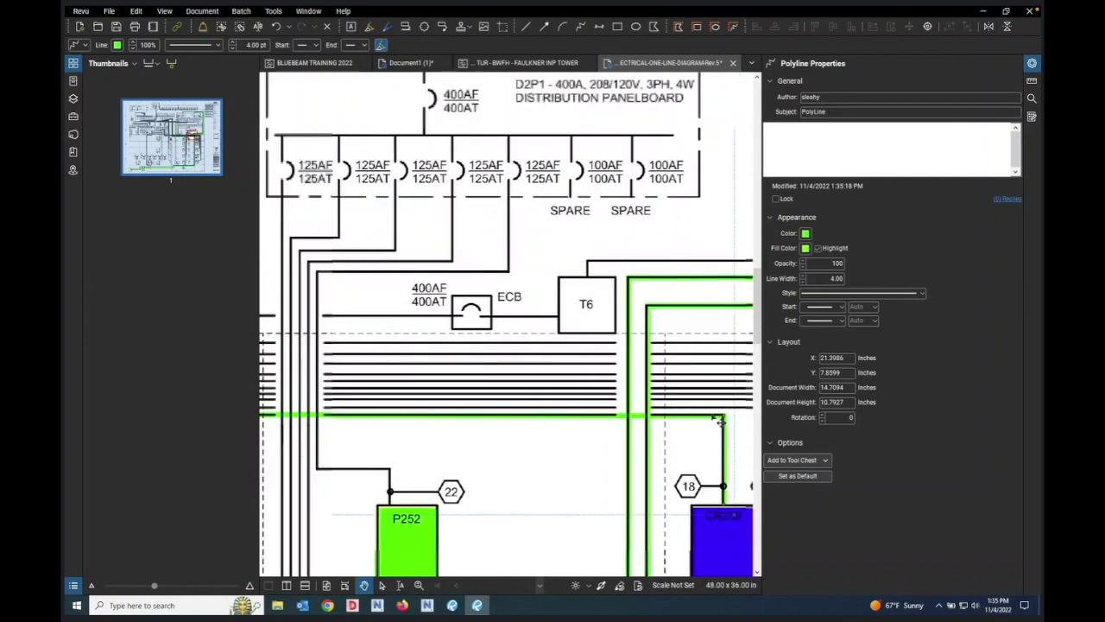
scroll(673, 419, down, 2)
scroll(505, 428, up, 6)
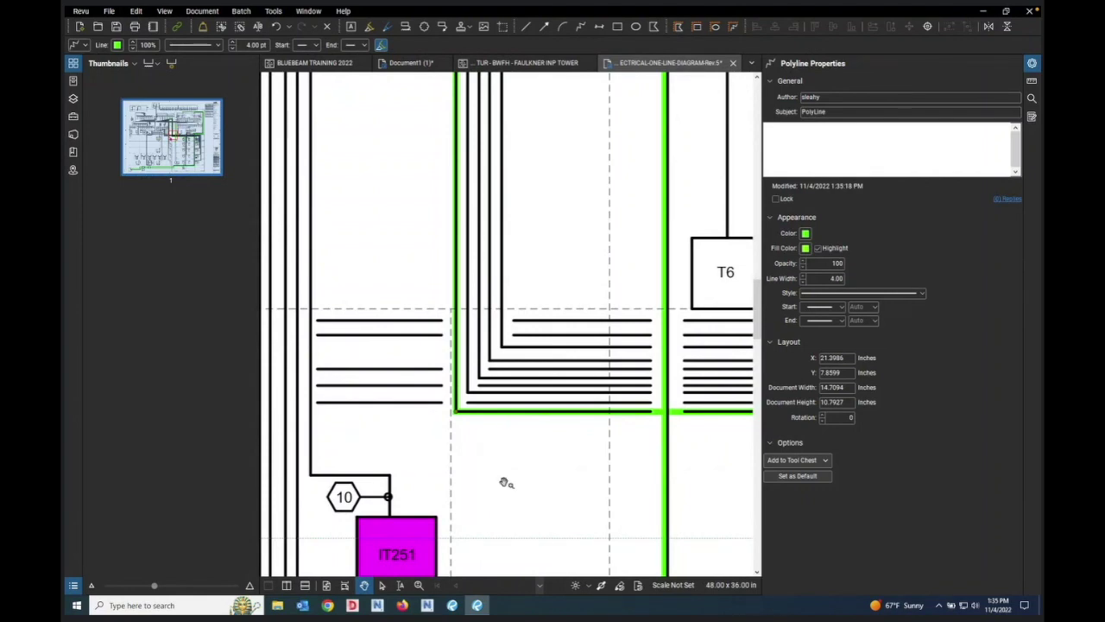
scroll(496, 481, down, 2)
scroll(497, 481, down, 5)
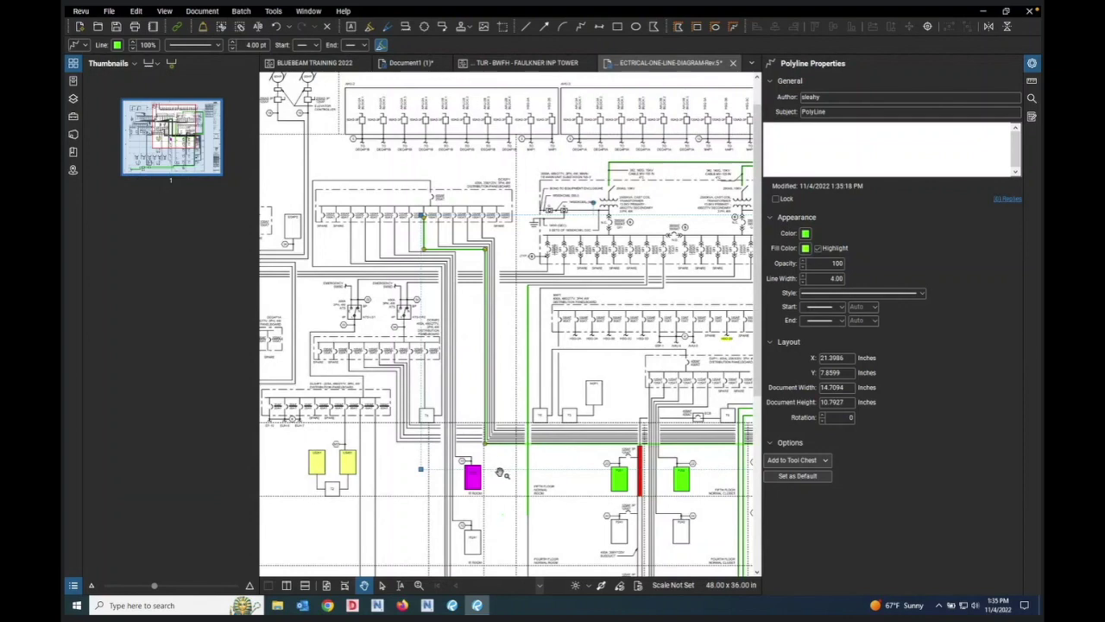
scroll(513, 464, up, 5)
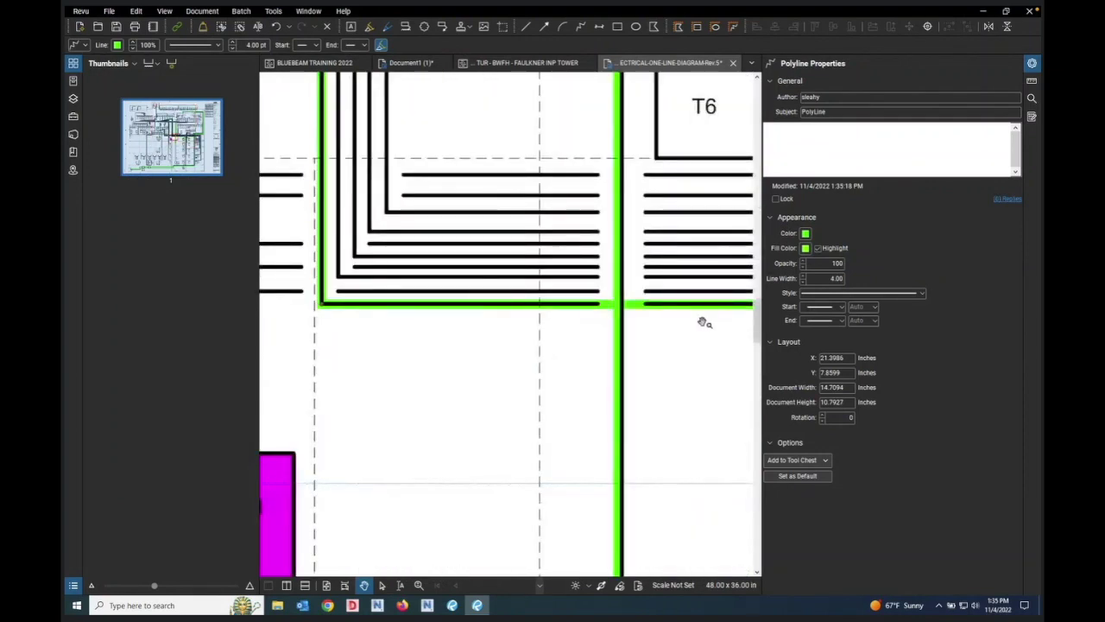
scroll(584, 320, down, 3)
scroll(528, 301, up, 4)
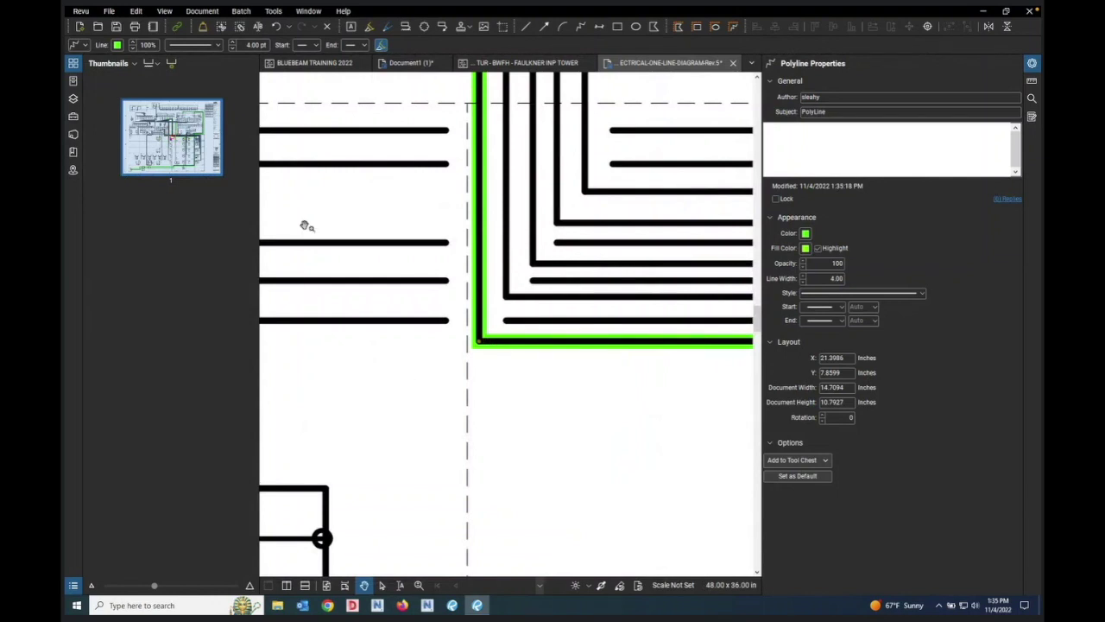
Step: In Document1, draw a green polyline with straight and angled segments around the existing markups, about 24.00 inches wide and 9.62 inches high
click(403, 63)
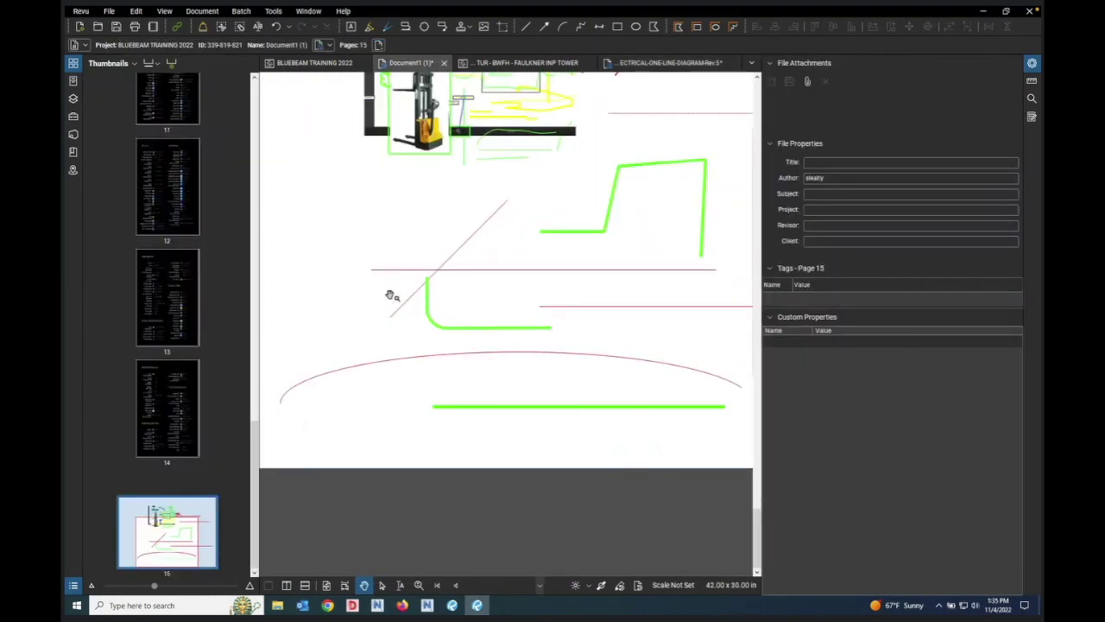
click(580, 26)
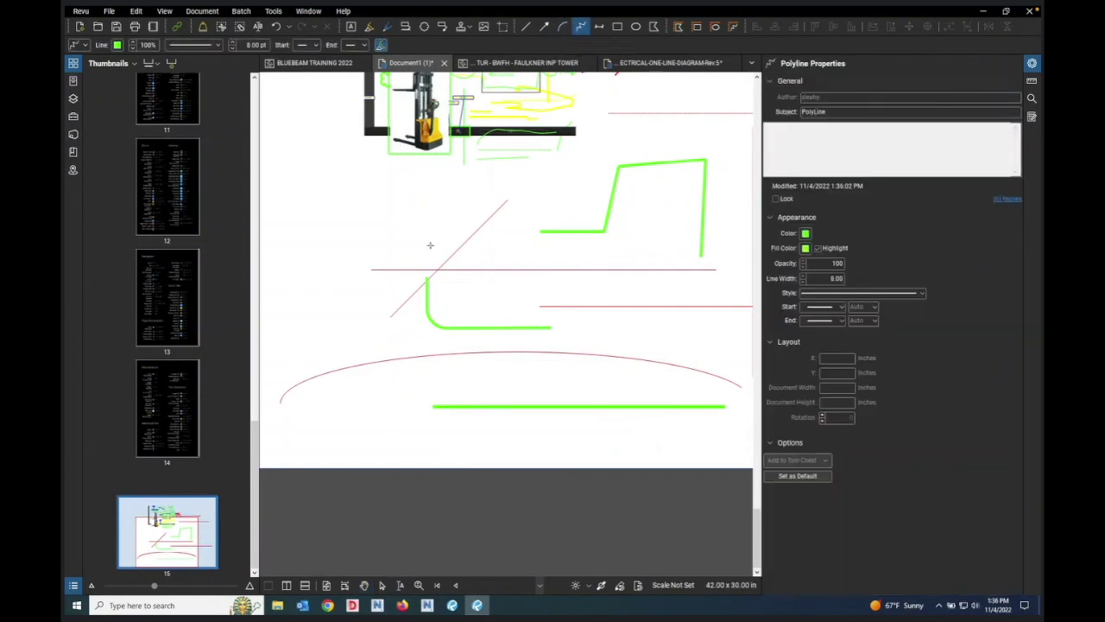
click(301, 114)
click(301, 185)
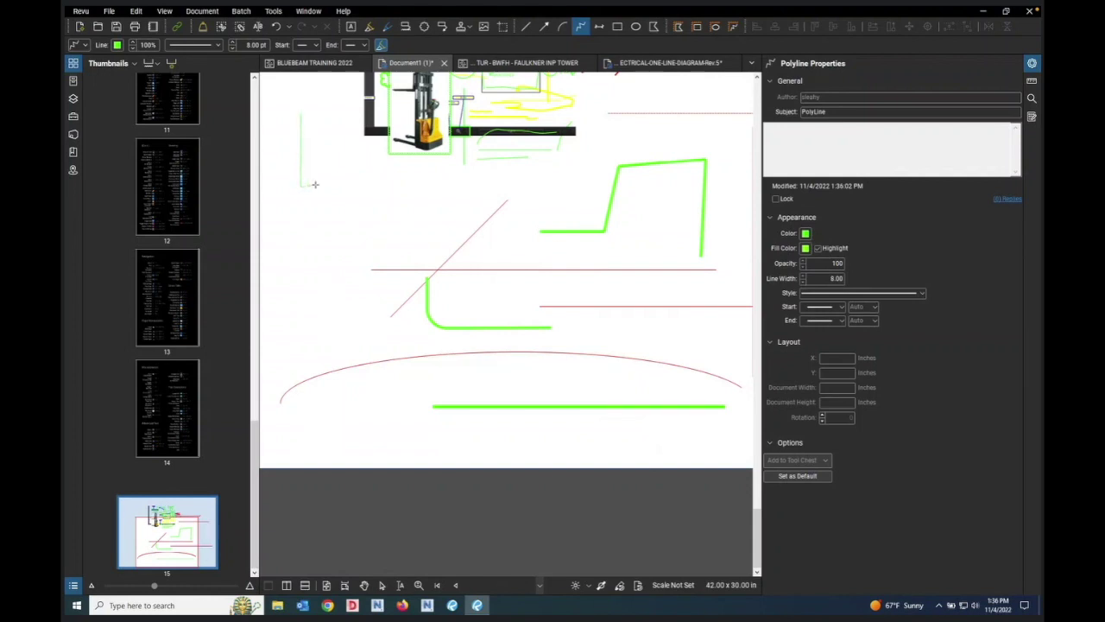
click(536, 185)
click(591, 142)
click(736, 145)
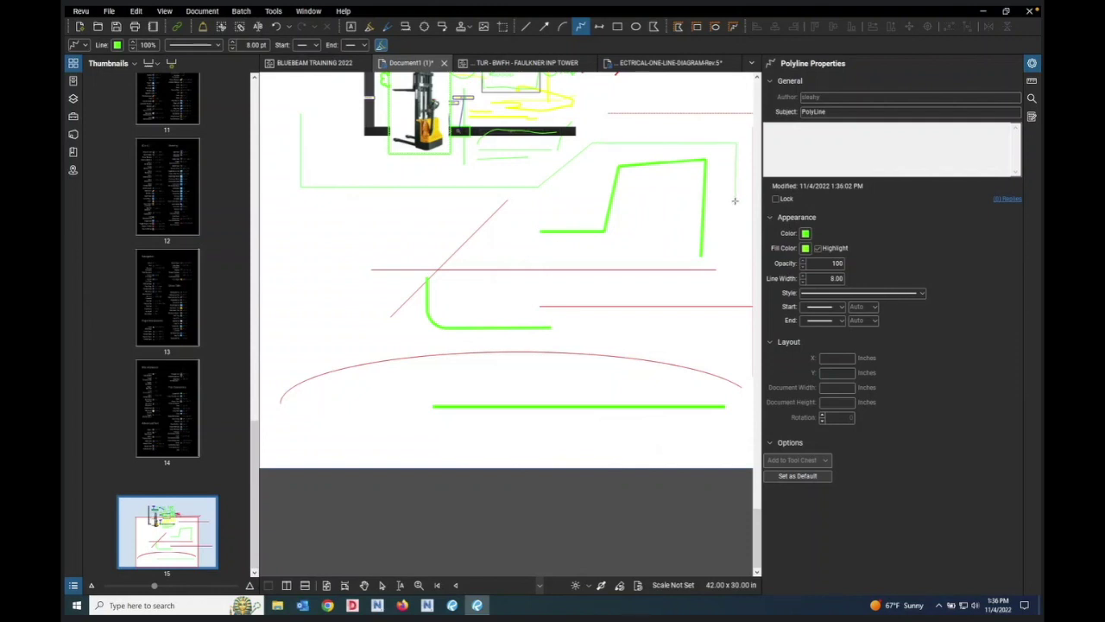
click(713, 284)
double_click(579, 288)
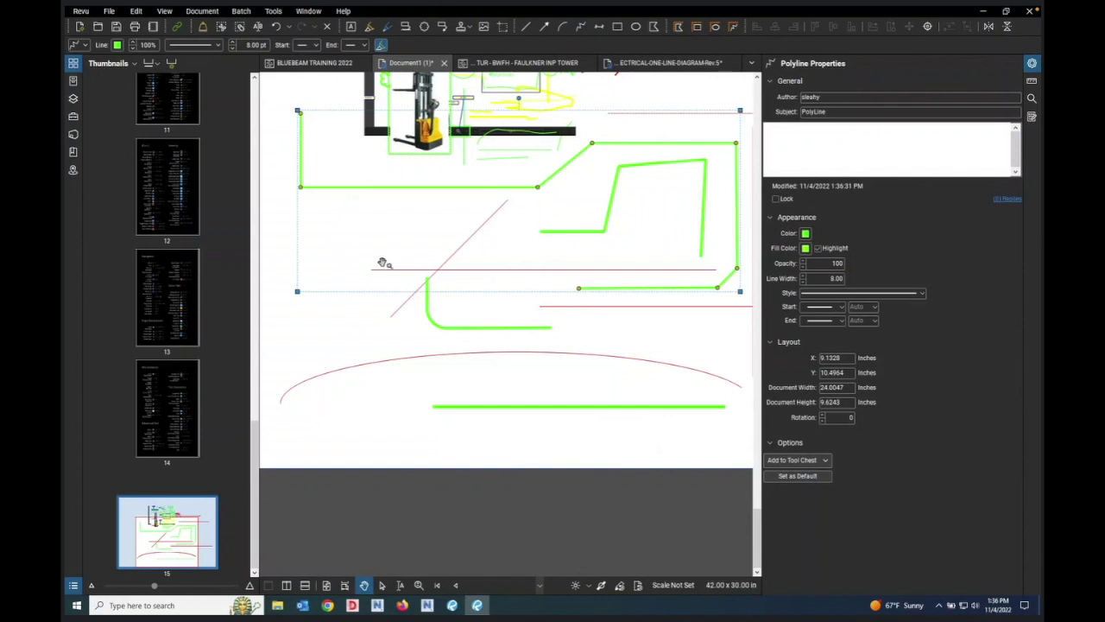
Step: Add control points just above and just to the right of the new polyline's lower-left corner
scroll(377, 253, up, 2)
scroll(629, 235, down, 5)
scroll(316, 176, up, 5)
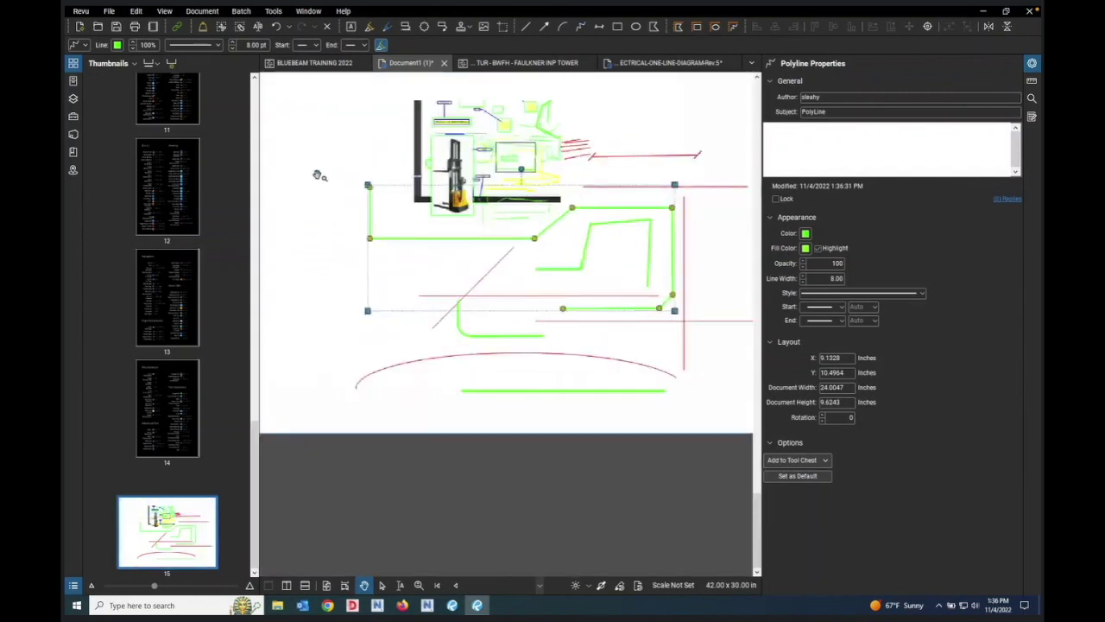
scroll(399, 261, up, 2)
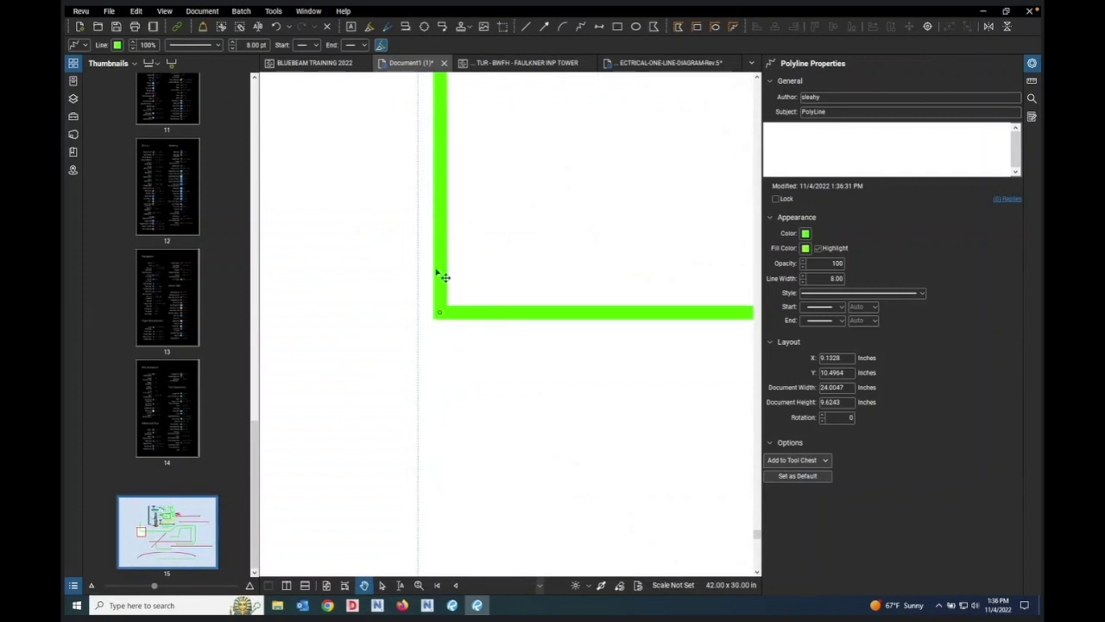
right_click(441, 268)
mouse_move(536, 360)
click(596, 360)
right_click(476, 316)
mouse_move(521, 365)
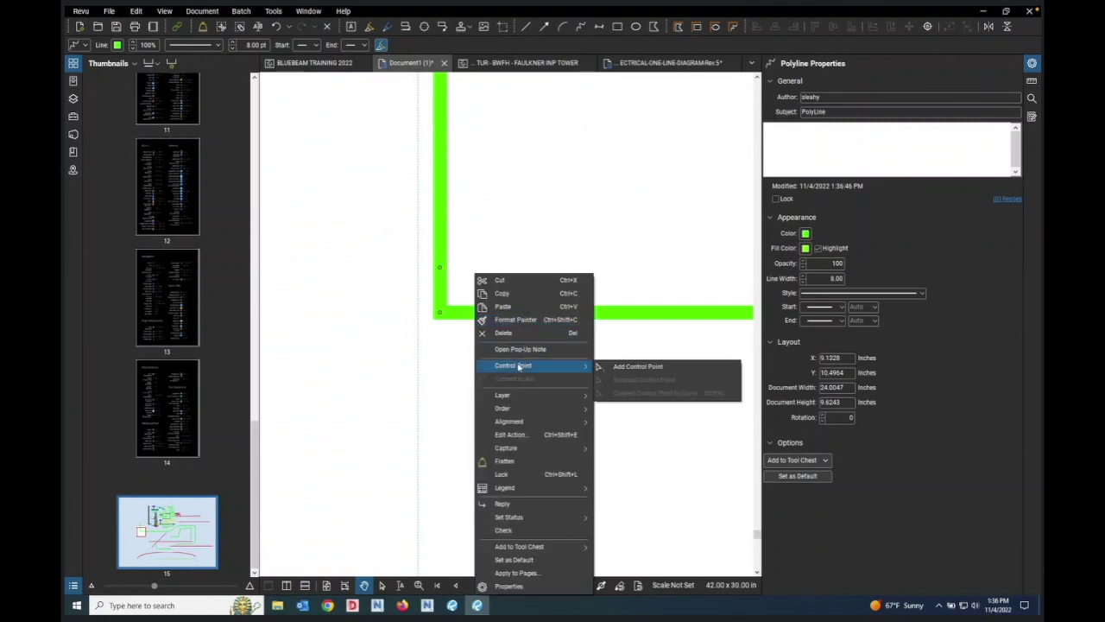
click(623, 367)
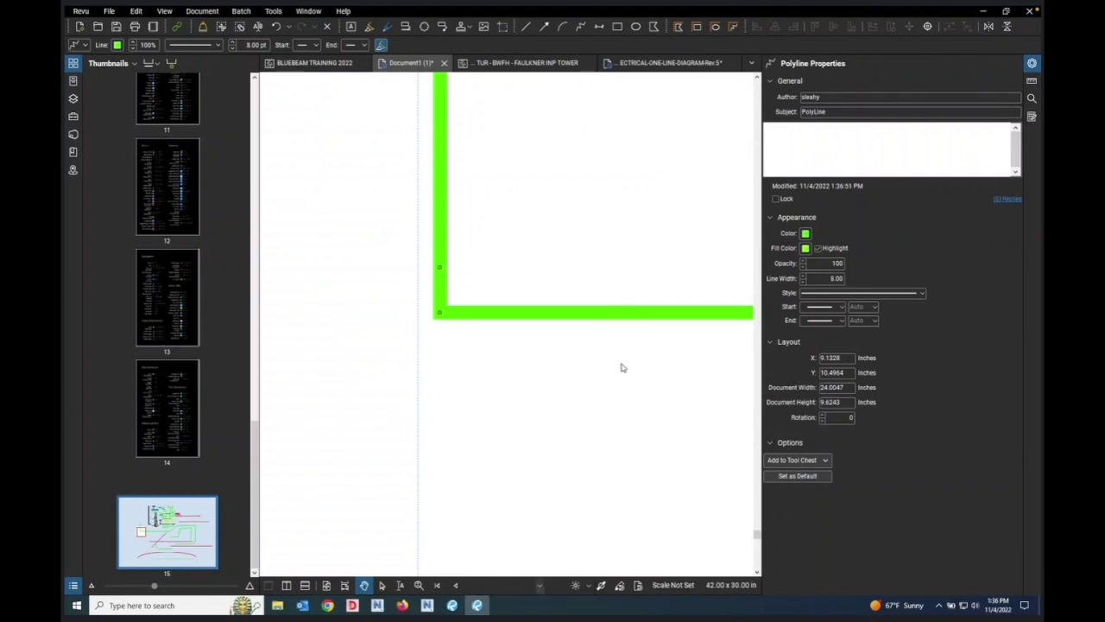
right_click(439, 314)
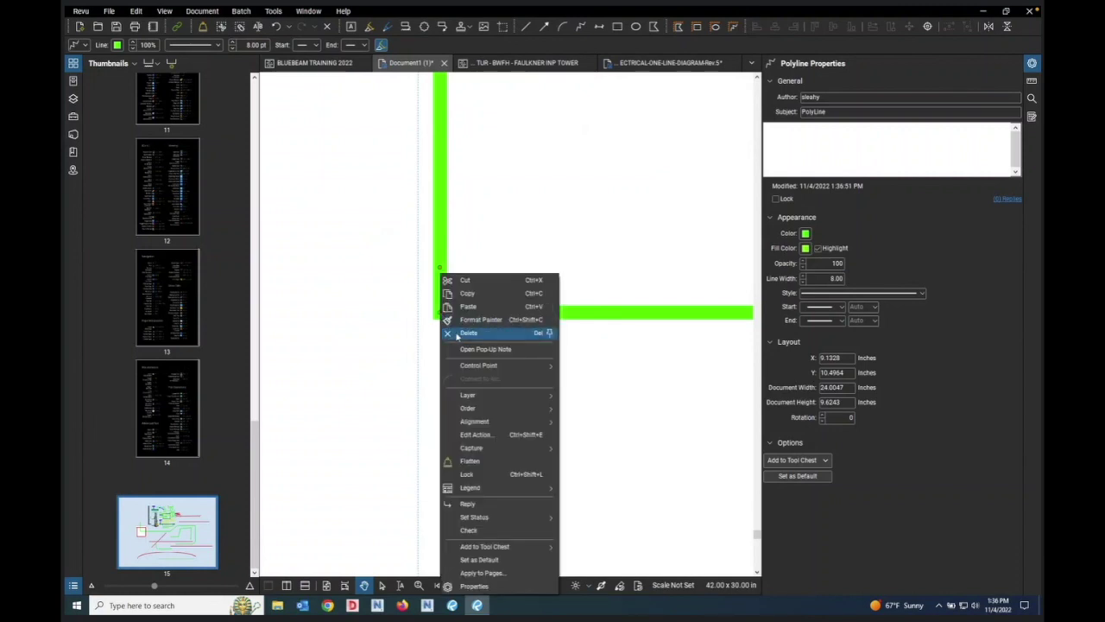
click(457, 335)
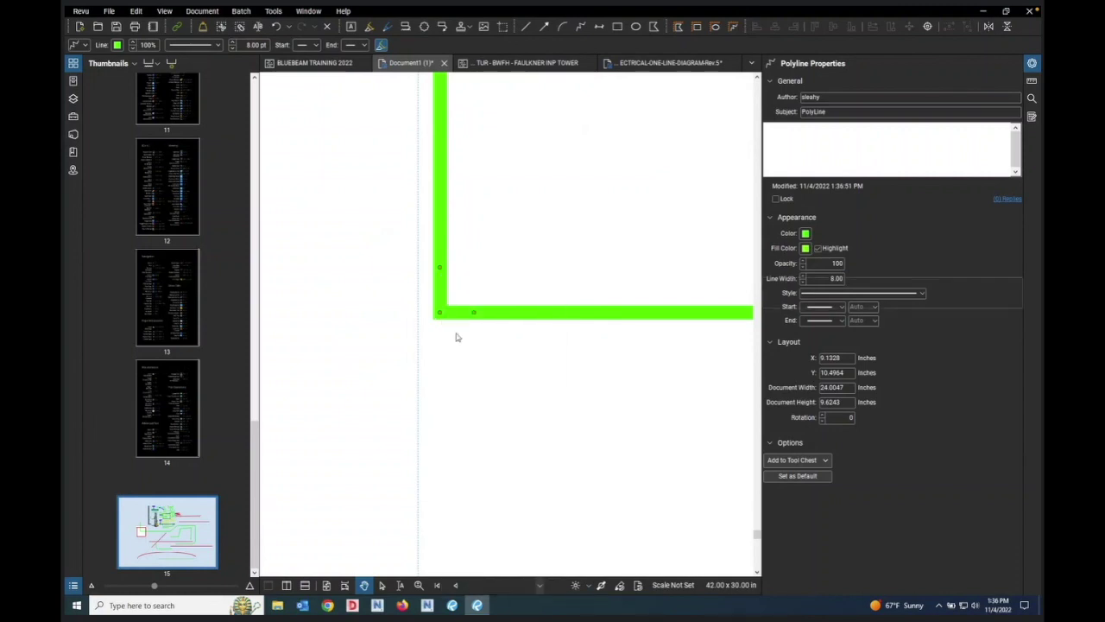
click(277, 29)
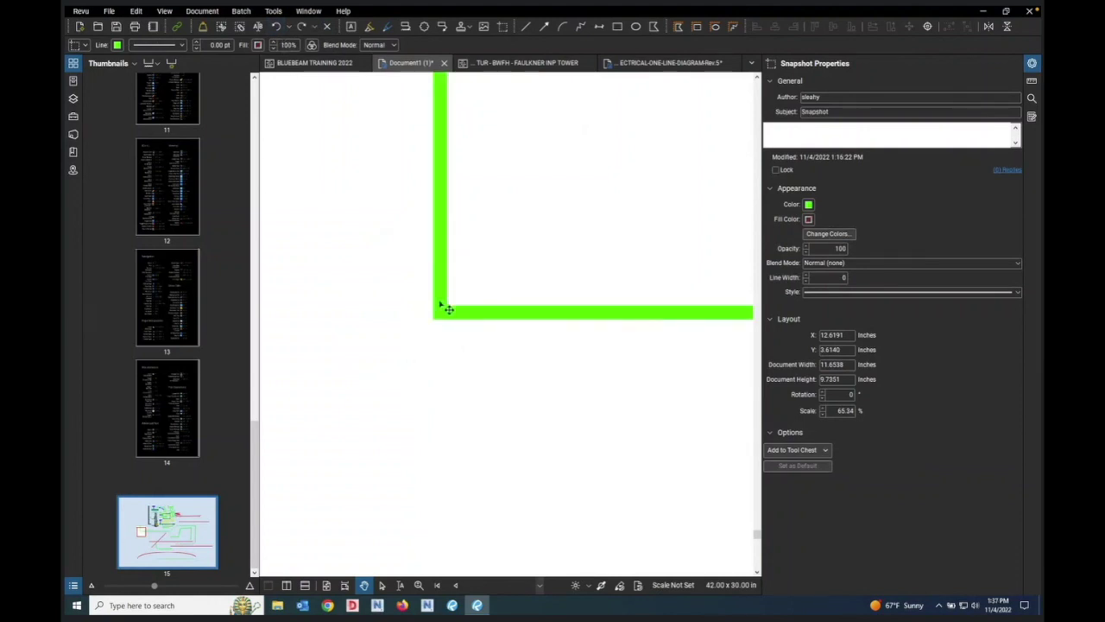
Step: Subtract the lower-left corner control point from the green polyline to leave a diagonal segment
click(439, 306)
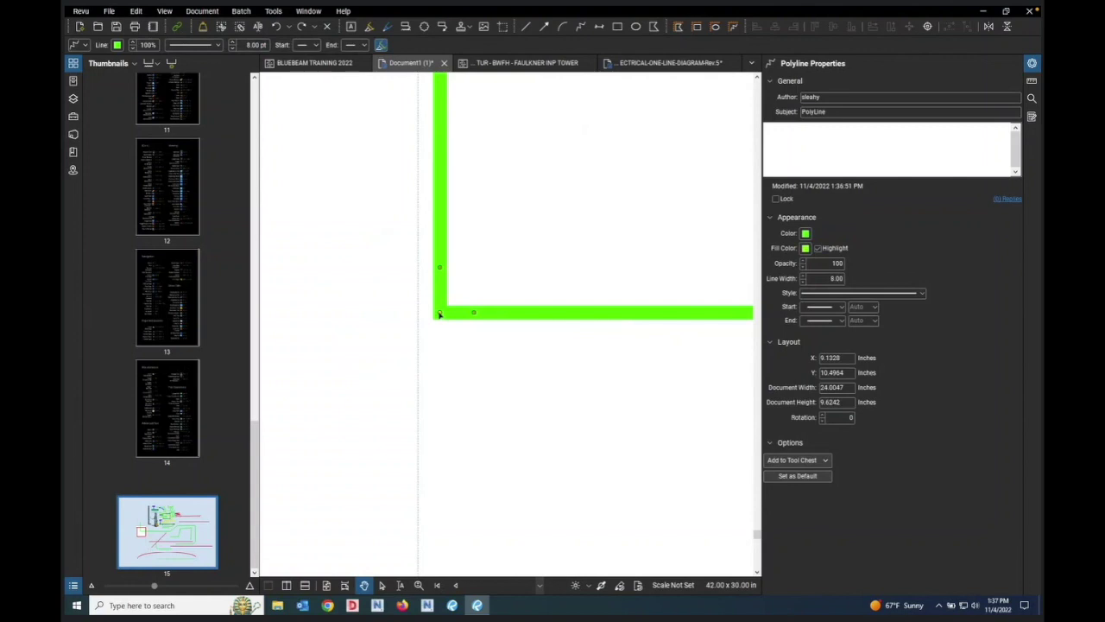
right_click(440, 308)
mouse_move(528, 372)
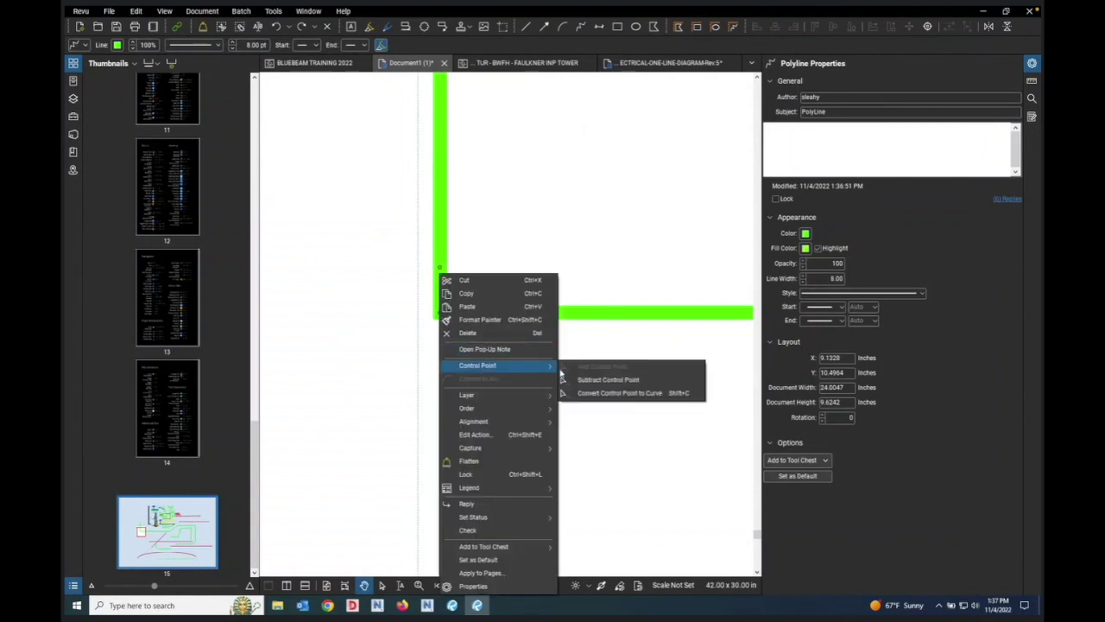
click(570, 379)
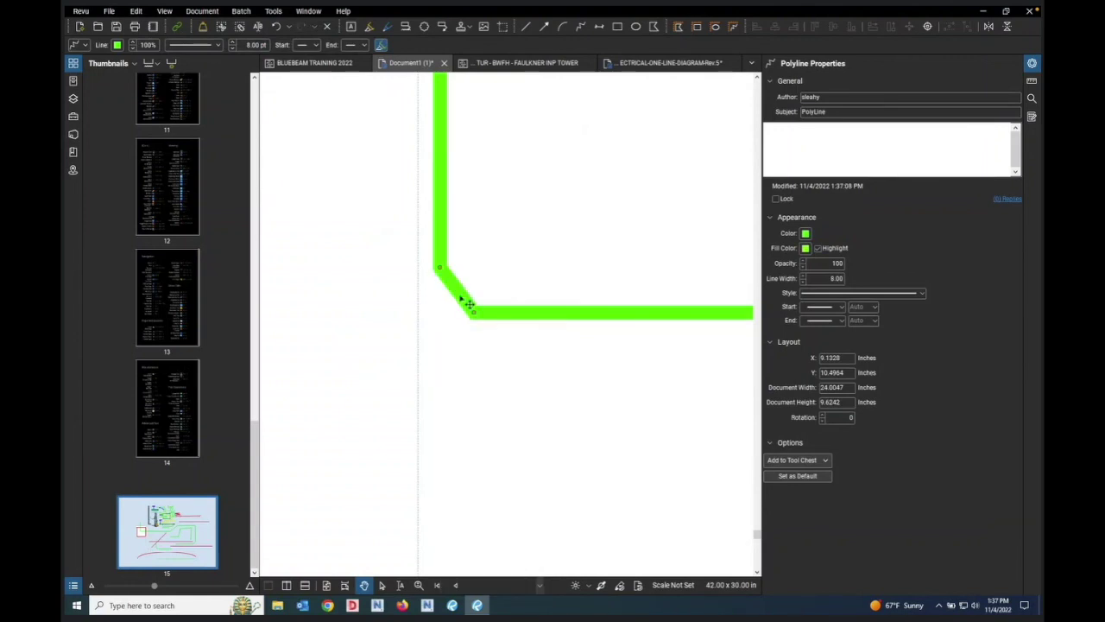
Step: Convert the diagonal corner segment to an arc and move its curve handles outward to form a smooth rounded corner
right_click(464, 296)
click(506, 380)
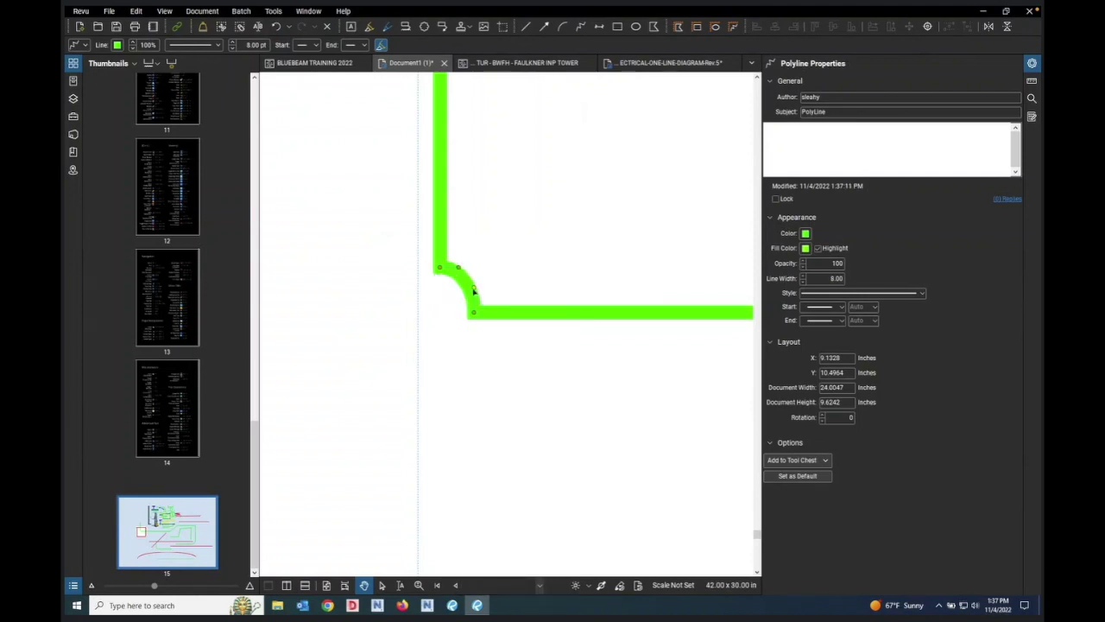
drag(475, 290, 437, 304)
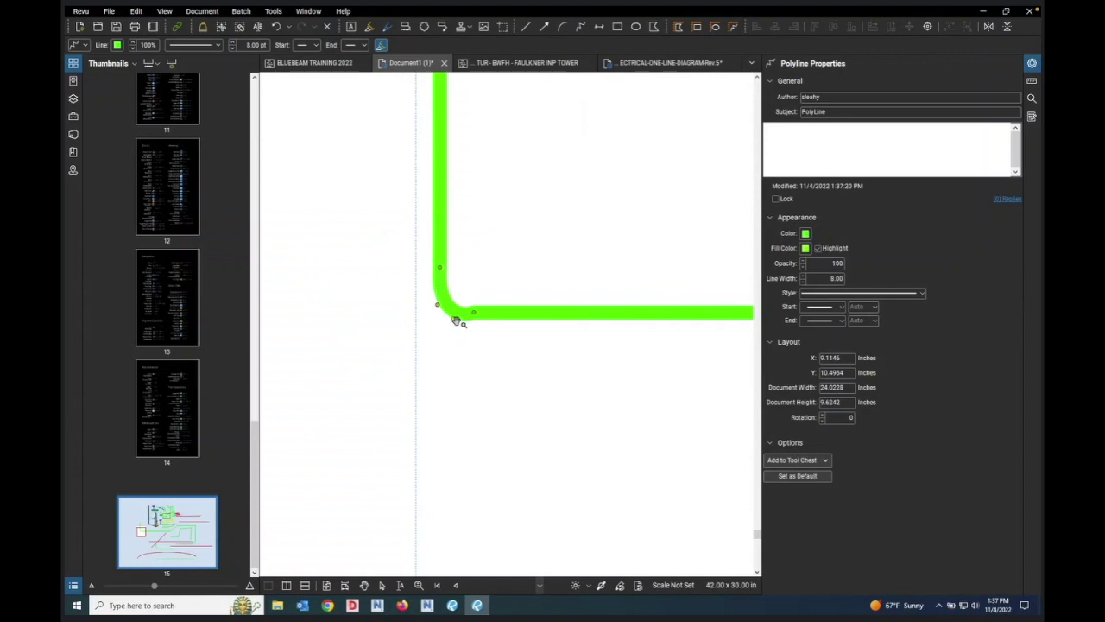
drag(456, 319, 449, 314)
click(453, 342)
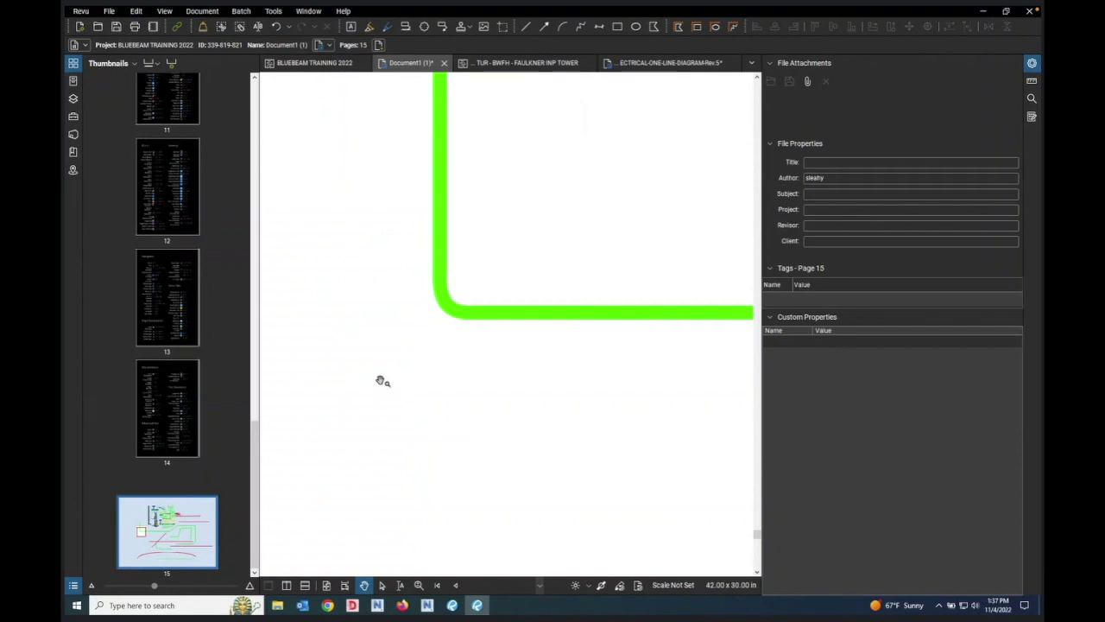
Step: Add control points just left of and just below the upper-right corner of the outer green polyline
scroll(373, 382, down, 3)
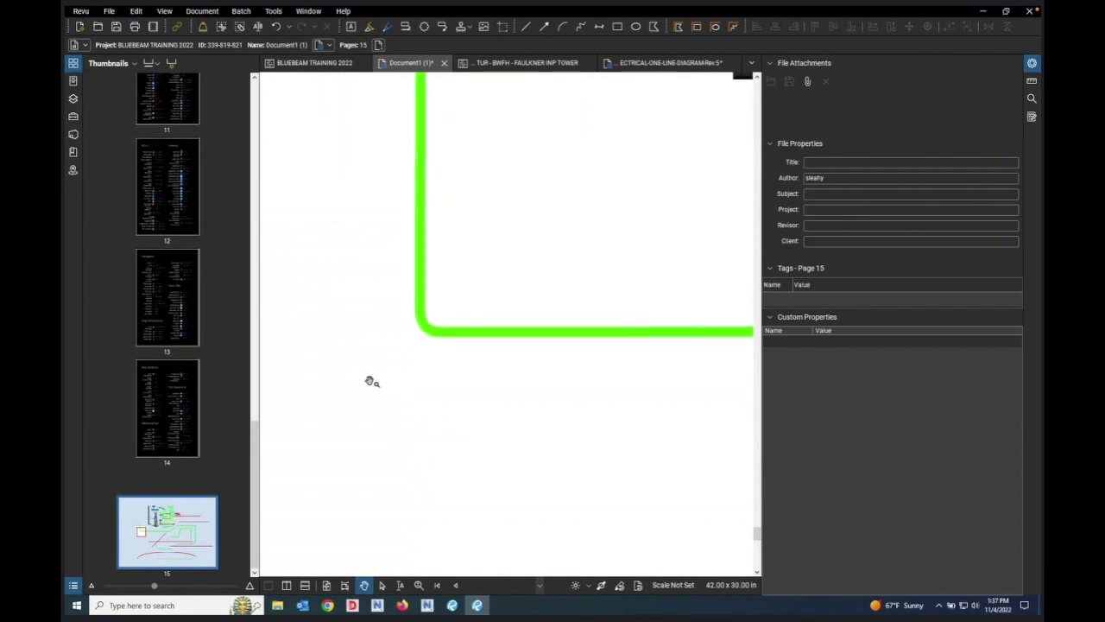
scroll(371, 381, down, 3)
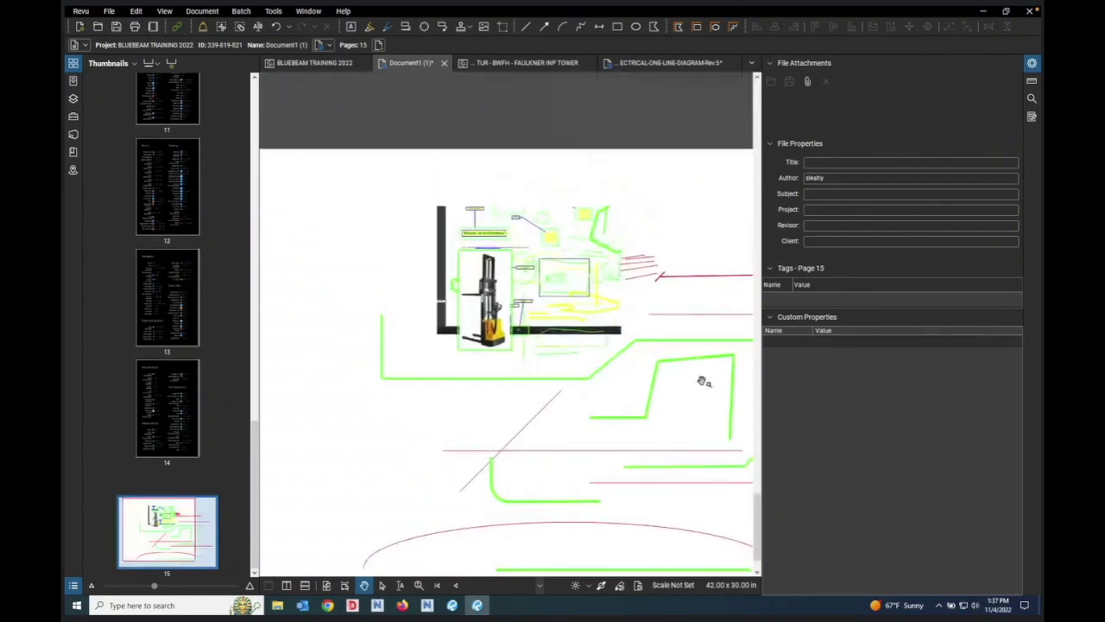
scroll(506, 382, down, 3)
scroll(541, 336, up, 5)
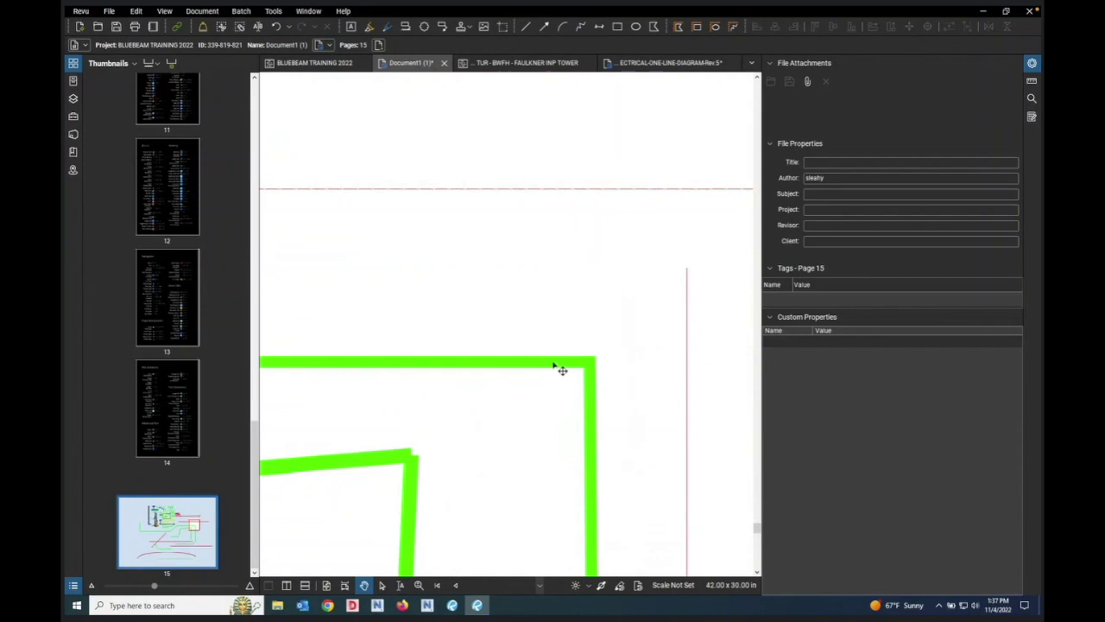
right_click(561, 367)
mouse_move(594, 409)
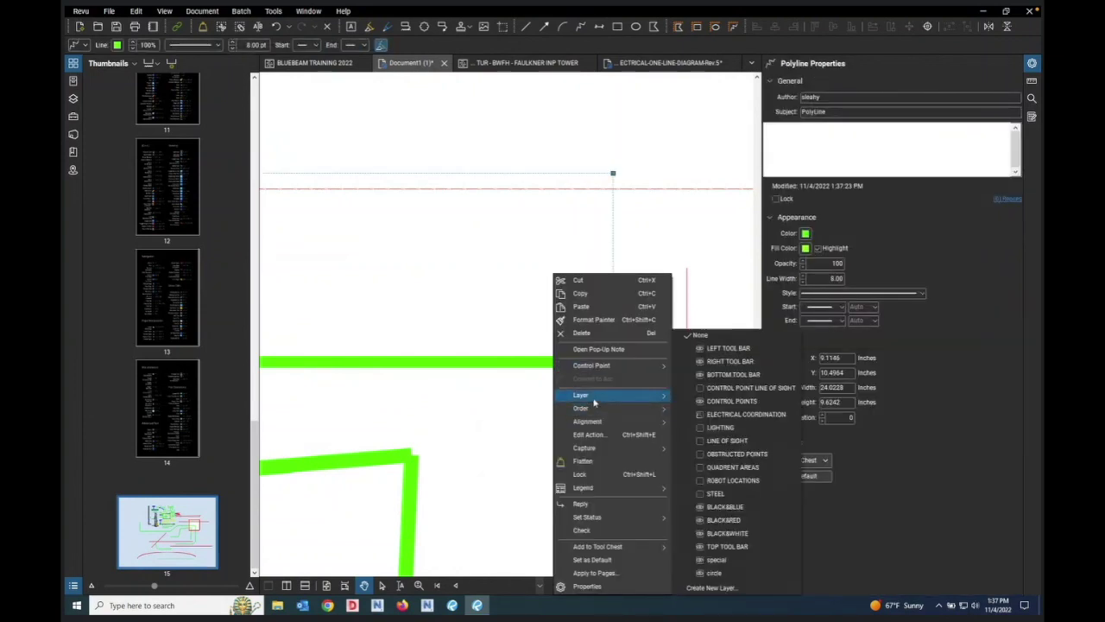
click(555, 371)
right_click(556, 371)
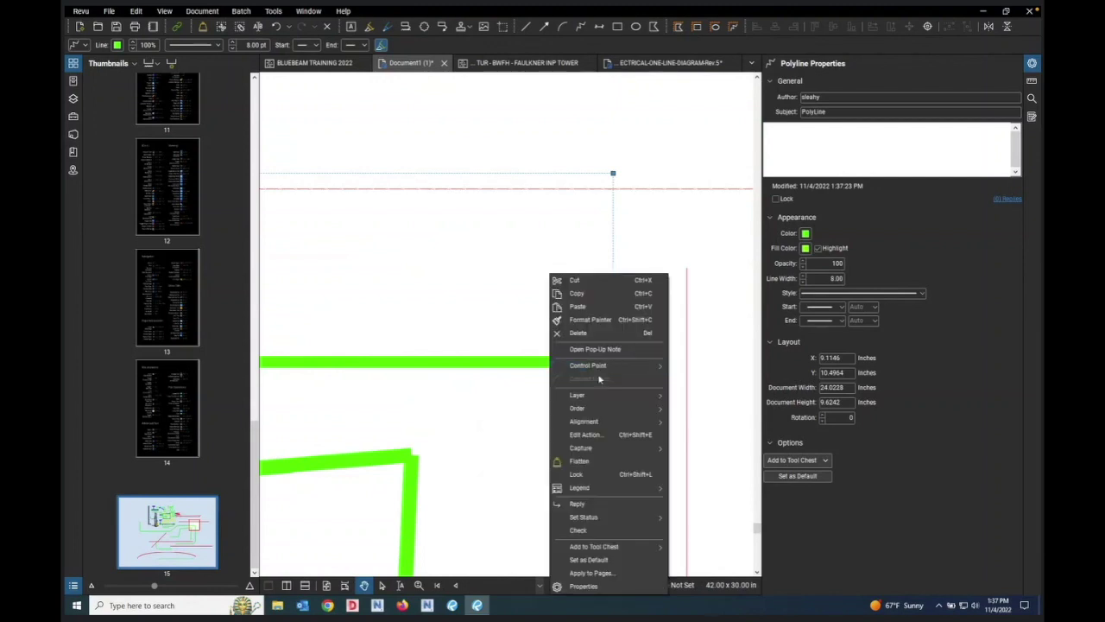
mouse_move(617, 366)
click(679, 368)
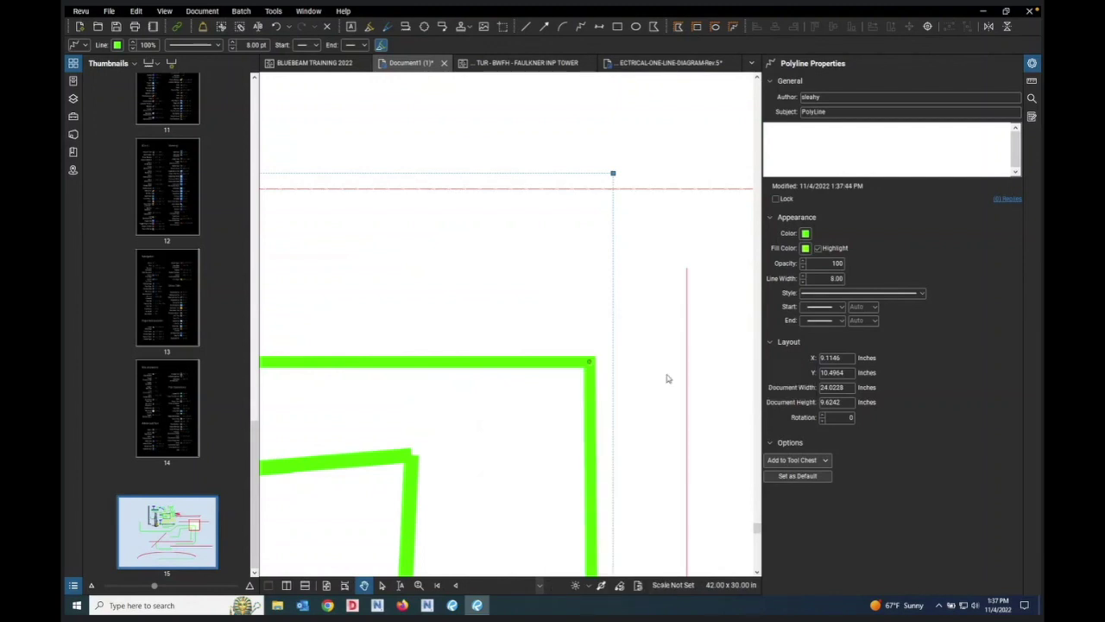
right_click(592, 405)
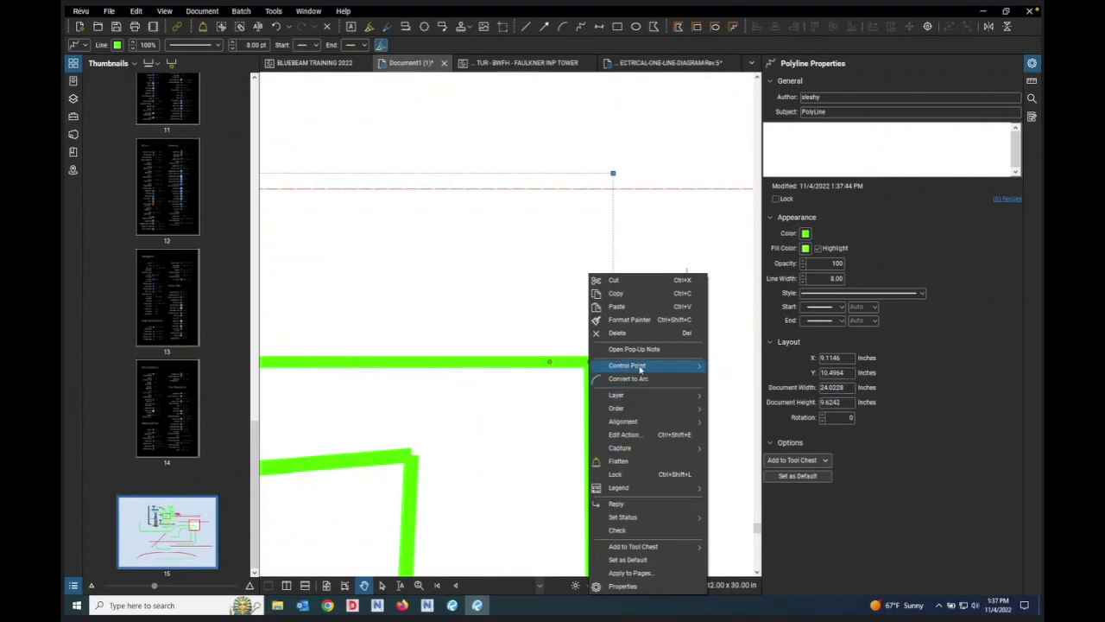
mouse_move(682, 366)
click(735, 367)
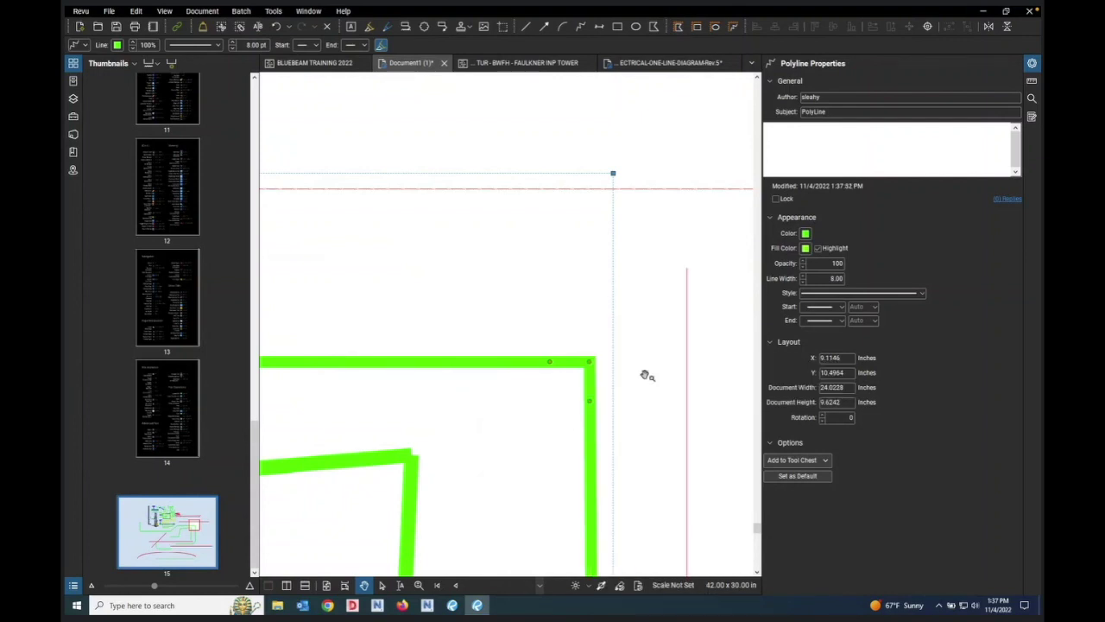
Step: Subtract the outer polyline's upper-right corner control point and convert the diagonal segment left there to an arc
right_click(591, 365)
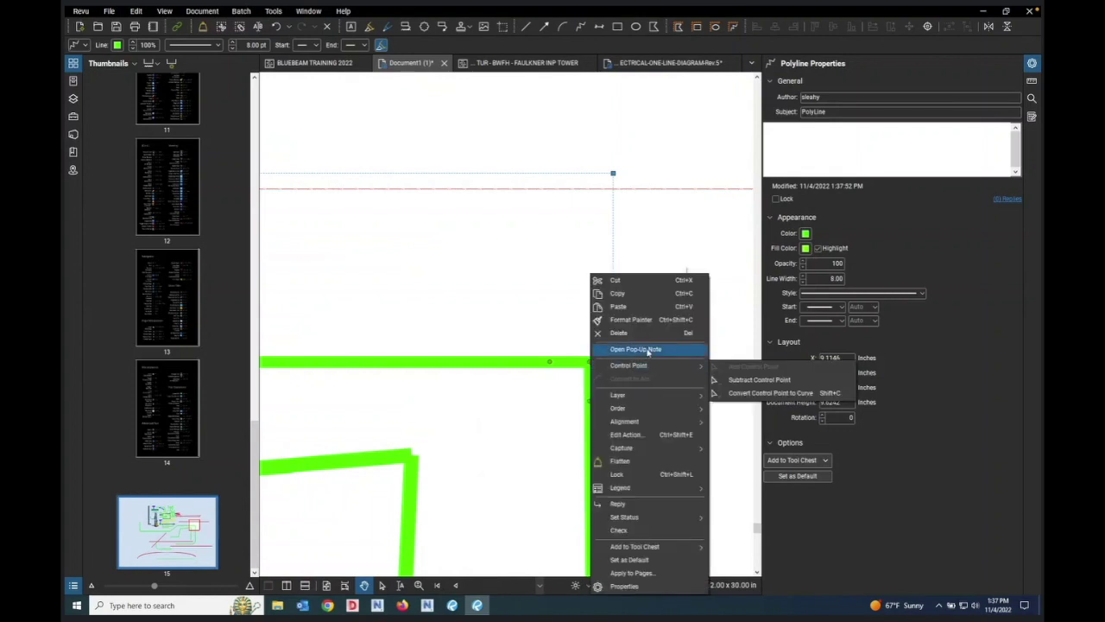
click(712, 377)
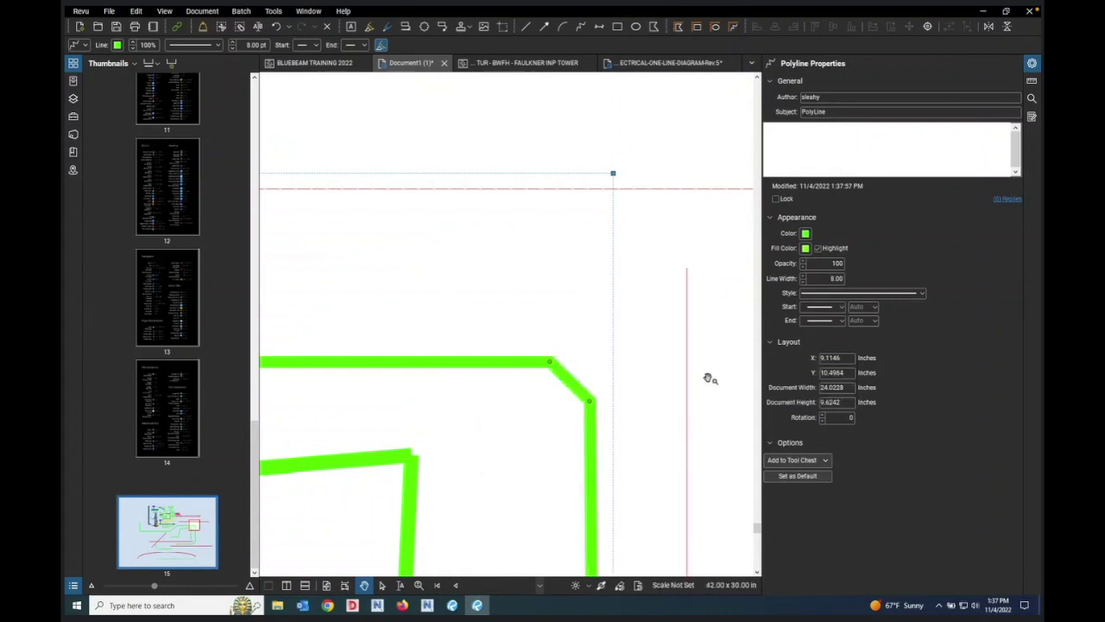
right_click(569, 385)
click(588, 384)
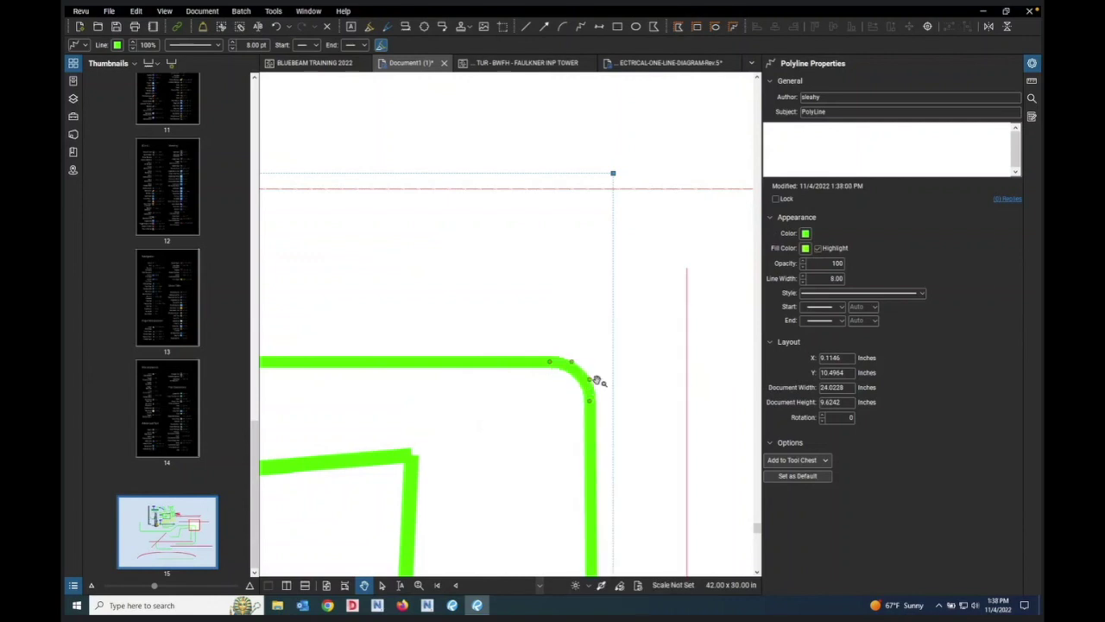
click(679, 408)
scroll(612, 323, down, 5)
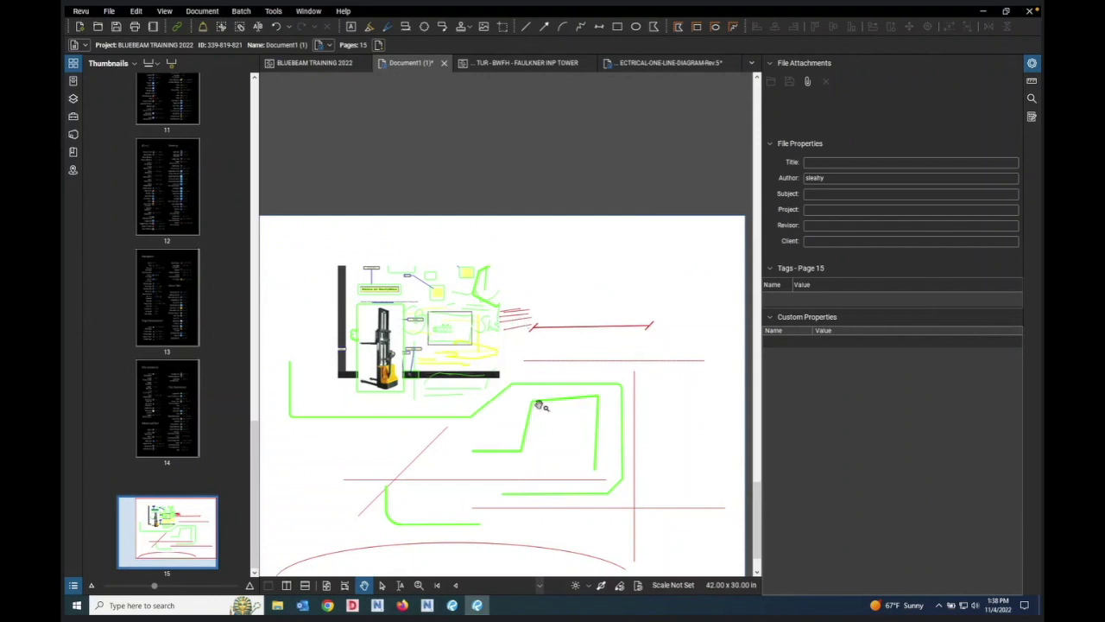
Step: Examine the line style choices for the outer green polyline, including the dashed and advanced styles
scroll(544, 387, up, 3)
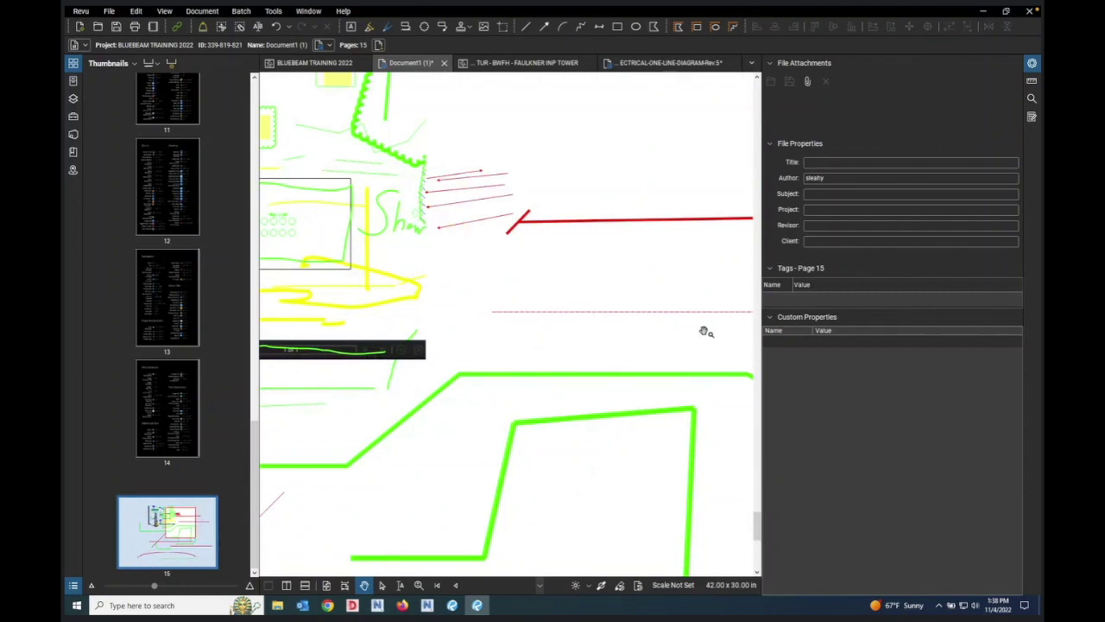
click(656, 377)
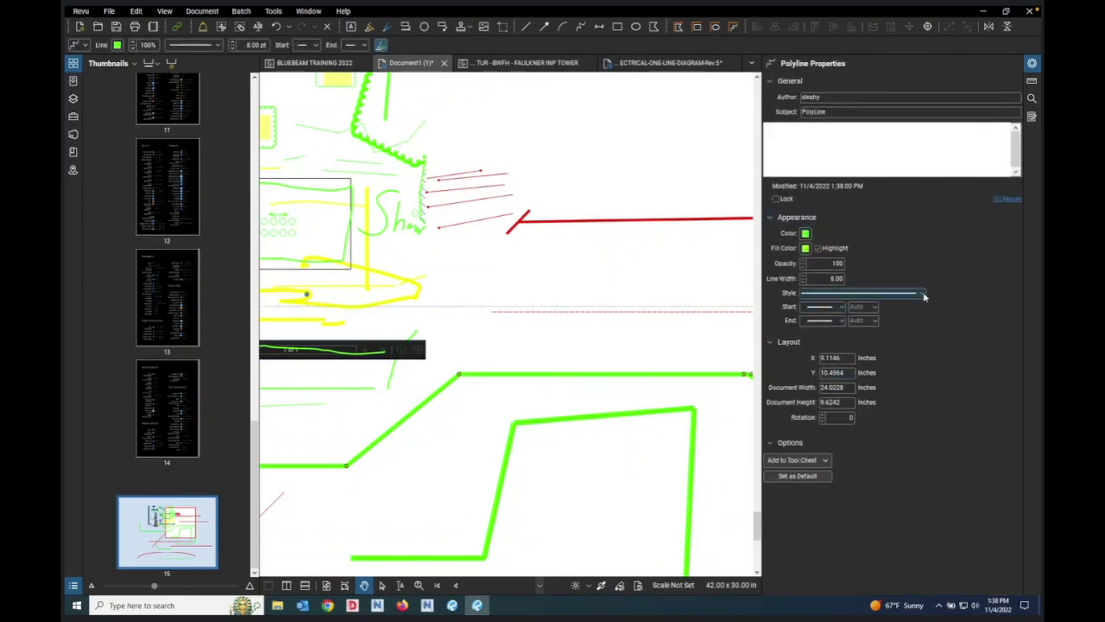
click(924, 296)
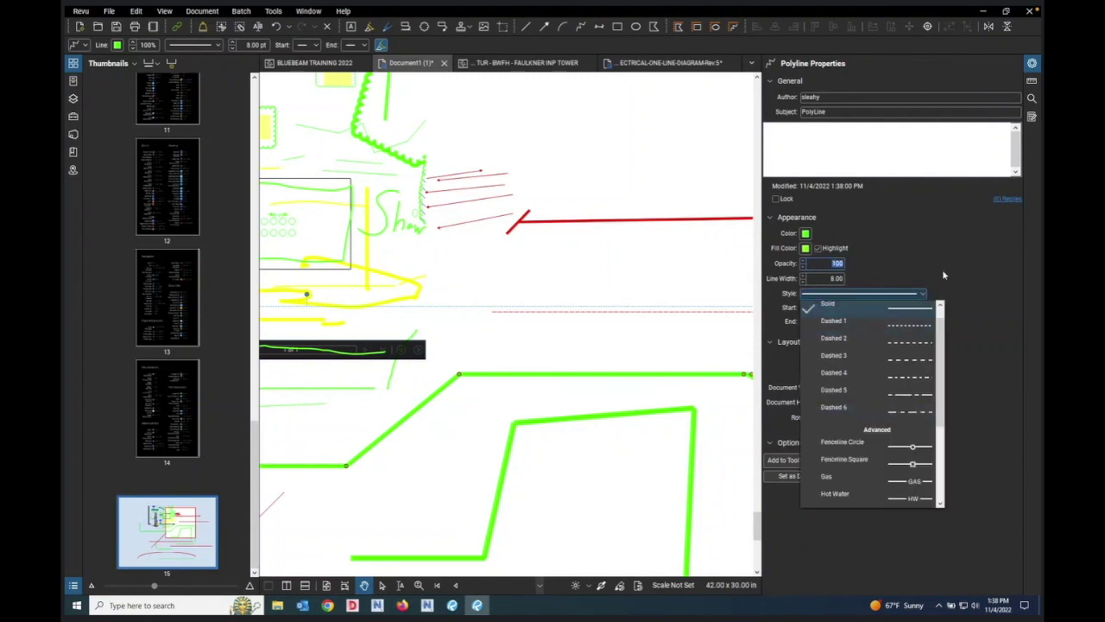
click(944, 274)
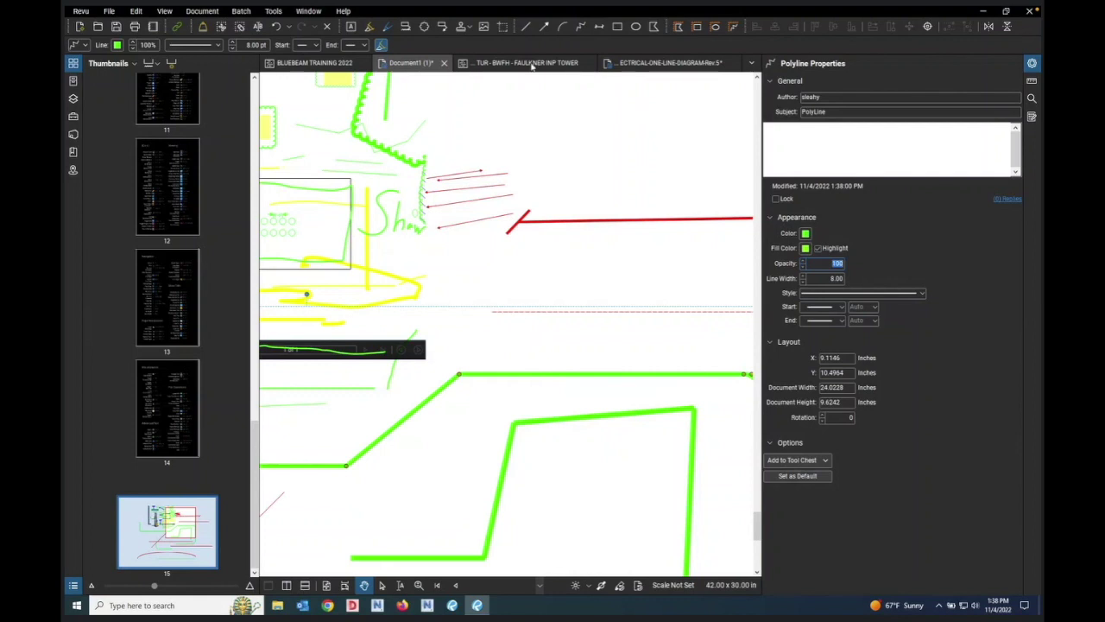
click(580, 26)
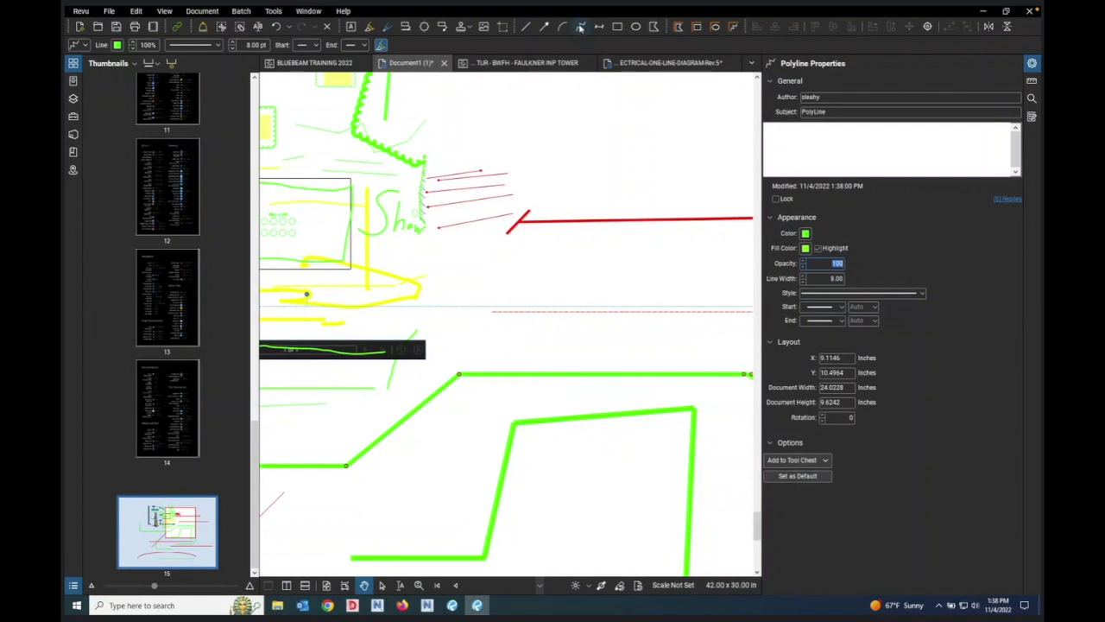
click(519, 147)
click(597, 142)
click(608, 187)
click(678, 138)
click(739, 148)
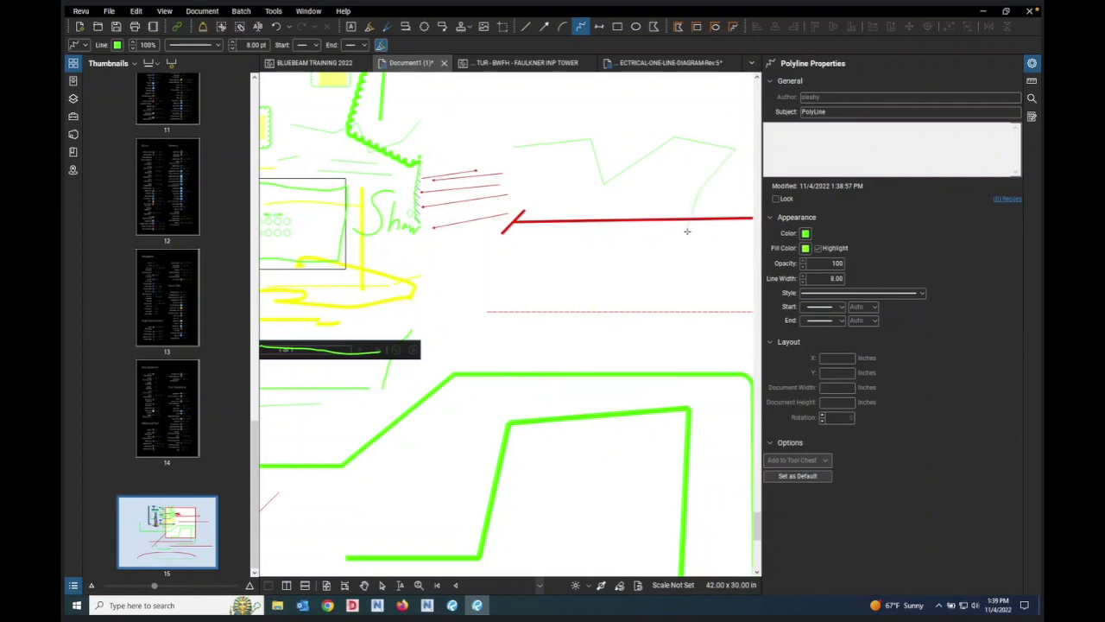
key(Escape)
right_click(671, 304)
click(607, 264)
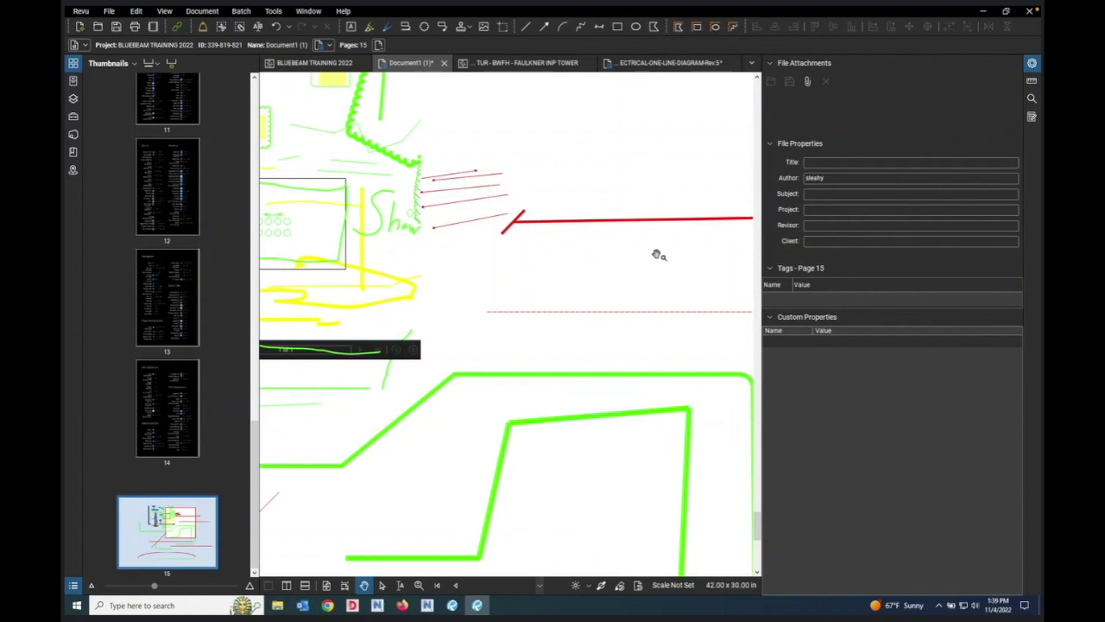
Step: Show the measurement tools and page scale settings for page 15, alongside the existing markups
click(1032, 81)
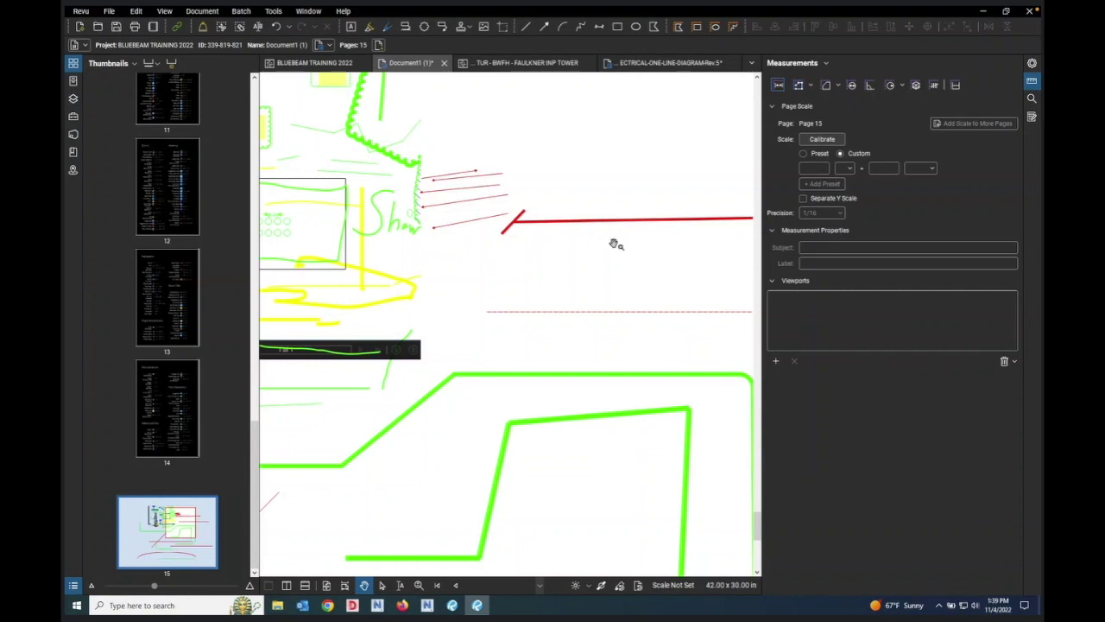
scroll(551, 268, up, 5)
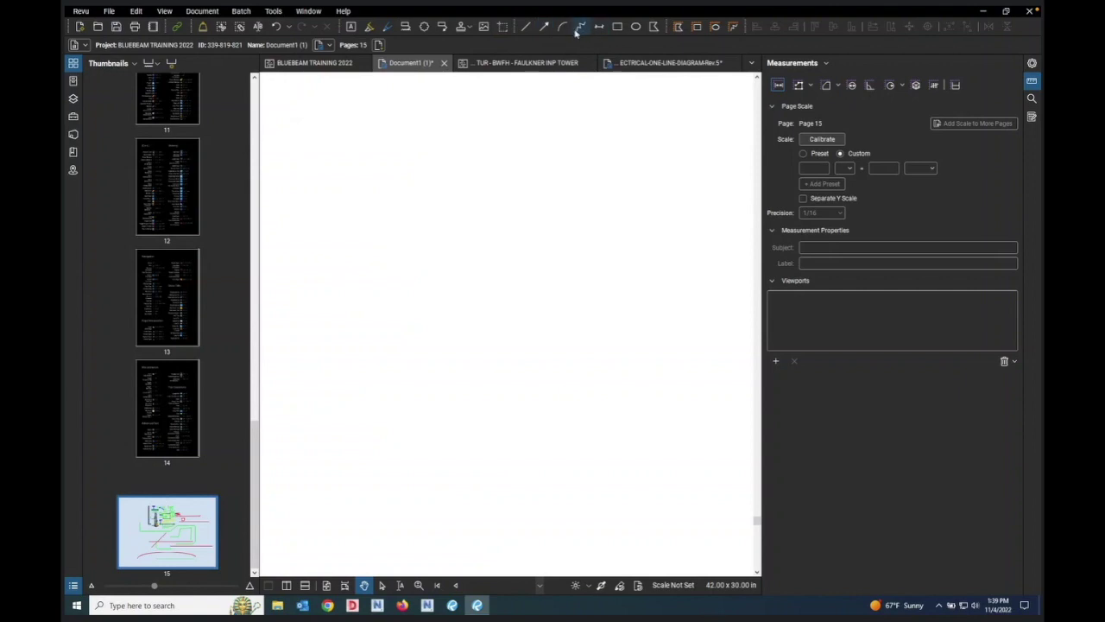
scroll(557, 159, down, 5)
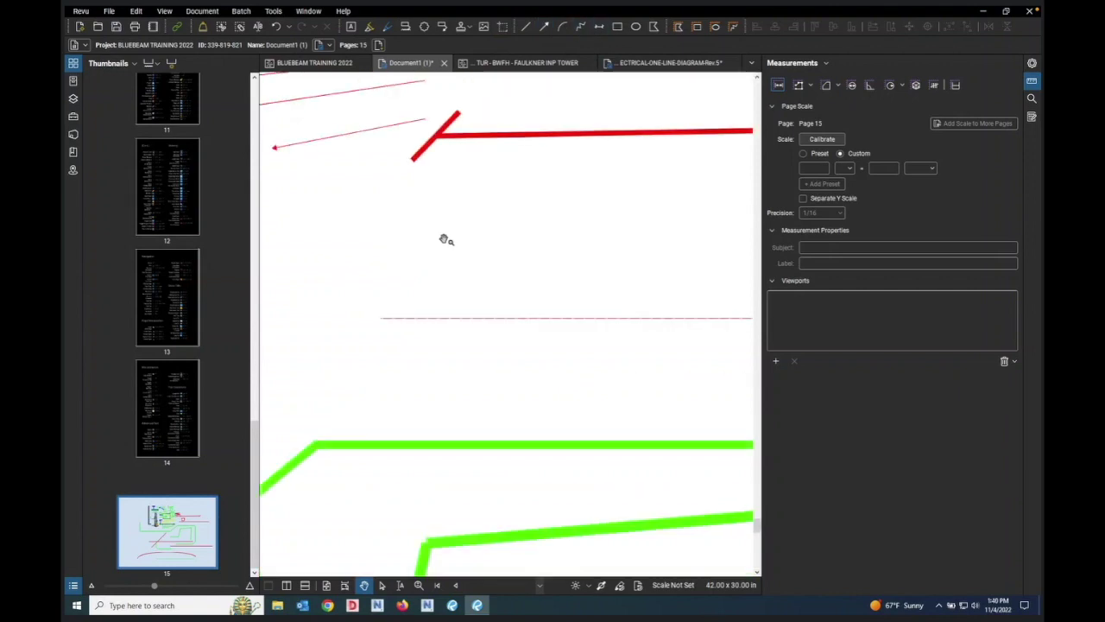
scroll(510, 150, down, 2)
scroll(548, 143, up, 2)
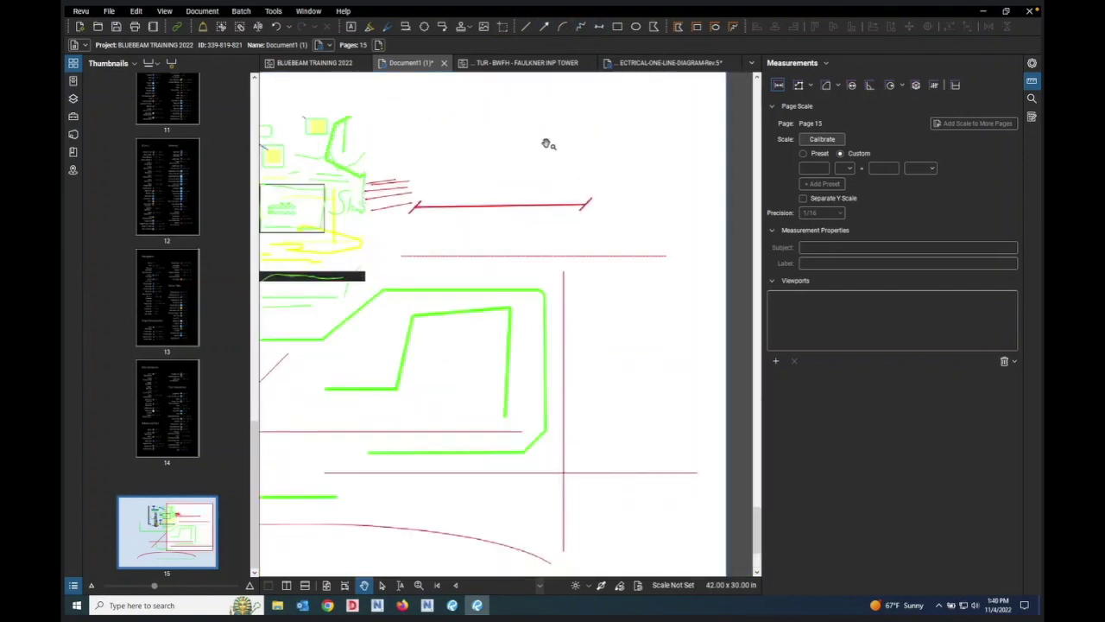
Step: Draw a red dimension along the full length of the dashed red line and caption it 11'-3"
click(600, 28)
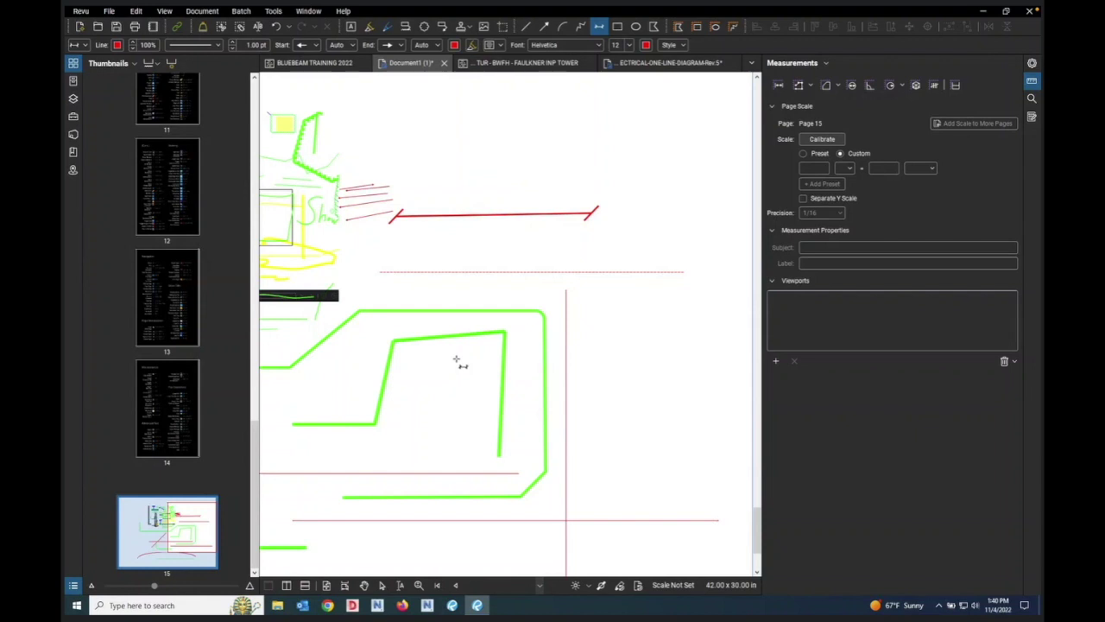
click(379, 272)
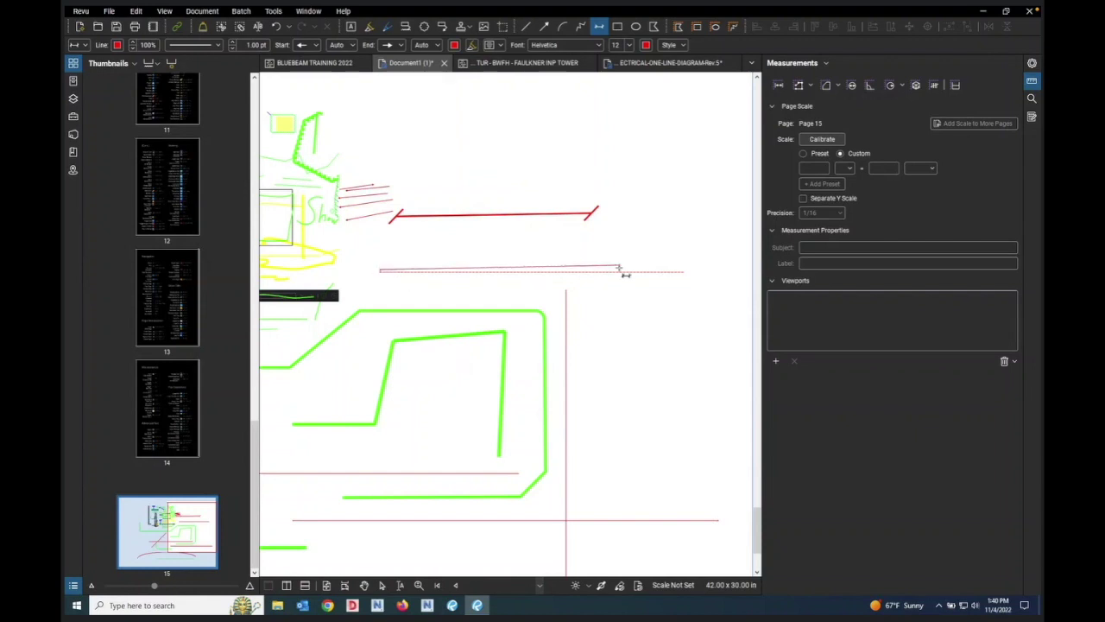
click(685, 272)
click(540, 279)
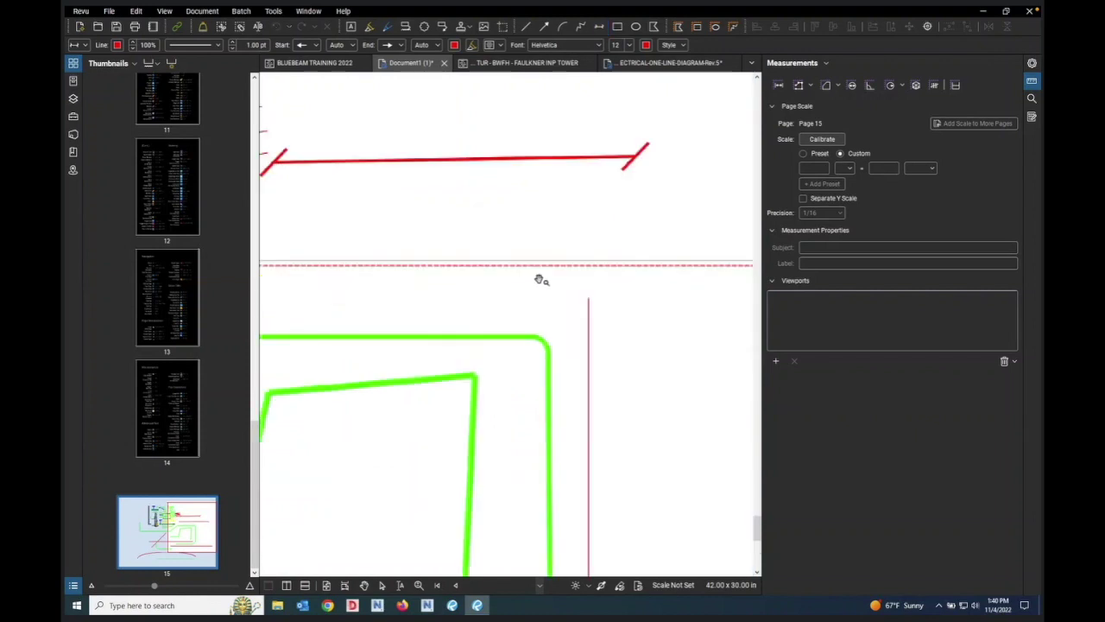
scroll(530, 273, down, 1)
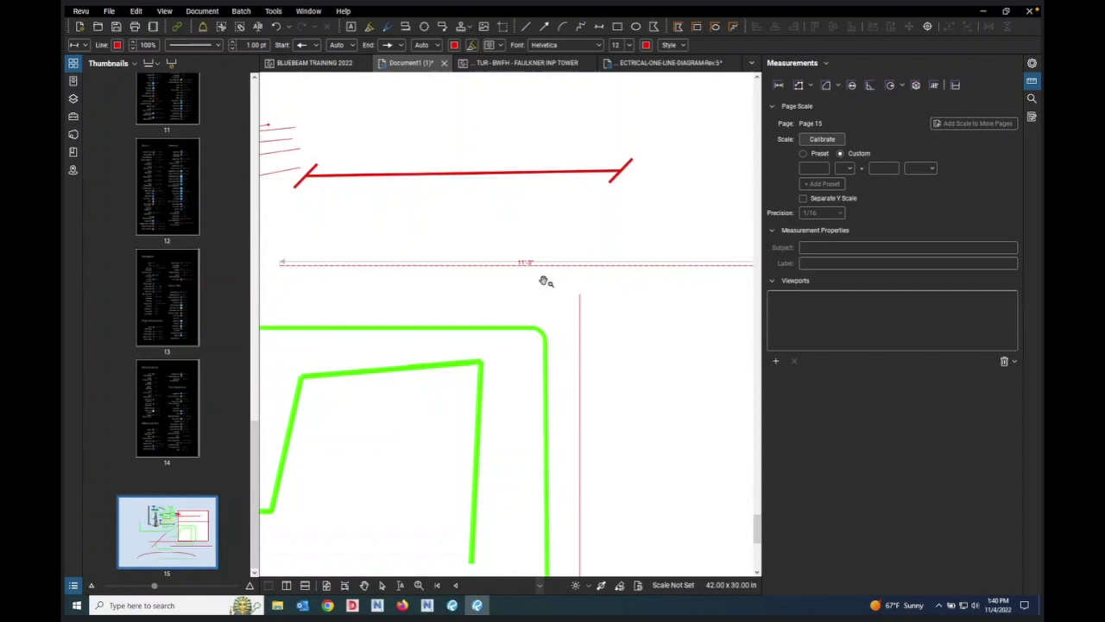
click(536, 291)
scroll(536, 294, down, 1)
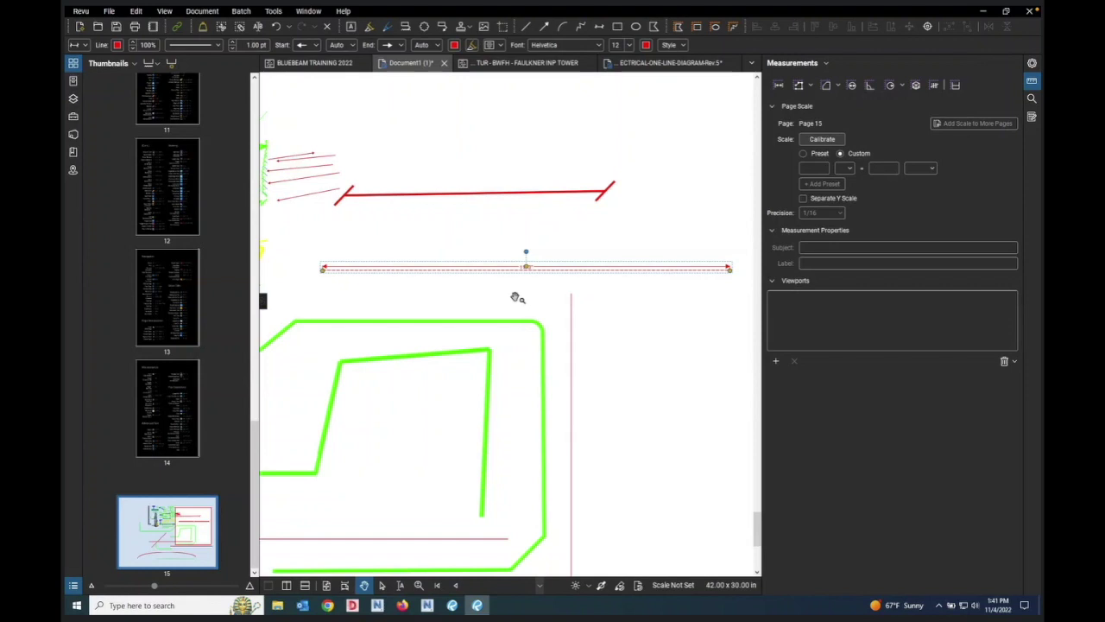
click(523, 293)
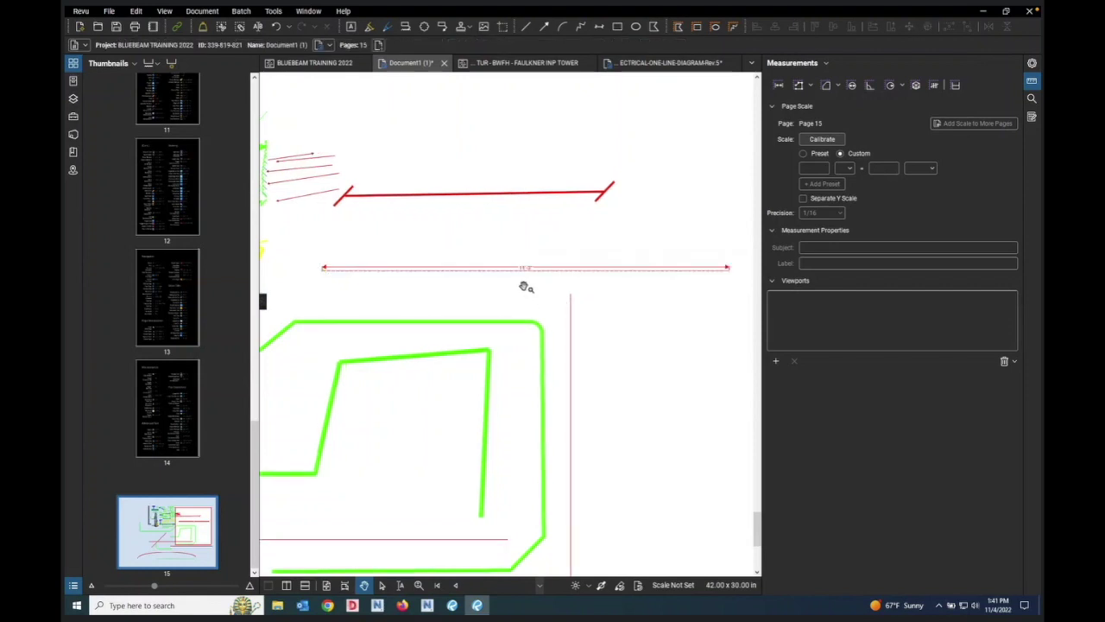
Step: Move the 11'-3" dimension line farther above the dashed red line, lengthening its extension lines
click(547, 270)
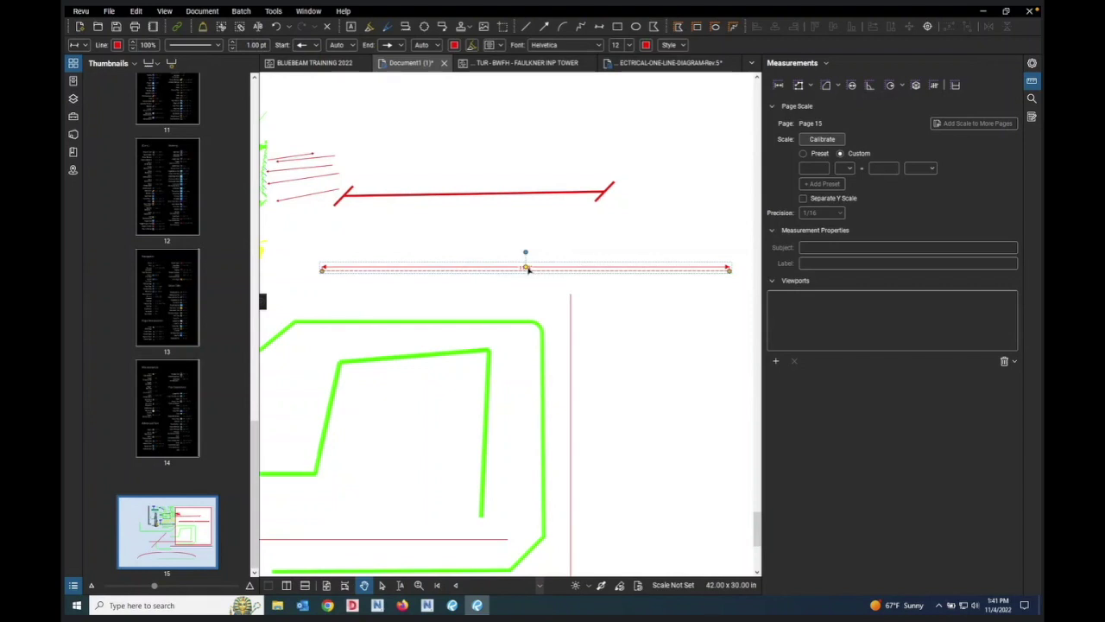
mouse_move(525, 268)
mouse_down()
mouse_move(531, 231)
mouse_move(524, 253)
mouse_up()
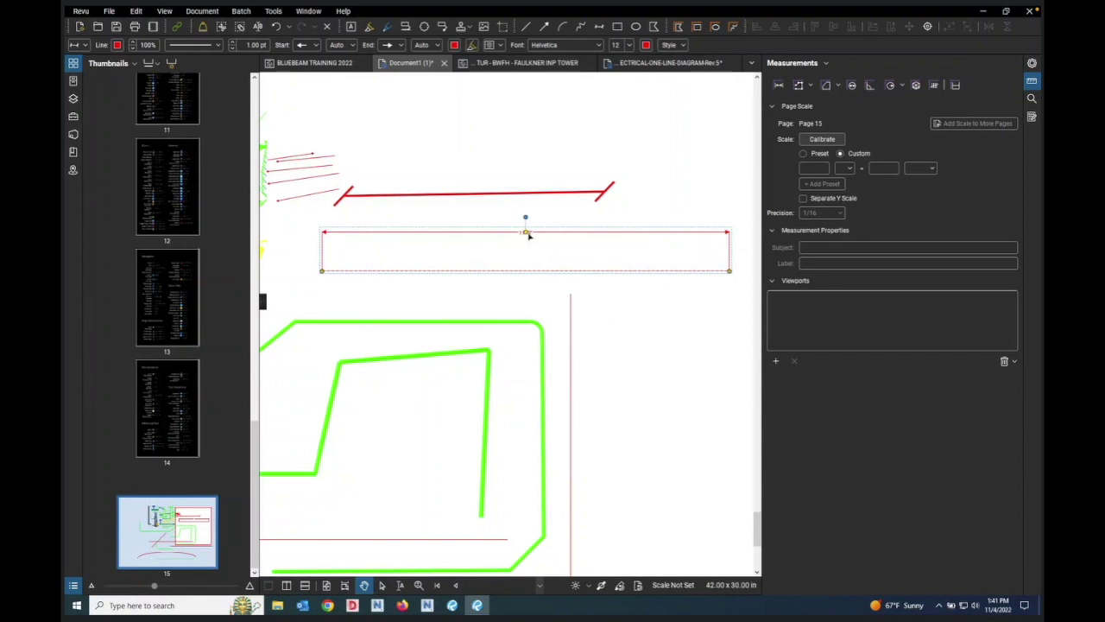
key(Escape)
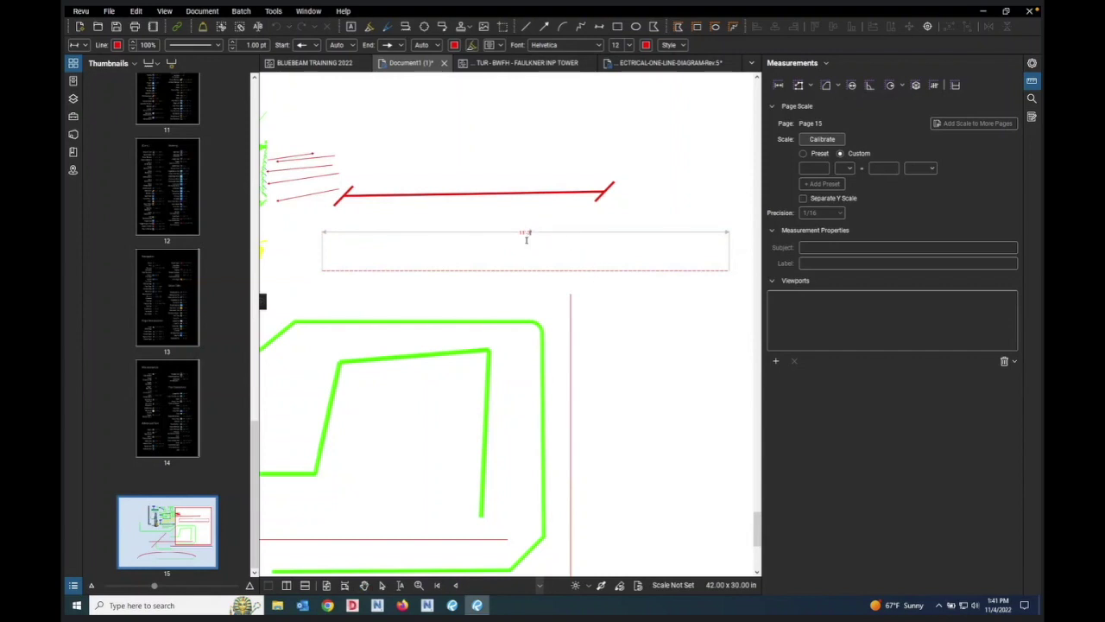
Step: Select the 11'-3" caption text of the red dimension and set its font size to 24
scroll(523, 236, up, 5)
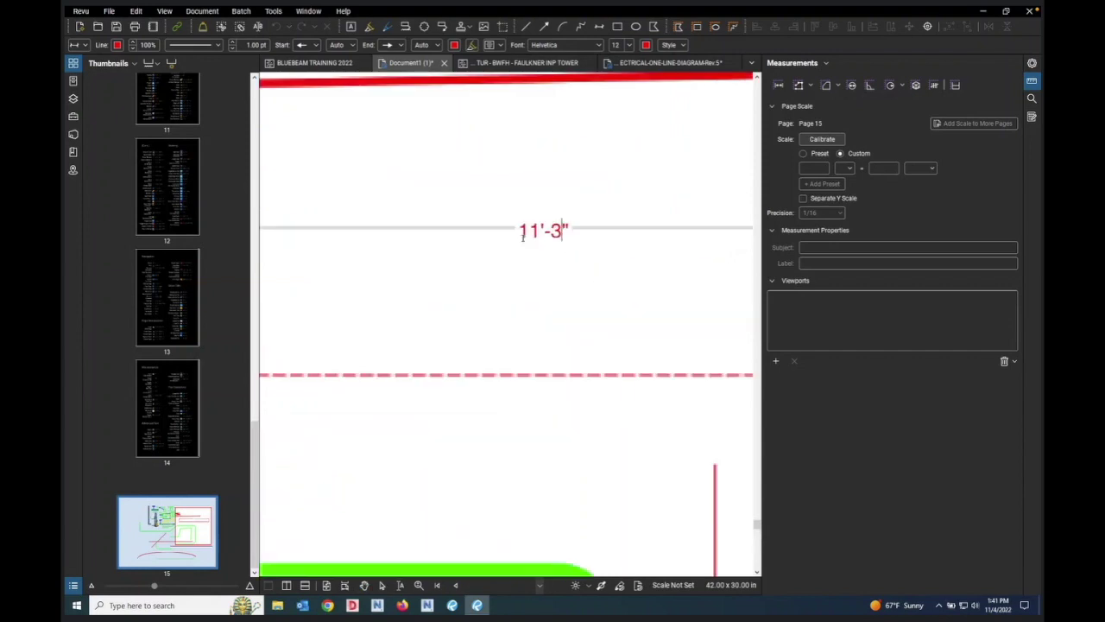
drag(518, 229, 584, 232)
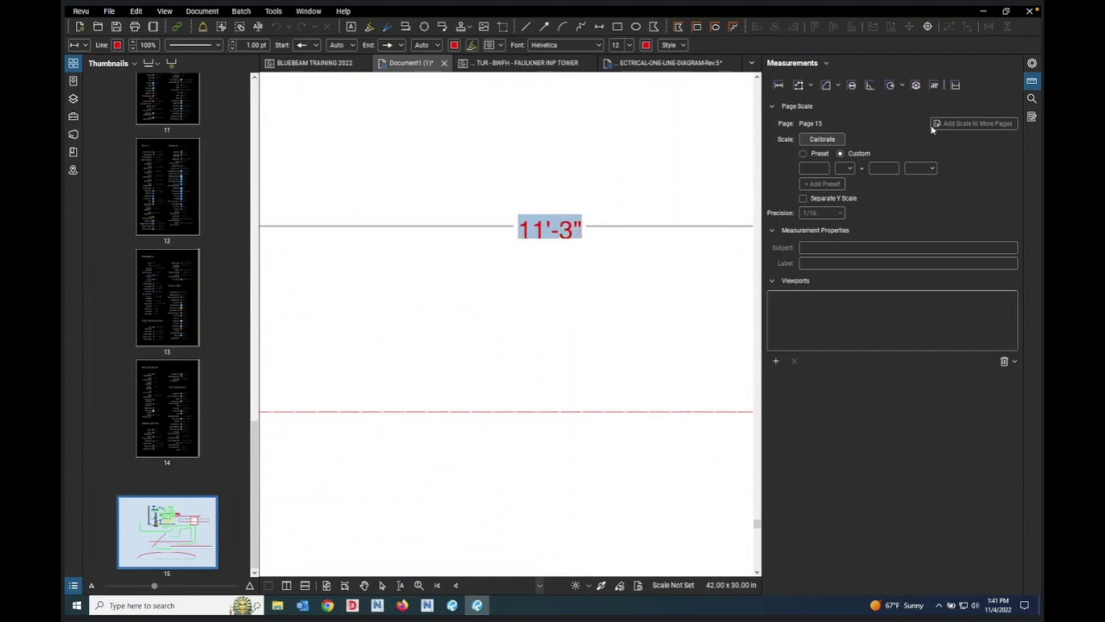
click(1033, 63)
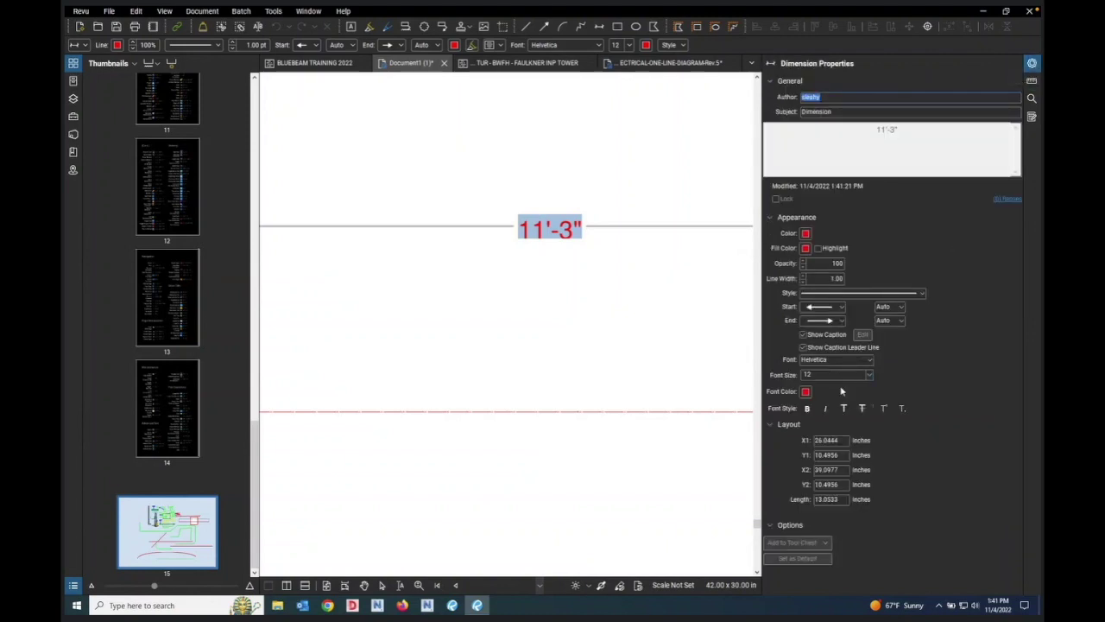
click(868, 377)
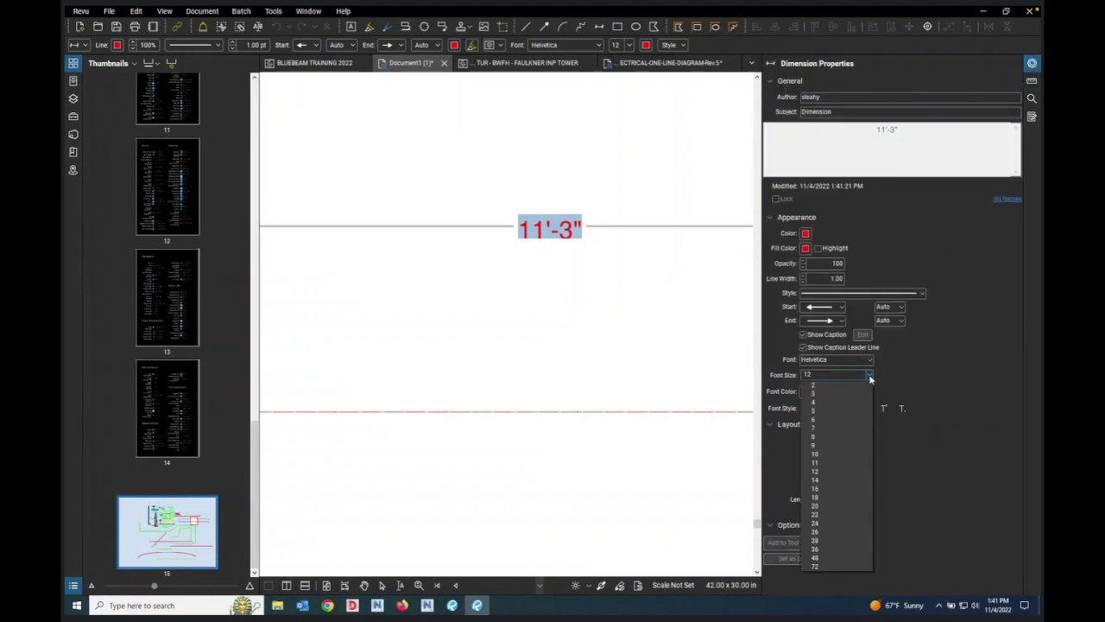
click(829, 523)
click(641, 377)
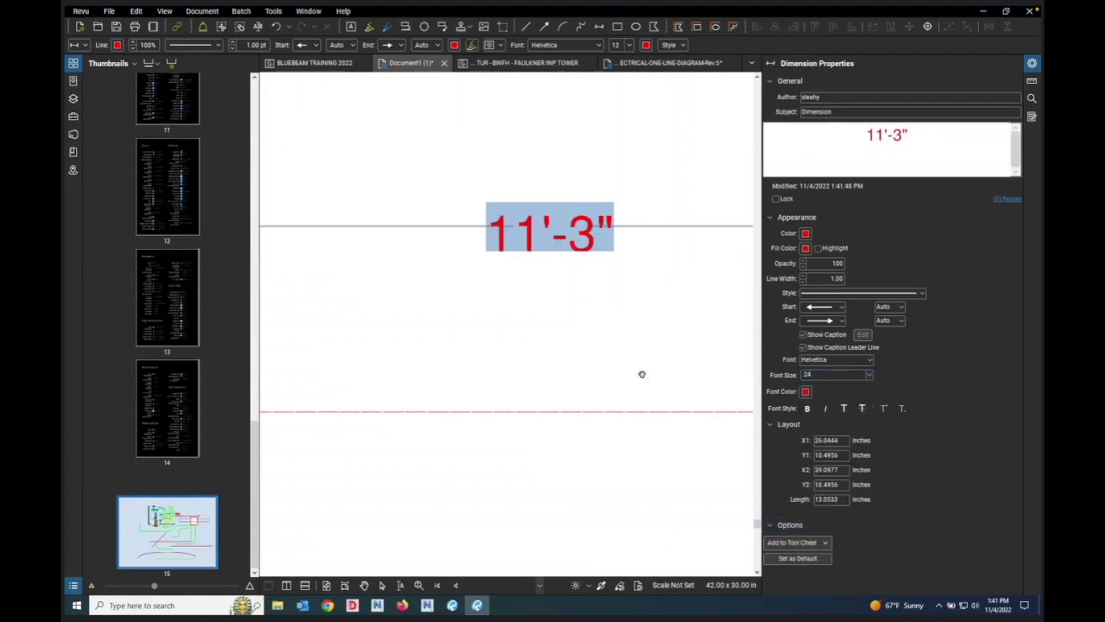
scroll(541, 316, down, 4)
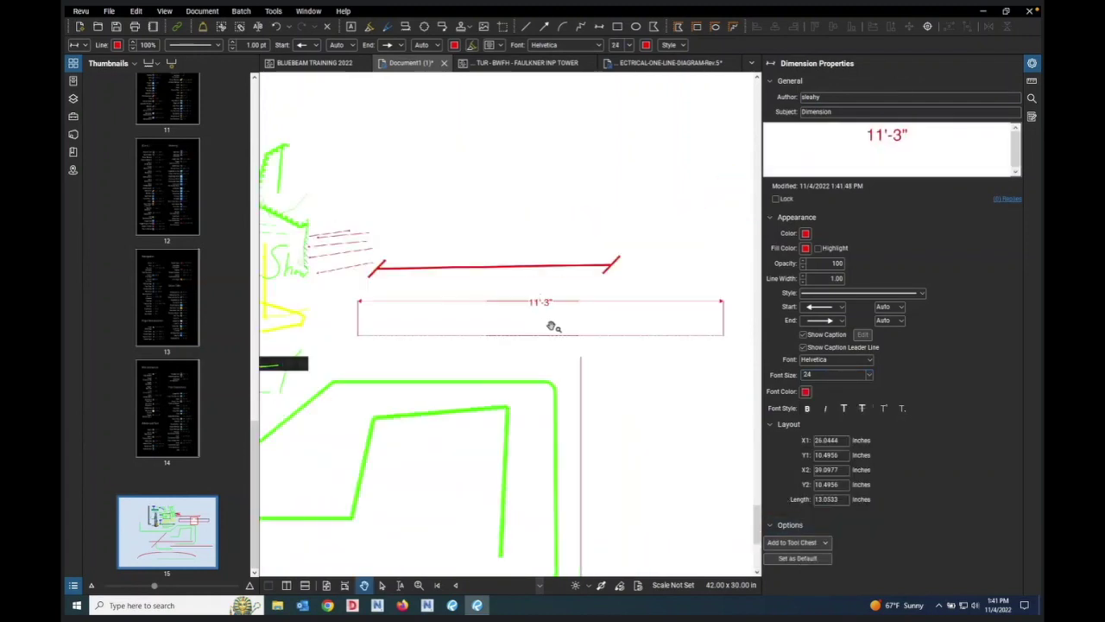
Step: Nudge the 11'-3" dimension line slightly closer to the dashed red line and try rotating the dimension
scroll(546, 307, up, 3)
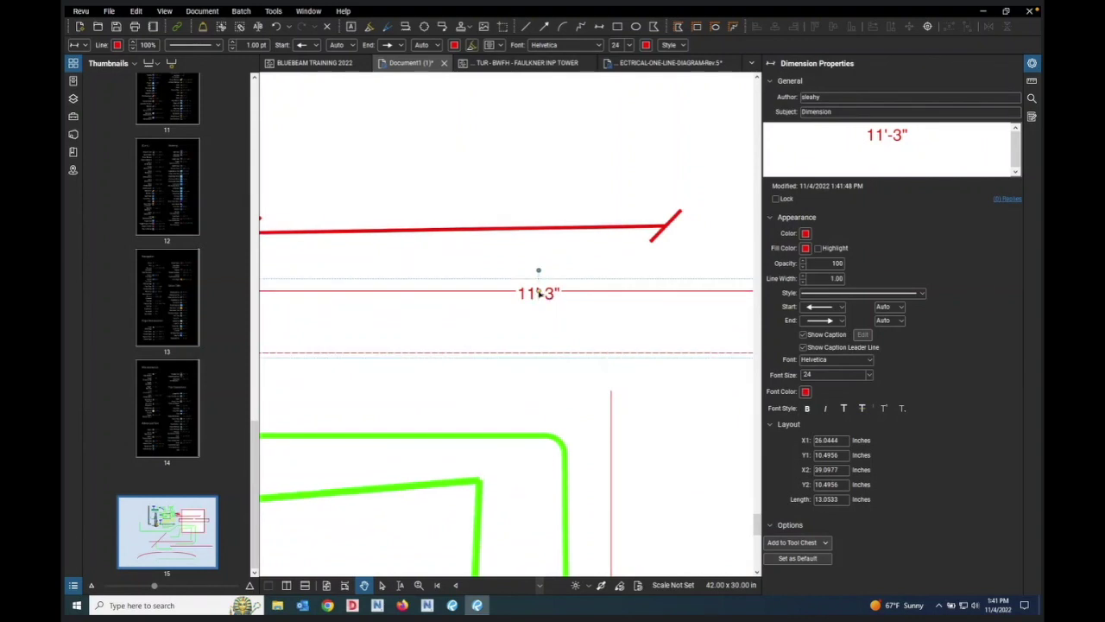
mouse_move(539, 293)
mouse_down()
mouse_move(570, 281)
mouse_move(558, 302)
mouse_move(539, 286)
mouse_move(539, 297)
mouse_up()
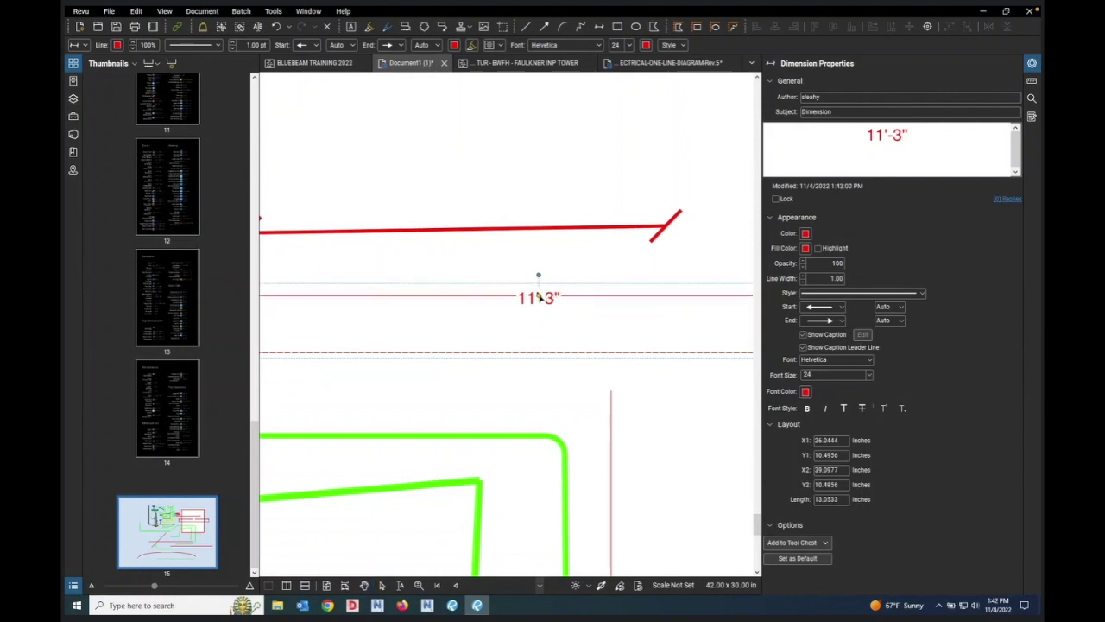
drag(550, 276, 539, 296)
scroll(513, 339, down, 2)
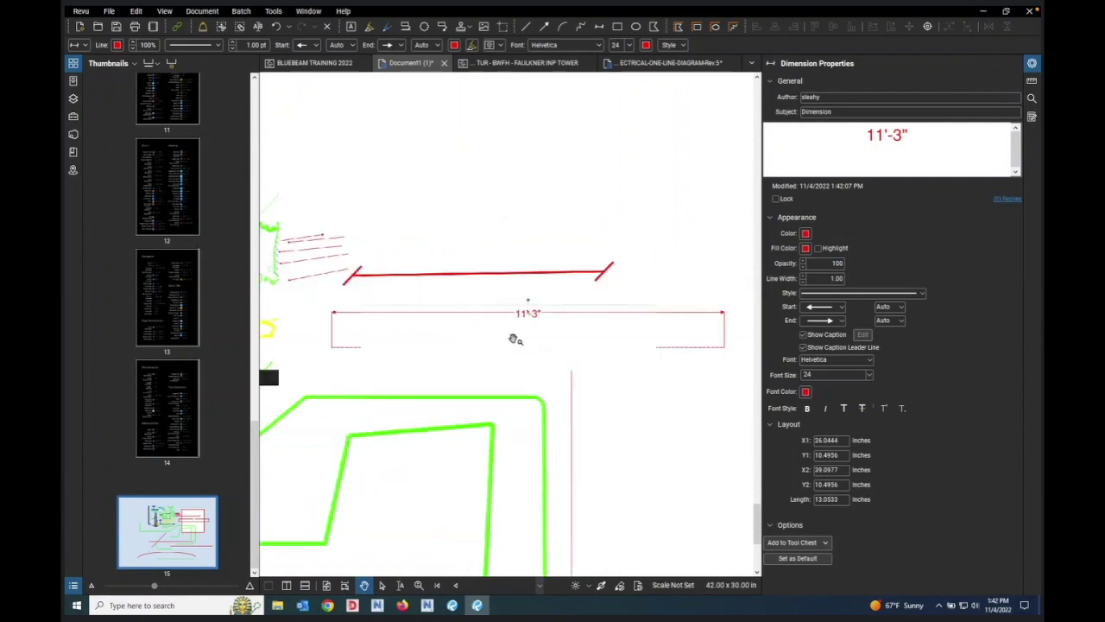
scroll(513, 338, down, 2)
scroll(531, 328, up, 2)
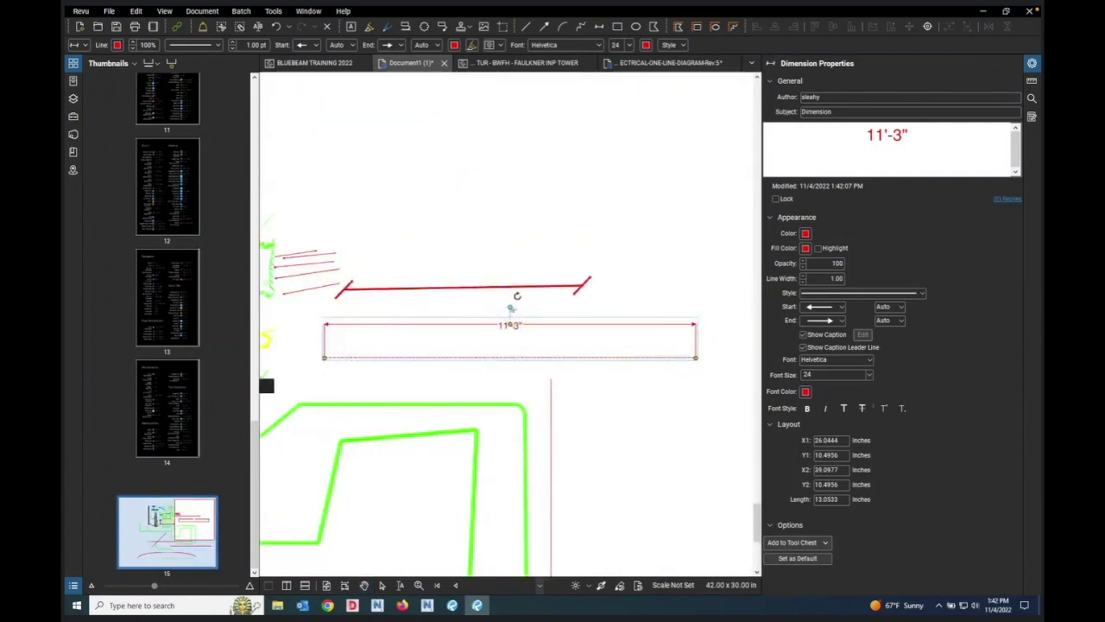
mouse_move(511, 308)
mouse_down()
mouse_move(498, 362)
mouse_move(495, 313)
mouse_move(507, 299)
mouse_move(511, 310)
mouse_up()
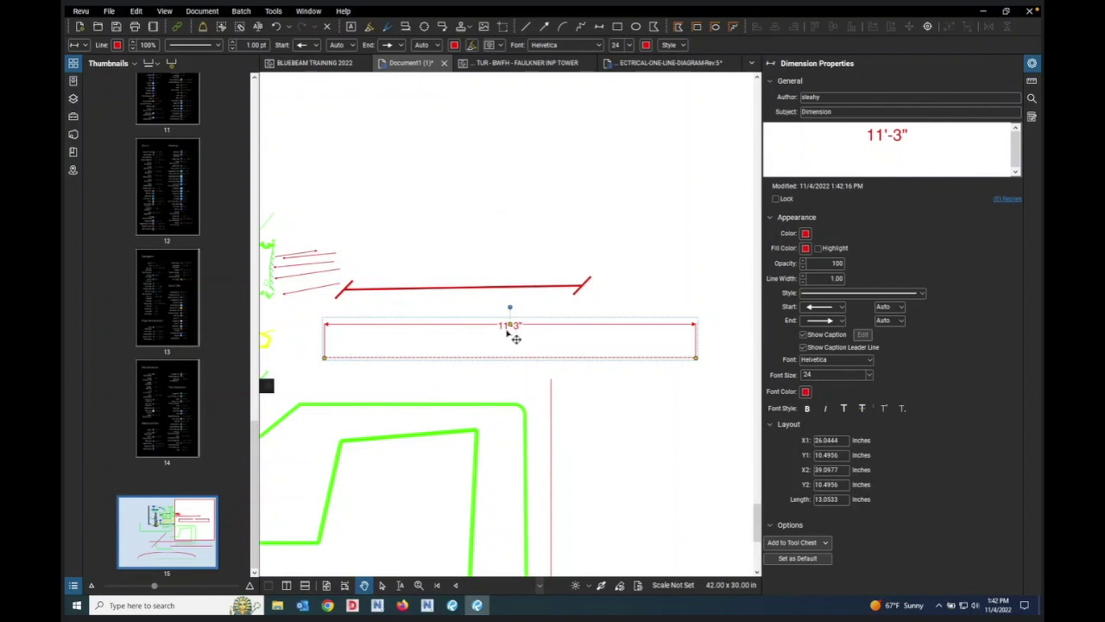
Step: Move the 11'-3" caption off the dimension line, up and to the right, so a leader connects it
click(1031, 82)
click(778, 85)
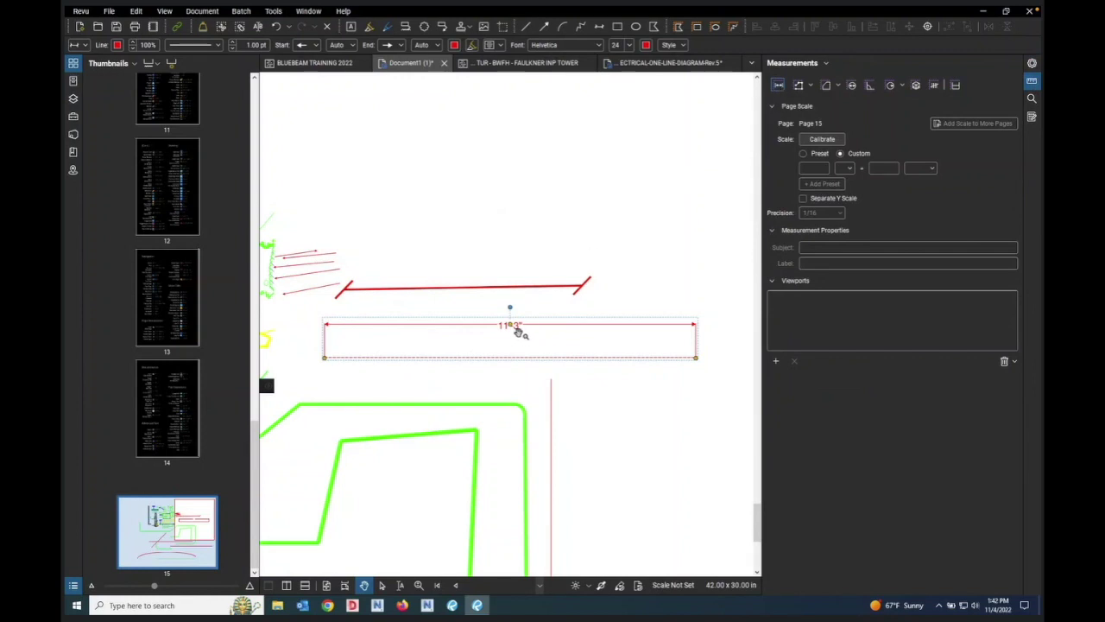
drag(517, 326, 561, 307)
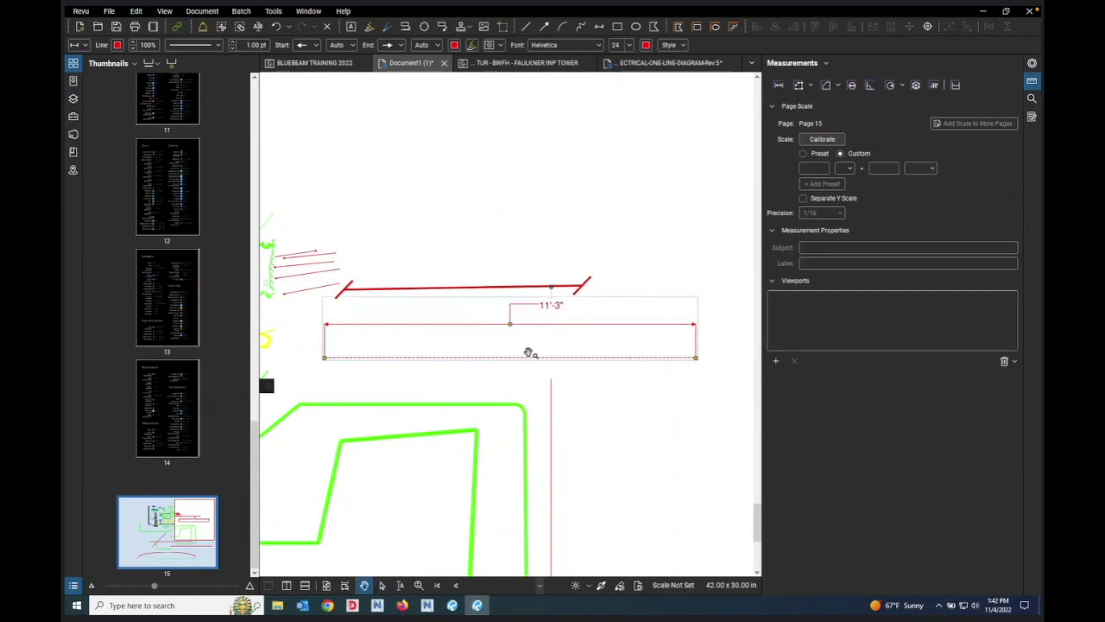
click(613, 398)
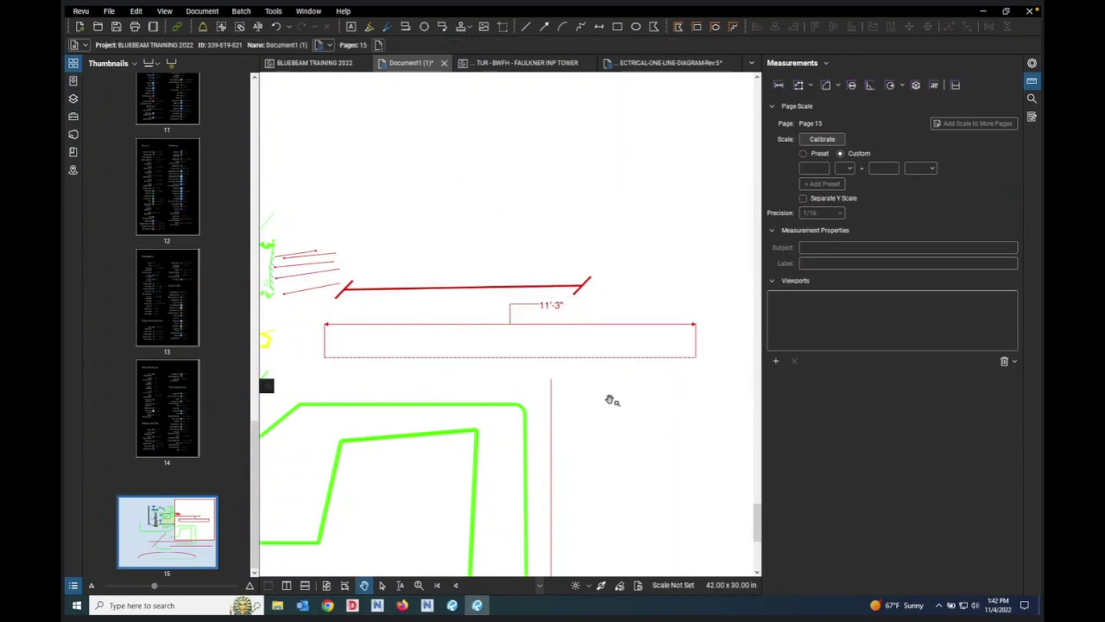
Step: Shift the dimension line down and back up, and extend its caption leader to beyond the right end of the thick red line
click(536, 329)
mouse_move(510, 332)
mouse_down()
mouse_move(510, 316)
mouse_move(510, 331)
mouse_up()
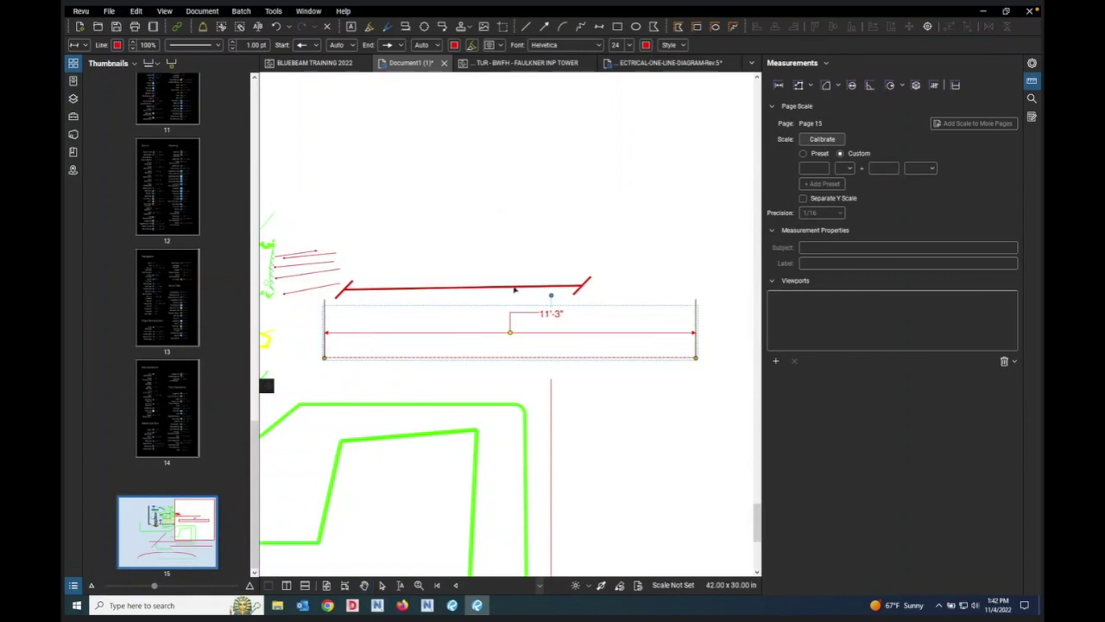
drag(513, 333, 512, 324)
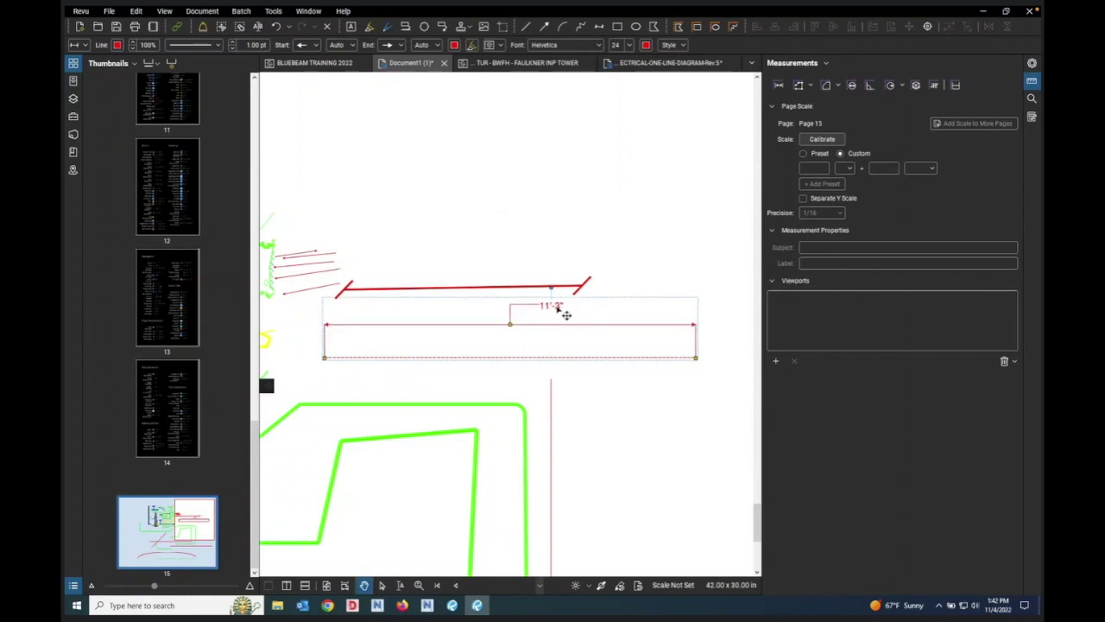
drag(566, 315, 635, 278)
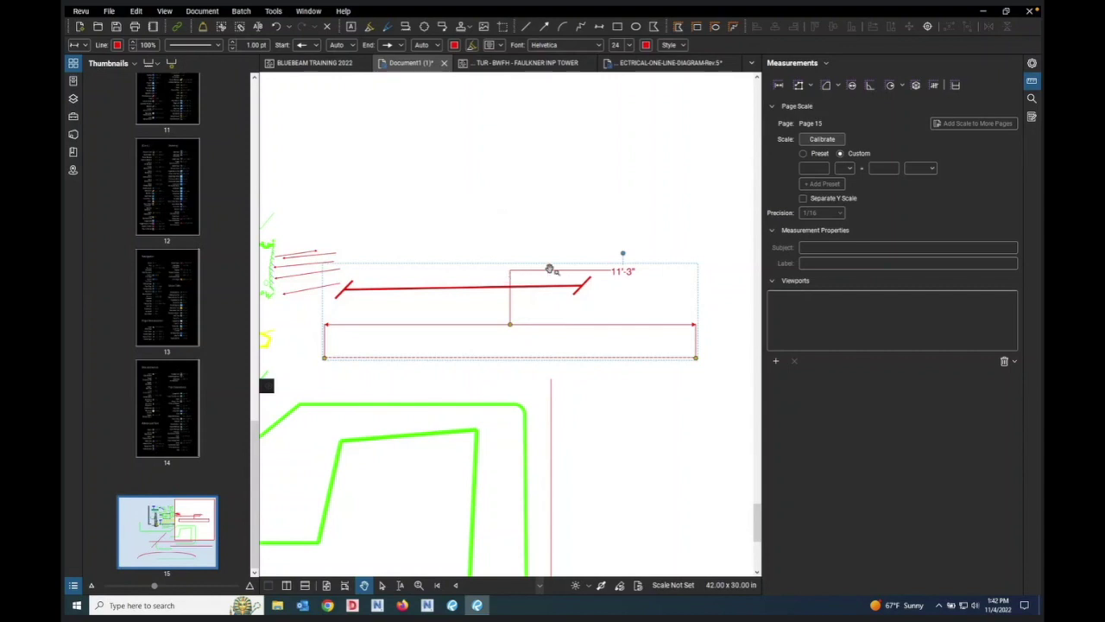
click(583, 393)
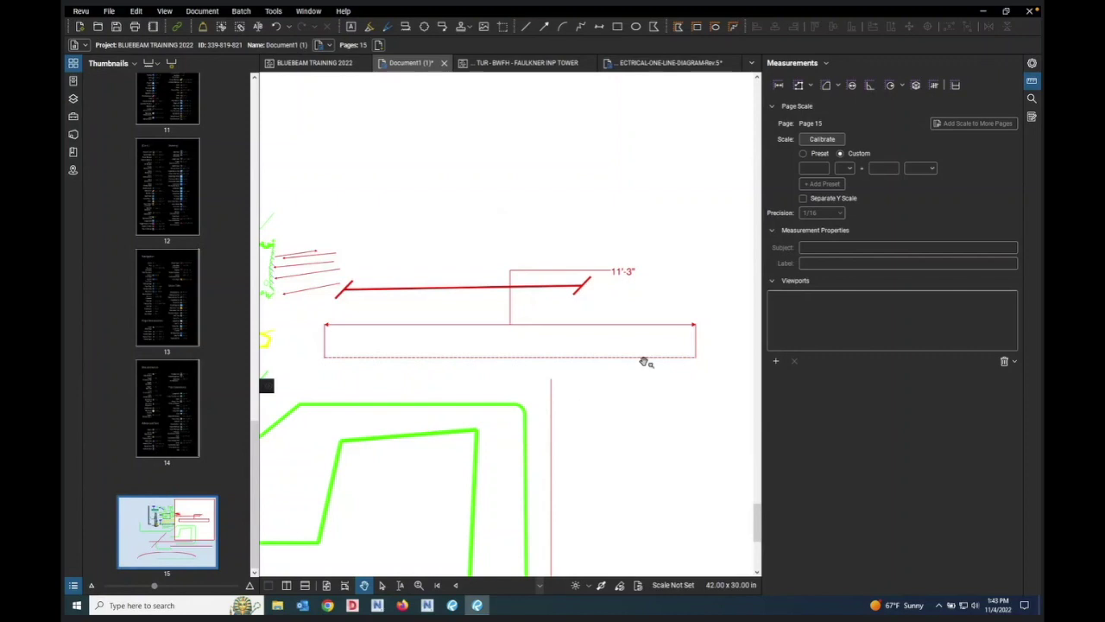
Step: Shorten the 11'-3" dimension from its right end and move the whole dimension above the thick red line
click(696, 356)
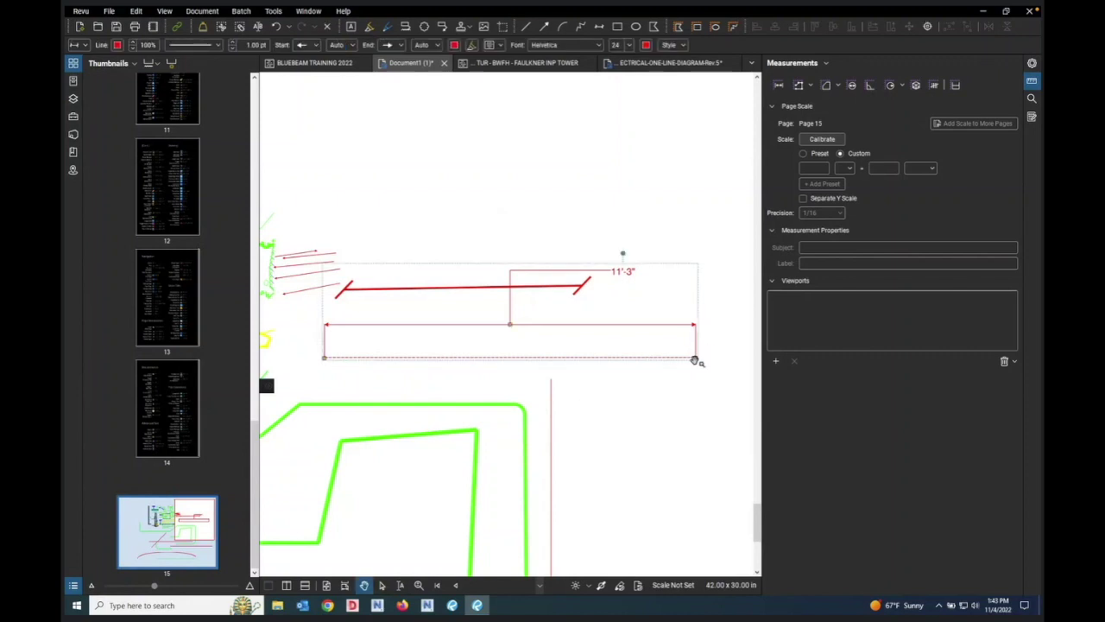
drag(696, 358, 657, 358)
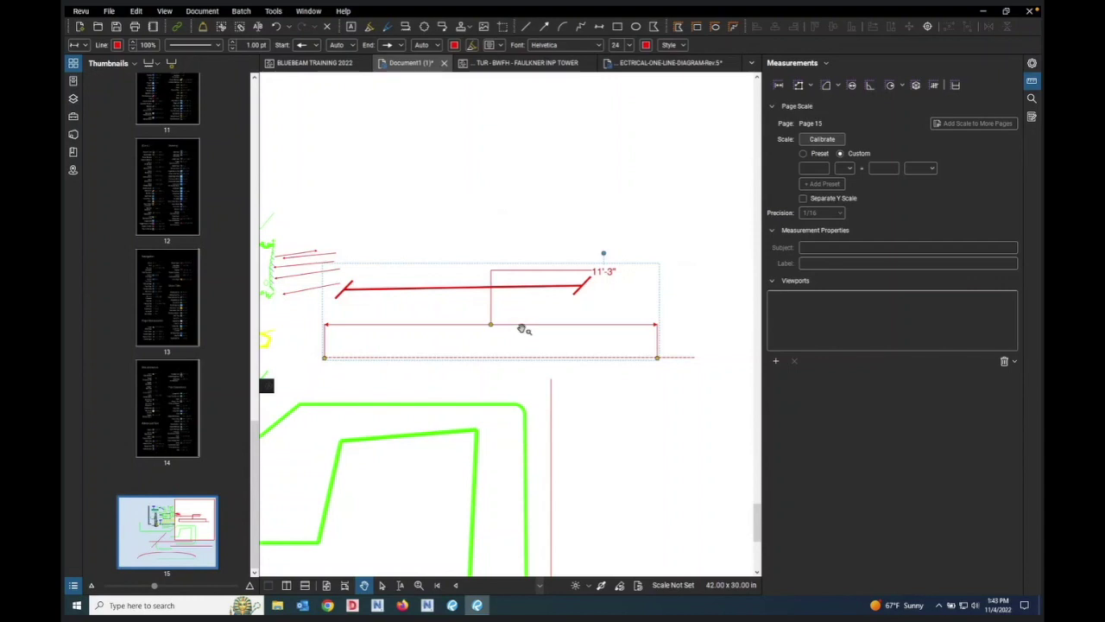
drag(529, 329, 570, 193)
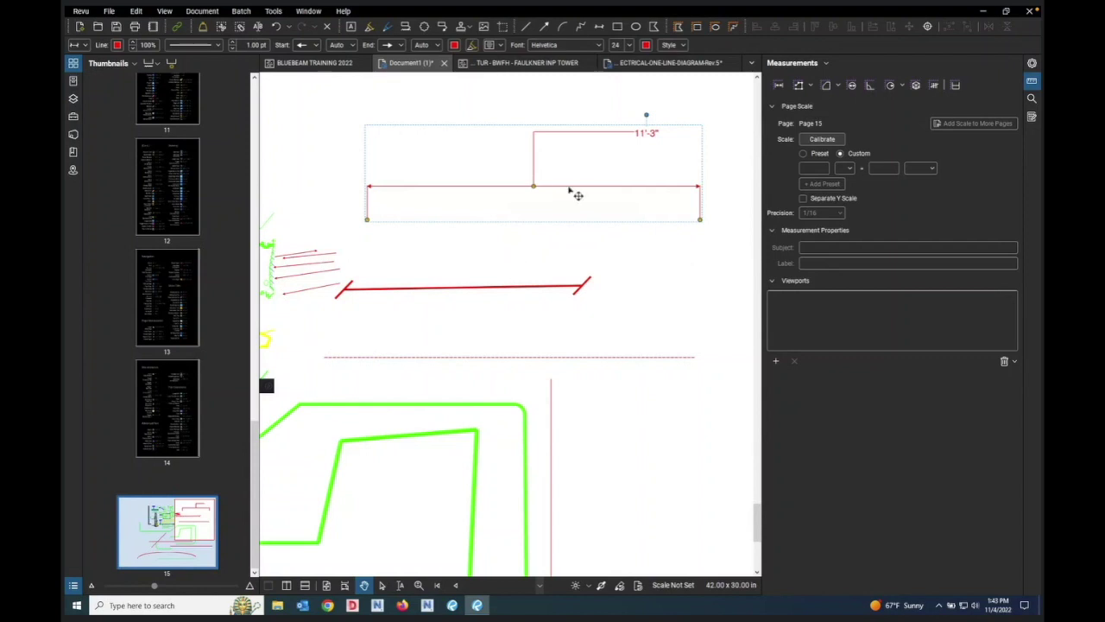
Step: Copy the 11'-3" dimension to a second position just above the dashed red line
drag(570, 190, 547, 323)
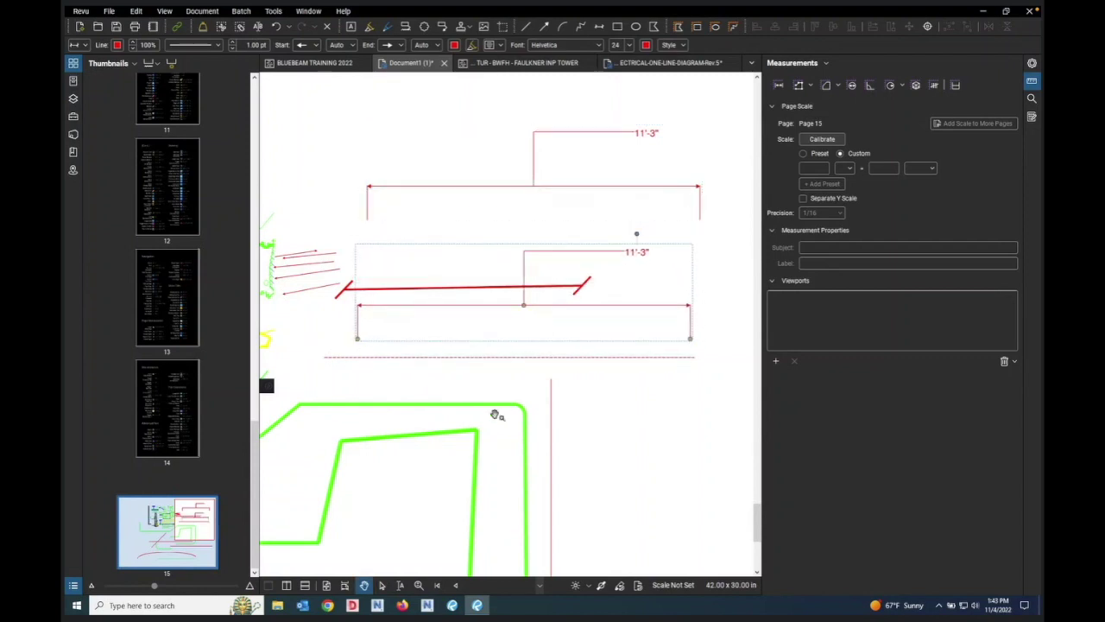
click(545, 396)
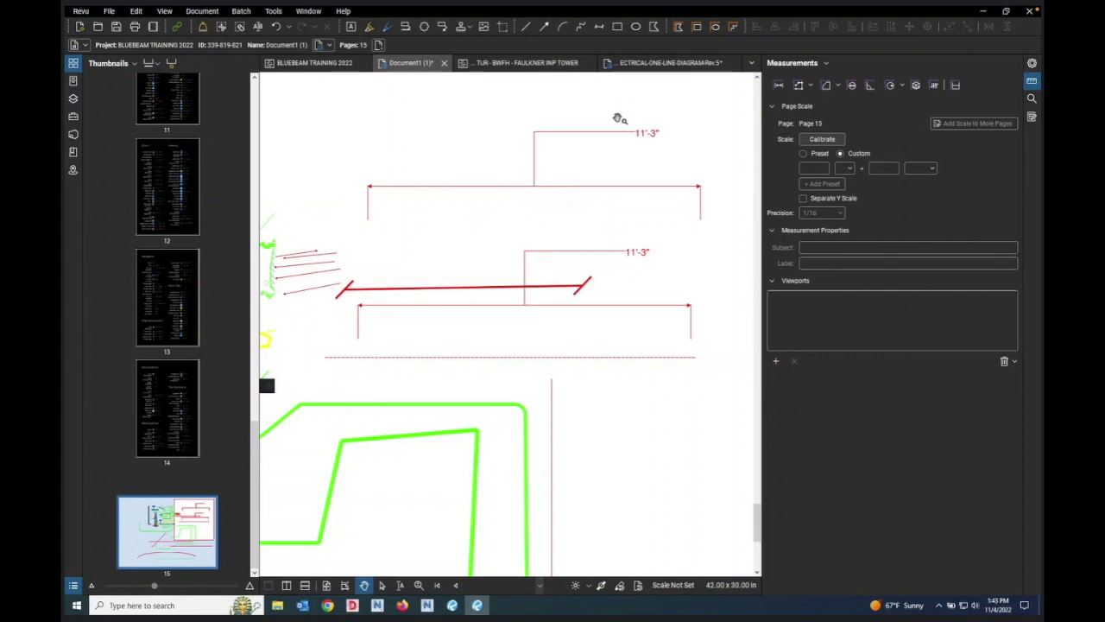
Step: Start the Rectangle tool and go to page 5, the Typical Construction Temp Power Requirements list
click(618, 28)
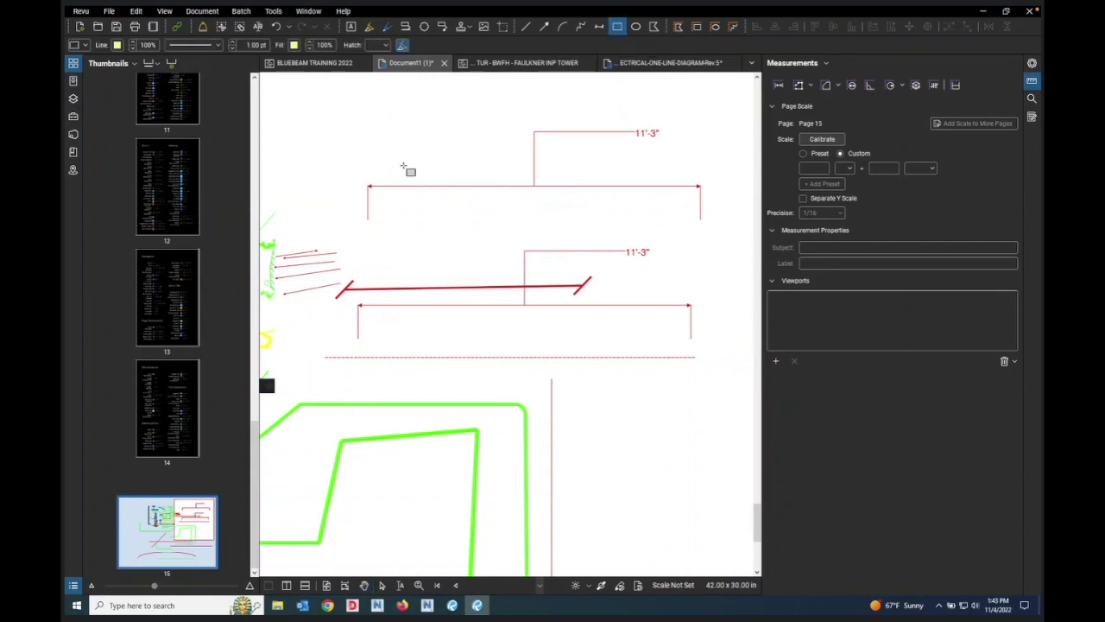
scroll(405, 141, down, 3)
scroll(691, 228, down, 3)
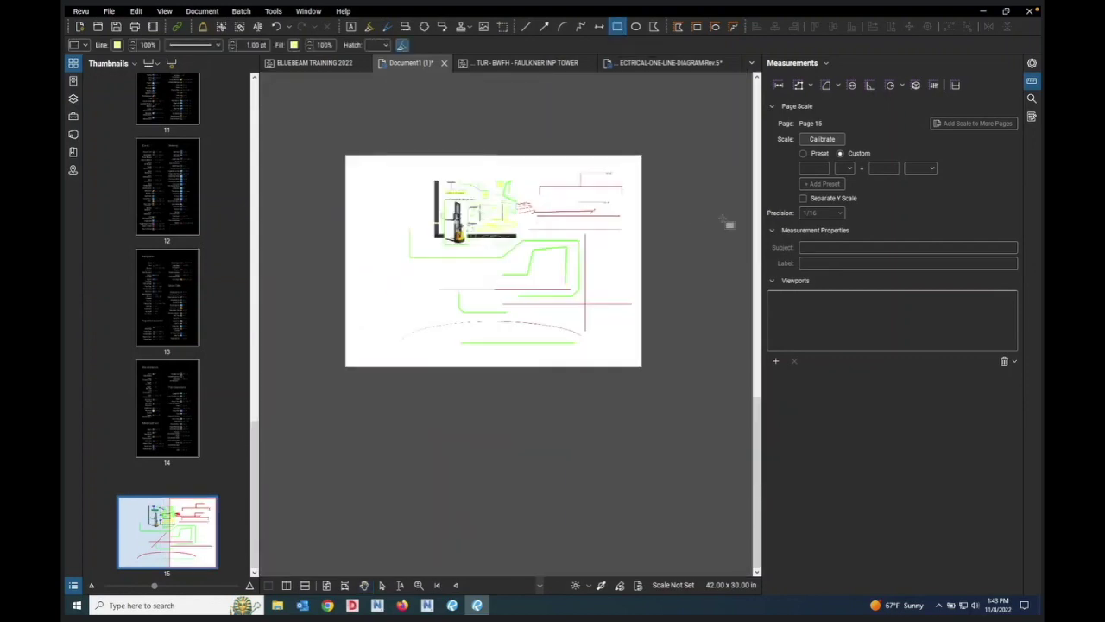
scroll(658, 250, up, 1)
scroll(658, 251, down, 1)
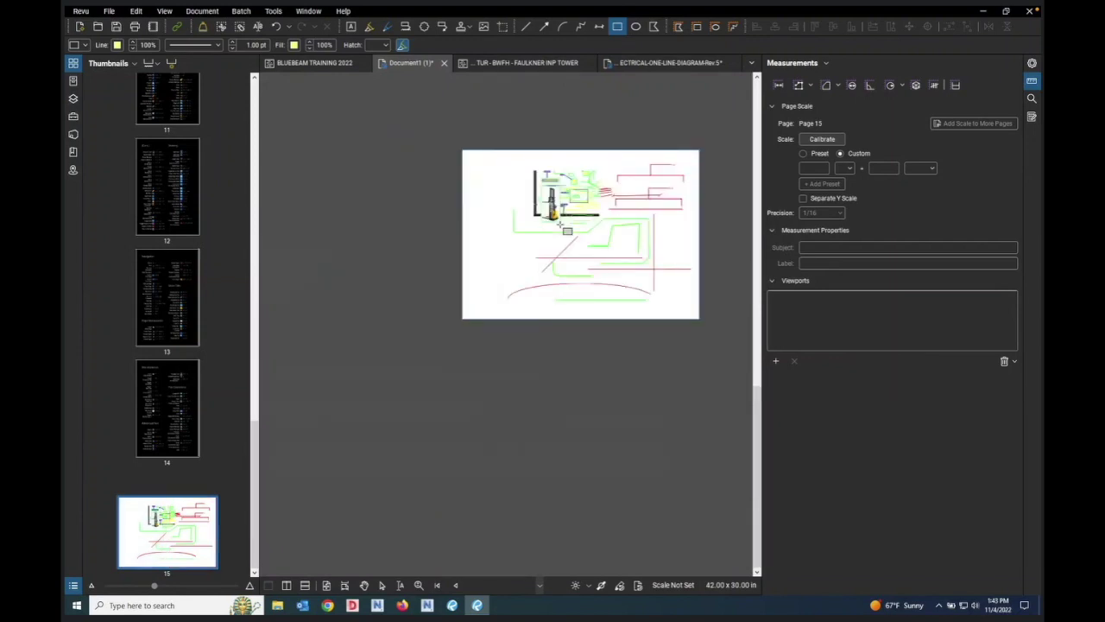
scroll(518, 229, up, 4)
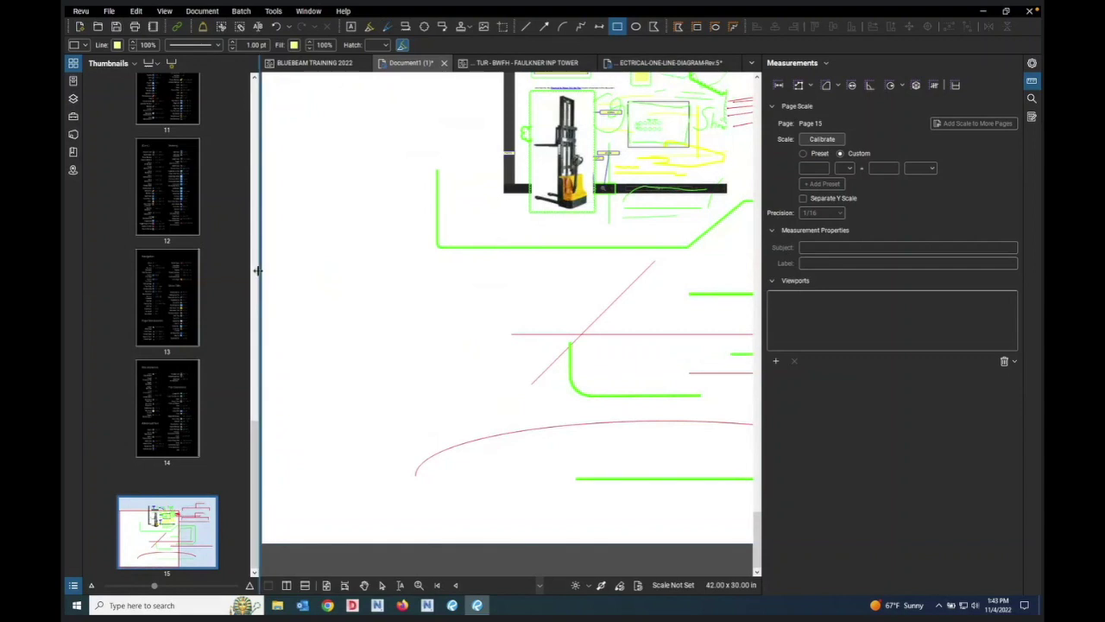
scroll(274, 286, down, 3)
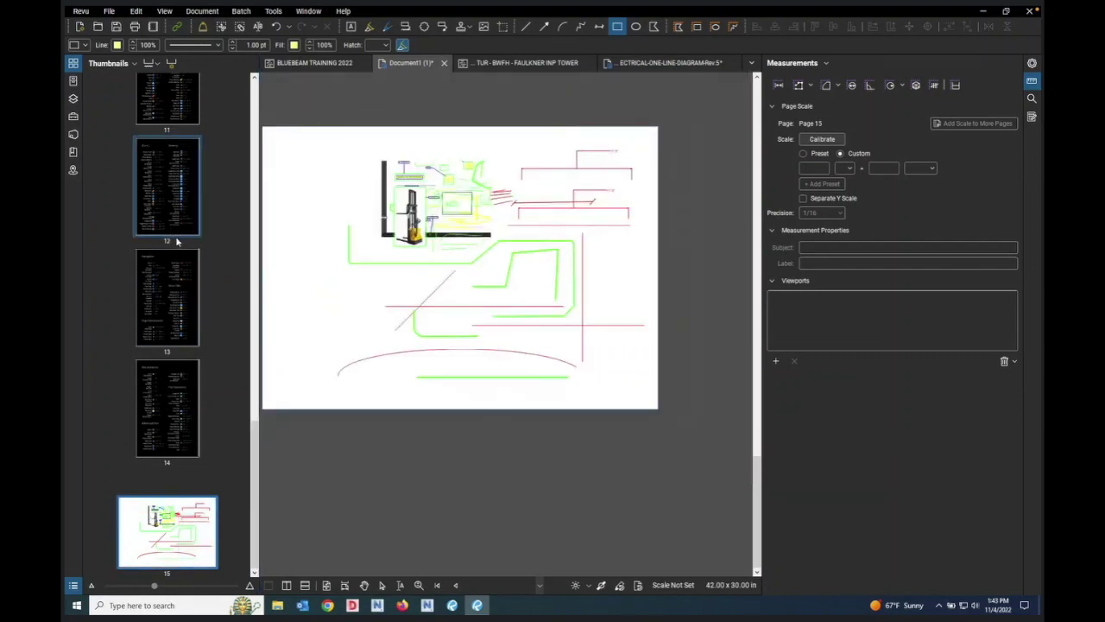
scroll(172, 238, up, 4)
scroll(190, 228, up, 5)
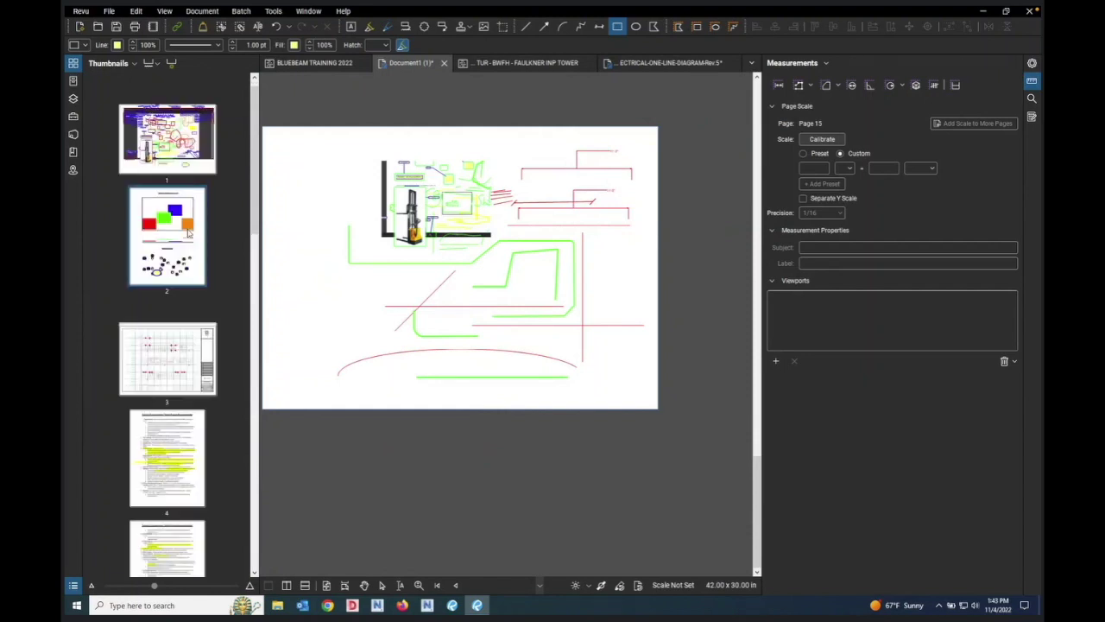
scroll(181, 285, down, 3)
click(176, 339)
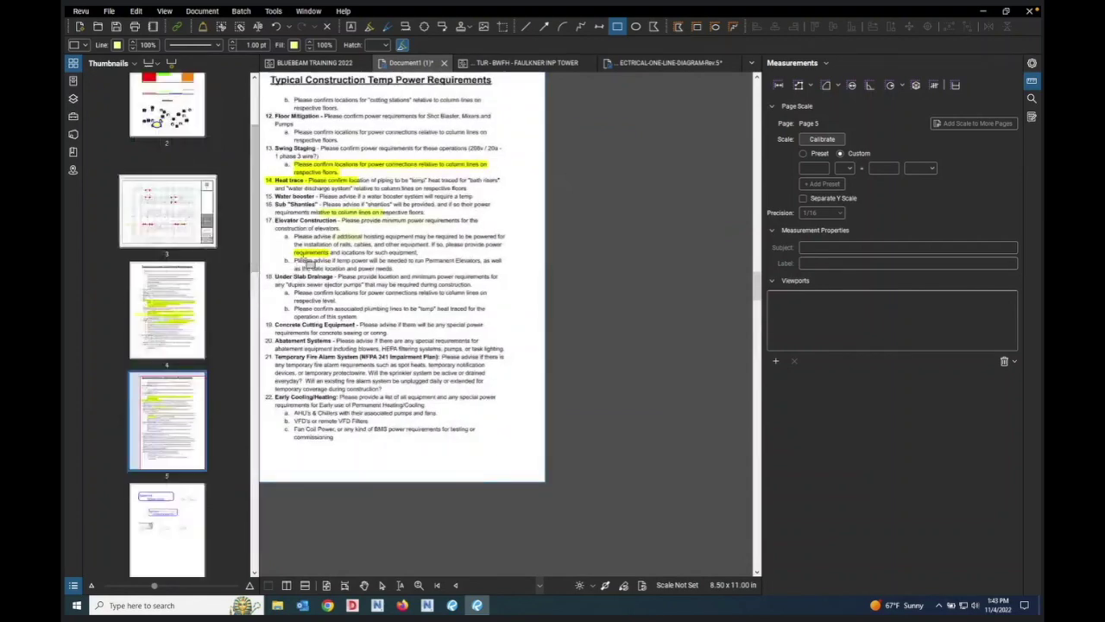
scroll(308, 262, up, 3)
scroll(294, 262, down, 3)
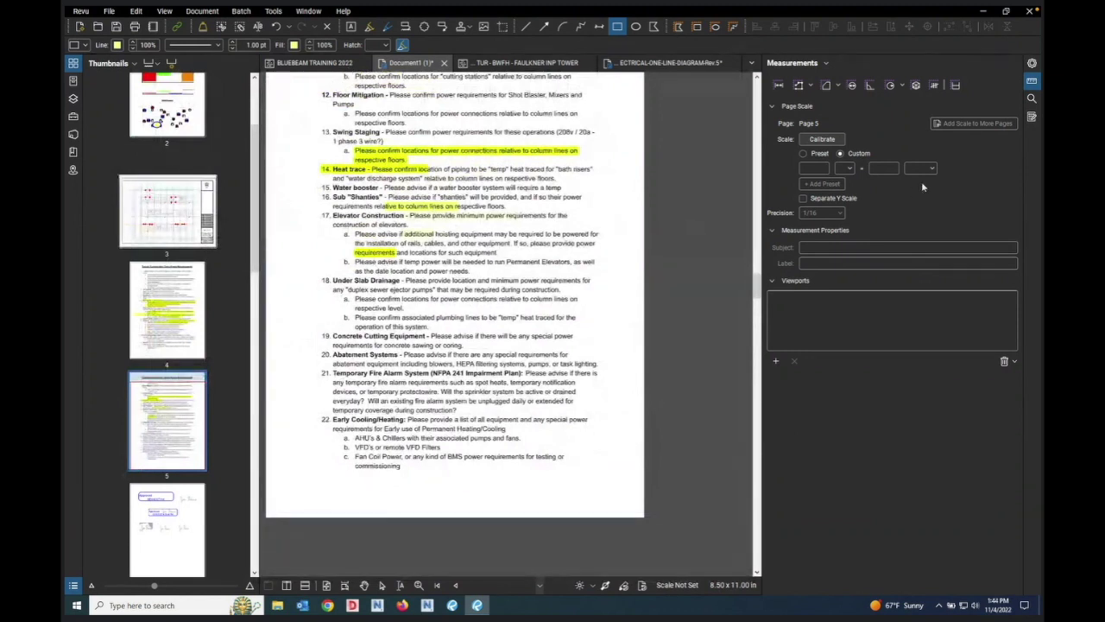
Step: Set the rectangle's line colour and highlight fill colour to bright yellow
click(1033, 63)
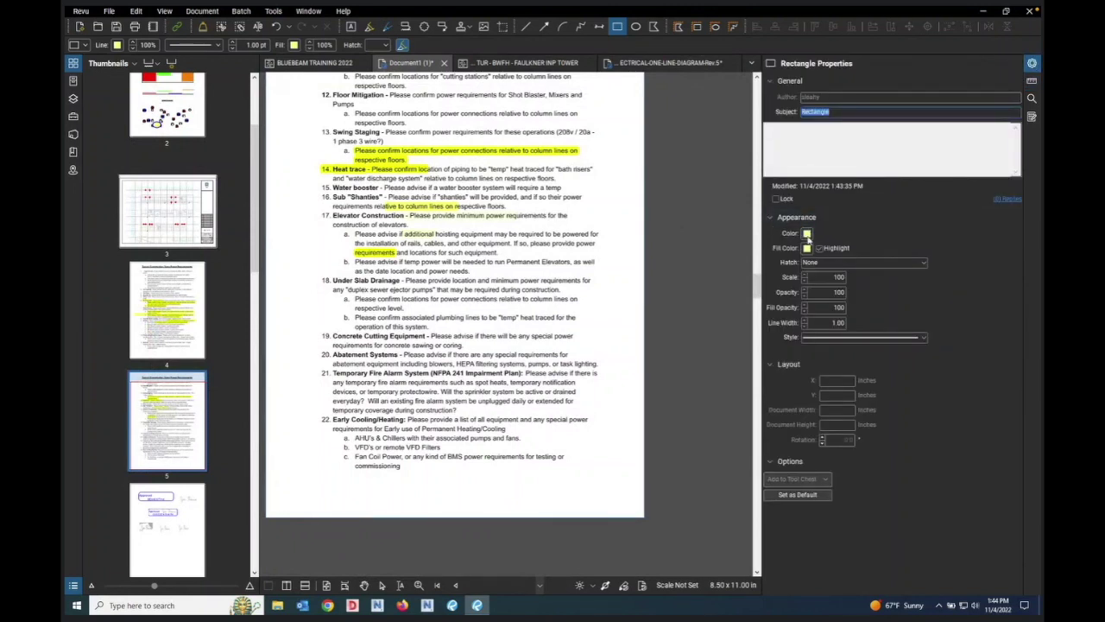
click(807, 234)
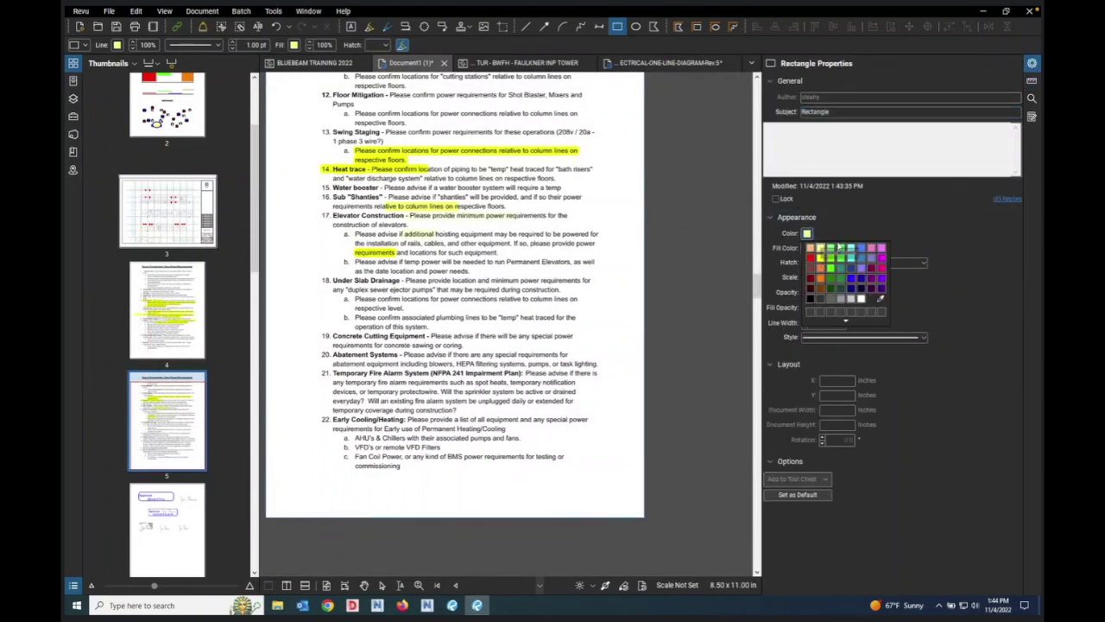
click(820, 258)
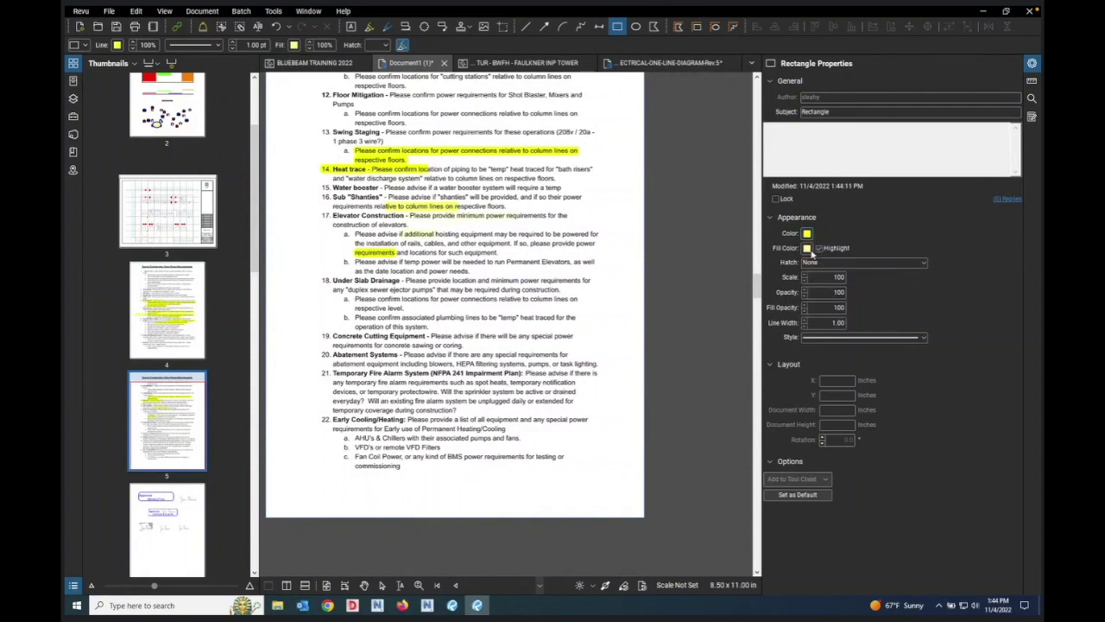
click(807, 248)
click(820, 272)
Step: Draw a yellow highlight rectangle about 5.95 by 1.04 inches over item 18, Under Slab Drainage
scroll(325, 346, down, 2)
scroll(327, 343, up, 3)
drag(334, 269, 734, 313)
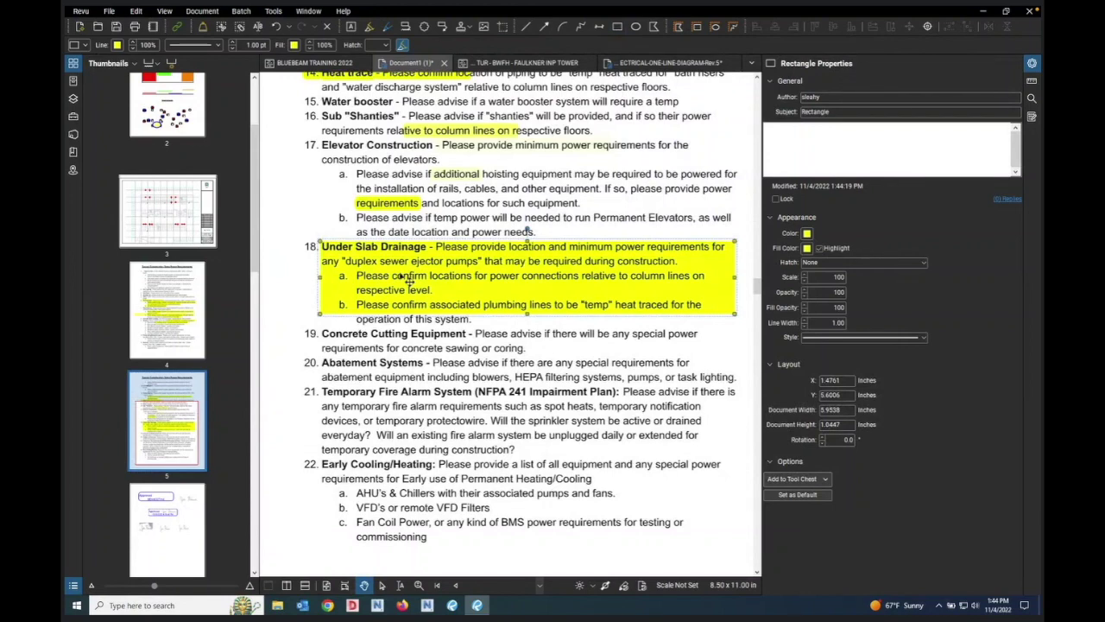
Step: Copy item 18's yellow highlight rectangle onto item 21 and shrink the copy to about 3.70 by 0.22 inches over the heading
drag(410, 279, 414, 432)
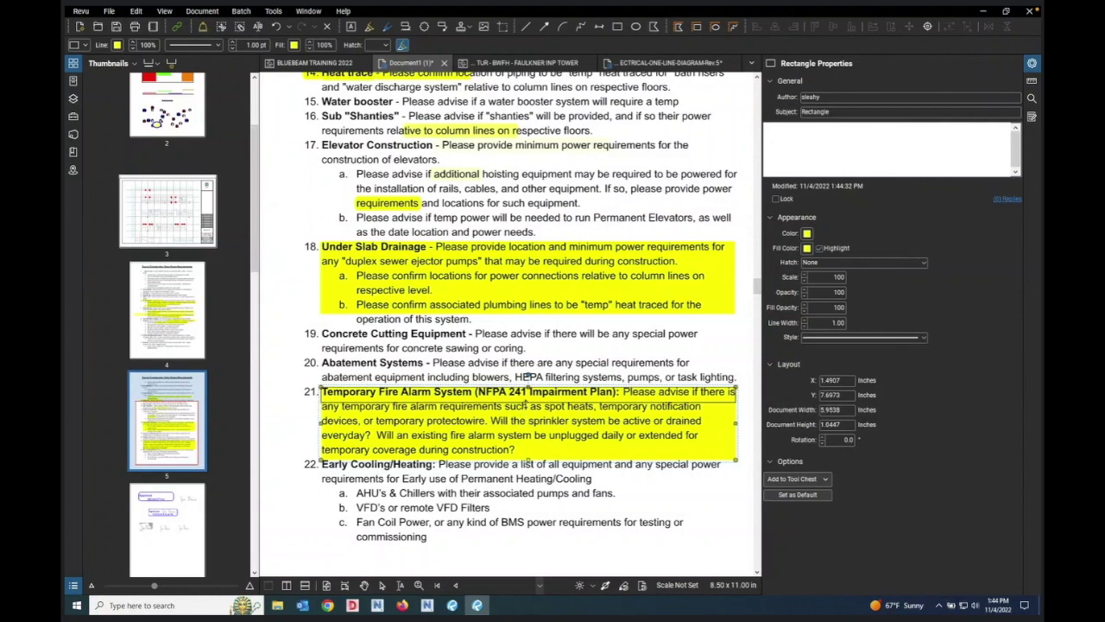
drag(528, 463, 528, 399)
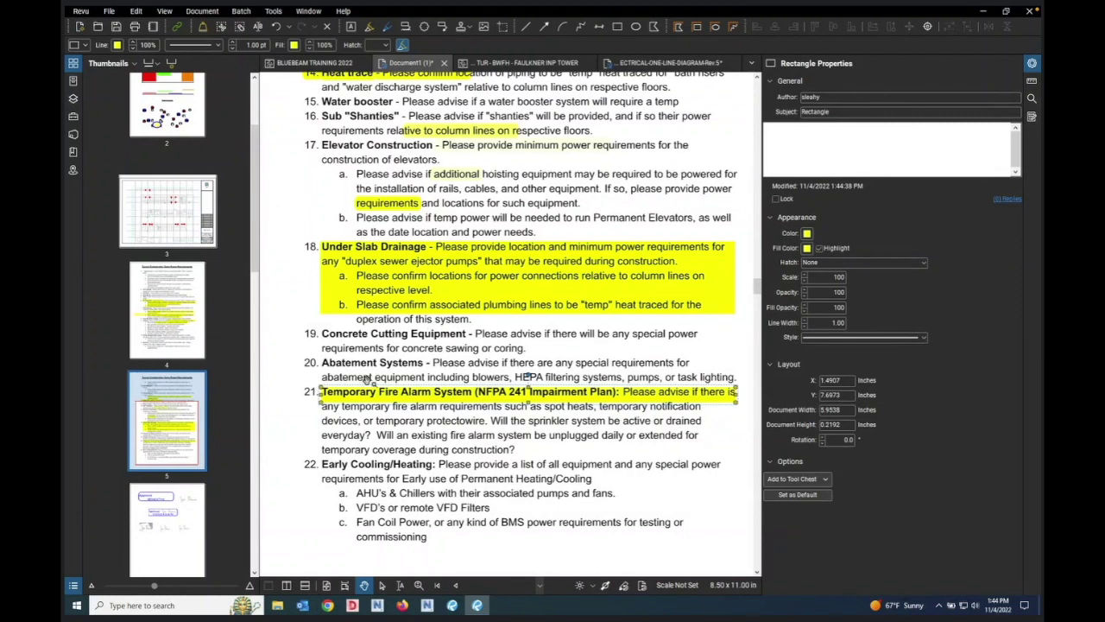
drag(736, 393, 584, 393)
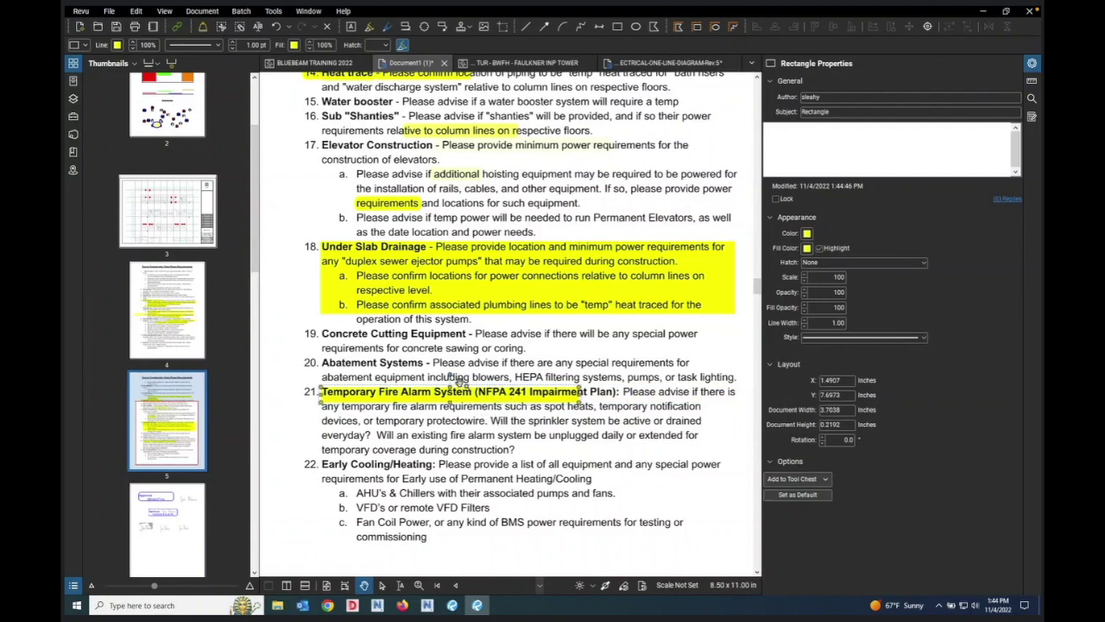
Step: Go to page 6, the page with the approval stamps and signatures
scroll(457, 383, down, 1)
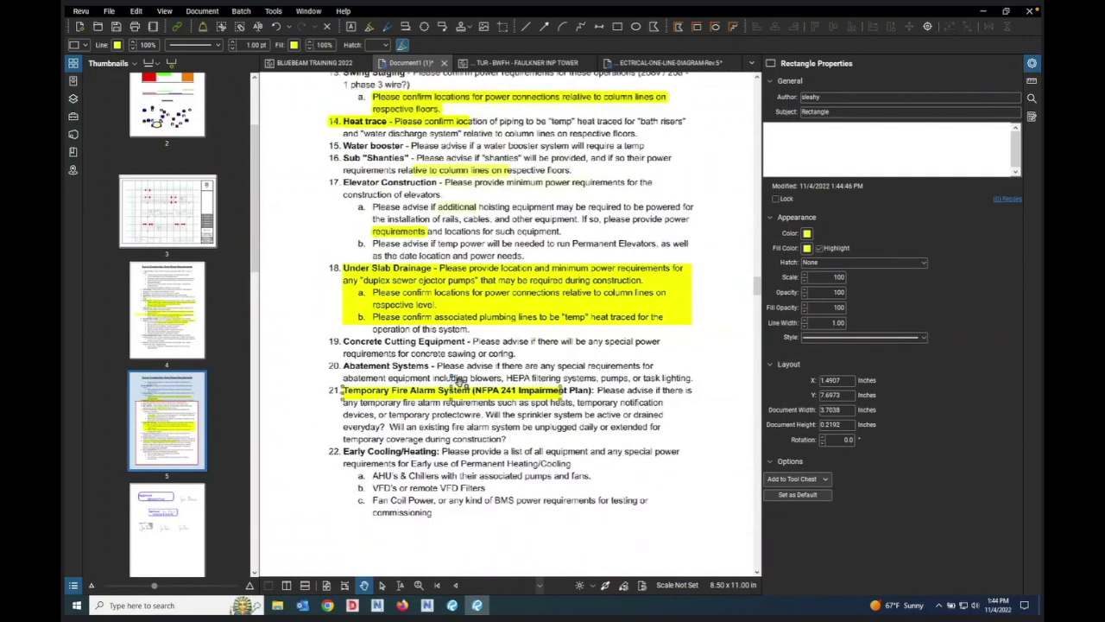
scroll(461, 382, up, 2)
scroll(458, 380, down, 3)
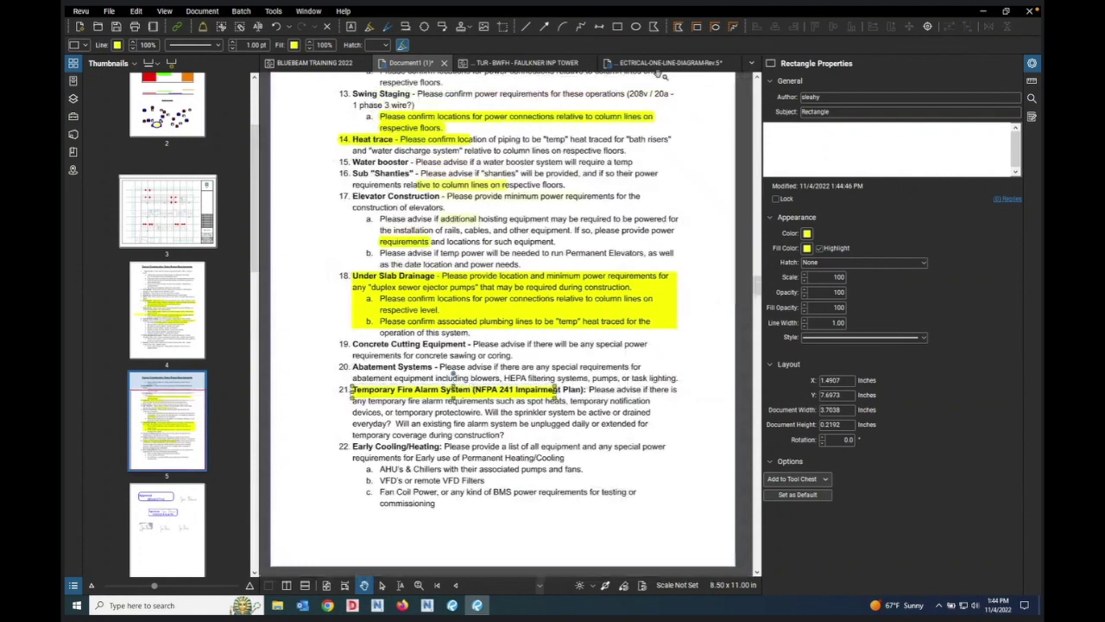
click(168, 528)
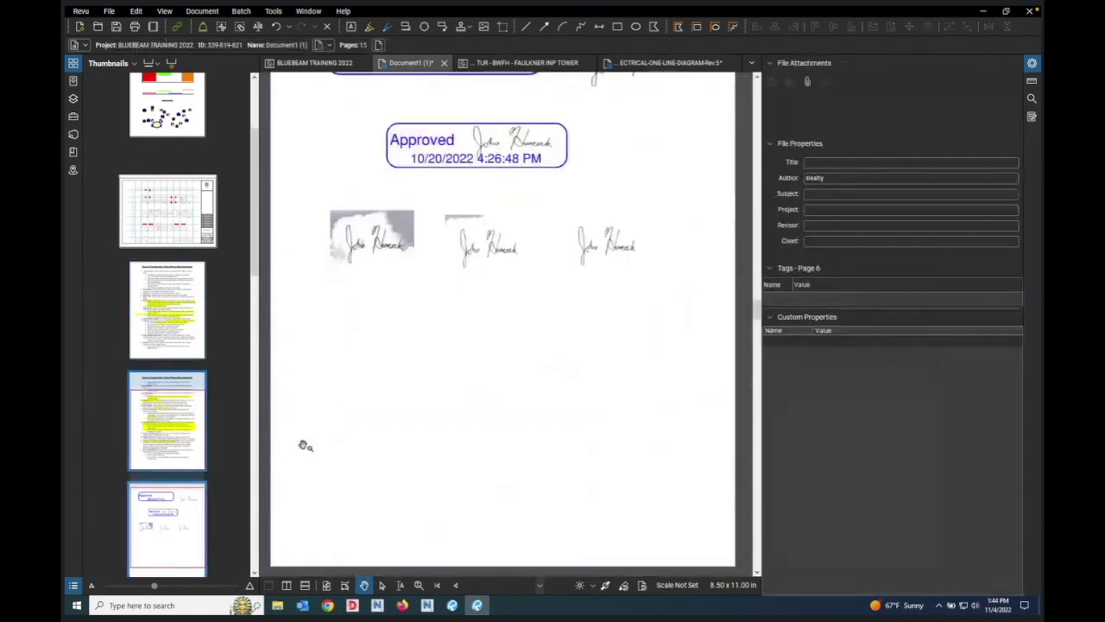
click(620, 28)
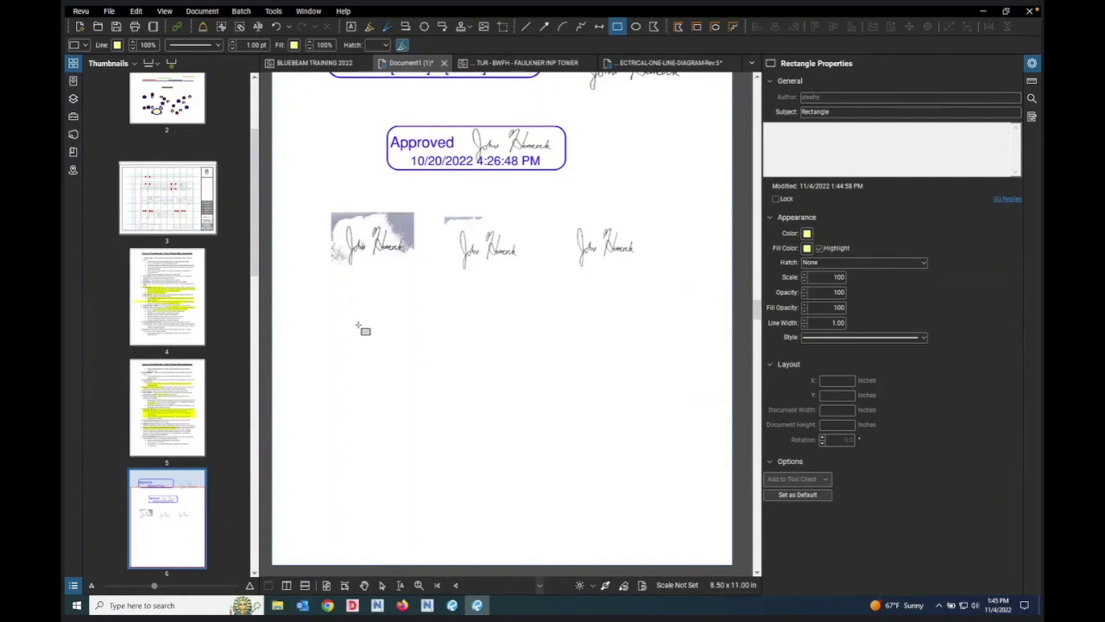
drag(356, 321, 413, 372)
right_click(412, 372)
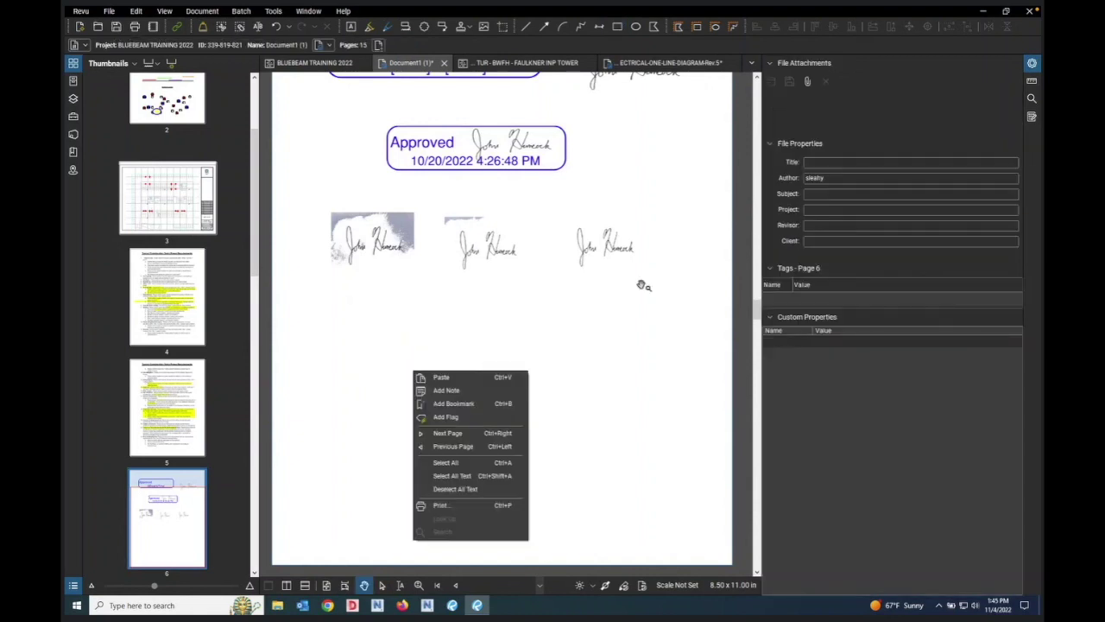
key(Escape)
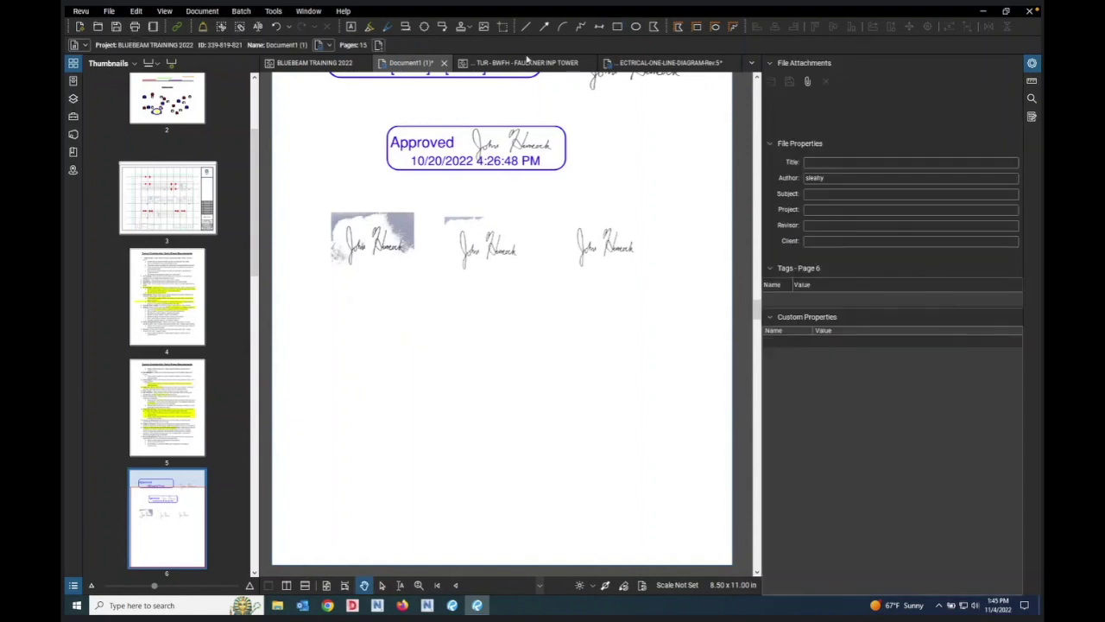
Step: Draw a square about 1.35 inches wide with a red outline and yellow highlight fill below the first signature image
click(618, 27)
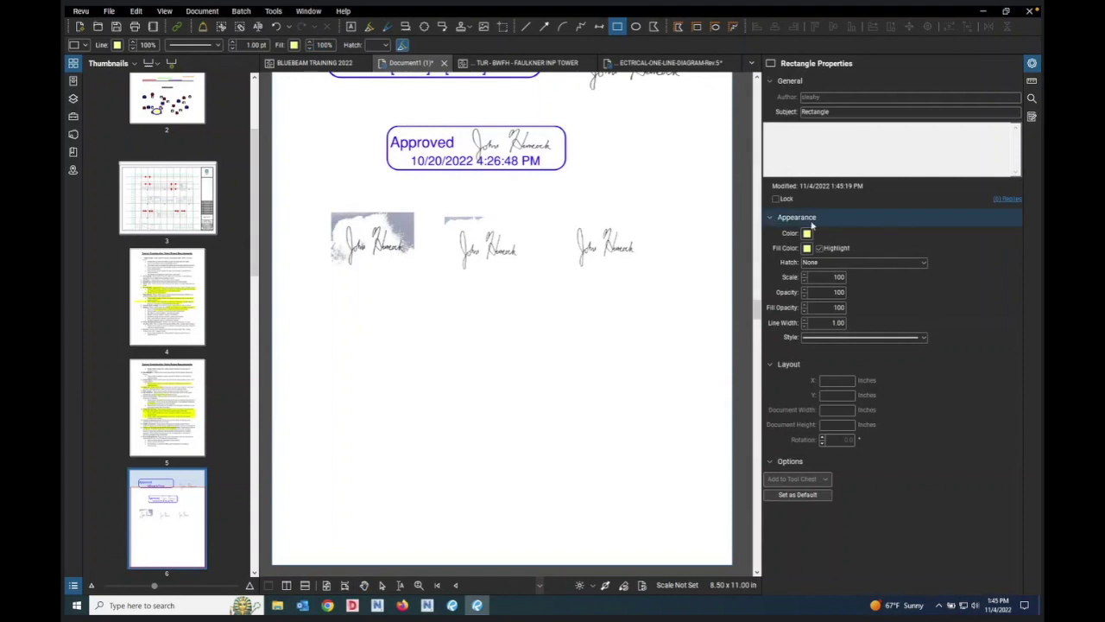
click(807, 234)
click(810, 261)
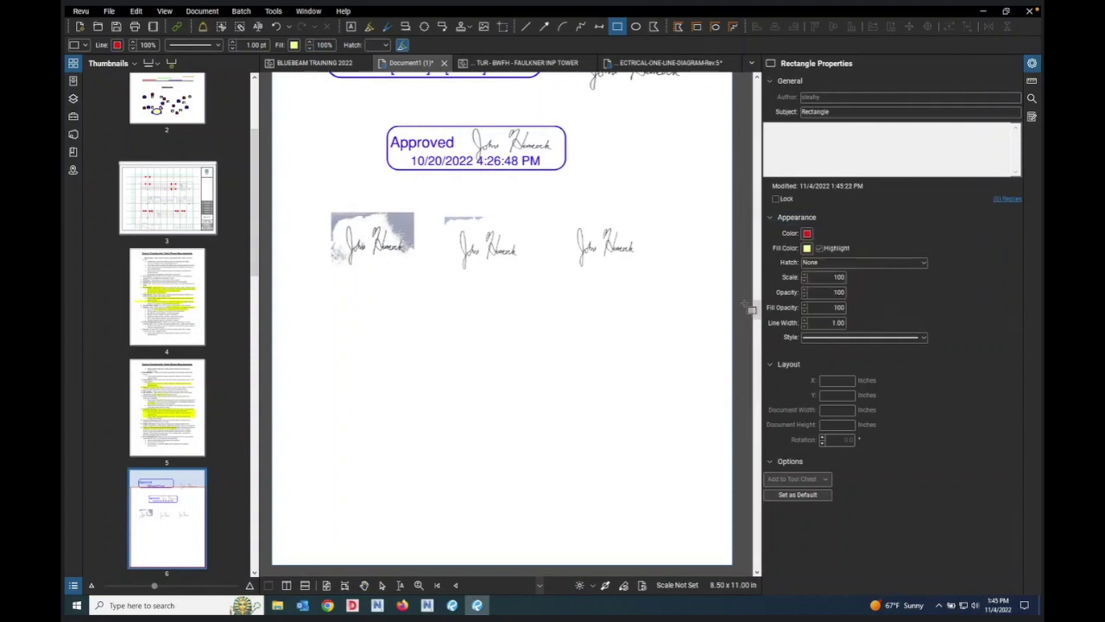
mouse_move(346, 330)
mouse_down()
mouse_move(390, 356)
mouse_move(361, 359)
mouse_move(414, 389)
mouse_move(446, 456)
mouse_move(370, 356)
mouse_move(545, 400)
mouse_move(564, 476)
mouse_move(501, 479)
mouse_move(627, 401)
mouse_move(696, 342)
mouse_move(667, 405)
mouse_move(519, 425)
mouse_move(415, 416)
mouse_move(464, 395)
mouse_move(487, 419)
mouse_move(452, 393)
mouse_move(484, 437)
mouse_move(440, 409)
mouse_move(438, 439)
mouse_move(563, 441)
mouse_move(477, 439)
mouse_move(511, 444)
mouse_move(496, 444)
mouse_move(555, 479)
mouse_move(575, 403)
mouse_up()
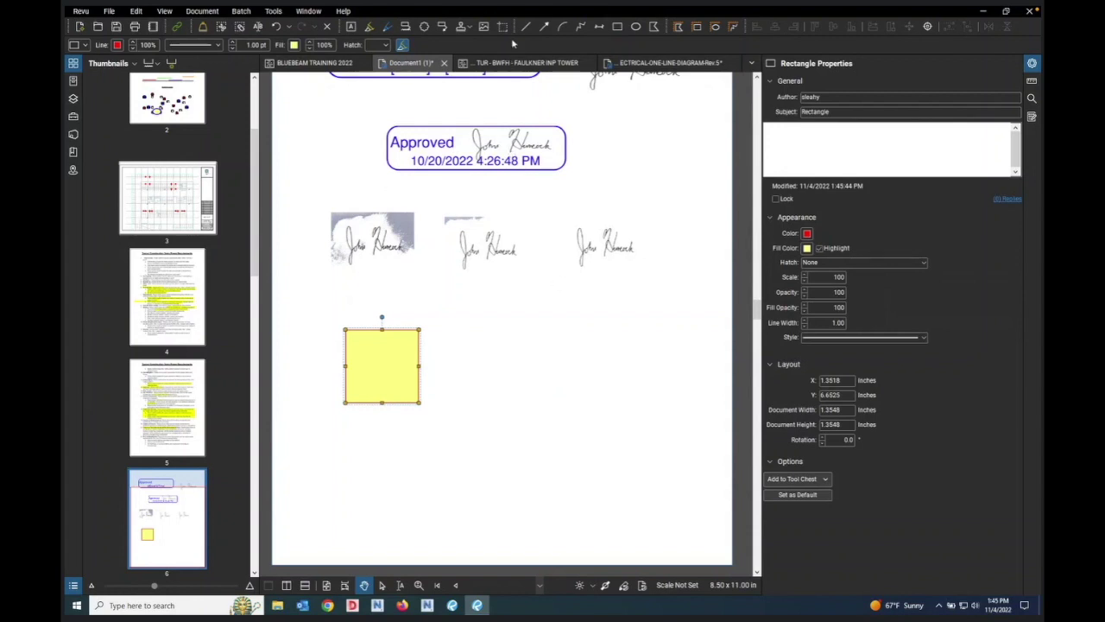
click(616, 27)
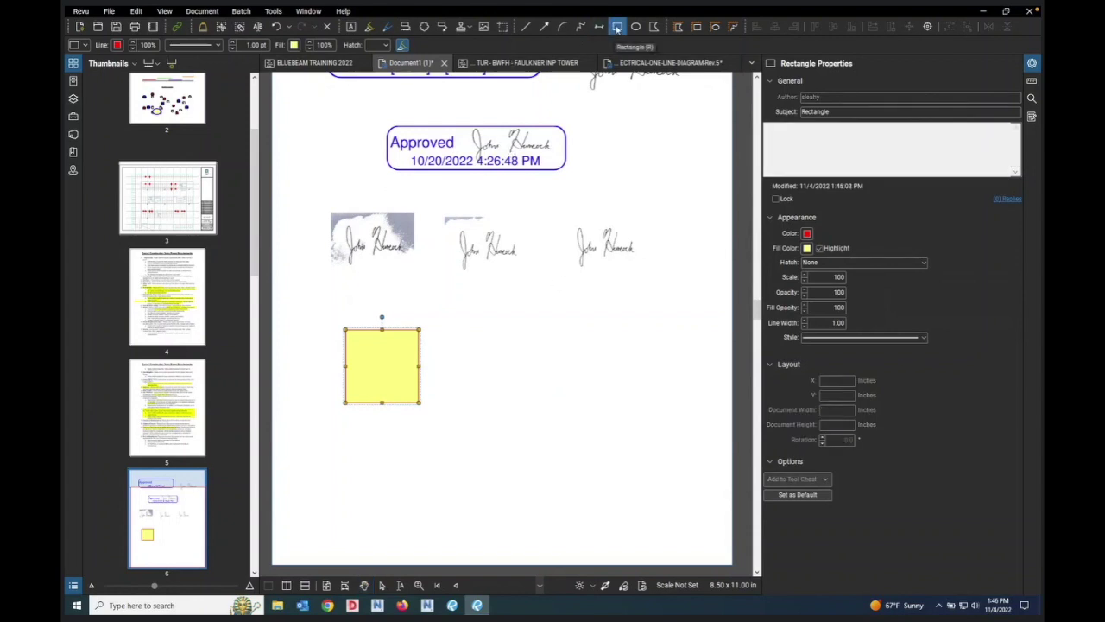
drag(461, 326, 536, 358)
right_click(536, 359)
click(583, 316)
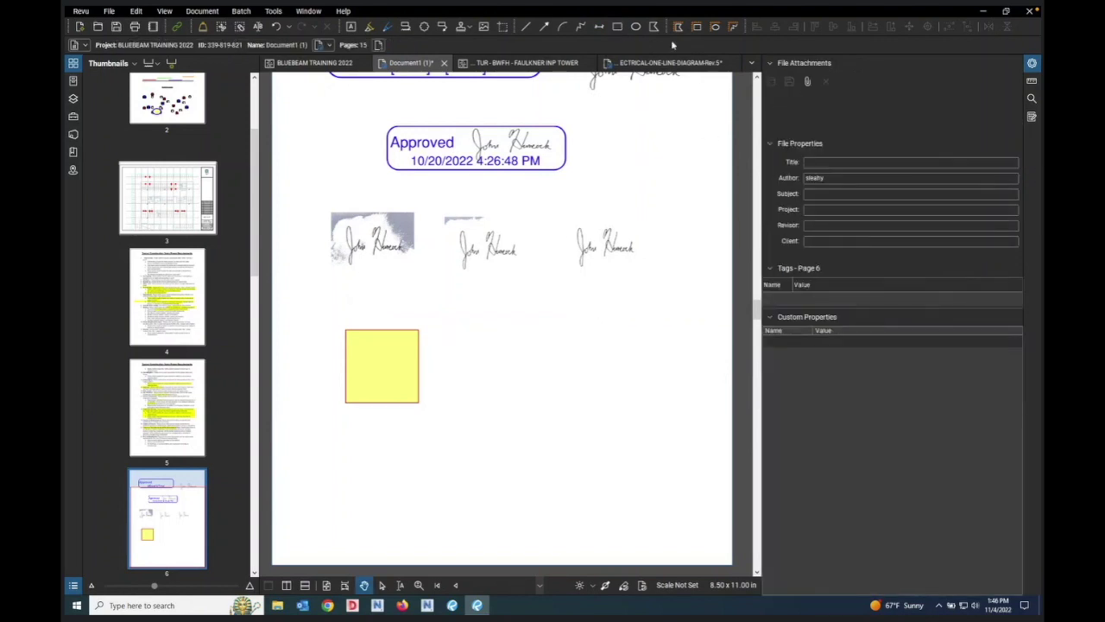
Step: Draw a second yellow-filled square about 1.18 inches wide with a red outline, beside the first square
click(617, 27)
click(808, 233)
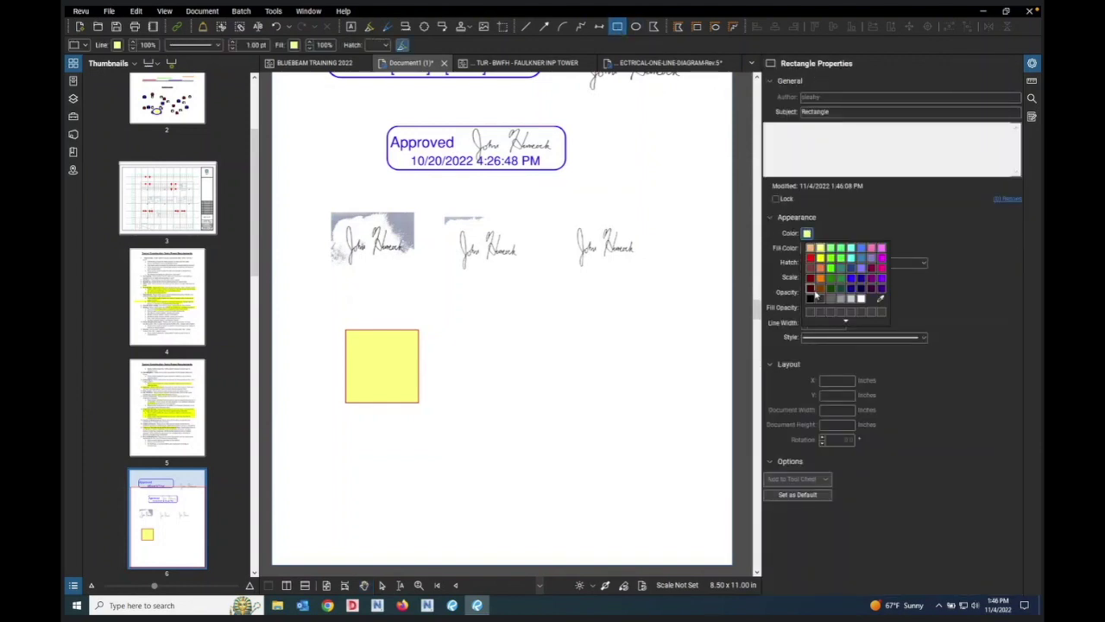
click(810, 258)
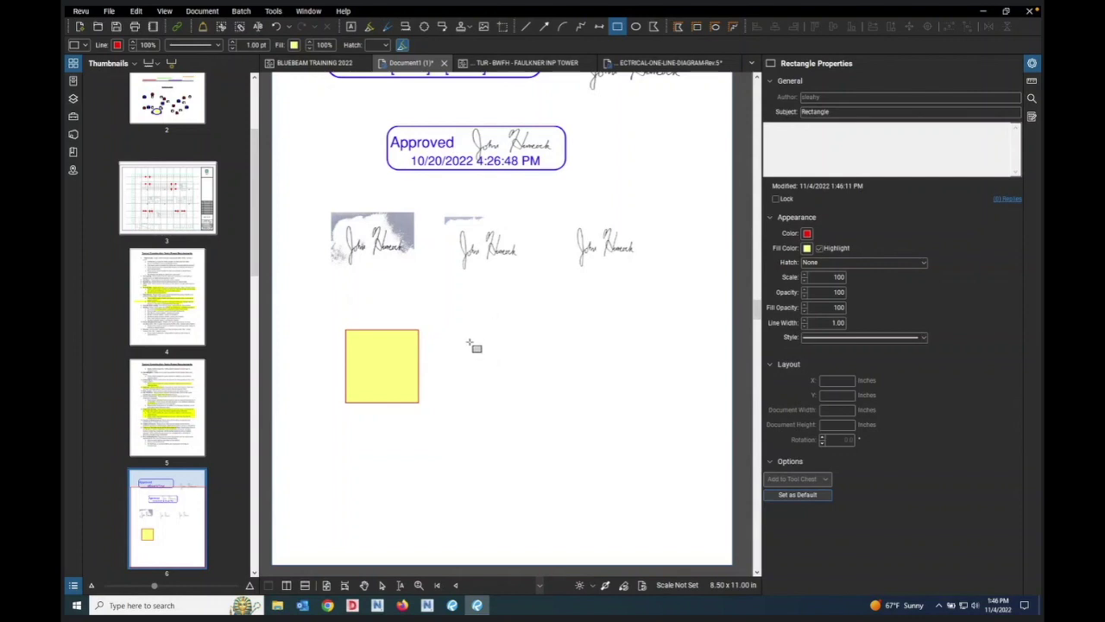
mouse_move(457, 333)
mouse_down()
mouse_move(525, 328)
mouse_move(529, 396)
mouse_move(589, 406)
mouse_move(546, 413)
mouse_move(631, 428)
mouse_move(577, 423)
mouse_move(526, 437)
mouse_move(518, 398)
mouse_move(543, 385)
mouse_move(529, 386)
mouse_move(548, 423)
mouse_move(524, 567)
mouse_move(518, 539)
mouse_up()
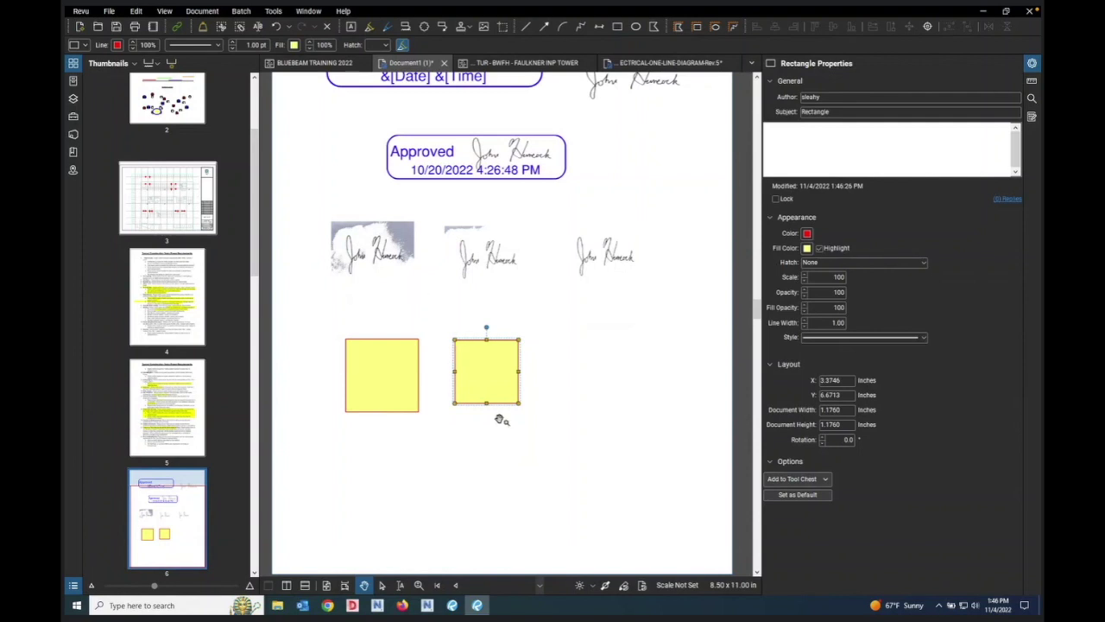
Step: Rotate the second square freehand through 30°, 60° and 75° to about 78.5°
scroll(499, 420, up, 3)
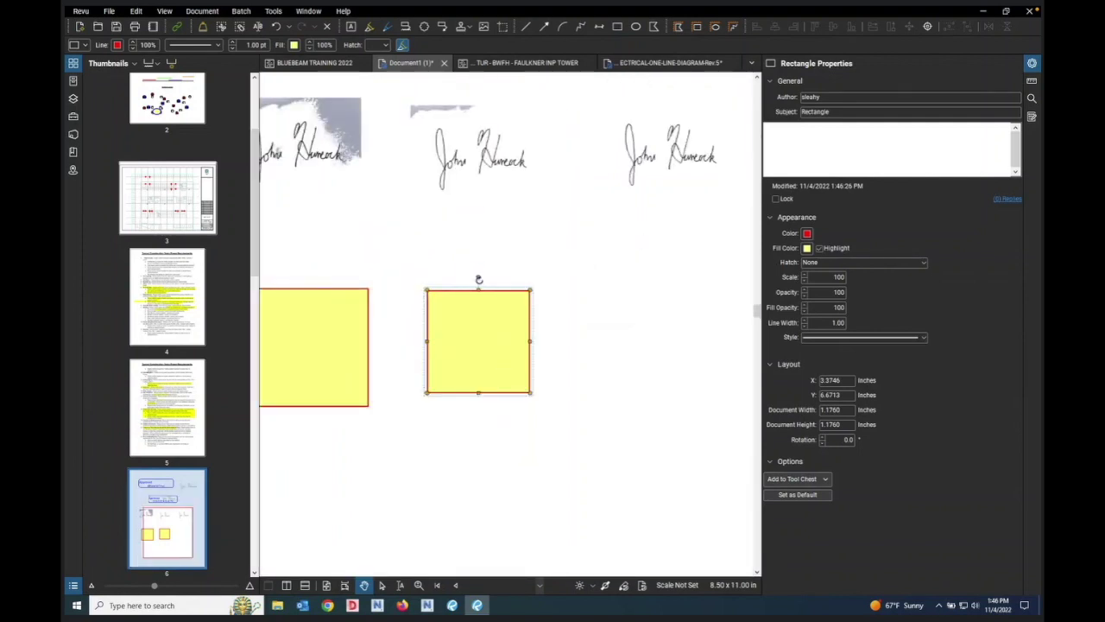
drag(478, 275, 511, 290)
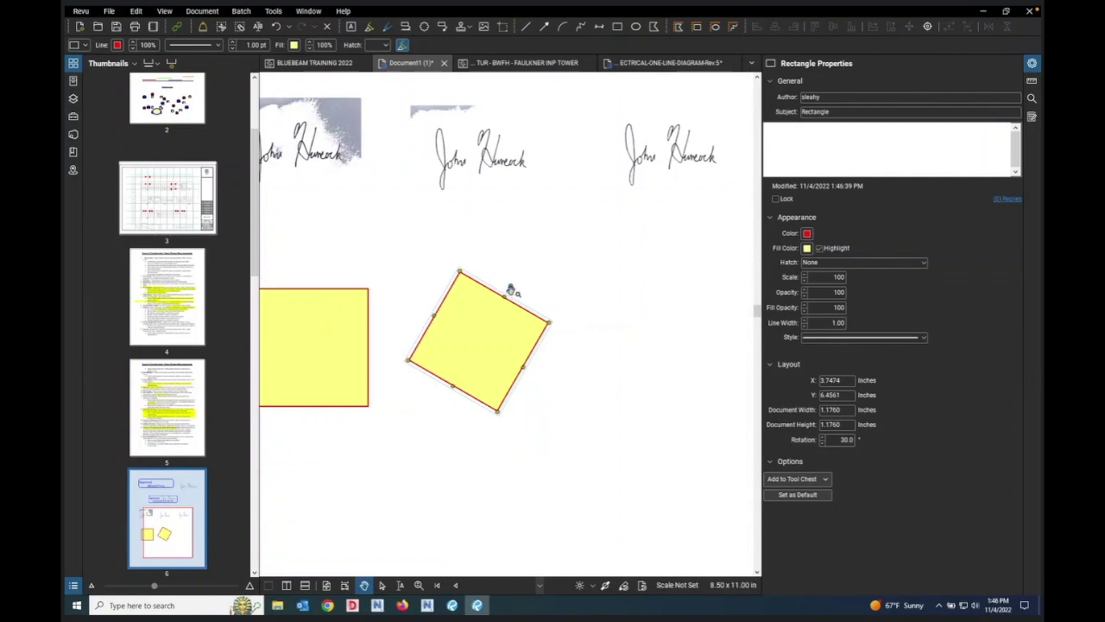
click(829, 441)
drag(511, 285, 530, 333)
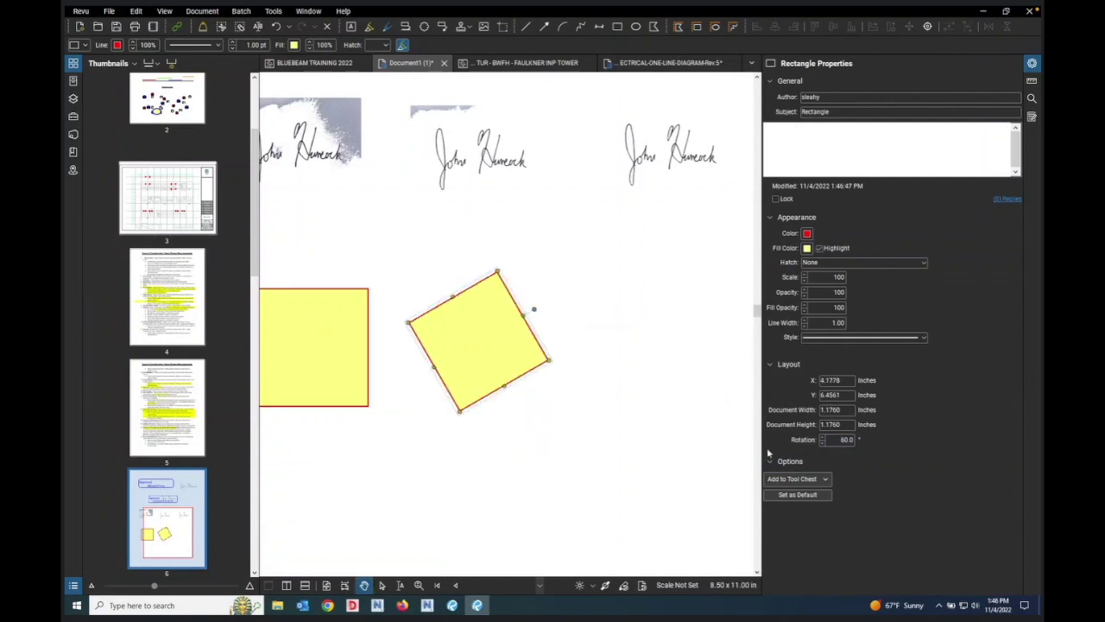
click(838, 440)
drag(538, 312, 567, 368)
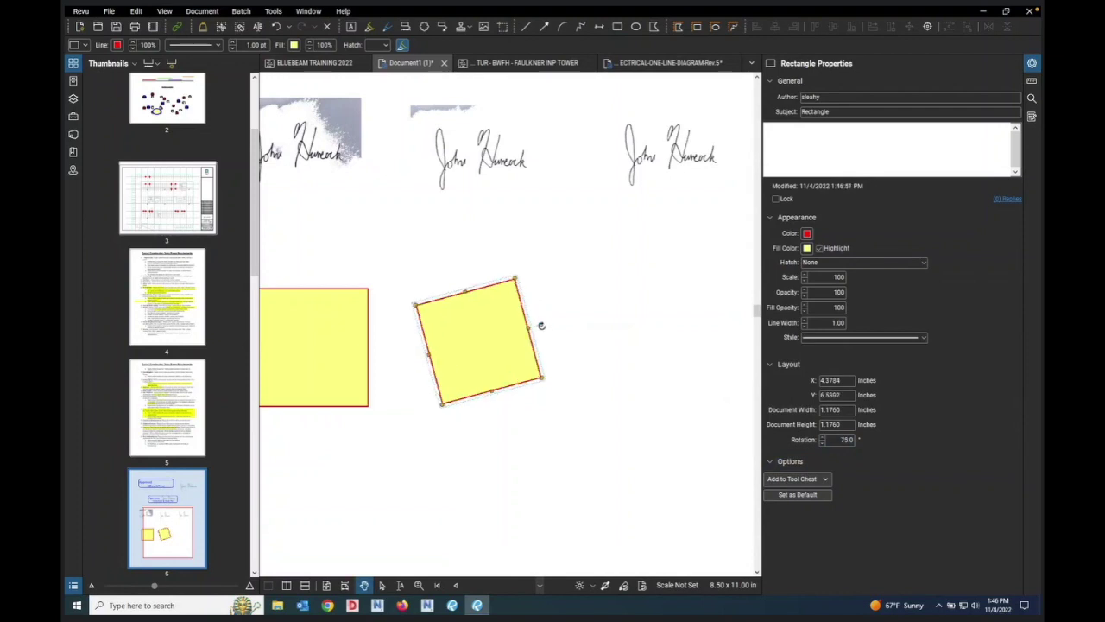
drag(541, 326, 562, 363)
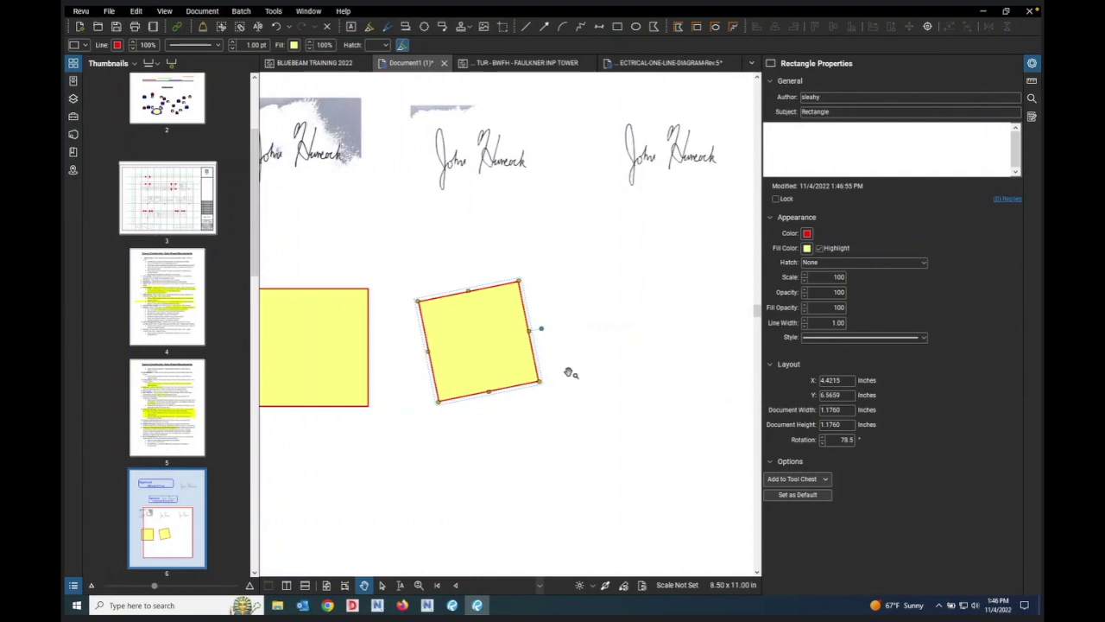
Step: Reduce the second square's rotation value in steps to 70.5°, and then set it to 69.5°
click(827, 440)
click(821, 441)
click(821, 442)
click(821, 442)
click(821, 441)
click(822, 441)
click(822, 442)
click(822, 441)
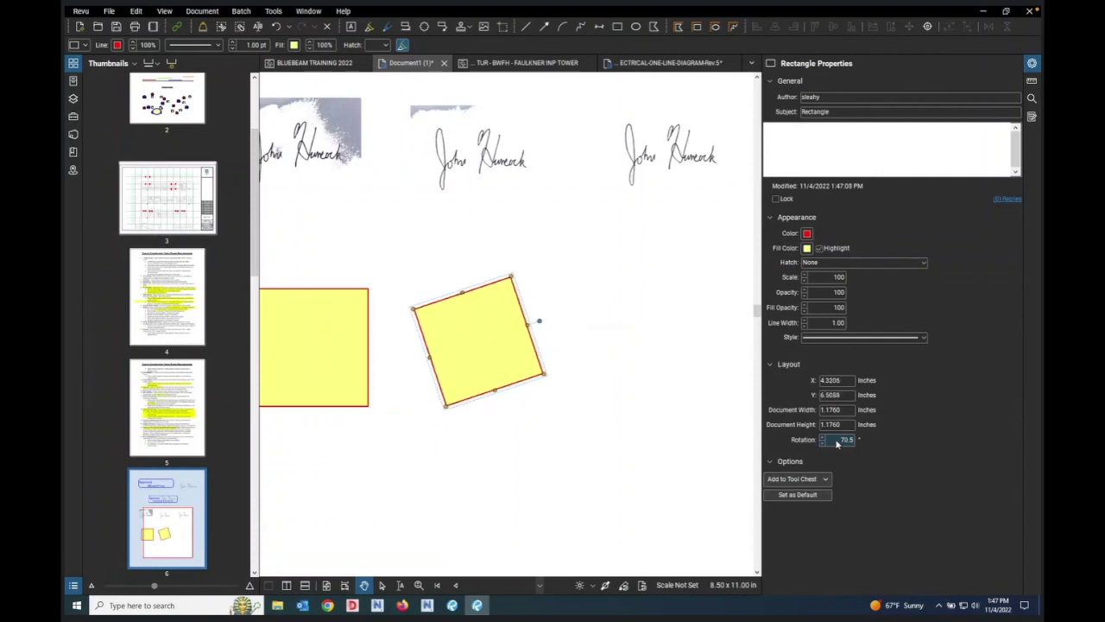
double_click(847, 441)
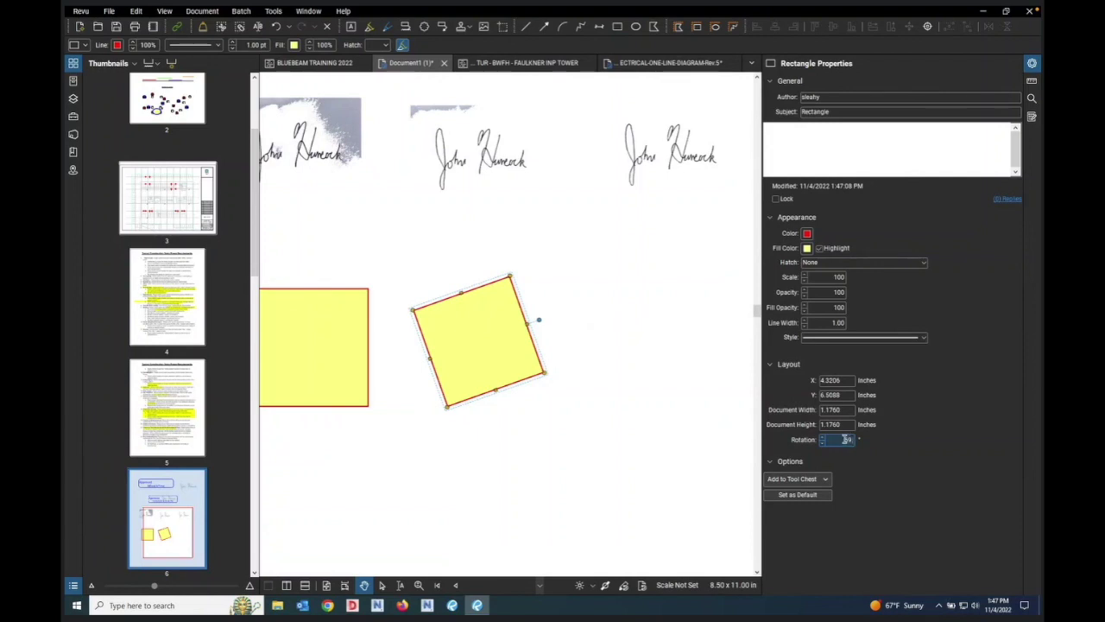
key(Return)
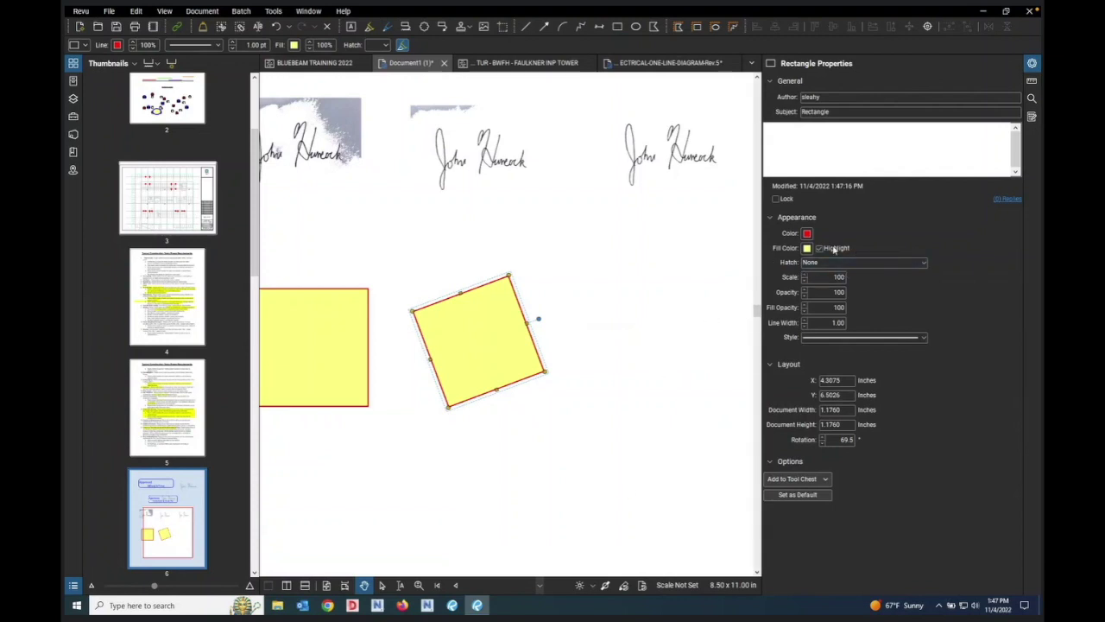
Step: Apply the Grid hatch pattern to the rotated square
click(819, 249)
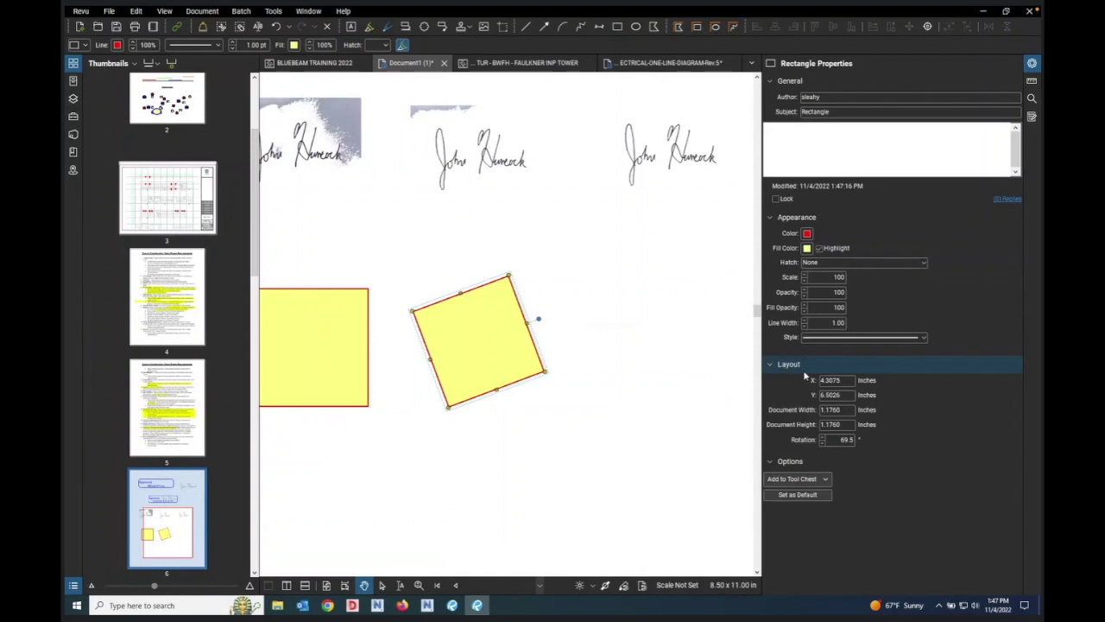
click(924, 266)
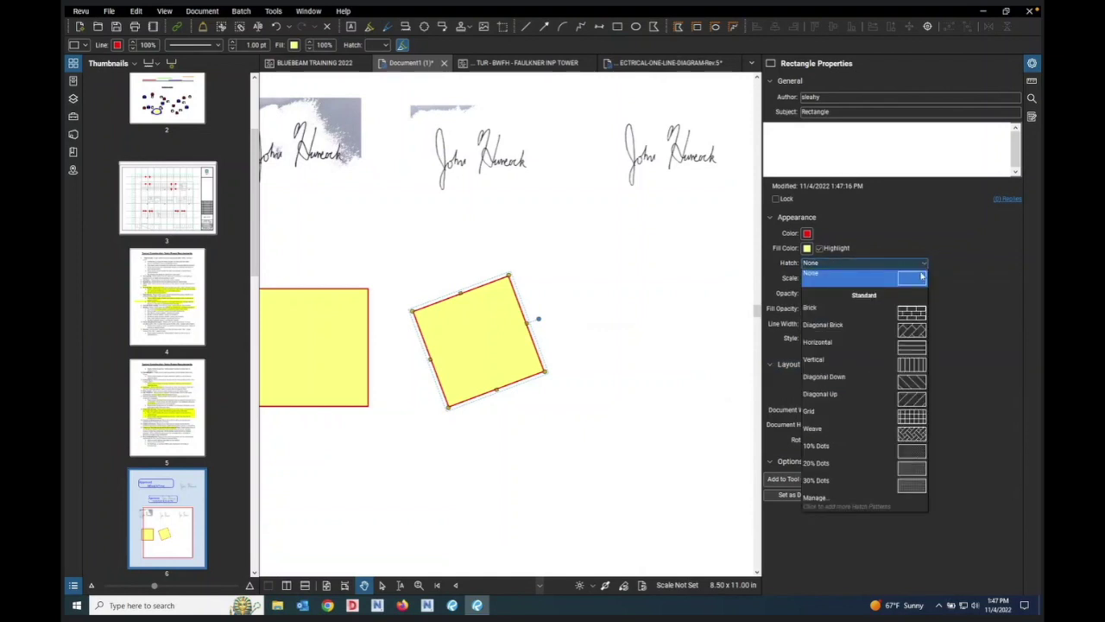
click(916, 416)
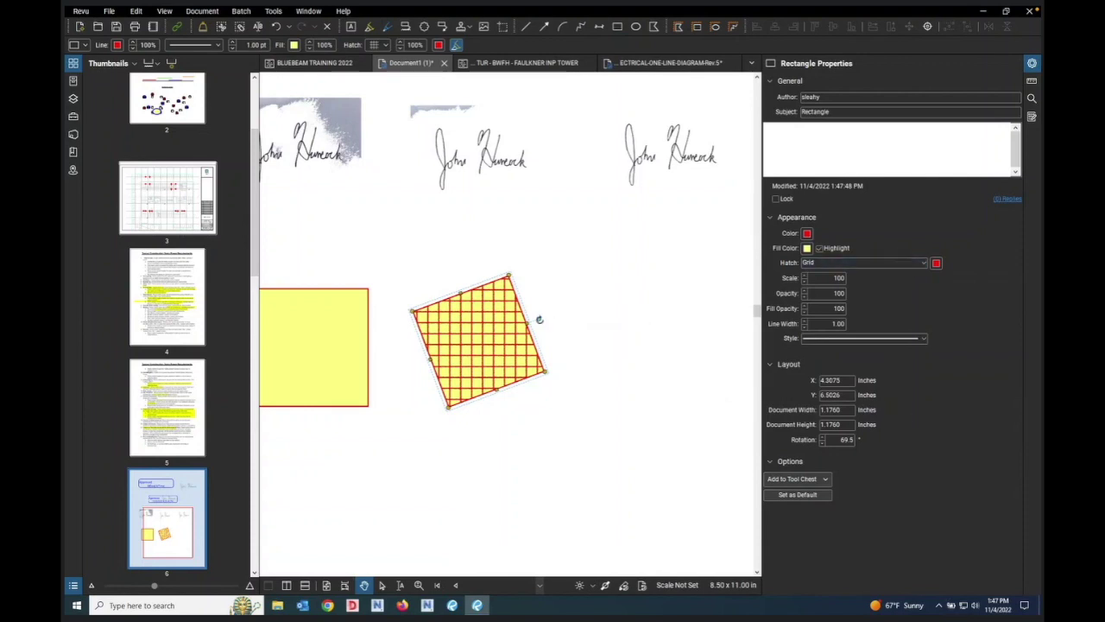
Step: Rotate the hatched square freehand to 225° so that it stands as a diamond
mouse_move(539, 320)
mouse_down()
mouse_move(558, 343)
mouse_move(524, 259)
mouse_move(501, 279)
mouse_move(476, 272)
mouse_move(424, 308)
mouse_up()
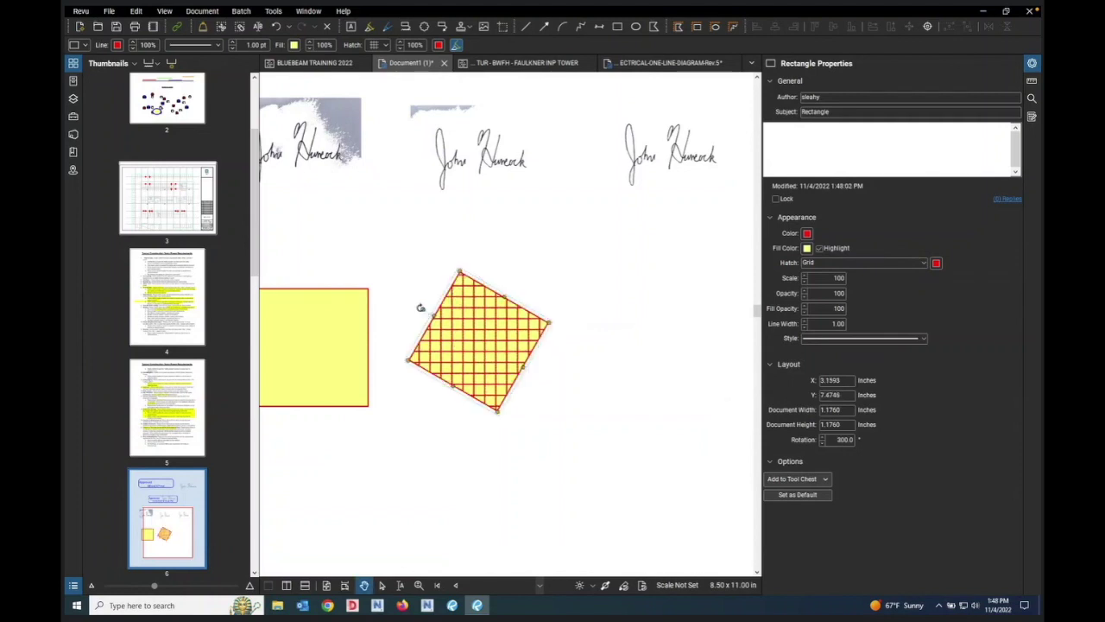
drag(407, 351, 434, 387)
click(501, 359)
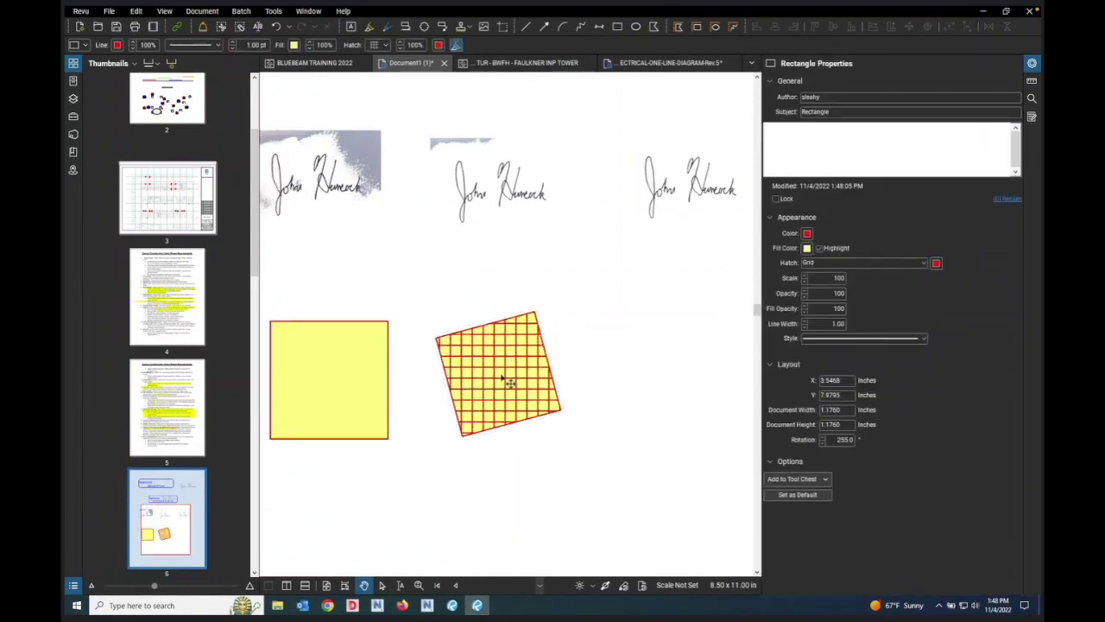
drag(438, 389, 452, 444)
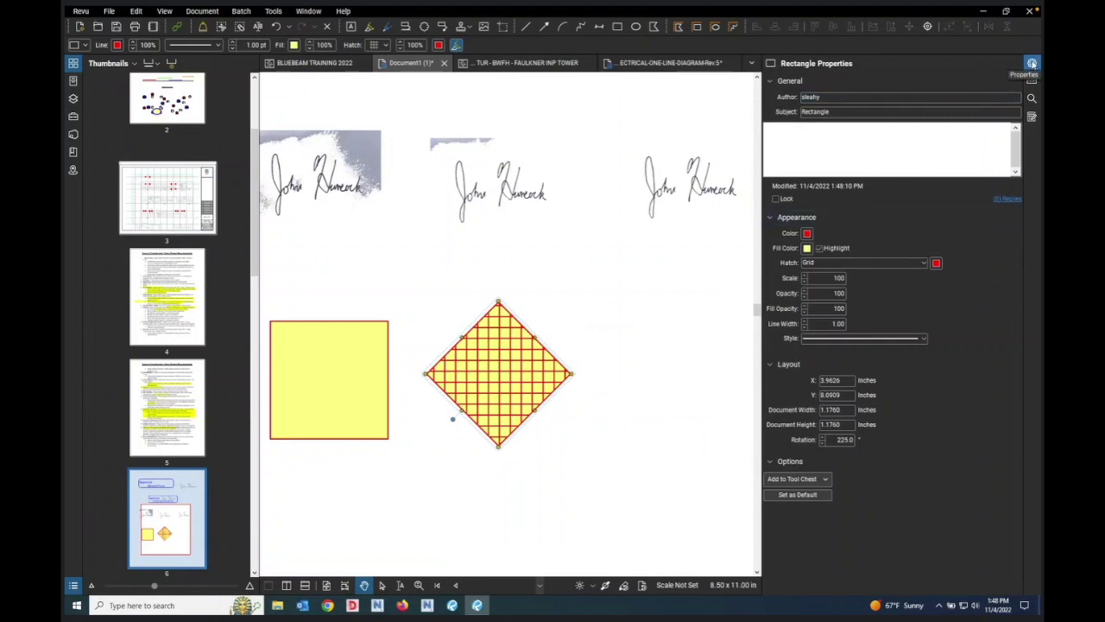
Step: Stretch the plain yellow square by its lower corner and its edges into an upright rectangle about 1.51 by 2.20 inches
click(326, 378)
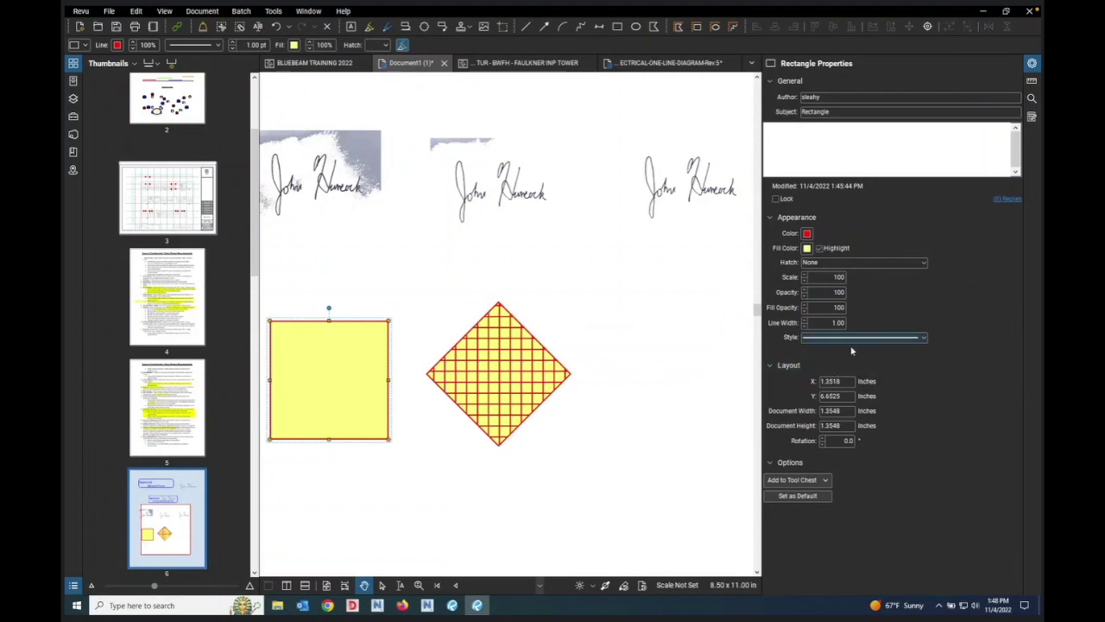
click(653, 302)
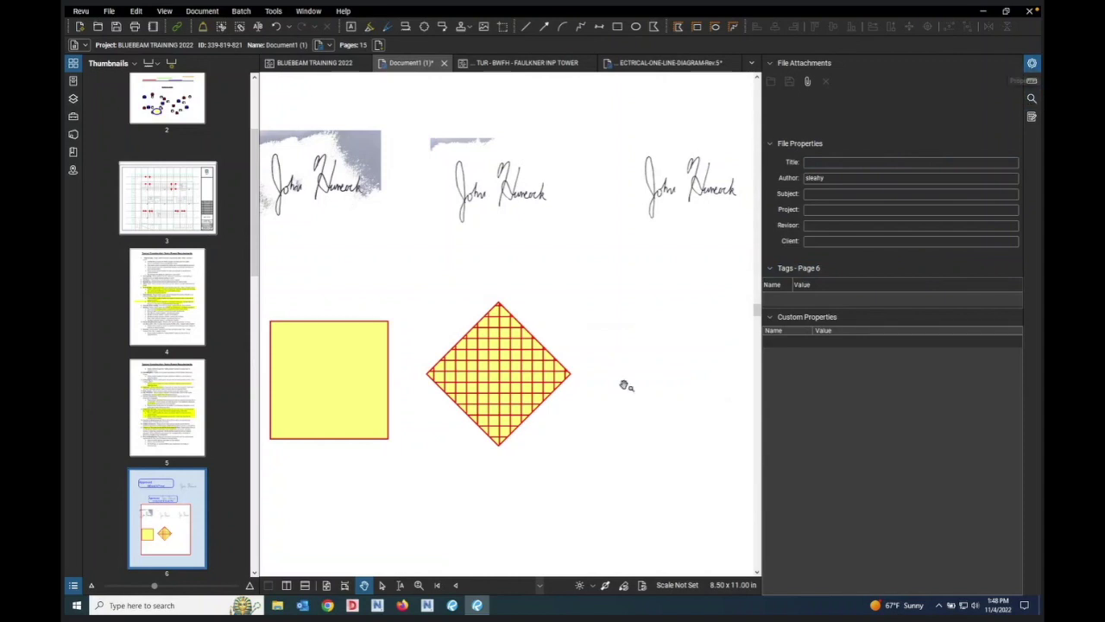
scroll(573, 434, down, 2)
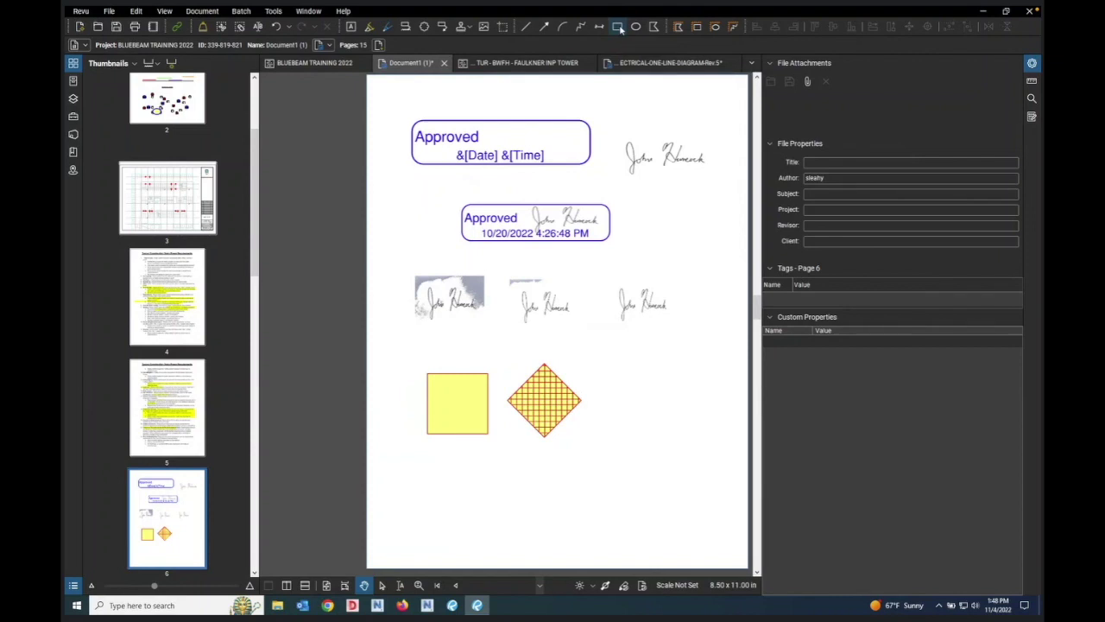
click(473, 417)
scroll(496, 440, up, 3)
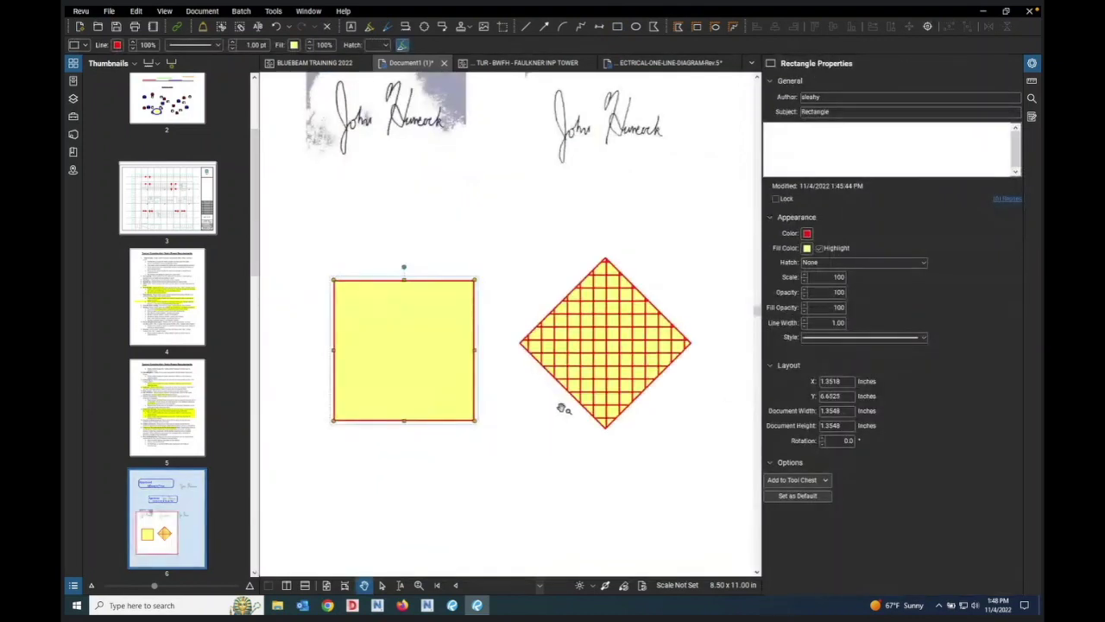
scroll(459, 427, up, 2)
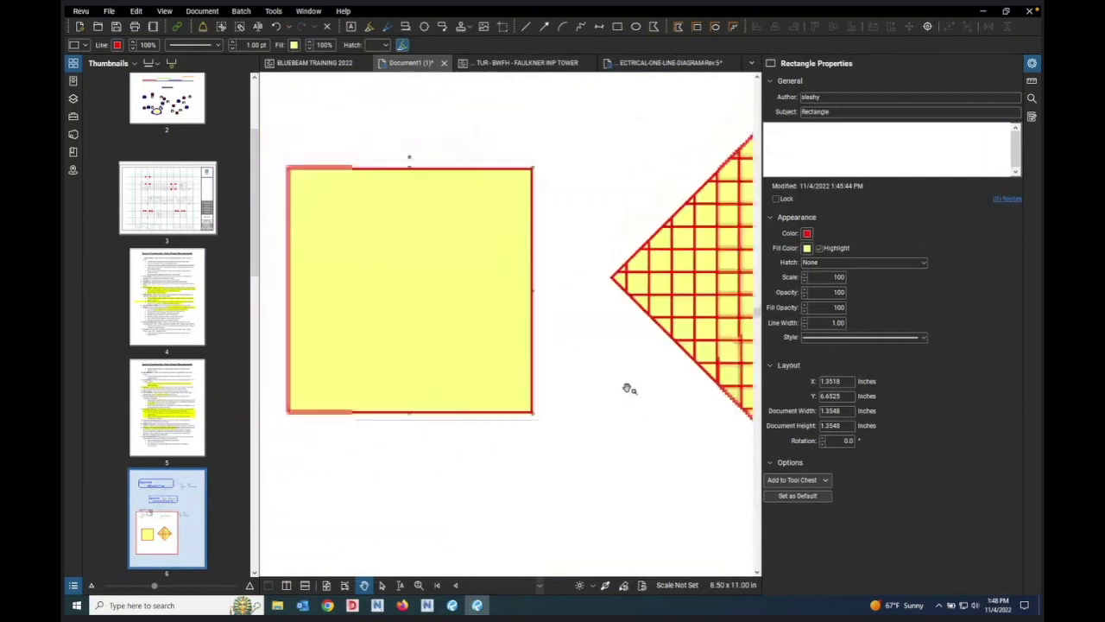
scroll(630, 389, down, 1)
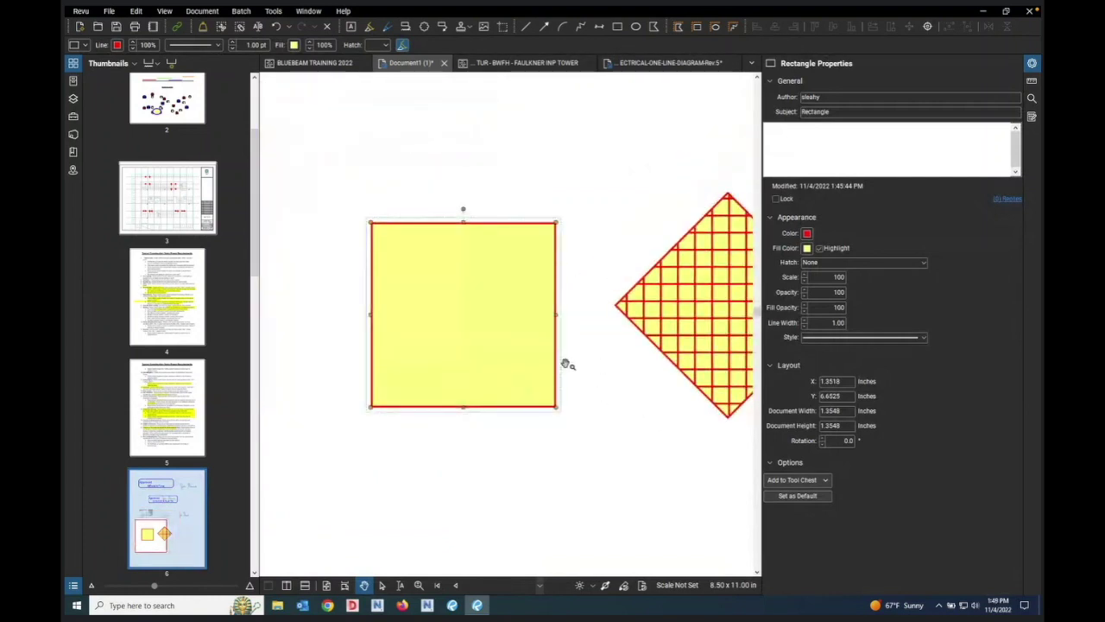
drag(557, 409, 587, 457)
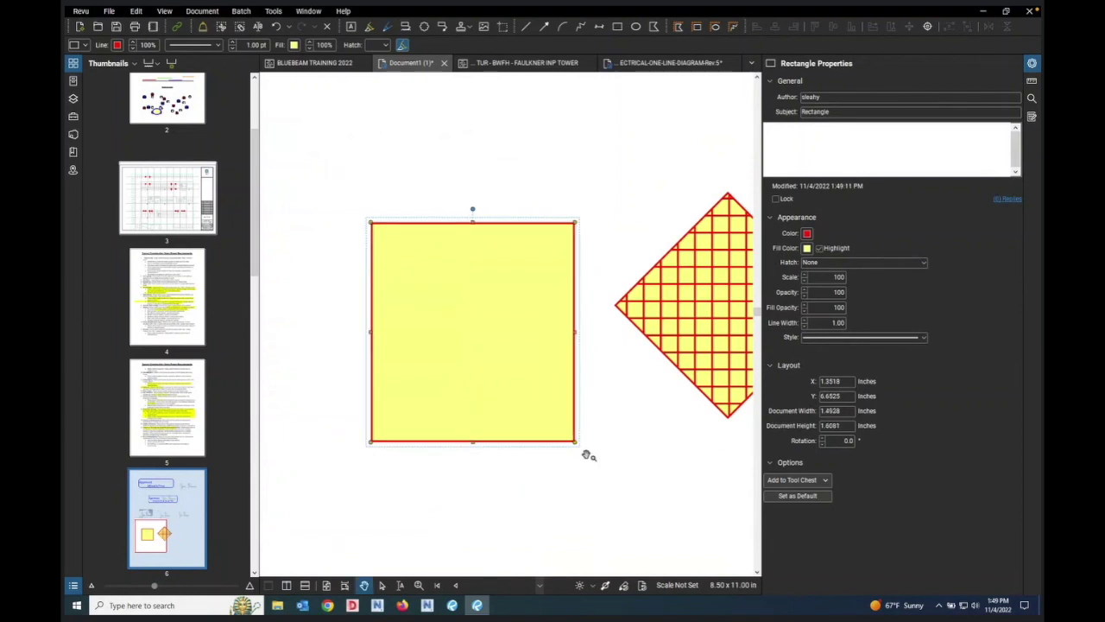
mouse_move(369, 332)
mouse_down()
mouse_move(336, 328)
mouse_move(368, 332)
mouse_up()
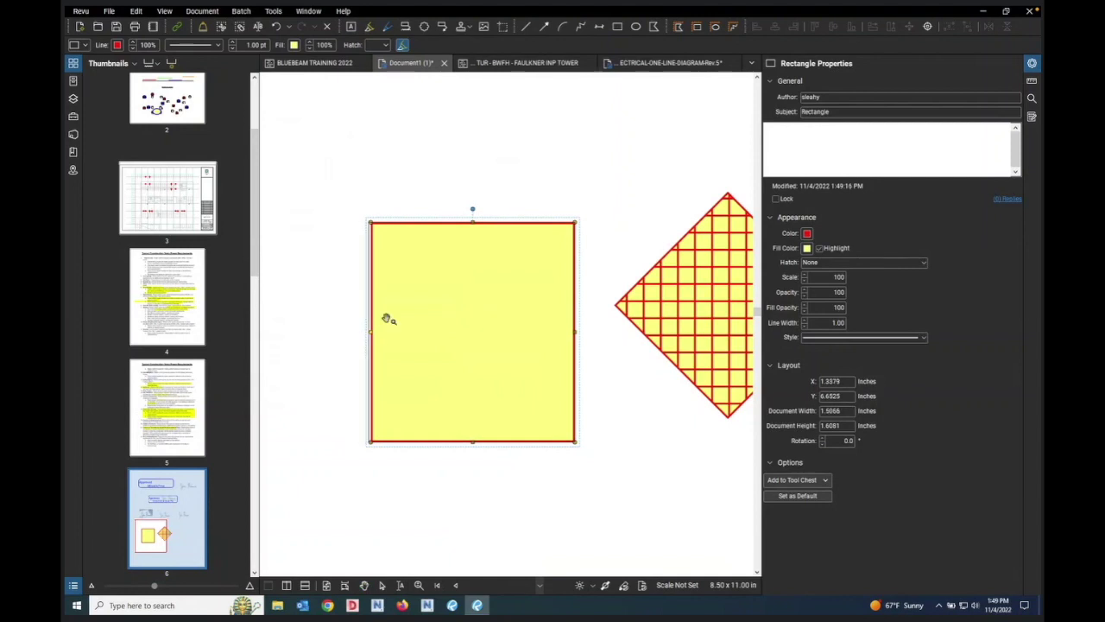
drag(471, 224, 471, 171)
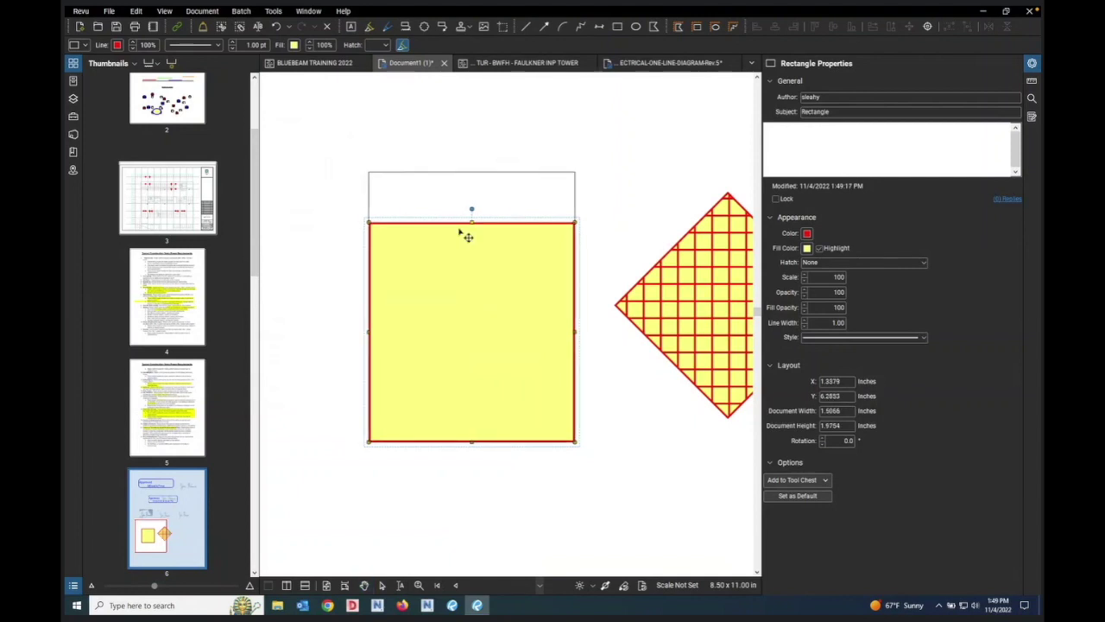
drag(471, 442, 471, 474)
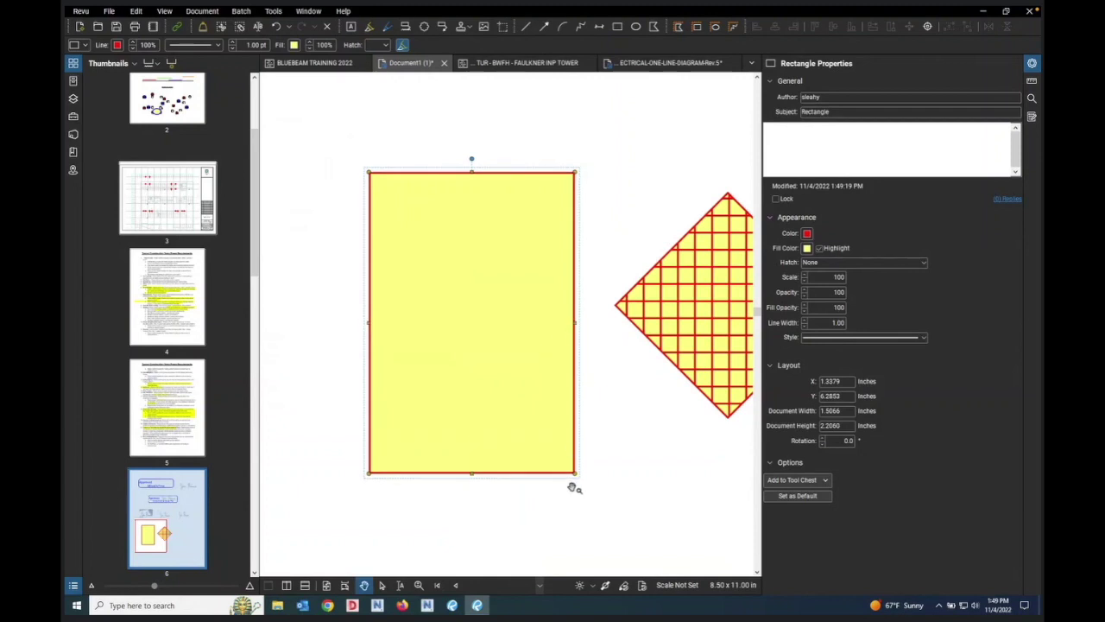
Step: Shrink the yellow rectangle by its lower corner, constraining its proportions to make a square of about 1.07 inches
drag(575, 473, 520, 386)
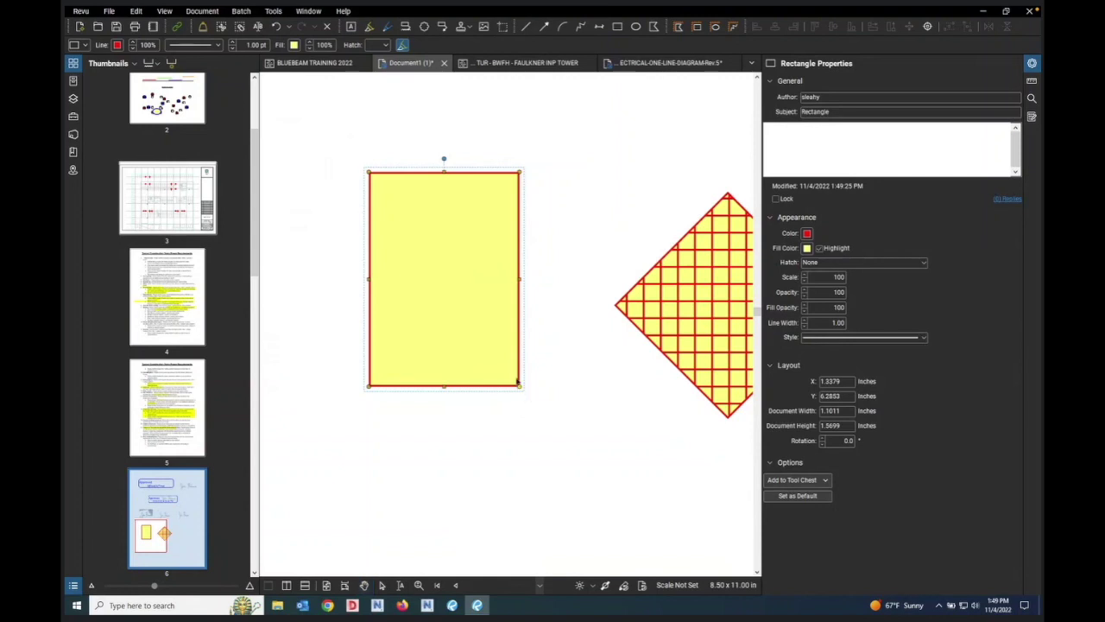
drag(519, 388, 515, 389)
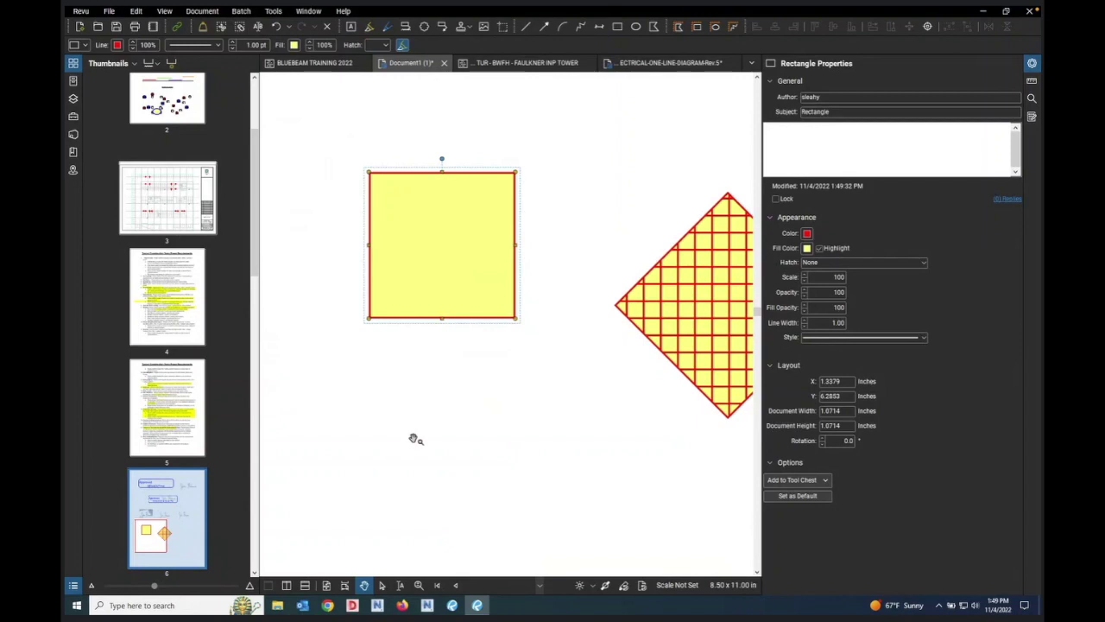
scroll(415, 440, down, 3)
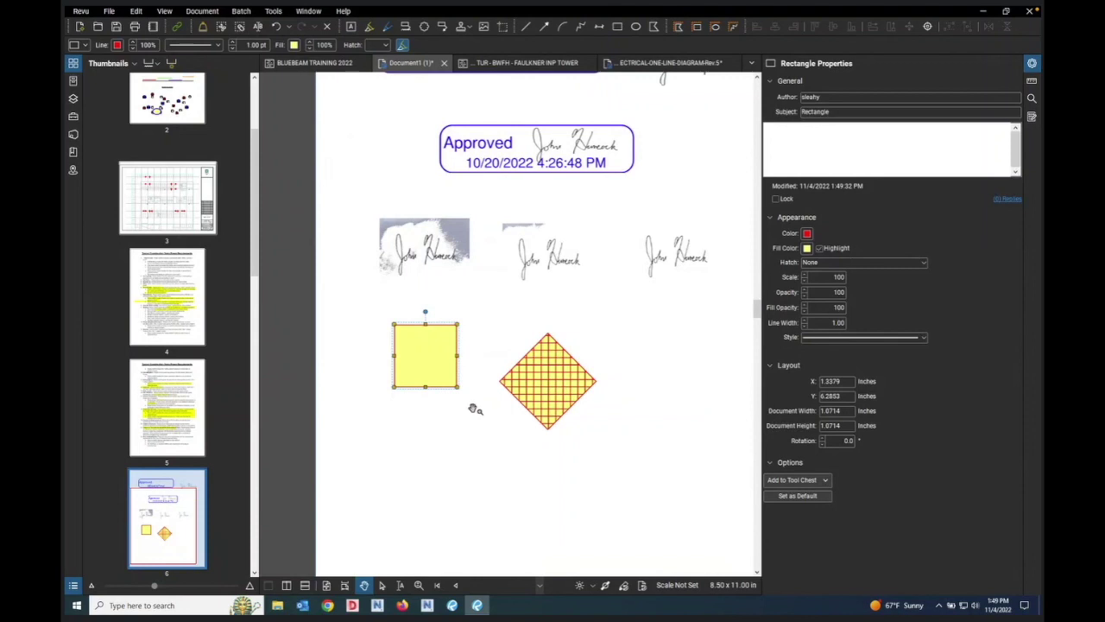
Step: Draw an ellipse with an orange fill about 2.31 by 1.10 inches below the yellow square
click(637, 27)
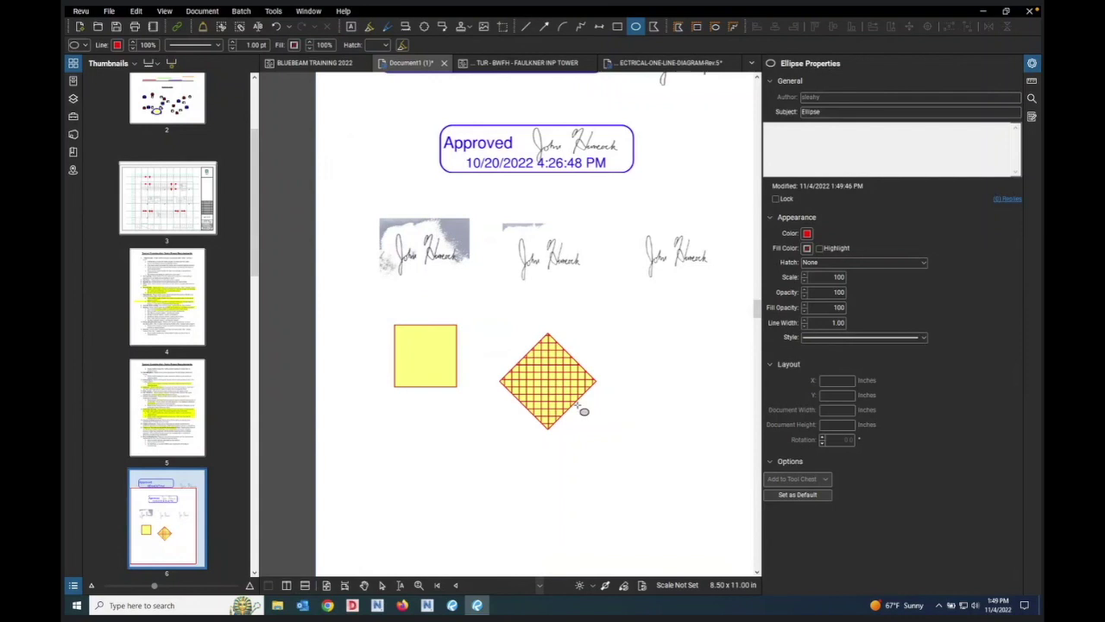
click(807, 249)
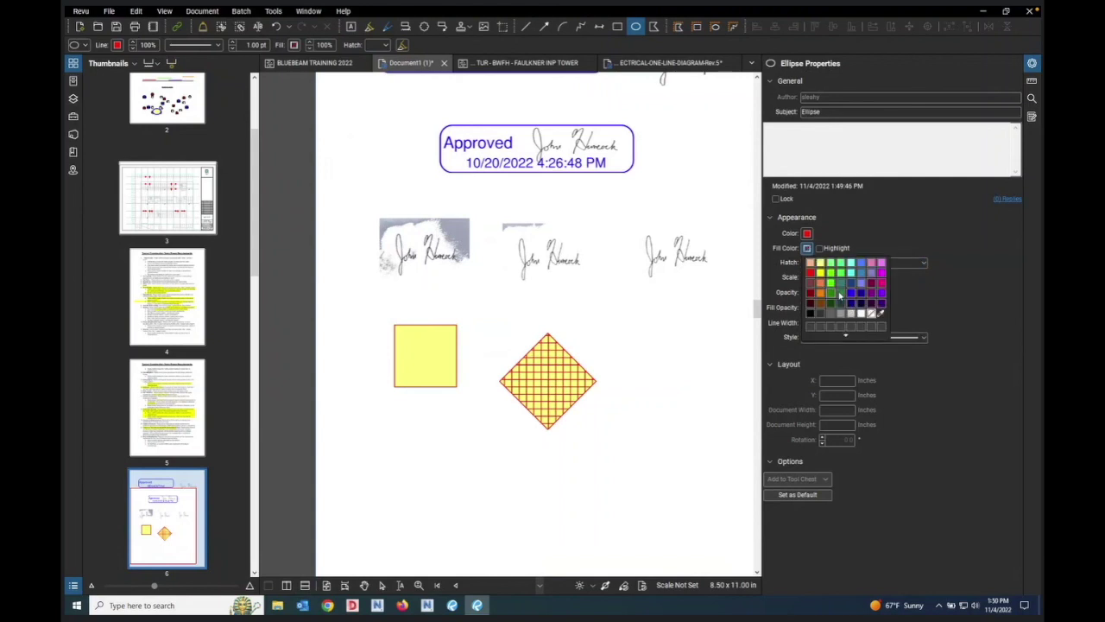
click(821, 293)
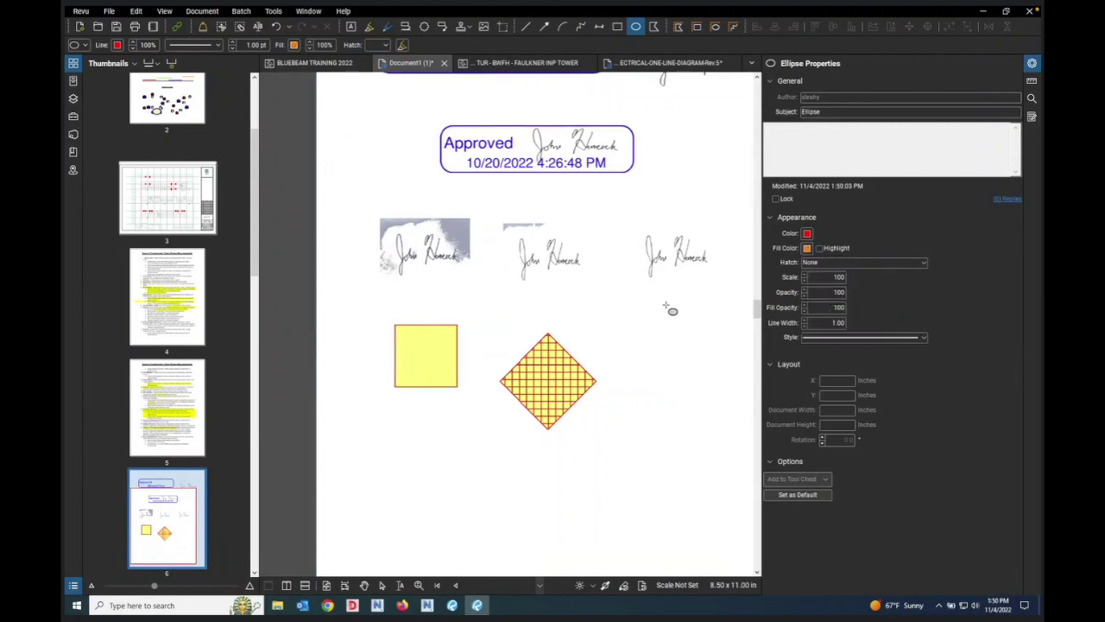
scroll(666, 333, up, 2)
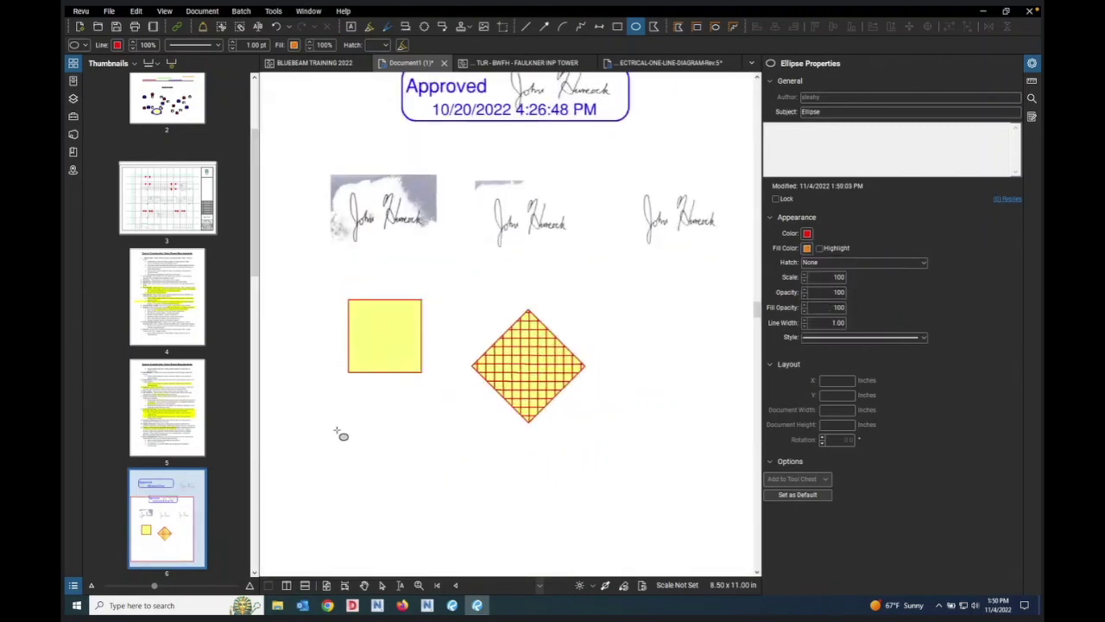
drag(330, 424, 421, 509)
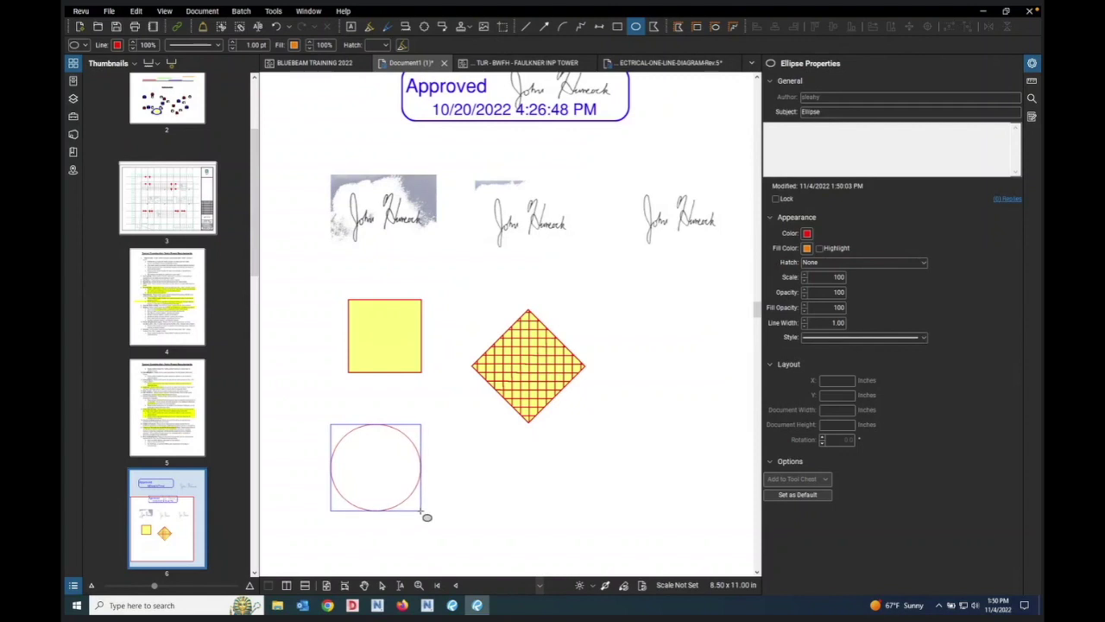
drag(422, 509, 423, 516)
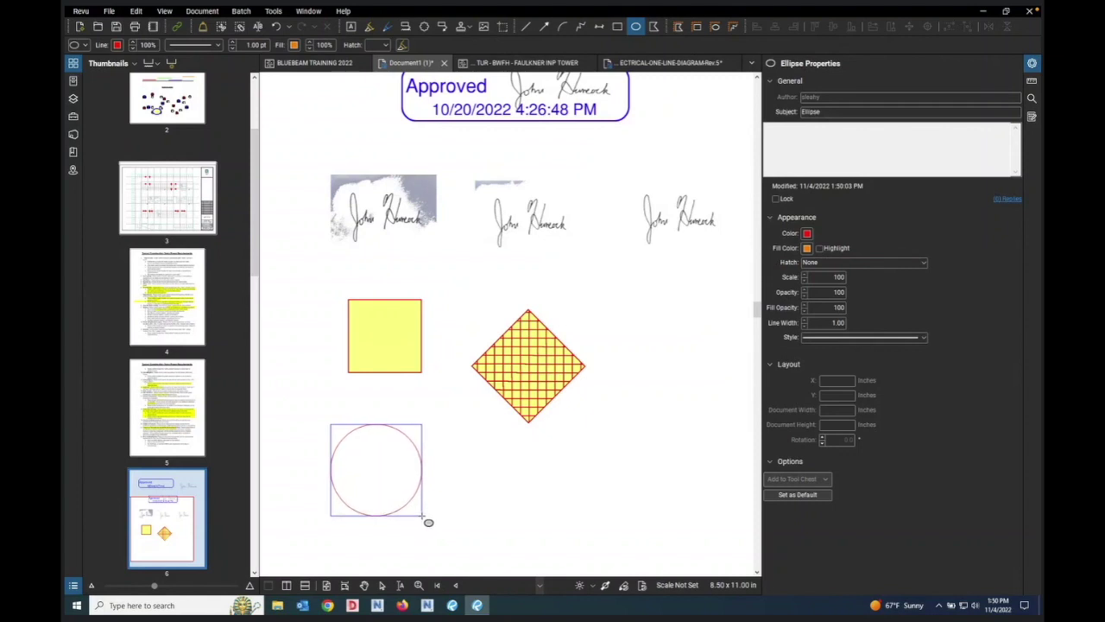
drag(422, 515, 427, 517)
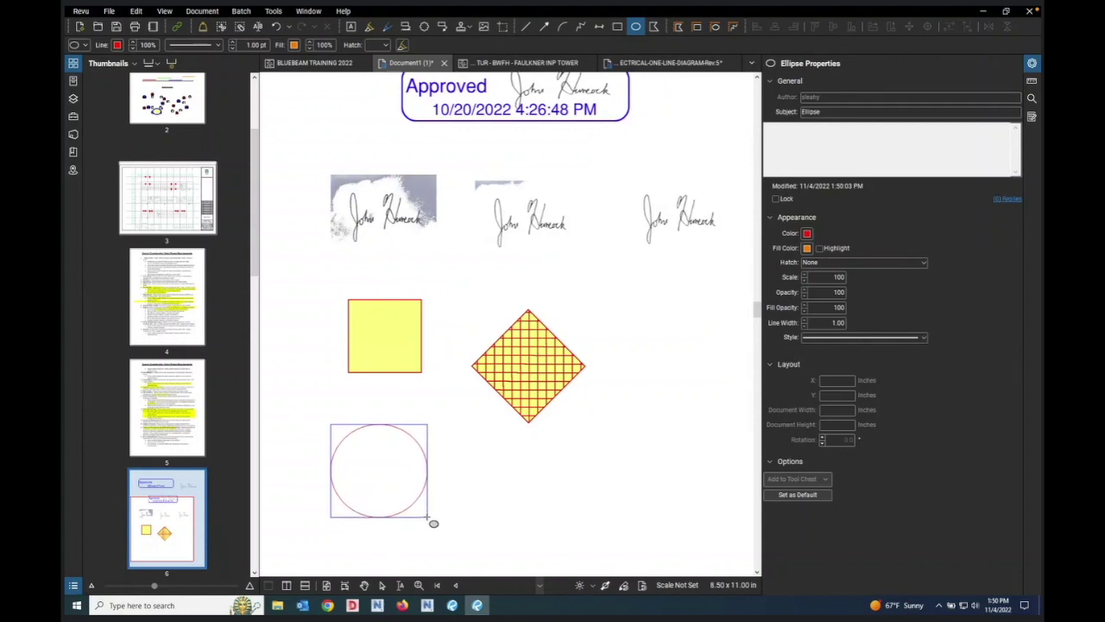
mouse_move(427, 518)
mouse_down()
mouse_move(449, 500)
mouse_move(435, 522)
mouse_up()
drag(452, 525, 492, 501)
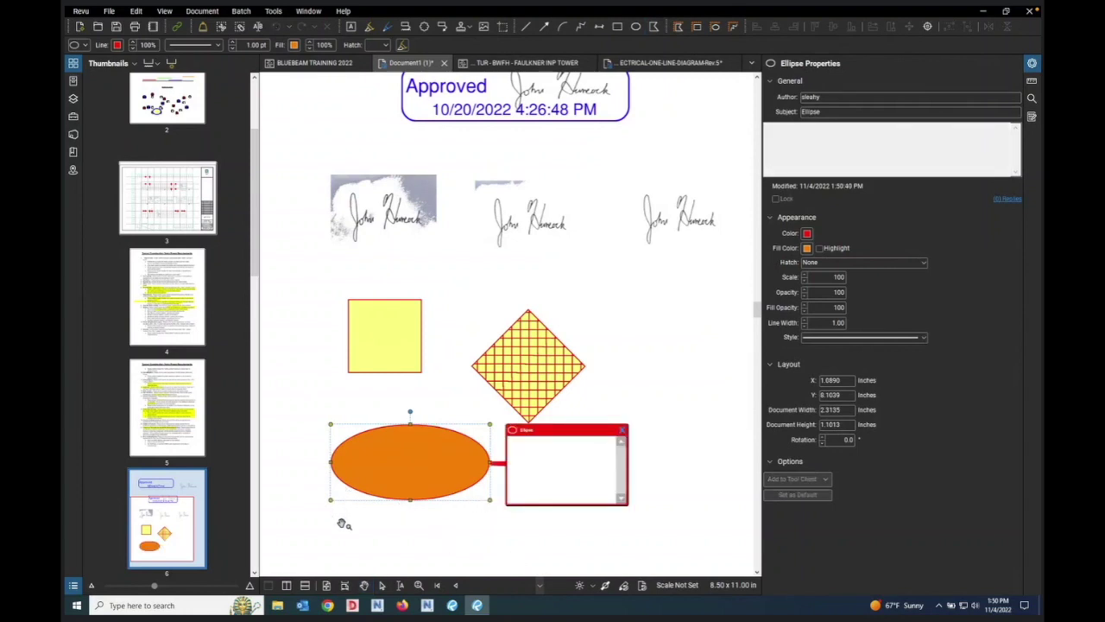
Step: Reselect the orange ellipse and close its comment pop-up
key(Escape)
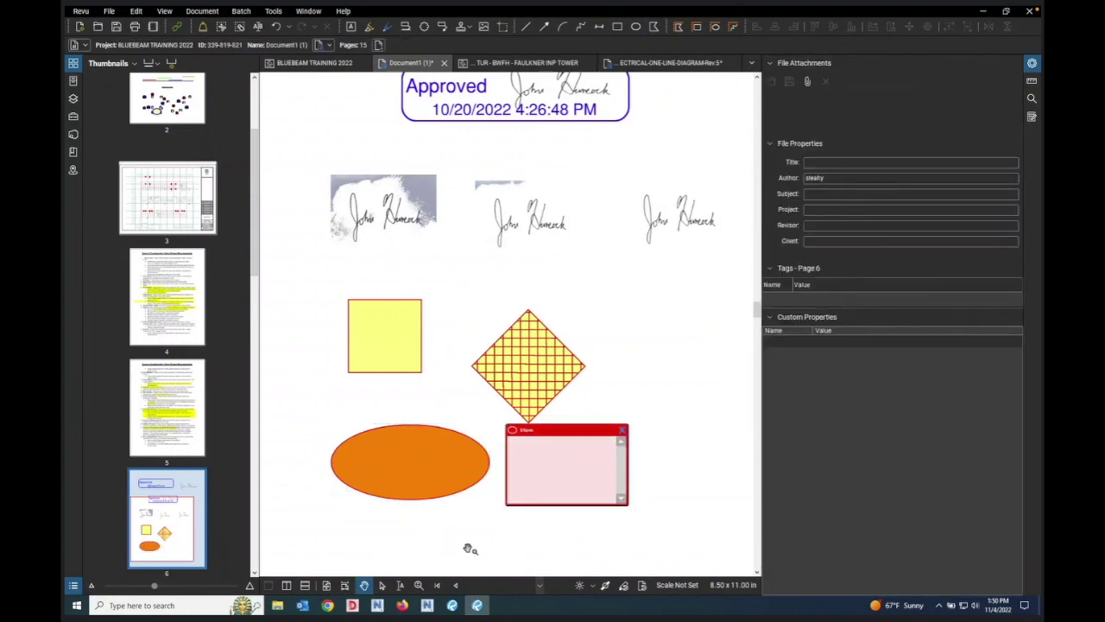
click(426, 471)
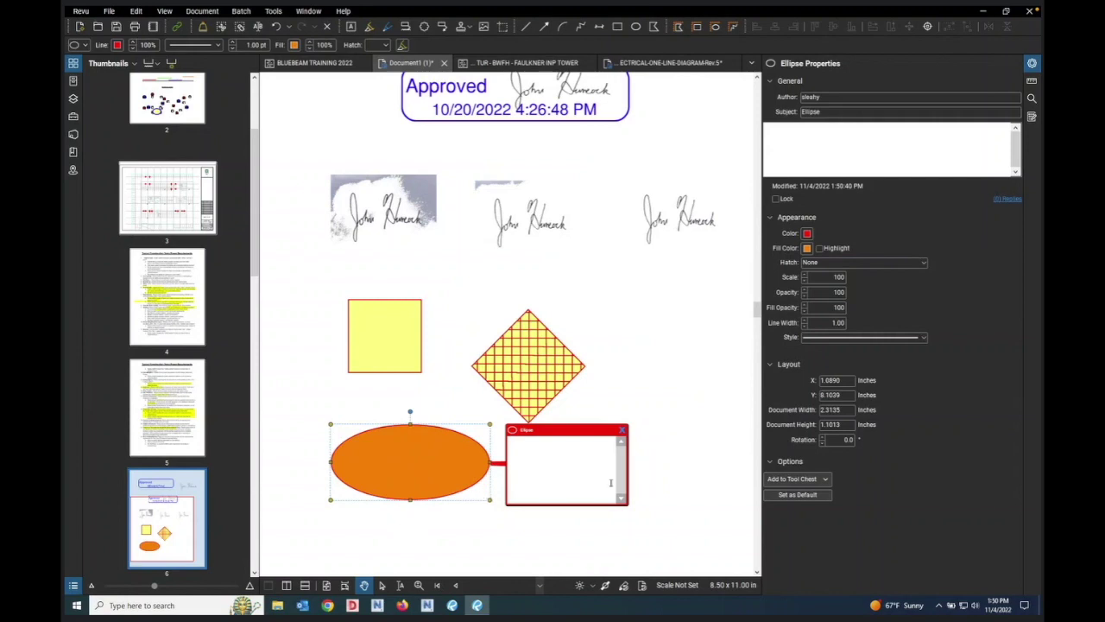
click(622, 430)
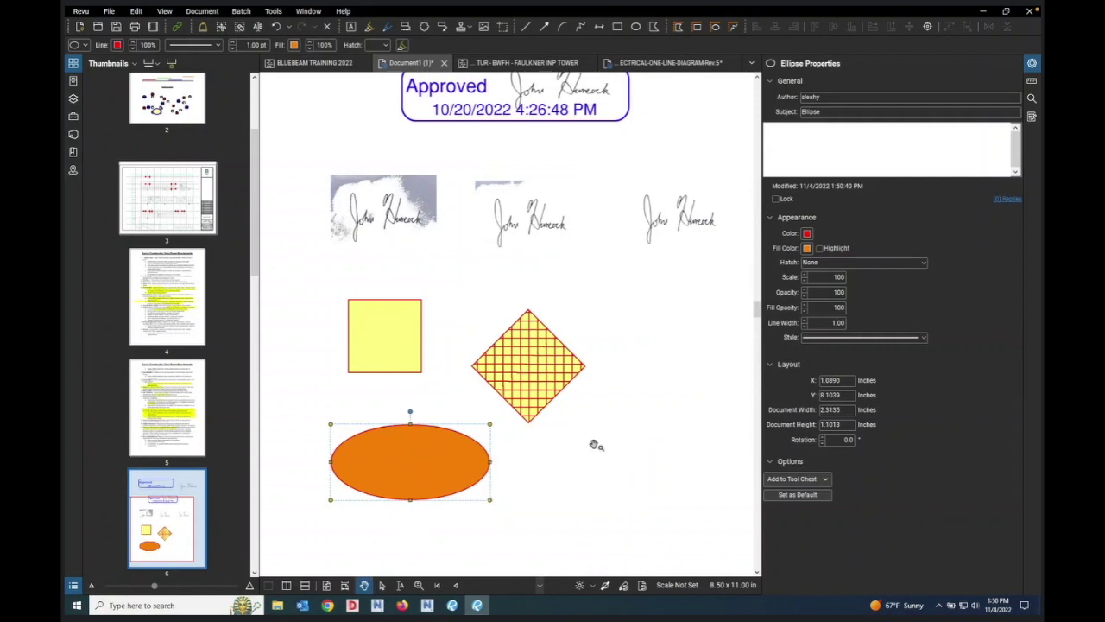
Step: Widen the ellipse to about 3.67 inches, resize it to about 2.45 by 1.27 inches, and constrain it to a circle of about 1.27 inches
drag(490, 462, 583, 462)
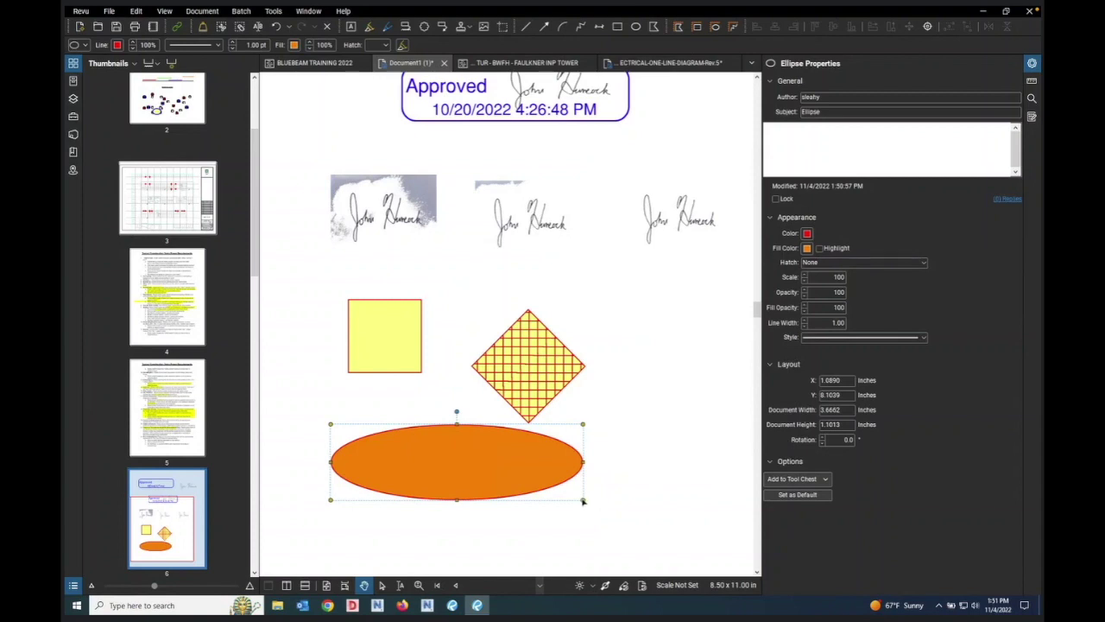
drag(583, 500, 500, 515)
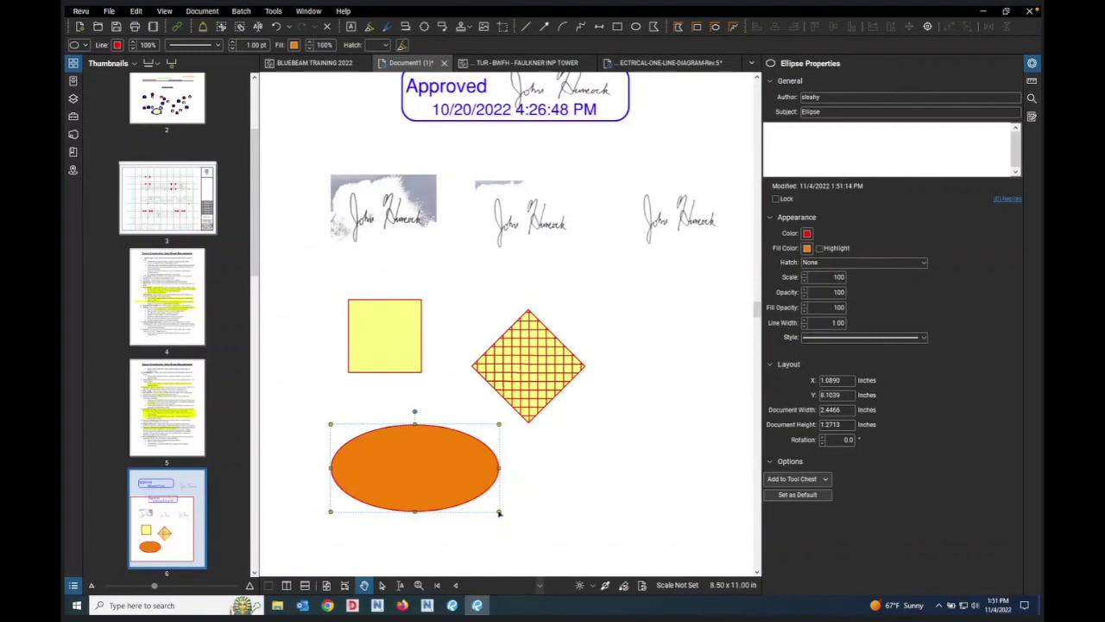
shift+drag(499, 513, 493, 515)
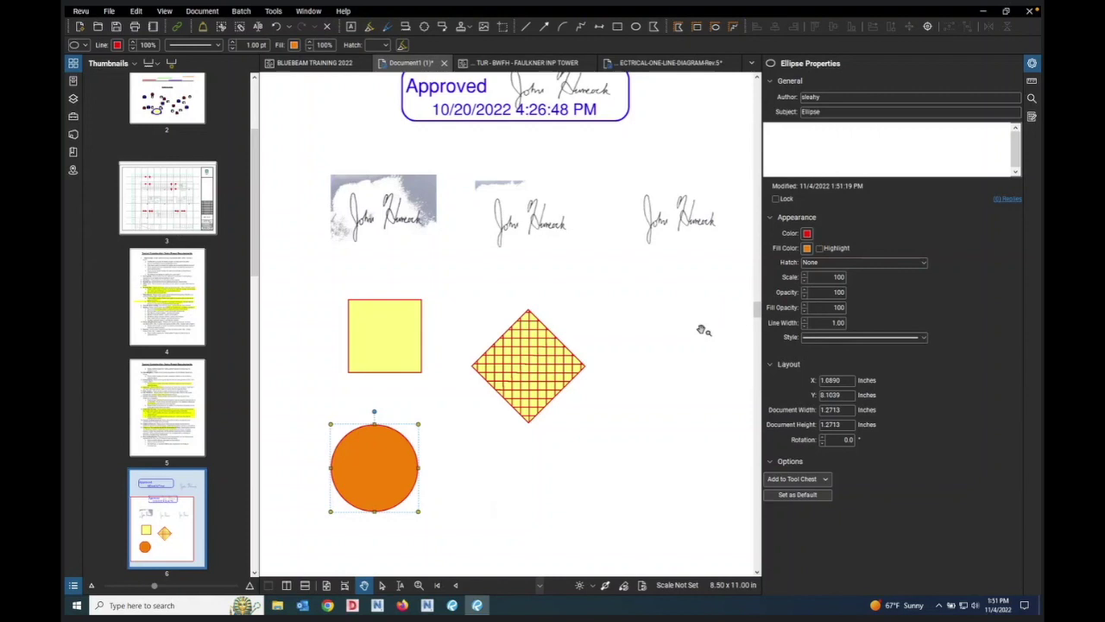
Step: Move the orange circle so that it overlaps the lower part of the hatched diamond
mouse_move(418, 467)
mouse_down()
mouse_move(492, 447)
mouse_move(571, 396)
mouse_up()
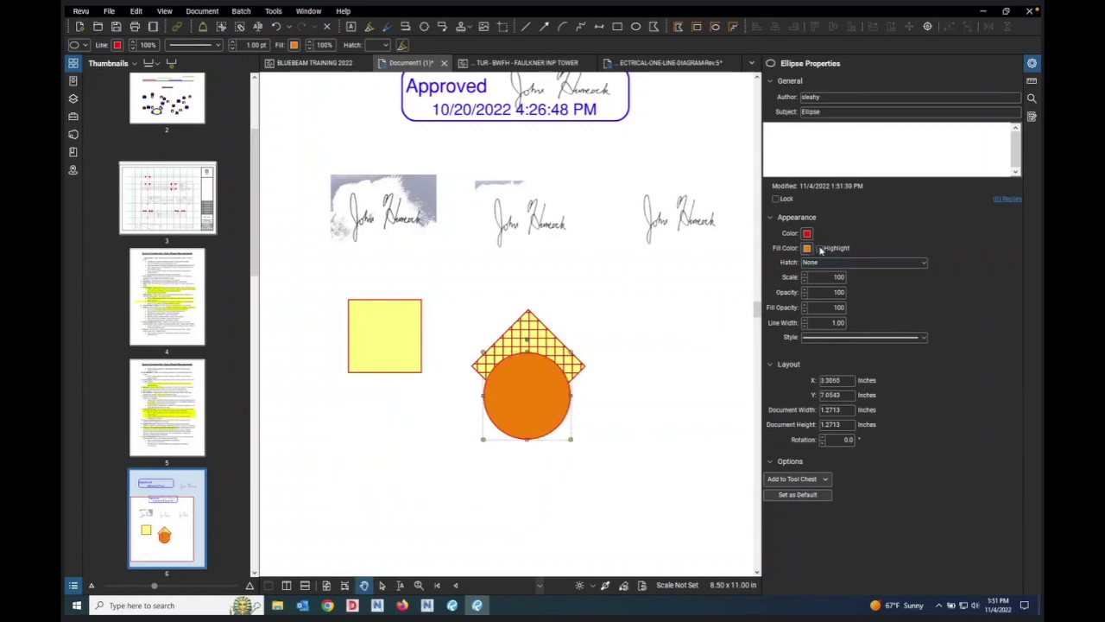
Step: Turn on Highlight for the orange circle, set its fill to none, and move it to the empty area below the yellow square
click(819, 249)
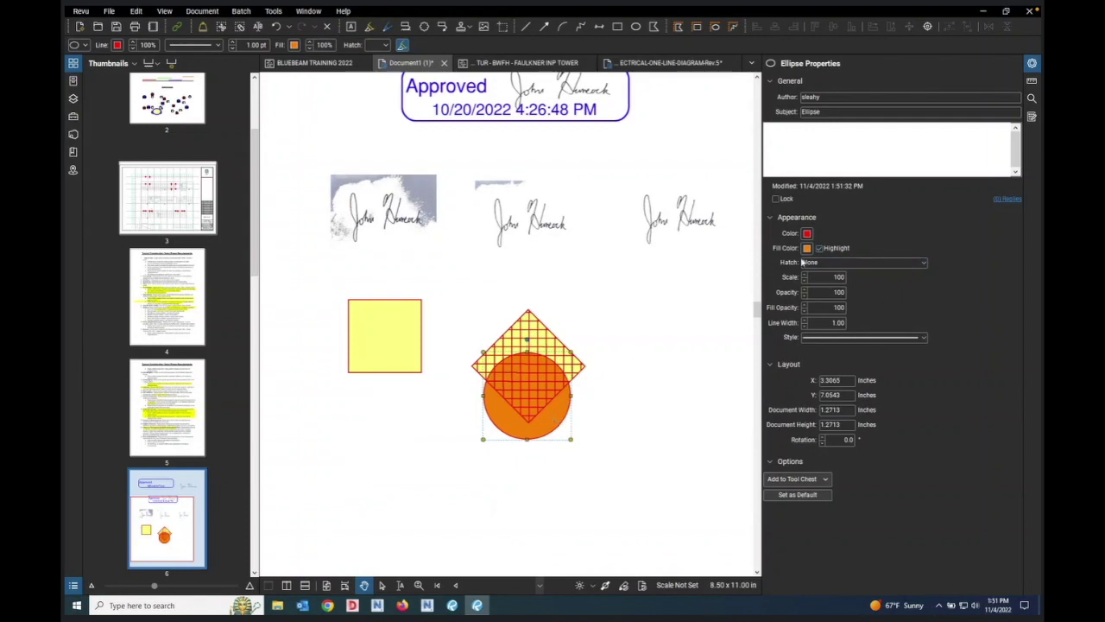
click(808, 248)
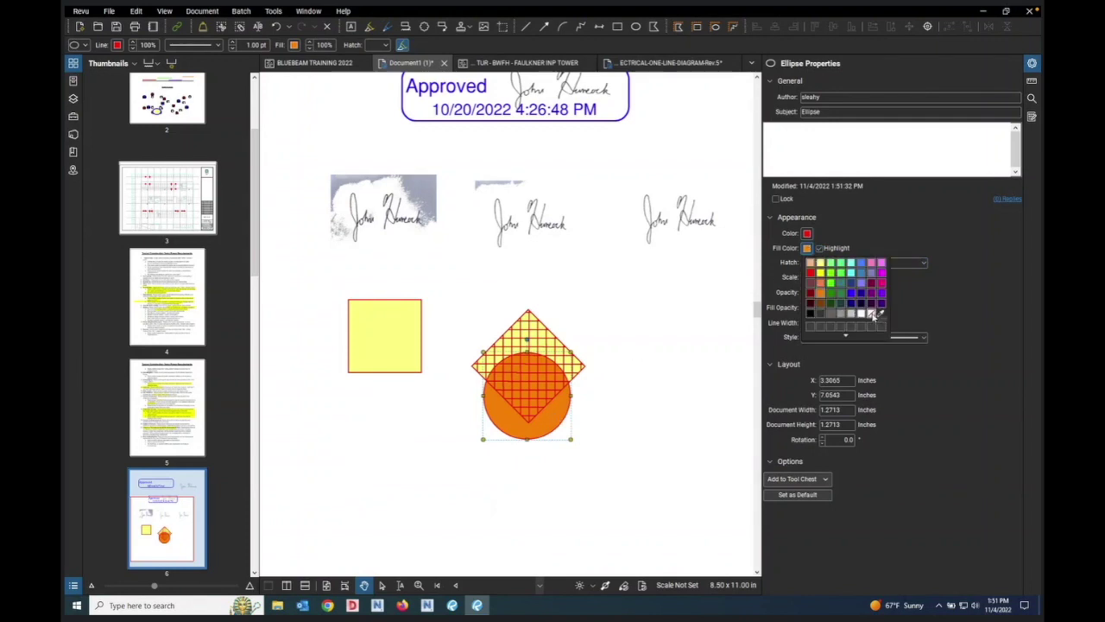
click(877, 318)
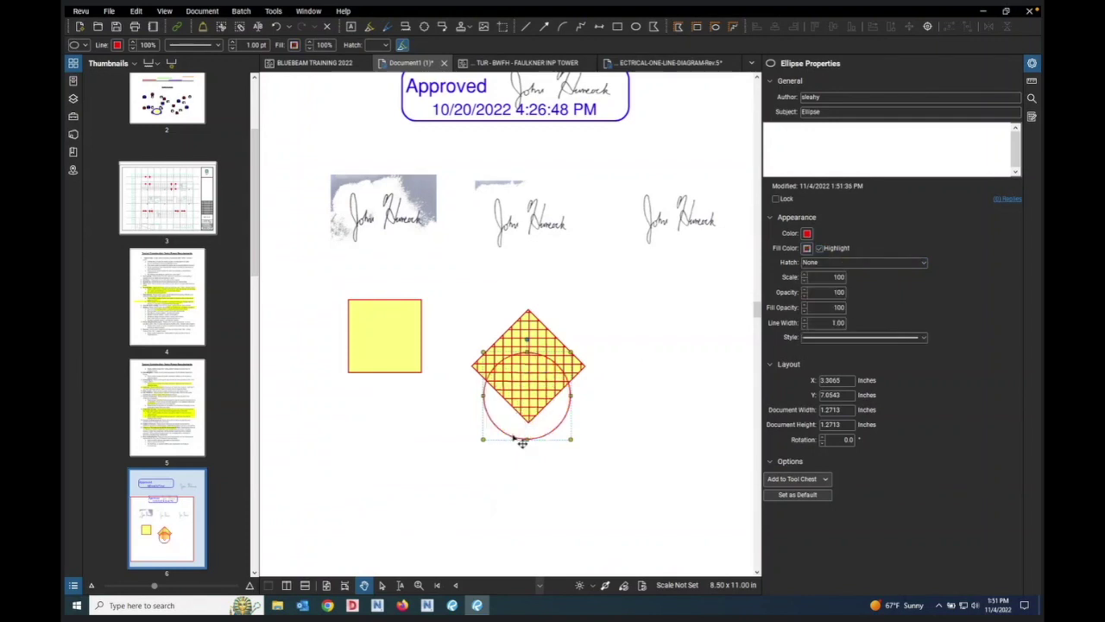
drag(521, 442, 372, 490)
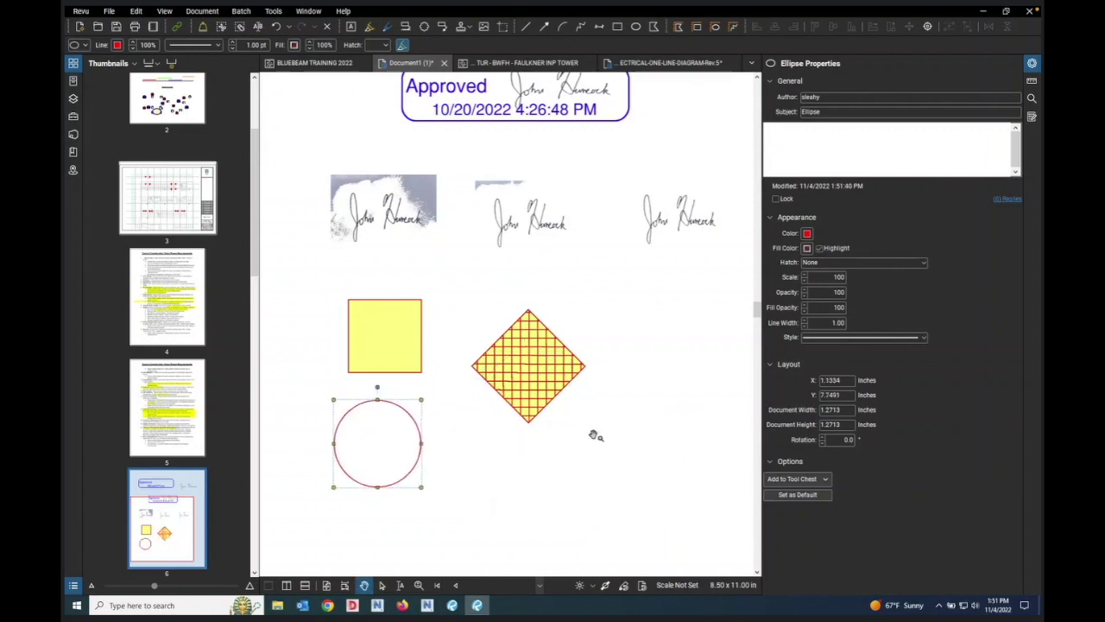
drag(404, 414, 445, 456)
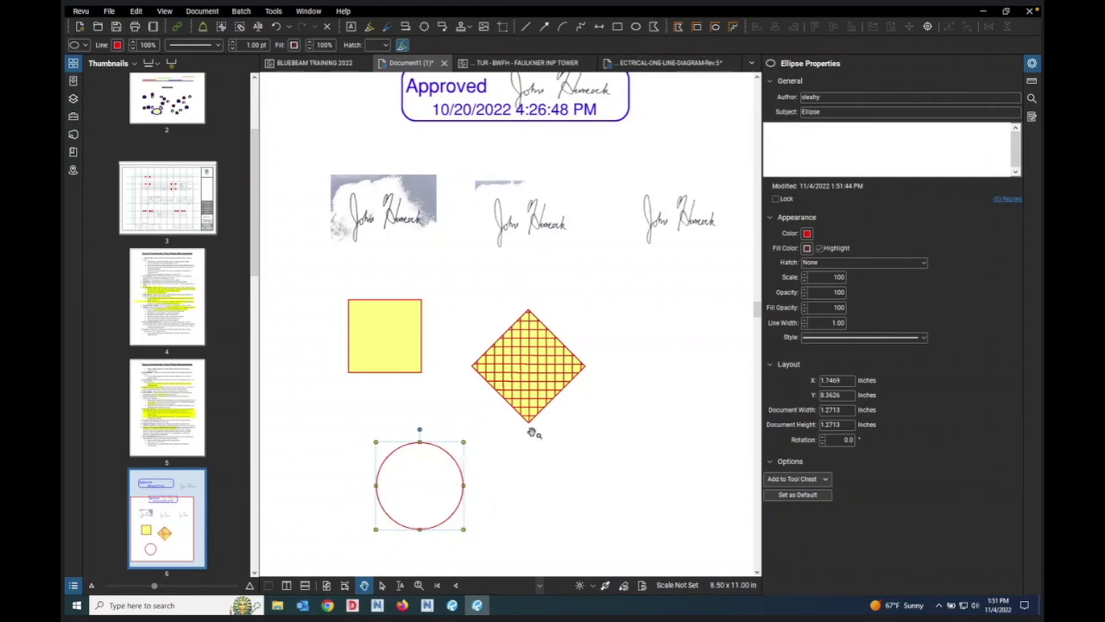
Step: Draw a horizontal line about 5.77 inches long beneath the circle and move the circle to rest on it
click(526, 27)
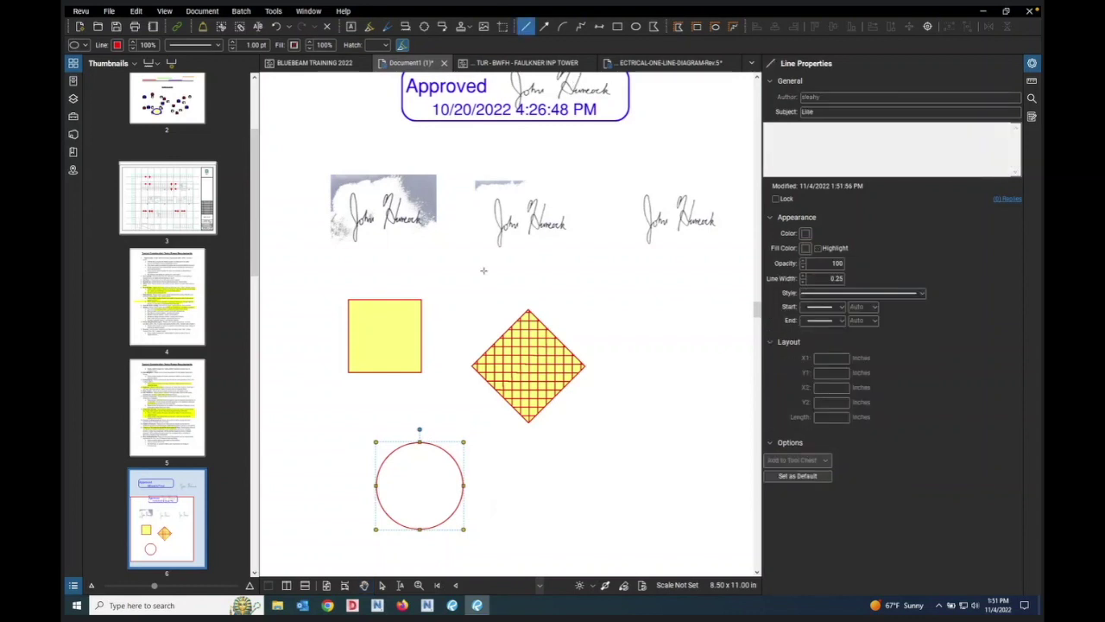
click(326, 536)
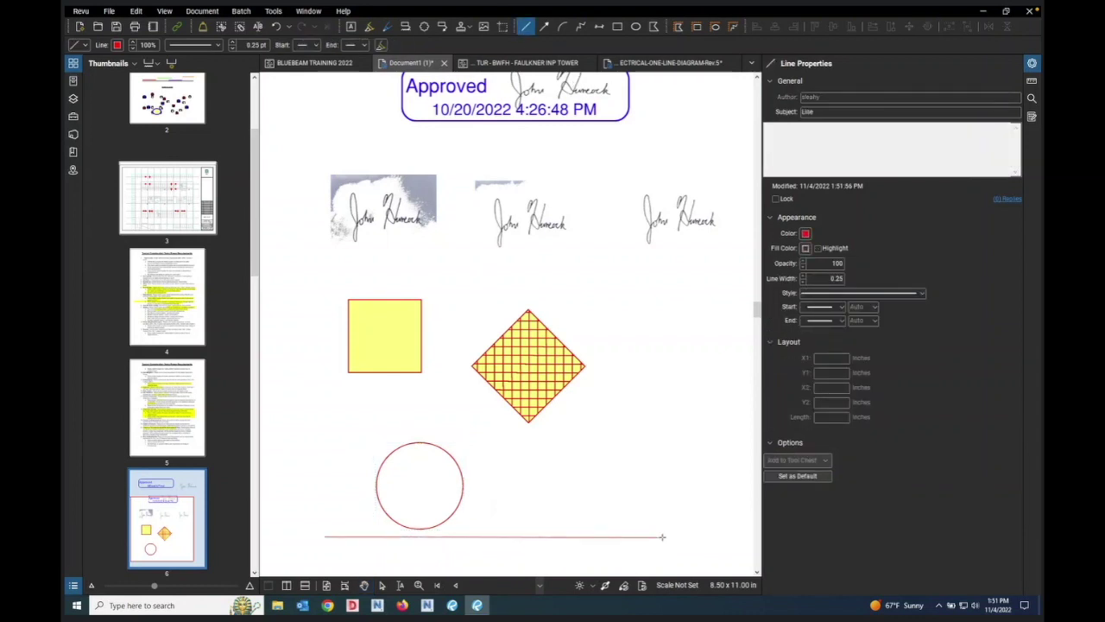
click(721, 537)
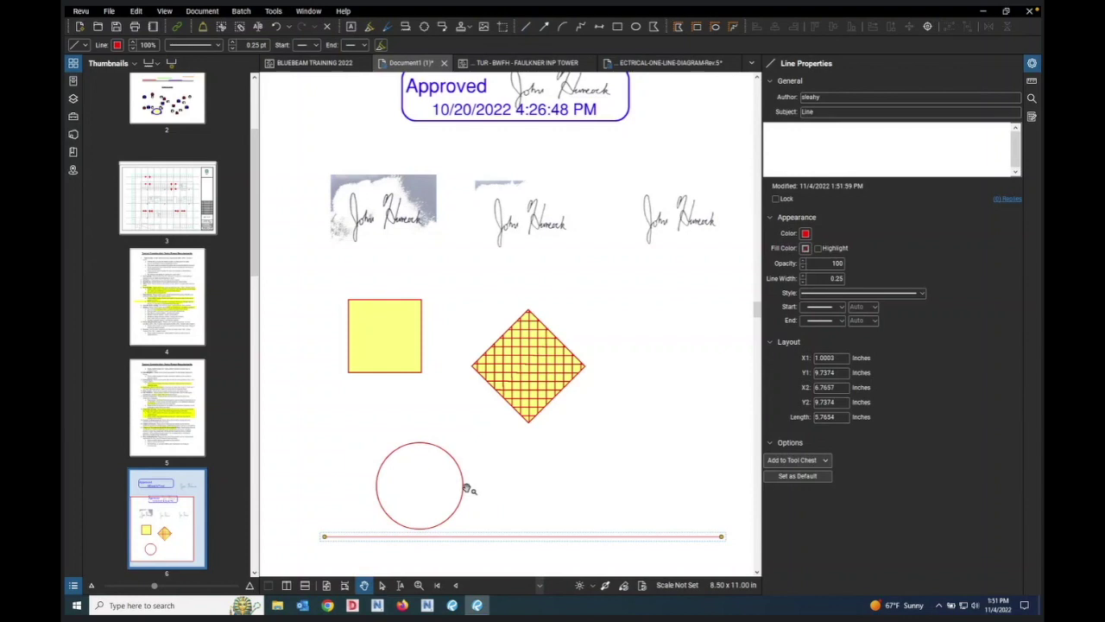
drag(445, 449, 430, 468)
key(shift+v)
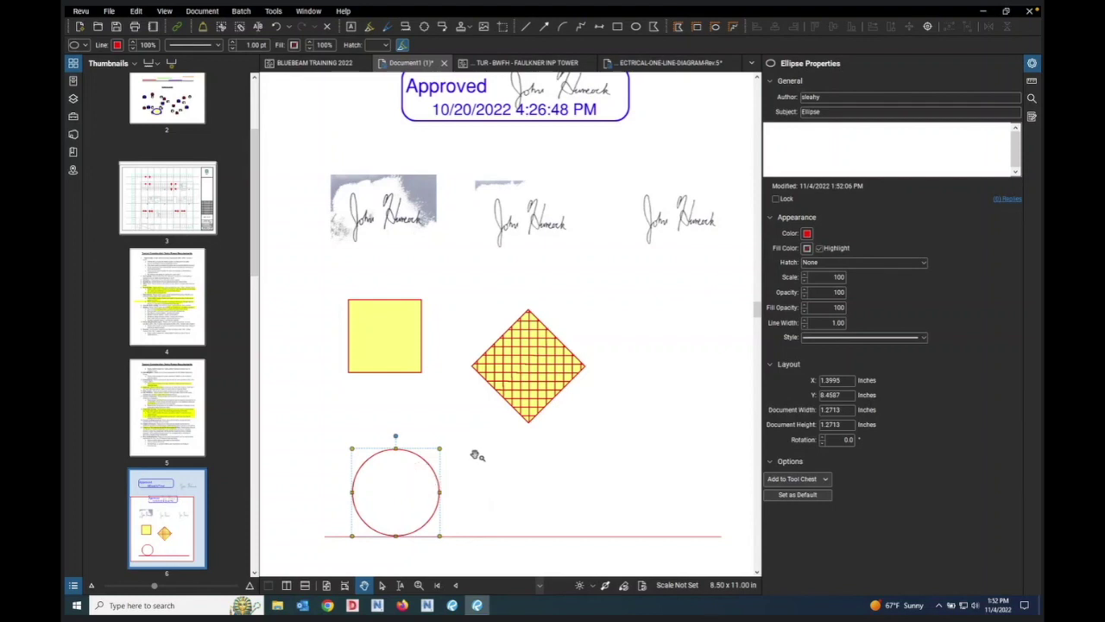
Step: Add a length measurement across the circle and apply the preset scale 1/8" = 1'-0" to the current page
click(1032, 82)
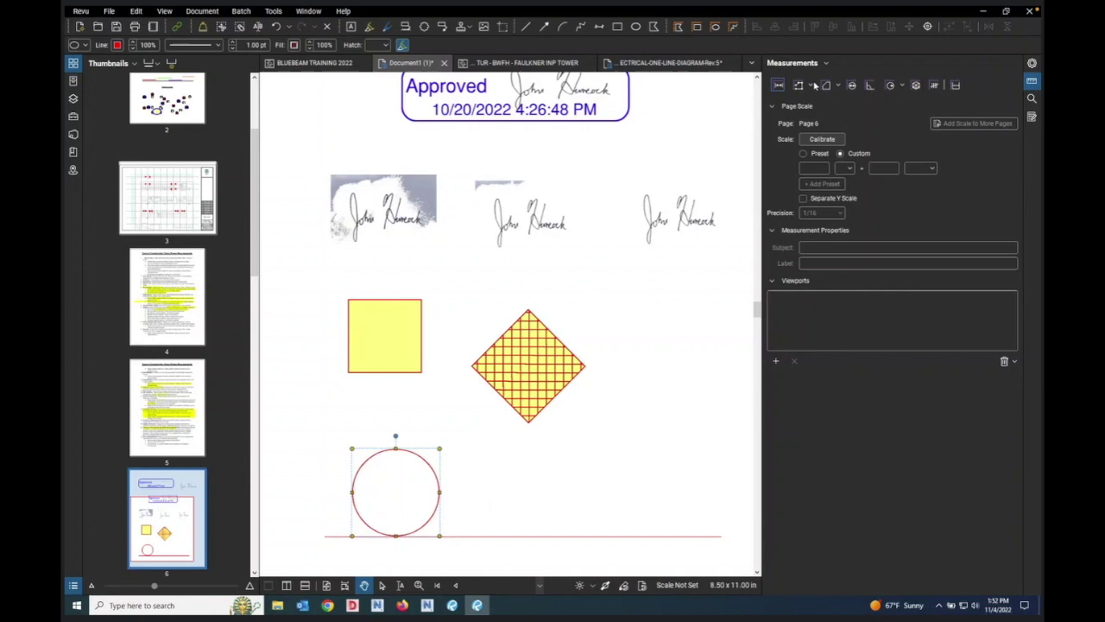
click(780, 85)
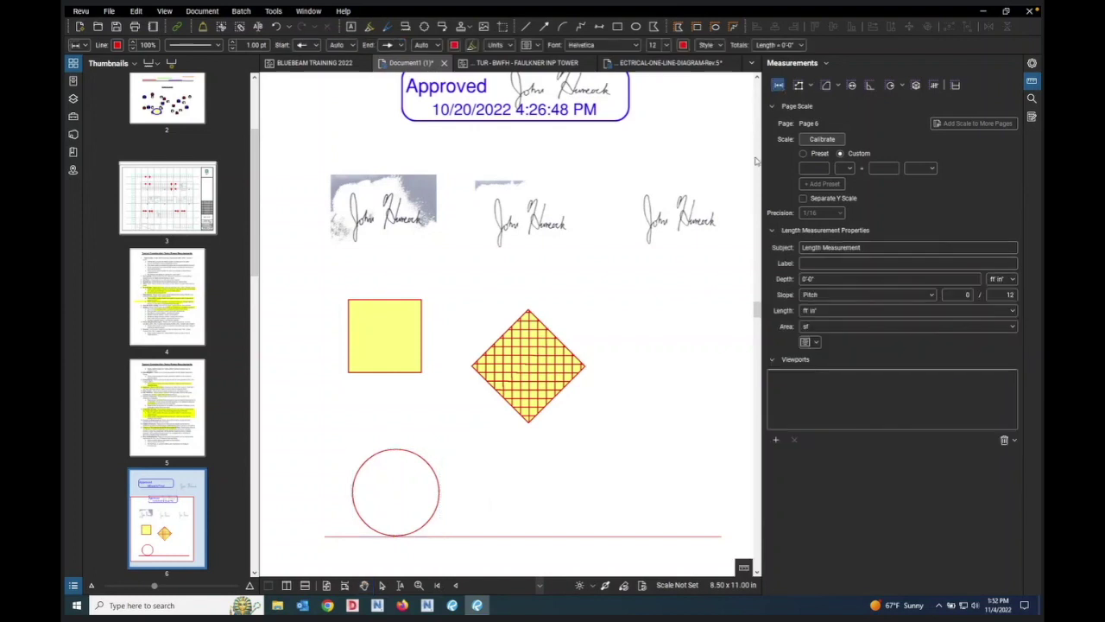
click(352, 496)
click(426, 496)
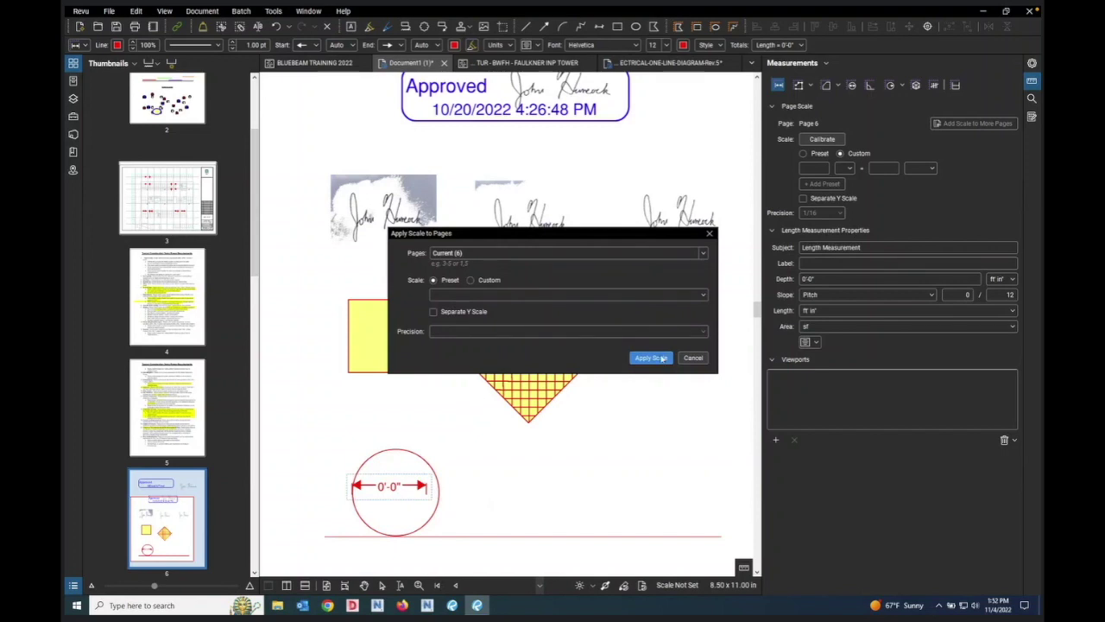
click(545, 295)
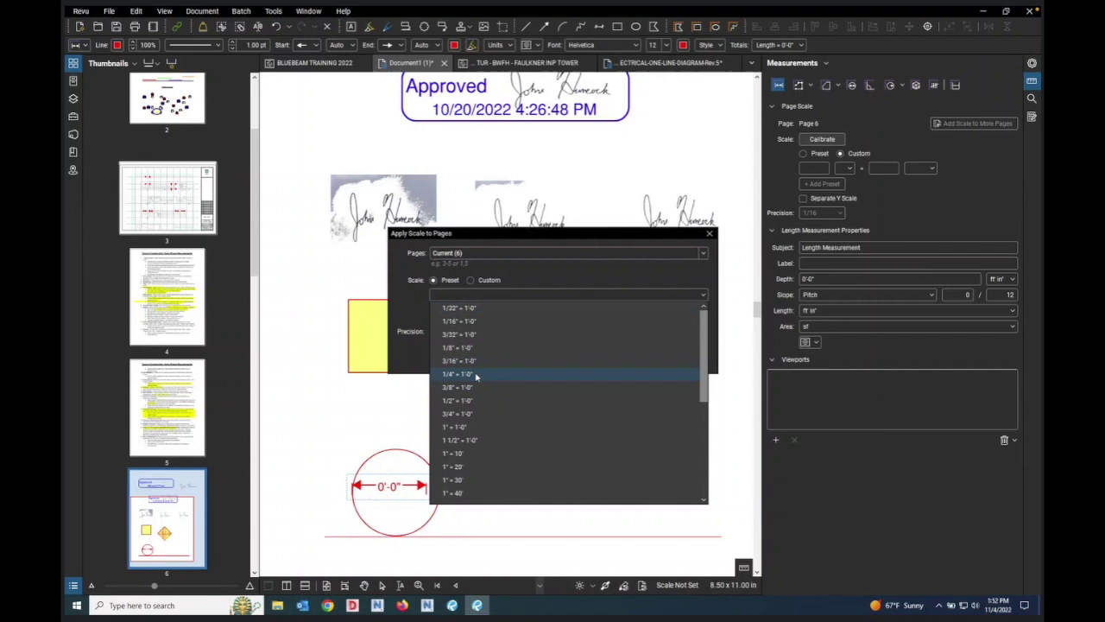
click(458, 348)
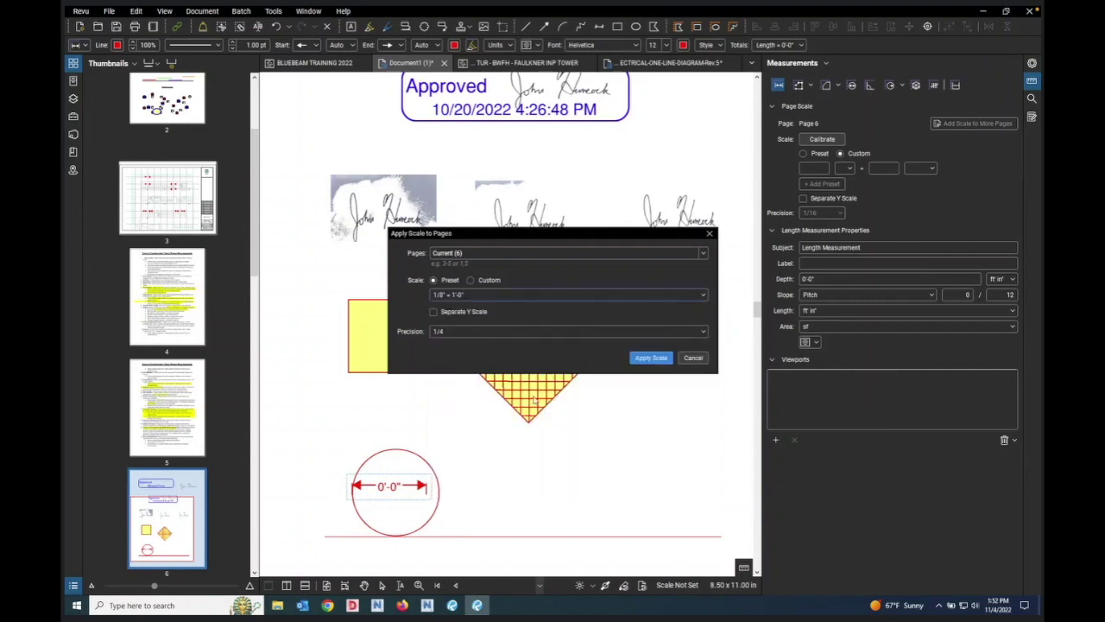
click(651, 359)
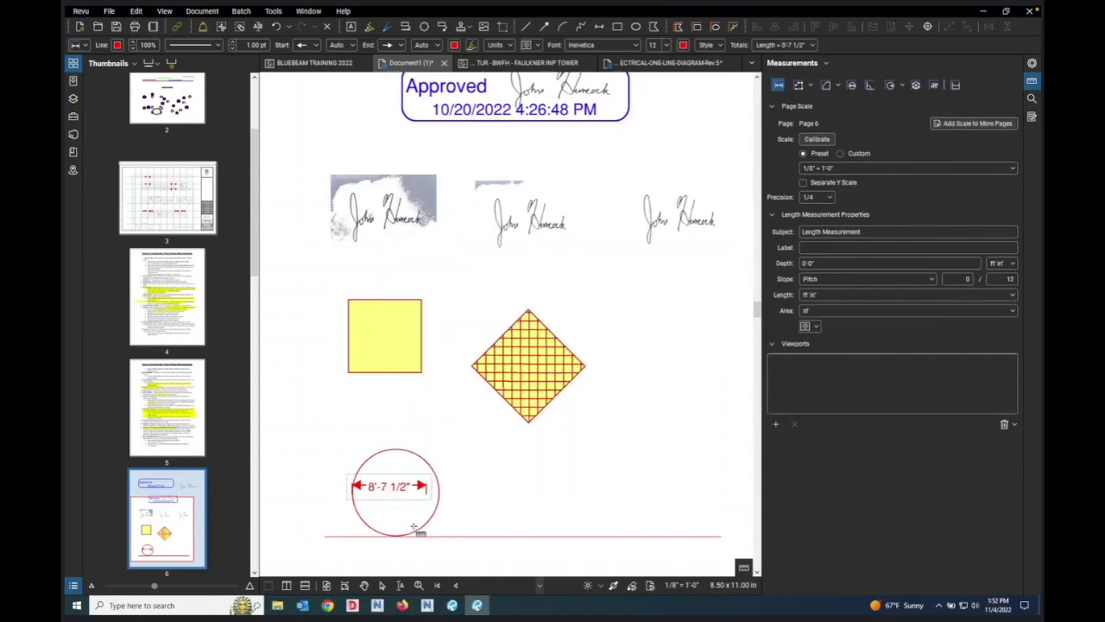
Step: Change the length measurement inside the circle to 0'-4 1/2" by editing its caption
right_click(410, 494)
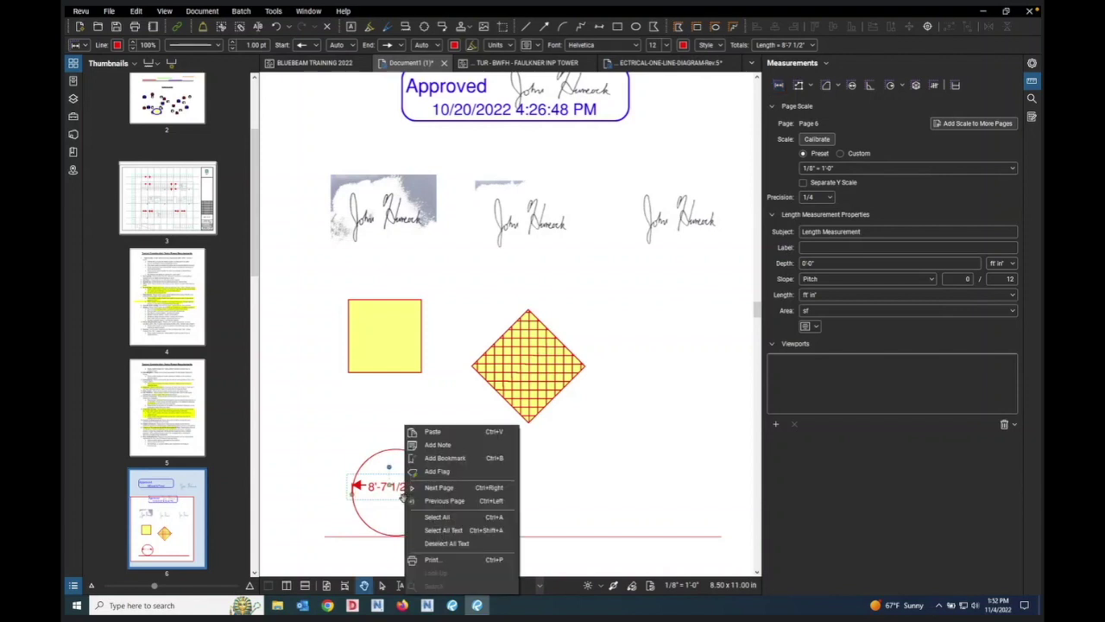
key(Escape)
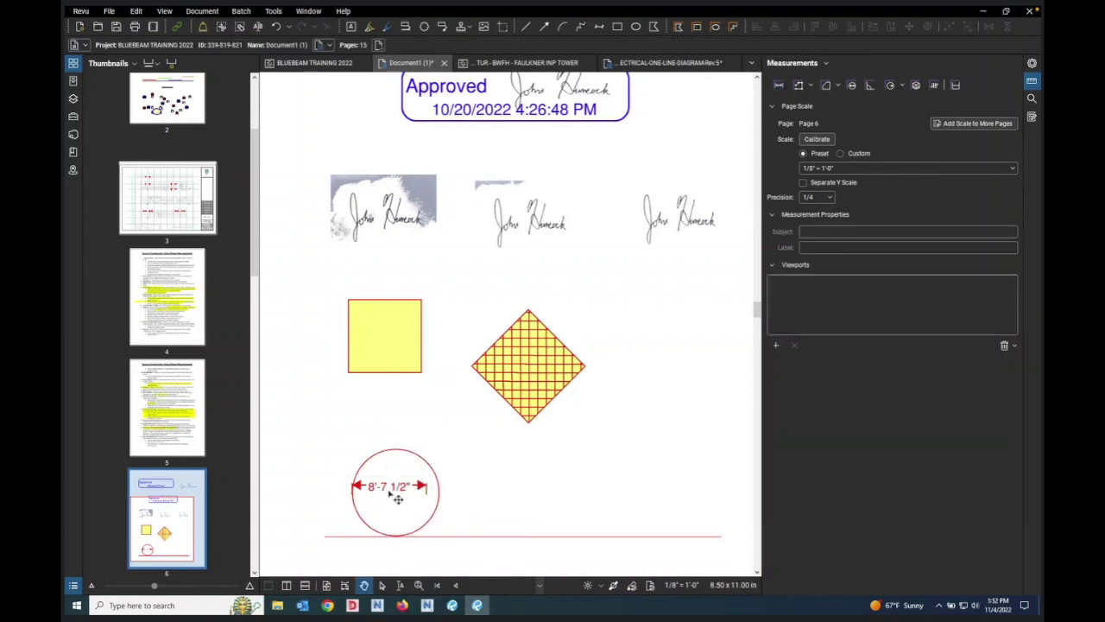
click(401, 495)
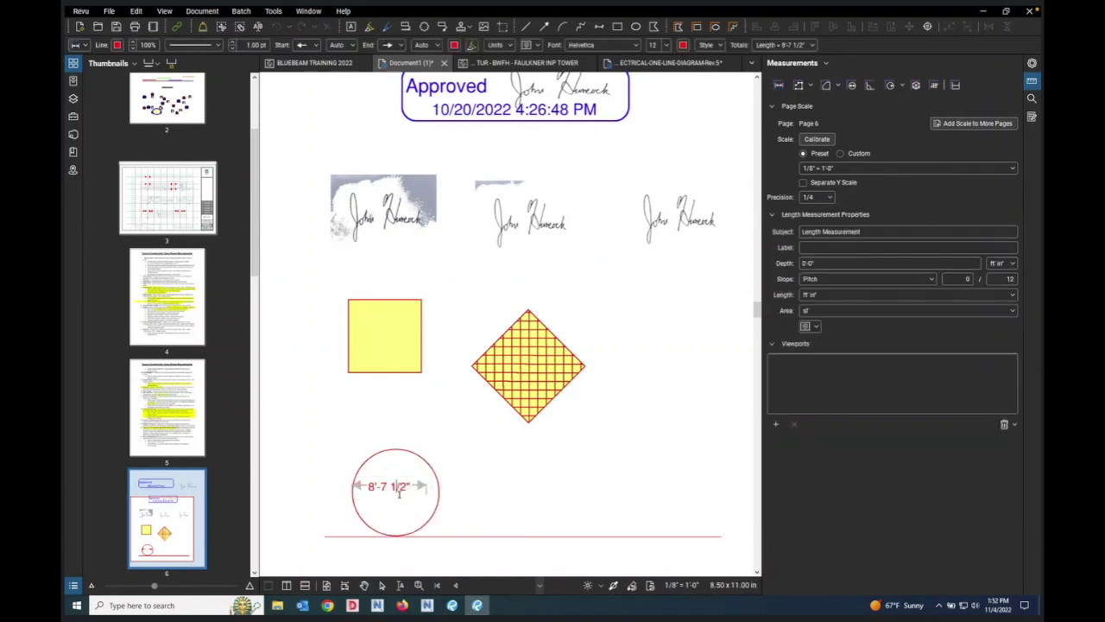
drag(412, 486, 371, 489)
text(0'-0")
key(BackSpace)
key(BackSpace)
text(4.5)
key(Return)
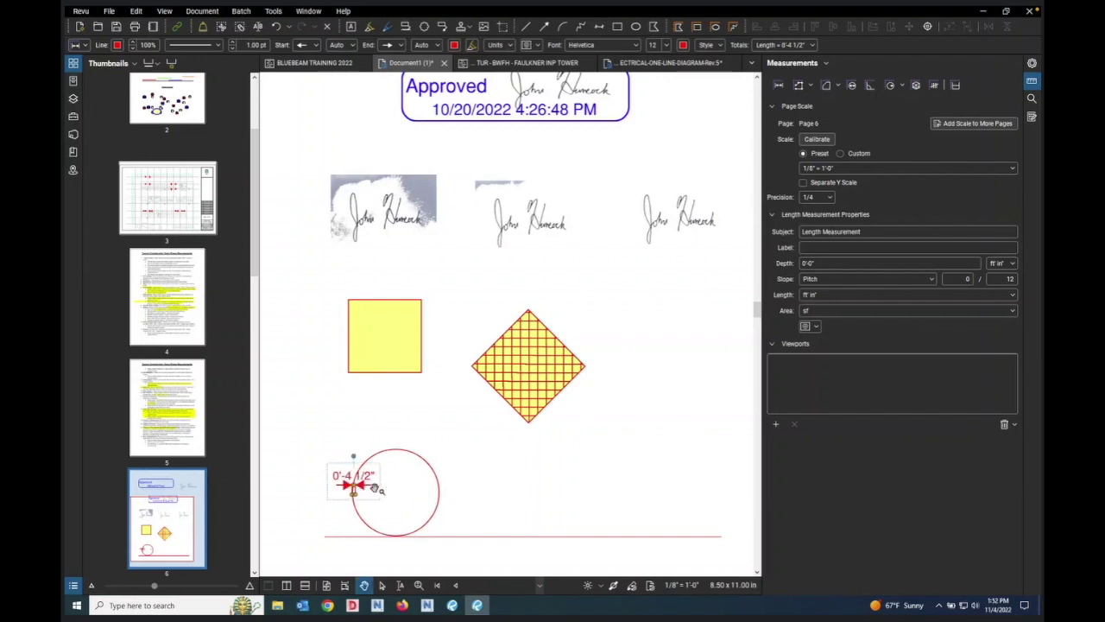
Step: Set the line width of the 0'-4 1/2" length measurement to 0.25
scroll(380, 509, up, 5)
scroll(706, 406, down, 2)
scroll(682, 412, down, 1)
scroll(424, 456, up, 3)
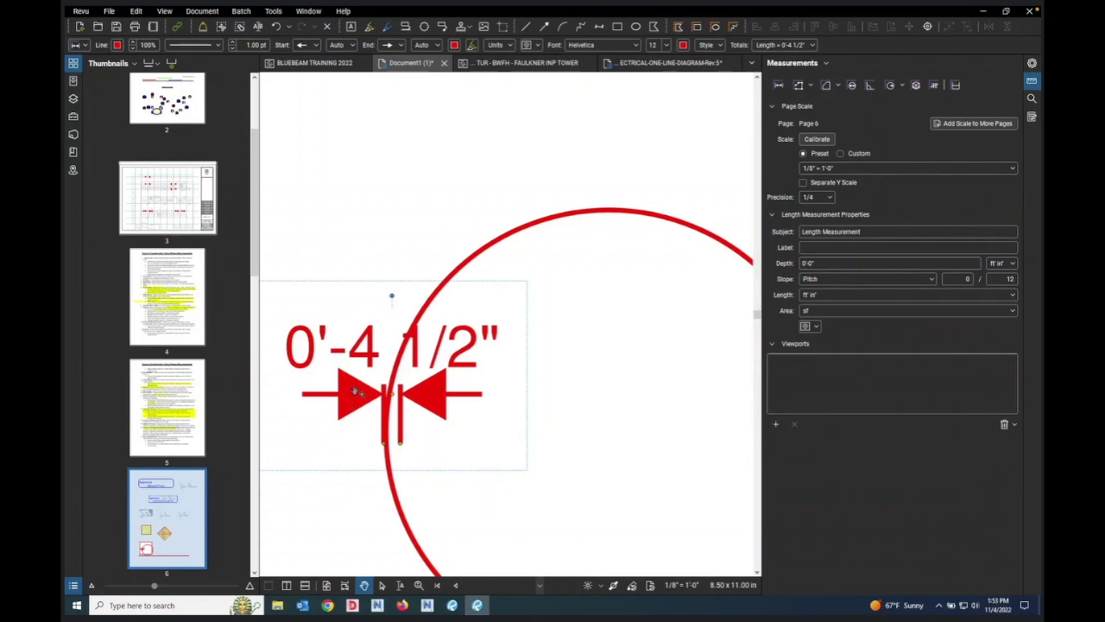
key(Escape)
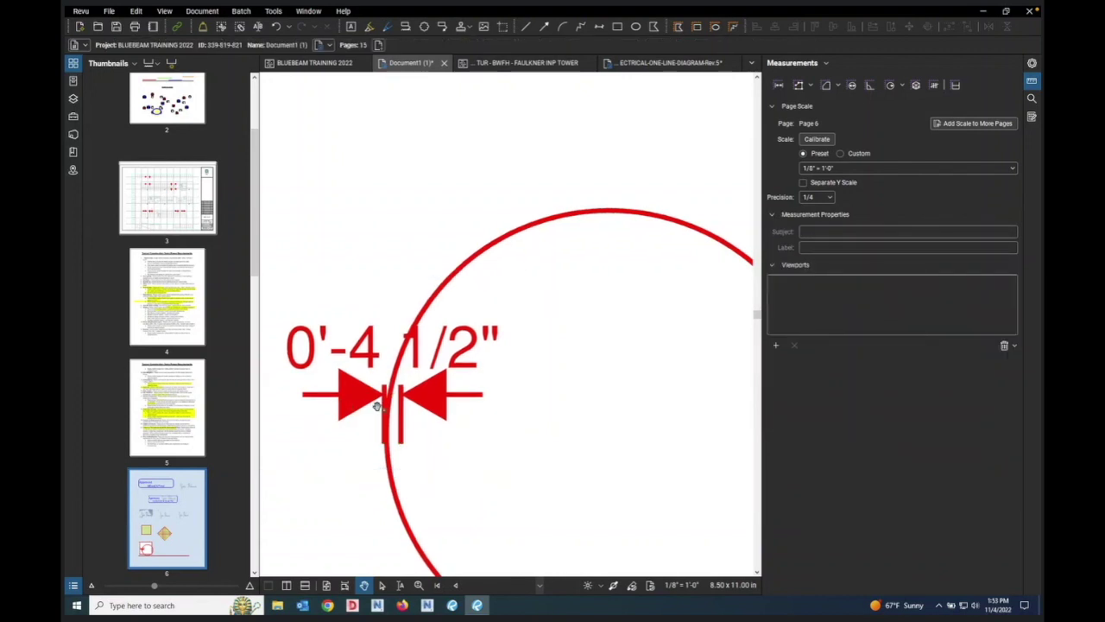
click(392, 413)
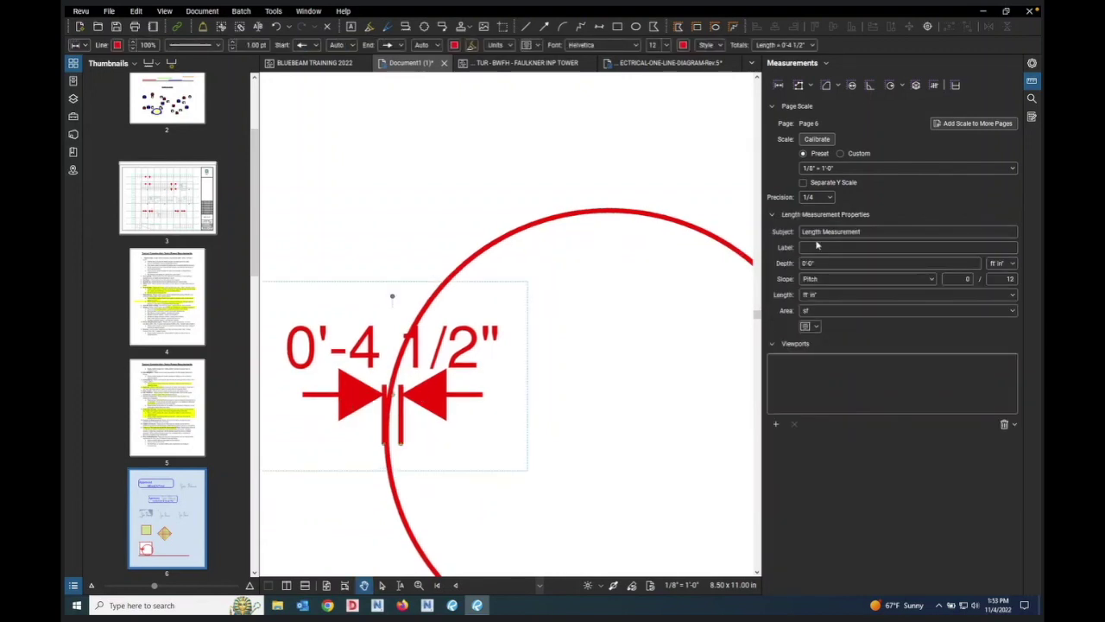
click(1033, 64)
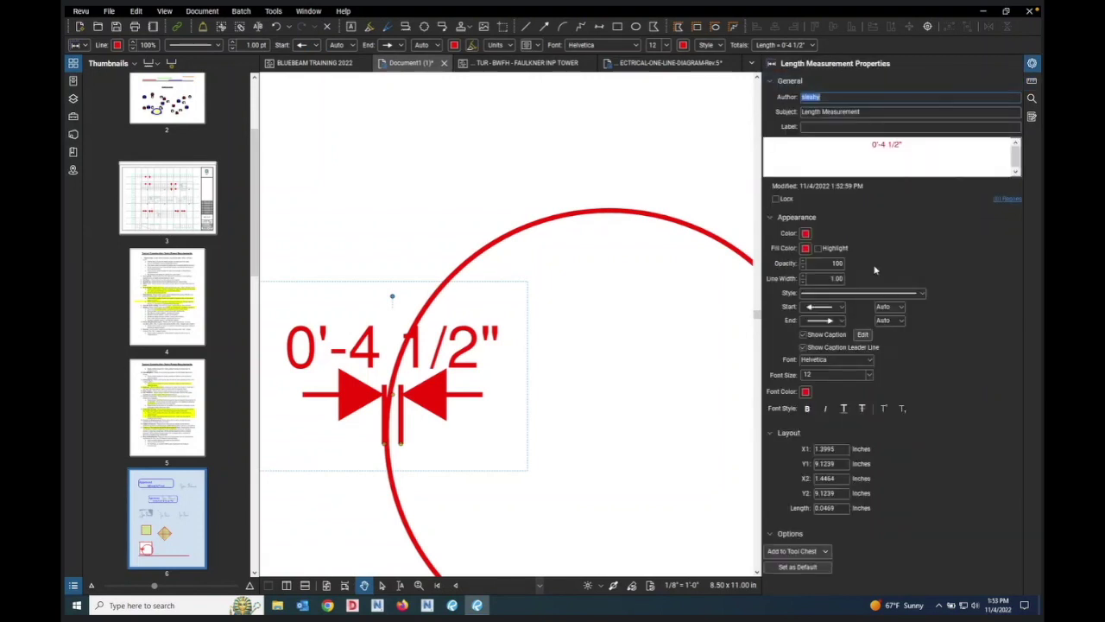
click(804, 282)
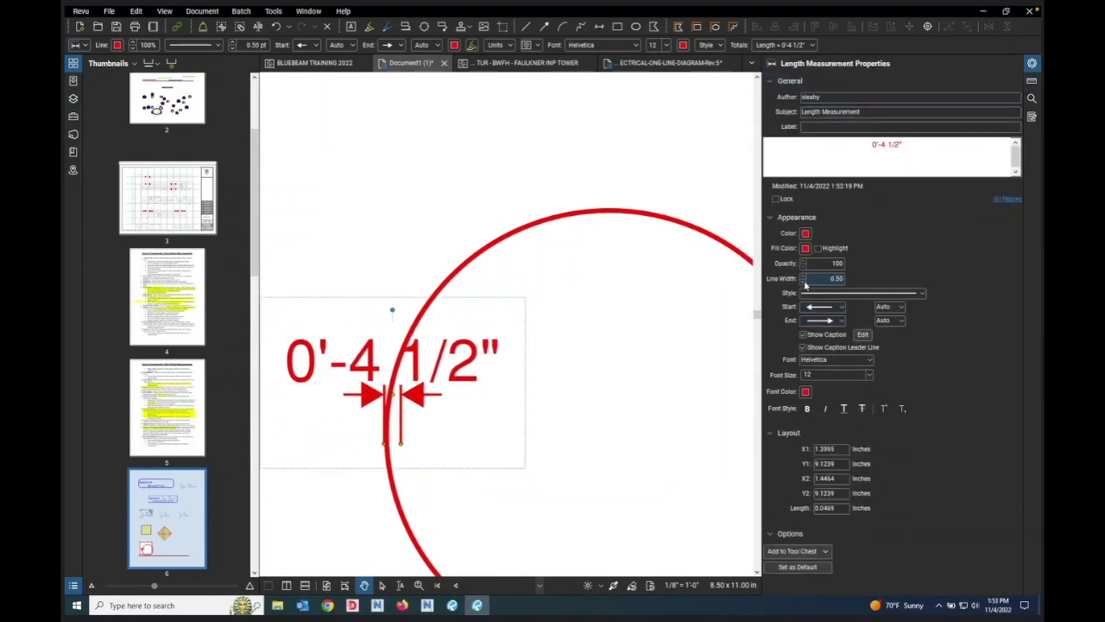
click(804, 282)
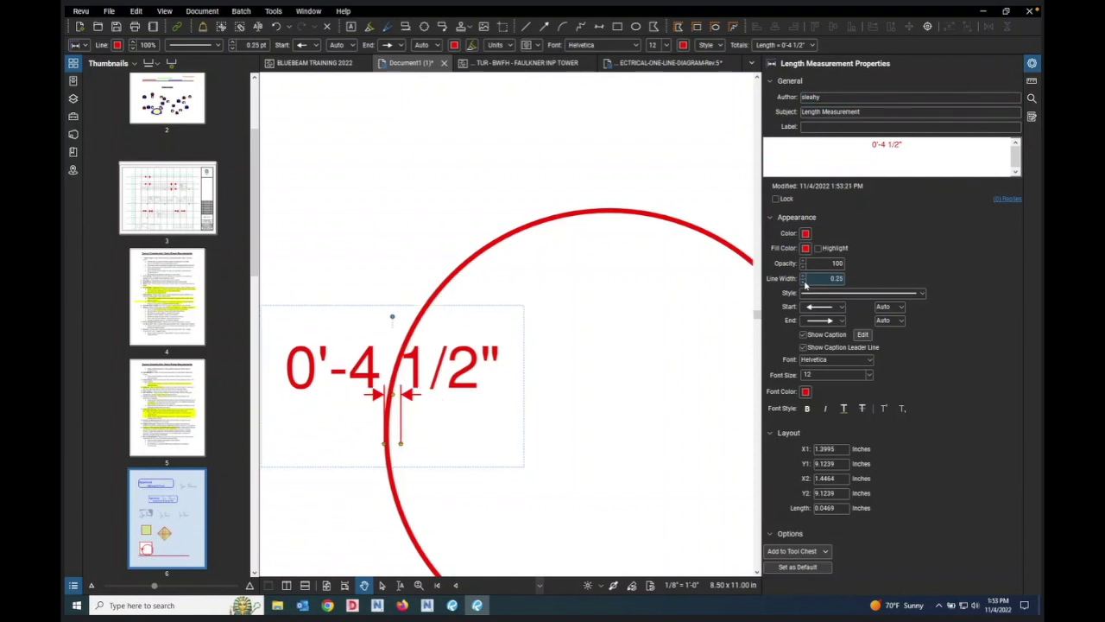
Step: Shrink the circle proportionally to a diameter of about 0.1 inch, keeping it on the horizontal line
click(563, 223)
scroll(331, 247, down, 5)
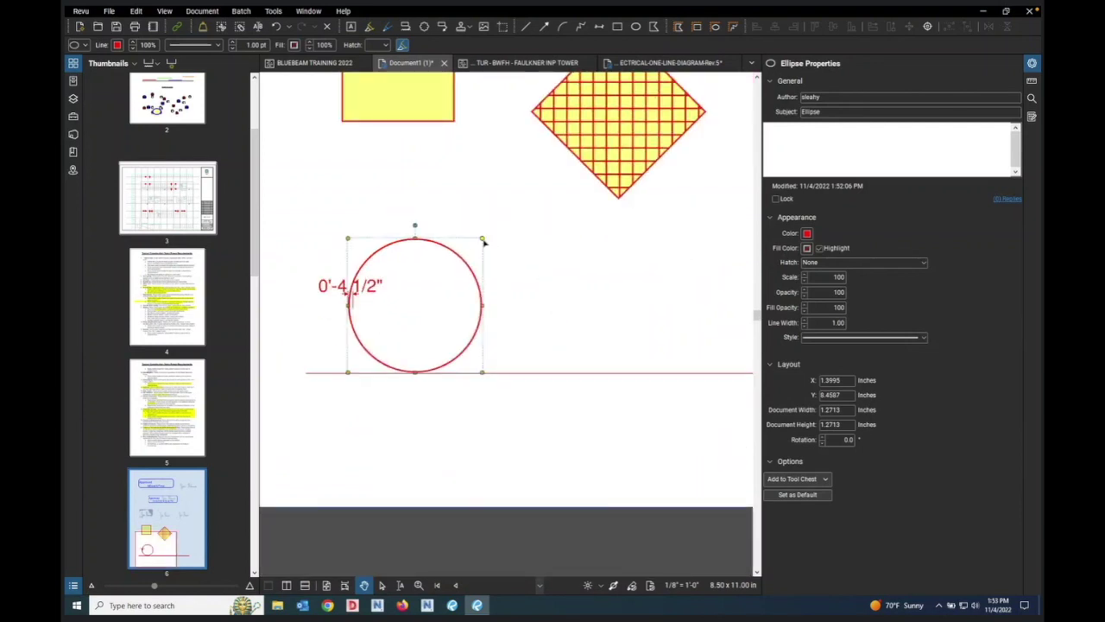
drag(484, 241, 355, 371)
Step: Move the 0'-4 1/2" measurement straight down so its extension lines reach the small circle
scroll(357, 301, up, 2)
click(362, 276)
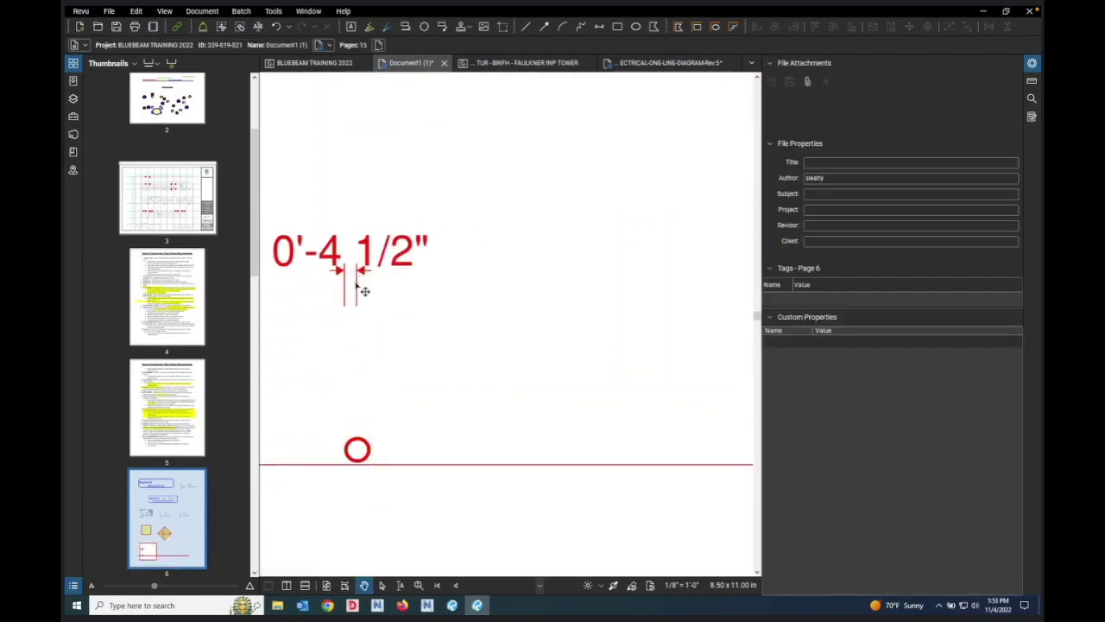
click(363, 291)
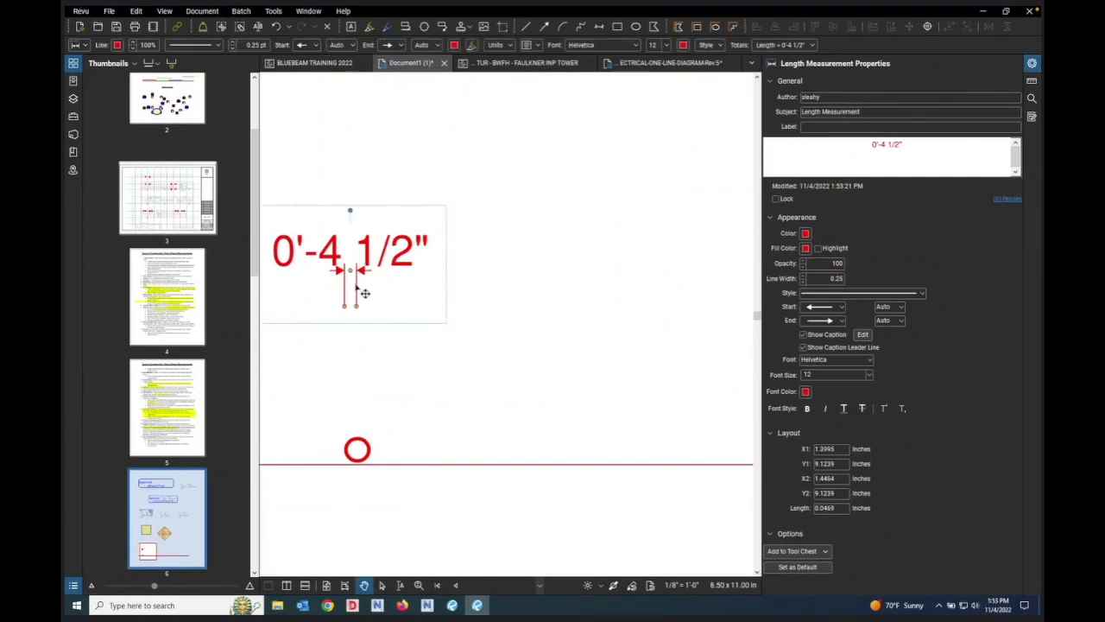
drag(363, 295, 363, 441)
scroll(363, 445, up, 5)
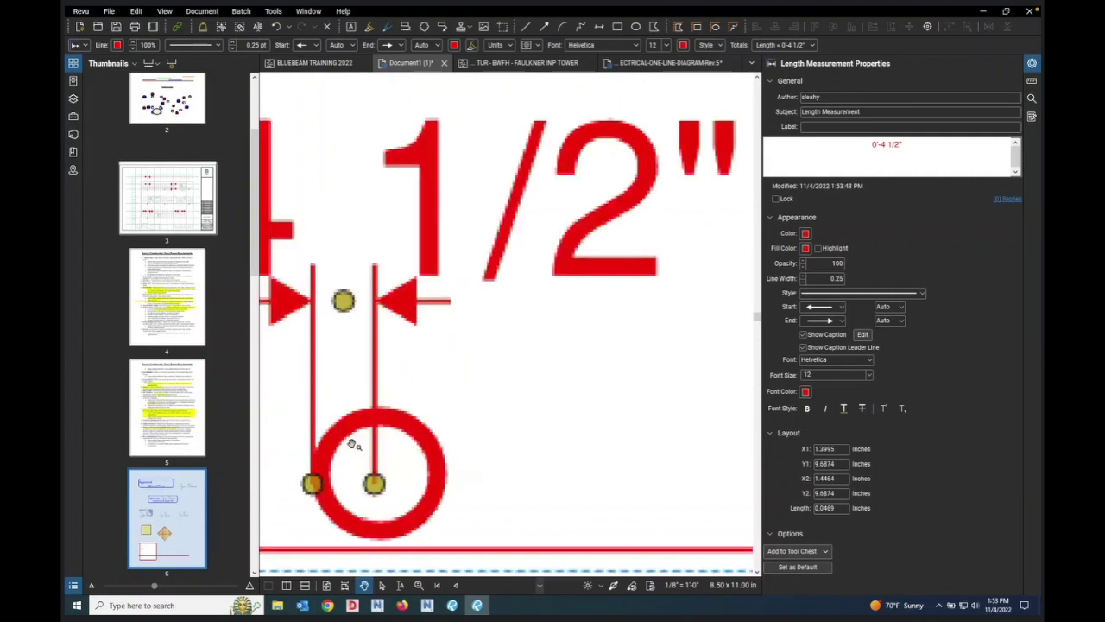
Step: Shrink the circle to about 0.05 inch to match the measured width, and align the measurement's extension lines with its edges
click(436, 491)
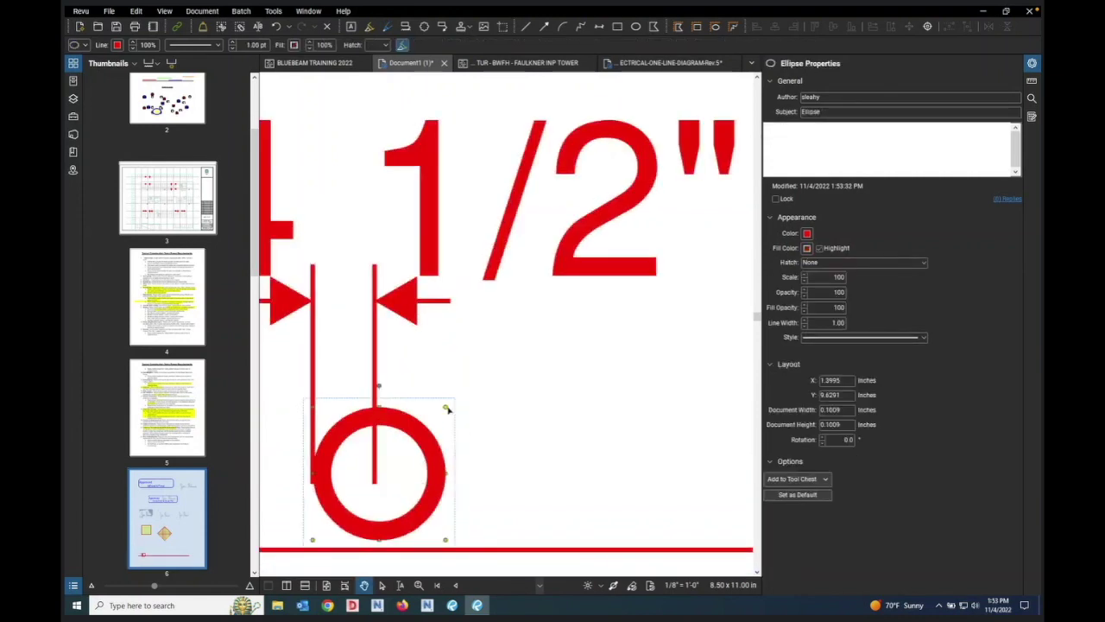
drag(446, 409, 377, 468)
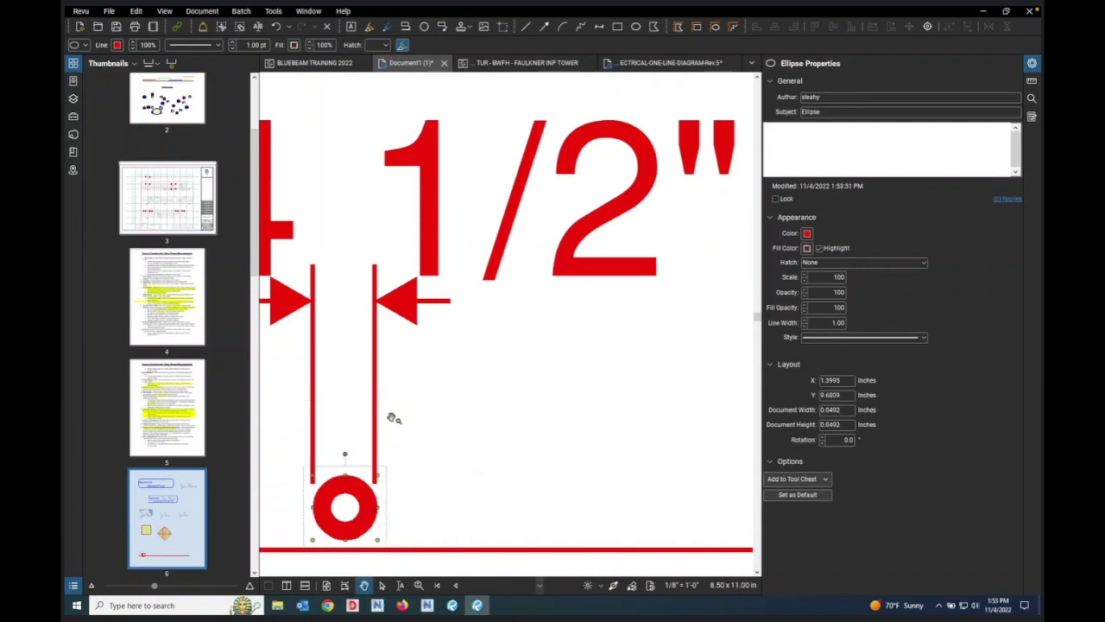
click(378, 375)
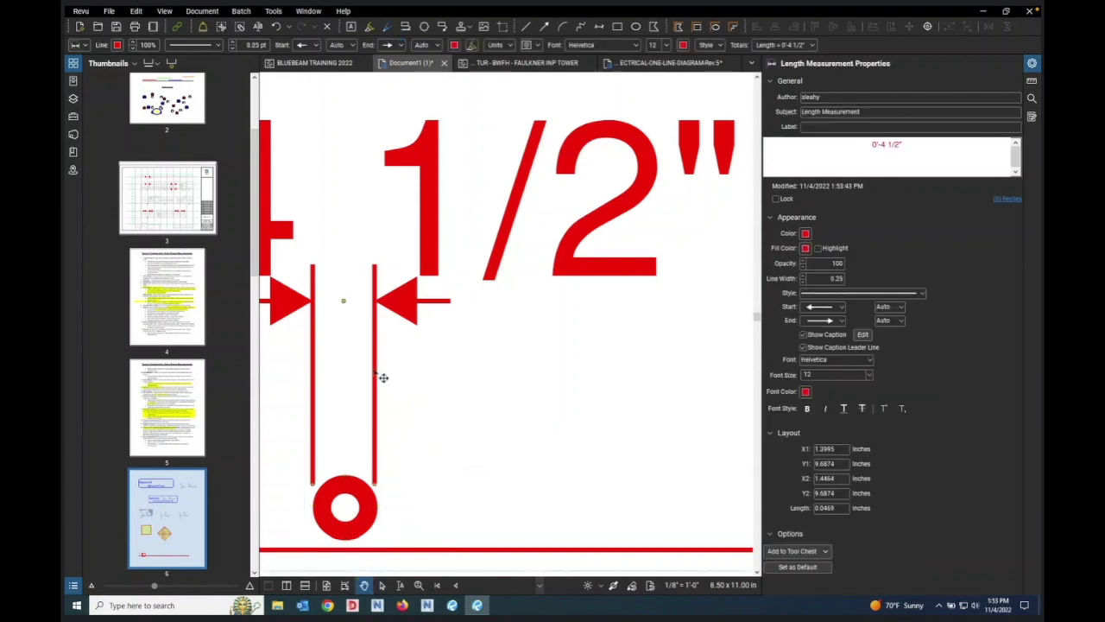
drag(387, 391, 385, 398)
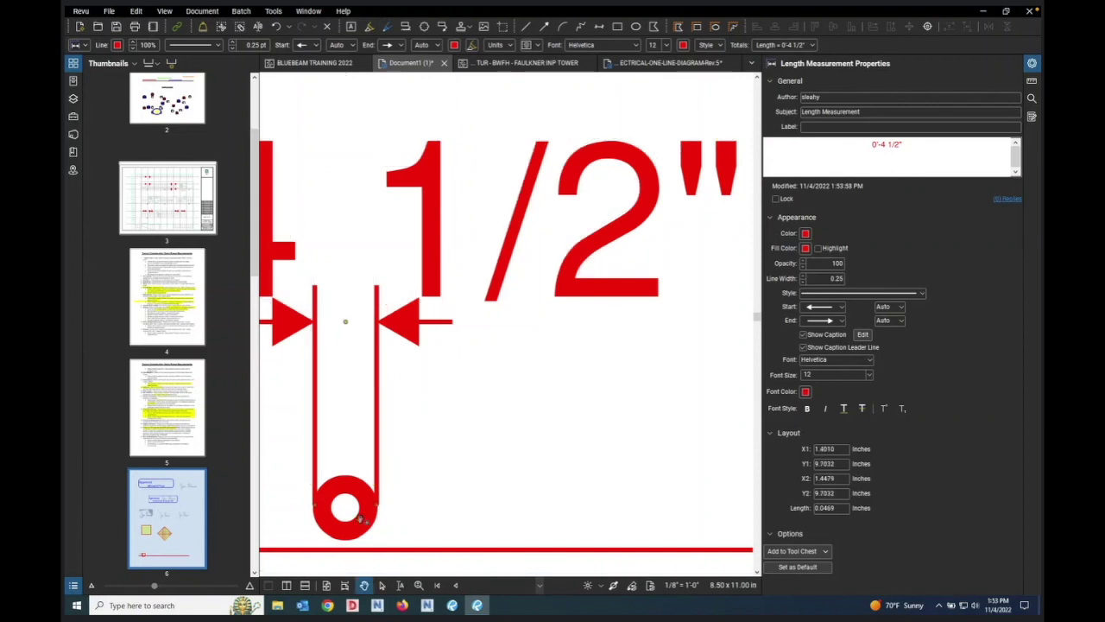
Step: Reduce the small circle's line width to 0.50
click(369, 534)
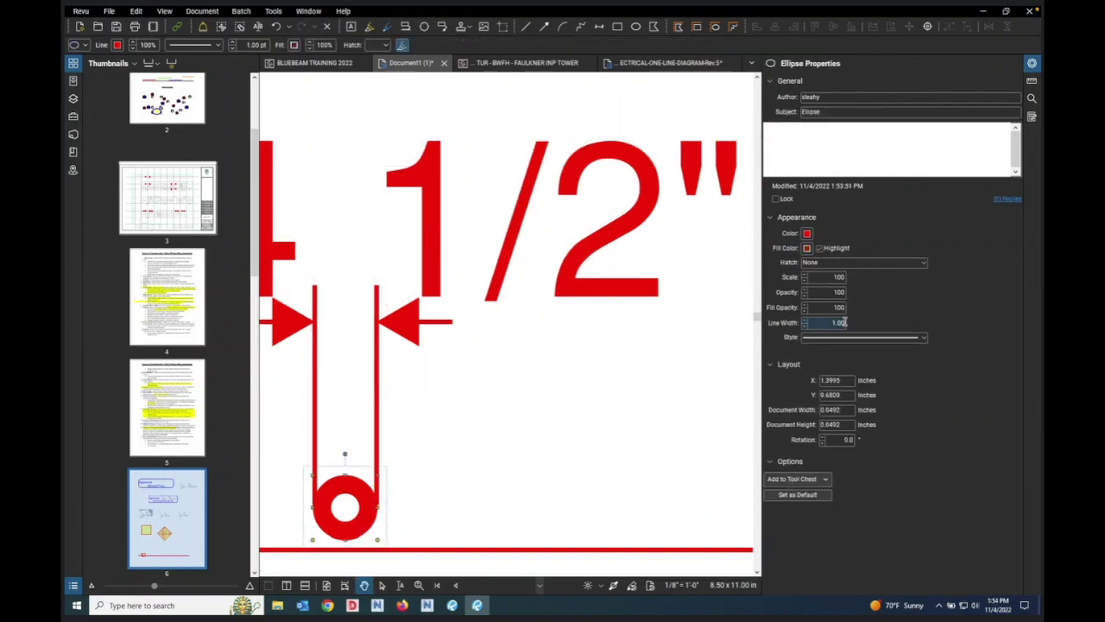
text(0.75)
key(Return)
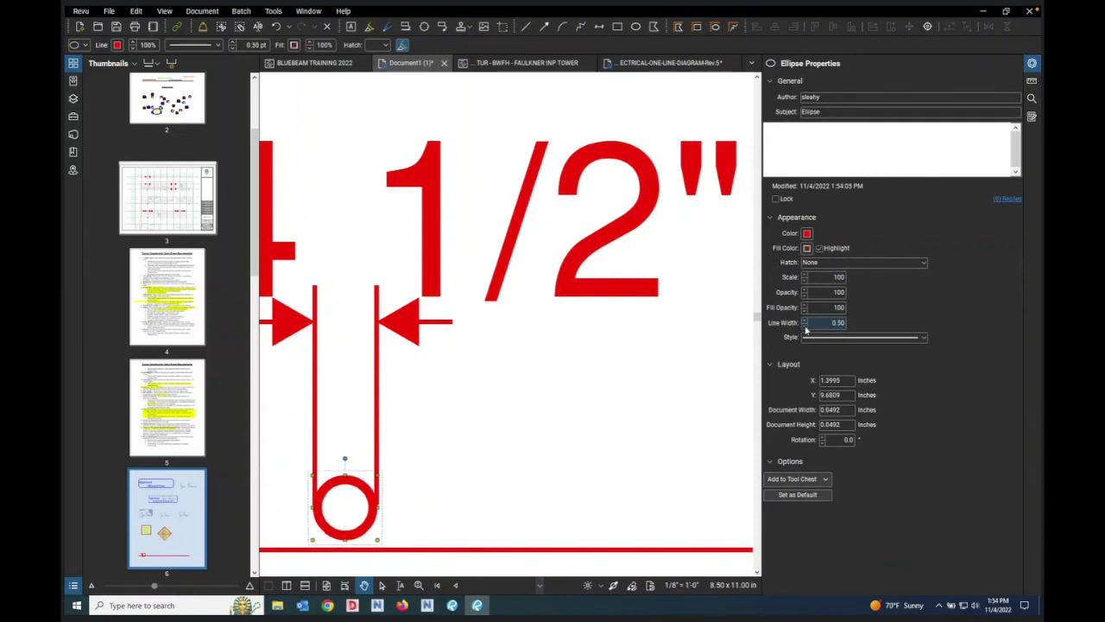
Step: Change the small circle's line color to blue
click(808, 233)
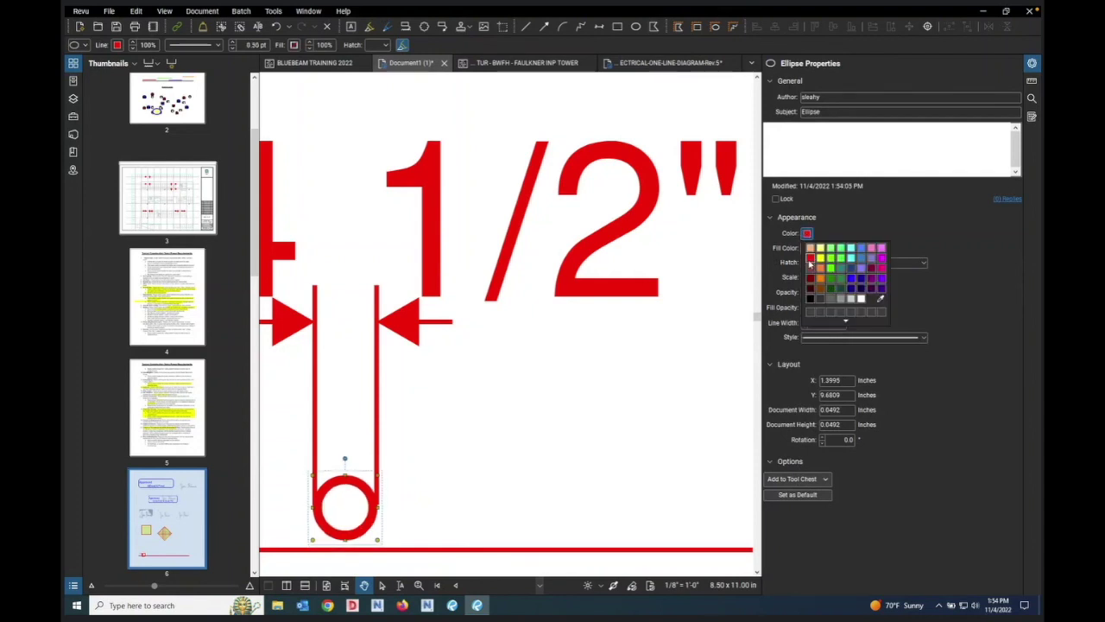
click(852, 278)
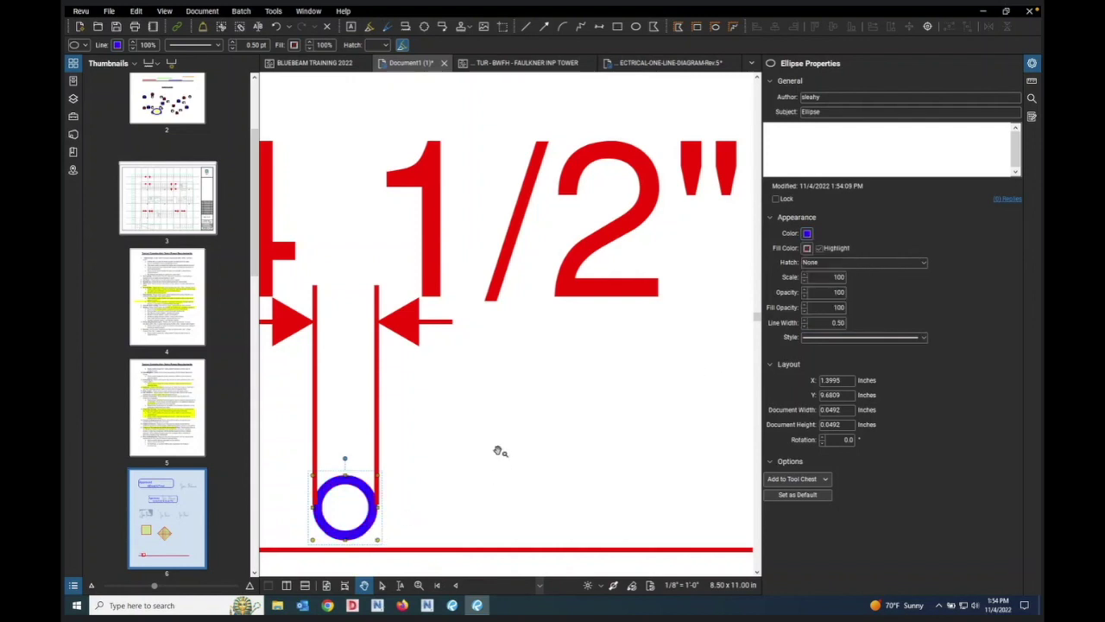
Step: Change the 0'-4 1/2" length measurement to 0'-6 1/2" and shift it slightly down alongside the circle
scroll(500, 451, down, 2)
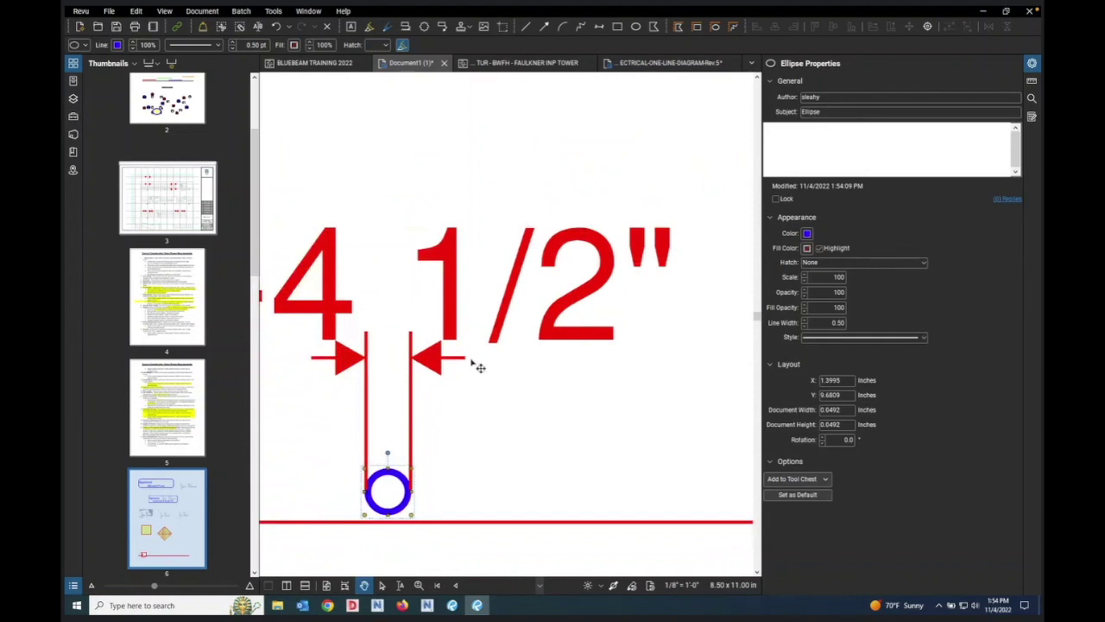
scroll(518, 370, down, 2)
double_click(411, 327)
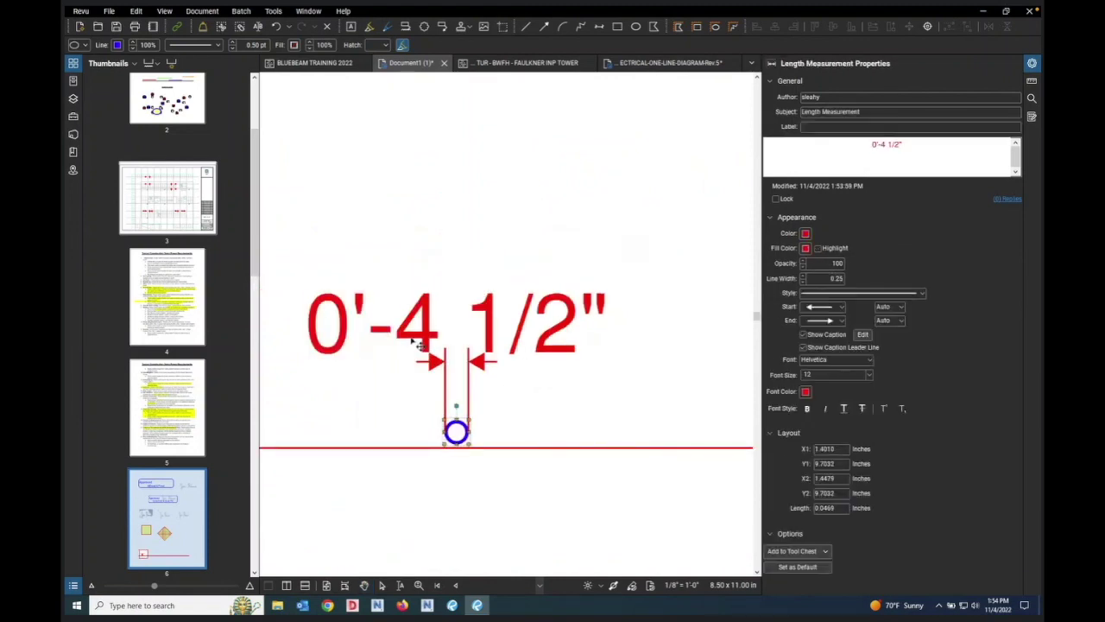
text(6)
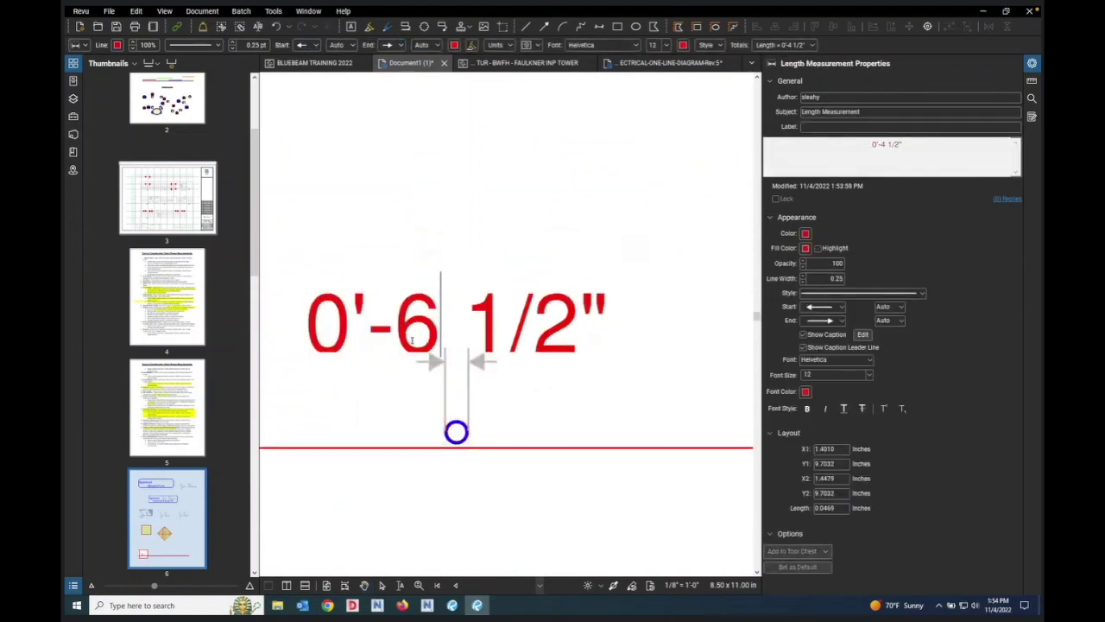
click(508, 393)
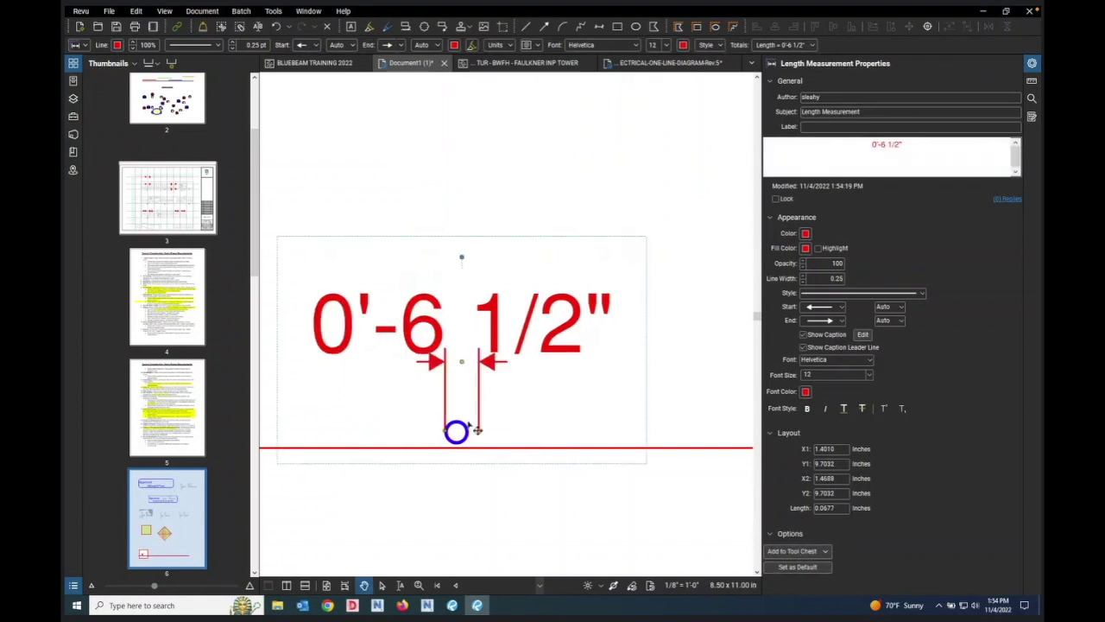
scroll(455, 414, up, 2)
key(v)
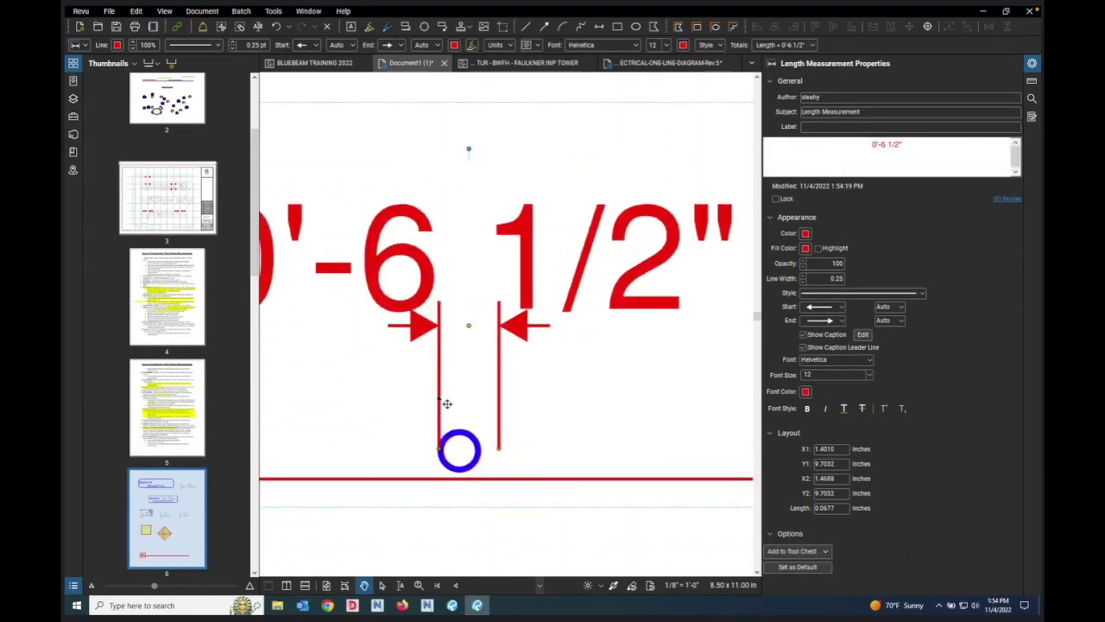
mouse_move(448, 403)
mouse_down()
mouse_move(468, 400)
mouse_move(450, 419)
mouse_up()
Step: Copy the blue circle twice along the horizontal line, starting the first copy at the measurement's second extension line
click(481, 472)
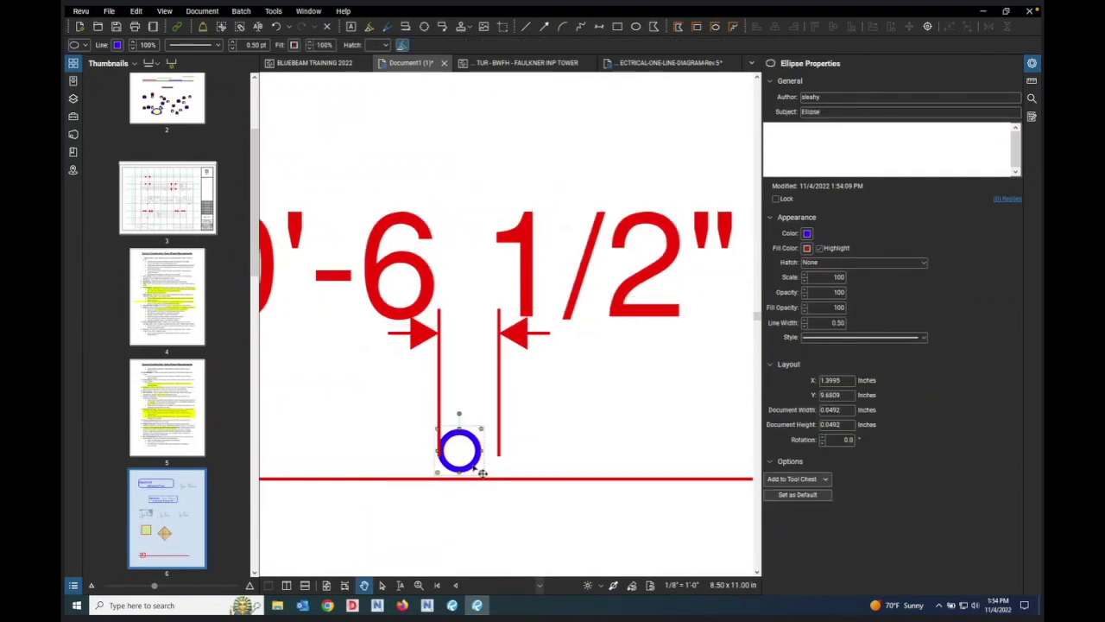
drag(481, 472, 540, 473)
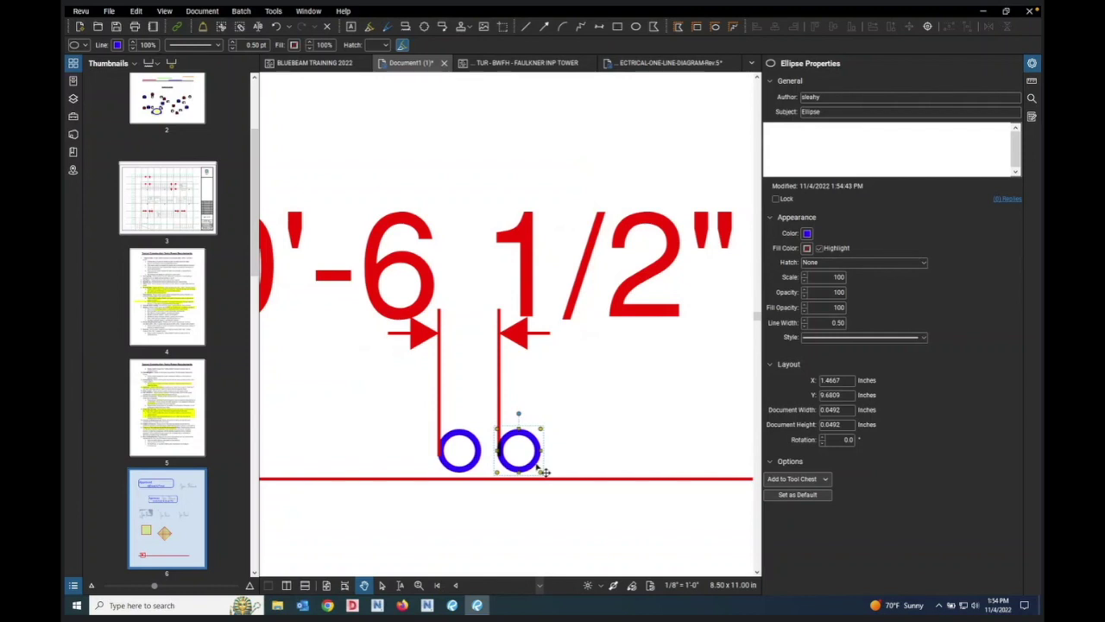
drag(542, 468, 595, 468)
key(shift+v)
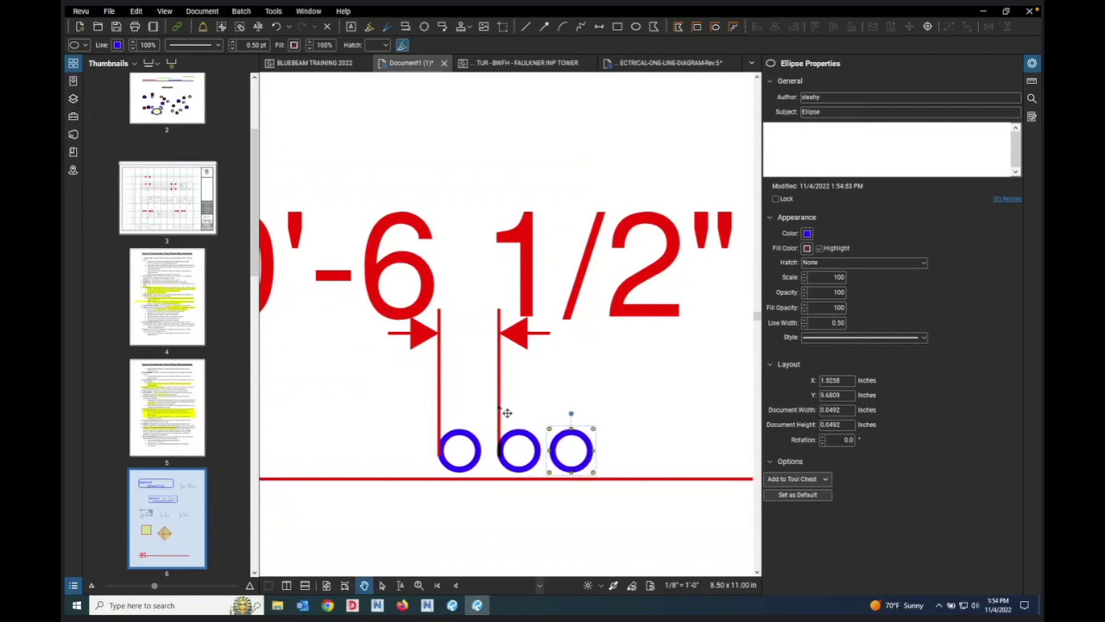
Step: Move the 0'-6 1/2" measurement over to the middle circle and align the third circle with its second extension line
drag(507, 413, 565, 414)
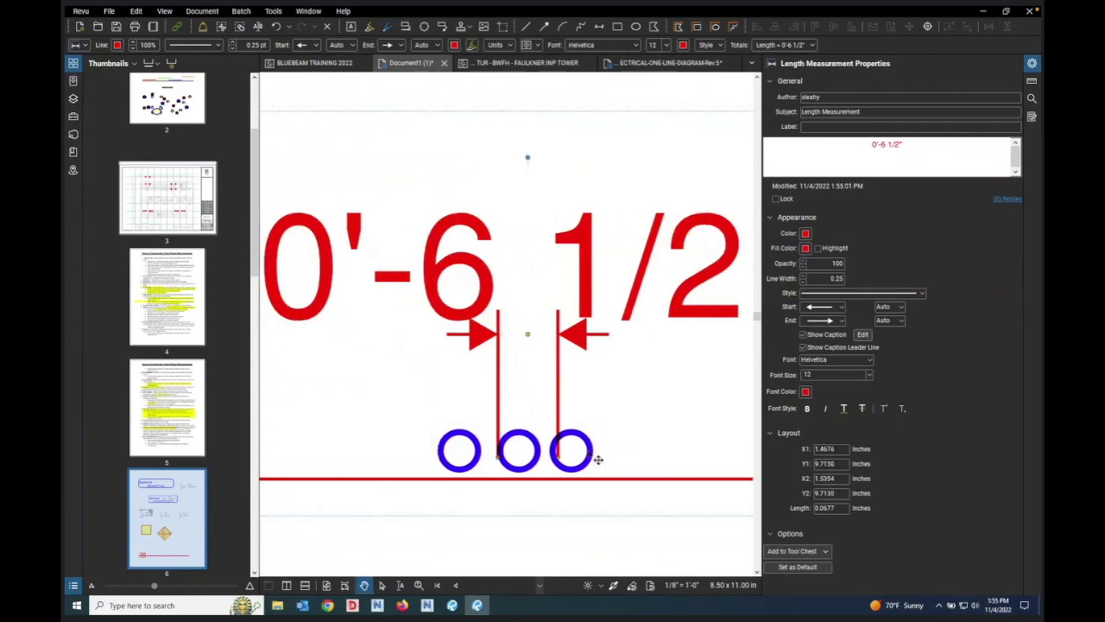
click(589, 445)
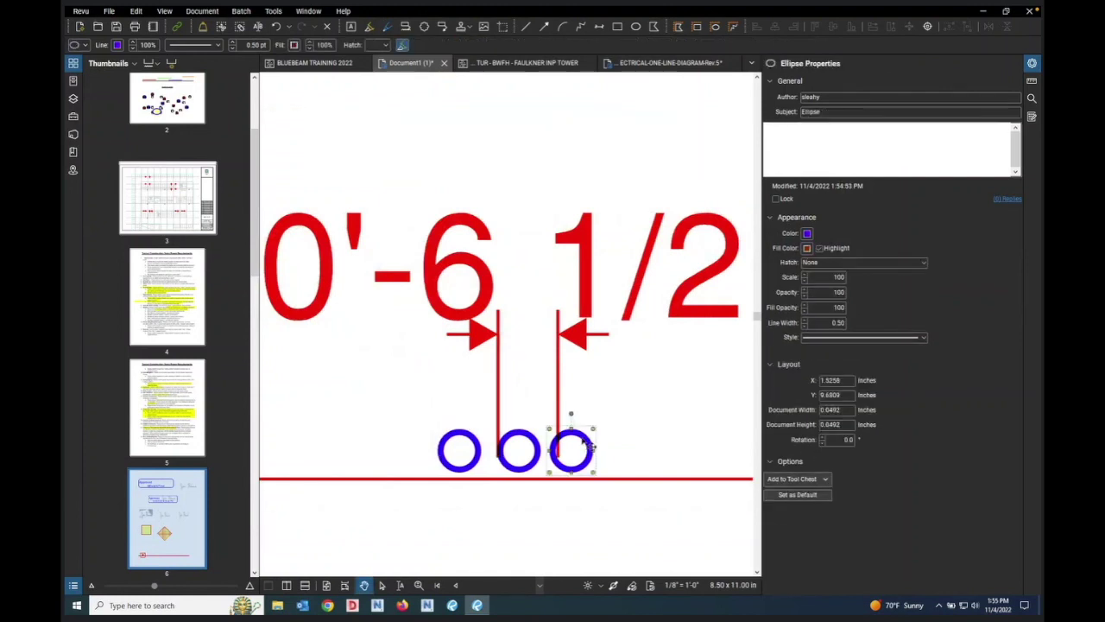
drag(593, 445, 597, 444)
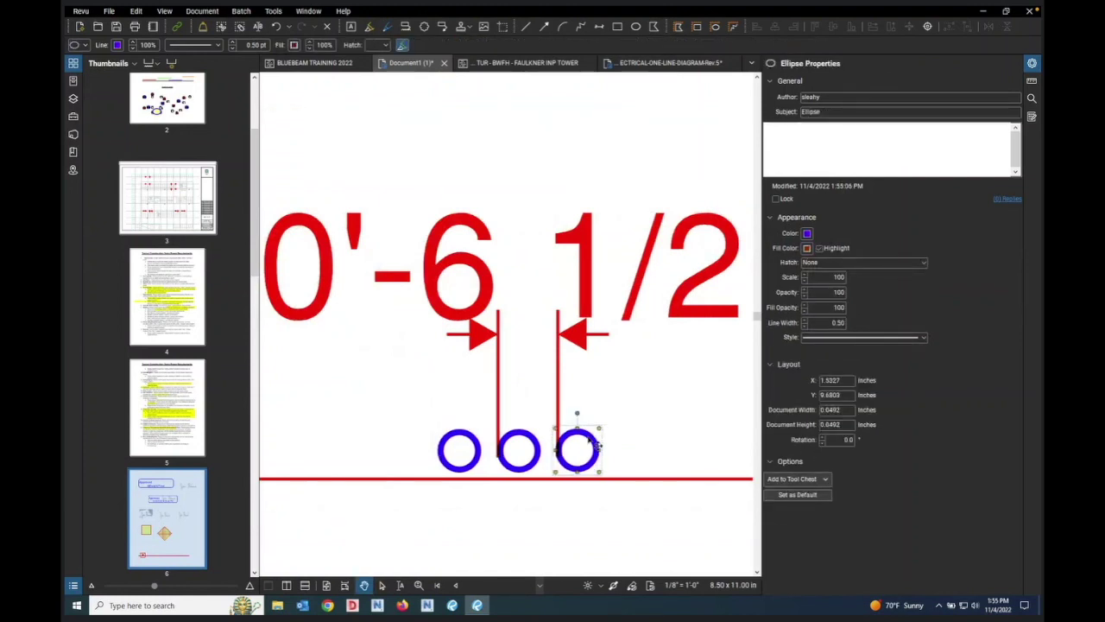
click(496, 523)
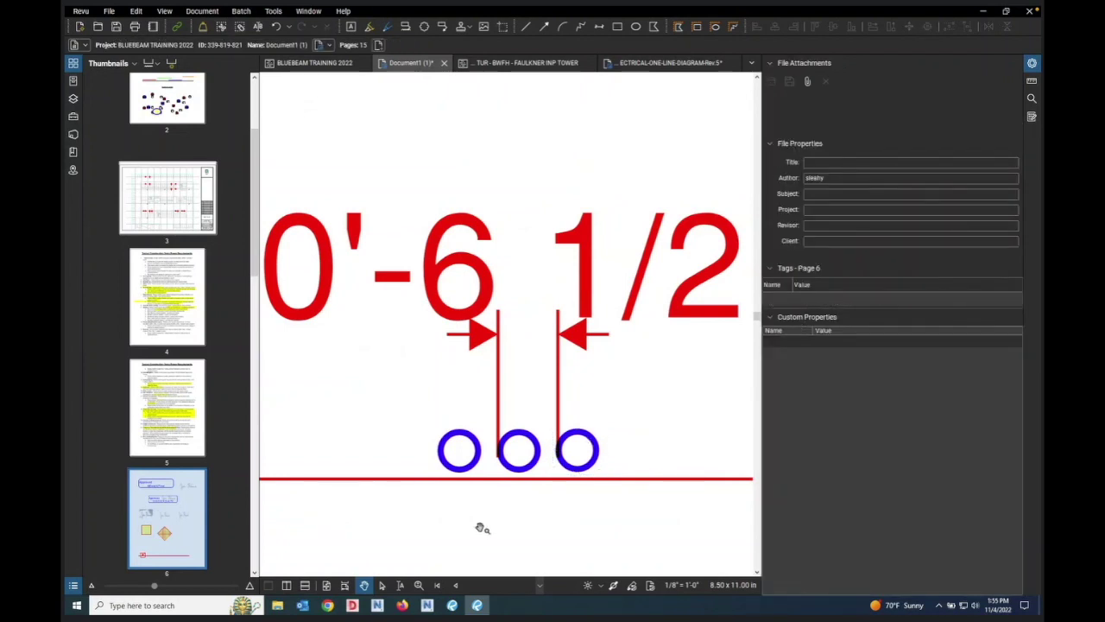
click(416, 482)
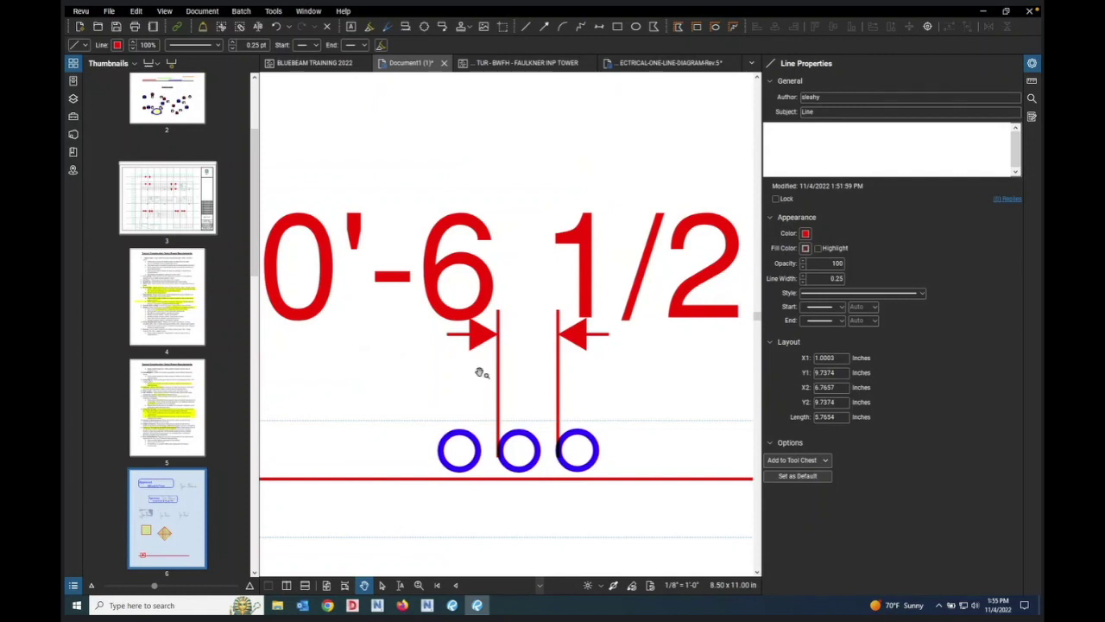
click(593, 445)
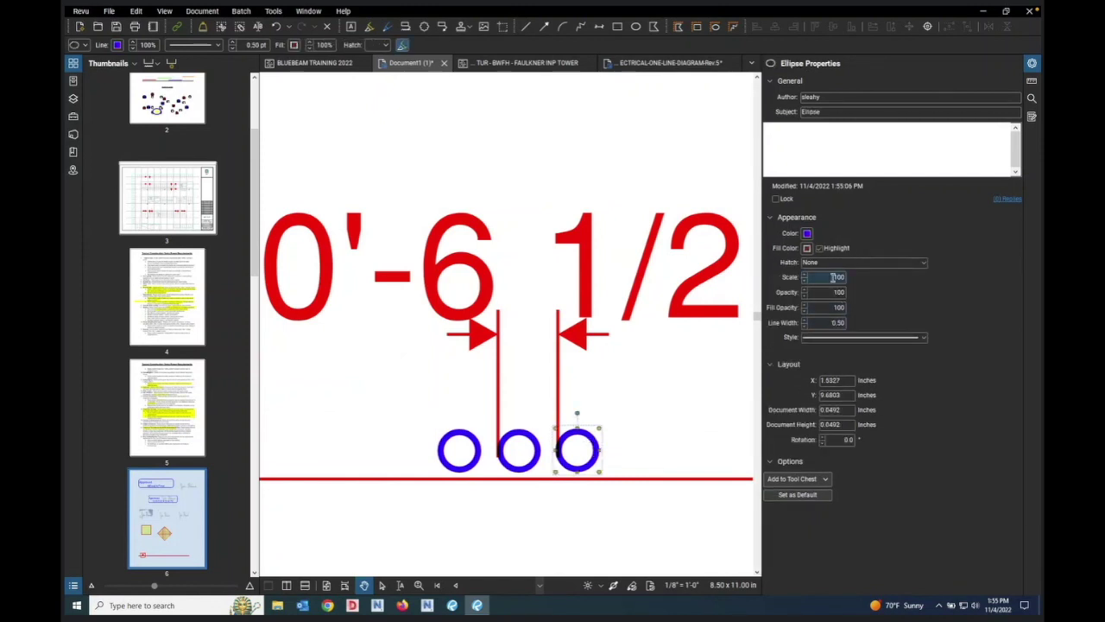
click(834, 291)
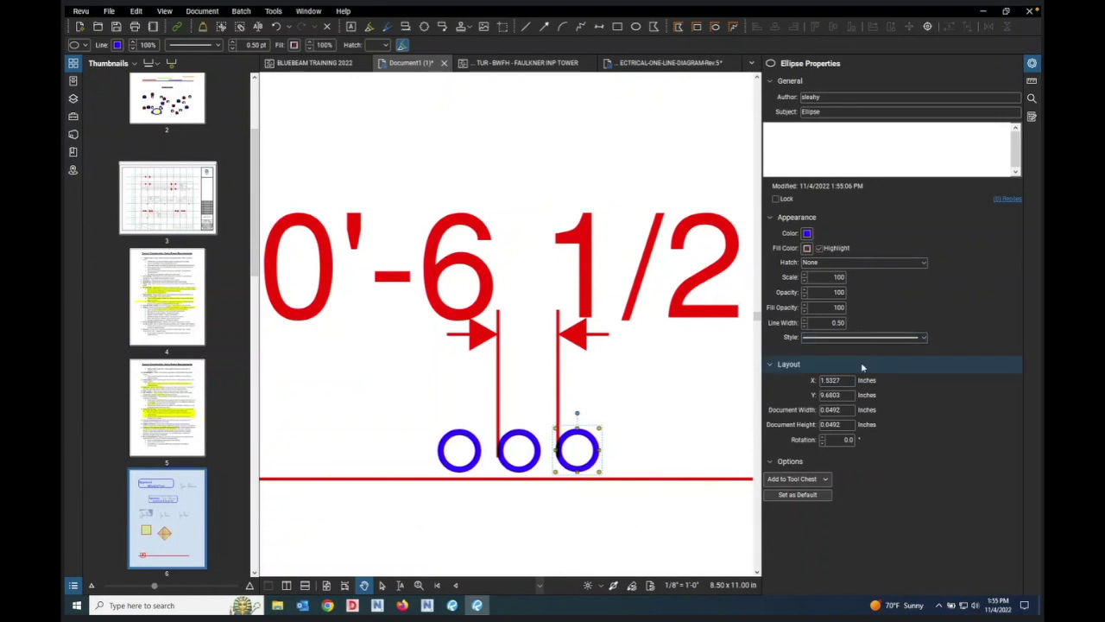
click(923, 340)
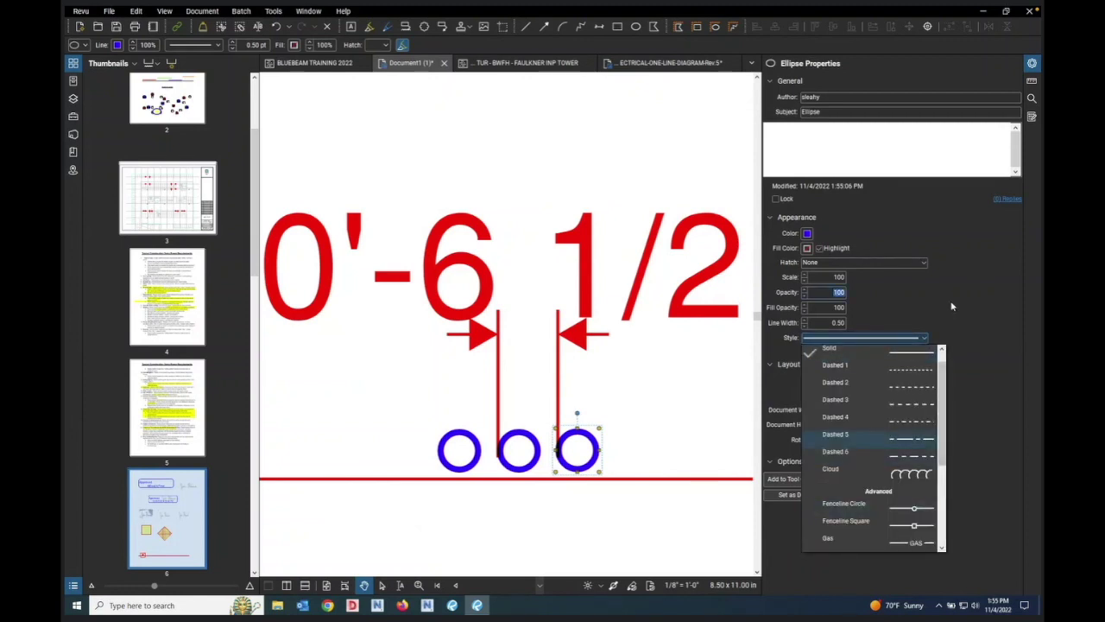
click(952, 309)
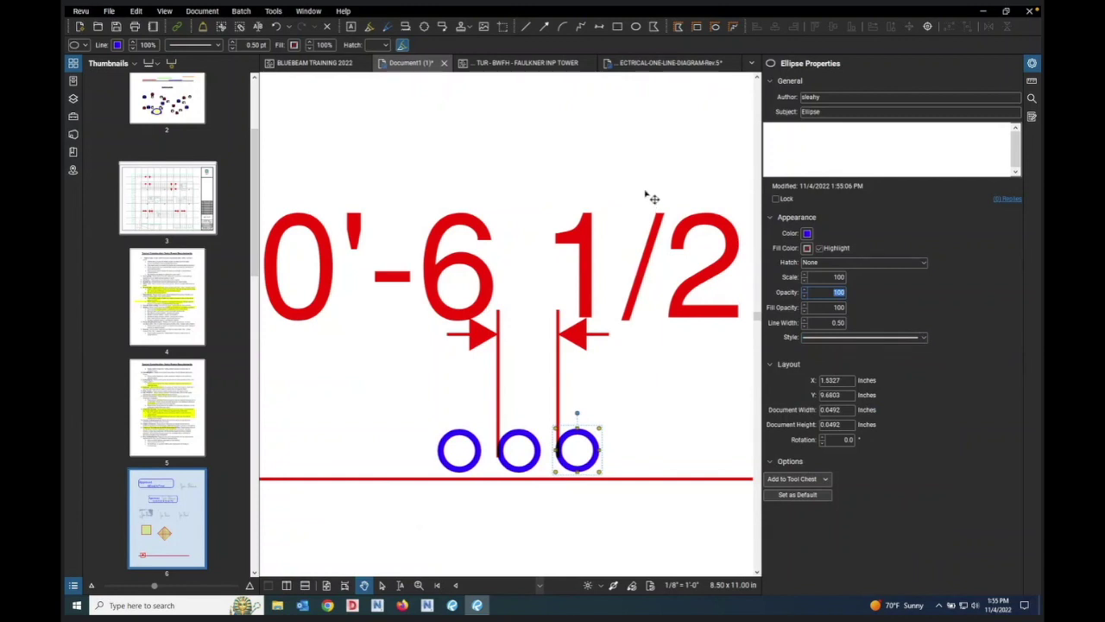
scroll(528, 516, down, 4)
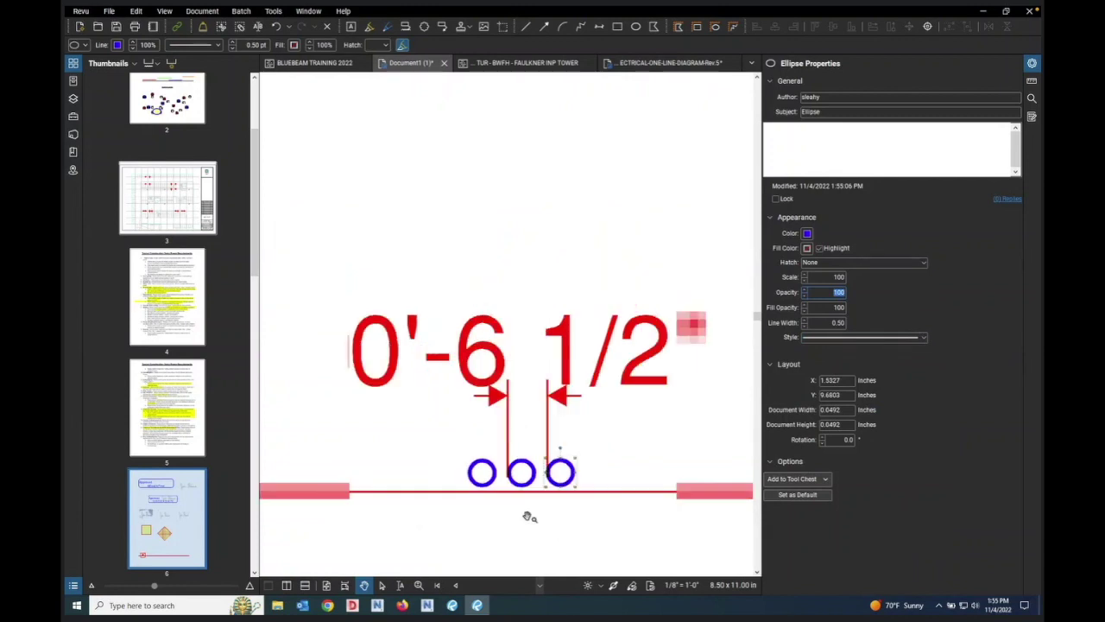
Step: Start the Polygon tool and bring up room B2E7 on the page 3 floor plan
click(654, 28)
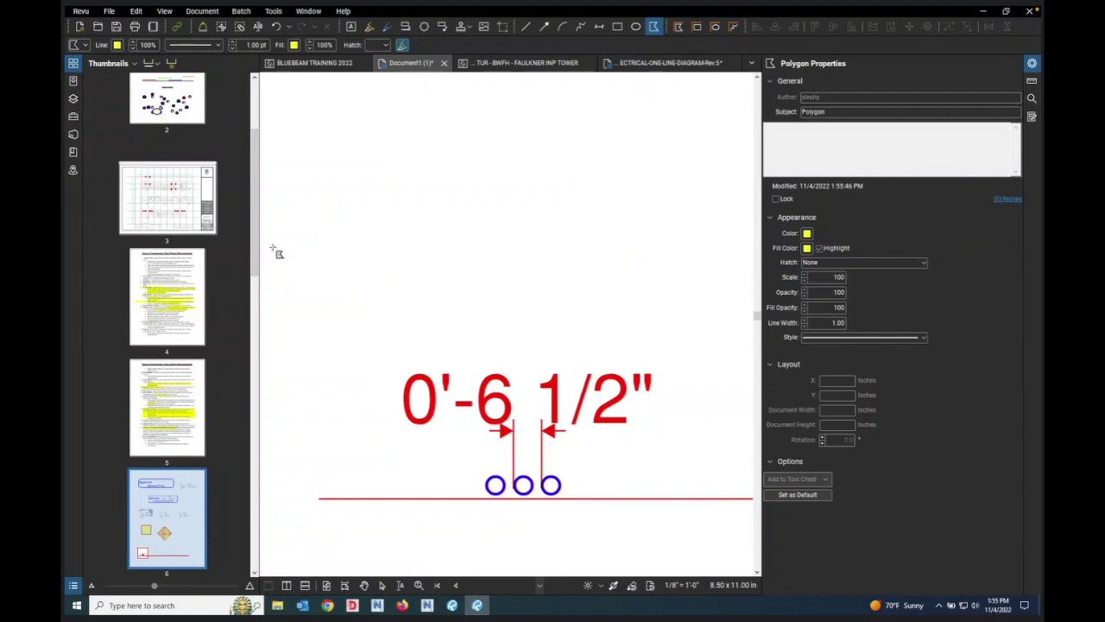
click(169, 199)
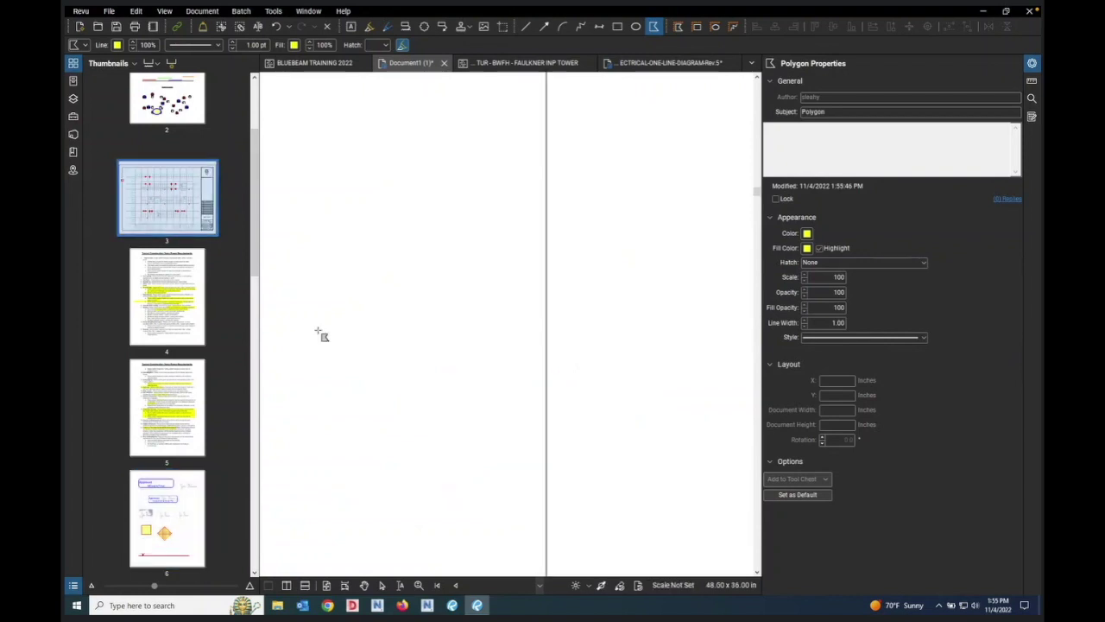
scroll(308, 308, down, 4)
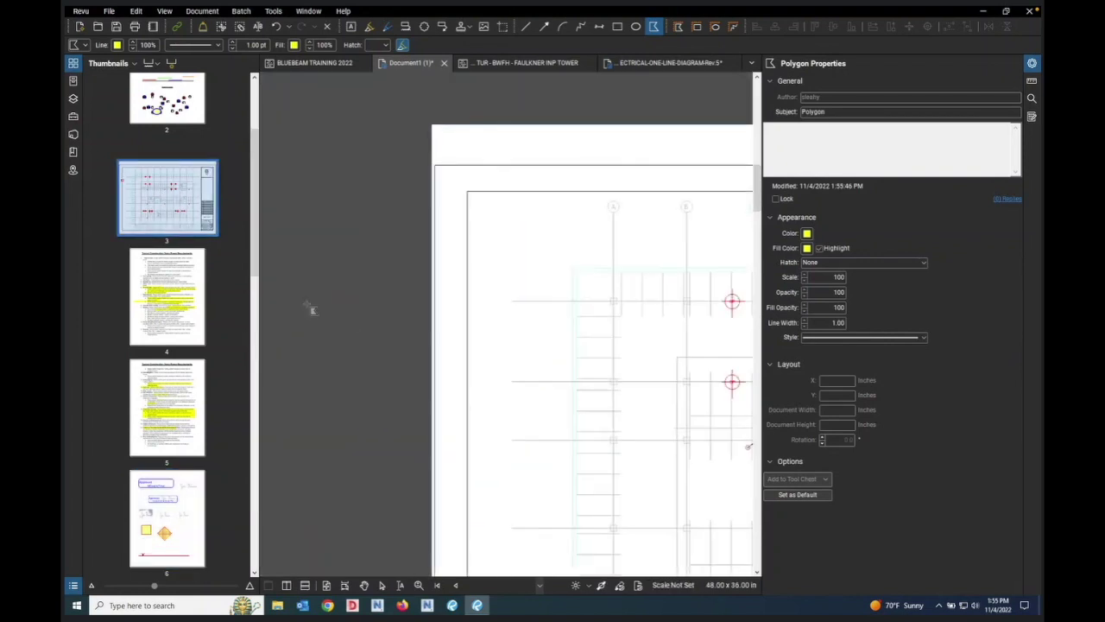
scroll(598, 412, up, 5)
scroll(599, 412, down, 3)
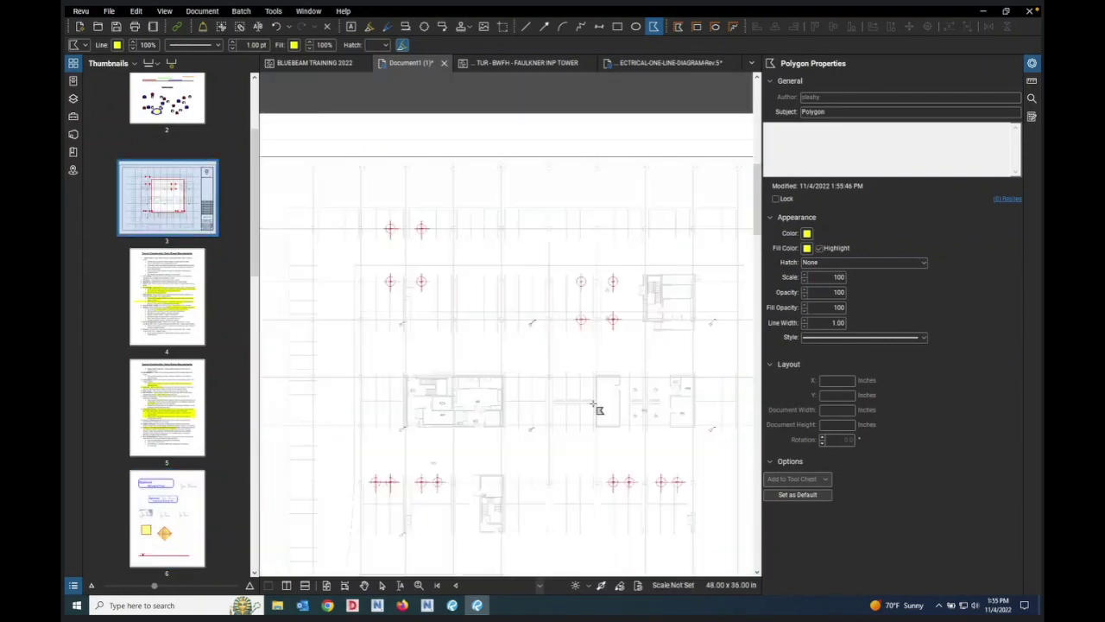
scroll(454, 440, up, 3)
scroll(455, 440, up, 3)
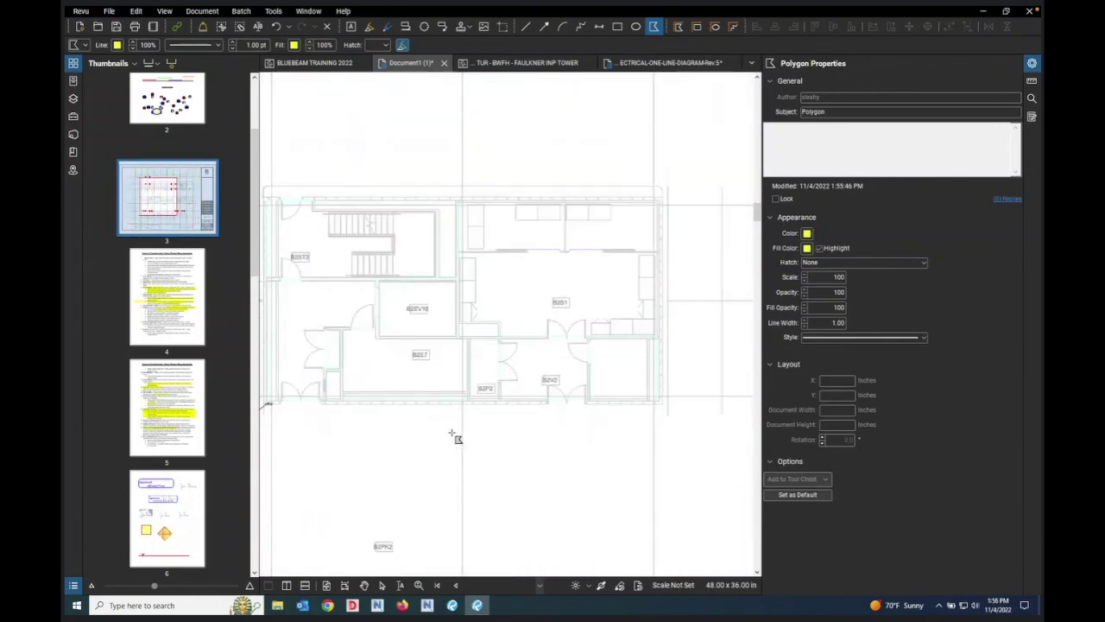
scroll(451, 432, up, 2)
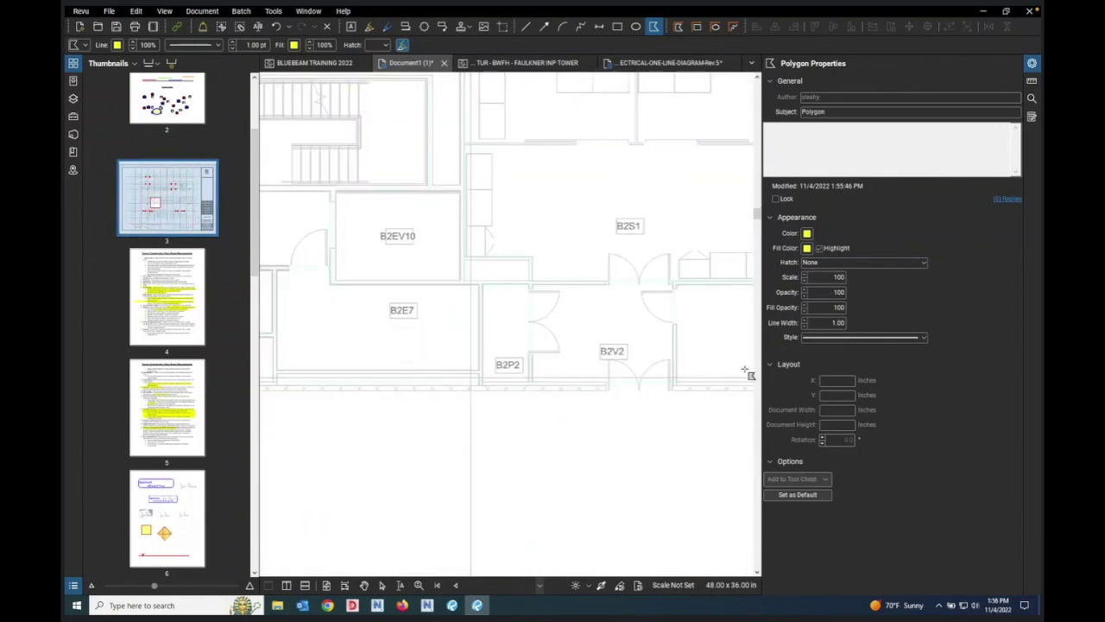
scroll(697, 355, down, 3)
scroll(625, 380, up, 4)
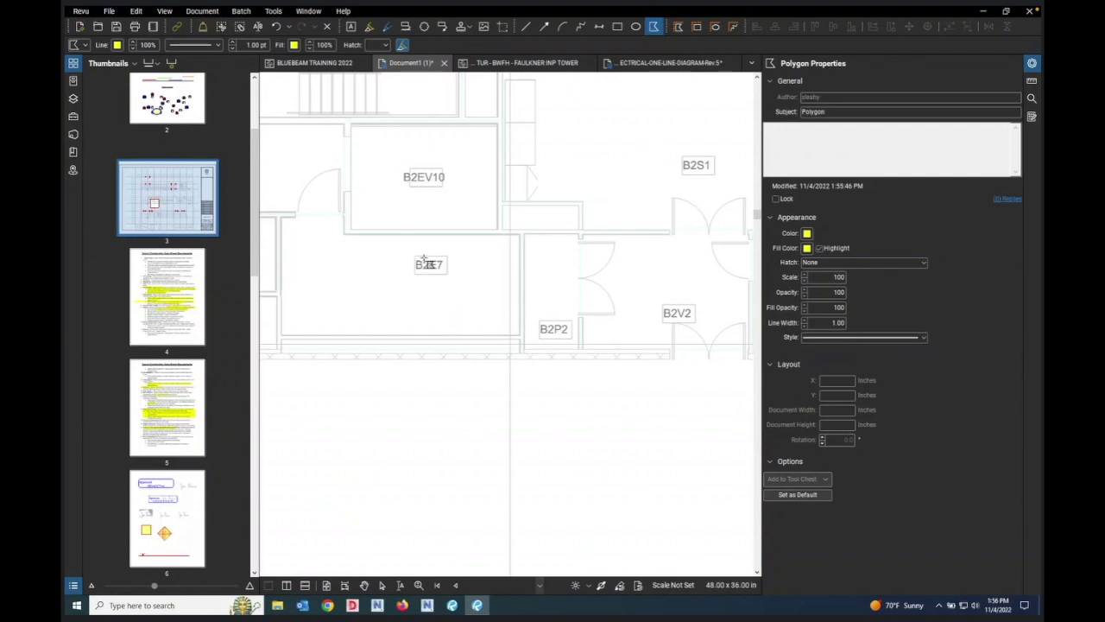
scroll(721, 298, down, 2)
scroll(436, 268, up, 4)
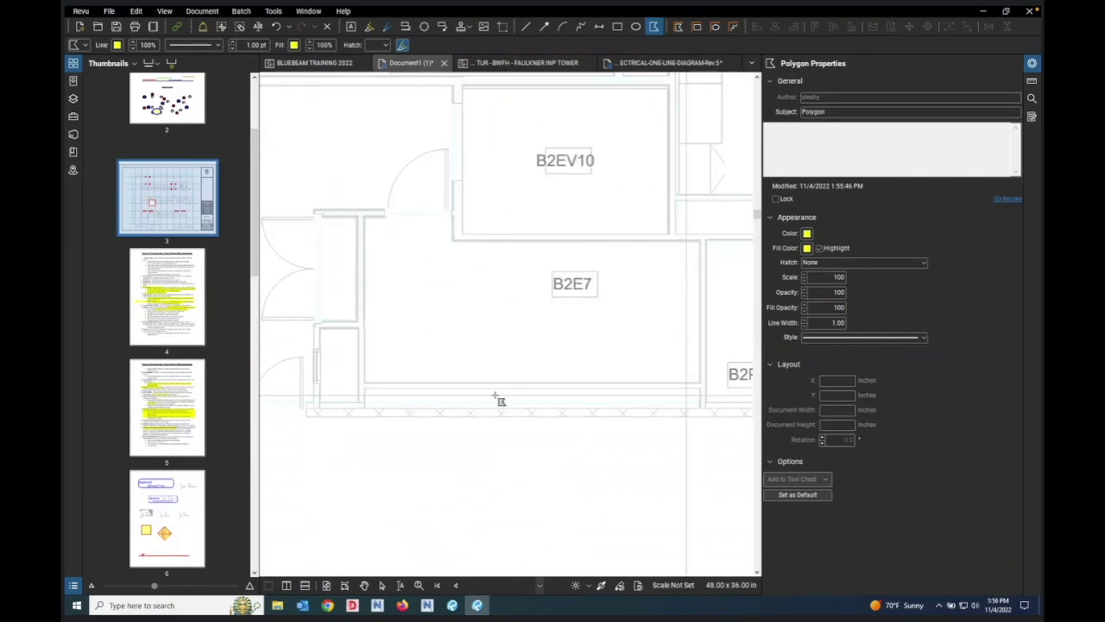
scroll(363, 217, up, 3)
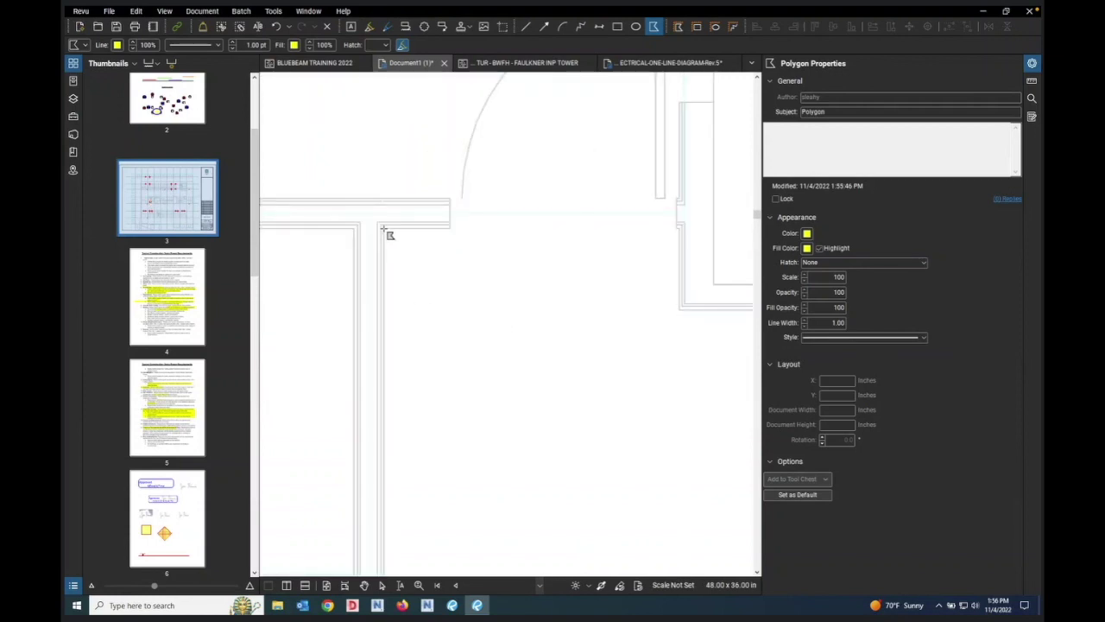
Step: Trace the inside walls of room B2E7 with a yellow polygon about 2.08 by 1.03 inches, following the notch at the doorway
click(384, 229)
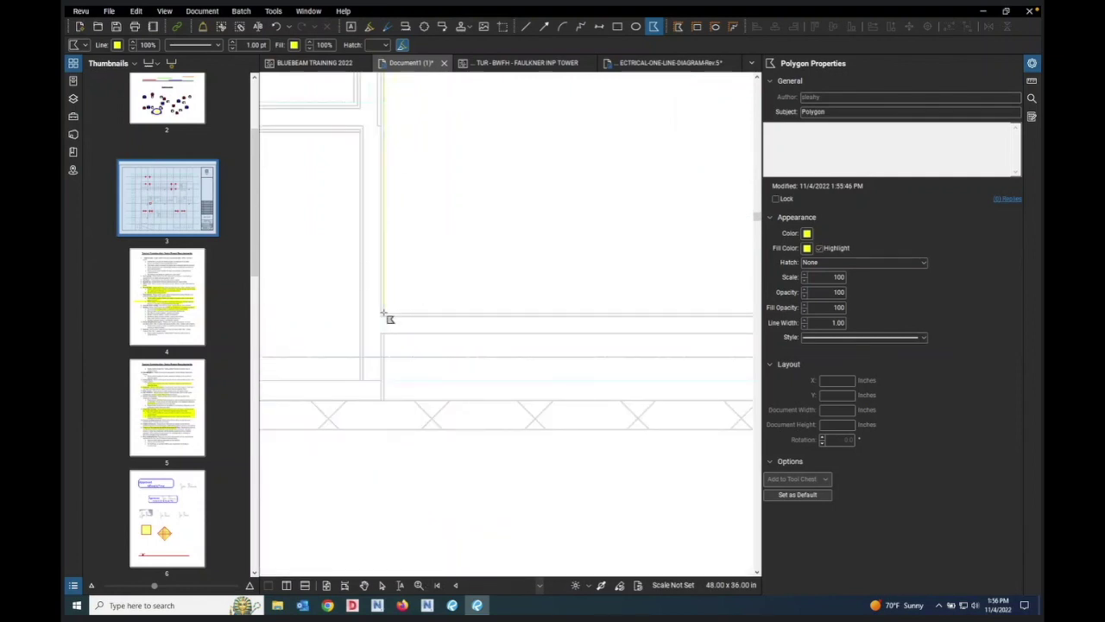
click(394, 318)
scroll(743, 313, up, 4)
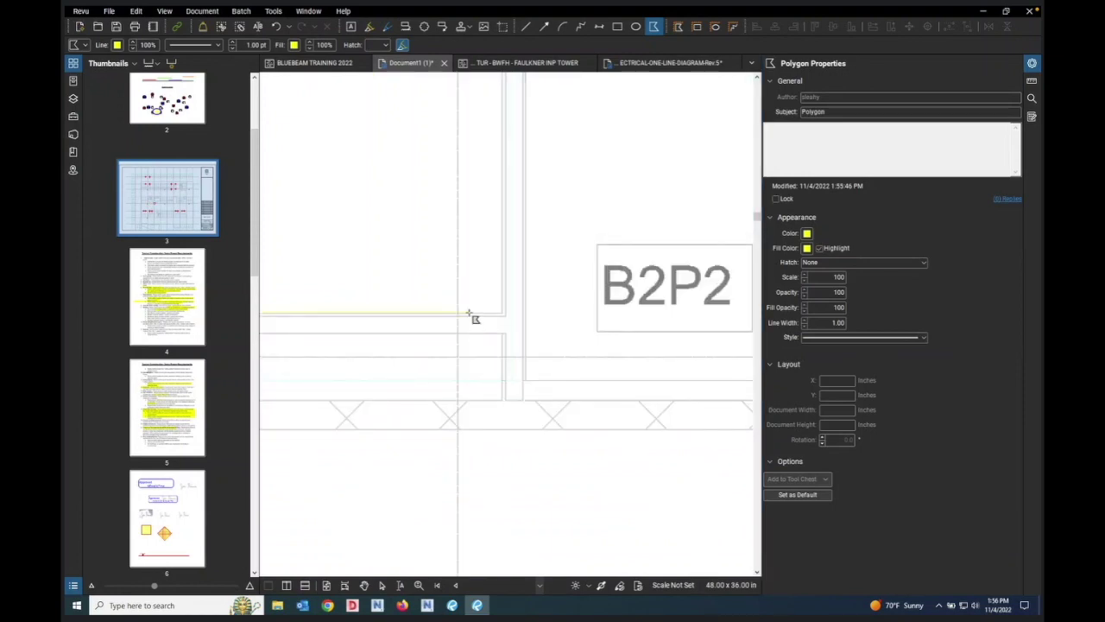
click(502, 315)
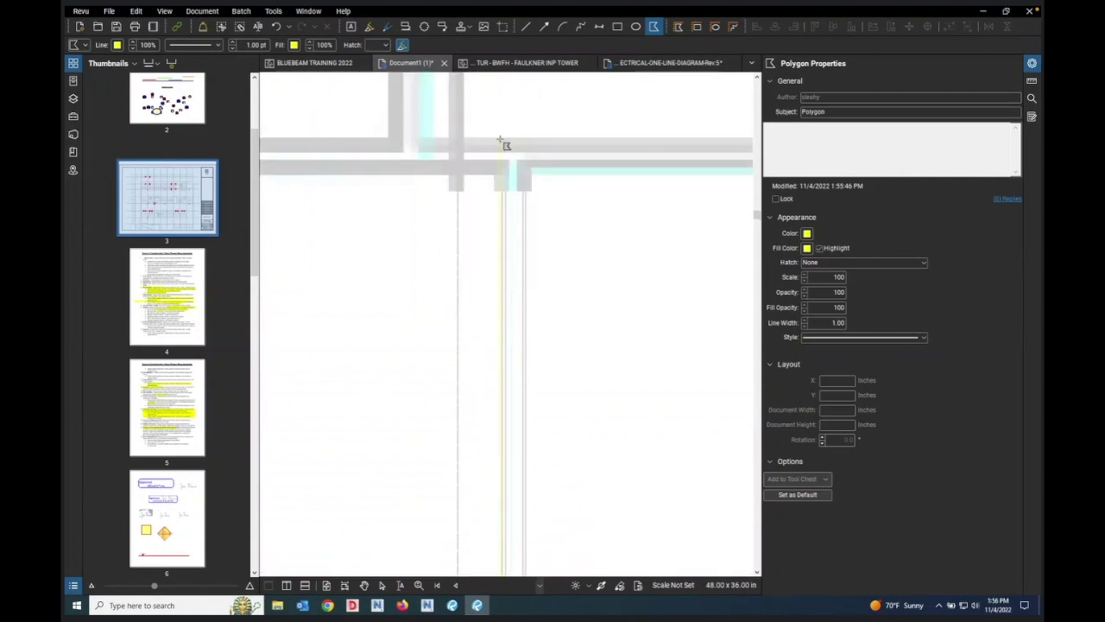
click(502, 170)
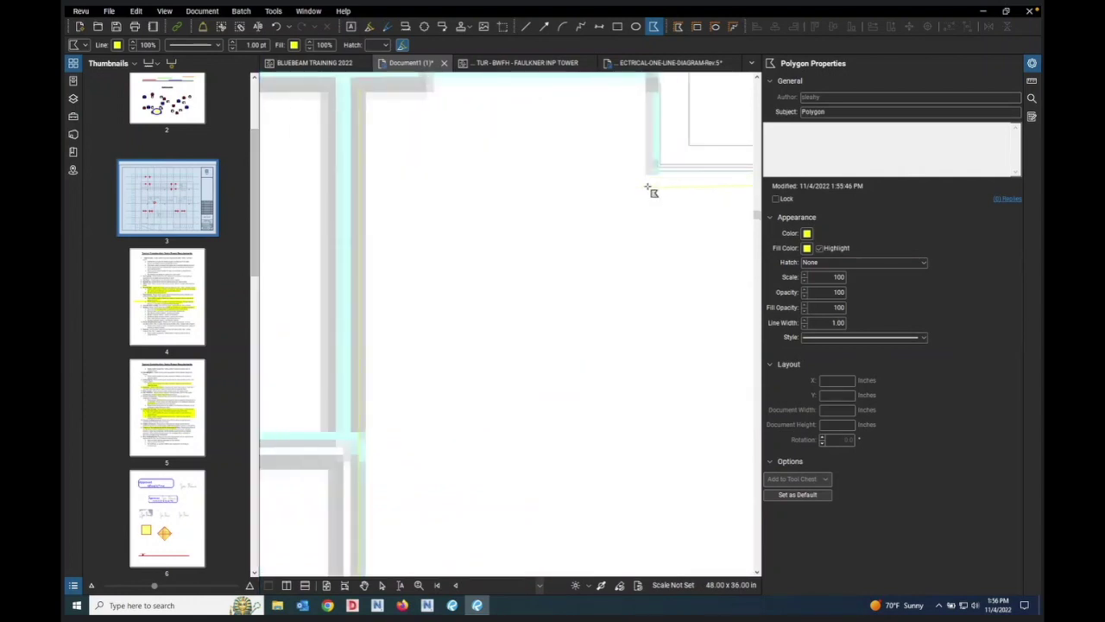
click(654, 170)
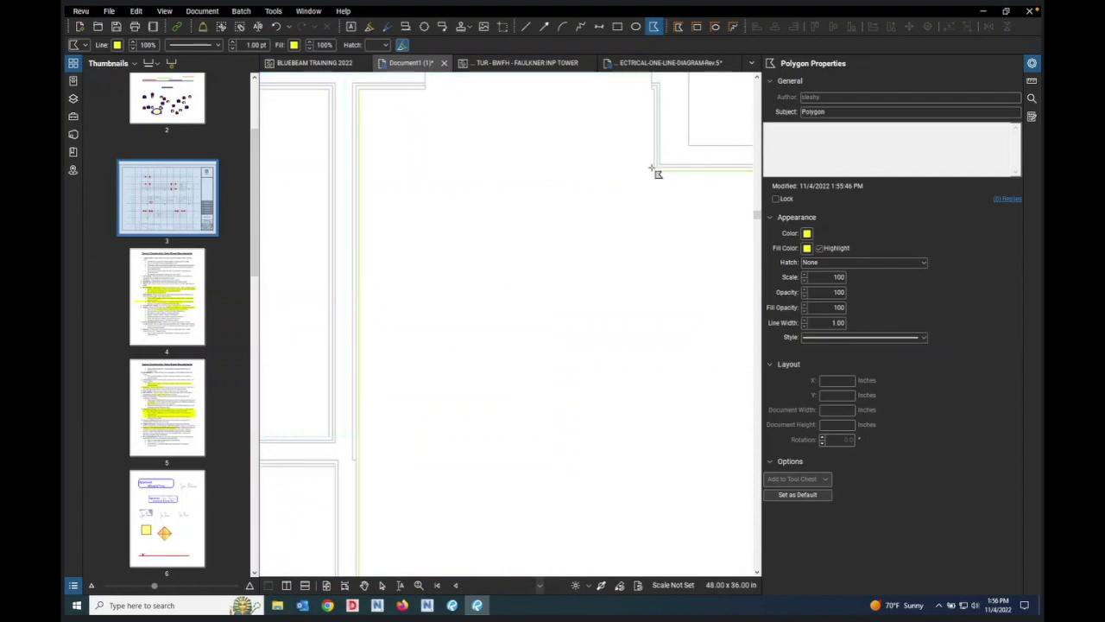
click(654, 89)
scroll(331, 375, down, 5)
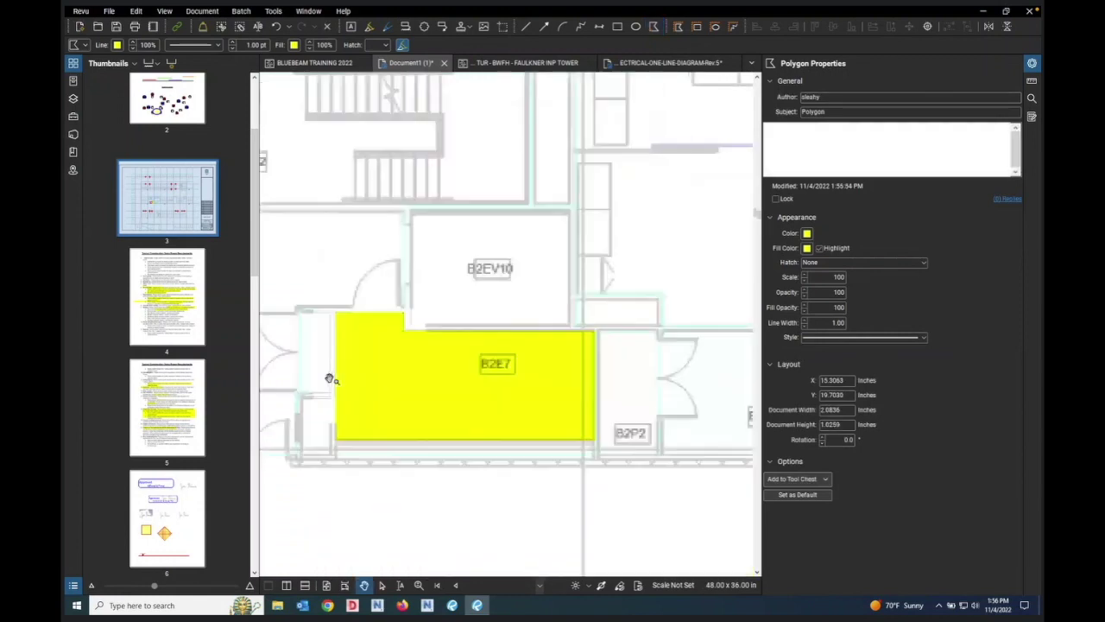
Step: Add a control point on the upper edge of room B2E7's polygon and pull it down below the room label into a V-shaped notch
scroll(436, 475, up, 2)
scroll(671, 345, down, 1)
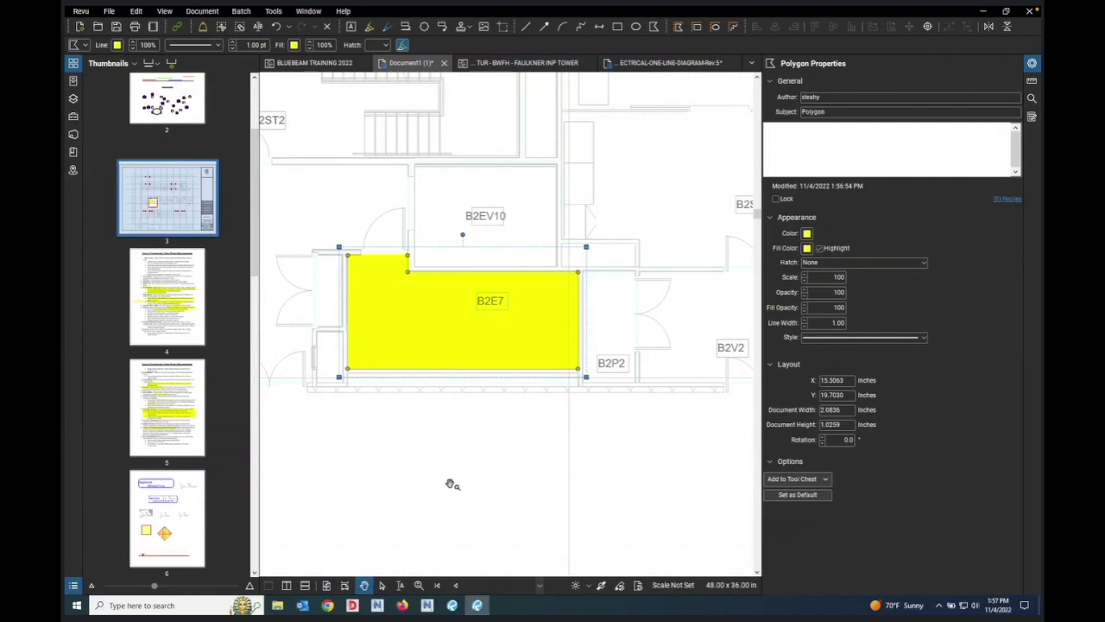
right_click(495, 276)
mouse_move(540, 367)
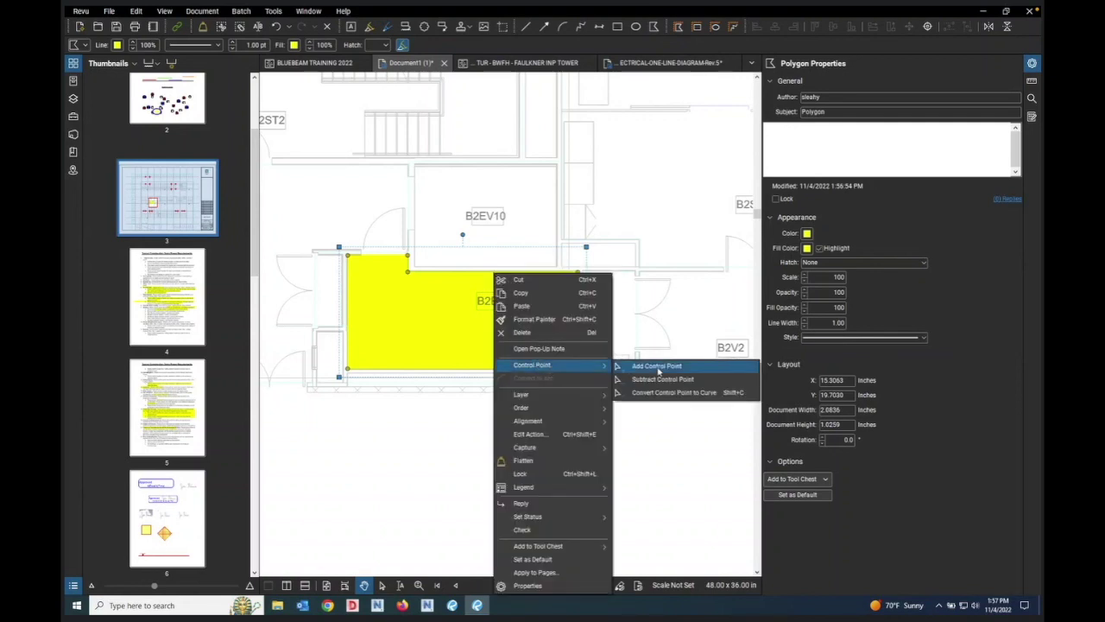
click(658, 368)
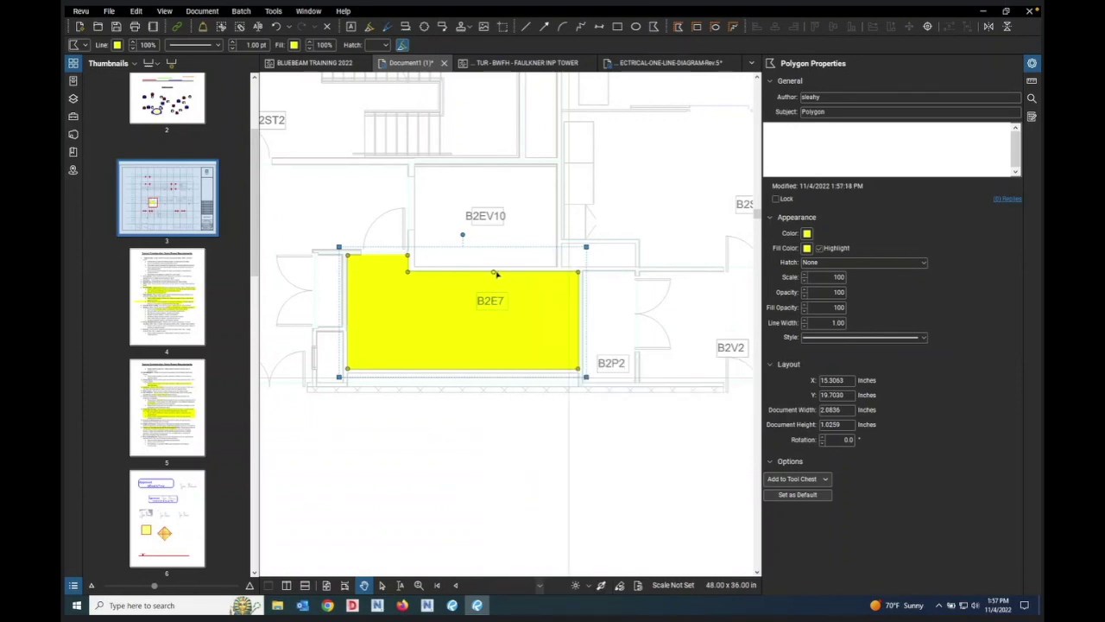
drag(495, 274, 494, 324)
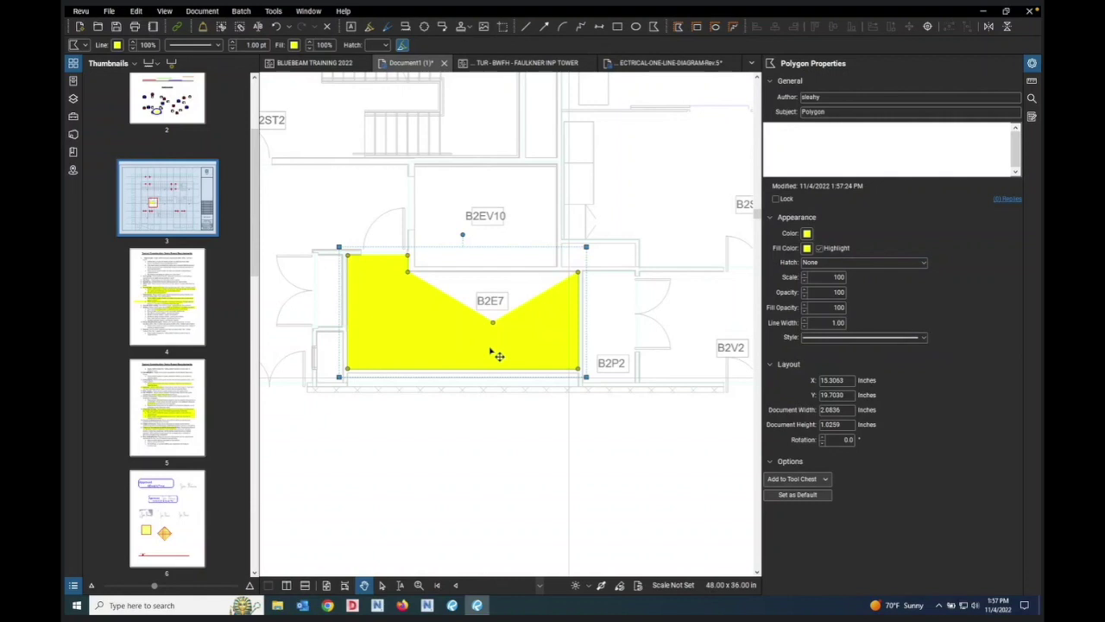
Step: Move the B2E7 polygon's upper-right vertex inward, and stretch the whole shape from its lower-right corner to about 2.82 by 1.39 inches
scroll(475, 243, down, 3)
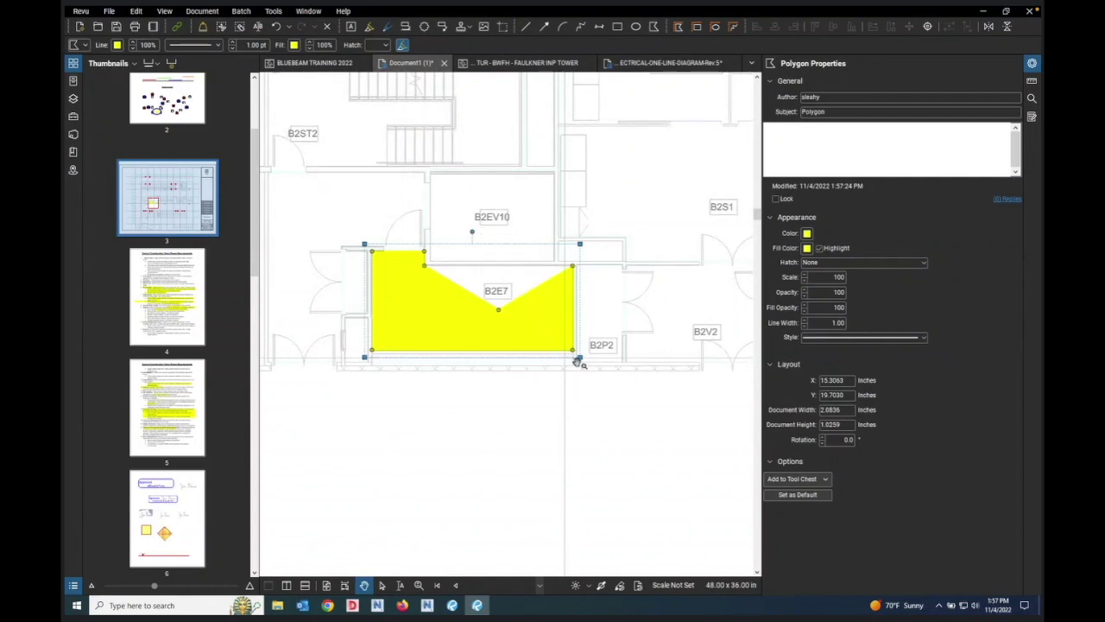
scroll(579, 361, up, 3)
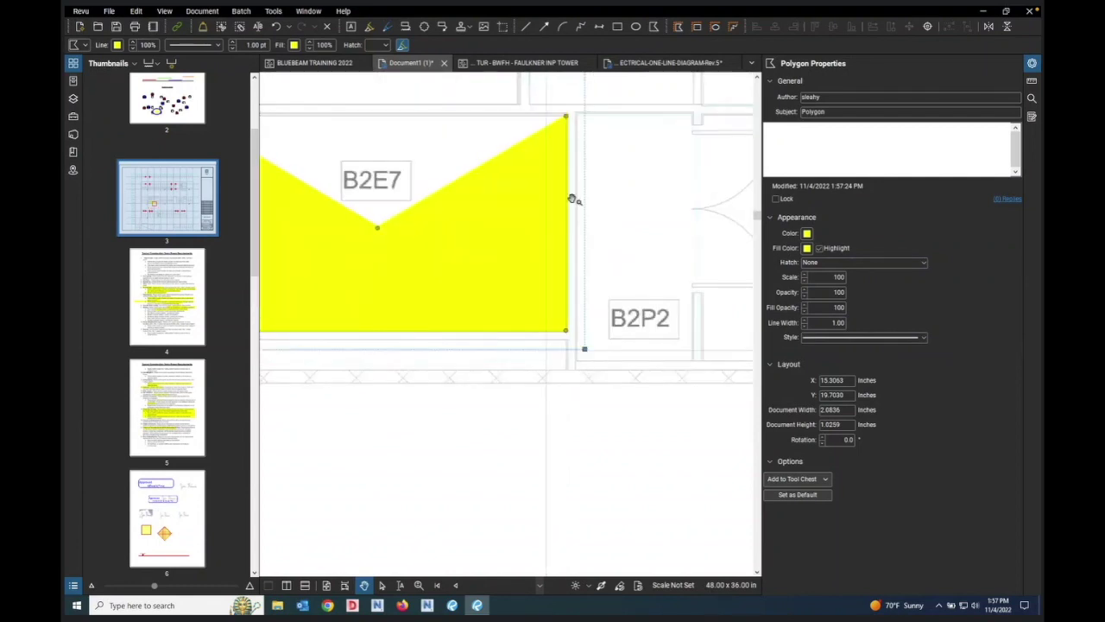
scroll(573, 279, down, 2)
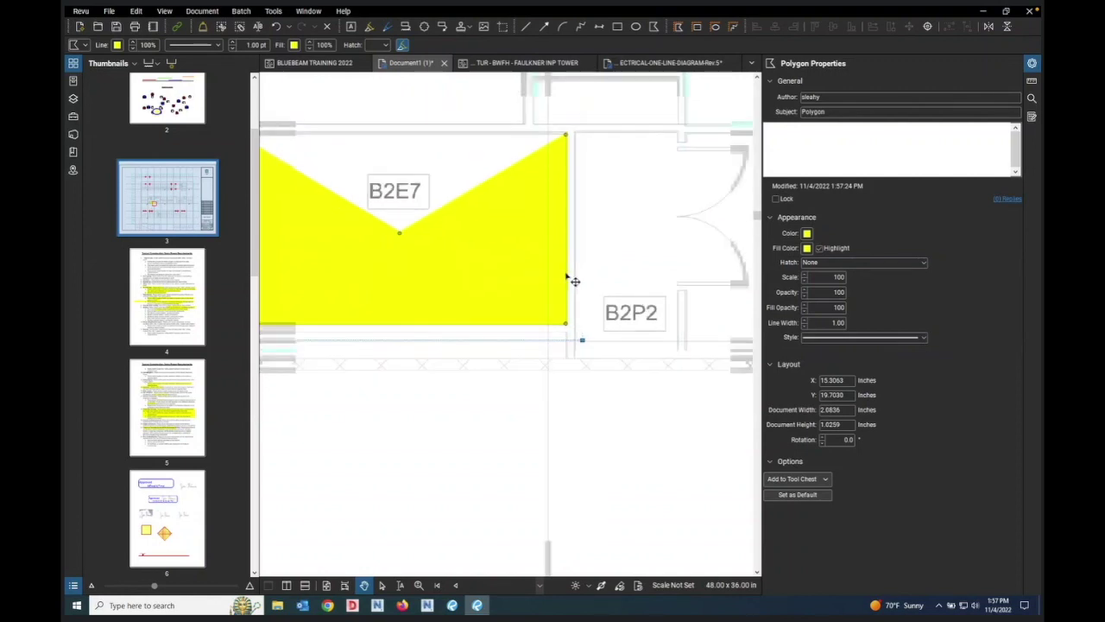
scroll(582, 328, down, 2)
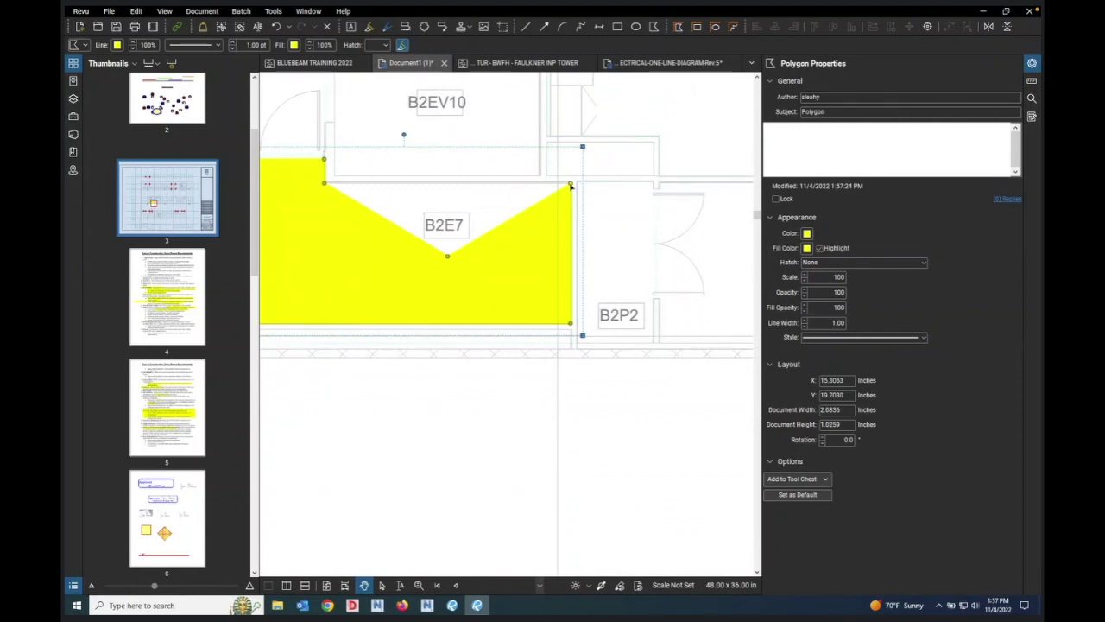
scroll(610, 254, down, 2)
drag(576, 198, 543, 200)
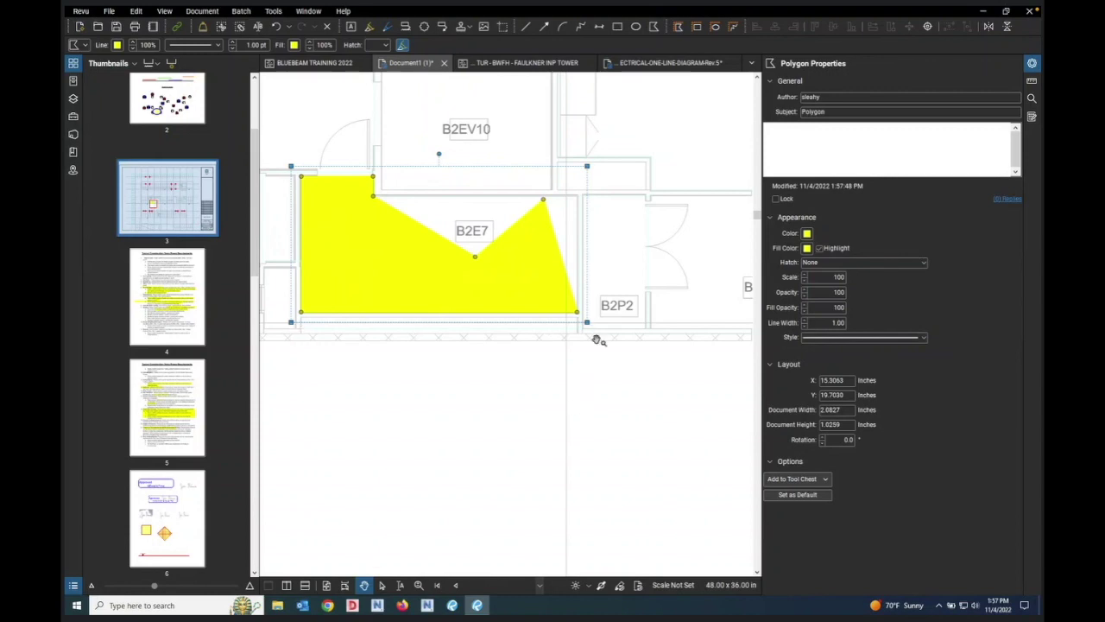
drag(586, 322, 626, 375)
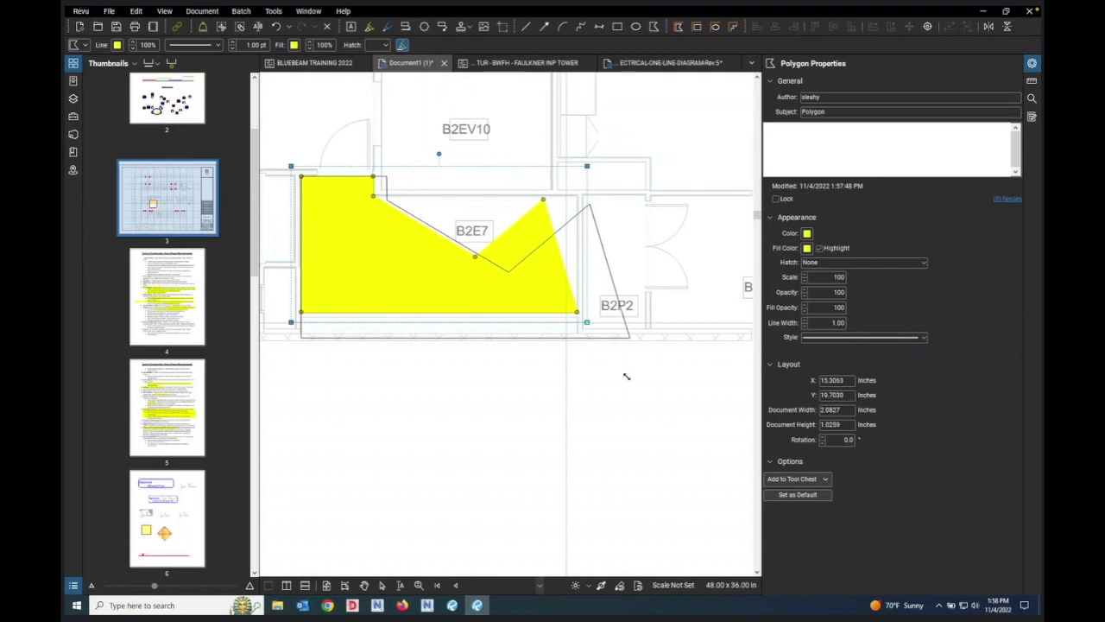
drag(627, 377, 662, 418)
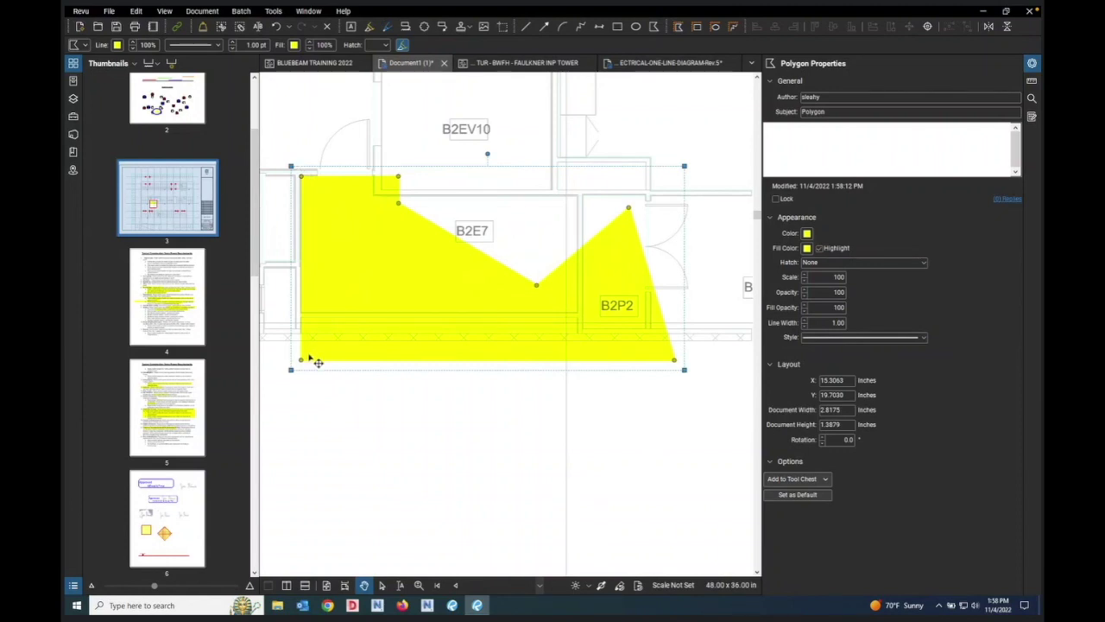
scroll(314, 252, down, 4)
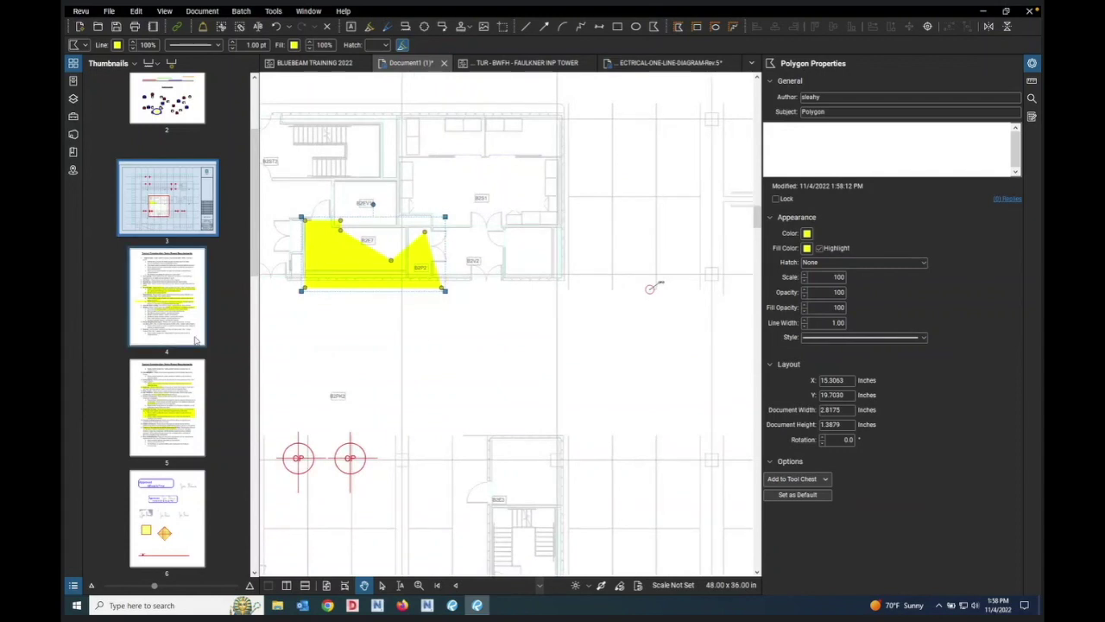
scroll(370, 340, up, 1)
scroll(431, 340, up, 2)
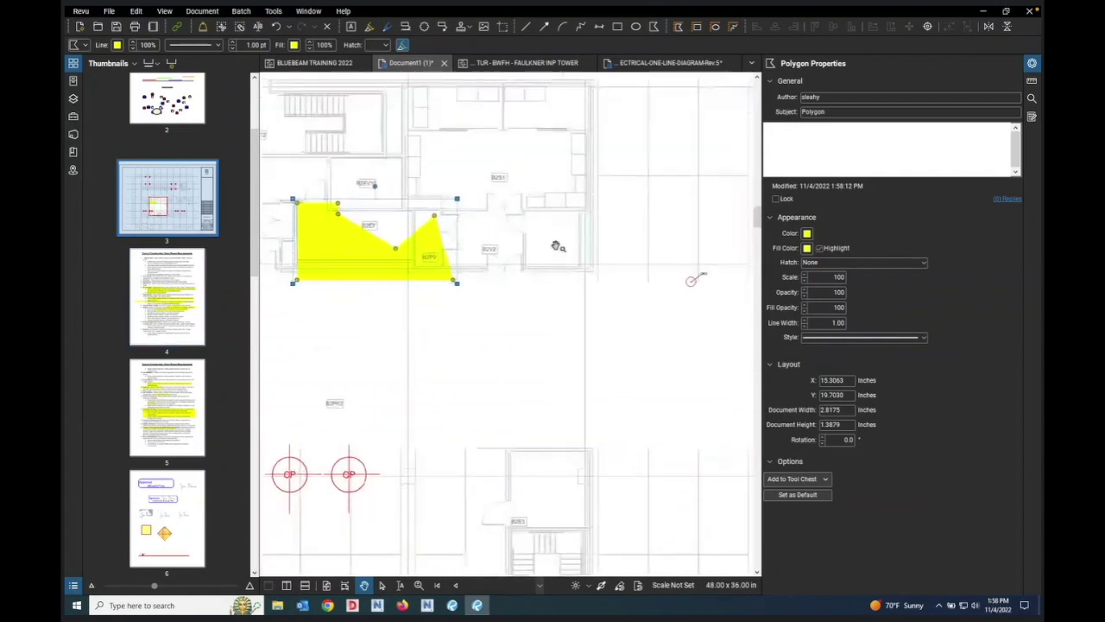
scroll(509, 333, up, 2)
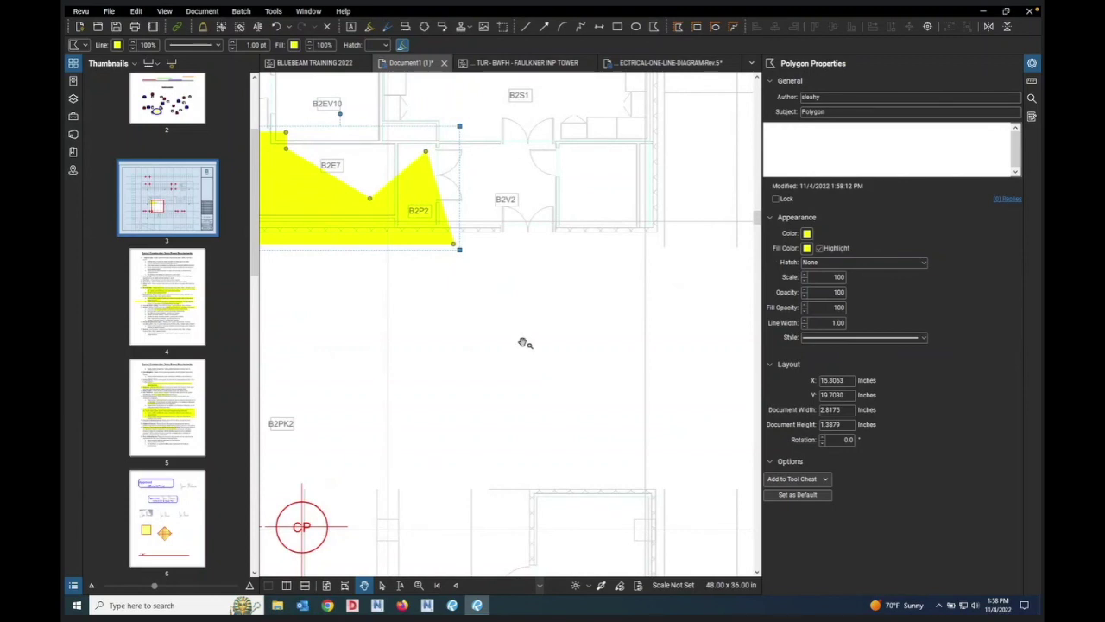
click(654, 27)
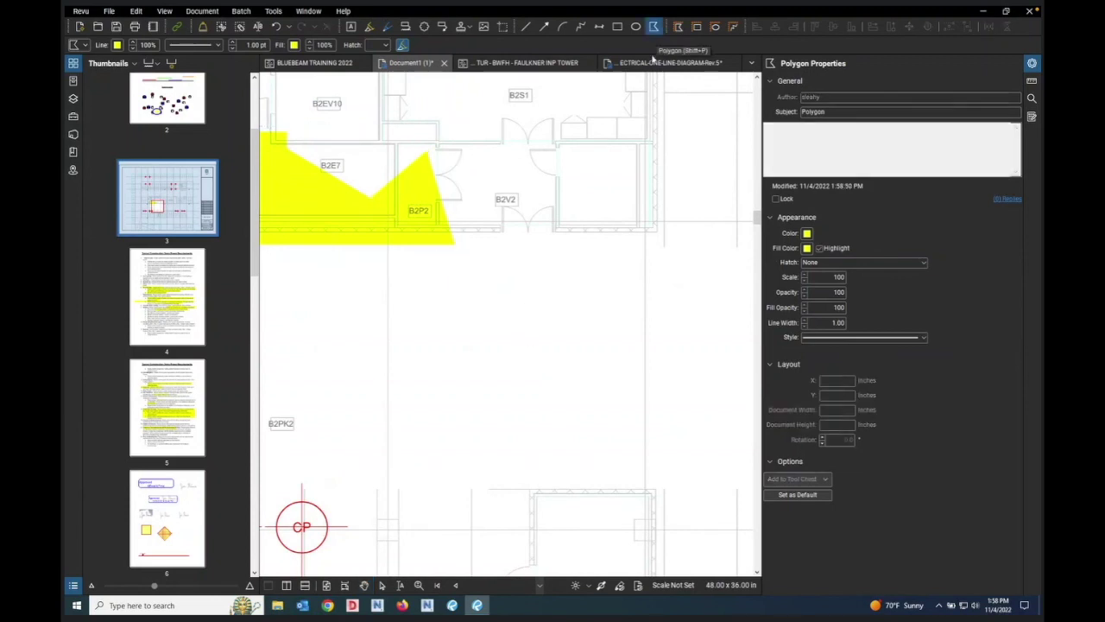
click(391, 391)
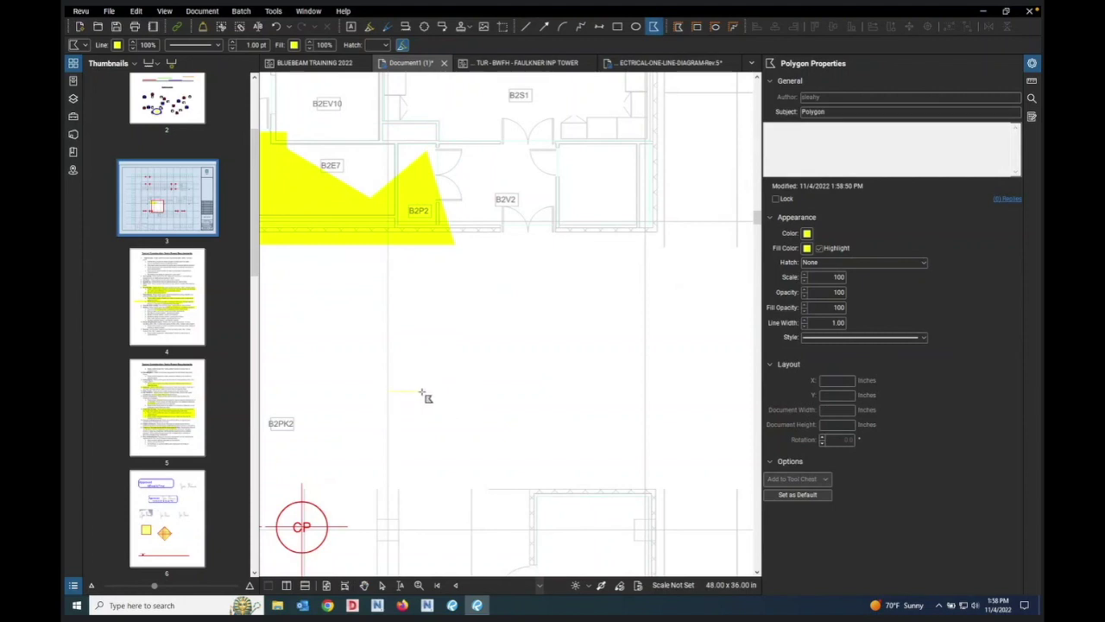
right_click(421, 394)
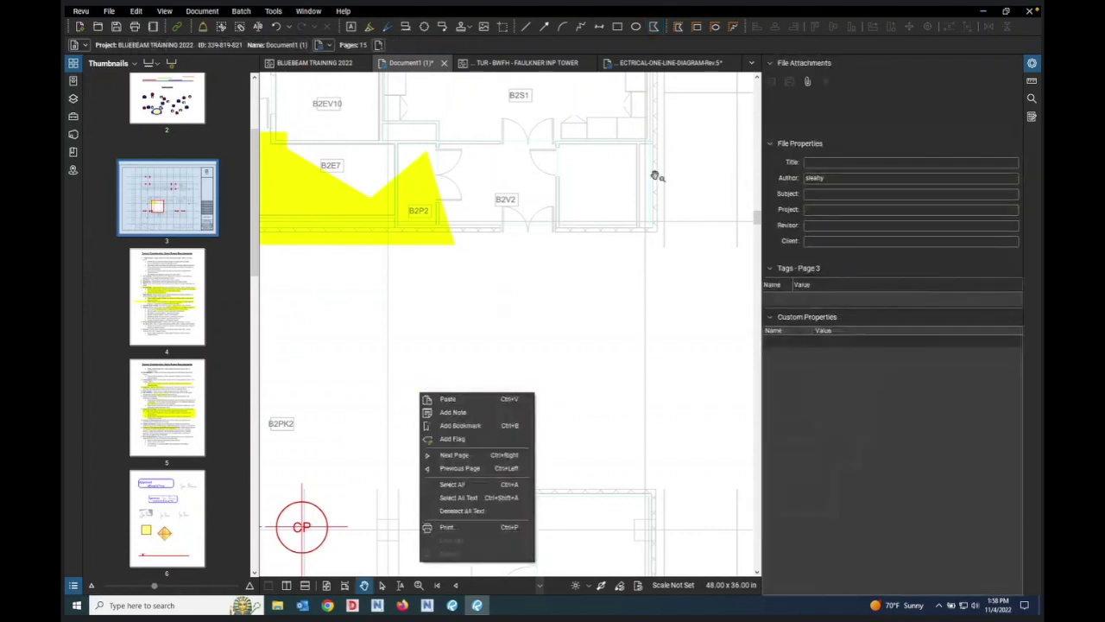
key(Escape)
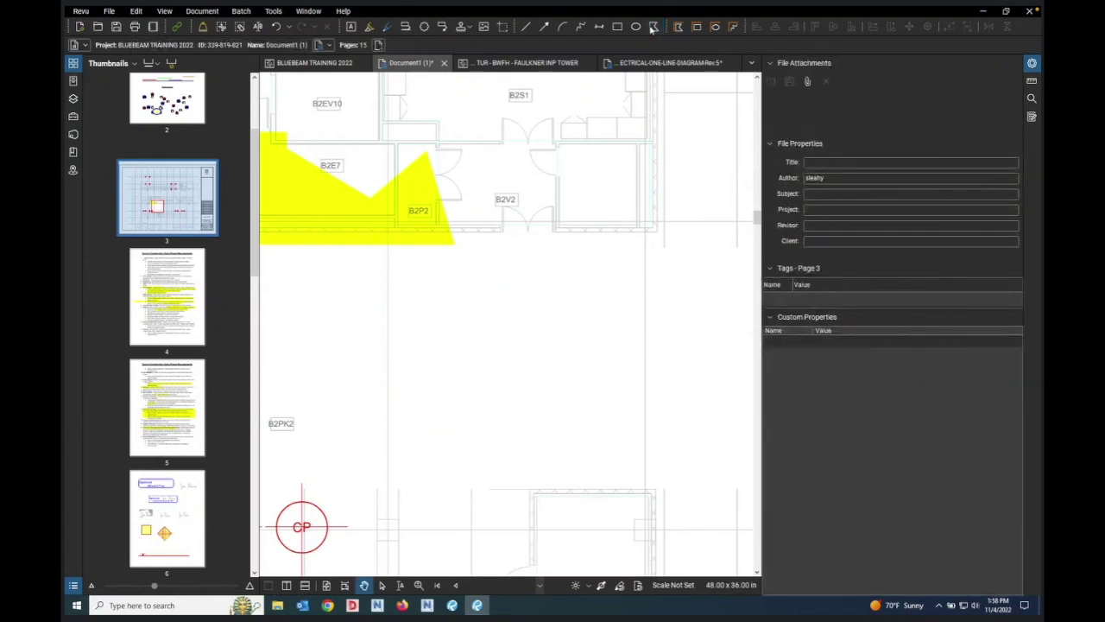
Step: Draw a five-sided polygon with red outline and yellow fill, about 4.04 by 1.41 inches, in the open area below room B2V2
click(654, 27)
click(806, 247)
click(809, 259)
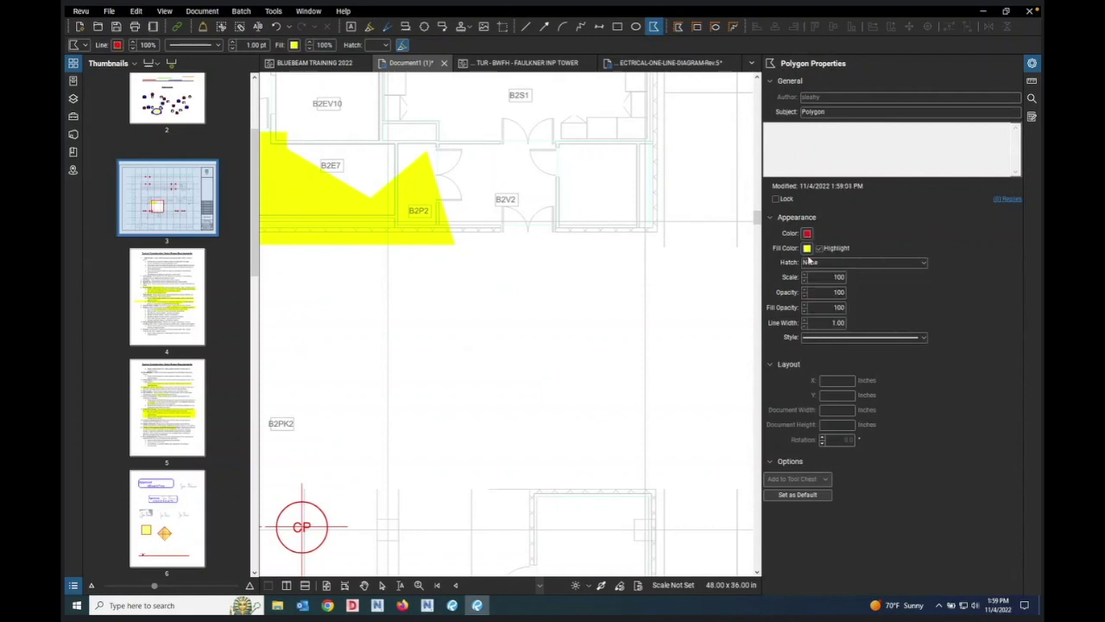
click(388, 390)
shift+click(665, 415)
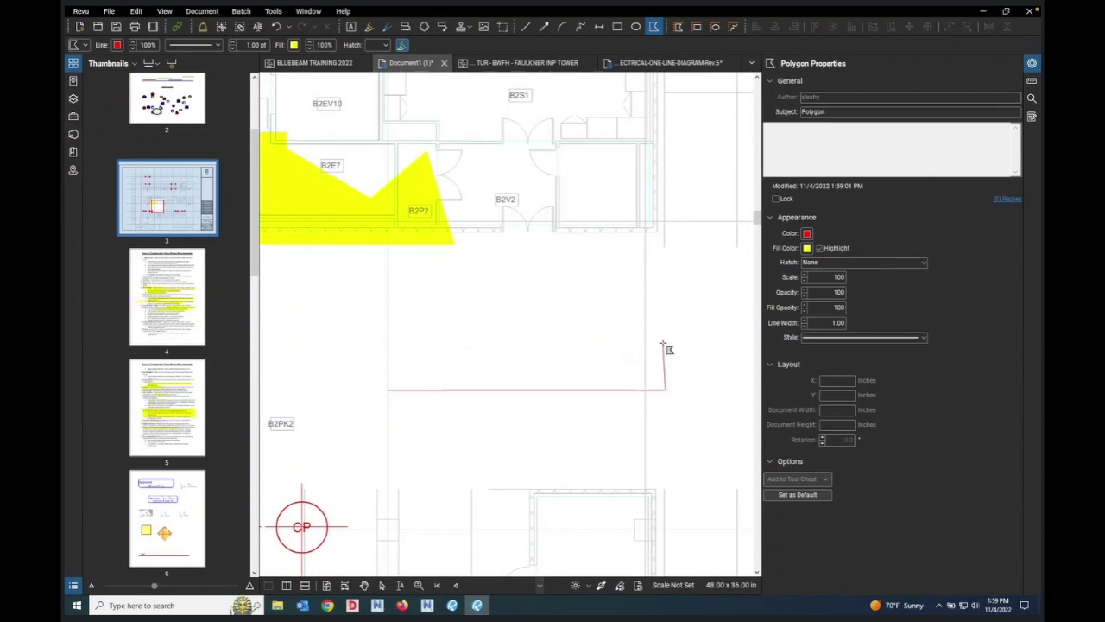
click(676, 278)
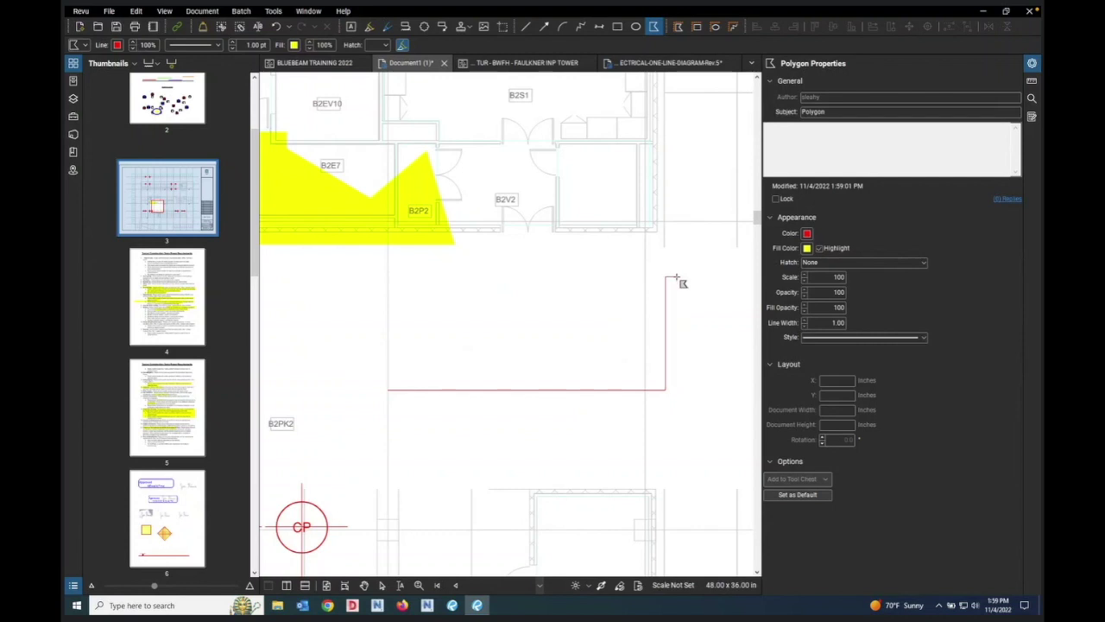
click(418, 289)
double_click(341, 316)
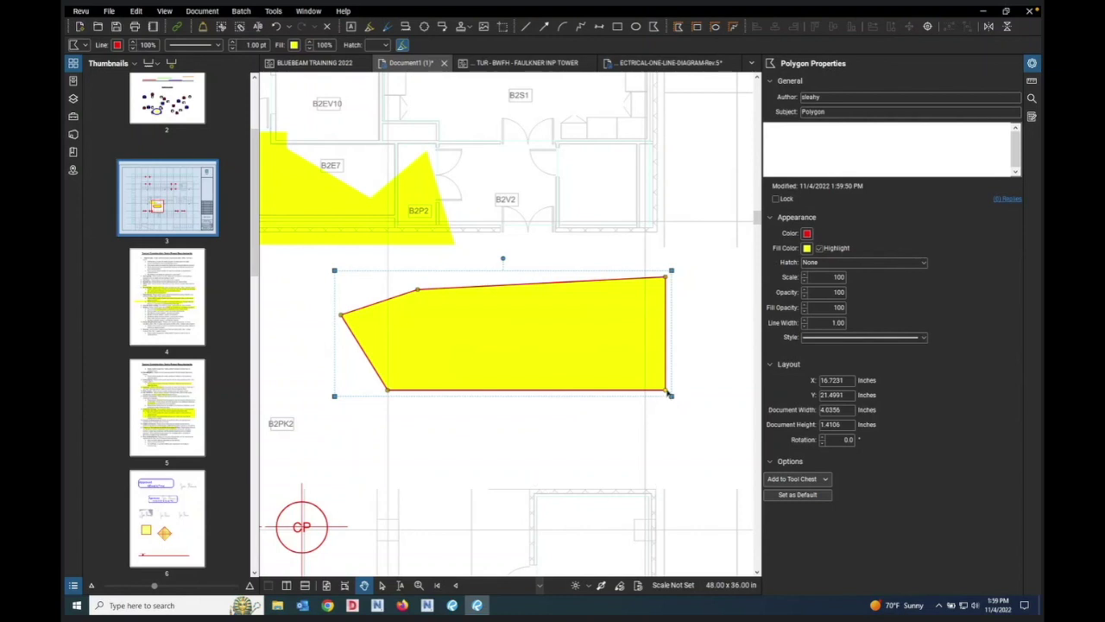
Step: Add one control point on each side of the red-outlined polygon's lower-right corner, a short distance along the bottom and right edges
right_click(666, 393)
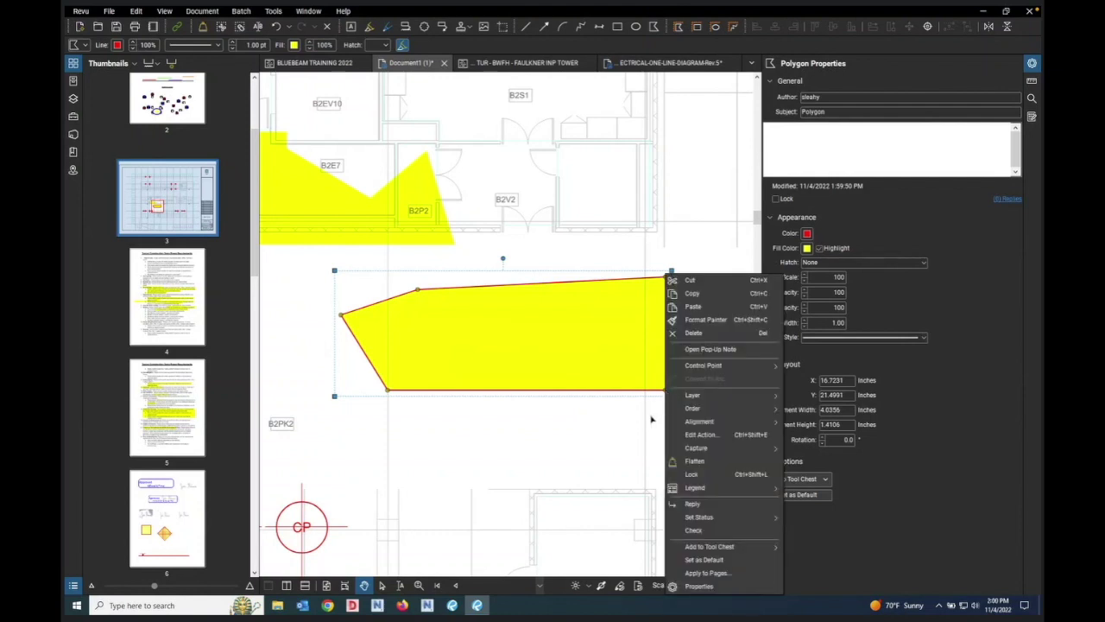
scroll(630, 411, up, 3)
scroll(501, 429, up, 2)
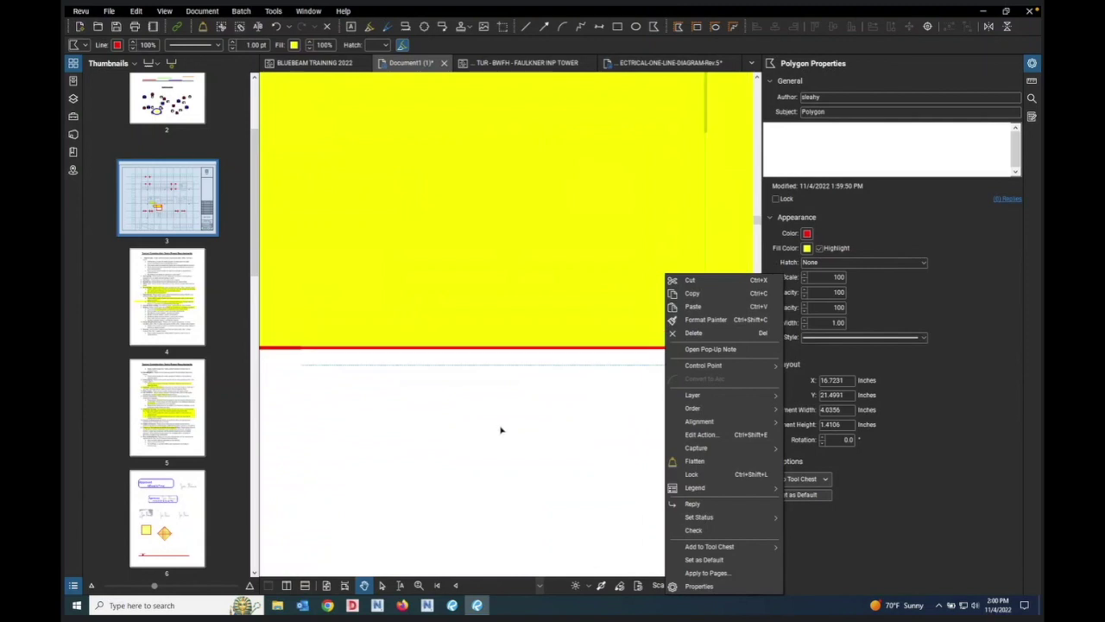
scroll(499, 430, down, 4)
scroll(500, 430, up, 3)
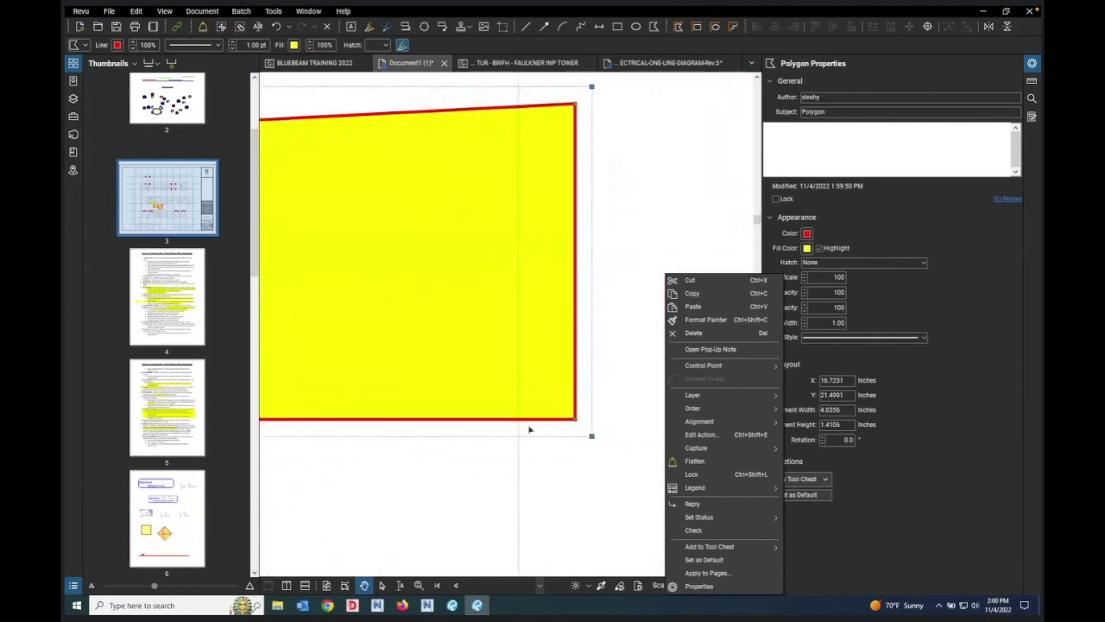
key(Escape)
right_click(535, 424)
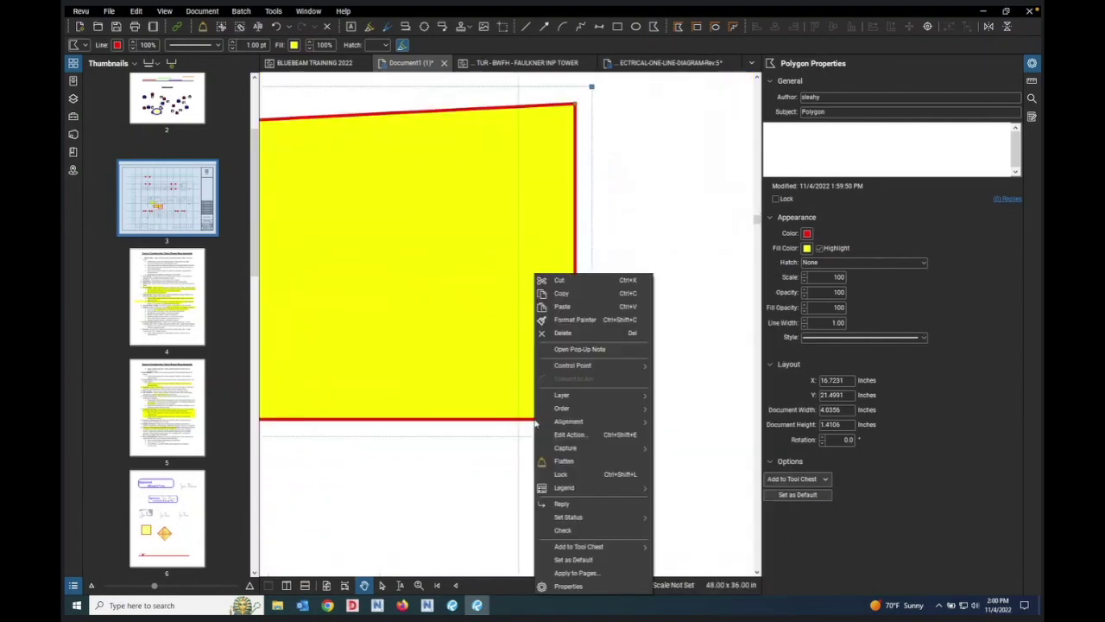
mouse_move(615, 365)
click(677, 366)
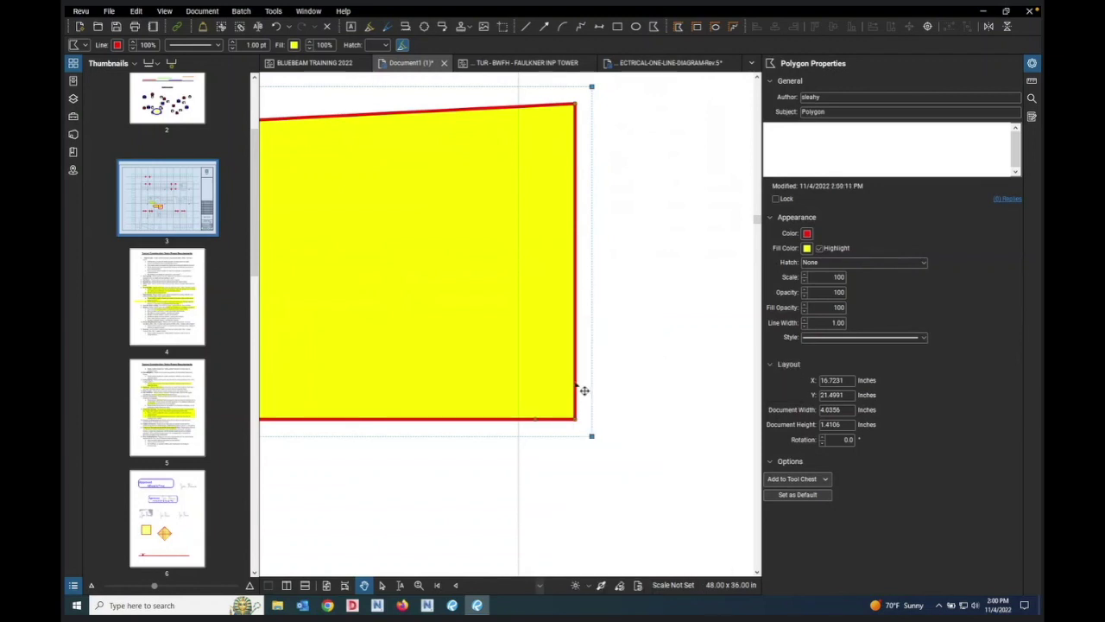
right_click(576, 386)
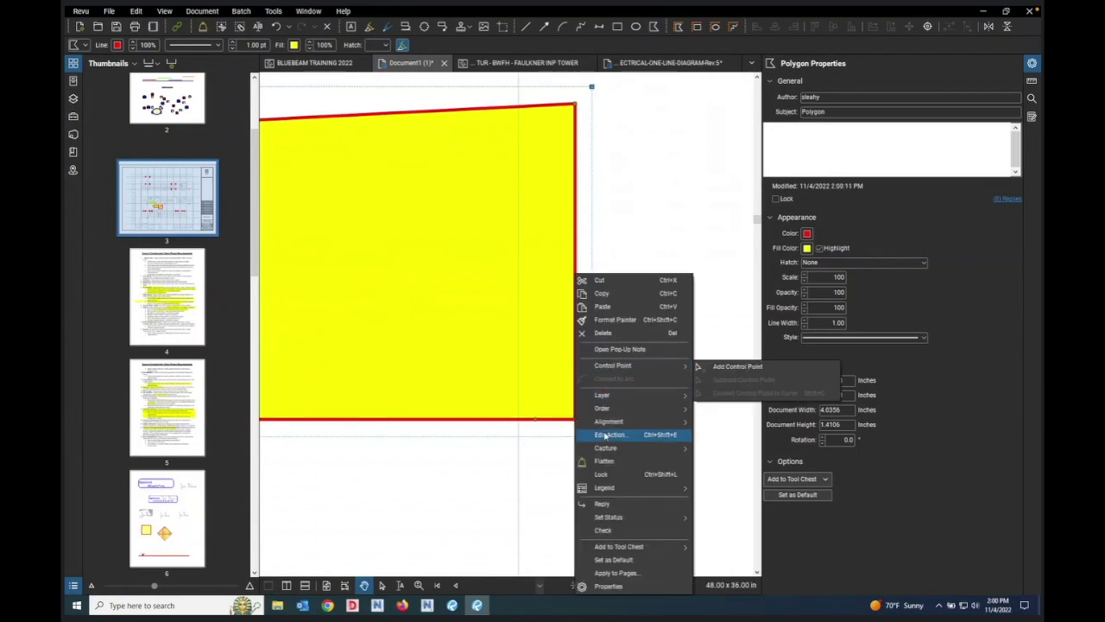
mouse_move(607, 368)
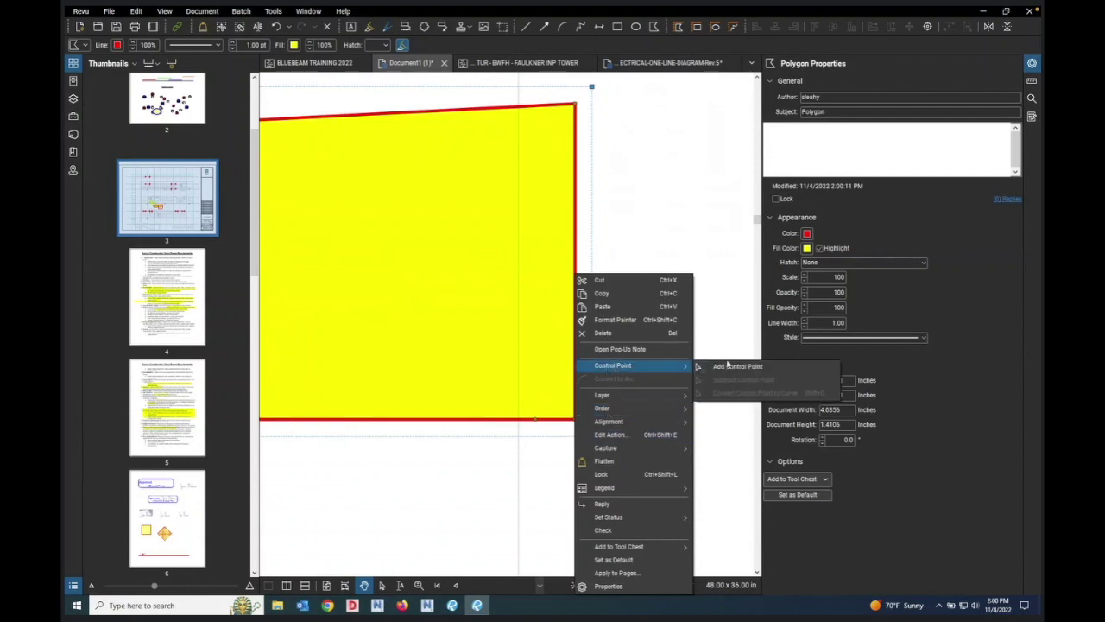
click(729, 367)
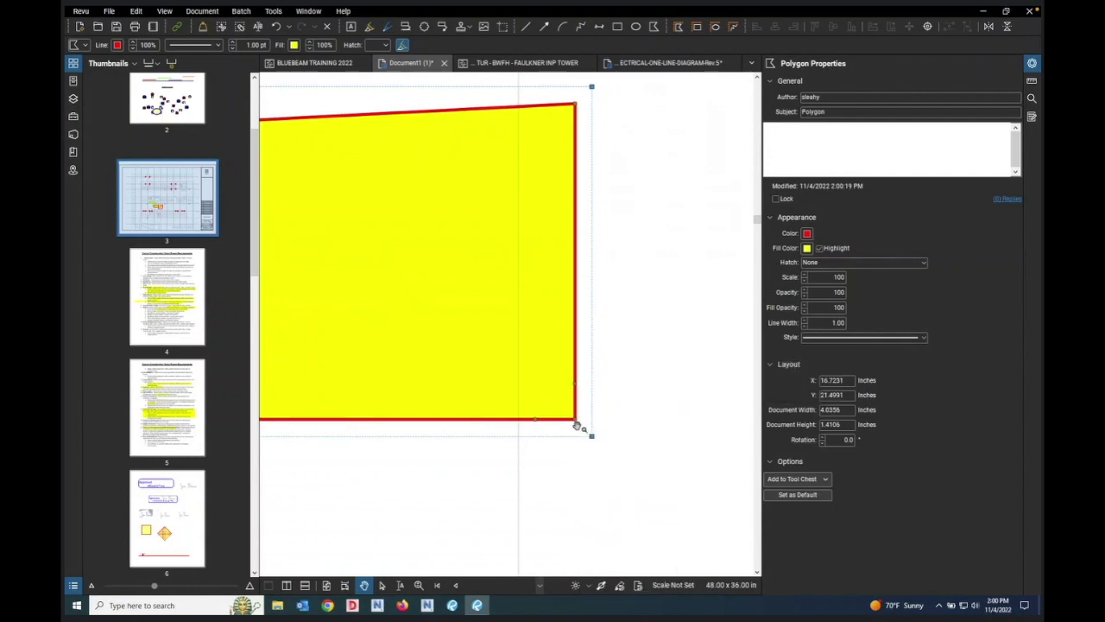
Step: Subtract the control point at the red-outlined polygon's lower-right corner to leave a chamfered edge
right_click(576, 420)
mouse_move(671, 371)
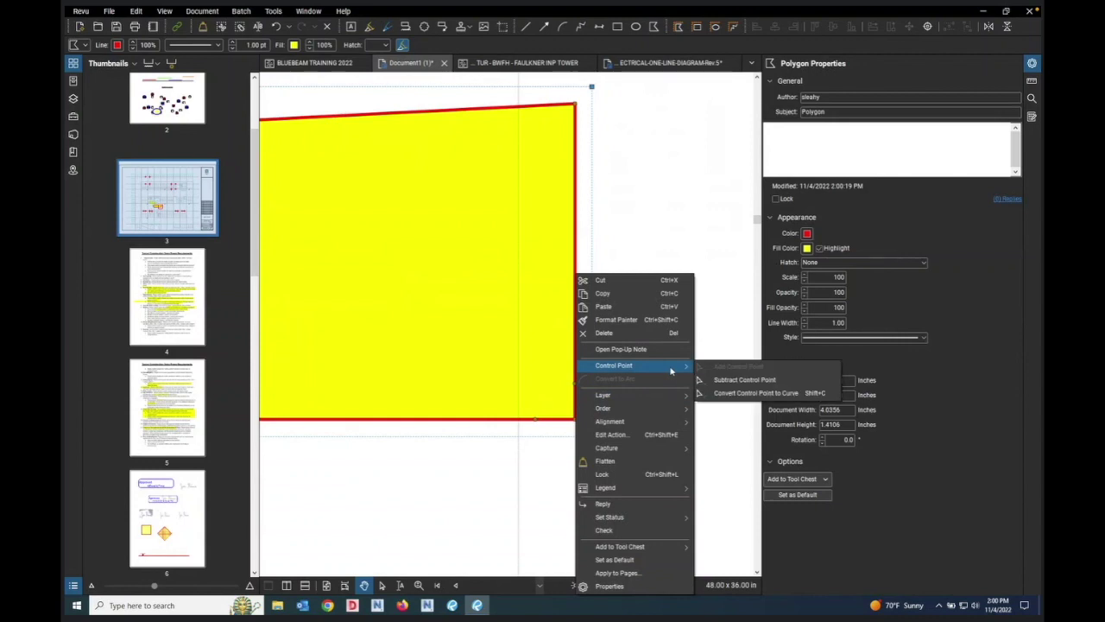
click(725, 380)
click(574, 418)
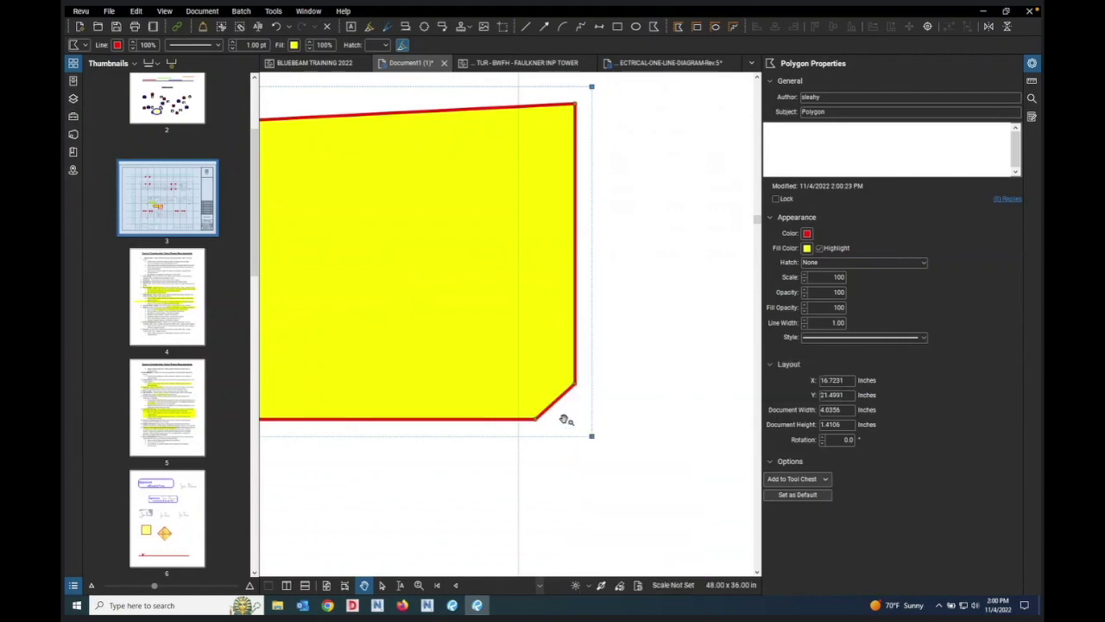
Step: Convert the chamfered lower-right edge to an arc and reselect the red-outlined polygon
right_click(555, 406)
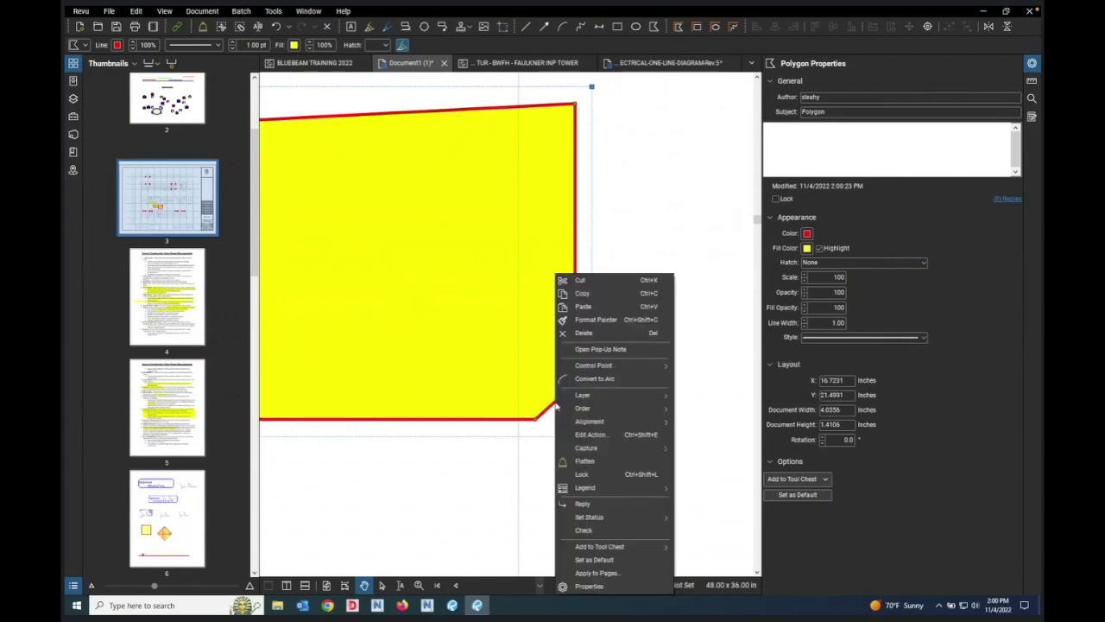
click(601, 379)
click(637, 483)
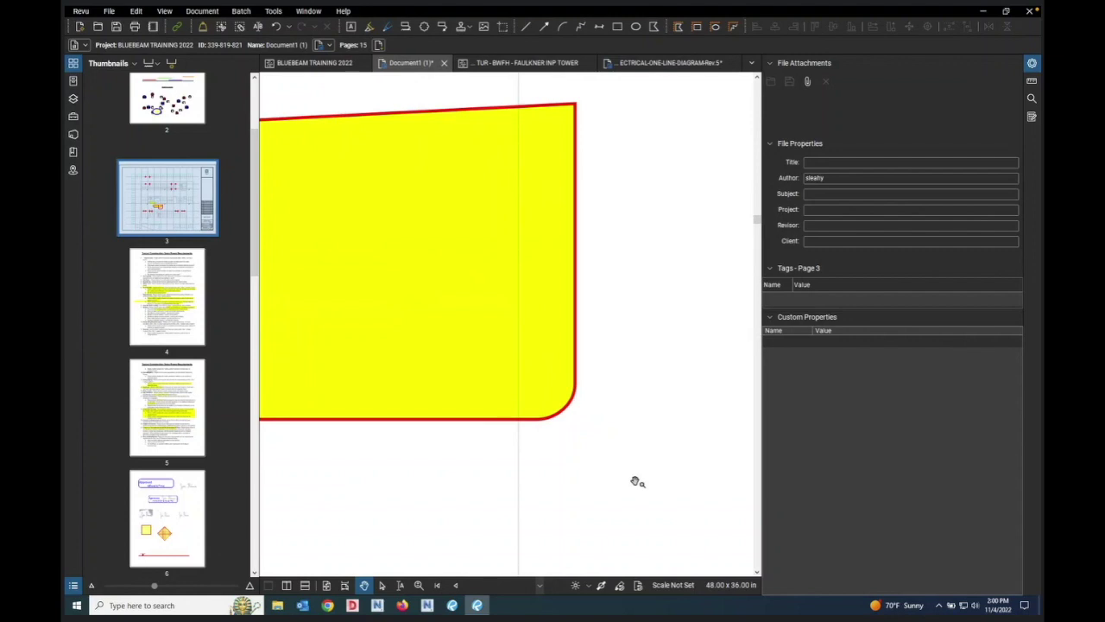
click(489, 383)
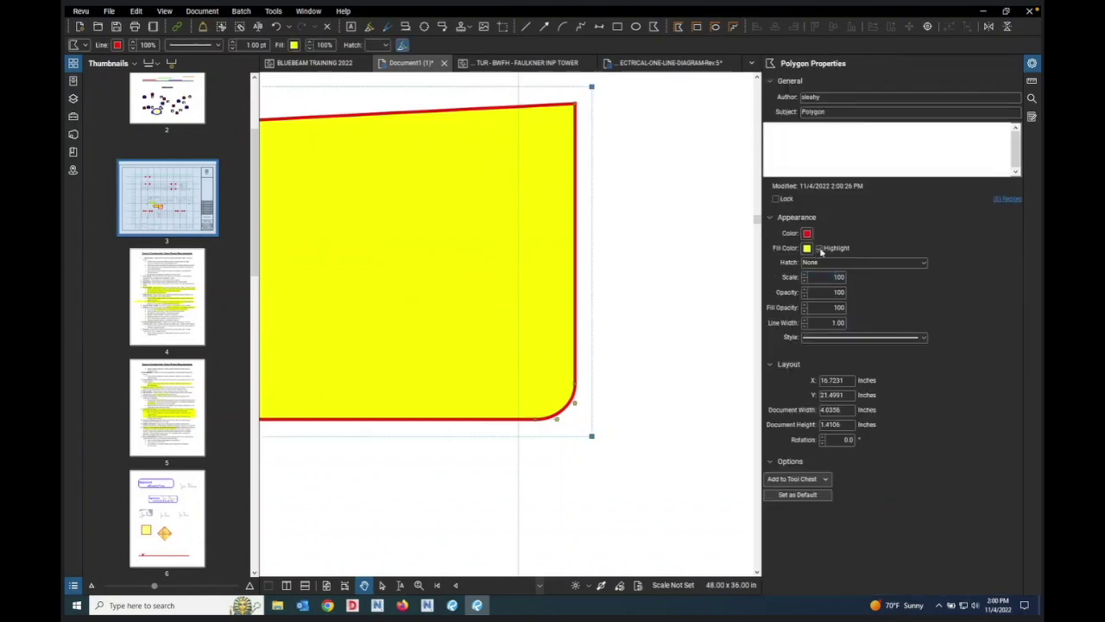
Step: Apply the Weave hatch pattern to the selected red-outlined yellow polygon
click(923, 263)
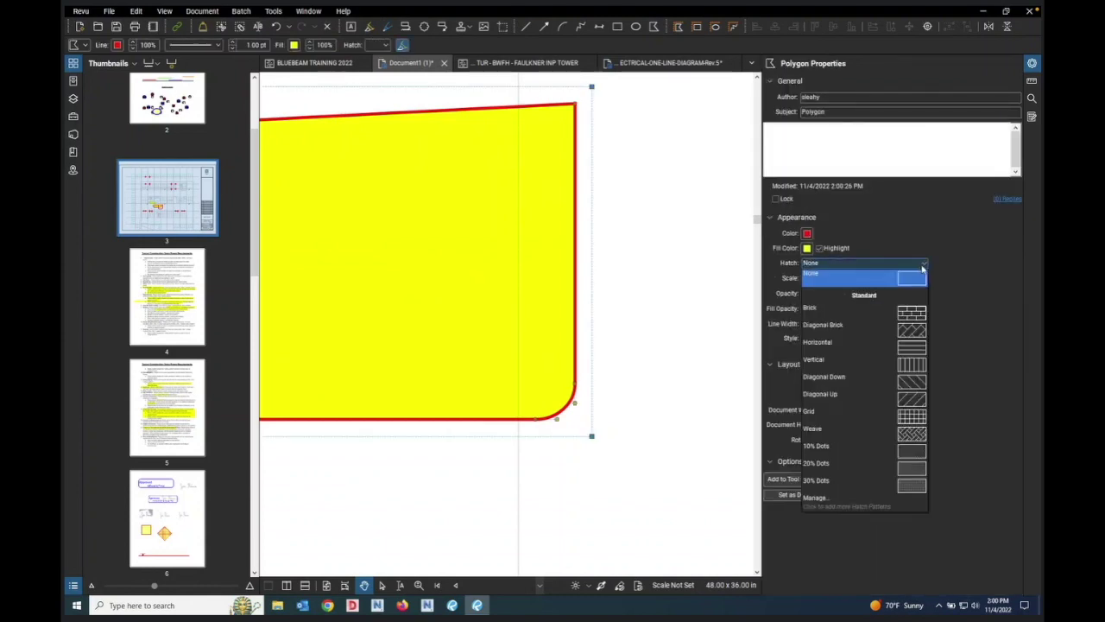
click(922, 430)
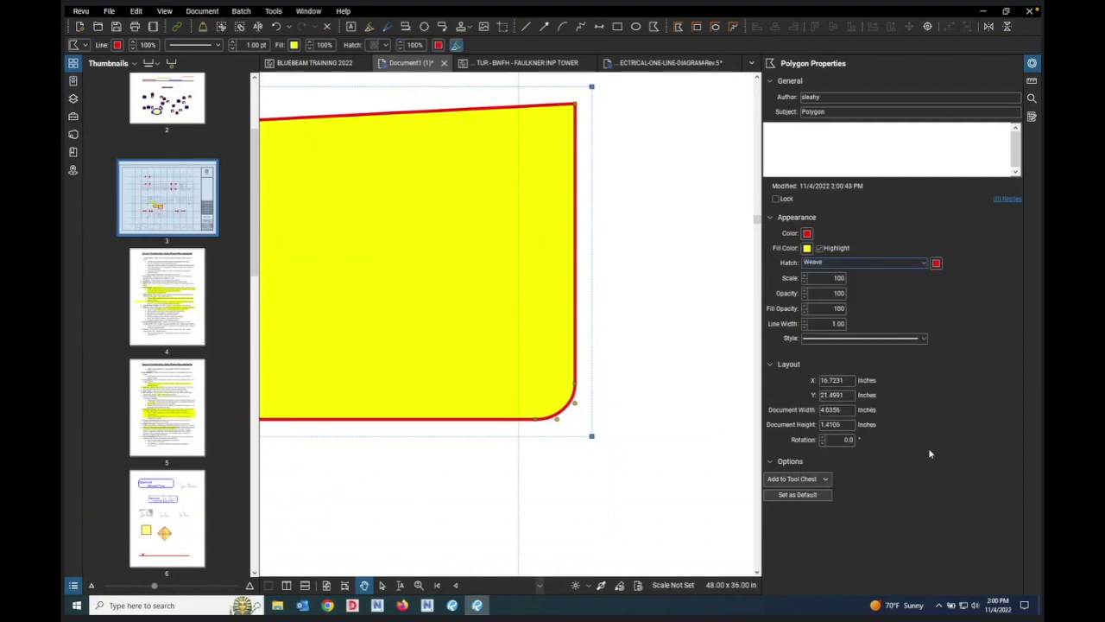
scroll(671, 415, down, 3)
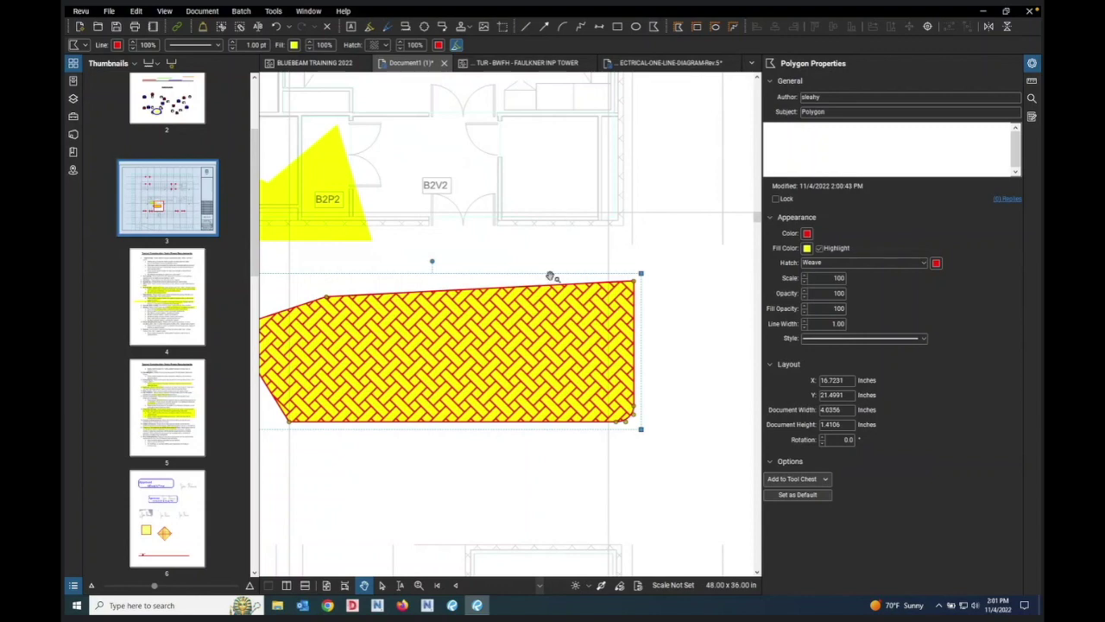
scroll(688, 278, down, 1)
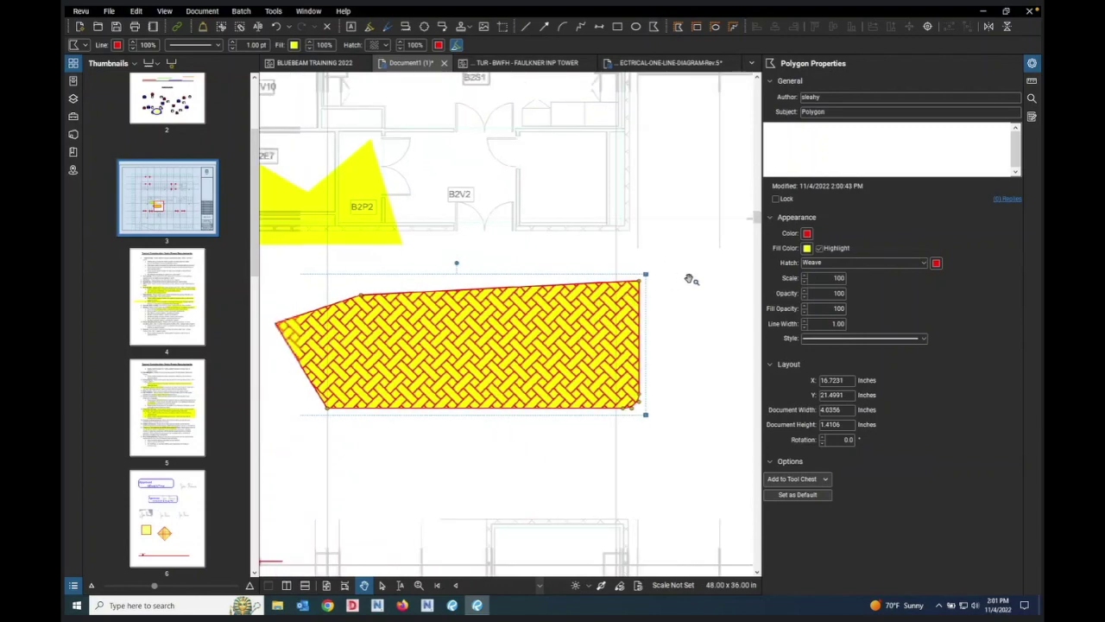
scroll(694, 259, down, 2)
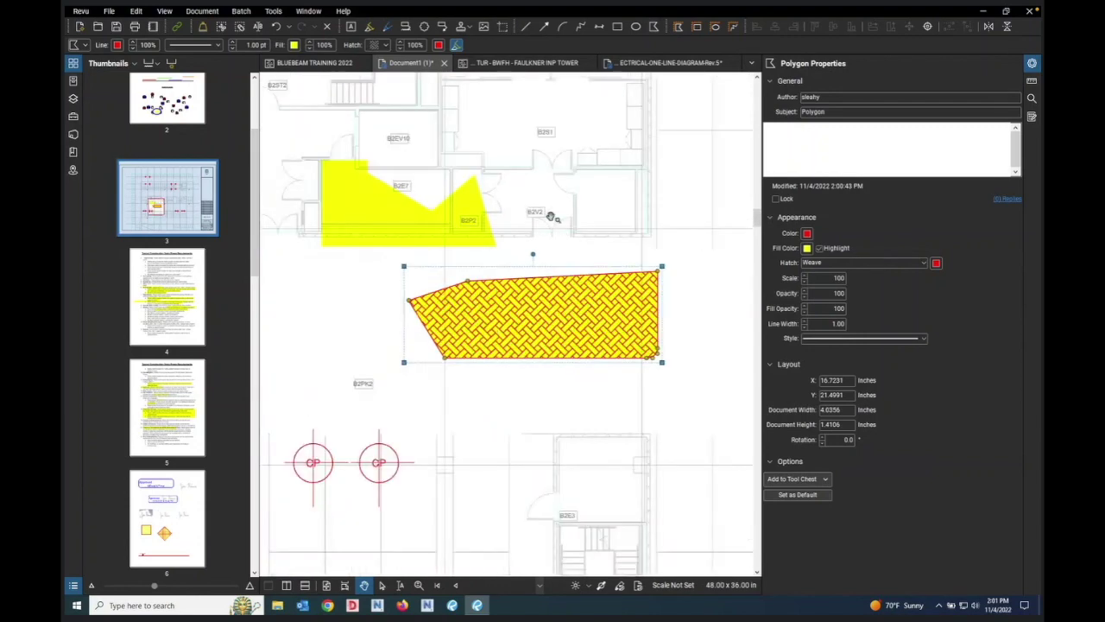
Step: Start a Polygon Sketch to Scale at room B2S1 and apply the preset scale 1/8" = 1'-0" to the current page
click(678, 26)
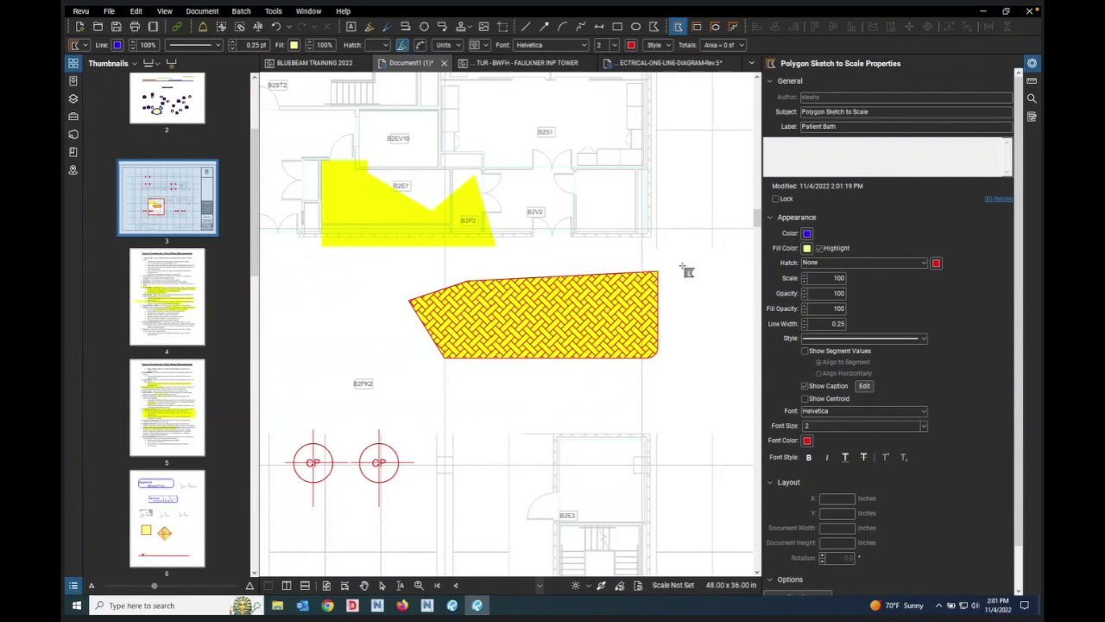
scroll(696, 245, down, 3)
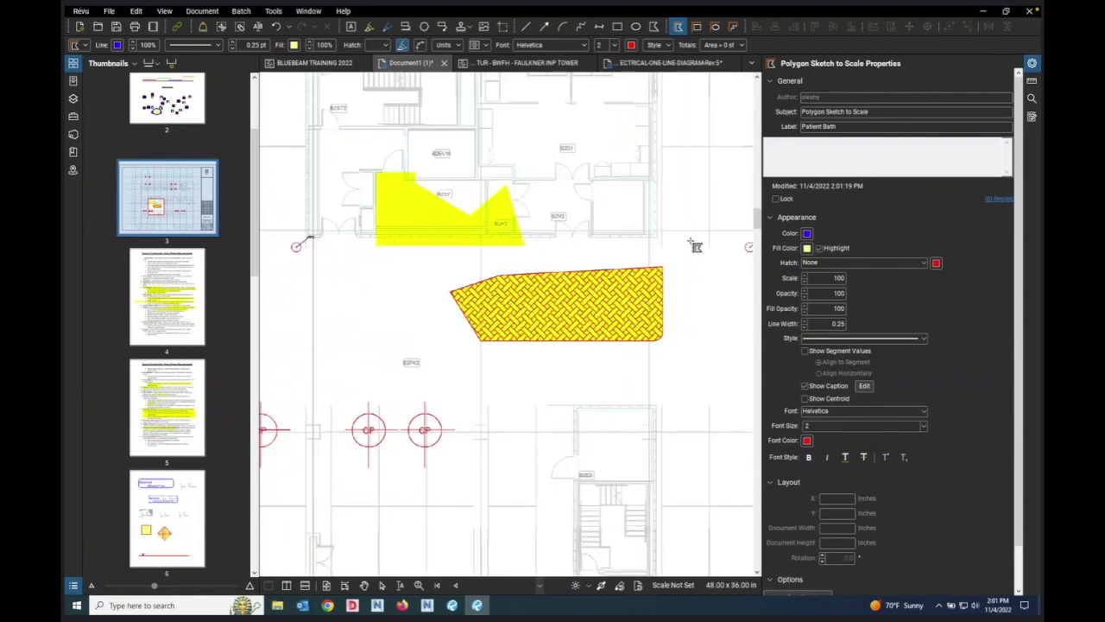
scroll(693, 416, up, 3)
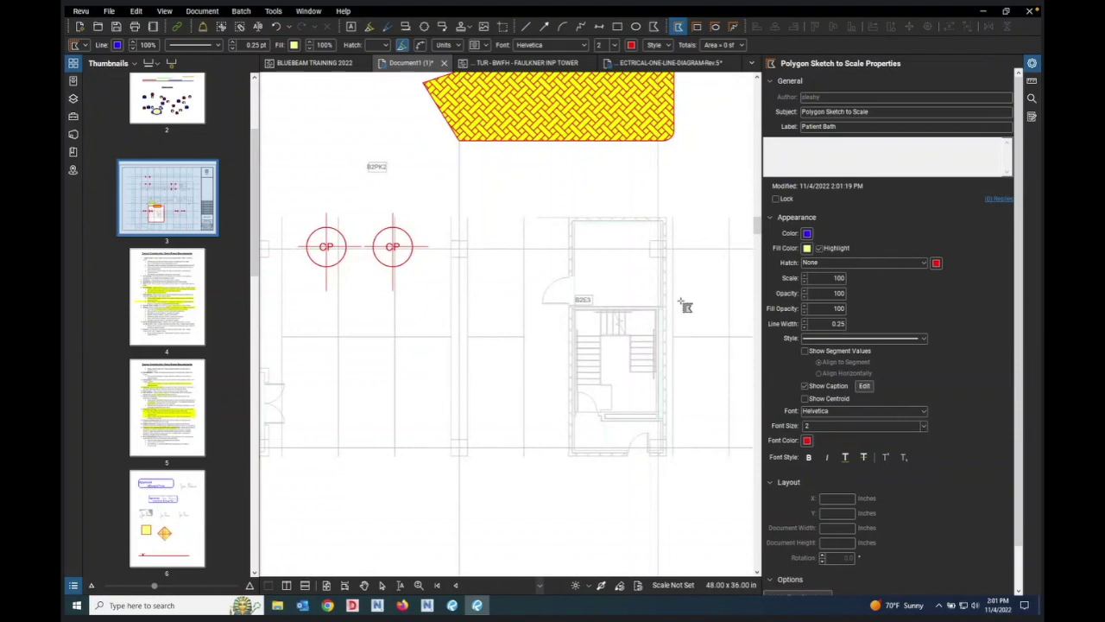
scroll(667, 371, down, 4)
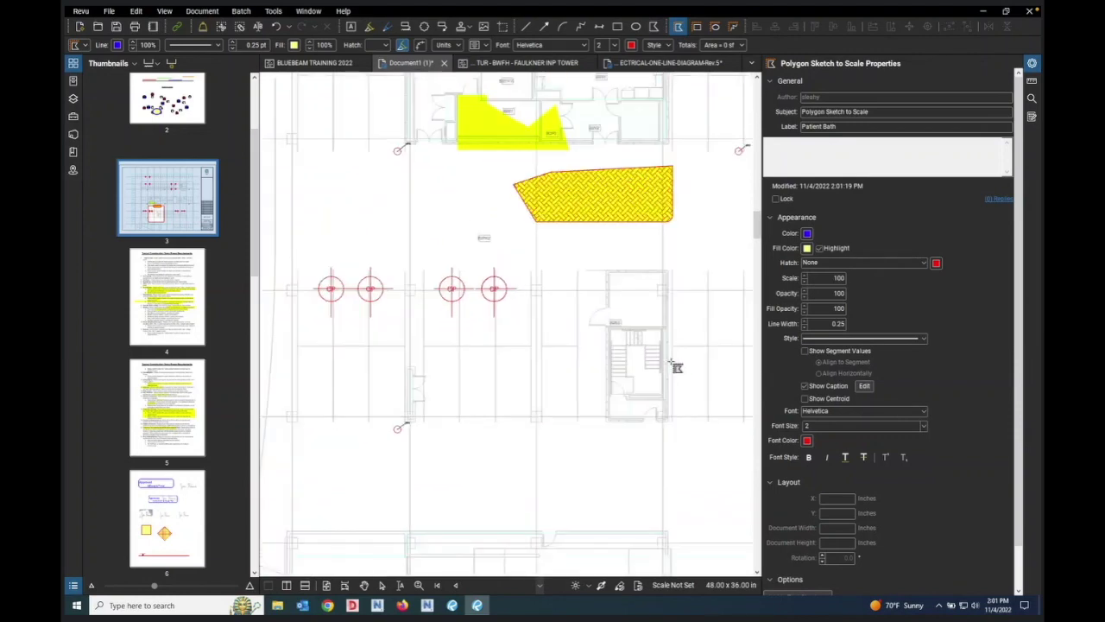
scroll(492, 395, up, 5)
scroll(486, 396, down, 5)
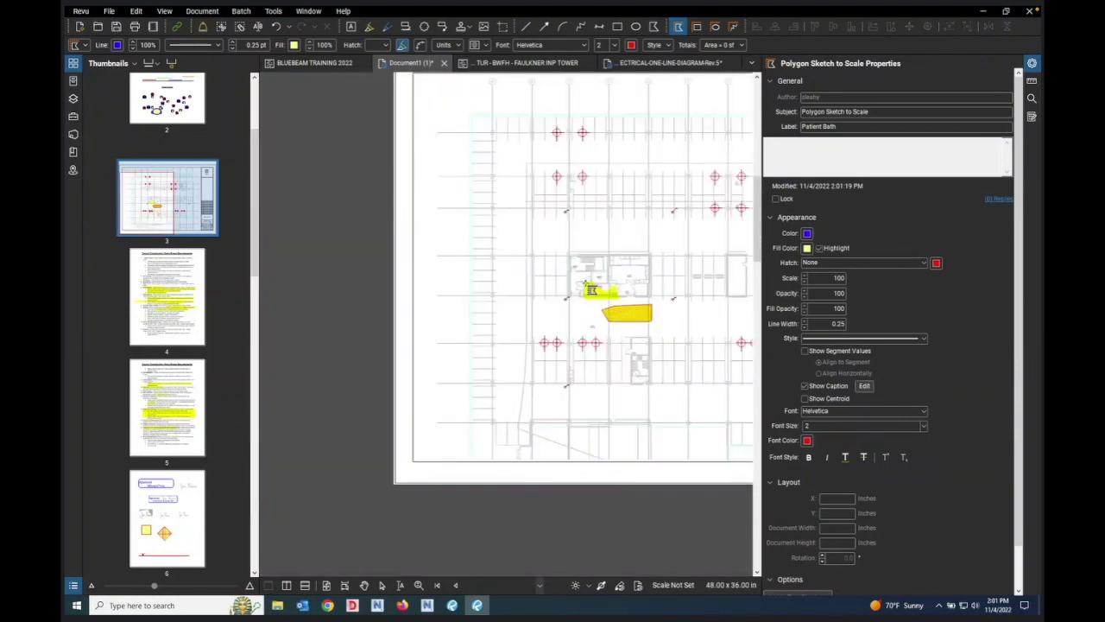
scroll(696, 284, up, 3)
scroll(693, 285, up, 3)
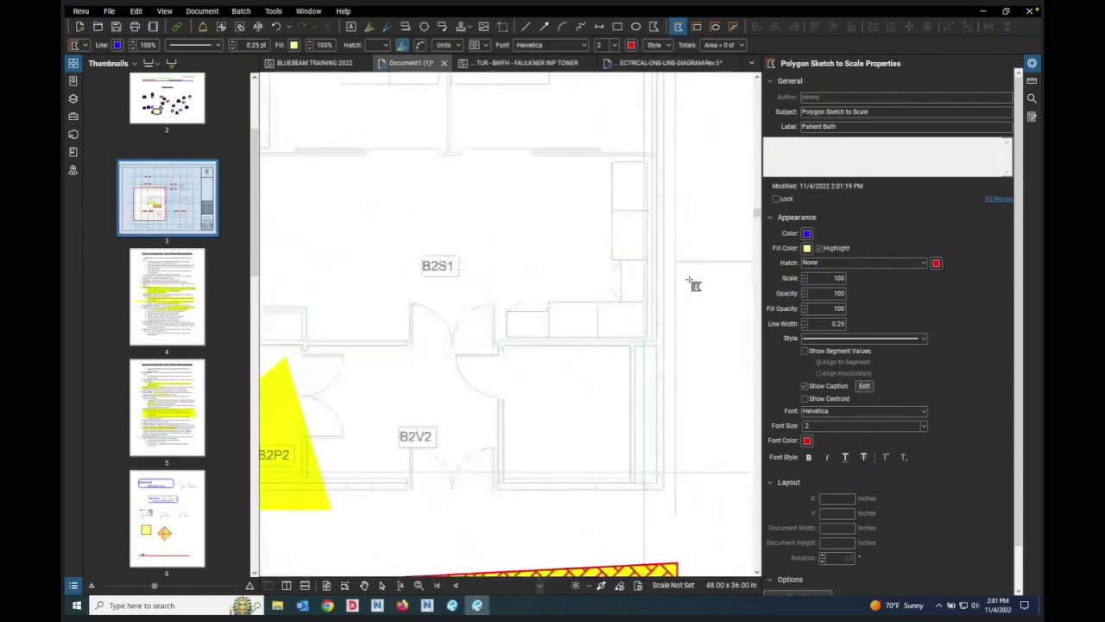
scroll(694, 284, down, 3)
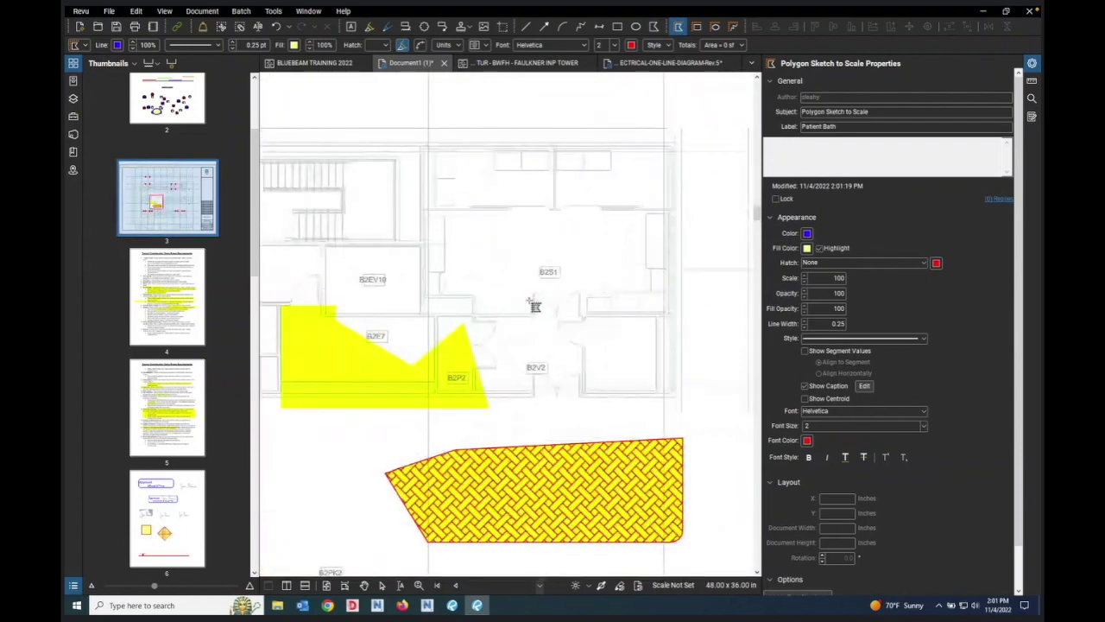
scroll(533, 304, up, 2)
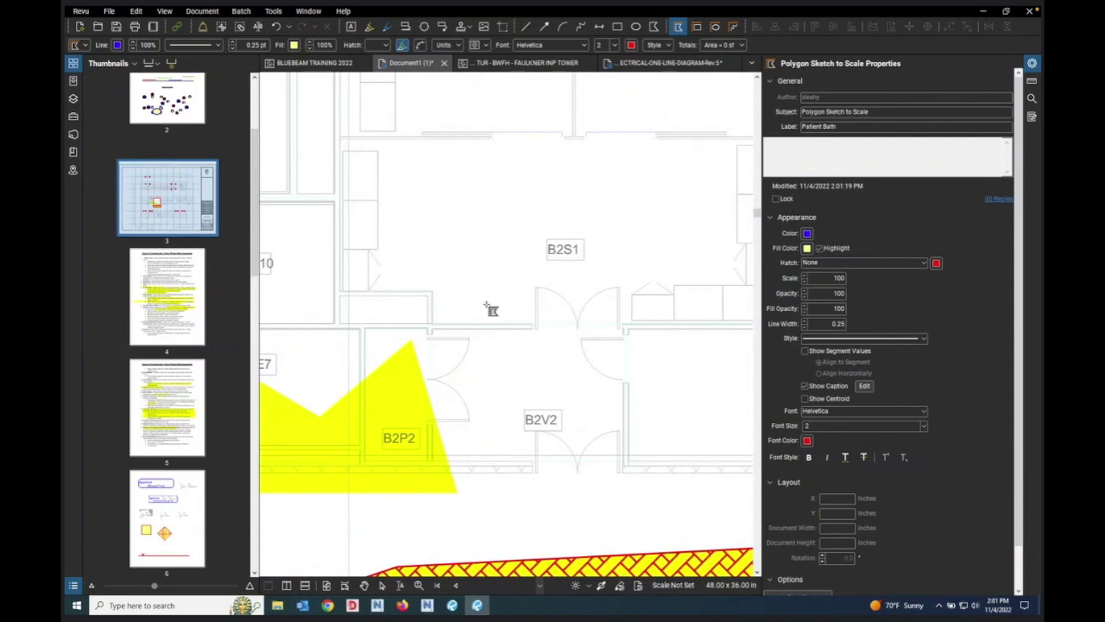
scroll(534, 328, up, 2)
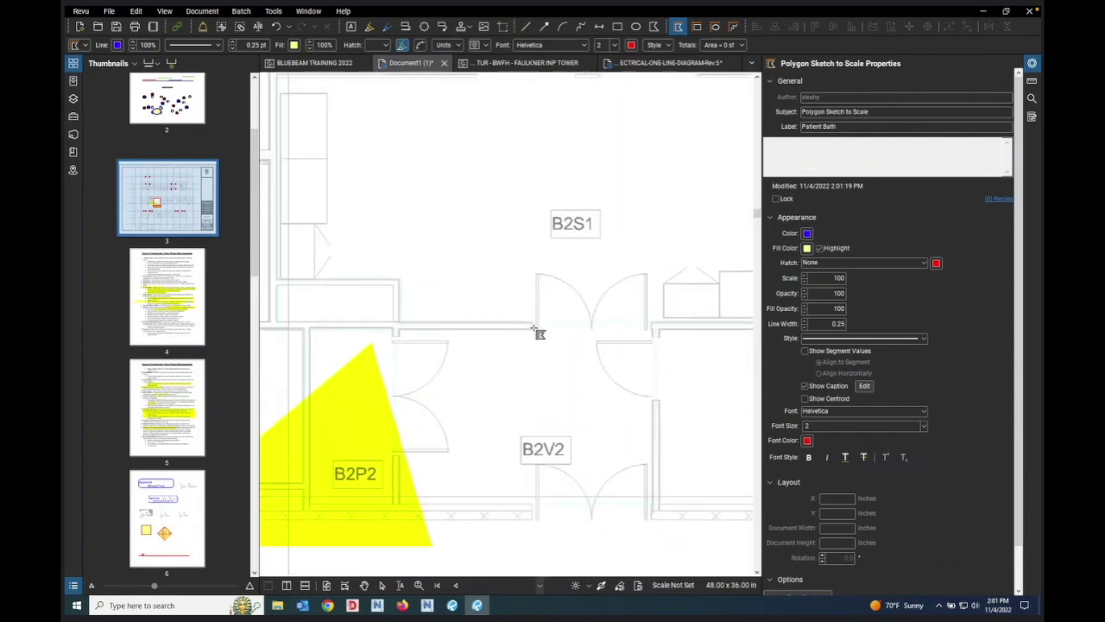
click(380, 325)
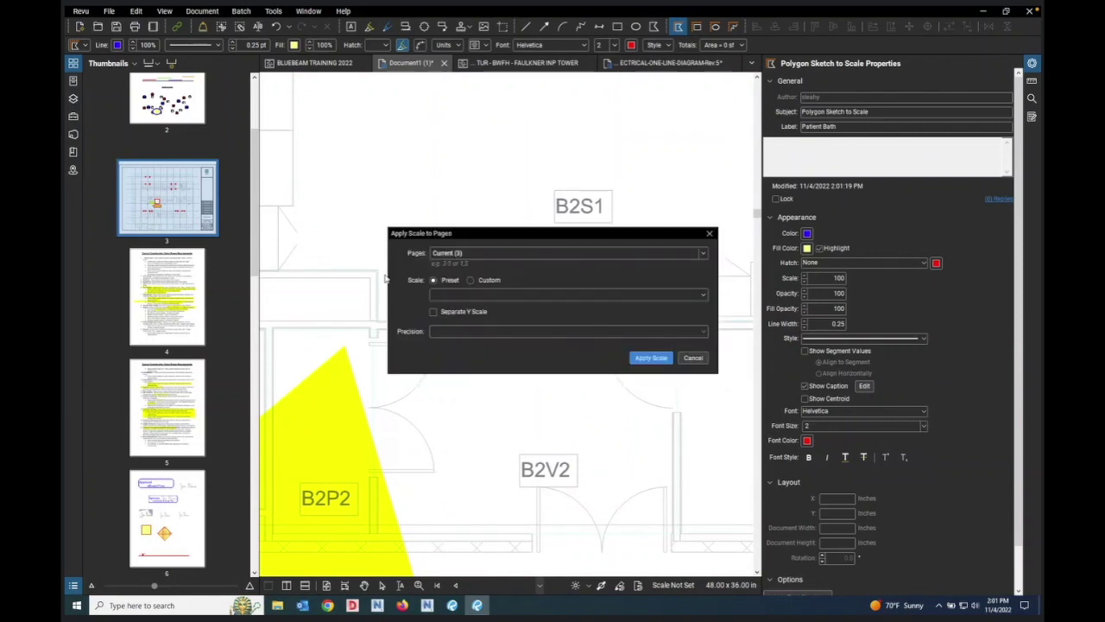
click(472, 295)
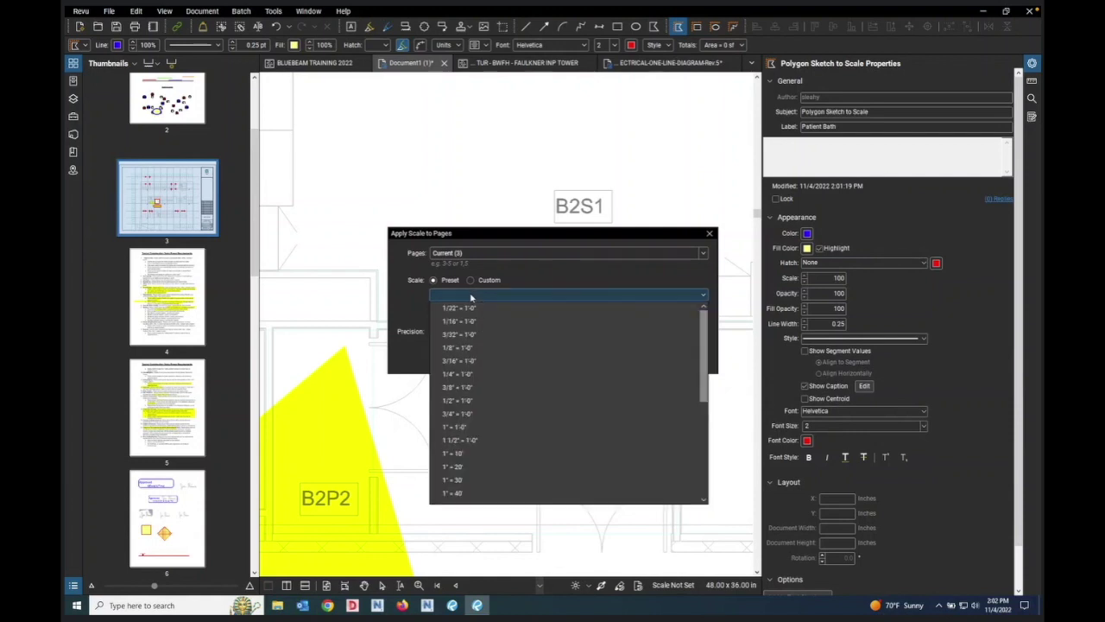
click(458, 348)
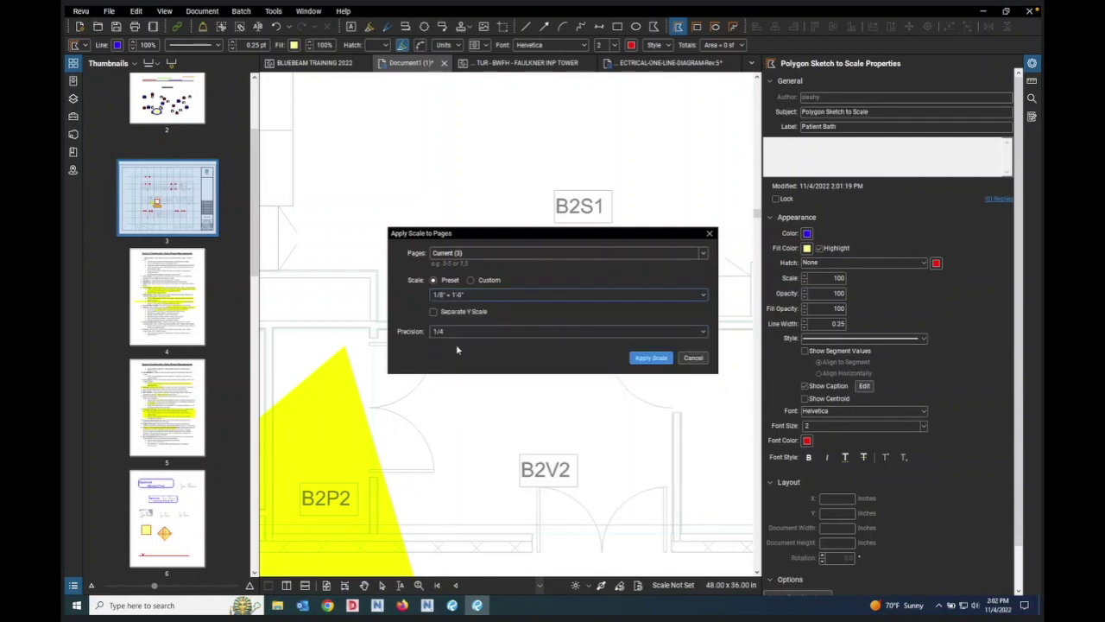
click(647, 358)
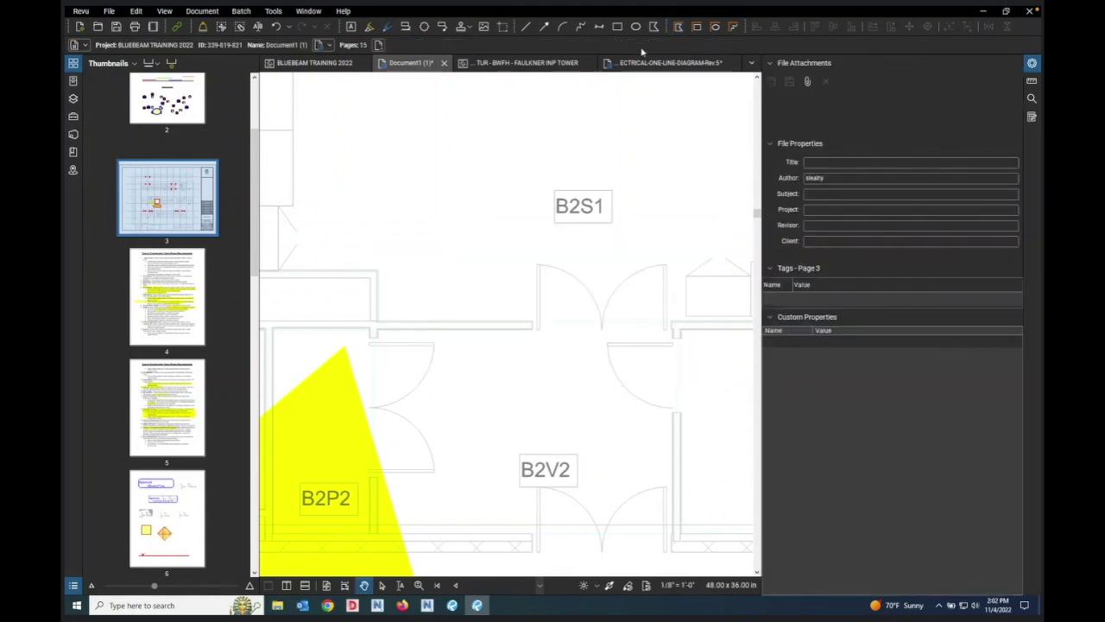
Step: Sketch a to-scale polygon along the walls of room B2S1, about 3.37 by 1.42 inches on the page, stepping around its lower-left notch
click(679, 27)
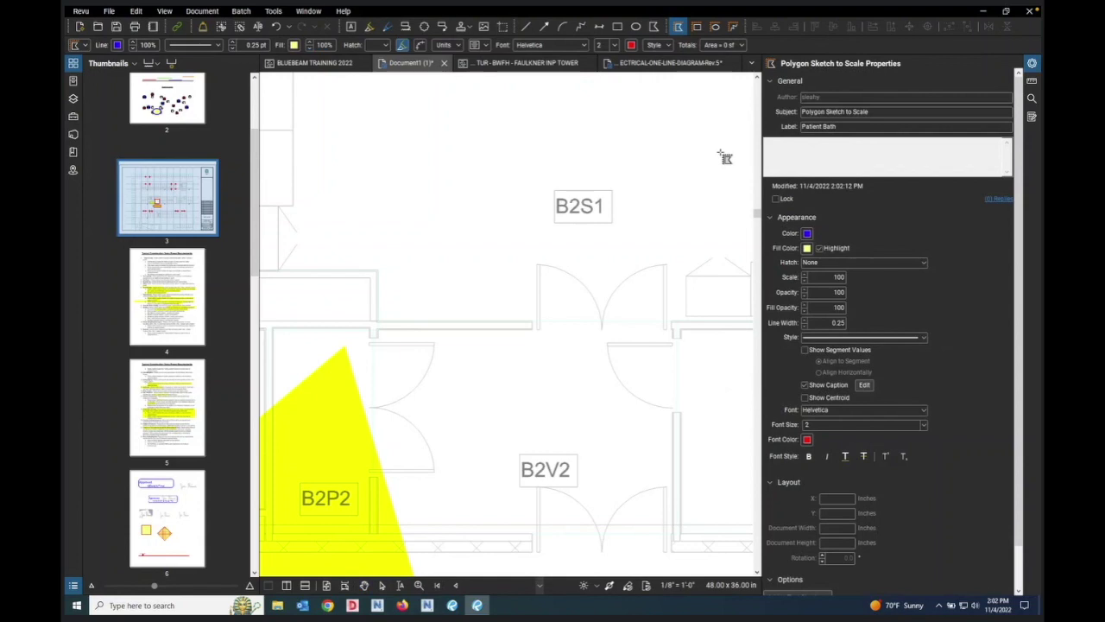
click(377, 321)
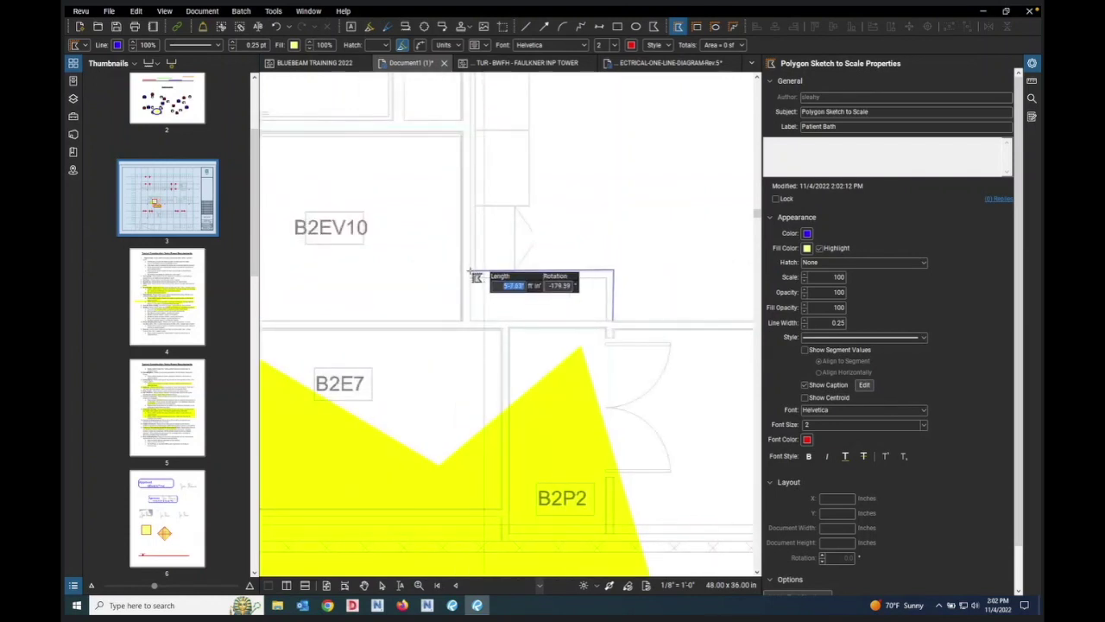
click(472, 272)
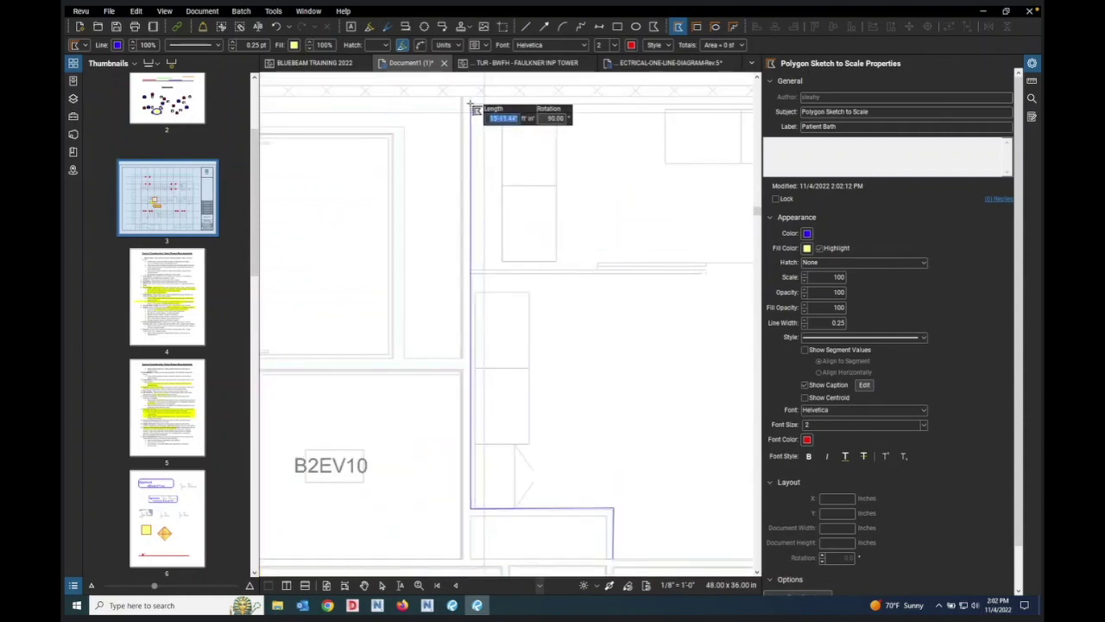
click(472, 274)
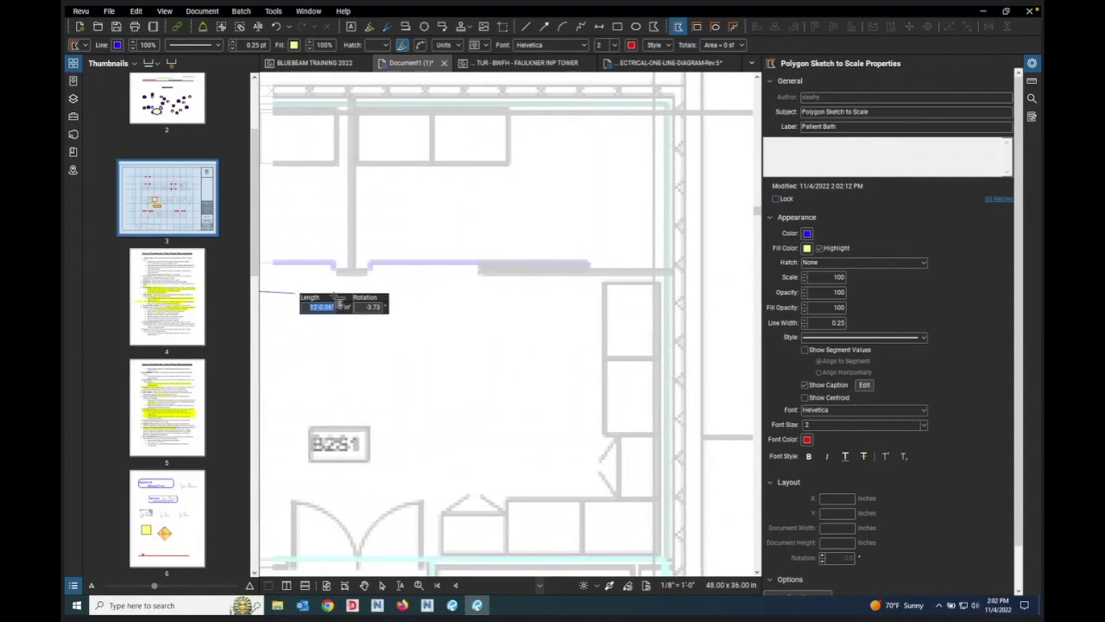
click(675, 275)
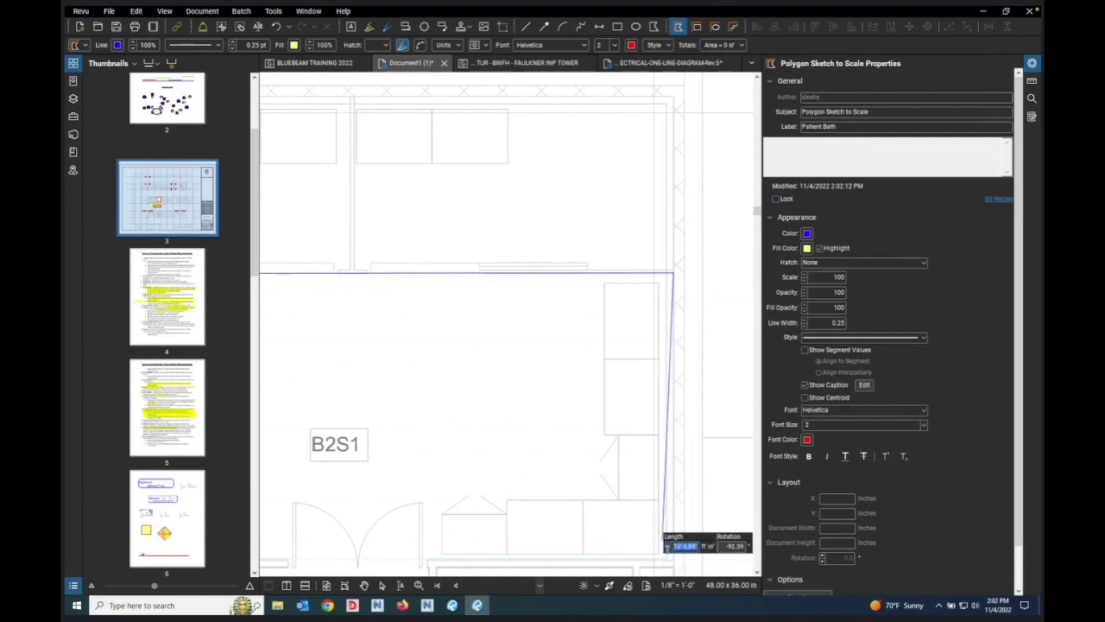
scroll(665, 527, down, 5)
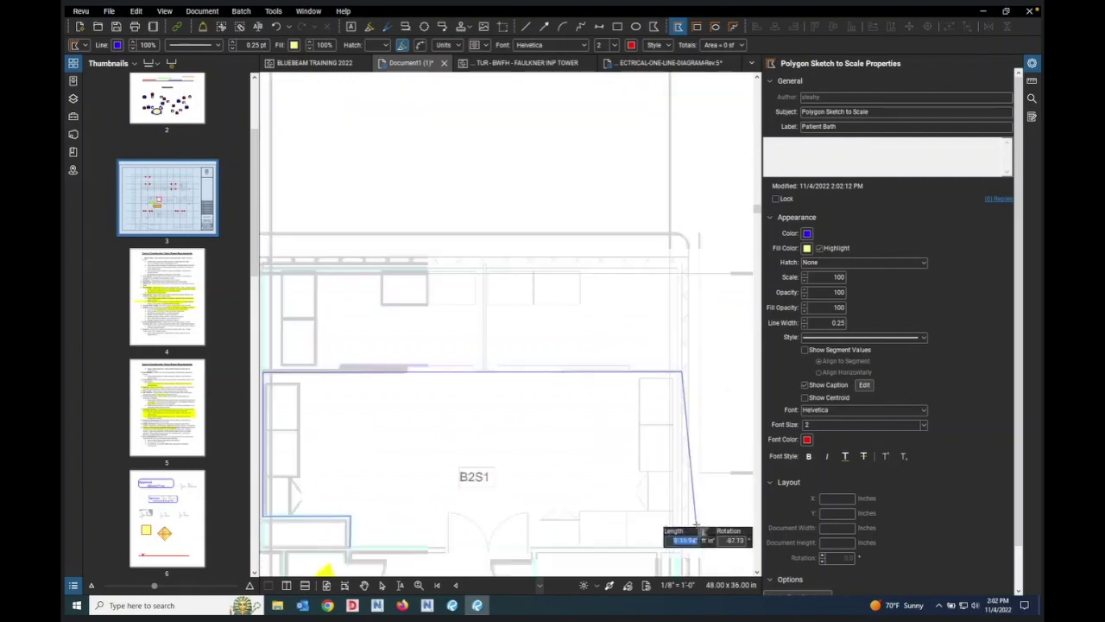
scroll(639, 373, up, 5)
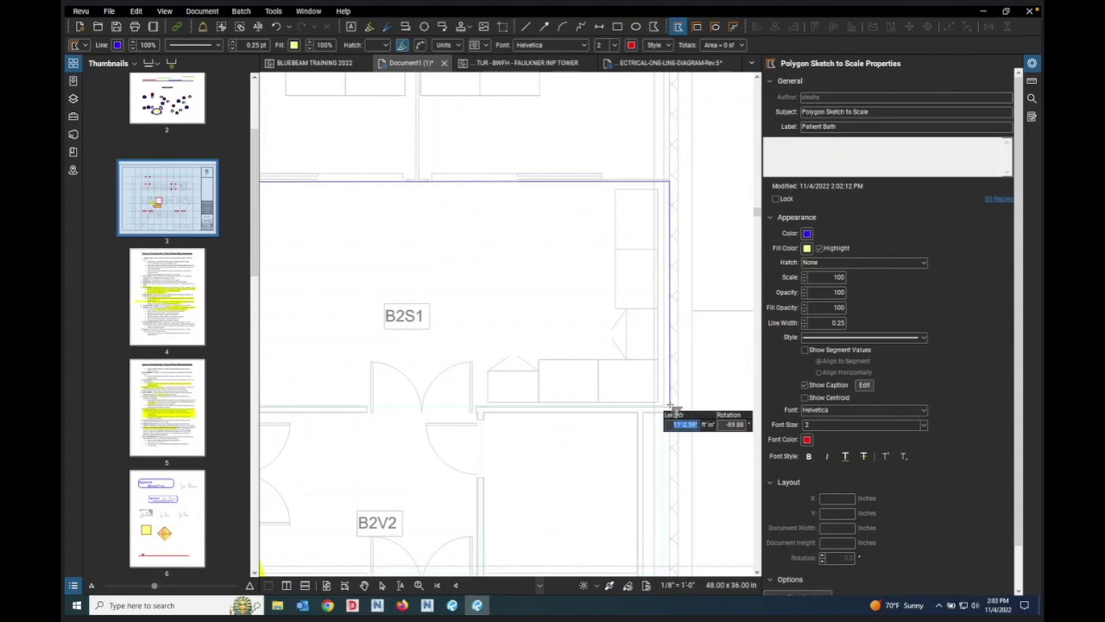
click(672, 409)
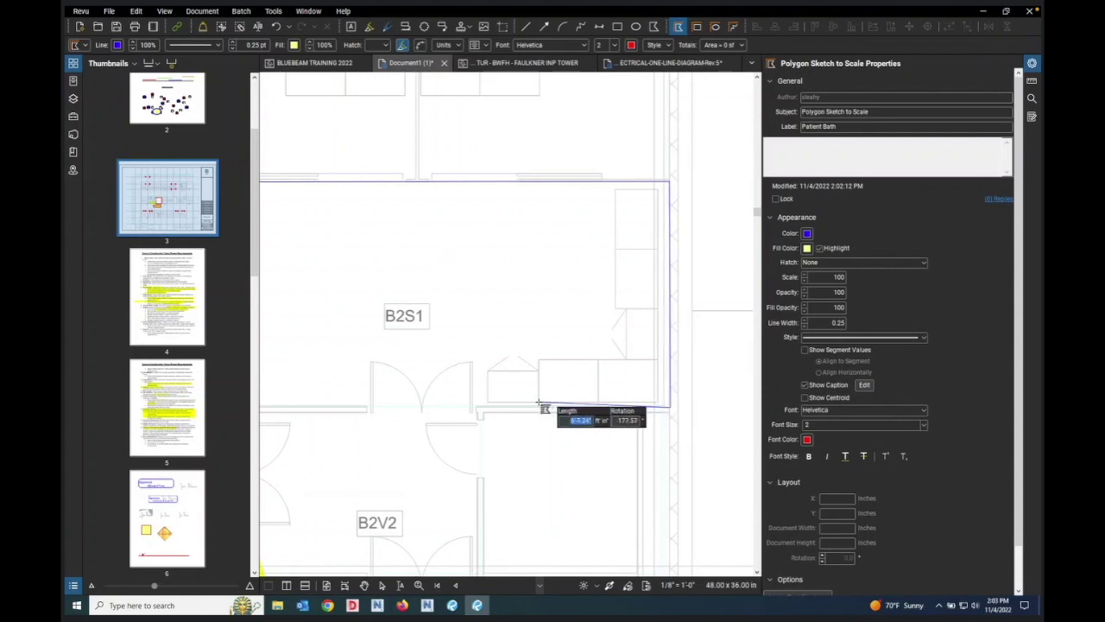
scroll(617, 391, down, 3)
scroll(596, 393, up, 2)
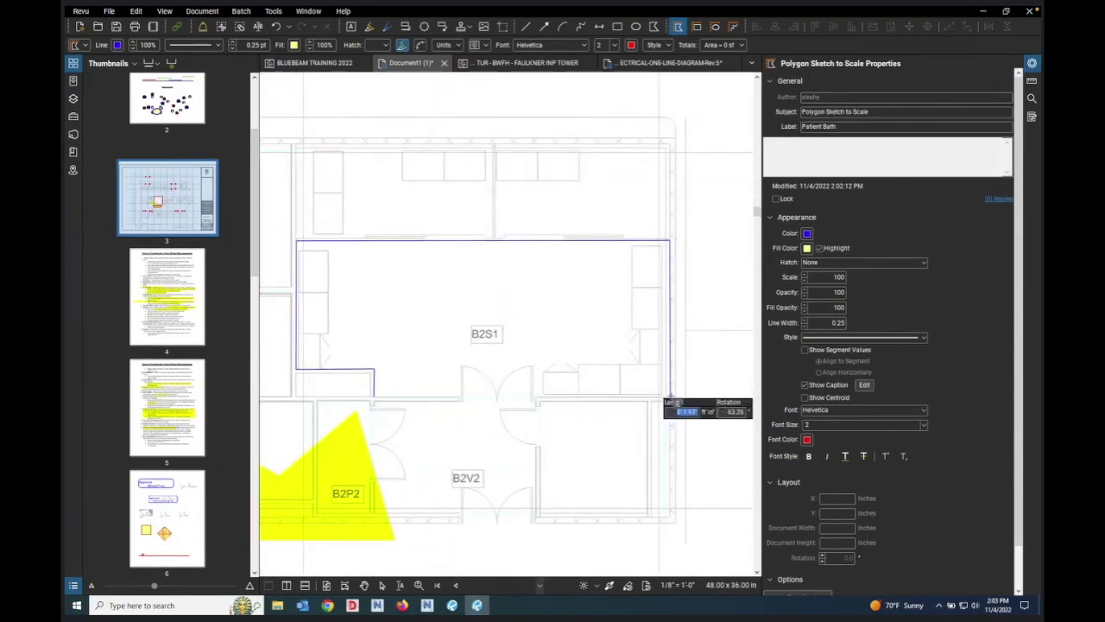
click(375, 399)
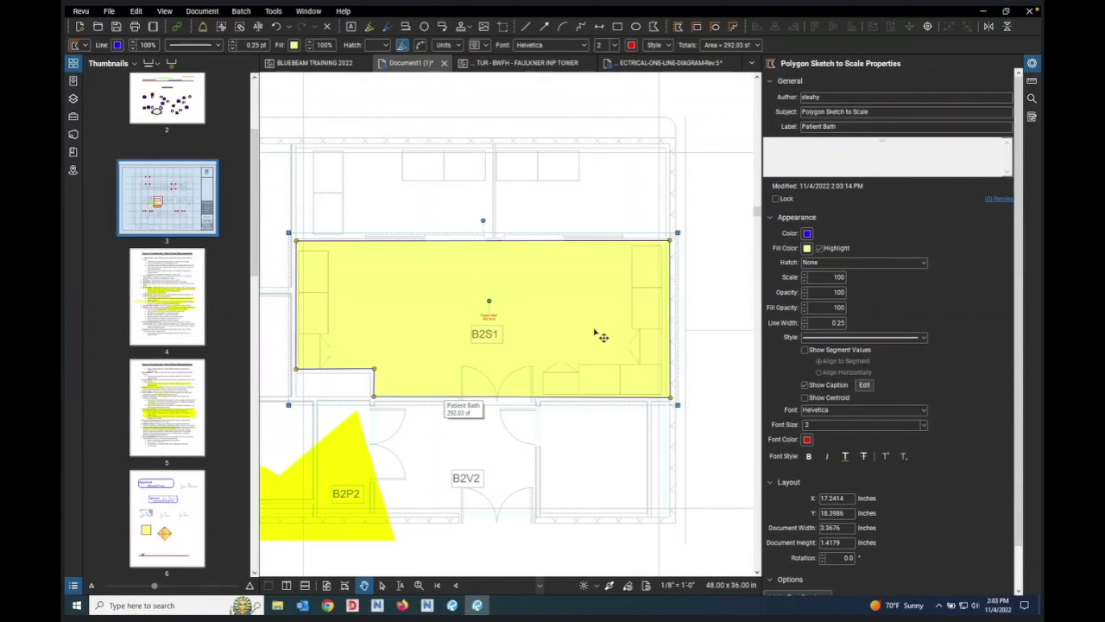
Step: Change the label of the to-scale polygon in room B2S1 to "Living room" and check its caption up close
scroll(539, 328, up, 1)
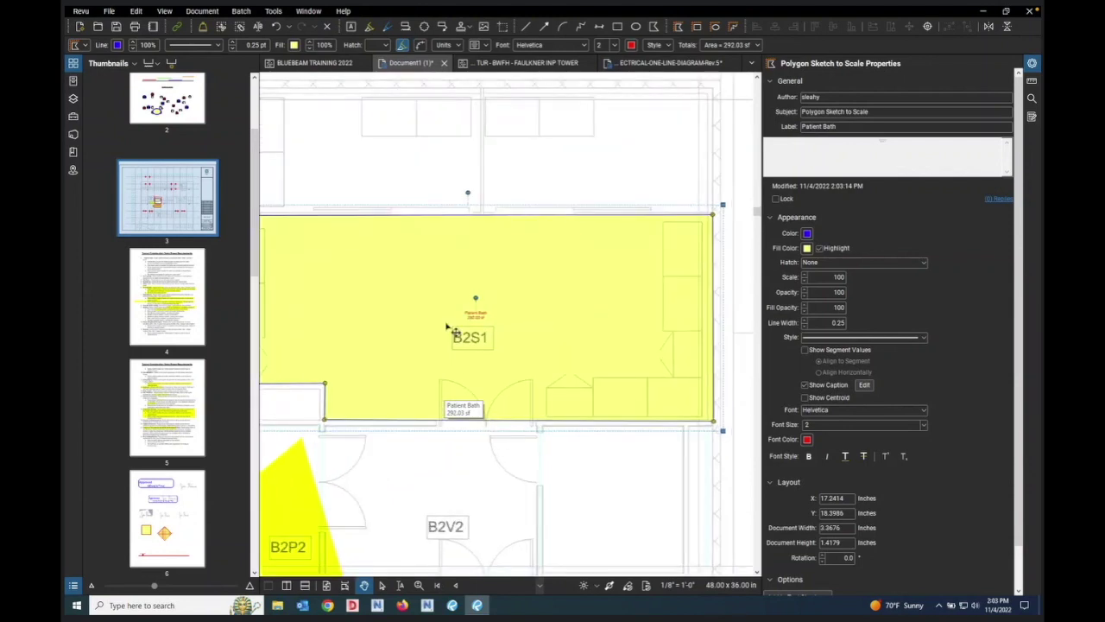
scroll(485, 328, up, 2)
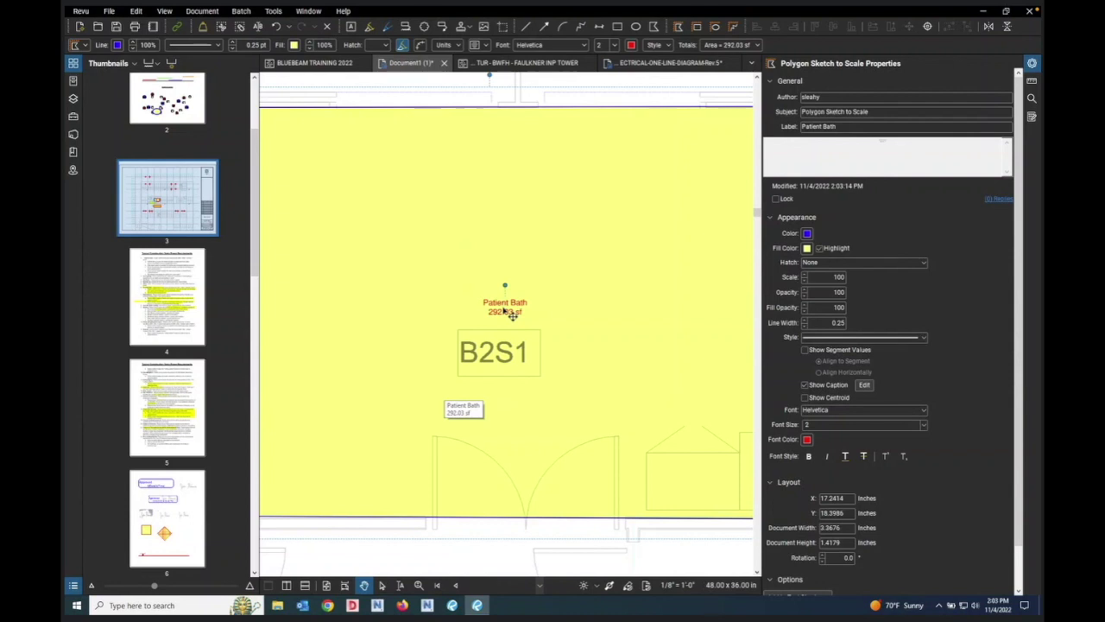
scroll(512, 316, down, 3)
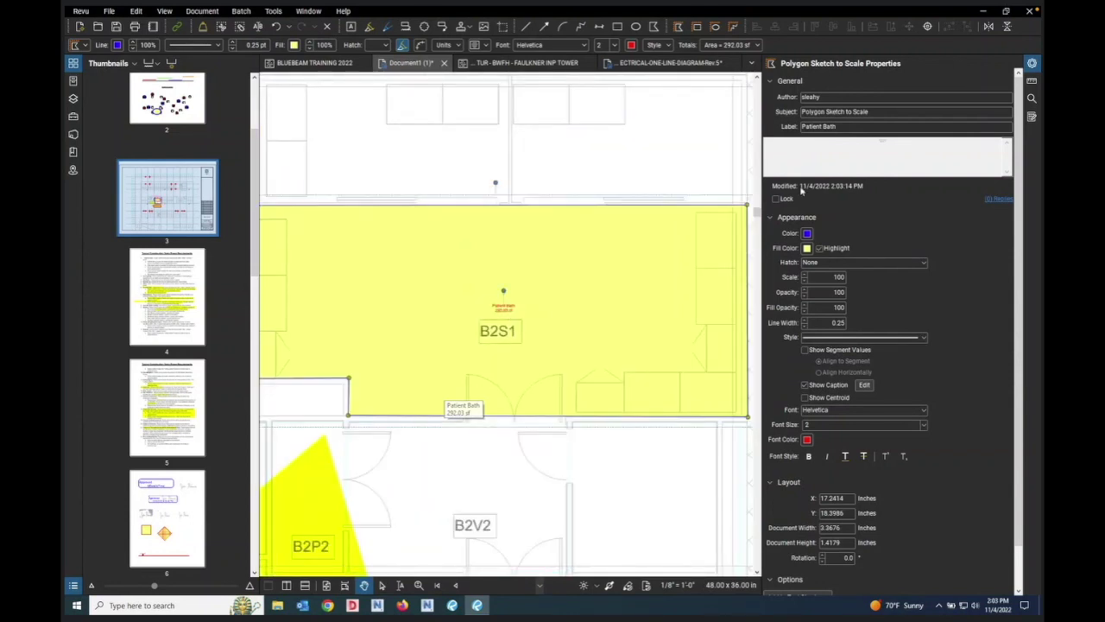
click(838, 126)
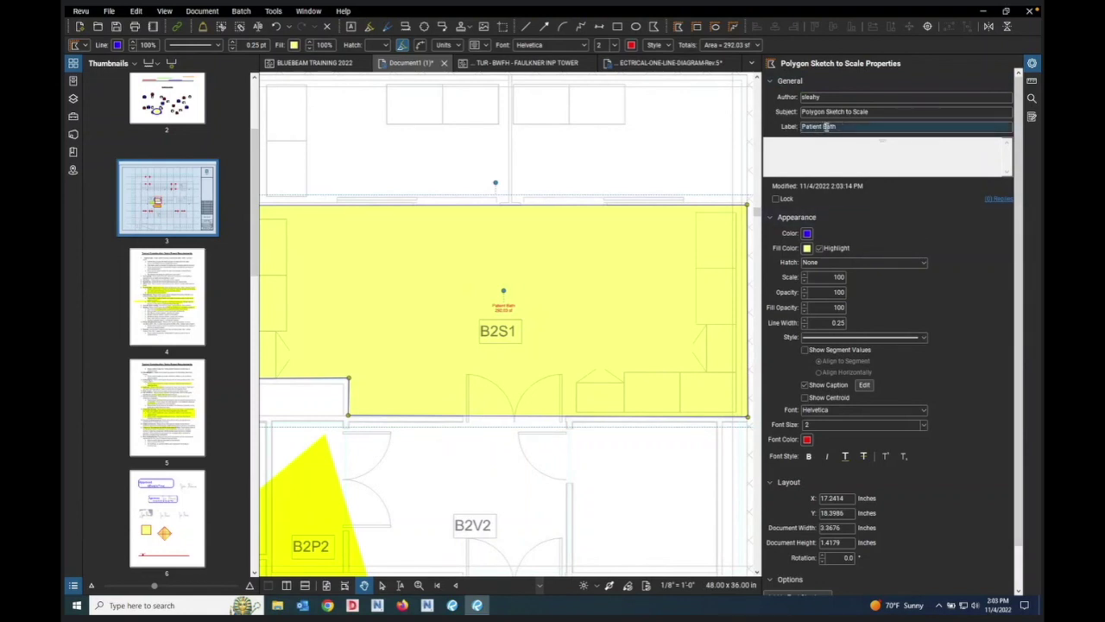
drag(837, 126, 808, 140)
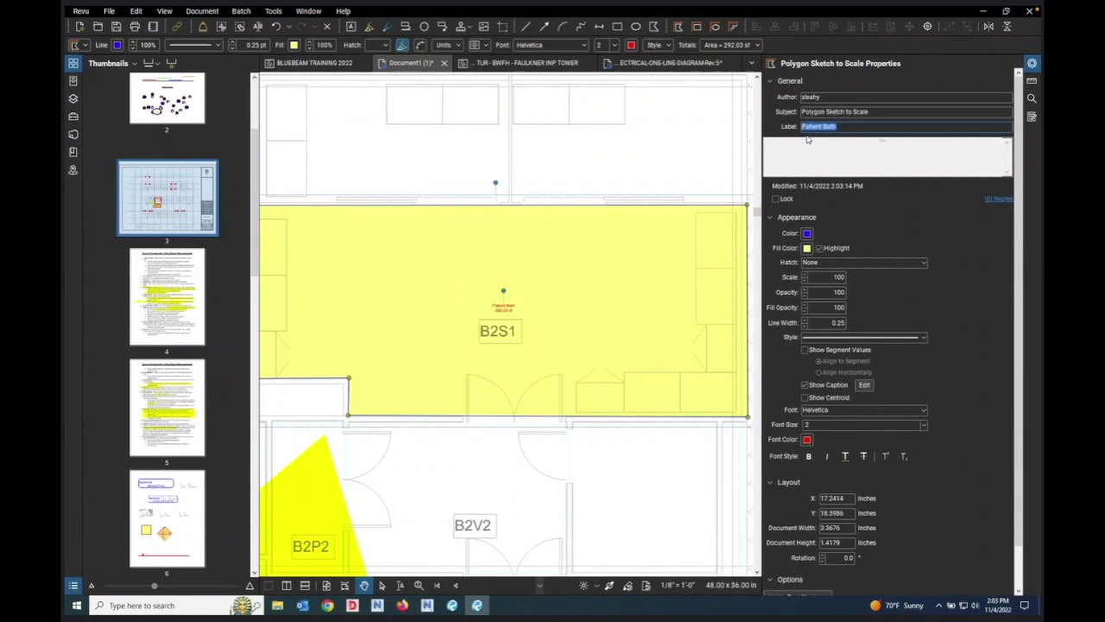
text(LIving )
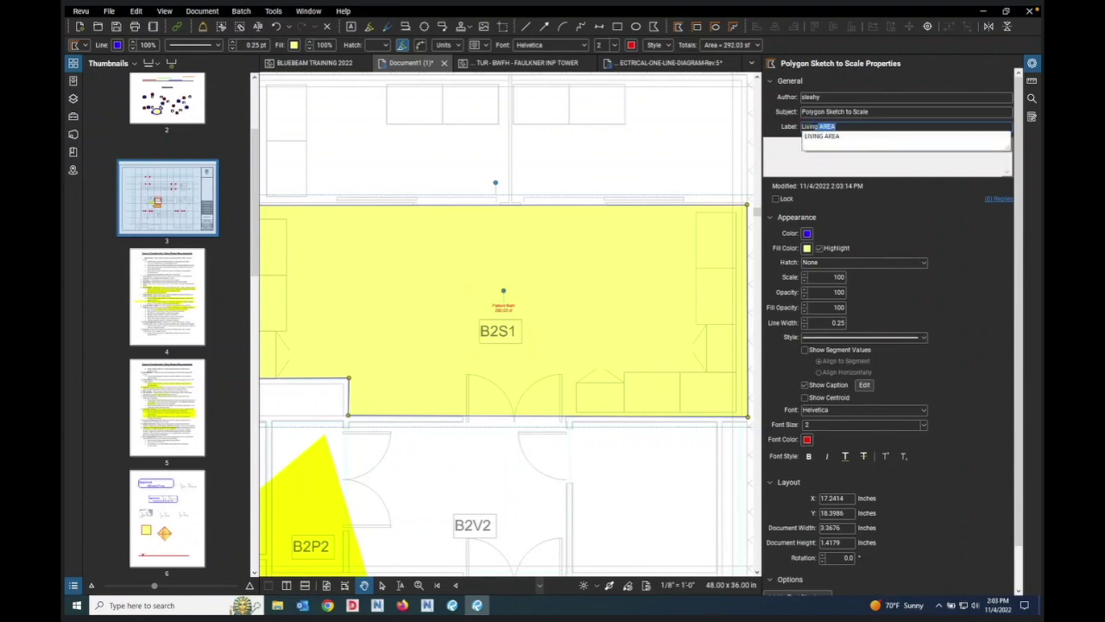
text(rd)
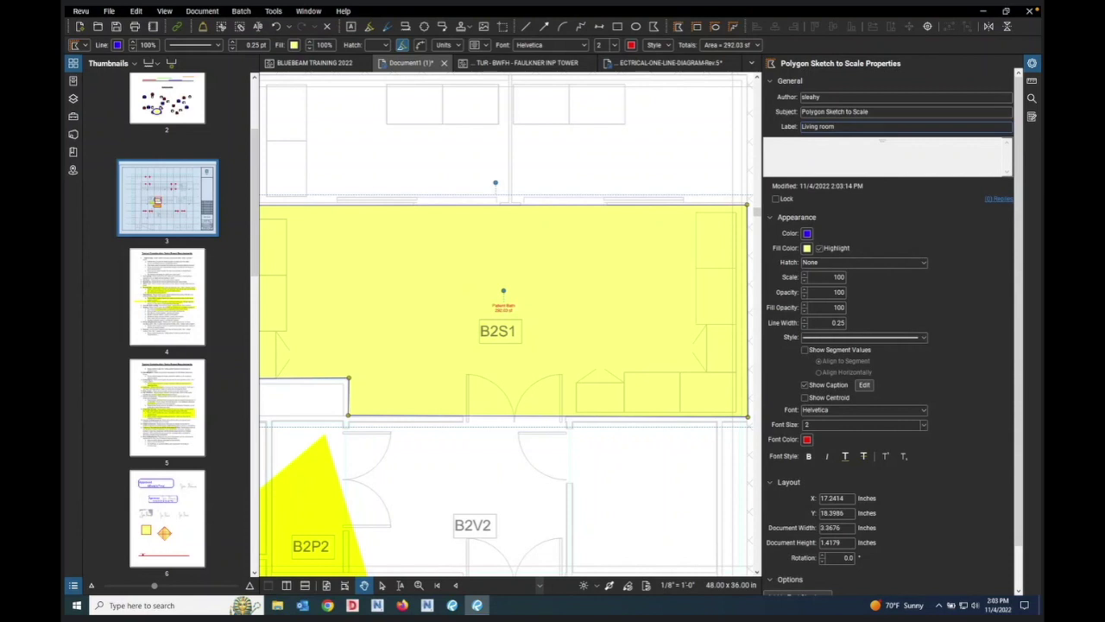
click(718, 164)
scroll(537, 313, up, 5)
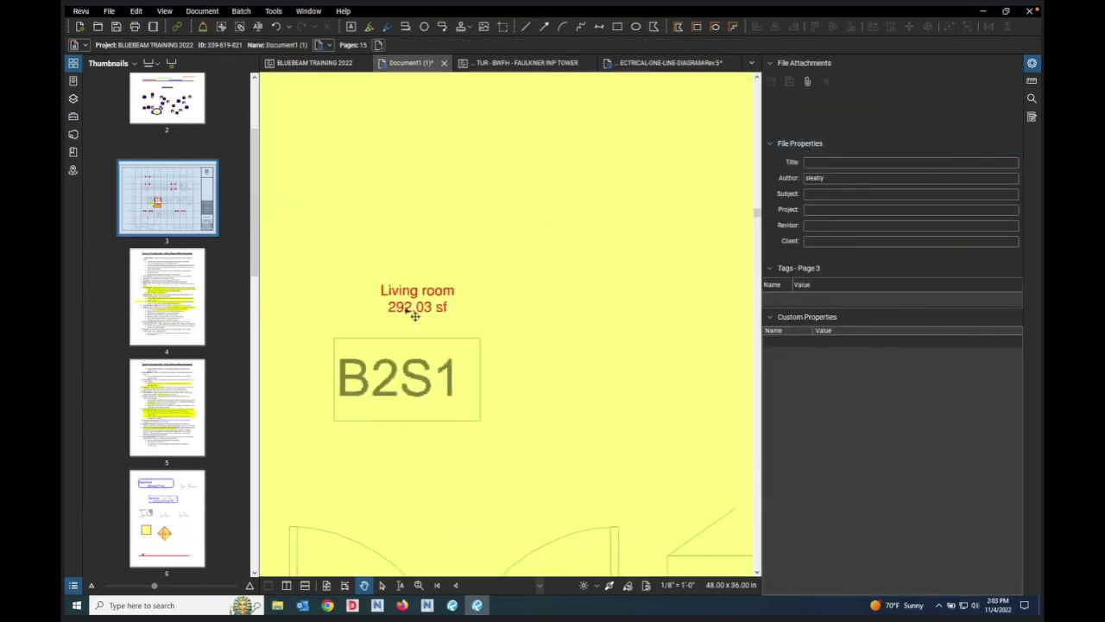
scroll(535, 302, down, 3)
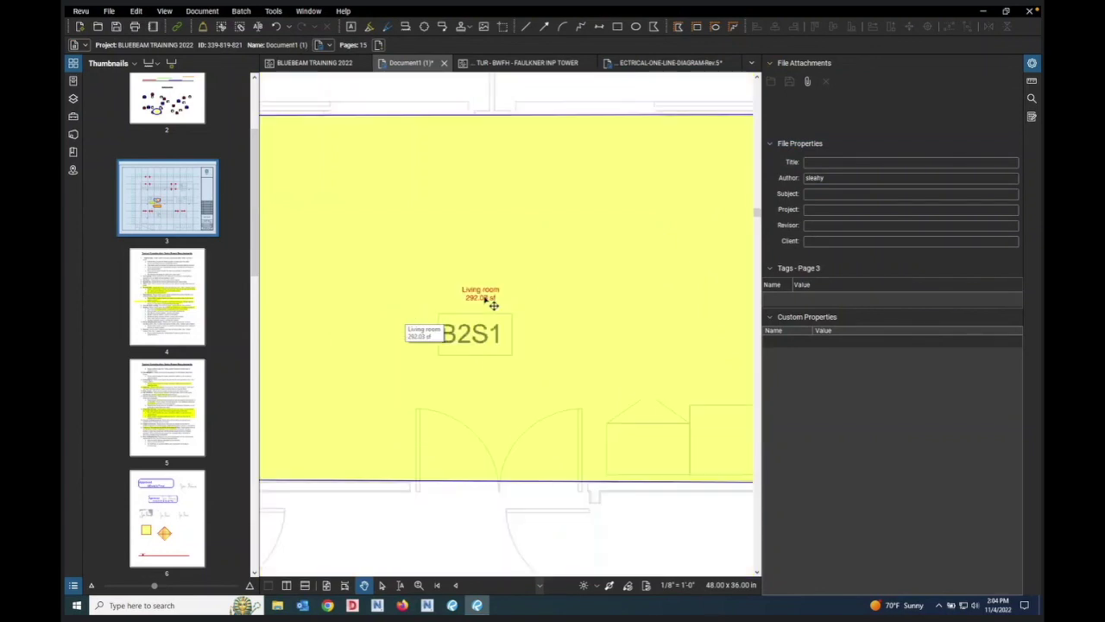
Step: Set the B2S1 polygon's caption to show Label, Length and Width, leaving out Area and Wall Area
click(527, 306)
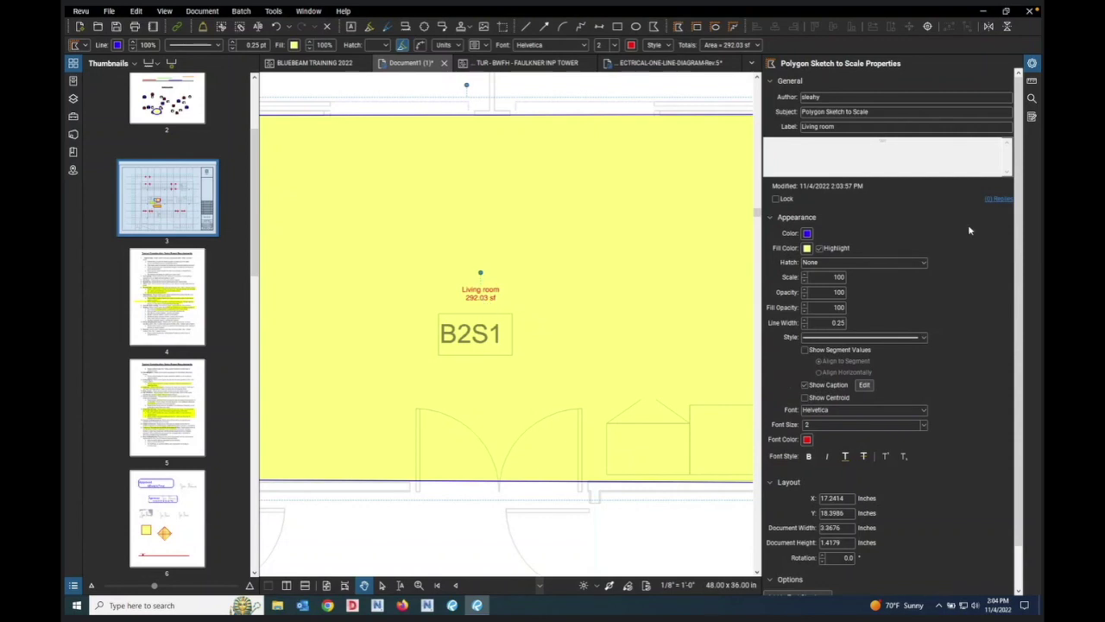
click(865, 385)
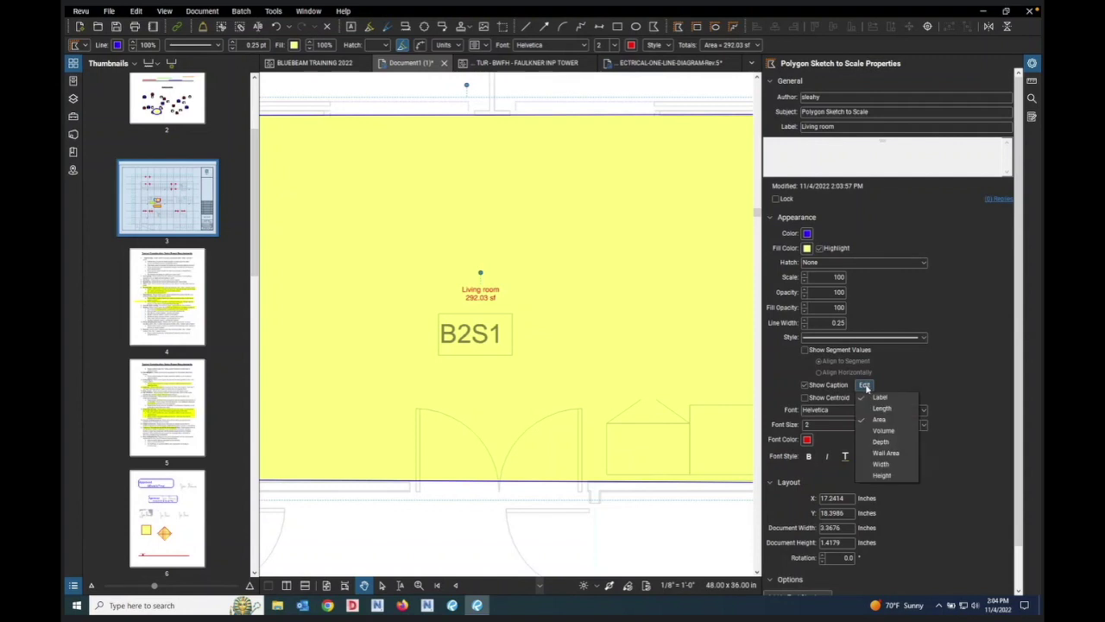
click(895, 452)
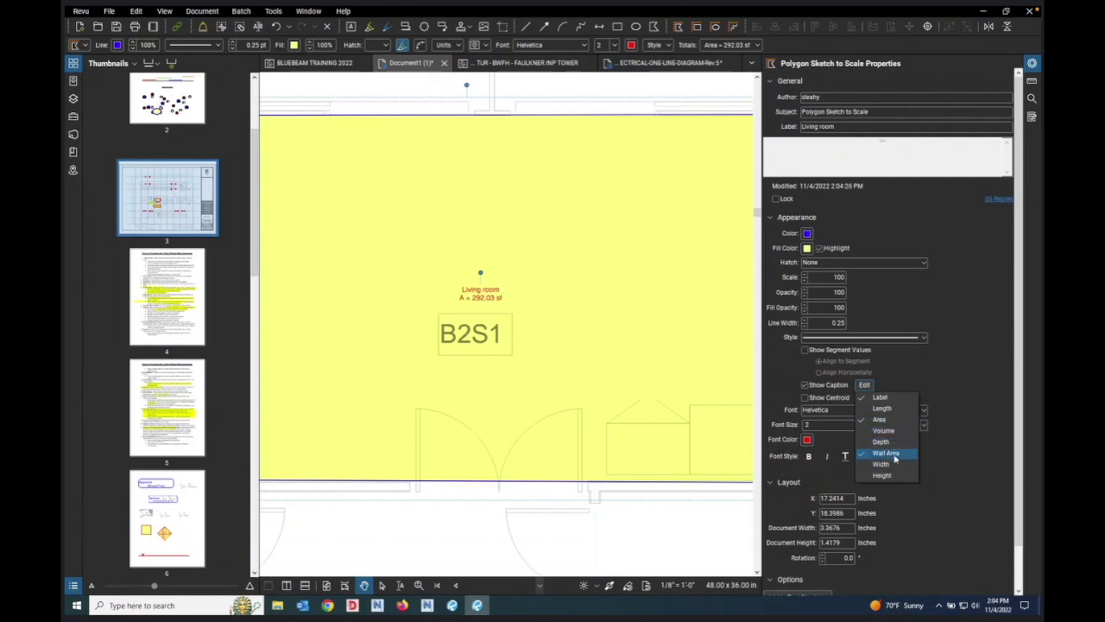
click(894, 454)
click(881, 410)
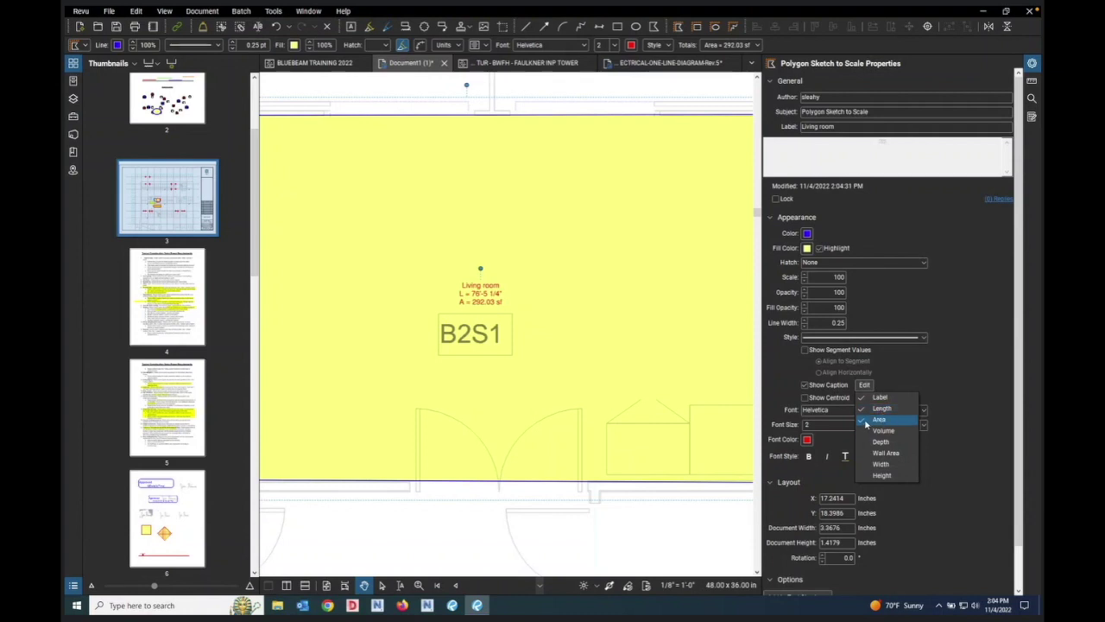
click(874, 419)
click(885, 465)
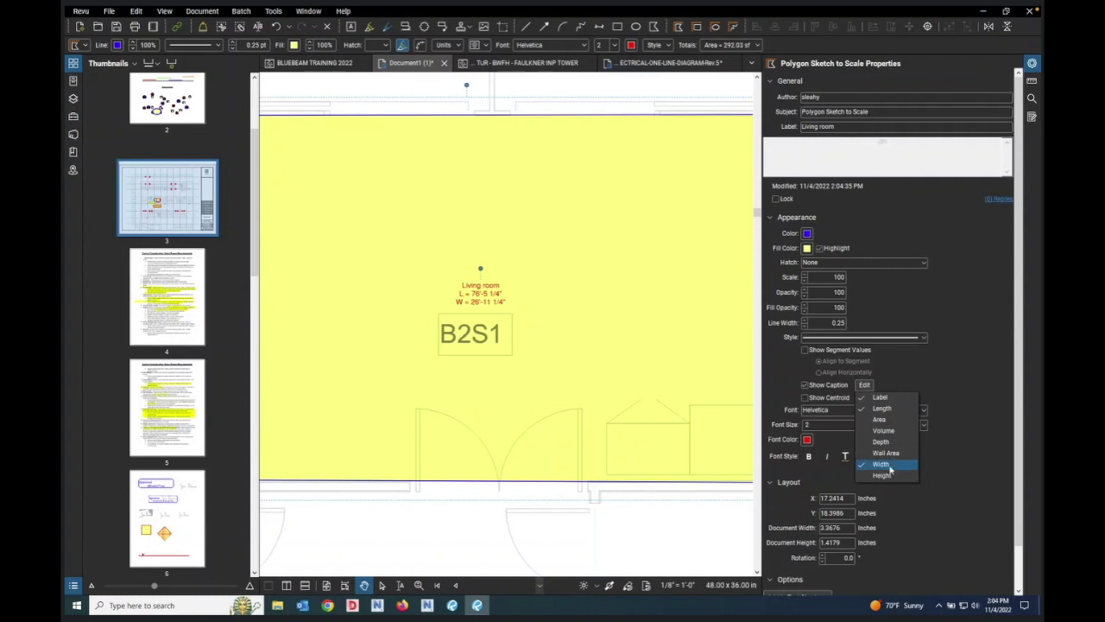
scroll(951, 394, down, 1)
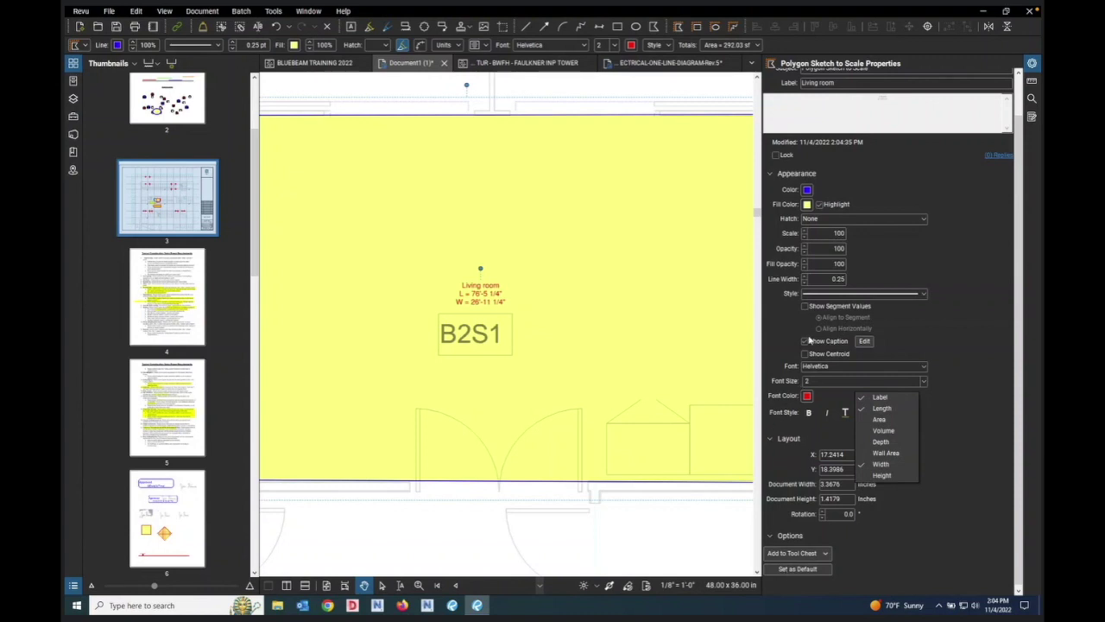
click(693, 515)
Step: Reselect the B2S1 polygon and display its measurement properties together with the page scale settings
scroll(562, 443, down, 3)
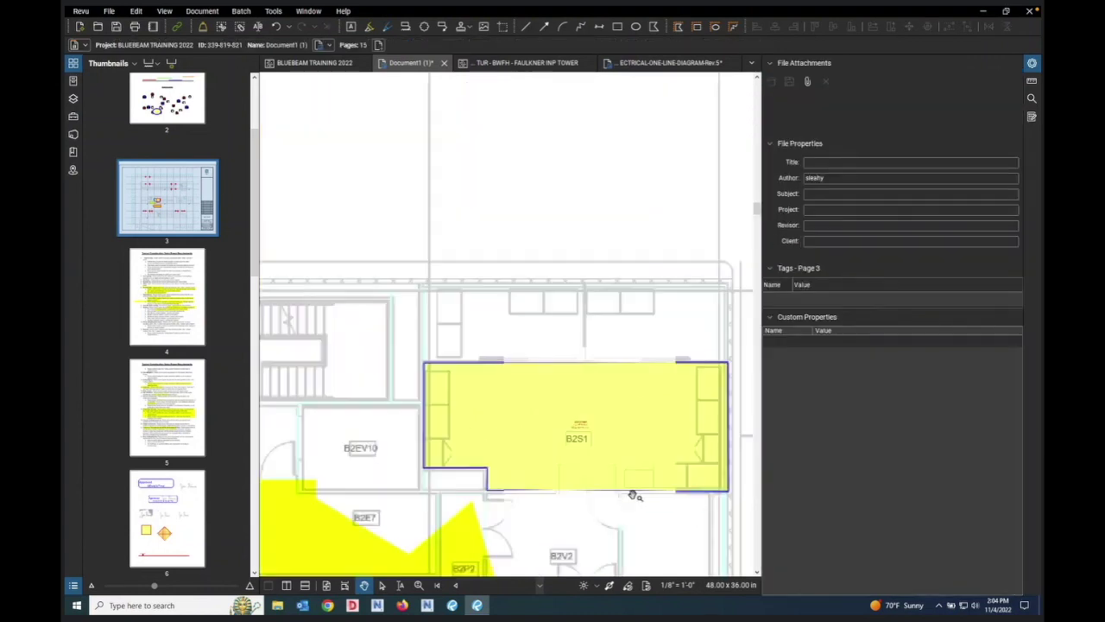
scroll(562, 443, up, 3)
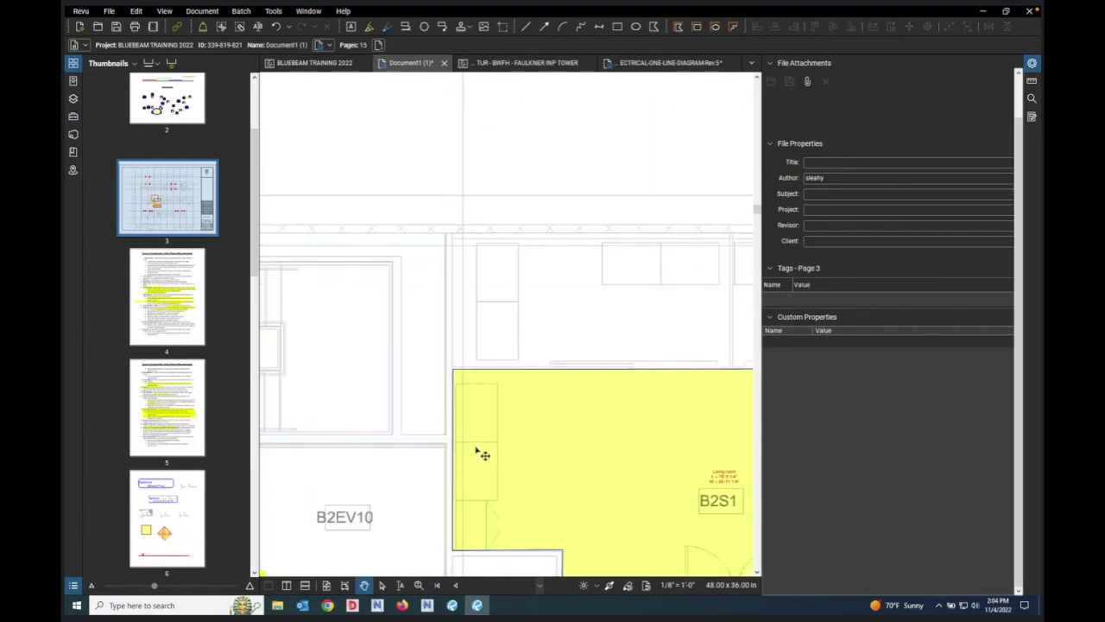
click(473, 397)
scroll(389, 423, down, 2)
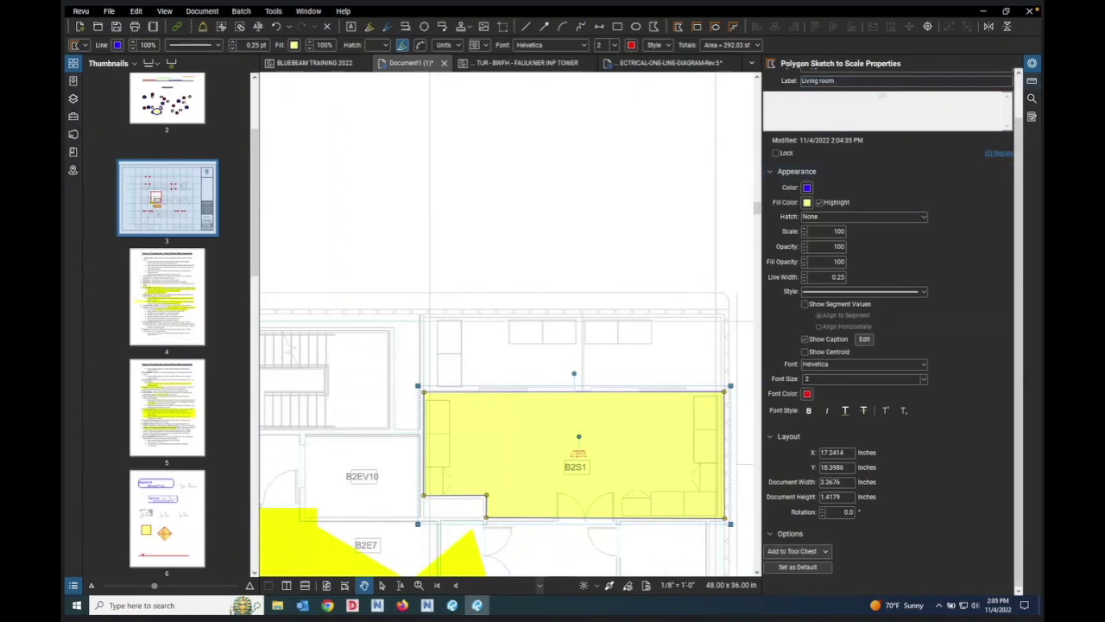
click(1032, 83)
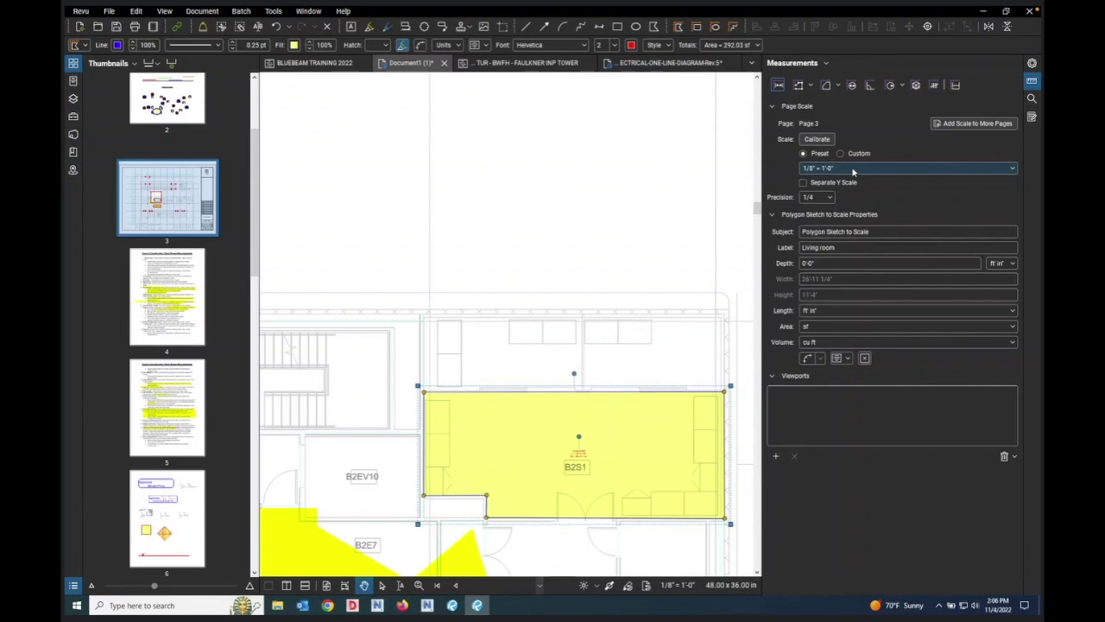
Step: Move the lower-right corner point of the B2S1 polygon slightly inward and check the length and width in its caption
scroll(400, 346, down, 2)
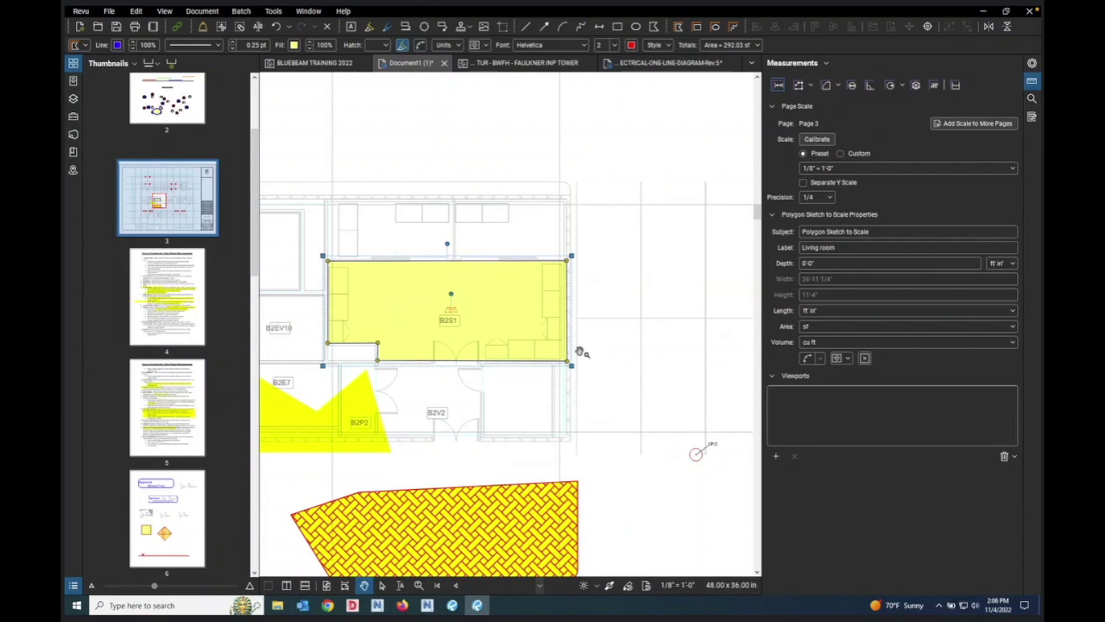
scroll(580, 348, up, 2)
scroll(560, 371, up, 1)
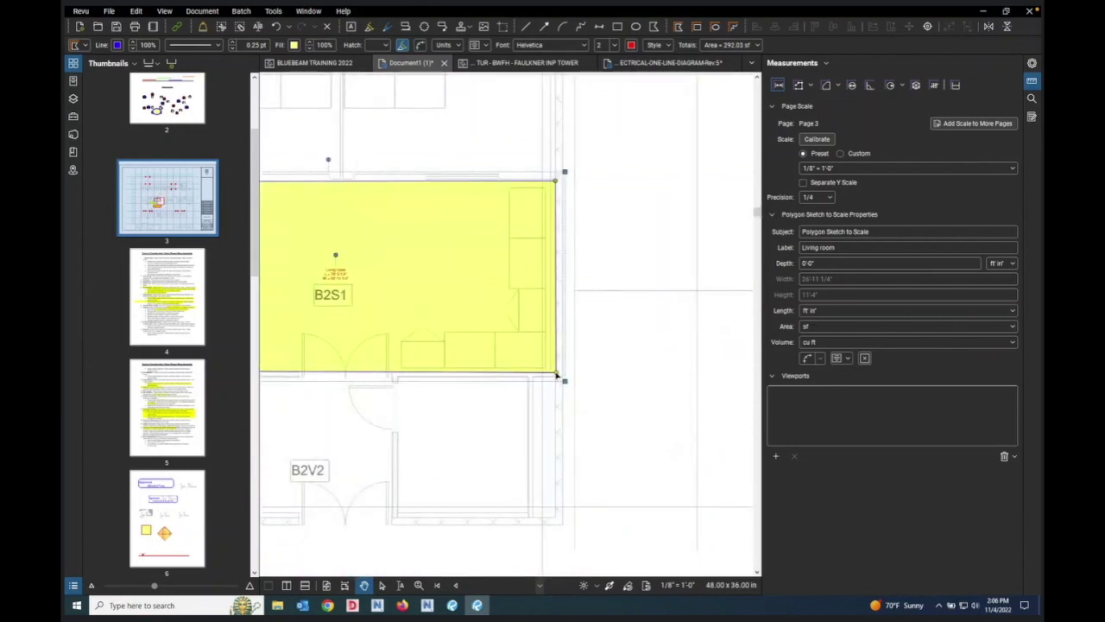
drag(556, 374, 535, 374)
scroll(331, 295, up, 3)
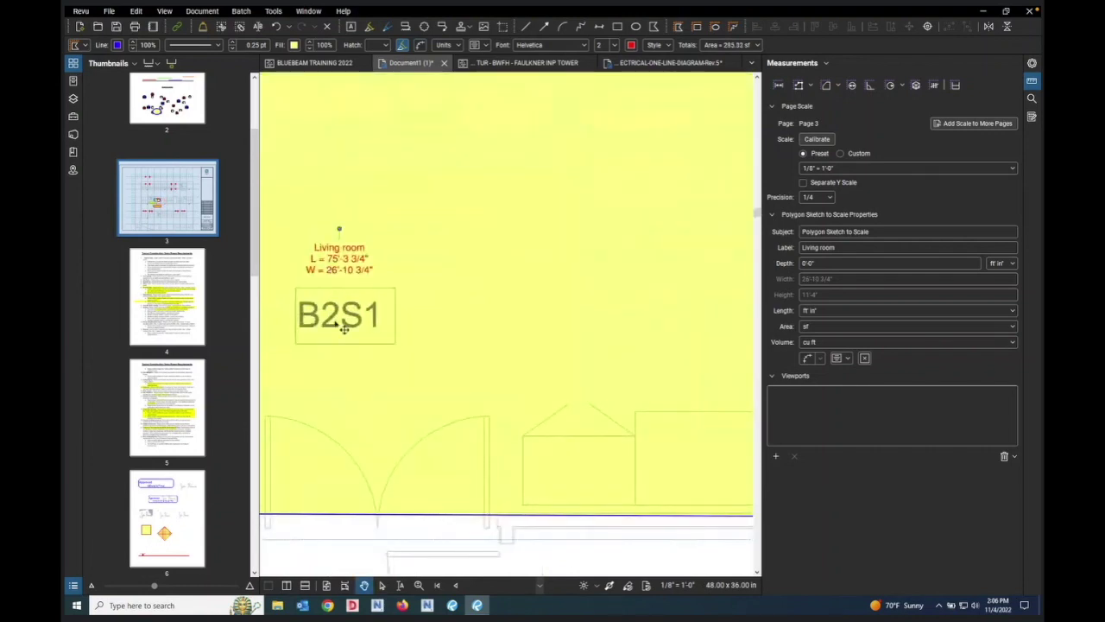
Step: Pull the B2S1 polygon's upper-right corner inward, then bring it back above the lower-right corner, leaving the polygon about 25'-9" wide
scroll(342, 328, down, 4)
scroll(407, 316, down, 1)
drag(455, 266, 424, 265)
scroll(329, 330, up, 3)
key(Escape)
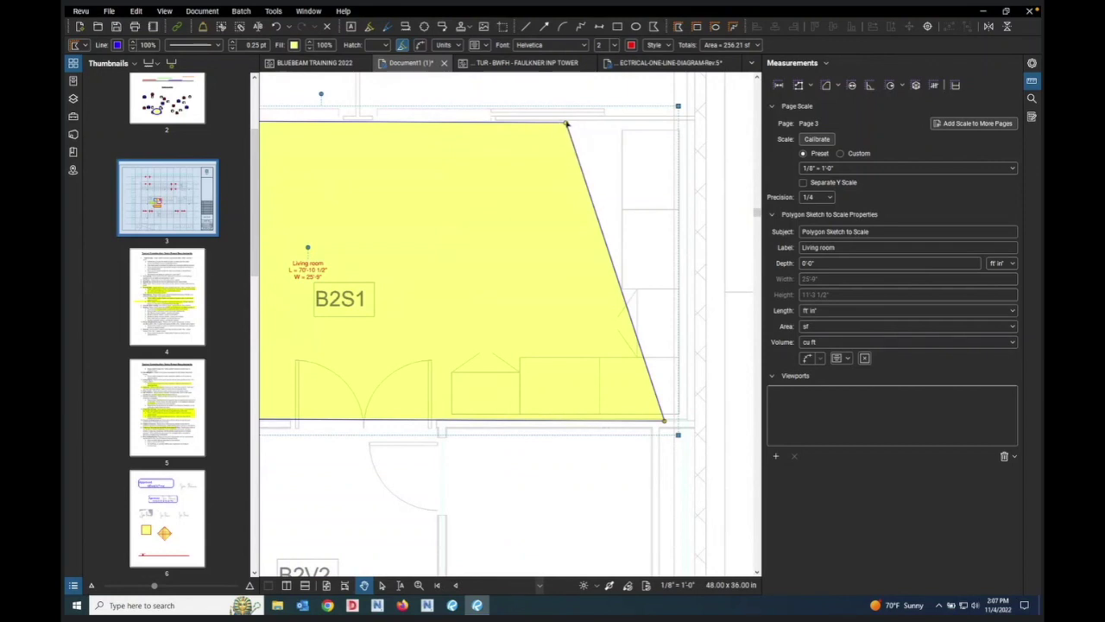
drag(566, 124, 661, 125)
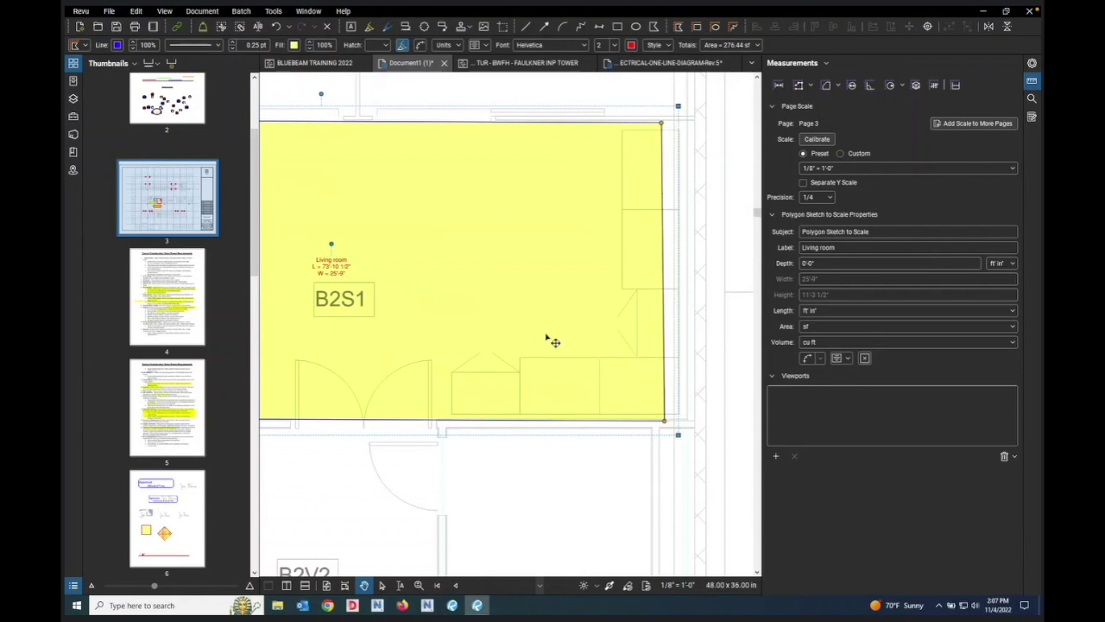
Step: Sketch a four-sided to-scale polygon with a sloped upper edge in the room right of B2V2, about 0.97 by 0.72 inches on the page
scroll(525, 326, down, 5)
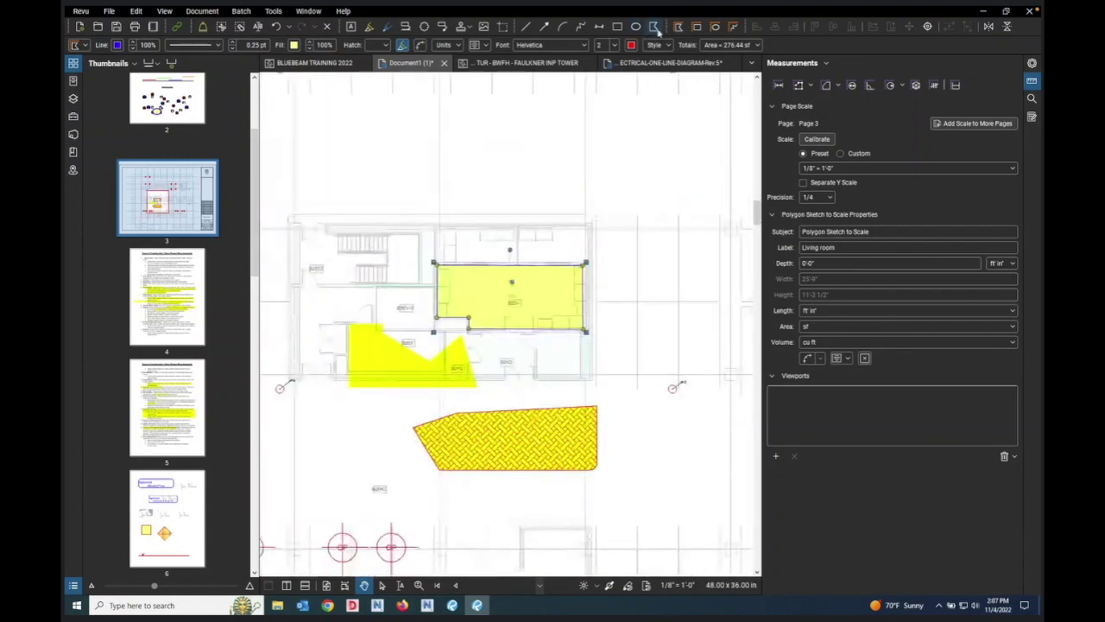
click(679, 26)
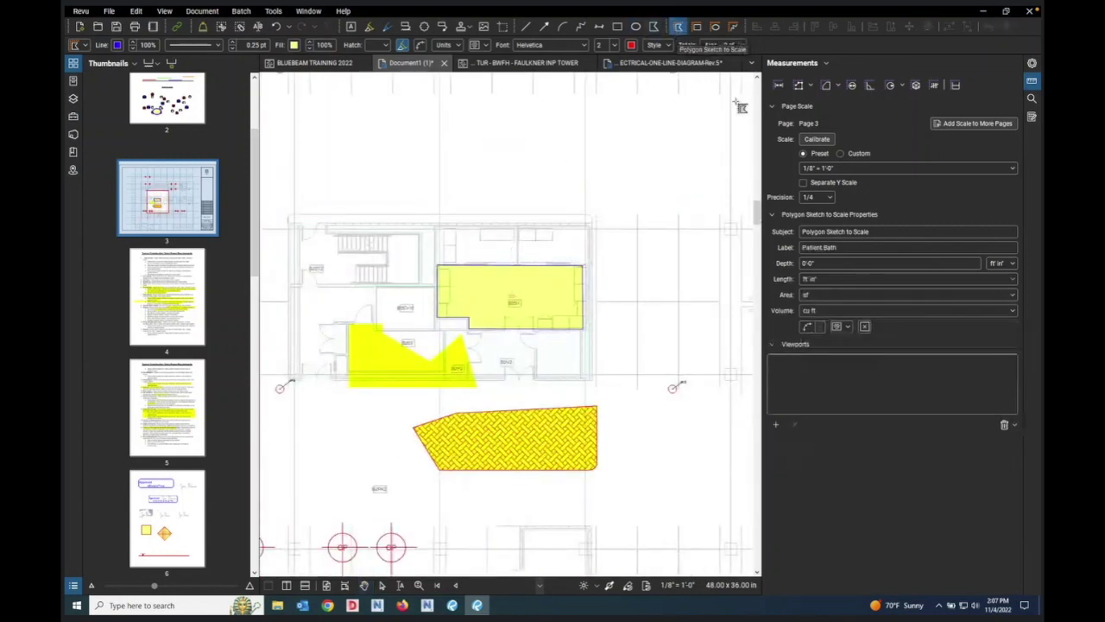
click(1032, 64)
scroll(594, 393, up, 1)
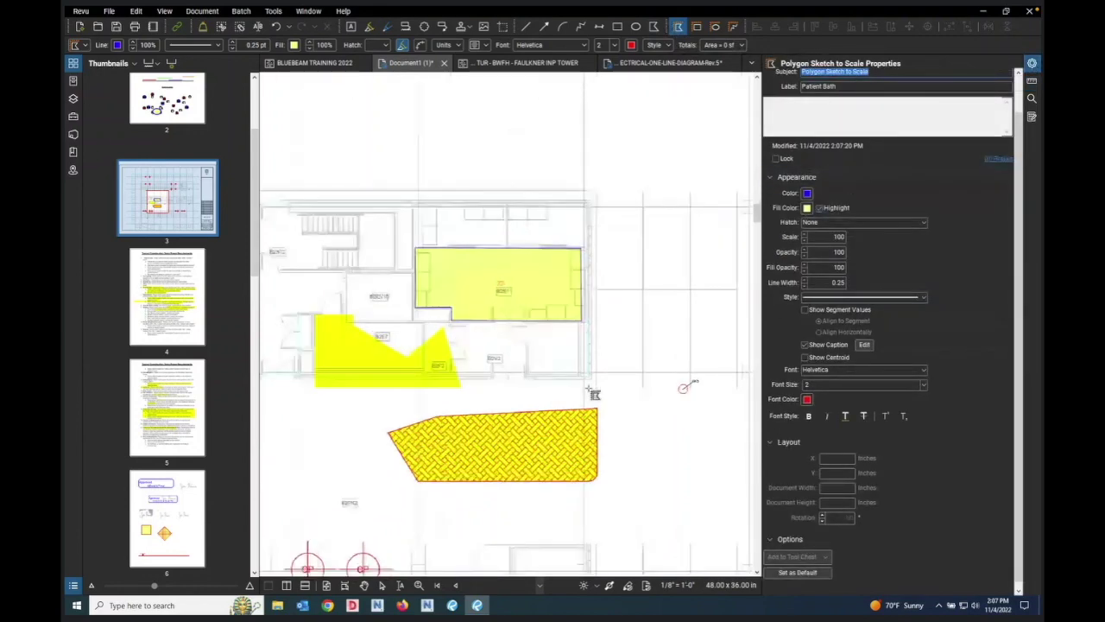
scroll(595, 393, up, 4)
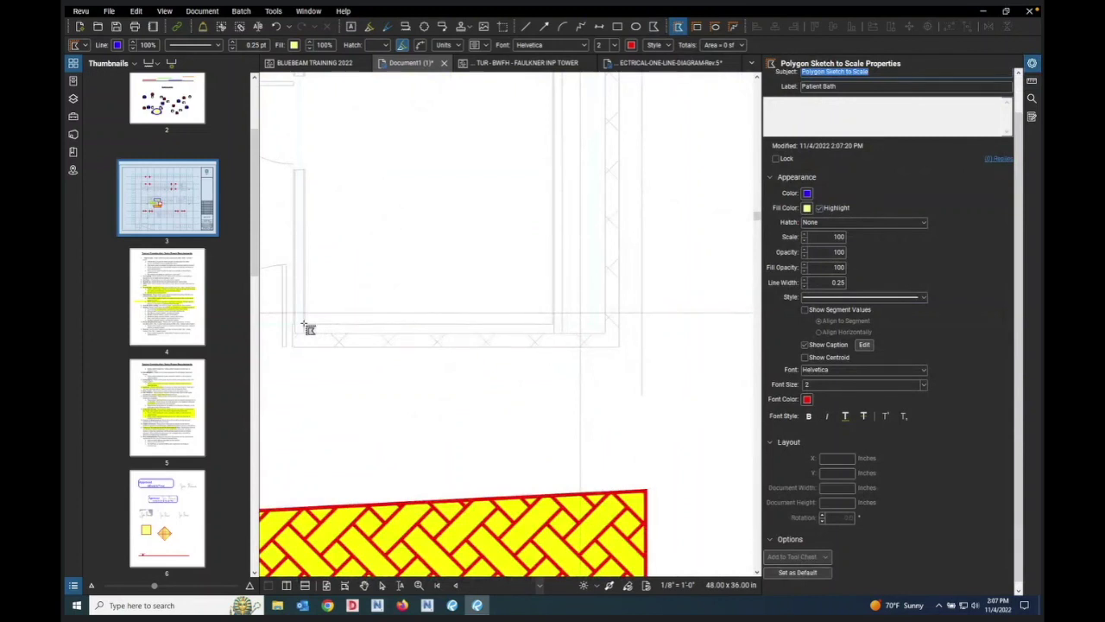
click(305, 323)
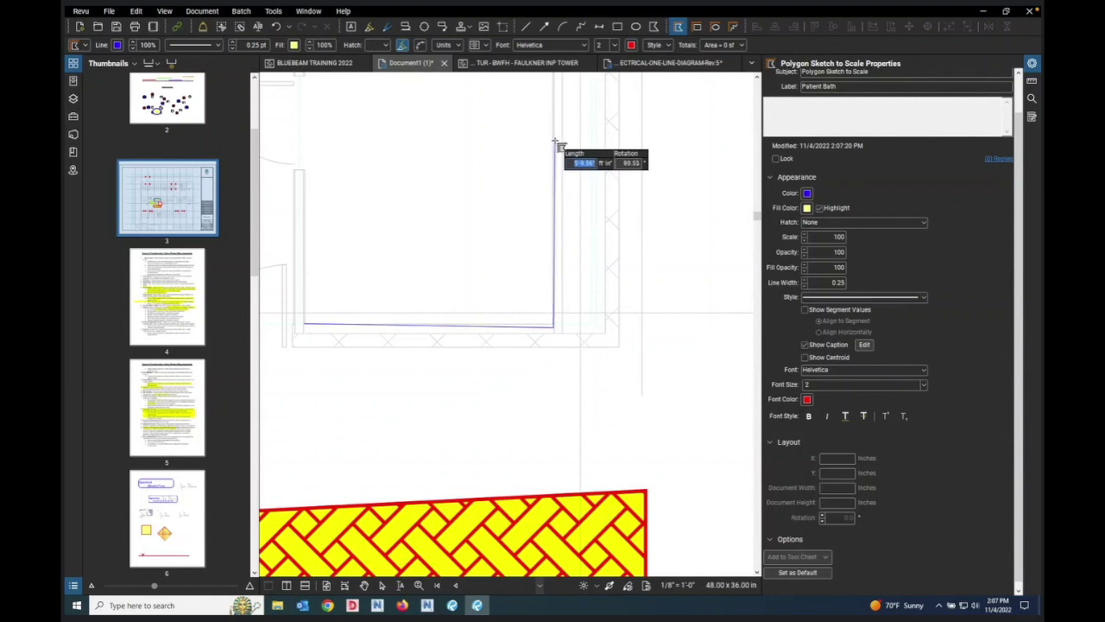
click(556, 140)
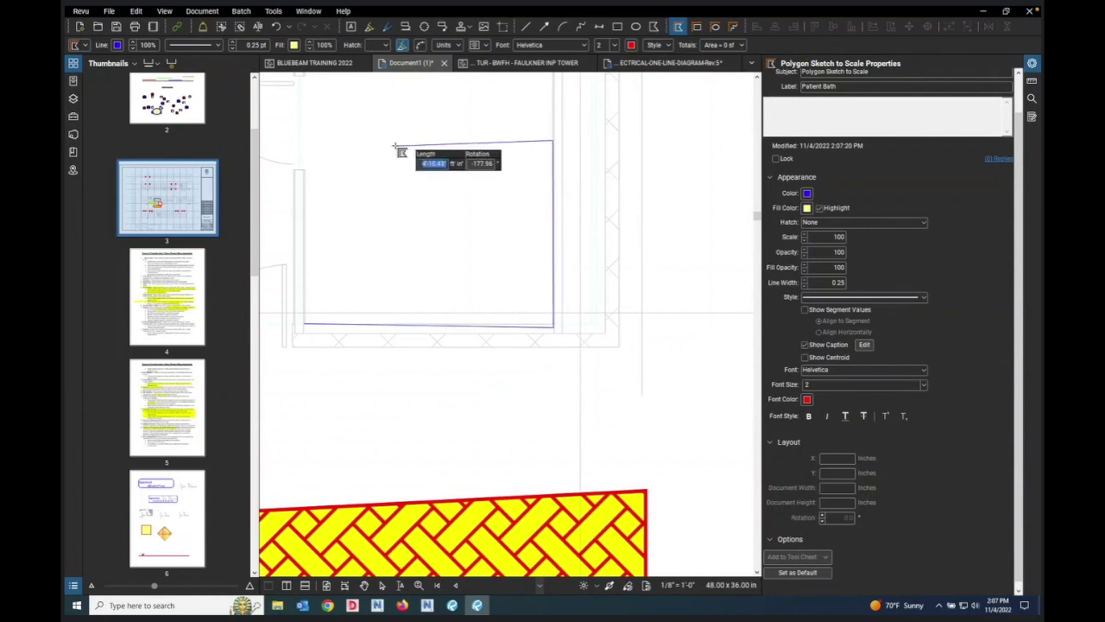
click(304, 172)
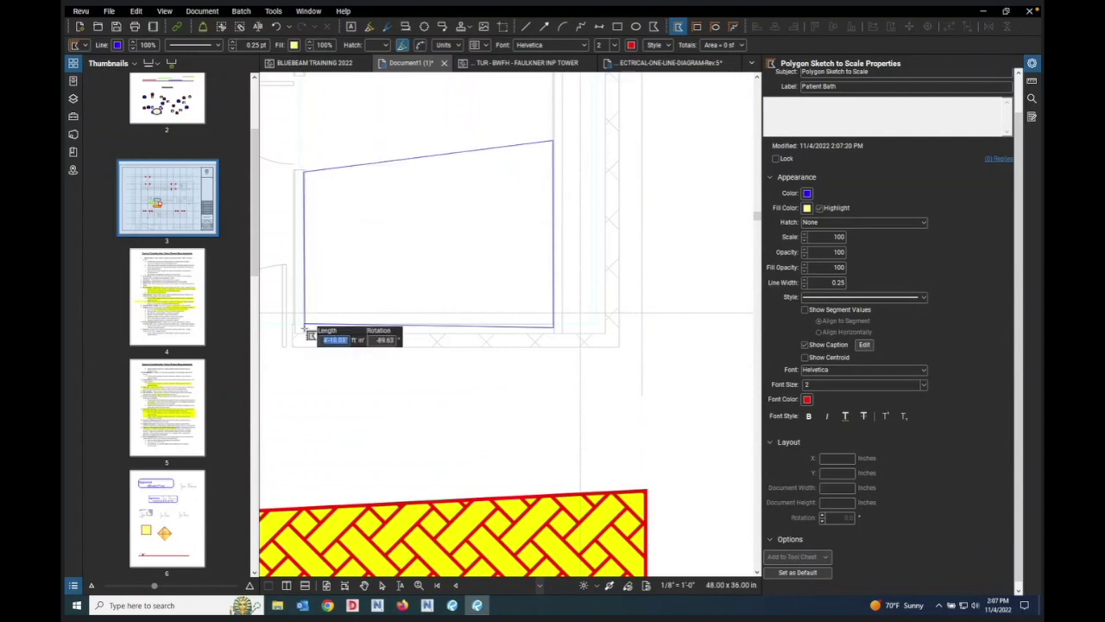
click(307, 326)
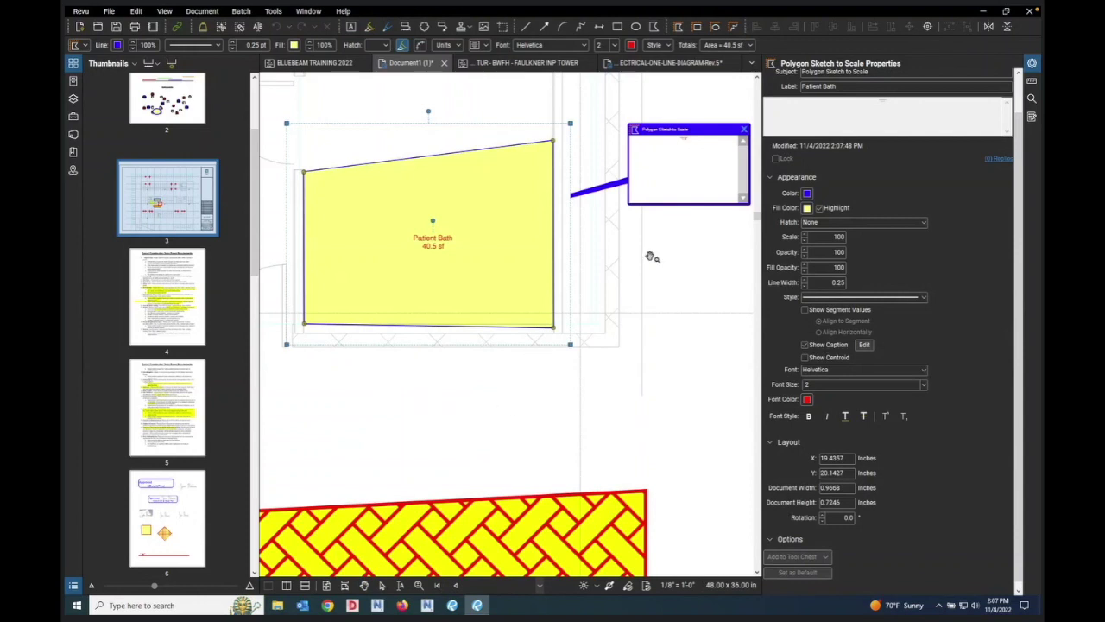
key(Escape)
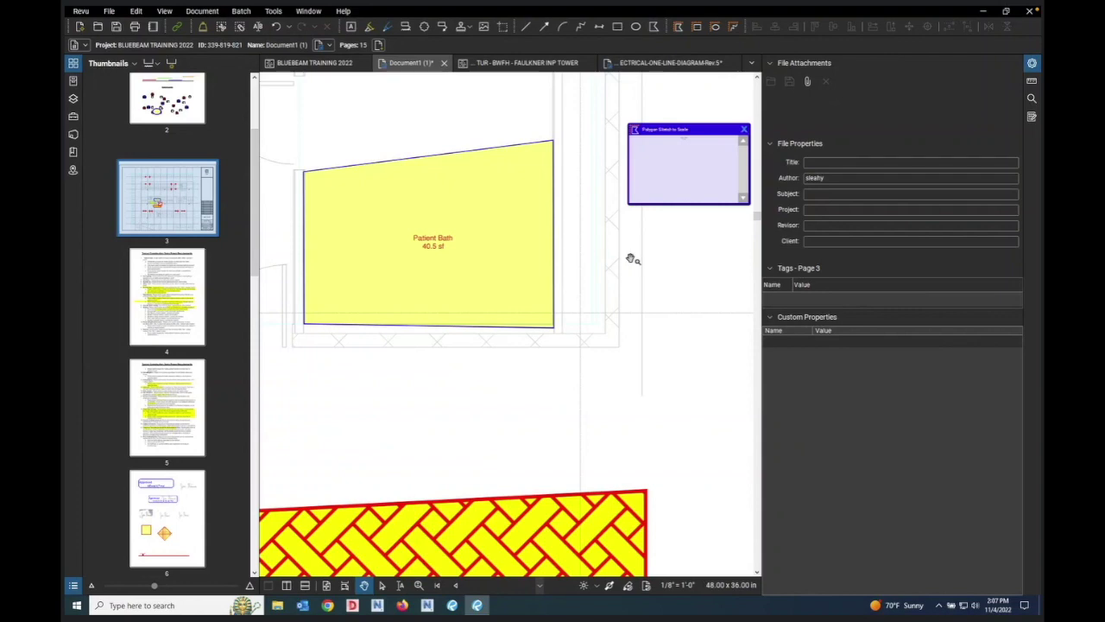
Step: Sketch a to-scale rectangle over room B2EV10, about 10'-3" wide by 7'-5" high, and show its caption
scroll(643, 212, down, 2)
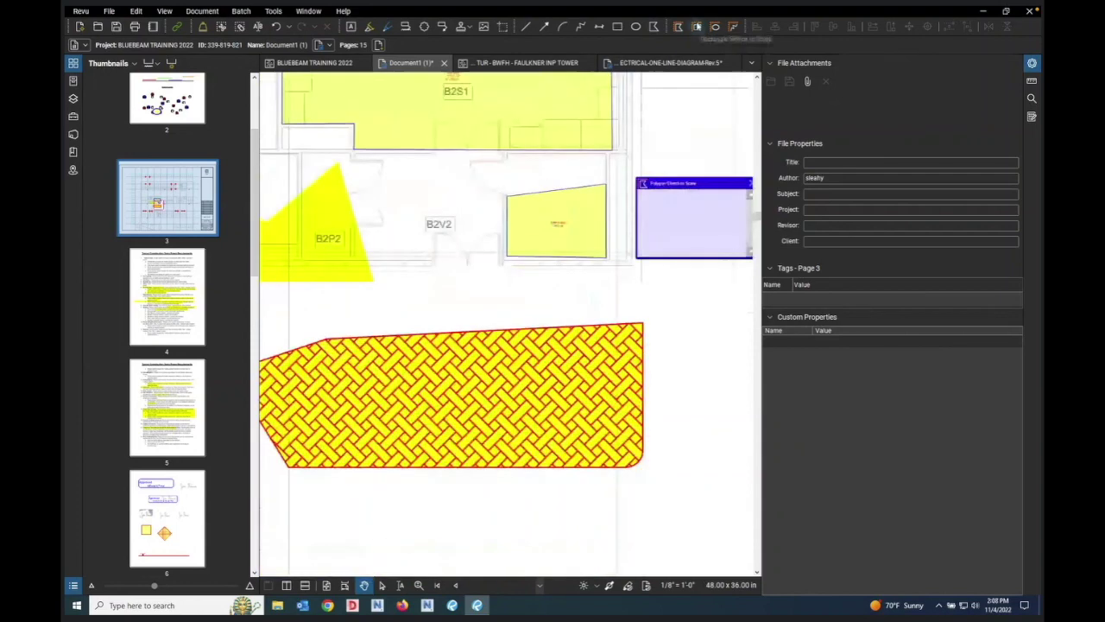
click(697, 27)
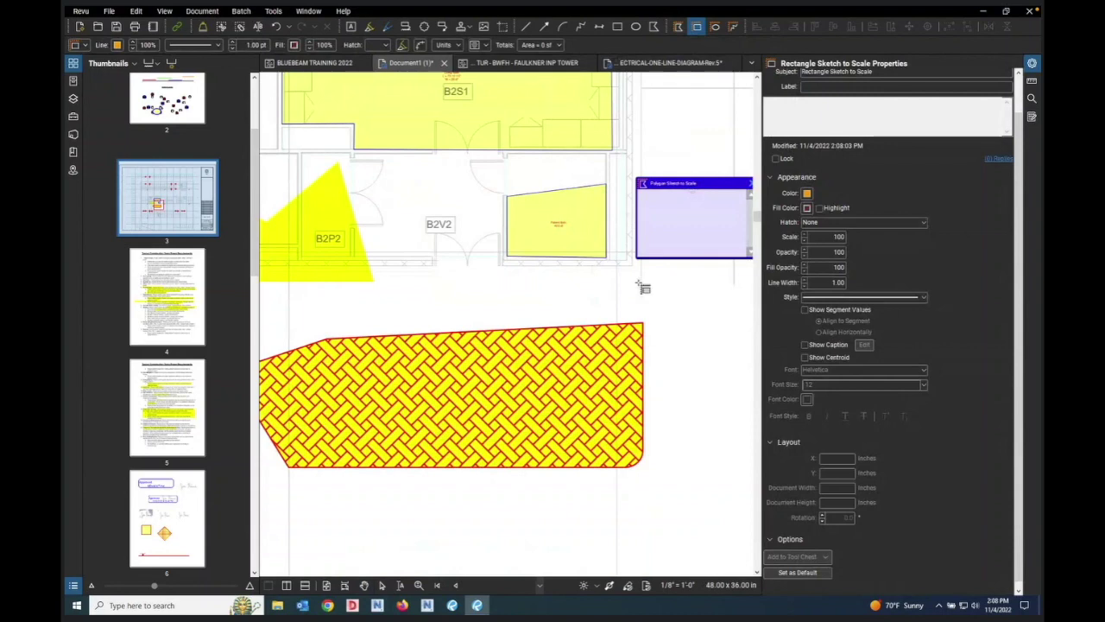
scroll(644, 288, down, 3)
scroll(562, 301, up, 2)
scroll(493, 314, down, 2)
scroll(613, 314, up, 2)
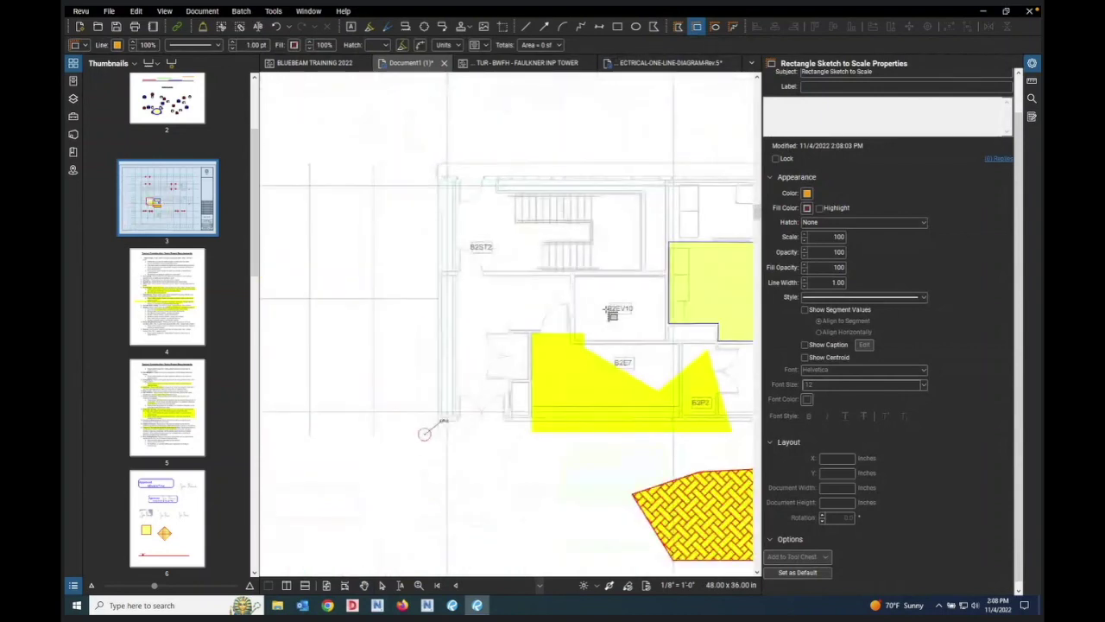
scroll(588, 291, up, 3)
click(567, 259)
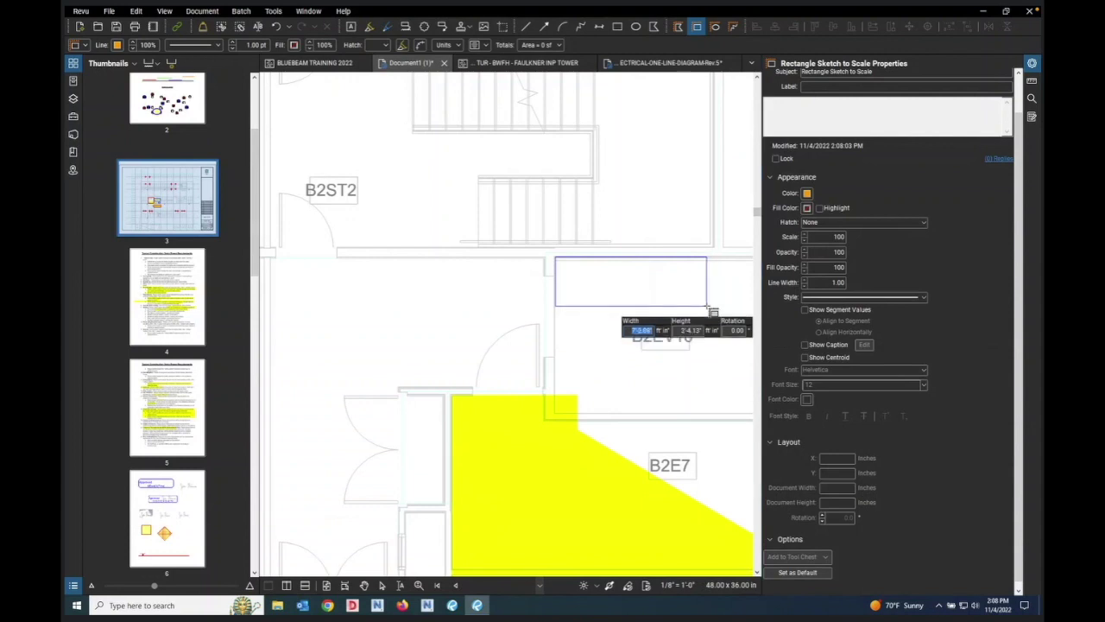
scroll(592, 373, down, 3)
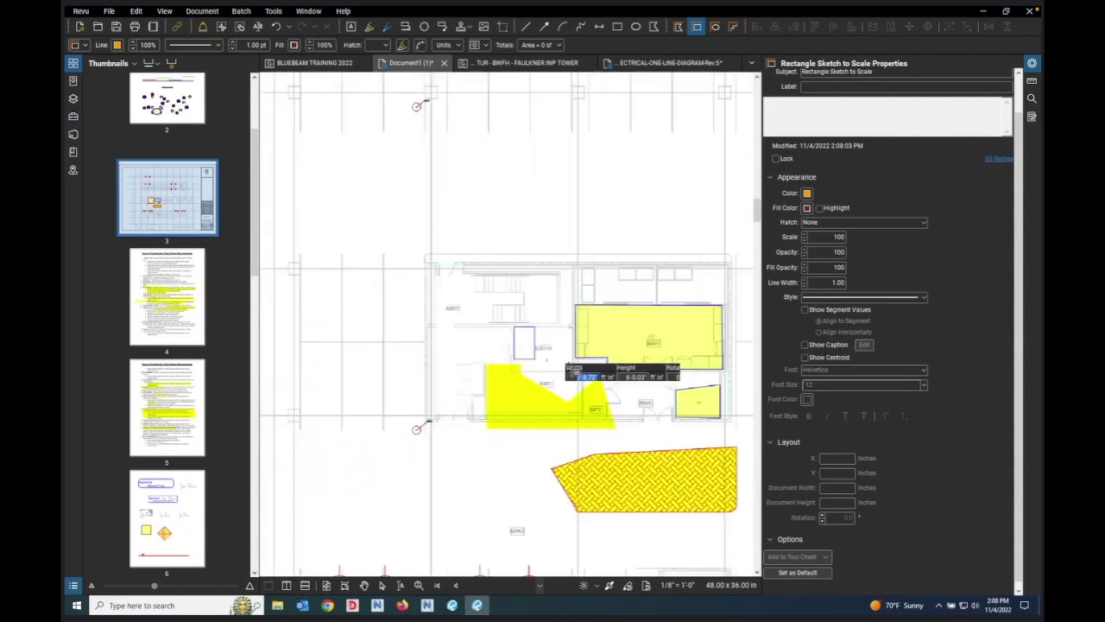
scroll(592, 373, up, 4)
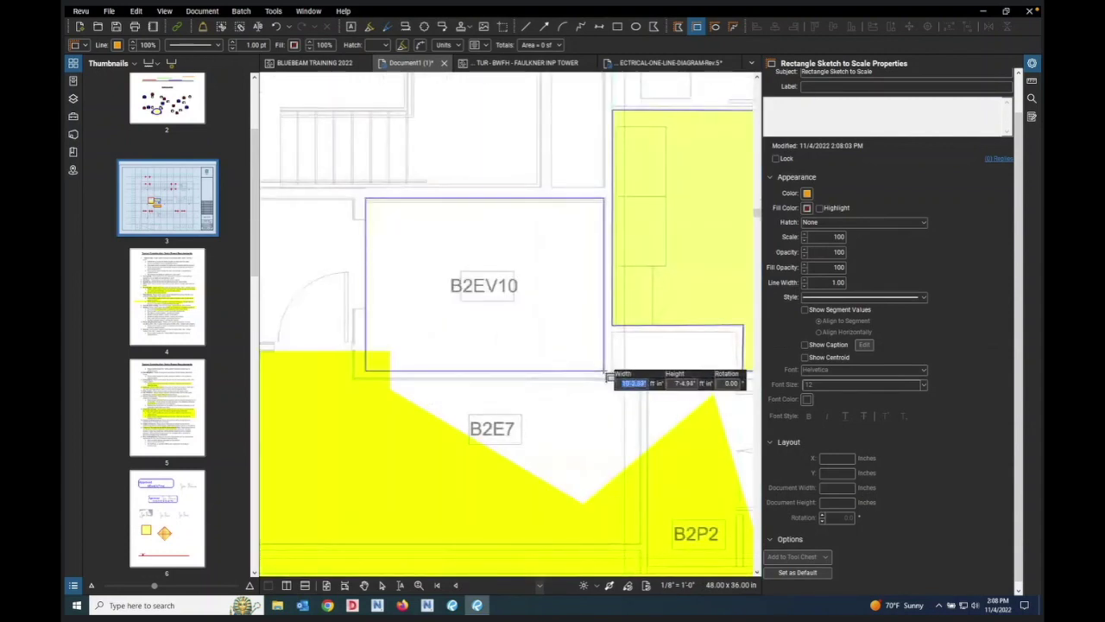
click(605, 370)
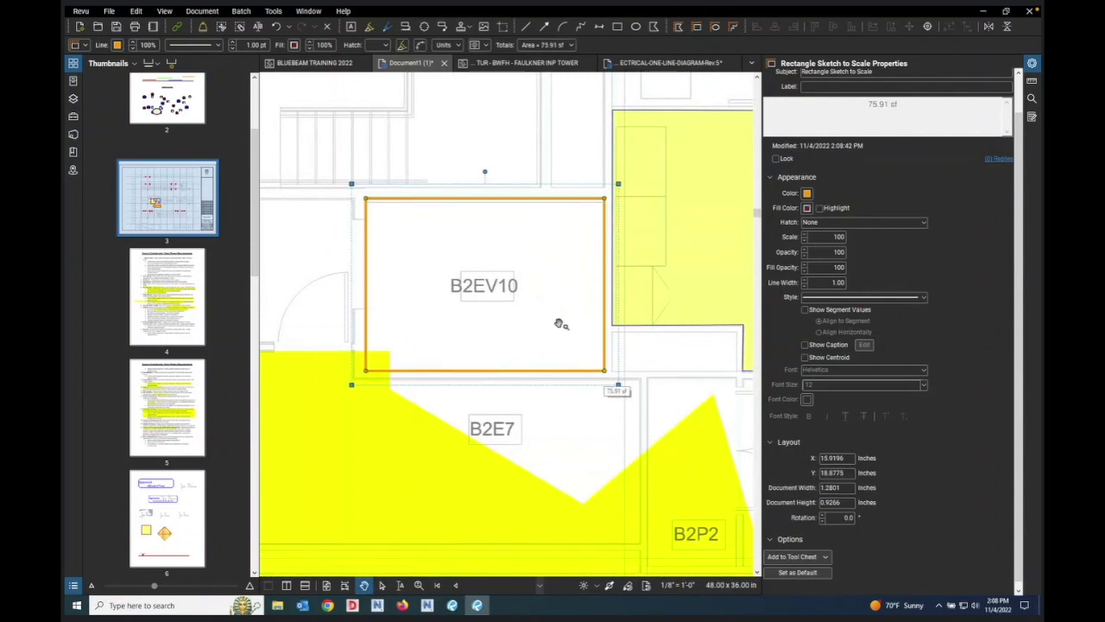
click(806, 345)
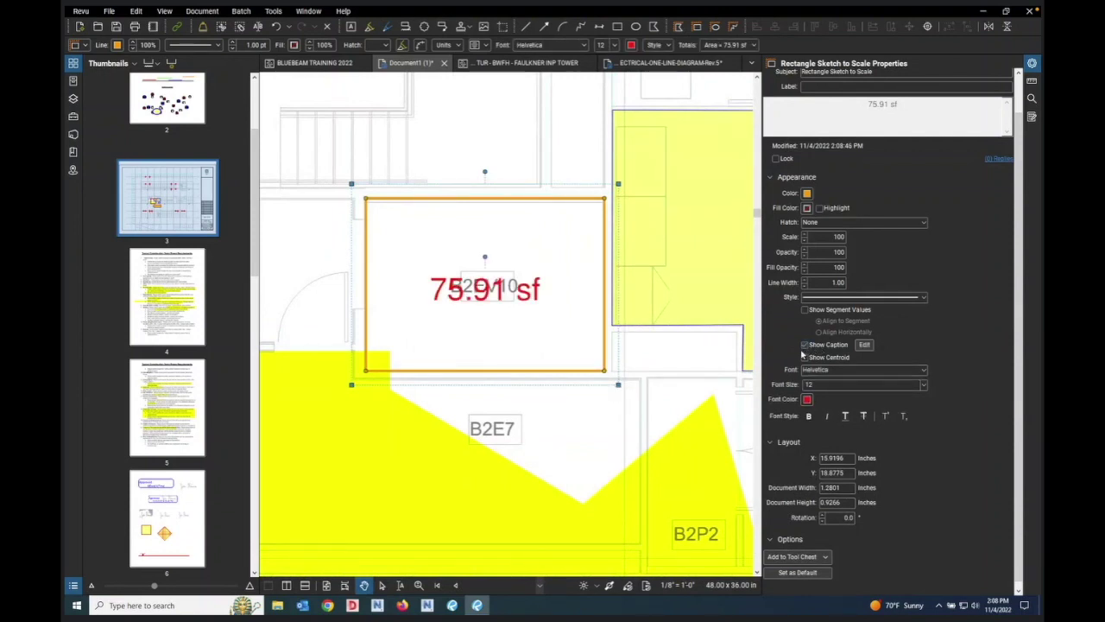
Step: Sketch a to-scale rectangle 4' wide and 8'-9.5" high in the blank area outside the plan's upper-left corner
scroll(486, 190, down, 5)
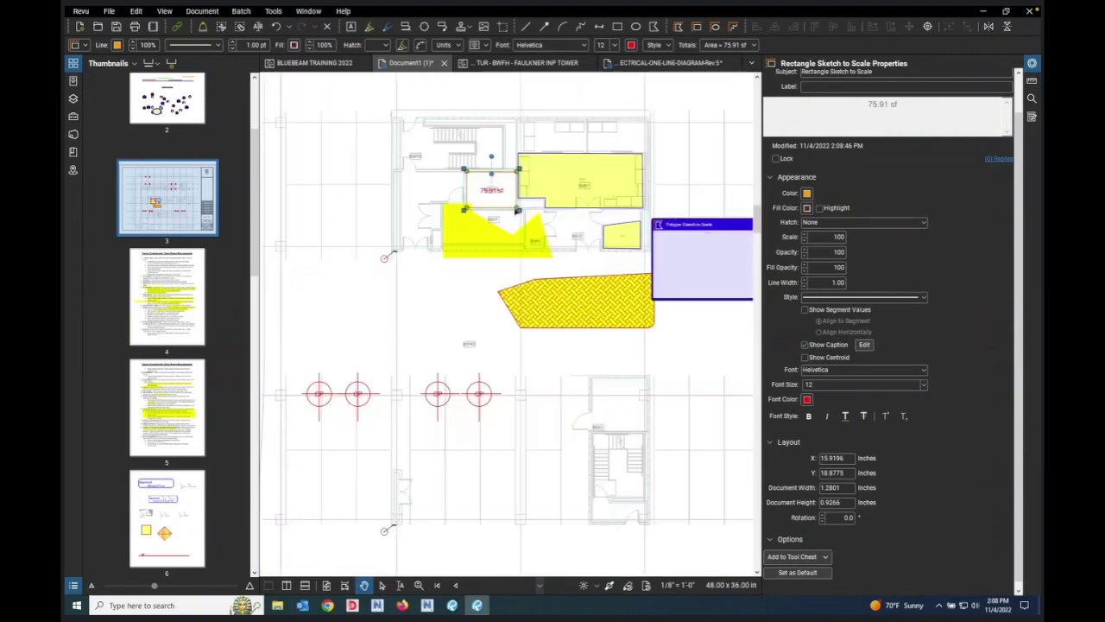
scroll(477, 335, up, 2)
scroll(478, 340, down, 4)
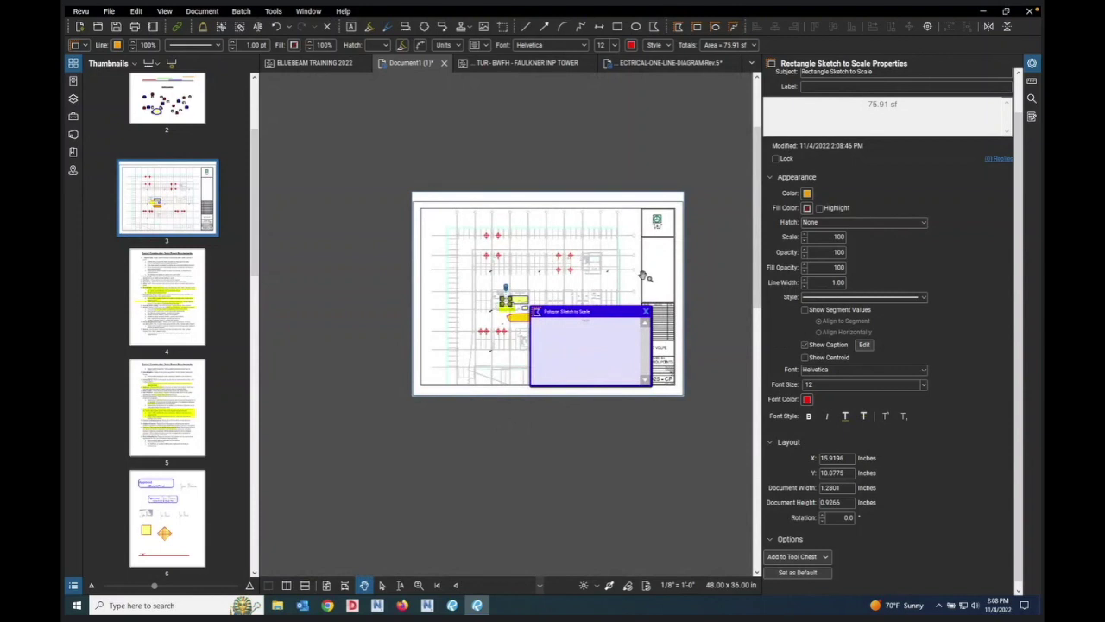
scroll(501, 263, up, 3)
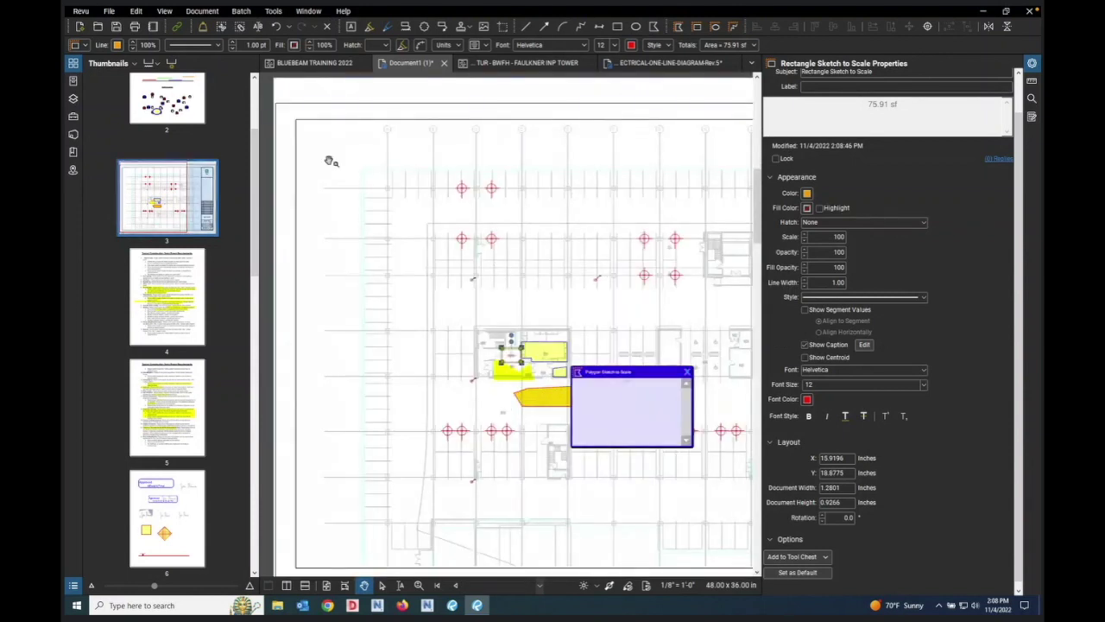
scroll(325, 157, up, 4)
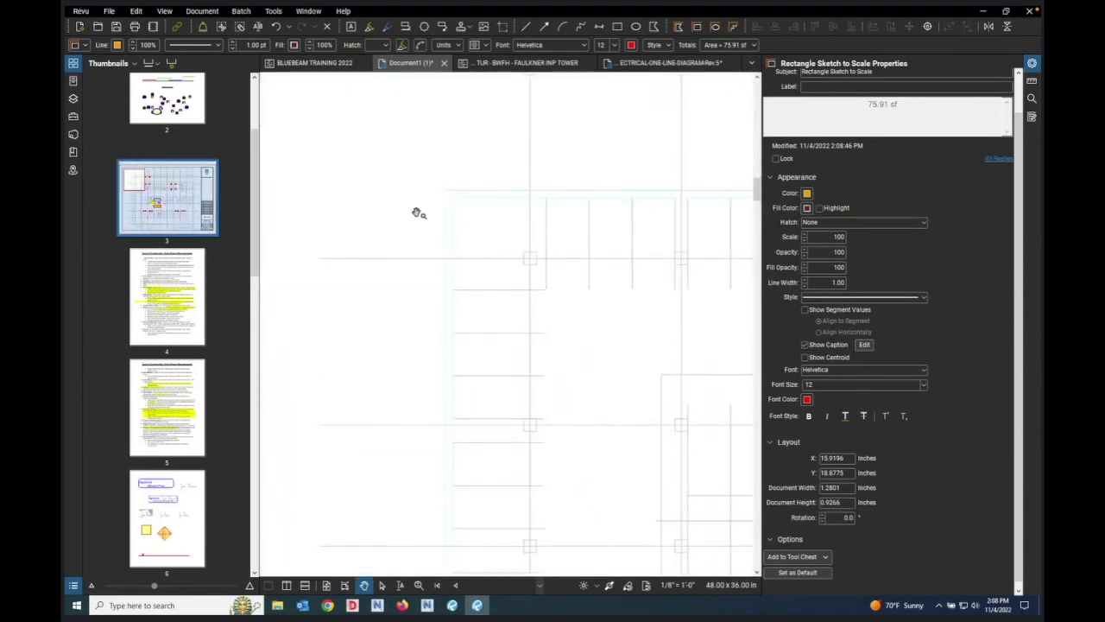
click(697, 26)
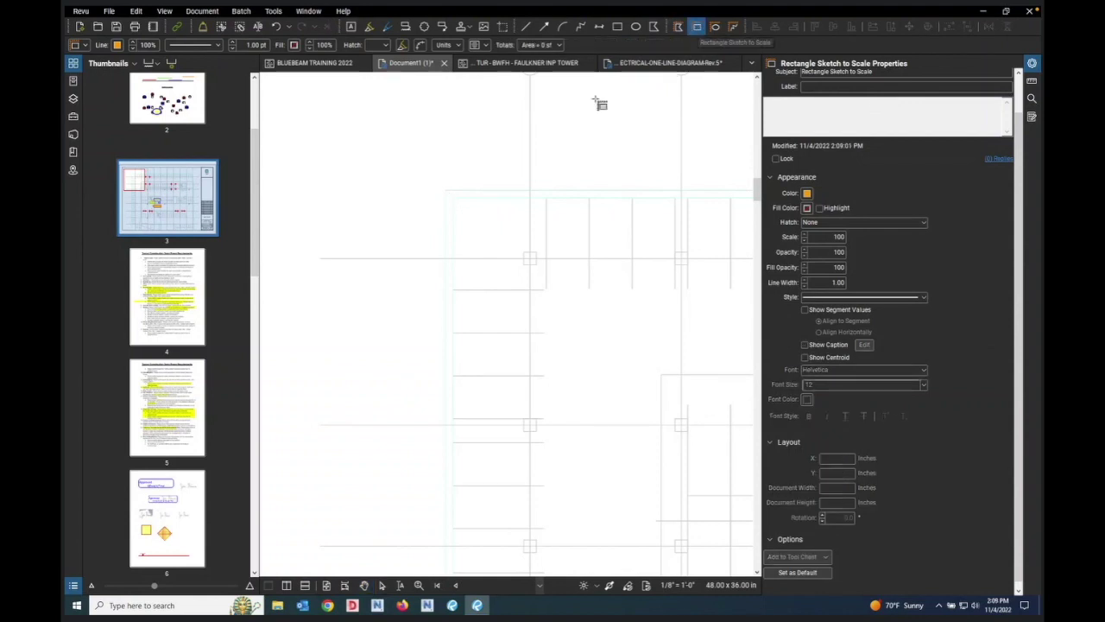
click(342, 166)
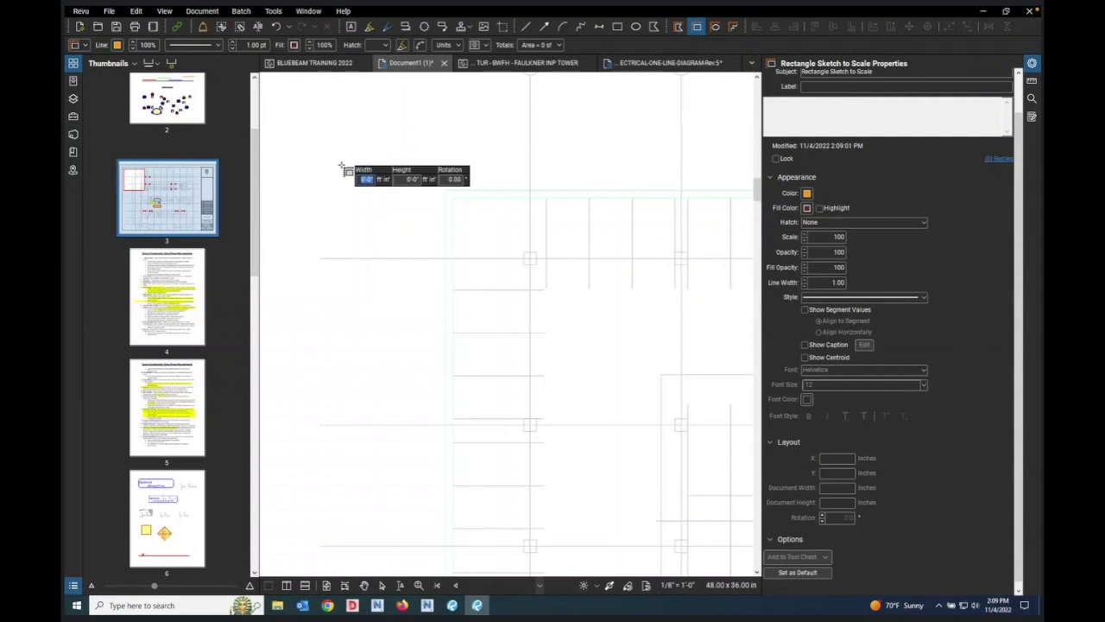
text(4)
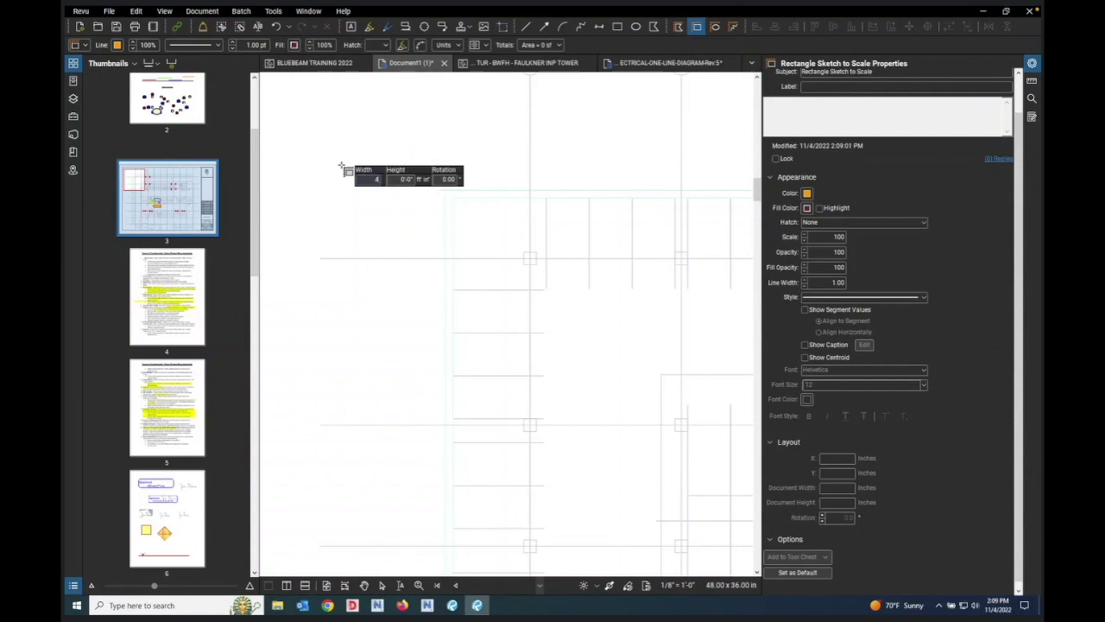
key(Tab)
key(Tab)
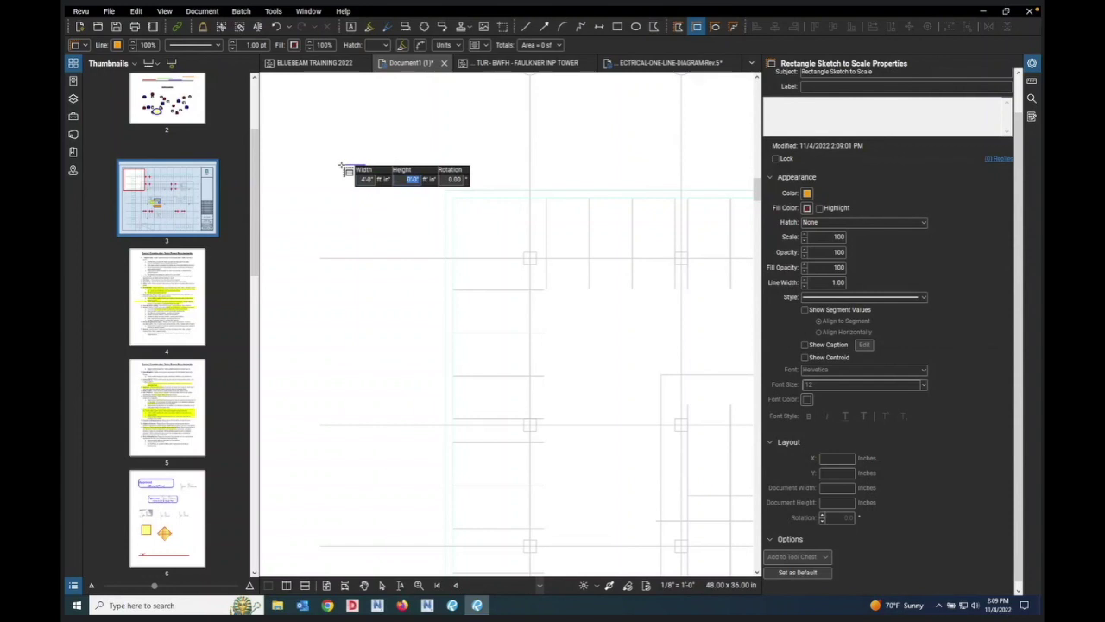
text(8)
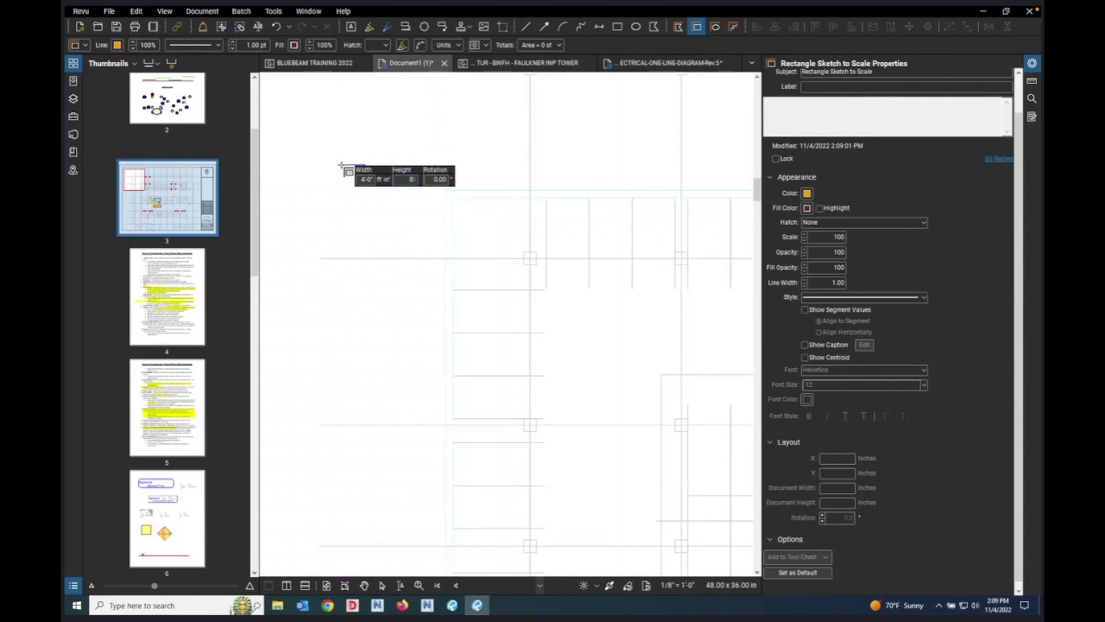
text('-9.5)
key(Return)
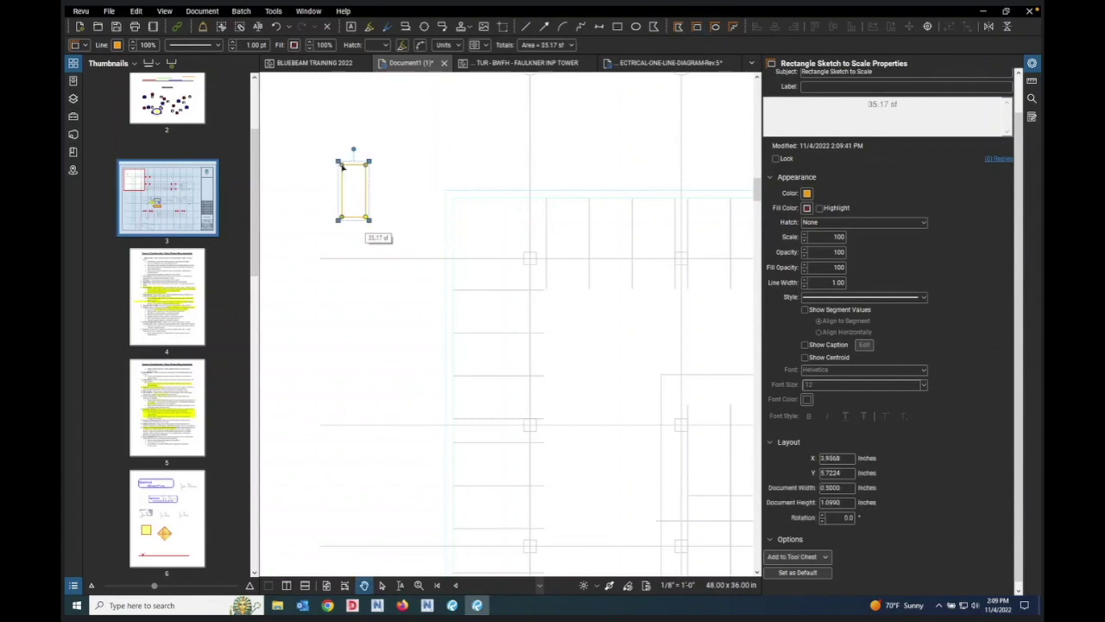
Step: Show the new rectangle's caption with its length and width instead of its area
scroll(342, 169, up, 3)
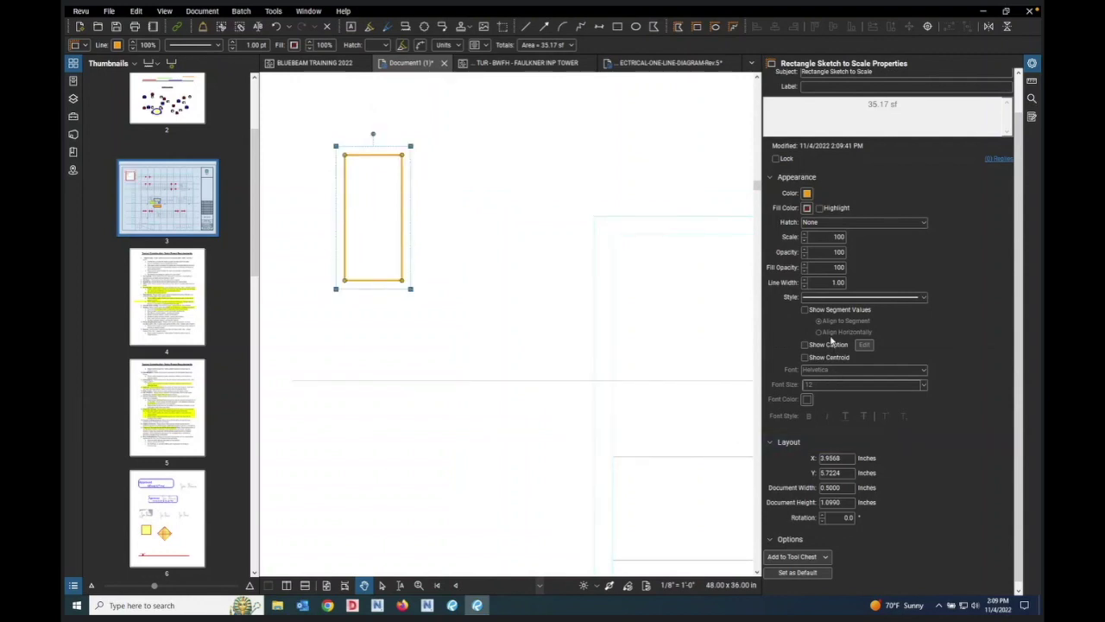
scroll(876, 404, down, 1)
scroll(940, 352, up, 2)
scroll(940, 352, down, 2)
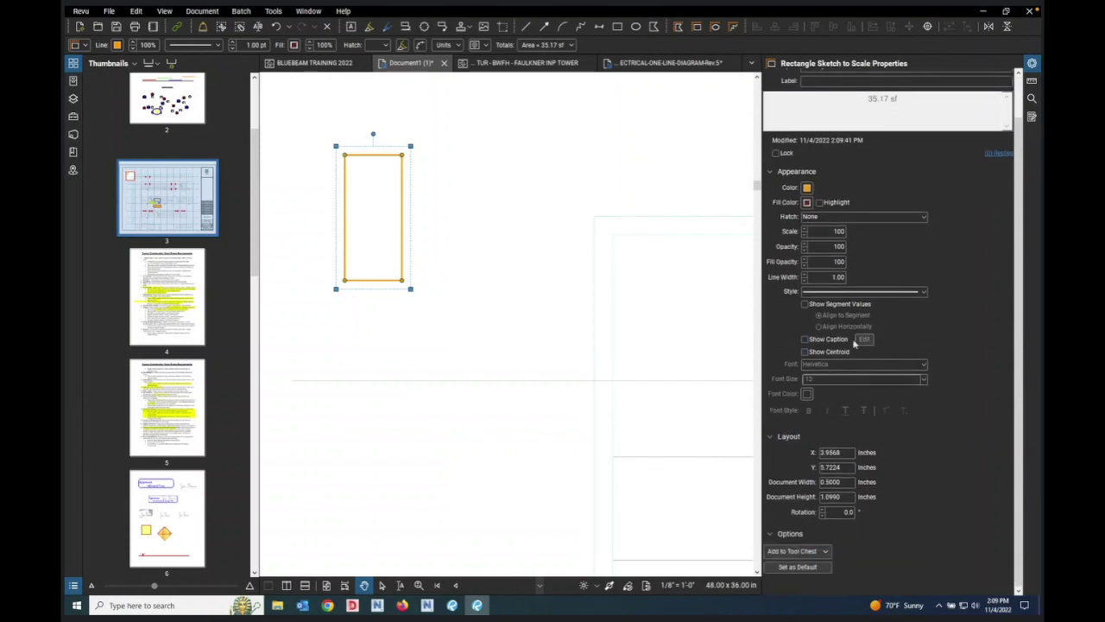
click(805, 339)
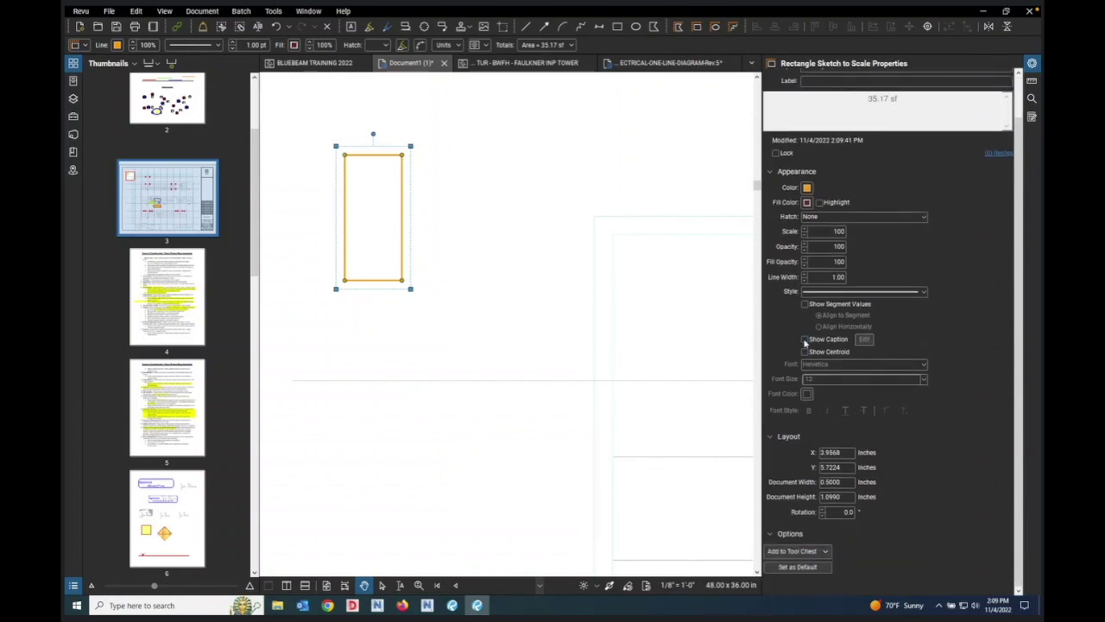
click(863, 341)
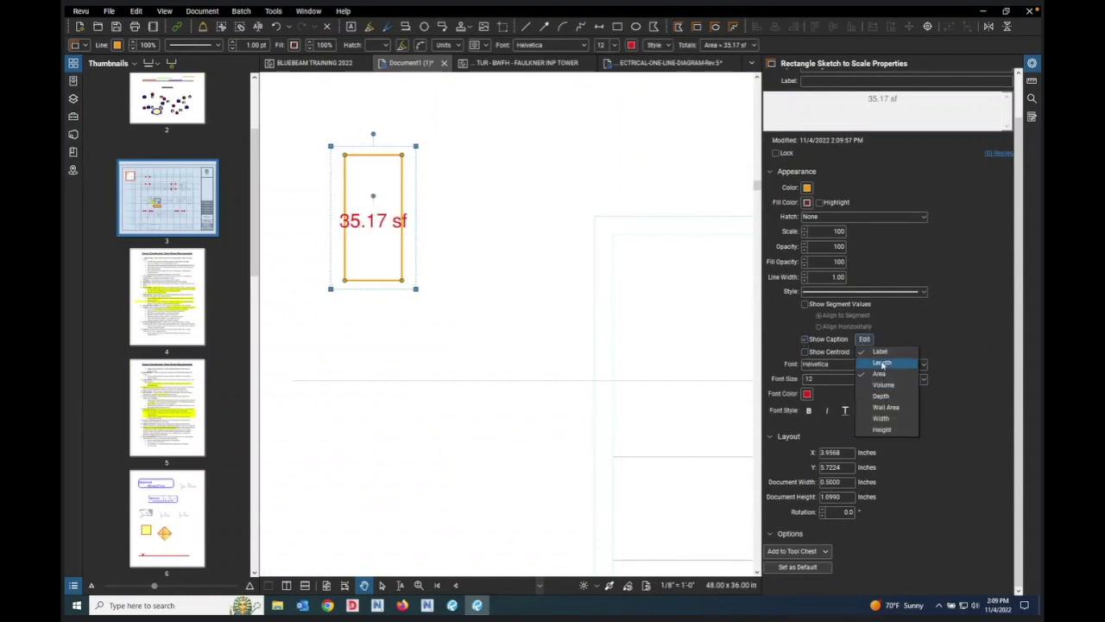
click(881, 363)
click(879, 373)
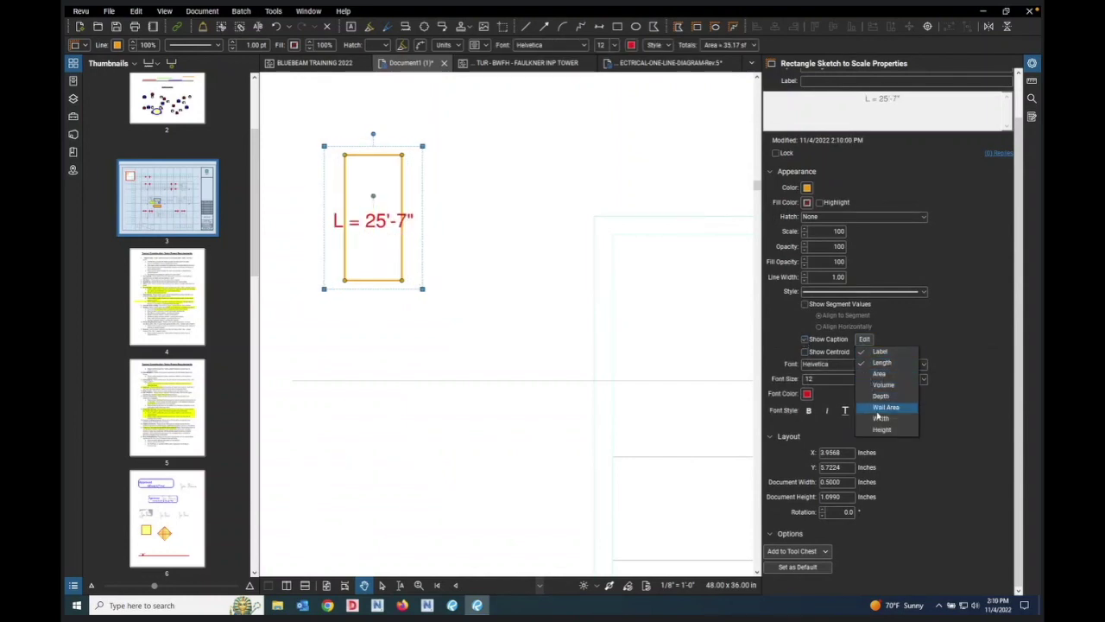
click(879, 420)
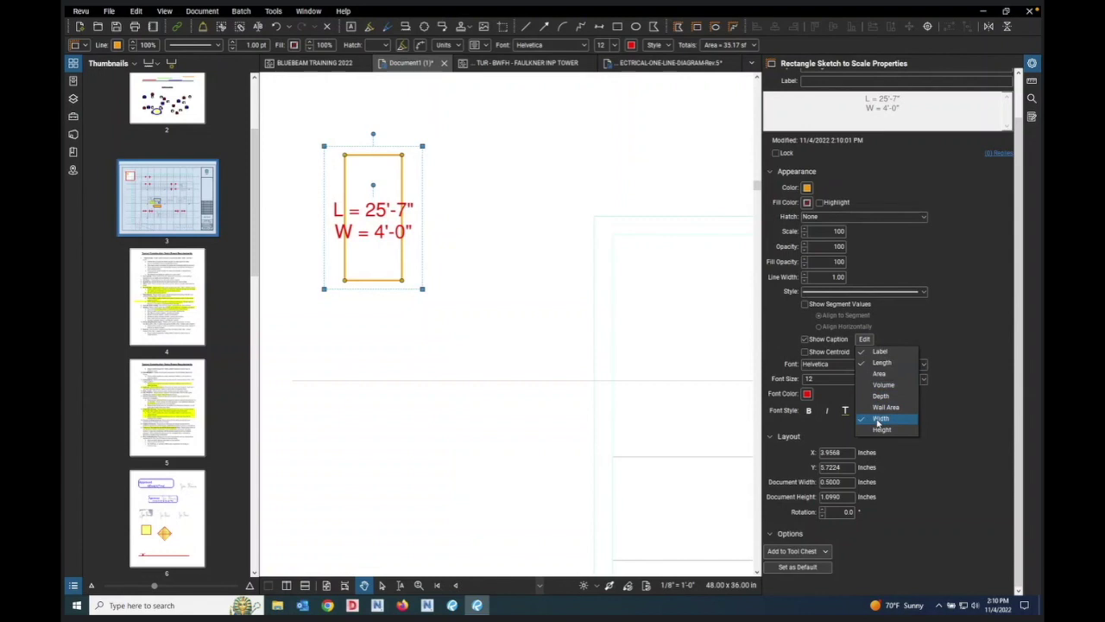
click(380, 214)
double_click(379, 214)
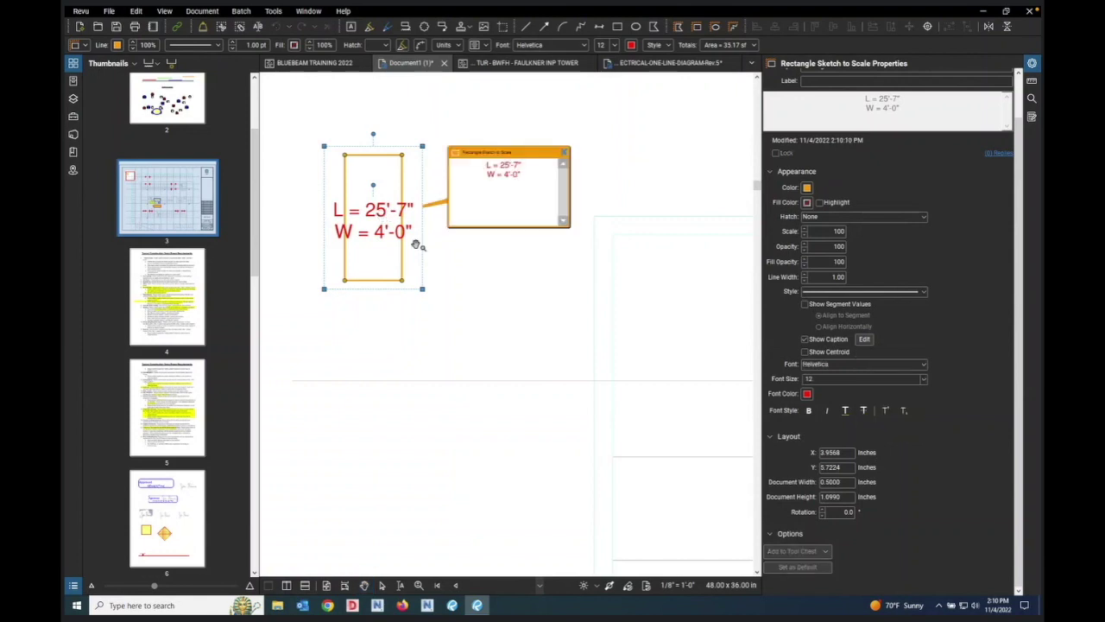
click(564, 156)
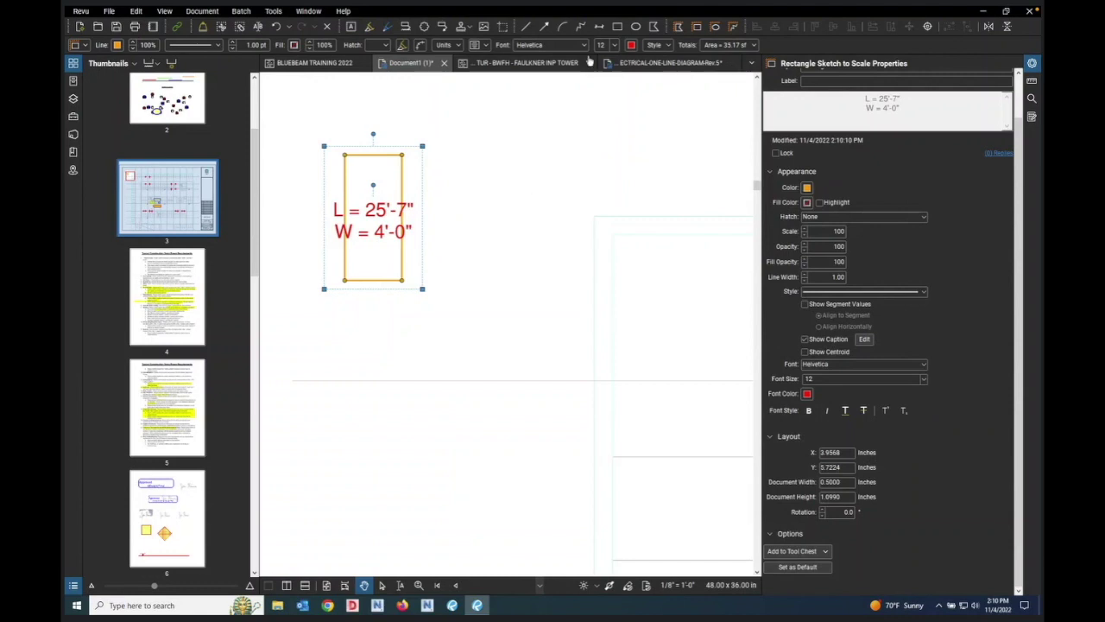
click(699, 28)
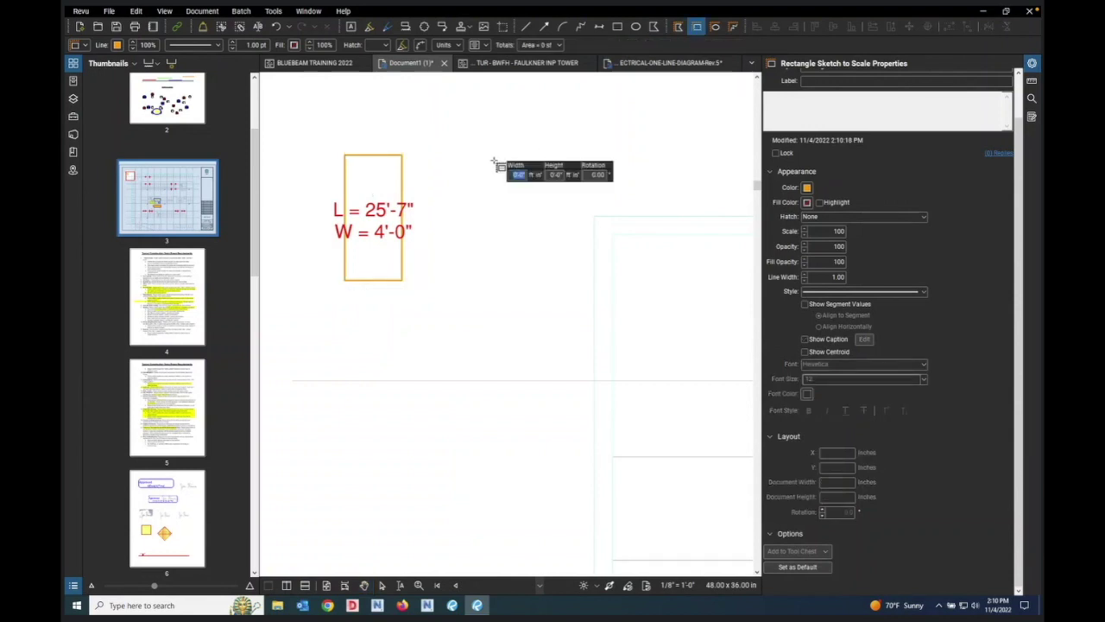
text(4)
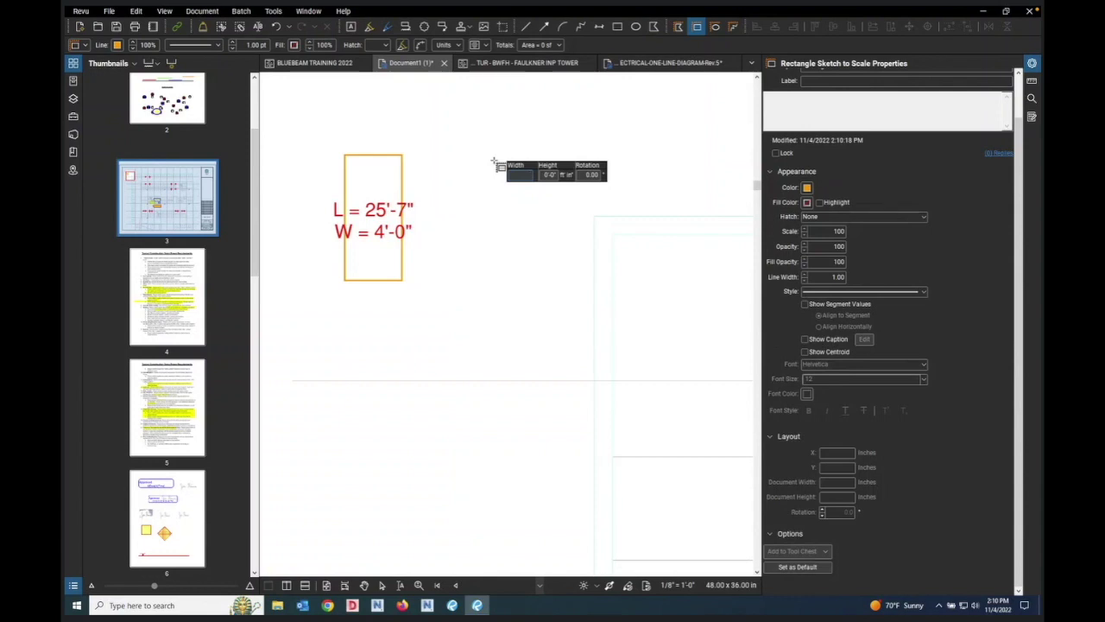
click(496, 163)
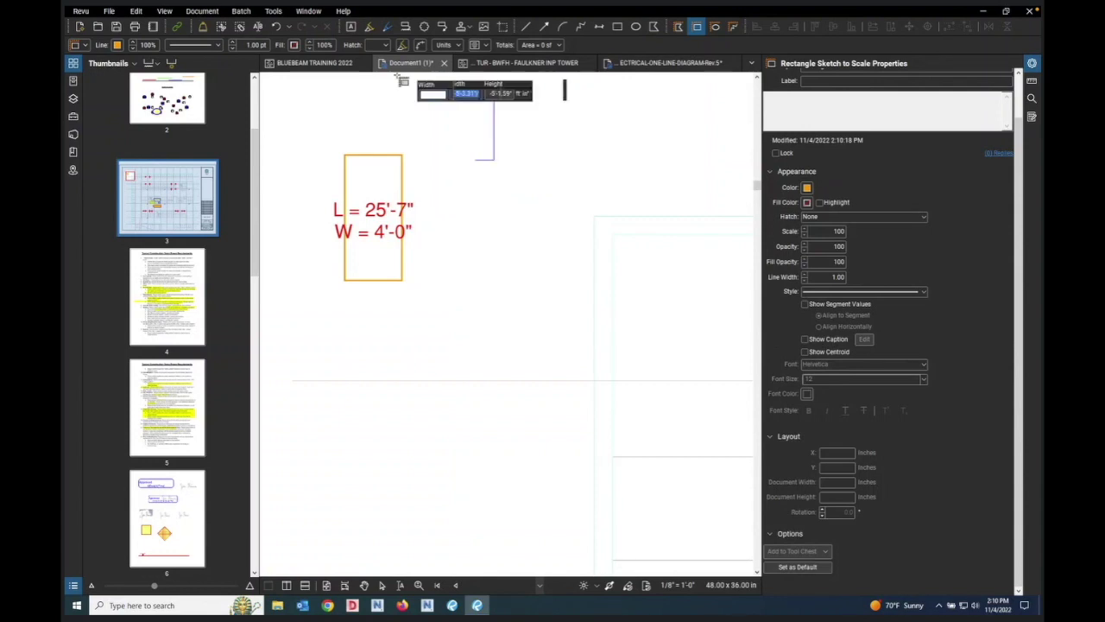
click(278, 31)
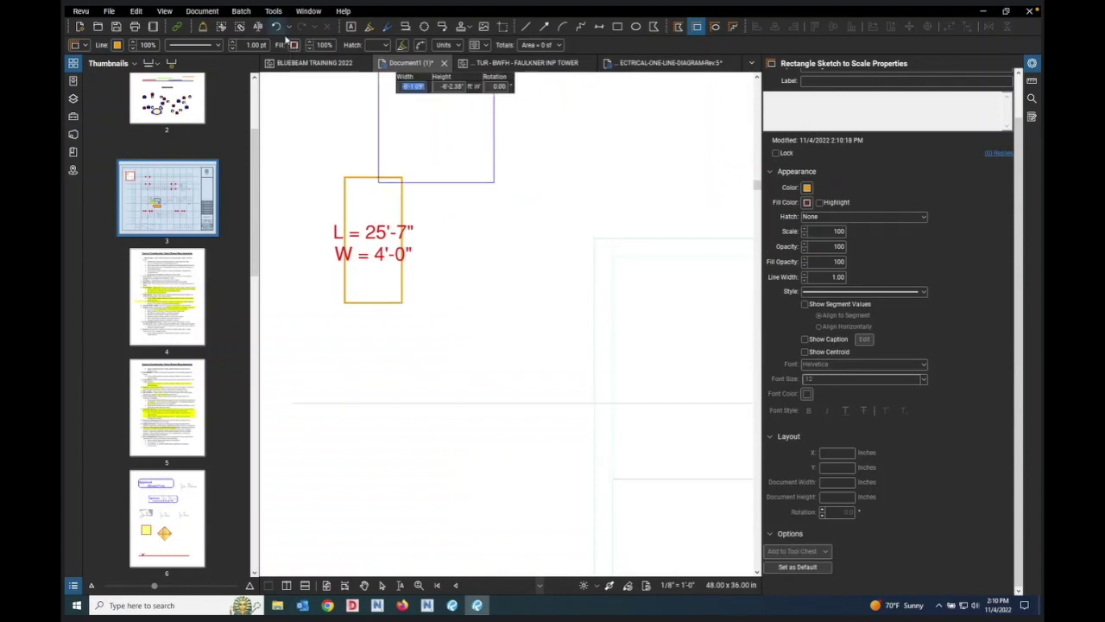
right_click(452, 279)
key(Escape)
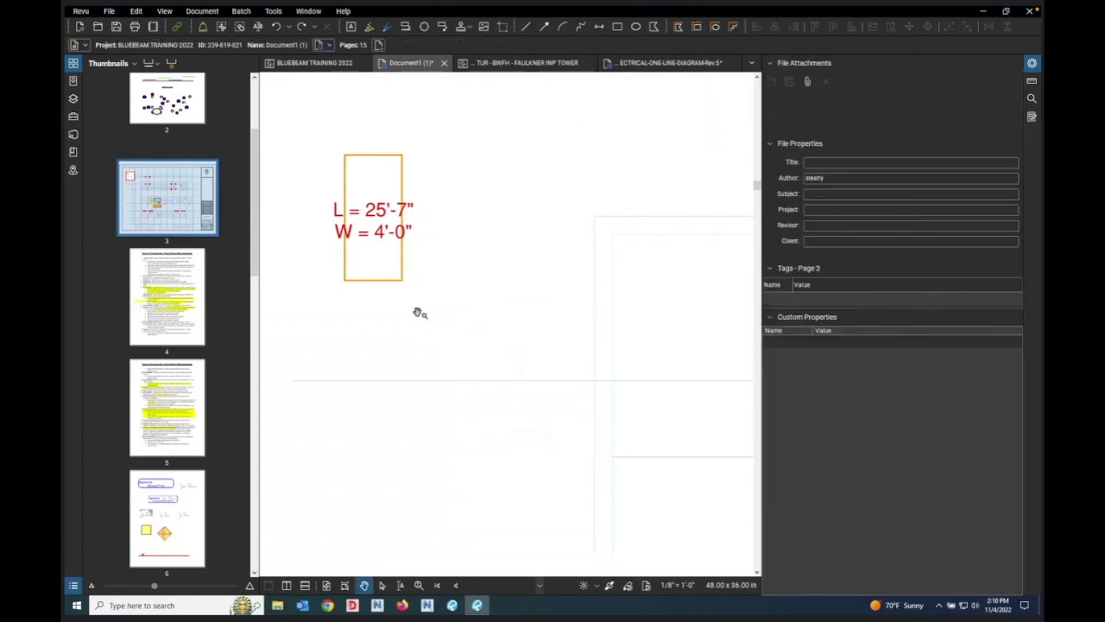
Step: Replace length with height in the 4' wide rectangle's caption, close its pop-up note and deselect it
key(ctrl+y)
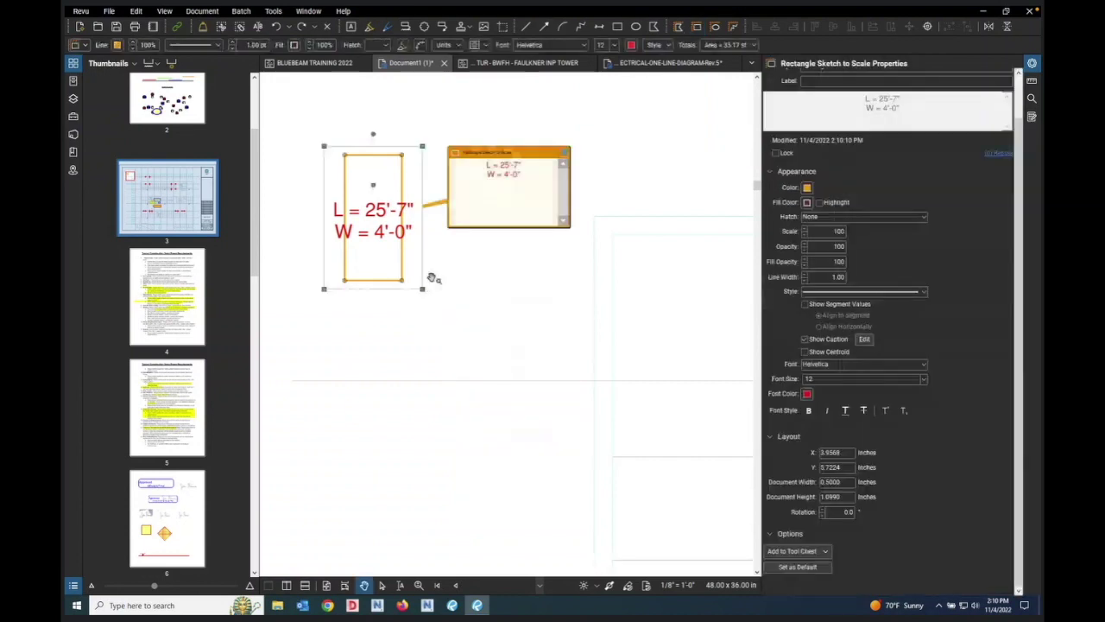
click(864, 339)
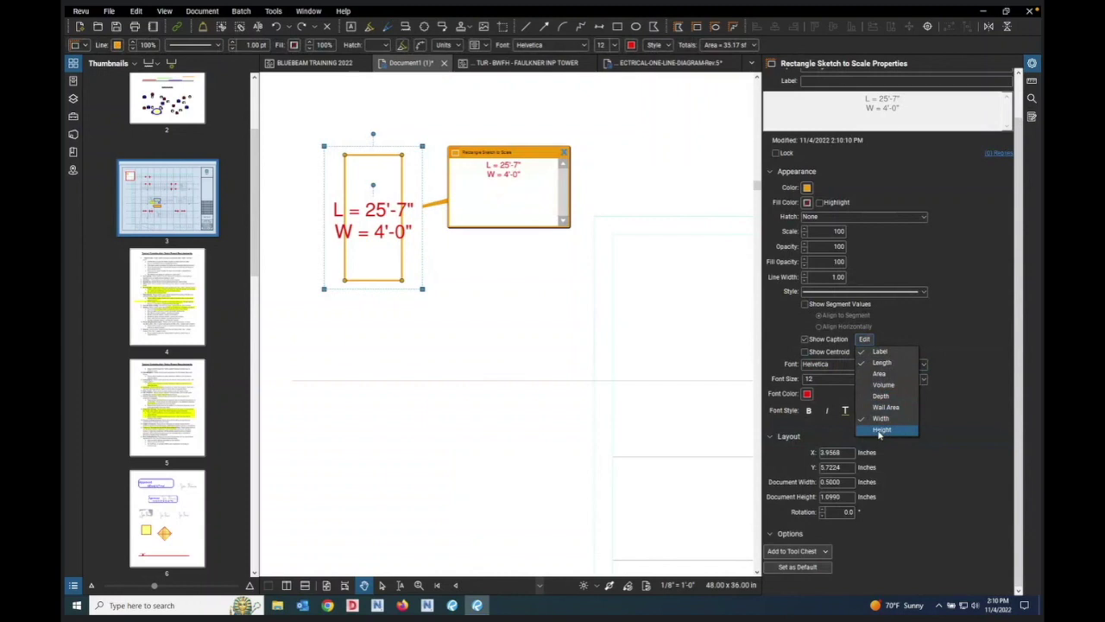
click(880, 430)
click(881, 363)
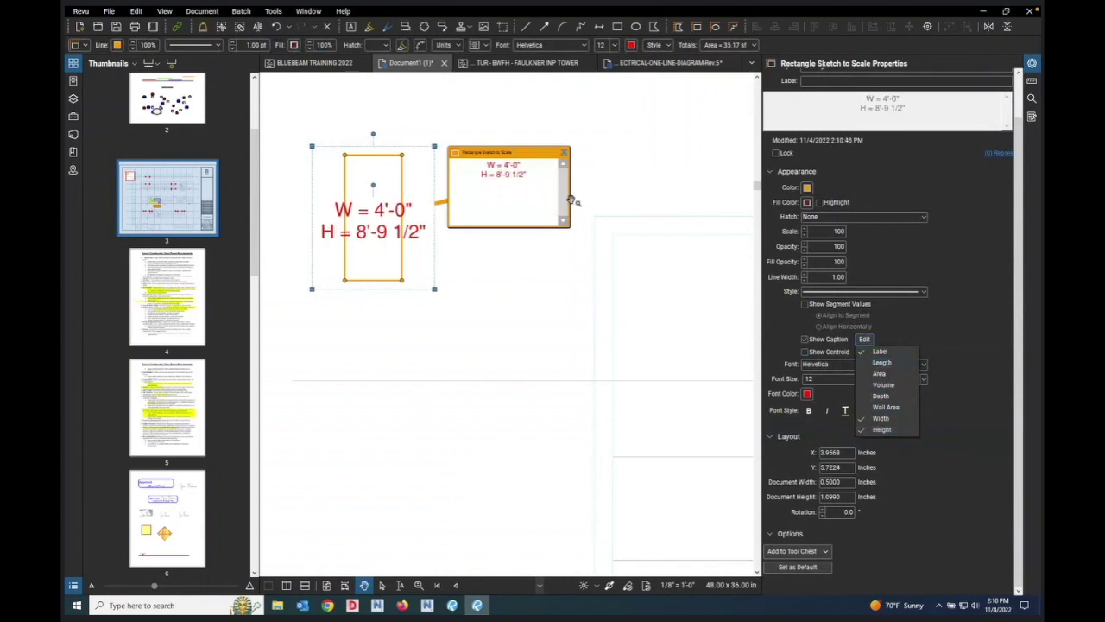
click(564, 153)
click(564, 153)
click(506, 371)
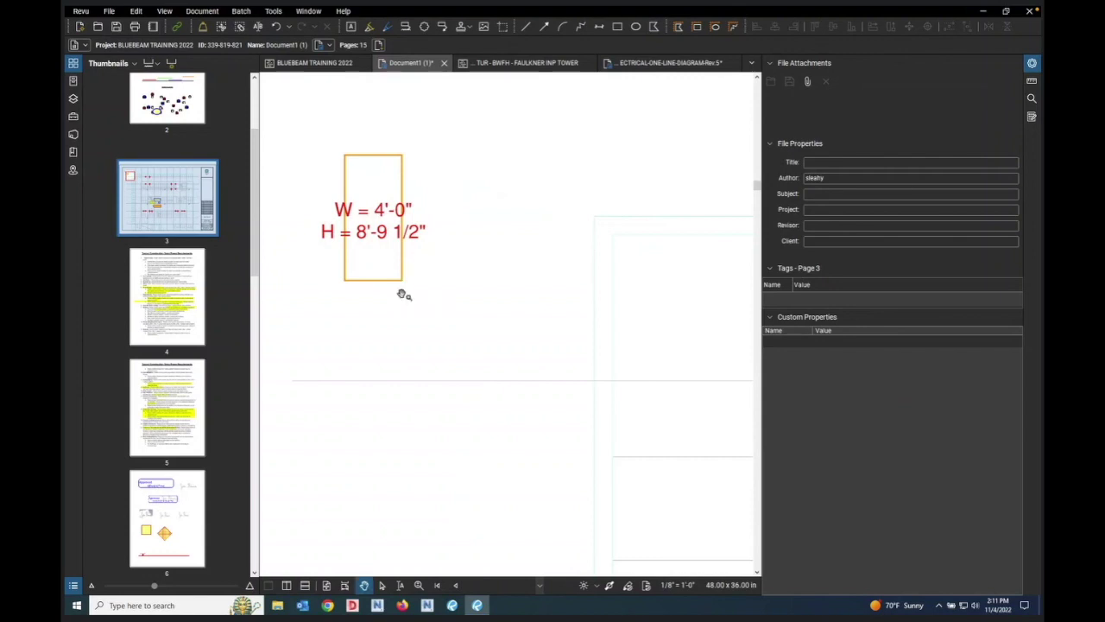
Step: Reshape the to-scale rectangle by moving its two lower corners up unevenly, to about 4'-2" wide and 5'-10 3/4" high
click(402, 263)
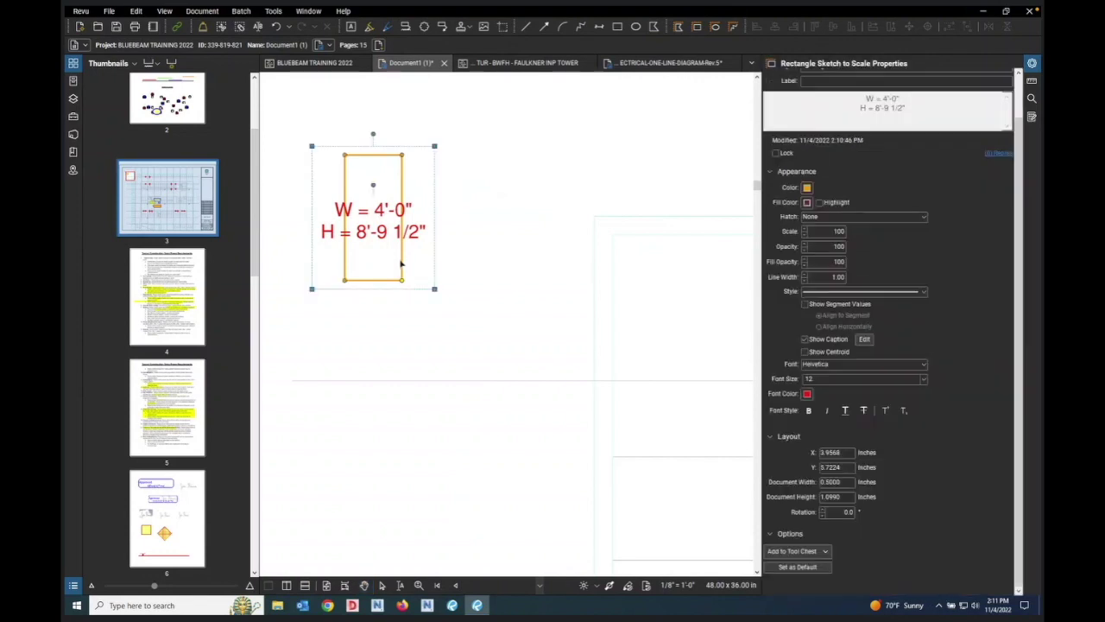
drag(401, 279, 402, 259)
drag(344, 279, 343, 246)
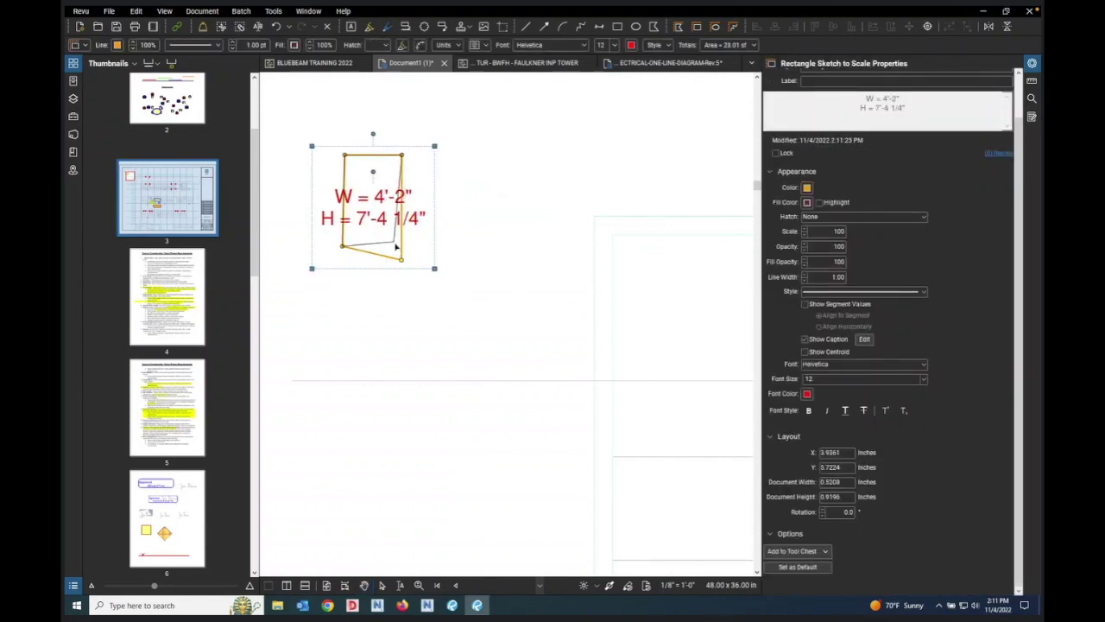
drag(401, 259, 344, 232)
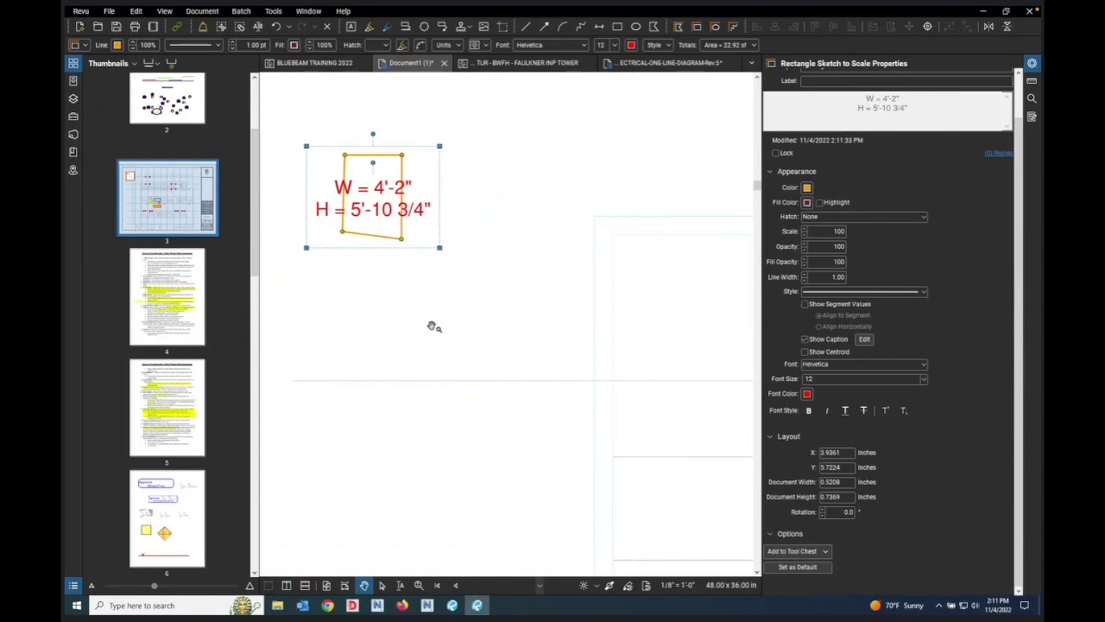
Step: Sketch a to-scale circle about 1.15 inches across on the page and move it below the reshaped rectangle
click(715, 28)
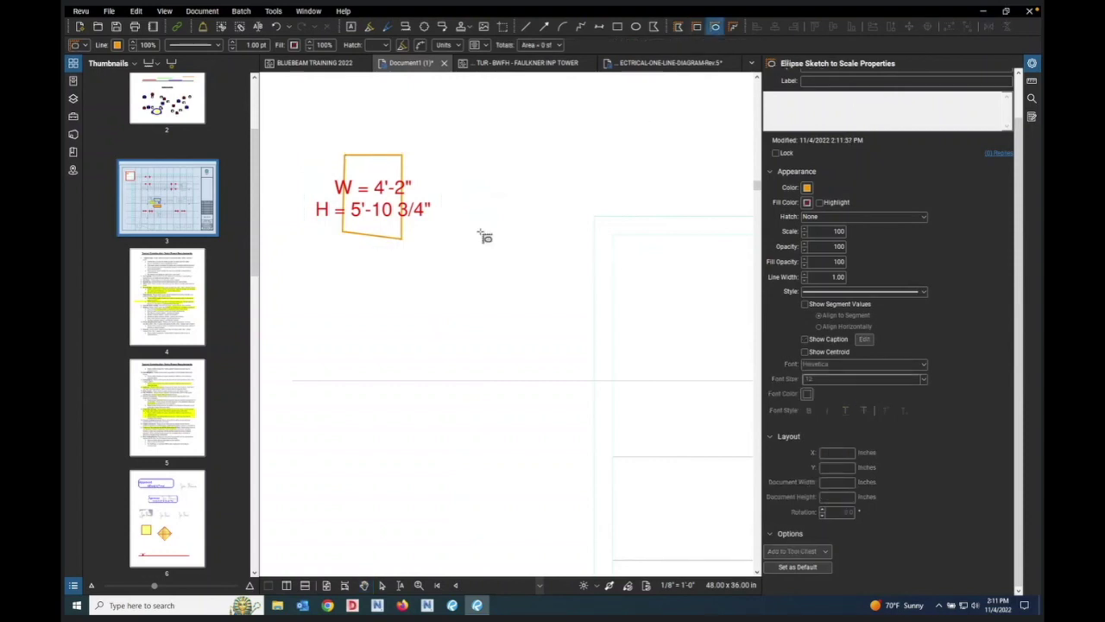
click(468, 162)
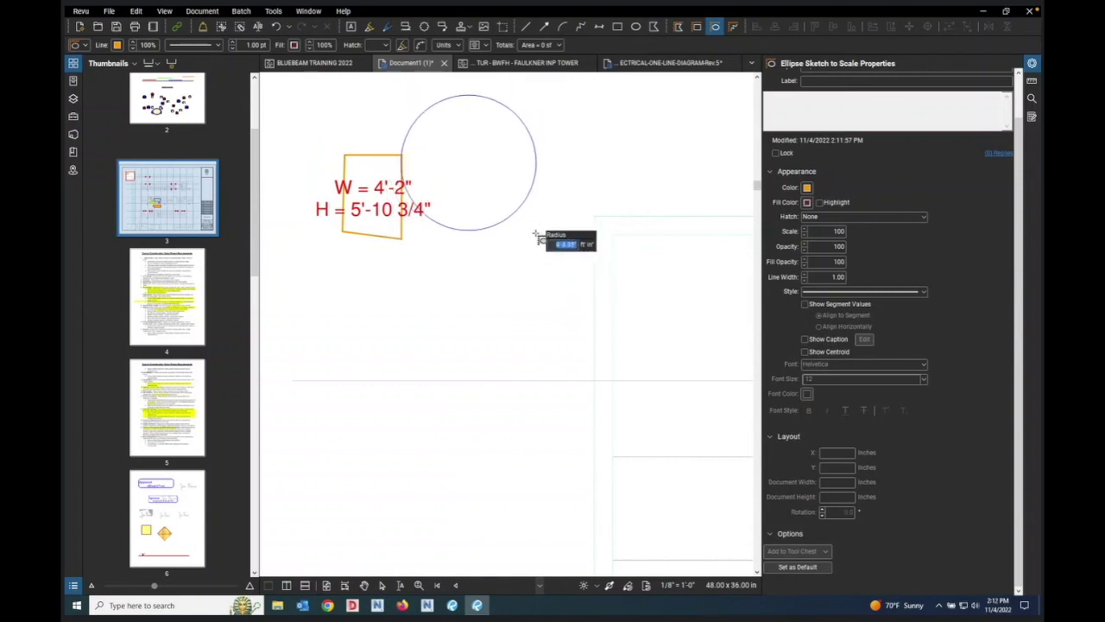
key(Return)
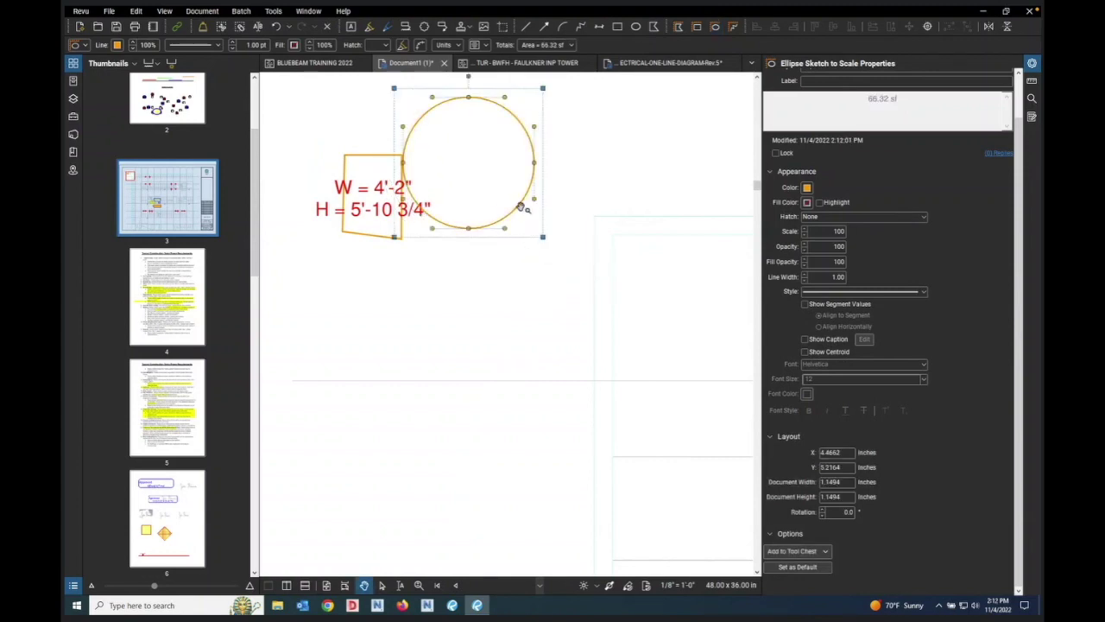
drag(530, 213, 436, 401)
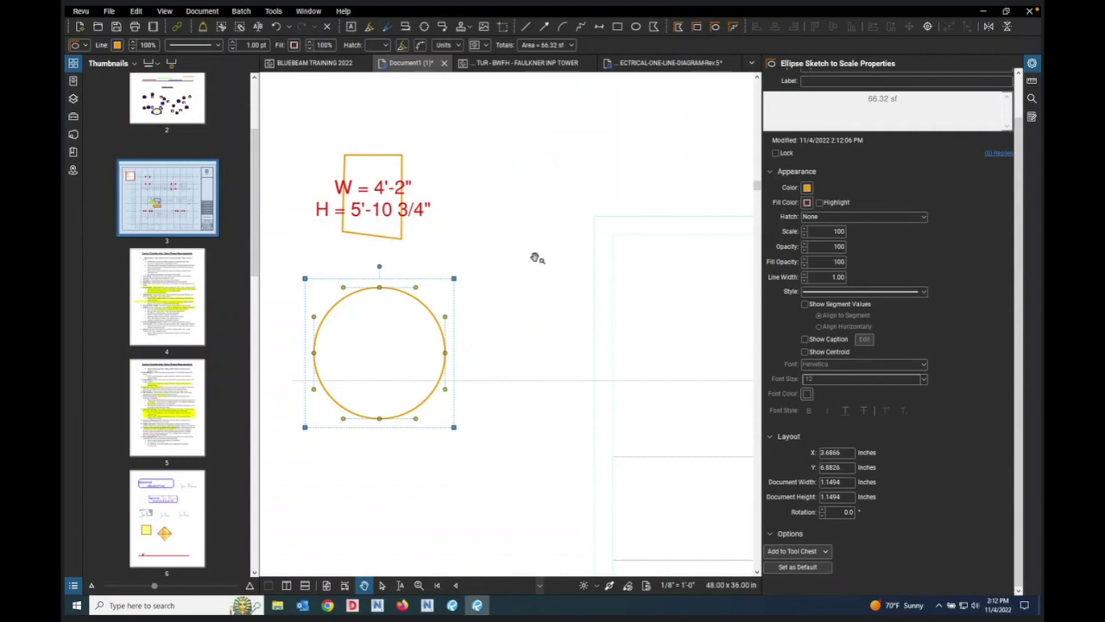
Step: Sketch a second to-scale circle, about 1.1 inches across on the page, up and to the right of the first circle
click(715, 26)
click(499, 174)
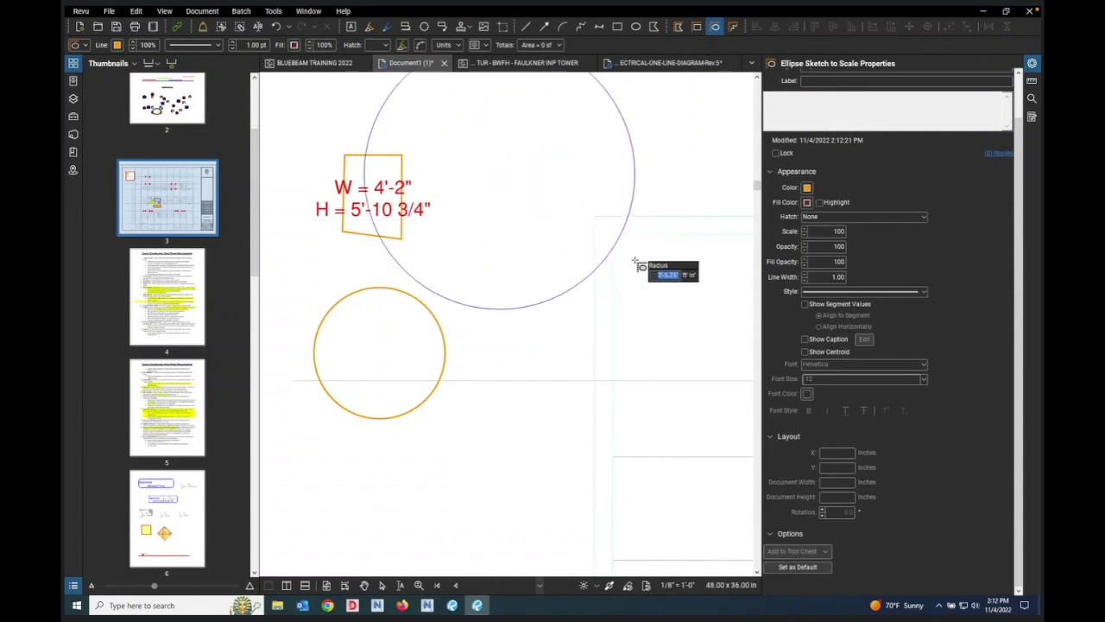
key(shift)
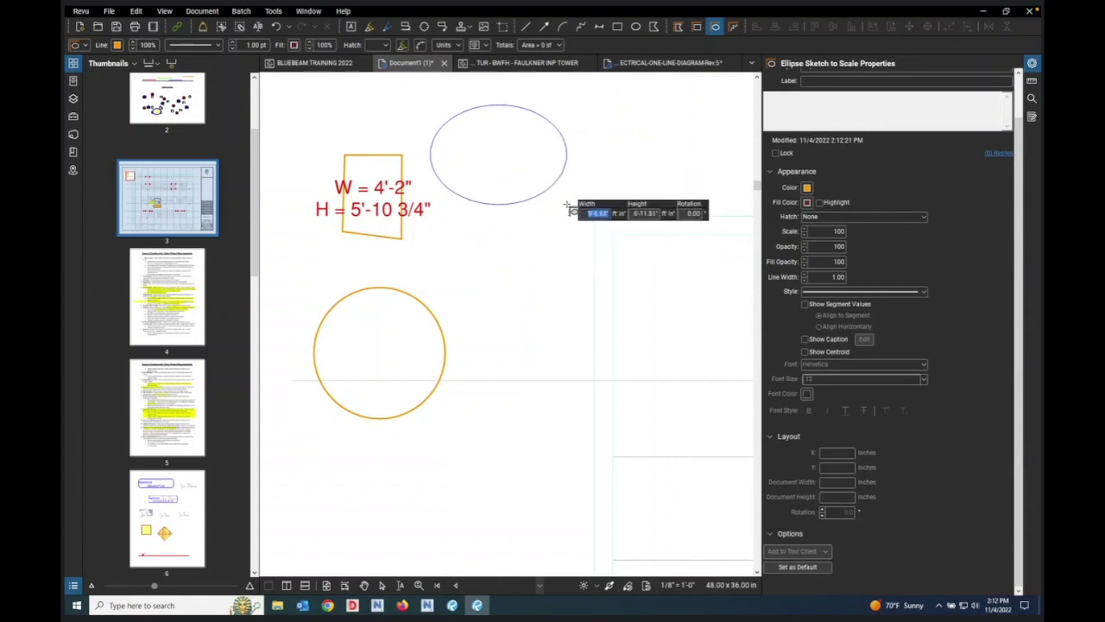
key(shift)
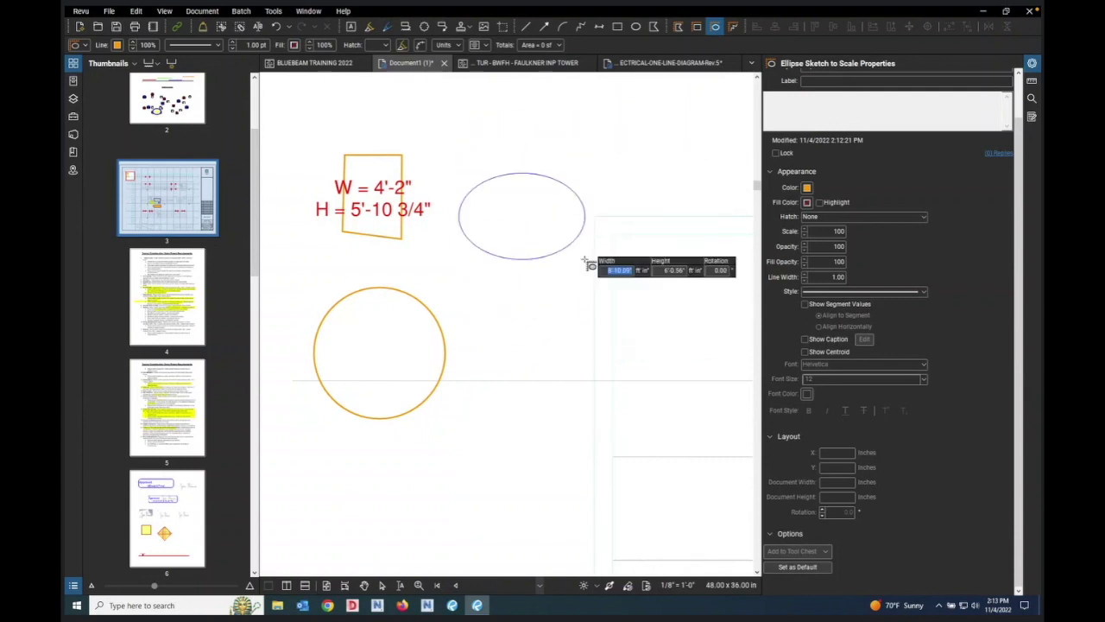
key(shift)
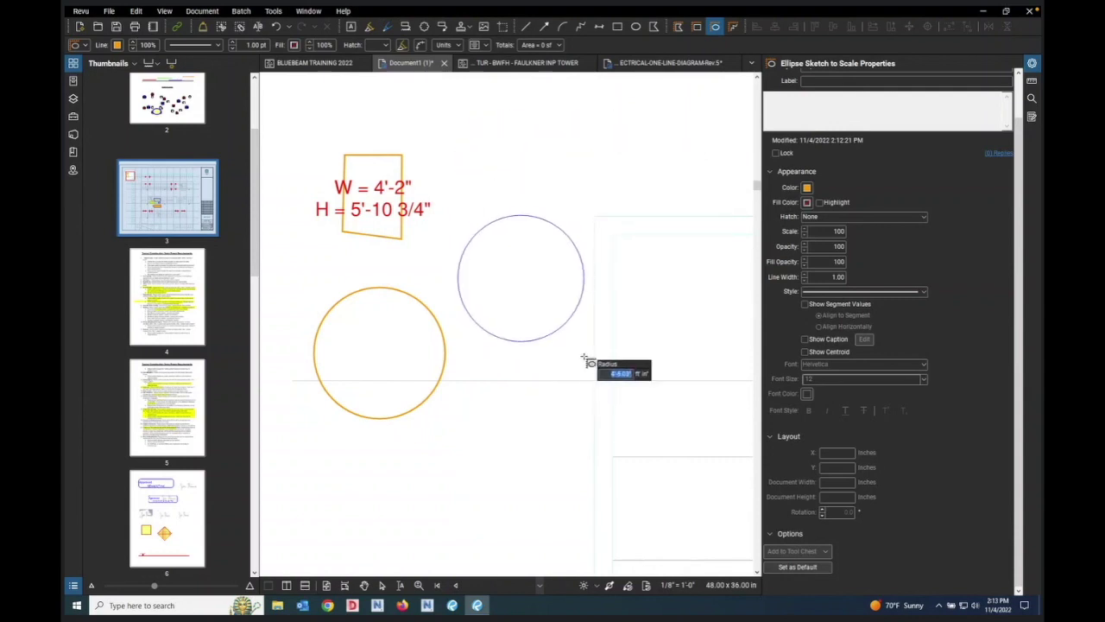
click(586, 357)
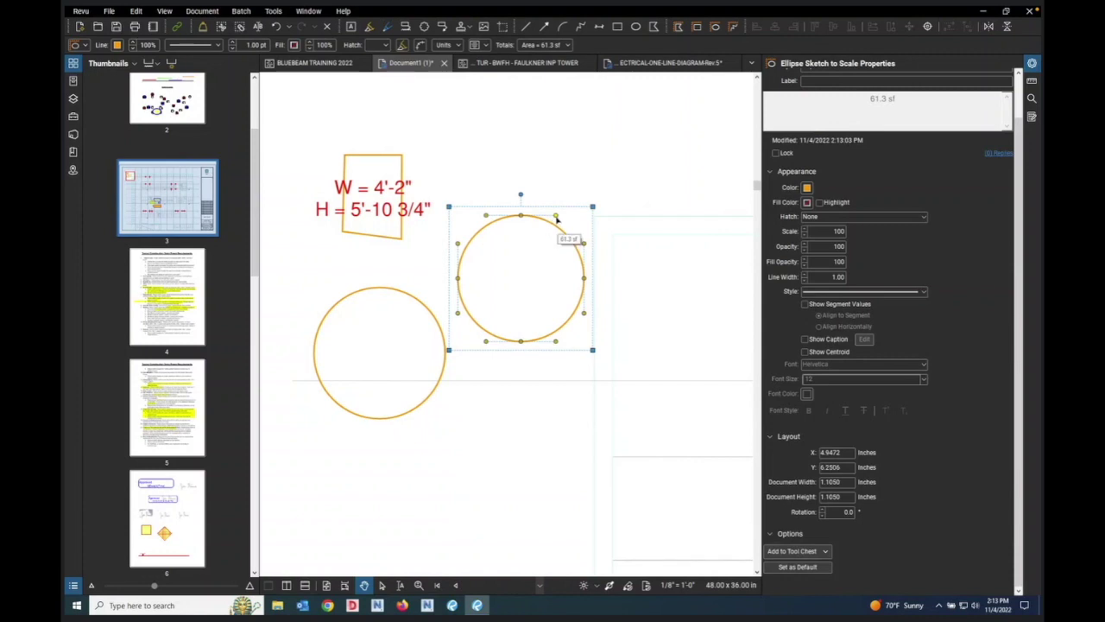
Step: Reshape the second circle into a tall irregular curve by pulling its top point upward and adjusting its upper and lower curve handles
drag(556, 218, 550, 233)
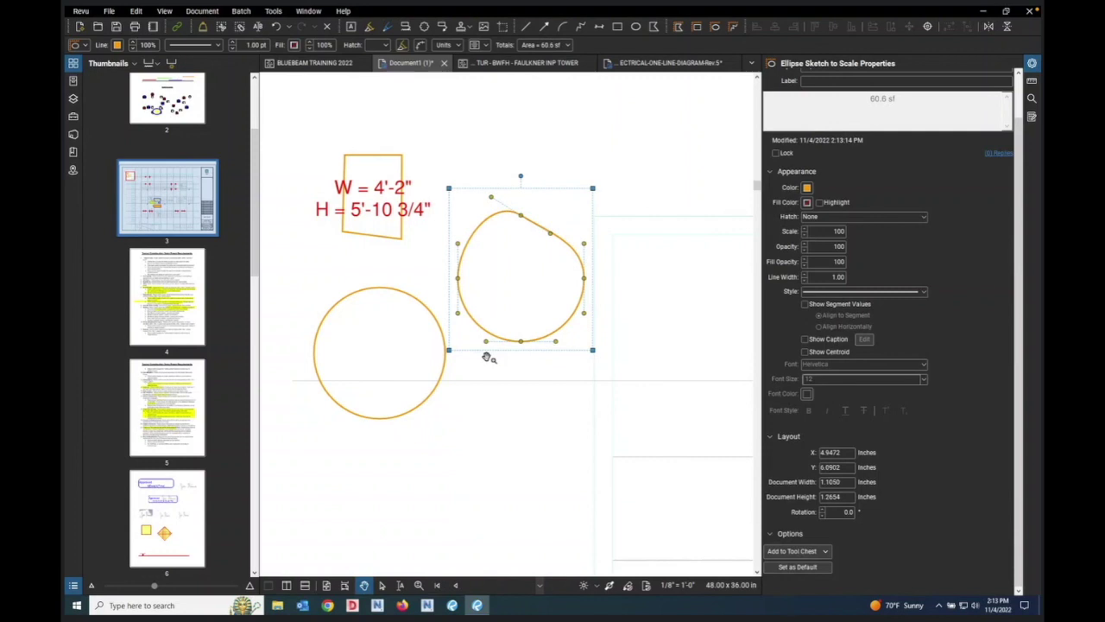
drag(486, 341, 488, 320)
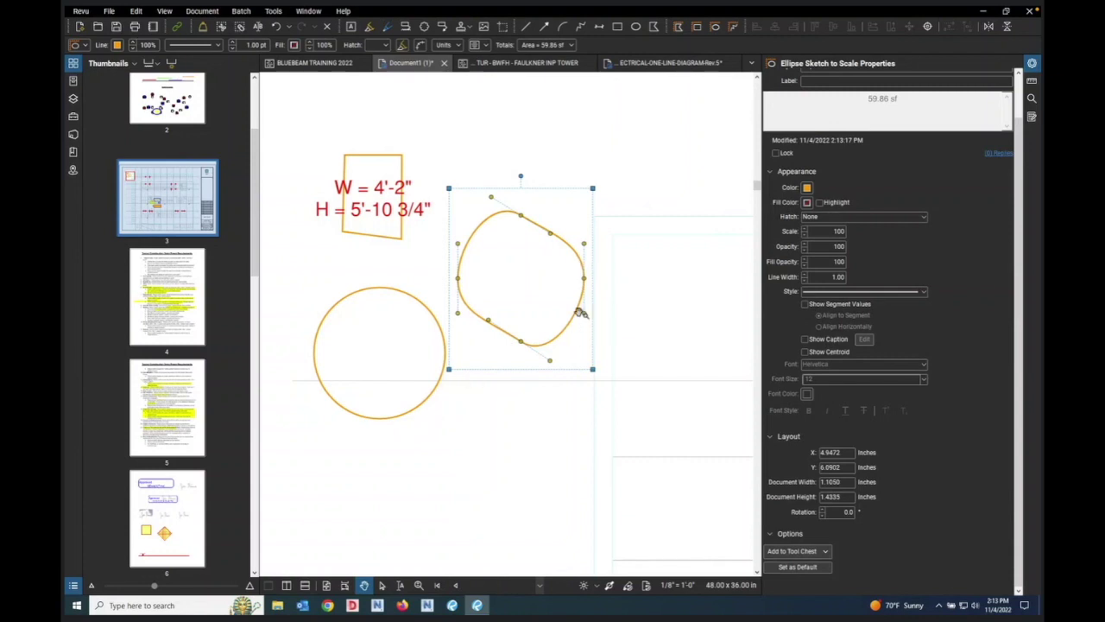
drag(521, 216, 536, 162)
drag(488, 320, 467, 383)
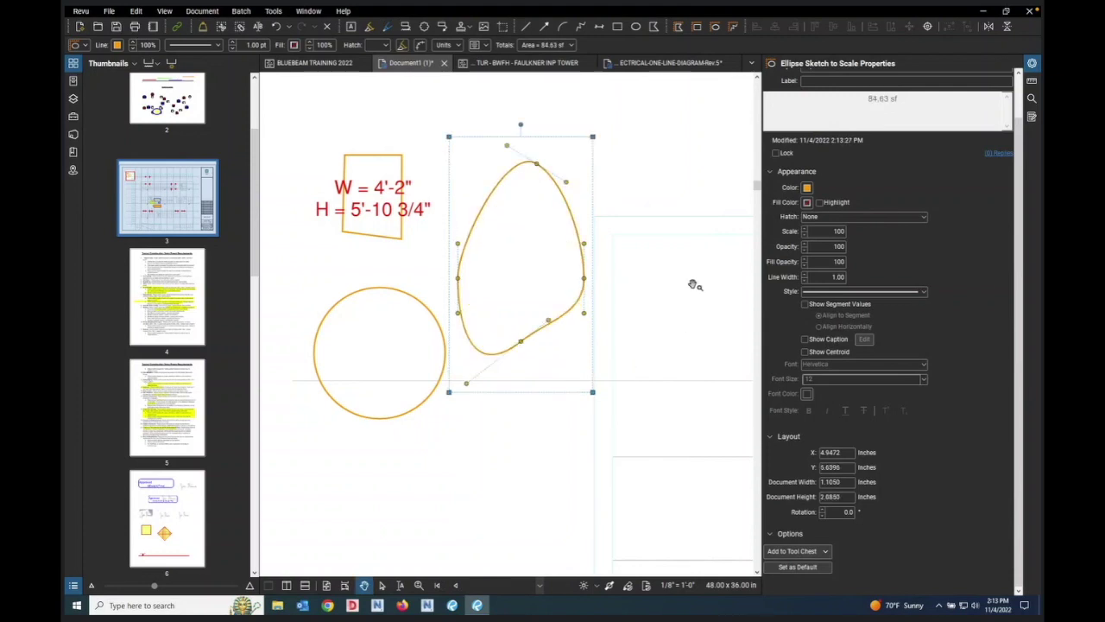
Step: Sketch a to-scale polyline of about 62'-2" that zigzags below the circle and up along the right side of the irregular curve
click(734, 28)
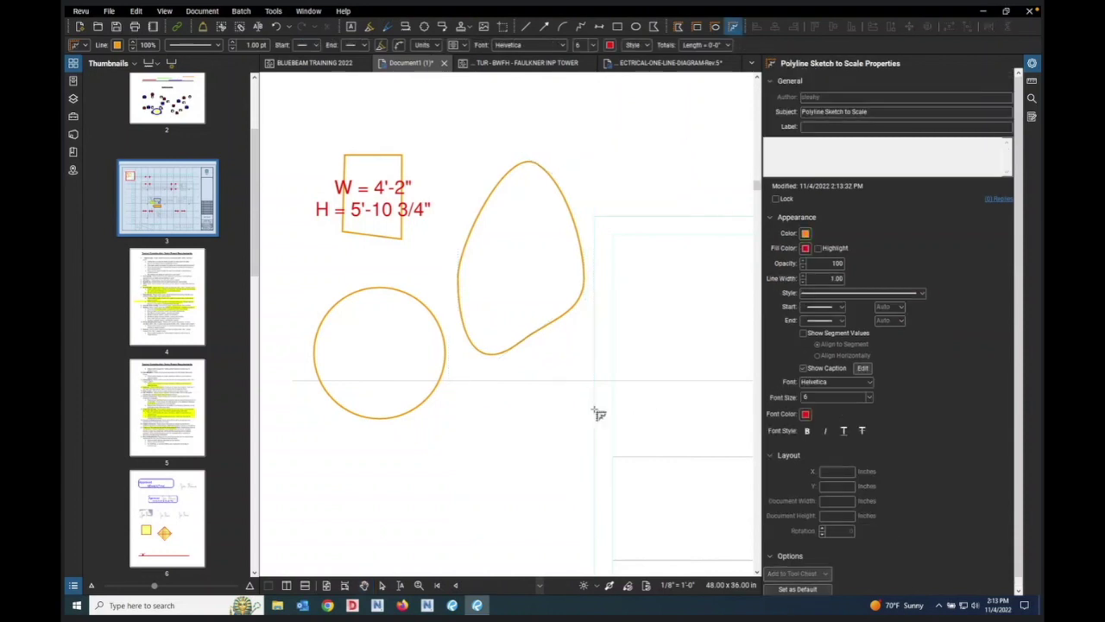
click(313, 459)
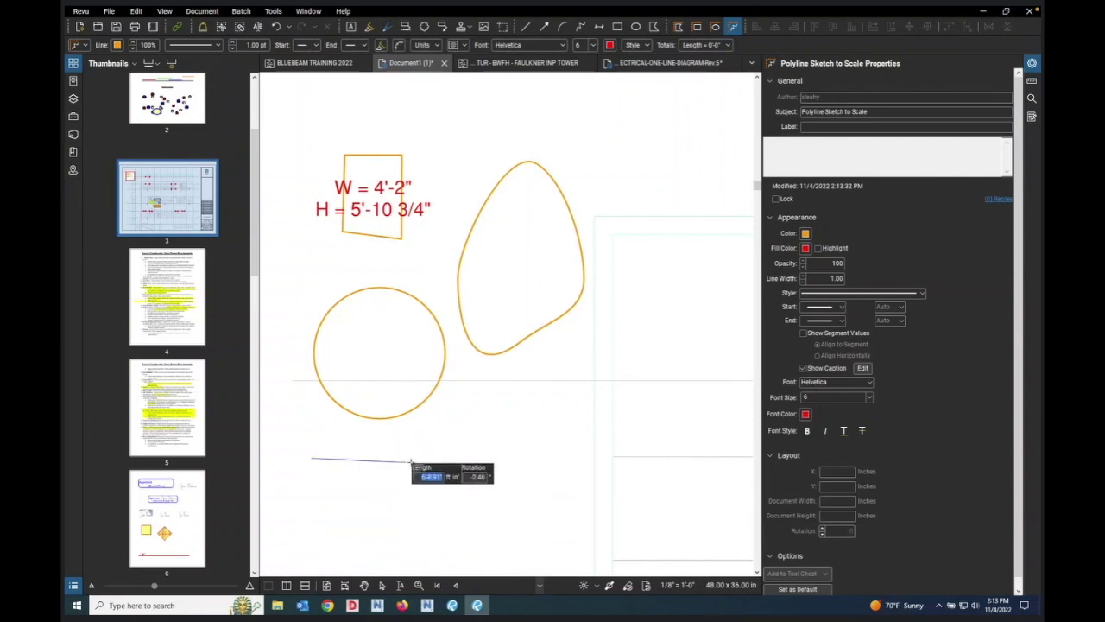
click(523, 457)
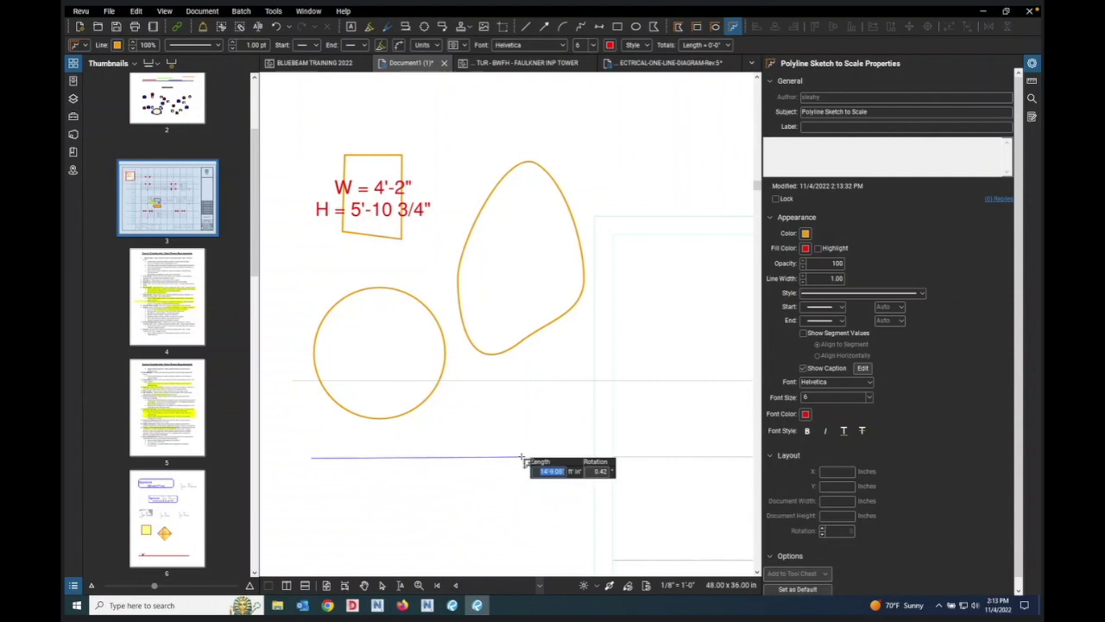
click(556, 400)
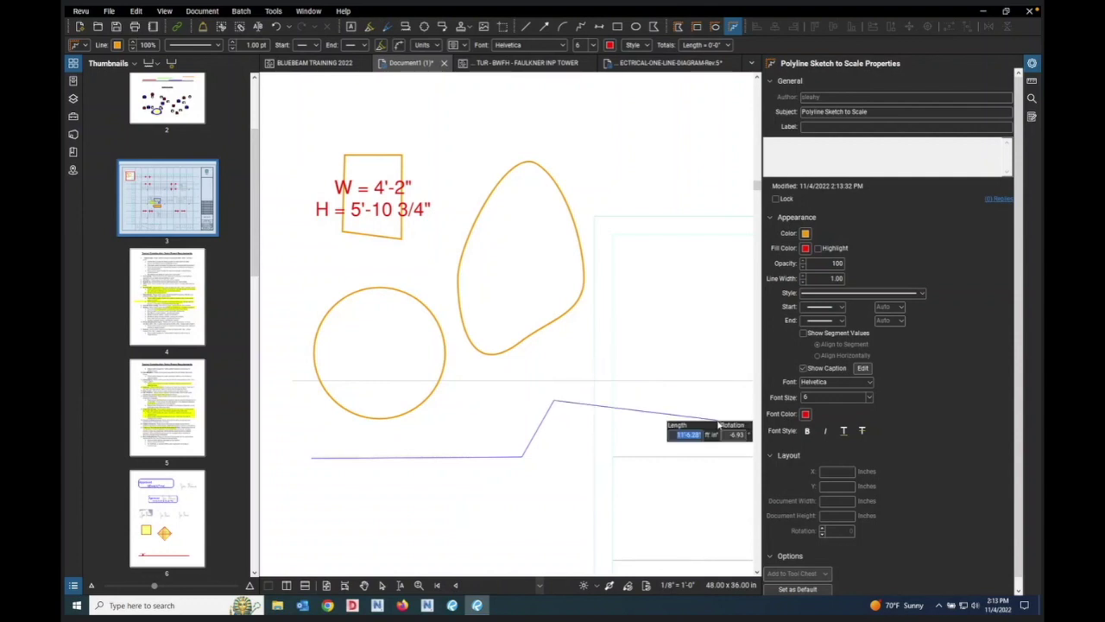
click(713, 381)
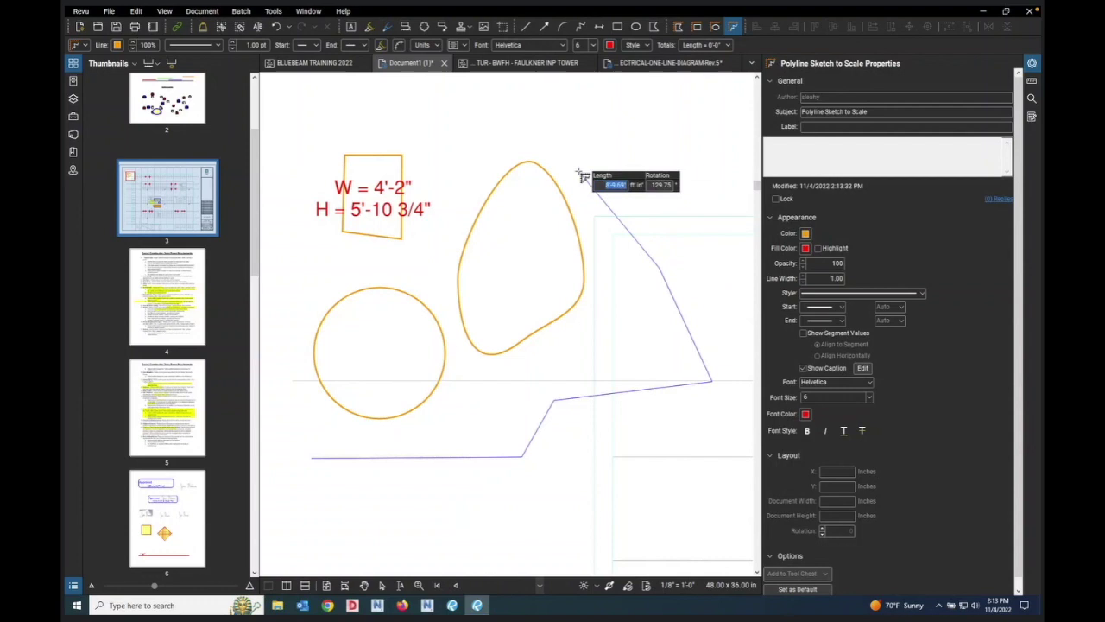
click(678, 138)
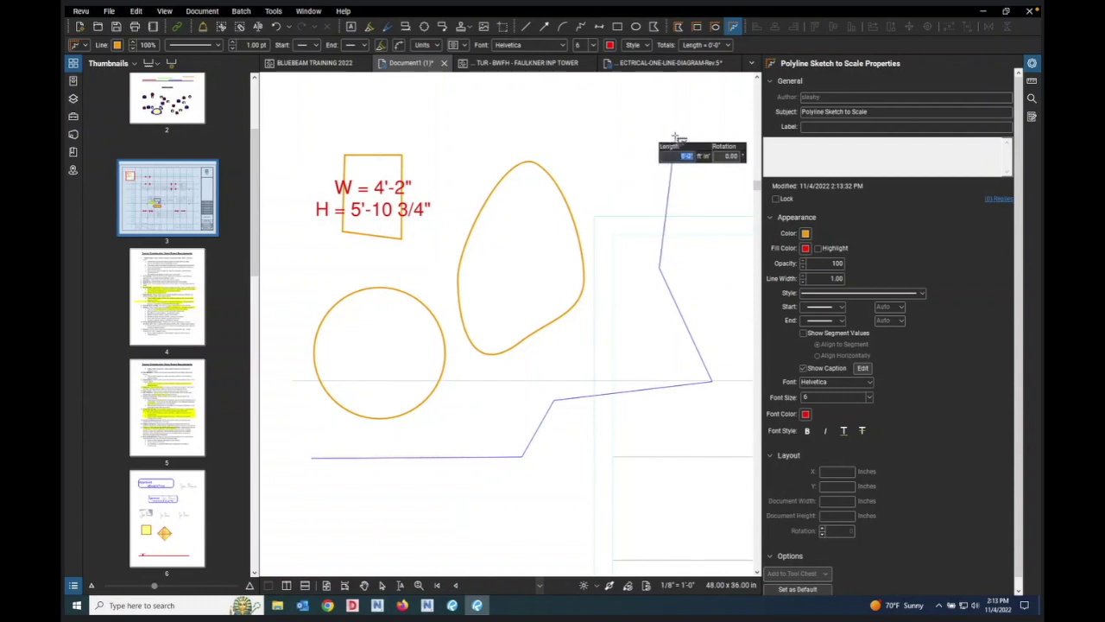
double_click(699, 291)
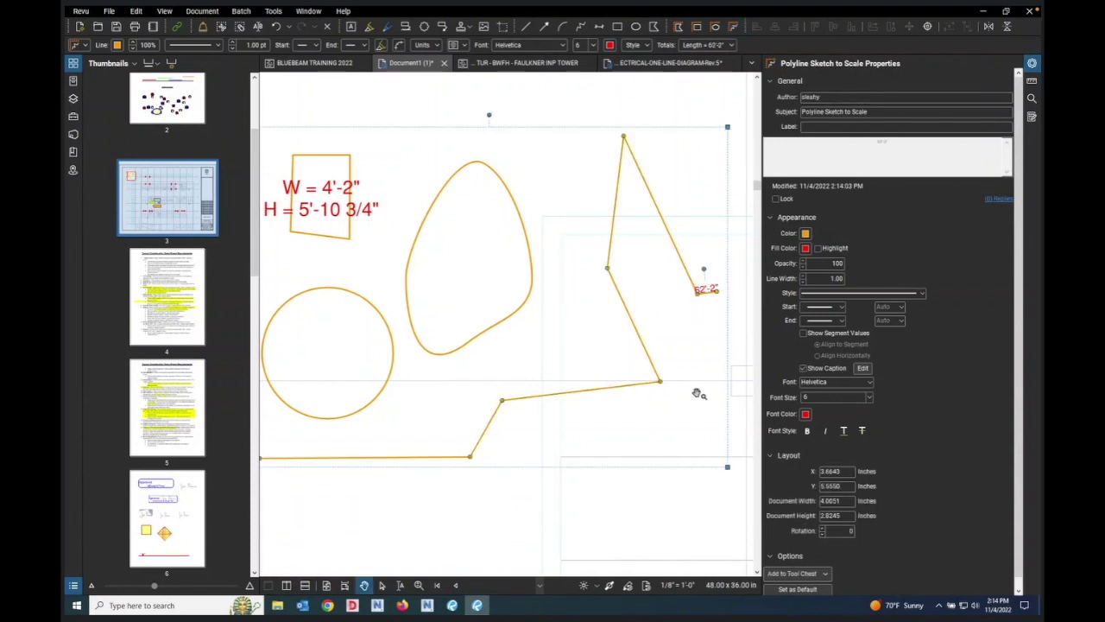
Step: Show the segment values on the polyline, aligned to each segment, and set their font size to 4
scroll(698, 394, down, 2)
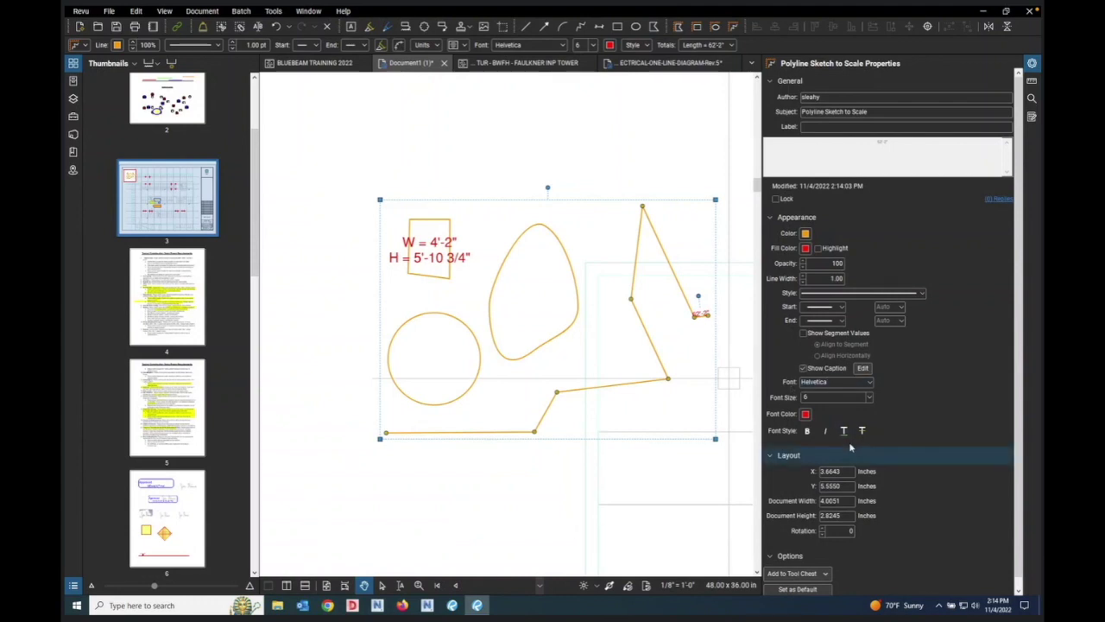
click(804, 333)
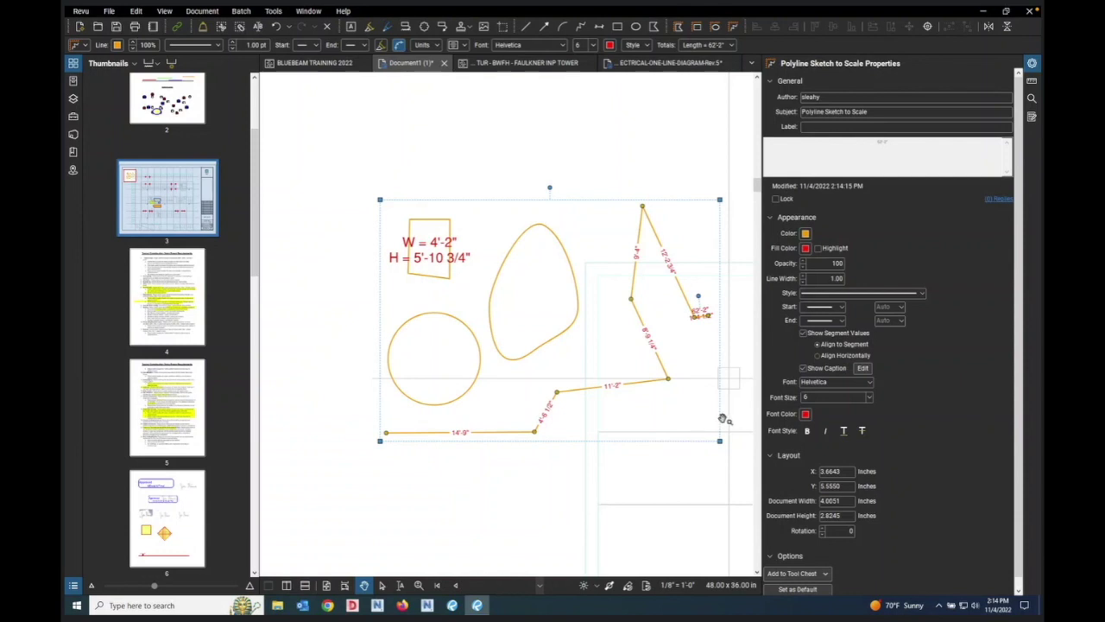
click(870, 398)
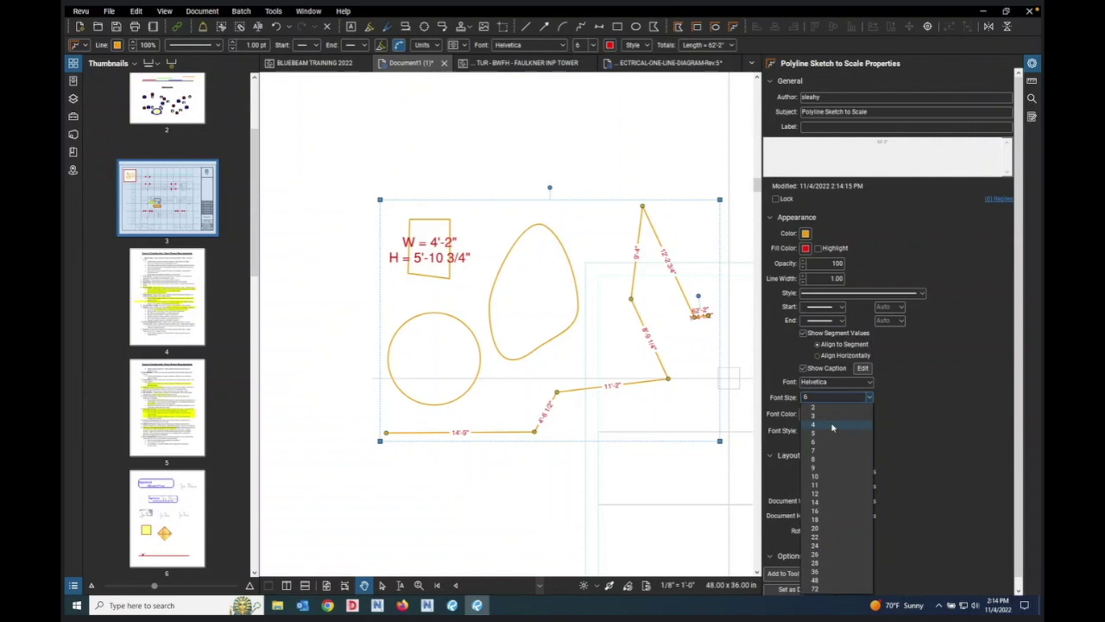
click(833, 426)
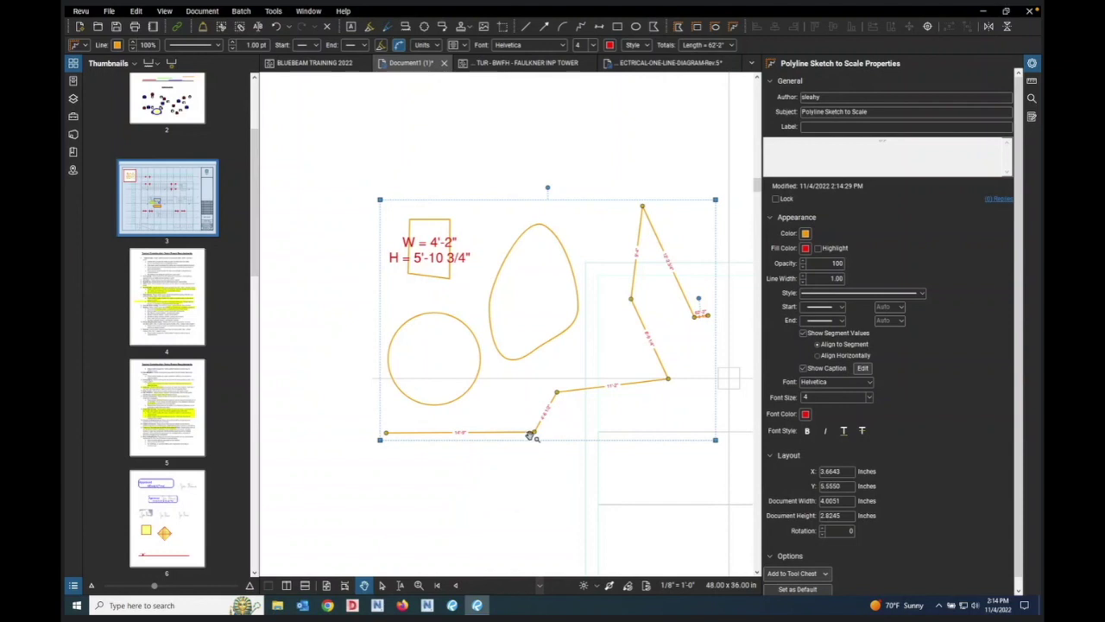
Step: Trace the sketched polyline with a Polylength measurement, starting just below its lower-left end and following each bend to the short last segment
click(1032, 83)
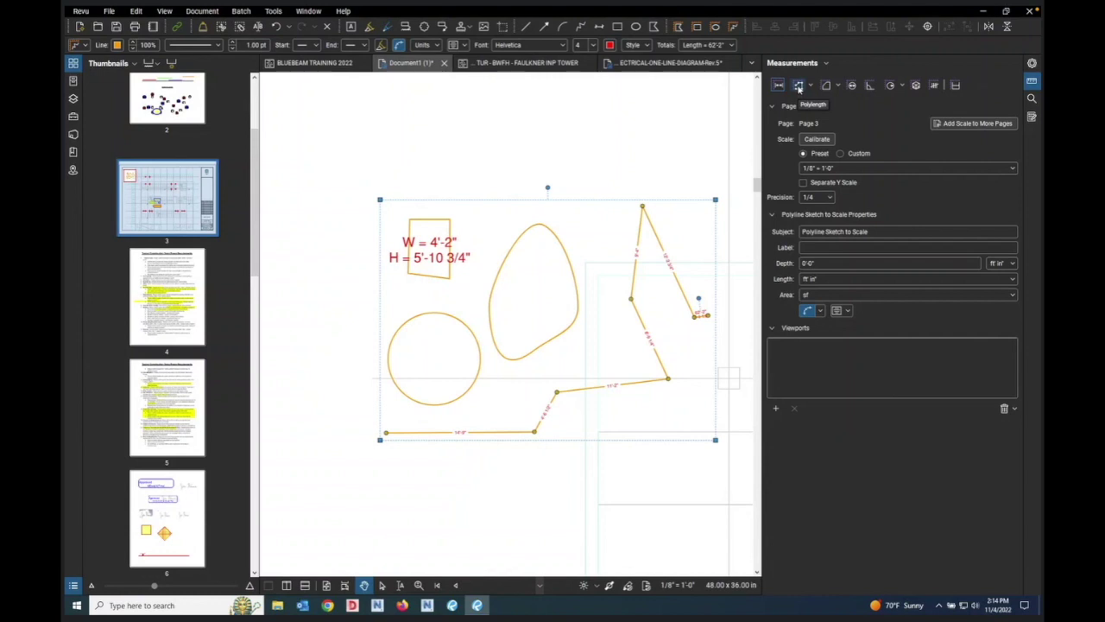
key(shift+alt+l)
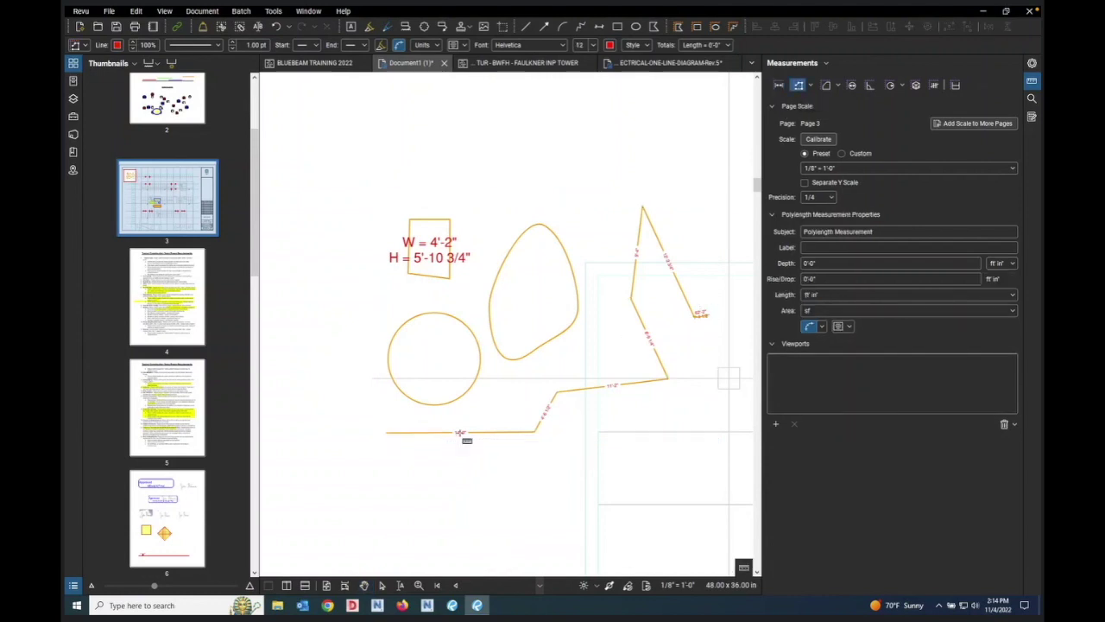
click(385, 446)
click(536, 446)
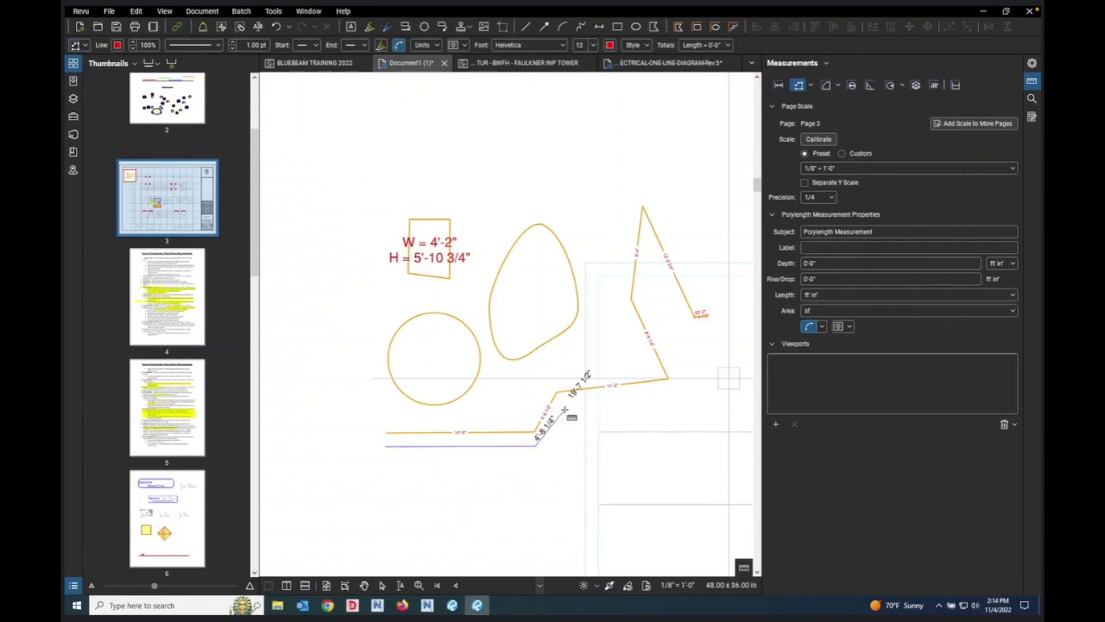
click(567, 397)
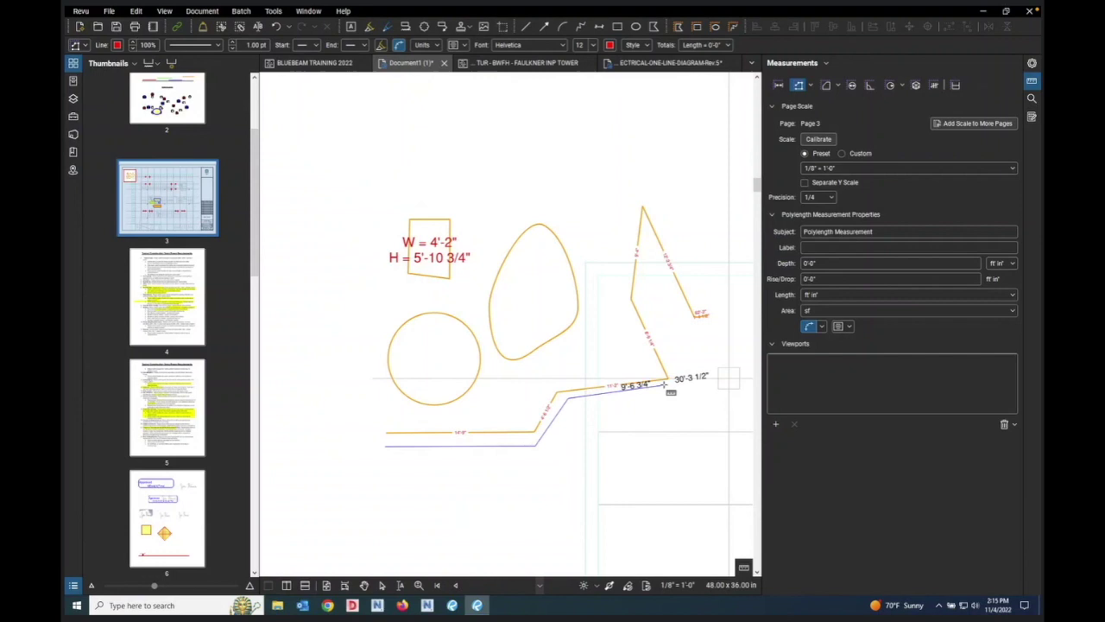
click(672, 382)
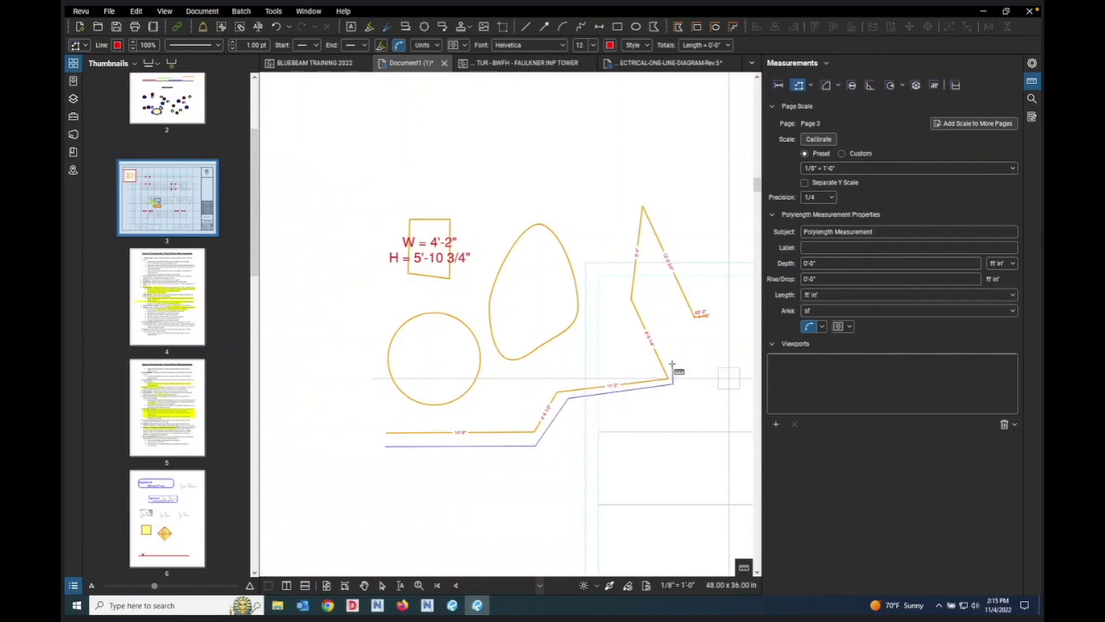
click(634, 298)
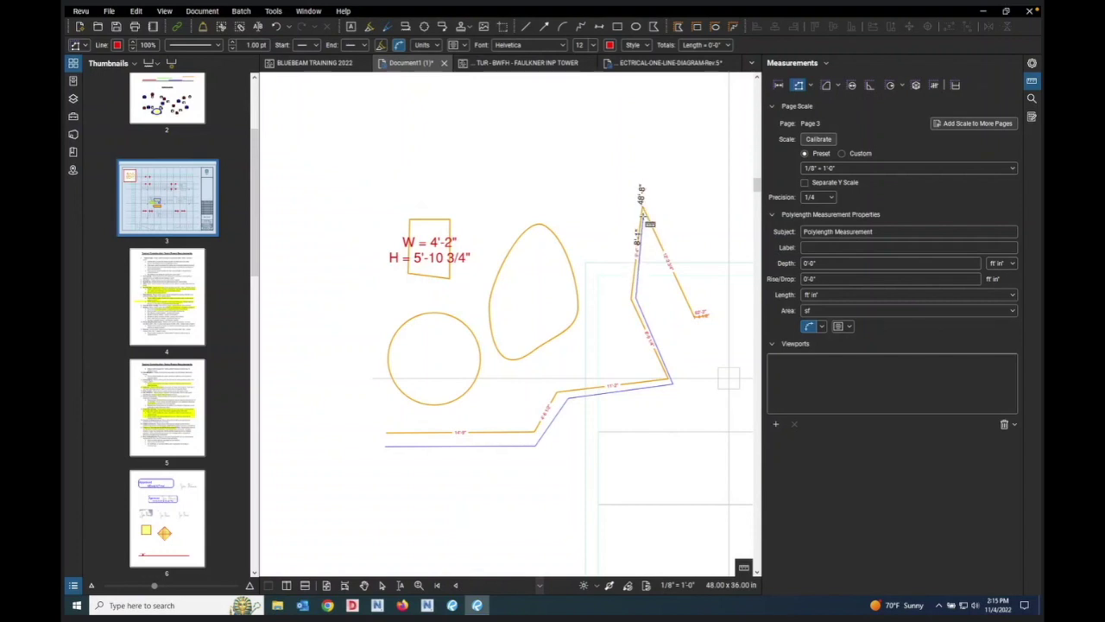
click(643, 208)
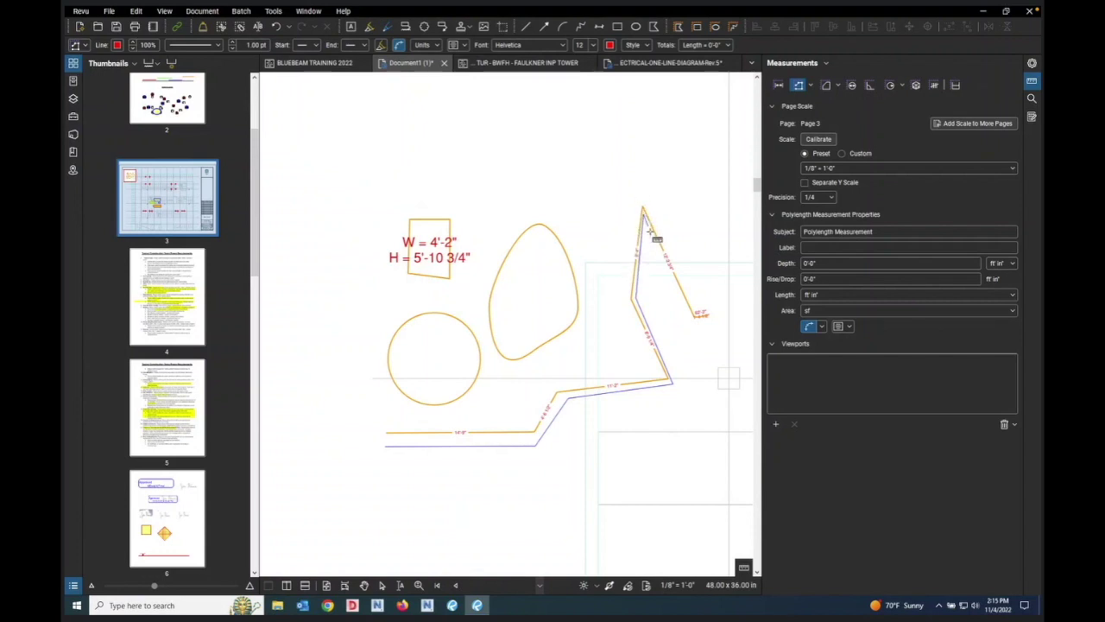
double_click(695, 319)
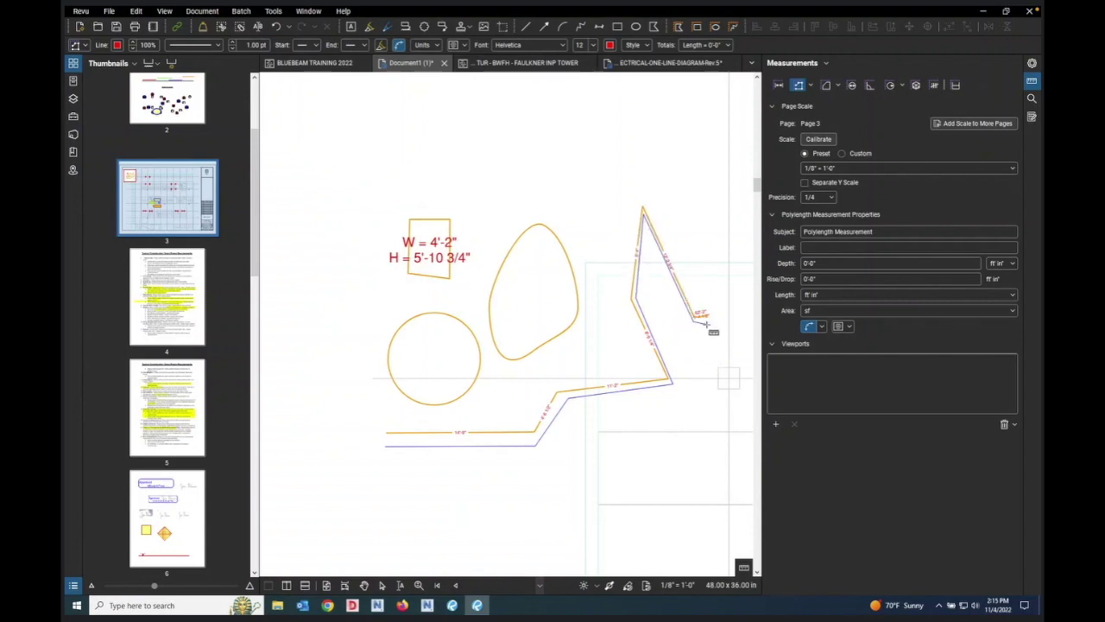
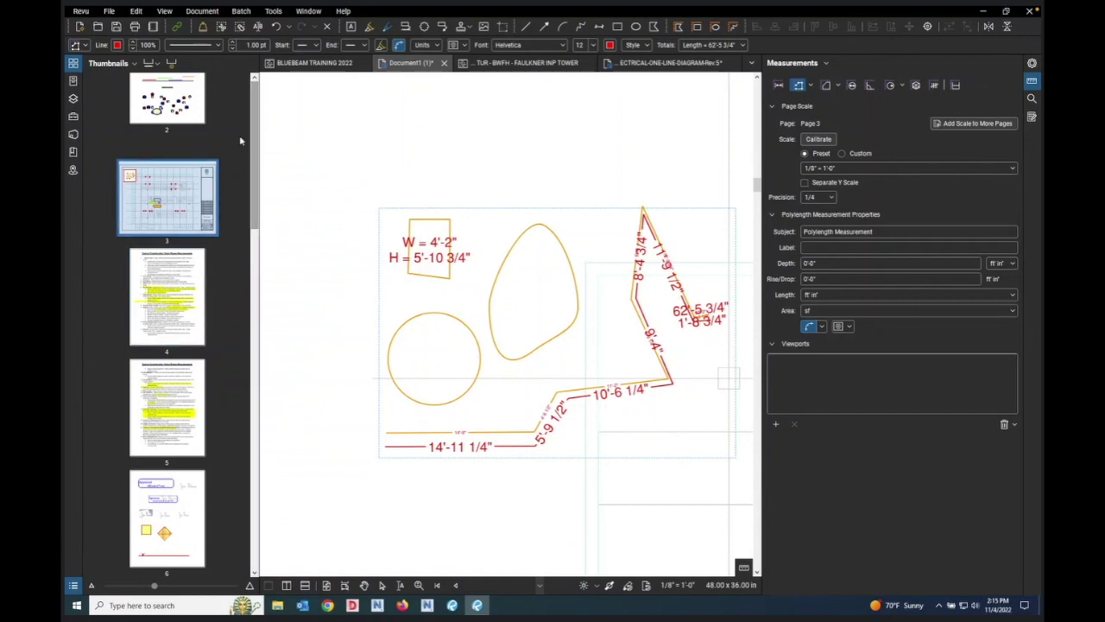
Step: Go to page 1 and delete the blue-hatched, cloud-edged shape surrounding the circles and ellipses
scroll(185, 180, up, 3)
click(187, 137)
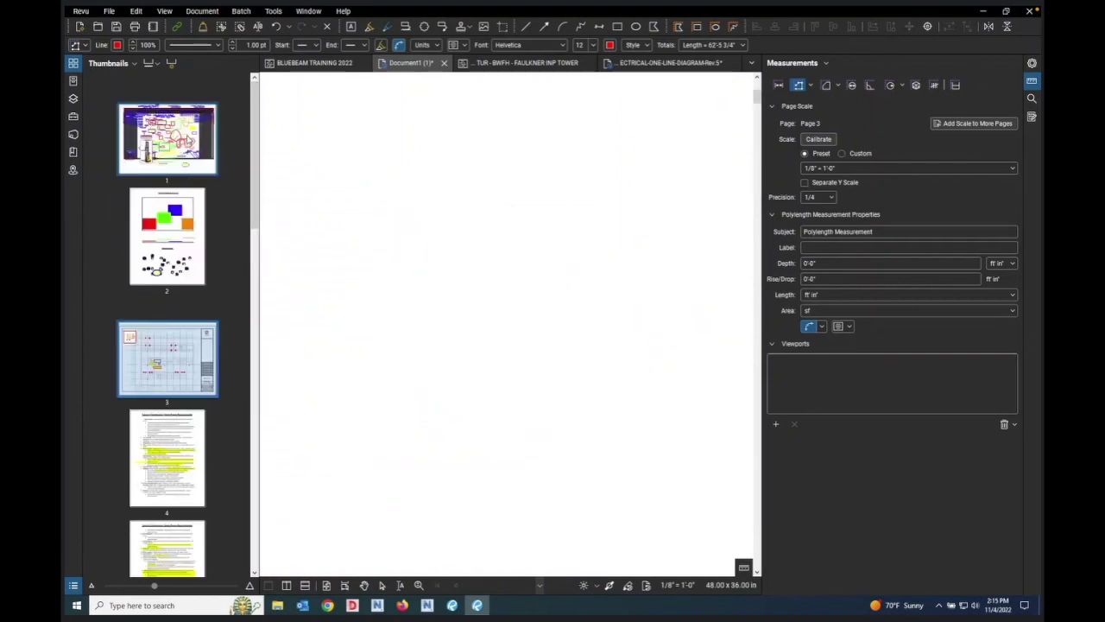
scroll(507, 324, down, 6)
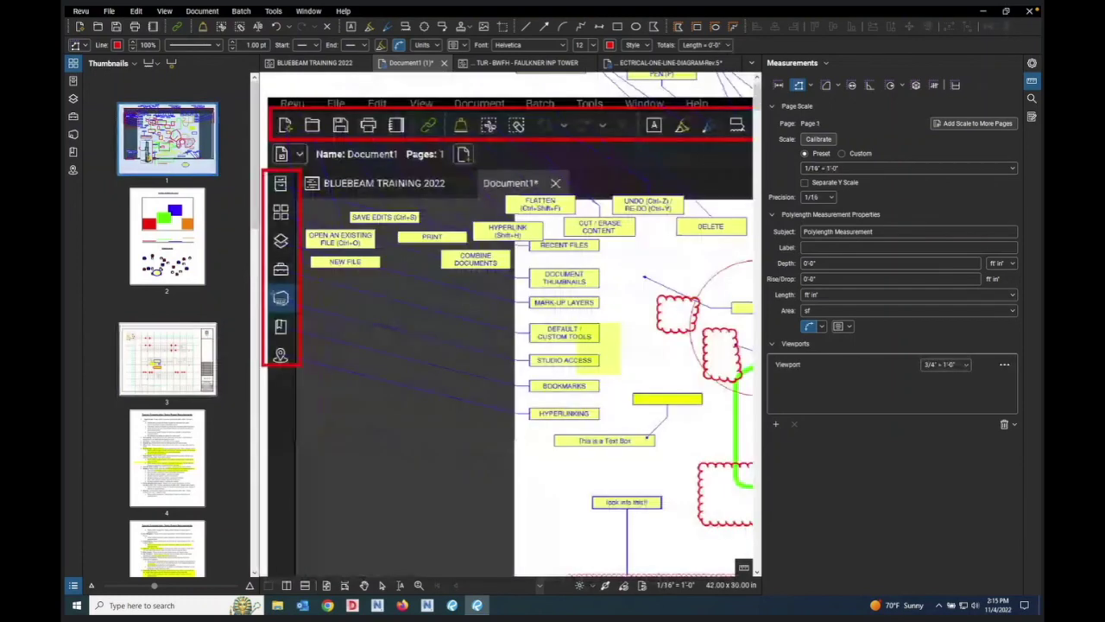
scroll(490, 289, up, 8)
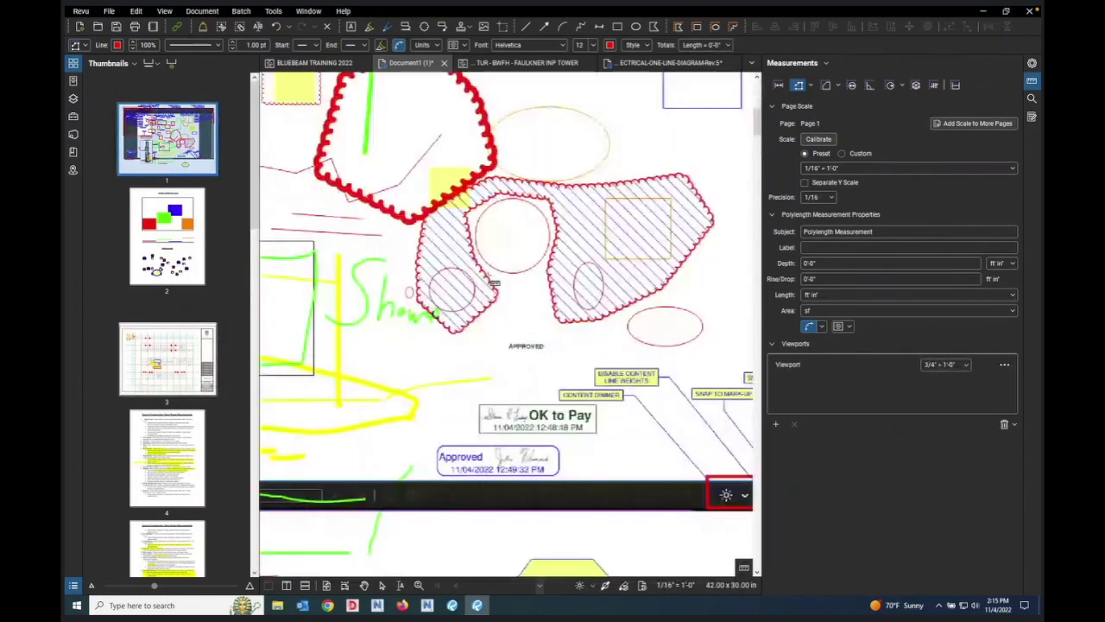
right_click(559, 244)
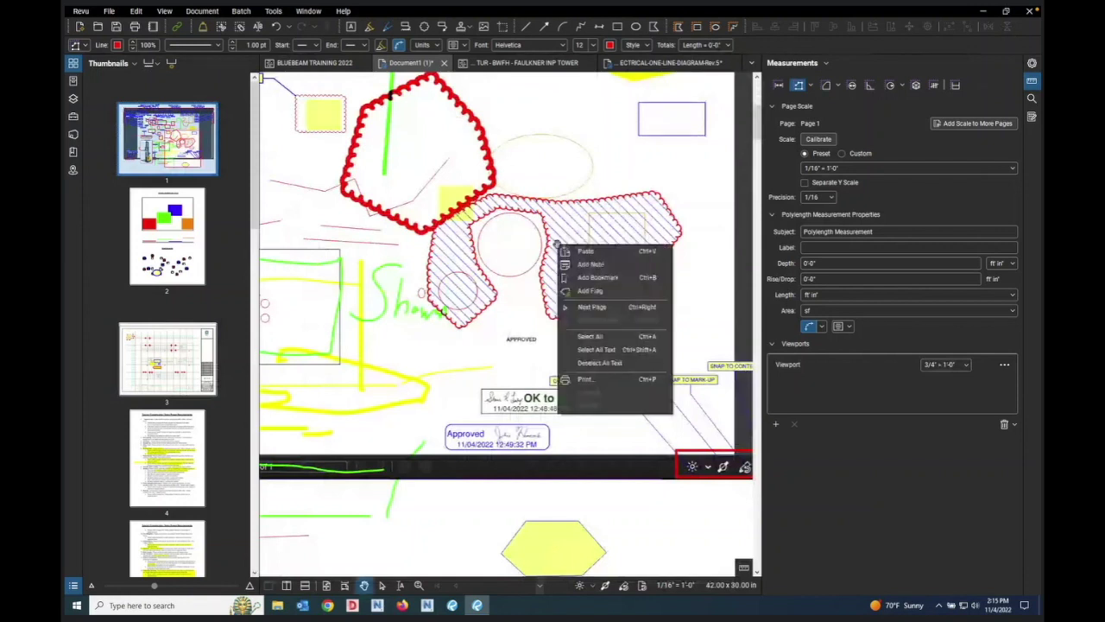
click(572, 233)
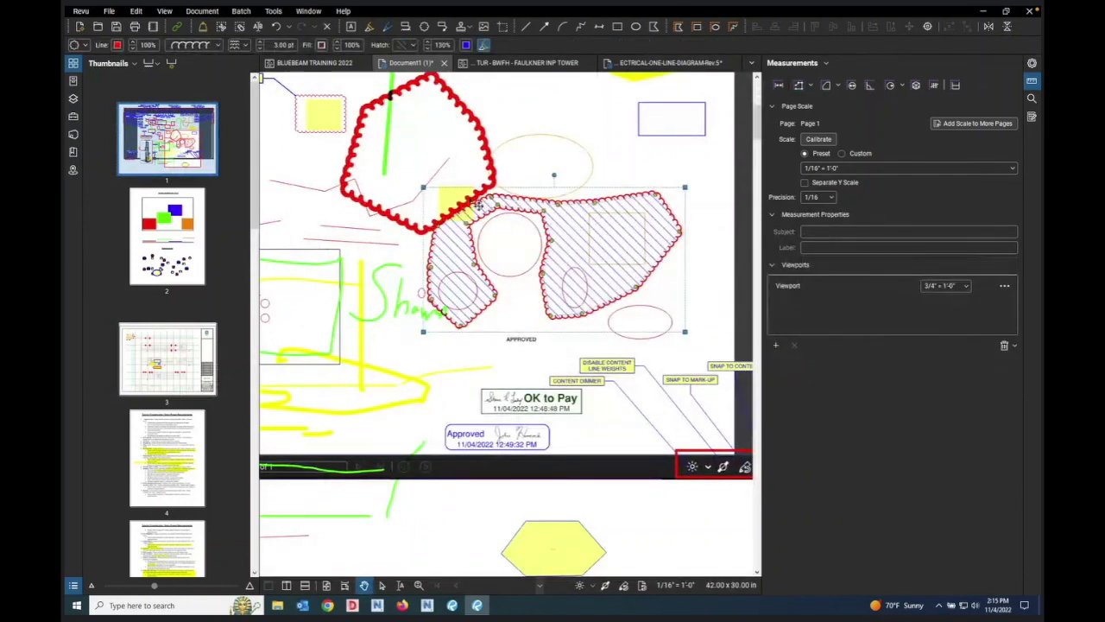
click(328, 27)
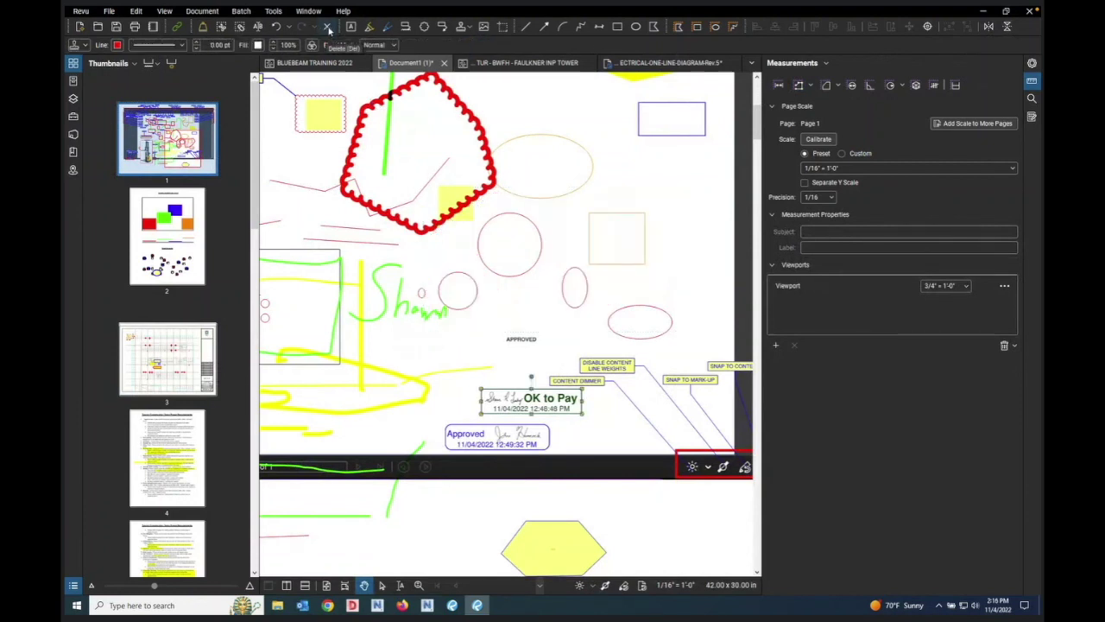
Step: Delete the thick red cloud polygon, the yellow-filled square near it and the green handwriting beside the smallest circle
click(451, 200)
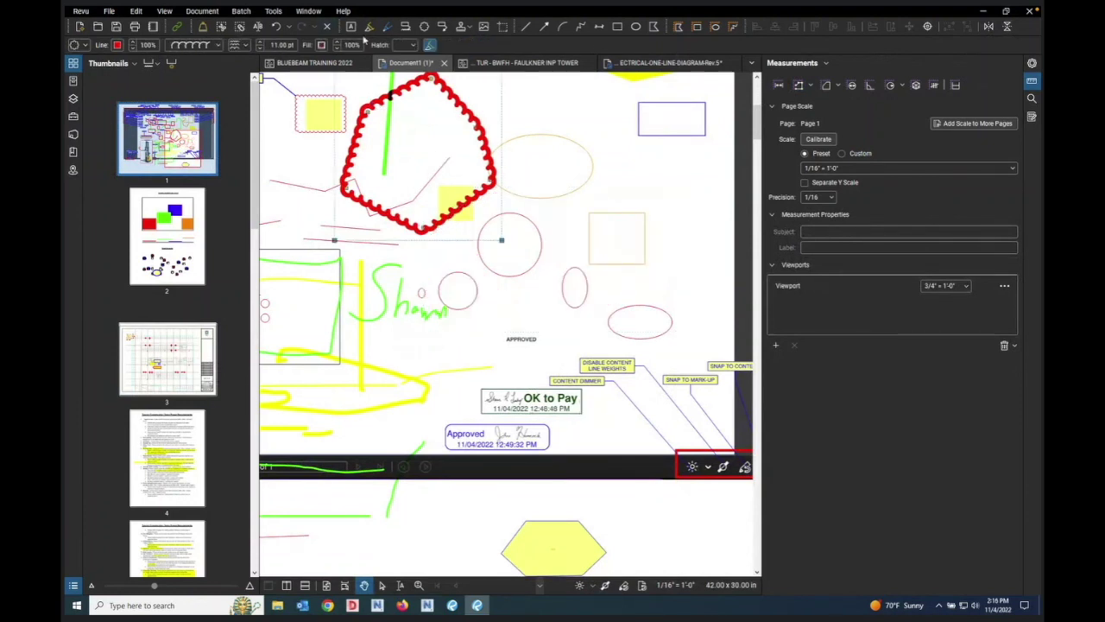
key(Delete)
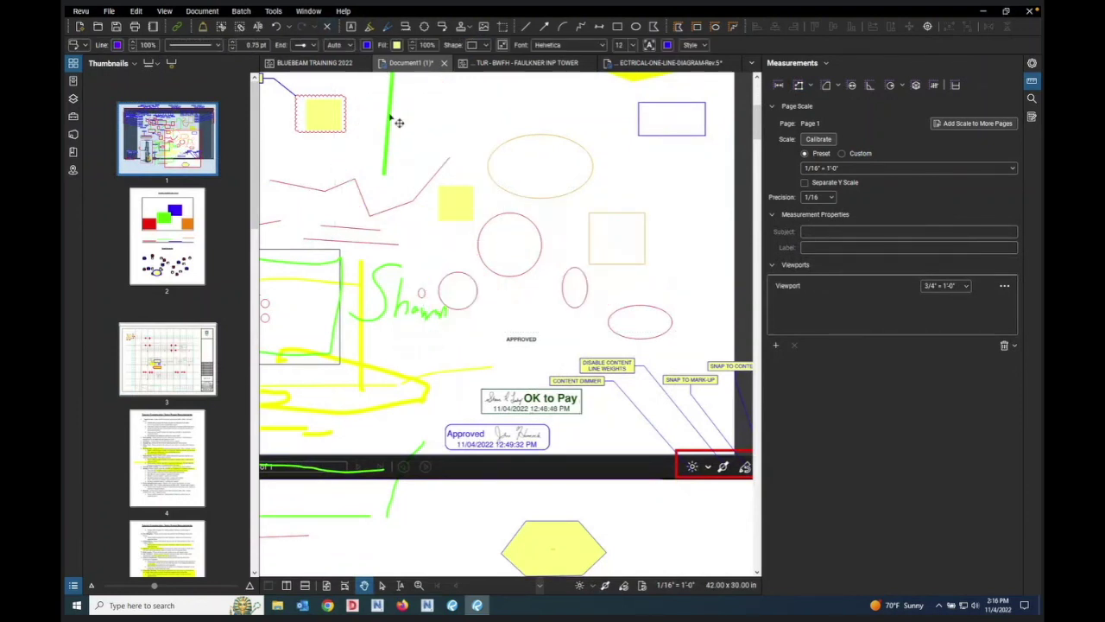
click(451, 206)
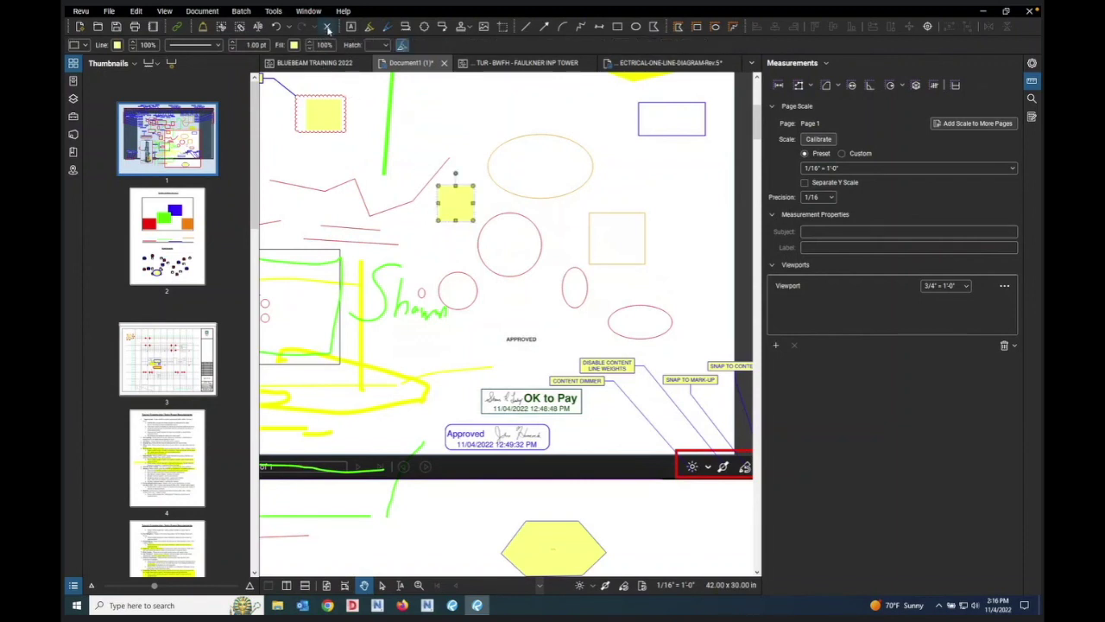
click(327, 27)
click(421, 307)
click(327, 27)
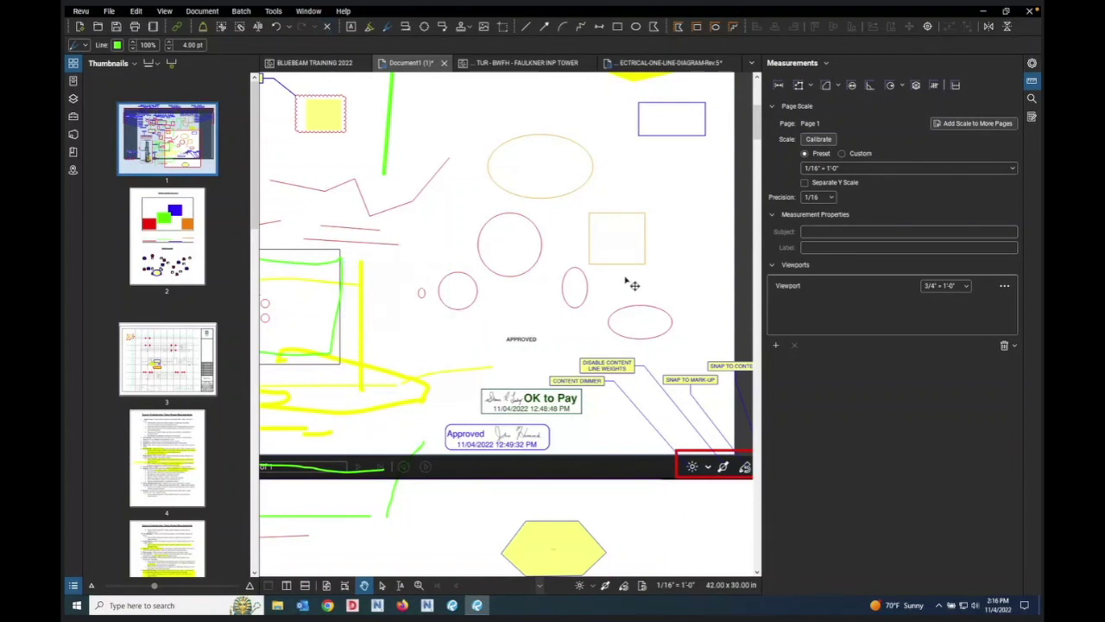
Step: Delete the orange sketch-to-scale rectangle and the orange sketch-to-scale ellipse around the red circles
click(594, 248)
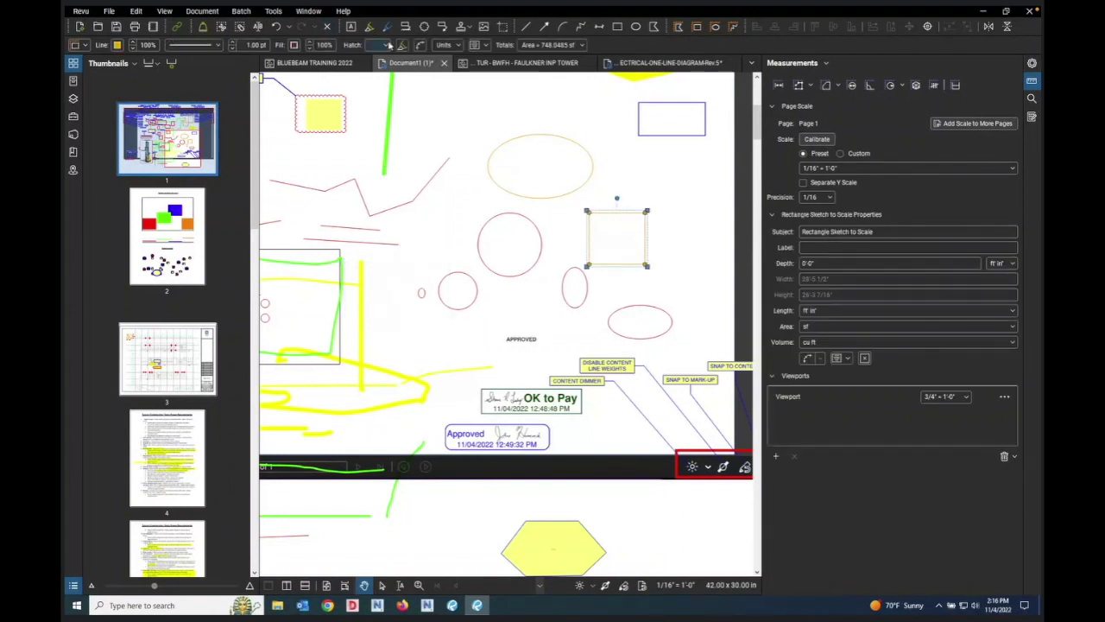
click(327, 26)
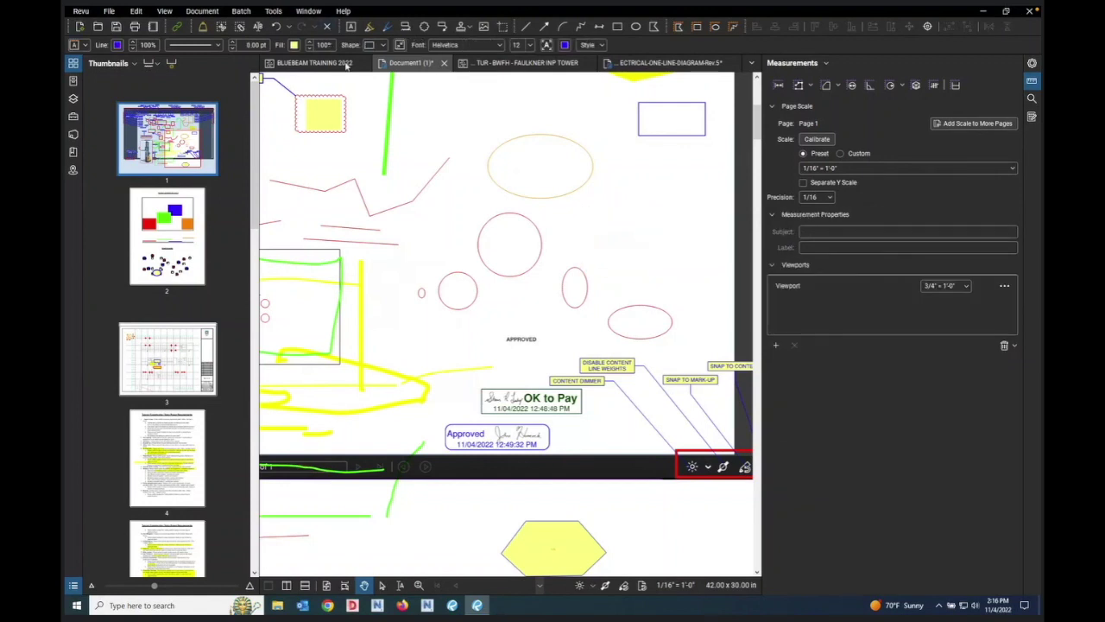
click(545, 190)
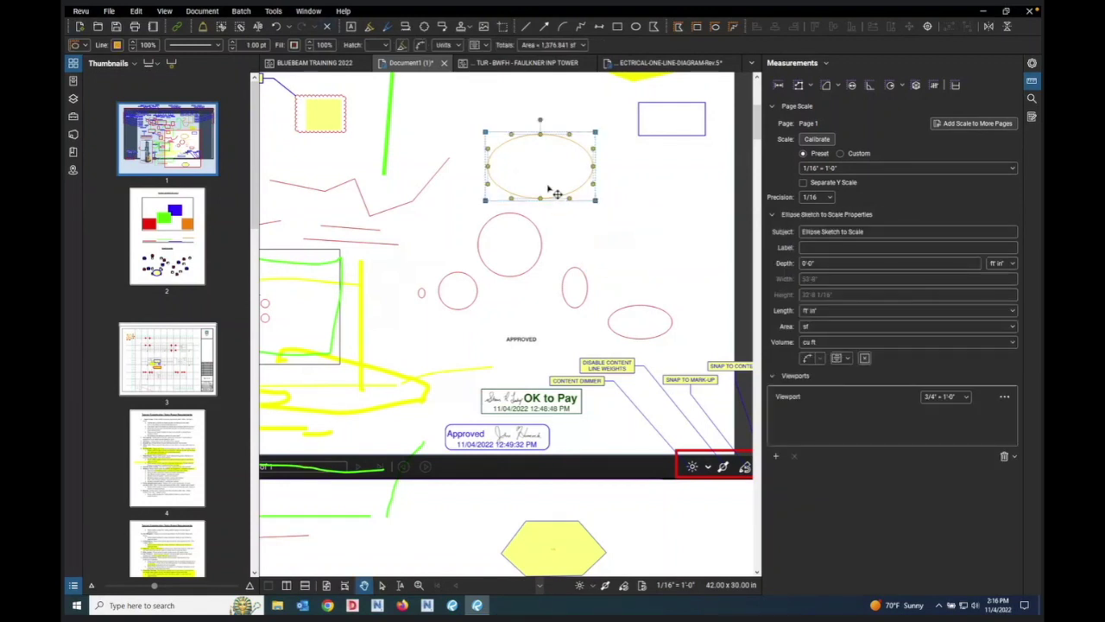
click(327, 27)
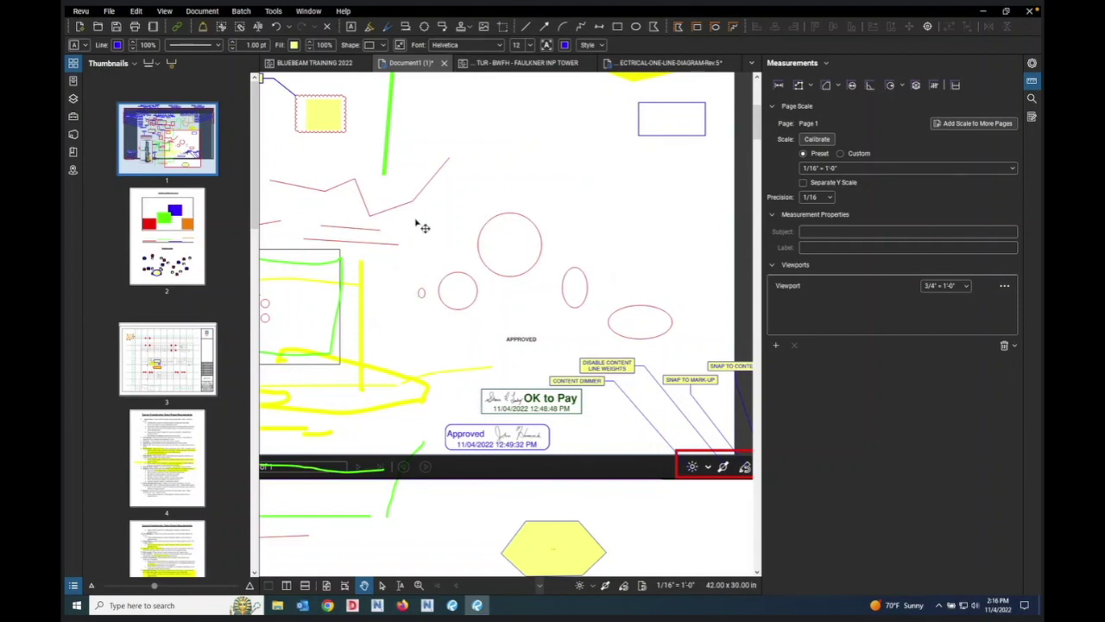
Step: Try aligning the five red circles and ellipses to the left edge of the smallest circle, and undo the alignment
click(476, 346)
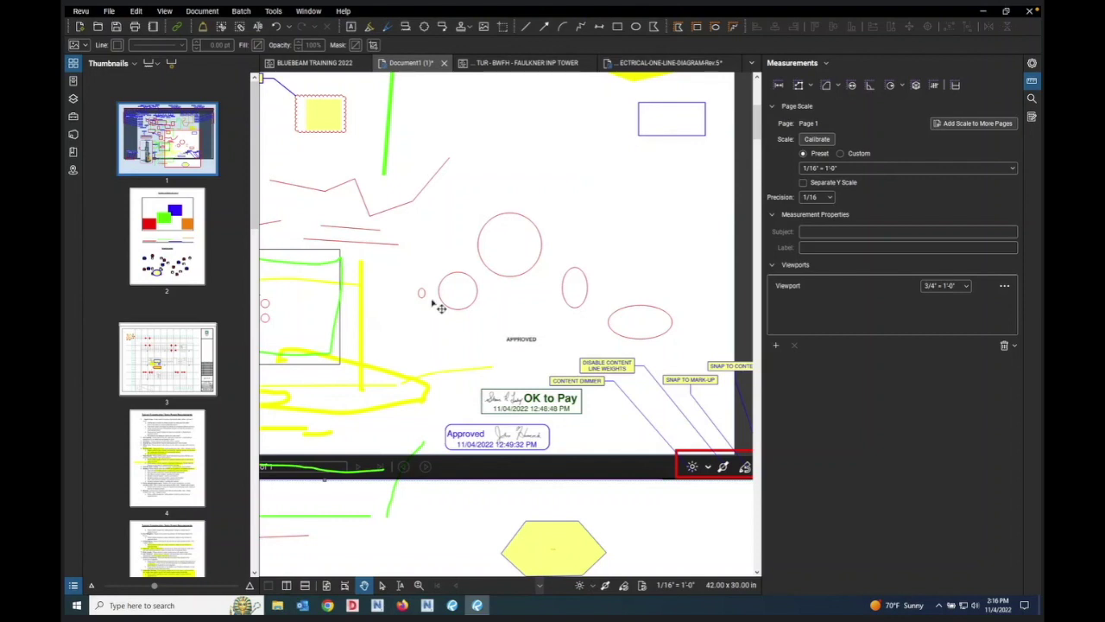
click(422, 295)
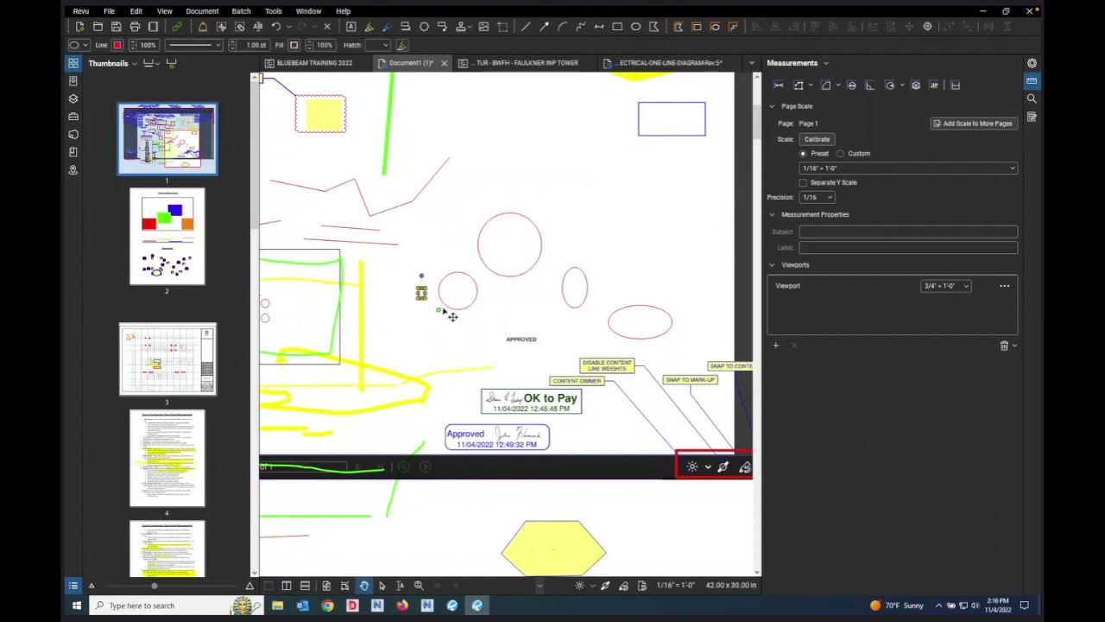
ctrl+click(473, 304)
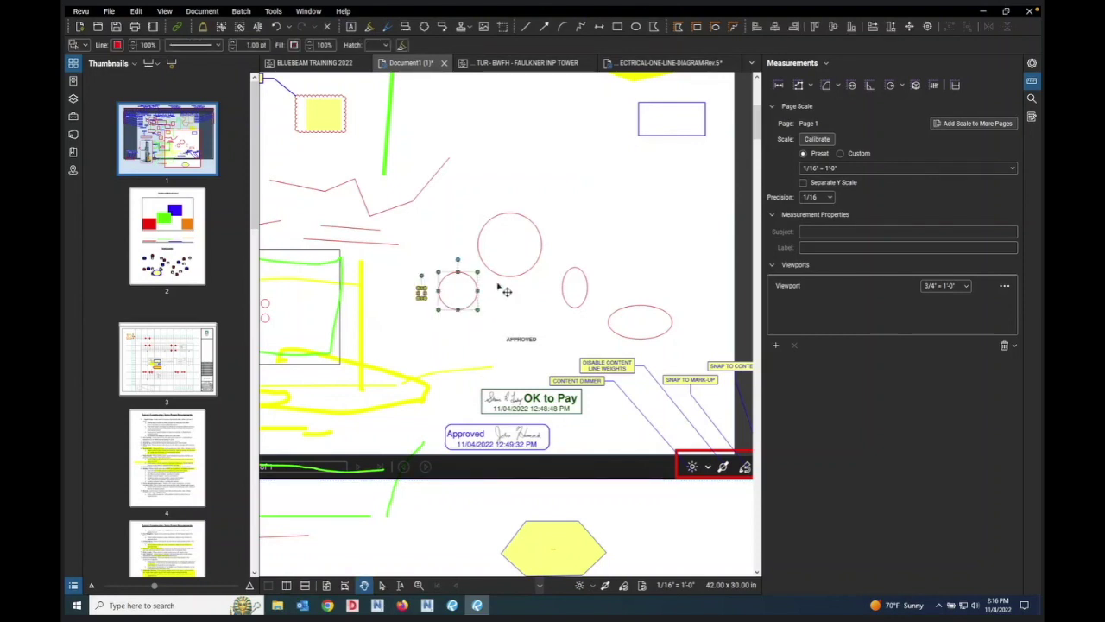
ctrl+click(523, 272)
ctrl+click(571, 302)
ctrl+click(645, 314)
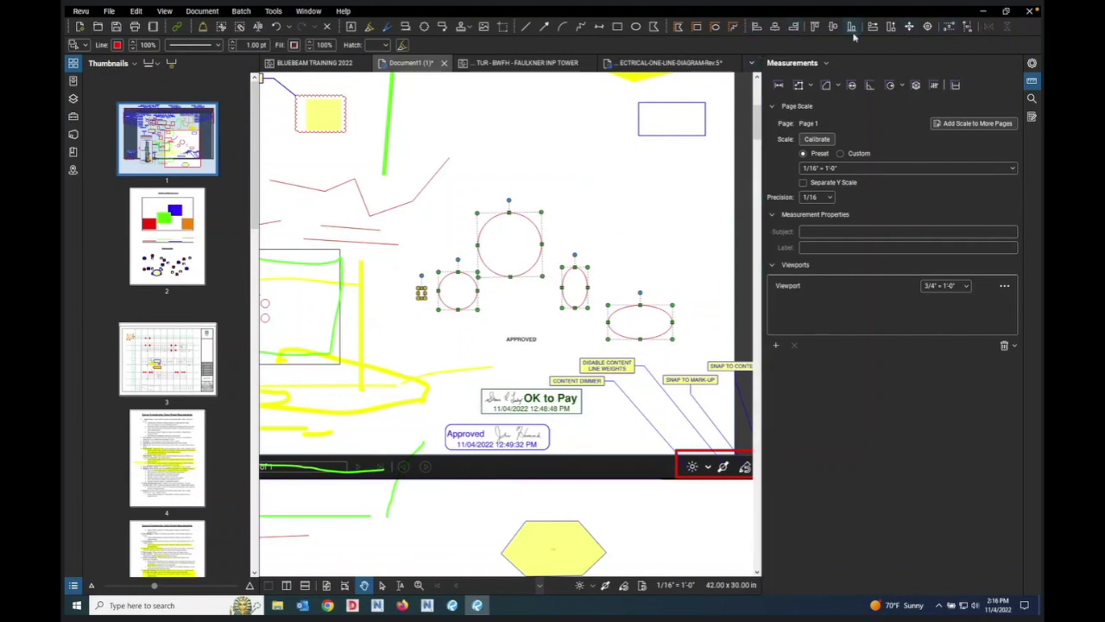
click(757, 28)
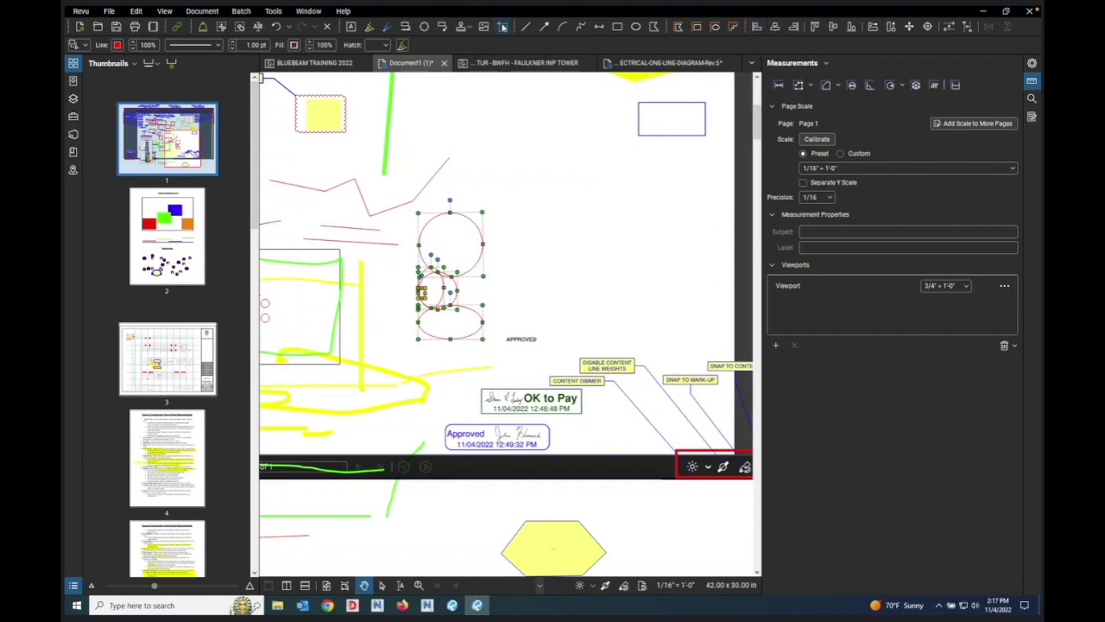
click(276, 28)
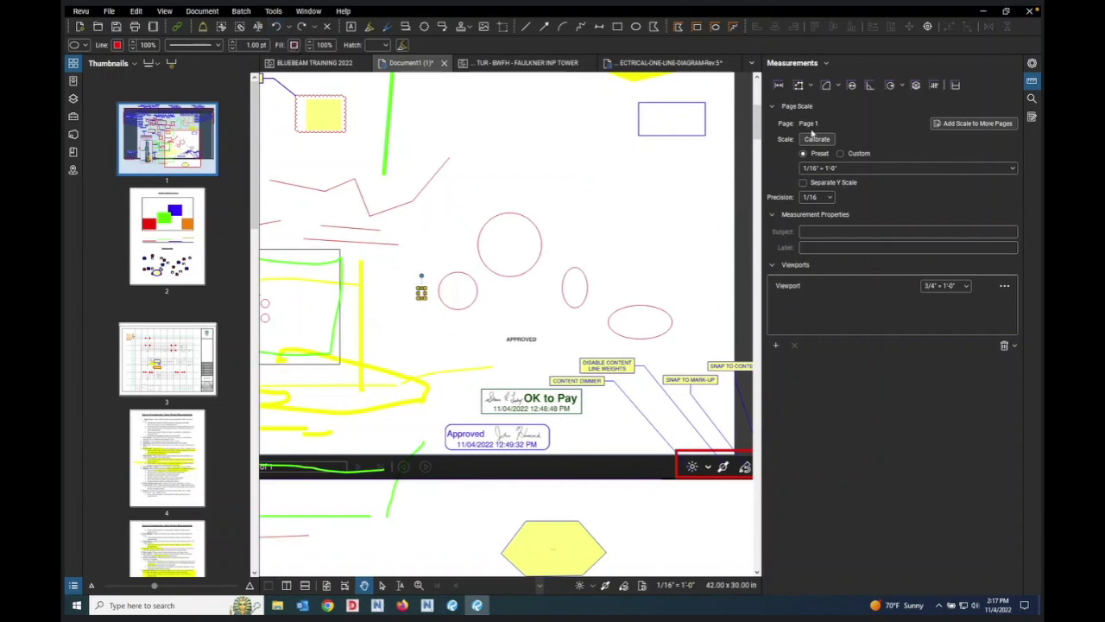
Step: Try centring the five red circles and ellipses on the smallest circle's vertical axis, and undo the alignment
click(479, 287)
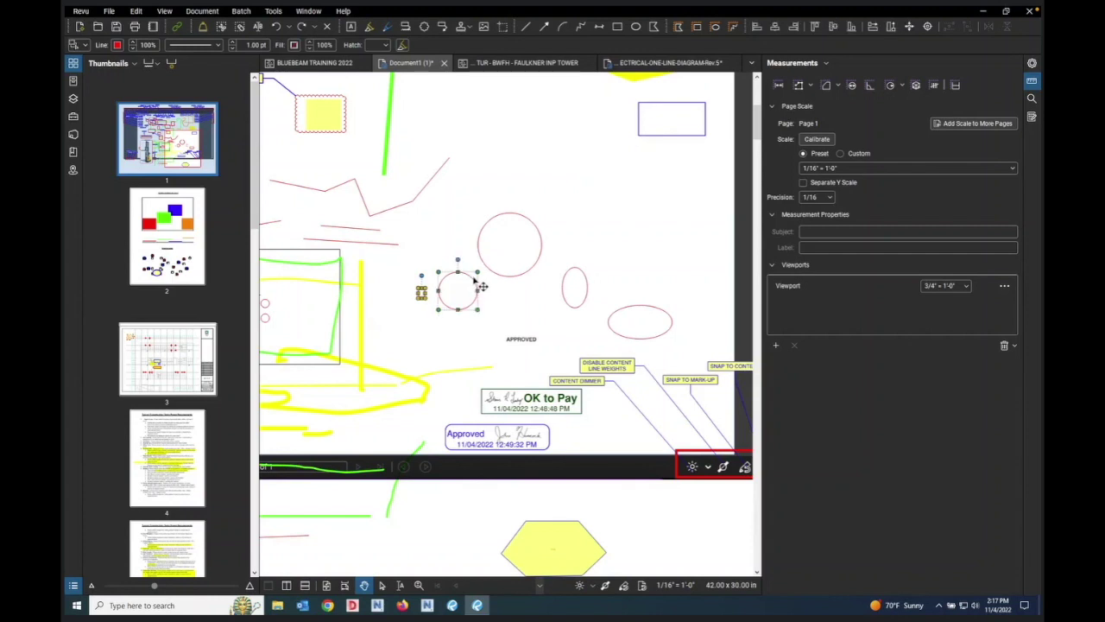
shift+click(510, 277)
shift+click(563, 286)
shift+click(635, 318)
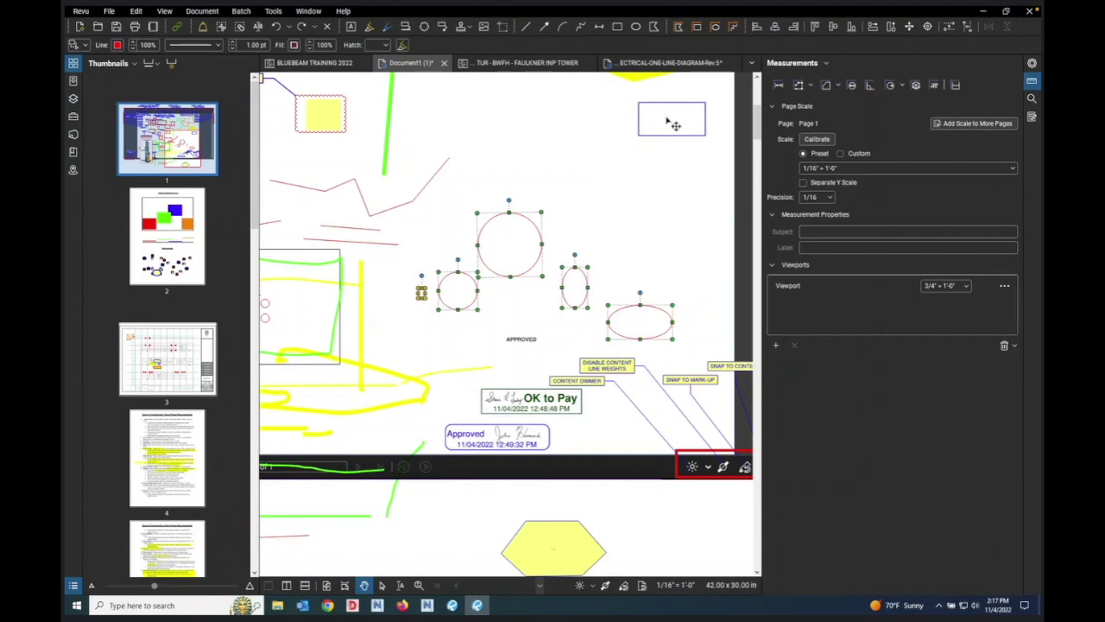
click(775, 28)
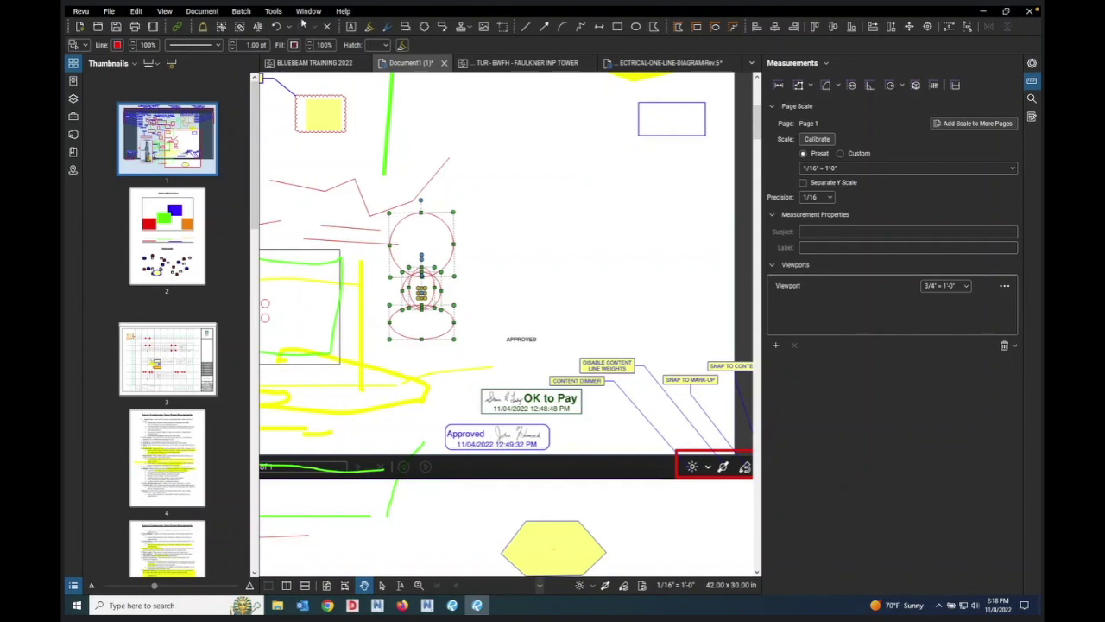
click(276, 26)
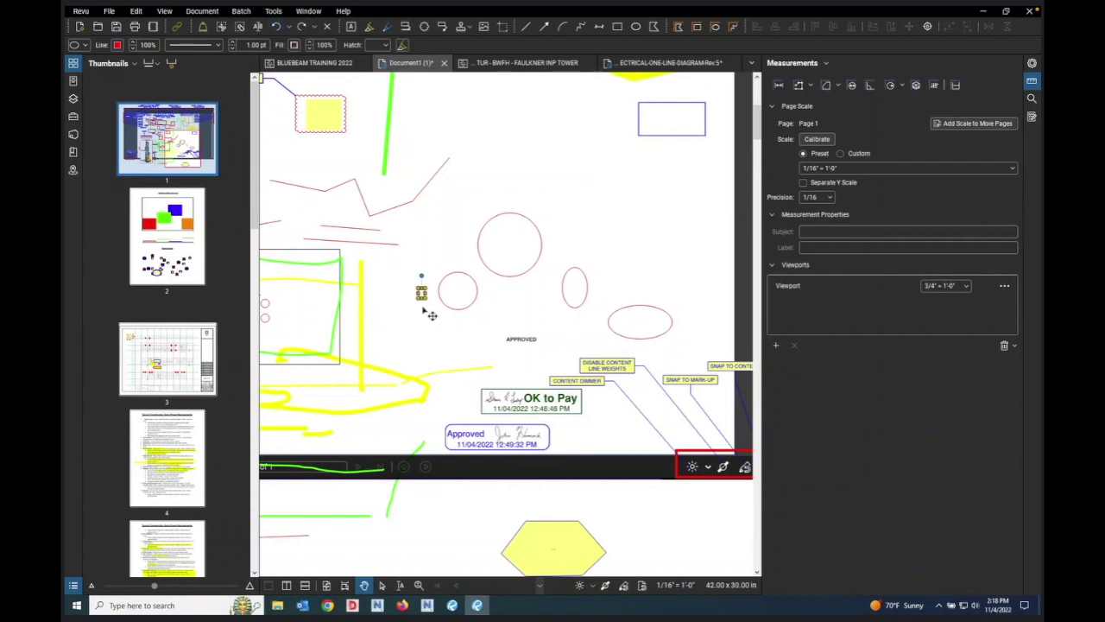
Step: Try aligning the five red circles and ellipses to the right edge of the narrow upright ellipse, and undo the alignment
click(458, 342)
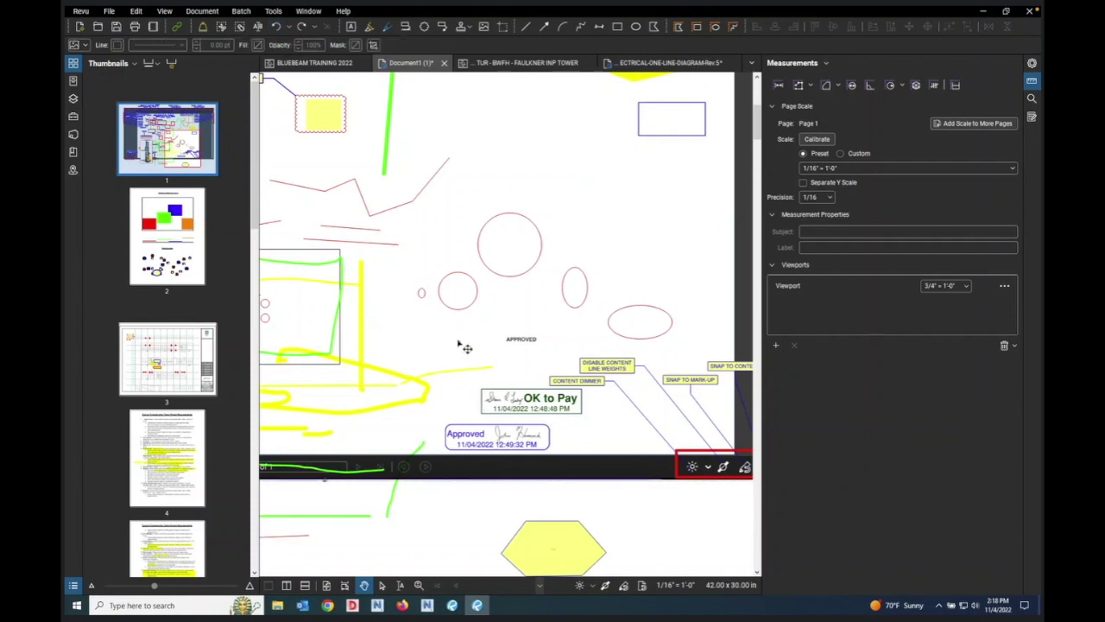
click(570, 273)
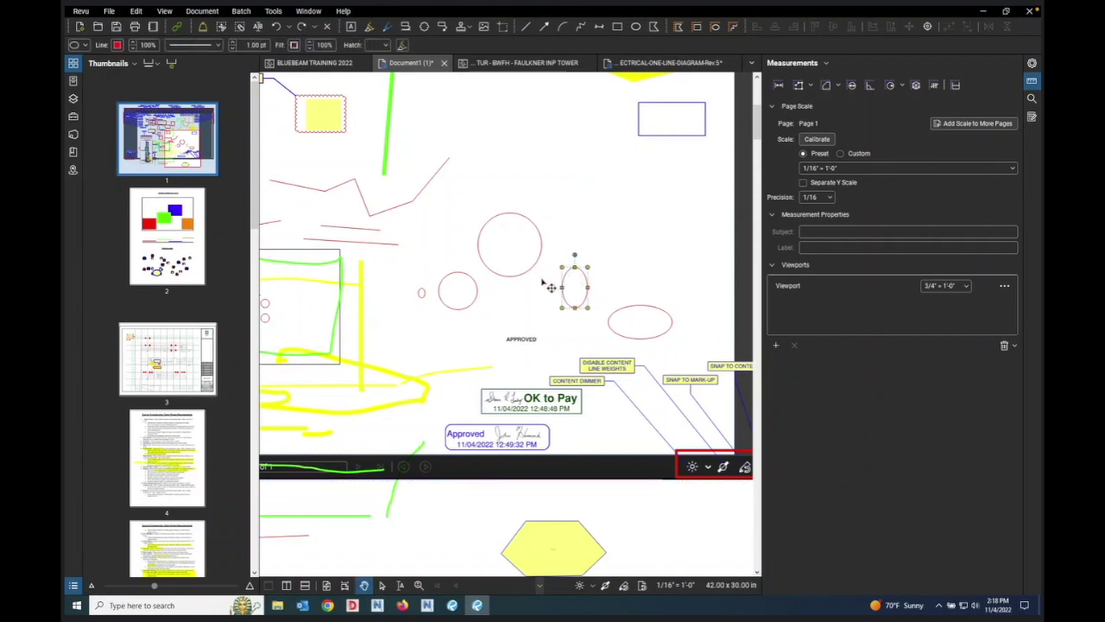
shift+click(420, 293)
shift+click(469, 276)
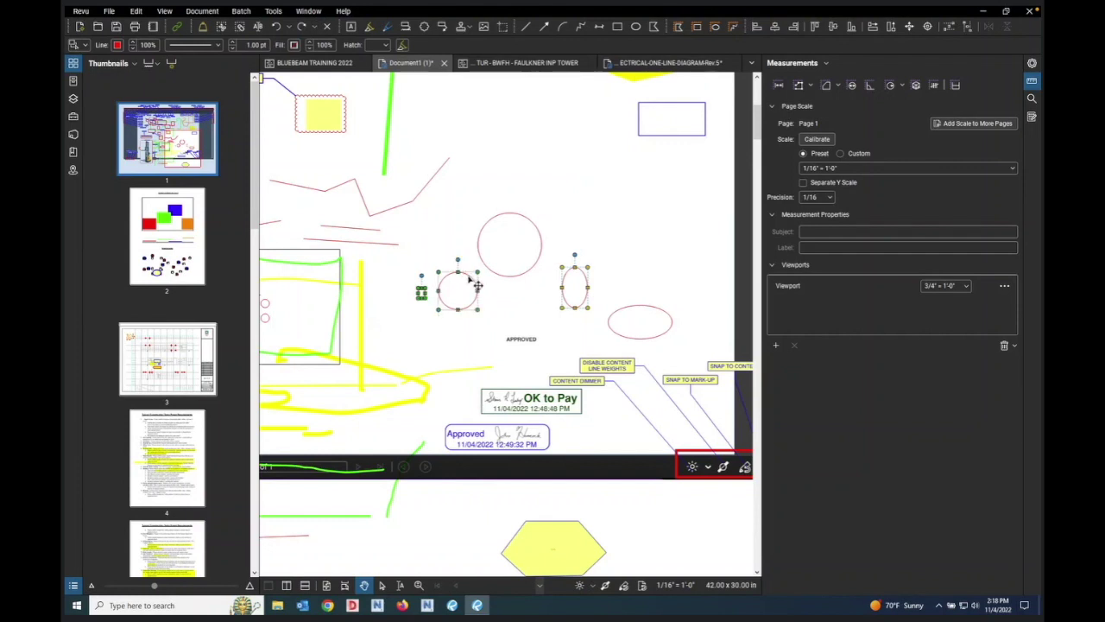
shift+click(530, 268)
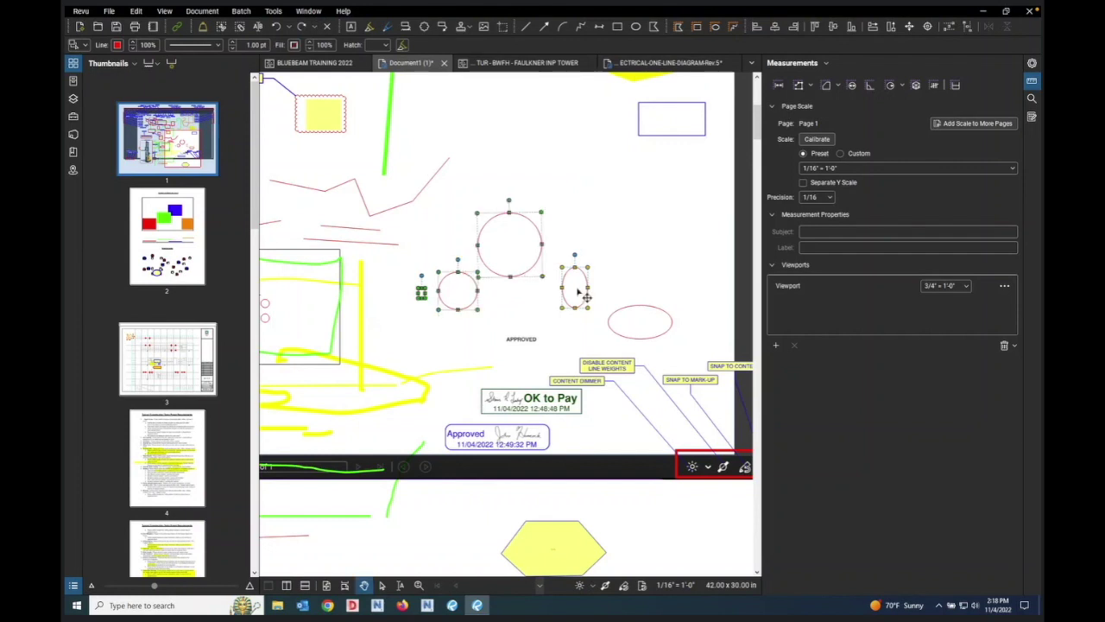
shift+click(632, 318)
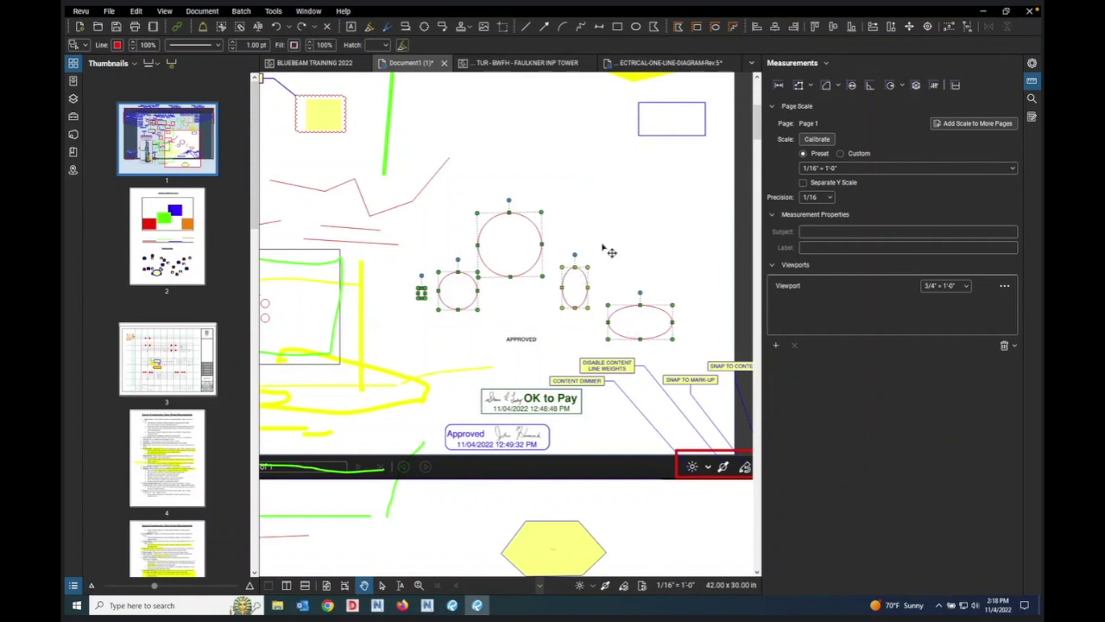
click(795, 30)
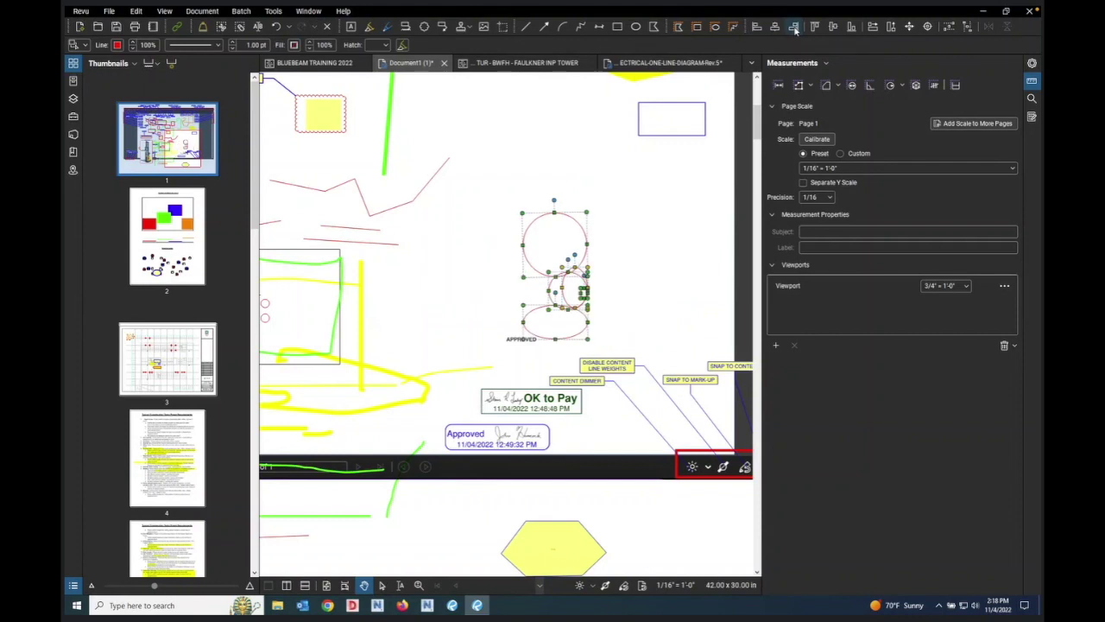
click(277, 27)
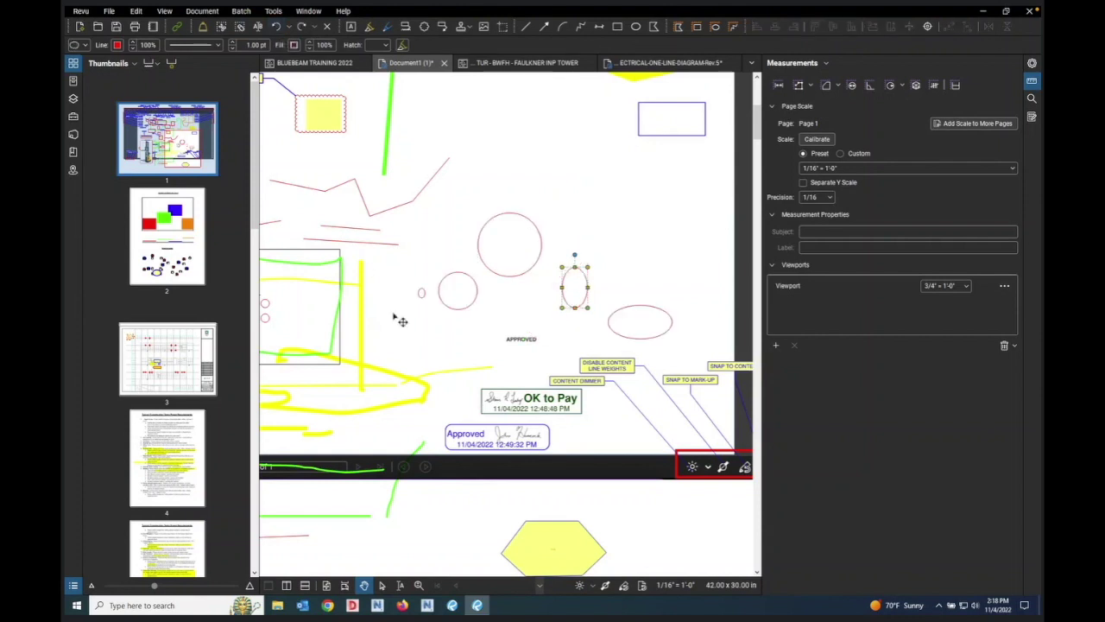
Step: Try aligning the five red circles and ellipses to the top edge of the narrow upright ellipse, and undo the alignment
click(421, 294)
shift+click(446, 304)
shift+click(528, 282)
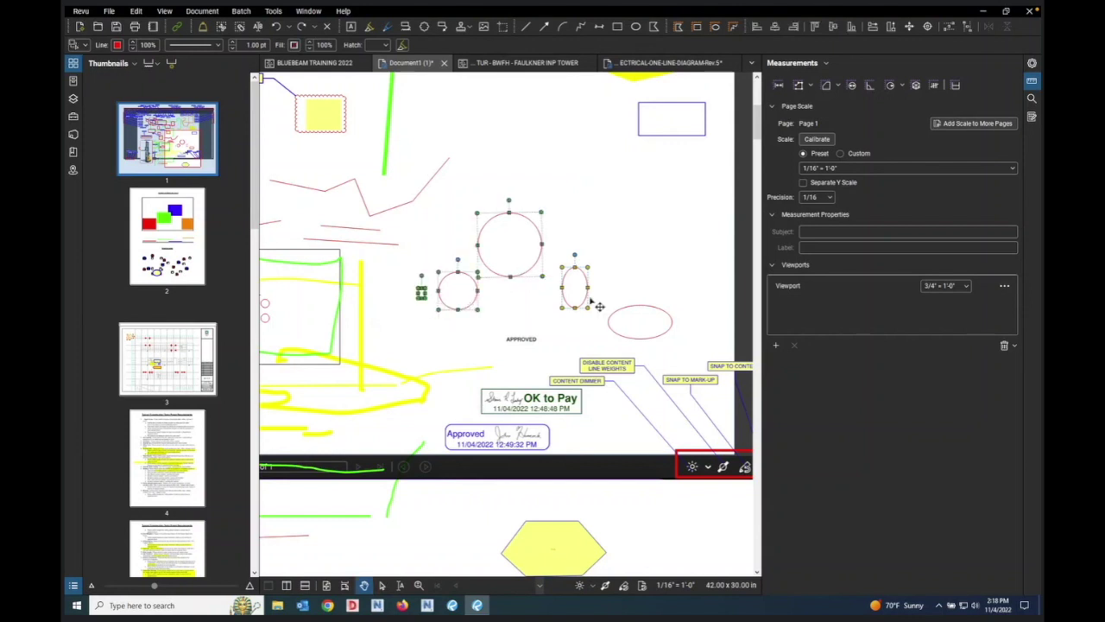
shift+click(635, 315)
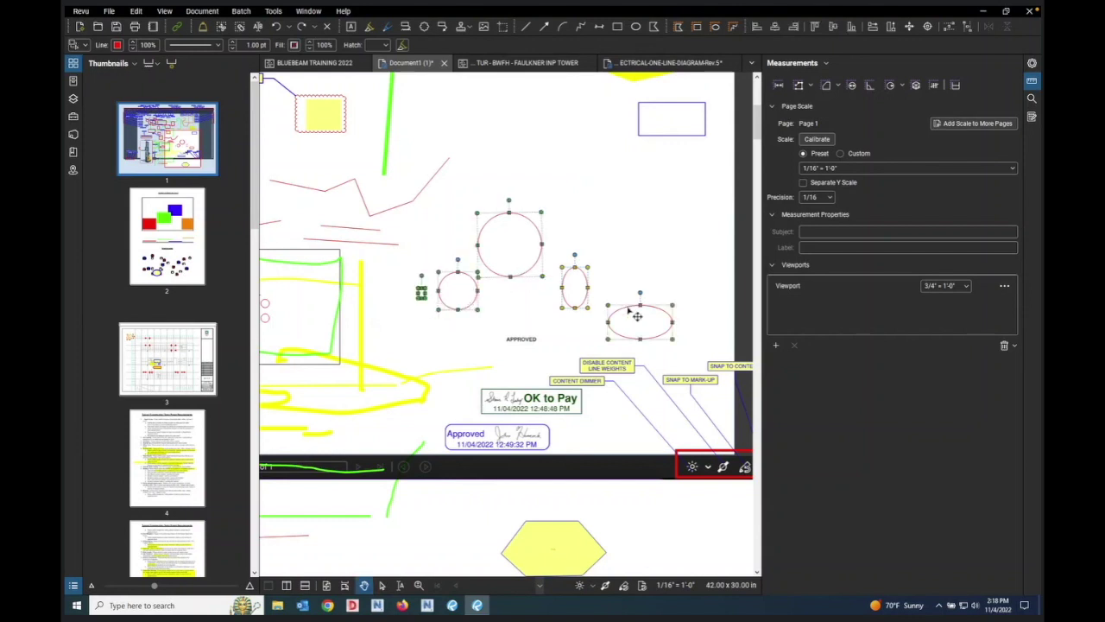
shift+click(578, 296)
click(815, 27)
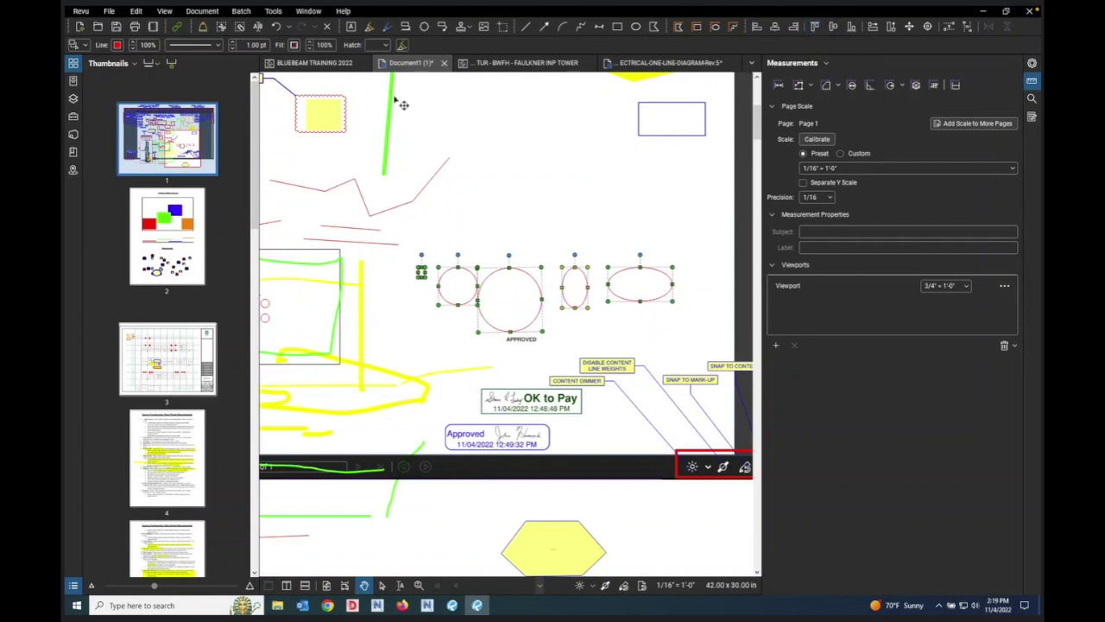
click(275, 27)
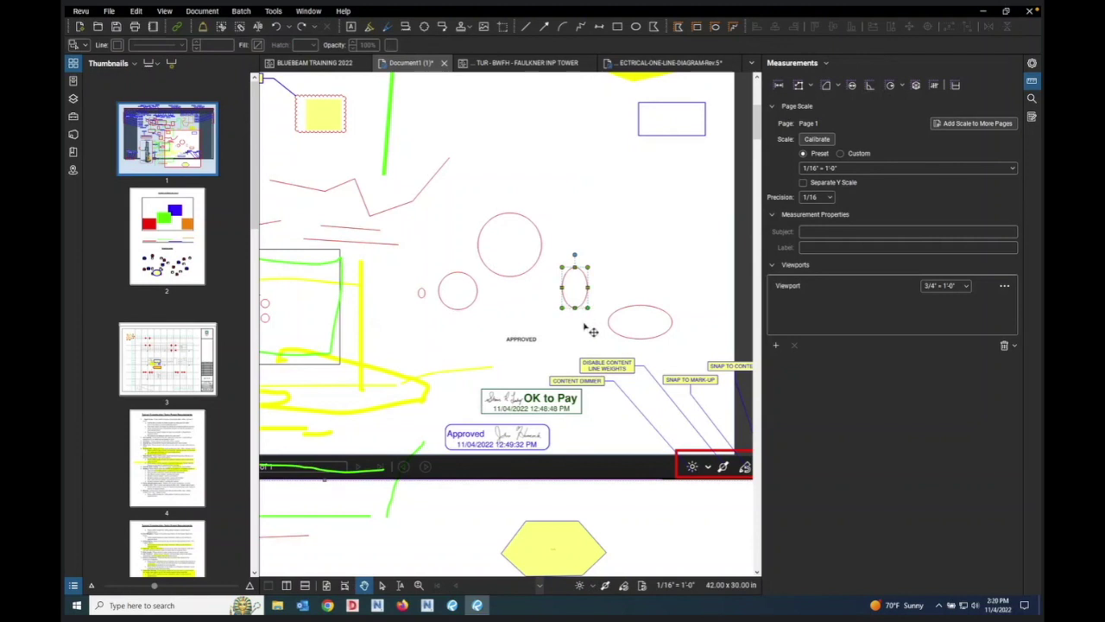
Step: Try centring the five red circles and ellipses on the largest circle's horizontal axis, and undo the alignment
scroll(674, 215, down, 3)
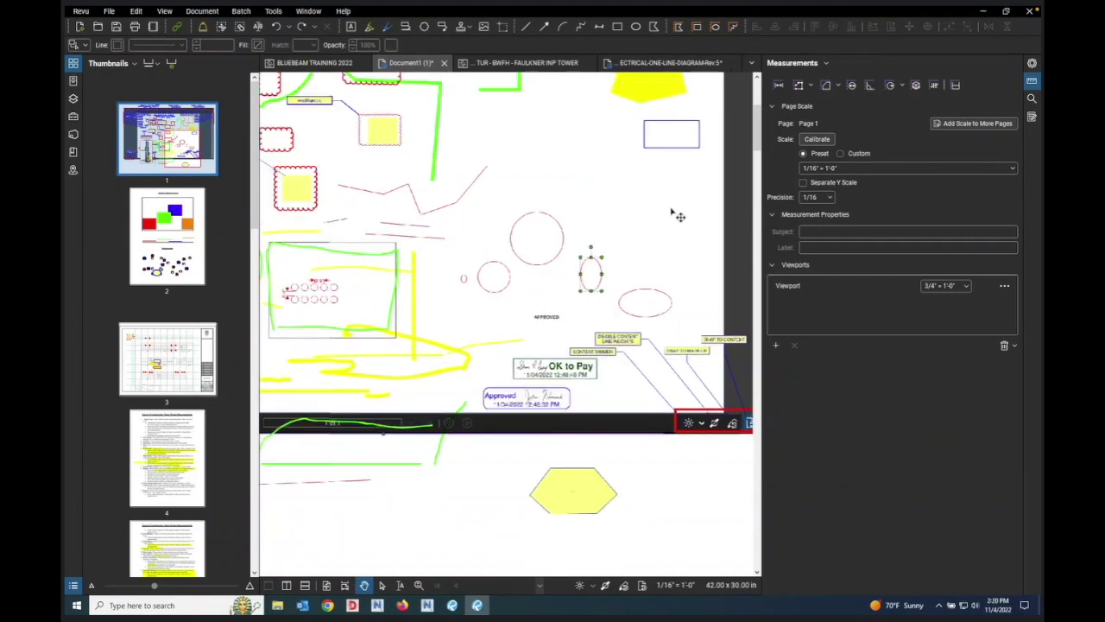
scroll(679, 217, up, 3)
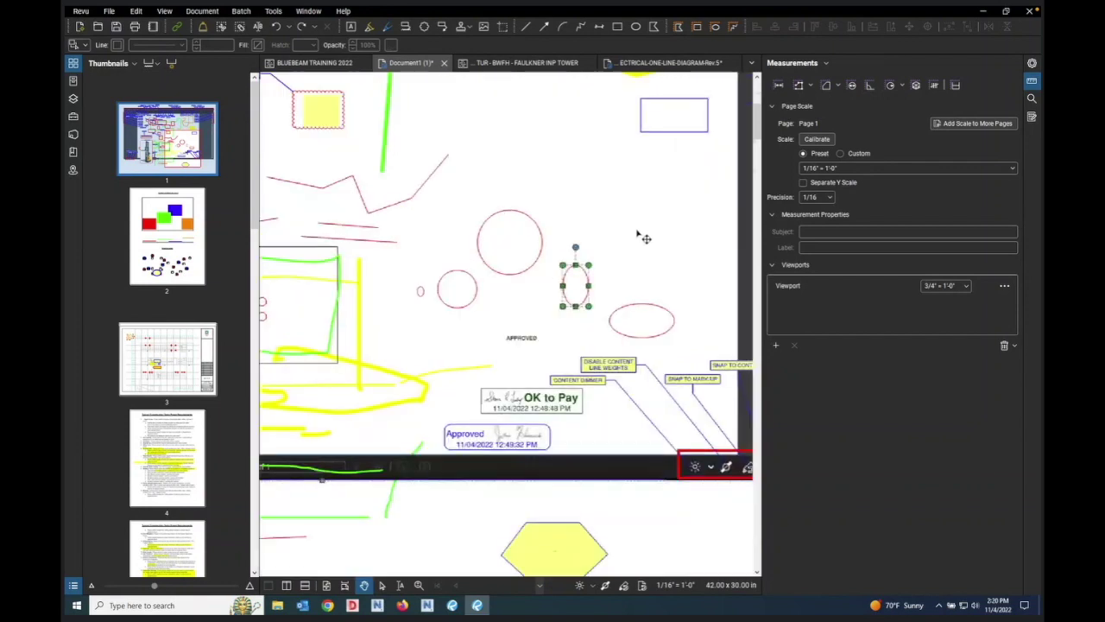
click(542, 268)
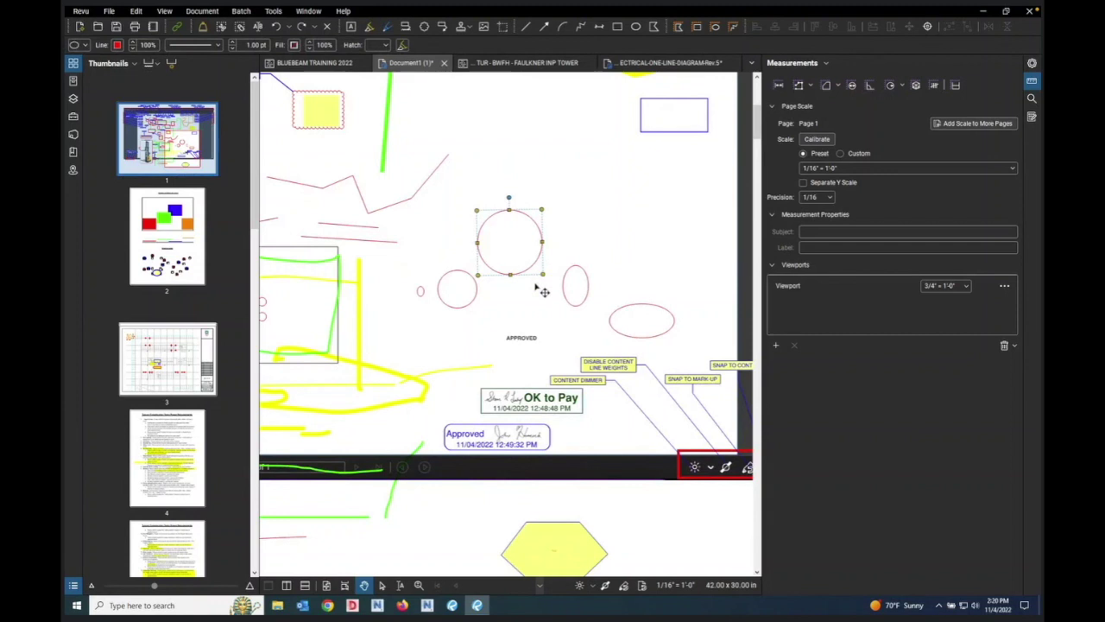
shift+click(475, 298)
shift+click(421, 291)
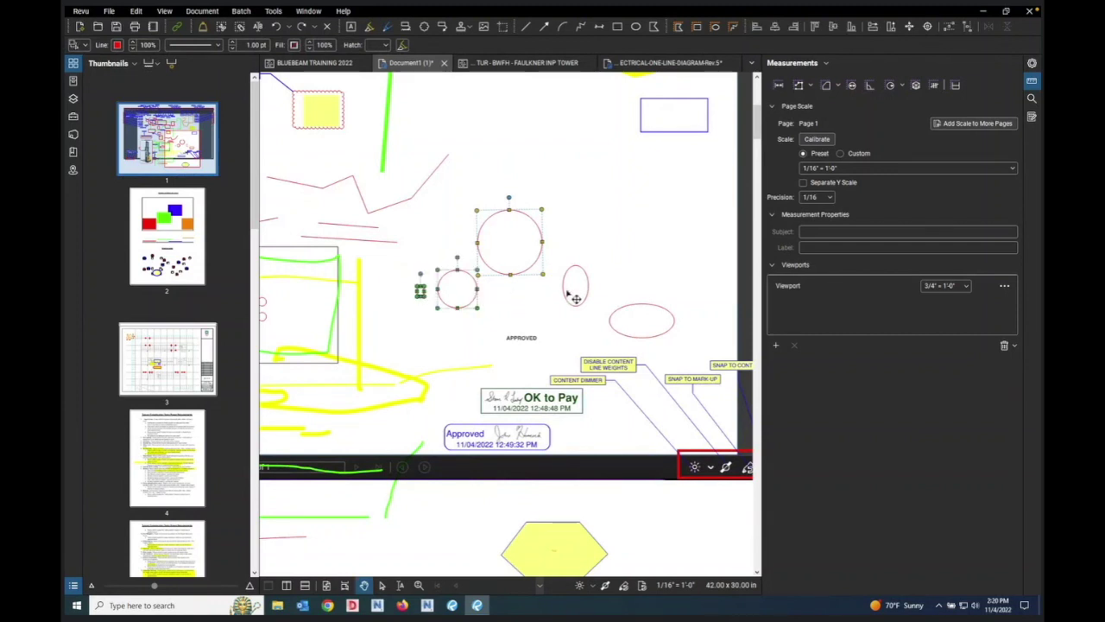
shift+click(568, 295)
shift+click(639, 314)
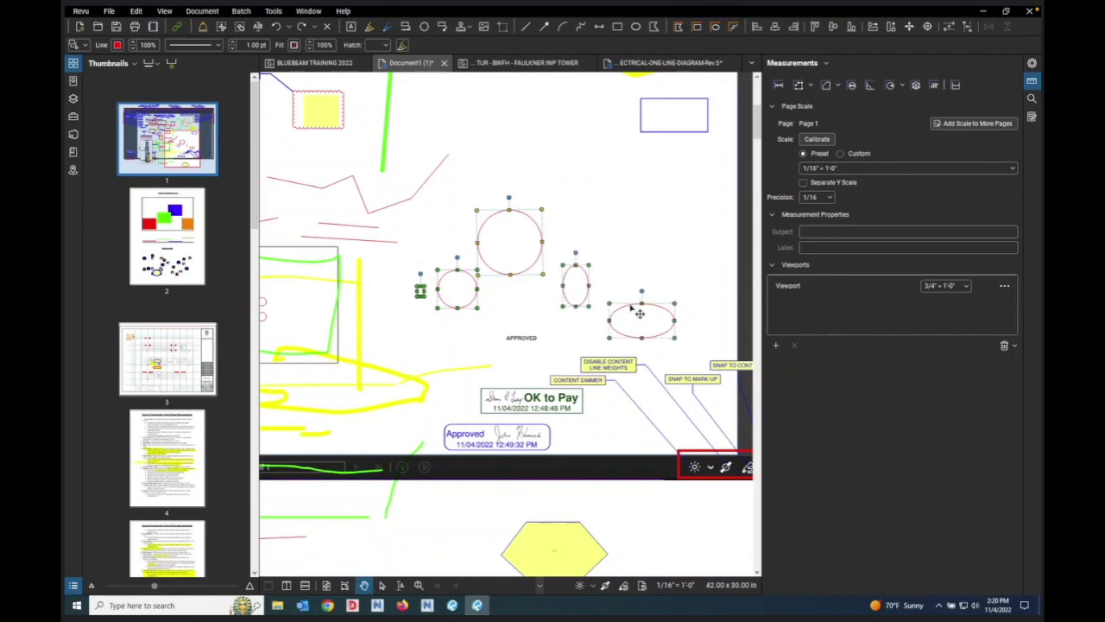
click(834, 27)
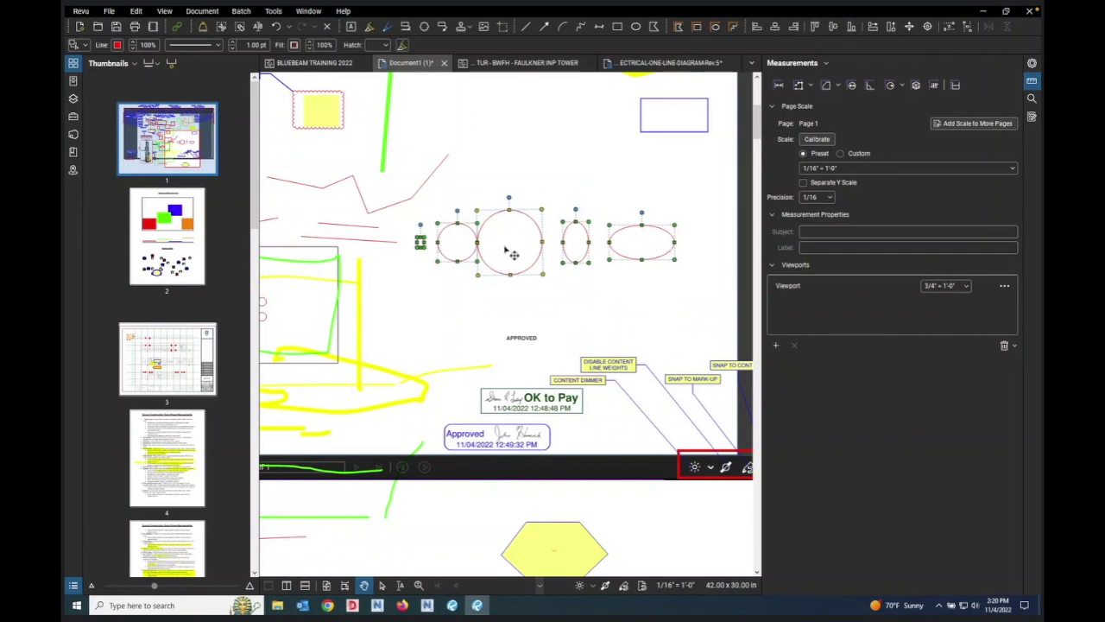
click(276, 27)
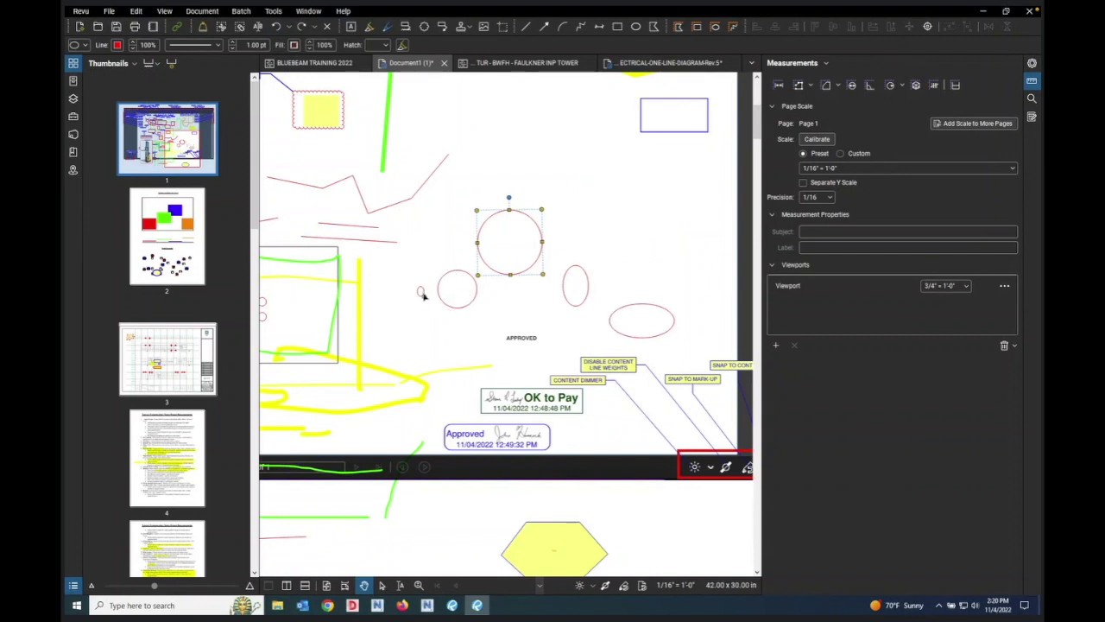
Step: Add the other four red circles and ellipses to the selection, keeping the largest circle as the reference shape
shift+click(421, 292)
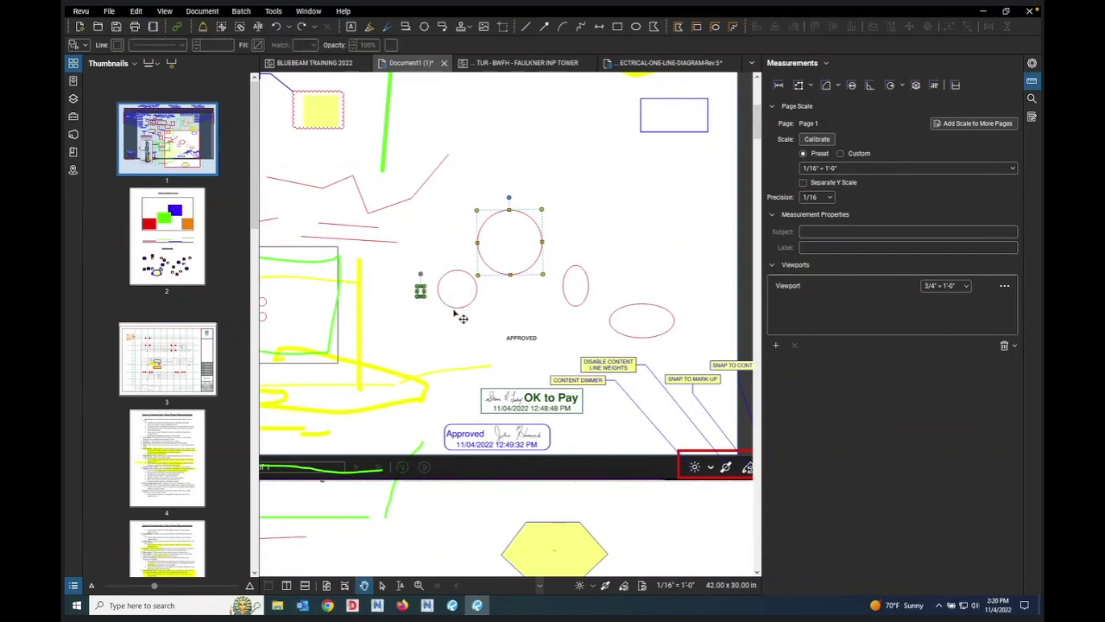
shift+click(466, 308)
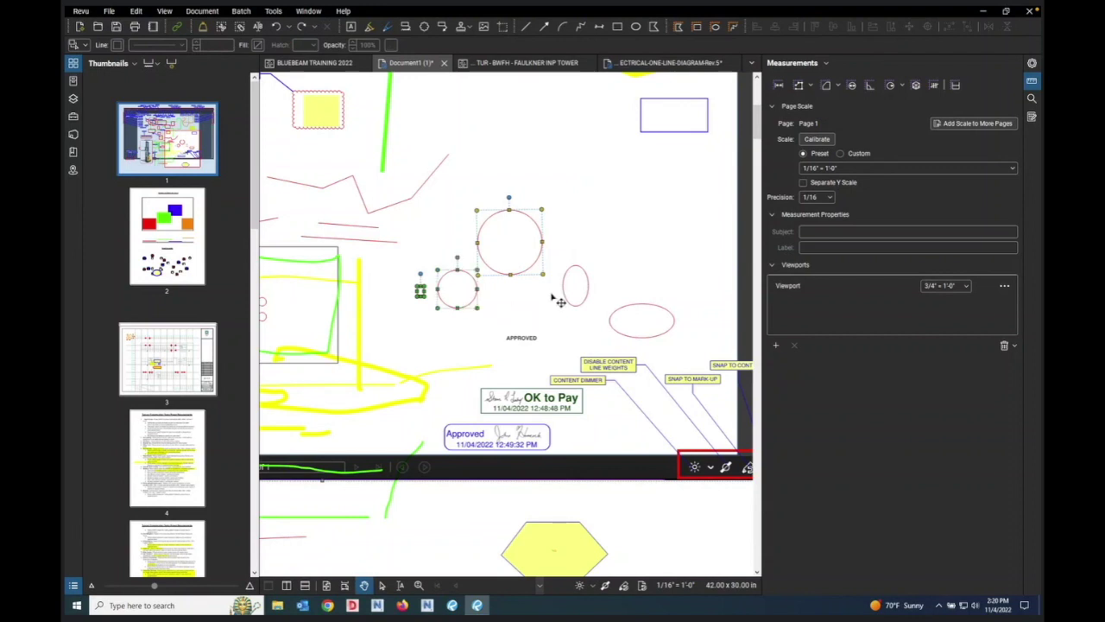
shift+click(567, 300)
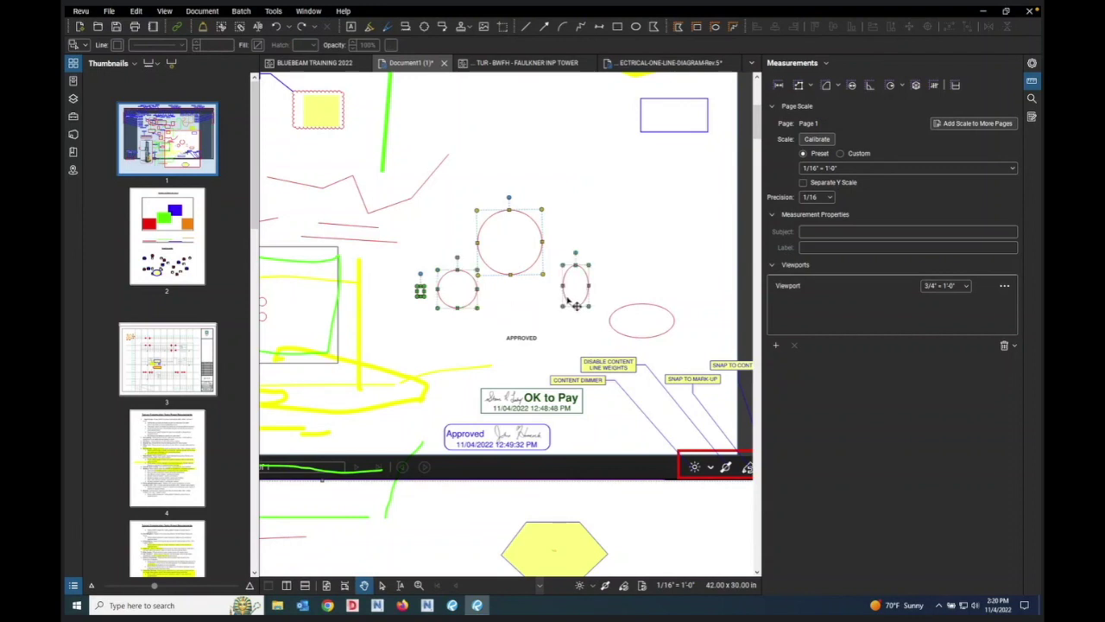
shift+click(633, 312)
Step: Remove the large background screenshot image from the selection, leaving only the five red circles and ellipses selected
scroll(484, 324, down, 3)
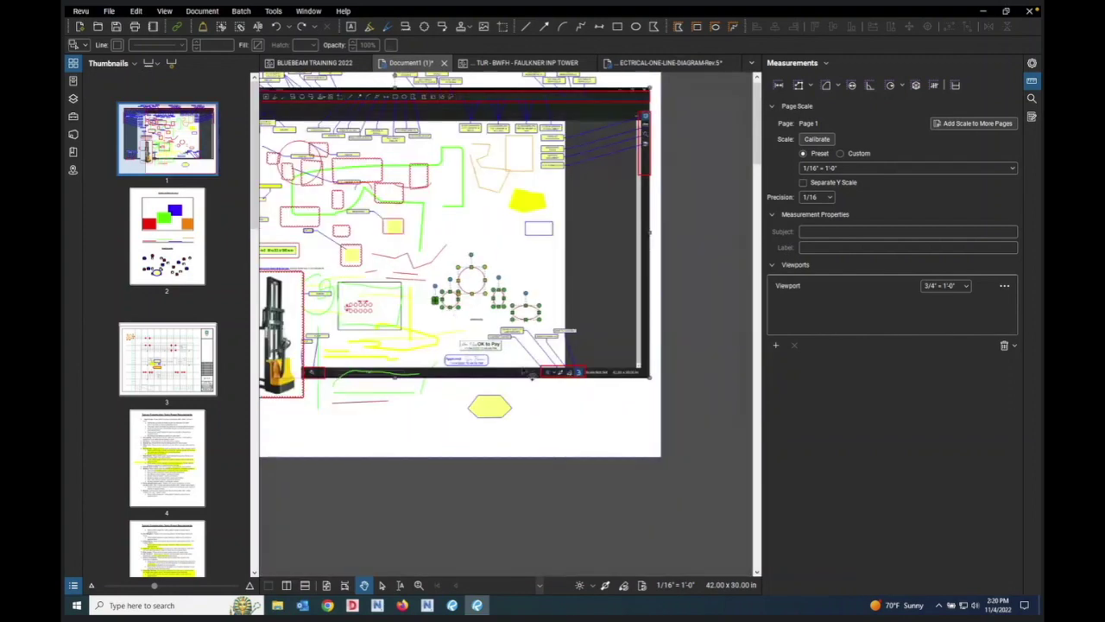
scroll(668, 397, up, 6)
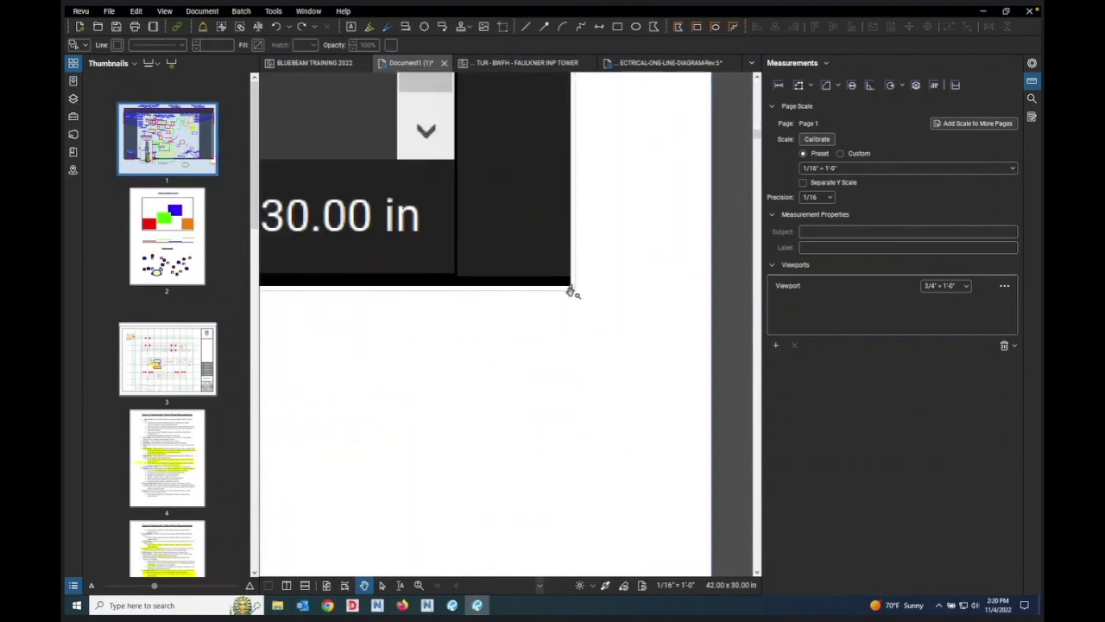
scroll(575, 295, down, 3)
scroll(575, 294, down, 6)
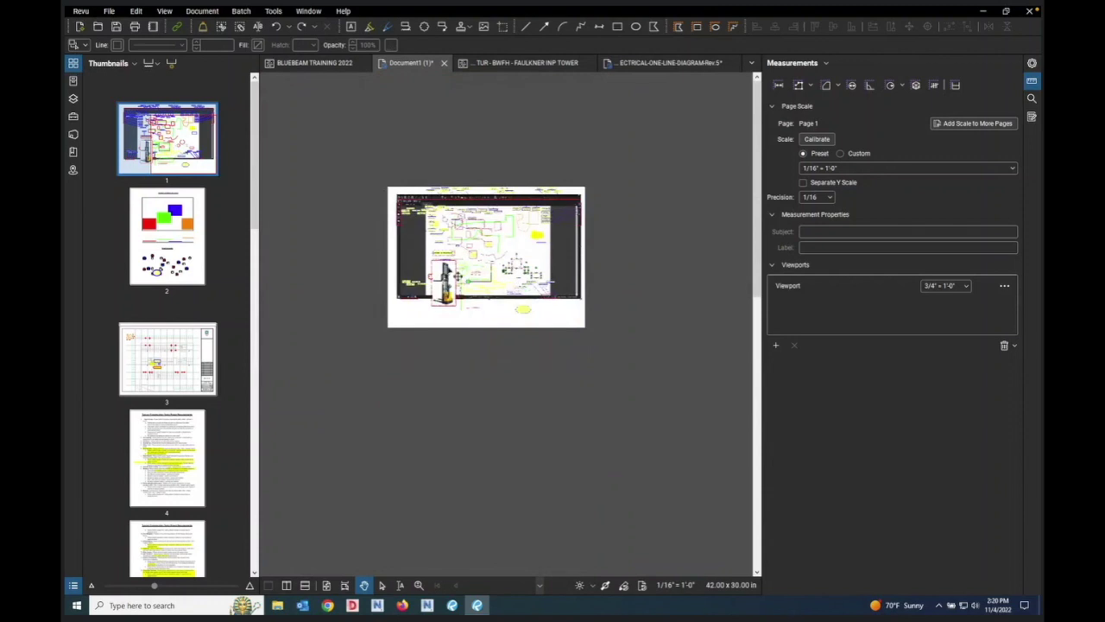
click(580, 299)
scroll(579, 299, up, 3)
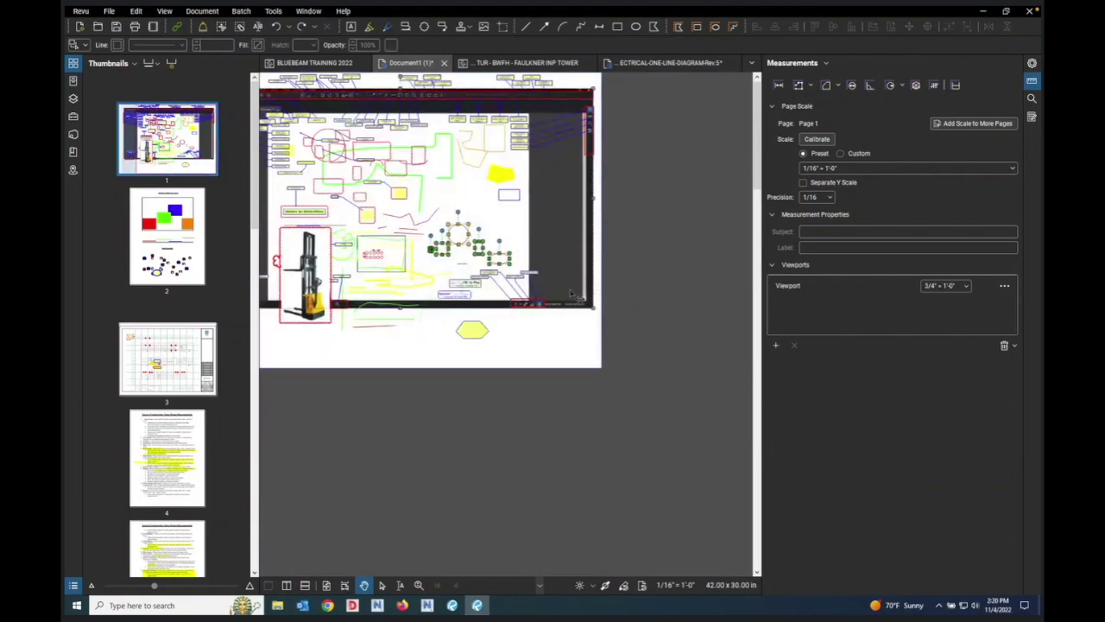
scroll(569, 294, up, 1)
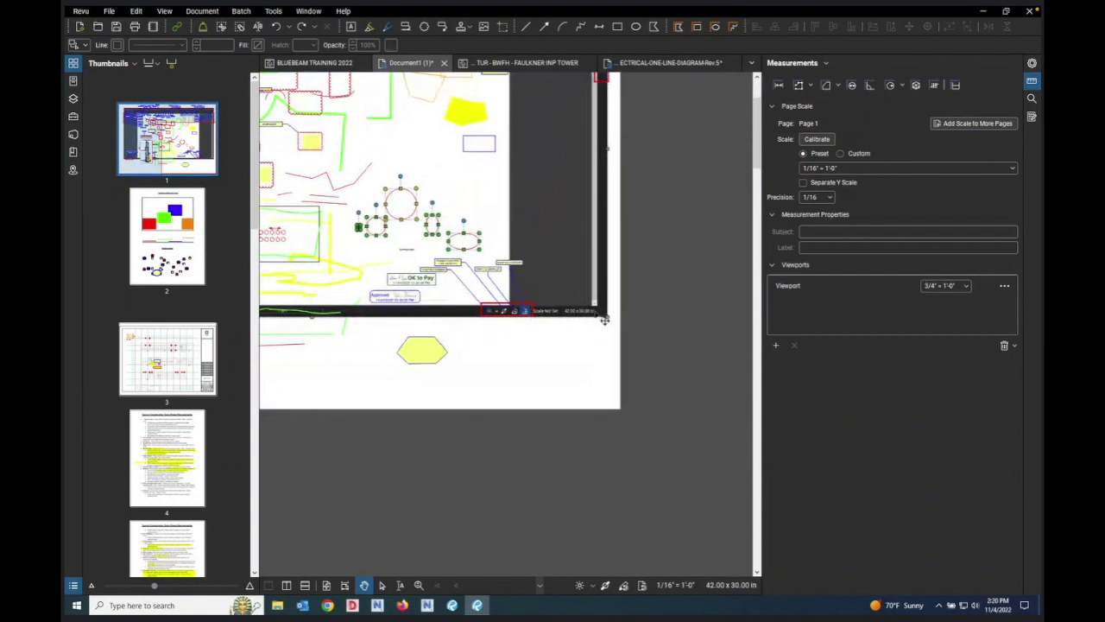
scroll(615, 321, up, 1)
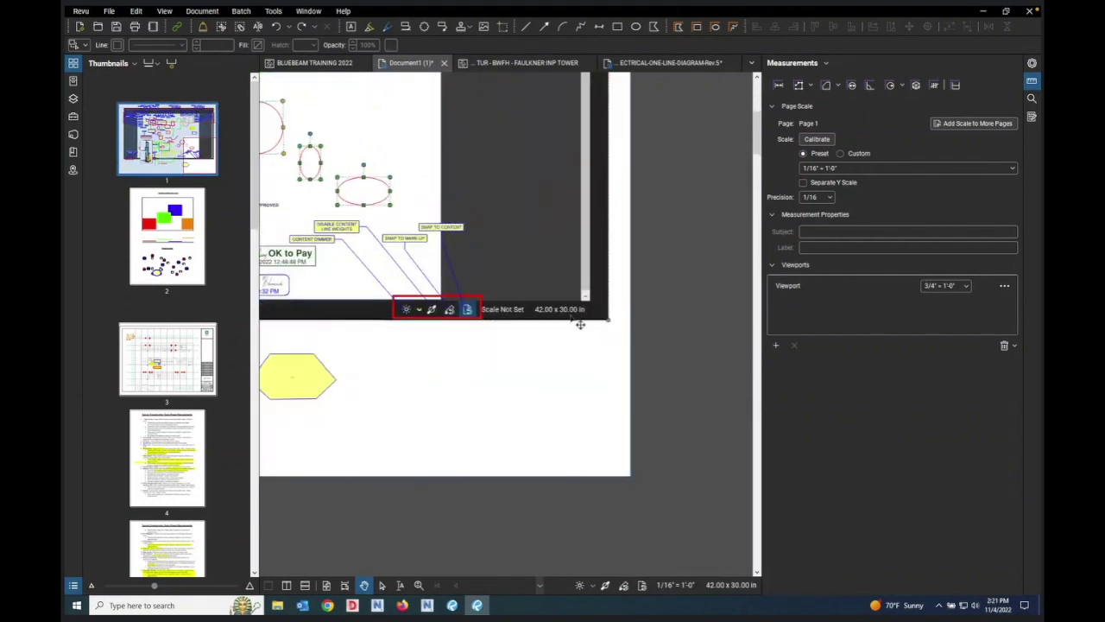
scroll(585, 315, down, 1)
scroll(585, 314, up, 1)
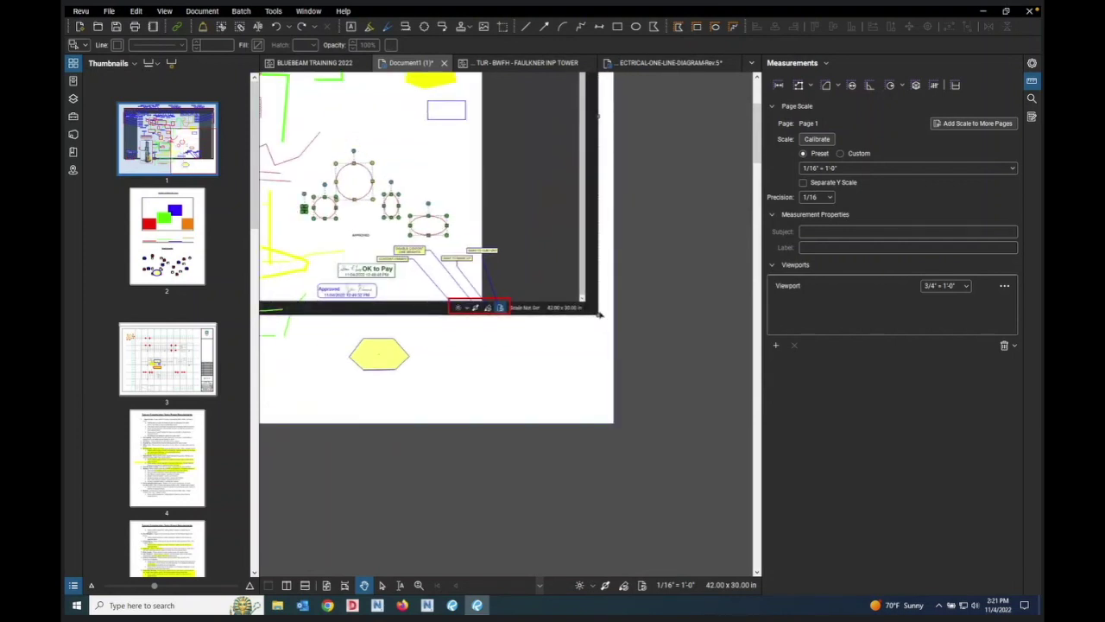
click(598, 323)
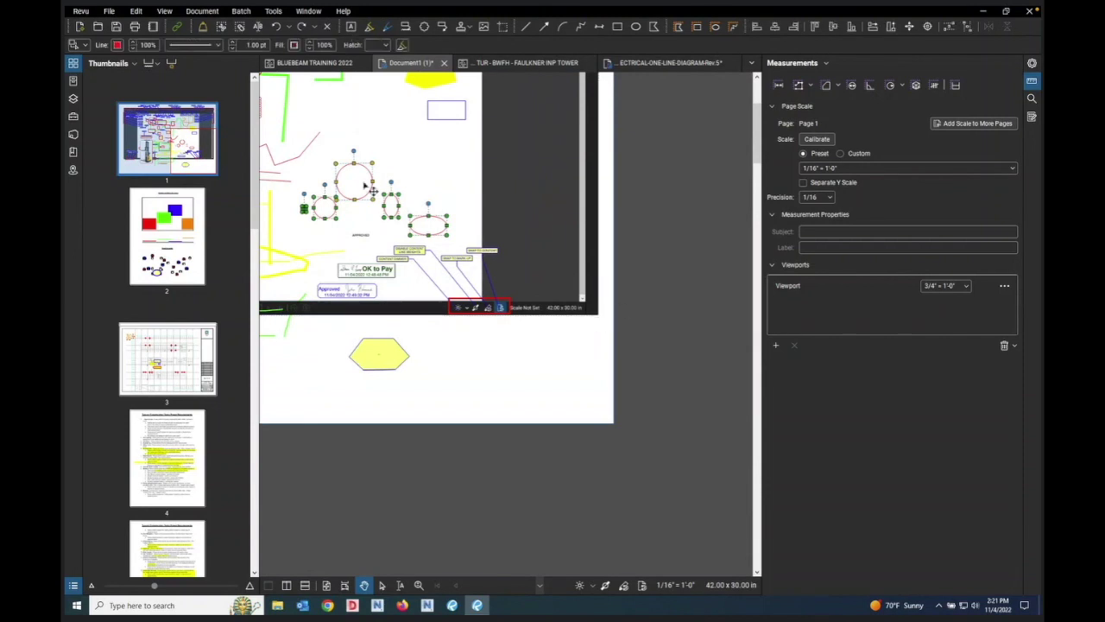
Step: Try matching the widths of the selected red circles and ellipses to the largest circle, and undo the resize
scroll(302, 204, up, 2)
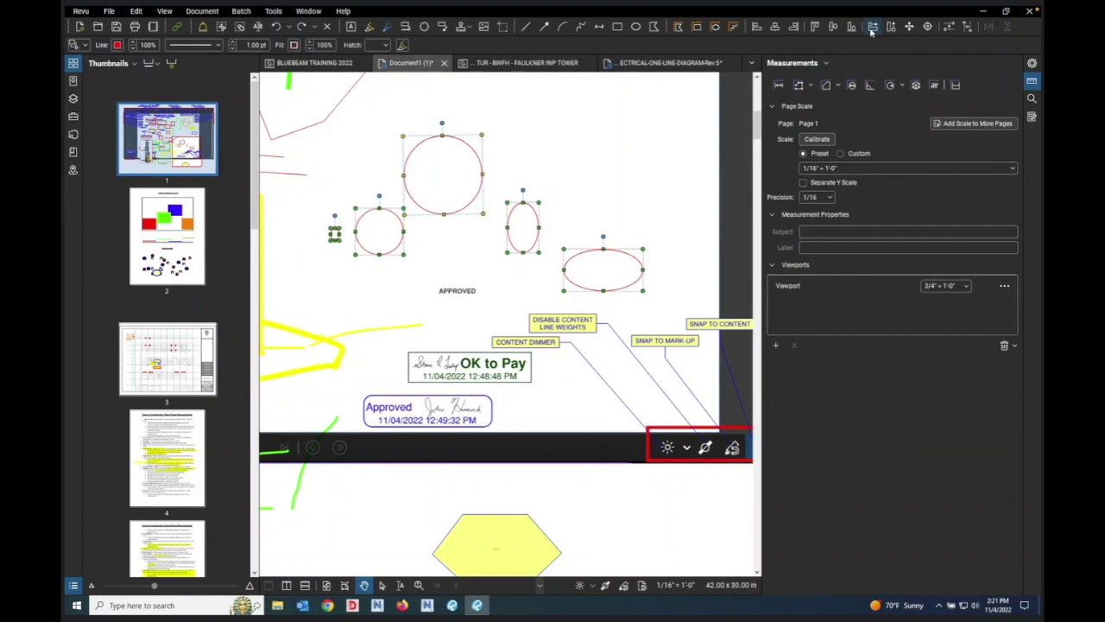
click(872, 28)
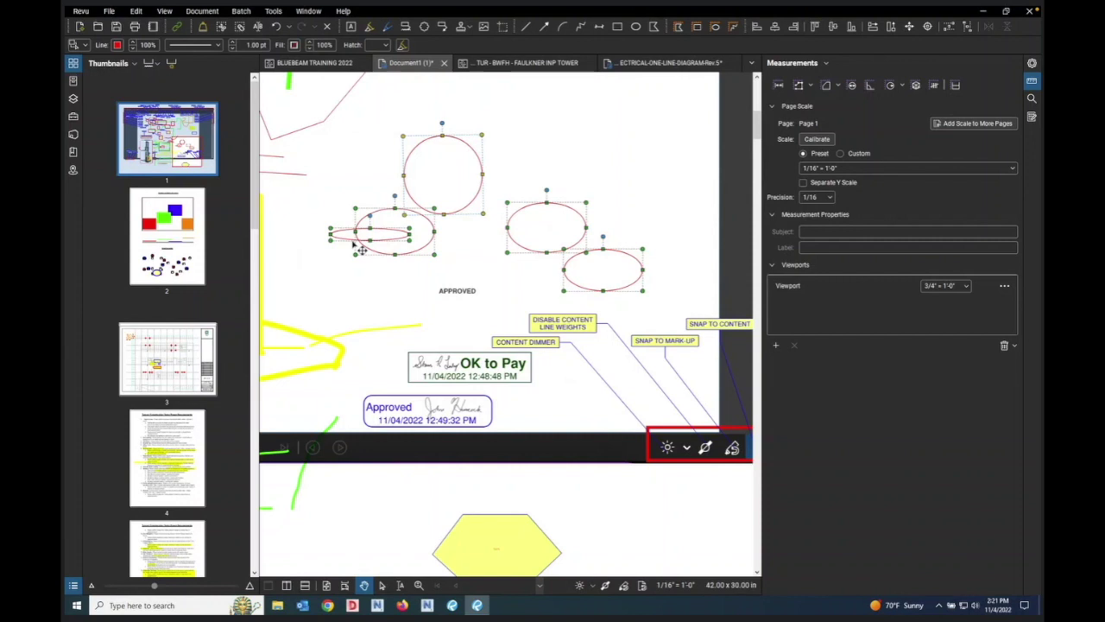
click(276, 27)
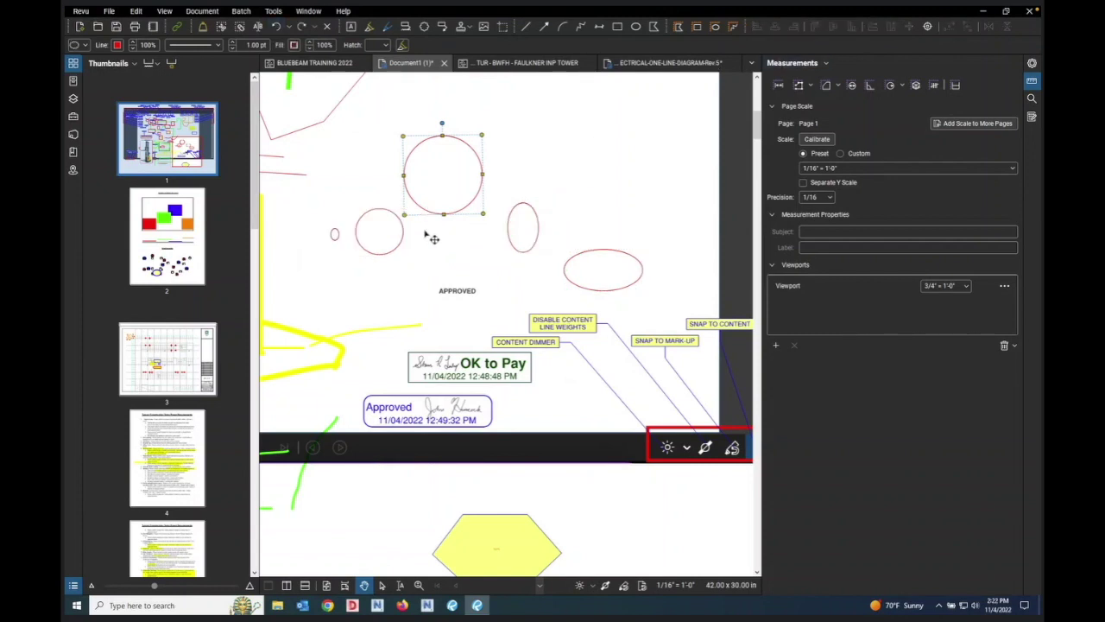
Step: Match the heights of the other four red circles and ellipses to the largest circle
shift+click(398, 252)
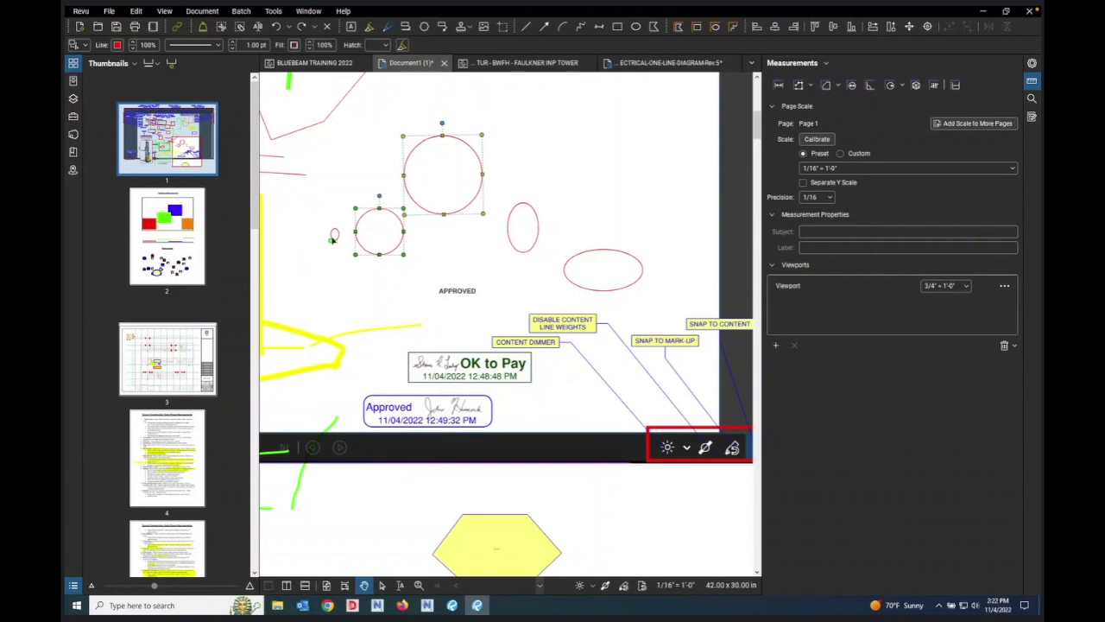
shift+click(334, 236)
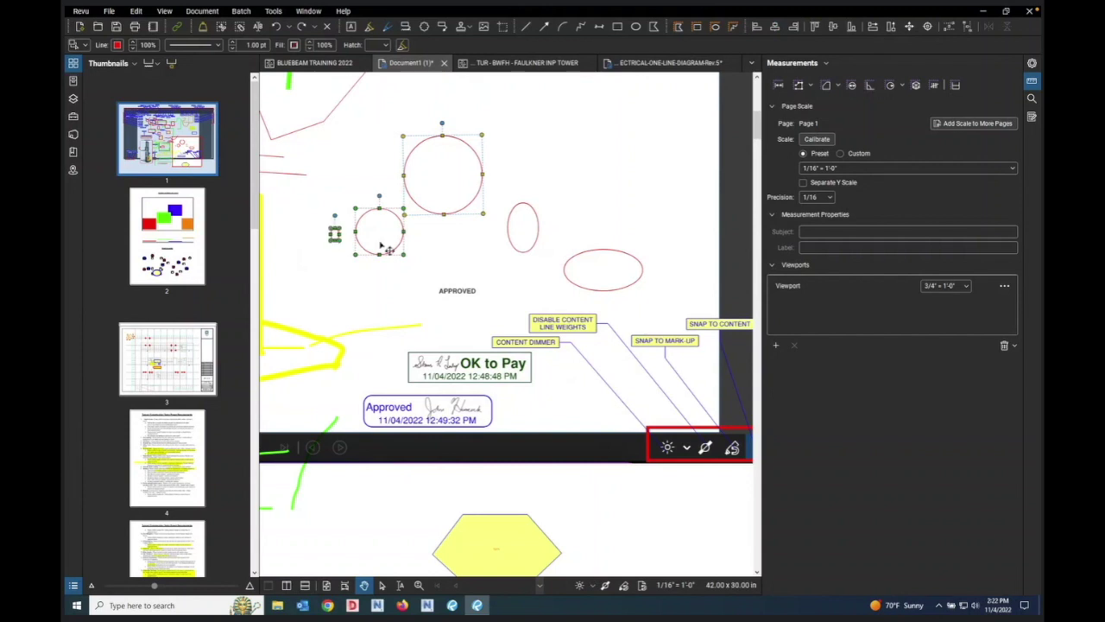
shift+click(522, 251)
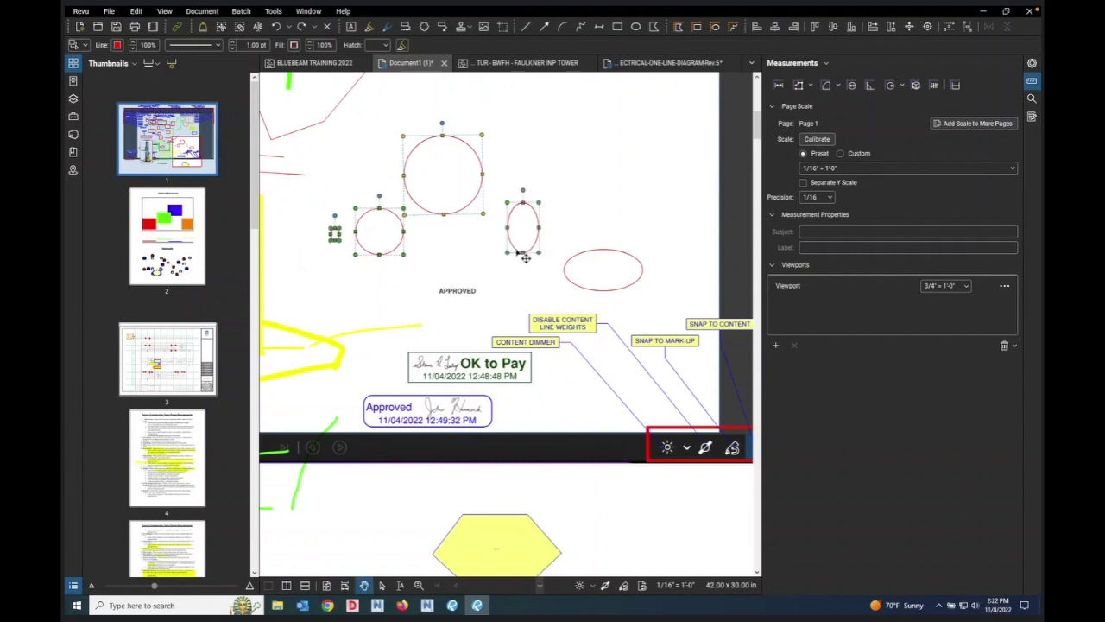
shift+click(596, 259)
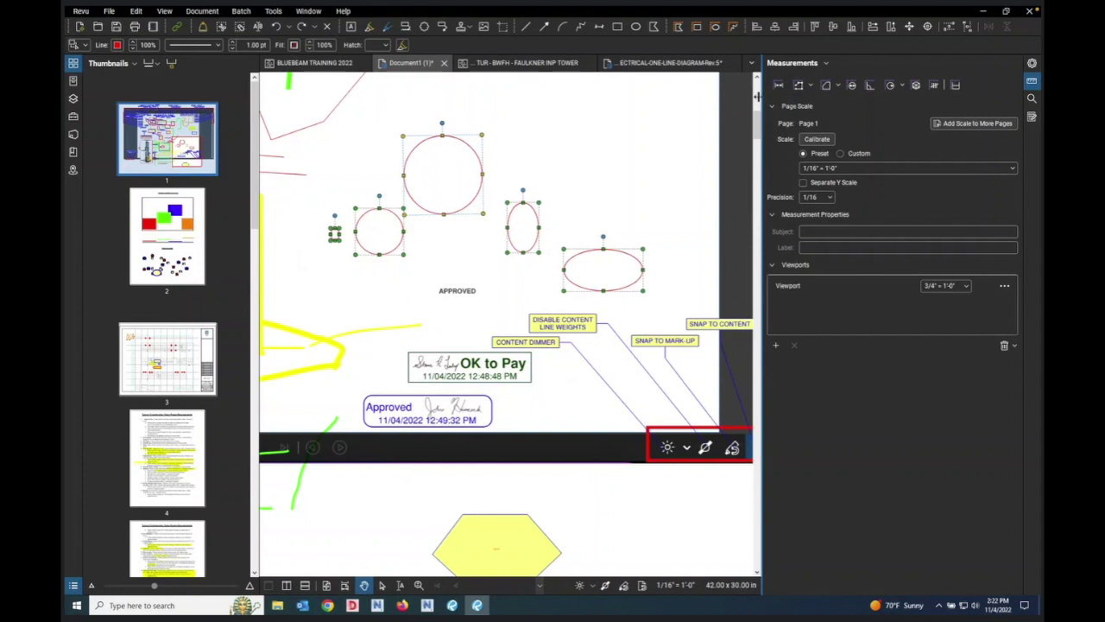
click(891, 27)
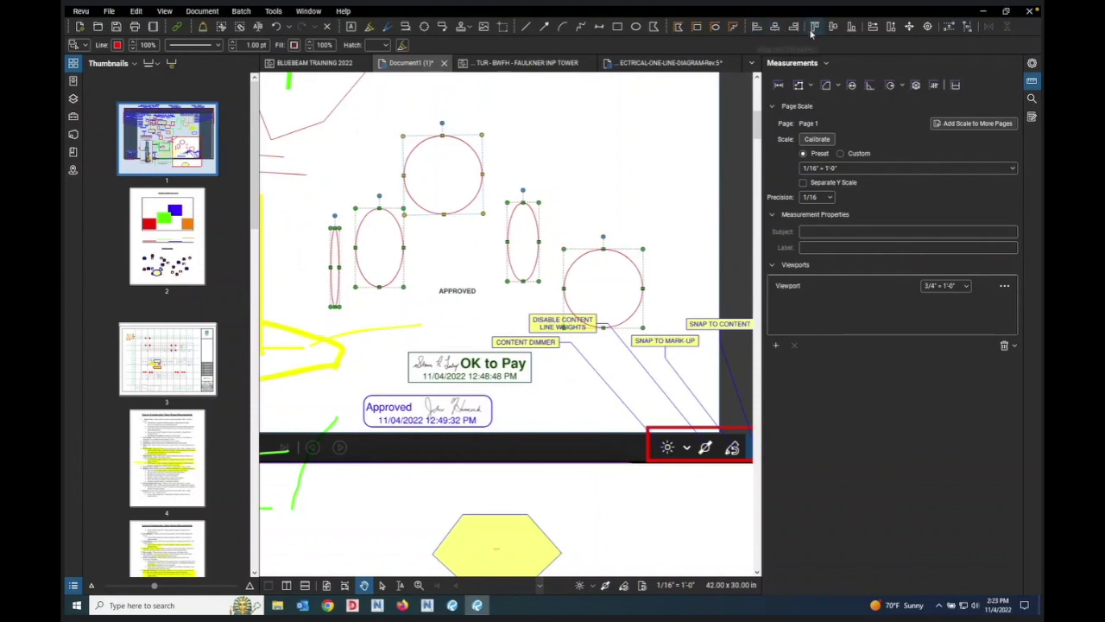
Step: Distribute the five selected red shapes evenly, both horizontally and vertically, and clear the selection
click(948, 27)
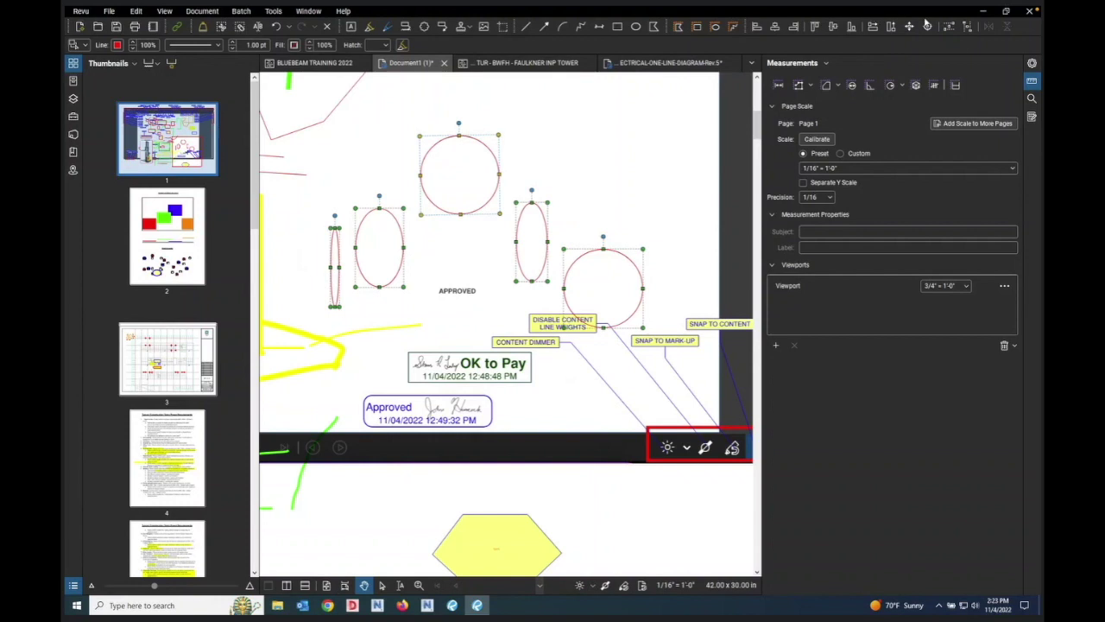
click(967, 31)
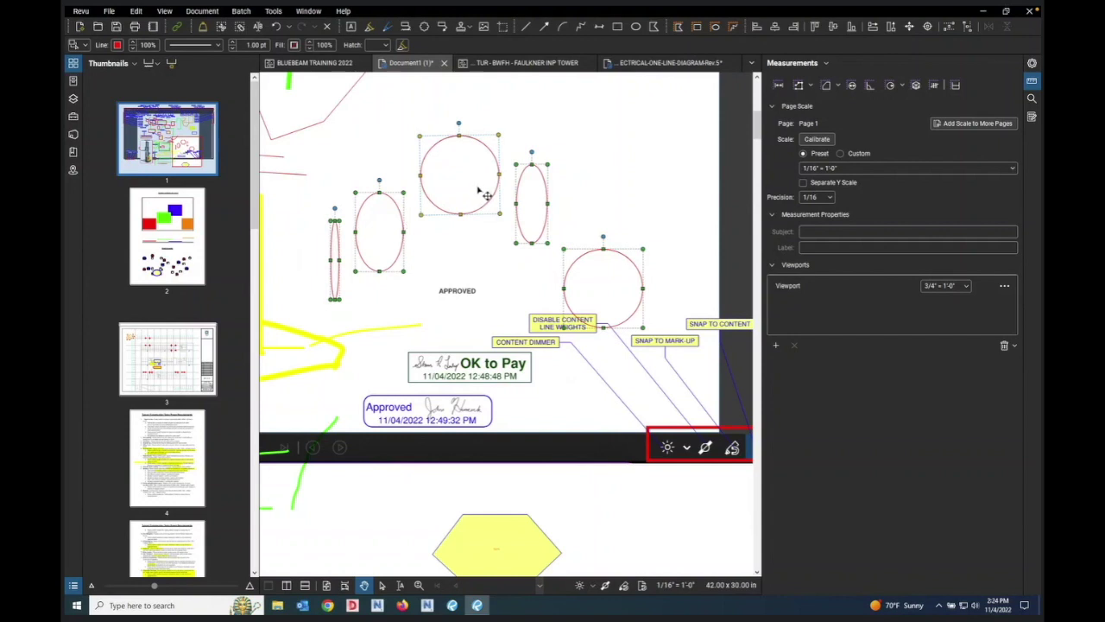
key(Escape)
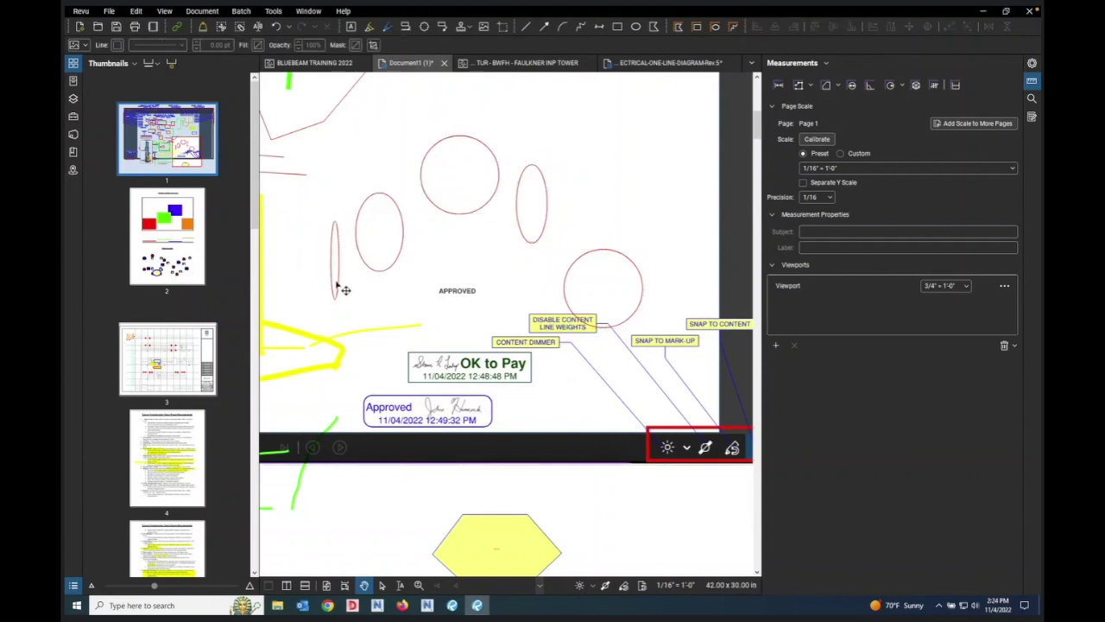
click(473, 219)
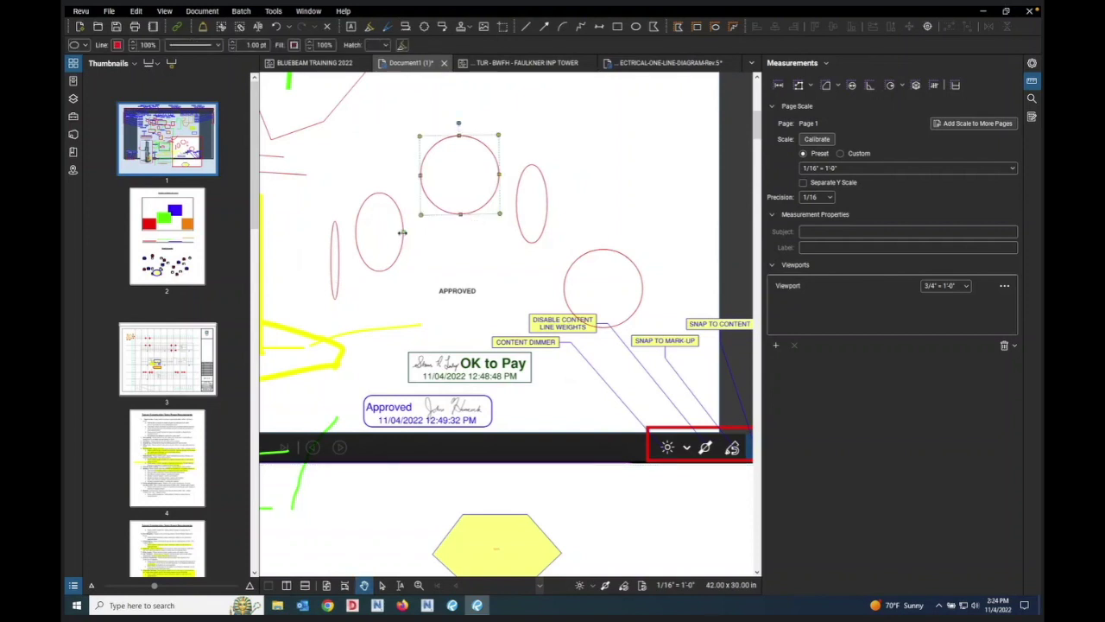
shift+click(396, 259)
shift+click(337, 276)
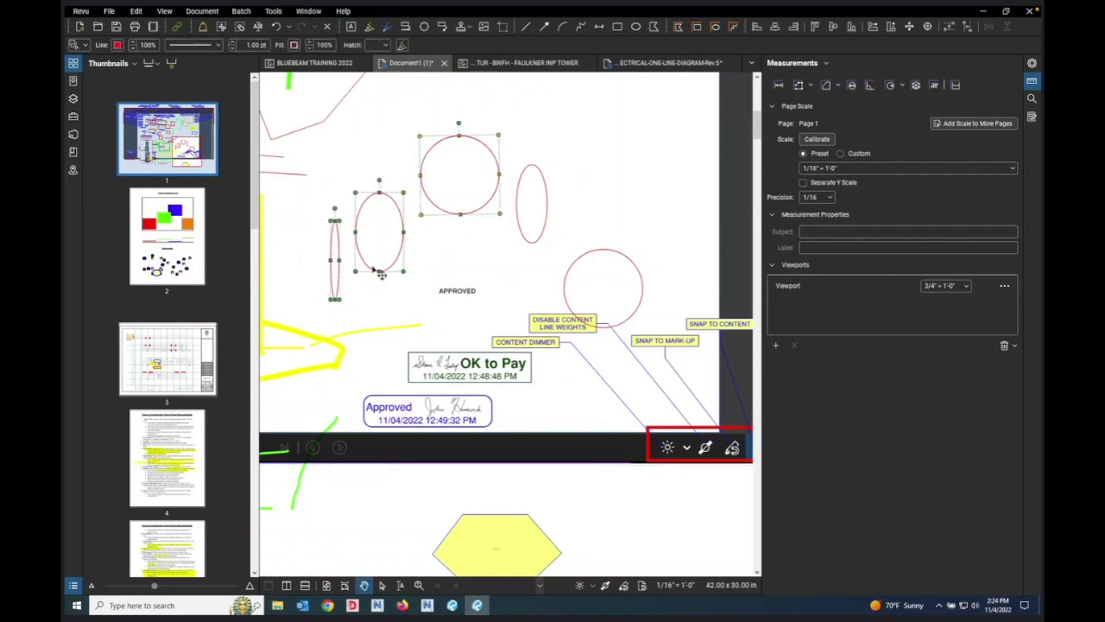
shift+click(522, 223)
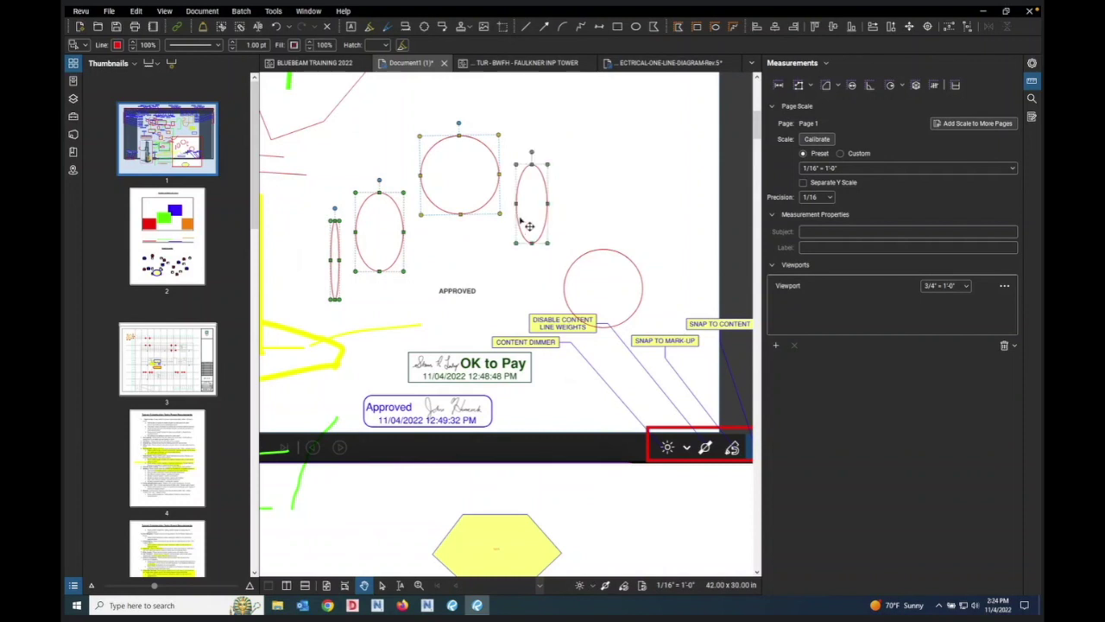
shift+click(584, 266)
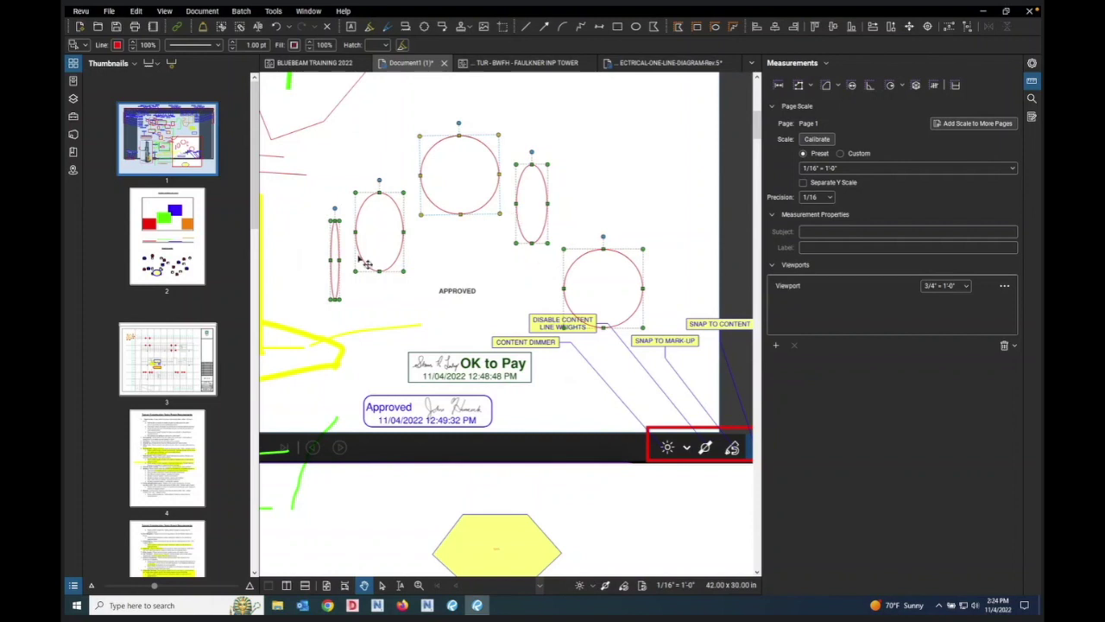
click(374, 303)
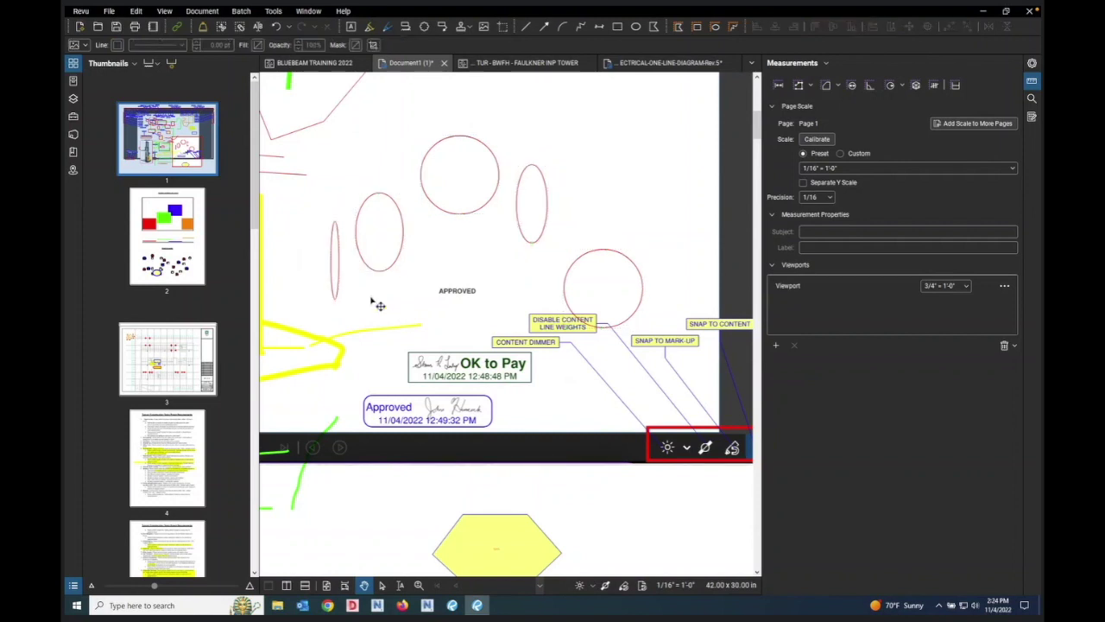
click(338, 292)
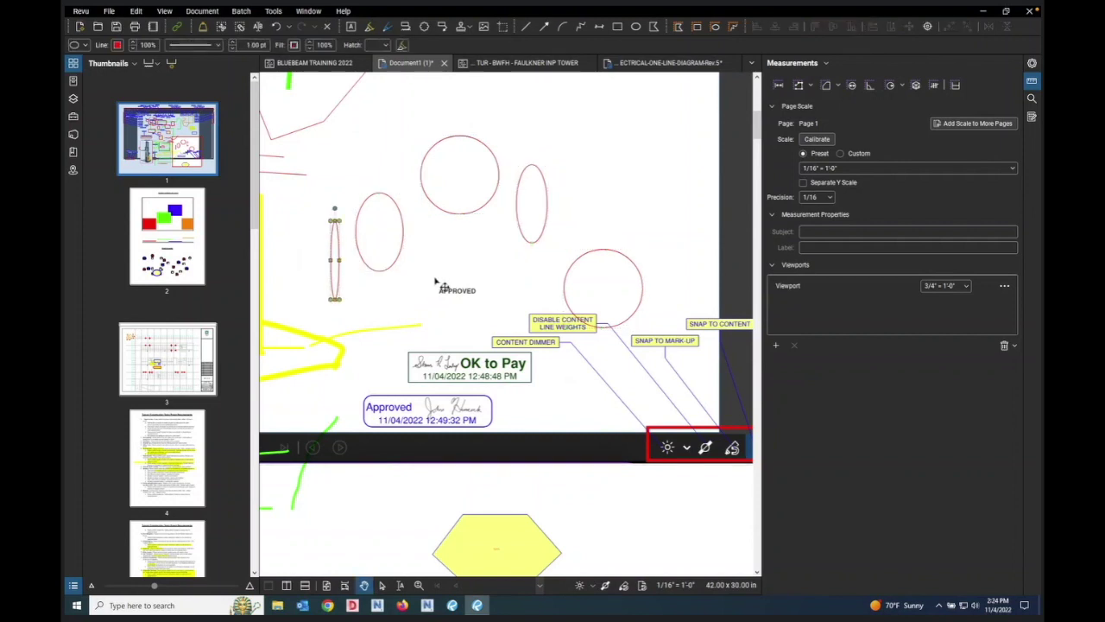
shift+click(400, 269)
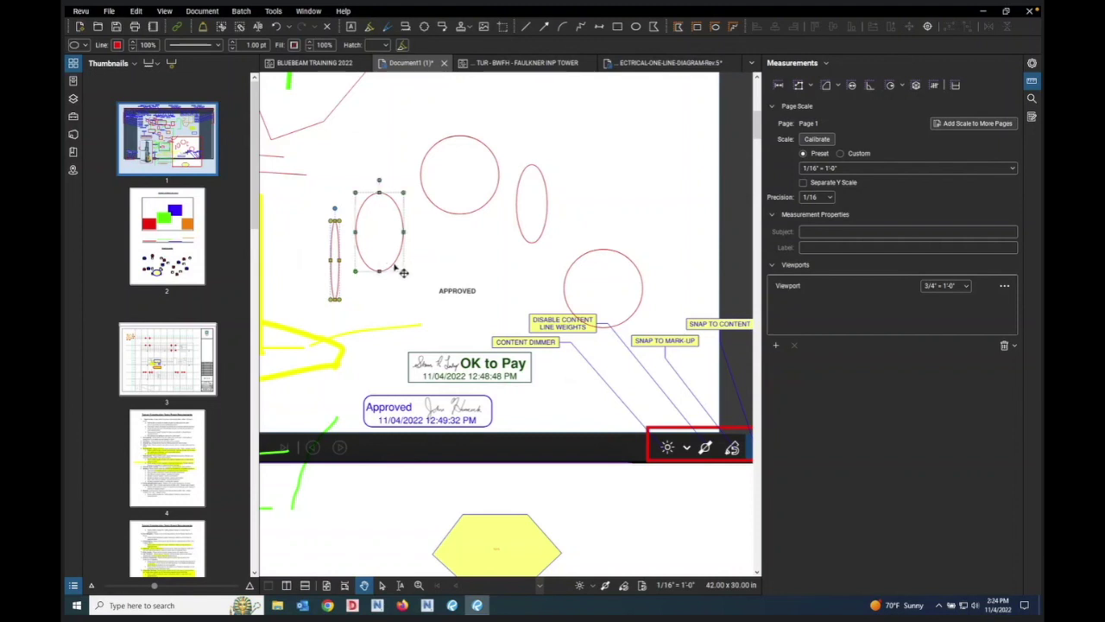
shift+click(455, 214)
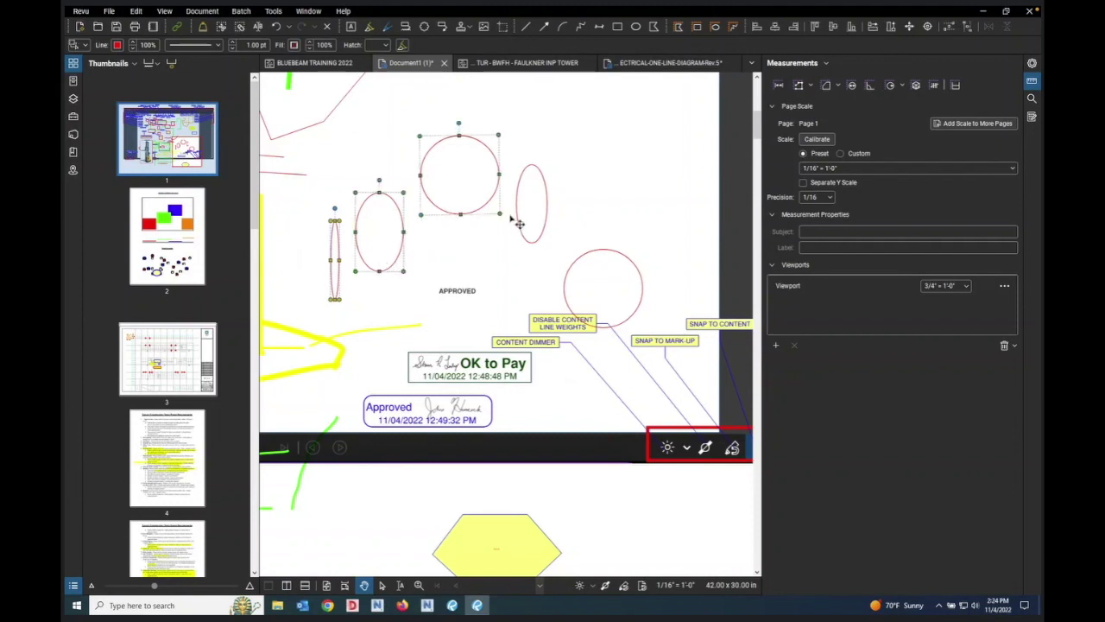
shift+click(522, 228)
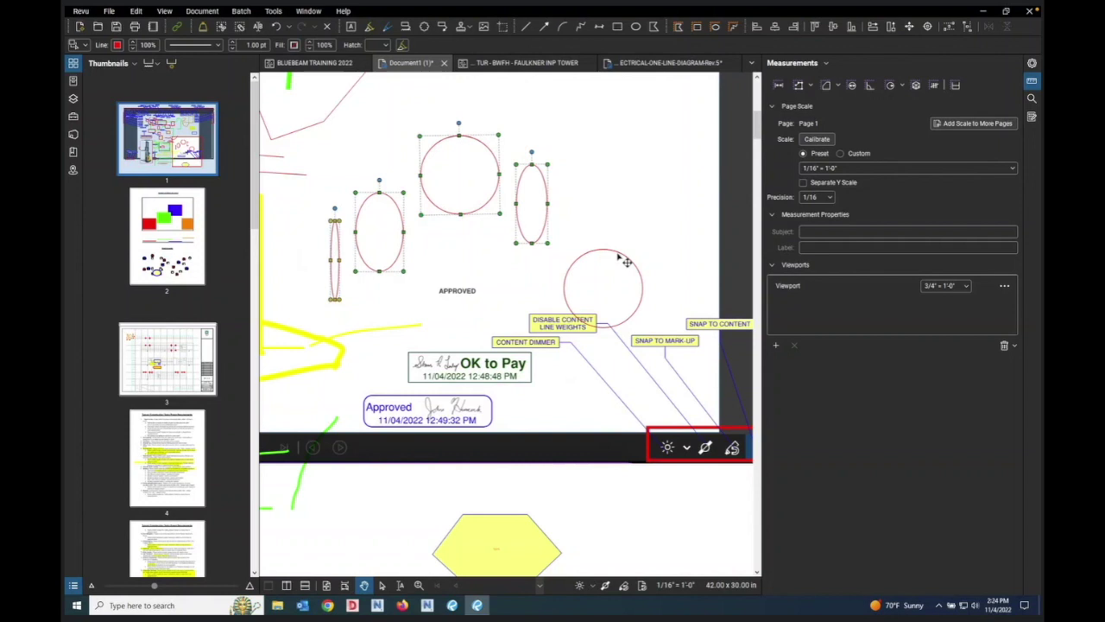
shift+click(627, 260)
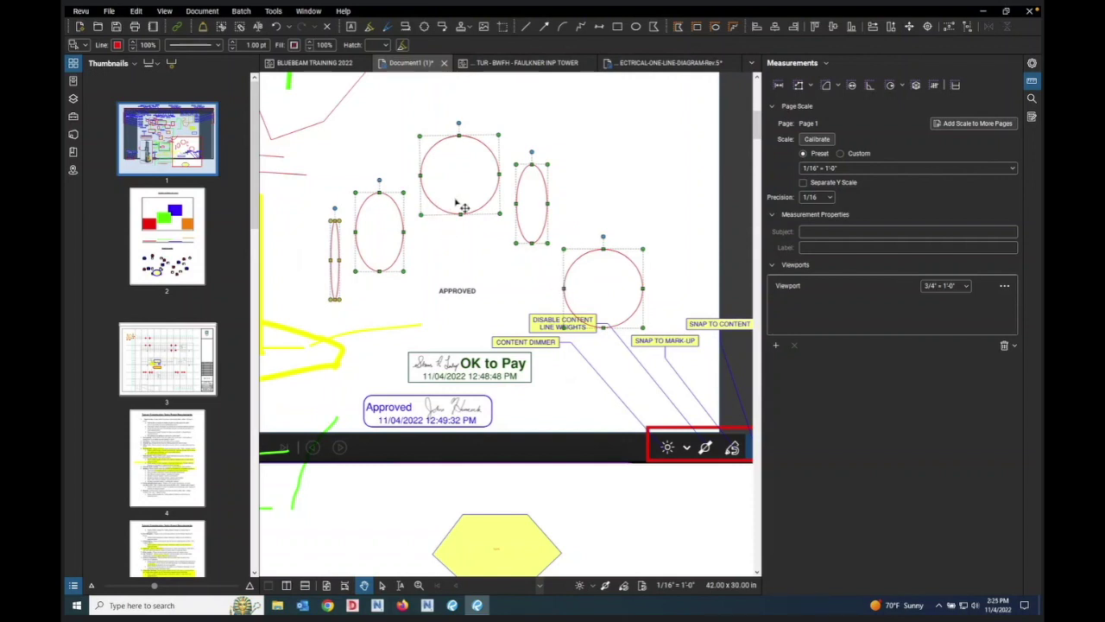
click(595, 185)
Step: Move the large middle circle down around the APPROVED text, and select all five red circles and ellipses without the background image
drag(471, 232, 473, 325)
click(336, 290)
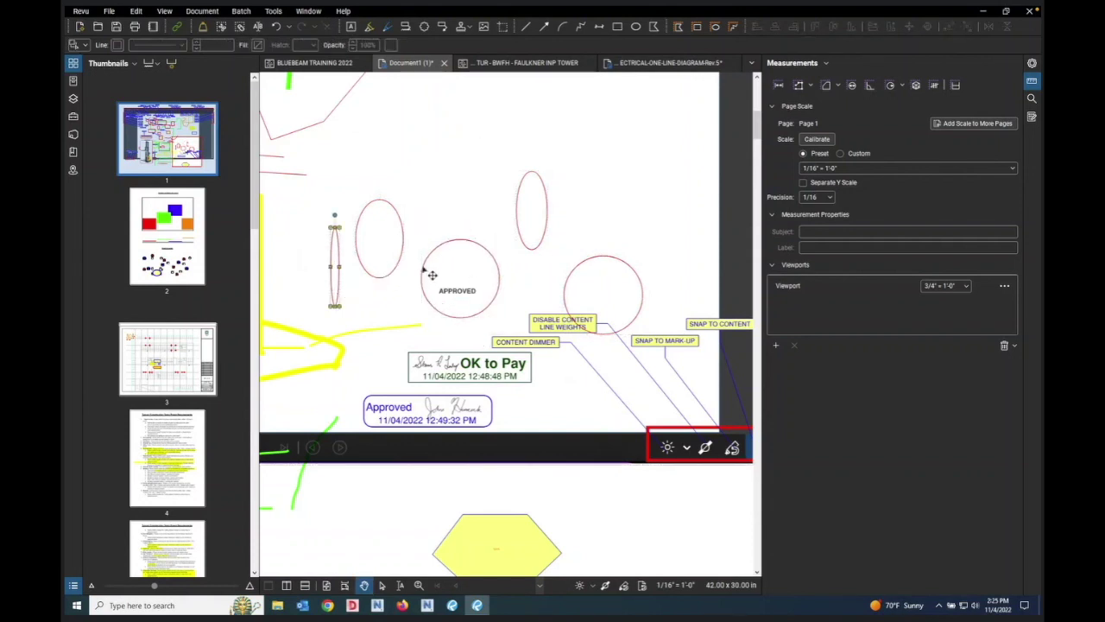
shift+click(386, 274)
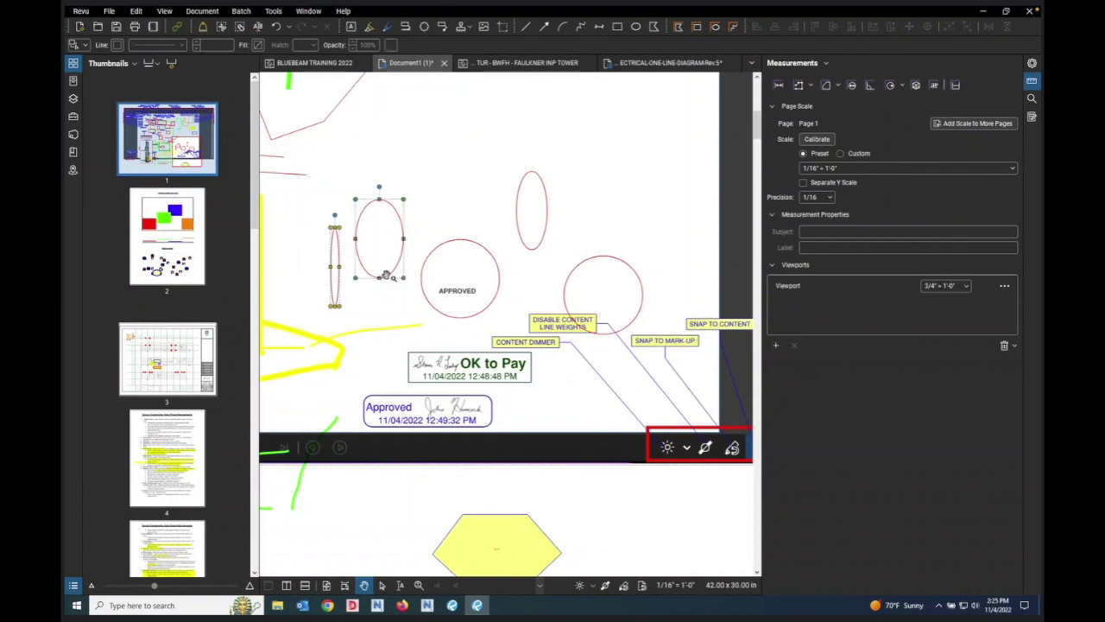
shift+click(460, 241)
shift+click(523, 235)
shift+click(602, 269)
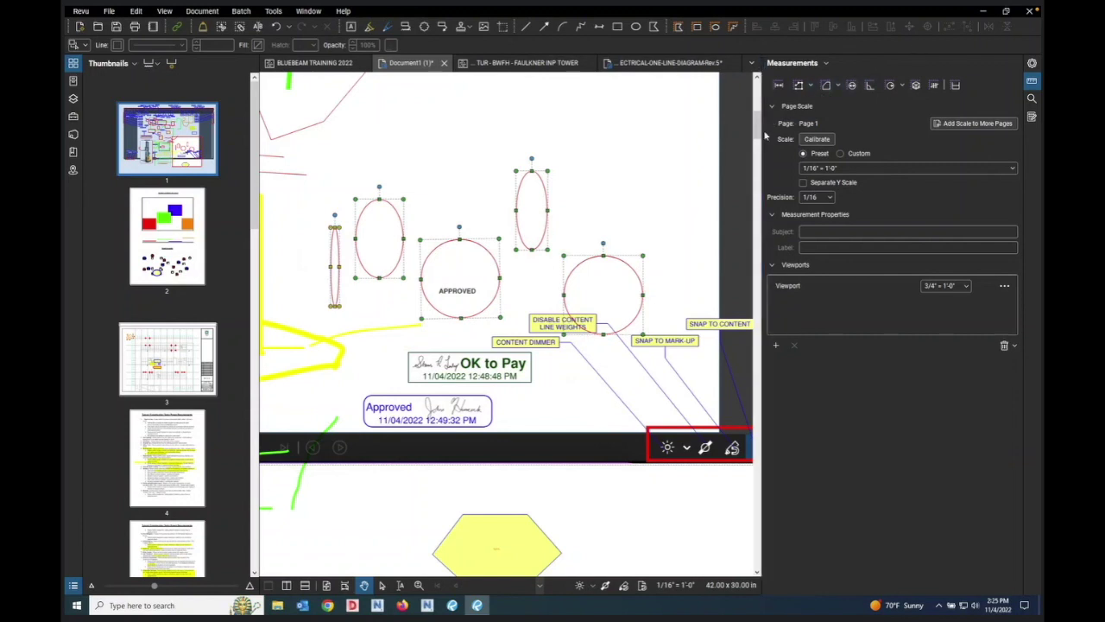
scroll(595, 282, down, 3)
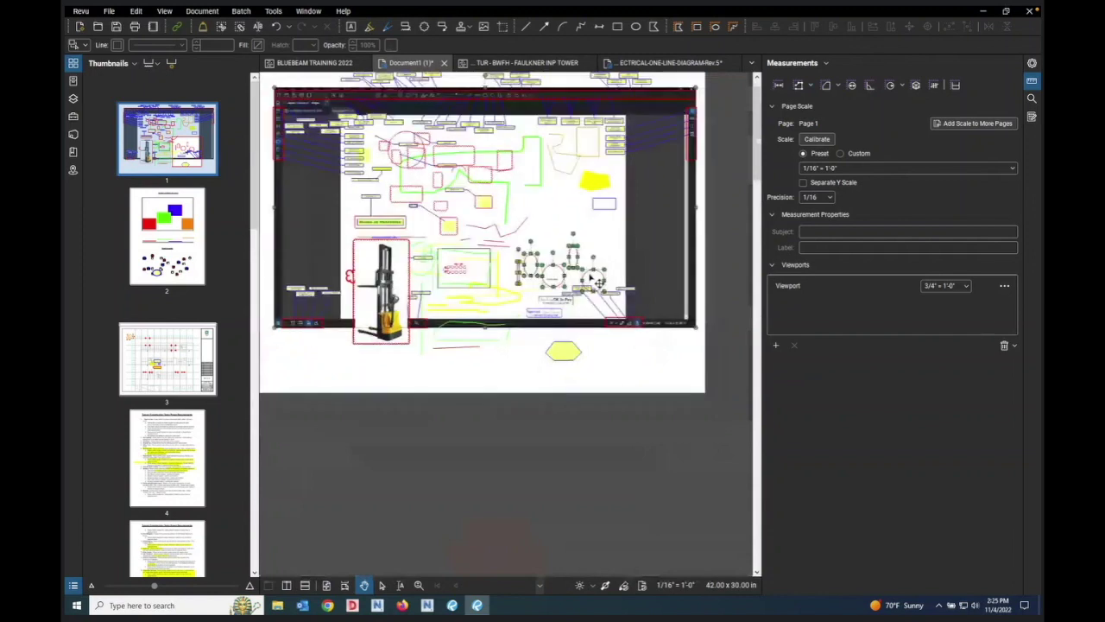
scroll(596, 282, up, 3)
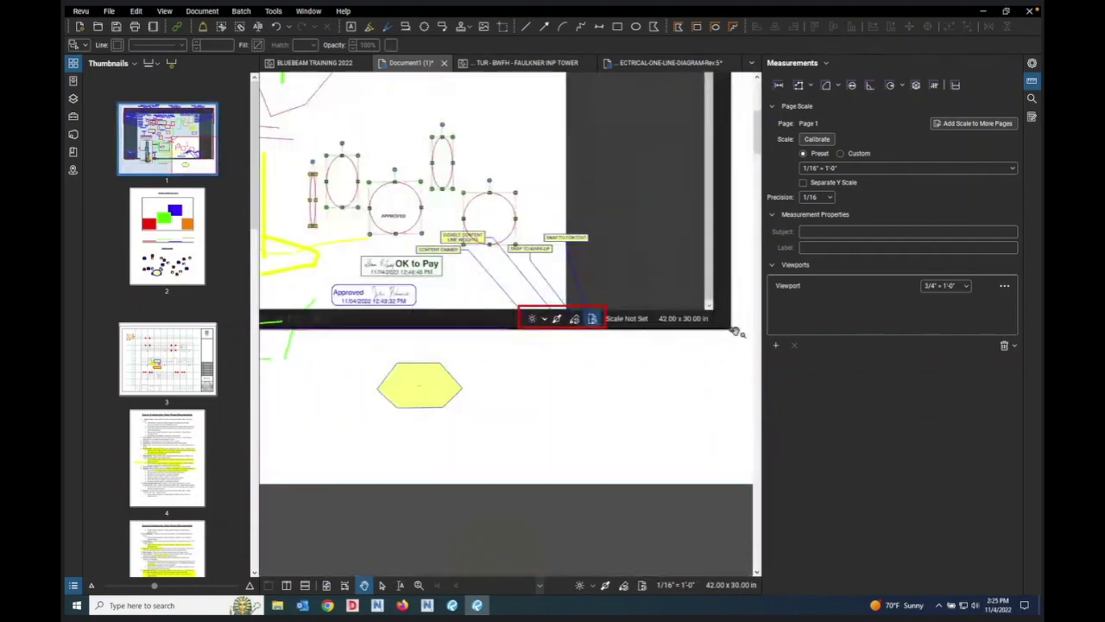
click(730, 329)
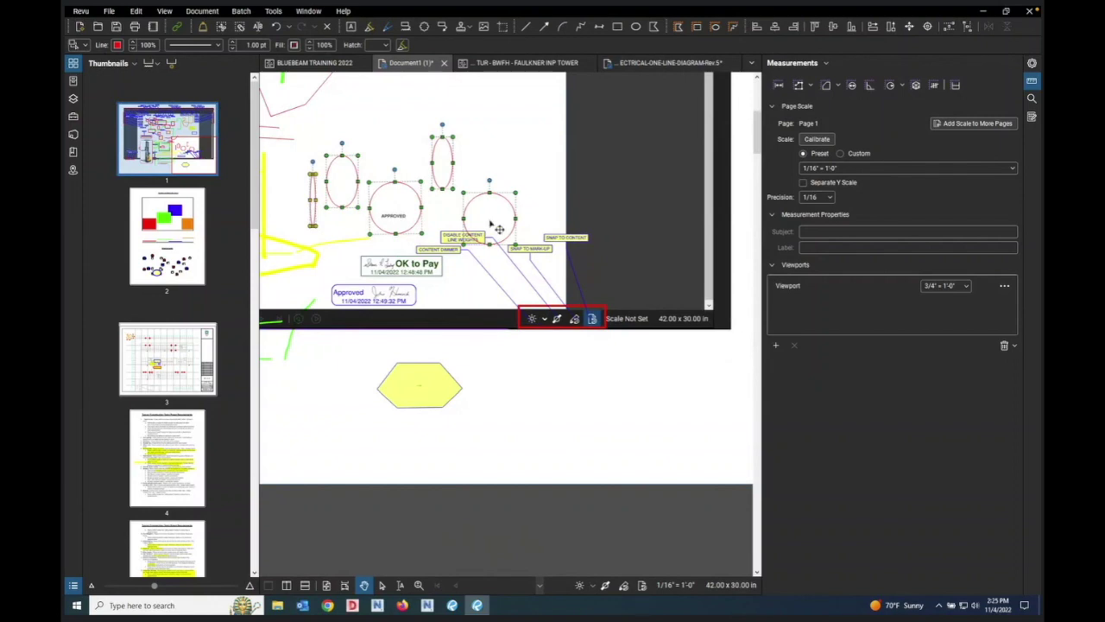
Step: Distribute the five selected red shapes evenly in the vertical direction, and clear the selection
scroll(427, 212, up, 2)
scroll(616, 192, down, 5)
scroll(510, 135, up, 3)
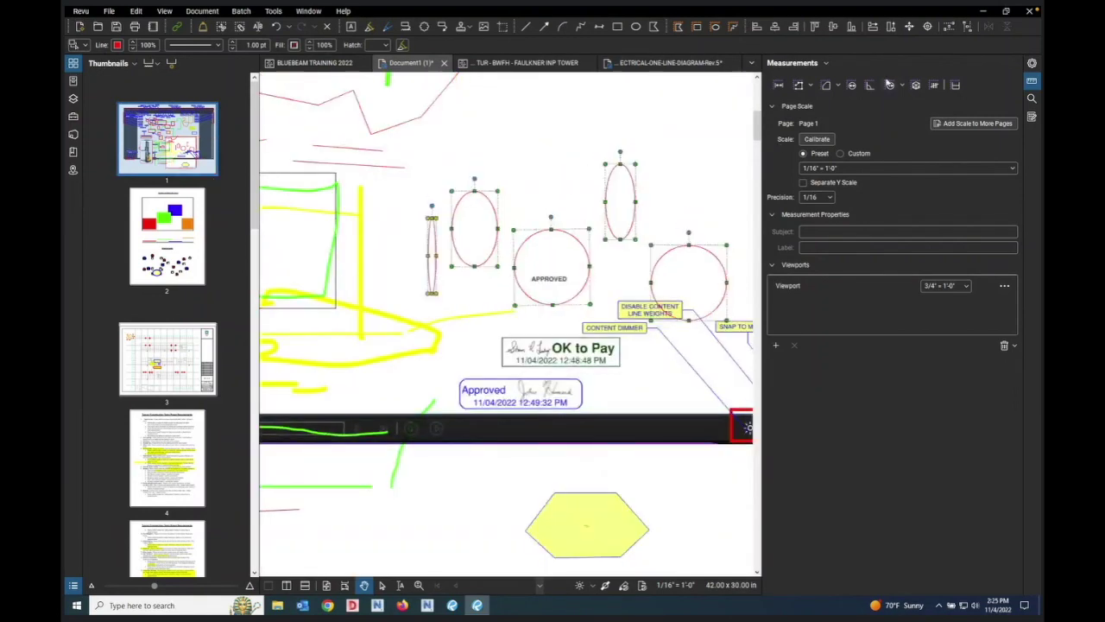
click(968, 27)
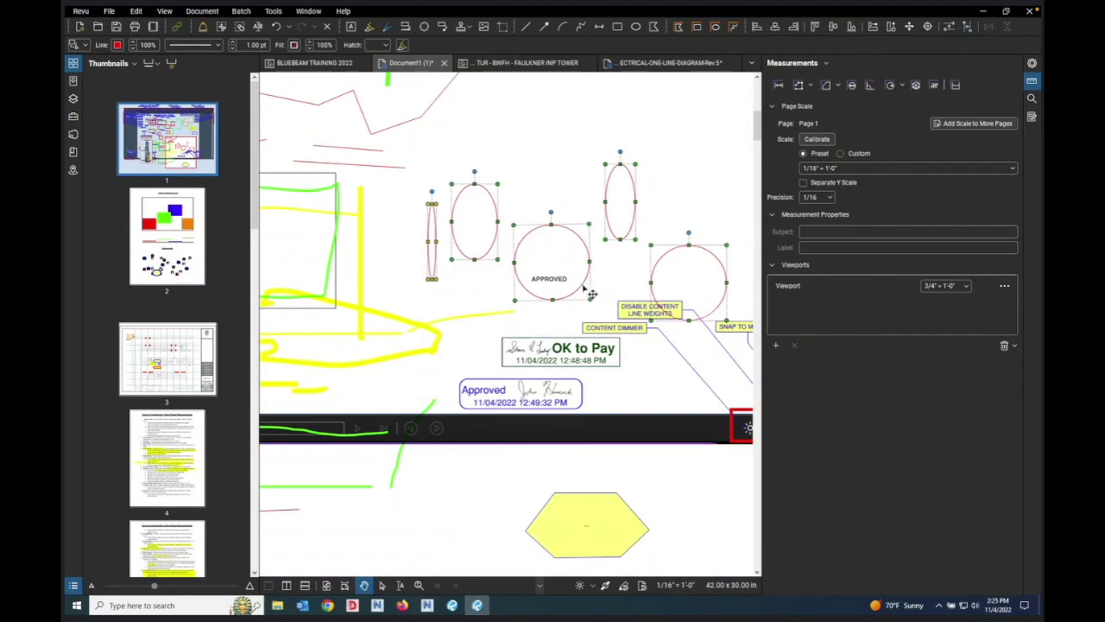
click(558, 181)
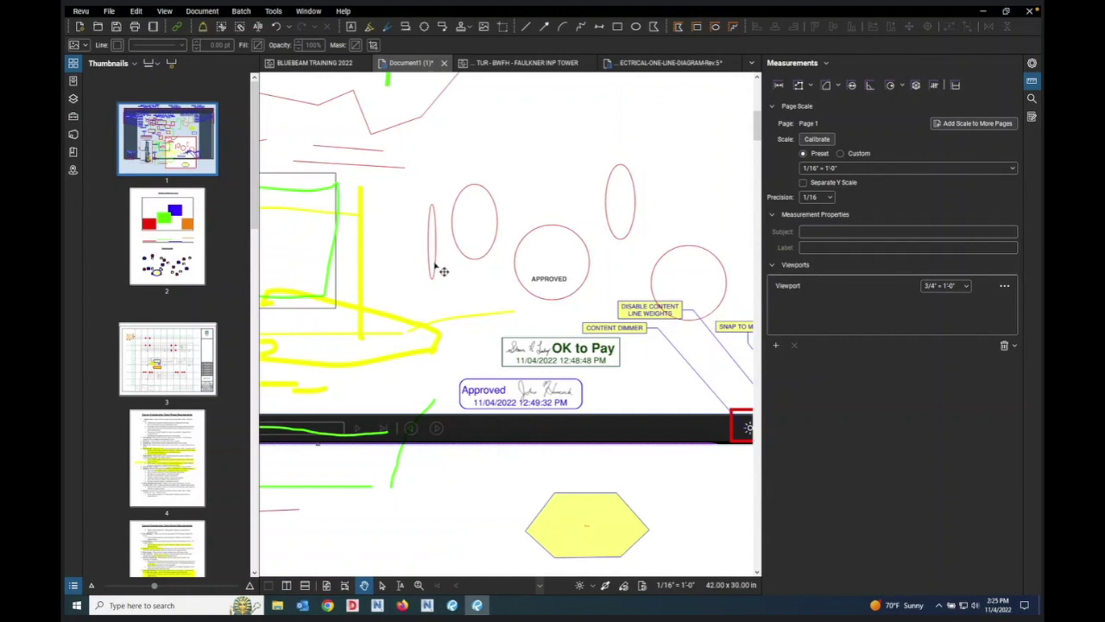
Step: Rearrange the five red circles and ellipses into a descending diagonal from the thinnest ellipse down to the far circle
drag(435, 266, 449, 177)
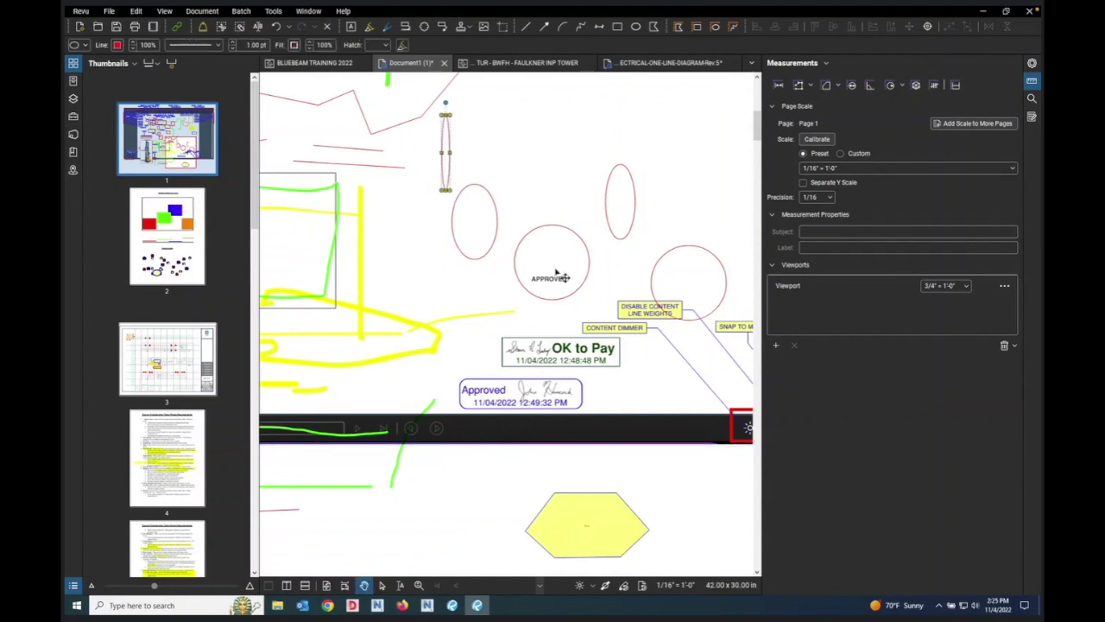
drag(618, 236, 605, 309)
click(548, 226)
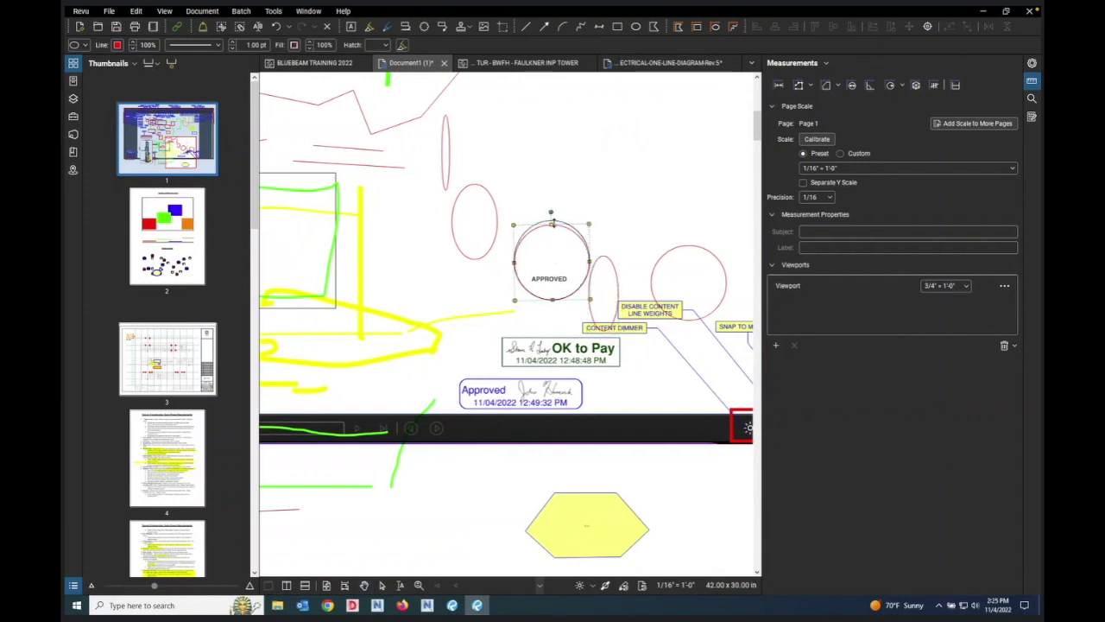
drag(567, 229, 572, 198)
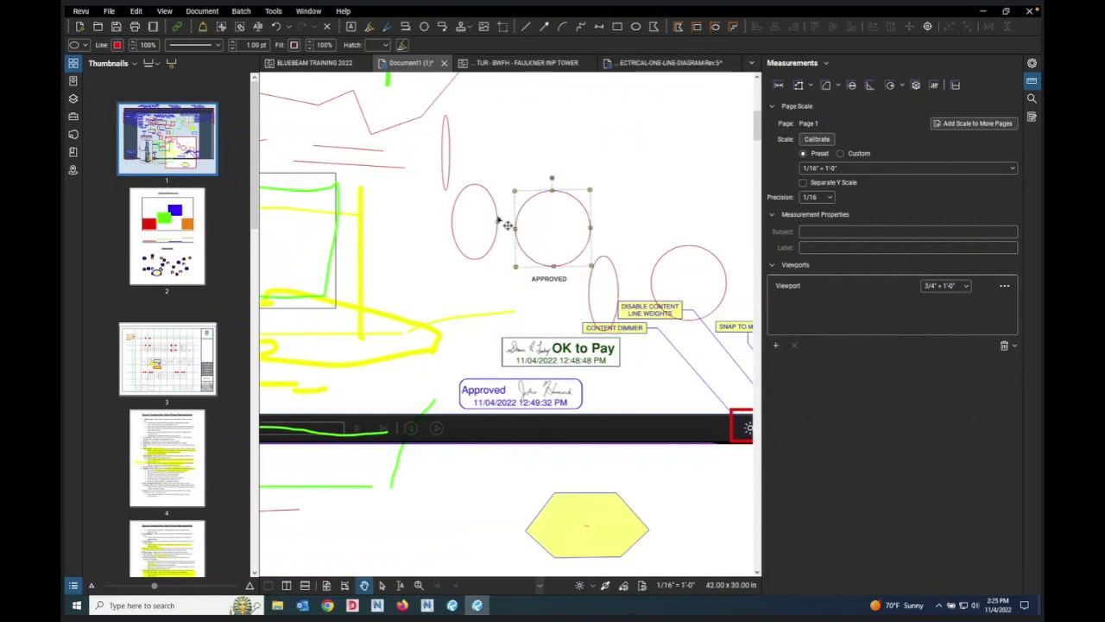
drag(496, 213, 516, 178)
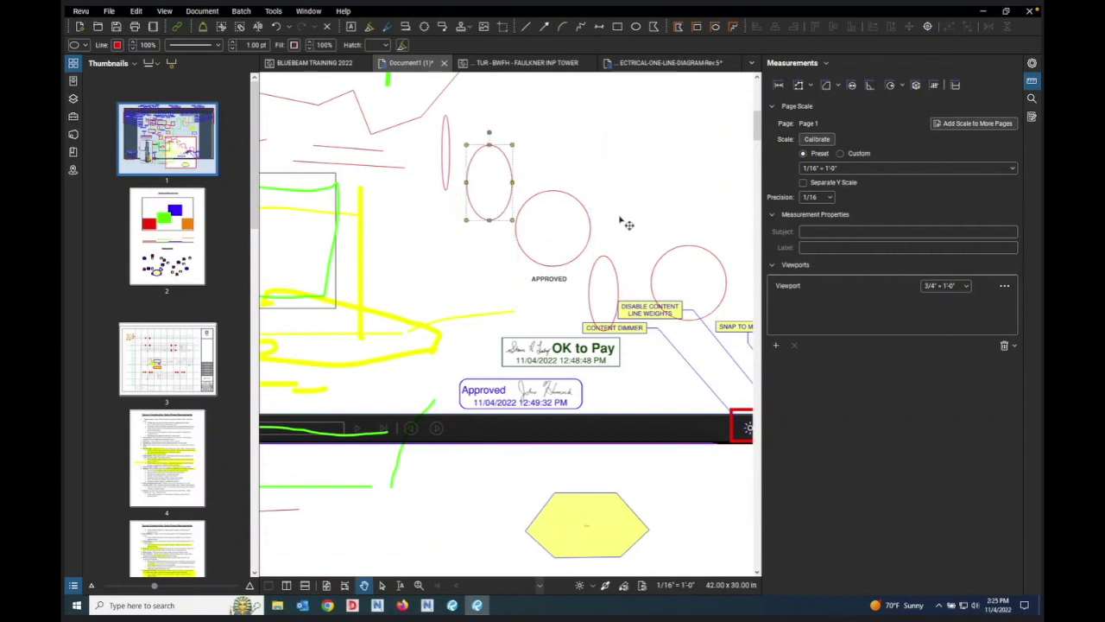
drag(674, 257, 701, 327)
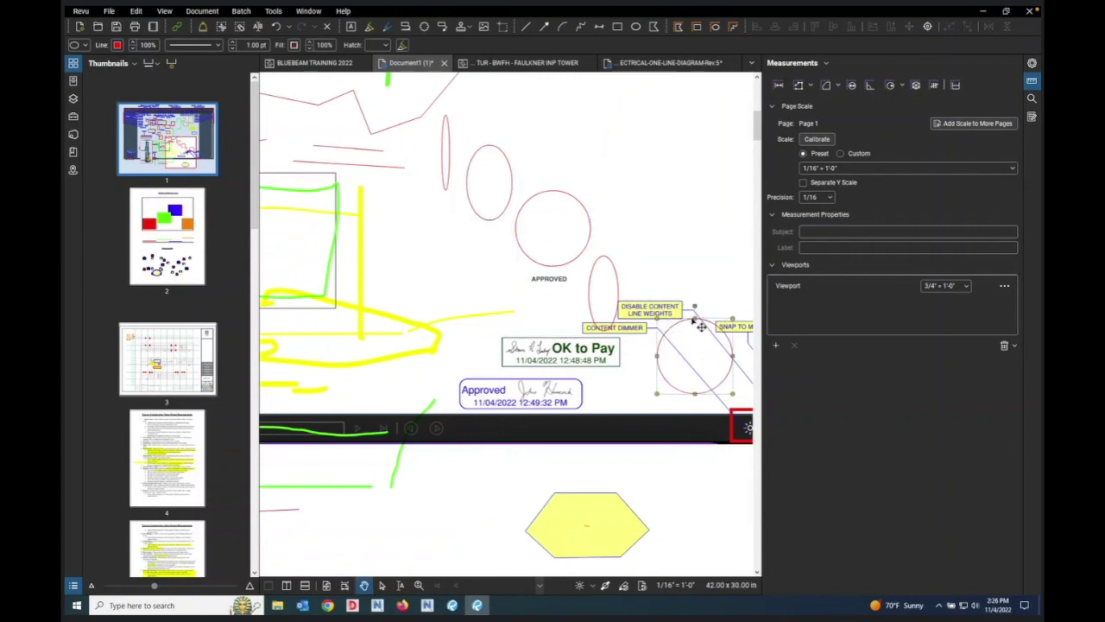
Step: Select all five red shapes of the diagonal and distribute them evenly in the vertical direction
shift+click(591, 271)
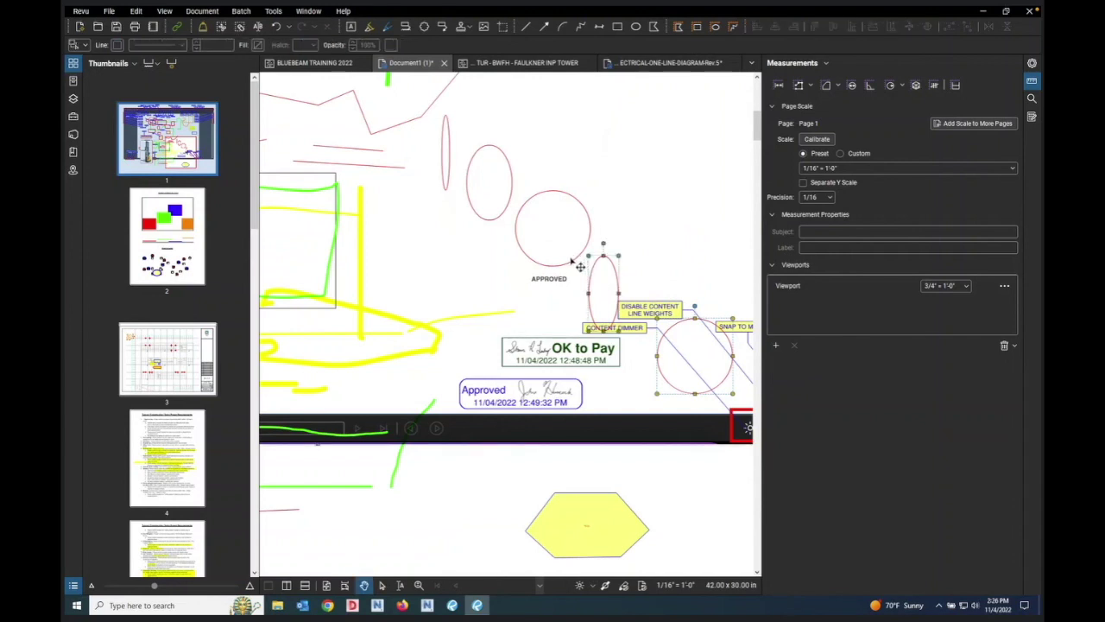
scroll(486, 293, down, 4)
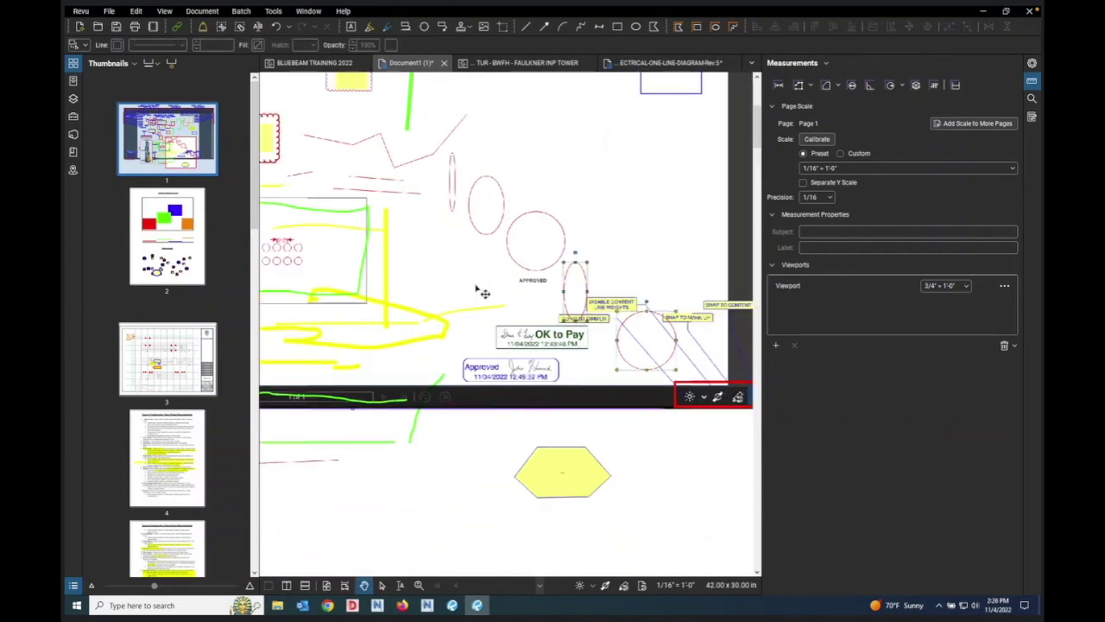
scroll(506, 302, up, 4)
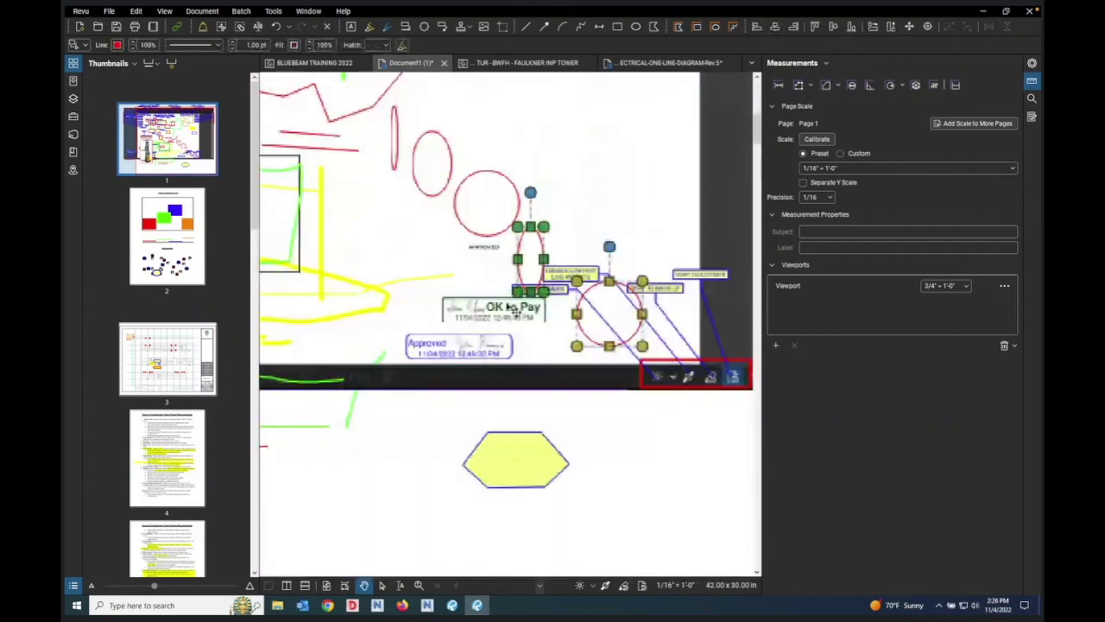
shift+click(436, 165)
shift+click(378, 133)
shift+click(351, 106)
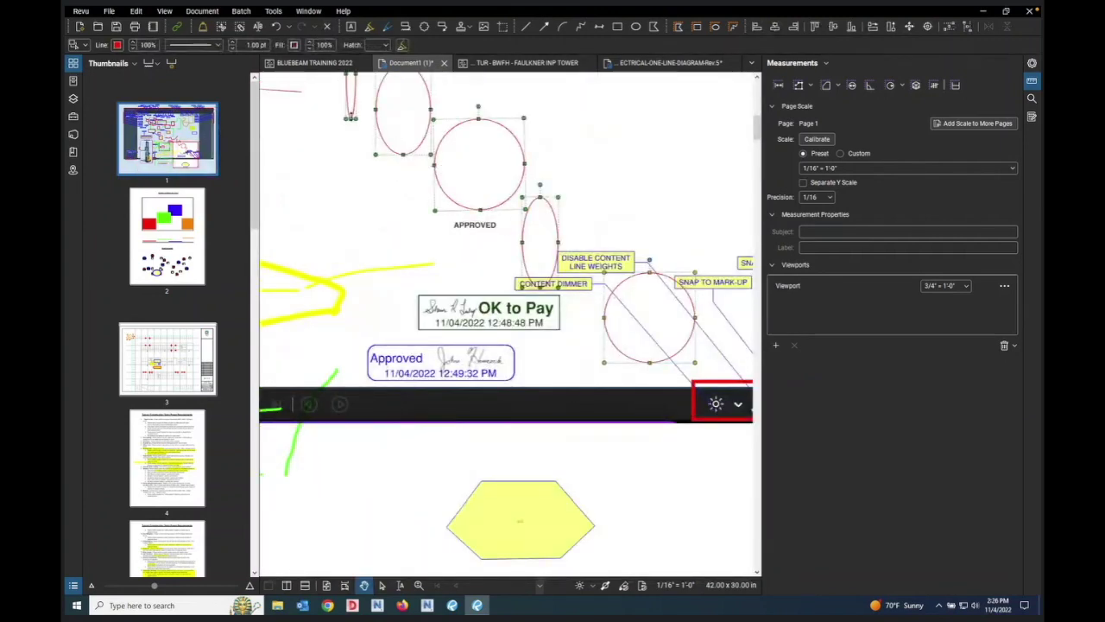
click(968, 27)
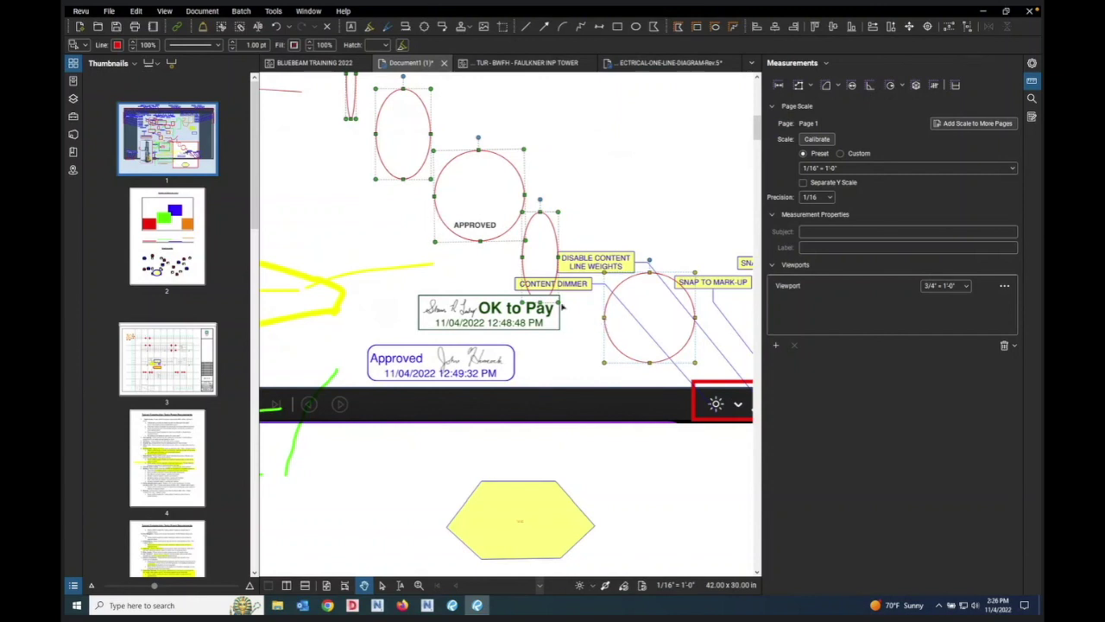
Step: Start a Count measurement, show its properties, and place 12 red check marks scattered across page 1
scroll(506, 271, down, 3)
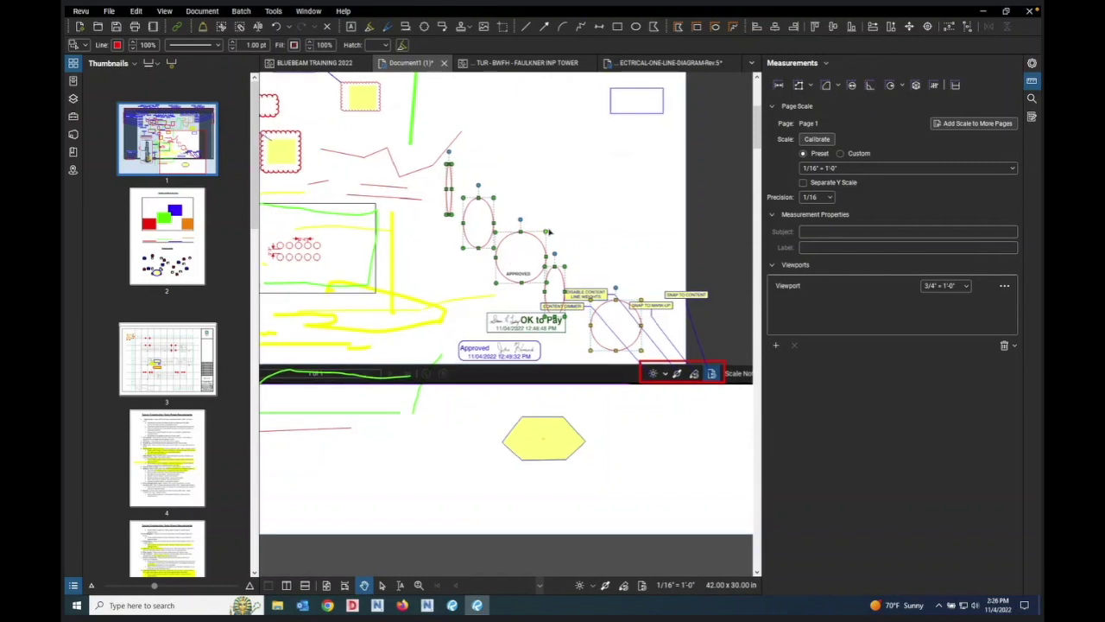
scroll(548, 232, up, 1)
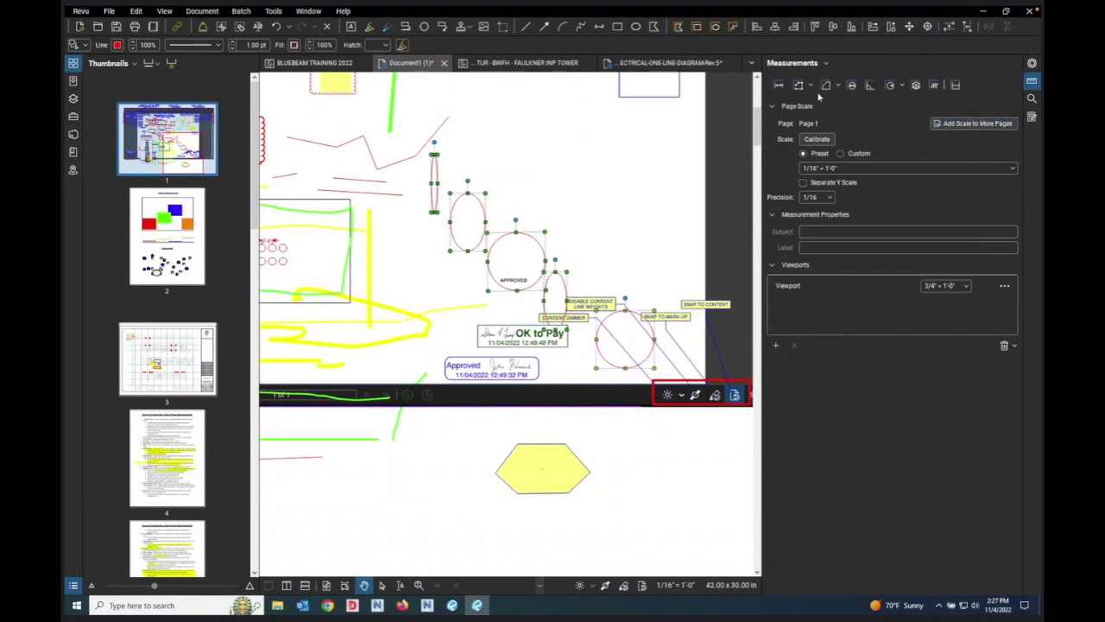
click(934, 86)
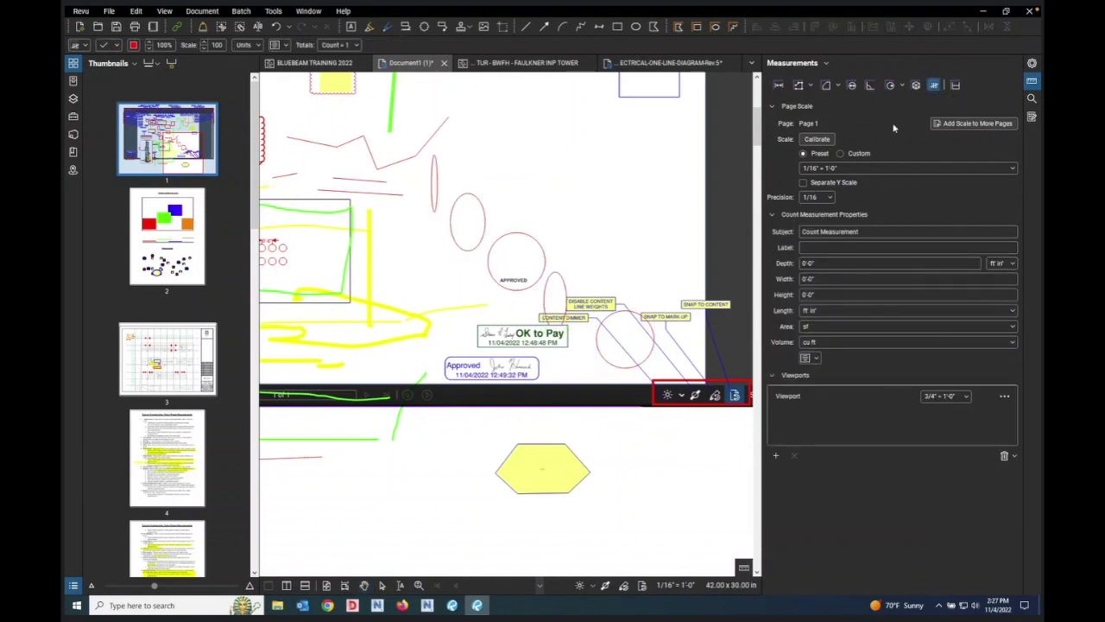
click(1032, 66)
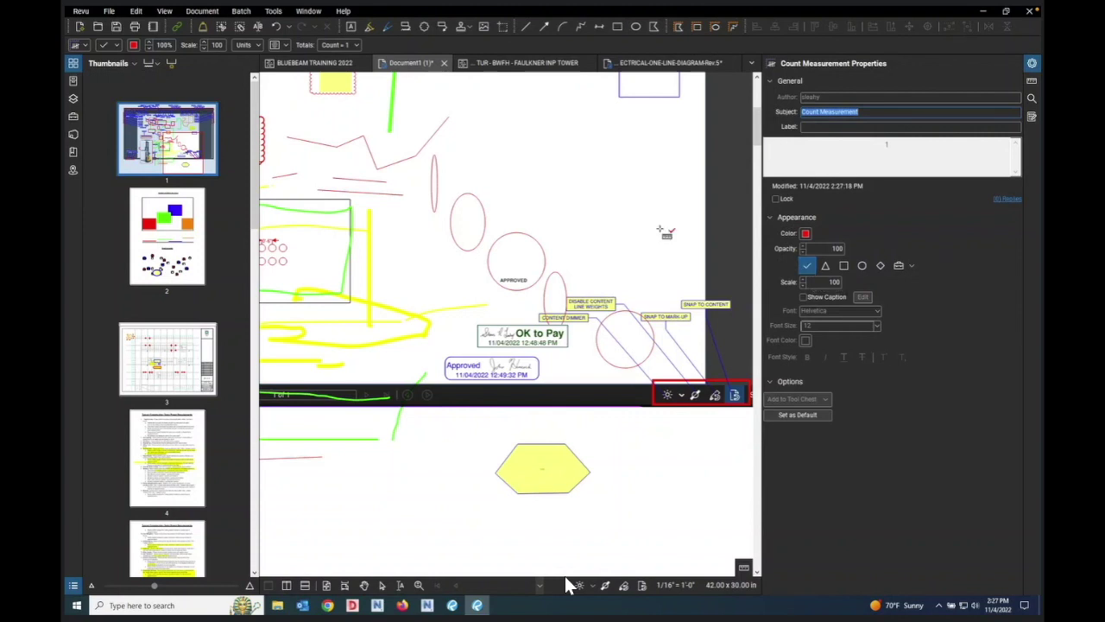
scroll(664, 232, down, 5)
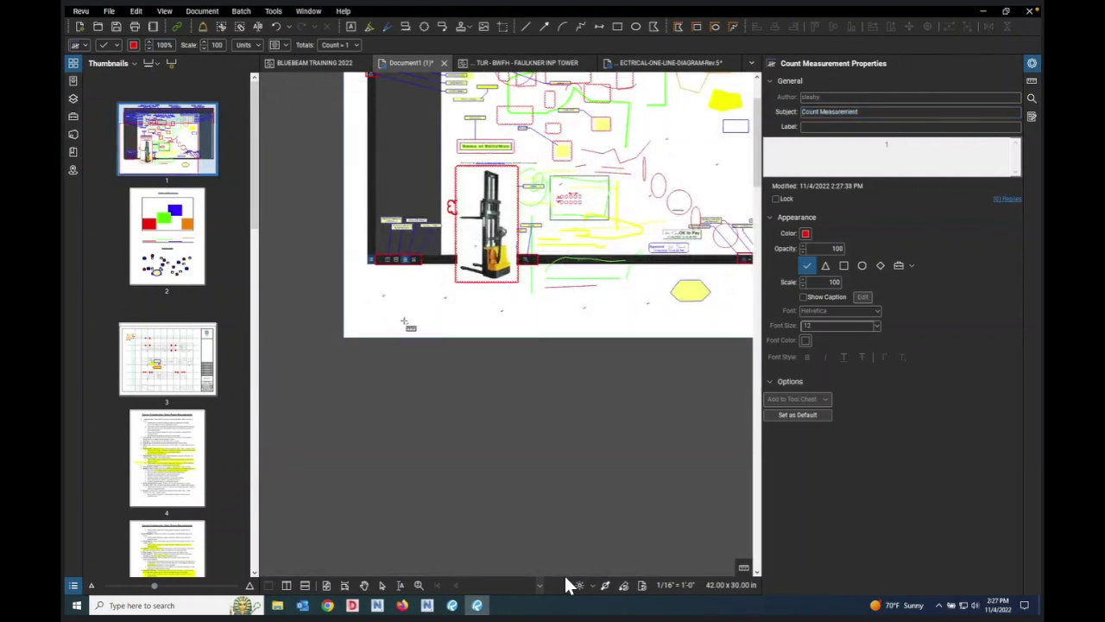
scroll(403, 538, up, 1)
key(Escape)
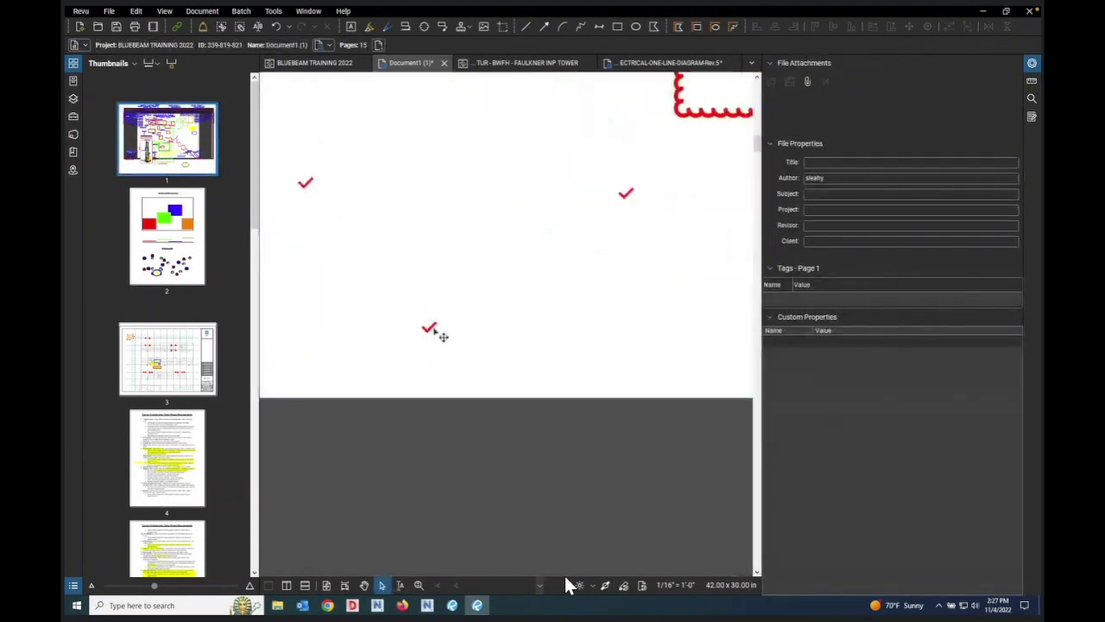
Step: Select the check-mark count and look up its Count Measurement entry in the Markups List
click(429, 328)
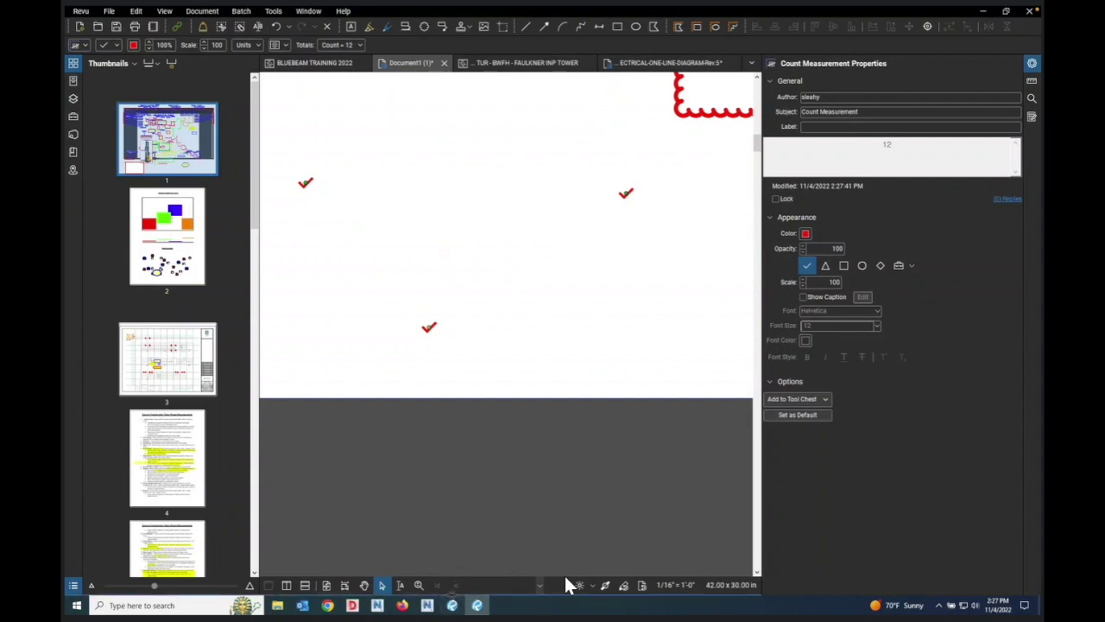
key(alt+l)
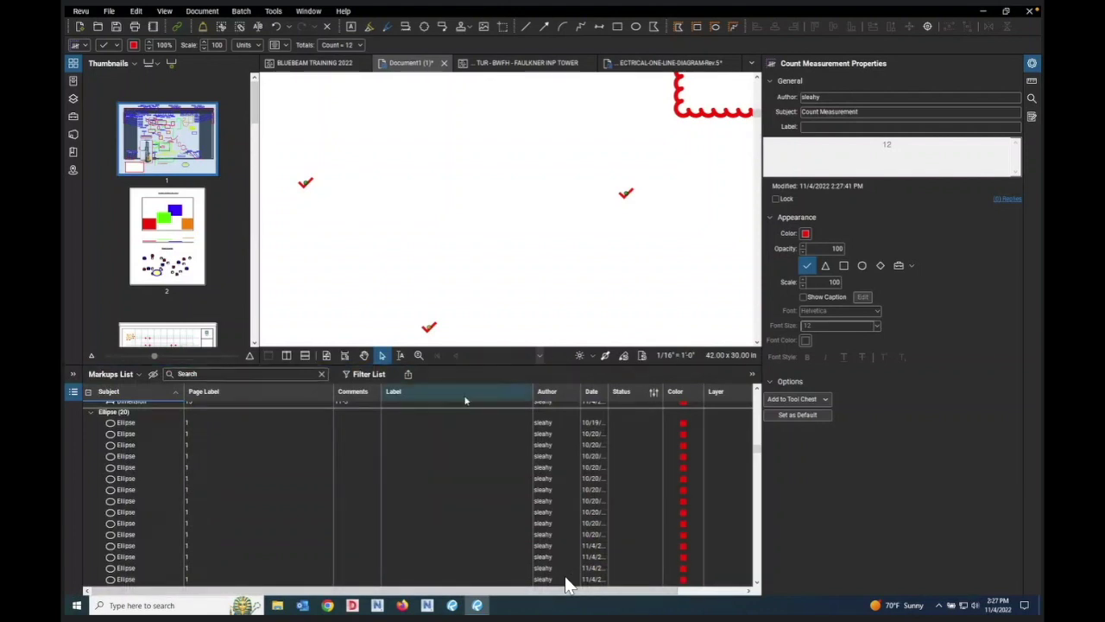
scroll(140, 480, down, 10)
scroll(138, 481, up, 15)
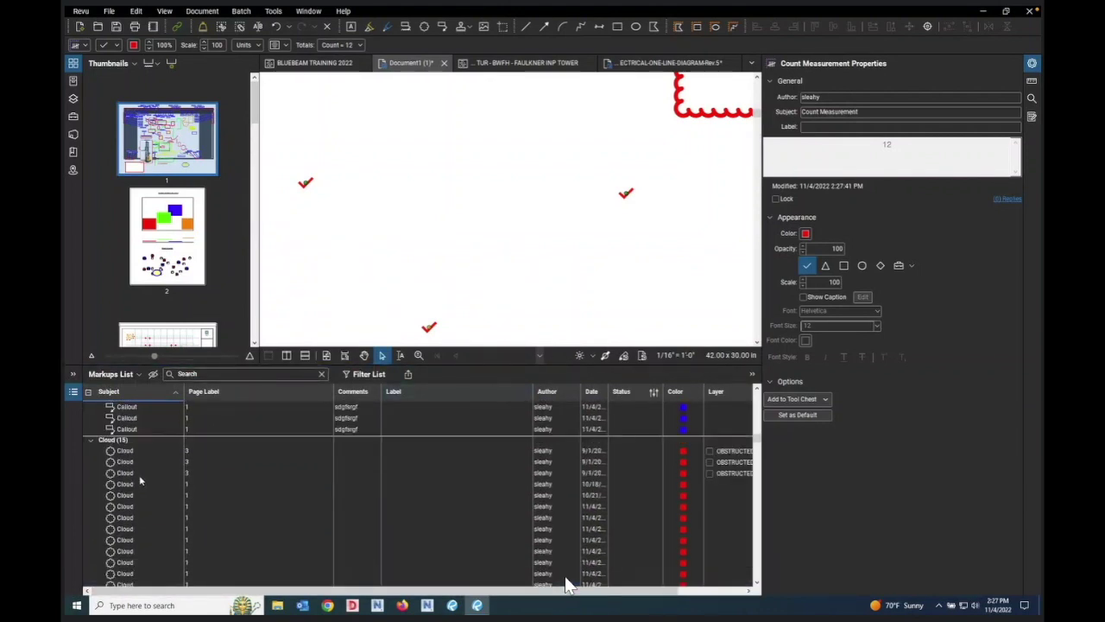
scroll(140, 478, down, 5)
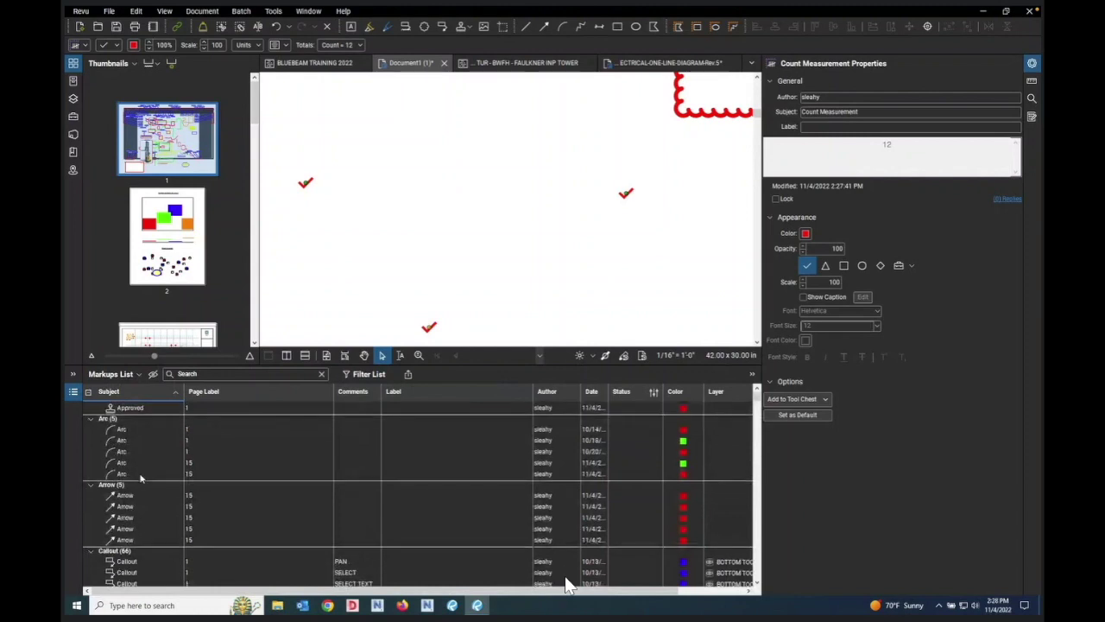
scroll(140, 478, down, 10)
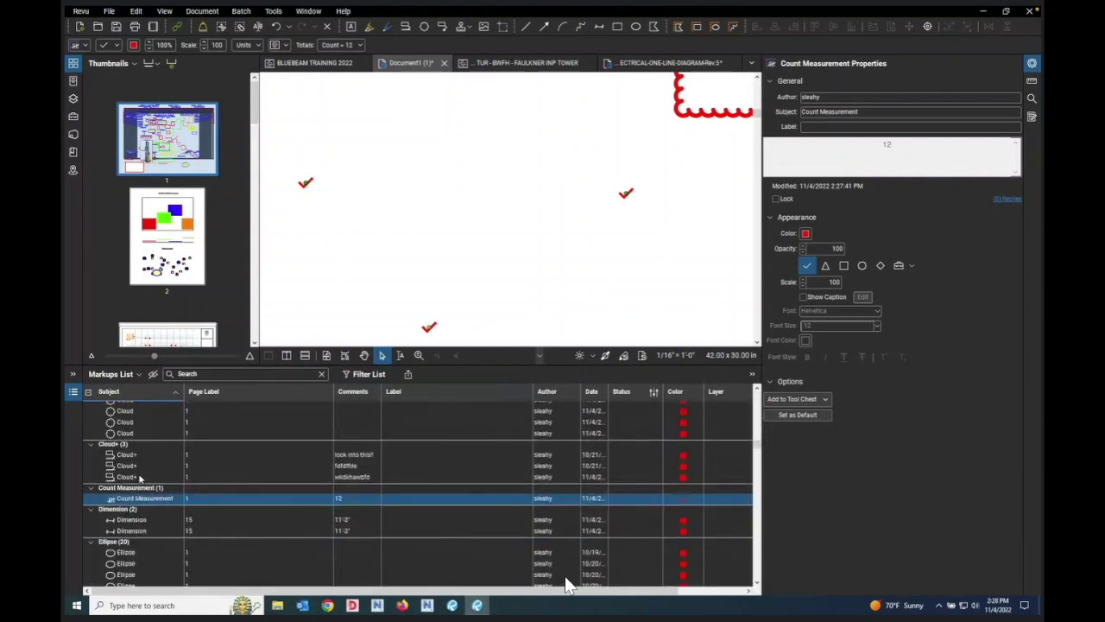
Step: Start a new Count measurement from the measurement tools and display the available count symbols in its properties
scroll(157, 484, down, 3)
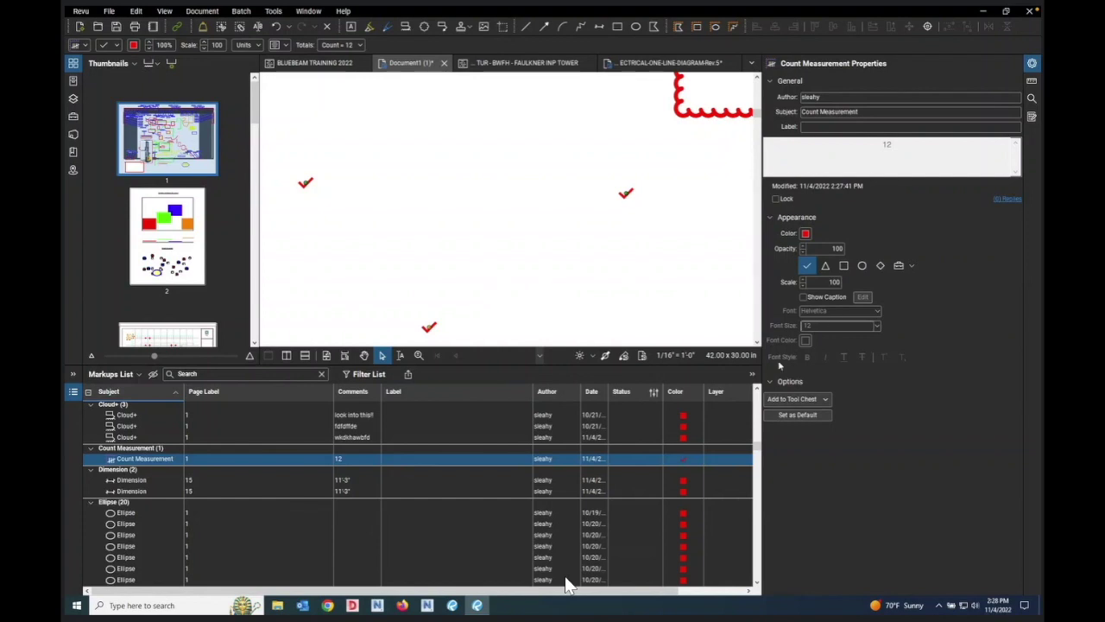
scroll(508, 268, down, 1)
scroll(507, 269, down, 4)
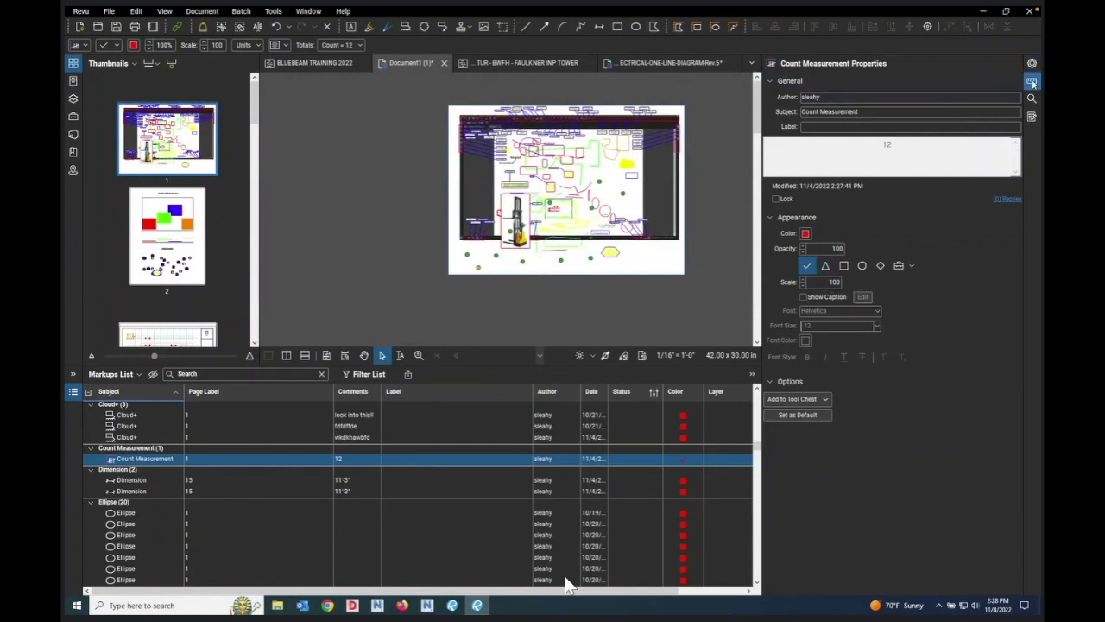
click(1032, 81)
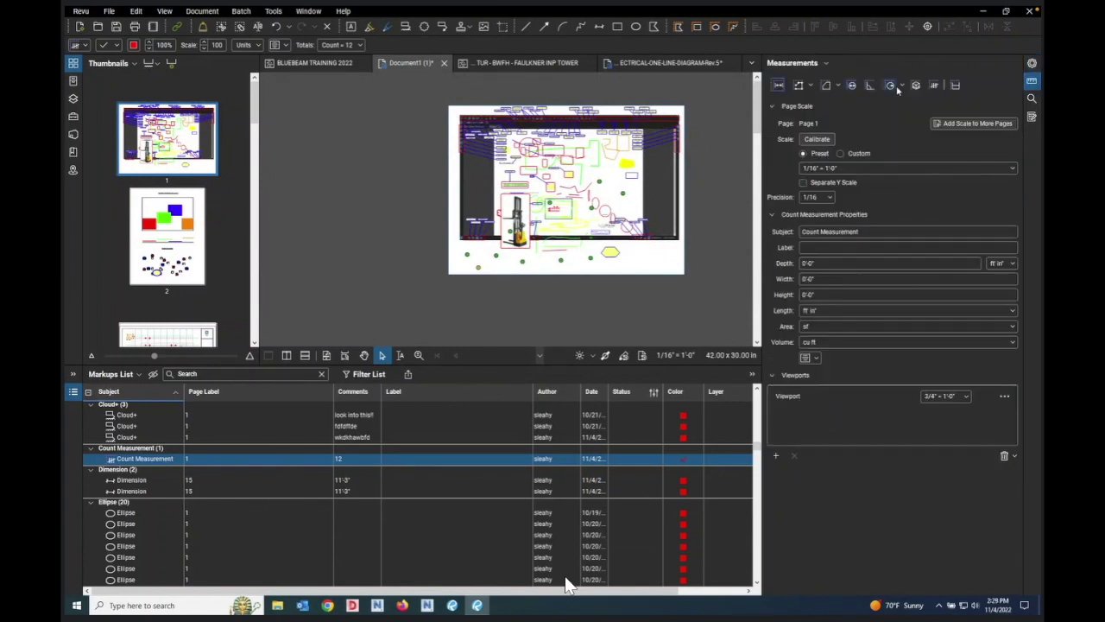
click(933, 85)
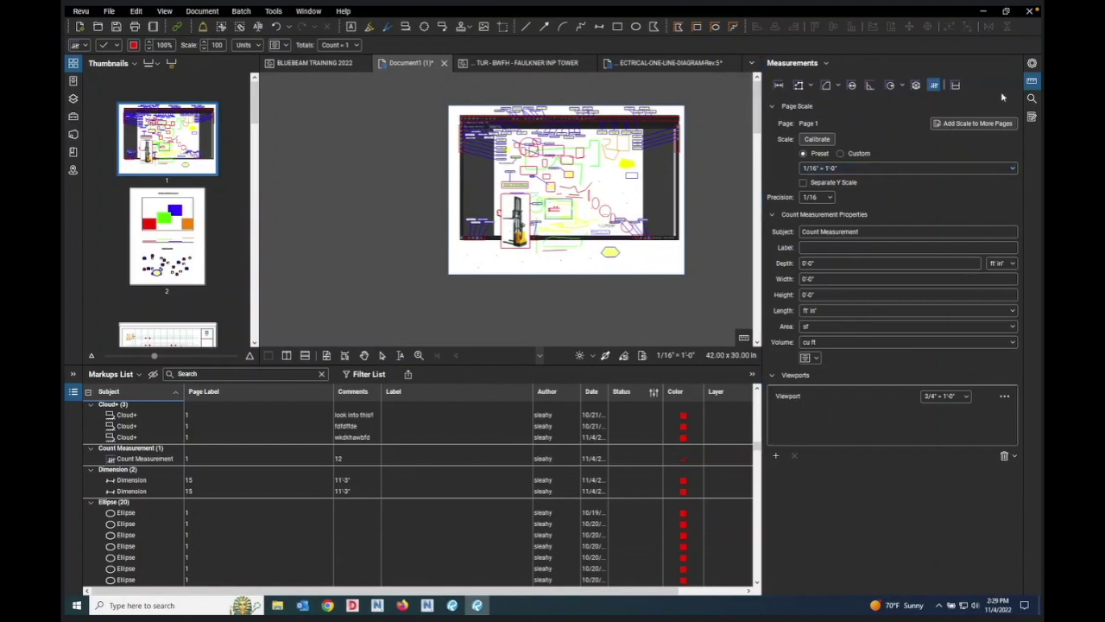
click(1032, 65)
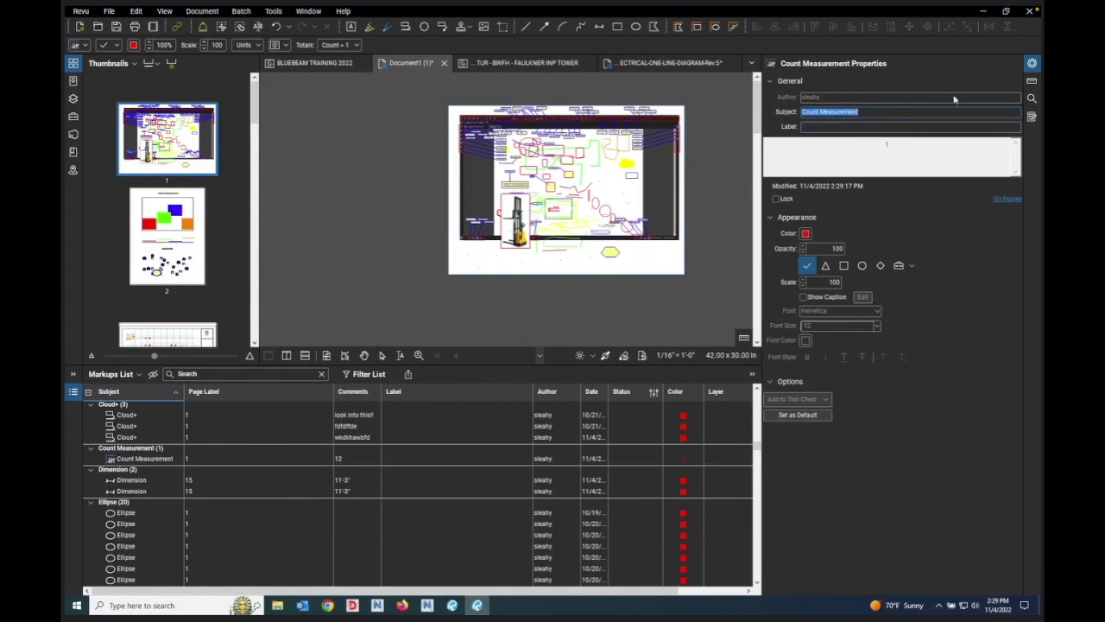
click(911, 268)
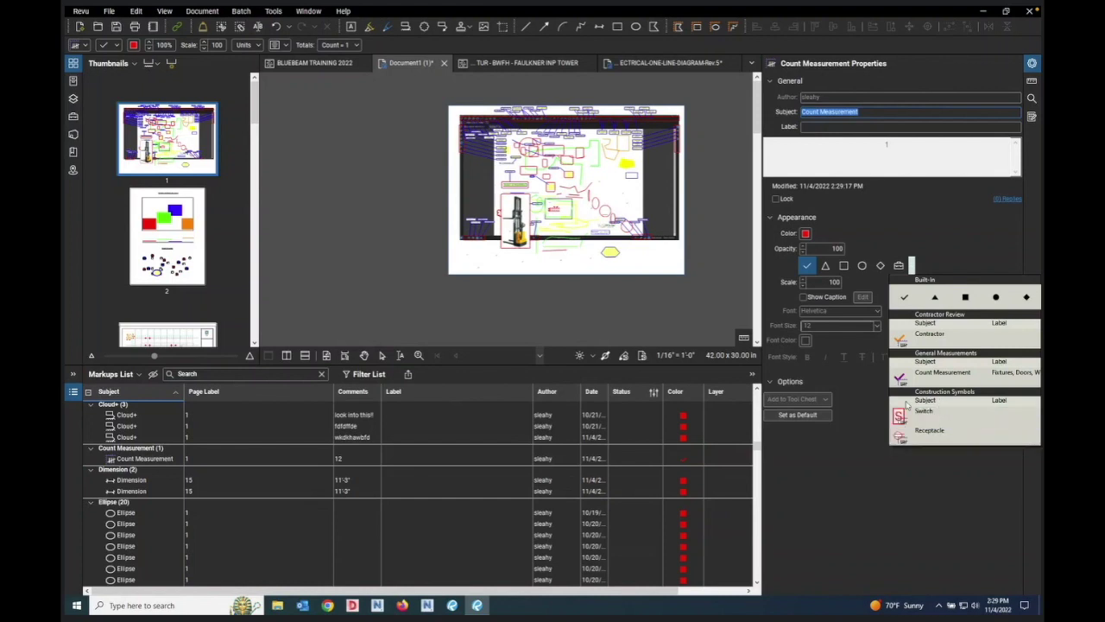
Step: Show the Tool Chest, hide the Markups List to make room, and collapse the Windows tool set
click(77, 119)
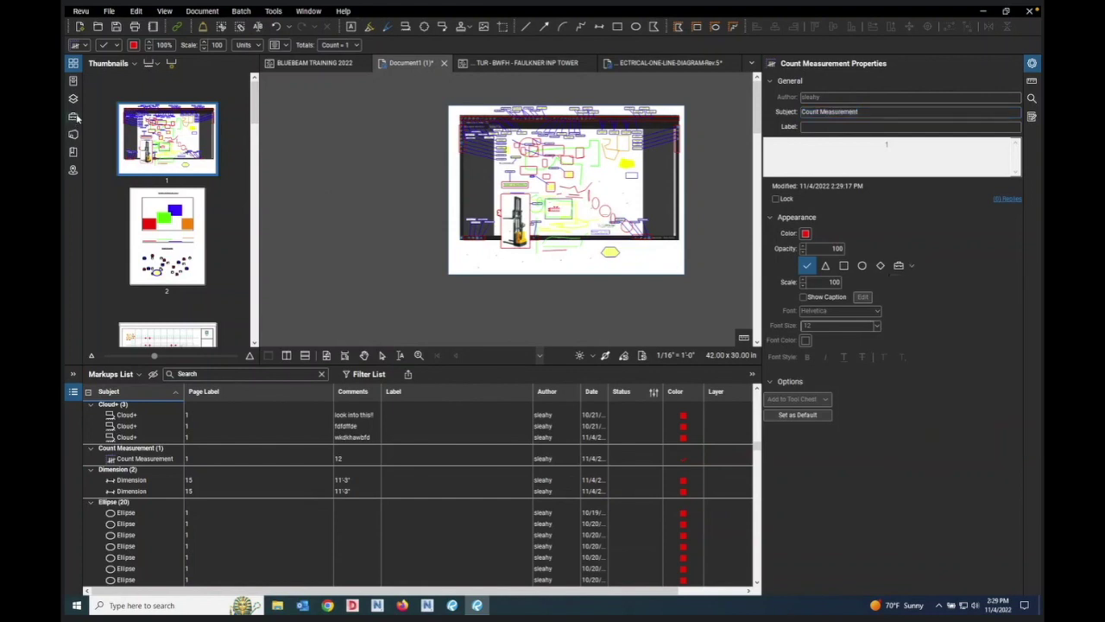
click(77, 118)
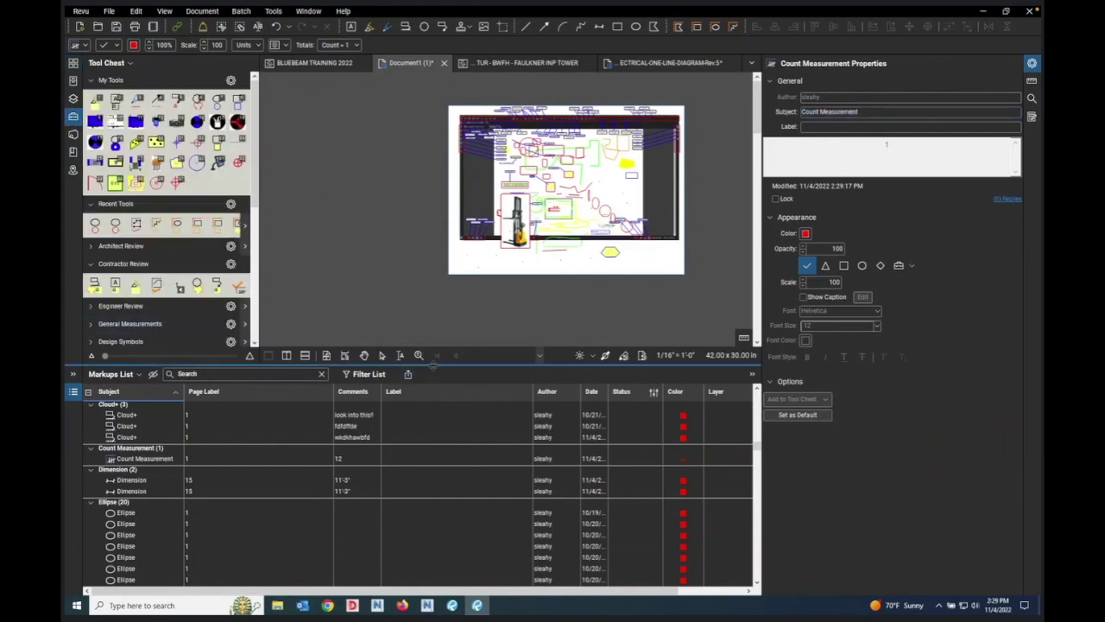
drag(433, 362, 432, 587)
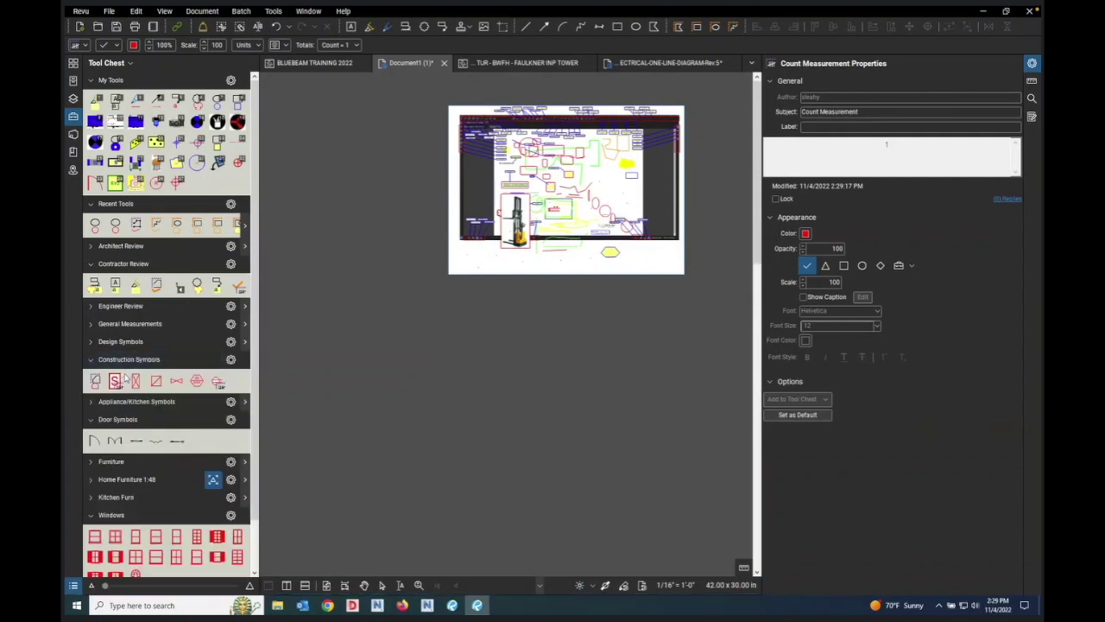
scroll(125, 378, down, 2)
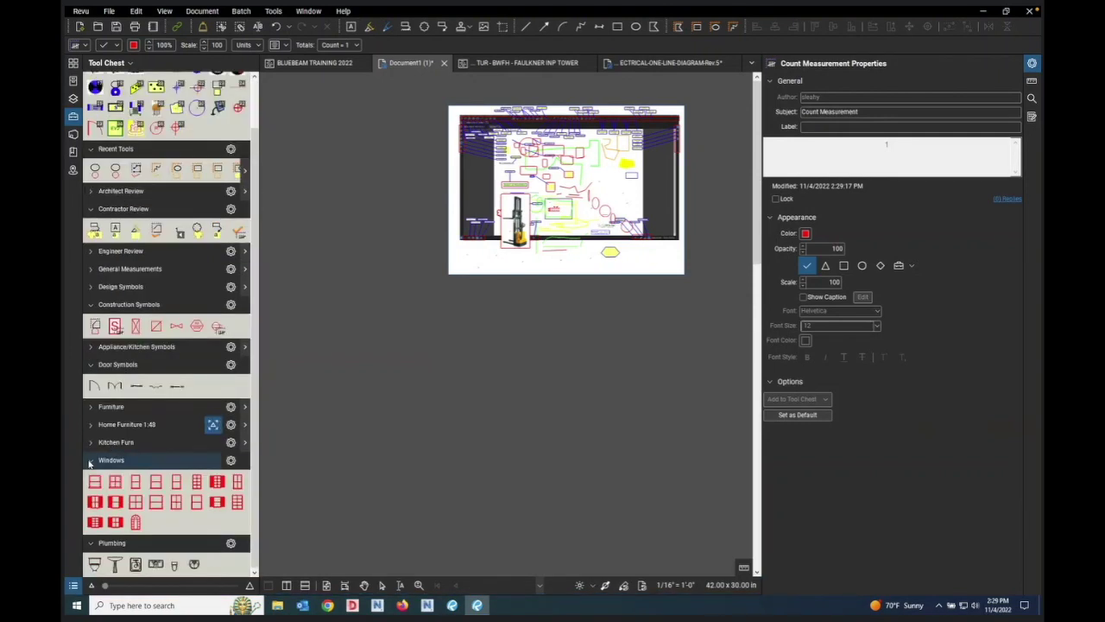
click(89, 463)
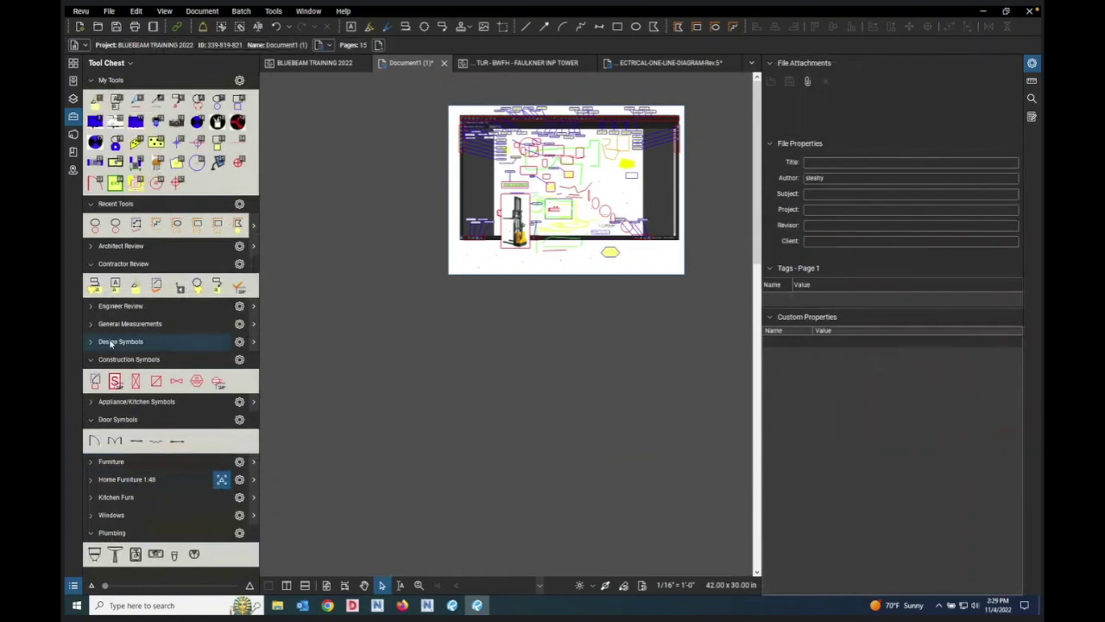
Step: Collapse and re-expand the Construction Symbols tool set and point out its Switch count symbol
click(91, 361)
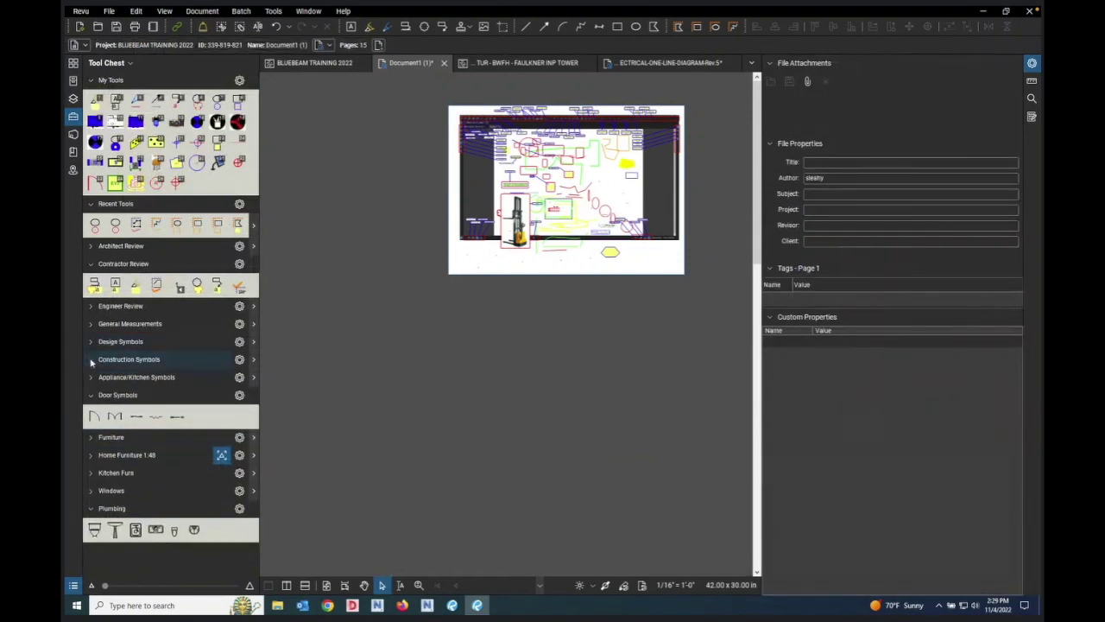
click(90, 361)
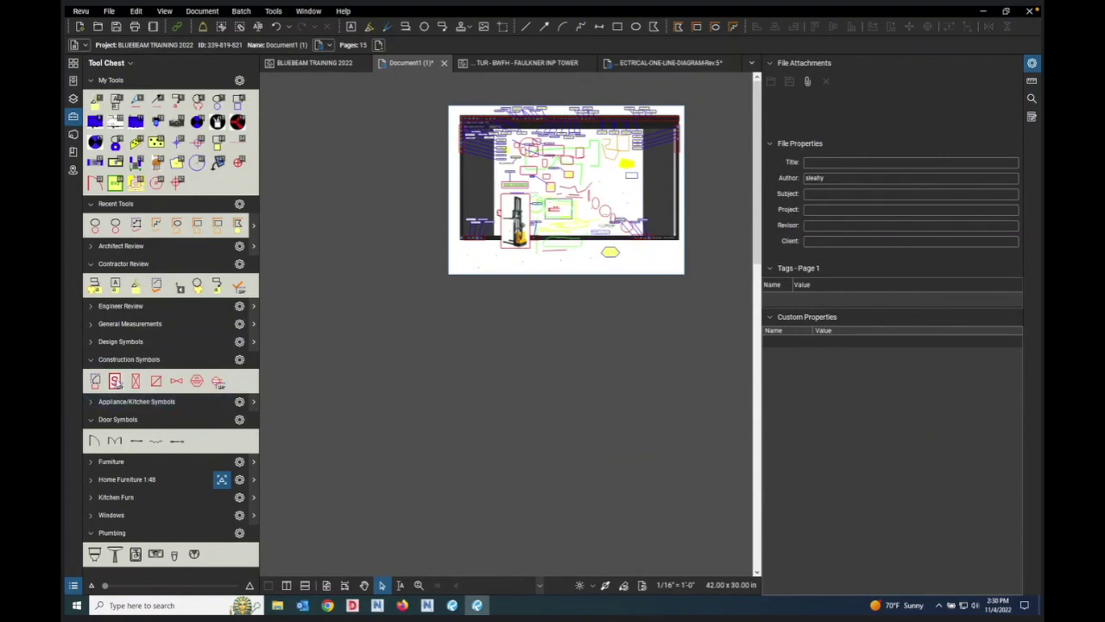
click(117, 383)
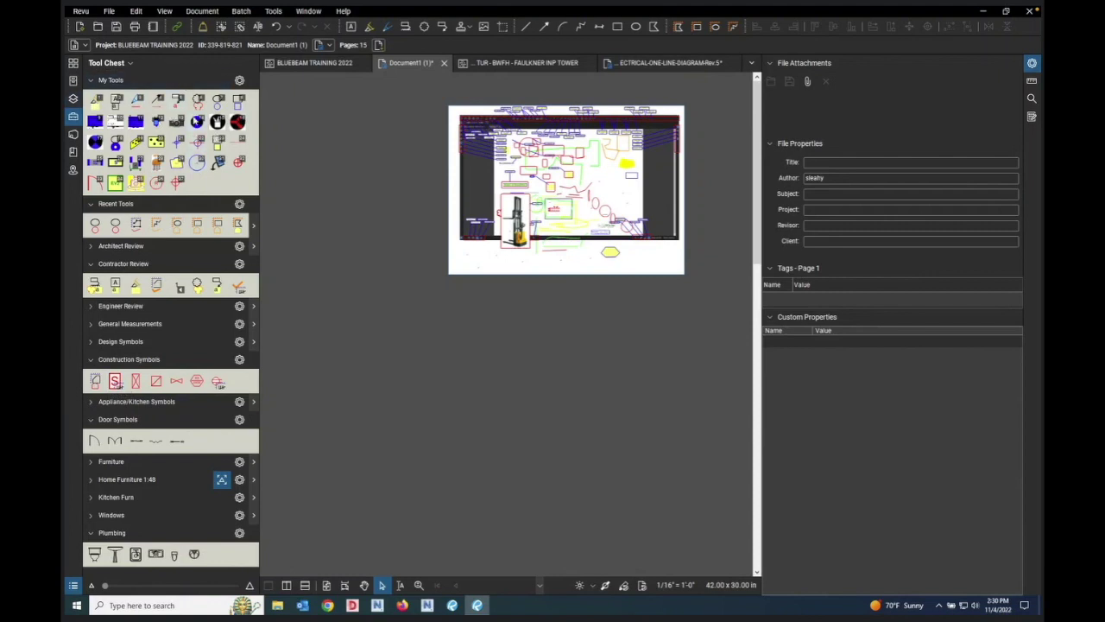